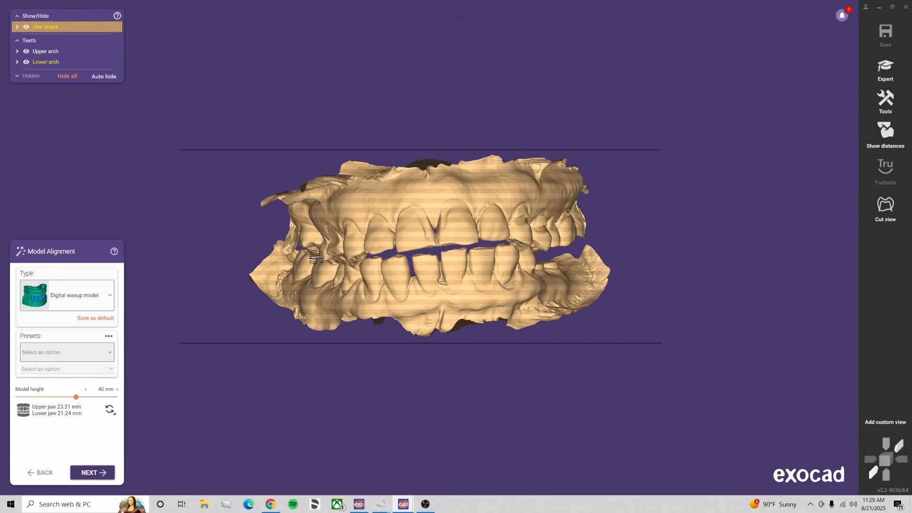
Rotate and tilt the jaw scans to level the occlusion between the model height lines, and adjust the model height
{"action": "left_click", "coordinate": [471, 201]}
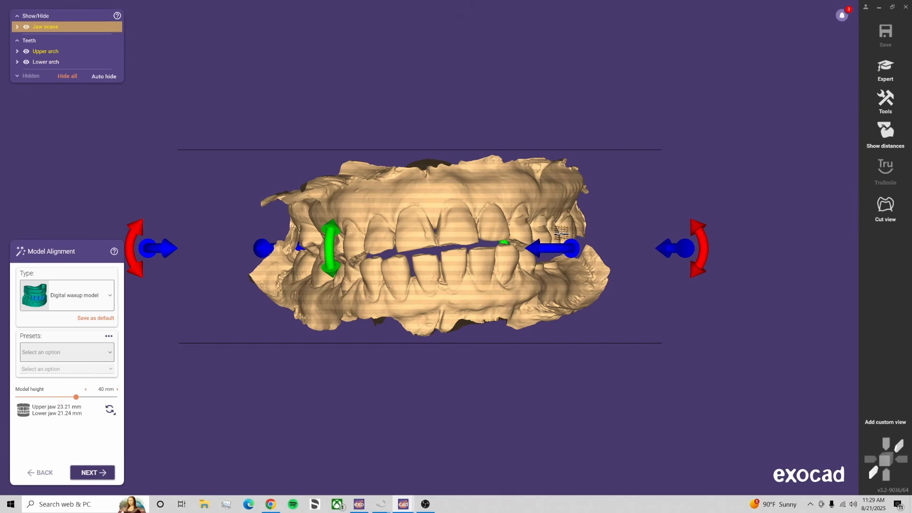
{"action": "left_click_drag", "start_coordinate": [704, 234], "coordinate": [702, 264]}
{"action": "left_click_drag", "start_coordinate": [330, 238], "coordinate": [331, 261]}
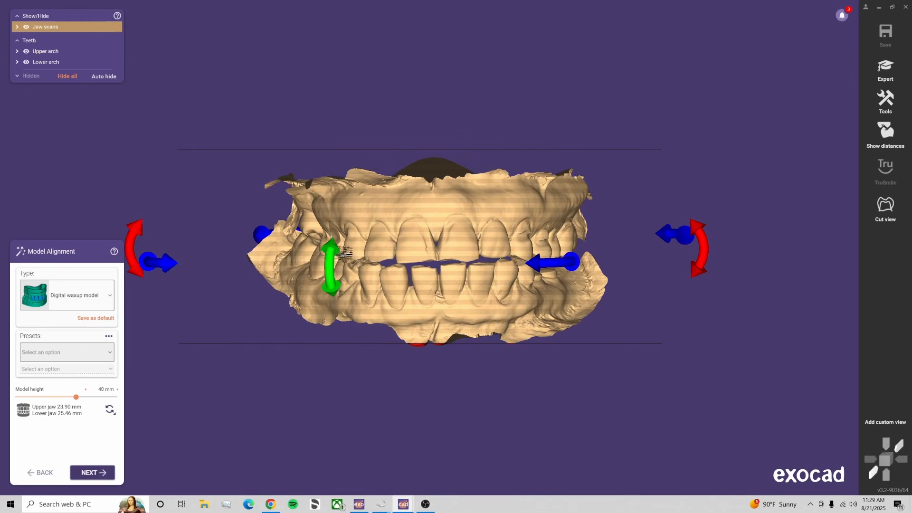
{"action": "left_click_drag", "start_coordinate": [695, 223], "coordinate": [697, 257]}
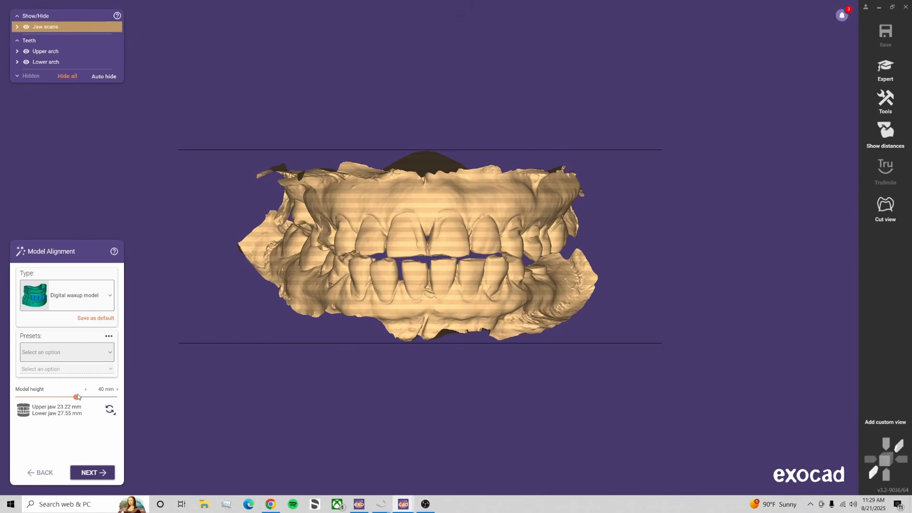
{"action": "left_click_drag", "start_coordinate": [76, 398], "coordinate": [81, 398]}
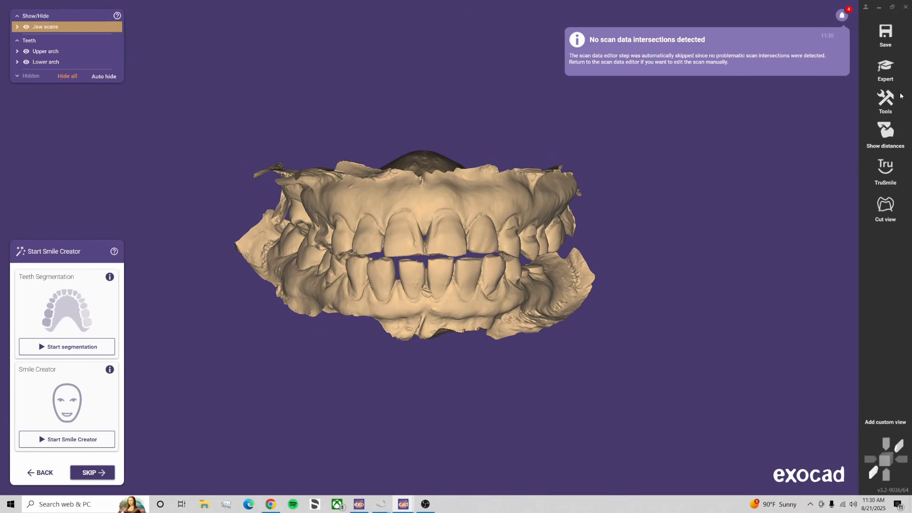
Switch to Expert mode and open the 3D Data Editor for the jaw scans
{"action": "left_click", "coordinate": [883, 68]}
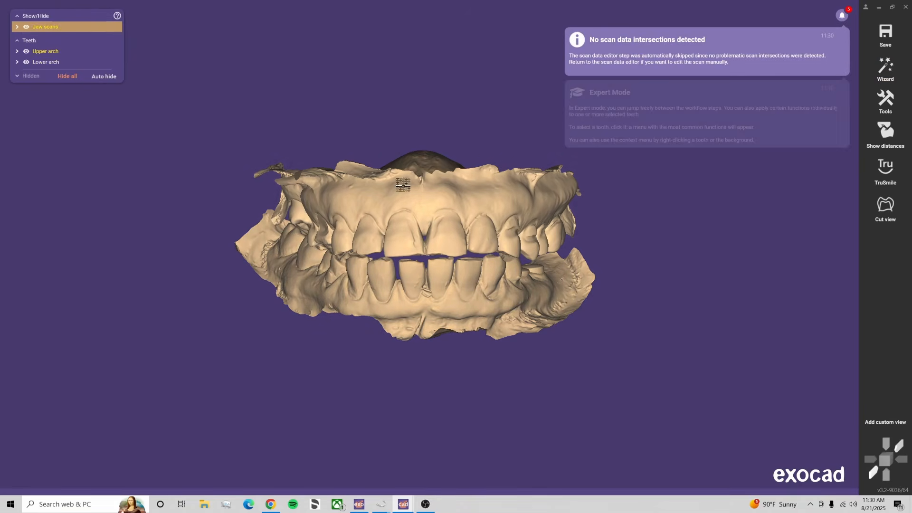
{"action": "right_click", "coordinate": [487, 157]}
{"action": "left_click", "coordinate": [487, 161]}
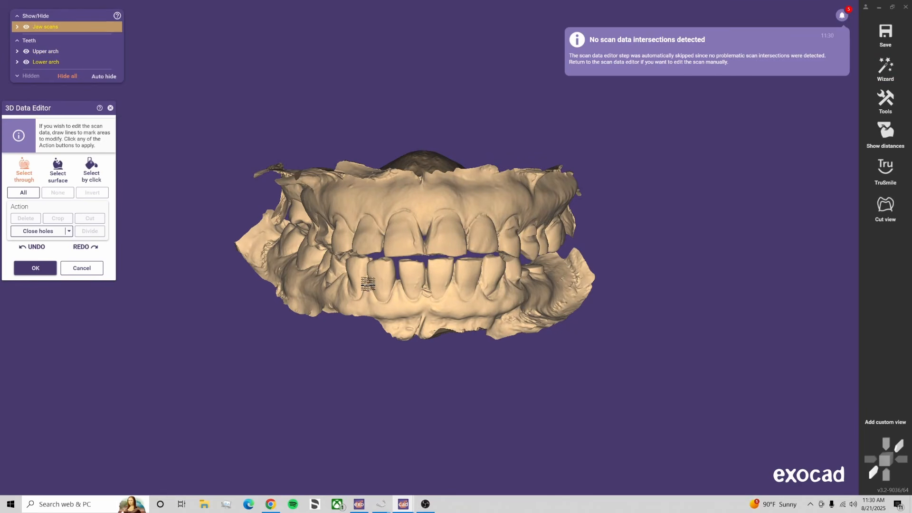
Toggle the visibility of the upper and lower arches, ending with only the upper arch shown
{"action": "key", "text": "u"}
{"action": "key", "text": "u"}
{"action": "key", "text": "l"}
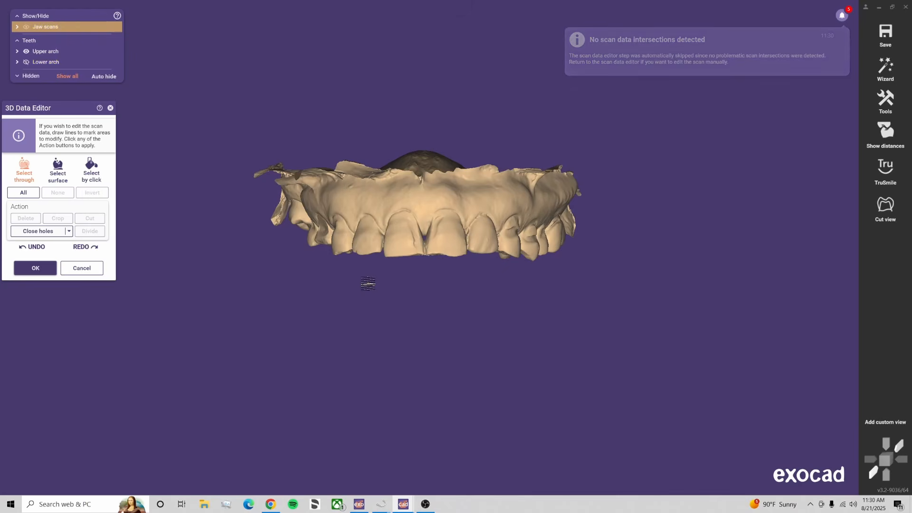
{"action": "key", "text": "l"}
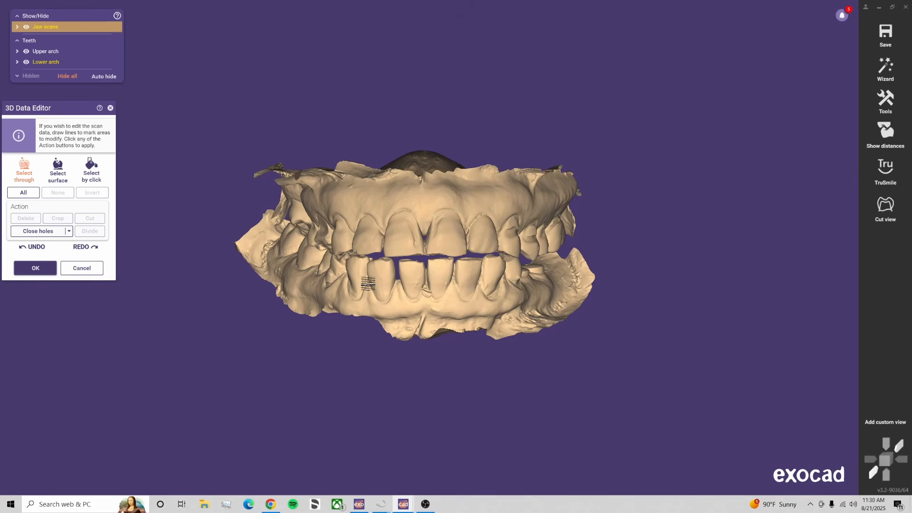
{"action": "key", "text": "space"}
{"action": "key", "text": "space"}
{"action": "key", "text": "space"}
{"action": "key", "text": "space"}
{"action": "key", "text": "space"}
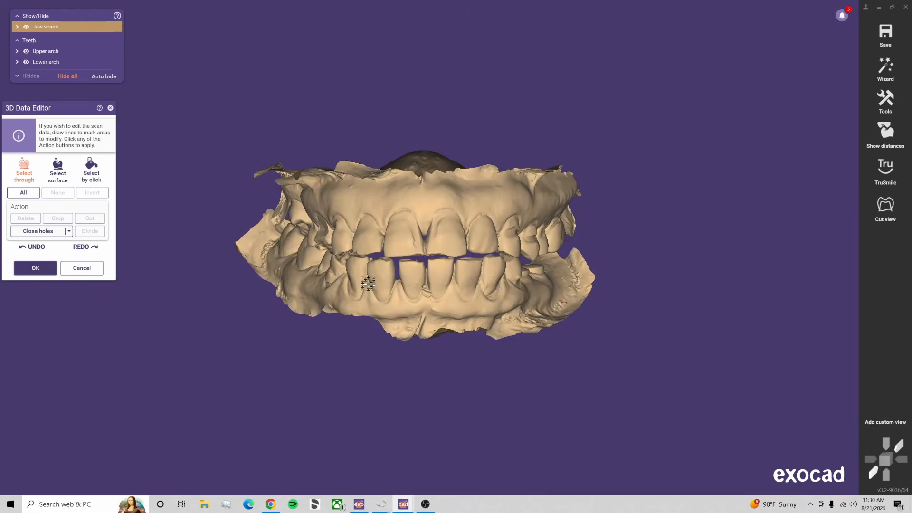
{"action": "key", "text": "space"}
{"action": "key", "text": "space"}
{"action": "key", "text": "space"}
{"action": "key", "text": "space"}
{"action": "key", "text": "space"}
{"action": "key", "text": "space"}
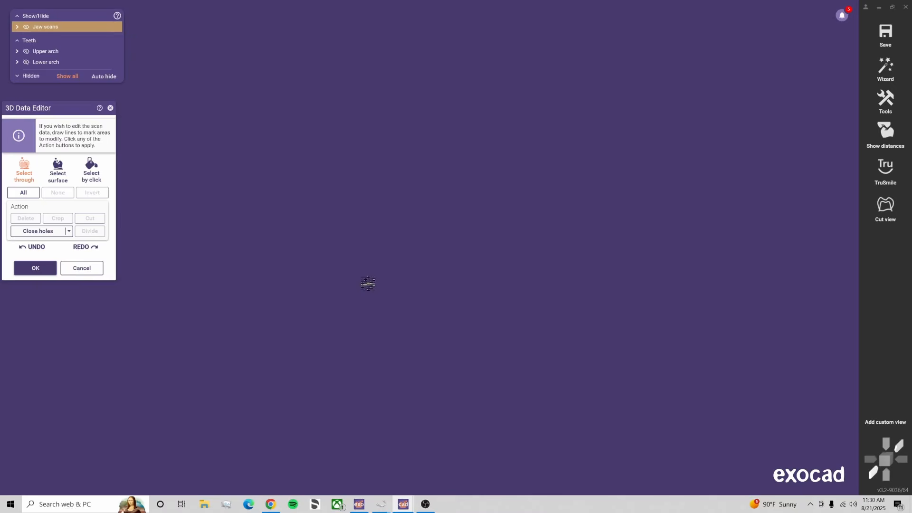
{"action": "key", "text": "space"}
{"action": "key", "text": "space"}
{"action": "key", "text": "space"}
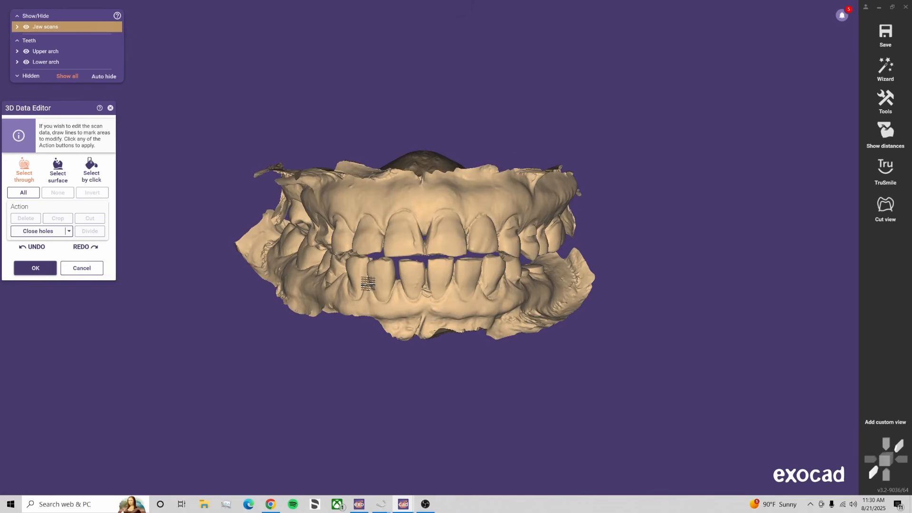
{"action": "key", "text": "space"}
{"action": "key", "text": "space"}
{"action": "key", "text": "space"}
{"action": "key", "text": "space"}
{"action": "key", "text": "space"}
{"action": "key", "text": "space"}
{"action": "key", "text": "space"}
{"action": "key", "text": "space"}
{"action": "key", "text": "space"}
{"action": "key", "text": "space"}
{"action": "key", "text": "space"}
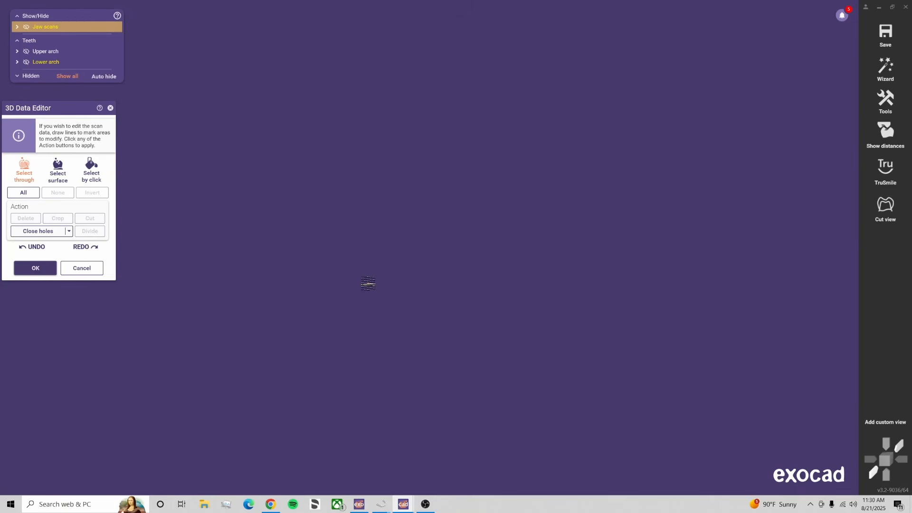
{"action": "key", "text": "space"}
{"action": "key", "text": "space"}
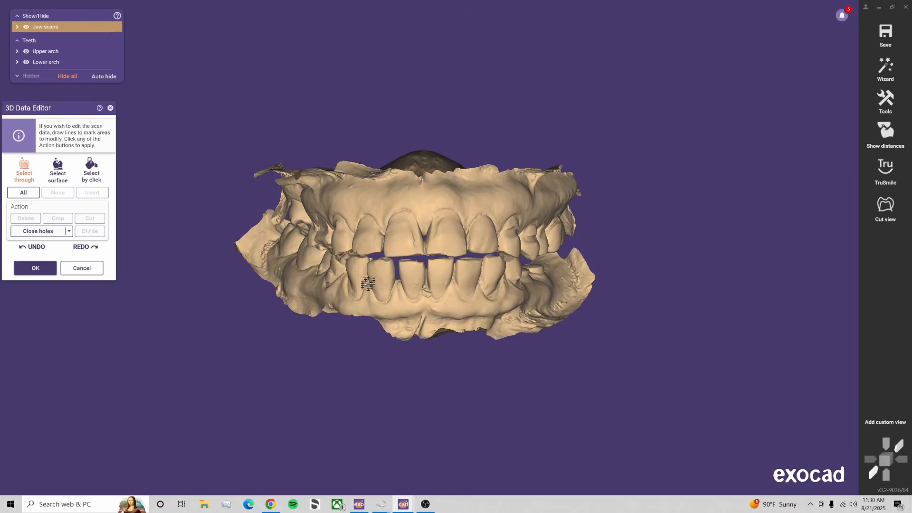
{"action": "key", "text": "space"}
{"action": "key", "text": "space"}
{"action": "key", "text": "space"}
{"action": "key", "text": "space"}
{"action": "key", "text": "space"}
{"action": "key", "text": "space"}
{"action": "key", "text": "space"}
{"action": "key", "text": "space"}
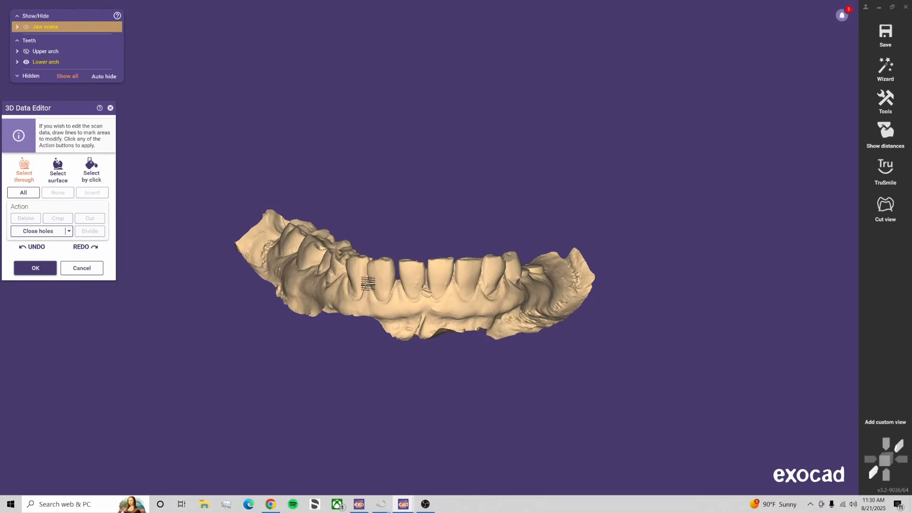
{"action": "key", "text": "space"}
{"action": "key", "text": "space"}
{"action": "key", "text": "space"}
{"action": "key", "text": "space"}
{"action": "key", "text": "space"}
{"action": "key", "text": "space"}
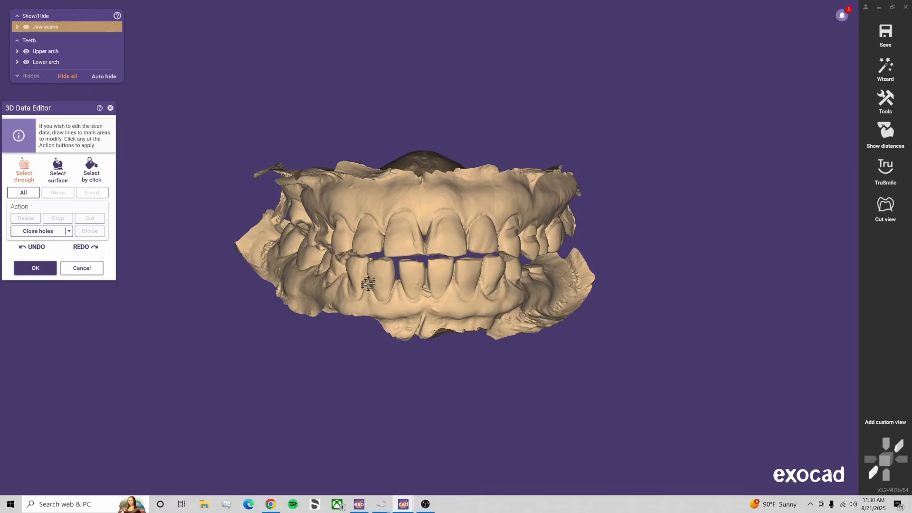
{"action": "key", "text": "space"}
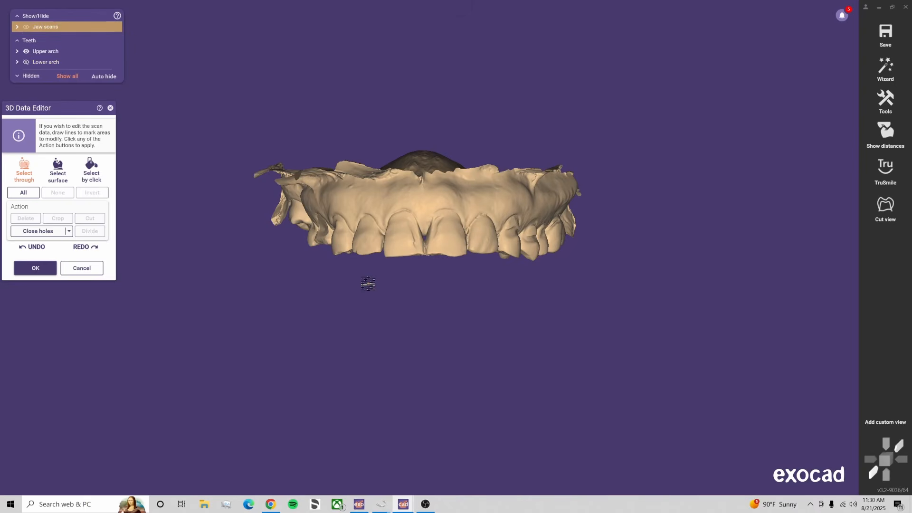
Select the ragged scan border beside the isolated upper molar and along the cheek side toward the front, and delete it
{"action": "scroll", "coordinate": [291, 333], "scroll_direction": "up", "scroll_amount": 3}
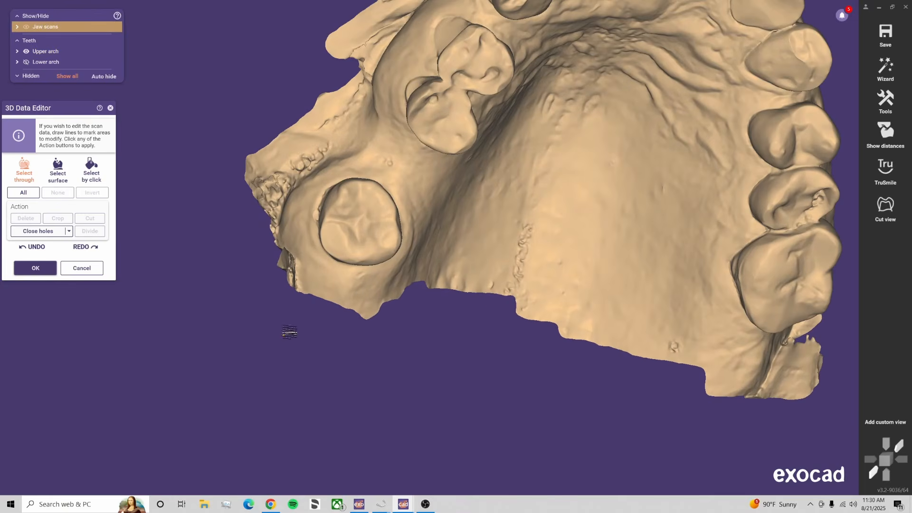
{"action": "mouse_move", "coordinate": [320, 323]}
{"action": "left_mouse_down"}
{"action": "mouse_move", "coordinate": [289, 240]}
{"action": "mouse_move", "coordinate": [246, 357]}
{"action": "left_mouse_up"}
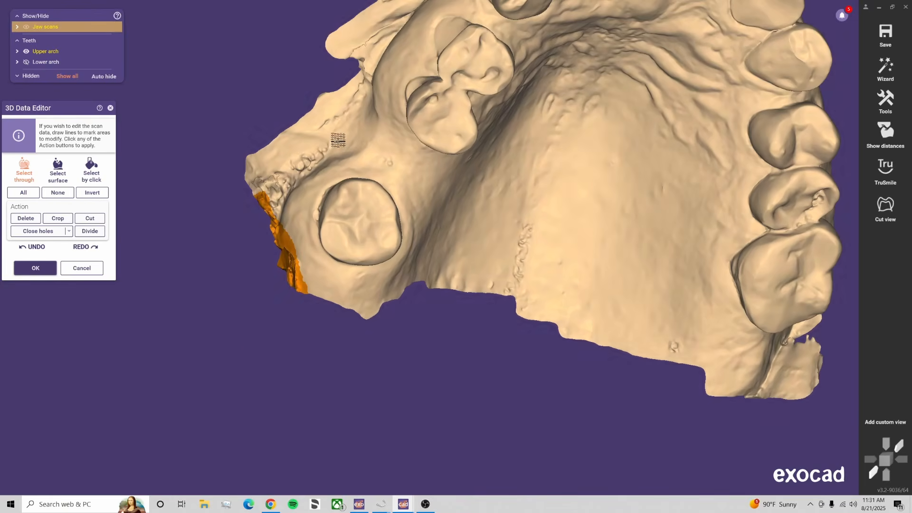
{"action": "right_click_drag", "start_coordinate": [260, 285], "coordinate": [270, 175]}
{"action": "mouse_move", "coordinate": [272, 195]}
{"action": "left_mouse_down"}
{"action": "mouse_move", "coordinate": [331, 69]}
{"action": "mouse_move", "coordinate": [144, 163]}
{"action": "left_mouse_up"}
{"action": "double_click", "coordinate": [161, 164]}
{"action": "middle_click_drag", "start_coordinate": [303, 18], "coordinate": [238, 181]}
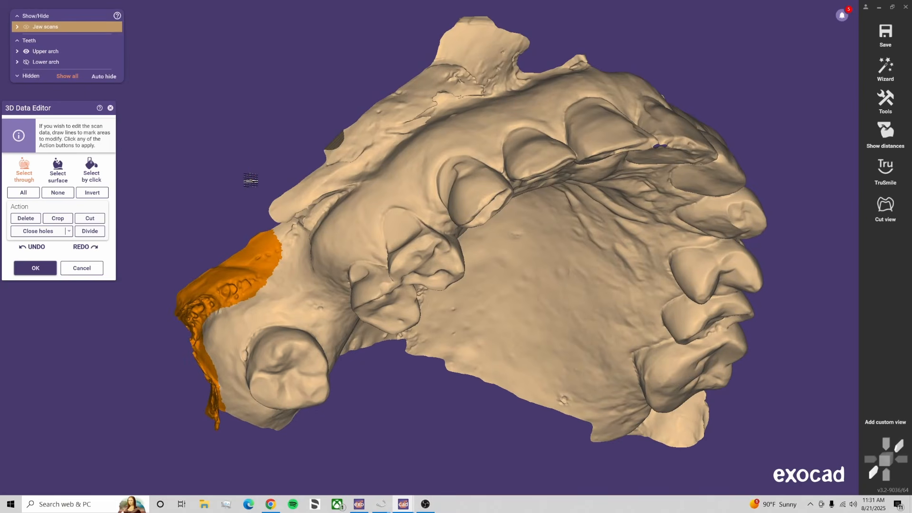
{"action": "right_click_drag", "start_coordinate": [251, 181], "coordinate": [277, 269]}
{"action": "mouse_move", "coordinate": [281, 270]}
{"action": "left_mouse_down"}
{"action": "mouse_move", "coordinate": [489, 142]}
{"action": "mouse_move", "coordinate": [588, 53]}
{"action": "mouse_move", "coordinate": [240, 145]}
{"action": "left_mouse_up"}
{"action": "double_click", "coordinate": [239, 145]}
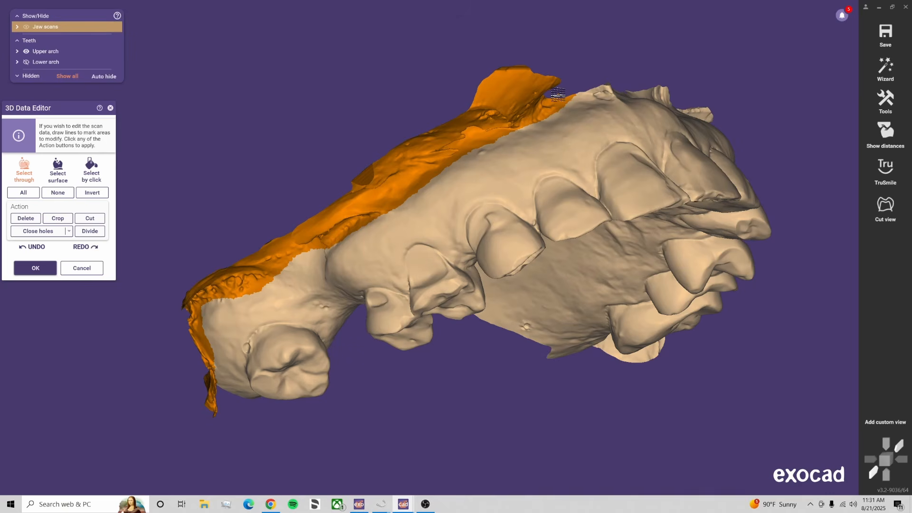
{"action": "key", "text": "Delete"}
Trim the uneven gum edge above the upper front teeth by outlining and deleting the excess scan data
{"action": "right_click_drag", "start_coordinate": [467, 119], "coordinate": [386, 202]}
{"action": "right_click_drag", "start_coordinate": [444, 173], "coordinate": [425, 171]}
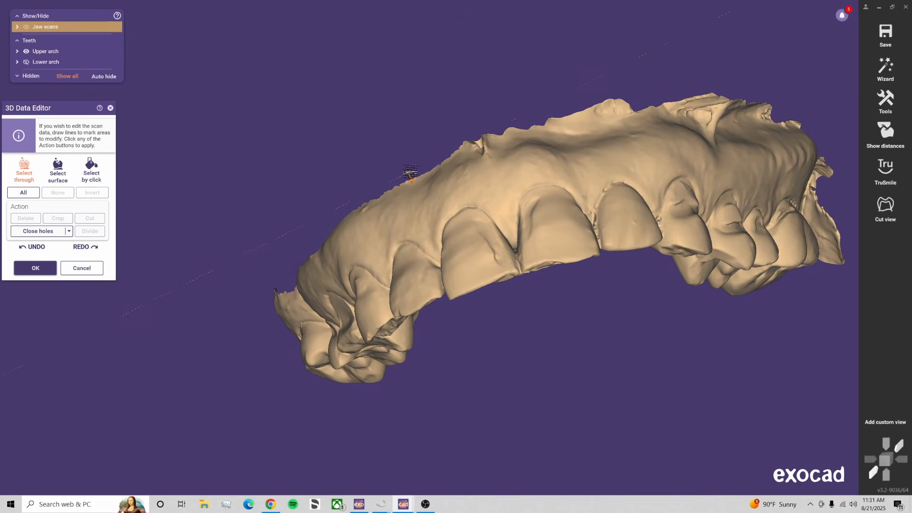
{"action": "mouse_move", "coordinate": [407, 173]}
{"action": "left_mouse_down"}
{"action": "mouse_move", "coordinate": [626, 117]}
{"action": "mouse_move", "coordinate": [422, 72]}
{"action": "mouse_move", "coordinate": [321, 88]}
{"action": "left_mouse_up"}
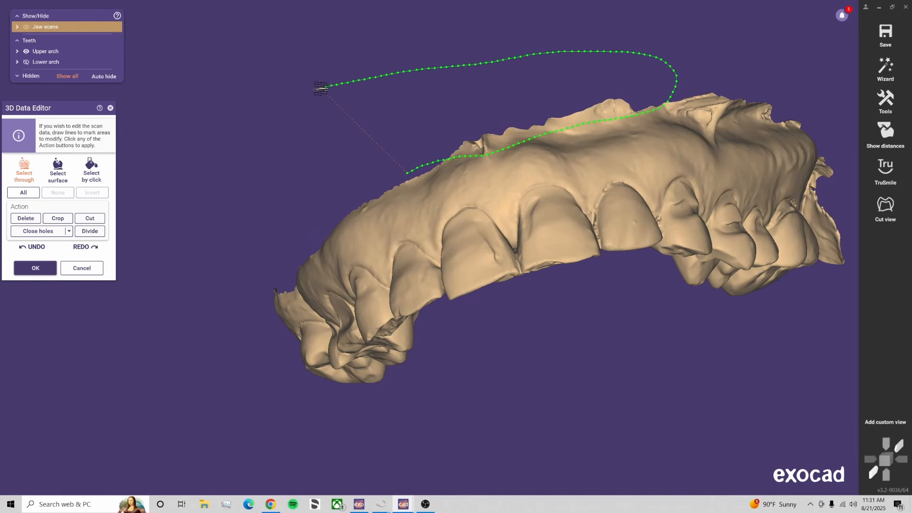
{"action": "key", "text": "Delete"}
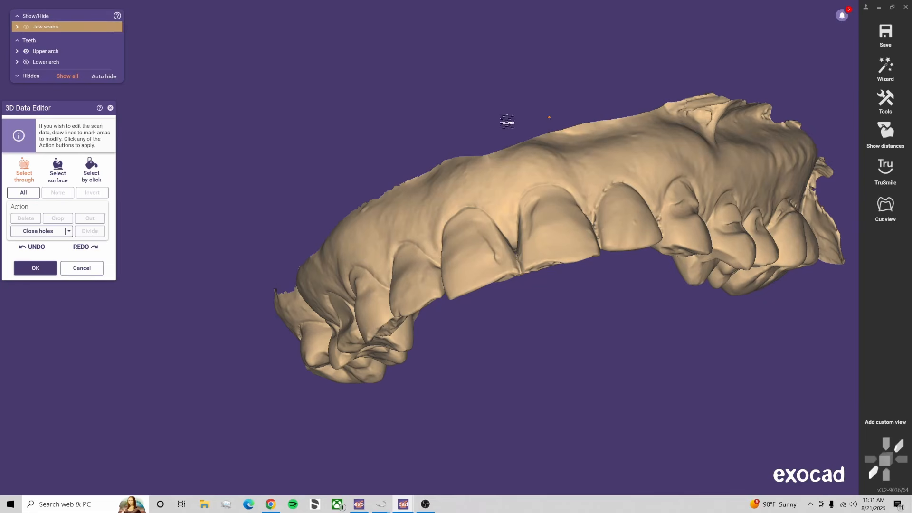
{"action": "right_click_drag", "start_coordinate": [623, 109], "coordinate": [489, 113]}
{"action": "mouse_move", "coordinate": [489, 112]}
{"action": "left_mouse_down"}
{"action": "mouse_move", "coordinate": [632, 114]}
{"action": "mouse_move", "coordinate": [770, 66]}
{"action": "mouse_move", "coordinate": [495, 58]}
{"action": "left_mouse_up"}
{"action": "key", "text": "Delete"}
Outline and delete the excess scan border around the last molar on the fully toothed side of the upper arch
{"action": "mouse_move", "coordinate": [477, 83]}
{"action": "right_mouse_down"}
{"action": "mouse_move", "coordinate": [525, 89]}
{"action": "mouse_move", "coordinate": [375, 85]}
{"action": "mouse_move", "coordinate": [480, 68]}
{"action": "right_mouse_up"}
{"action": "mouse_move", "coordinate": [480, 68]}
{"action": "left_mouse_down"}
{"action": "mouse_move", "coordinate": [537, 95]}
{"action": "mouse_move", "coordinate": [535, 30]}
{"action": "left_mouse_up"}
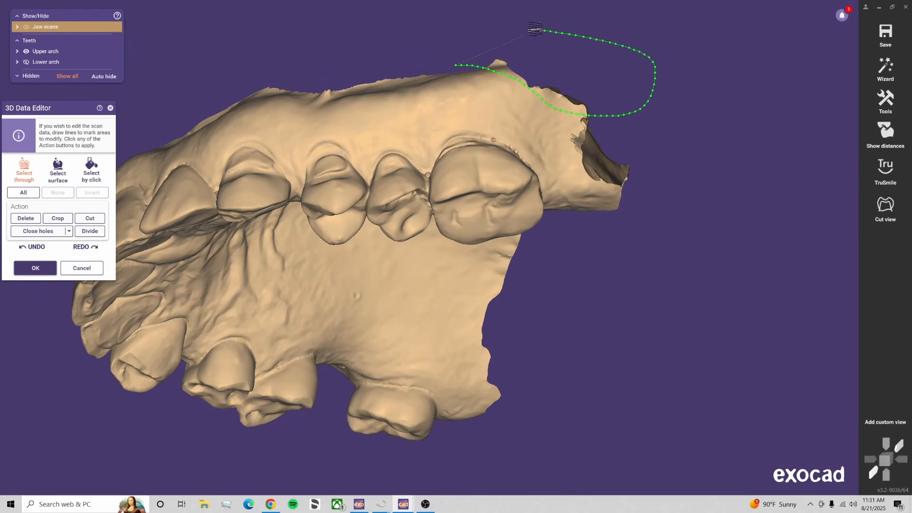
{"action": "key", "text": "Delete"}
{"action": "mouse_move", "coordinate": [623, 141]}
{"action": "right_mouse_down"}
{"action": "mouse_move", "coordinate": [543, 34]}
{"action": "mouse_move", "coordinate": [491, 35]}
{"action": "right_mouse_up"}
{"action": "mouse_move", "coordinate": [491, 35]}
{"action": "left_mouse_down"}
{"action": "mouse_move", "coordinate": [527, 61]}
{"action": "mouse_move", "coordinate": [548, 132]}
{"action": "mouse_move", "coordinate": [542, 209]}
{"action": "mouse_move", "coordinate": [596, 252]}
{"action": "mouse_move", "coordinate": [699, 12]}
{"action": "mouse_move", "coordinate": [616, 19]}
{"action": "left_mouse_up"}
{"action": "key", "text": "Delete"}
Select the area around the gap between the upper central incisors, close the hole there, and clear the selection
{"action": "right_click_drag", "start_coordinate": [555, 310], "coordinate": [539, 121]}
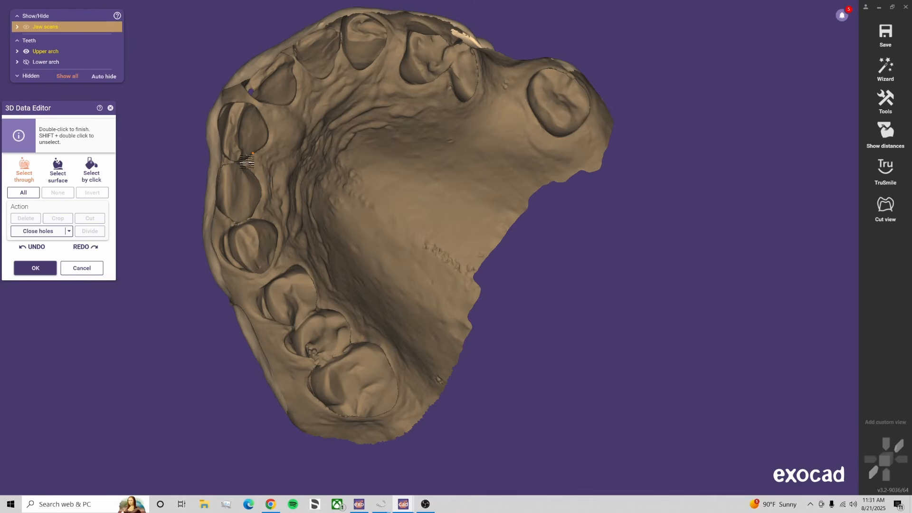
{"action": "right_click_drag", "start_coordinate": [377, 181], "coordinate": [380, 228]}
{"action": "scroll", "coordinate": [431, 372], "scroll_direction": "up", "scroll_amount": 4}
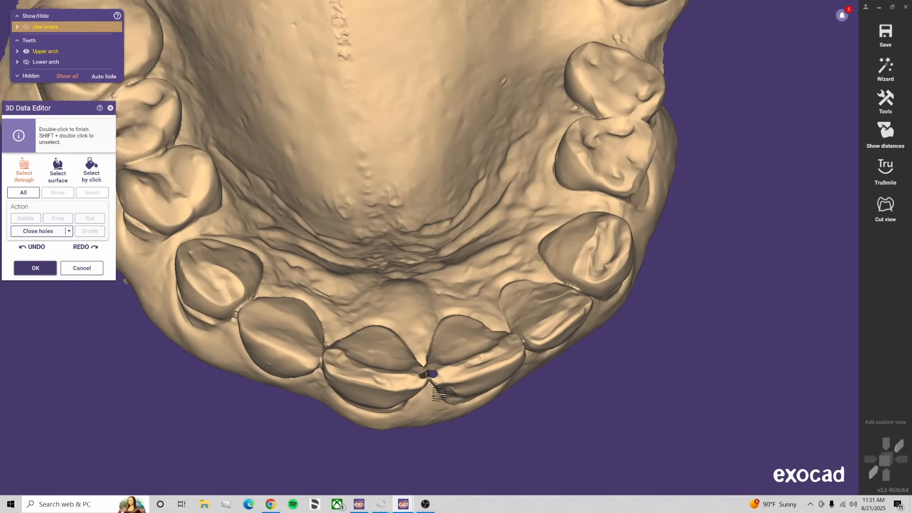
{"action": "right_click_drag", "start_coordinate": [430, 373], "coordinate": [437, 332]}
{"action": "left_click", "coordinate": [442, 324]}
{"action": "left_click", "coordinate": [378, 381]}
{"action": "double_click", "coordinate": [471, 340]}
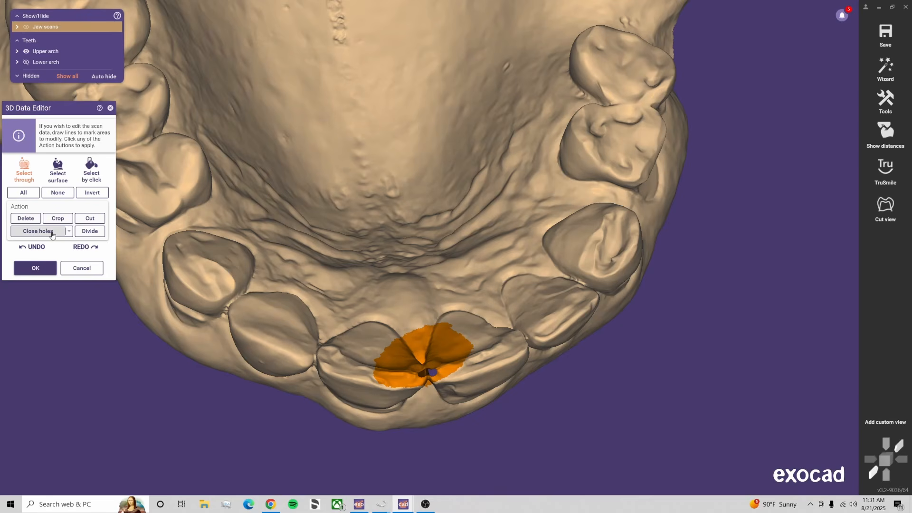
{"action": "left_click", "coordinate": [49, 231]}
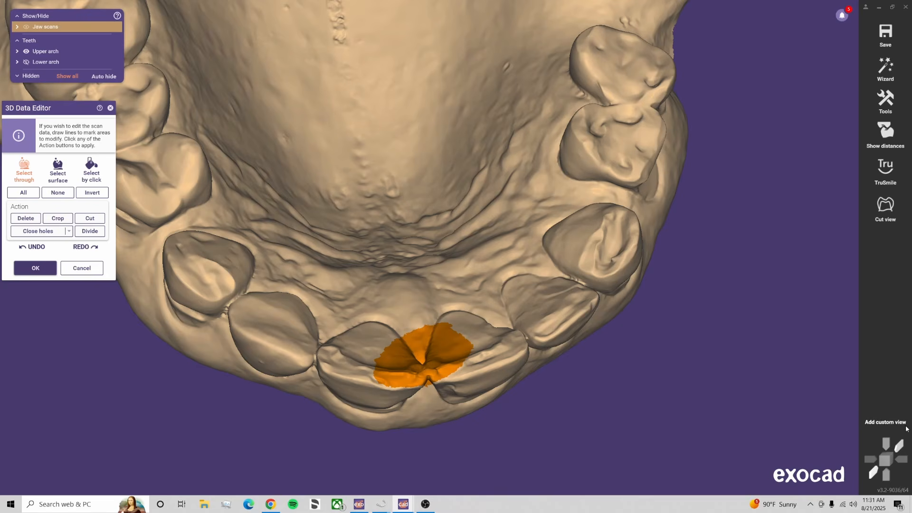
{"action": "left_click", "coordinate": [888, 443]}
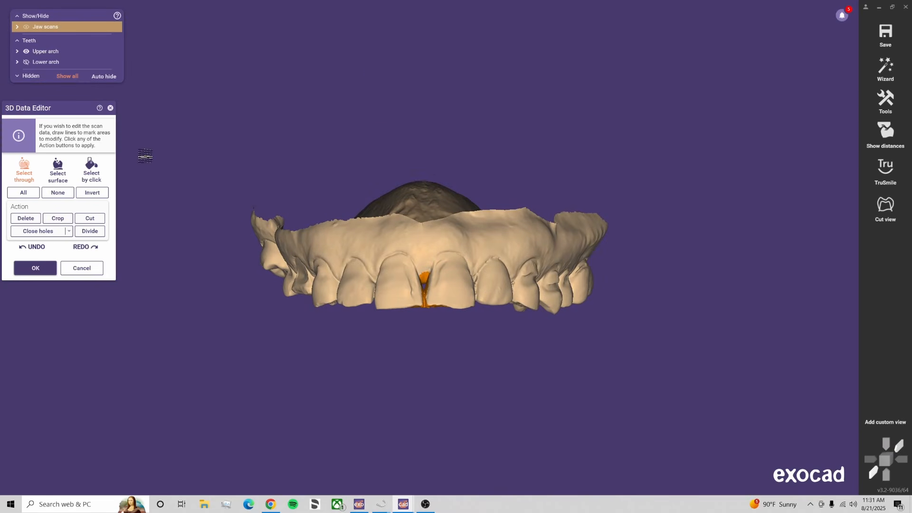
{"action": "left_click", "coordinate": [65, 194]}
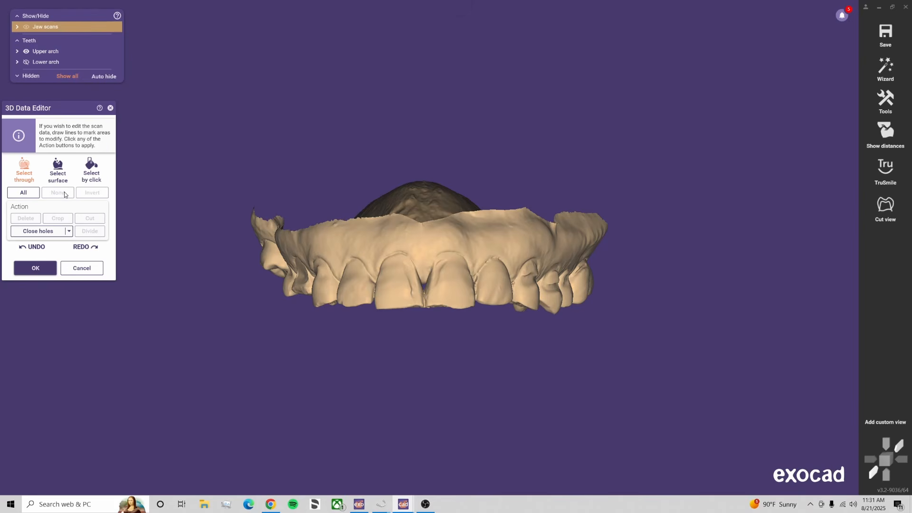
Show only the lower arch and delete the excess scan tip behind the last molar on the fully toothed side
{"action": "scroll", "coordinate": [268, 220], "scroll_direction": "down", "scroll_amount": 3, "text": "ctrl"}
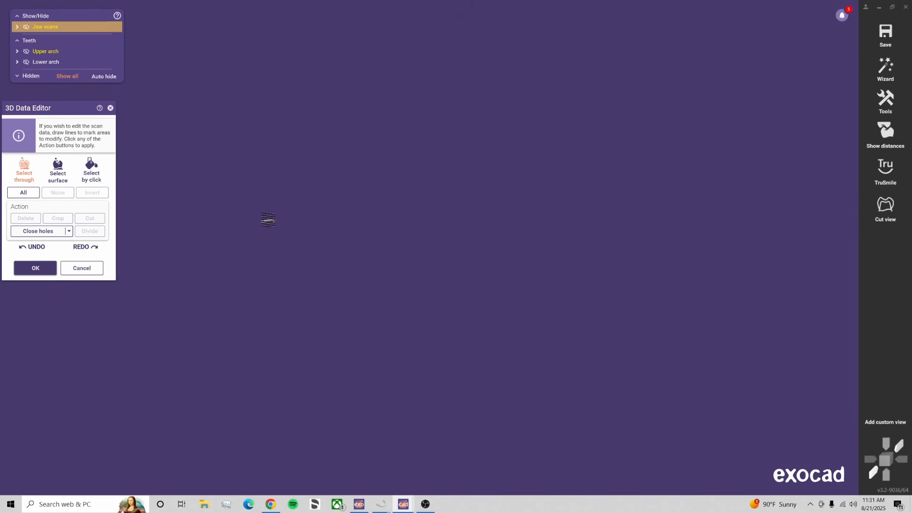
{"action": "key", "text": "l"}
{"action": "right_click_drag", "start_coordinate": [270, 267], "coordinate": [297, 113]}
{"action": "mouse_move", "coordinate": [301, 101]}
{"action": "left_mouse_down"}
{"action": "mouse_move", "coordinate": [237, 136]}
{"action": "mouse_move", "coordinate": [280, 47]}
{"action": "left_mouse_up"}
{"action": "double_click", "coordinate": [279, 47]}
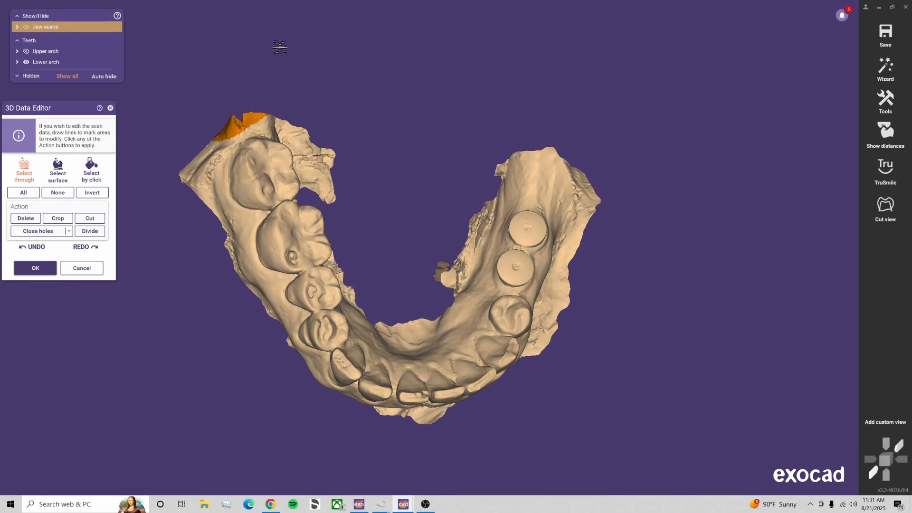
{"action": "key", "text": "Delete"}
Select the excess scan border along the cheek side of the lower arch's fully toothed side, from the last molar towards the front
{"action": "right_click_drag", "start_coordinate": [216, 131], "coordinate": [244, 116]}
{"action": "mouse_move", "coordinate": [240, 121]}
{"action": "left_mouse_down"}
{"action": "mouse_move", "coordinate": [215, 169]}
{"action": "mouse_move", "coordinate": [220, 219]}
{"action": "mouse_move", "coordinate": [264, 314]}
{"action": "mouse_move", "coordinate": [168, 109]}
{"action": "left_mouse_up"}
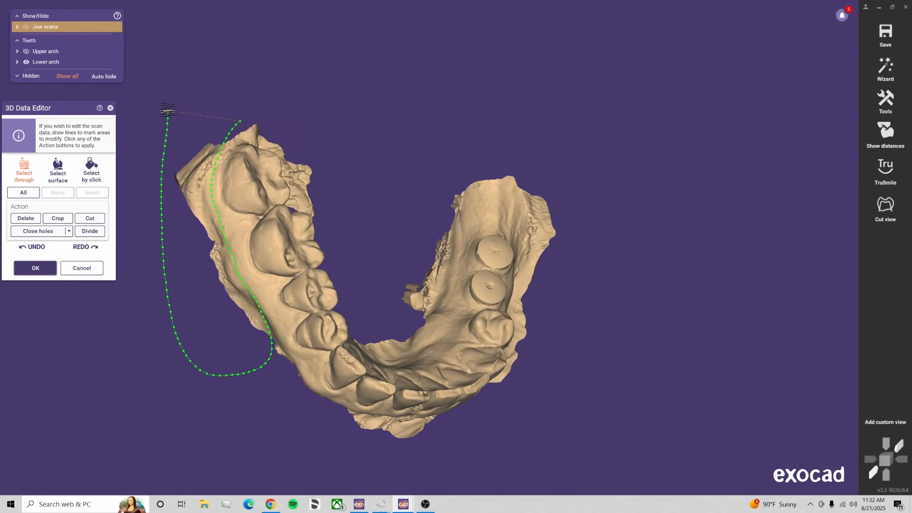
{"action": "double_click", "coordinate": [167, 109]}
{"action": "right_click_drag", "start_coordinate": [343, 256], "coordinate": [266, 326]}
{"action": "mouse_move", "coordinate": [263, 328]}
{"action": "left_mouse_down"}
{"action": "mouse_move", "coordinate": [323, 380]}
{"action": "mouse_move", "coordinate": [325, 444]}
{"action": "mouse_move", "coordinate": [223, 393]}
{"action": "left_mouse_up"}
{"action": "double_click", "coordinate": [223, 393]}
Add the excess scan border below the lower front teeth and along the outer edge of the opposite side to the selection
{"action": "right_click_drag", "start_coordinate": [462, 443], "coordinate": [352, 379]}
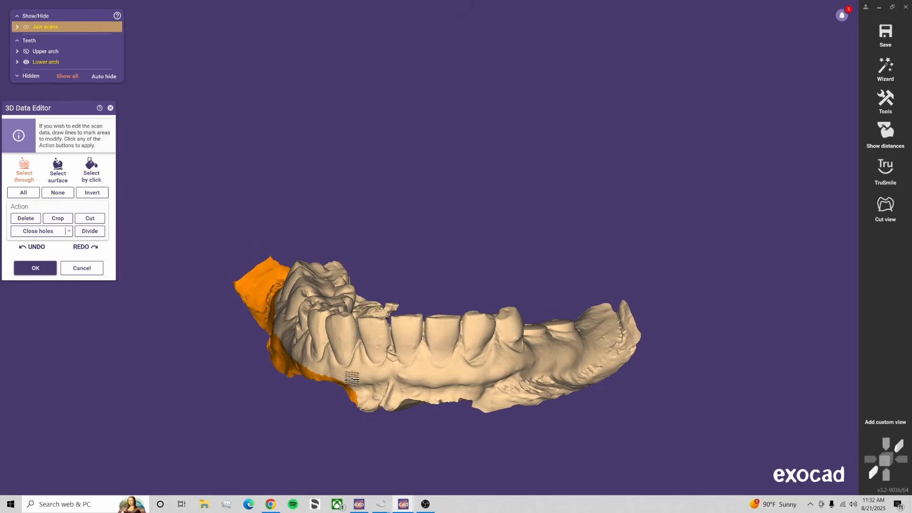
{"action": "mouse_move", "coordinate": [331, 380]}
{"action": "left_mouse_down"}
{"action": "mouse_move", "coordinate": [460, 388]}
{"action": "mouse_move", "coordinate": [600, 358]}
{"action": "mouse_move", "coordinate": [668, 432]}
{"action": "mouse_move", "coordinate": [311, 452]}
{"action": "left_mouse_up"}
{"action": "double_click", "coordinate": [312, 452]}
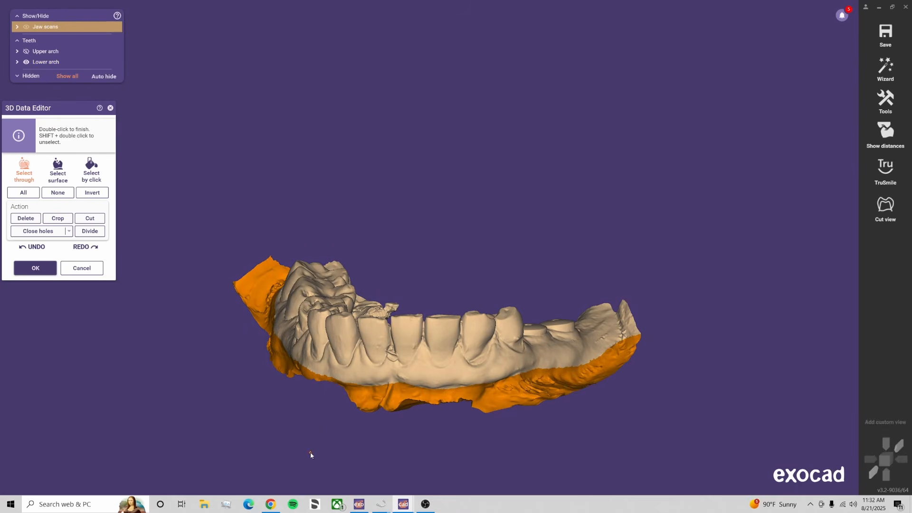
Unselect the gum band closest to the teeth on the fully toothed side so that only the outer border stays marked
{"action": "mouse_move", "coordinate": [312, 452]}
{"action": "right_mouse_down"}
{"action": "mouse_move", "coordinate": [340, 438]}
{"action": "mouse_move", "coordinate": [309, 343]}
{"action": "right_mouse_up"}
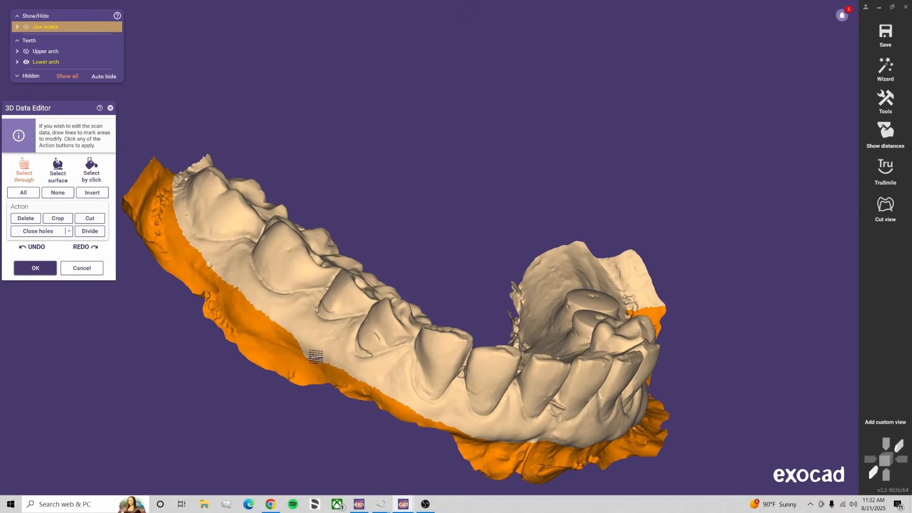
{"action": "mouse_move", "coordinate": [316, 357]}
{"action": "left_mouse_down"}
{"action": "mouse_move", "coordinate": [247, 321]}
{"action": "mouse_move", "coordinate": [184, 248]}
{"action": "mouse_move", "coordinate": [174, 195]}
{"action": "mouse_move", "coordinate": [264, 145]}
{"action": "mouse_move", "coordinate": [389, 243]}
{"action": "left_mouse_up"}
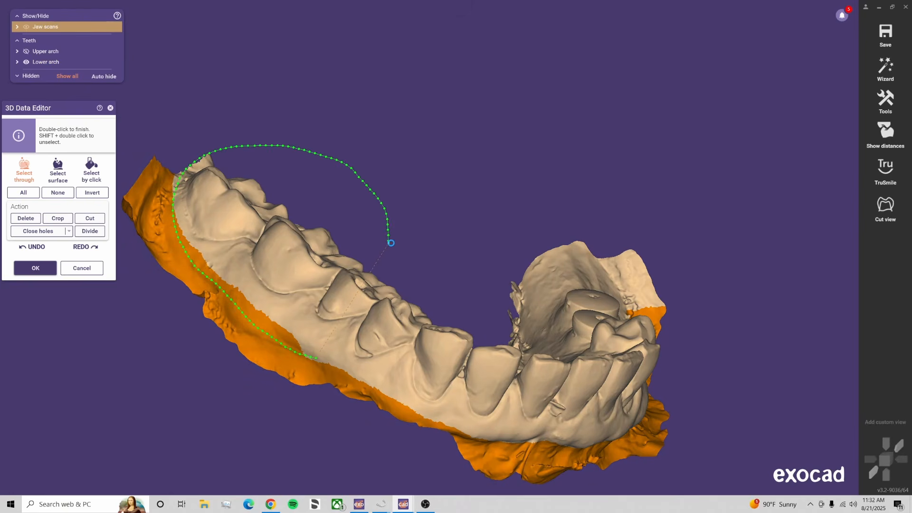
{"action": "double_click", "coordinate": [391, 243]}
{"action": "mouse_move", "coordinate": [324, 360]}
{"action": "left_mouse_down"}
{"action": "mouse_move", "coordinate": [293, 356]}
{"action": "mouse_move", "coordinate": [237, 306]}
{"action": "mouse_move", "coordinate": [195, 245]}
{"action": "mouse_move", "coordinate": [173, 183]}
{"action": "mouse_move", "coordinate": [341, 112]}
{"action": "mouse_move", "coordinate": [489, 223]}
{"action": "mouse_move", "coordinate": [494, 239]}
{"action": "left_mouse_up"}
{"action": "double_click", "coordinate": [494, 239]}
Add the scan edge behind the last molar and the ragged tongue-side flap beside the molars to the selection
{"action": "right_click_drag", "start_coordinate": [461, 226], "coordinate": [439, 227]}
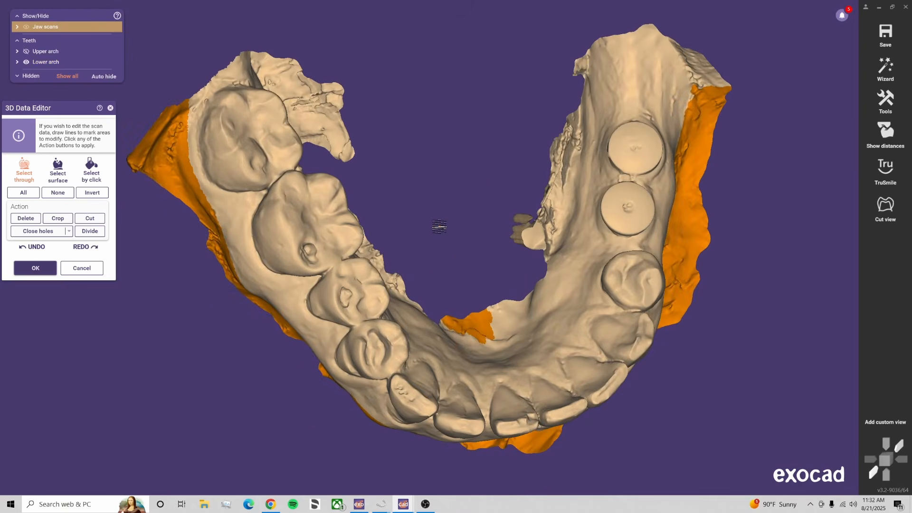
{"action": "mouse_move", "coordinate": [436, 147]}
{"action": "right_mouse_down"}
{"action": "mouse_move", "coordinate": [423, 198]}
{"action": "mouse_move", "coordinate": [377, 175]}
{"action": "right_mouse_up"}
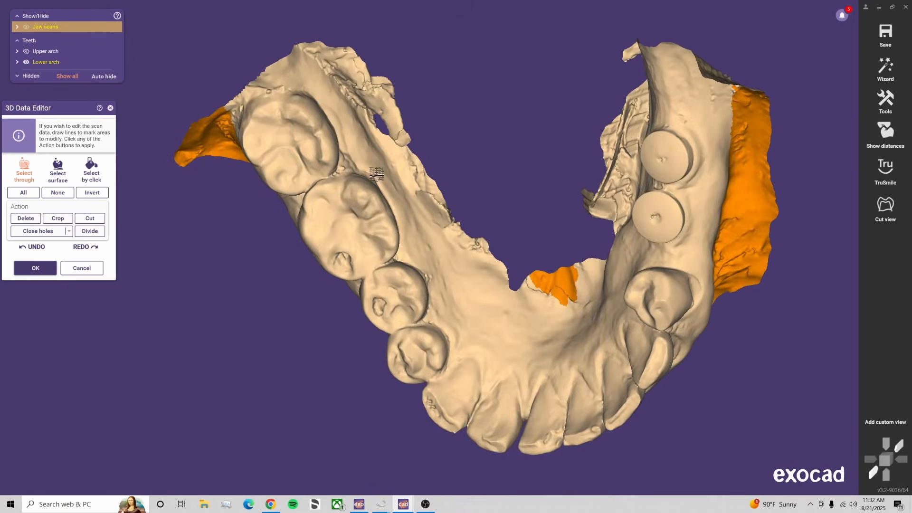
{"action": "mouse_move", "coordinate": [223, 142]}
{"action": "left_mouse_down"}
{"action": "mouse_move", "coordinate": [235, 102]}
{"action": "mouse_move", "coordinate": [303, 19]}
{"action": "mouse_move", "coordinate": [144, 70]}
{"action": "left_mouse_up"}
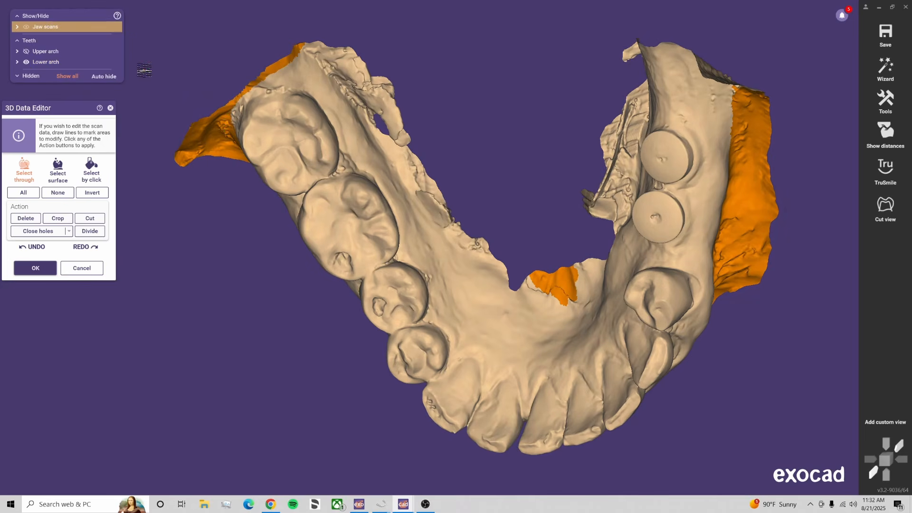
{"action": "right_click_drag", "start_coordinate": [394, 70], "coordinate": [391, 65]}
{"action": "mouse_move", "coordinate": [302, 52]}
{"action": "left_mouse_down"}
{"action": "mouse_move", "coordinate": [363, 40]}
{"action": "mouse_move", "coordinate": [402, 64]}
{"action": "mouse_move", "coordinate": [455, 134]}
{"action": "mouse_move", "coordinate": [527, 62]}
{"action": "mouse_move", "coordinate": [369, 3]}
{"action": "left_mouse_up"}
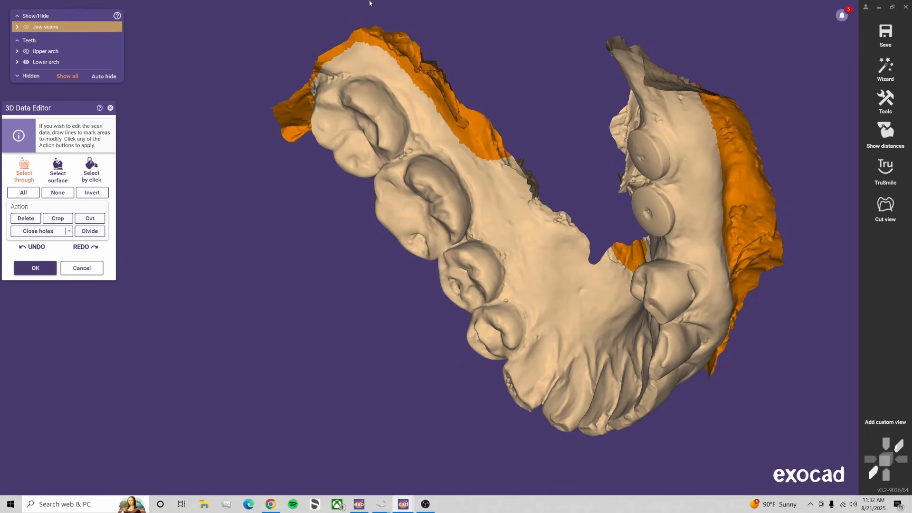
Extend the selection along the tongue-side edge to the front of the lower arch and delete all marked scan data
{"action": "mouse_move", "coordinate": [528, 137]}
{"action": "right_mouse_down"}
{"action": "mouse_move", "coordinate": [560, 193]}
{"action": "mouse_move", "coordinate": [468, 203]}
{"action": "right_mouse_up"}
{"action": "mouse_move", "coordinate": [434, 182]}
{"action": "left_mouse_down"}
{"action": "mouse_move", "coordinate": [522, 274]}
{"action": "mouse_move", "coordinate": [577, 308]}
{"action": "mouse_move", "coordinate": [499, 116]}
{"action": "mouse_move", "coordinate": [508, 115]}
{"action": "left_mouse_up"}
{"action": "right_click_drag", "start_coordinate": [508, 115], "coordinate": [526, 138]}
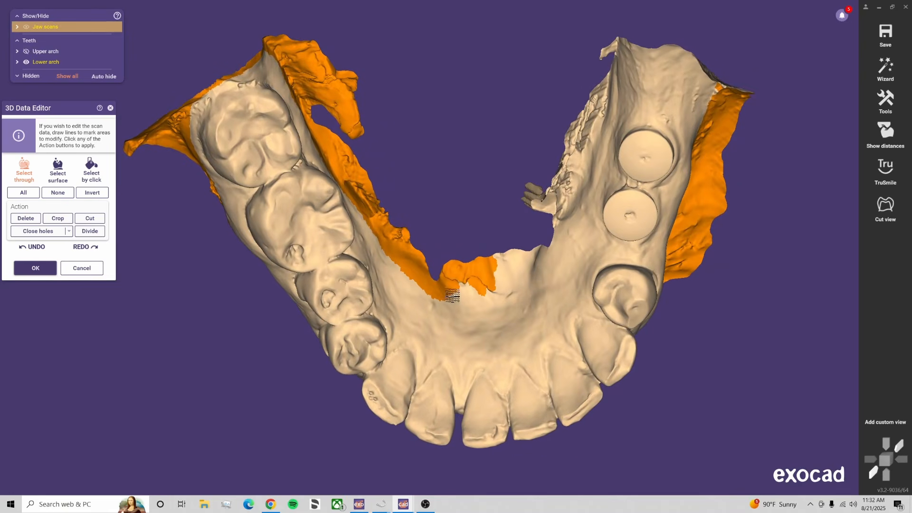
{"action": "mouse_move", "coordinate": [427, 293]}
{"action": "left_mouse_down"}
{"action": "mouse_move", "coordinate": [495, 301]}
{"action": "mouse_move", "coordinate": [540, 266]}
{"action": "mouse_move", "coordinate": [539, 160]}
{"action": "mouse_move", "coordinate": [457, 107]}
{"action": "left_mouse_up"}
{"action": "key", "text": "Delete"}
Outline and delete the ragged tongue-side edge next to the two flat round posts in the lower arch
{"action": "right_click_drag", "start_coordinate": [457, 110], "coordinate": [475, 276]}
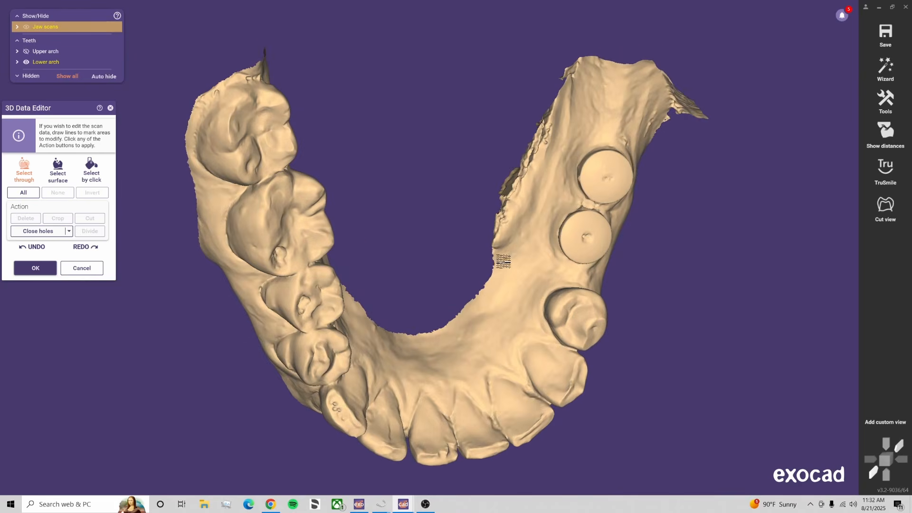
{"action": "mouse_move", "coordinate": [478, 282]}
{"action": "left_mouse_down"}
{"action": "mouse_move", "coordinate": [566, 103]}
{"action": "mouse_move", "coordinate": [561, 26]}
{"action": "mouse_move", "coordinate": [406, 122]}
{"action": "left_mouse_up"}
{"action": "key", "text": "Delete"}
Outline and delete the pointed scan tip on the outer edge behind the two flat round posts
{"action": "right_click_drag", "start_coordinate": [406, 122], "coordinate": [665, 80]}
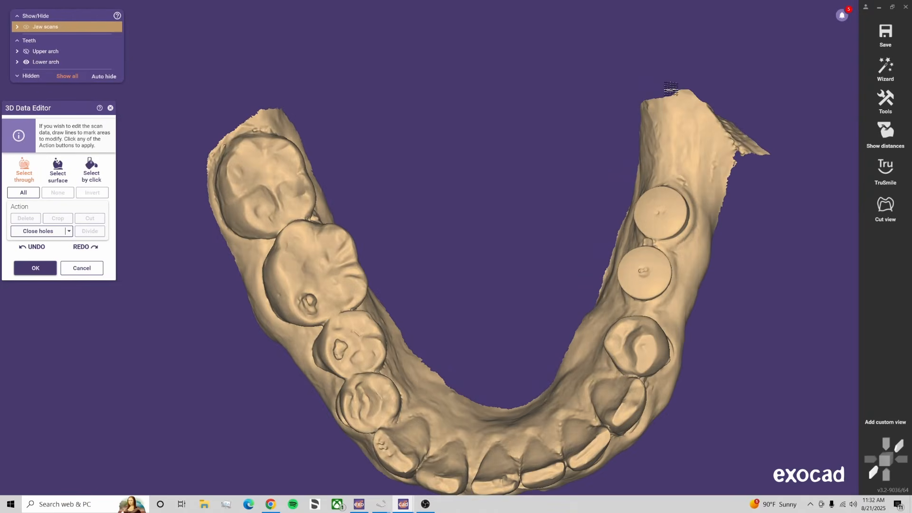
{"action": "mouse_move", "coordinate": [665, 80]}
{"action": "left_mouse_down"}
{"action": "mouse_move", "coordinate": [708, 115]}
{"action": "mouse_move", "coordinate": [728, 150]}
{"action": "mouse_move", "coordinate": [729, 202]}
{"action": "mouse_move", "coordinate": [751, 55]}
{"action": "mouse_move", "coordinate": [752, 76]}
{"action": "left_mouse_up"}
{"action": "key", "text": "Delete"}
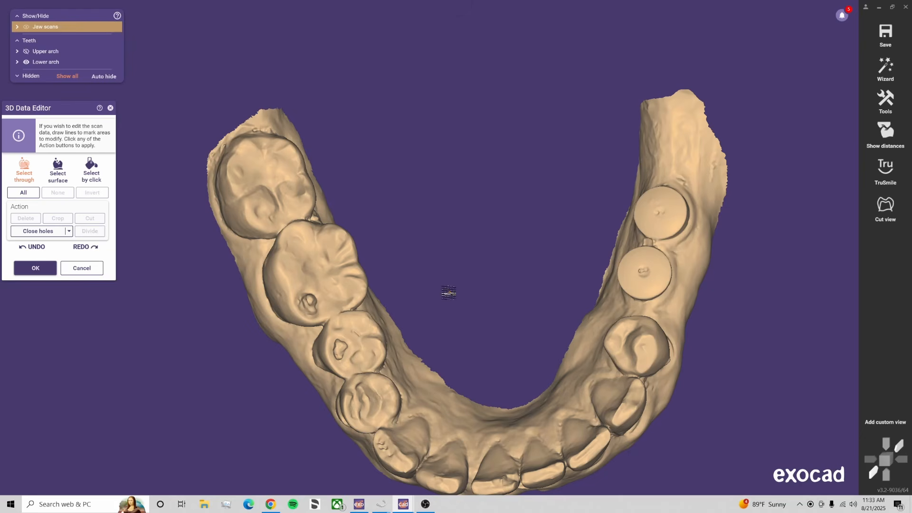
Check the trimmed lower arch from the front, accept the scan edits, and start Smile Creator from the wizard
{"action": "right_click_drag", "start_coordinate": [393, 310], "coordinate": [747, 315]}
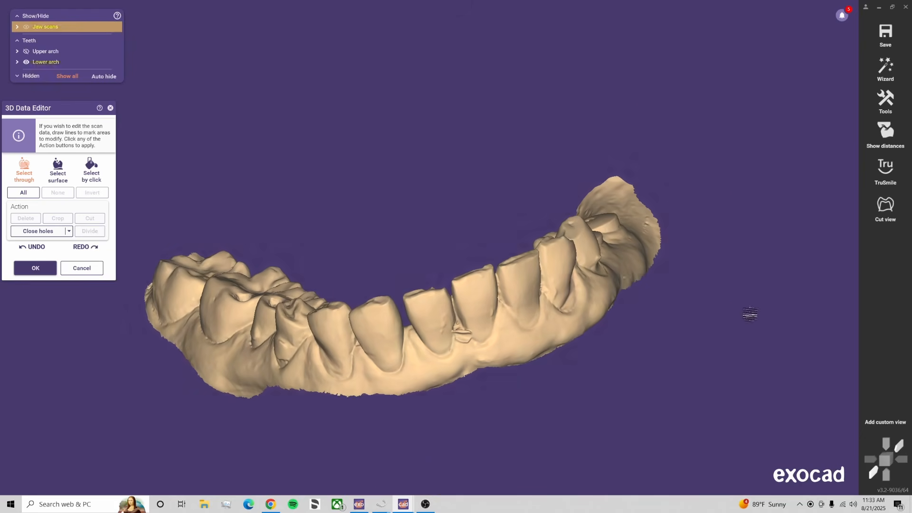
{"action": "left_click", "coordinate": [900, 449]}
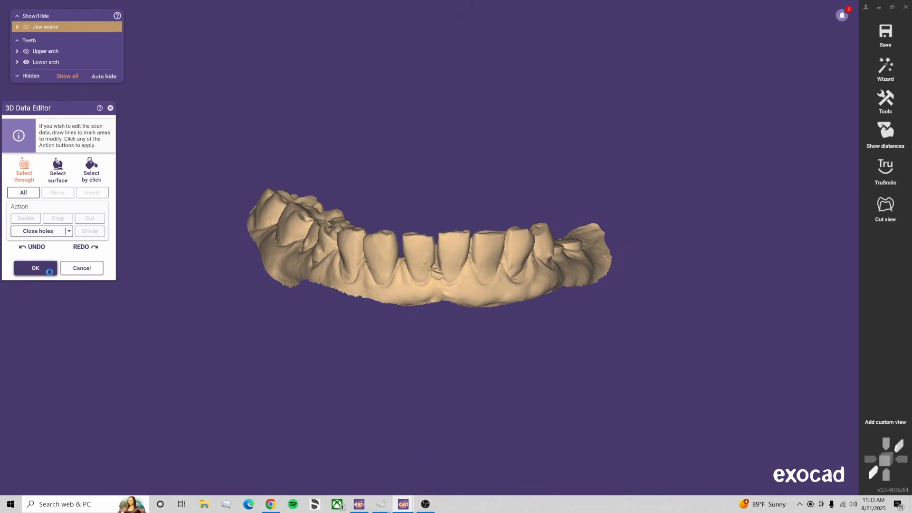
{"action": "left_click", "coordinate": [49, 272]}
{"action": "left_click", "coordinate": [886, 69]}
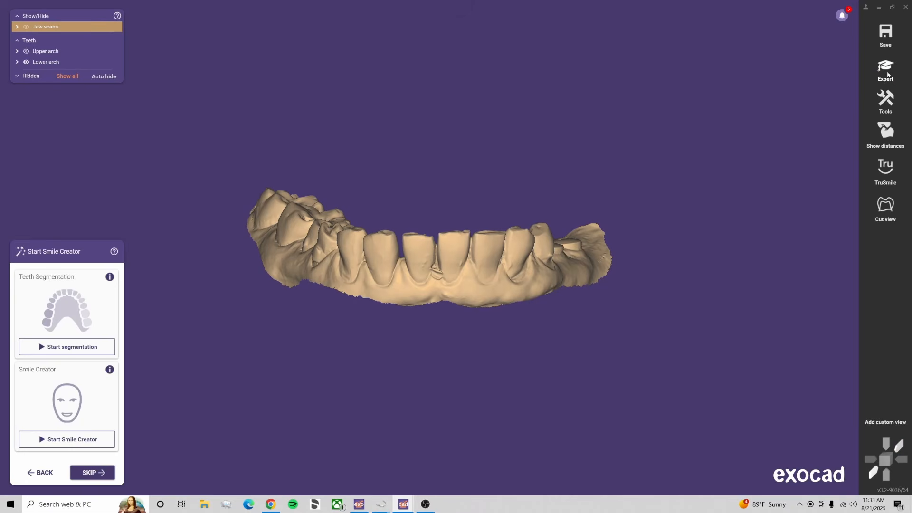
{"action": "left_click", "coordinate": [70, 440]}
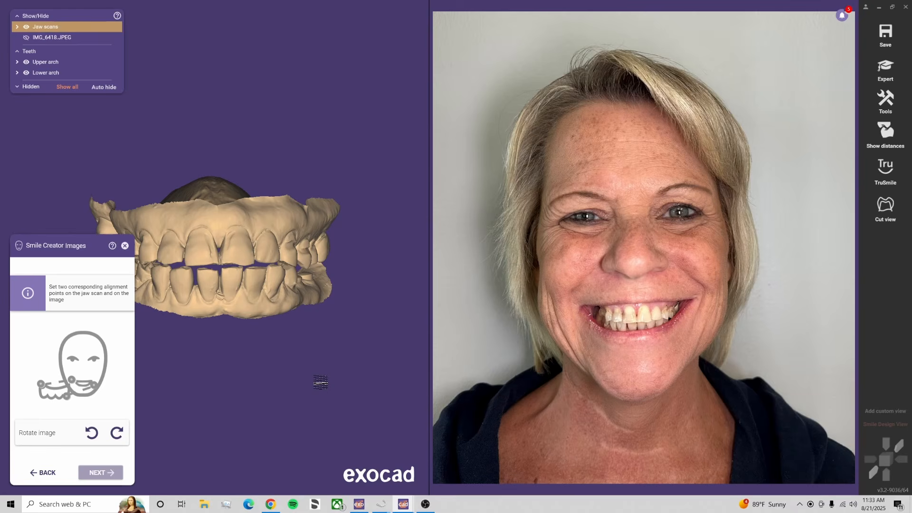
Show only the upper arch in the scan view beside the portrait photo
{"action": "scroll", "coordinate": [278, 352], "scroll_direction": "up", "scroll_amount": 3}
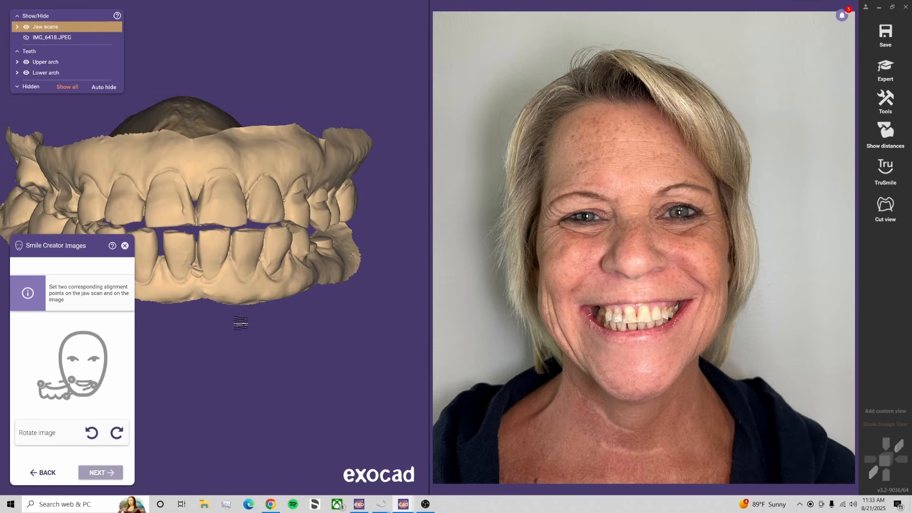
{"action": "scroll", "coordinate": [241, 324], "scroll_direction": "down", "scroll_amount": 1}
{"action": "scroll", "coordinate": [236, 313], "scroll_direction": "down", "scroll_amount": 1, "text": "ctrl"}
{"action": "scroll", "coordinate": [236, 313], "scroll_direction": "up", "scroll_amount": 1, "text": "ctrl"}
{"action": "scroll", "coordinate": [235, 312], "scroll_direction": "up", "scroll_amount": 1, "text": "ctrl"}
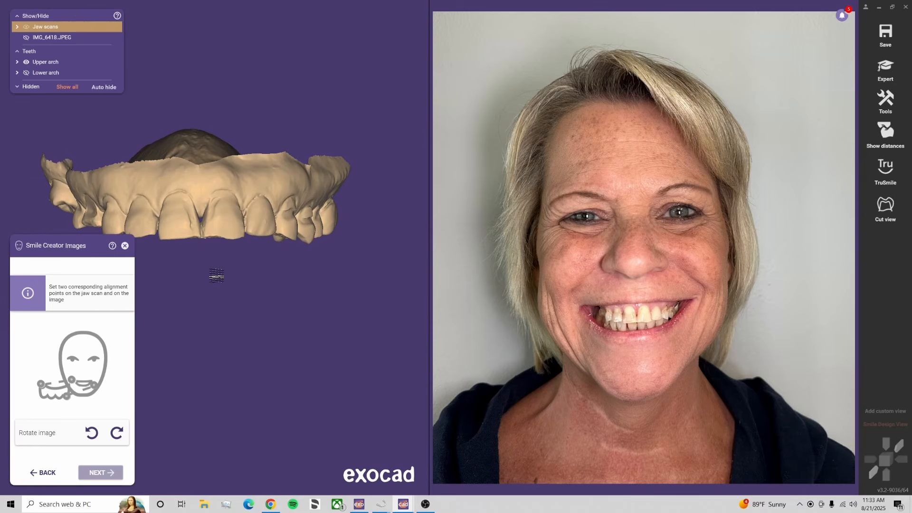
{"action": "scroll", "coordinate": [223, 251], "scroll_direction": "up", "scroll_amount": 5}
{"action": "scroll", "coordinate": [660, 313], "scroll_direction": "up", "scroll_amount": 8}
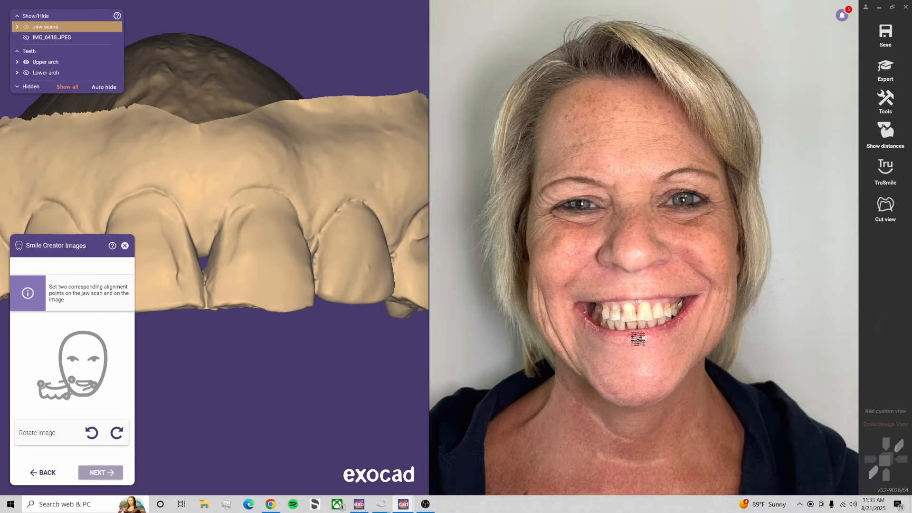
Place the first pair of alignment points at the inner biting-edge corner of one upper lateral incisor, on scan and photo
{"action": "scroll", "coordinate": [660, 313], "scroll_direction": "up", "scroll_amount": 2}
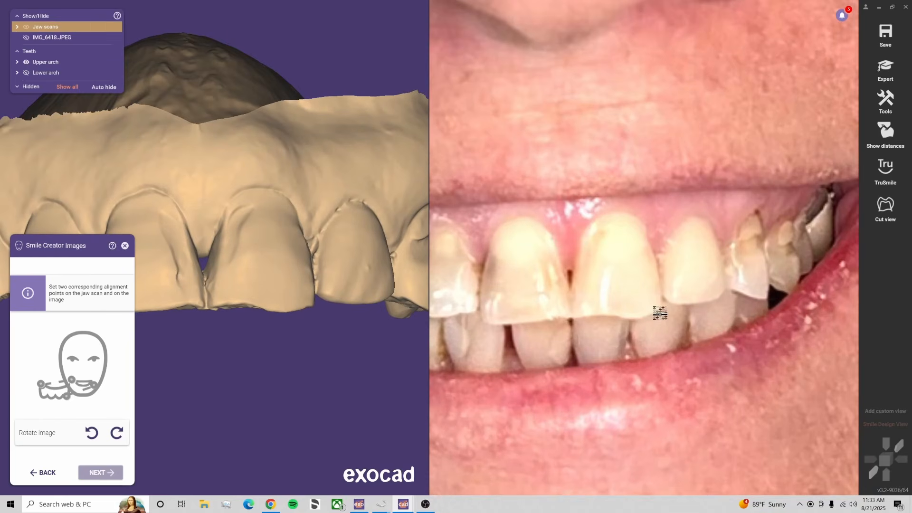
{"action": "scroll", "coordinate": [342, 294], "scroll_direction": "up", "scroll_amount": 6}
{"action": "left_click", "coordinate": [332, 277]}
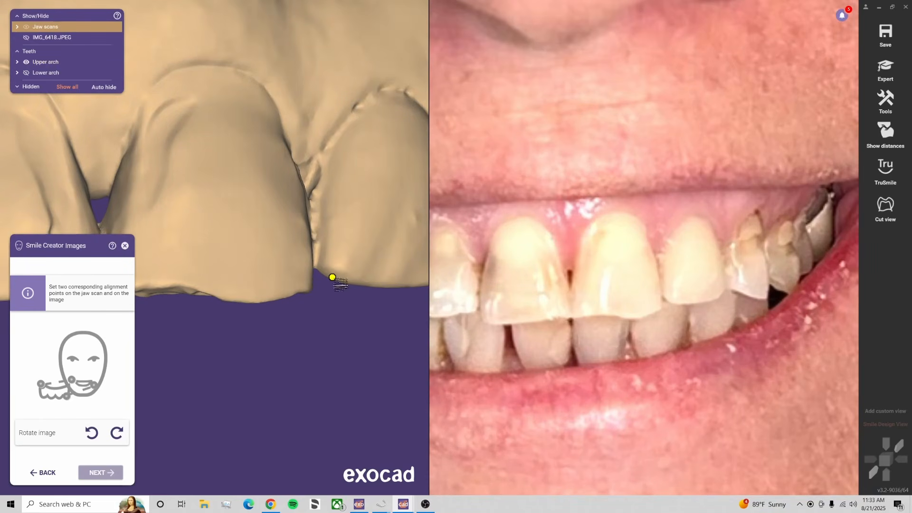
{"action": "scroll", "coordinate": [665, 307], "scroll_direction": "up", "scroll_amount": 4}
{"action": "left_click", "coordinate": [652, 295]}
Place the second pair of alignment points at the opposite upper lateral incisor's inner corner and proceed to fine-tuning the placement
{"action": "scroll", "coordinate": [652, 295], "scroll_direction": "down", "scroll_amount": 8}
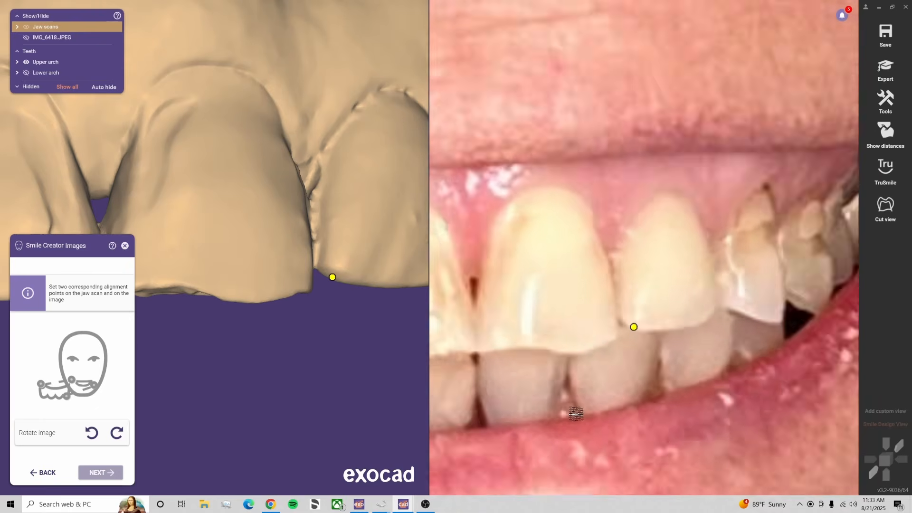
{"action": "scroll", "coordinate": [551, 383], "scroll_direction": "up", "scroll_amount": 6}
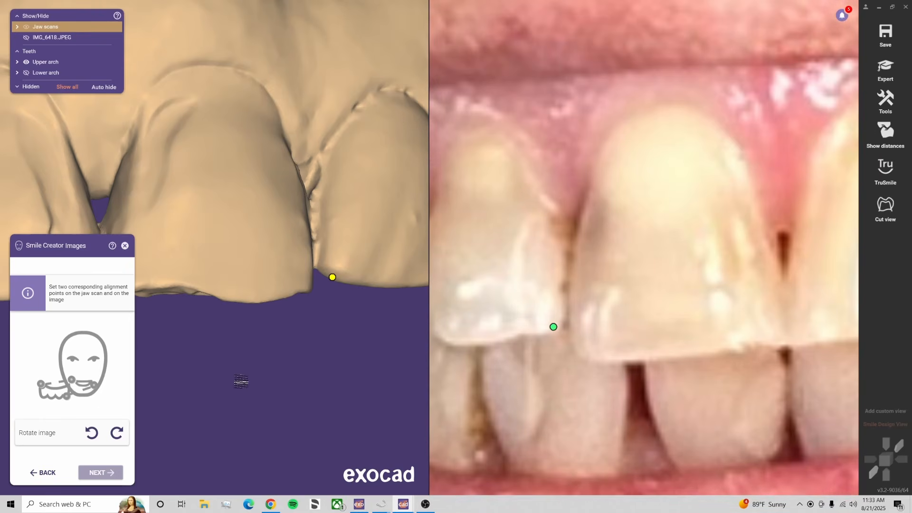
{"action": "middle_click_drag", "start_coordinate": [241, 382], "coordinate": [603, 401]}
{"action": "left_click", "coordinate": [242, 298]}
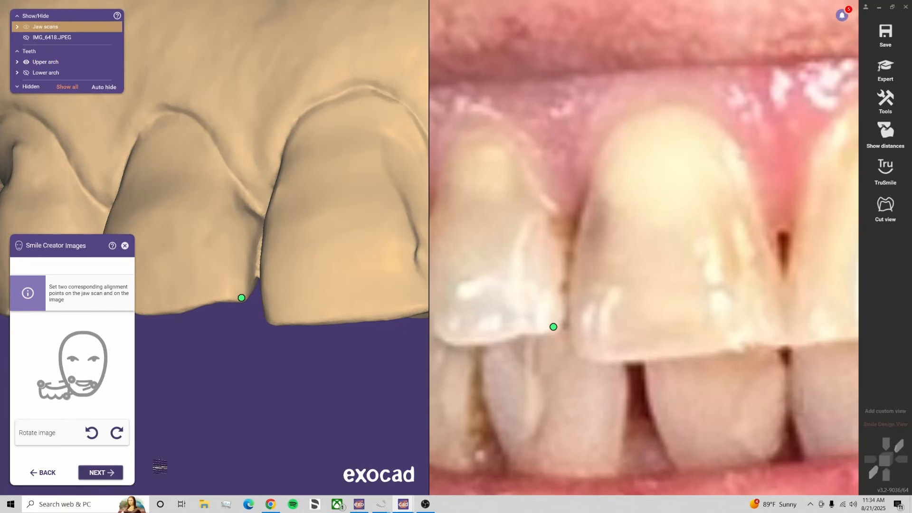
{"action": "left_click", "coordinate": [100, 472]}
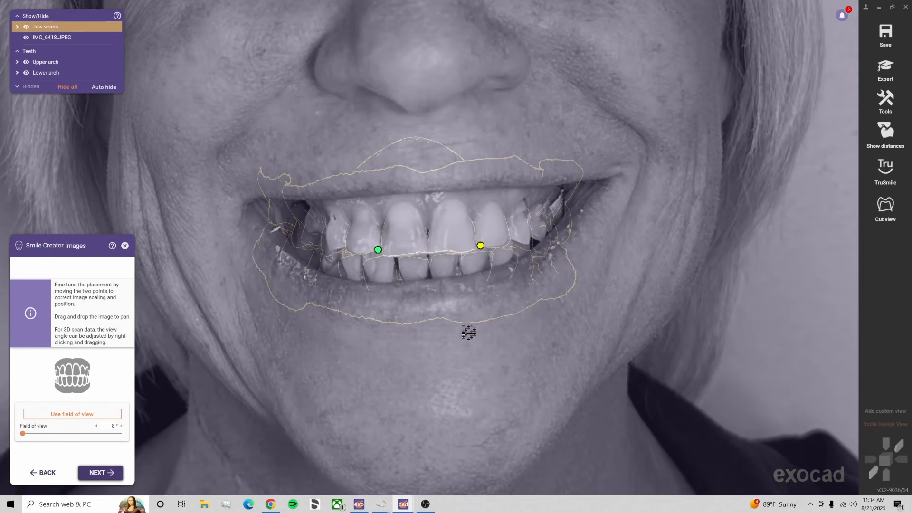
Show only the upper arch outline, tilt it to match the teeth in the photo, and set the field of view to 28°
{"action": "scroll", "coordinate": [429, 215], "scroll_direction": "up", "scroll_amount": 3}
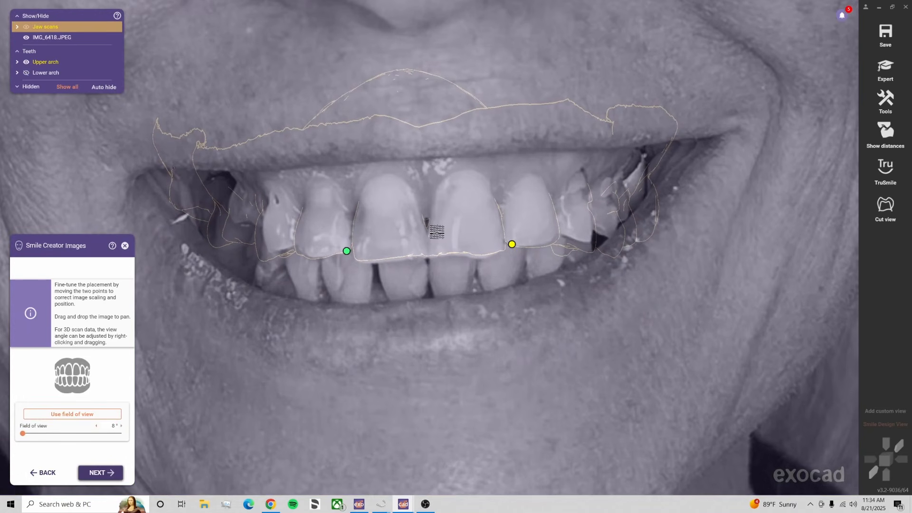
{"action": "right_click_drag", "start_coordinate": [426, 192], "coordinate": [427, 195]}
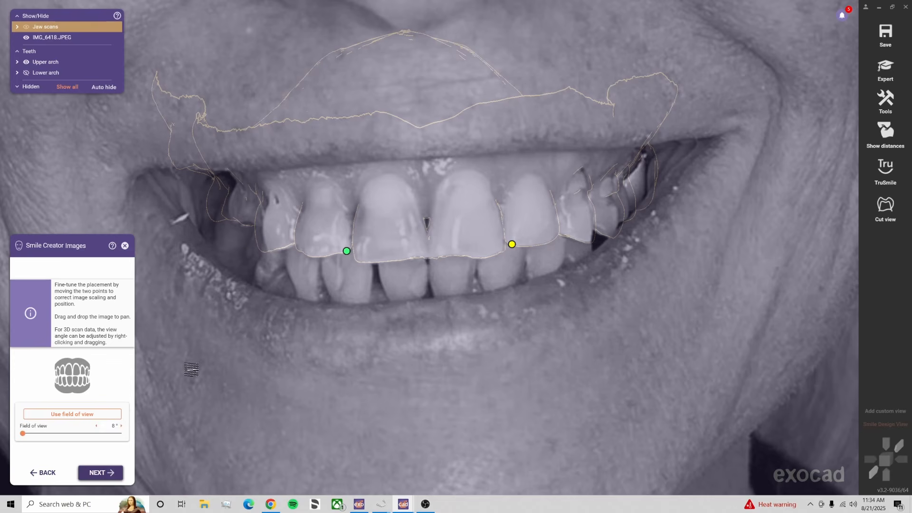
{"action": "left_click_drag", "start_coordinate": [24, 434], "coordinate": [68, 434]}
{"action": "right_click_drag", "start_coordinate": [443, 210], "coordinate": [442, 210]}
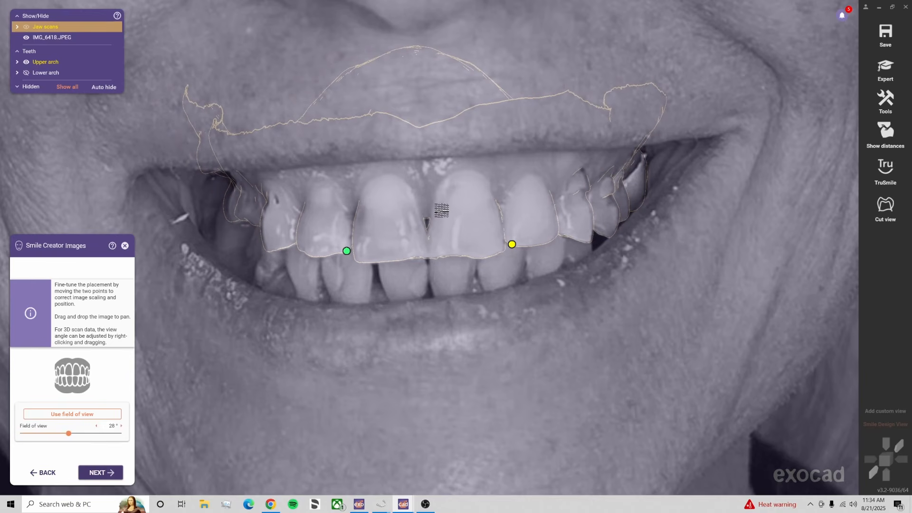
Set the field of view to 29° and slightly rotate the upper arch outline to fit the photographed teeth
{"action": "left_click_drag", "start_coordinate": [71, 434], "coordinate": [73, 434]}
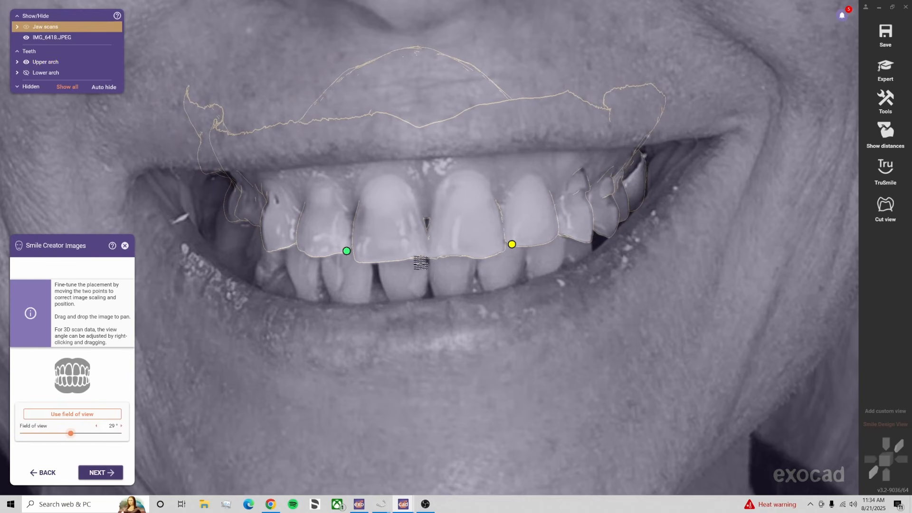
{"action": "right_click_drag", "start_coordinate": [452, 215], "coordinate": [452, 215]}
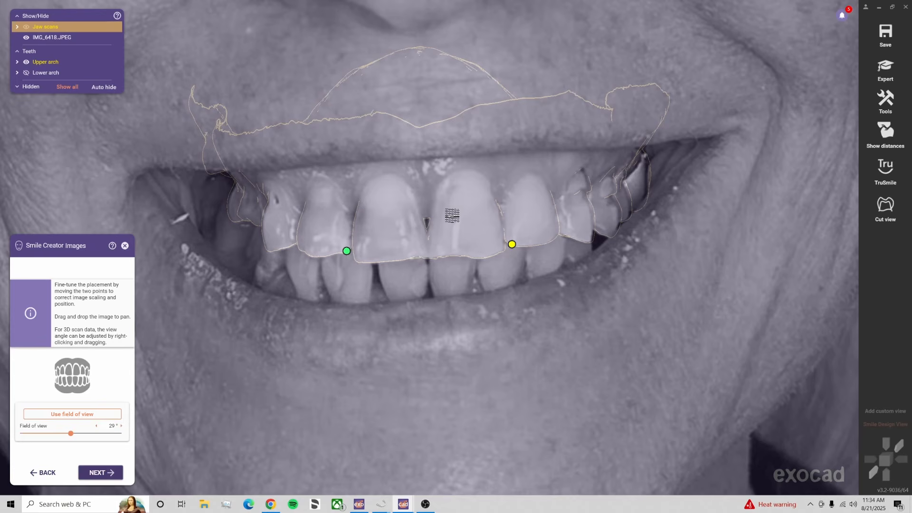
{"action": "right_click_drag", "start_coordinate": [453, 216], "coordinate": [453, 215]}
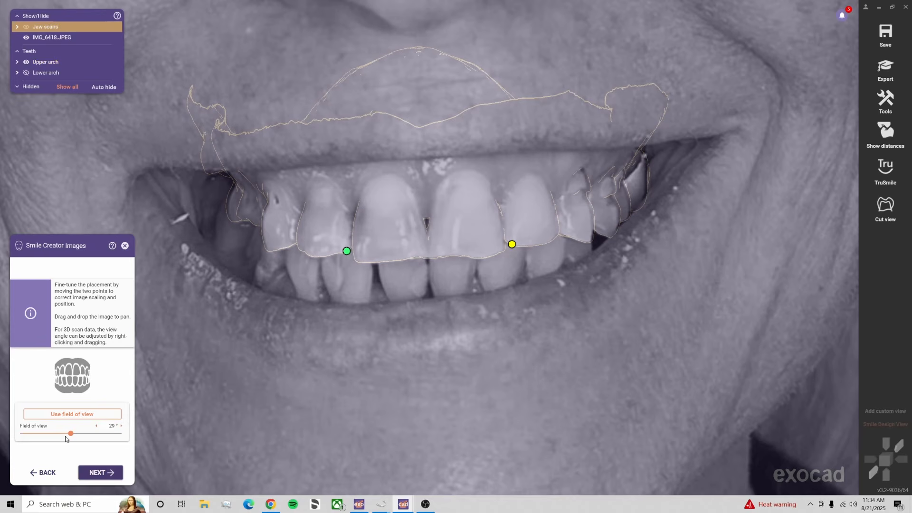
Set the field of view to 35°, refine the upper arch's angle, and nudge the yellow alignment point slightly
{"action": "left_click_drag", "start_coordinate": [72, 434], "coordinate": [85, 434]}
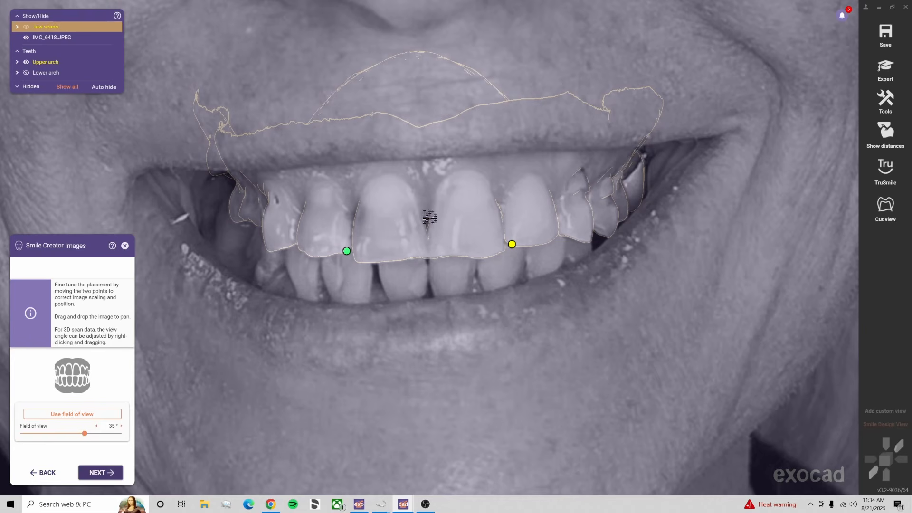
{"action": "right_click_drag", "start_coordinate": [476, 201], "coordinate": [475, 199]}
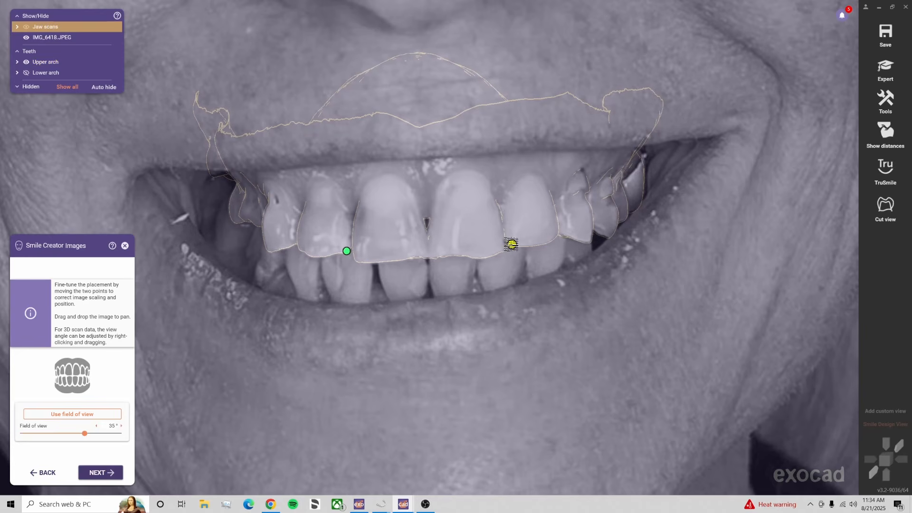
{"action": "left_click_drag", "start_coordinate": [511, 245], "coordinate": [511, 244]}
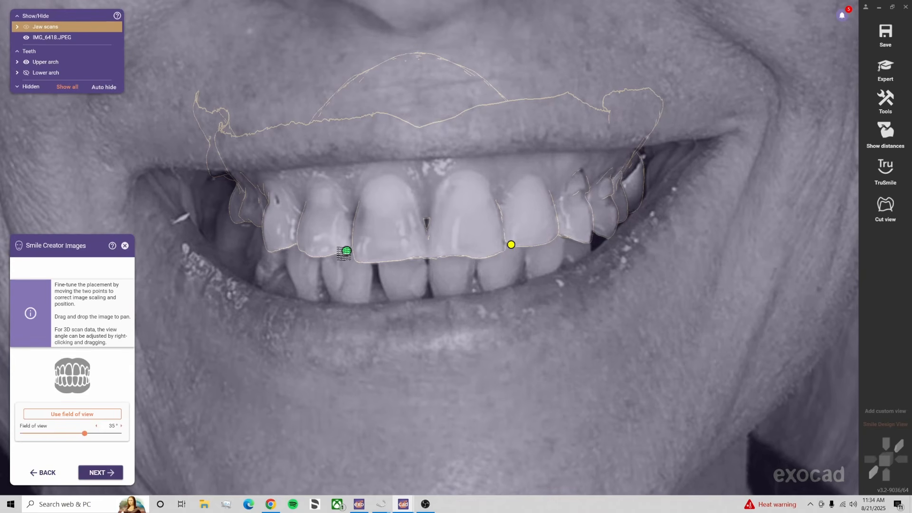
Accept the upper arch alignment to the photo and clear the auto-detected lip curve
{"action": "left_click_drag", "start_coordinate": [344, 252], "coordinate": [344, 252]}
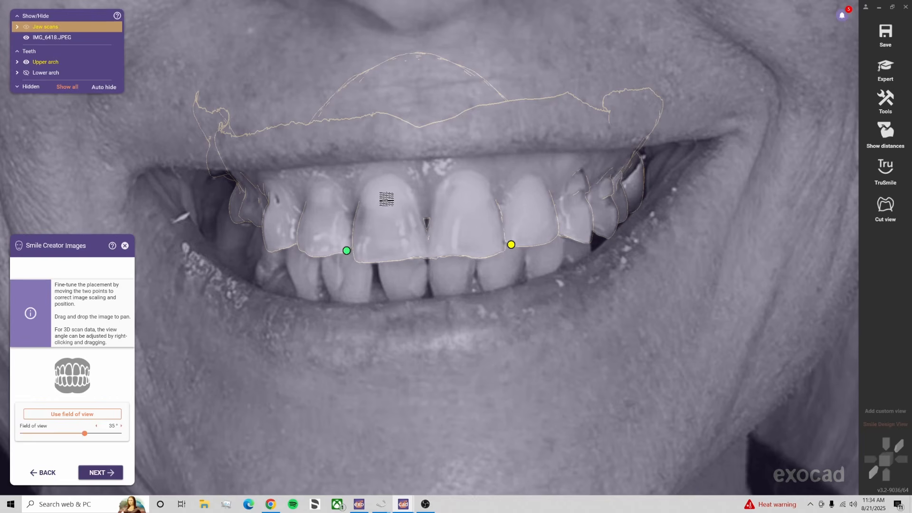
{"action": "left_click", "coordinate": [104, 473]}
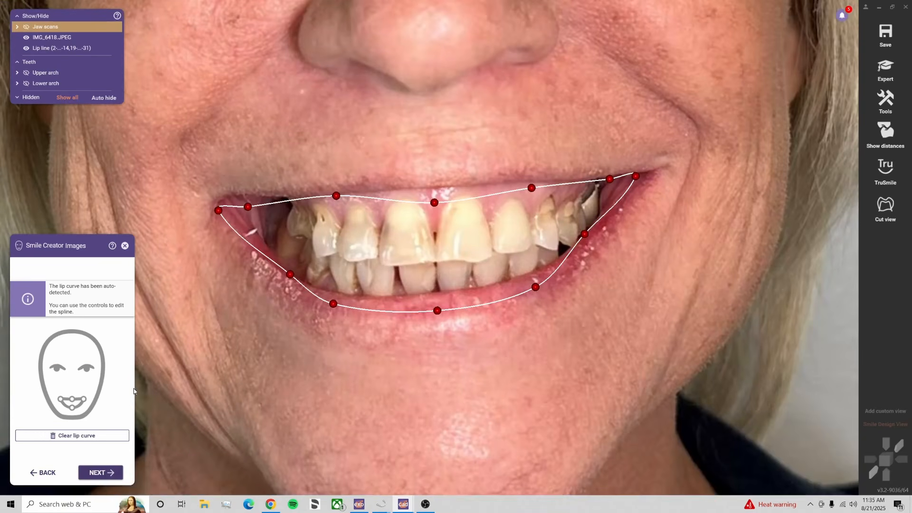
{"action": "left_click", "coordinate": [97, 435]}
Trace the lower part of the lip curve along the inner edge of the lower lip, from one mouth corner to the other
{"action": "left_click", "coordinate": [252, 200]}
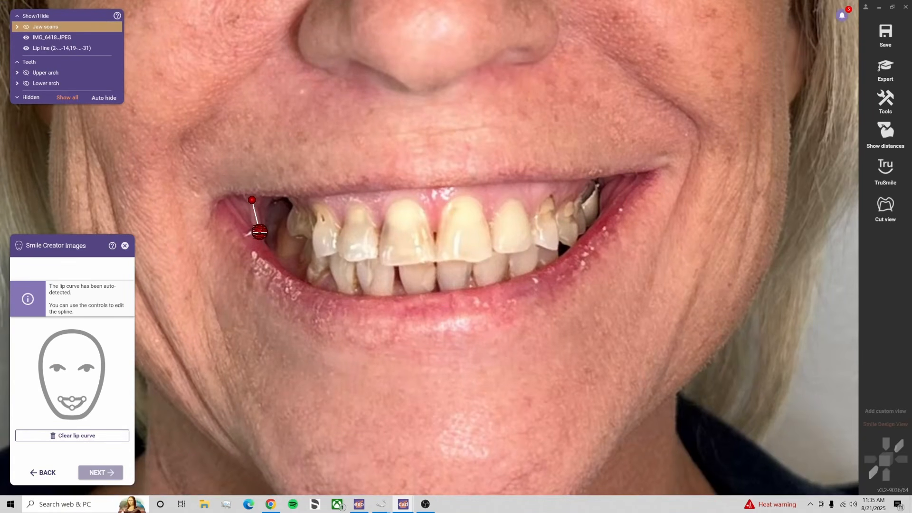
{"action": "left_click", "coordinate": [260, 233]}
{"action": "left_click", "coordinate": [279, 267]}
{"action": "left_click", "coordinate": [315, 288]}
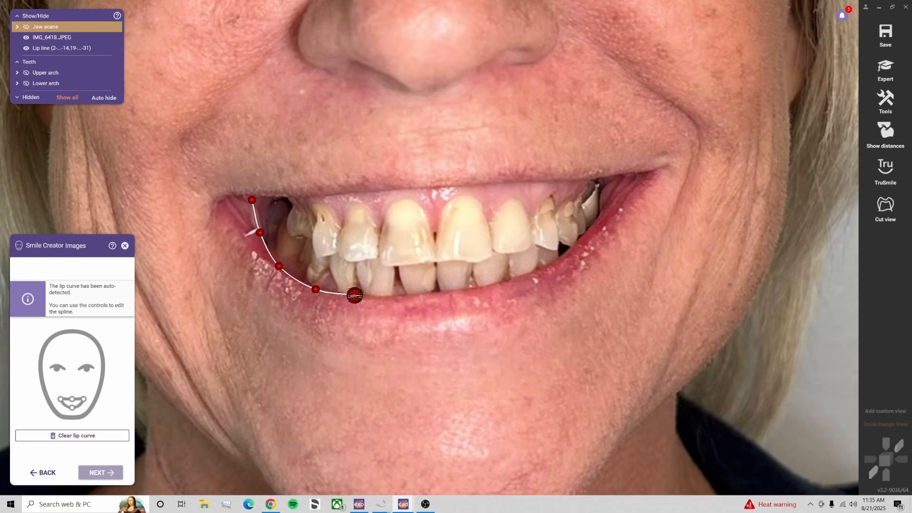
{"action": "left_click", "coordinate": [360, 295]}
{"action": "left_click", "coordinate": [398, 295]}
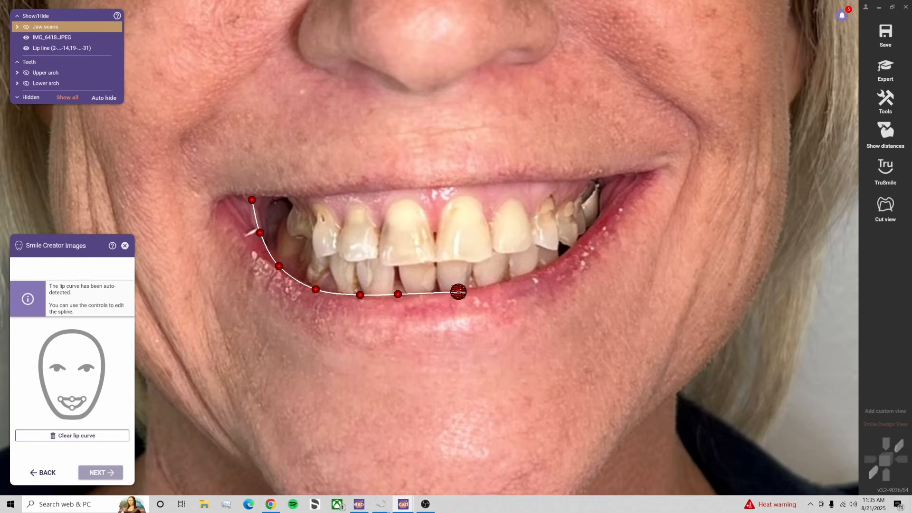
{"action": "left_click", "coordinate": [461, 289]}
{"action": "left_click", "coordinate": [521, 277]}
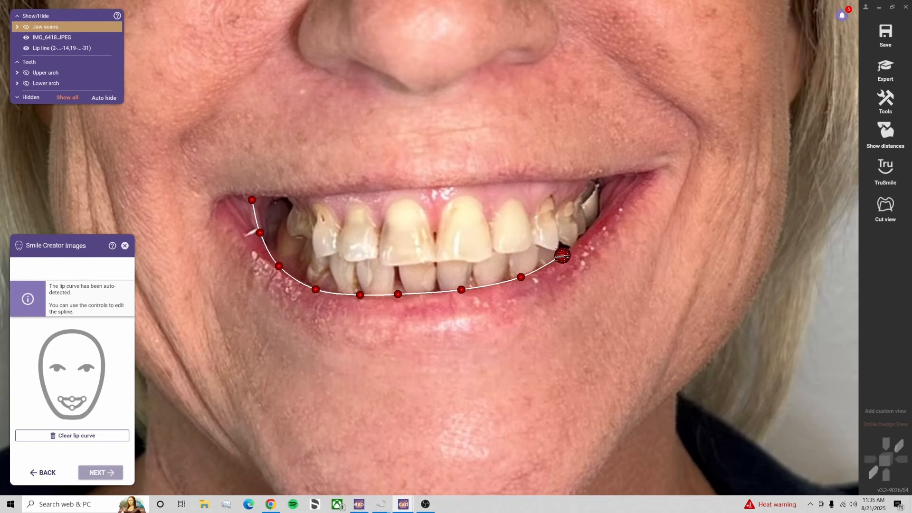
{"action": "left_click", "coordinate": [563, 255]}
{"action": "left_click", "coordinate": [596, 222]}
{"action": "left_click", "coordinate": [609, 194]}
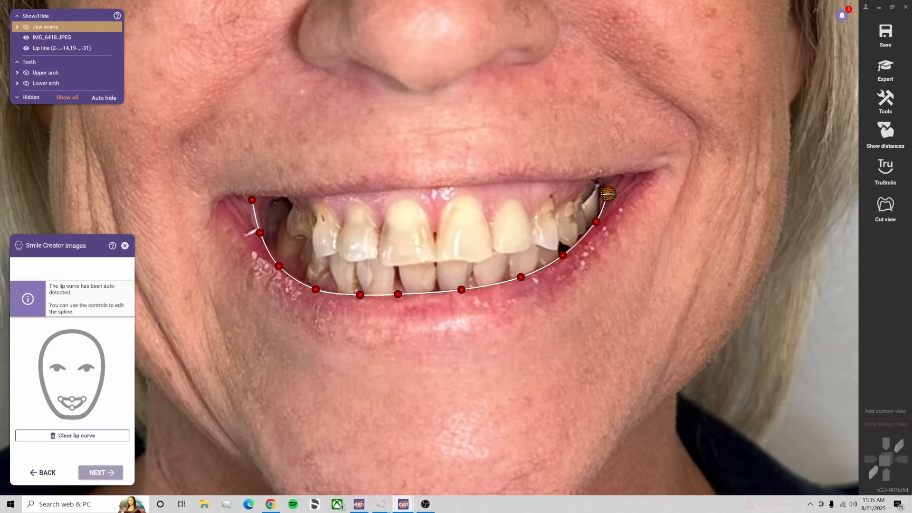
Continue the lip curve along the inner edge of the upper lip, close it at the starting point, and accept it
{"action": "left_click", "coordinate": [609, 179]}
{"action": "left_click", "coordinate": [602, 177]}
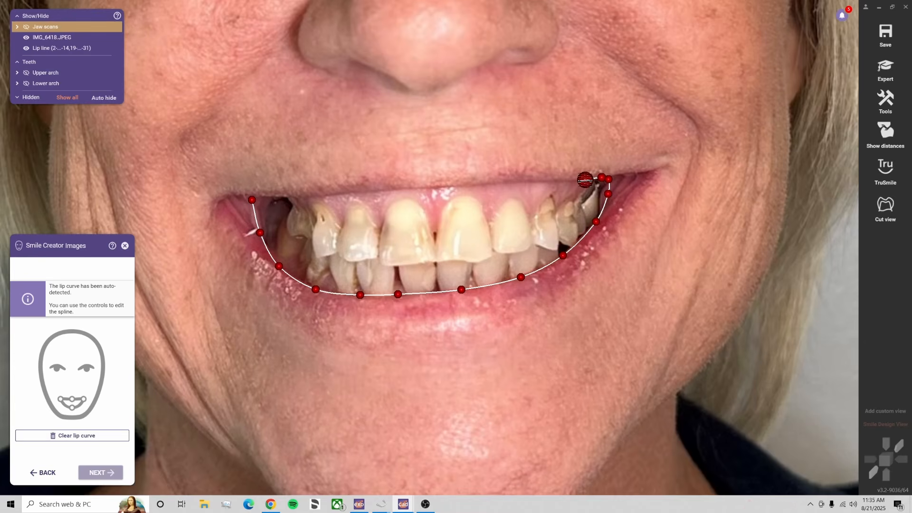
{"action": "left_click", "coordinate": [585, 180]}
{"action": "left_click", "coordinate": [550, 182]}
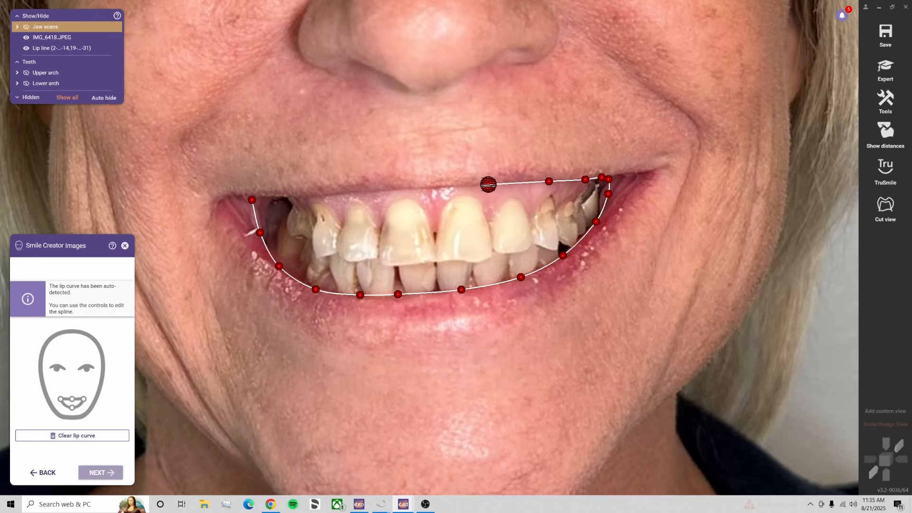
{"action": "left_click", "coordinate": [489, 184]}
{"action": "left_click", "coordinate": [432, 188]}
{"action": "left_click", "coordinate": [398, 189]}
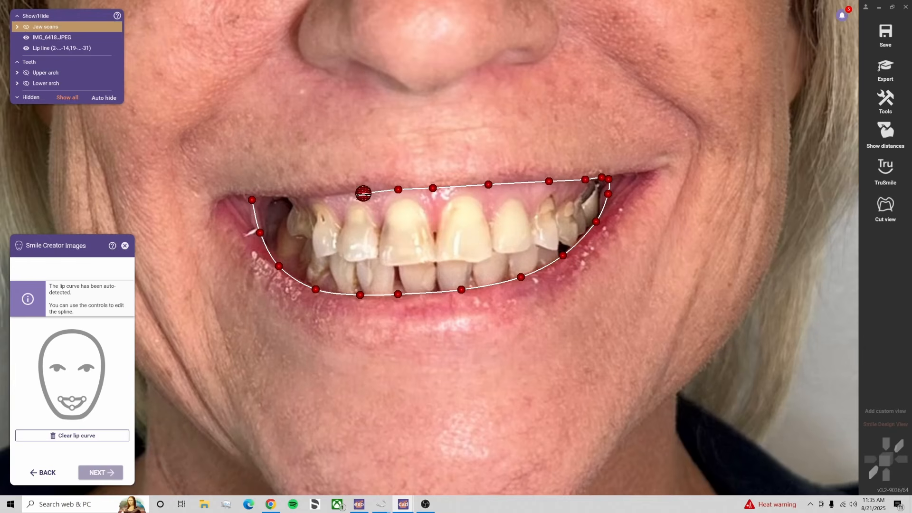
{"action": "left_click", "coordinate": [348, 194]}
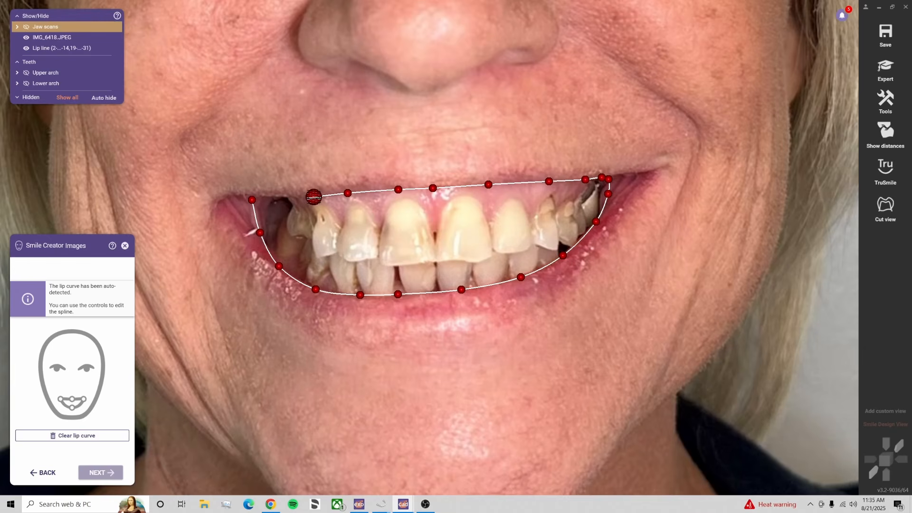
{"action": "left_click", "coordinate": [316, 196]}
{"action": "left_click", "coordinate": [284, 197]}
{"action": "left_click", "coordinate": [252, 199]}
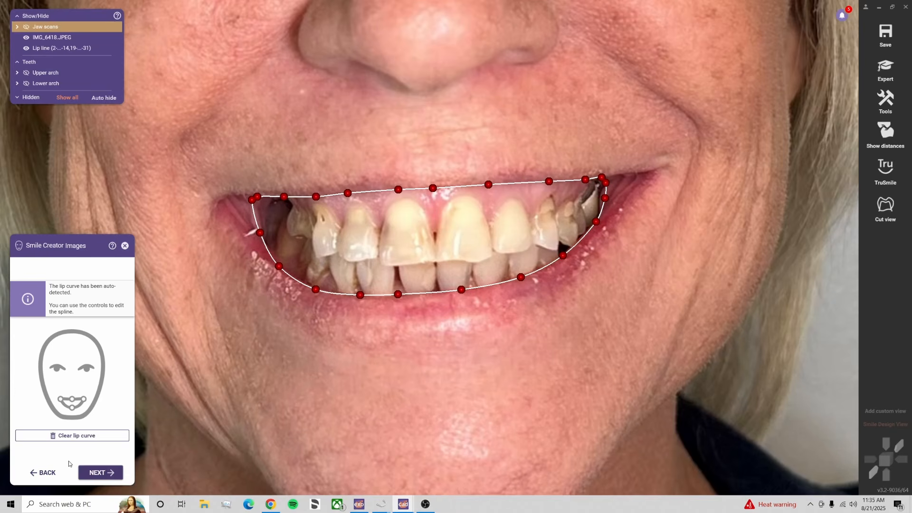
{"action": "left_click", "coordinate": [117, 470]}
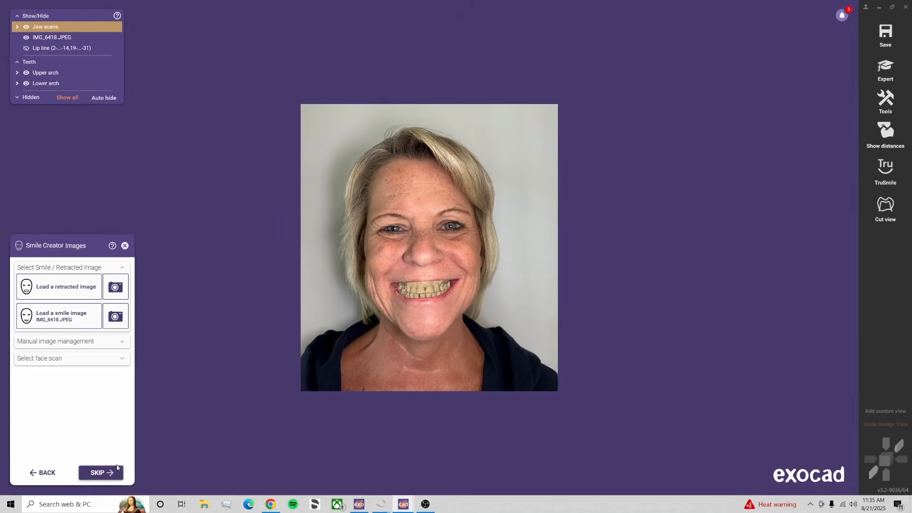
Skip loading further images, center both eye markers on the patient's pupils, and accept them
{"action": "left_click", "coordinate": [114, 473]}
{"action": "left_click_drag", "start_coordinate": [194, 261], "coordinate": [188, 237]}
{"action": "left_click_drag", "start_coordinate": [665, 234], "coordinate": [665, 223]}
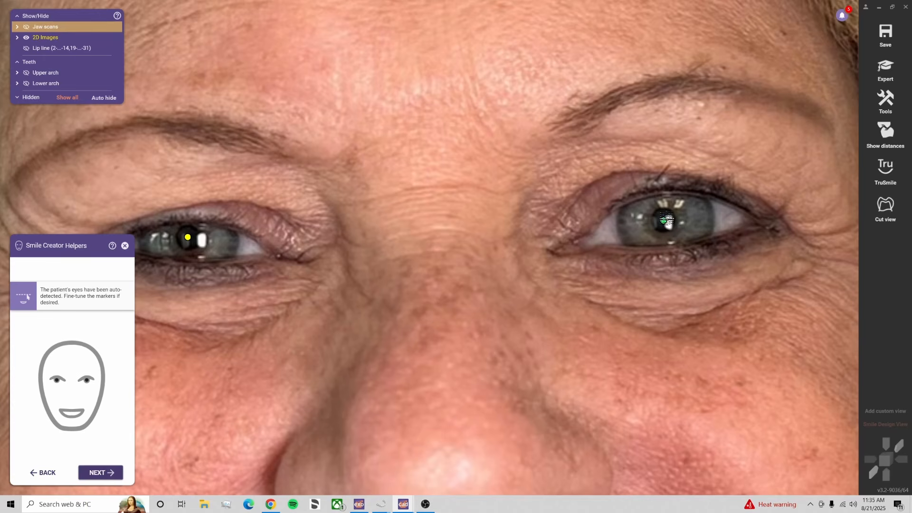
{"action": "left_click", "coordinate": [102, 475]}
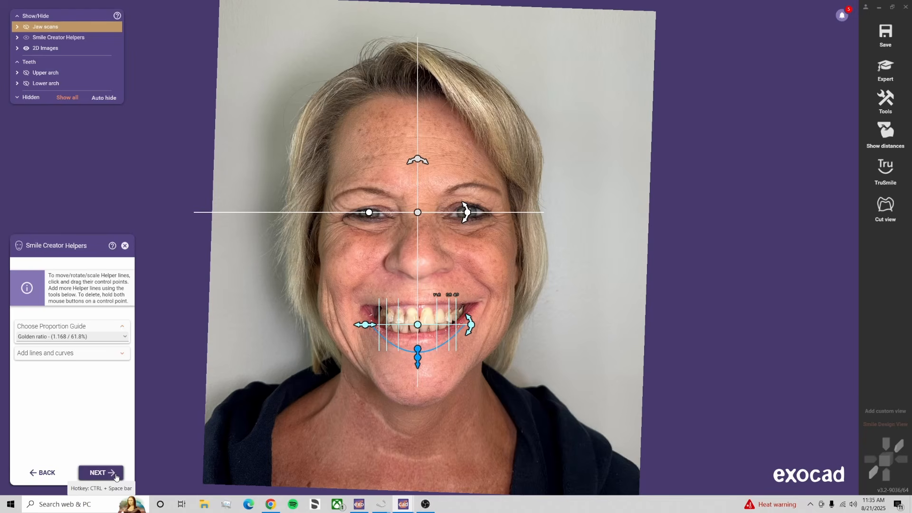
Close the Smile Creator helpers, switch to the Smile Design View, and save a close-up of the front teeth as a custom view
{"action": "left_click", "coordinate": [125, 245]}
{"action": "left_click", "coordinate": [880, 425]}
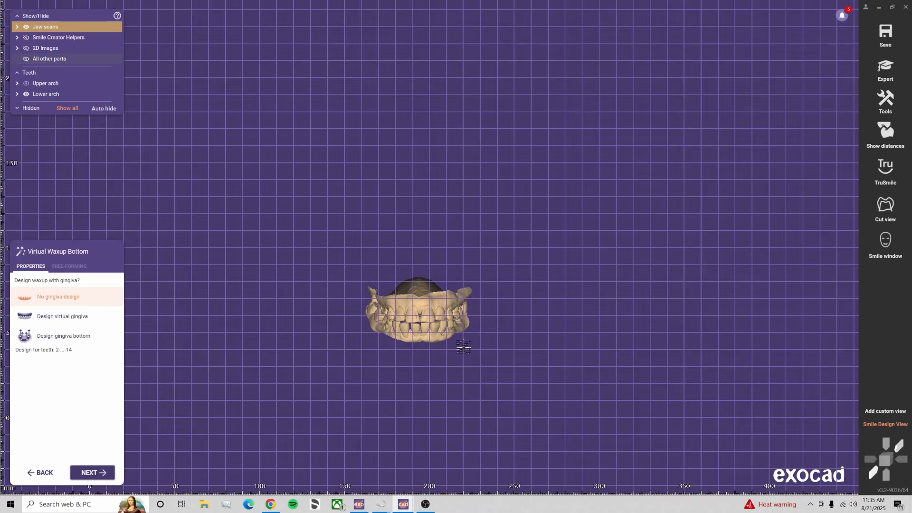
{"action": "scroll", "coordinate": [442, 346], "scroll_direction": "up", "scroll_amount": 6}
{"action": "scroll", "coordinate": [424, 346], "scroll_direction": "up", "scroll_amount": 4}
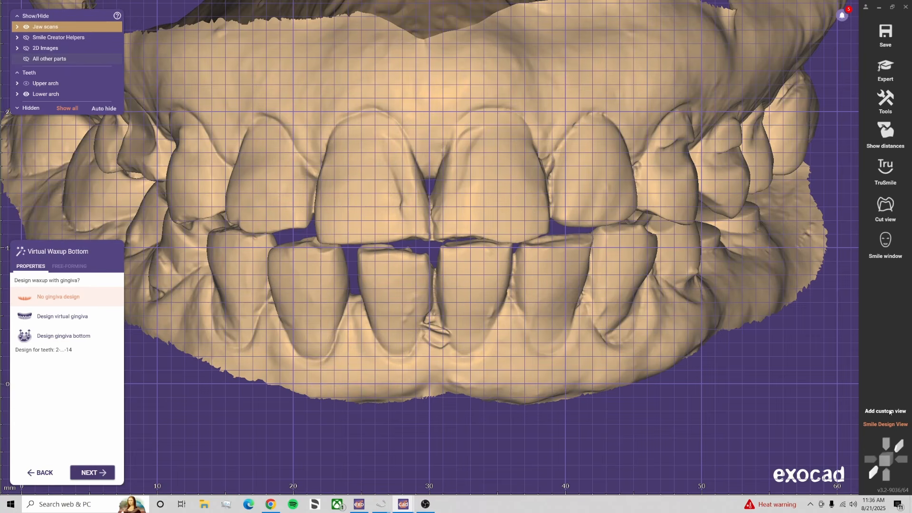
{"action": "left_click", "coordinate": [891, 412]}
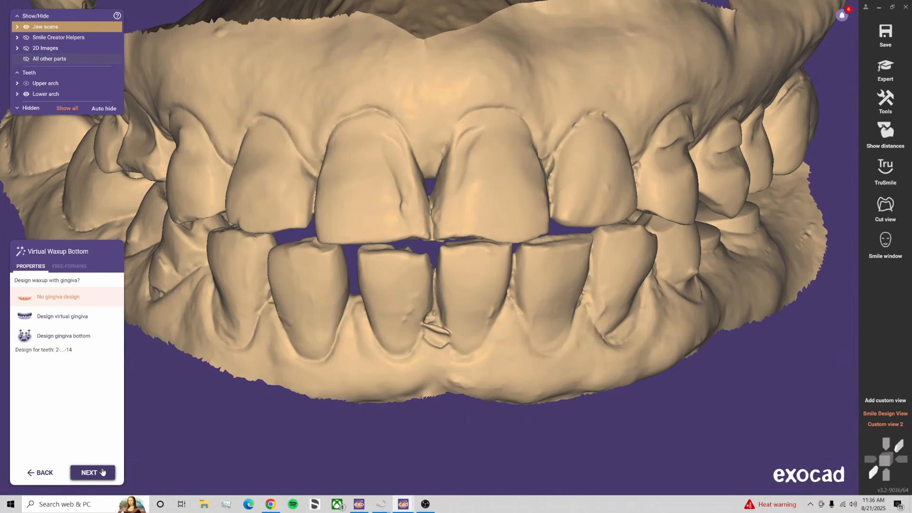
Accept no gingiva design for both arches and place tooth models 2-14, setting tooth 2's gingiva position and tooth 14's distal contact on the molars
{"action": "left_click", "coordinate": [90, 473]}
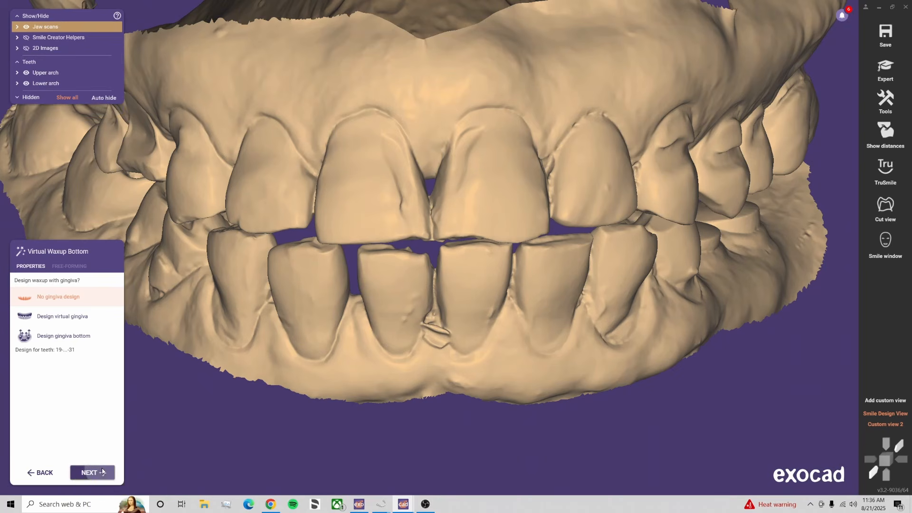
{"action": "left_click", "coordinate": [102, 473]}
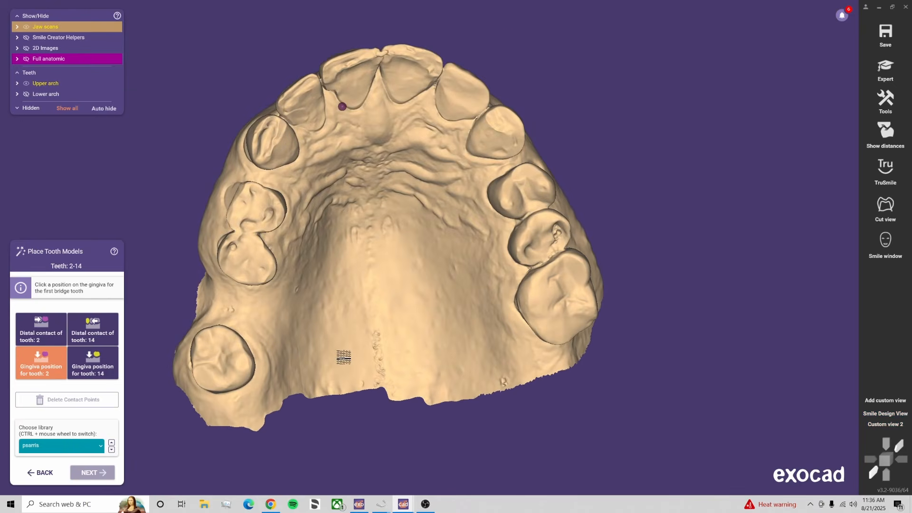
{"action": "left_click", "coordinate": [219, 389]}
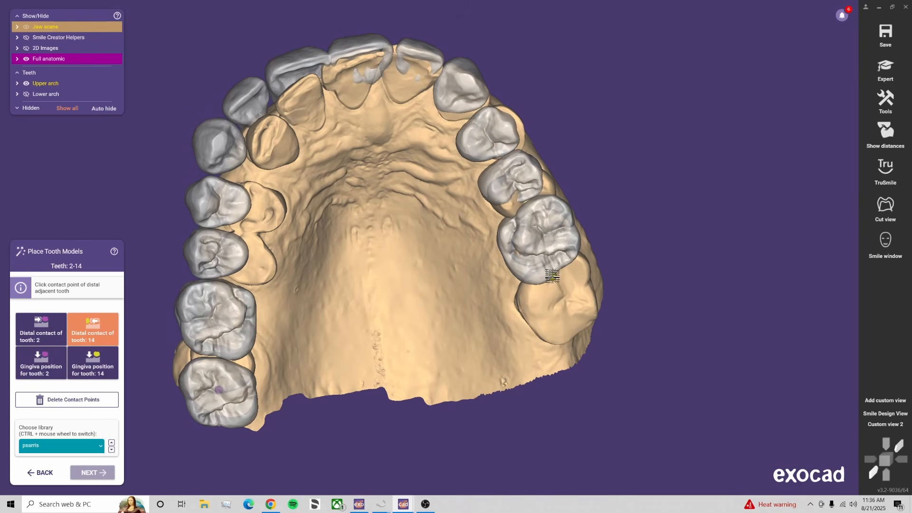
{"action": "left_click", "coordinate": [511, 241]}
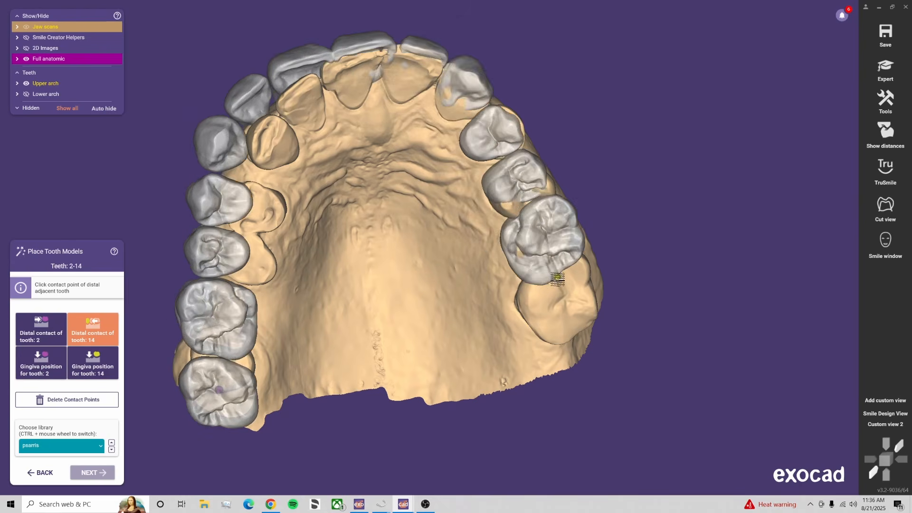
{"action": "left_click", "coordinate": [566, 334]}
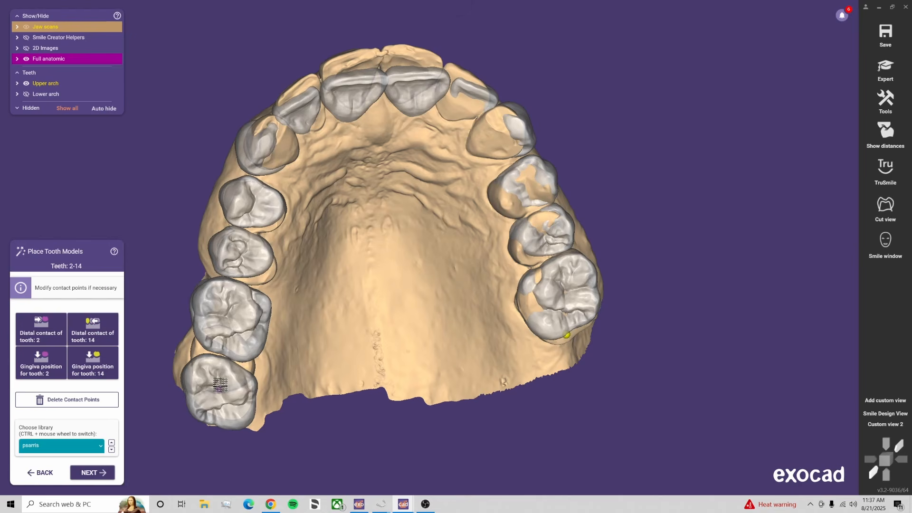
Hide the placed full anatomic tooth models and show the lower arch together with the upper arch
{"action": "right_click_drag", "start_coordinate": [406, 305], "coordinate": [391, 345]}
{"action": "left_click", "coordinate": [309, 336]}
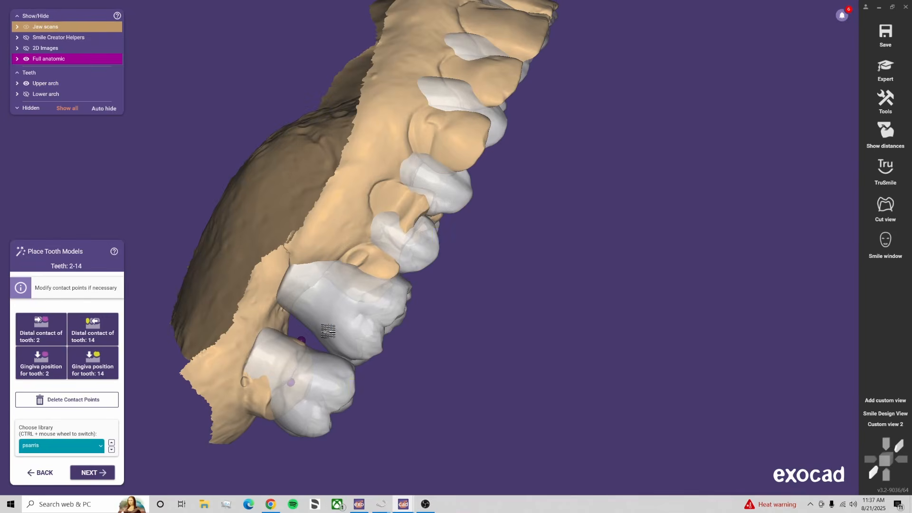
{"action": "key", "text": "ctrl+f"}
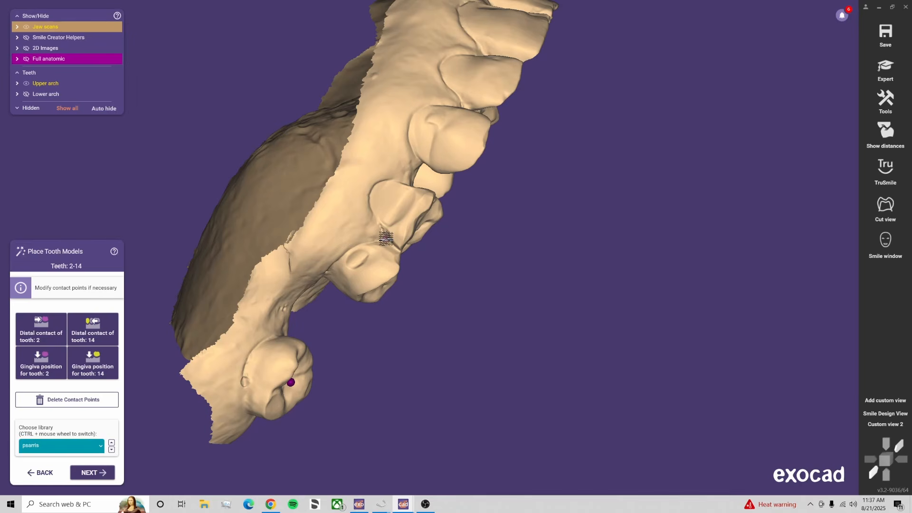
{"action": "key", "text": "ctrl+l"}
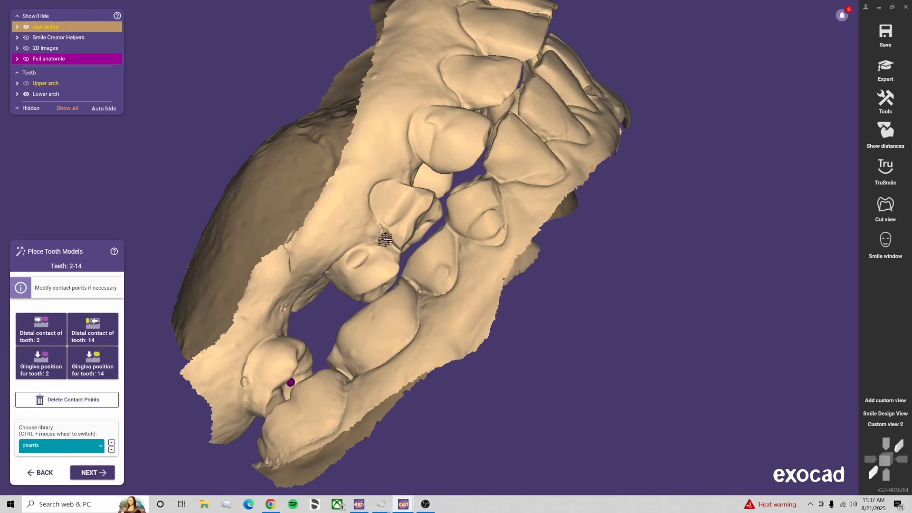
Examine how the upper and lower teeth meet from the front and both sides, using the saved custom view as reference
{"action": "right_click_drag", "start_coordinate": [427, 230], "coordinate": [433, 214]}
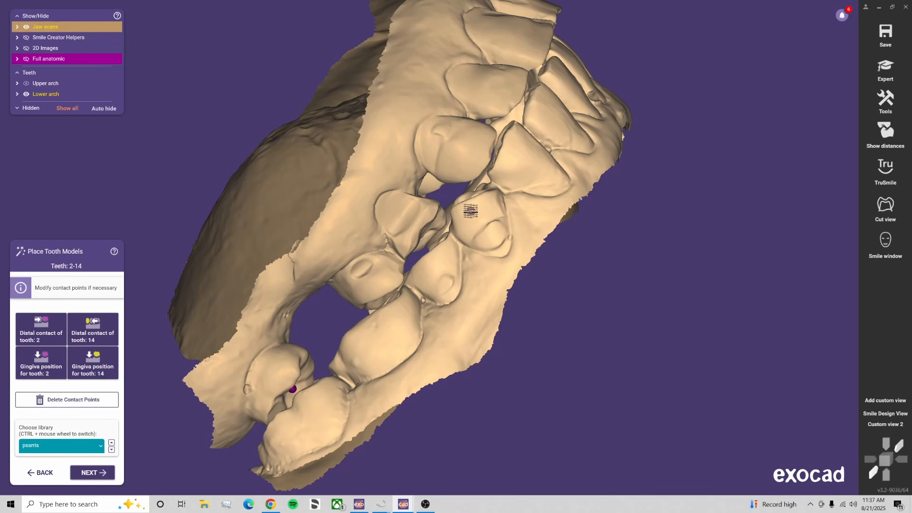
{"action": "right_click_drag", "start_coordinate": [499, 187], "coordinate": [490, 189]}
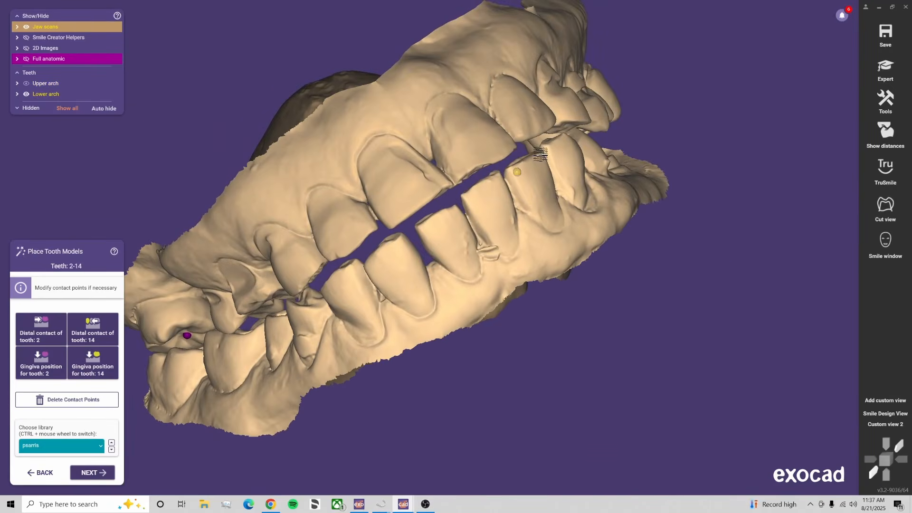
{"action": "left_click", "coordinate": [897, 424]}
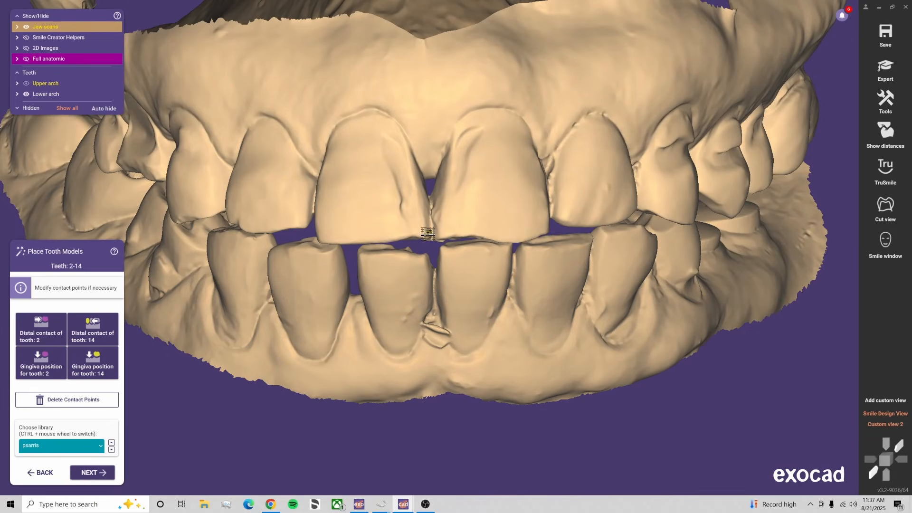
{"action": "scroll", "coordinate": [529, 314], "scroll_direction": "down", "scroll_amount": 6}
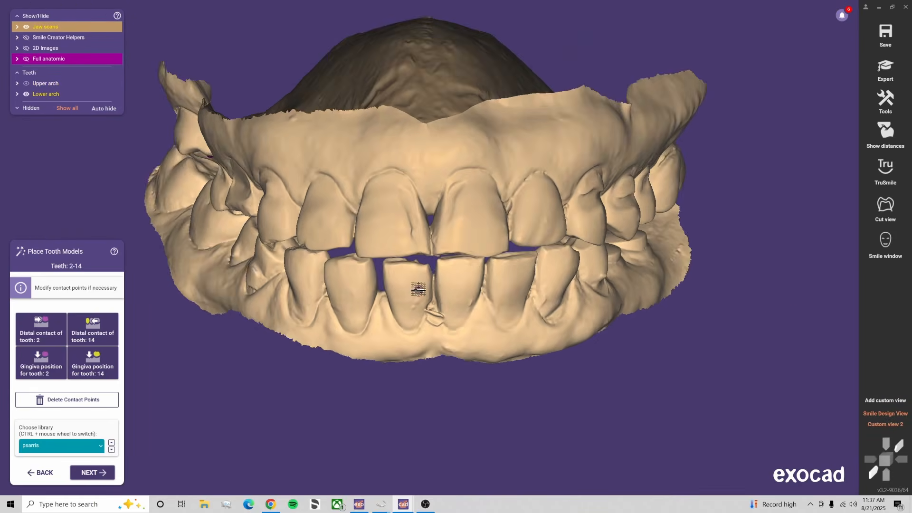
{"action": "right_click_drag", "start_coordinate": [417, 289], "coordinate": [425, 291]}
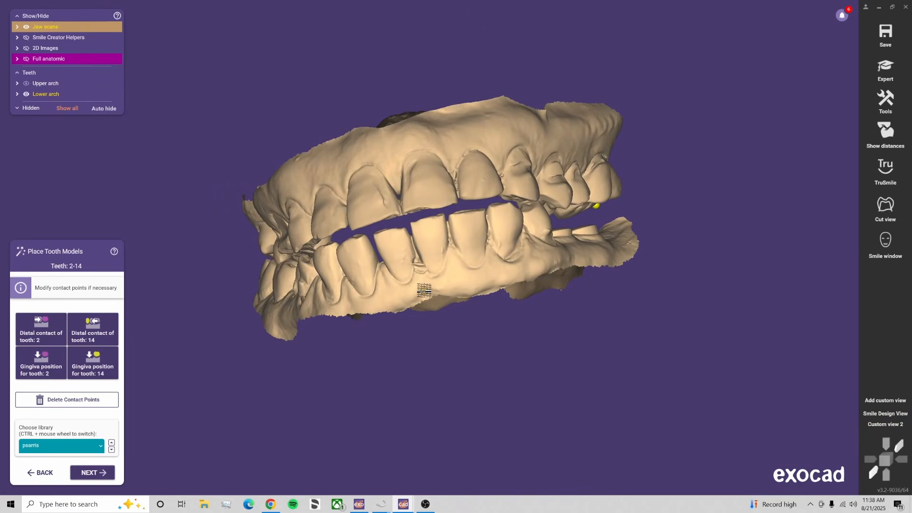
{"action": "right_click_drag", "start_coordinate": [531, 229], "coordinate": [530, 229]}
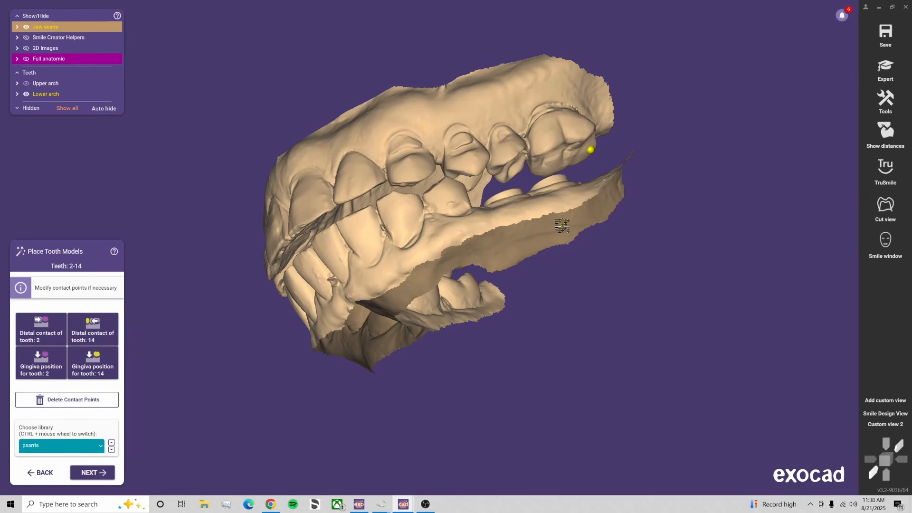
{"action": "right_click_drag", "start_coordinate": [565, 233], "coordinate": [565, 232]}
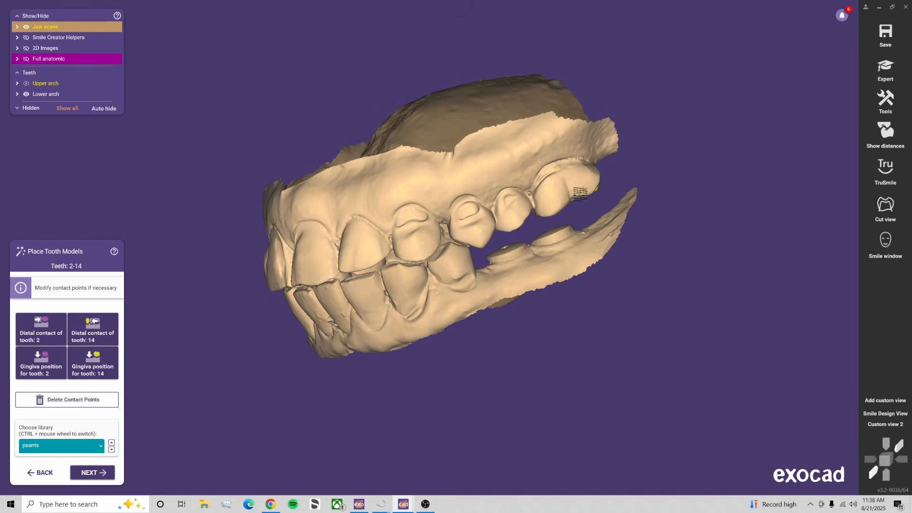
{"action": "right_click_drag", "start_coordinate": [501, 251], "coordinate": [622, 228]}
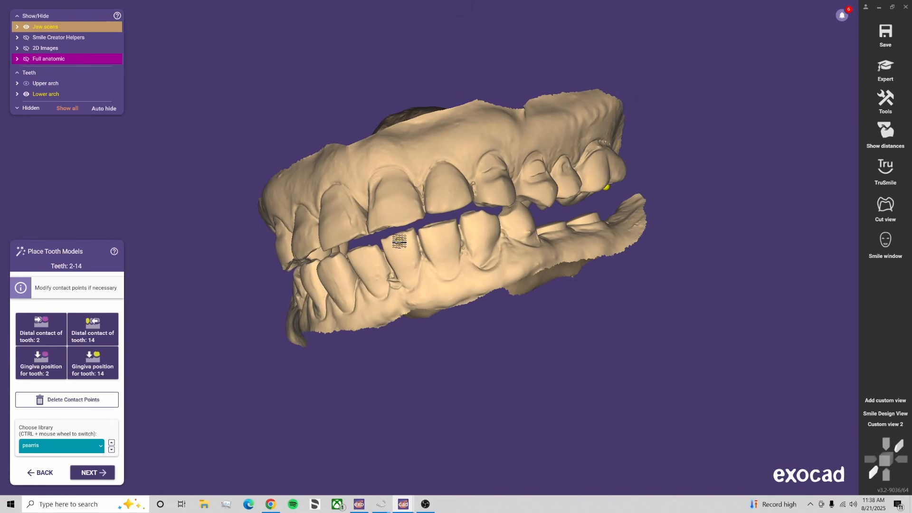
{"action": "right_click_drag", "start_coordinate": [400, 241], "coordinate": [455, 232]}
{"action": "left_click", "coordinate": [885, 424]}
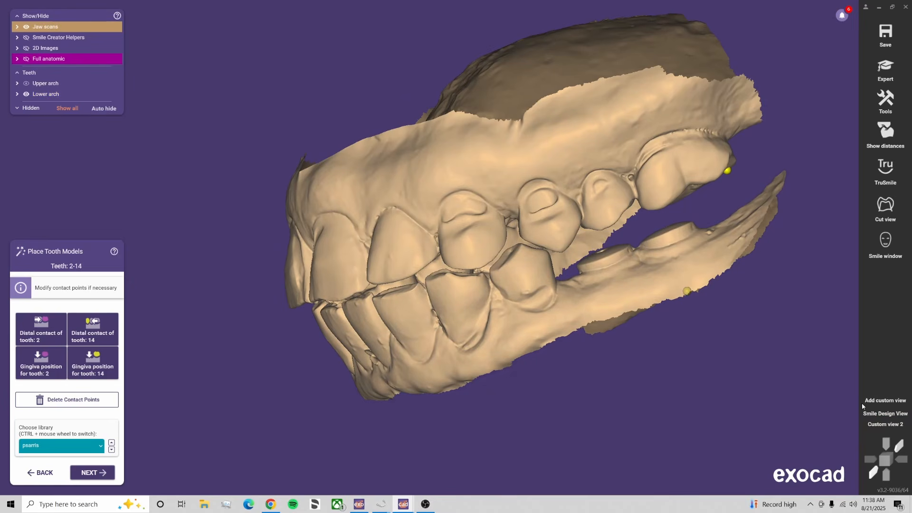
Check the bite from the front in Custom view 2, then hide the upper arch to isolate the lower arch scan
{"action": "left_click", "coordinate": [898, 425]}
{"action": "scroll", "coordinate": [392, 227], "scroll_direction": "down", "scroll_amount": 5}
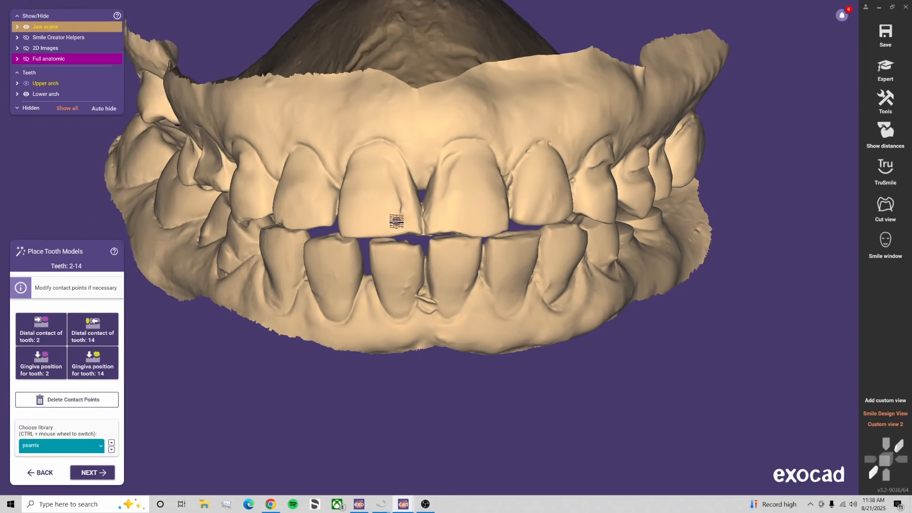
{"action": "mouse_move", "coordinate": [388, 214]}
{"action": "right_mouse_down"}
{"action": "mouse_move", "coordinate": [369, 195]}
{"action": "mouse_move", "coordinate": [395, 211]}
{"action": "right_mouse_up"}
{"action": "key", "text": "l"}
{"action": "key", "text": "l"}
{"action": "key", "text": "u"}
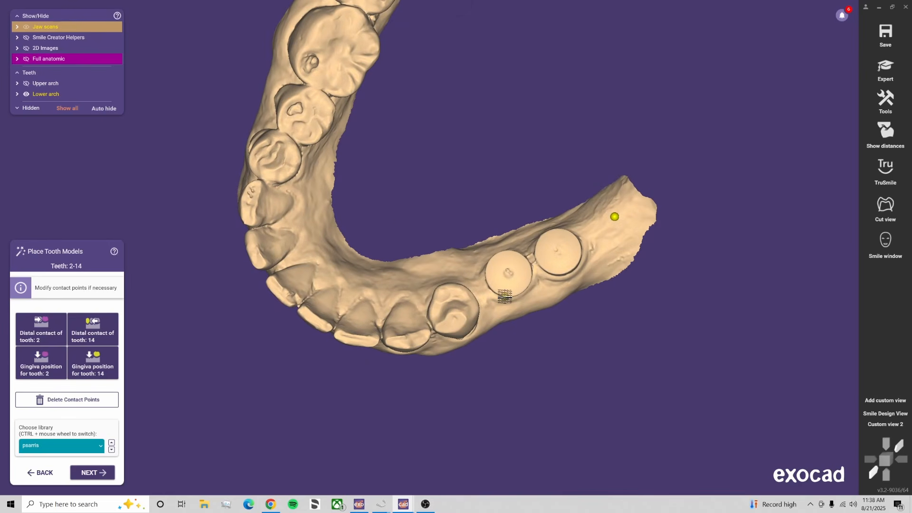
{"action": "key", "text": "u"}
{"action": "key", "text": "u"}
Examine the two round implant sites behind the last premolar on the lower arch from above and from the side
{"action": "right_click_drag", "start_coordinate": [501, 300], "coordinate": [502, 299]}
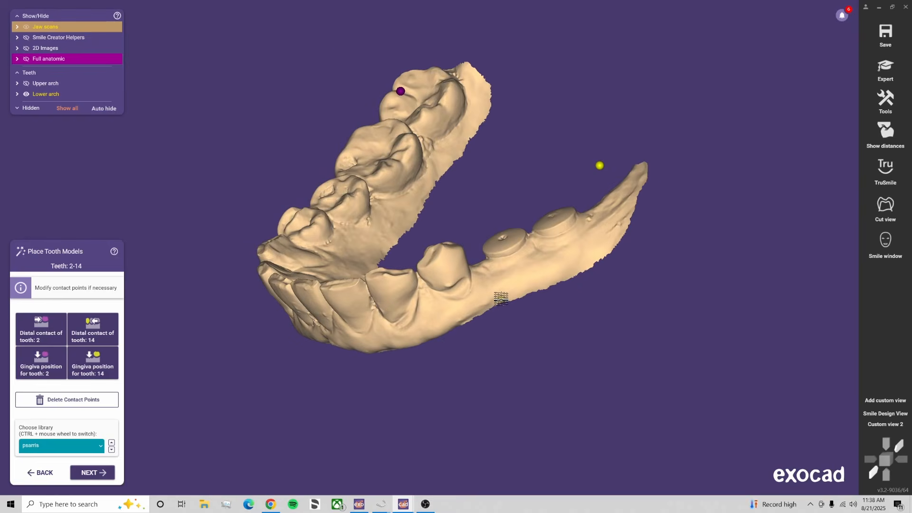
{"action": "scroll", "coordinate": [503, 296], "scroll_direction": "up", "scroll_amount": 3}
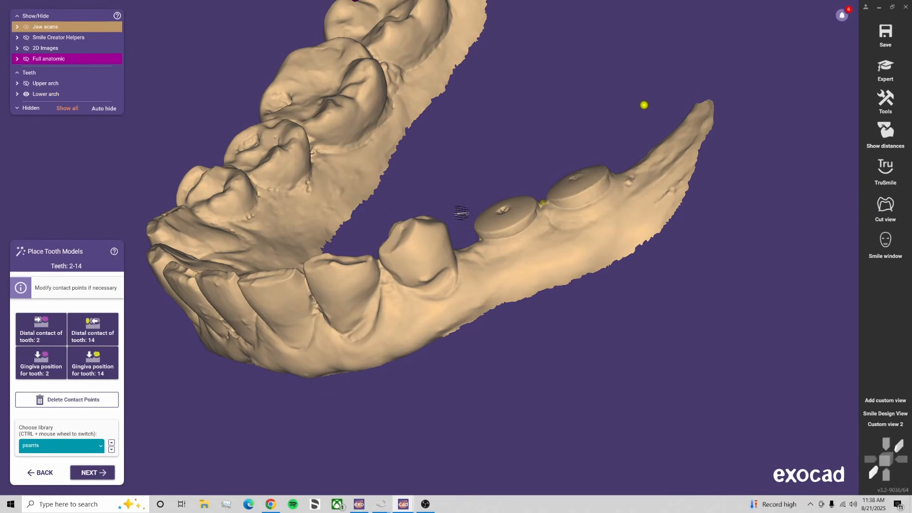
{"action": "right_click_drag", "start_coordinate": [550, 261], "coordinate": [522, 316]}
{"action": "right_click_drag", "start_coordinate": [565, 266], "coordinate": [474, 292]}
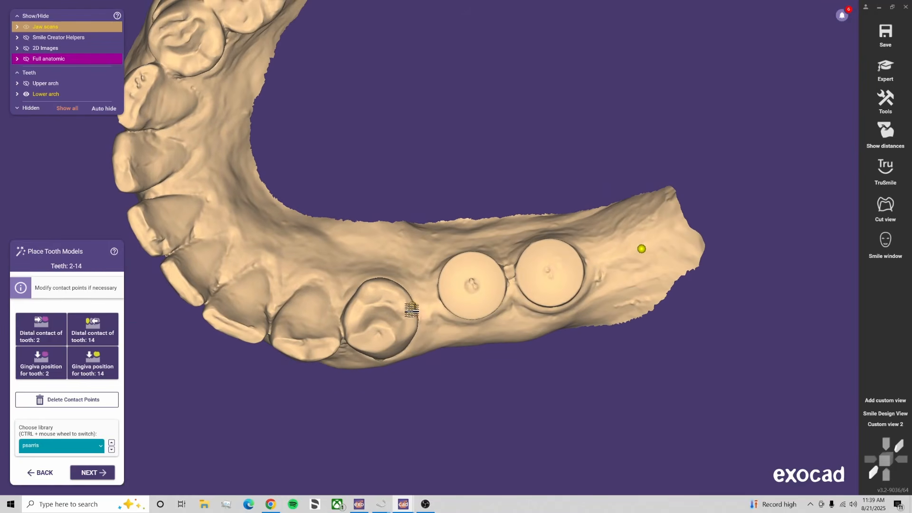
{"action": "right_click_drag", "start_coordinate": [447, 322], "coordinate": [443, 280]}
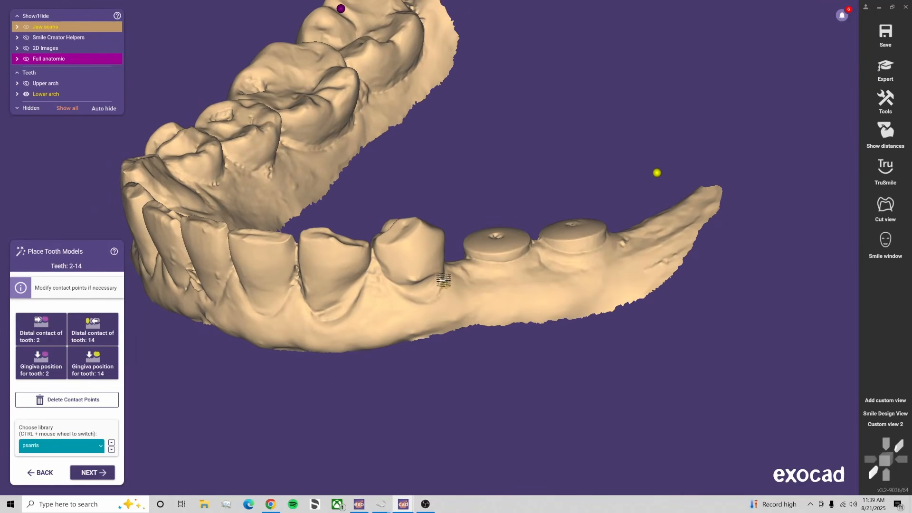
{"action": "right_click_drag", "start_coordinate": [458, 213], "coordinate": [522, 324]}
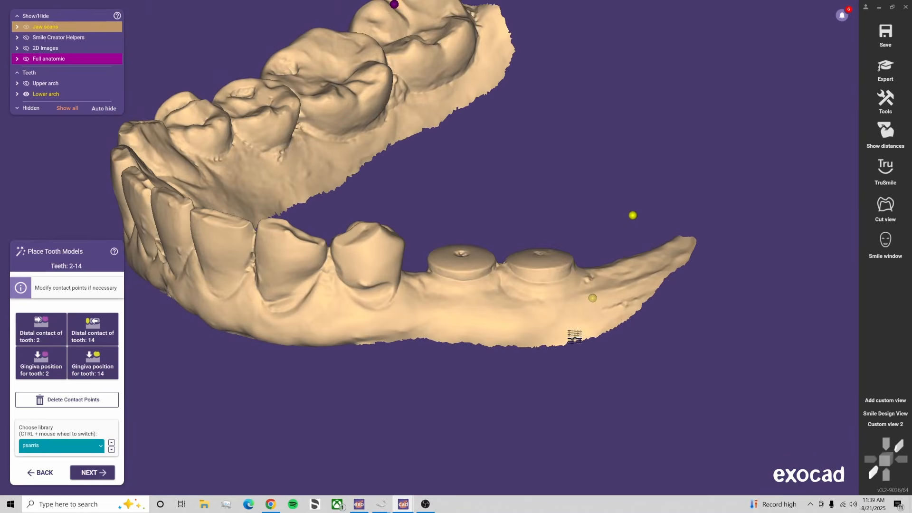
{"action": "scroll", "coordinate": [500, 320], "scroll_direction": "up", "scroll_amount": 3}
{"action": "right_click_drag", "start_coordinate": [500, 319], "coordinate": [491, 265]}
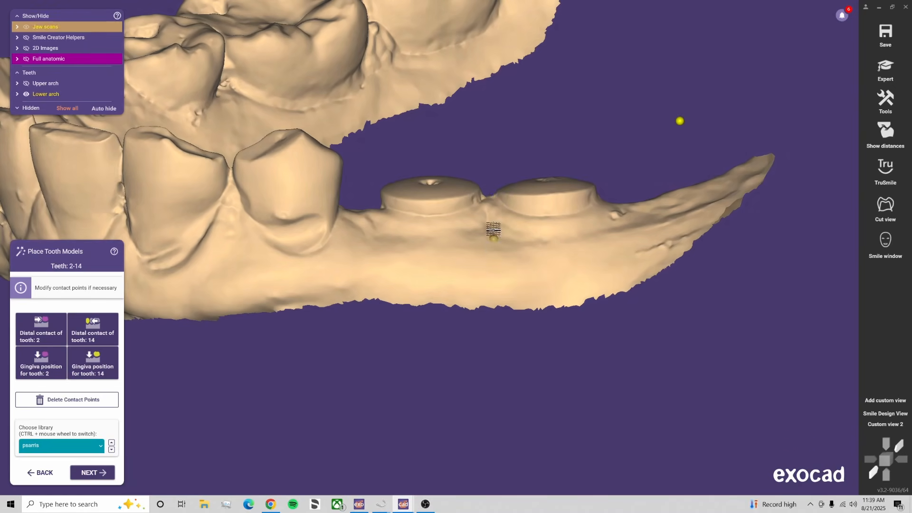
Compare the upper and lower front teeth of both arch scans in Custom view 2
{"action": "left_click", "coordinate": [897, 424]}
{"action": "scroll", "coordinate": [485, 275], "scroll_direction": "down", "scroll_amount": 3}
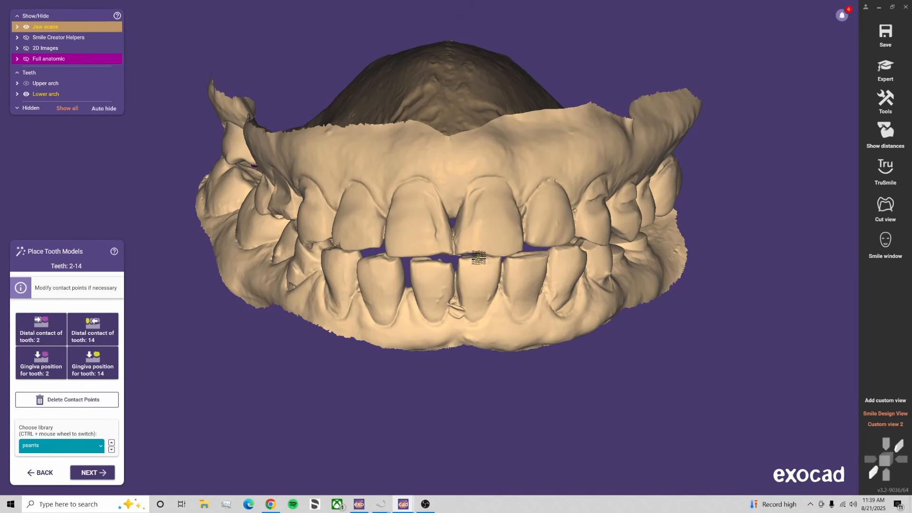
{"action": "right_click_drag", "start_coordinate": [479, 258], "coordinate": [473, 256]}
{"action": "left_click", "coordinate": [887, 425]}
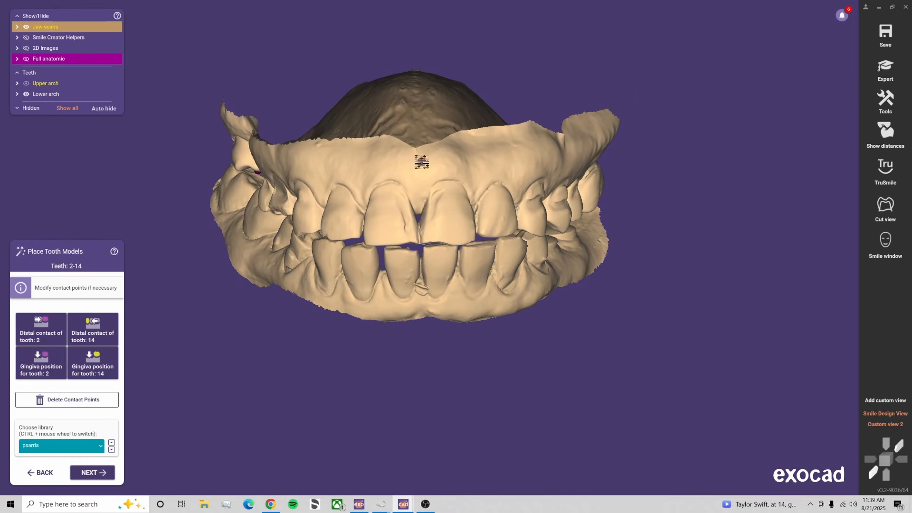
{"action": "right_click_drag", "start_coordinate": [422, 162], "coordinate": [426, 164]}
{"action": "left_click", "coordinate": [892, 426]}
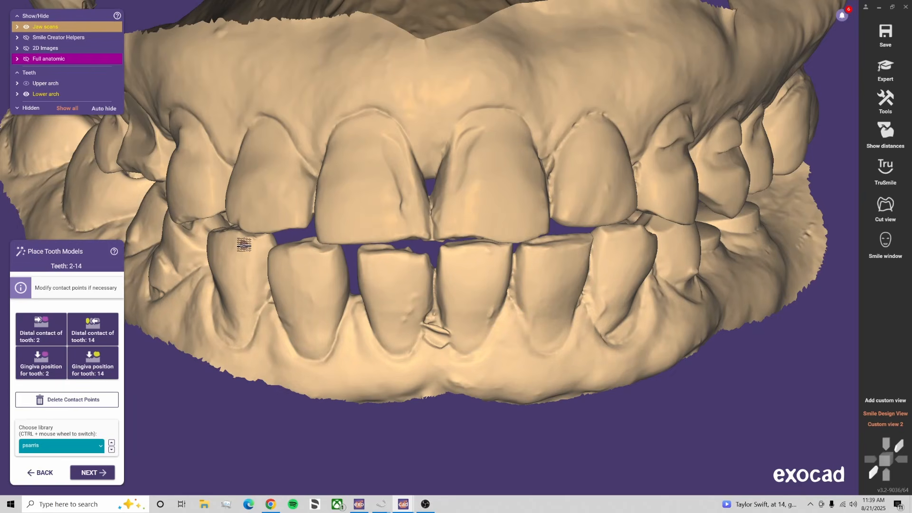
Isolate the upper arch and adjust the position points of teeth 2 and 14 on the last molars
{"action": "middle_click", "coordinate": [244, 245]}
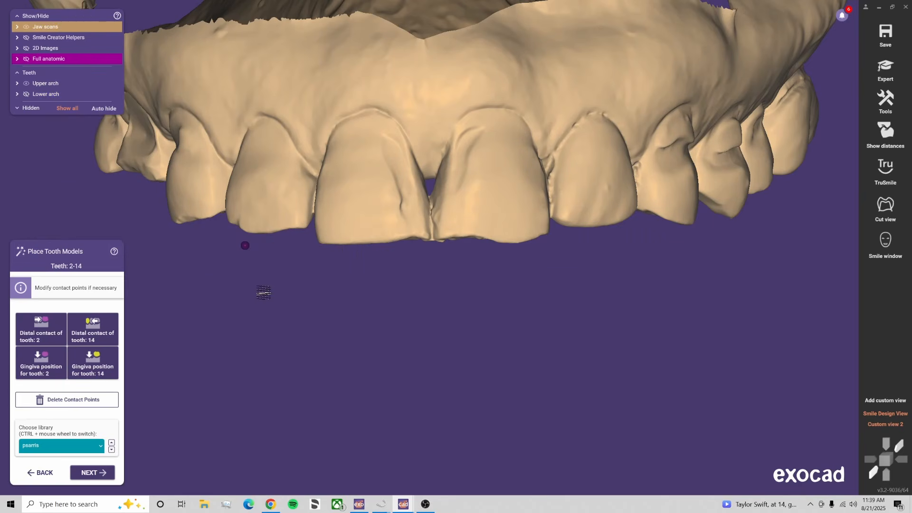
{"action": "scroll", "coordinate": [264, 293], "scroll_direction": "down", "scroll_amount": 3}
{"action": "right_click_drag", "start_coordinate": [355, 330], "coordinate": [355, 326]}
{"action": "scroll", "coordinate": [173, 329], "scroll_direction": "down", "scroll_amount": 1}
{"action": "scroll", "coordinate": [172, 329], "scroll_direction": "down", "scroll_amount": 1}
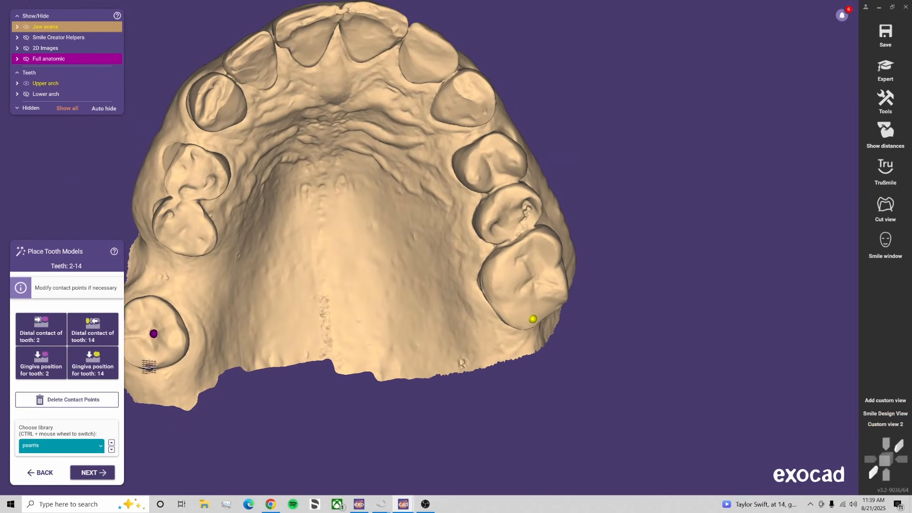
{"action": "left_click", "coordinate": [149, 367]}
{"action": "left_click_drag", "start_coordinate": [152, 367], "coordinate": [153, 332]}
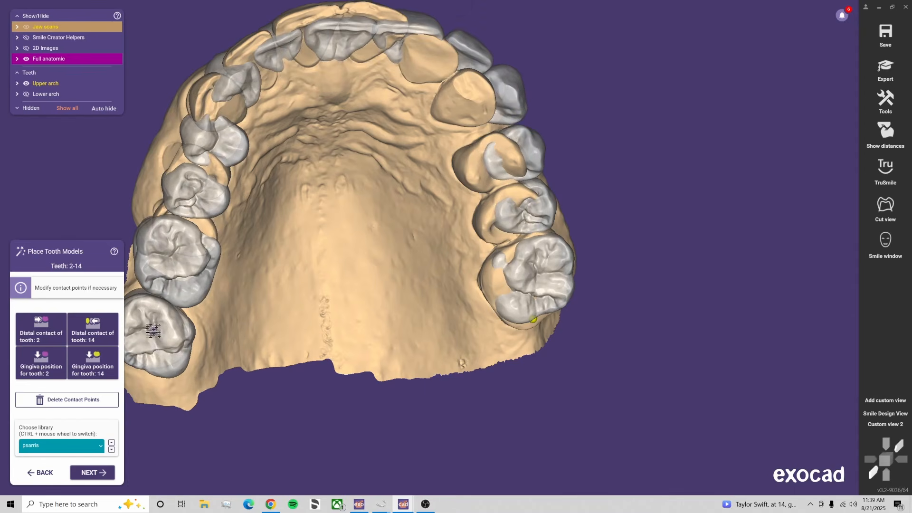
{"action": "left_click_drag", "start_coordinate": [554, 281], "coordinate": [529, 320]}
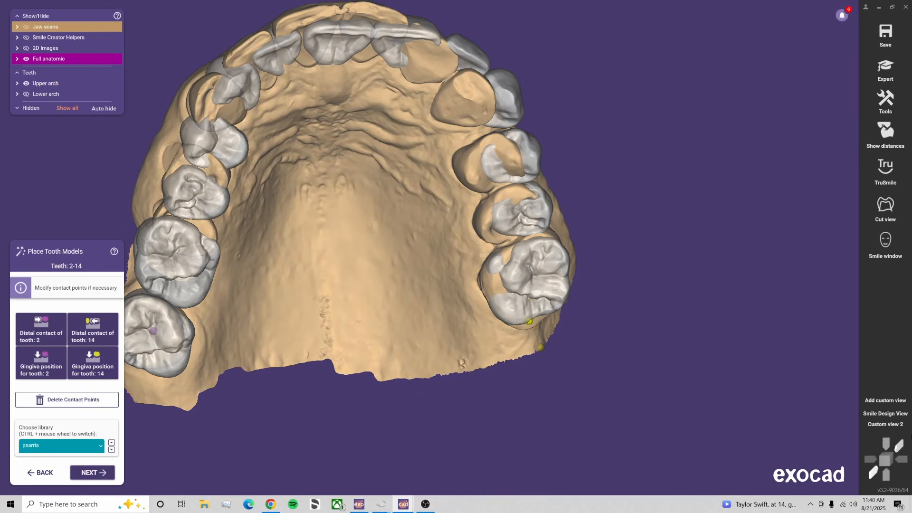
Check the placed upper teeth, browse the tooth libraries, and switch models 2-14 from psarris to RAINBOW
{"action": "left_click", "coordinate": [898, 428]}
{"action": "scroll", "coordinate": [532, 359], "scroll_direction": "down", "scroll_amount": 5}
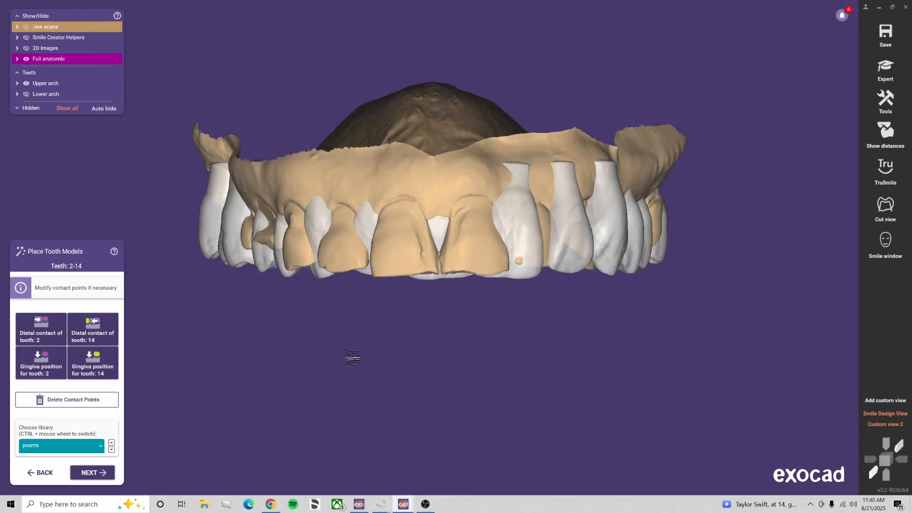
{"action": "right_click_drag", "start_coordinate": [351, 358], "coordinate": [350, 375]}
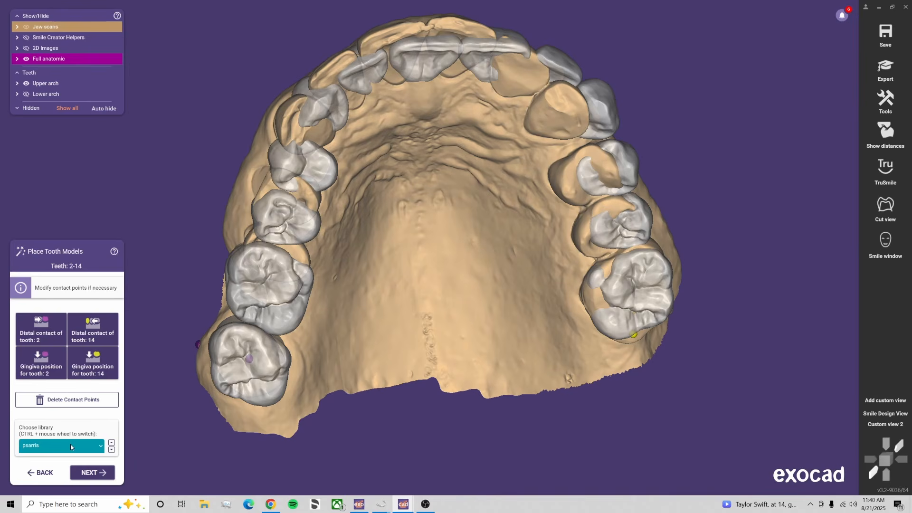
{"action": "left_click", "coordinate": [95, 448]}
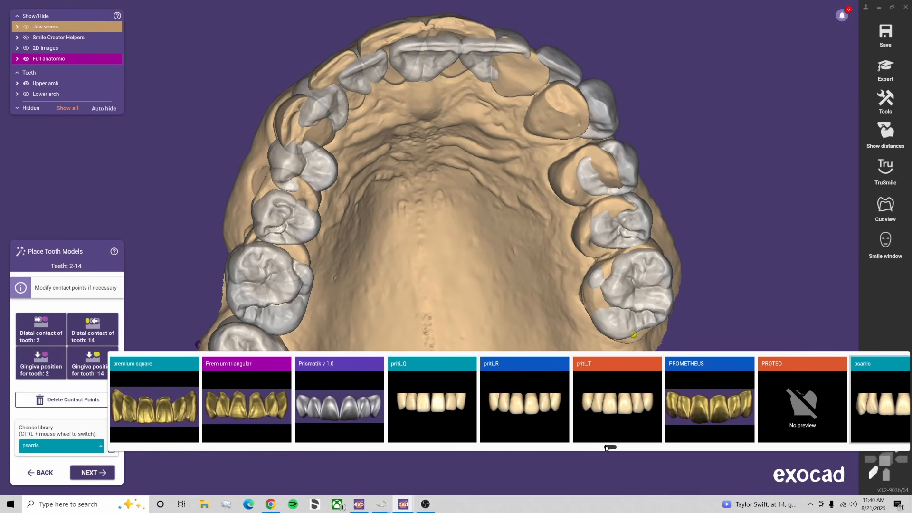
{"action": "left_click_drag", "start_coordinate": [608, 448], "coordinate": [376, 448]}
{"action": "scroll", "coordinate": [333, 423], "scroll_direction": "up", "scroll_amount": 5}
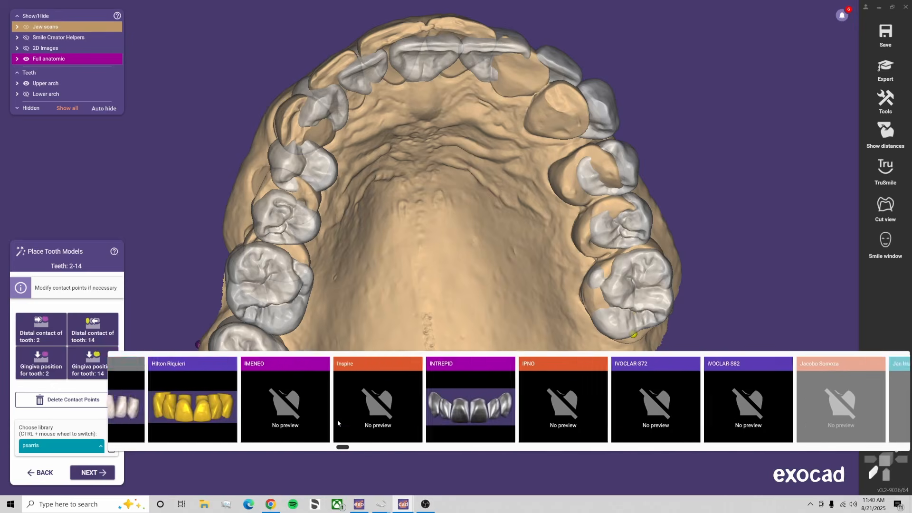
{"action": "scroll", "coordinate": [289, 417], "scroll_direction": "up", "scroll_amount": 5}
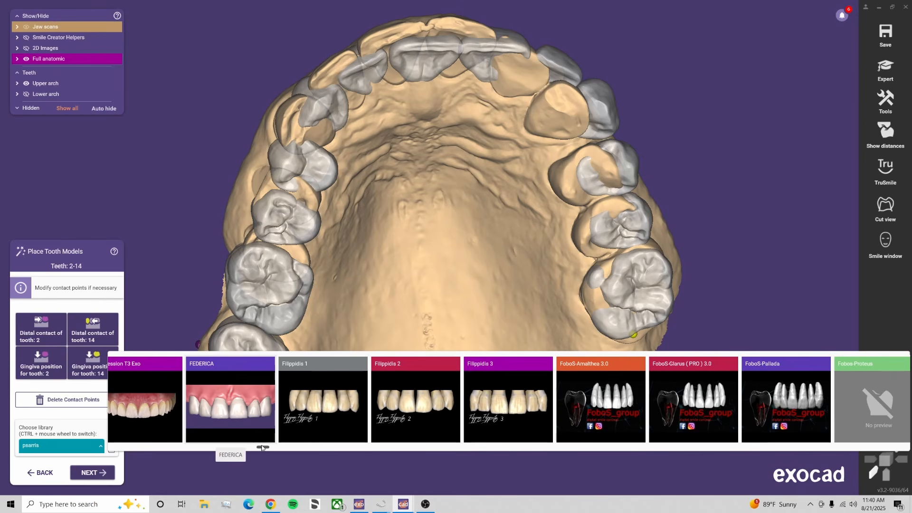
{"action": "left_click_drag", "start_coordinate": [262, 446], "coordinate": [620, 433]}
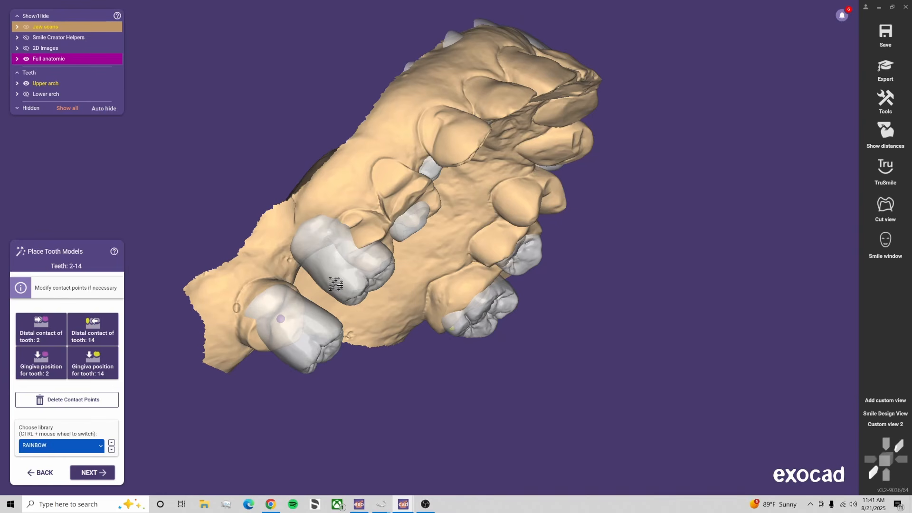
Switch tooth models 2-14 to the Filippidis 2 library and accept the upper placement
{"action": "left_click", "coordinate": [87, 449]}
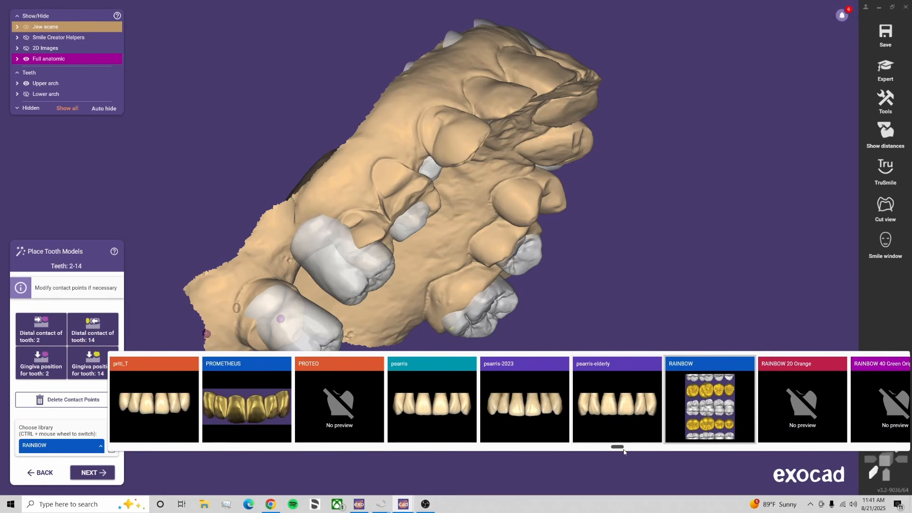
{"action": "left_click_drag", "start_coordinate": [618, 448], "coordinate": [264, 419]}
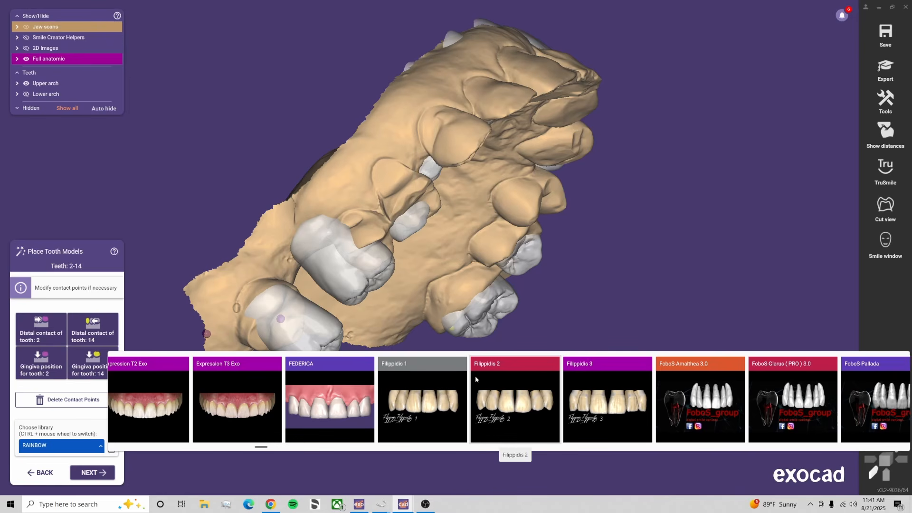
{"action": "left_click", "coordinate": [498, 399]}
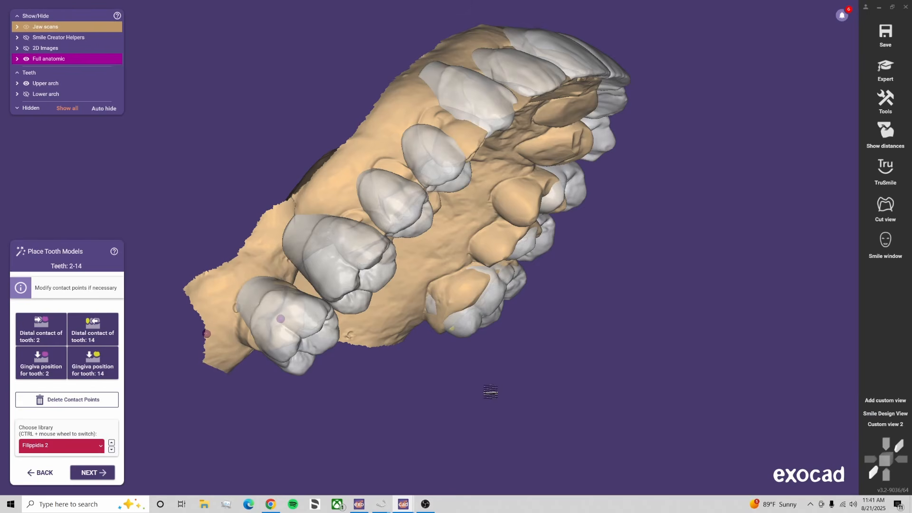
{"action": "right_click_drag", "start_coordinate": [452, 356], "coordinate": [448, 357]}
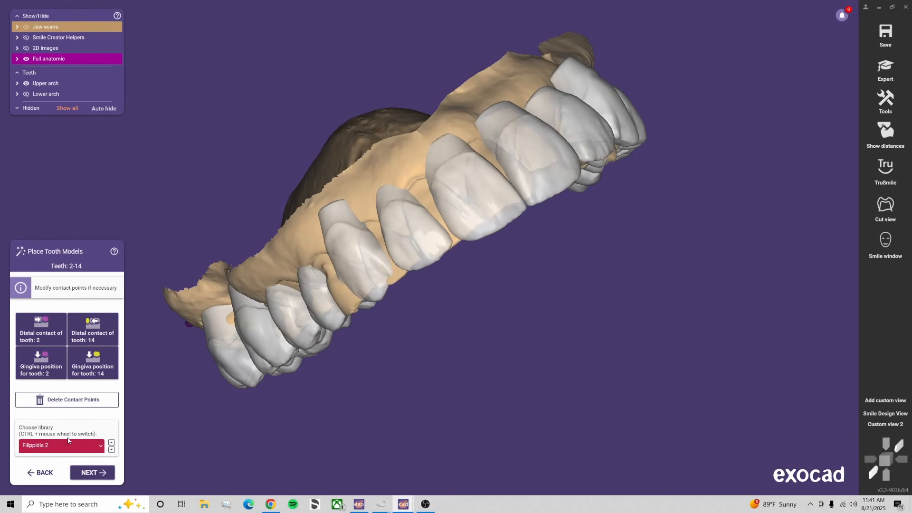
{"action": "left_click", "coordinate": [86, 472]}
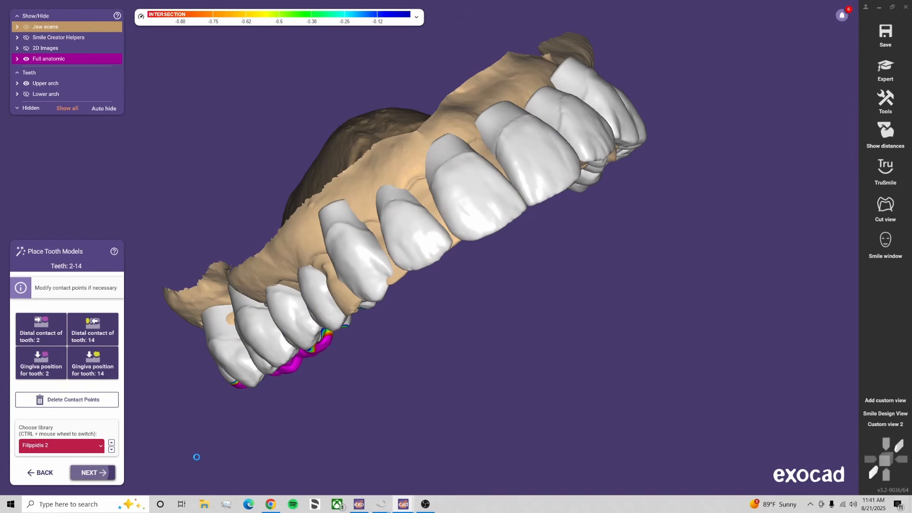
Place tooth models 19-31 on the lower arch by setting gingiva positions for tooth 19 behind the implants and tooth 31 on the last molar
{"action": "left_click", "coordinate": [887, 426]}
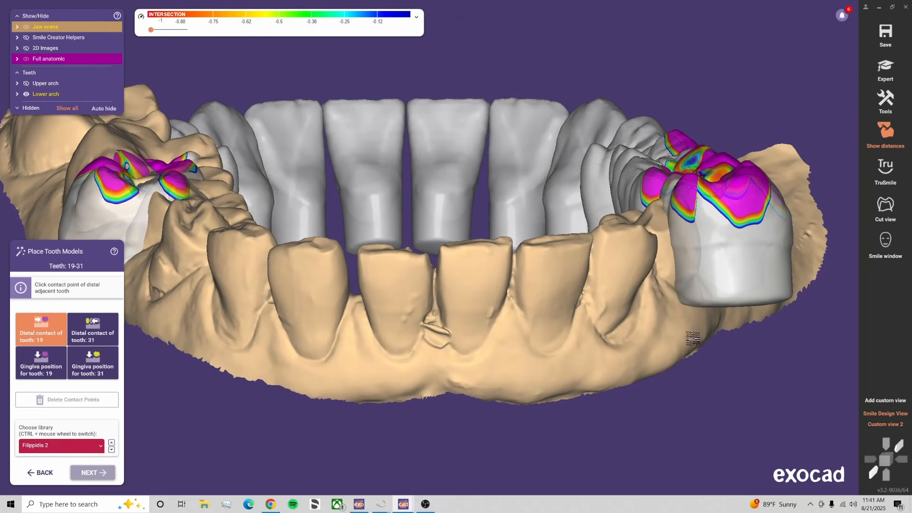
{"action": "scroll", "coordinate": [677, 339], "scroll_direction": "down", "scroll_amount": 2}
{"action": "right_click_drag", "start_coordinate": [677, 338], "coordinate": [573, 230]}
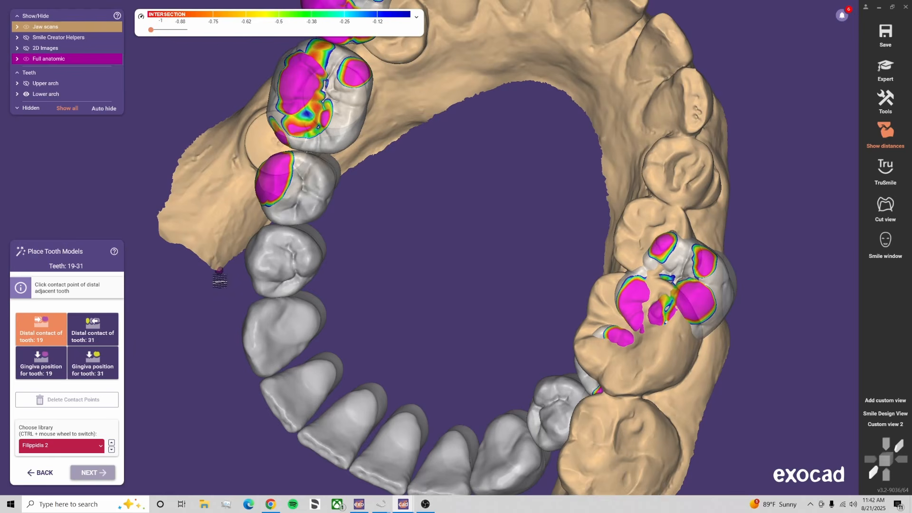
{"action": "left_click", "coordinate": [46, 365]}
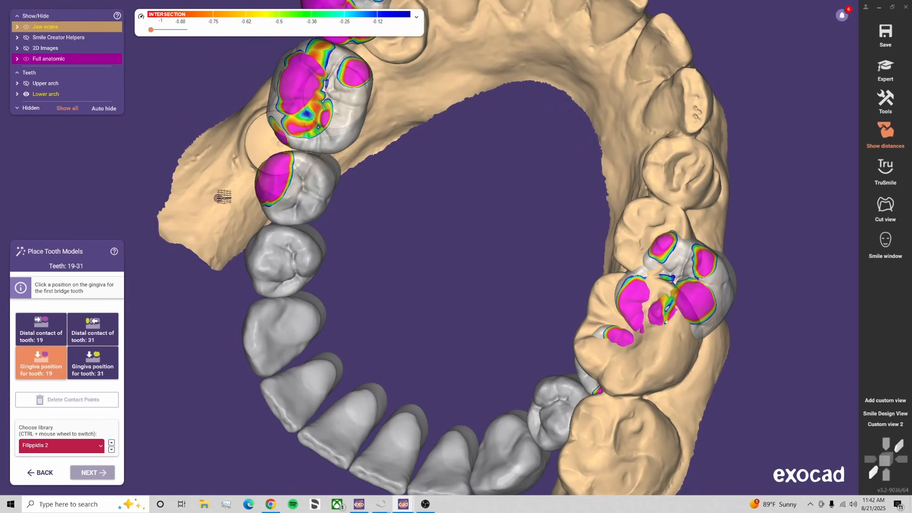
{"action": "left_click", "coordinate": [228, 195]}
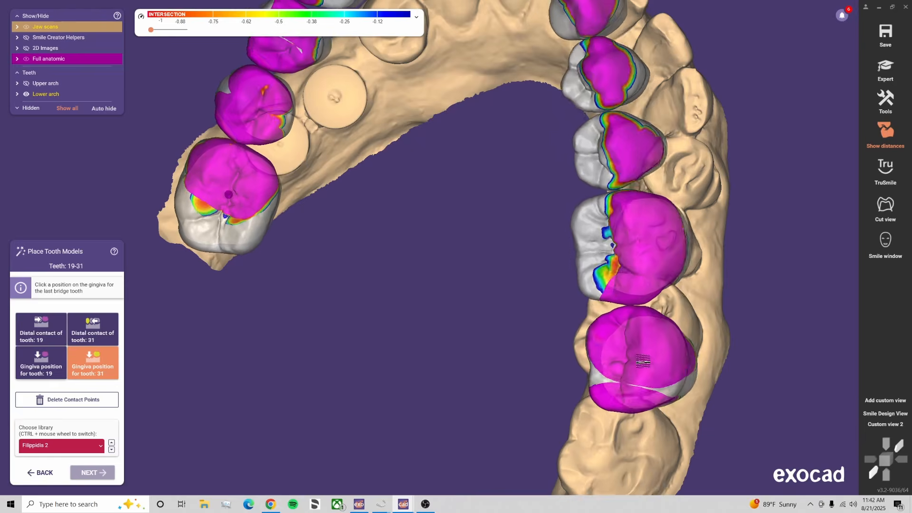
{"action": "scroll", "coordinate": [654, 385], "scroll_direction": "down", "scroll_amount": 3}
{"action": "left_click", "coordinate": [635, 428]}
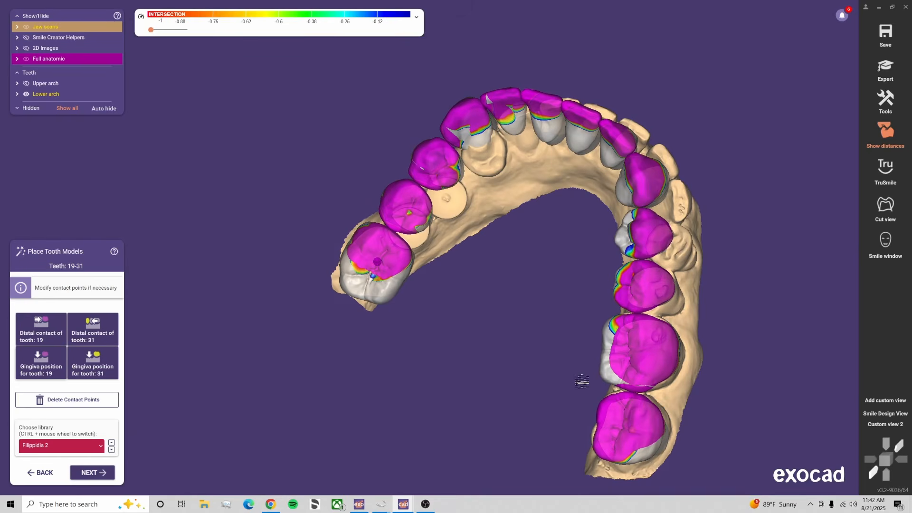
Shift tooth 19 forward over the rear implant site, fine-tune tooth 31 on the last molar, and check the lower tooth placement
{"action": "scroll", "coordinate": [462, 263], "scroll_direction": "up", "scroll_amount": 5}
{"action": "right_click_drag", "start_coordinate": [372, 250], "coordinate": [429, 199]}
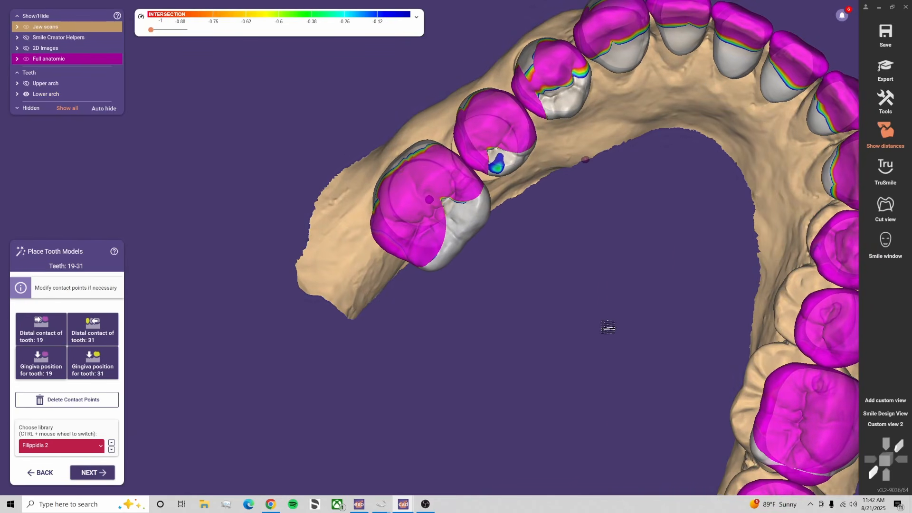
{"action": "middle_click_drag", "start_coordinate": [611, 334], "coordinate": [446, 178]}
{"action": "left_click_drag", "start_coordinate": [608, 386], "coordinate": [604, 376]}
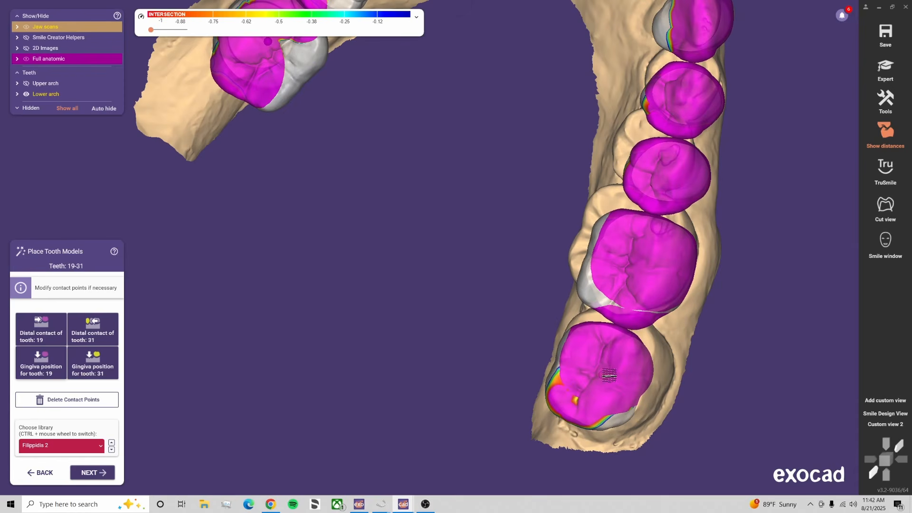
{"action": "left_click", "coordinate": [885, 424]}
{"action": "right_click_drag", "start_coordinate": [788, 365], "coordinate": [597, 233]}
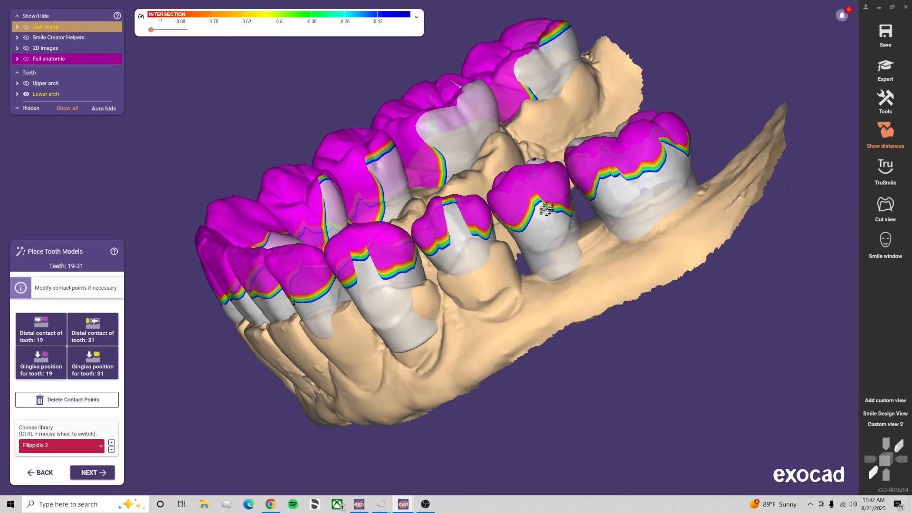
{"action": "right_click_drag", "start_coordinate": [554, 145], "coordinate": [566, 202]}
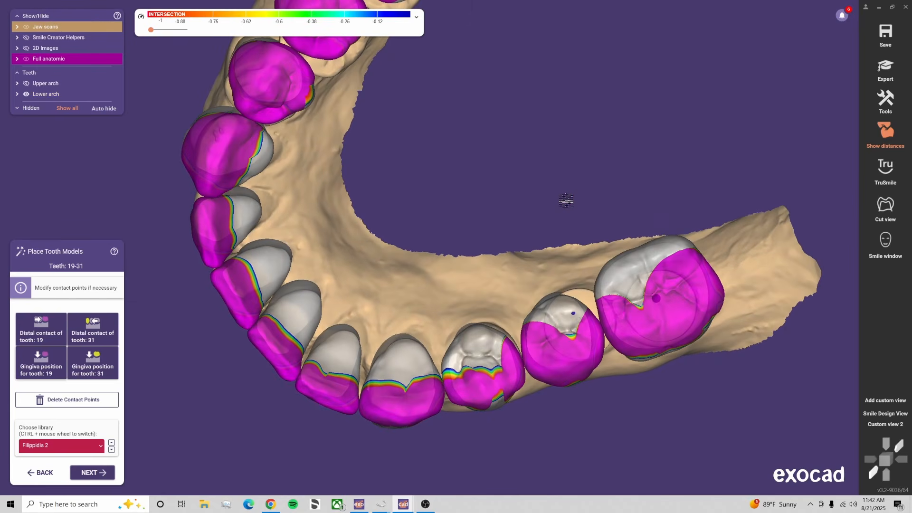
Examine the placed lower tooth models against the lower jaw scan from the front, side and biting surface
{"action": "left_click", "coordinate": [894, 425]}
{"action": "right_click_drag", "start_coordinate": [266, 327], "coordinate": [218, 326]}
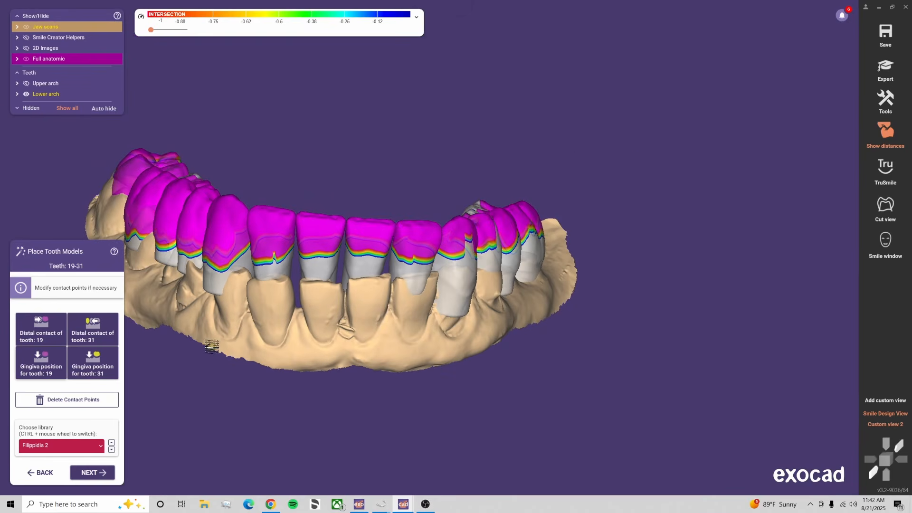
{"action": "right_click_drag", "start_coordinate": [216, 339], "coordinate": [183, 373]}
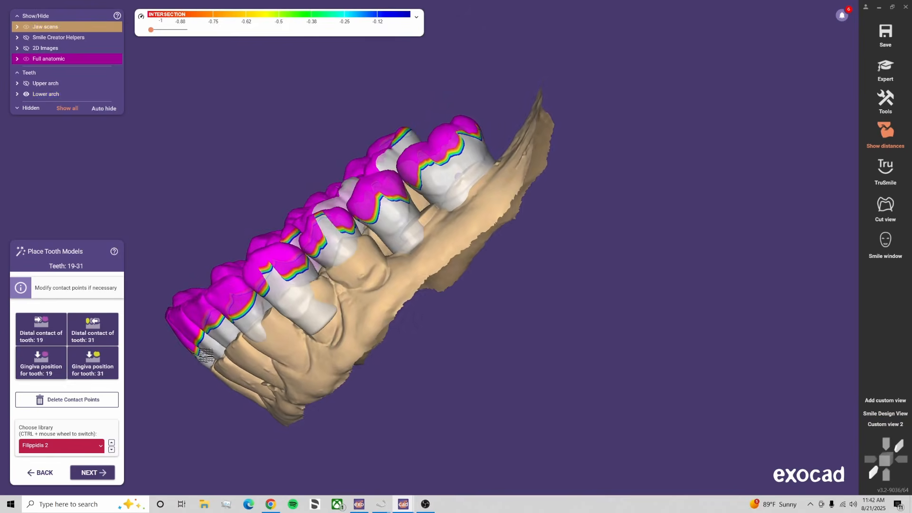
{"action": "right_click_drag", "start_coordinate": [496, 238], "coordinate": [501, 173]}
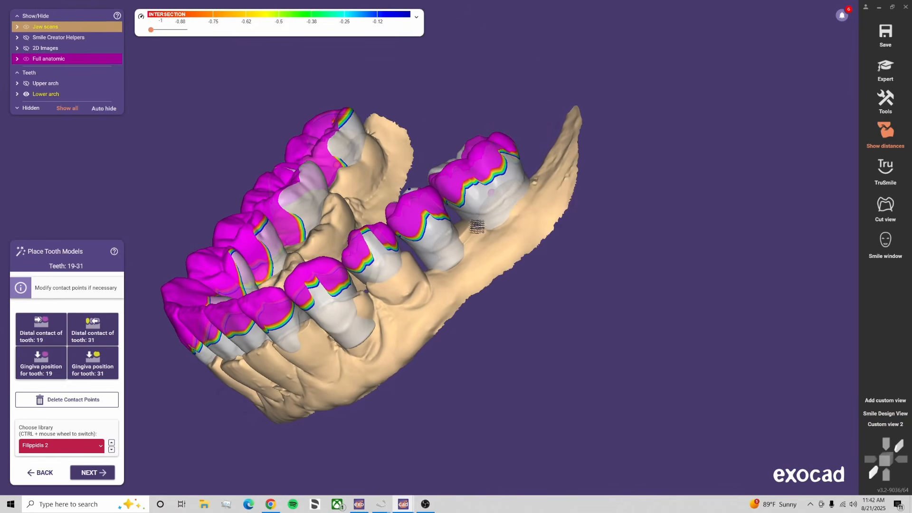
{"action": "right_click_drag", "start_coordinate": [596, 268], "coordinate": [588, 283]}
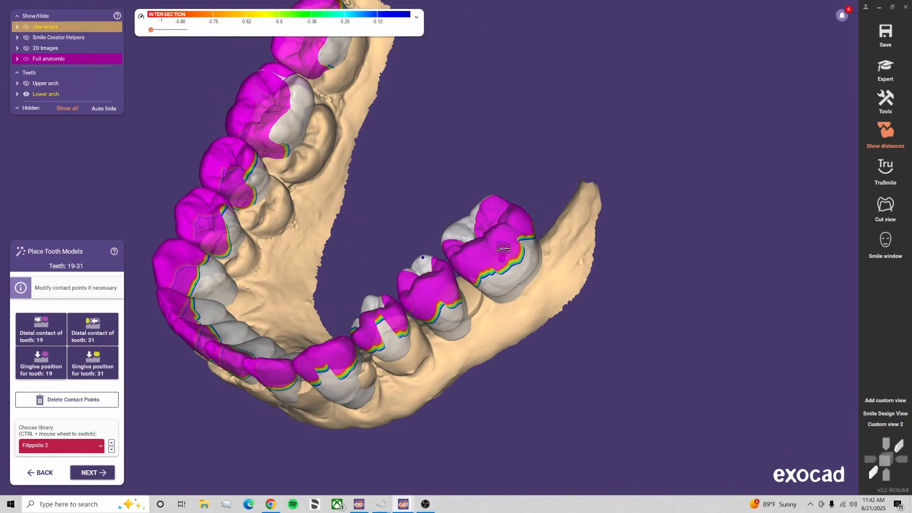
{"action": "scroll", "coordinate": [541, 280], "scroll_direction": "up", "scroll_amount": 2}
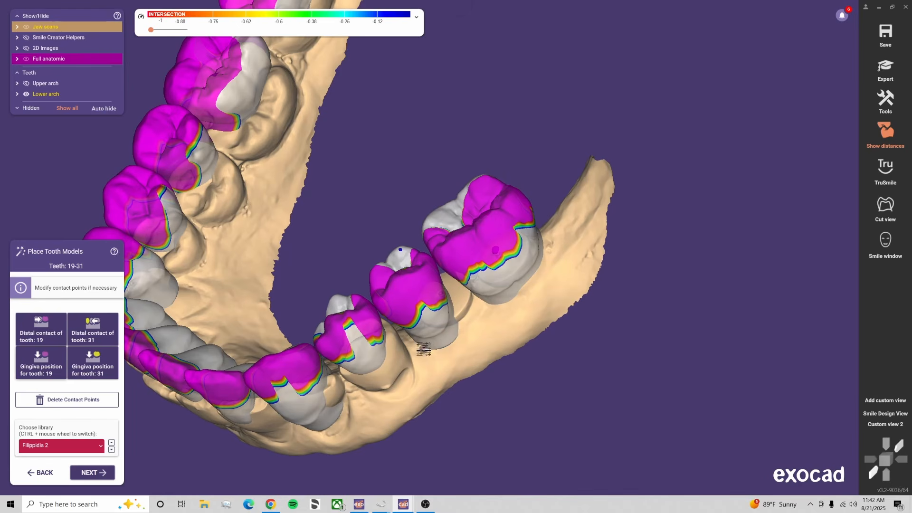
{"action": "left_click", "coordinate": [888, 426]}
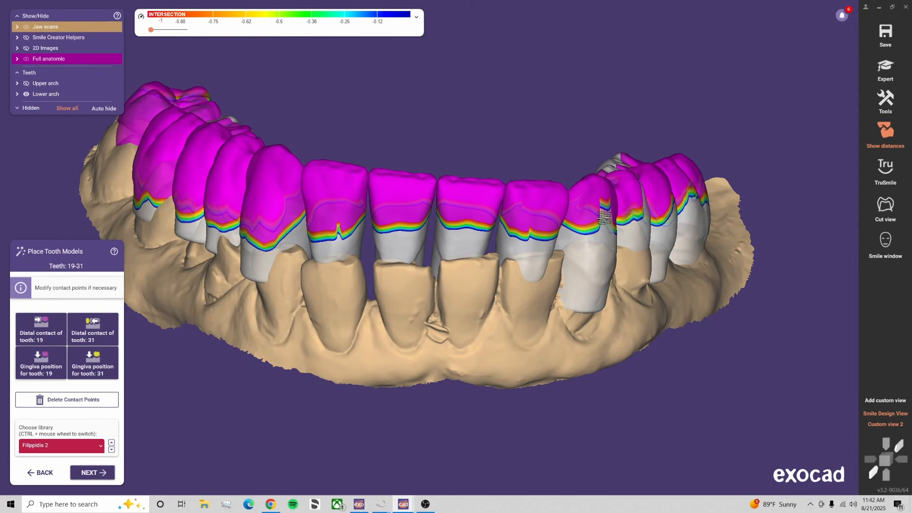
Switch from the placement wizard to expert mode, select lower incisors 23-26, and clear the selection
{"action": "left_click", "coordinate": [885, 70]}
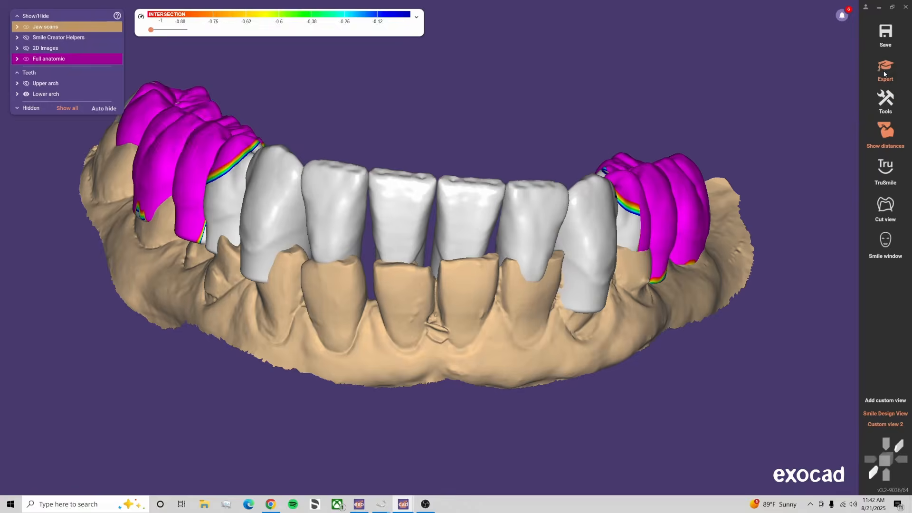
{"action": "left_click", "coordinate": [529, 251]}
{"action": "left_click", "coordinate": [334, 231], "text": "shift"}
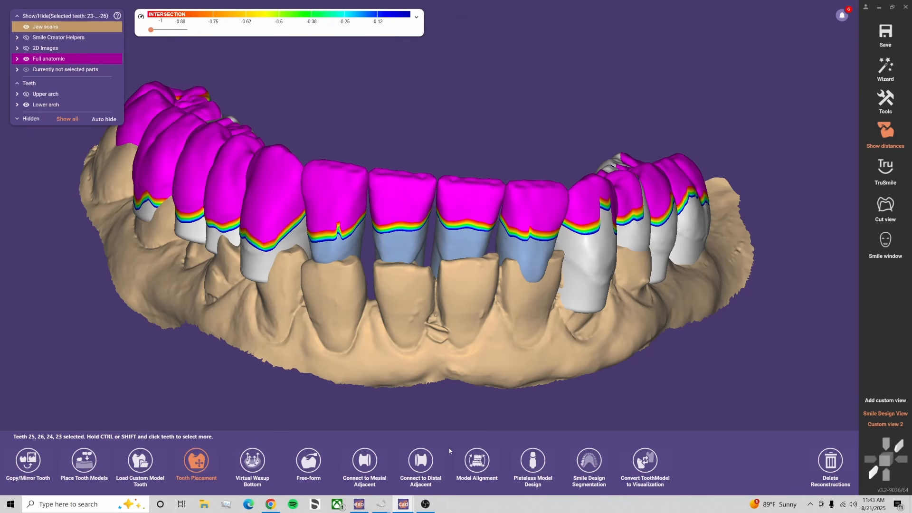
{"action": "left_click", "coordinate": [443, 415]}
Overlay the tooth models on the patient's portrait and compare the planned upper and lower teeth with the smile
{"action": "key", "text": "i"}
{"action": "scroll", "coordinate": [447, 406], "scroll_direction": "down", "scroll_amount": 5}
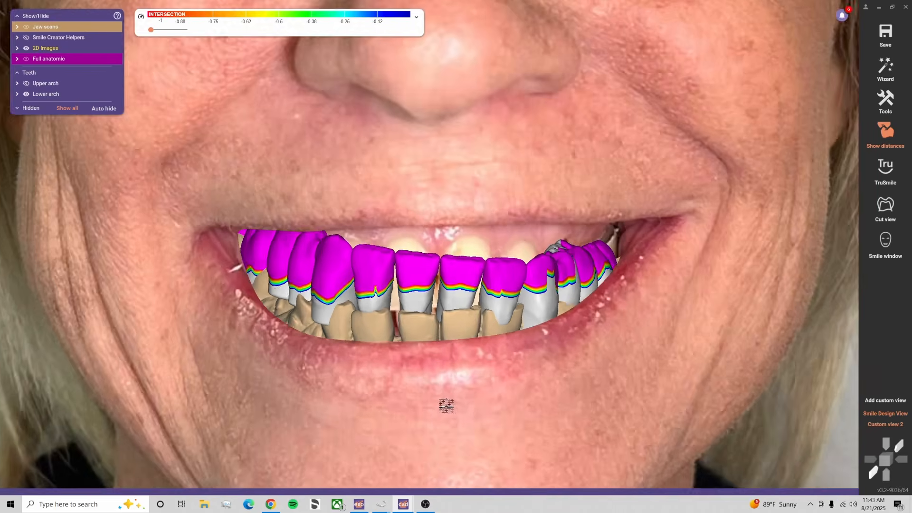
{"action": "scroll", "coordinate": [447, 406], "scroll_direction": "down", "scroll_amount": 1}
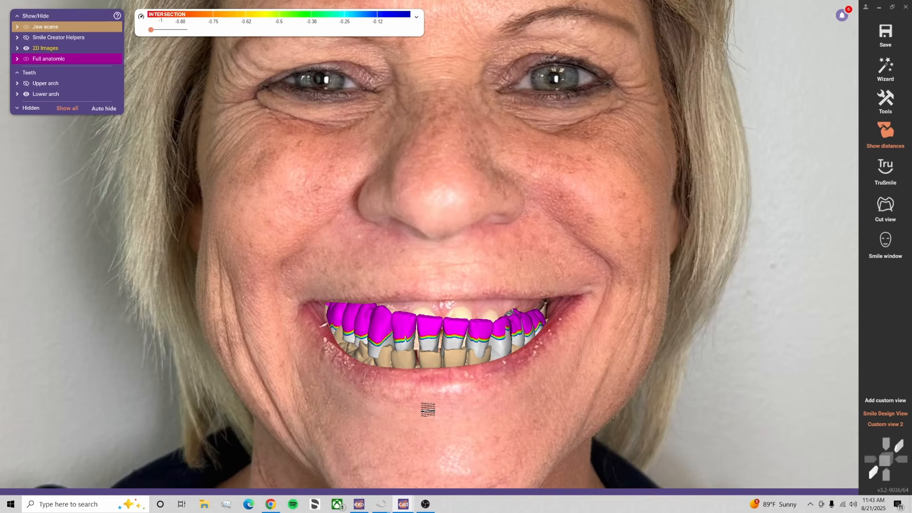
{"action": "key", "text": "f"}
{"action": "key", "text": "j"}
{"action": "key", "text": "j"}
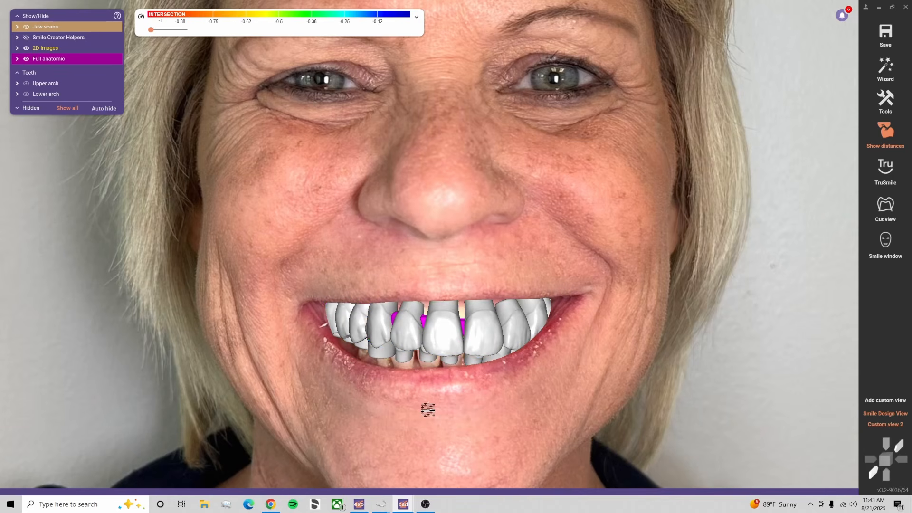
Examine the natural teeth in the portrait with the tooth models hidden, briefly viewing the models alone for comparison
{"action": "key", "text": "f"}
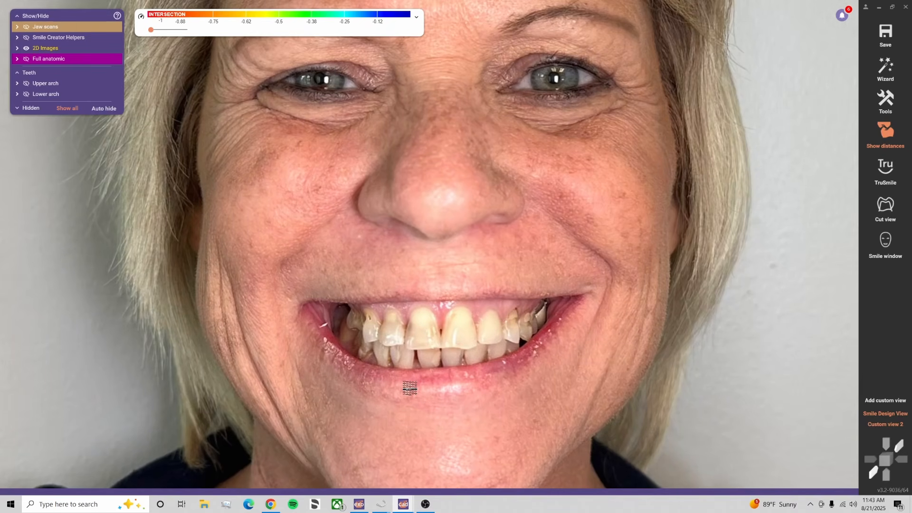
{"action": "scroll", "coordinate": [409, 388], "scroll_direction": "up", "scroll_amount": 3}
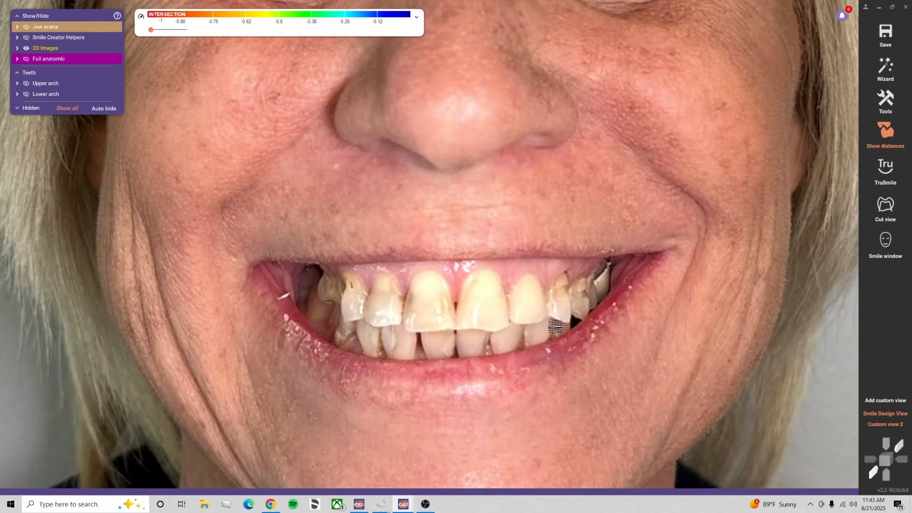
{"action": "key", "text": "i"}
{"action": "key", "text": "f"}
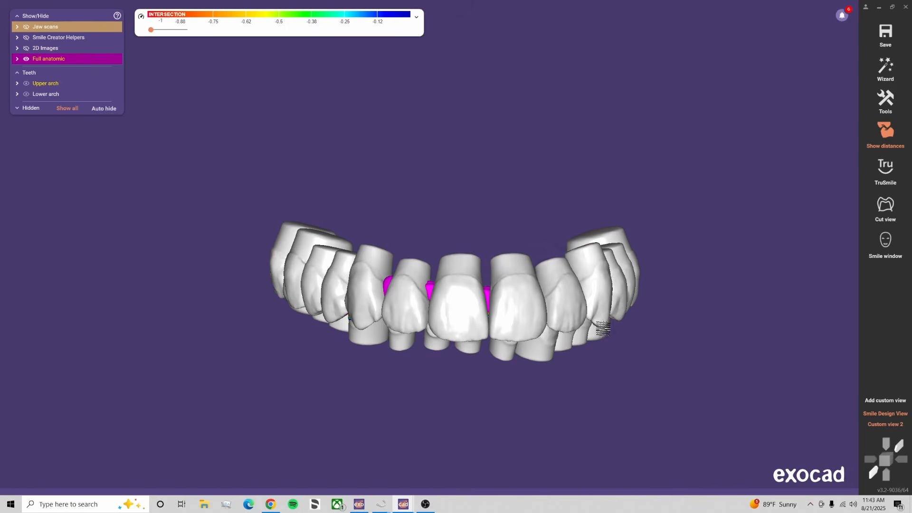
{"action": "key", "text": "f"}
{"action": "key", "text": "i"}
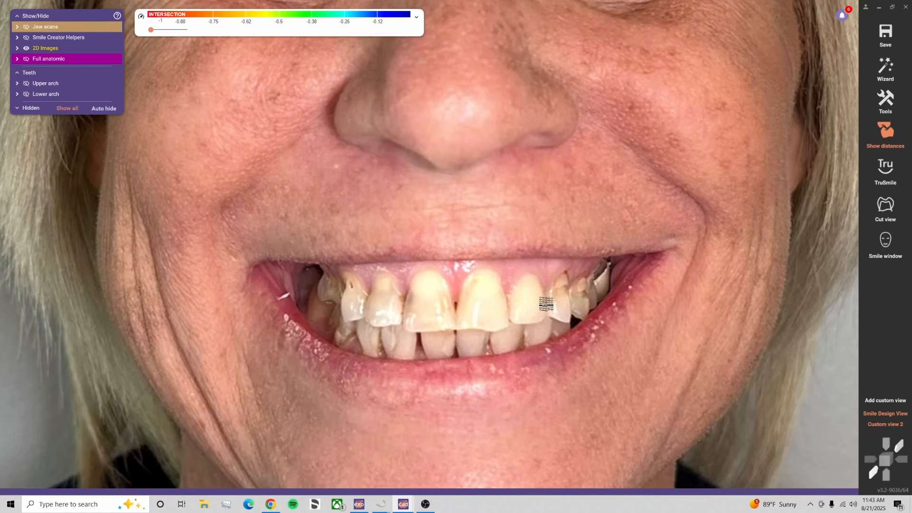
Hide the portrait to view the jaw scans and turn off the antagonist interference contacts
{"action": "key", "text": "i"}
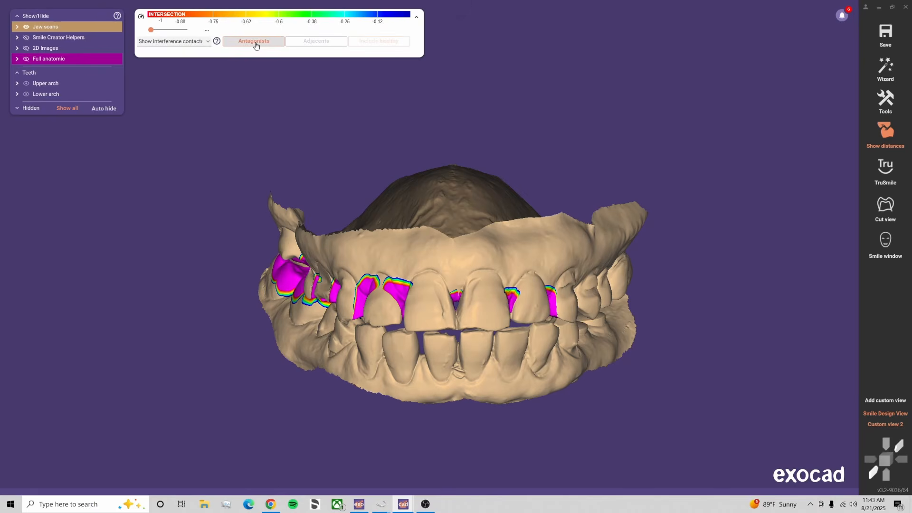
{"action": "left_click", "coordinate": [255, 44]}
{"action": "scroll", "coordinate": [448, 371], "scroll_direction": "down", "scroll_amount": 1}
{"action": "scroll", "coordinate": [449, 371], "scroll_direction": "up", "scroll_amount": 3}
{"action": "scroll", "coordinate": [419, 351], "scroll_direction": "up", "scroll_amount": 2}
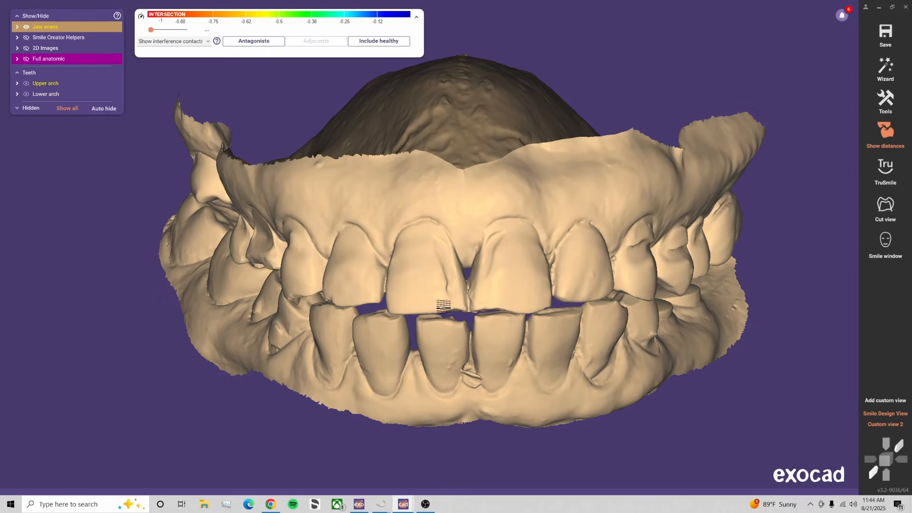
Isolate the upper jaw scan and examine the incisal edges of the natural front teeth
{"action": "key", "text": "u"}
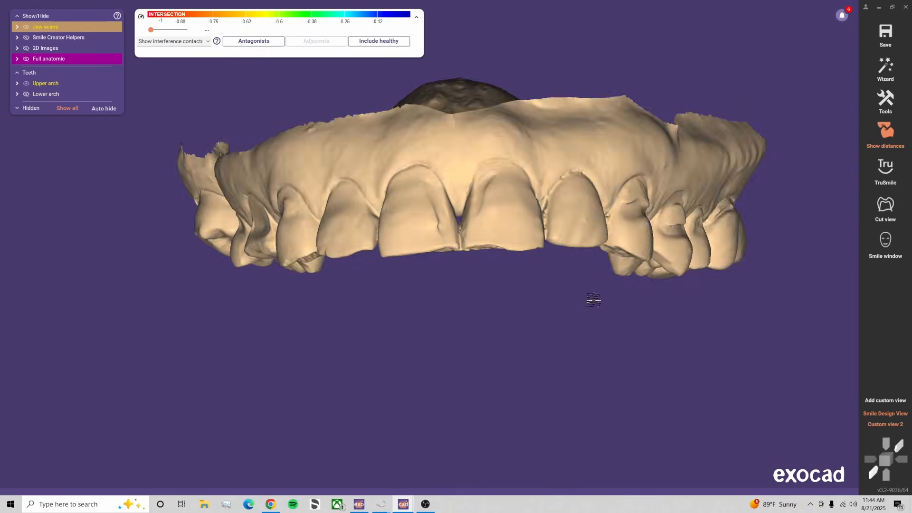
{"action": "left_click", "coordinate": [887, 425]}
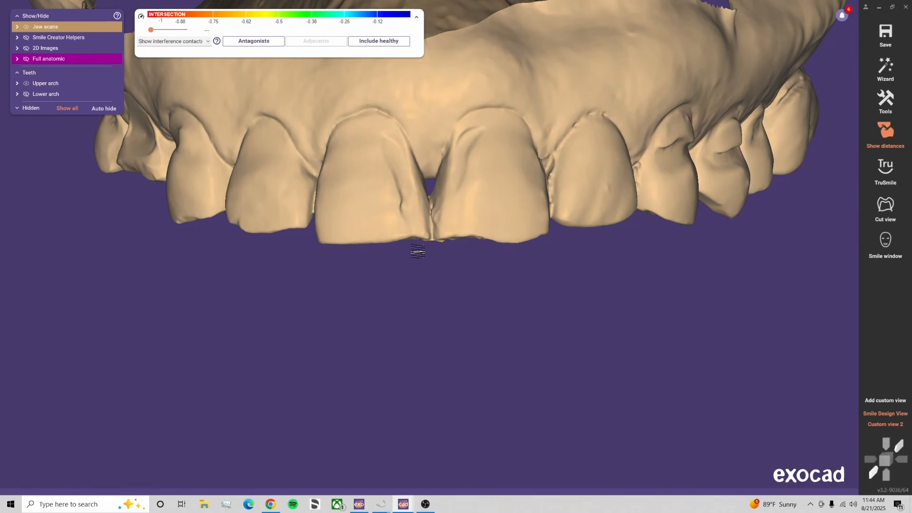
{"action": "right_click_drag", "start_coordinate": [416, 252], "coordinate": [208, 206]}
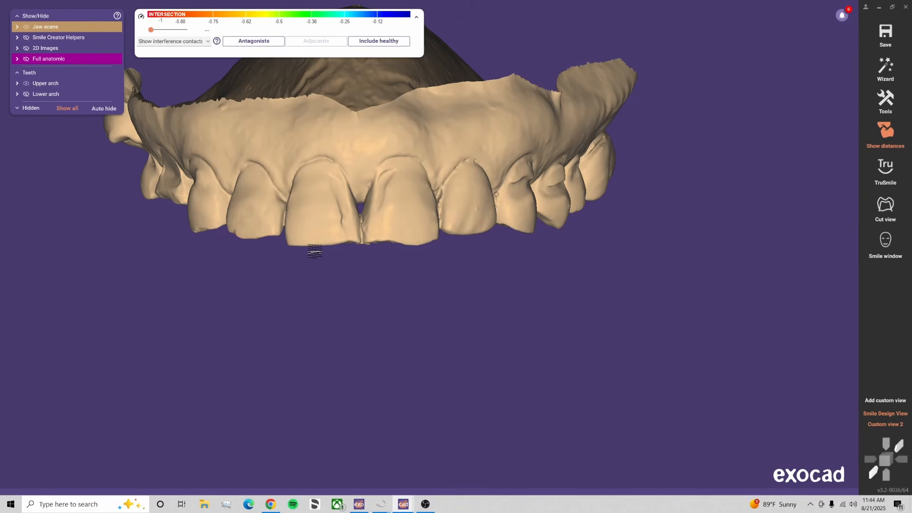
Show only the upper tooth models, select teeth 7-10, and open Load Custom Model Tooth for them
{"action": "key", "text": "f"}
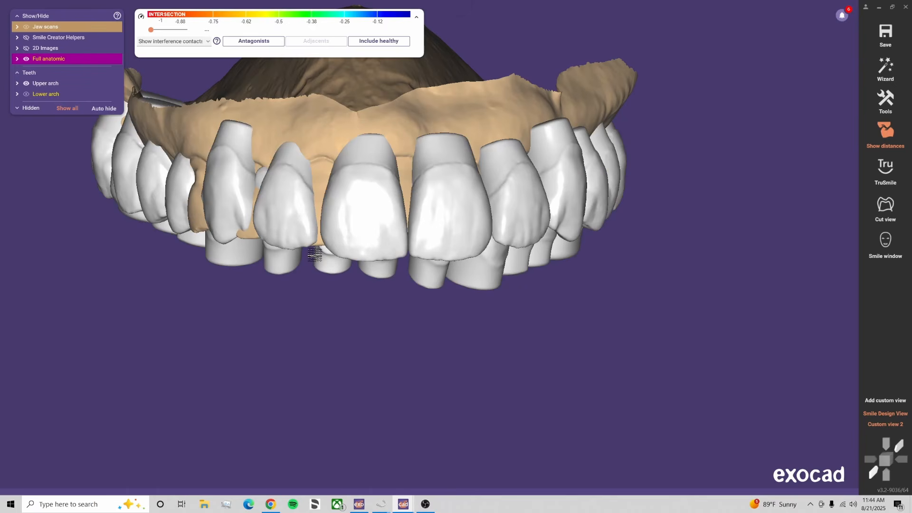
{"action": "key", "text": "l"}
{"action": "left_click", "coordinate": [521, 208]}
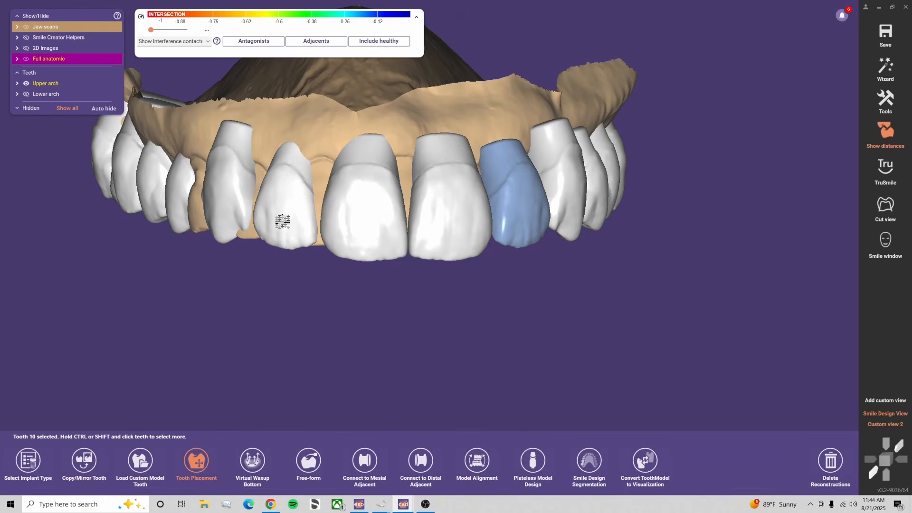
{"action": "left_click", "coordinate": [283, 221], "text": "shift"}
{"action": "key", "text": "j"}
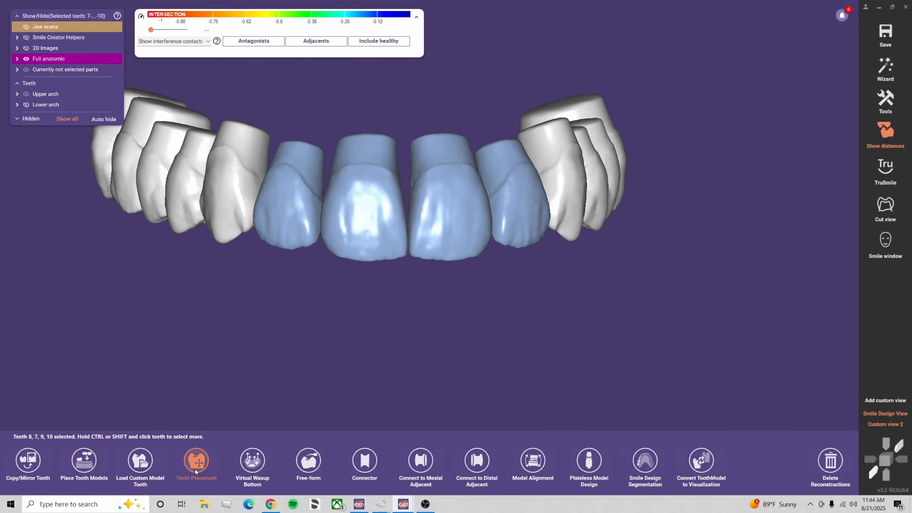
{"action": "left_click", "coordinate": [146, 467]}
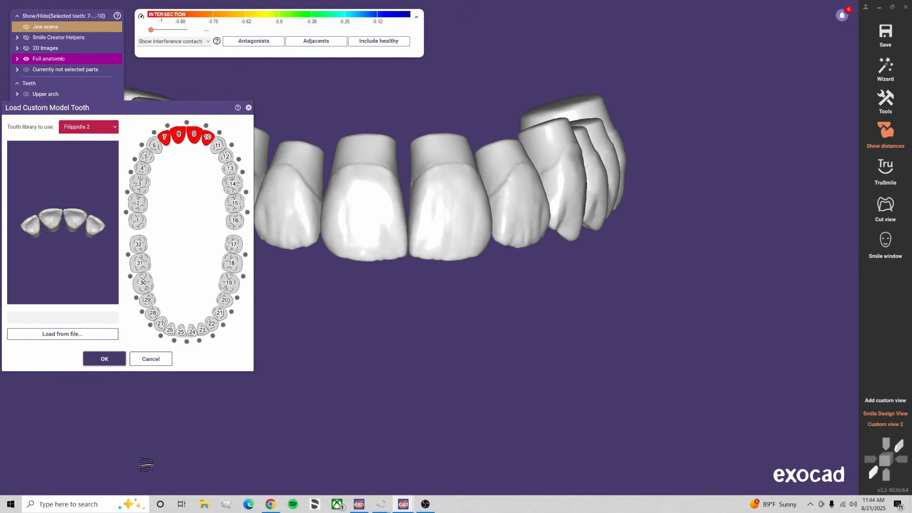
Browse the tooth libraries and preview VITA Physiodents-X3L for teeth 7-10
{"action": "left_click", "coordinate": [97, 125]}
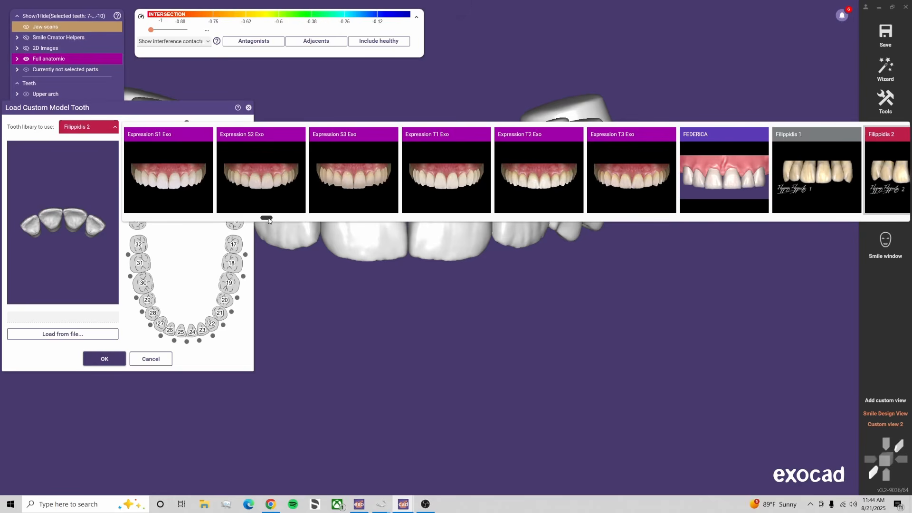
{"action": "left_click_drag", "start_coordinate": [269, 218], "coordinate": [225, 203]}
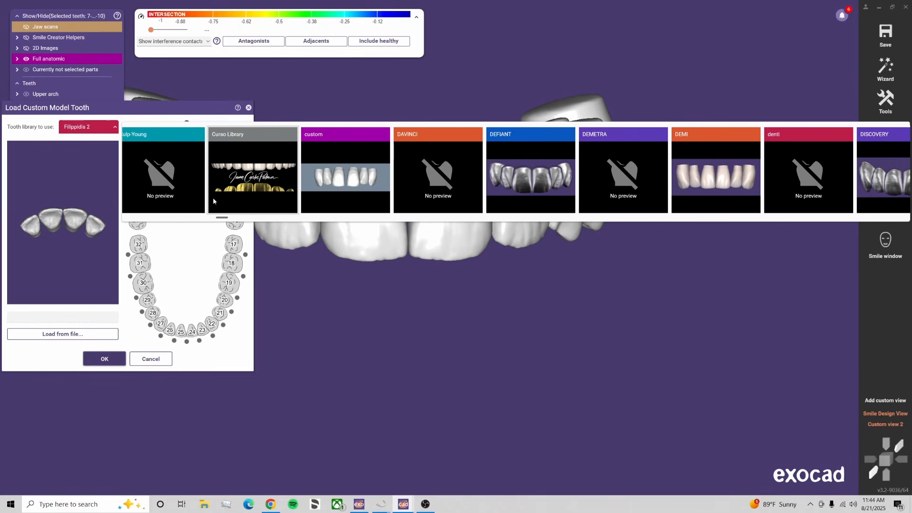
{"action": "scroll", "coordinate": [212, 201], "scroll_direction": "up", "scroll_amount": 3}
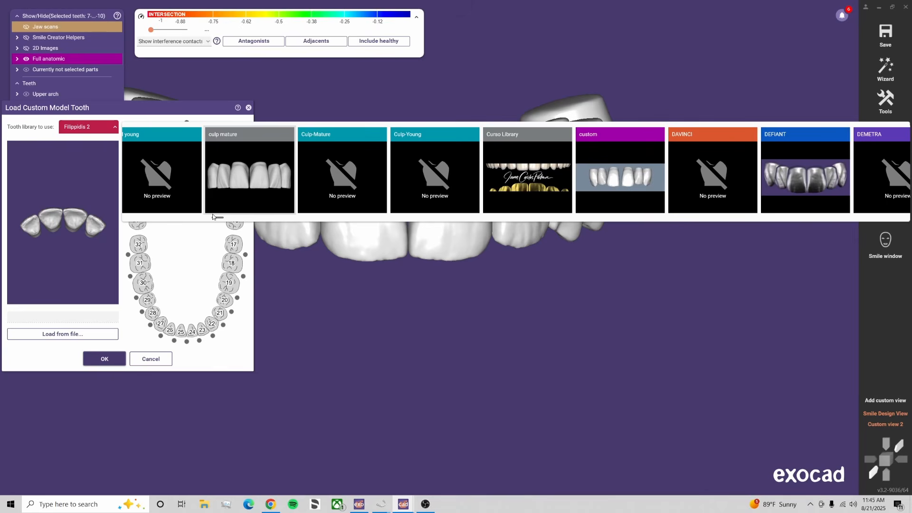
{"action": "scroll", "coordinate": [211, 219], "scroll_direction": "up", "scroll_amount": 5}
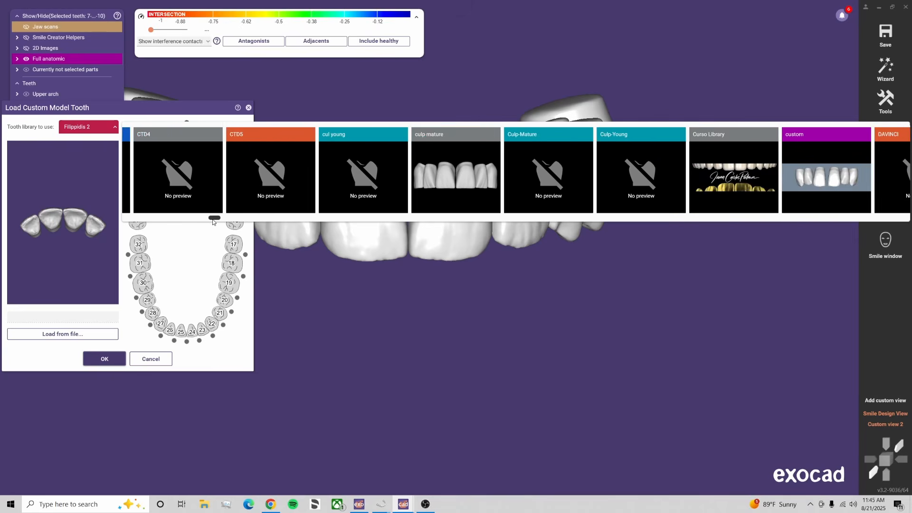
{"action": "scroll", "coordinate": [207, 220], "scroll_direction": "up", "scroll_amount": 4}
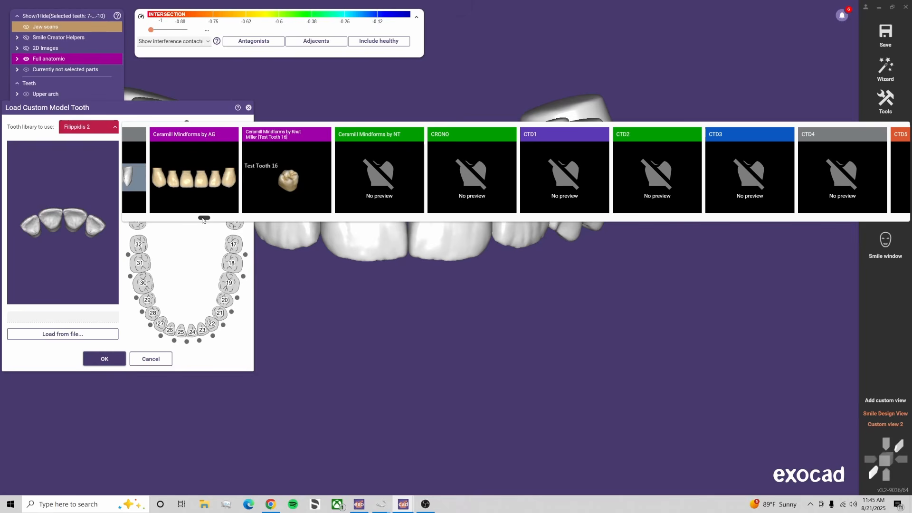
{"action": "left_click_drag", "start_coordinate": [203, 219], "coordinate": [658, 218]}
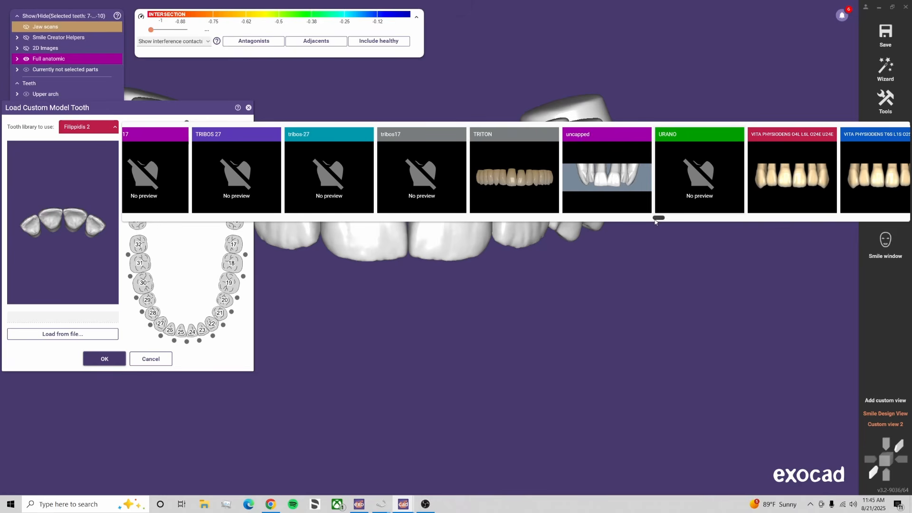
{"action": "left_click_drag", "start_coordinate": [656, 219], "coordinate": [681, 220]}
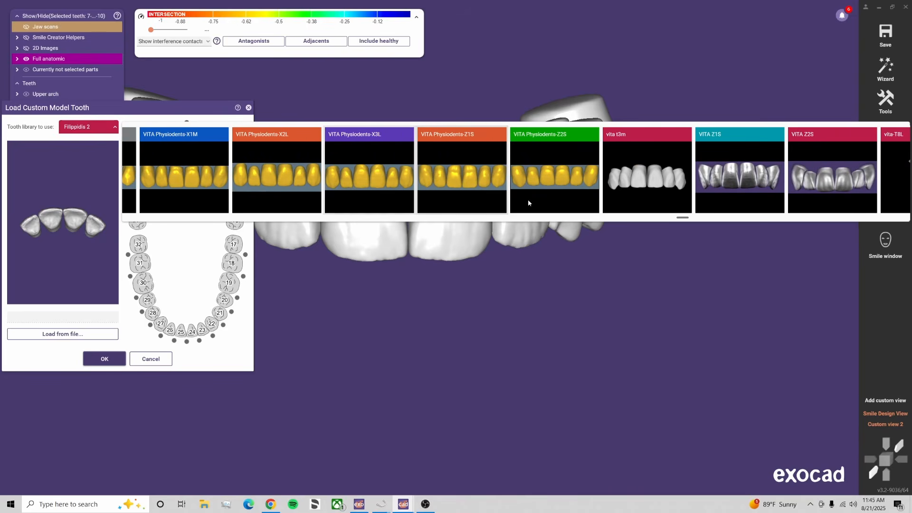
{"action": "left_click", "coordinate": [374, 179]}
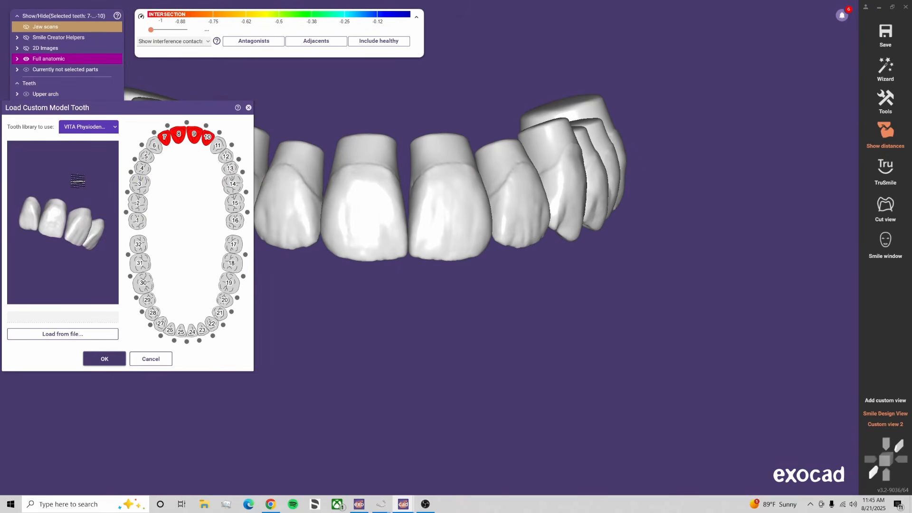
Choose the MEMBRANE 02 by Lorant Stumpf library for teeth 7-10
{"action": "left_click", "coordinate": [98, 129]}
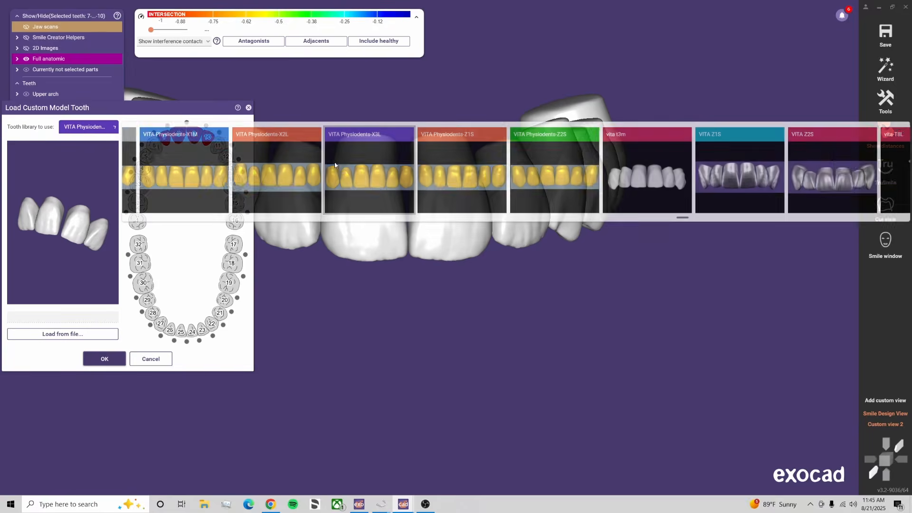
{"action": "left_click_drag", "start_coordinate": [682, 221], "coordinate": [434, 192]}
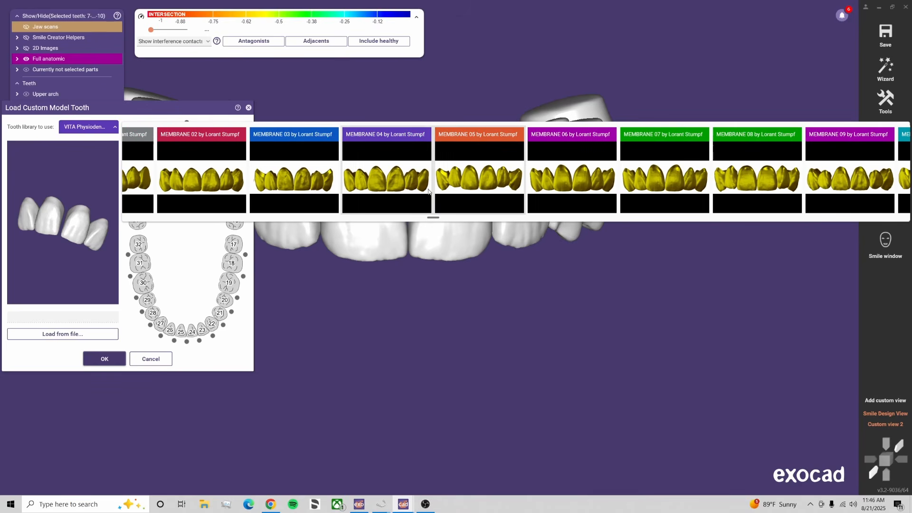
{"action": "left_click", "coordinate": [208, 185]}
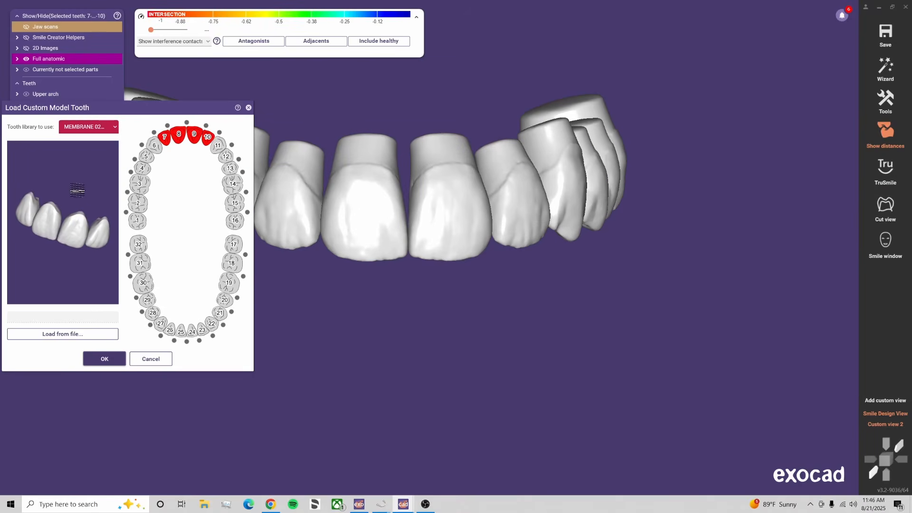
Load the FoboS-Glarus (PRO) 3.0 library teeth for 7-10, discarding the previous designs of these teeth
{"action": "left_click", "coordinate": [90, 128]}
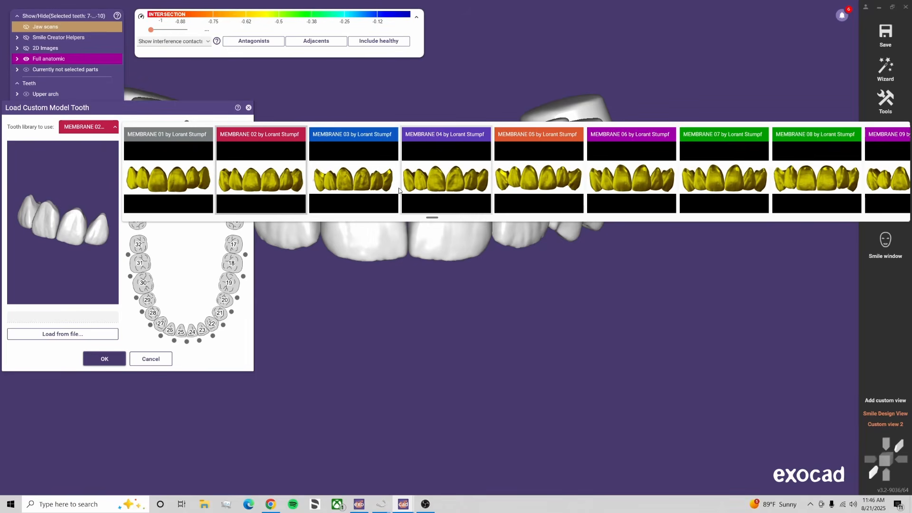
{"action": "scroll", "coordinate": [399, 190], "scroll_direction": "up", "scroll_amount": 3}
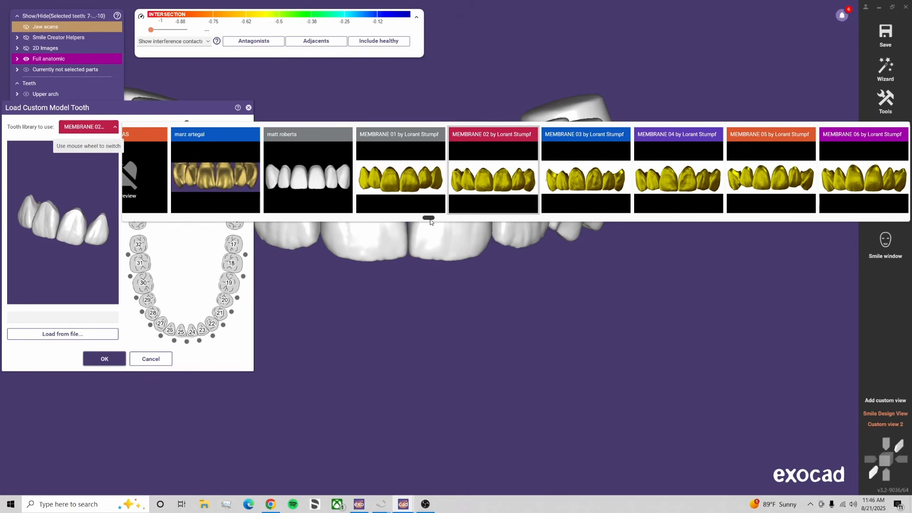
{"action": "left_click_drag", "start_coordinate": [431, 221], "coordinate": [282, 160]}
{"action": "left_click", "coordinate": [288, 171]}
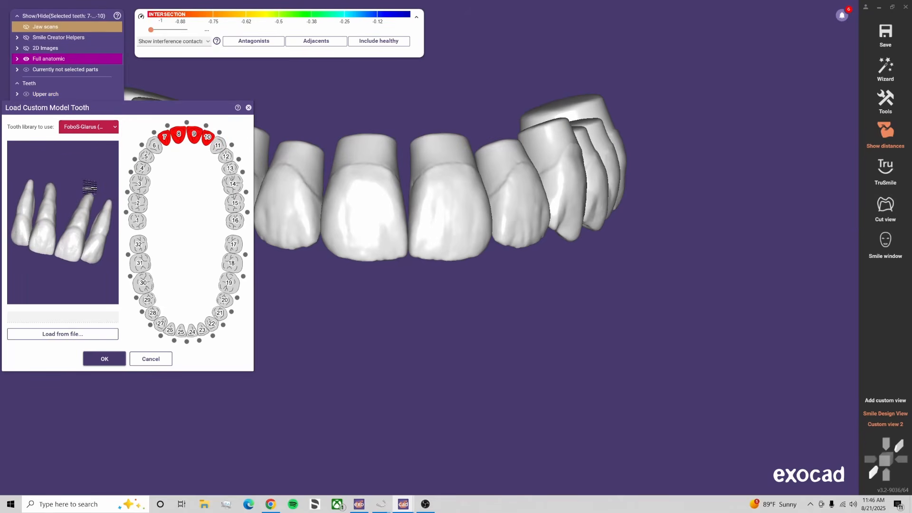
{"action": "left_click", "coordinate": [94, 129]}
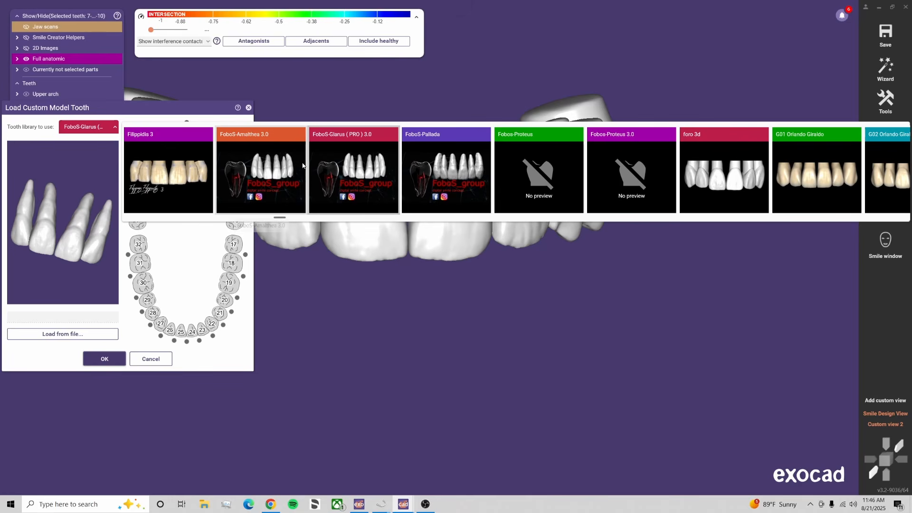
{"action": "left_click", "coordinate": [106, 360]}
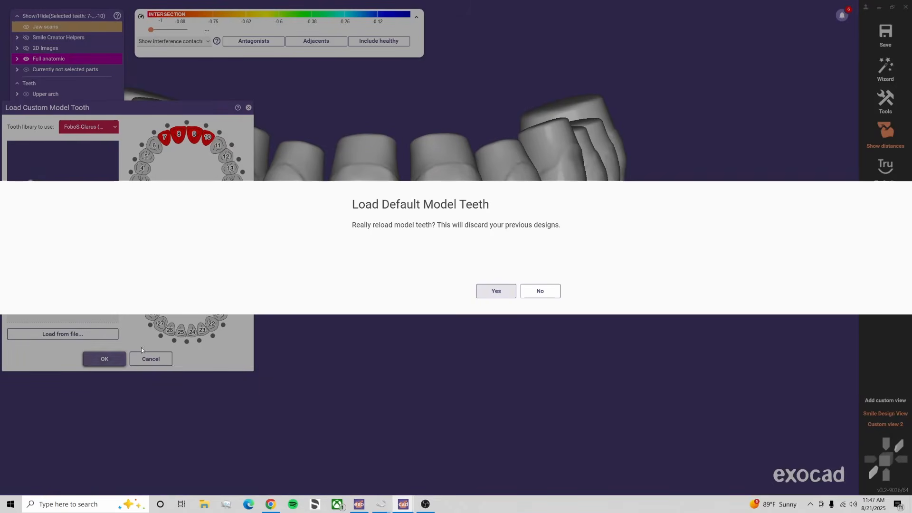
{"action": "left_click", "coordinate": [496, 291]}
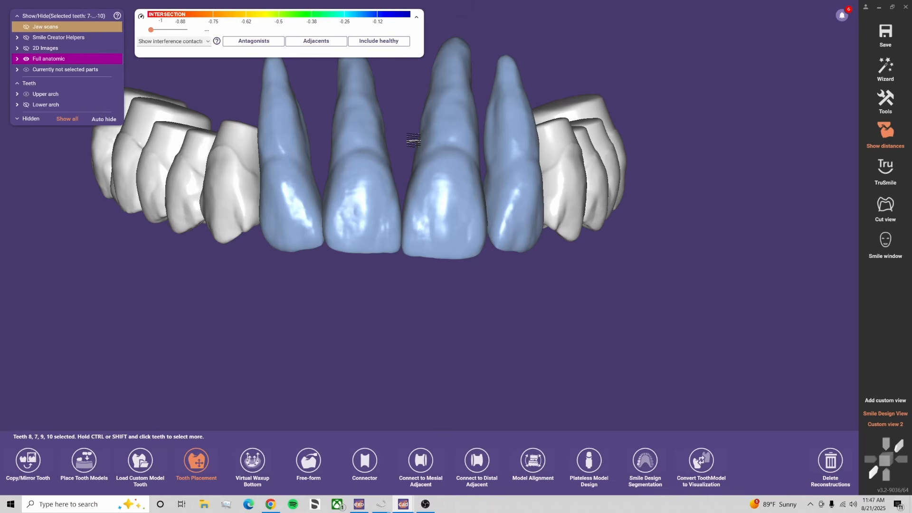
Compare the new upper incisor models with and without the jaw scans, and view the lower arch on its own
{"action": "left_click", "coordinate": [557, 275]}
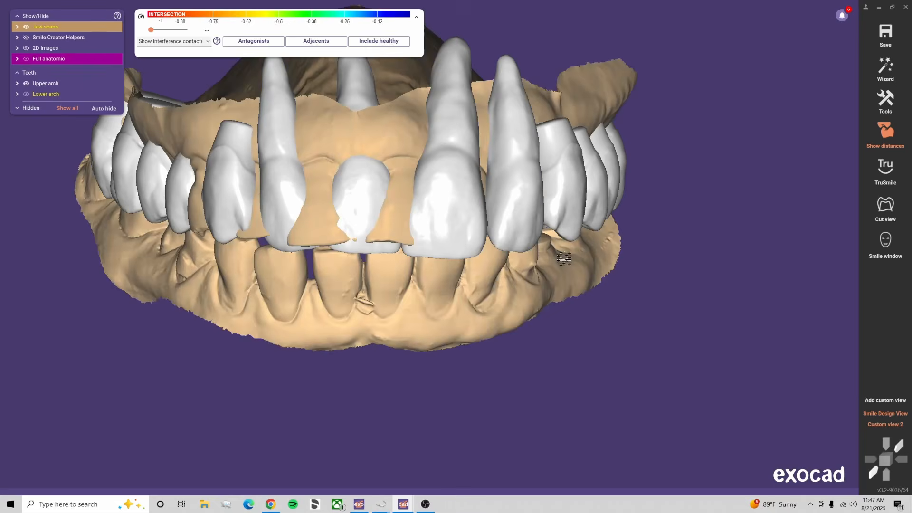
{"action": "scroll", "coordinate": [563, 204], "scroll_direction": "down", "scroll_amount": 3, "text": "shift"}
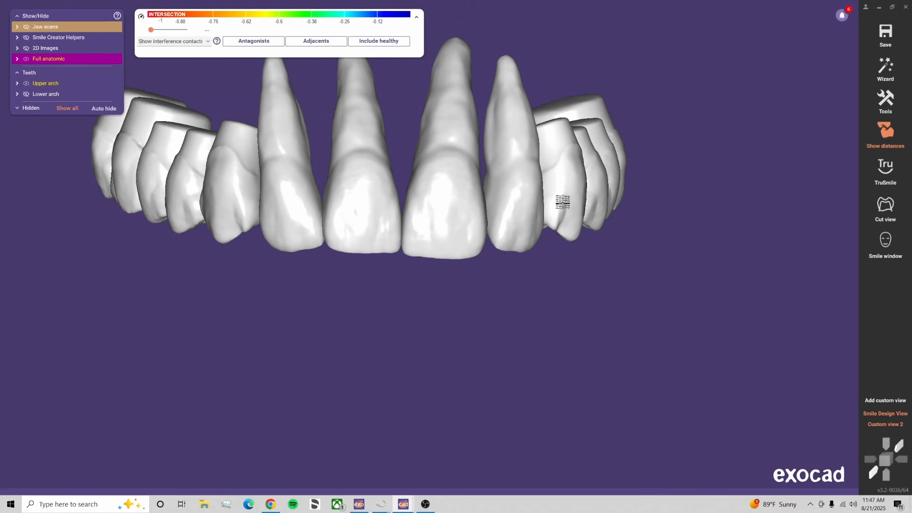
{"action": "scroll", "coordinate": [563, 202], "scroll_direction": "up", "scroll_amount": 3, "text": "shift"}
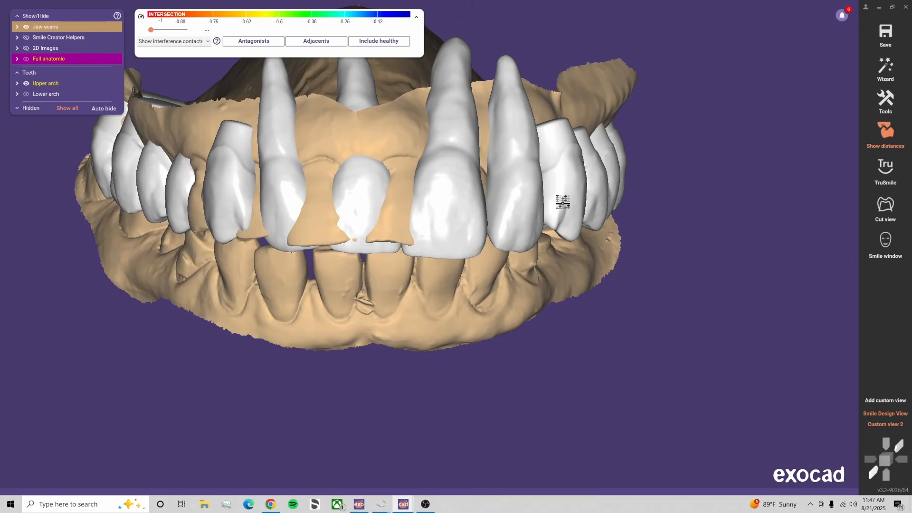
{"action": "scroll", "coordinate": [563, 202], "scroll_direction": "down", "scroll_amount": 1, "text": "shift"}
{"action": "scroll", "coordinate": [564, 202], "scroll_direction": "up", "scroll_amount": 1, "text": "shift"}
{"action": "scroll", "coordinate": [562, 200], "scroll_direction": "up", "scroll_amount": 1, "text": "shift"}
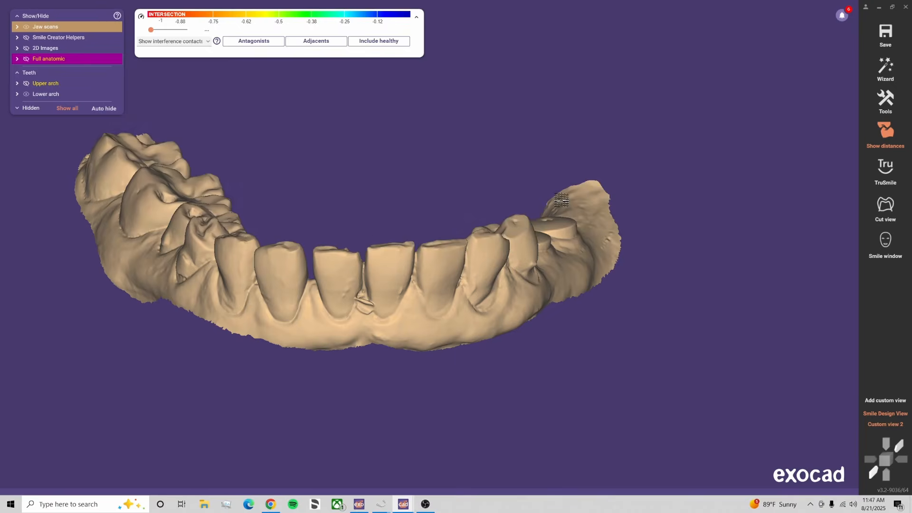
{"action": "scroll", "coordinate": [562, 200], "scroll_direction": "down", "scroll_amount": 1, "text": "shift"}
{"action": "scroll", "coordinate": [562, 200], "scroll_direction": "up", "scroll_amount": 1, "text": "shift"}
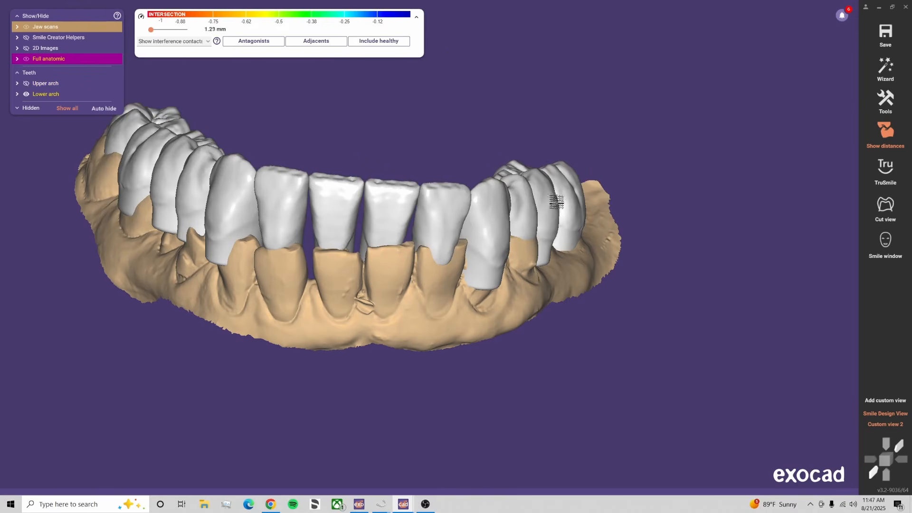
{"action": "left_click", "coordinate": [442, 218]}
{"action": "left_click", "coordinate": [280, 197], "text": "shift"}
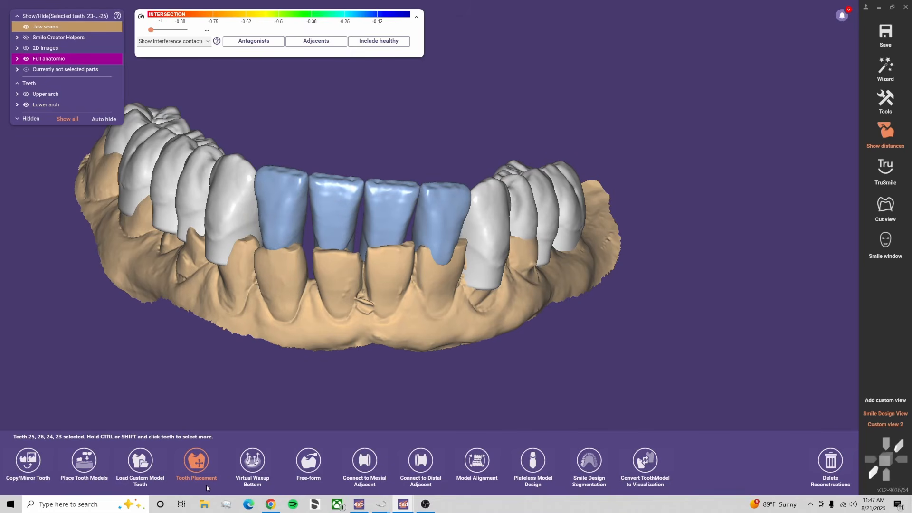
{"action": "left_click", "coordinate": [195, 460]}
{"action": "left_click", "coordinate": [222, 223]}
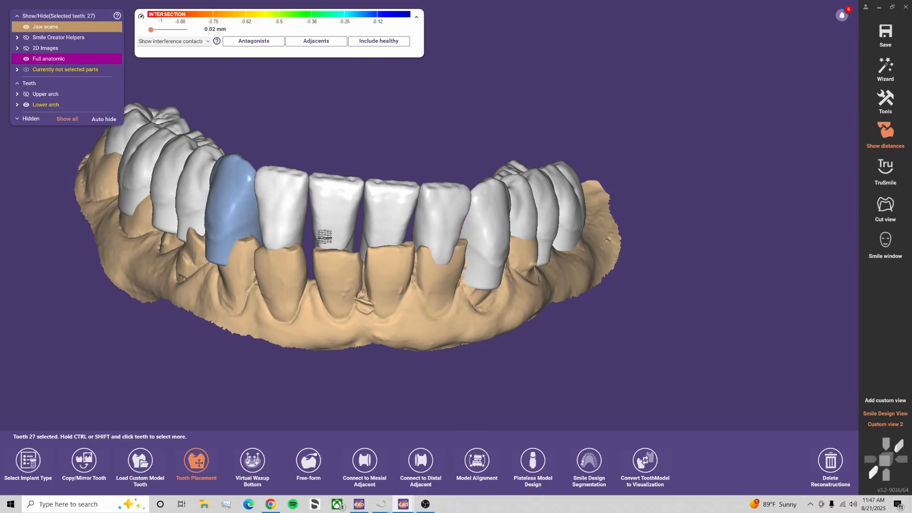
{"action": "left_click", "coordinate": [499, 235], "text": "shift"}
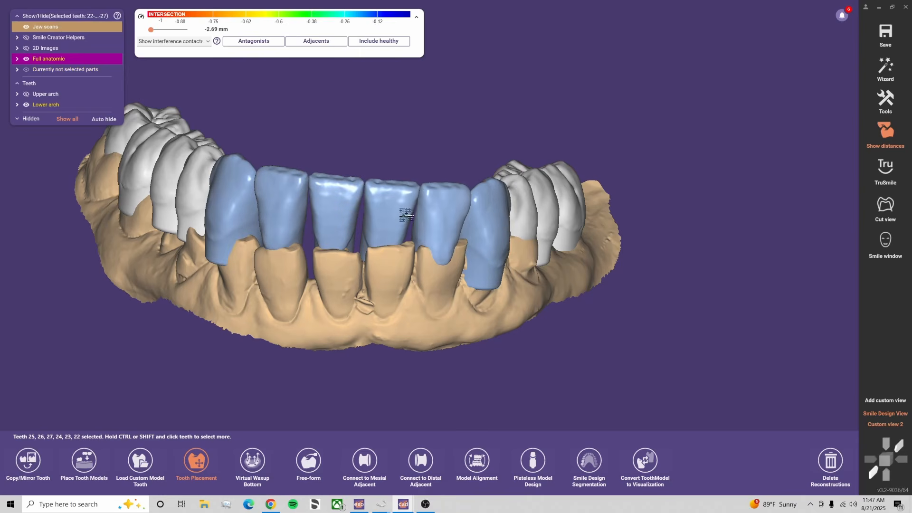
{"action": "left_click", "coordinate": [425, 335]}
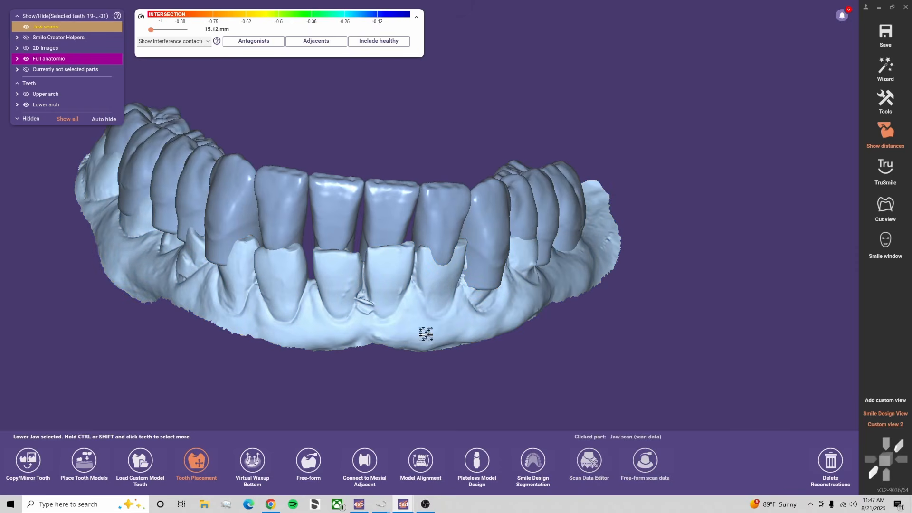
{"action": "left_click", "coordinate": [533, 352]}
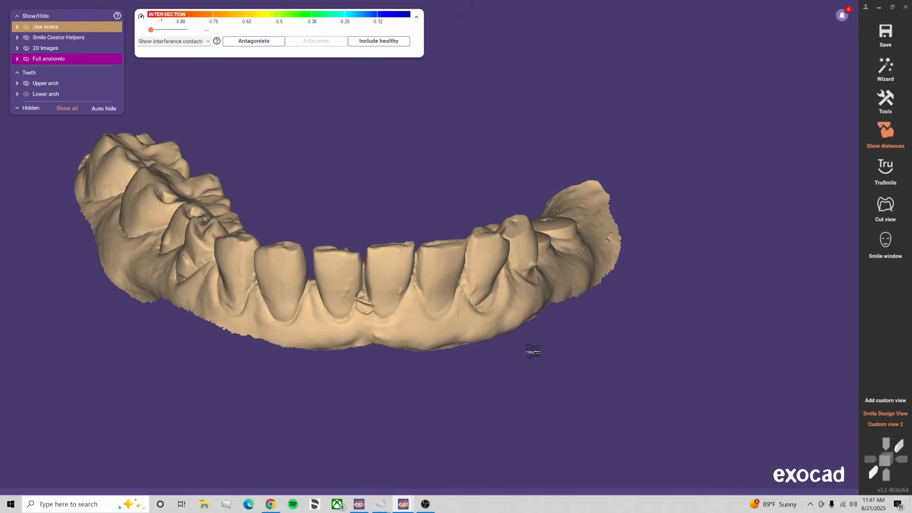
Hide all tooth models and examine the bare upper and lower jaw scans from both sides and the front
{"action": "key", "text": "ctrl+f"}
{"action": "key", "text": "ctrl+f"}
{"action": "key", "text": "ctrl+l"}
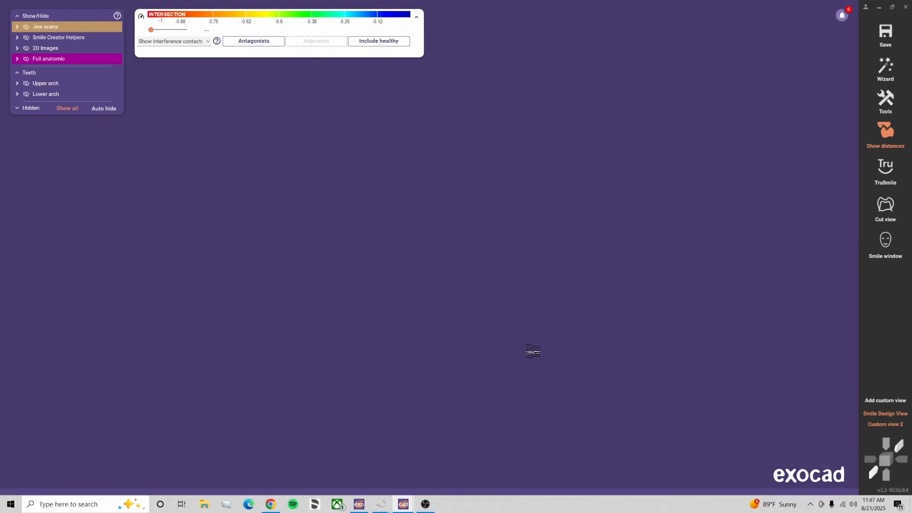
{"action": "key", "text": "ctrl+l"}
{"action": "key", "text": "ctrl+f"}
{"action": "key", "text": "ctrl+u"}
{"action": "key", "text": "ctrl+f"}
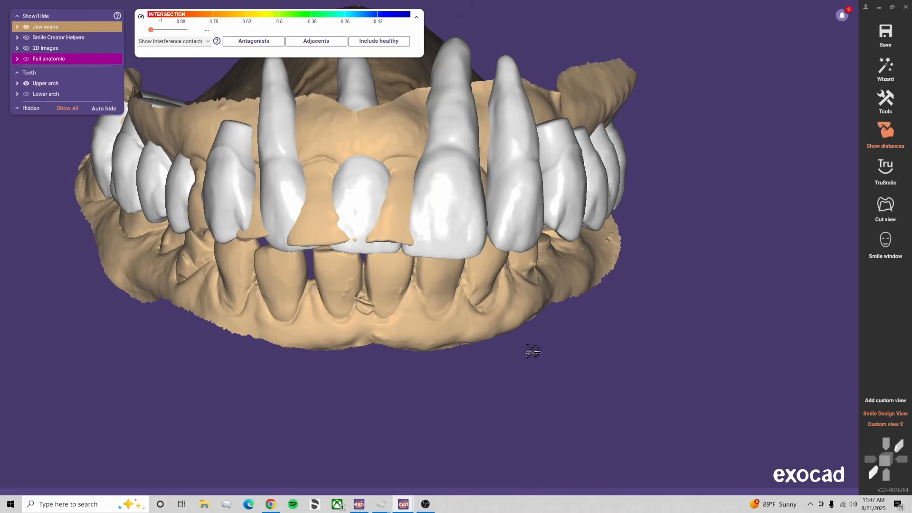
{"action": "key", "text": "ctrl+f"}
{"action": "right_click_drag", "start_coordinate": [533, 352], "coordinate": [527, 351]}
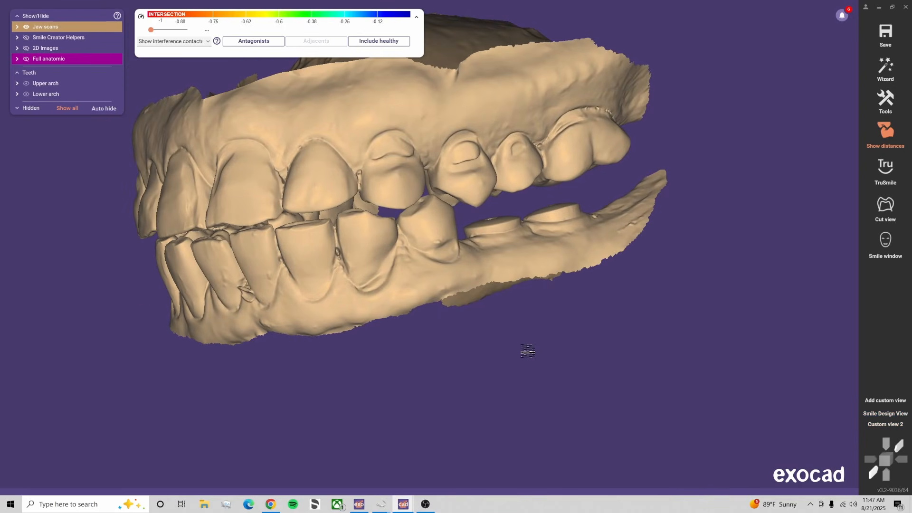
{"action": "right_click_drag", "start_coordinate": [326, 211], "coordinate": [371, 247]}
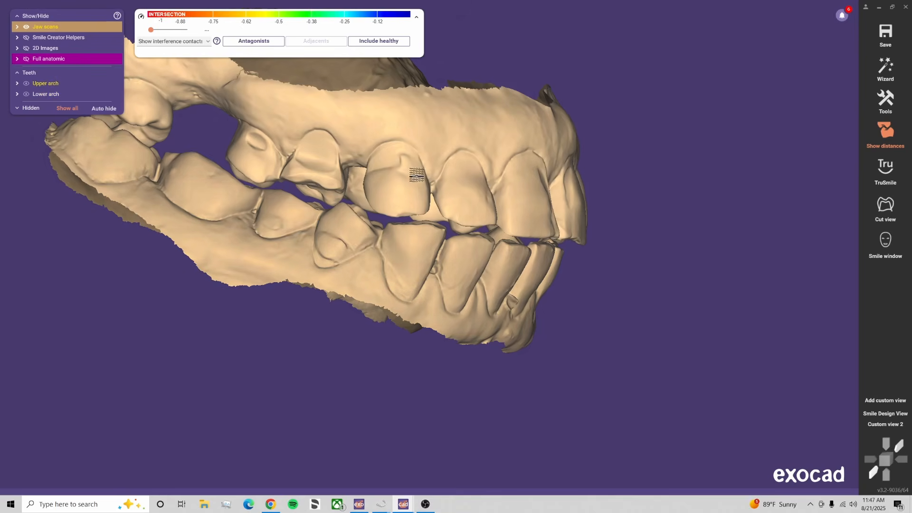
{"action": "right_click_drag", "start_coordinate": [410, 216], "coordinate": [440, 209]}
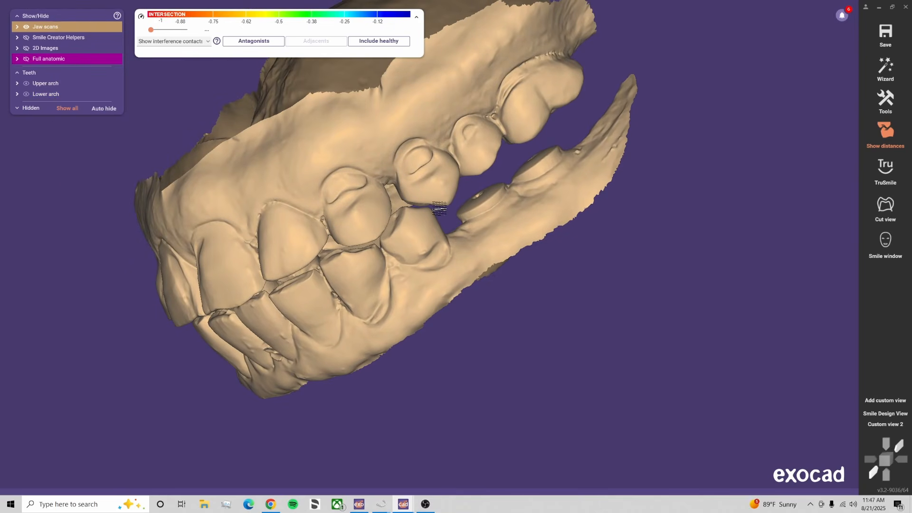
{"action": "left_click", "coordinate": [898, 426]}
{"action": "scroll", "coordinate": [414, 348], "scroll_direction": "down", "scroll_amount": 3}
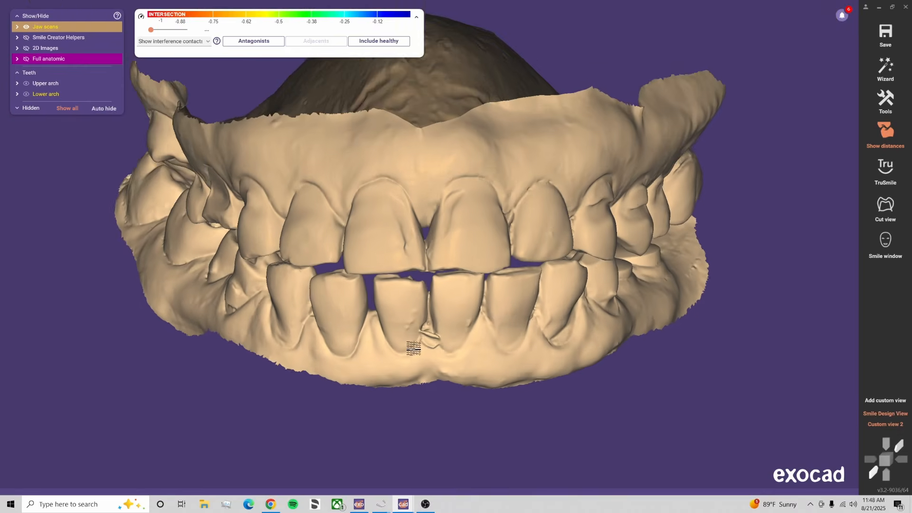
{"action": "scroll", "coordinate": [414, 348], "scroll_direction": "down", "scroll_amount": 2}
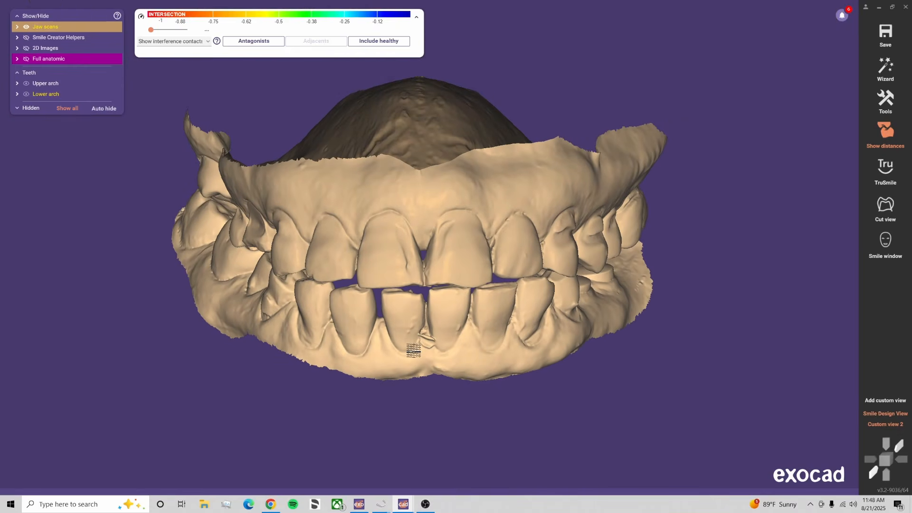
Show only the lower scan with its tooth models and open Load Custom Model Tooth for teeth 23-26
{"action": "key", "text": "f"}
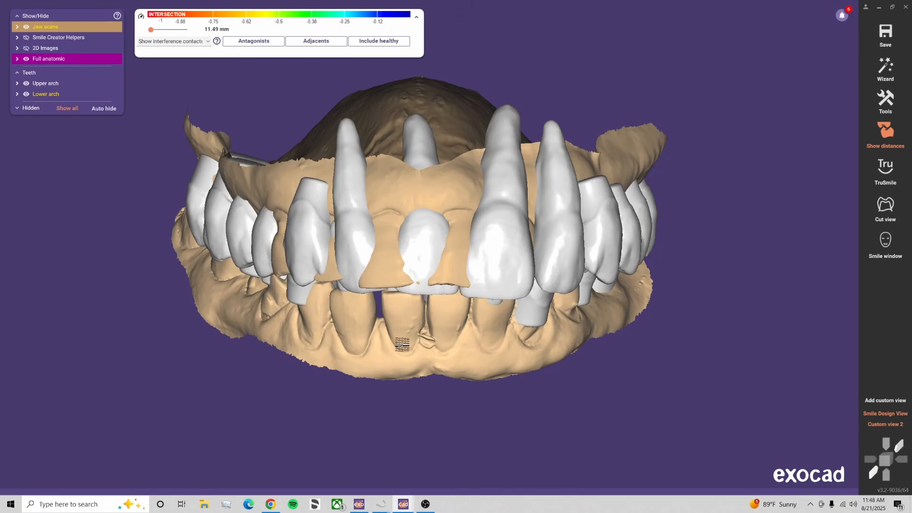
{"action": "key", "text": "u"}
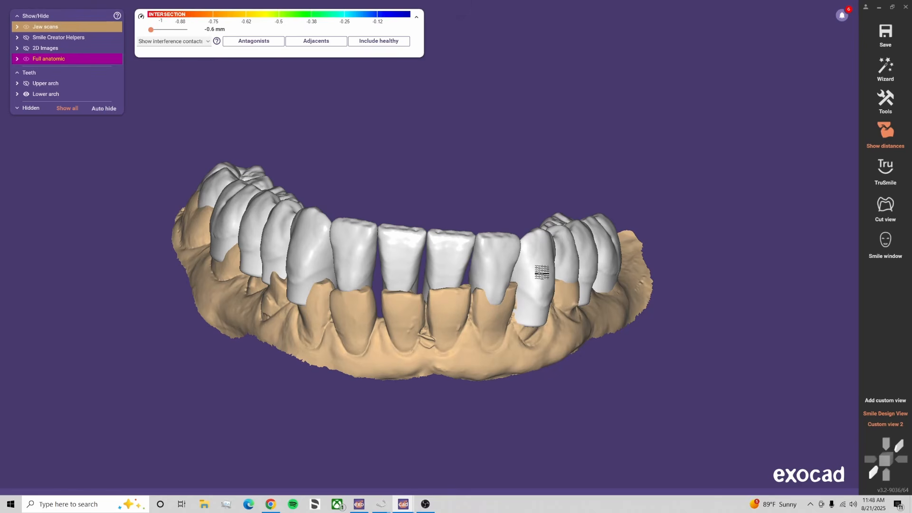
{"action": "left_click", "coordinate": [490, 264]}
{"action": "left_click", "coordinate": [351, 257], "text": "shift"}
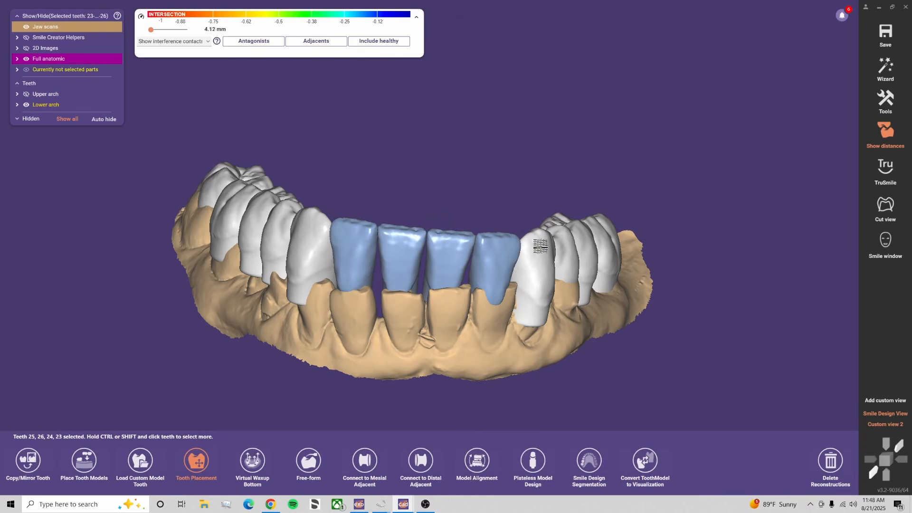
{"action": "left_click", "coordinate": [131, 463]}
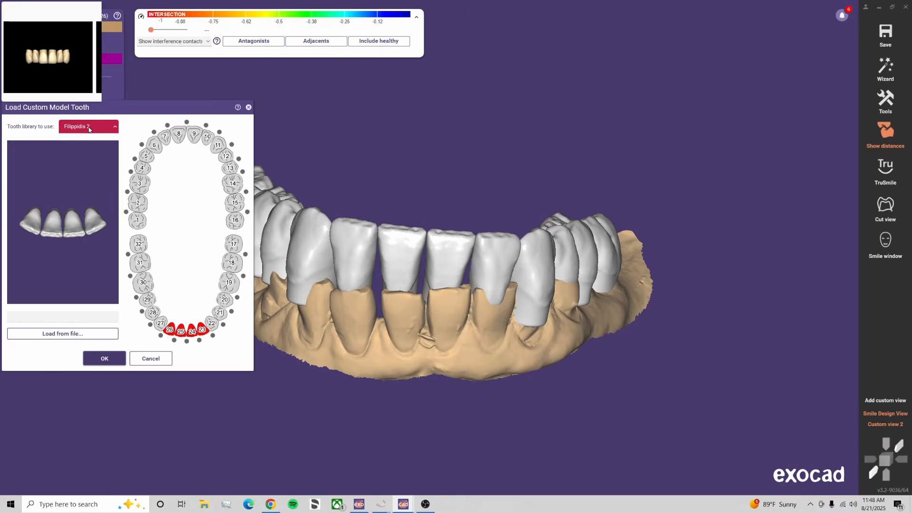
Load the Filippidis 1 library teeth for 23-26 after inspecting their preview, discarding the previous designs
{"action": "left_click", "coordinate": [89, 128]}
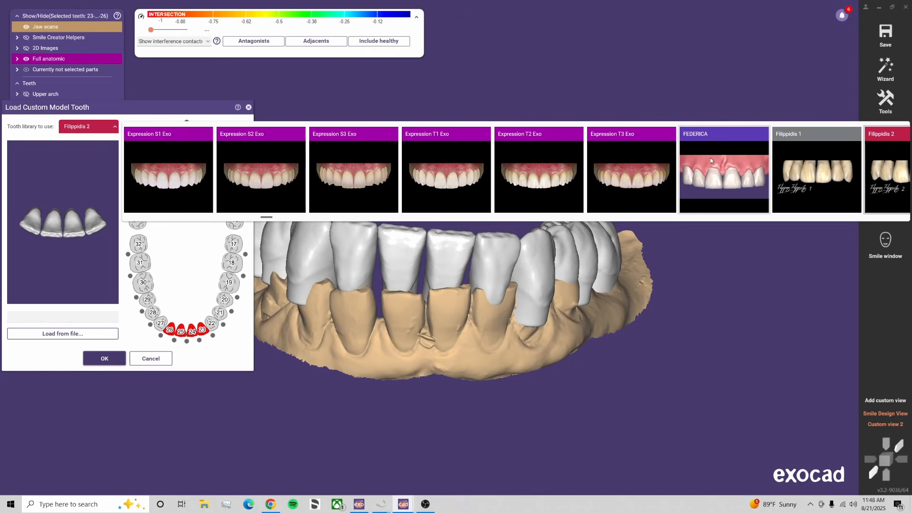
{"action": "left_click", "coordinate": [826, 164]}
{"action": "right_click_drag", "start_coordinate": [72, 228], "coordinate": [72, 226]}
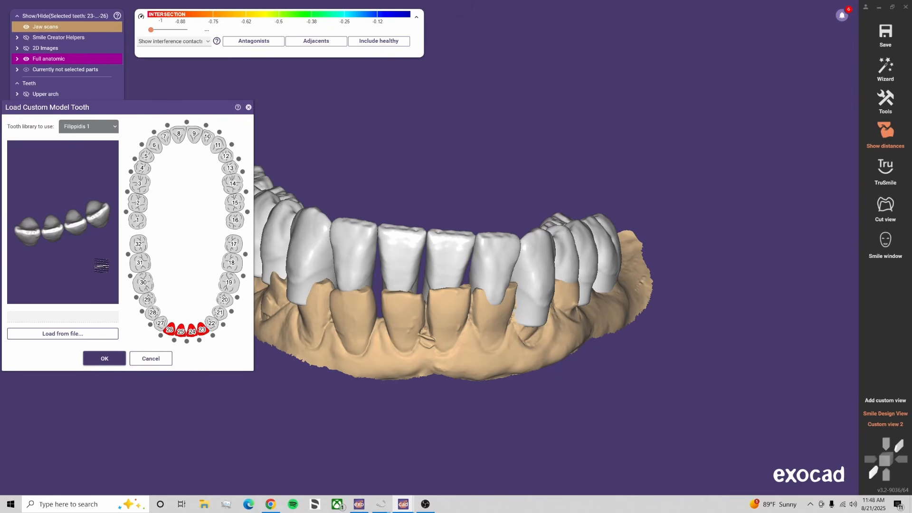
{"action": "right_click_drag", "start_coordinate": [101, 266], "coordinate": [62, 228]}
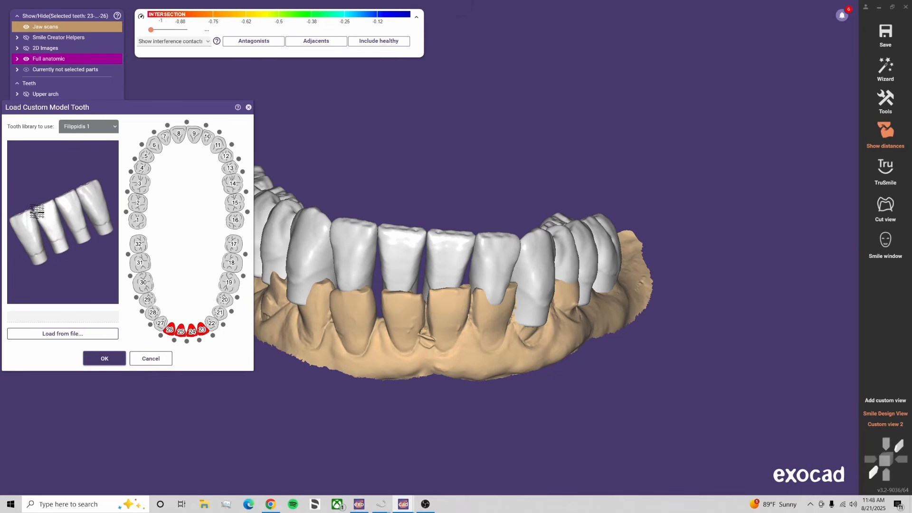
{"action": "left_click", "coordinate": [90, 359]}
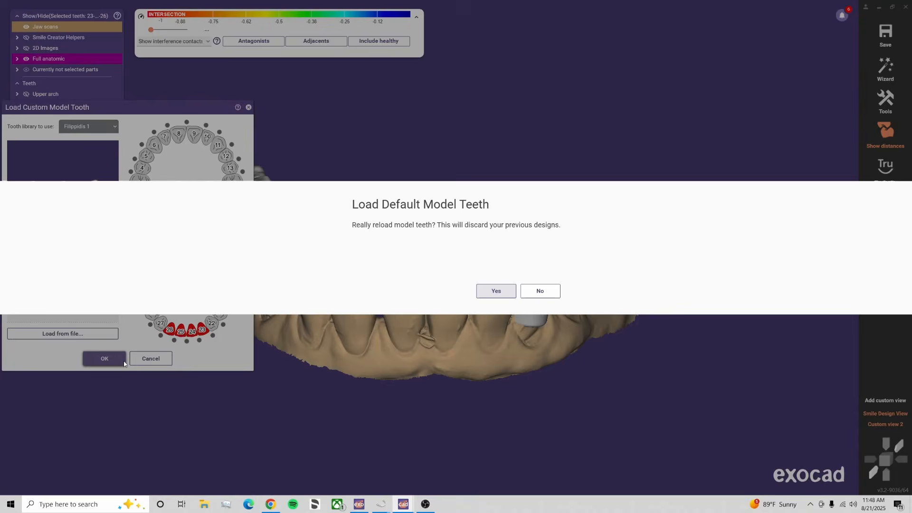
{"action": "left_click", "coordinate": [494, 291]}
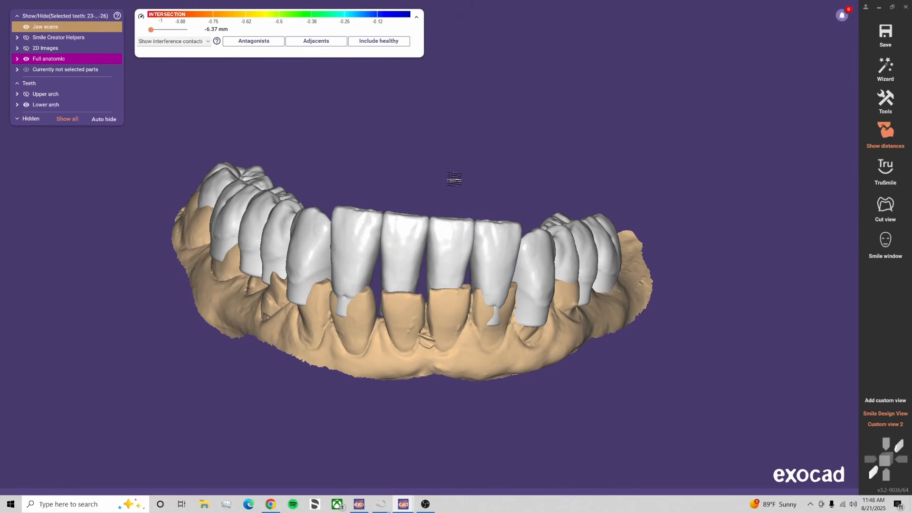
Examine the new lower incisors from the occlusal side with the upper tooth models shown and hidden, and return to the front view
{"action": "right_click_drag", "start_coordinate": [414, 189], "coordinate": [425, 393]}
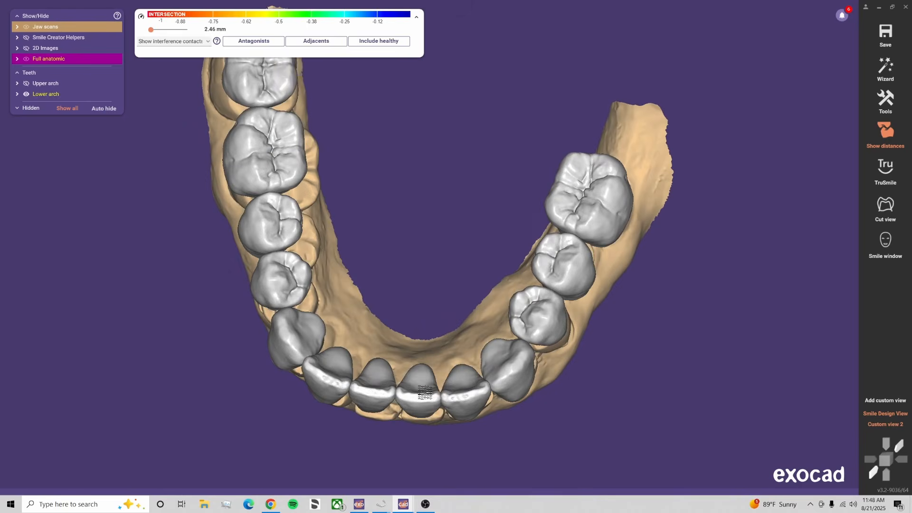
{"action": "scroll", "coordinate": [426, 393], "scroll_direction": "down", "scroll_amount": 1, "text": "ctrl"}
{"action": "scroll", "coordinate": [448, 397], "scroll_direction": "up", "scroll_amount": 2, "text": "ctrl"}
{"action": "scroll", "coordinate": [448, 397], "scroll_direction": "down", "scroll_amount": 2, "text": "ctrl"}
{"action": "scroll", "coordinate": [449, 397], "scroll_direction": "up", "scroll_amount": 2, "text": "ctrl"}
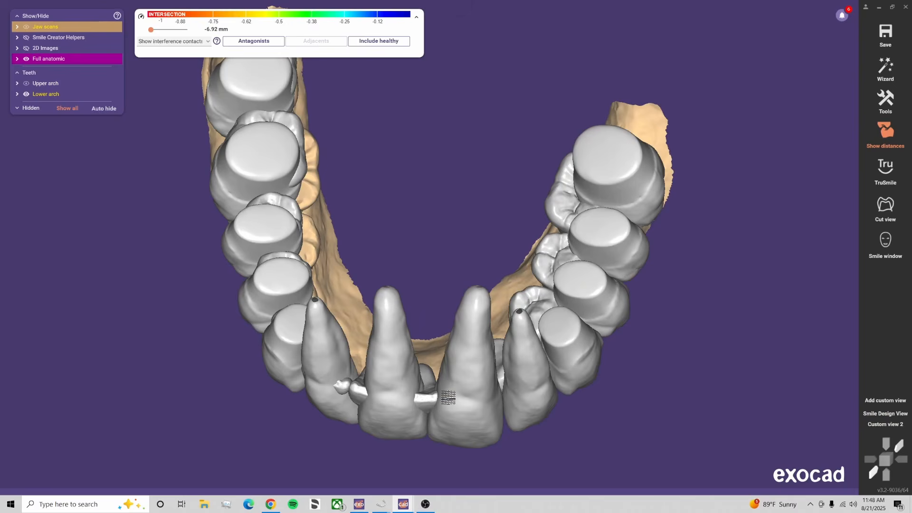
{"action": "scroll", "coordinate": [449, 397], "scroll_direction": "down", "scroll_amount": 2, "text": "ctrl"}
{"action": "left_click", "coordinate": [902, 425]}
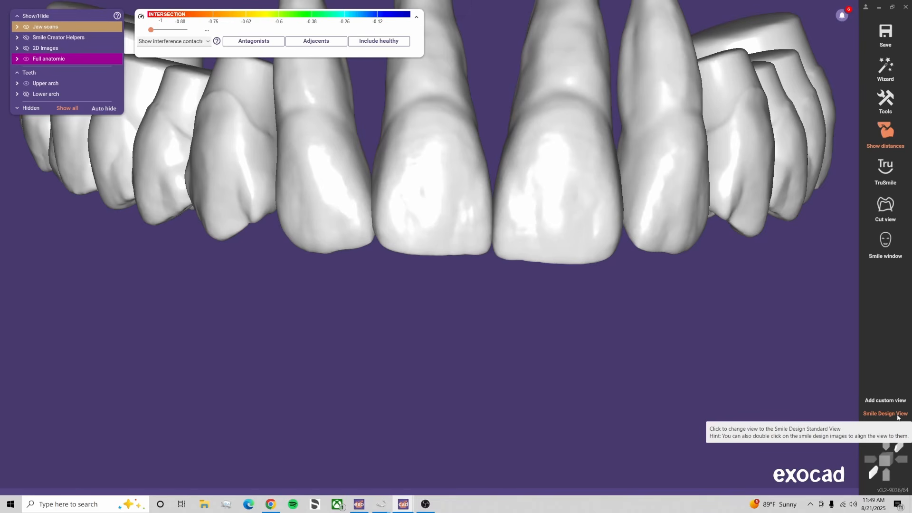
Hide the tooth models and examine the bare upper jaw scan from the front and the occlusal side
{"action": "left_click", "coordinate": [898, 414]}
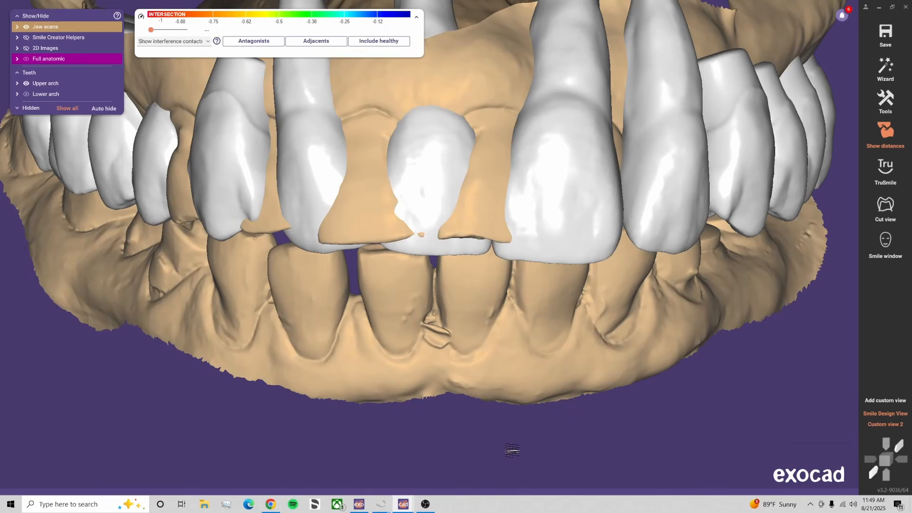
{"action": "left_click", "coordinate": [481, 86]}
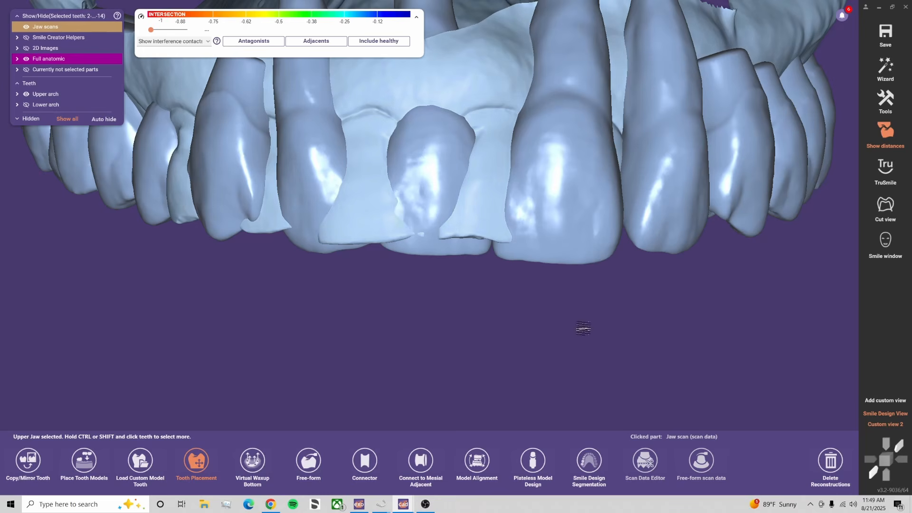
{"action": "left_click", "coordinate": [583, 328]}
{"action": "key", "text": "f"}
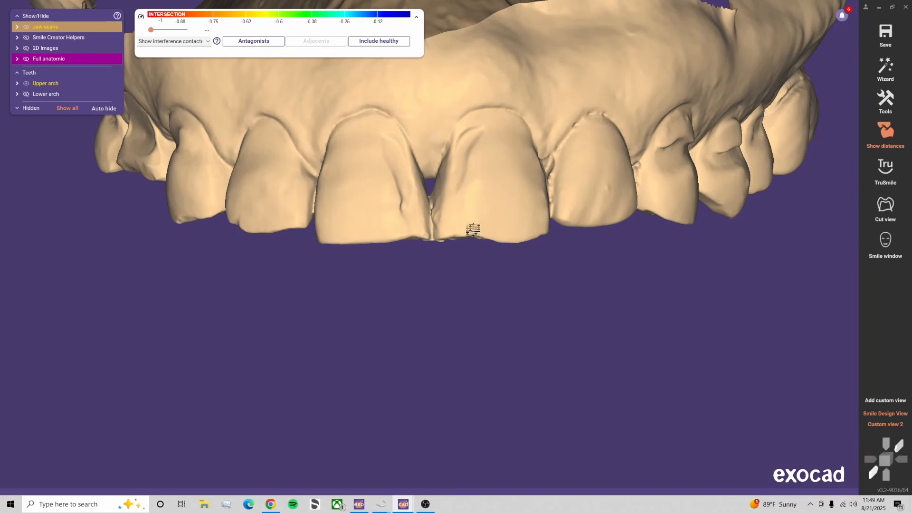
{"action": "right_click_drag", "start_coordinate": [472, 228], "coordinate": [506, 312]}
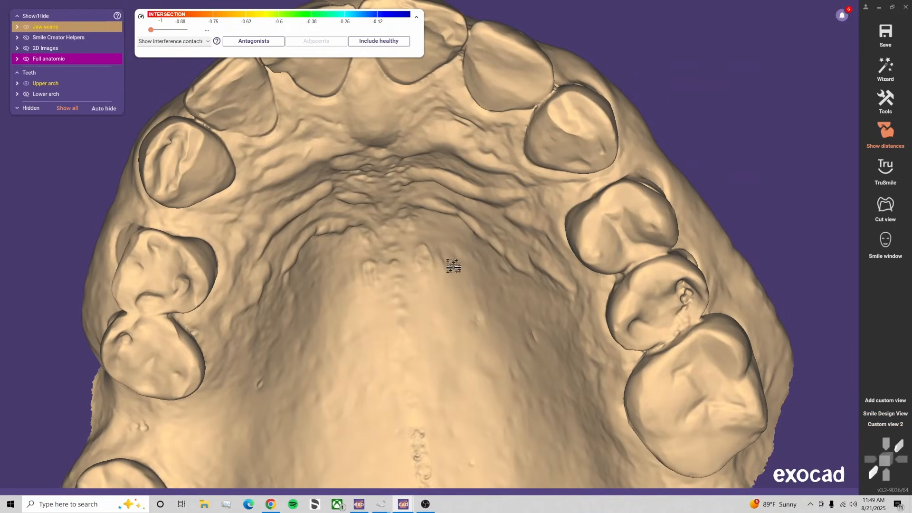
{"action": "right_click_drag", "start_coordinate": [457, 266], "coordinate": [459, 271]}
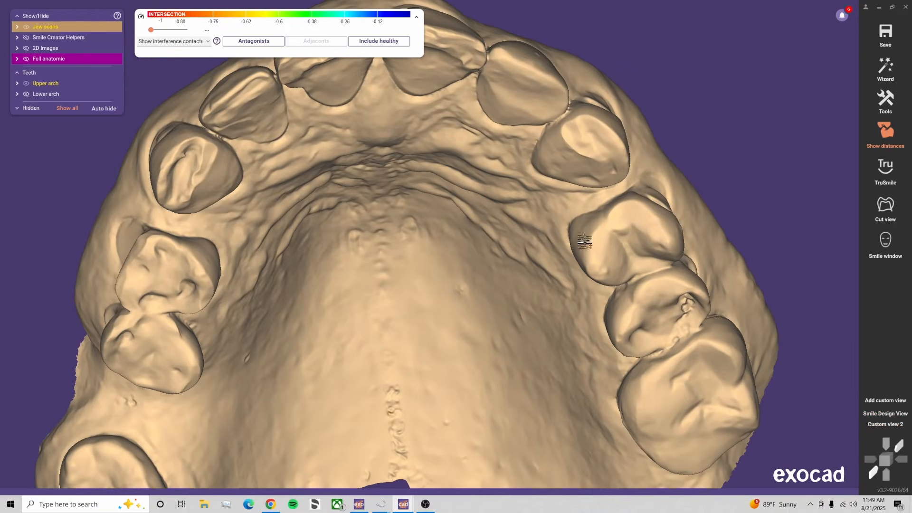
{"action": "right_click_drag", "start_coordinate": [643, 415], "coordinate": [708, 310]}
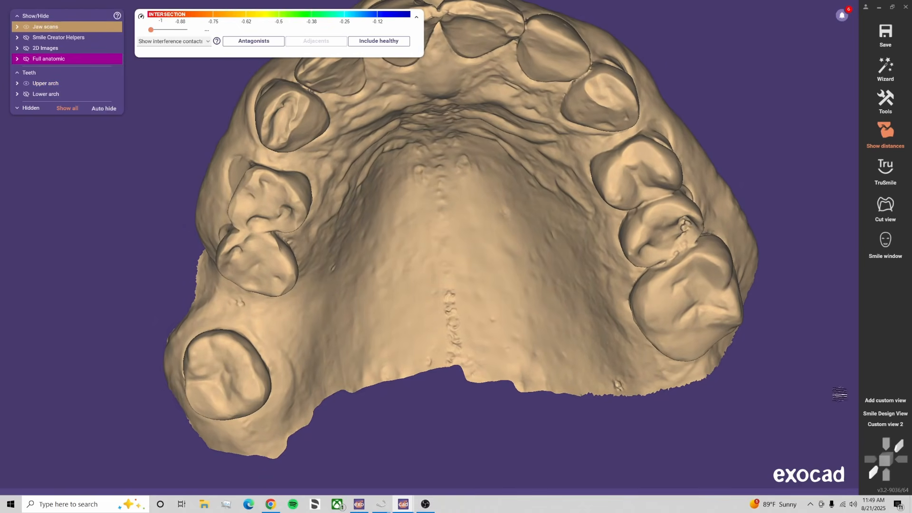
{"action": "left_click", "coordinate": [886, 424]}
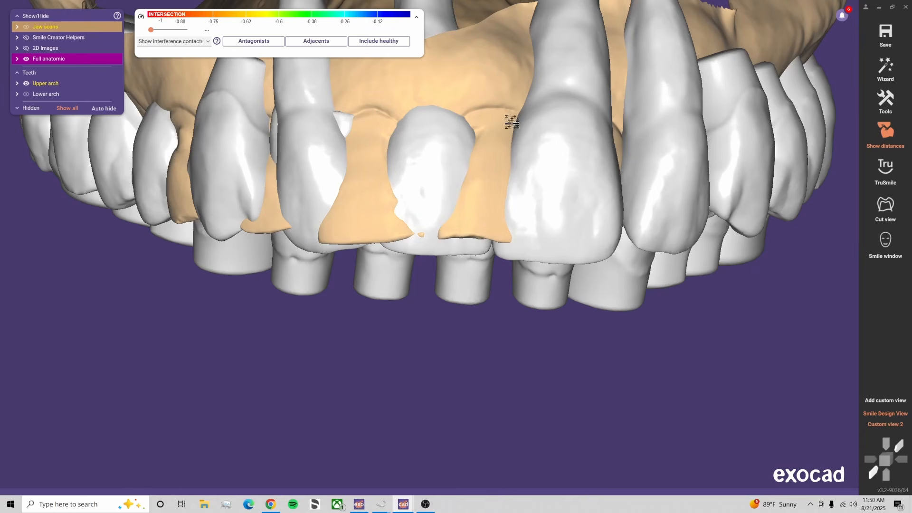
Open Tooth Placement for the whole upper arch and shift the tooth chain sideways to line up the central incisors with the scan's midline
{"action": "key", "text": "l"}
{"action": "left_click", "coordinate": [494, 91]}
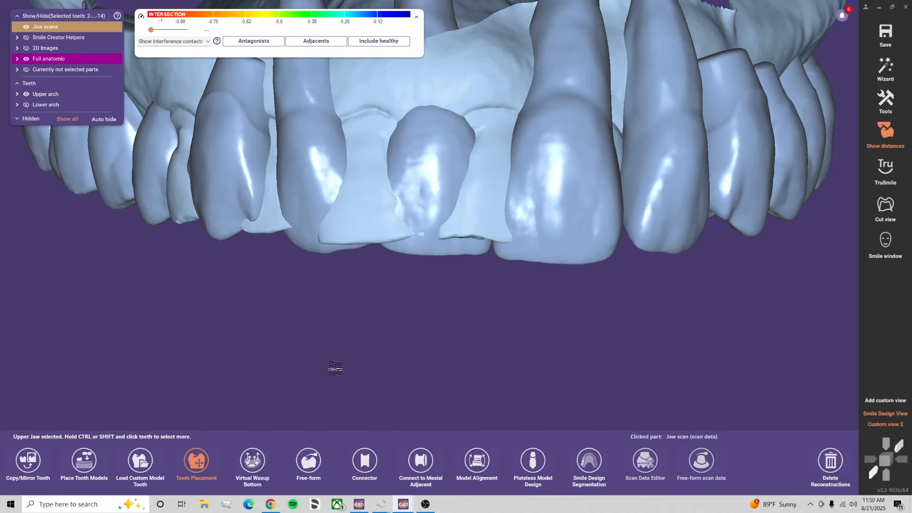
{"action": "left_click", "coordinate": [423, 222]}
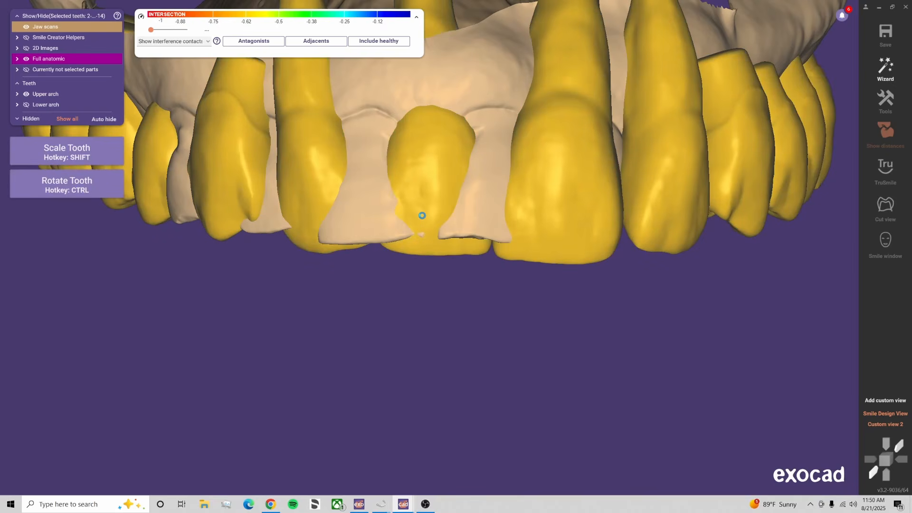
{"action": "left_click", "coordinate": [422, 215]}
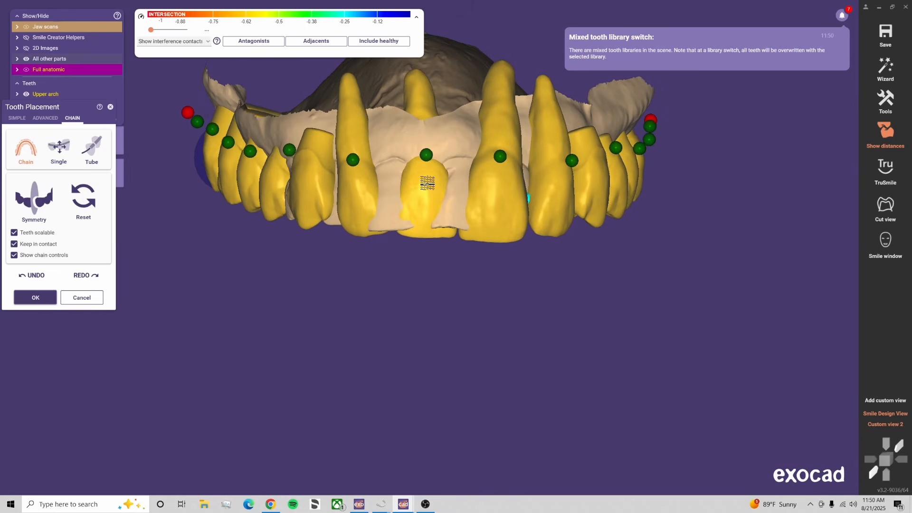
{"action": "left_click_drag", "start_coordinate": [395, 180], "coordinate": [383, 179]}
{"action": "scroll", "coordinate": [471, 298], "scroll_direction": "down", "scroll_amount": 3}
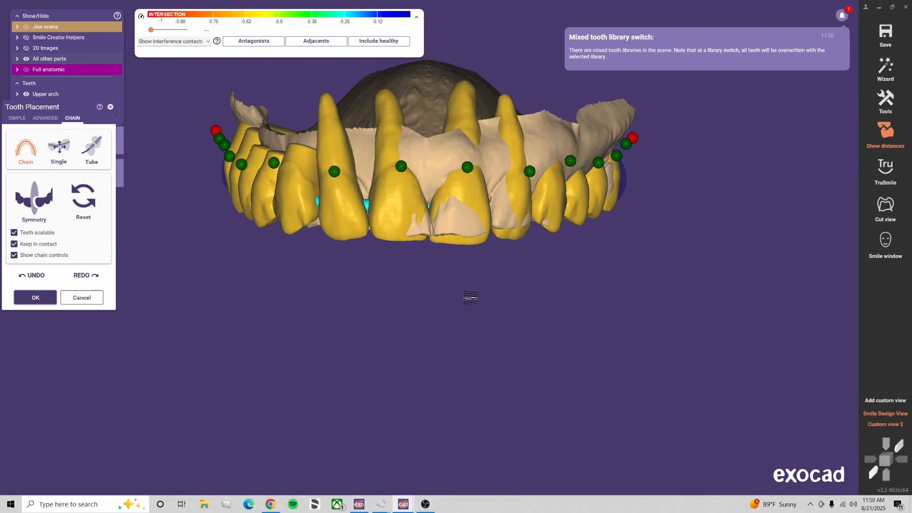
Use the advanced placement mode to move tooth 9 labially over the scanned incisor, checking it from the occlusal side
{"action": "right_click_drag", "start_coordinate": [471, 298], "coordinate": [473, 302]}
{"action": "middle_click_drag", "start_coordinate": [452, 201], "coordinate": [440, 328]}
{"action": "right_click_drag", "start_coordinate": [440, 328], "coordinate": [441, 324]}
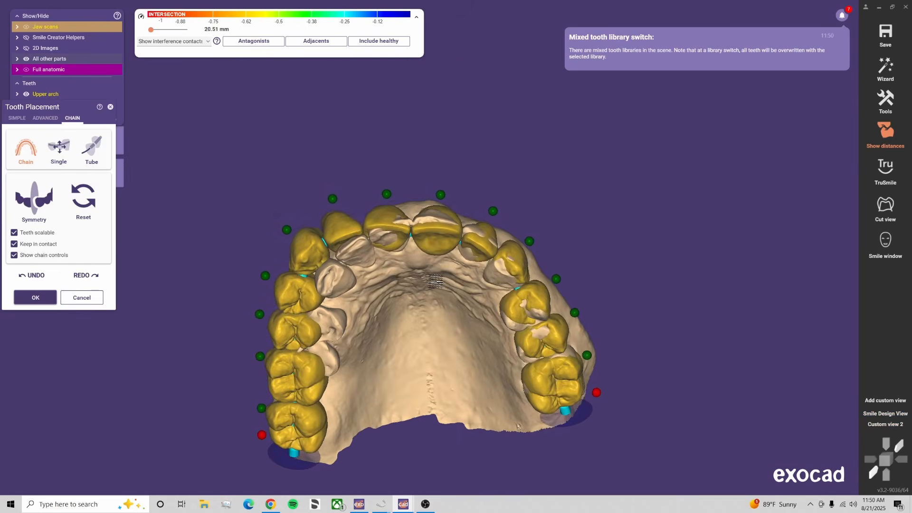
{"action": "right_click_drag", "start_coordinate": [442, 265], "coordinate": [442, 262]}
{"action": "scroll", "coordinate": [443, 262], "scroll_direction": "up", "scroll_amount": 3}
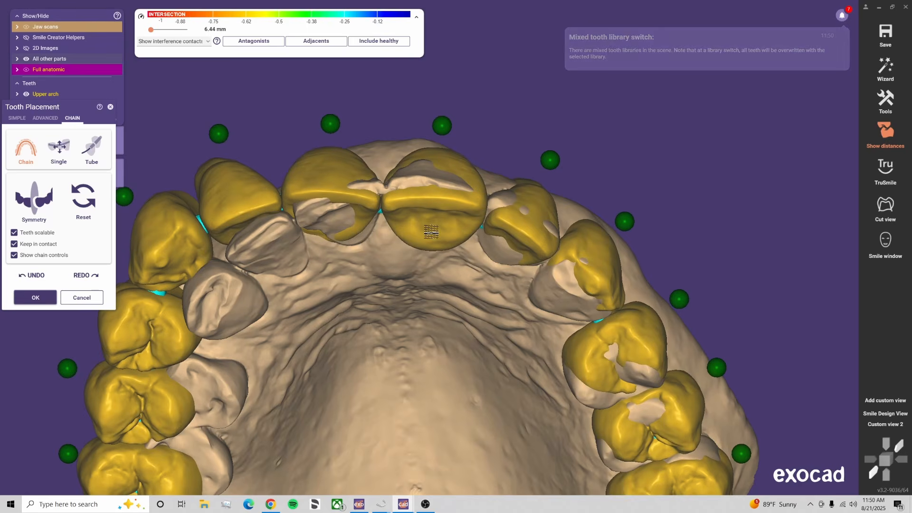
{"action": "left_click", "coordinate": [45, 117]}
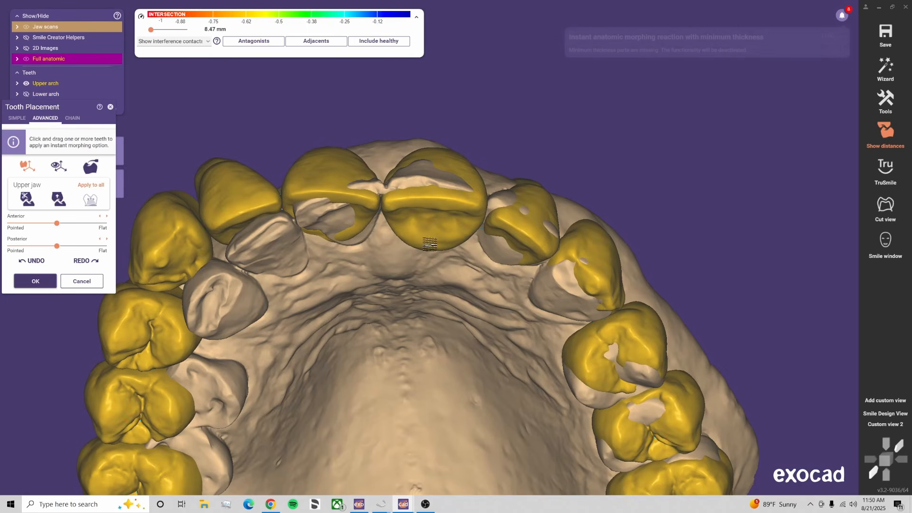
{"action": "left_click_drag", "start_coordinate": [430, 248], "coordinate": [431, 213]}
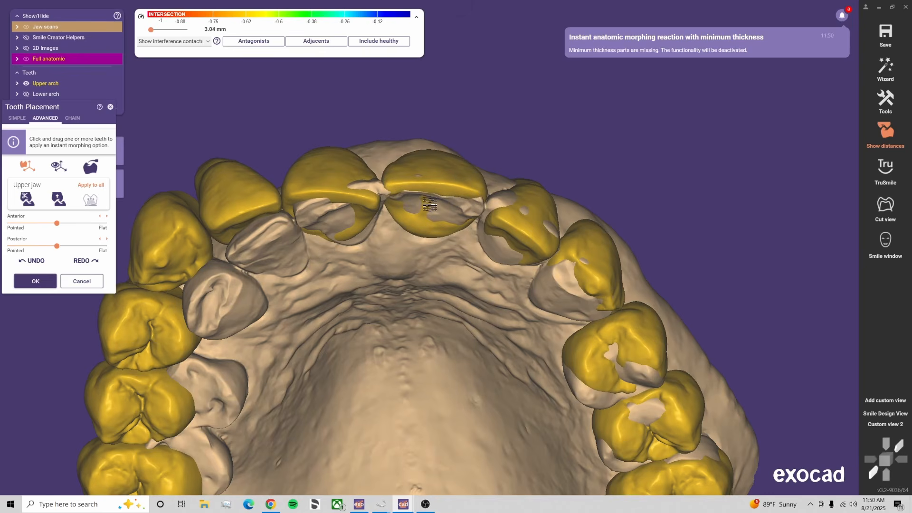
{"action": "left_click_drag", "start_coordinate": [95, 59], "coordinate": [125, 64]}
{"action": "right_click_drag", "start_coordinate": [385, 209], "coordinate": [422, 252]}
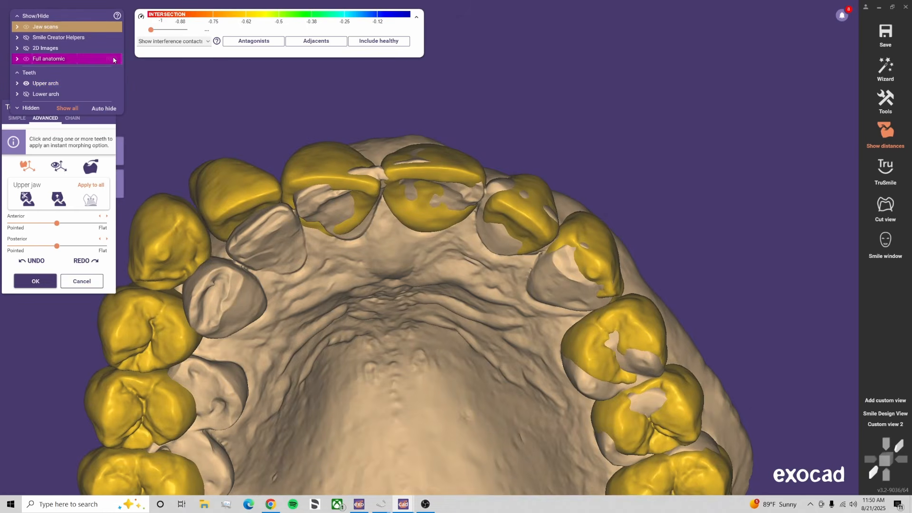
{"action": "mouse_move", "coordinate": [113, 59]}
{"action": "left_mouse_down"}
{"action": "mouse_move", "coordinate": [100, 60]}
{"action": "mouse_move", "coordinate": [124, 62]}
{"action": "left_mouse_up"}
Move tooth 9 slightly down incisally and narrow it to fit the scanned incisor, with the tooth models made translucent
{"action": "left_click", "coordinate": [886, 418]}
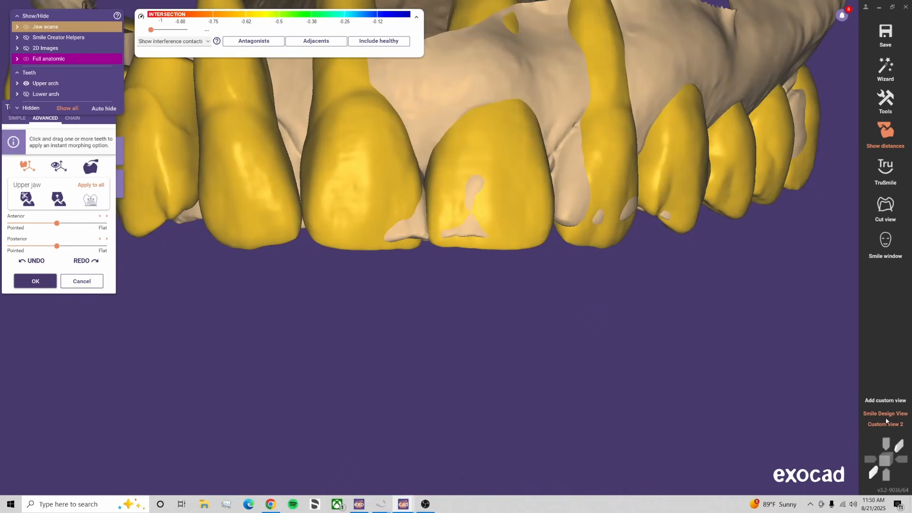
{"action": "left_click_drag", "start_coordinate": [518, 233], "coordinate": [519, 249]}
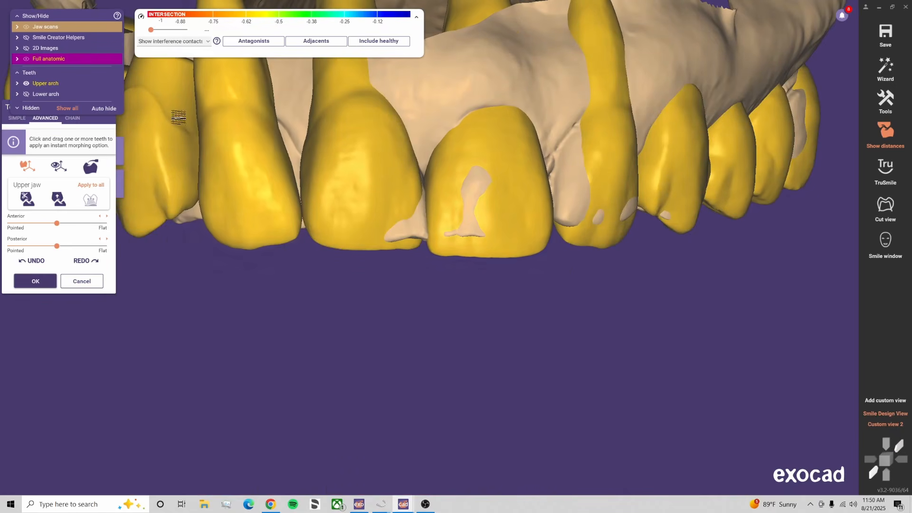
{"action": "left_click_drag", "start_coordinate": [113, 58], "coordinate": [91, 59]}
{"action": "scroll", "coordinate": [542, 182], "scroll_direction": "up", "scroll_amount": 2}
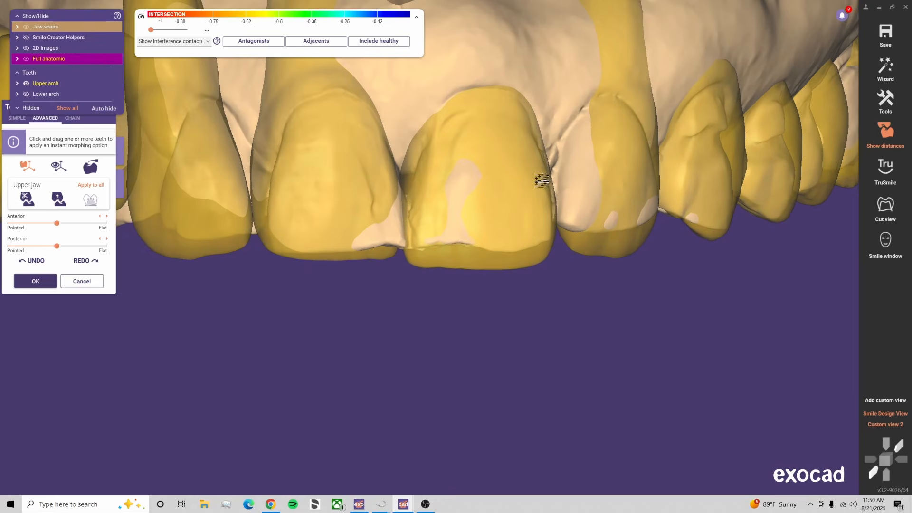
{"action": "left_click_drag", "start_coordinate": [542, 181], "coordinate": [494, 112]}
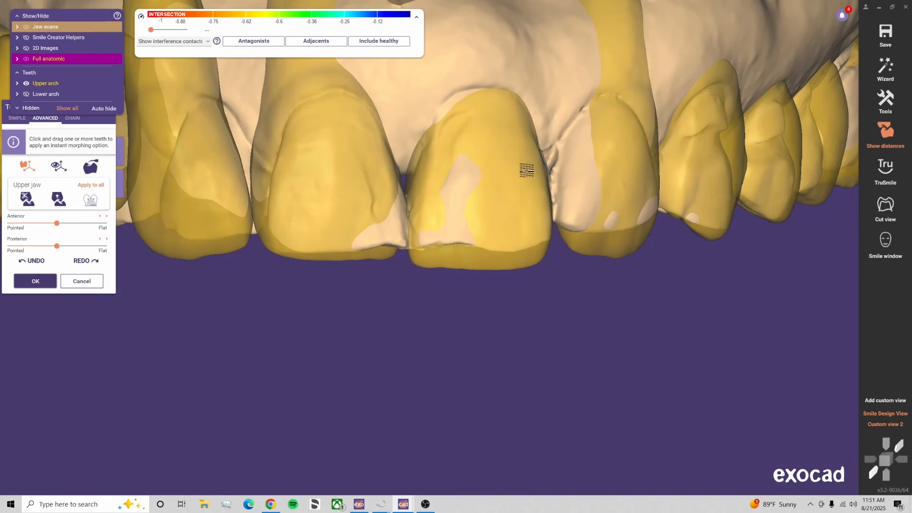
{"action": "right_click_drag", "start_coordinate": [534, 177], "coordinate": [458, 227]}
{"action": "left_click_drag", "start_coordinate": [459, 226], "coordinate": [464, 220]}
Restore the tooth models to 100% opacity and compare tooth 9 with the lower jaw scan shown and hidden
{"action": "left_click", "coordinate": [893, 425]}
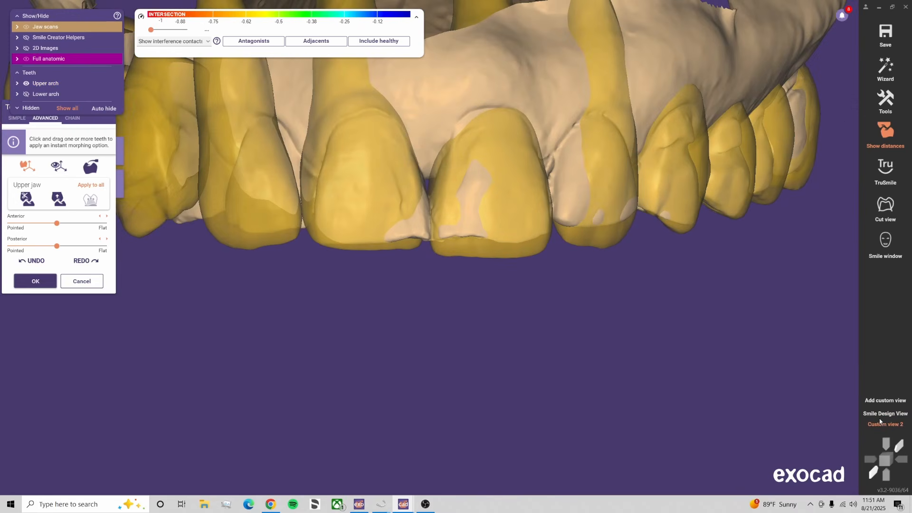
{"action": "left_click_drag", "start_coordinate": [109, 58], "coordinate": [134, 64]}
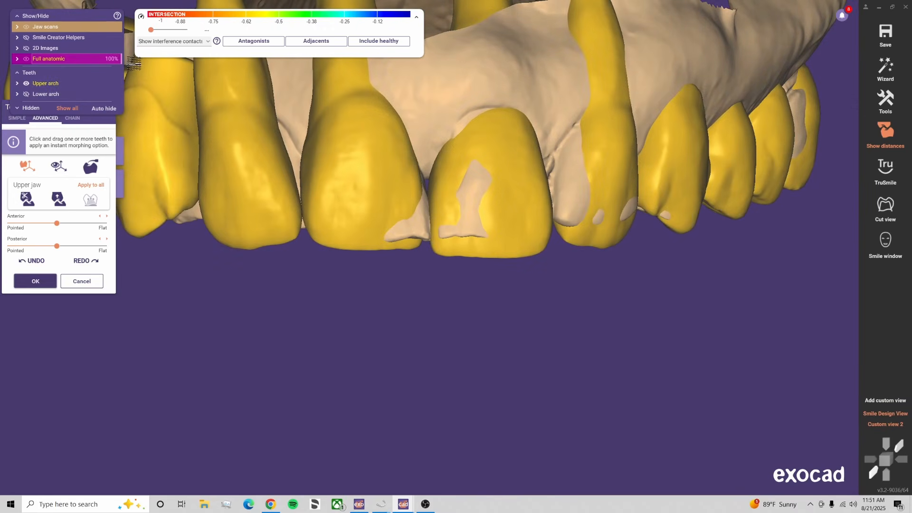
{"action": "key", "text": "ctrl+j"}
{"action": "key", "text": "ctrl+j"}
{"action": "key", "text": "ctrl+j"}
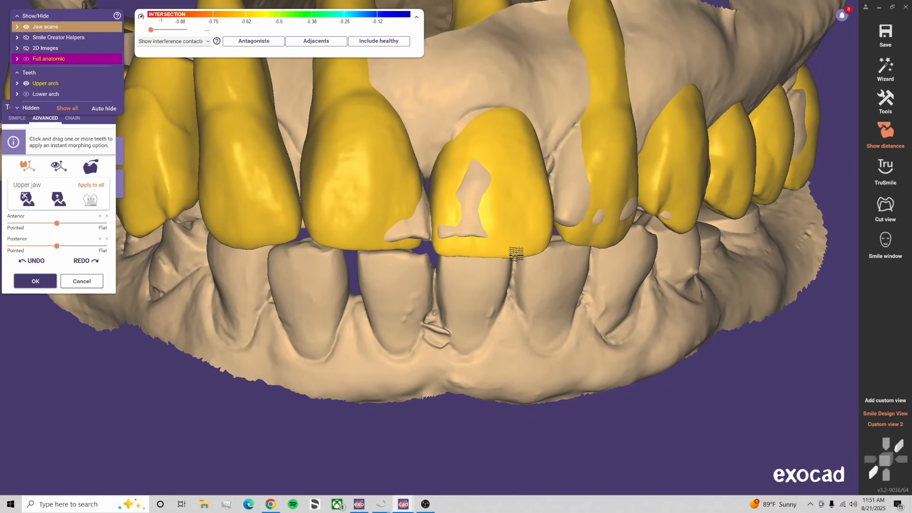
{"action": "key", "text": "ctrl+j"}
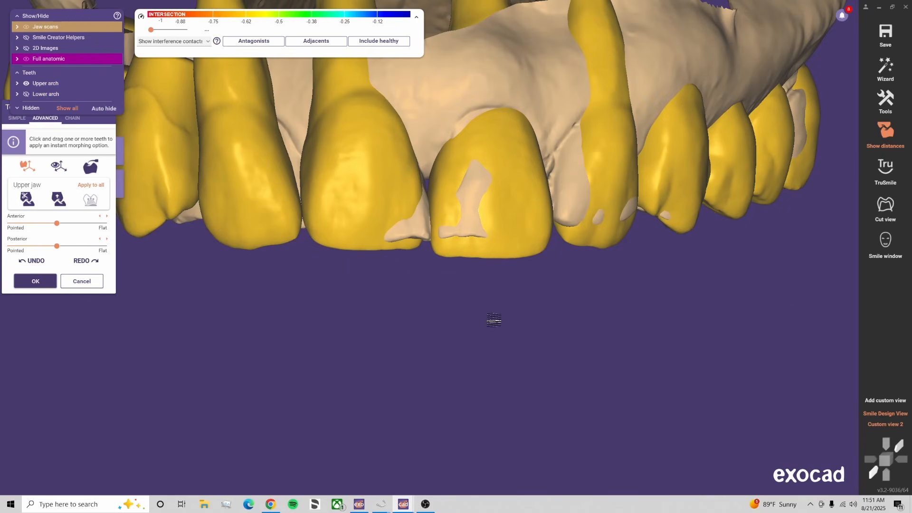
Shift tooth 9 further labially from the occlusal side so that it covers the scanned incisor's front surface
{"action": "scroll", "coordinate": [494, 320], "scroll_direction": "down", "scroll_amount": 4}
{"action": "right_click_drag", "start_coordinate": [481, 316], "coordinate": [452, 112]}
{"action": "middle_click_drag", "start_coordinate": [452, 111], "coordinate": [458, 280]}
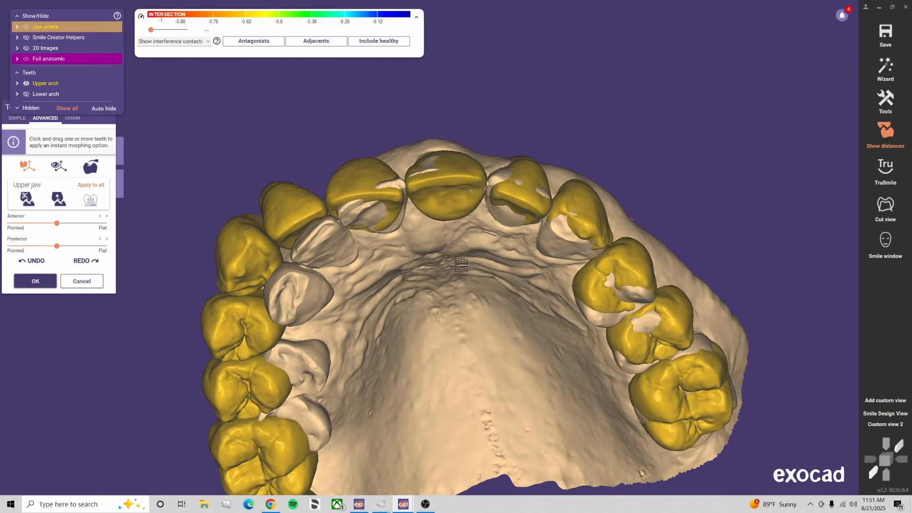
{"action": "scroll", "coordinate": [461, 265], "scroll_direction": "up", "scroll_amount": 5}
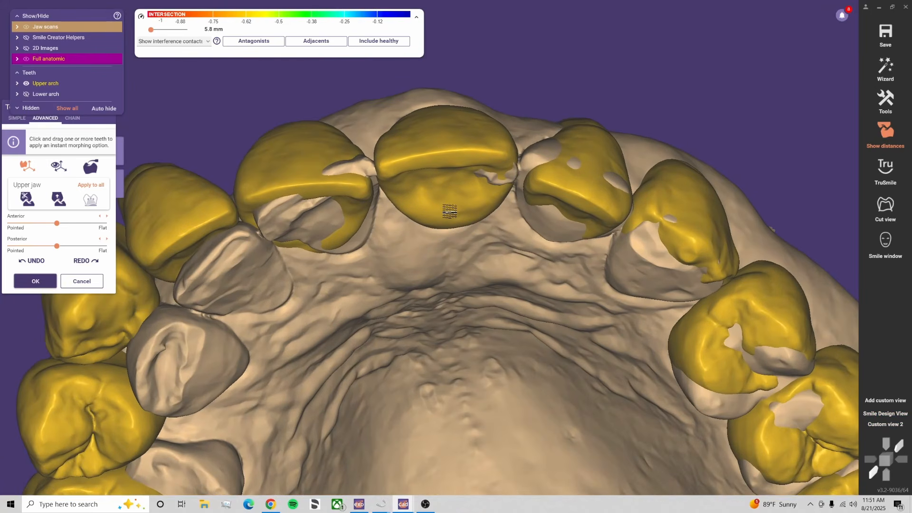
{"action": "left_click", "coordinate": [896, 425]}
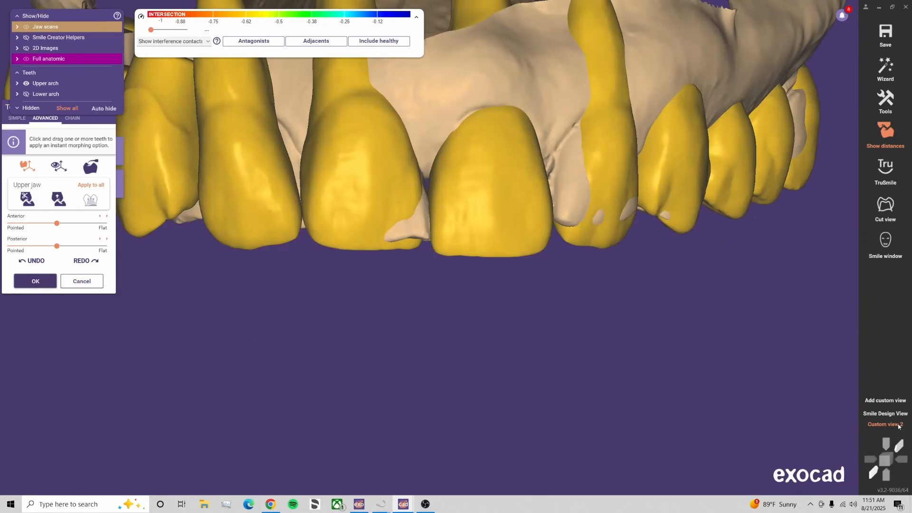
{"action": "mouse_move", "coordinate": [113, 61]}
{"action": "left_mouse_down"}
{"action": "mouse_move", "coordinate": [100, 61]}
{"action": "mouse_move", "coordinate": [120, 59]}
{"action": "left_mouse_up"}
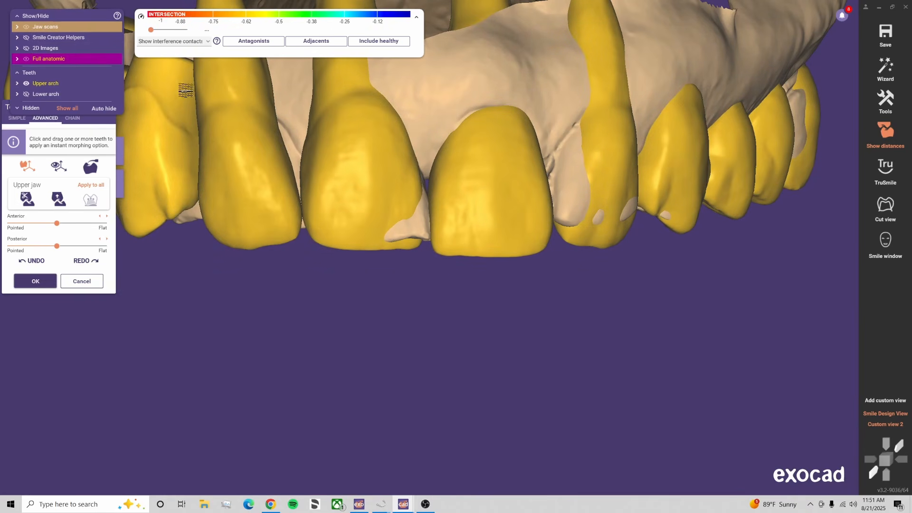
Scale tooth 9 towards the palate to cover the lingual surface of the scanned incisor, and check it from the front
{"action": "right_click_drag", "start_coordinate": [486, 290], "coordinate": [489, 307]}
{"action": "middle_click_drag", "start_coordinate": [489, 308], "coordinate": [418, 347]}
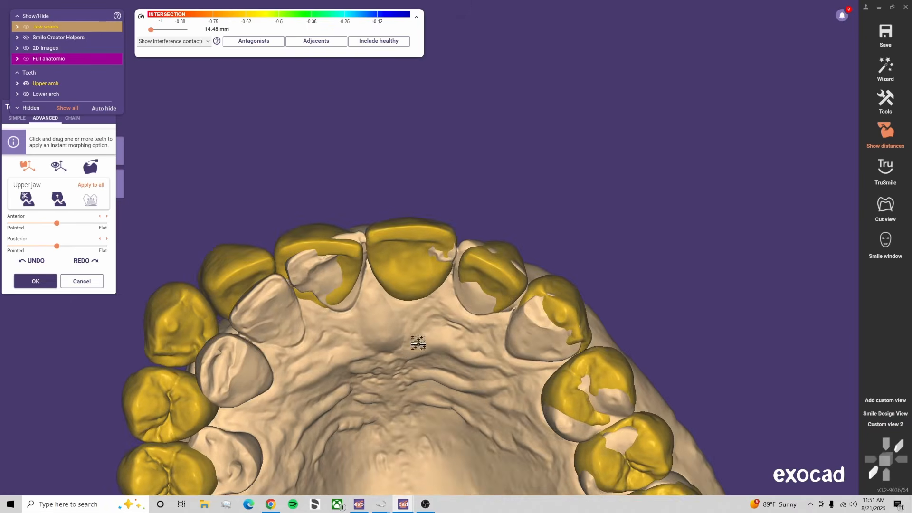
{"action": "right_click_drag", "start_coordinate": [417, 346], "coordinate": [409, 330]}
{"action": "scroll", "coordinate": [408, 330], "scroll_direction": "up", "scroll_amount": 4}
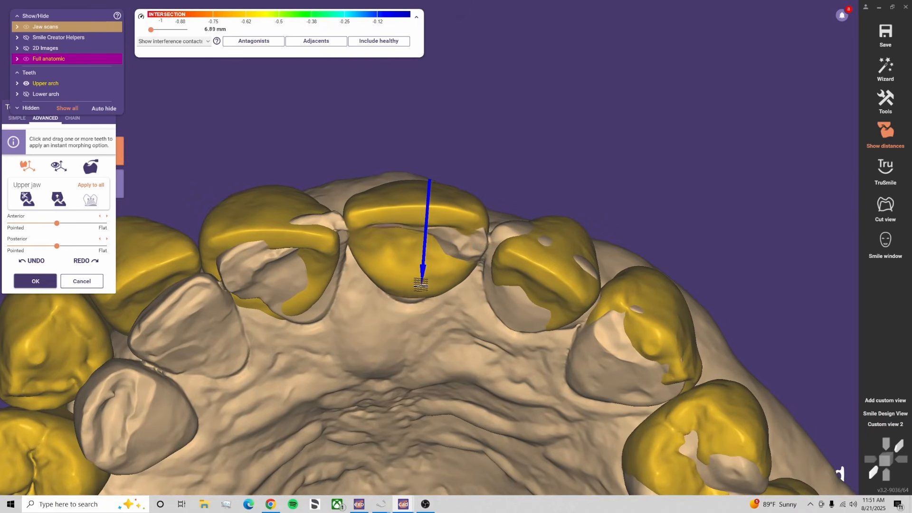
{"action": "left_click_drag", "start_coordinate": [421, 282], "coordinate": [416, 294], "text": "shift"}
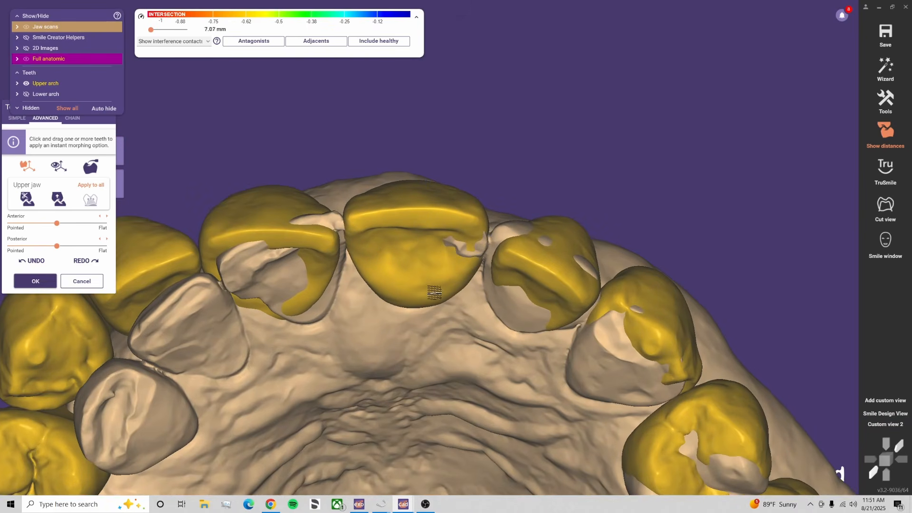
{"action": "left_click", "coordinate": [879, 426]}
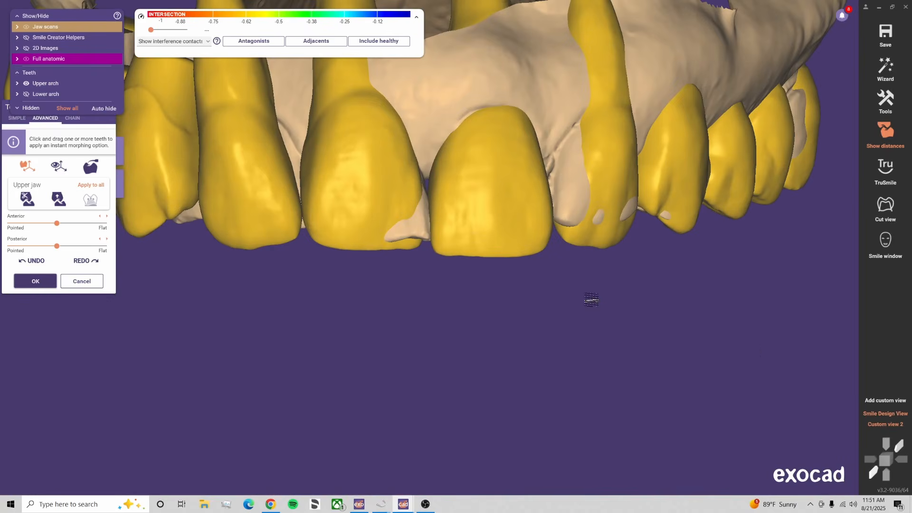
{"action": "scroll", "coordinate": [488, 247], "scroll_direction": "up", "scroll_amount": 1}
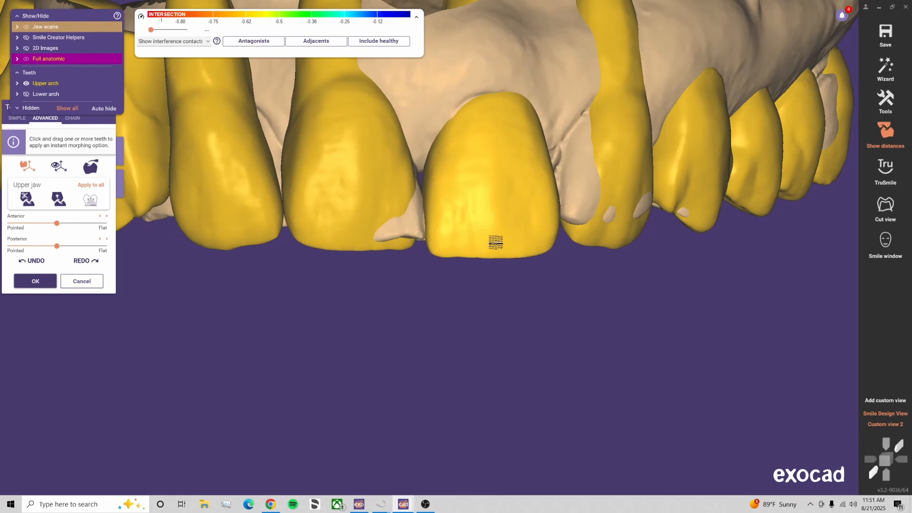
Check tooth 9 from the occlusal side and fine-tune its fit over the scanned incisor in the saved front view
{"action": "right_click_drag", "start_coordinate": [492, 240], "coordinate": [584, 182]}
{"action": "middle_click_drag", "start_coordinate": [584, 181], "coordinate": [549, 346]}
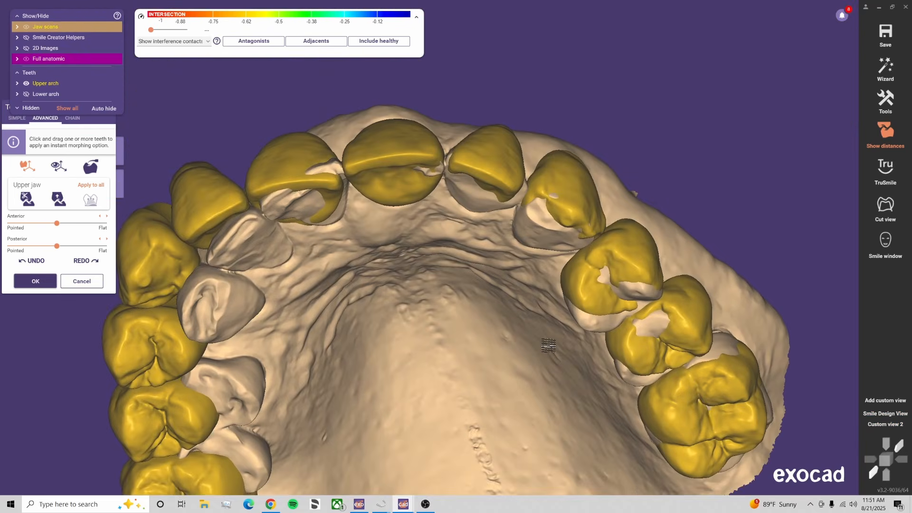
{"action": "scroll", "coordinate": [503, 284], "scroll_direction": "up", "scroll_amount": 3}
{"action": "right_click_drag", "start_coordinate": [502, 269], "coordinate": [463, 204]}
{"action": "middle_click_drag", "start_coordinate": [463, 204], "coordinate": [441, 305]}
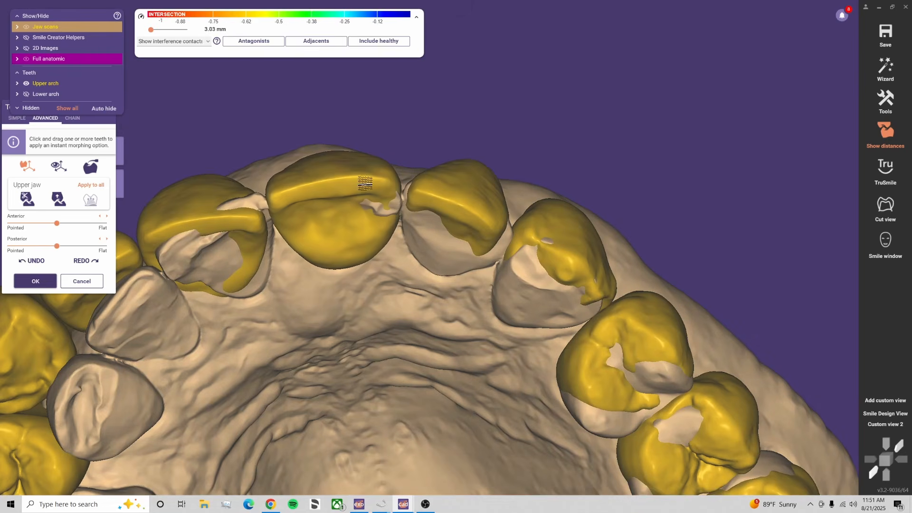
{"action": "left_click", "coordinate": [885, 424]}
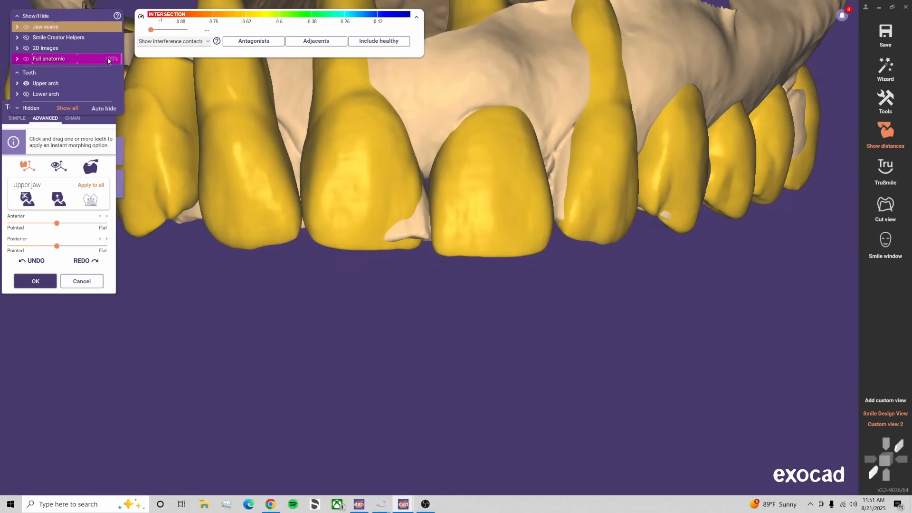
{"action": "left_click_drag", "start_coordinate": [484, 119], "coordinate": [494, 251]}
{"action": "left_click_drag", "start_coordinate": [430, 191], "coordinate": [540, 212]}
Bring back the portrait overlay in the smile design view and nudge tooth 9 slightly towards the midline
{"action": "left_click", "coordinate": [869, 413]}
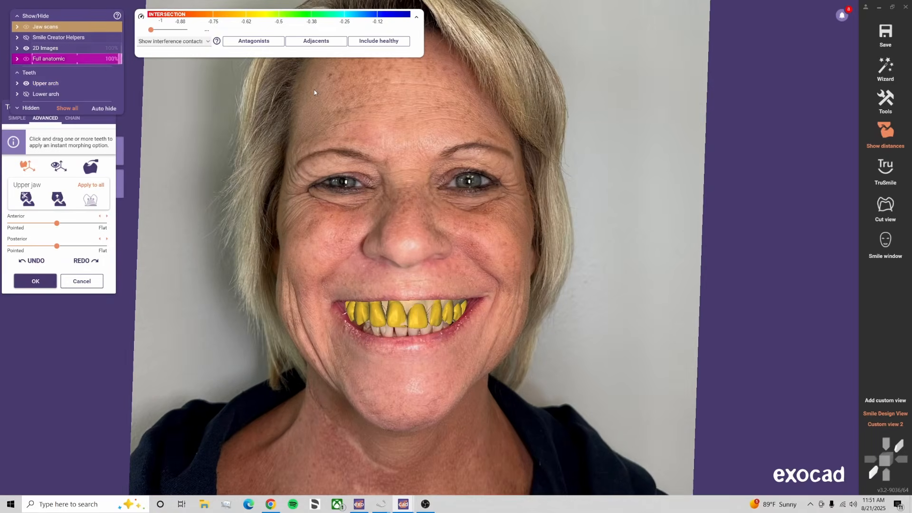
{"action": "scroll", "coordinate": [427, 318], "scroll_direction": "up", "scroll_amount": 10}
{"action": "scroll", "coordinate": [443, 311], "scroll_direction": "up", "scroll_amount": 2}
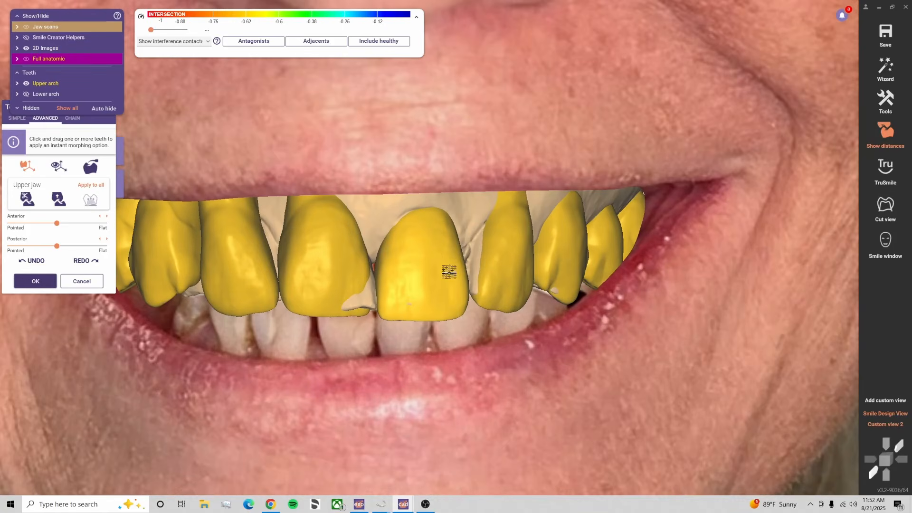
{"action": "left_click_drag", "start_coordinate": [456, 268], "coordinate": [458, 267]}
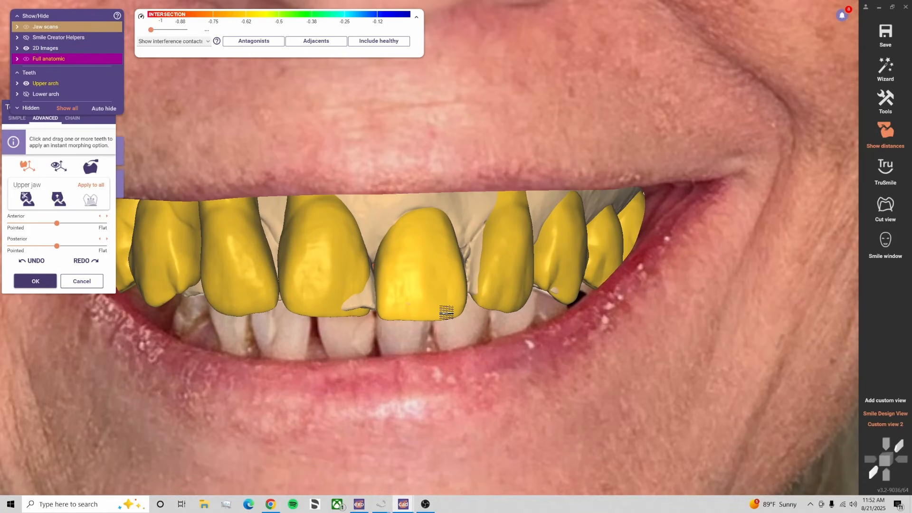
Examine how the upper tooth models sit within the smile on the portrait, from the whole face down to the teeth
{"action": "scroll", "coordinate": [471, 339], "scroll_direction": "down", "scroll_amount": 3}
{"action": "scroll", "coordinate": [471, 339], "scroll_direction": "down", "scroll_amount": 5}
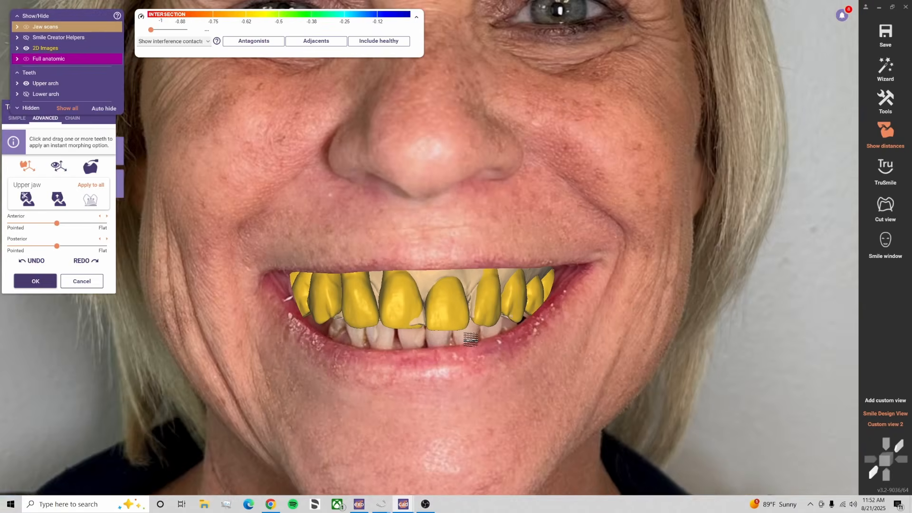
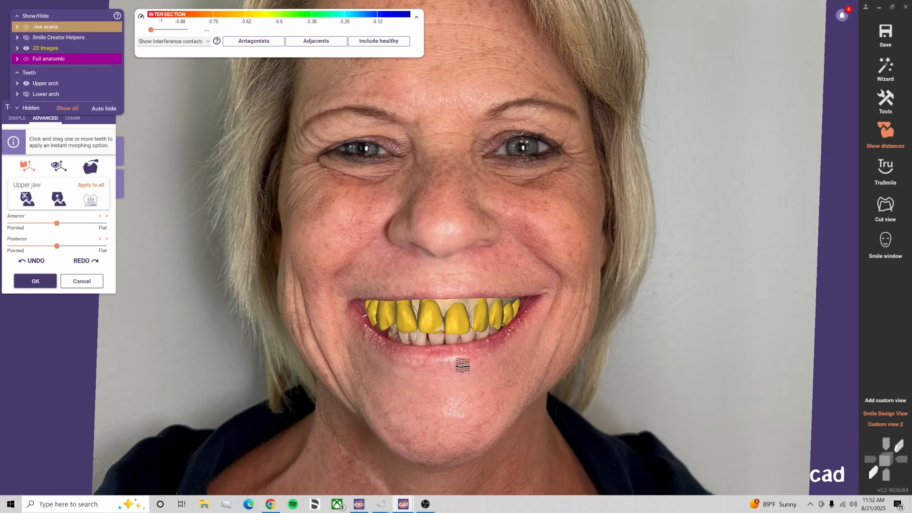
{"action": "scroll", "coordinate": [462, 366], "scroll_direction": "up", "scroll_amount": 2}
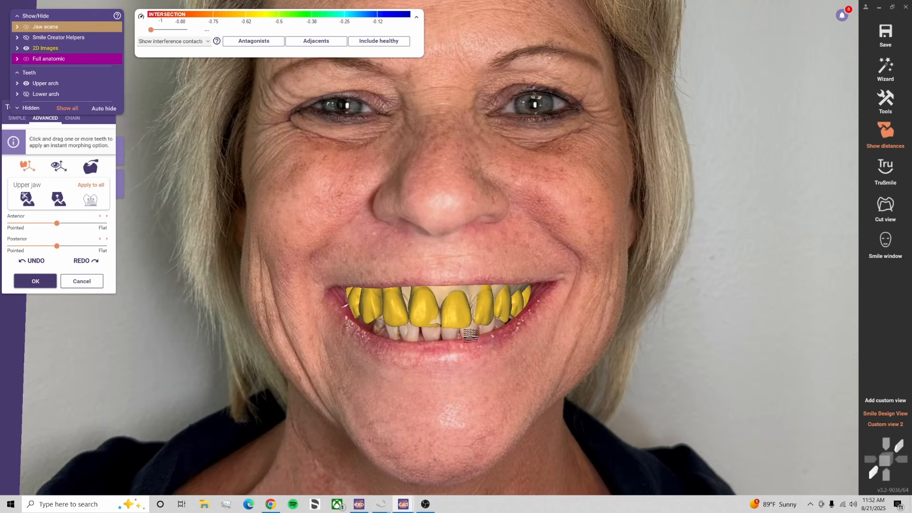
{"action": "scroll", "coordinate": [469, 336], "scroll_direction": "up", "scroll_amount": 3}
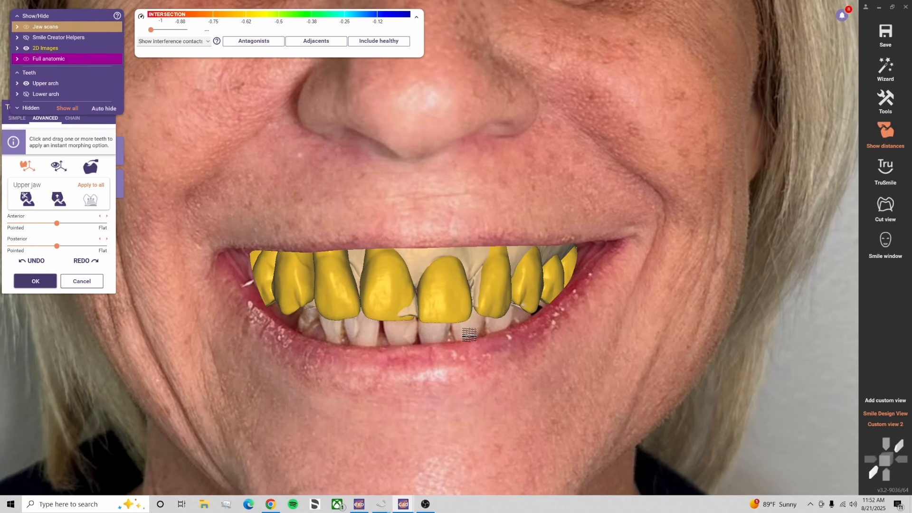
{"action": "scroll", "coordinate": [527, 306], "scroll_direction": "down", "scroll_amount": 2}
{"action": "scroll", "coordinate": [523, 328], "scroll_direction": "up", "scroll_amount": 2}
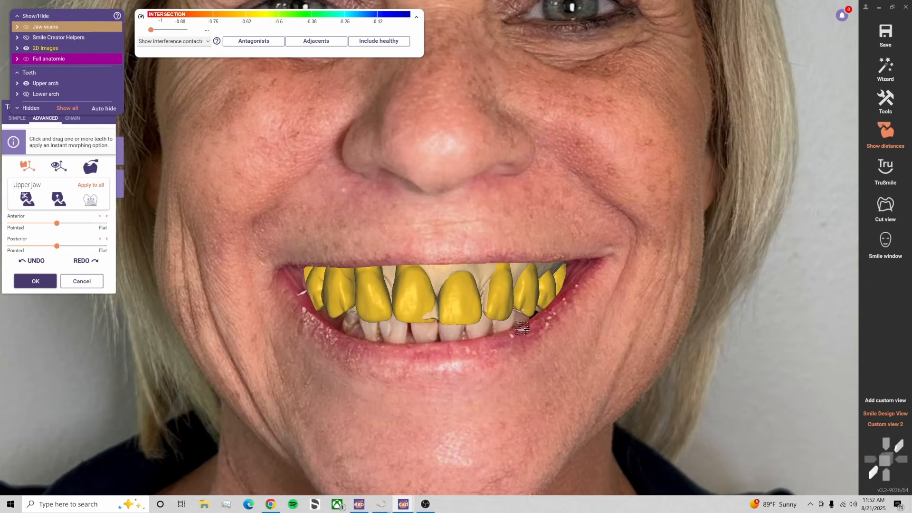
{"action": "scroll", "coordinate": [522, 328], "scroll_direction": "up", "scroll_amount": 2}
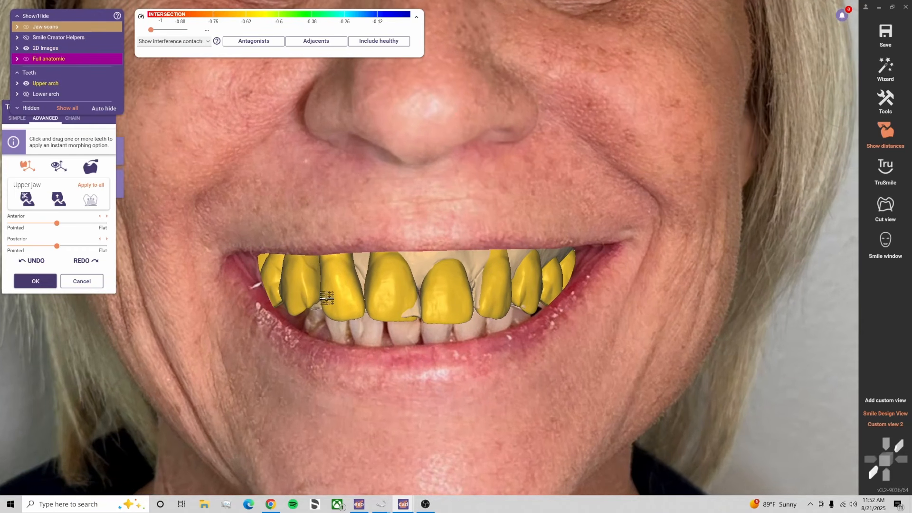
Enlarge tooth 10 towards the palate from the occlusal side so that it covers the scanned lateral incisor's lingual surface
{"action": "right_click_drag", "start_coordinate": [355, 295], "coordinate": [395, 299]}
{"action": "scroll", "coordinate": [428, 248], "scroll_direction": "up", "scroll_amount": 2}
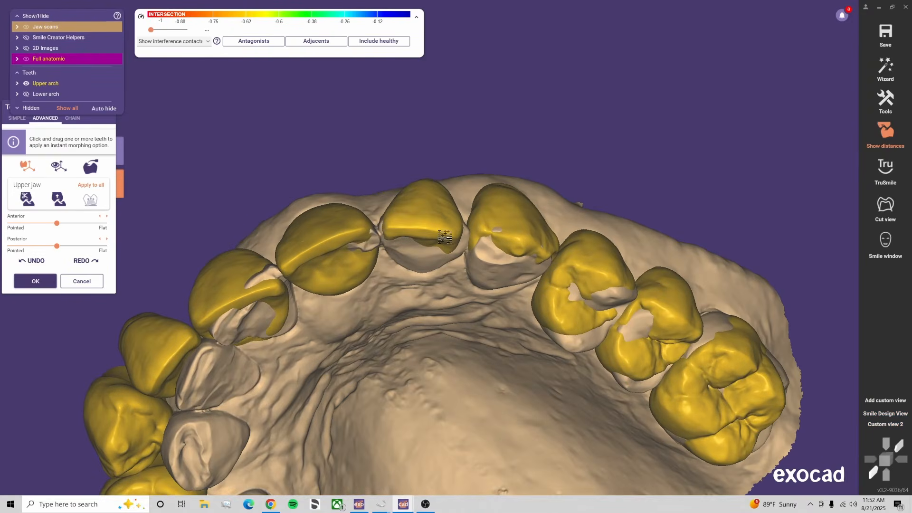
{"action": "left_click_drag", "start_coordinate": [437, 232], "coordinate": [445, 263]}
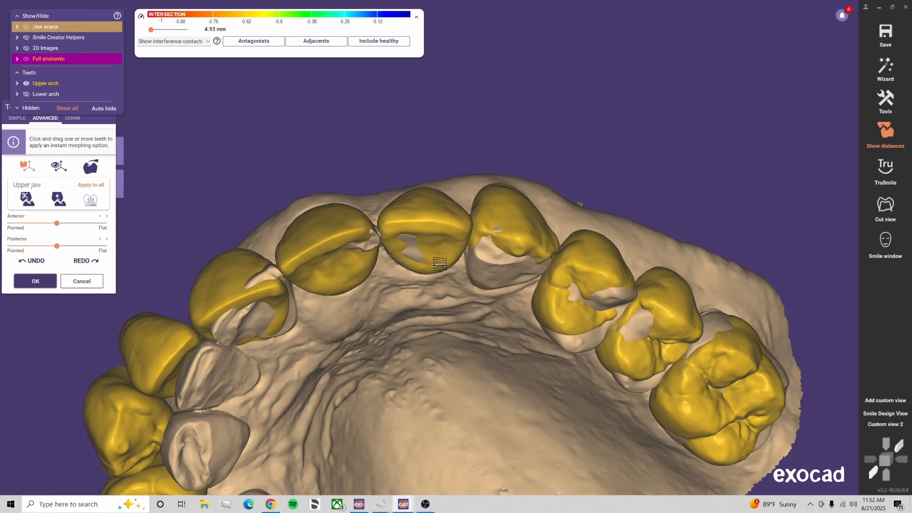
{"action": "left_click_drag", "start_coordinate": [362, 235], "coordinate": [367, 231]}
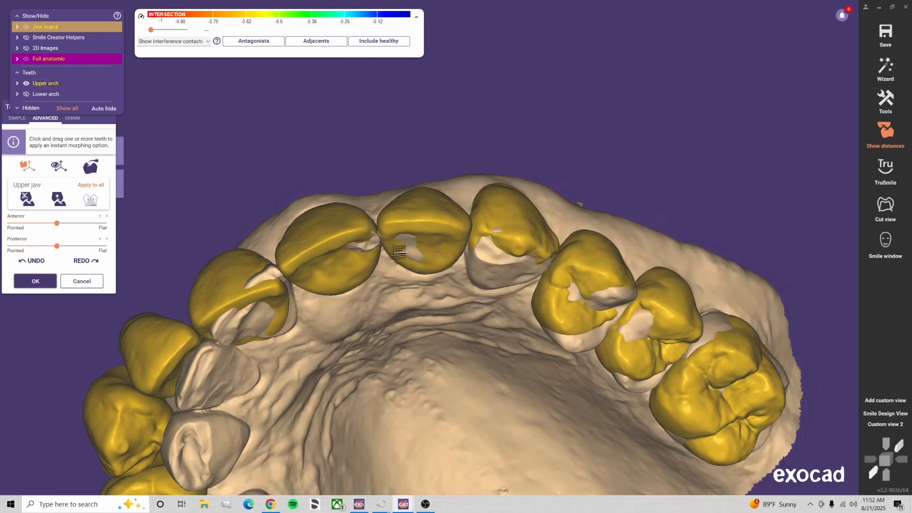
Adjust tooth 10 from the front to sit against tooth 9, and inspect its labial surface at 100% model opacity
{"action": "left_click", "coordinate": [895, 425]}
{"action": "left_click_drag", "start_coordinate": [620, 228], "coordinate": [597, 211]}
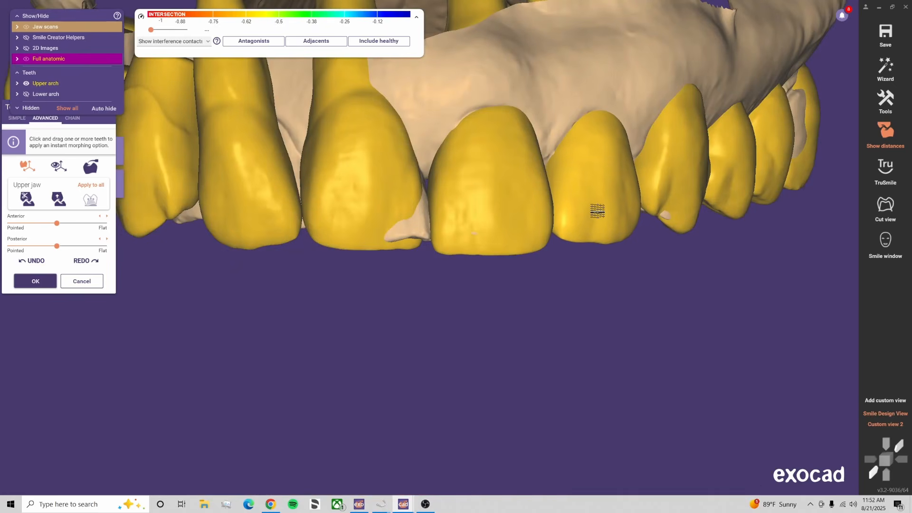
{"action": "right_click_drag", "start_coordinate": [605, 224], "coordinate": [597, 275]}
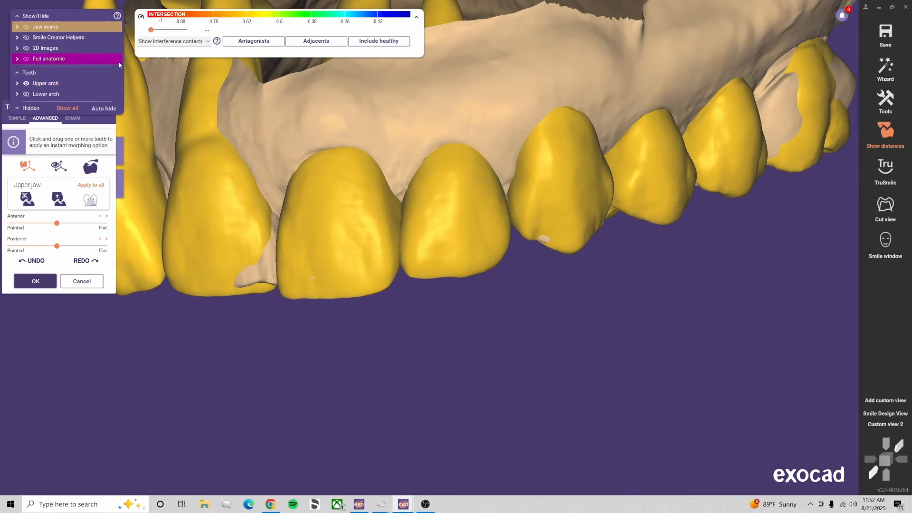
{"action": "left_click_drag", "start_coordinate": [119, 65], "coordinate": [102, 64]}
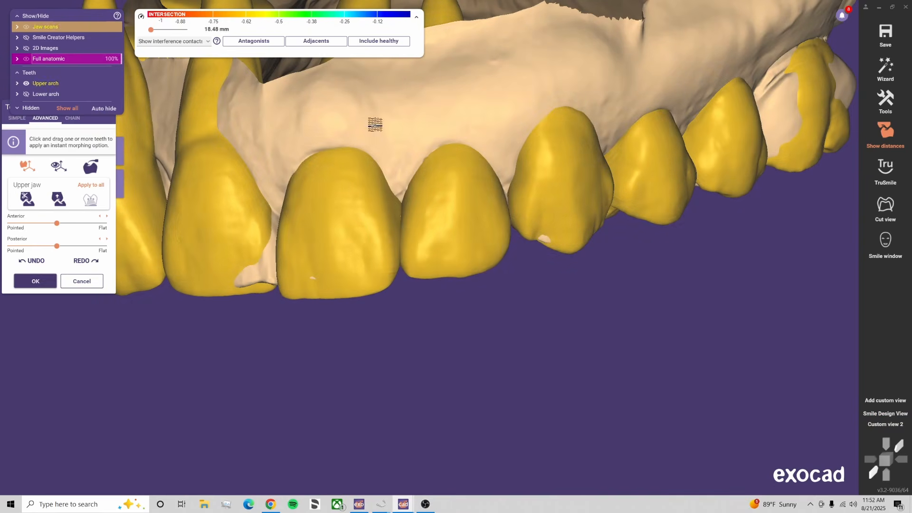
{"action": "left_click", "coordinate": [886, 425]}
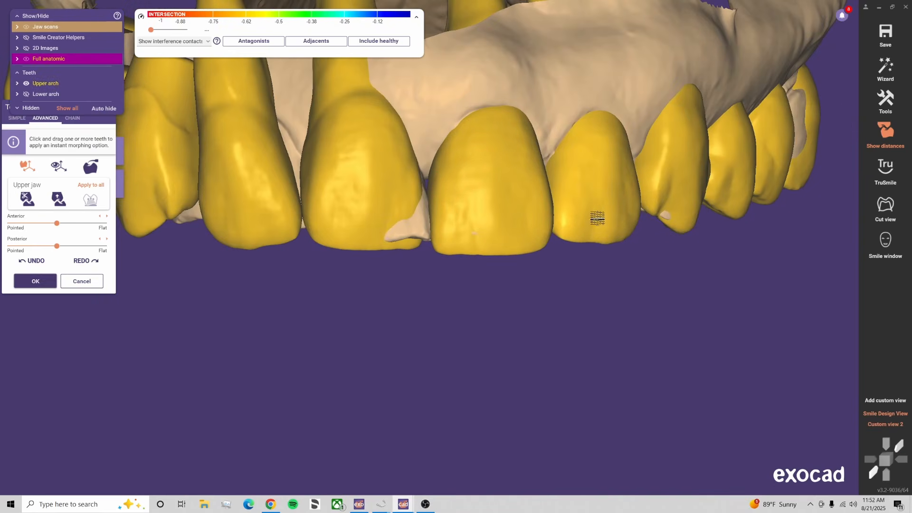
{"action": "right_click_drag", "start_coordinate": [599, 222], "coordinate": [599, 230]}
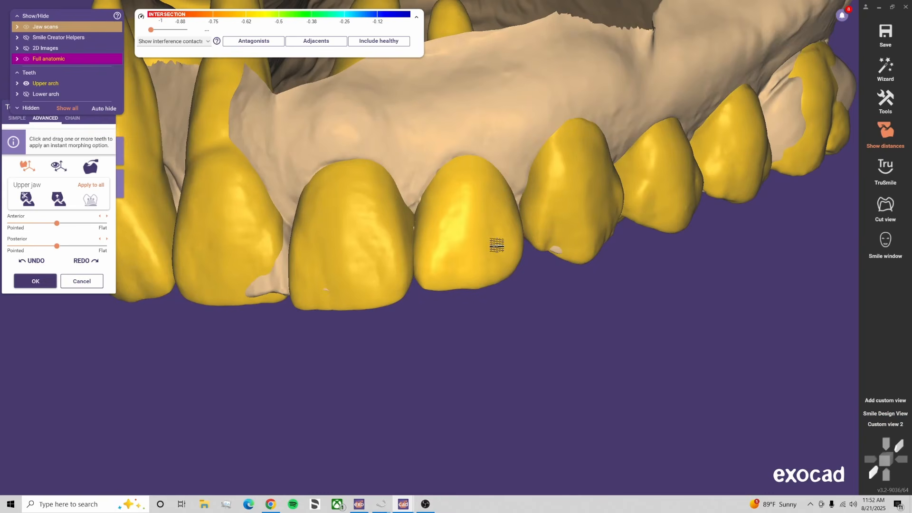
{"action": "right_click_drag", "start_coordinate": [493, 244], "coordinate": [567, 289]}
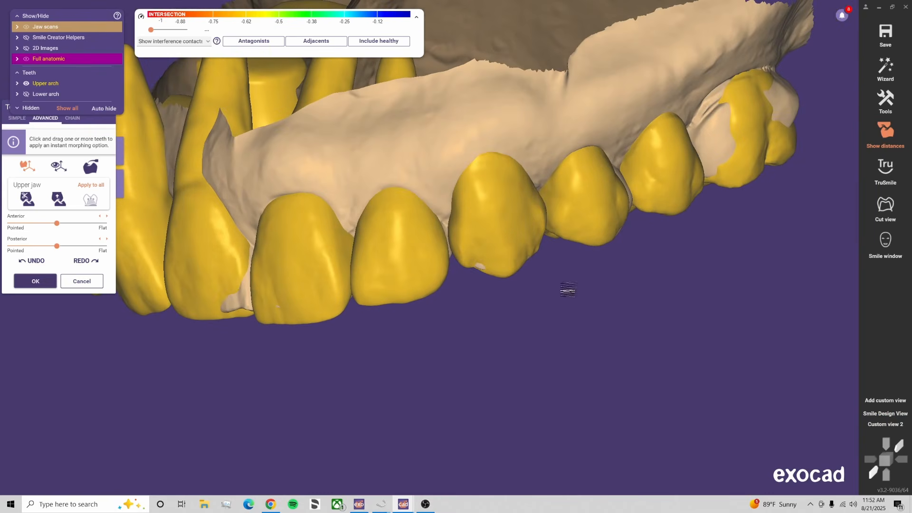
Reposition canine 11 from the occlusal side, and shift it mesially in the front view so that it meets tooth 10
{"action": "right_click_drag", "start_coordinate": [603, 376], "coordinate": [419, 300]}
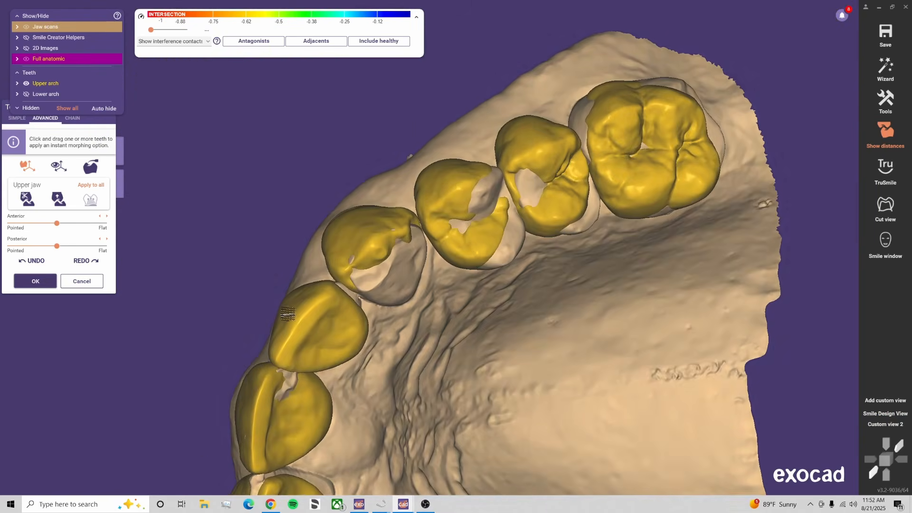
{"action": "scroll", "coordinate": [352, 304], "scroll_direction": "up", "scroll_amount": 3}
{"action": "left_click_drag", "start_coordinate": [352, 304], "coordinate": [364, 350]}
{"action": "left_click", "coordinate": [885, 424]}
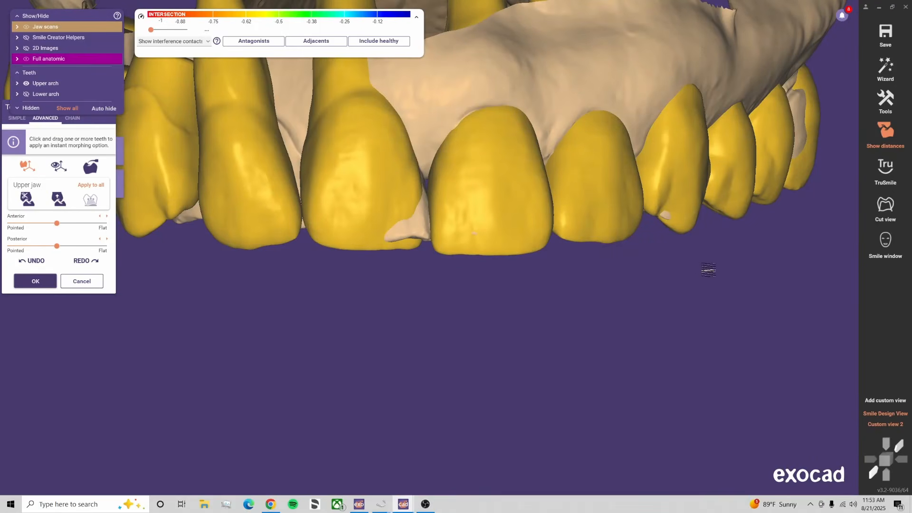
{"action": "left_click_drag", "start_coordinate": [682, 171], "coordinate": [656, 169]}
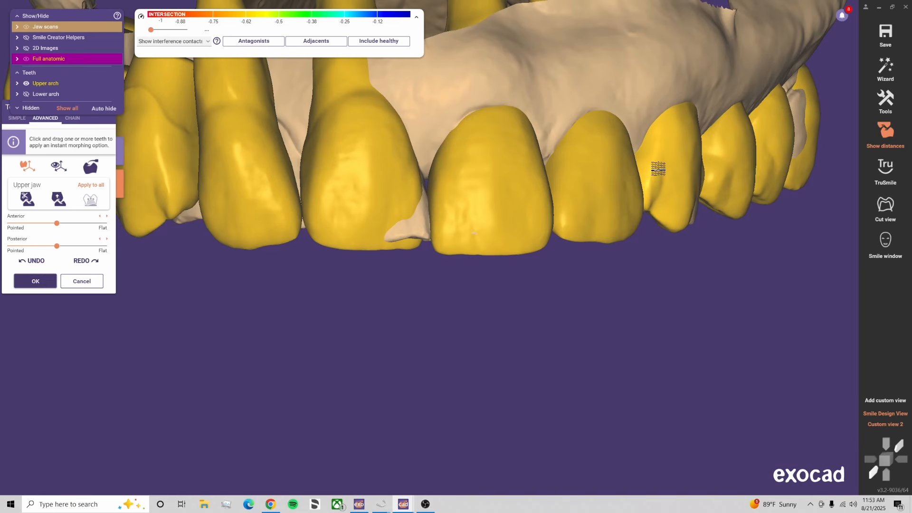
Set the full anatomic models to 80% opacity, move tooth 11 over the scanned canine occlusally and rotate it slightly from the front
{"action": "mouse_move", "coordinate": [111, 61]}
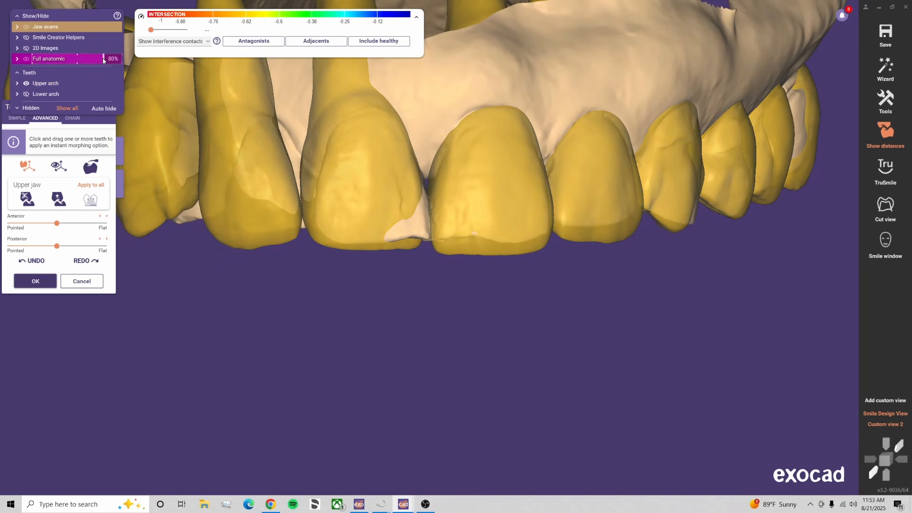
{"action": "left_click_drag", "start_coordinate": [552, 183], "coordinate": [634, 167]}
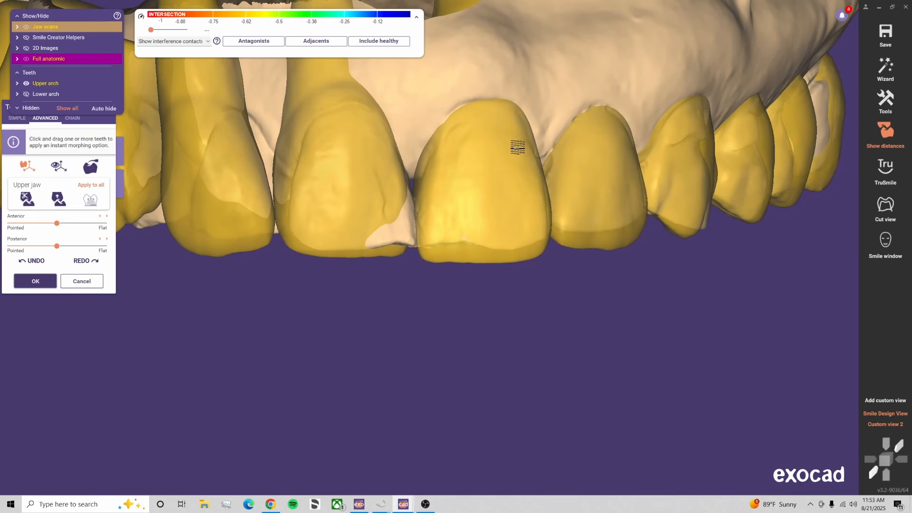
{"action": "right_click_drag", "start_coordinate": [552, 167], "coordinate": [478, 418]}
{"action": "left_click_drag", "start_coordinate": [390, 208], "coordinate": [407, 227]}
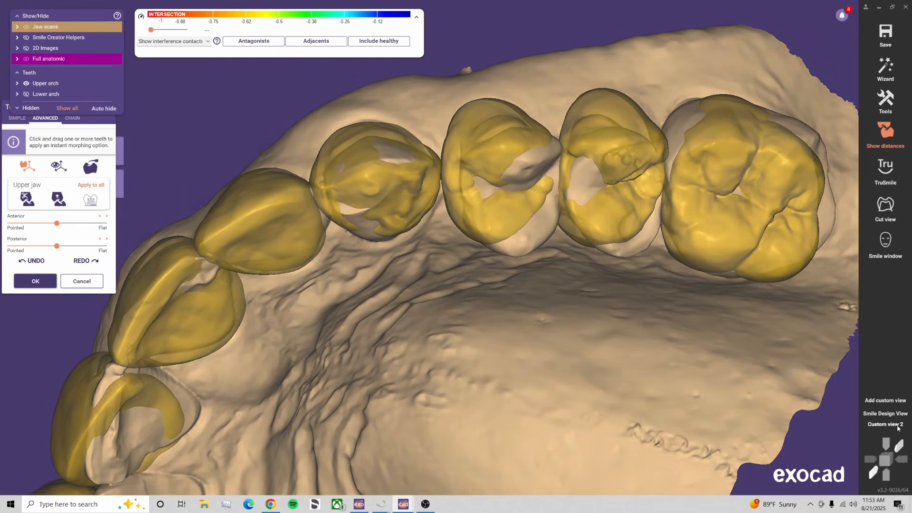
{"action": "left_click", "coordinate": [895, 425]}
{"action": "left_click_drag", "start_coordinate": [683, 171], "coordinate": [689, 170], "text": "ctrl"}
{"action": "right_click_drag", "start_coordinate": [780, 154], "coordinate": [695, 175]}
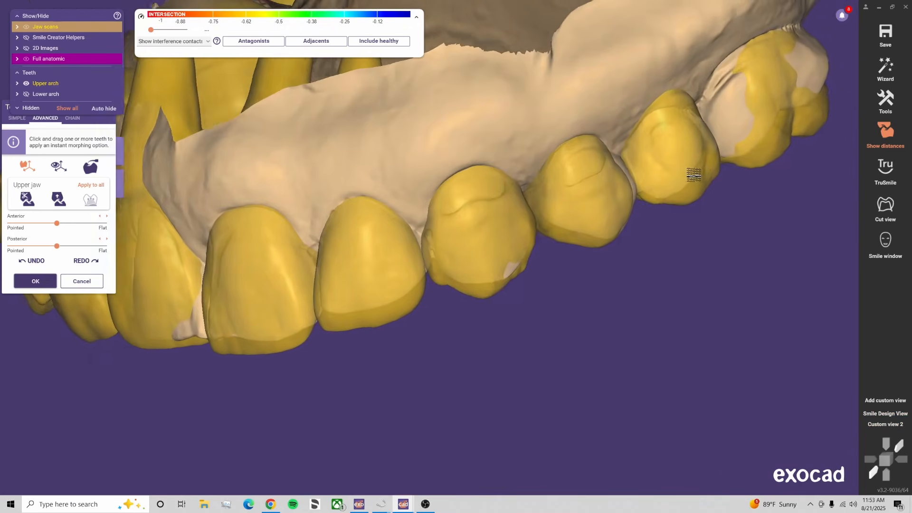
Restore the full anatomic models to 100% opacity and show the lower jaw scan beneath canine 11
{"action": "left_click_drag", "start_coordinate": [109, 59], "coordinate": [122, 58]}
{"action": "right_click_drag", "start_coordinate": [489, 293], "coordinate": [401, 194]}
{"action": "key", "text": "ctrl+a"}
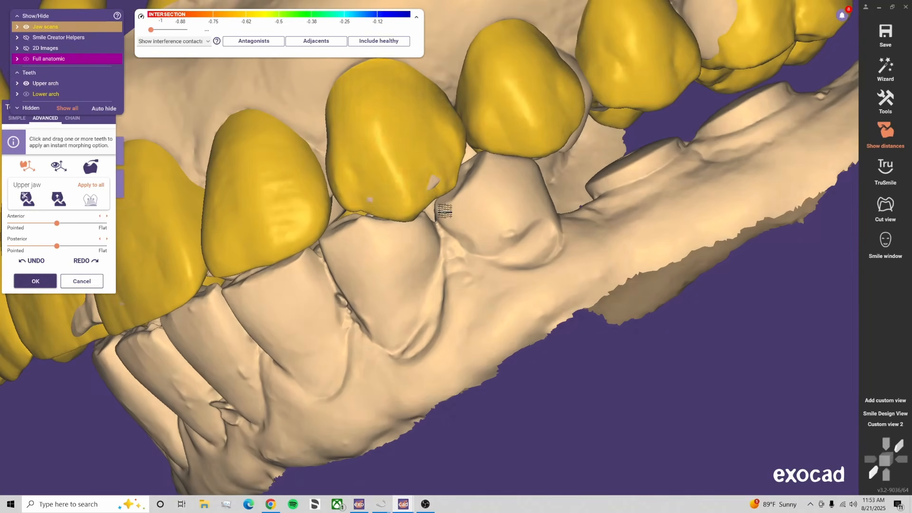
{"action": "right_click_drag", "start_coordinate": [445, 211], "coordinate": [463, 227]}
Scale and nudge tooth 11 distally to cover the exposed scan on its labial surface, judging it against the lower teeth
{"action": "left_click_drag", "start_coordinate": [379, 166], "coordinate": [377, 167], "text": "shift"}
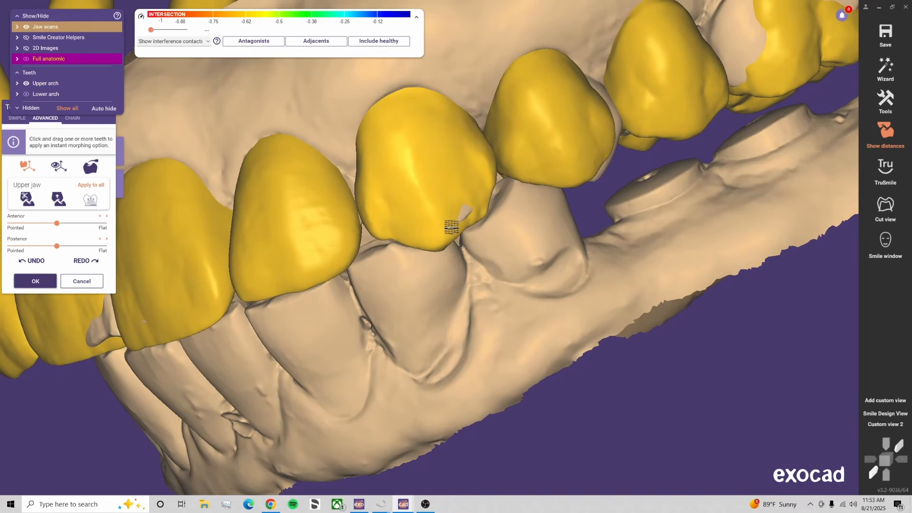
{"action": "right_click_drag", "start_coordinate": [452, 227], "coordinate": [442, 202]}
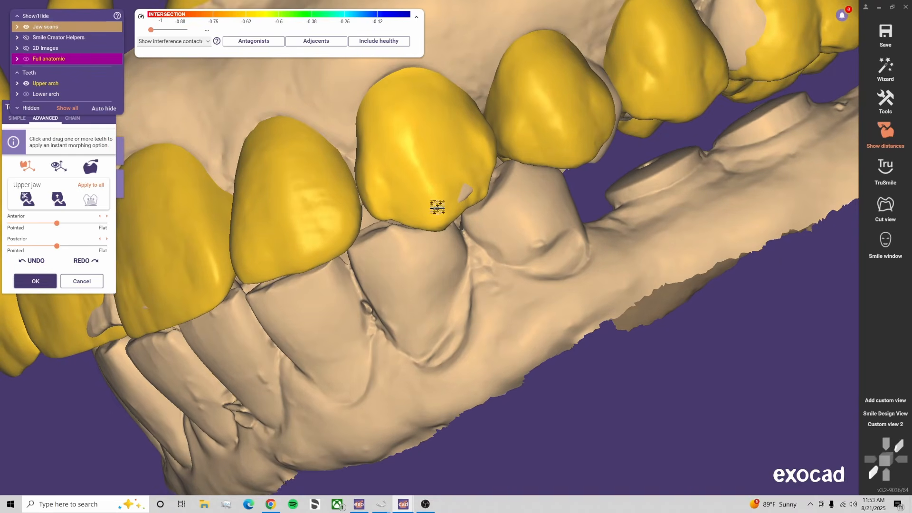
{"action": "left_click_drag", "start_coordinate": [438, 207], "coordinate": [440, 207]}
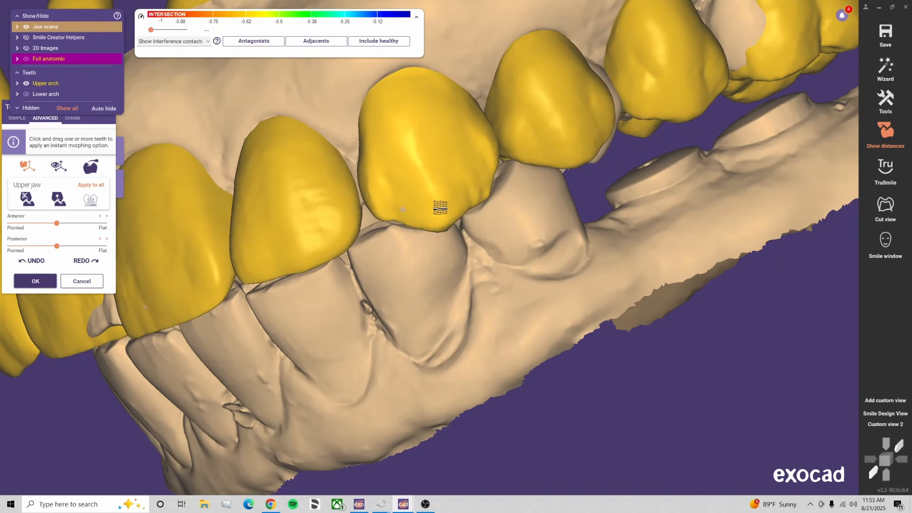
{"action": "mouse_move", "coordinate": [440, 208]}
{"action": "right_mouse_down"}
{"action": "mouse_move", "coordinate": [428, 238]}
{"action": "mouse_move", "coordinate": [435, 224]}
{"action": "right_mouse_up"}
{"action": "left_click_drag", "start_coordinate": [393, 181], "coordinate": [417, 174], "text": "shift"}
Check tooth 11 from the occlusal side without the lower jaw scan, and rotate it slightly in the front view
{"action": "right_click_drag", "start_coordinate": [498, 199], "coordinate": [419, 272]}
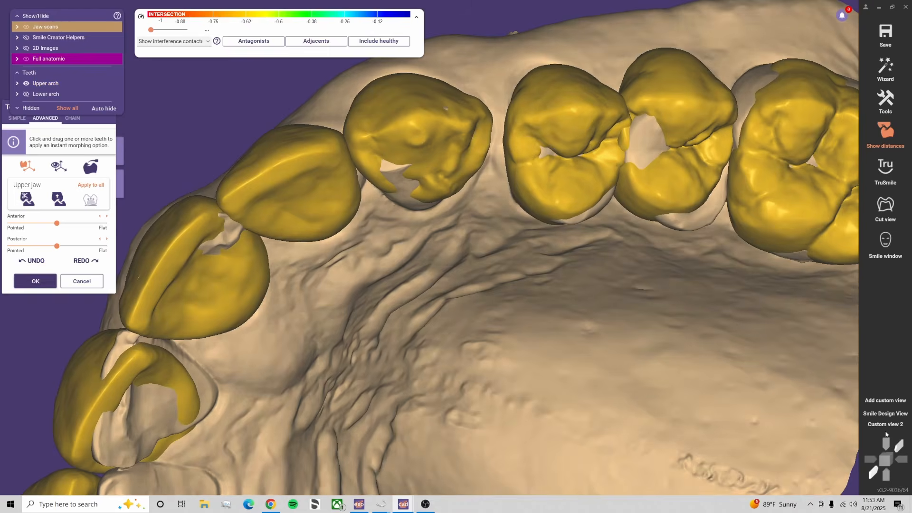
{"action": "left_click", "coordinate": [886, 431]}
{"action": "scroll", "coordinate": [690, 194], "scroll_direction": "up", "scroll_amount": 2}
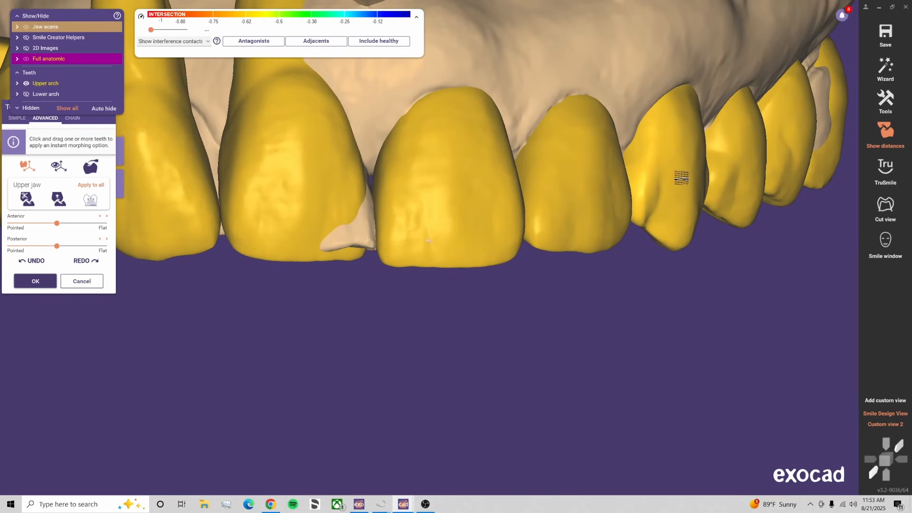
{"action": "left_click_drag", "start_coordinate": [682, 142], "coordinate": [690, 177], "text": "ctrl"}
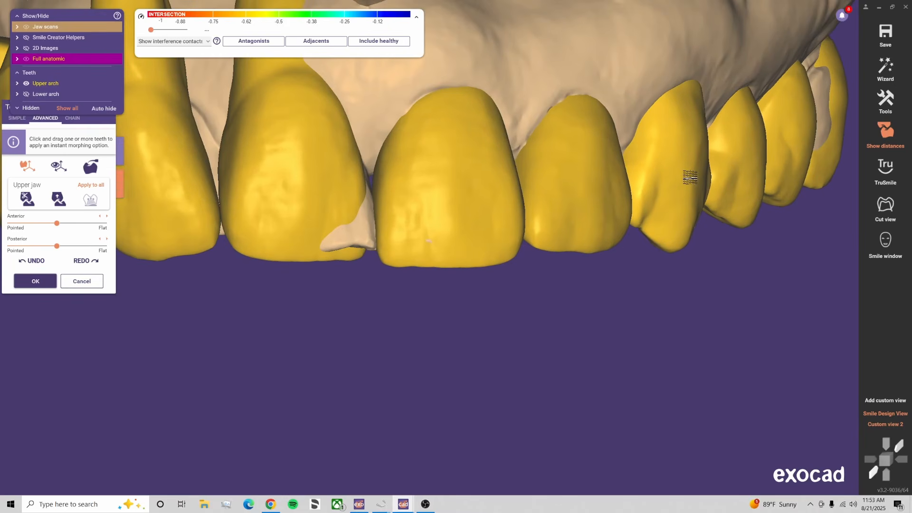
Review tooth 11 from the side and front and over the patient's portrait, with the full anatomic models at 100% opacity
{"action": "right_click_drag", "start_coordinate": [682, 185], "coordinate": [575, 154]}
{"action": "left_click_drag", "start_coordinate": [444, 121], "coordinate": [448, 134], "text": "shift"}
{"action": "left_click", "coordinate": [897, 425]}
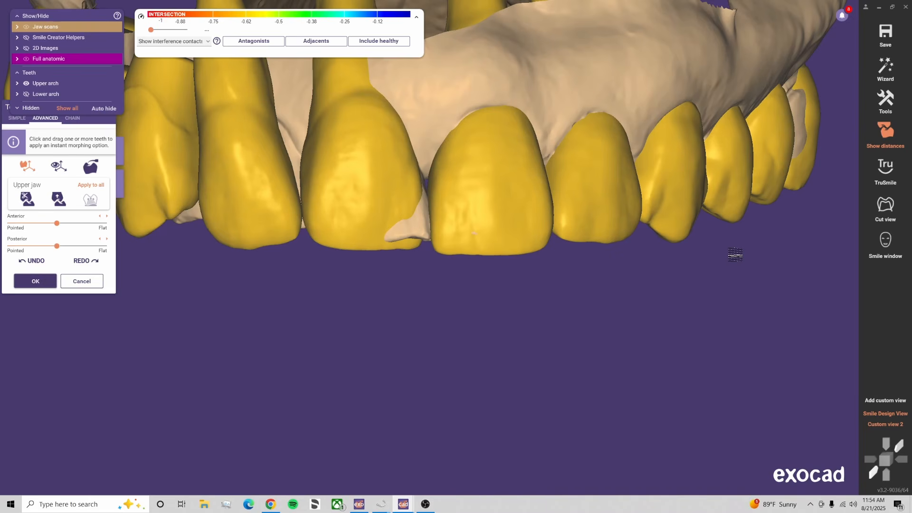
{"action": "right_click_drag", "start_coordinate": [735, 256], "coordinate": [712, 255]}
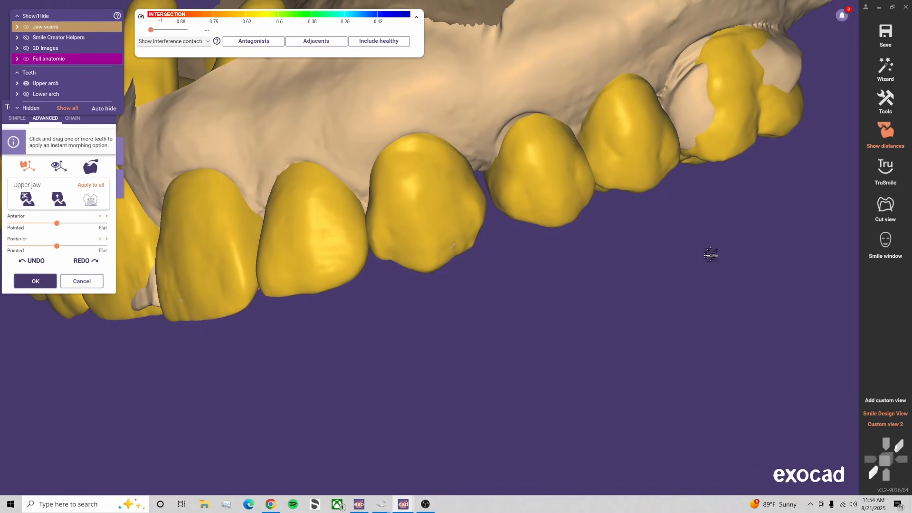
{"action": "left_click", "coordinate": [900, 424]}
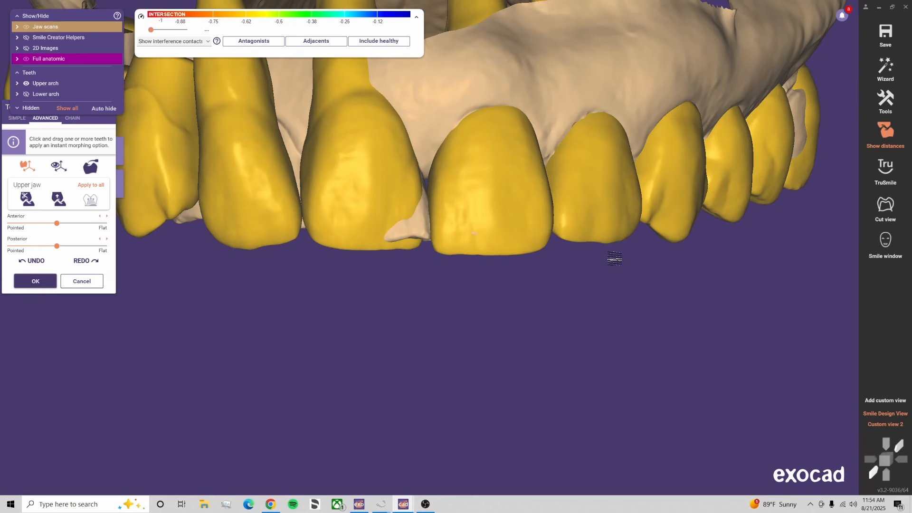
{"action": "left_click", "coordinate": [890, 414]}
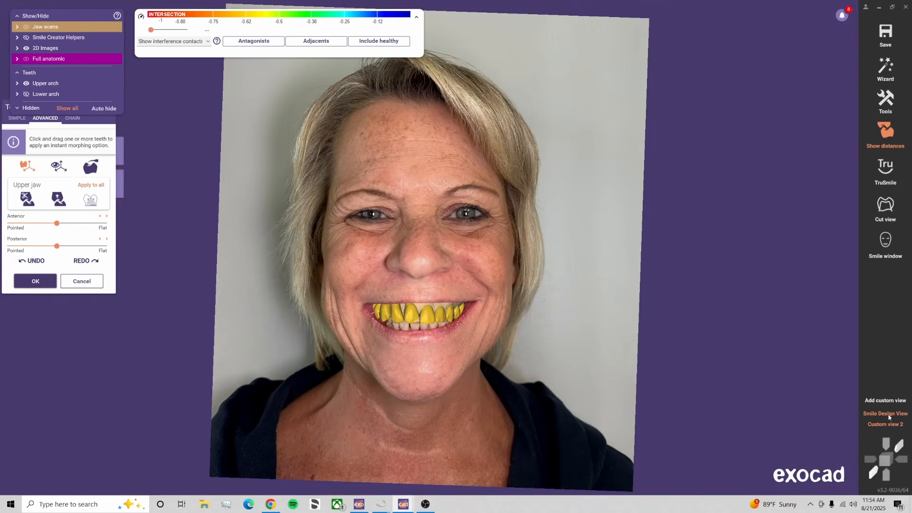
{"action": "scroll", "coordinate": [414, 310], "scroll_direction": "up", "scroll_amount": 4}
{"action": "scroll", "coordinate": [433, 330], "scroll_direction": "up", "scroll_amount": 6}
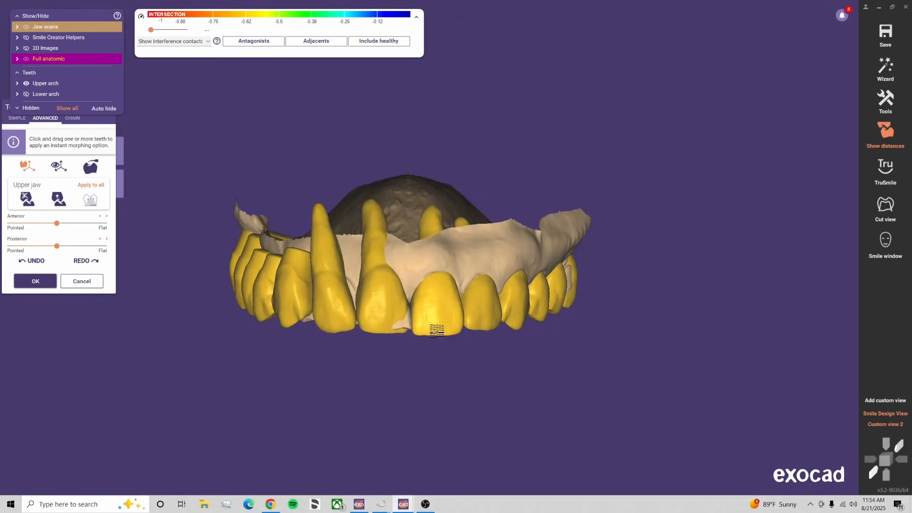
{"action": "left_click_drag", "start_coordinate": [103, 61], "coordinate": [196, 75]}
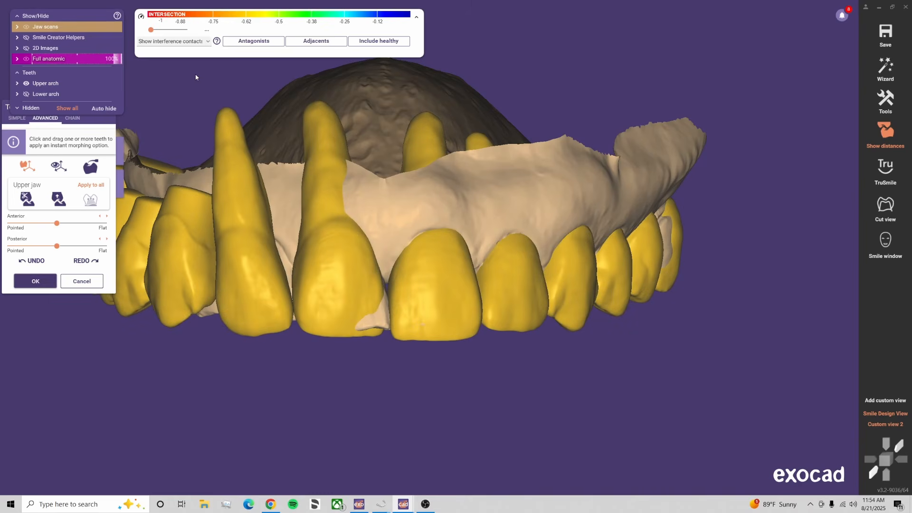
Confirm the tooth placement and open custom model tooth loading for tooth 11
{"action": "left_click", "coordinate": [34, 281]}
{"action": "left_click", "coordinate": [574, 281]}
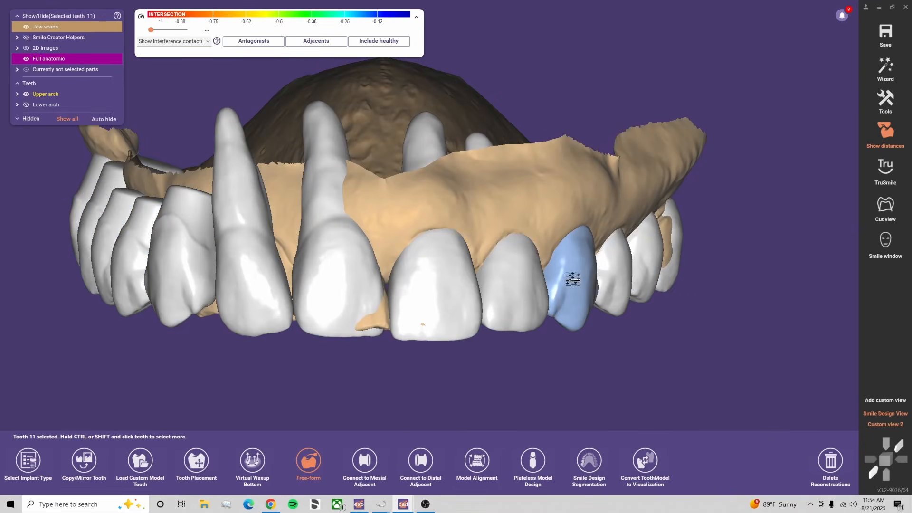
{"action": "left_click", "coordinate": [151, 457]}
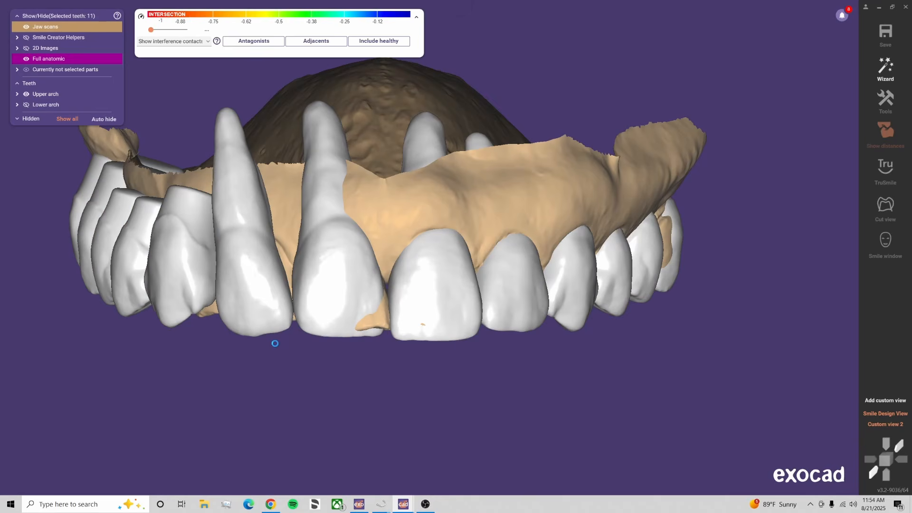
{"action": "left_click", "coordinate": [548, 215]}
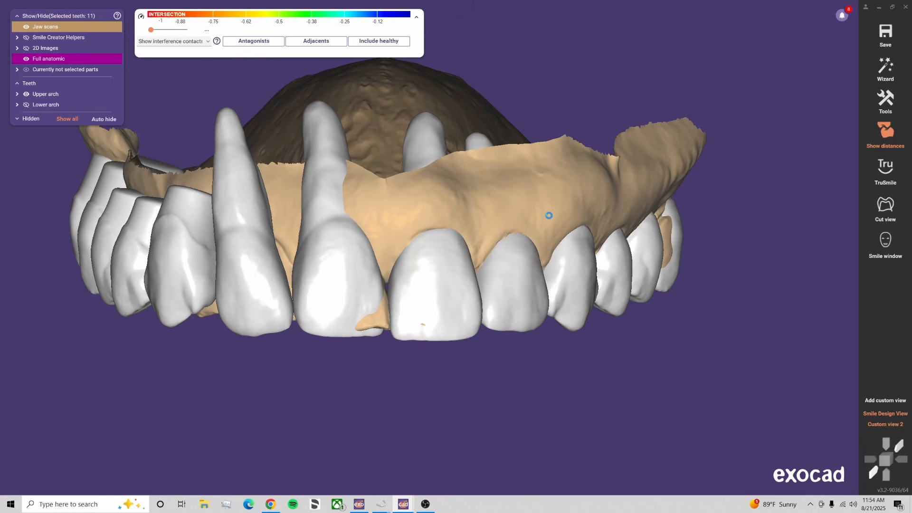
{"action": "left_click", "coordinate": [548, 215]}
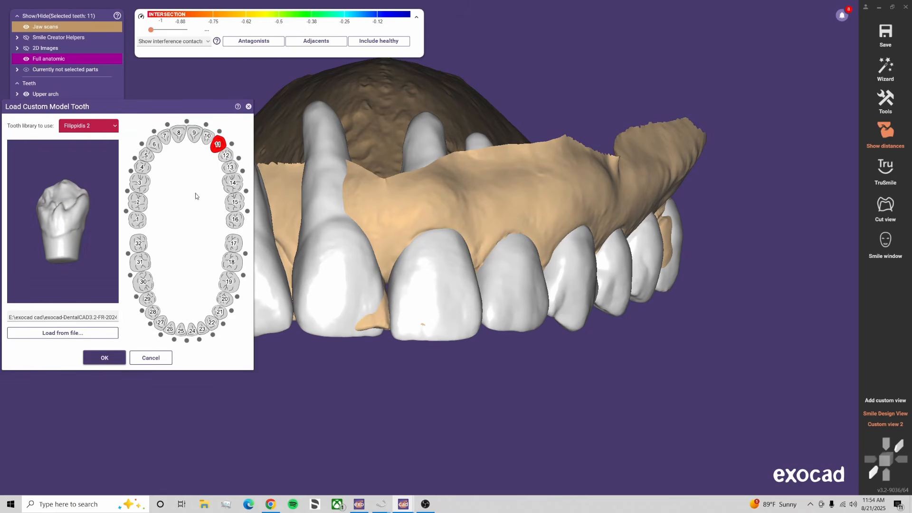
Replace tooth 11 with the FoboS-Glarus (PRO) 3.0 library tooth, discarding its previous design
{"action": "left_click", "coordinate": [111, 128]}
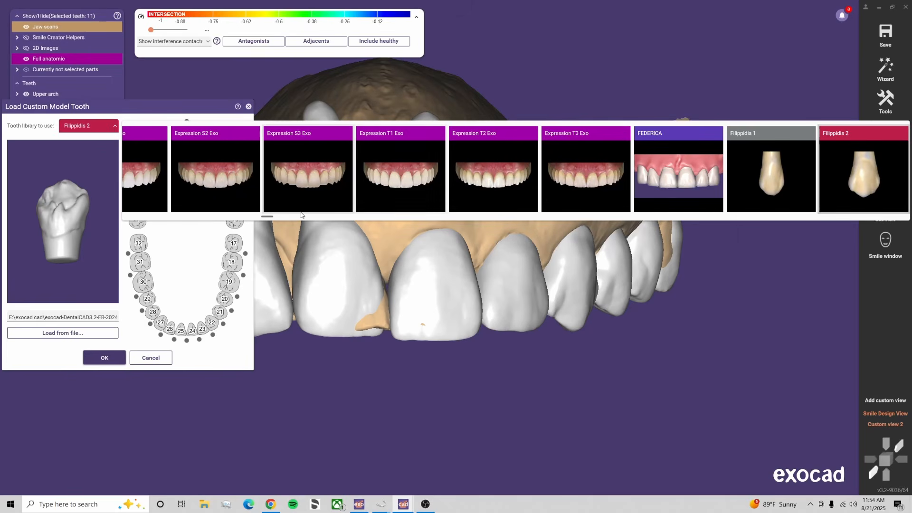
{"action": "left_click_drag", "start_coordinate": [261, 217], "coordinate": [273, 218]}
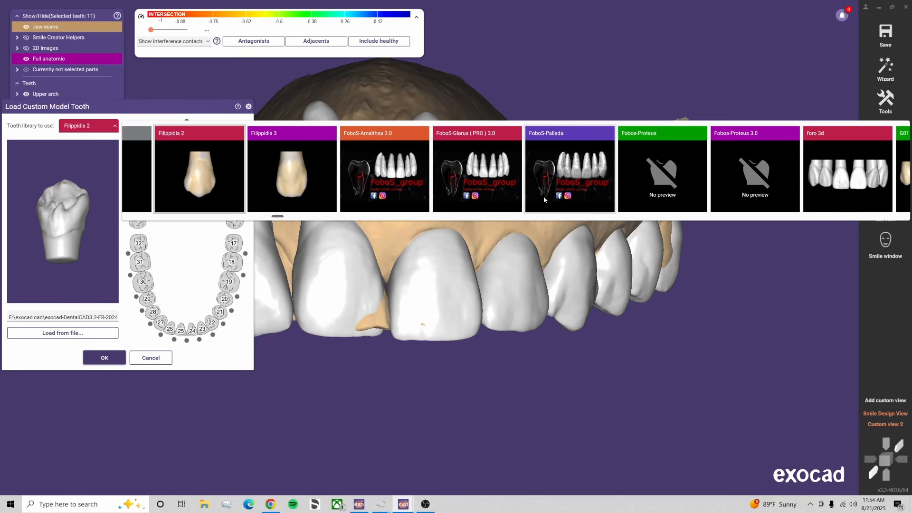
{"action": "left_click", "coordinate": [502, 175]}
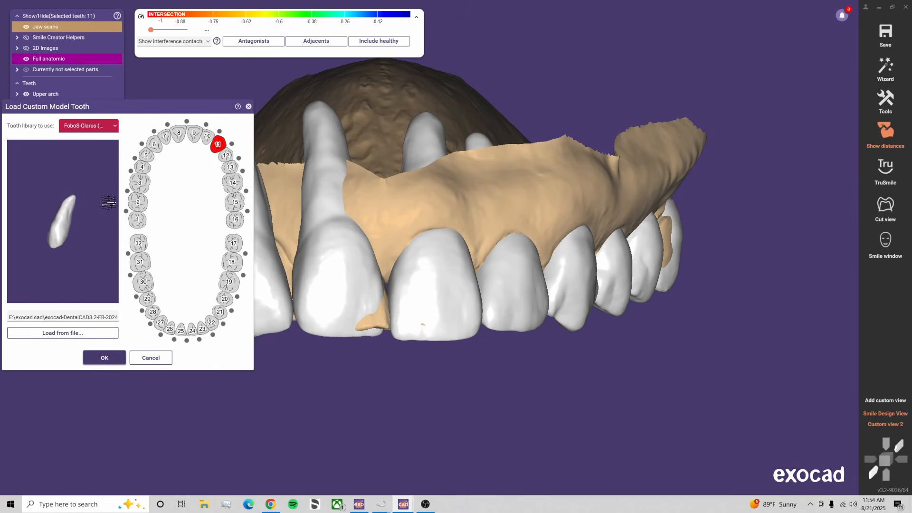
{"action": "left_click", "coordinate": [104, 358]}
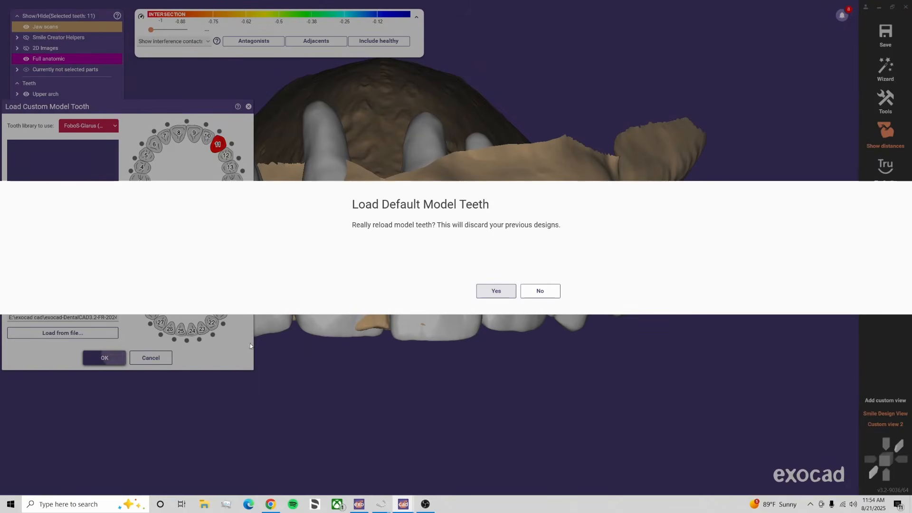
{"action": "left_click", "coordinate": [499, 289]}
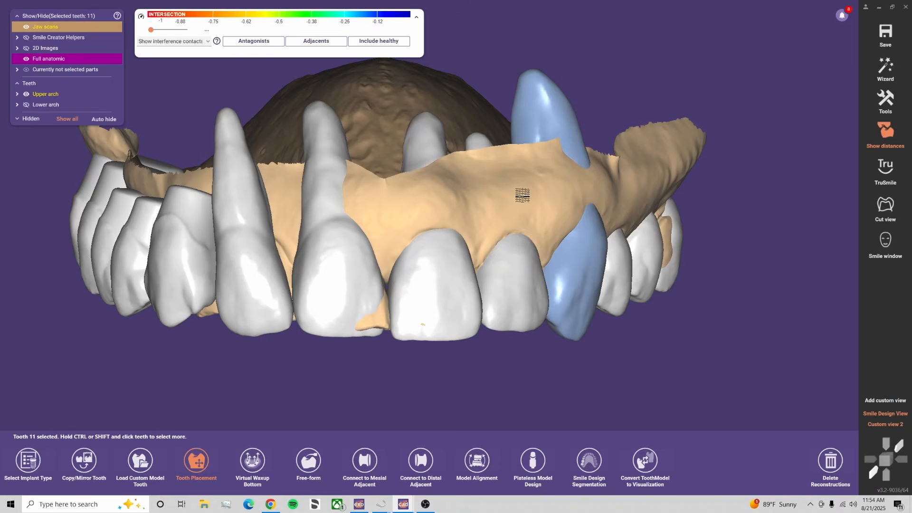
Start tooth placement and use its advanced mode to position the new tooth 11 over the scanned canine from the occlusal side
{"action": "left_click", "coordinate": [523, 194]}
{"action": "left_click", "coordinate": [197, 460]}
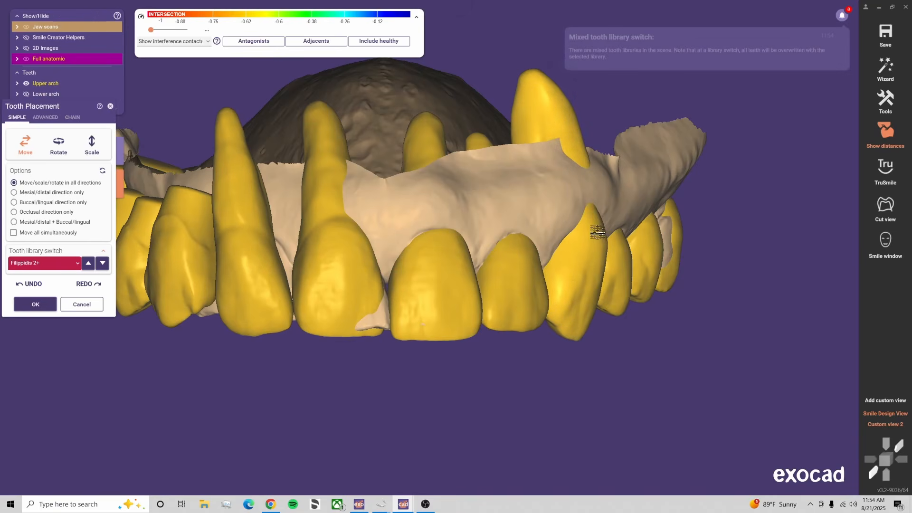
{"action": "right_click_drag", "start_coordinate": [639, 380], "coordinate": [620, 274]}
{"action": "middle_click_drag", "start_coordinate": [620, 274], "coordinate": [604, 410]}
{"action": "mouse_move", "coordinate": [449, 220]}
{"action": "left_mouse_down"}
{"action": "mouse_move", "coordinate": [464, 200]}
{"action": "mouse_move", "coordinate": [457, 209]}
{"action": "left_mouse_up"}
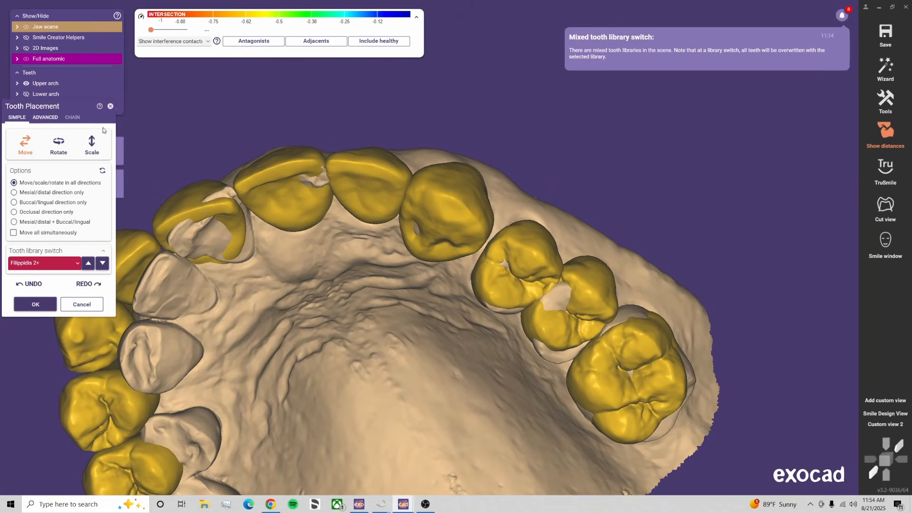
{"action": "left_click", "coordinate": [45, 117]}
{"action": "scroll", "coordinate": [469, 236], "scroll_direction": "up", "scroll_amount": 3}
{"action": "left_click_drag", "start_coordinate": [404, 257], "coordinate": [414, 242]}
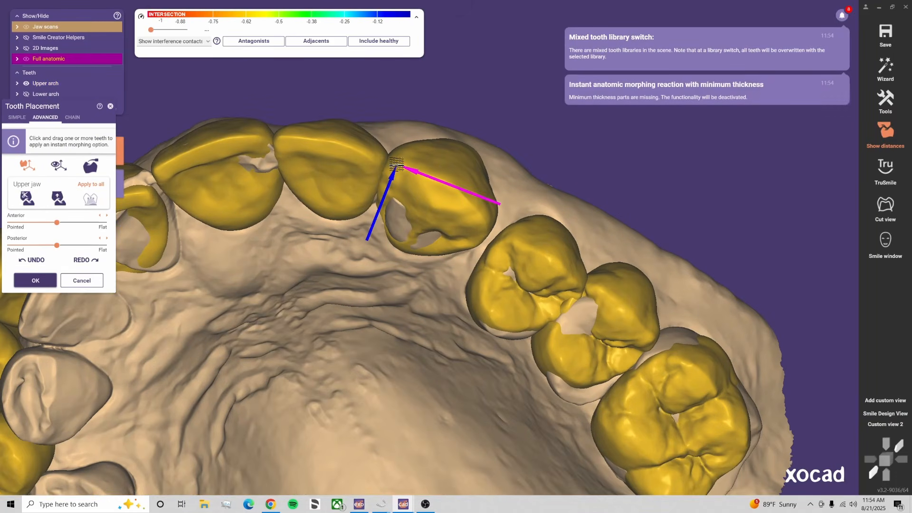
{"action": "left_click_drag", "start_coordinate": [396, 165], "coordinate": [412, 173]}
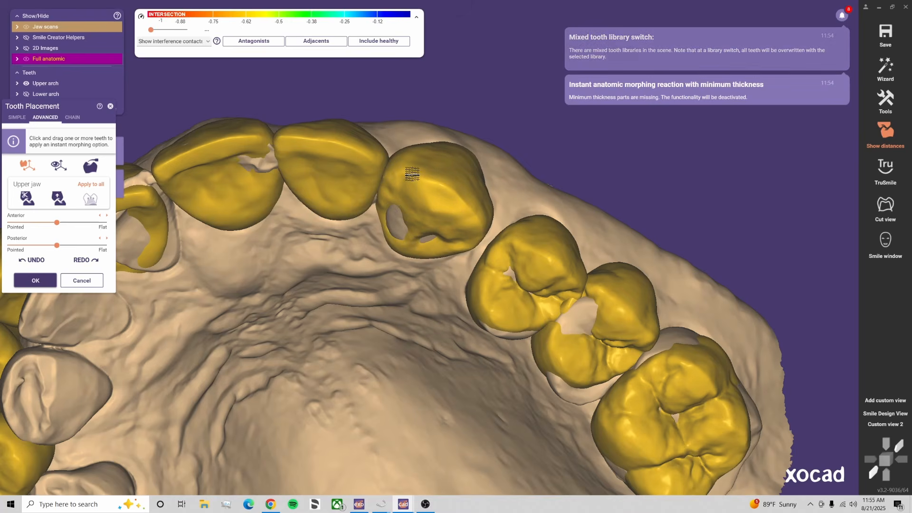
Raise the tip of tooth 11 and adjust its neck from the front, and refine its palatal position from the occlusal side
{"action": "left_click", "coordinate": [898, 426]}
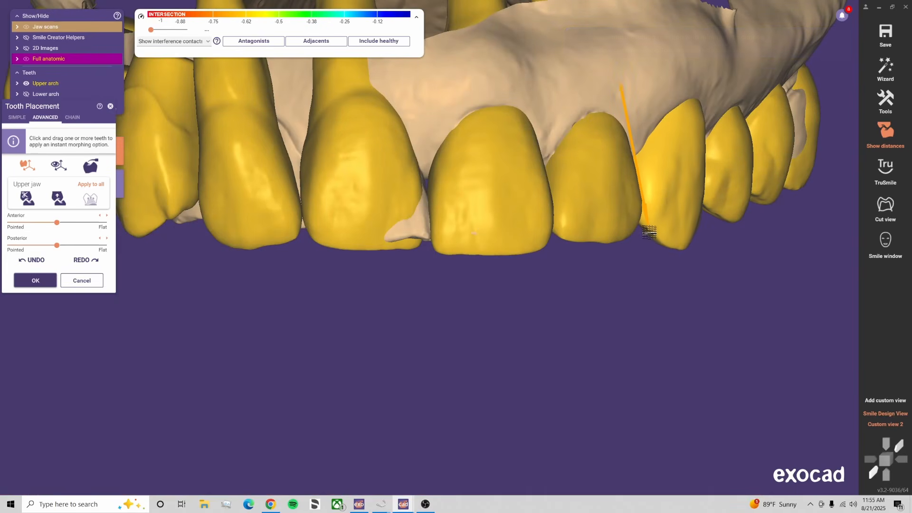
{"action": "left_click_drag", "start_coordinate": [650, 232], "coordinate": [649, 221]}
{"action": "left_click_drag", "start_coordinate": [686, 129], "coordinate": [691, 125]}
{"action": "right_click_drag", "start_coordinate": [694, 143], "coordinate": [418, 267]}
{"action": "left_click_drag", "start_coordinate": [419, 267], "coordinate": [417, 257]}
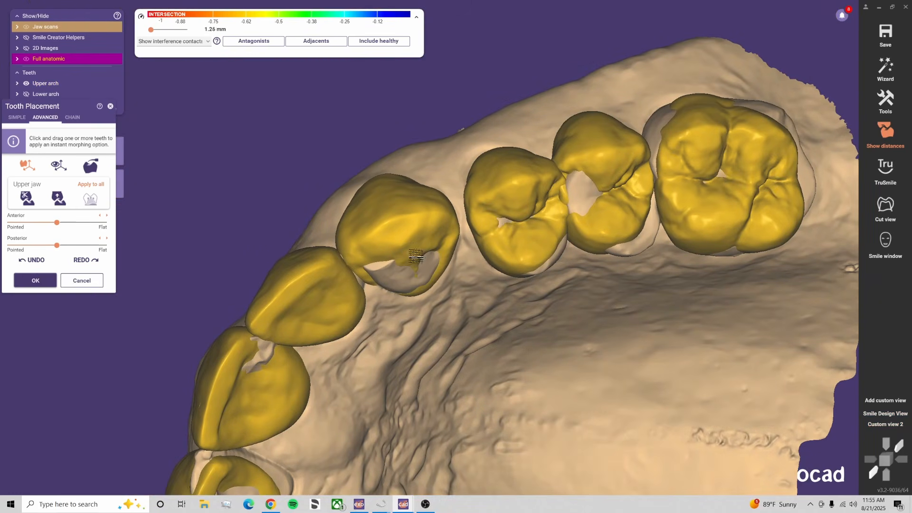
Fine-tune the tip, labial surface and neck of tooth 11 in the front view, undoing the misplaced move
{"action": "left_click", "coordinate": [886, 424]}
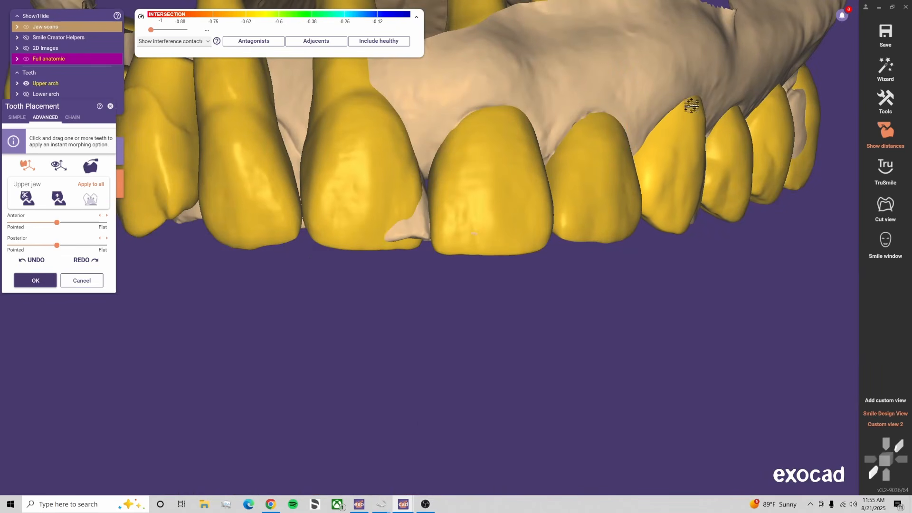
{"action": "left_click_drag", "start_coordinate": [665, 218], "coordinate": [670, 218]}
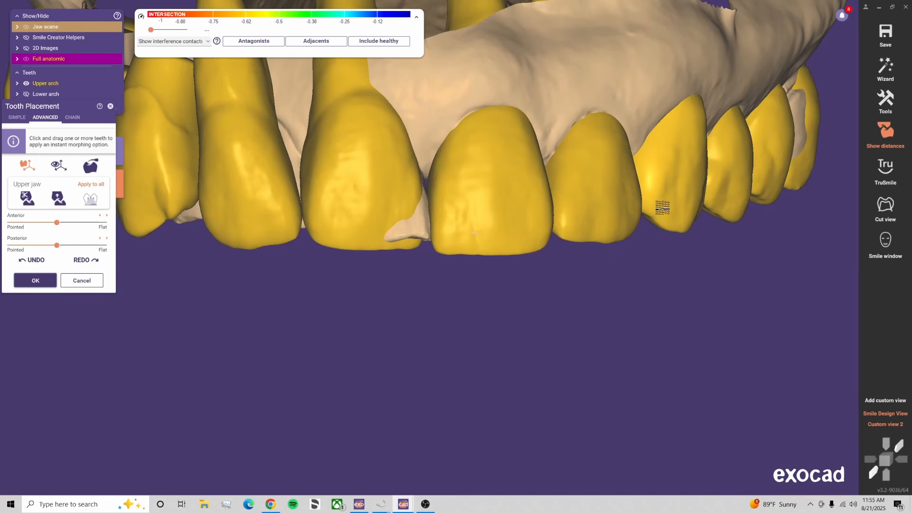
{"action": "mouse_move", "coordinate": [679, 185]}
{"action": "left_mouse_down"}
{"action": "mouse_move", "coordinate": [679, 196]}
{"action": "mouse_move", "coordinate": [703, 190]}
{"action": "mouse_move", "coordinate": [627, 199]}
{"action": "left_mouse_up"}
{"action": "left_click", "coordinate": [26, 262]}
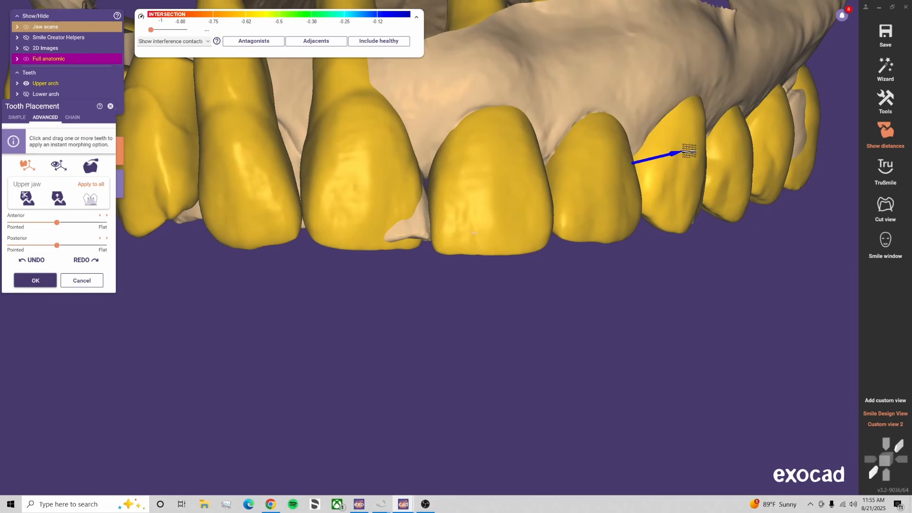
{"action": "left_click_drag", "start_coordinate": [689, 150], "coordinate": [691, 150]}
{"action": "left_click_drag", "start_coordinate": [701, 114], "coordinate": [699, 113]}
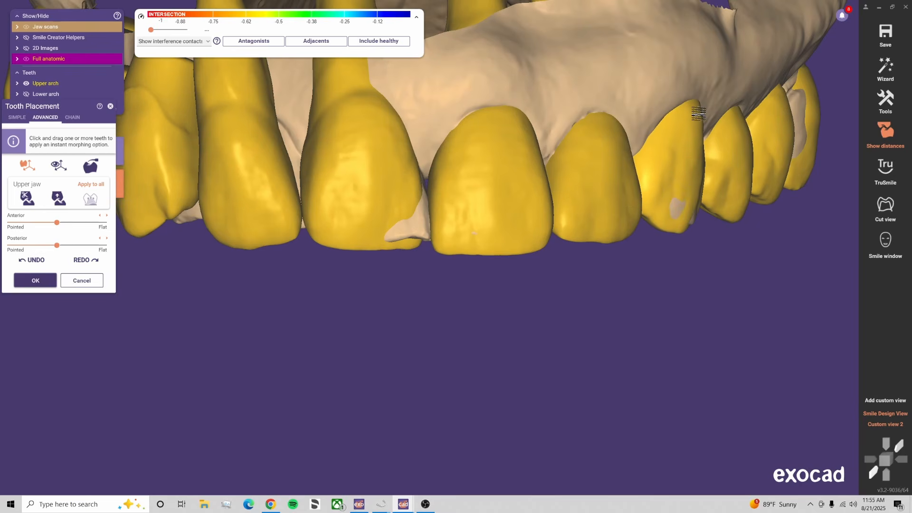
Show the lower jaw scan and adjust the tip and distal side of tooth 11 against it from the buccal side
{"action": "right_click_drag", "start_coordinate": [686, 144], "coordinate": [414, 253]}
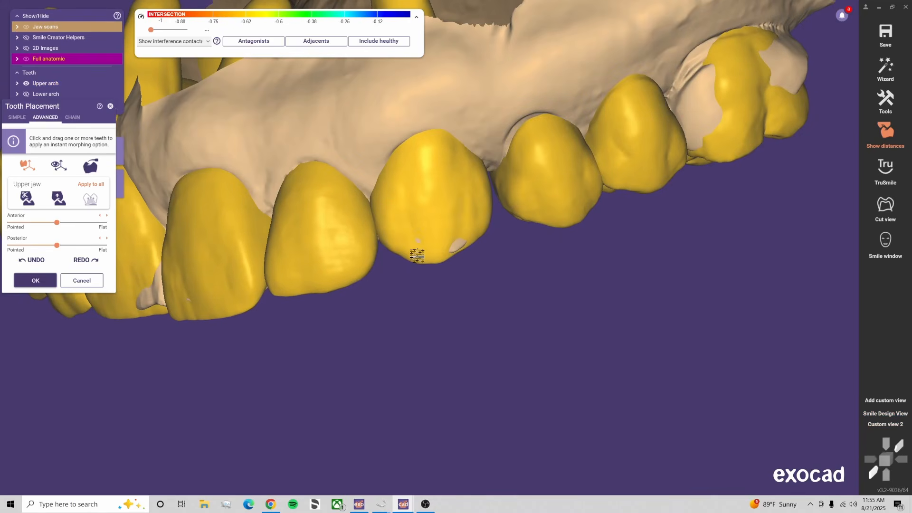
{"action": "right_click_drag", "start_coordinate": [491, 288], "coordinate": [482, 291]}
{"action": "key", "text": "ctrl+a"}
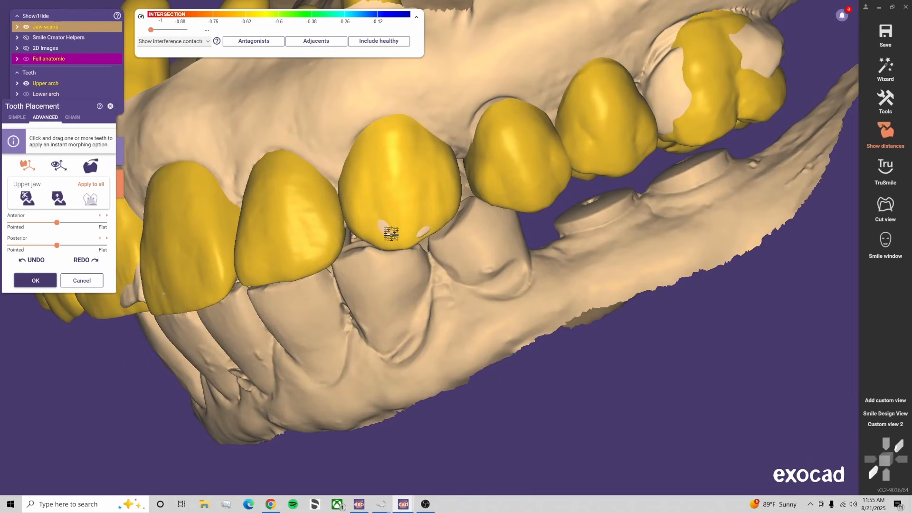
{"action": "left_click_drag", "start_coordinate": [393, 238], "coordinate": [359, 192]}
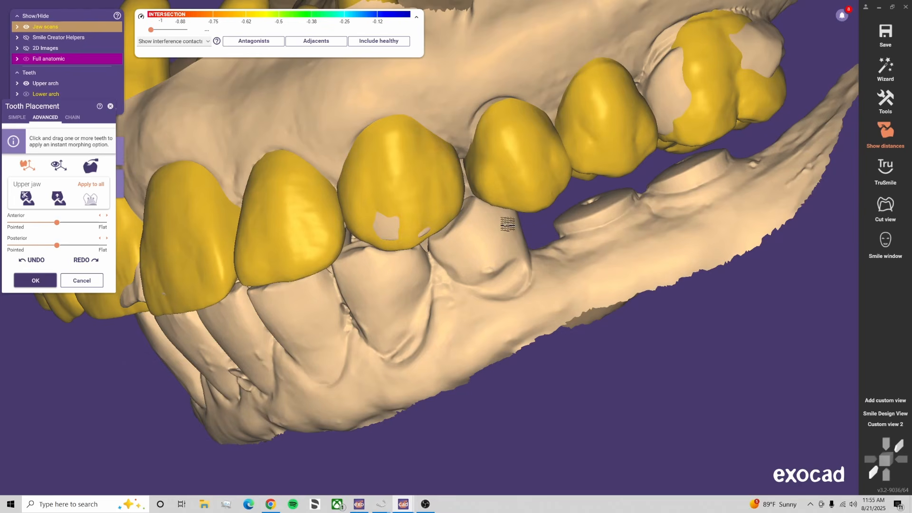
{"action": "left_click_drag", "start_coordinate": [451, 181], "coordinate": [455, 177]}
Make the full anatomic models semi-transparent, shift tooth 12 mesially toward tooth 11, and hide the lower jaw scan
{"action": "left_click_drag", "start_coordinate": [115, 60], "coordinate": [101, 62]}
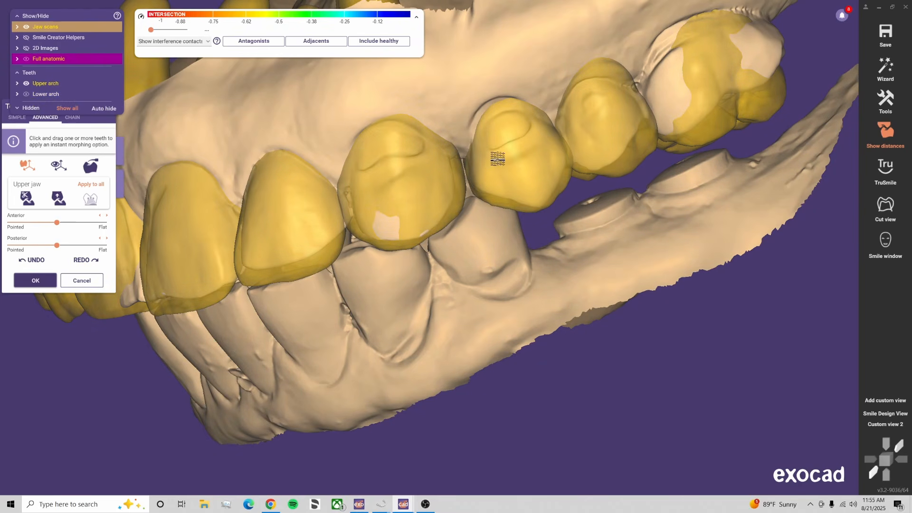
{"action": "left_click_drag", "start_coordinate": [461, 160], "coordinate": [457, 160]}
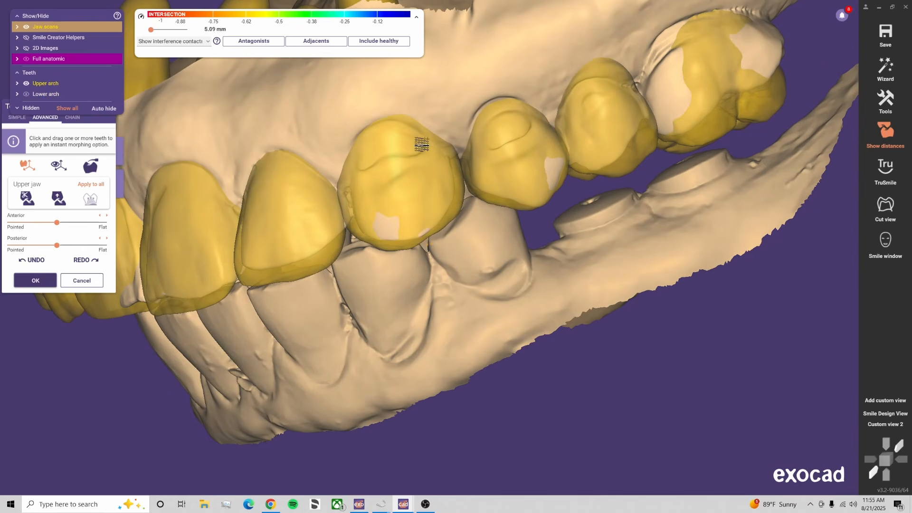
{"action": "left_click_drag", "start_coordinate": [392, 119], "coordinate": [390, 119]}
{"action": "middle_click", "coordinate": [594, 206], "text": "ctrl"}
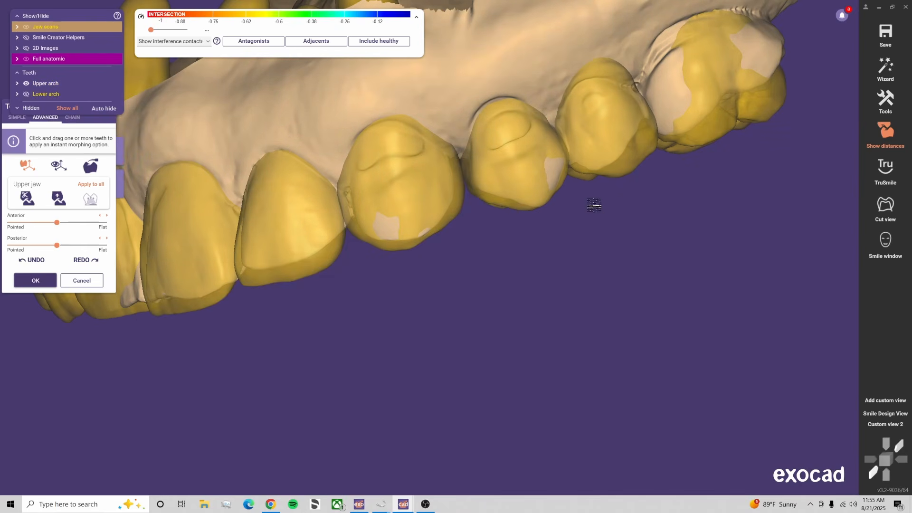
Shift tooth 13 distally in the occlusal view and restore the full anatomic models to 100% opacity
{"action": "right_click_drag", "start_coordinate": [561, 235], "coordinate": [422, 225]}
{"action": "left_click_drag", "start_coordinate": [466, 163], "coordinate": [476, 167]}
{"action": "scroll", "coordinate": [102, 61], "scroll_direction": "up", "scroll_amount": 5}
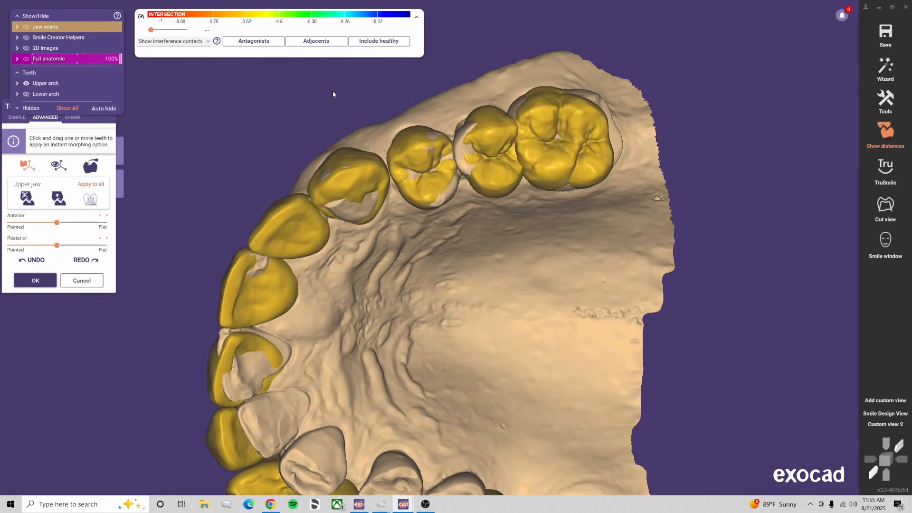
{"action": "scroll", "coordinate": [442, 198], "scroll_direction": "up", "scroll_amount": 3}
Adjust tooth 12 from the buccal side, comparing its alignment with the neighbouring teeth in the front view
{"action": "left_click", "coordinate": [889, 424]}
{"action": "right_click_drag", "start_coordinate": [733, 317], "coordinate": [682, 335]}
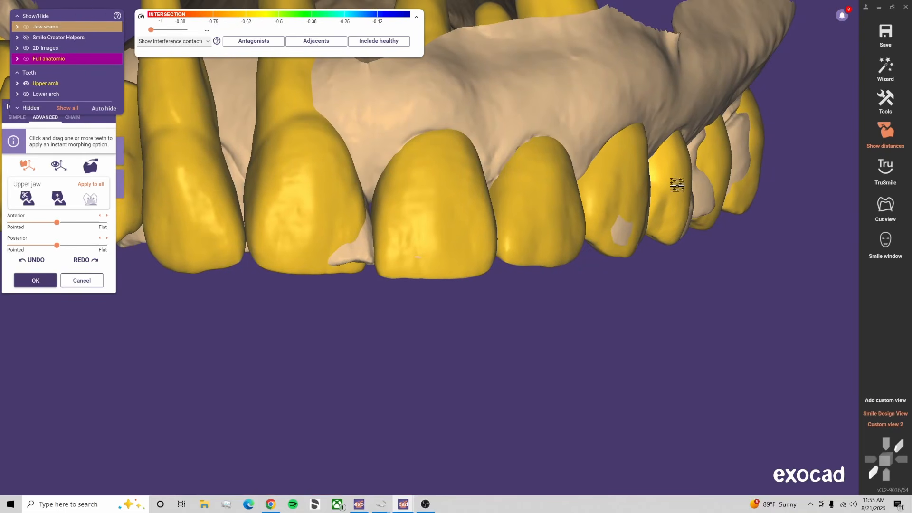
{"action": "right_click_drag", "start_coordinate": [680, 203], "coordinate": [401, 233]}
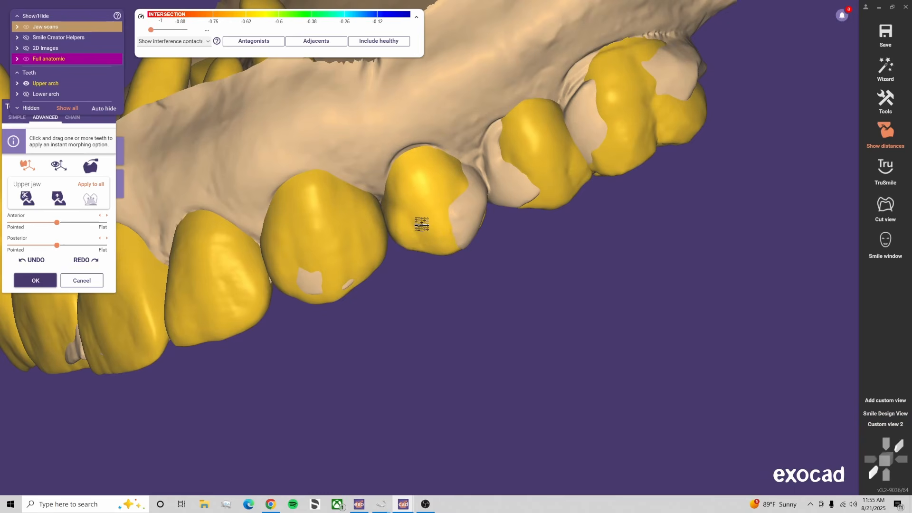
{"action": "left_click_drag", "start_coordinate": [421, 224], "coordinate": [460, 185]}
{"action": "left_click", "coordinate": [889, 425]}
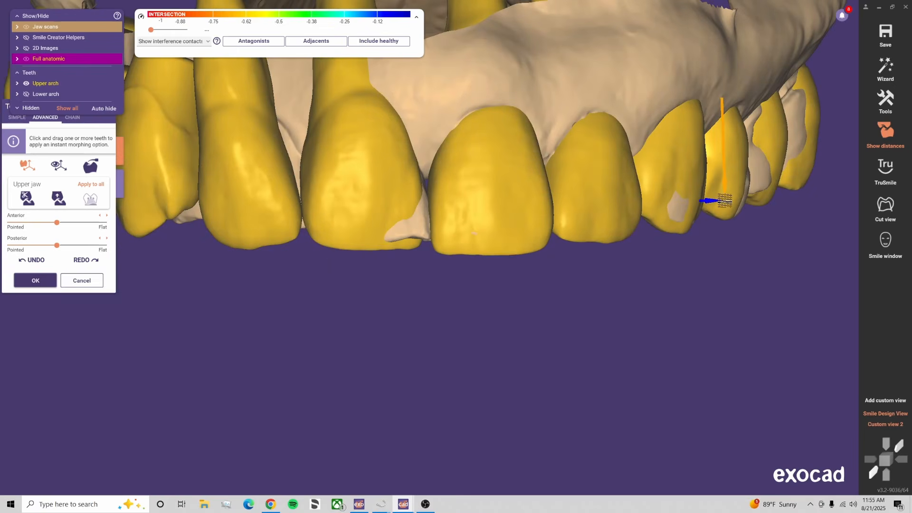
Examine the upper teeth in the front view, with the full anatomic models semi-transparent and solid, and against the patient's portrait
{"action": "mouse_move", "coordinate": [775, 267]}
{"action": "right_mouse_down"}
{"action": "mouse_move", "coordinate": [785, 263]}
{"action": "mouse_move", "coordinate": [778, 254]}
{"action": "right_mouse_up"}
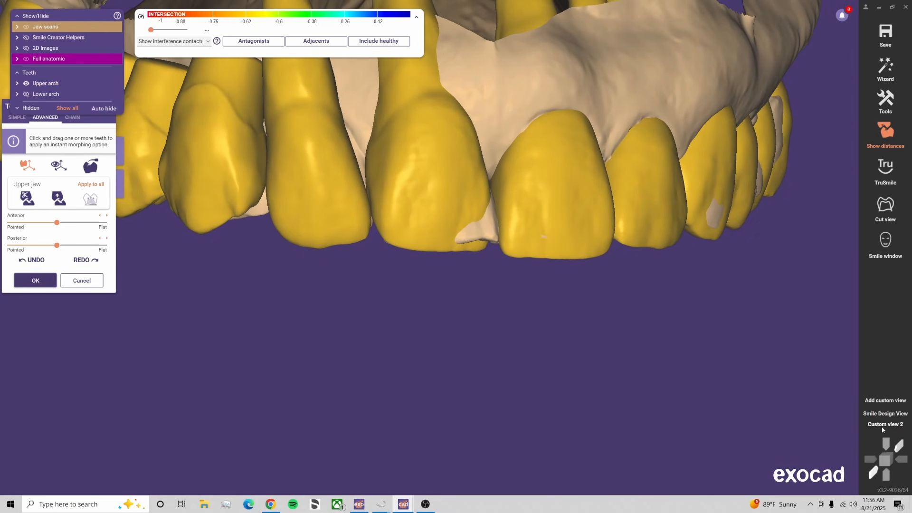
{"action": "left_click", "coordinate": [882, 427]}
{"action": "left_click", "coordinate": [99, 59]}
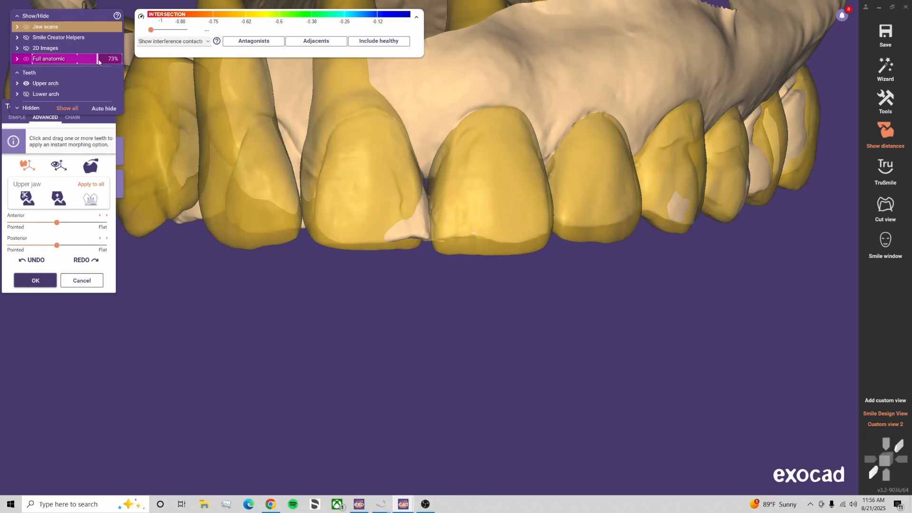
{"action": "left_click_drag", "start_coordinate": [99, 59], "coordinate": [122, 59]}
{"action": "mouse_move", "coordinate": [407, 510]}
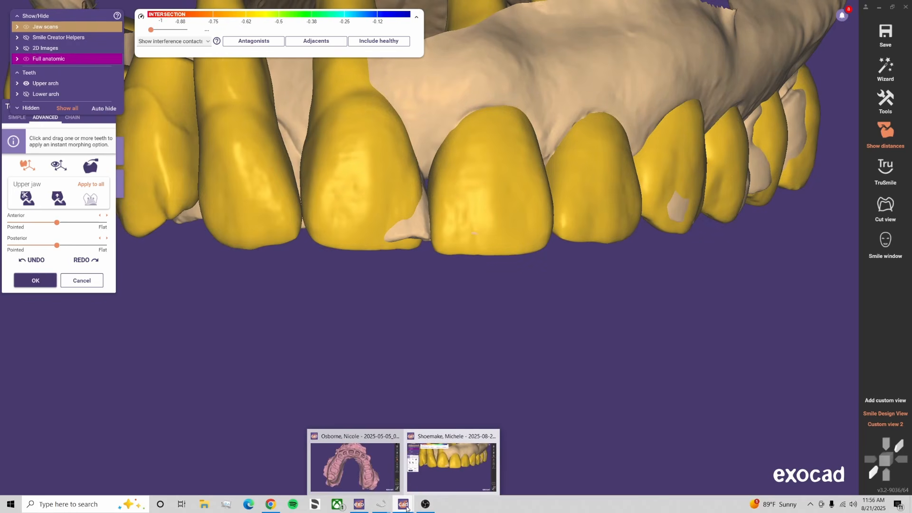
{"action": "left_click", "coordinate": [889, 425]}
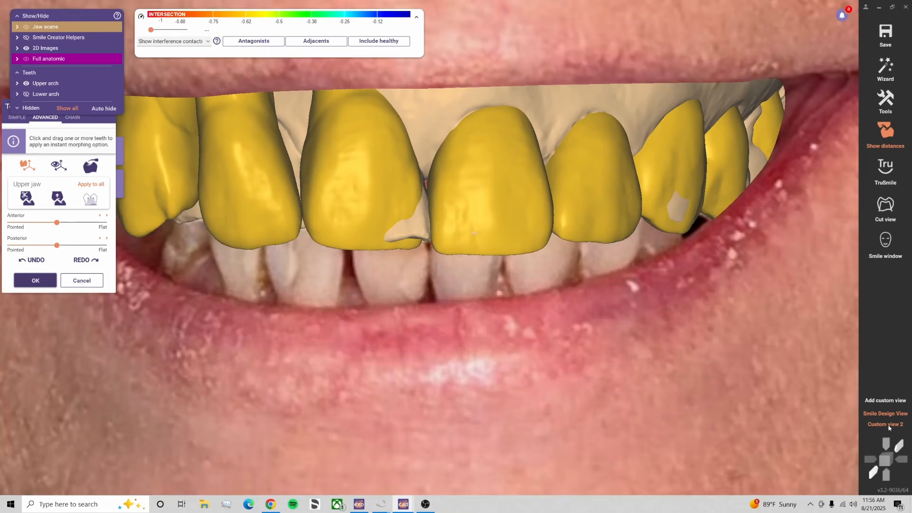
{"action": "scroll", "coordinate": [600, 352], "scroll_direction": "down", "scroll_amount": 5}
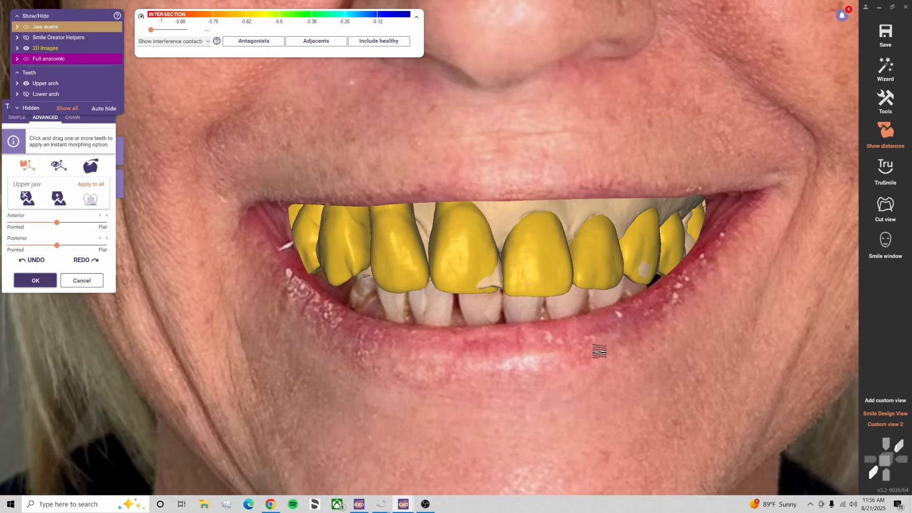
{"action": "right_click_drag", "start_coordinate": [599, 352], "coordinate": [656, 285]}
{"action": "scroll", "coordinate": [677, 243], "scroll_direction": "up", "scroll_amount": 6}
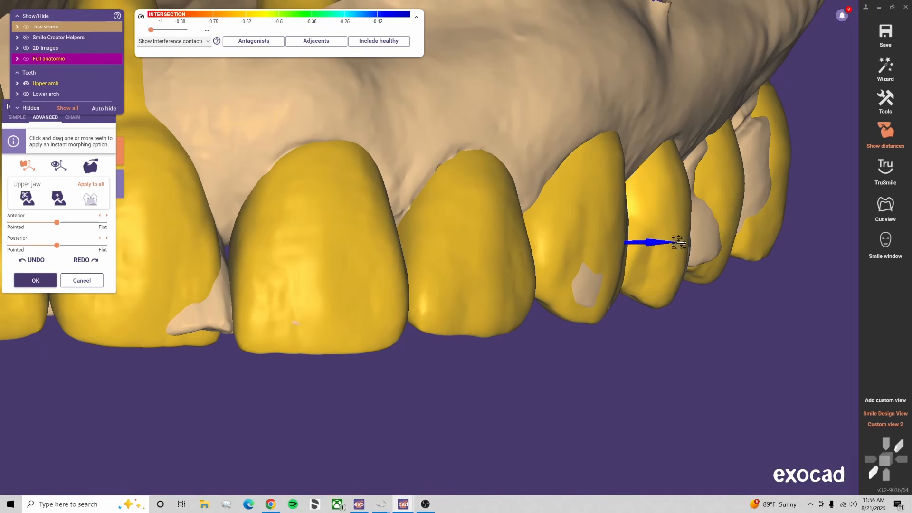
Fine-tune the position of premolar 13 in the occlusal view and compare its alignment with the neighbouring teeth in the front view
{"action": "right_click_drag", "start_coordinate": [679, 243], "coordinate": [676, 265]}
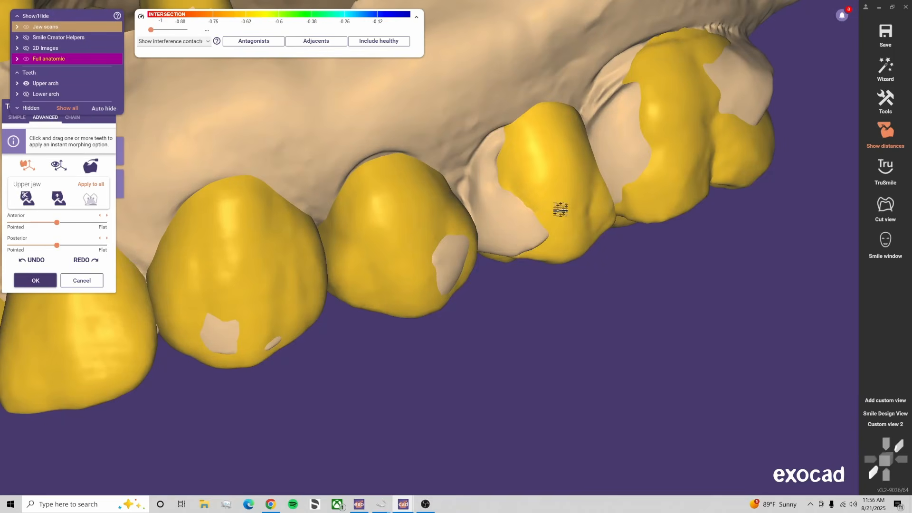
{"action": "right_click_drag", "start_coordinate": [536, 217], "coordinate": [387, 265]}
{"action": "left_click_drag", "start_coordinate": [300, 272], "coordinate": [314, 192]}
{"action": "left_click_drag", "start_coordinate": [421, 226], "coordinate": [430, 230]}
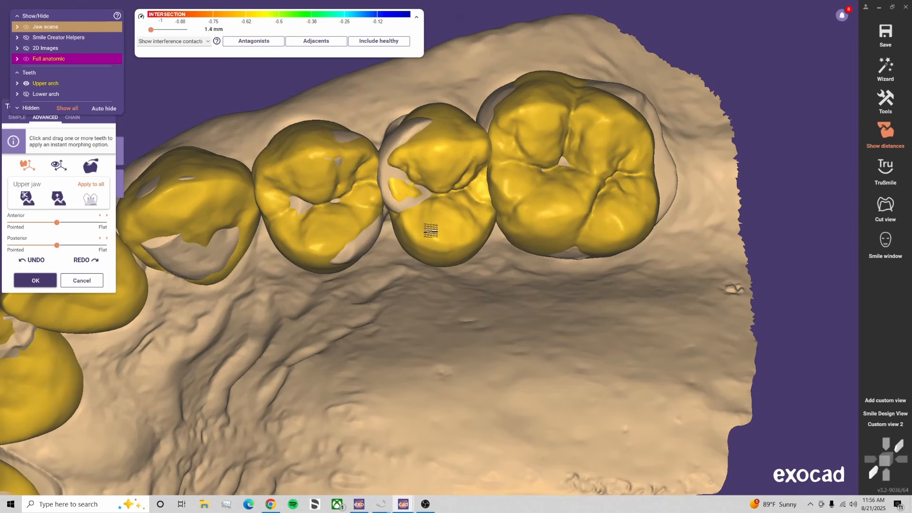
{"action": "right_click_drag", "start_coordinate": [431, 231], "coordinate": [457, 238]}
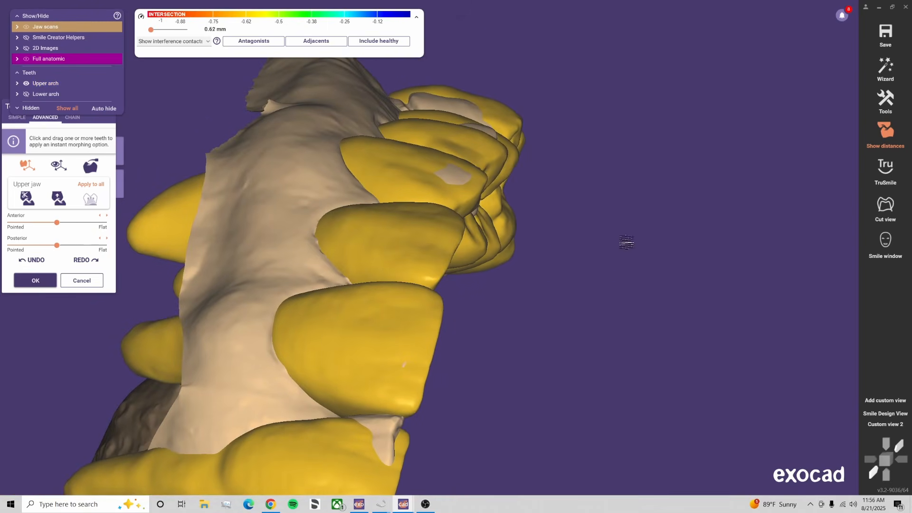
{"action": "left_click", "coordinate": [888, 426]}
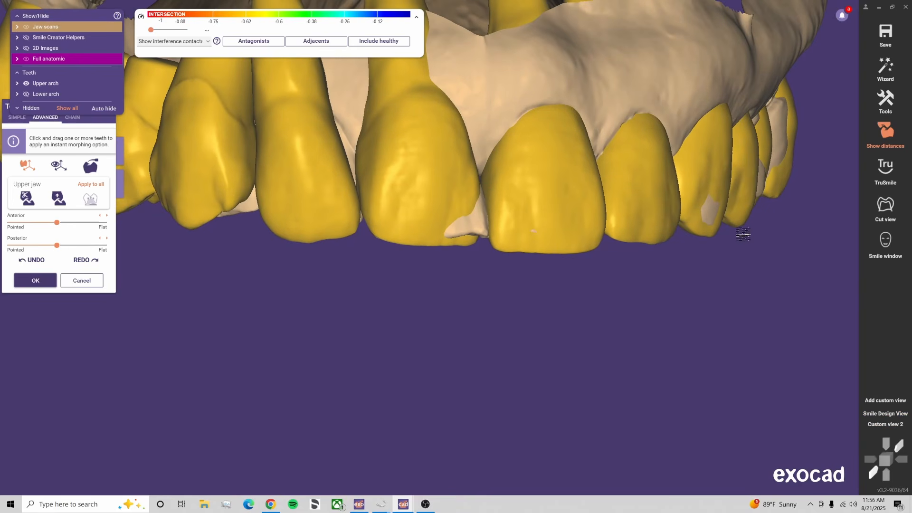
{"action": "right_click_drag", "start_coordinate": [741, 249], "coordinate": [789, 270]}
{"action": "left_click", "coordinate": [897, 426]}
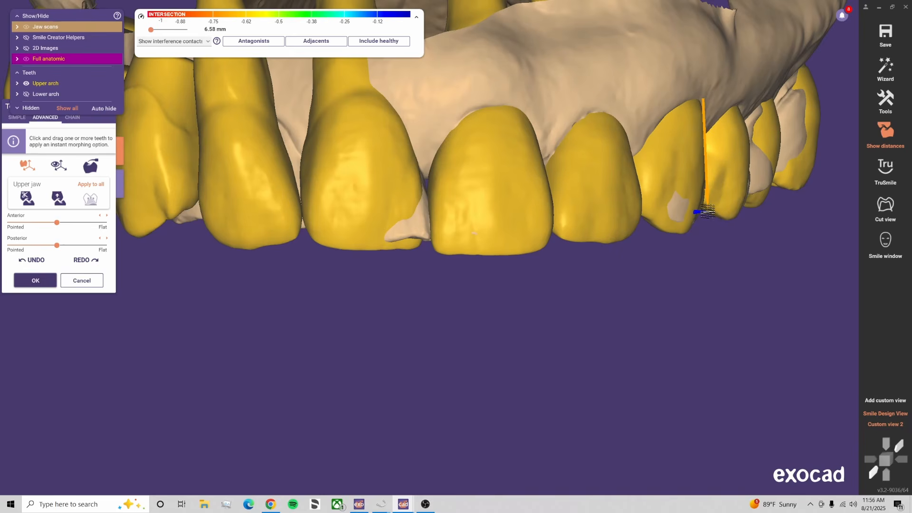
Flatten the upper posterior teeth fully, and ease the setting back to about three quarters along the Pointed–Flat range
{"action": "right_click_drag", "start_coordinate": [708, 212], "coordinate": [666, 192]}
{"action": "right_click_drag", "start_coordinate": [753, 274], "coordinate": [705, 347]}
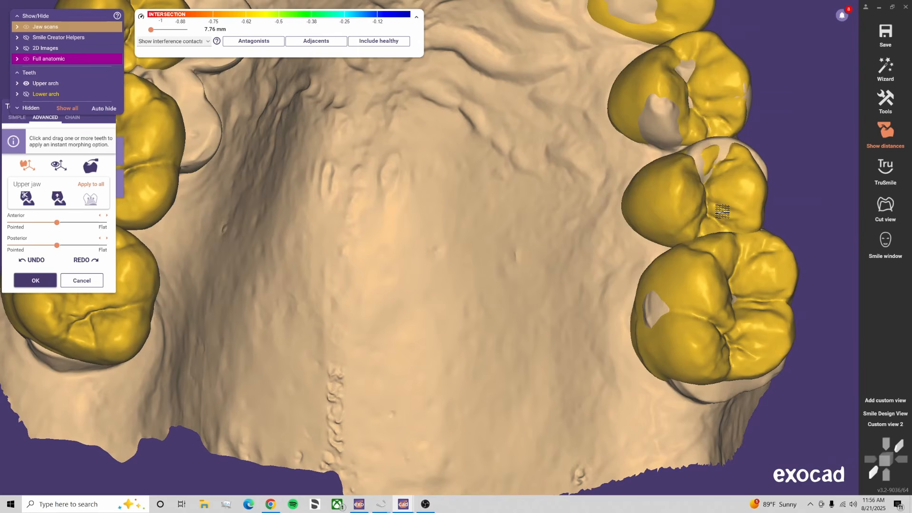
{"action": "right_click_drag", "start_coordinate": [722, 211], "coordinate": [720, 217]}
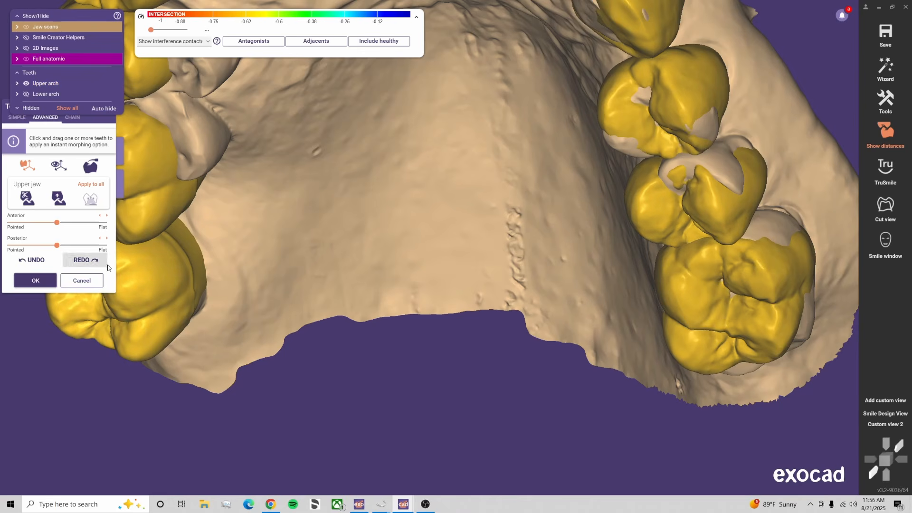
{"action": "scroll", "coordinate": [380, 310], "scroll_direction": "down", "scroll_amount": 2}
{"action": "right_click_drag", "start_coordinate": [410, 310], "coordinate": [420, 345]}
{"action": "scroll", "coordinate": [426, 362], "scroll_direction": "up", "scroll_amount": 2}
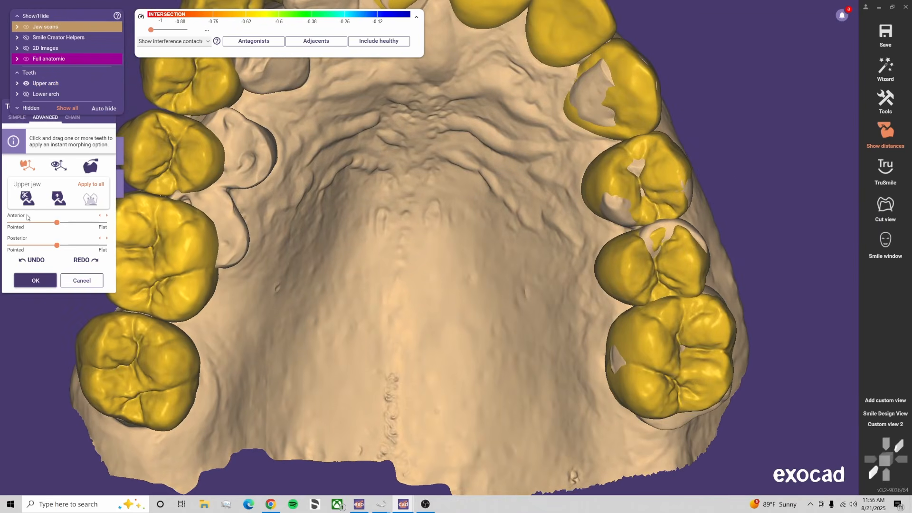
{"action": "left_click_drag", "start_coordinate": [53, 246], "coordinate": [104, 245]}
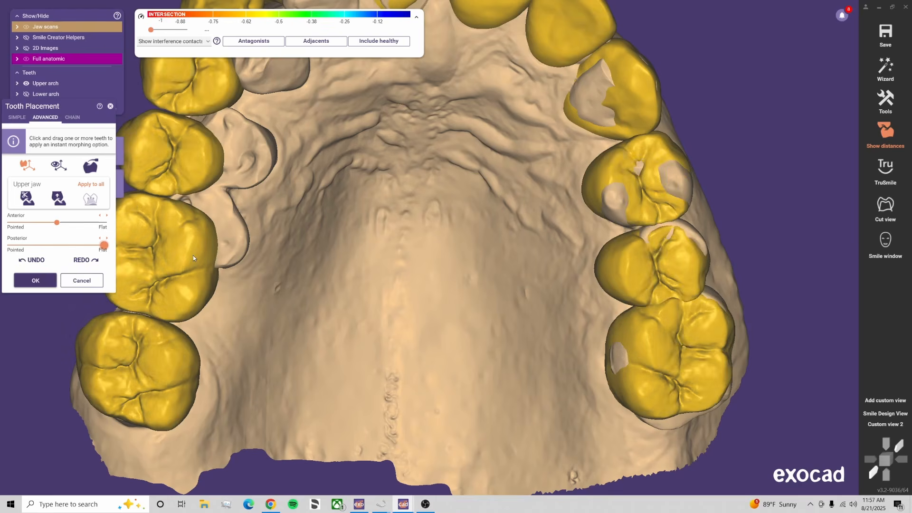
{"action": "right_click_drag", "start_coordinate": [342, 283], "coordinate": [364, 284]}
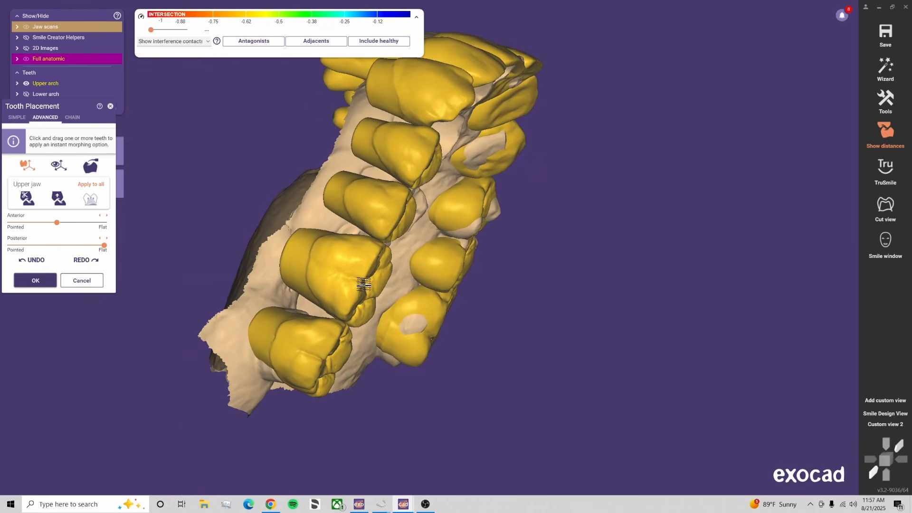
{"action": "left_click_drag", "start_coordinate": [106, 247], "coordinate": [87, 246]}
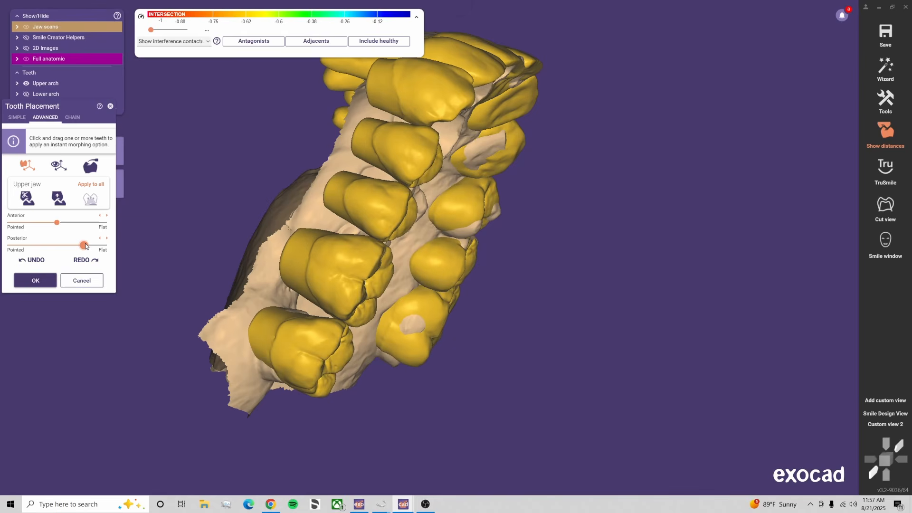
Adjust the position of premolar 12 from the front and buccal sides, and check it in the smile design view
{"action": "left_click", "coordinate": [890, 424]}
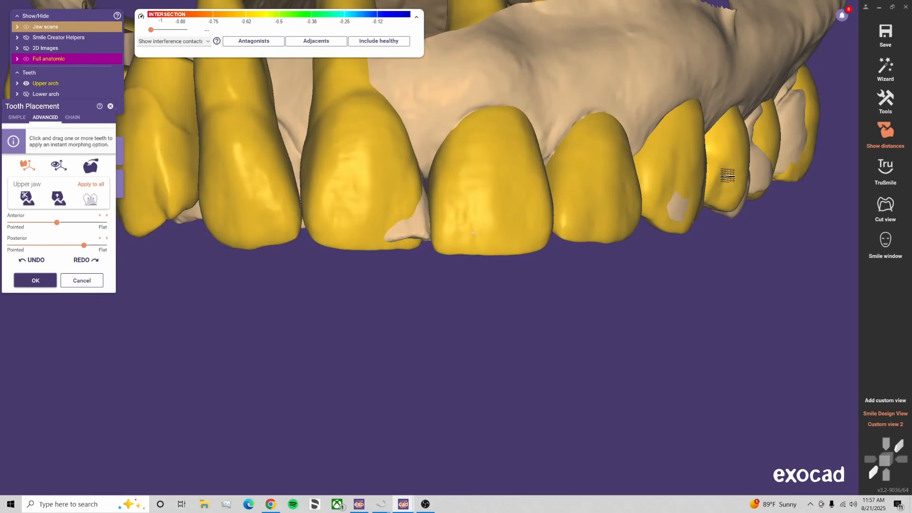
{"action": "left_click_drag", "start_coordinate": [727, 175], "coordinate": [730, 185]}
{"action": "right_click_drag", "start_coordinate": [735, 198], "coordinate": [629, 219]}
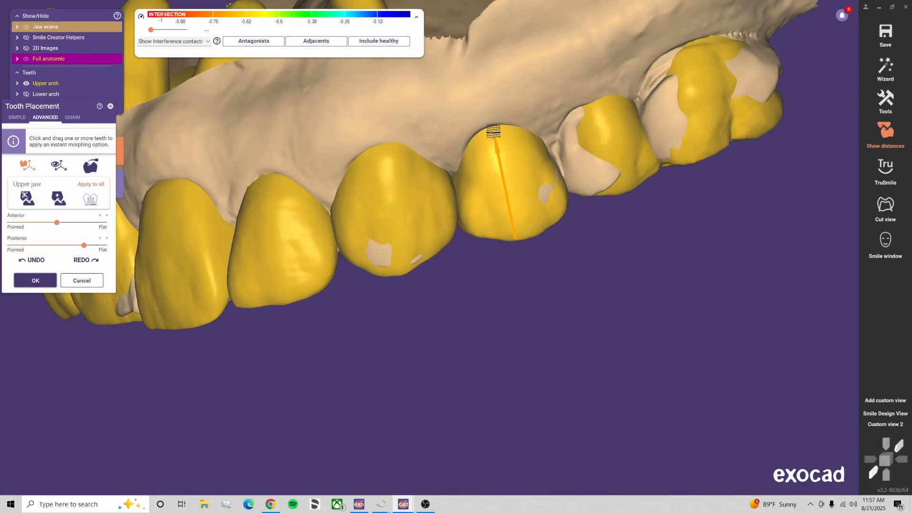
{"action": "right_click_drag", "start_coordinate": [540, 228], "coordinate": [507, 232]}
{"action": "left_click_drag", "start_coordinate": [462, 218], "coordinate": [480, 214]}
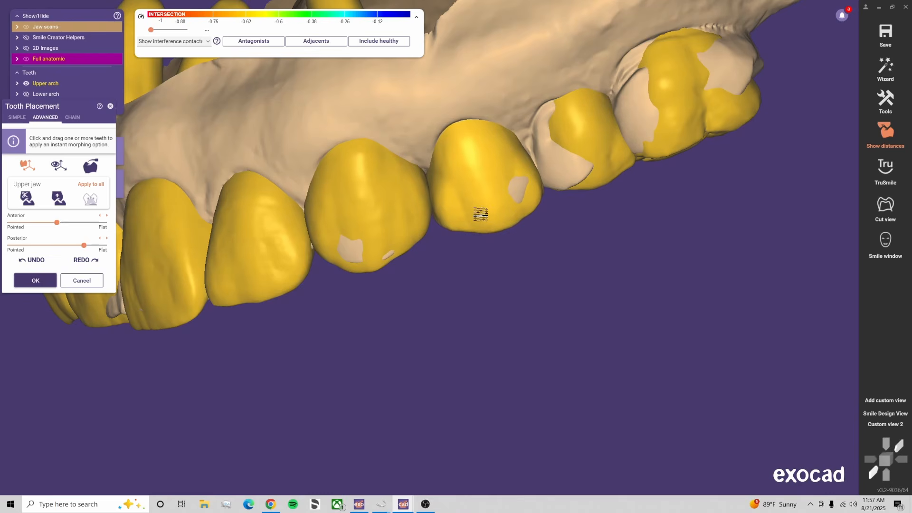
{"action": "left_click", "coordinate": [886, 414]}
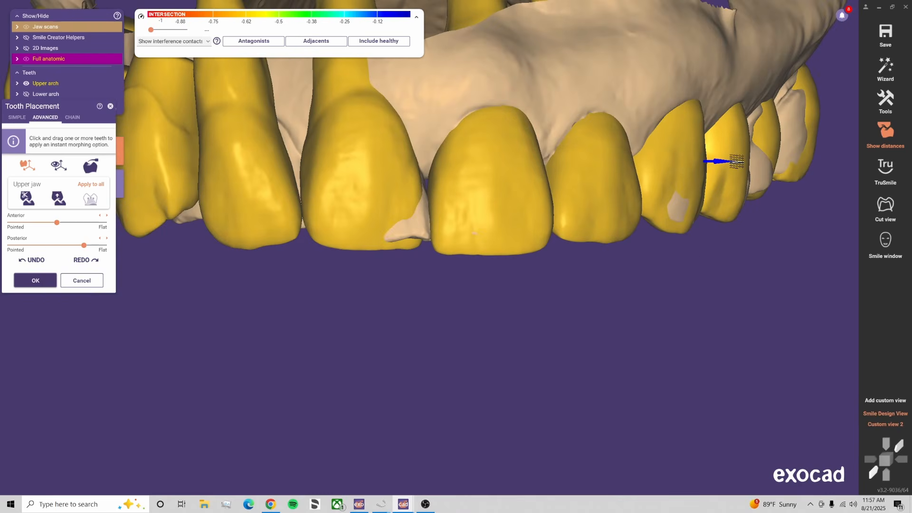
Return the upper posterior morphology to about the middle for comparison, and set it back to about three quarters toward Flat
{"action": "right_click_drag", "start_coordinate": [724, 332], "coordinate": [872, 375]}
{"action": "left_click", "coordinate": [895, 425]}
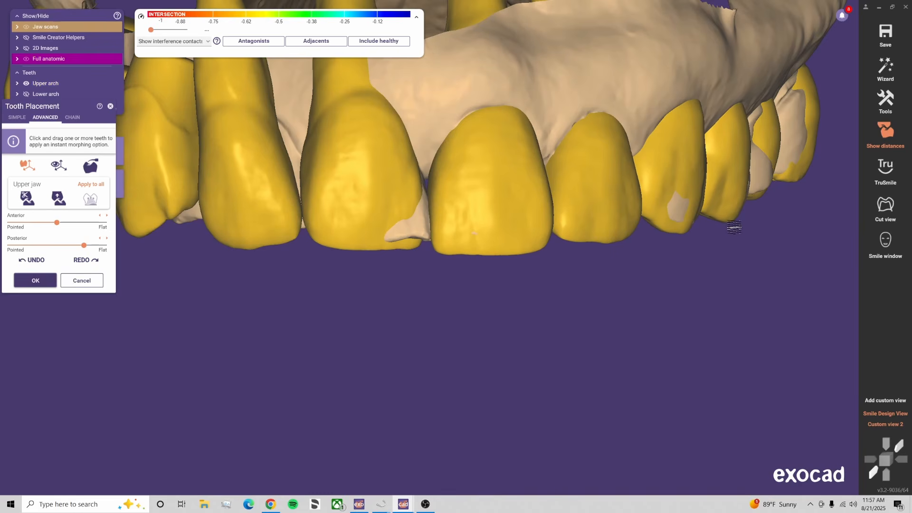
{"action": "right_click_drag", "start_coordinate": [733, 226], "coordinate": [718, 184]}
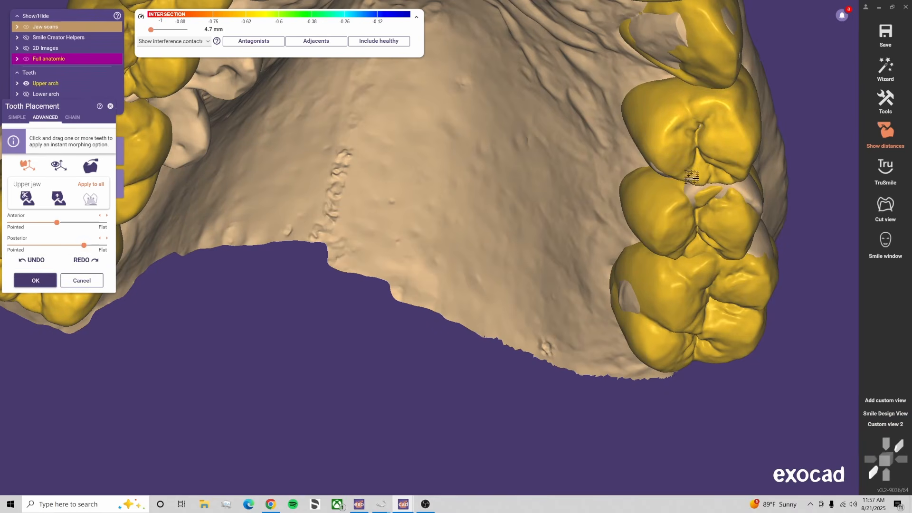
{"action": "left_click_drag", "start_coordinate": [84, 245], "coordinate": [58, 246]}
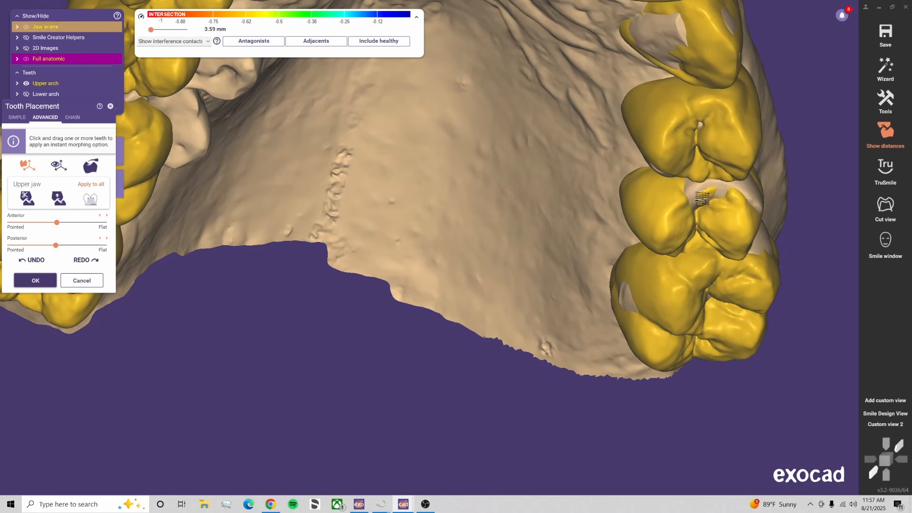
{"action": "right_click_drag", "start_coordinate": [691, 241], "coordinate": [695, 210]}
{"action": "left_click_drag", "start_coordinate": [67, 245], "coordinate": [81, 245]}
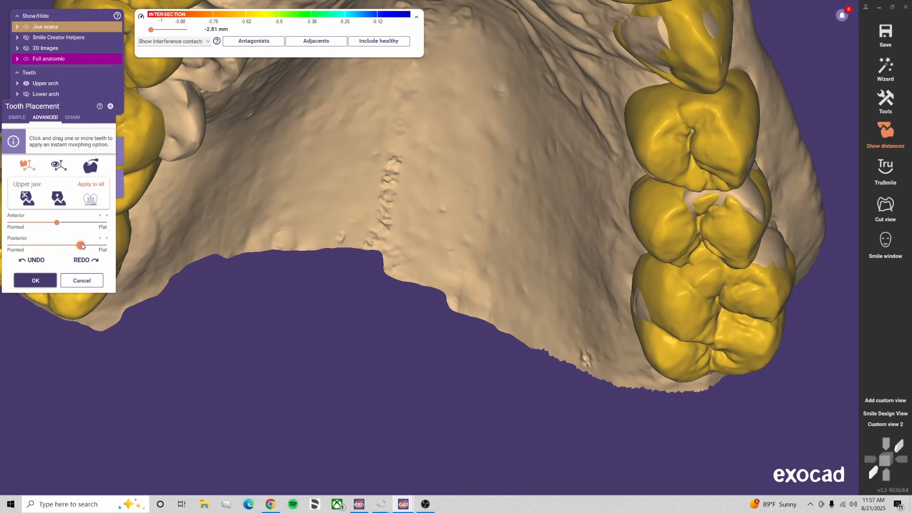
{"action": "left_click", "coordinate": [890, 425]}
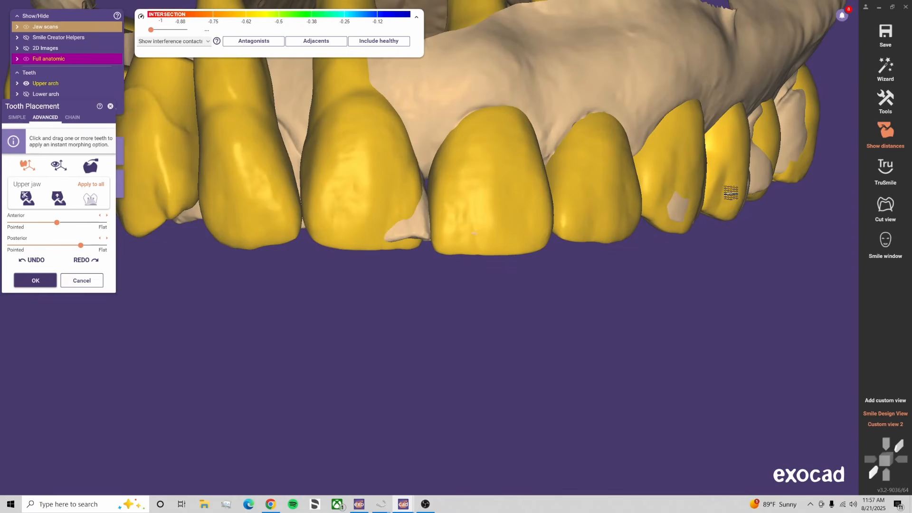
Shift premolar 13 mesially against tooth 12 and align it buccally, comparing the row in the front view
{"action": "right_click_drag", "start_coordinate": [732, 193], "coordinate": [580, 258]}
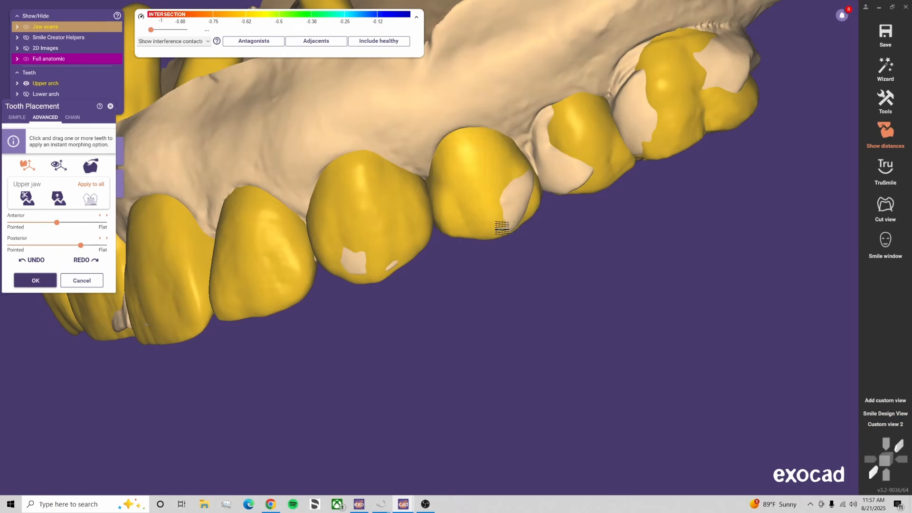
{"action": "left_click_drag", "start_coordinate": [602, 166], "coordinate": [592, 173]}
{"action": "right_click_drag", "start_coordinate": [621, 208], "coordinate": [548, 295]}
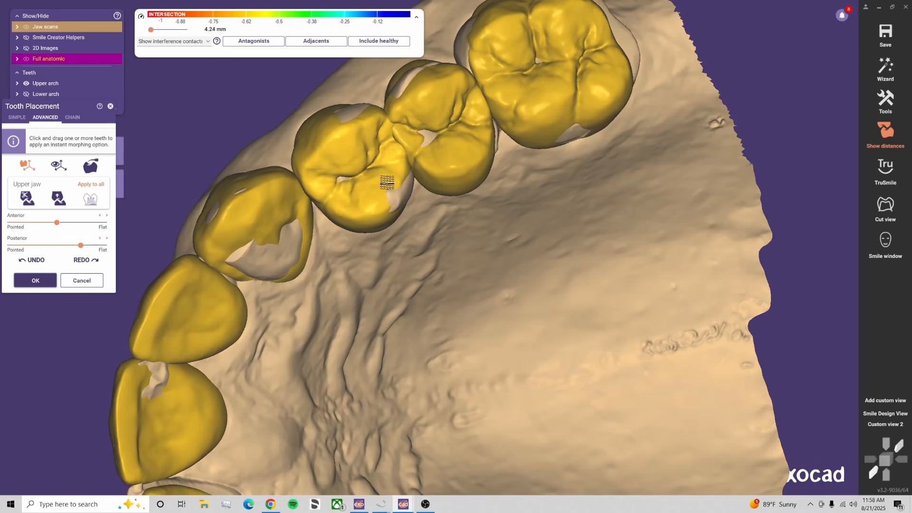
{"action": "left_click_drag", "start_coordinate": [406, 141], "coordinate": [377, 150]}
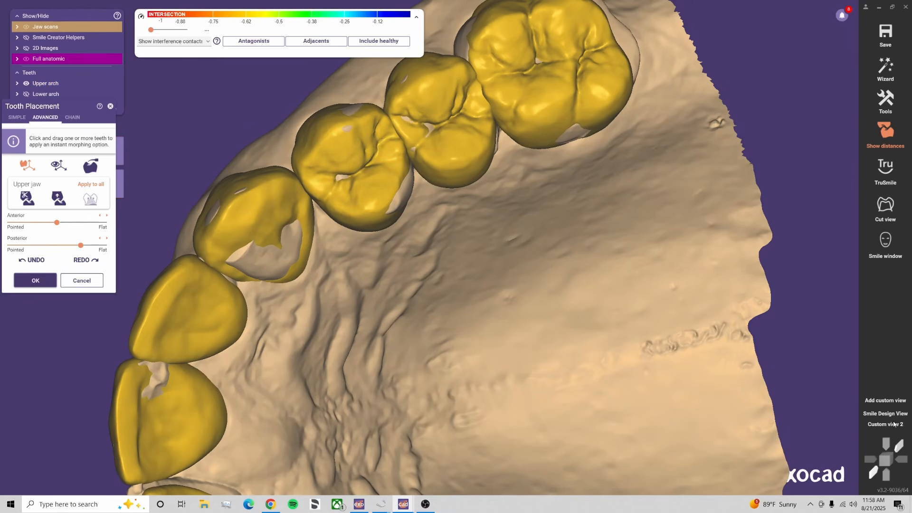
{"action": "left_click", "coordinate": [889, 425]}
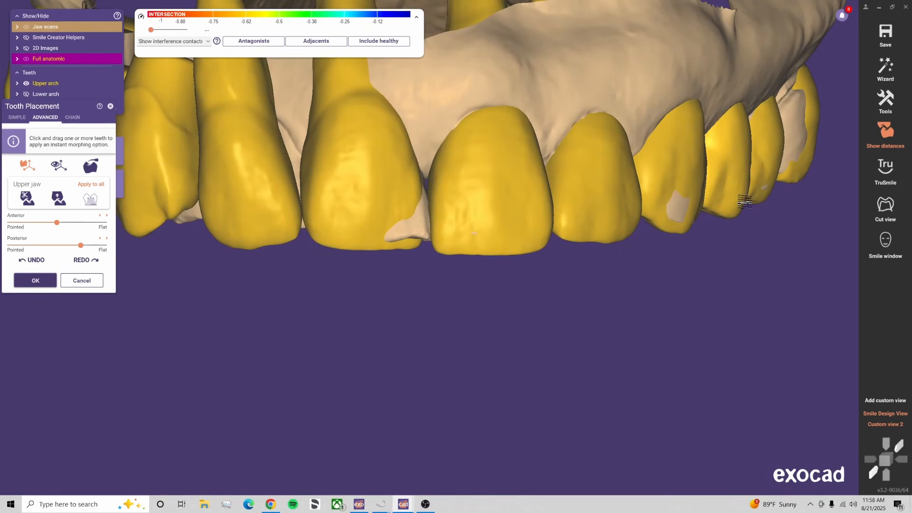
Move molar 14 distally in the occlusal view and fine-tune premolar 13's position and rotation beside tooth 12
{"action": "right_click_drag", "start_coordinate": [774, 131], "coordinate": [613, 381]}
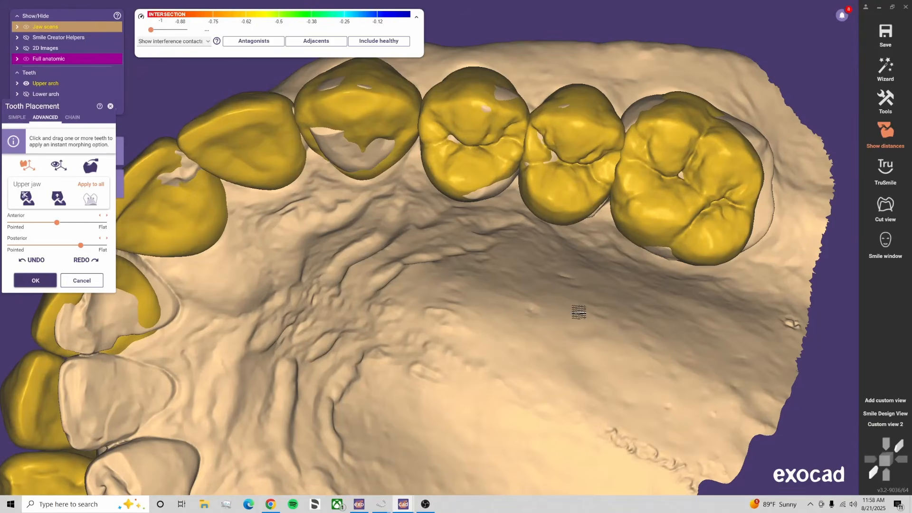
{"action": "left_click_drag", "start_coordinate": [672, 190], "coordinate": [696, 199]}
{"action": "left_click_drag", "start_coordinate": [583, 105], "coordinate": [580, 106]}
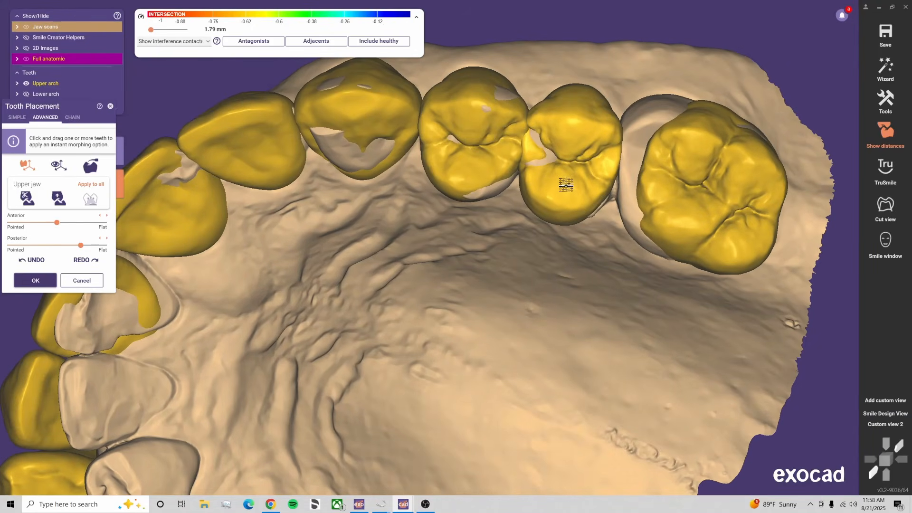
{"action": "left_click_drag", "start_coordinate": [566, 185], "coordinate": [570, 185]}
{"action": "left_click_drag", "start_coordinate": [528, 162], "coordinate": [526, 163]}
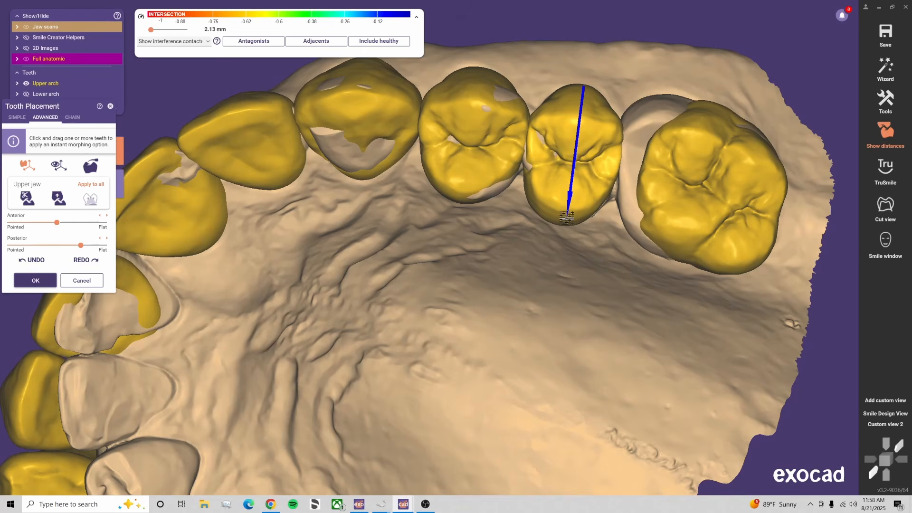
{"action": "right_click_drag", "start_coordinate": [567, 217], "coordinate": [564, 114]}
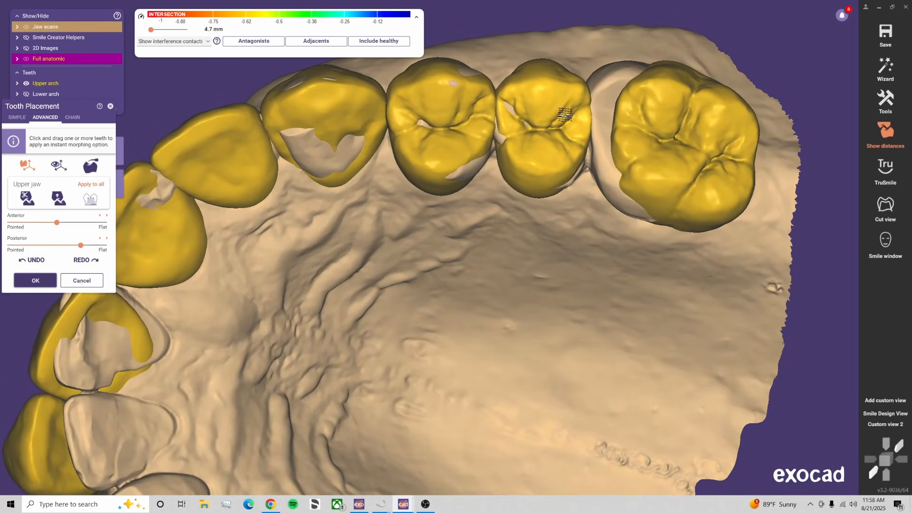
{"action": "right_click_drag", "start_coordinate": [527, 165], "coordinate": [544, 167]}
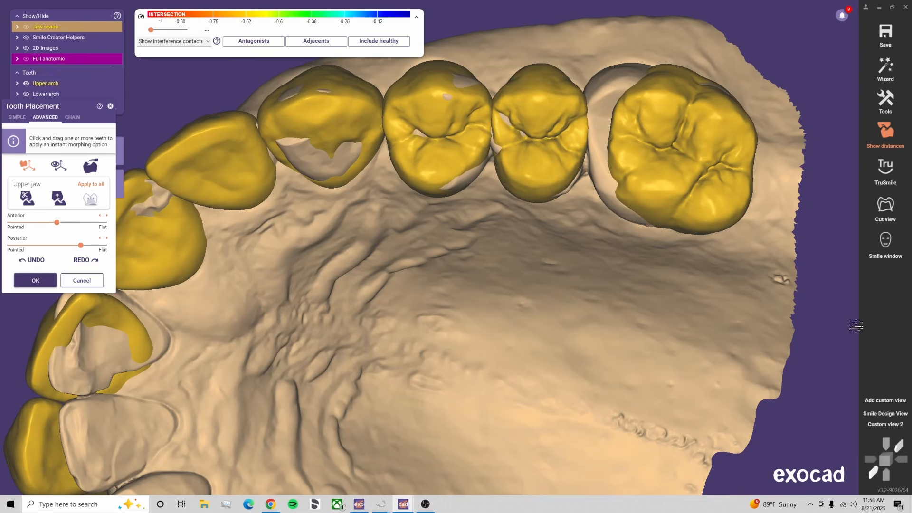
Compare the last upper posterior adjustment by undoing and redoing it, viewing the row from the front and occlusal sides
{"action": "left_click", "coordinate": [892, 425]}
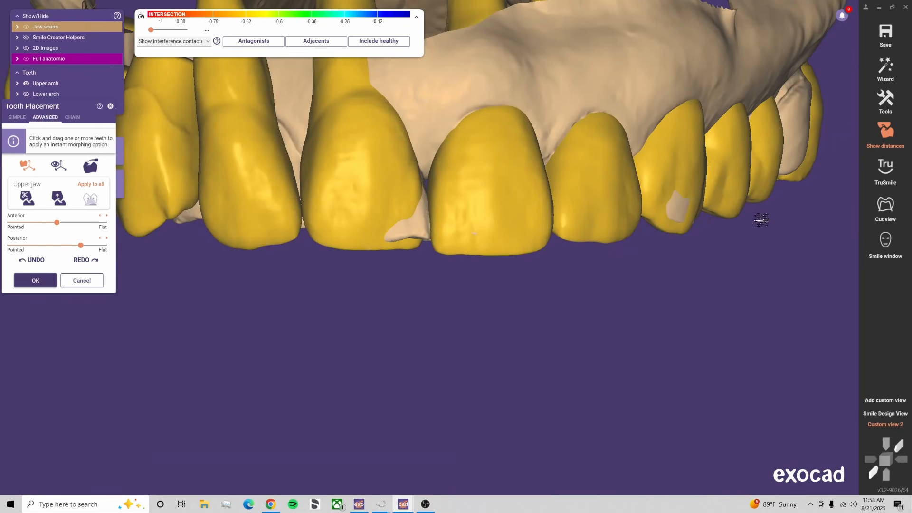
{"action": "right_click_drag", "start_coordinate": [761, 220], "coordinate": [277, 99]}
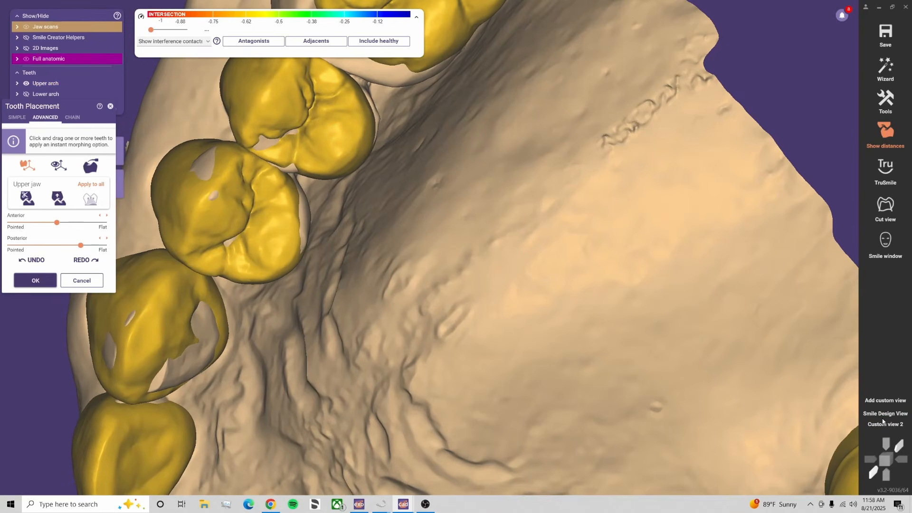
{"action": "left_click", "coordinate": [883, 424]}
{"action": "right_click_drag", "start_coordinate": [758, 311], "coordinate": [674, 269]}
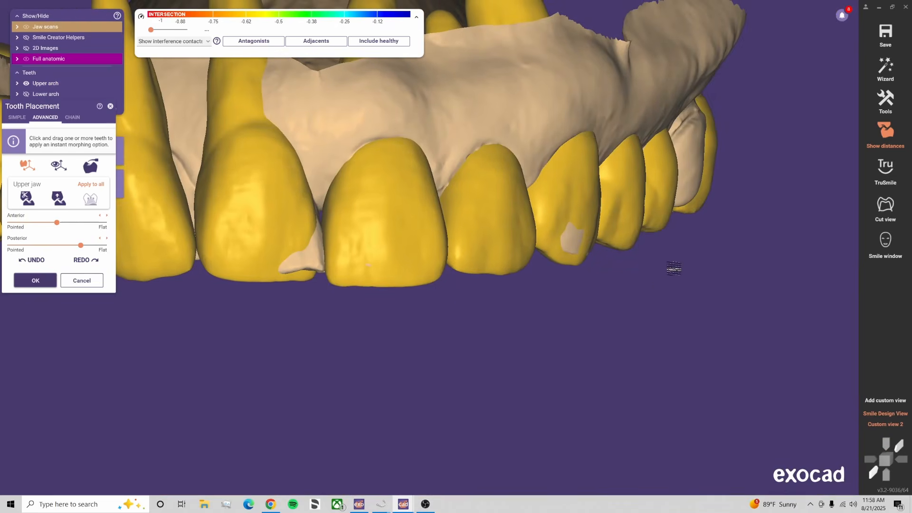
{"action": "scroll", "coordinate": [660, 235], "scroll_direction": "up", "scroll_amount": 5}
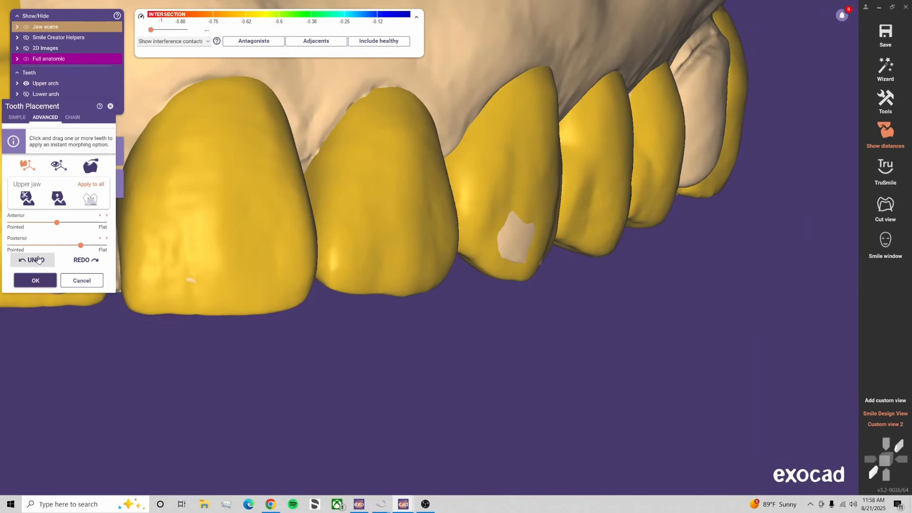
{"action": "left_click", "coordinate": [30, 260]}
{"action": "left_click", "coordinate": [84, 260]}
{"action": "left_click", "coordinate": [84, 260]}
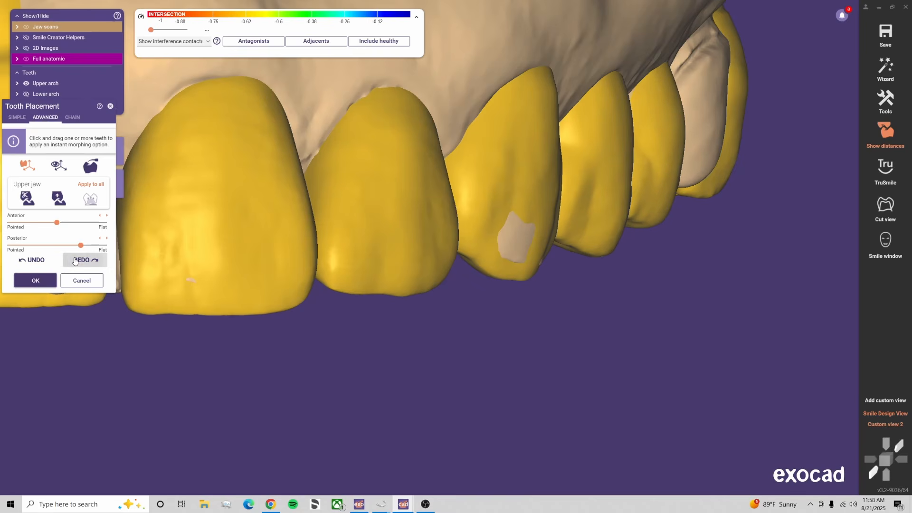
Fine-tune premolar 13's rotation from the buccal side and compare the upper row in the custom and smile design views
{"action": "right_click_drag", "start_coordinate": [672, 257], "coordinate": [644, 232]}
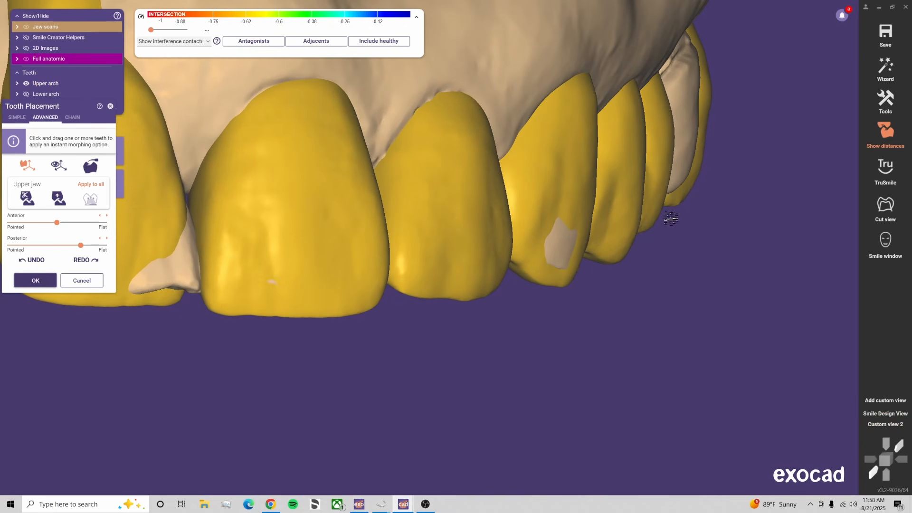
{"action": "right_click_drag", "start_coordinate": [671, 219], "coordinate": [650, 228]}
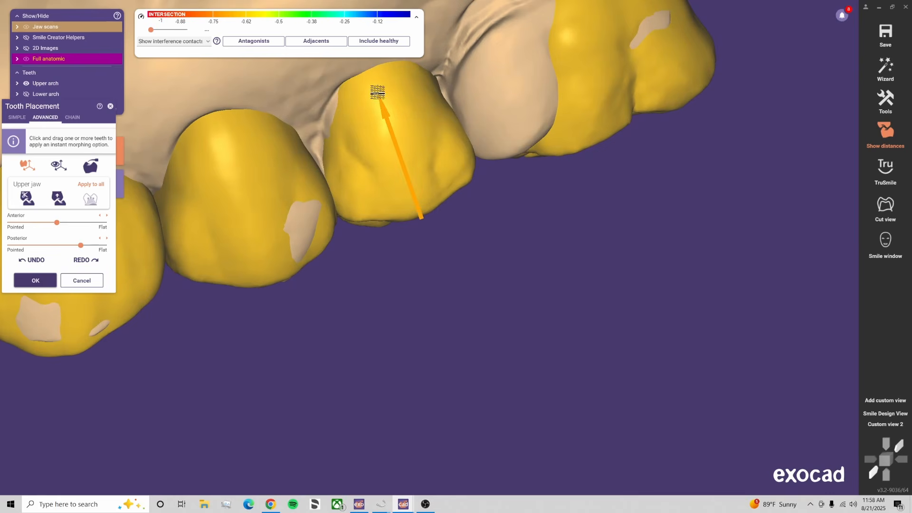
{"action": "left_click", "coordinate": [898, 425]}
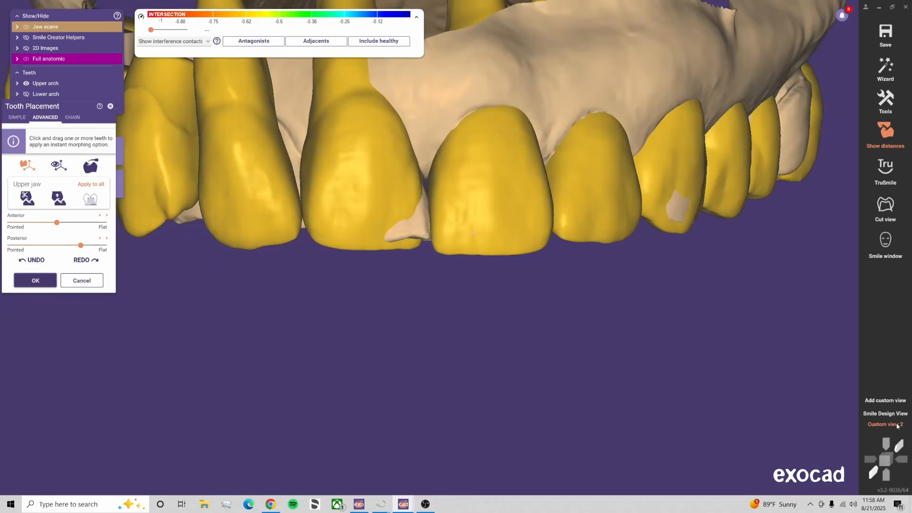
{"action": "left_click", "coordinate": [886, 413]}
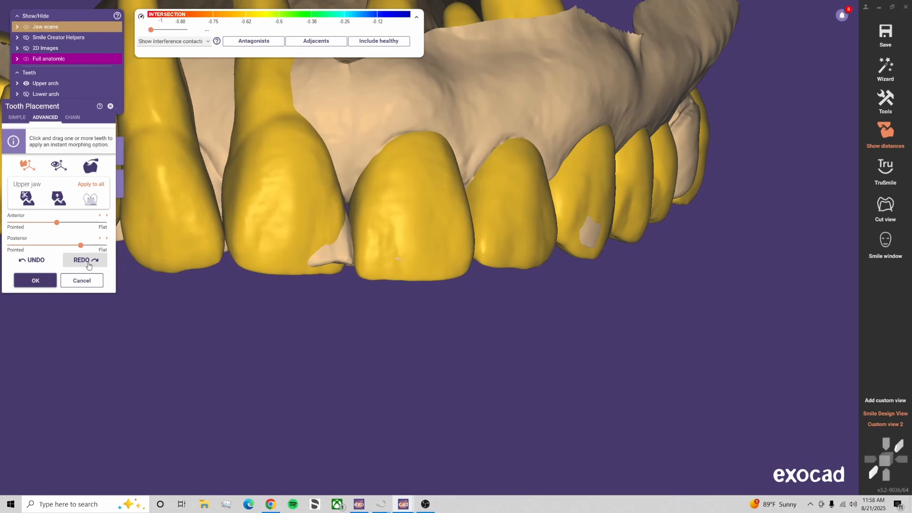
{"action": "scroll", "coordinate": [671, 203], "scroll_direction": "up", "scroll_amount": 1}
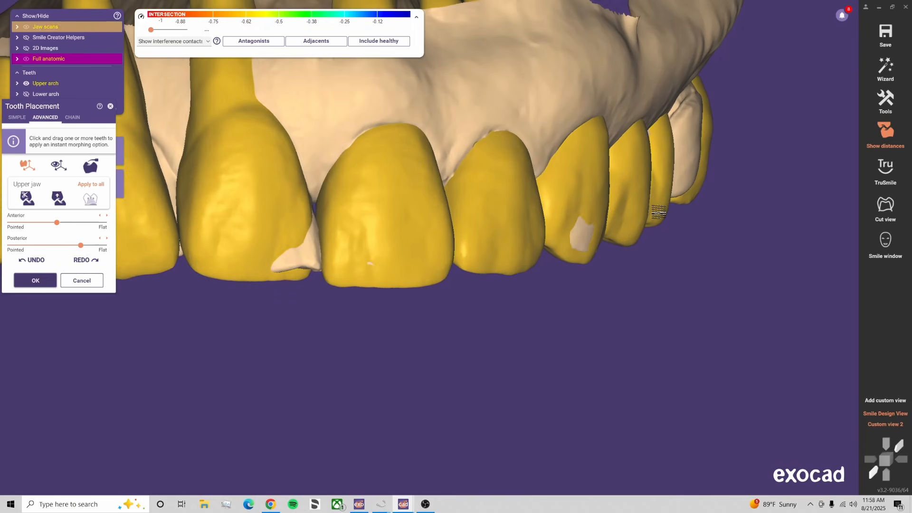
{"action": "right_click_drag", "start_coordinate": [670, 247], "coordinate": [682, 240]}
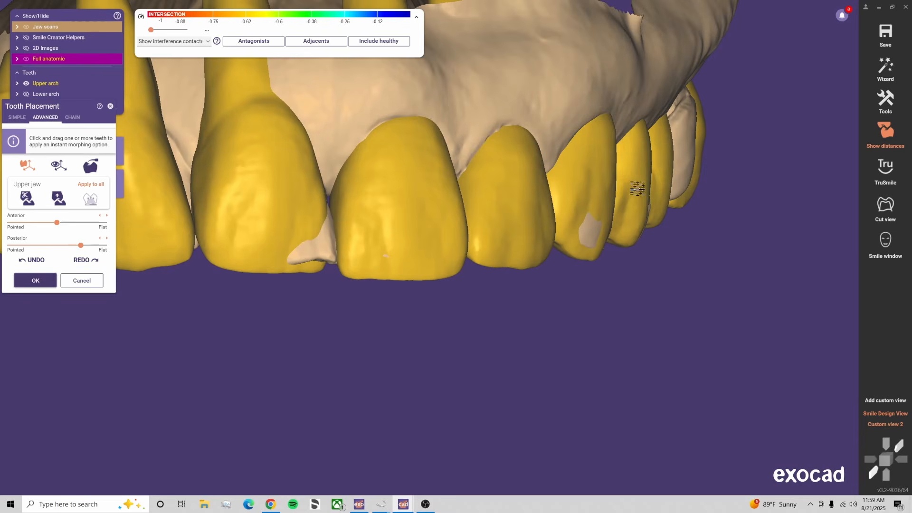
Try shifting premolar 12 distally beside the canine in the front view, and undo the shift
{"action": "left_click", "coordinate": [891, 426]}
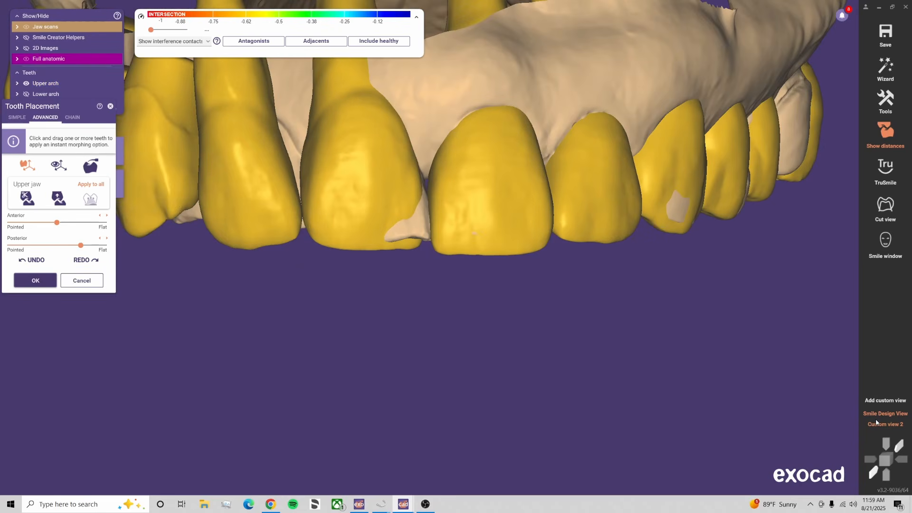
{"action": "scroll", "coordinate": [730, 177], "scroll_direction": "up", "scroll_amount": 1}
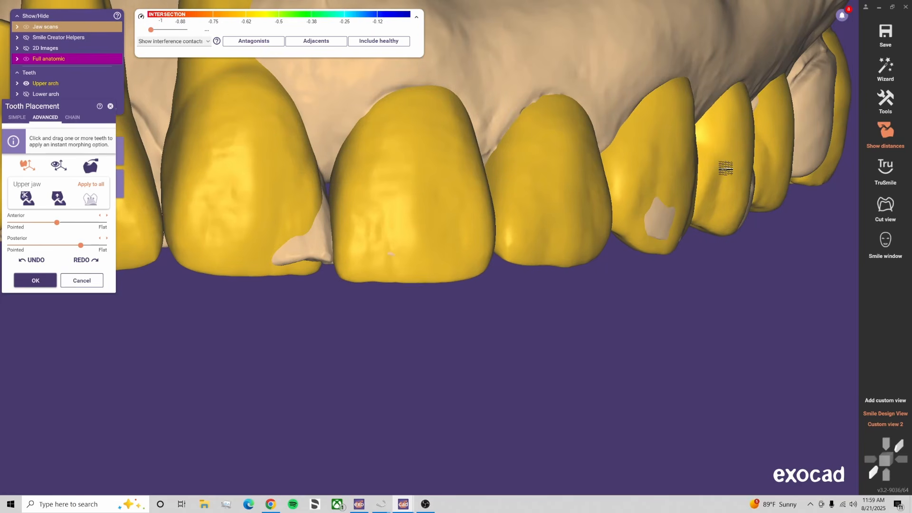
{"action": "left_click_drag", "start_coordinate": [732, 168], "coordinate": [739, 169]}
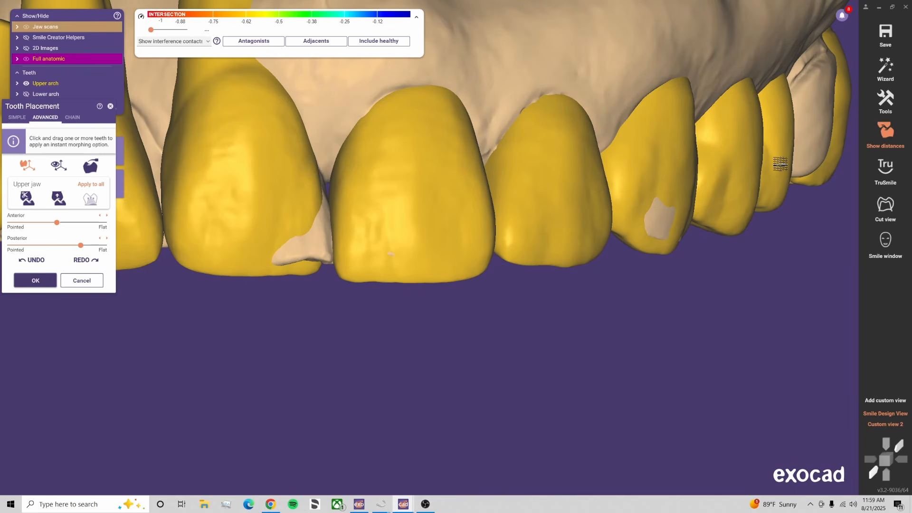
{"action": "left_click", "coordinate": [30, 261]}
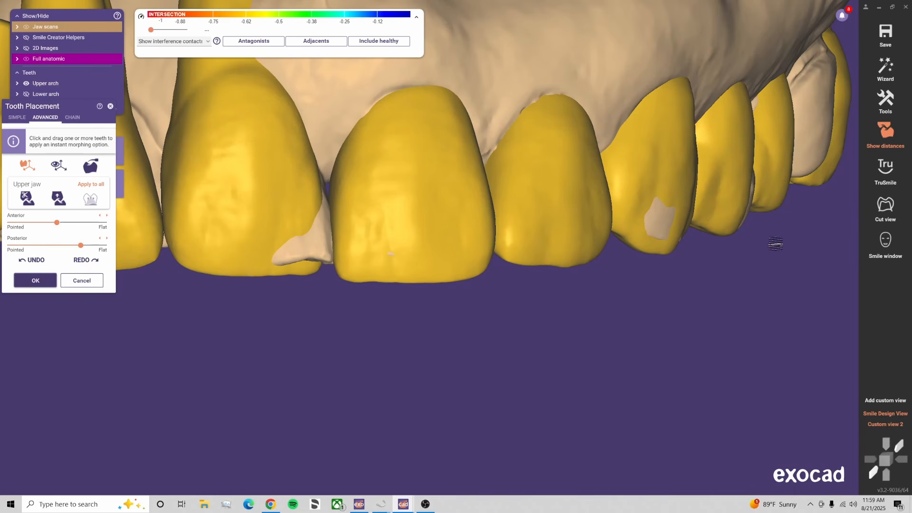
Move molar 14 mesially against premolar 13 in the occlusal view and check the row in Custom view 2
{"action": "right_click_drag", "start_coordinate": [775, 243], "coordinate": [778, 245]}
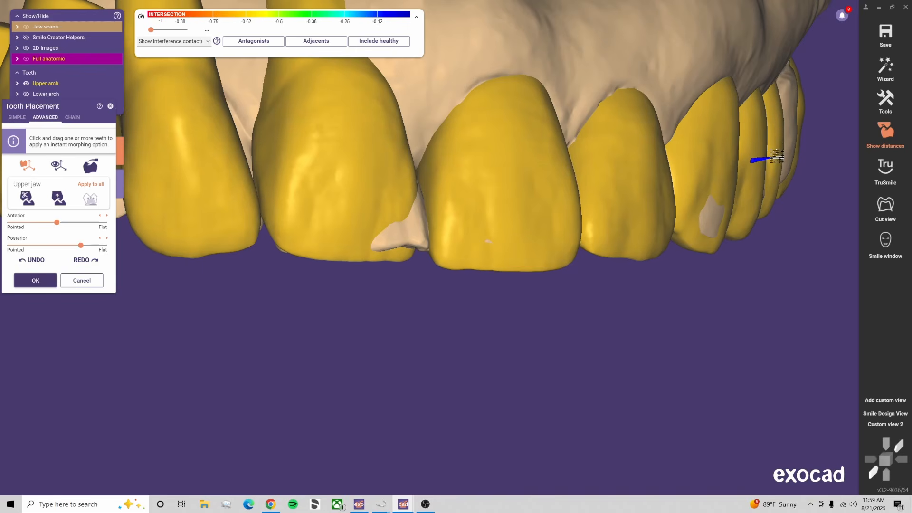
{"action": "left_click", "coordinate": [900, 426]}
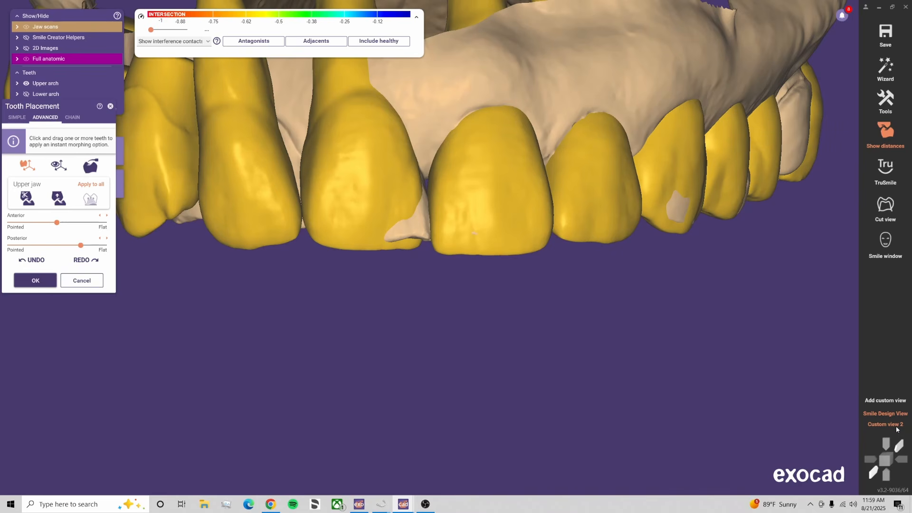
{"action": "scroll", "coordinate": [583, 306], "scroll_direction": "down", "scroll_amount": 3}
{"action": "right_click_drag", "start_coordinate": [583, 320], "coordinate": [584, 321]}
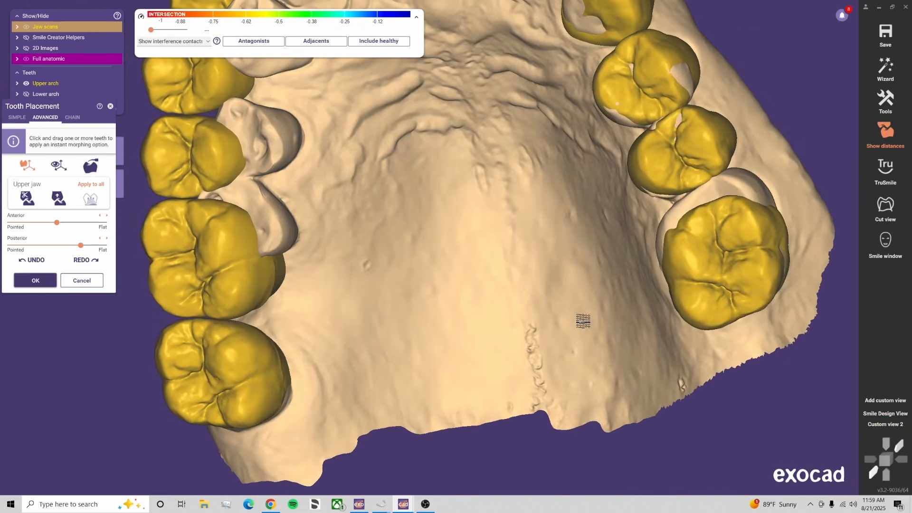
{"action": "left_click_drag", "start_coordinate": [721, 287], "coordinate": [718, 215]}
{"action": "left_click", "coordinate": [901, 426]}
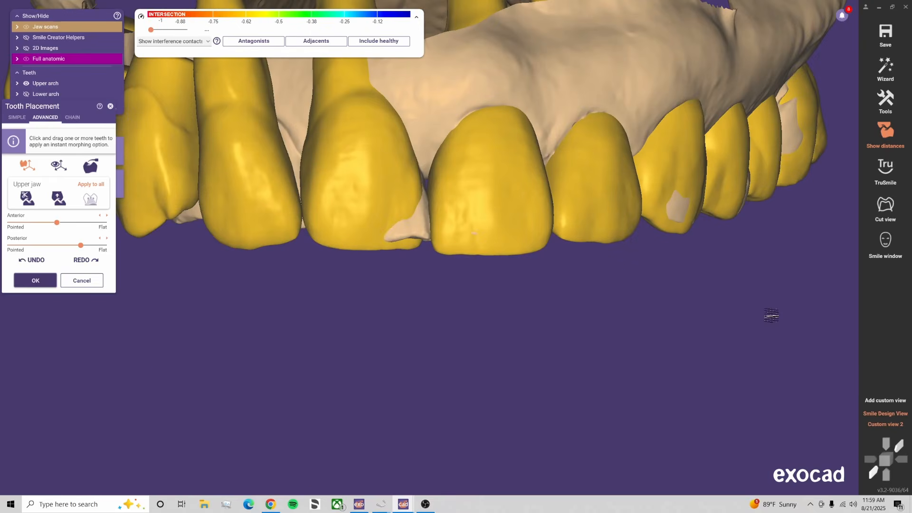
Refine molar 14's rotation against premolar 13 in the occlusal view, and examine the row from the front without the jaw scans
{"action": "right_click_drag", "start_coordinate": [770, 316], "coordinate": [698, 263]}
{"action": "right_click_drag", "start_coordinate": [605, 225], "coordinate": [550, 283]}
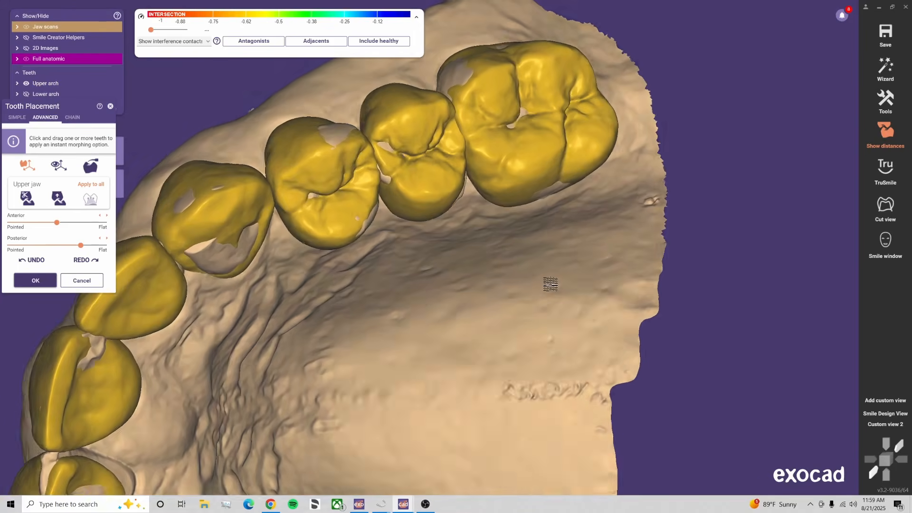
{"action": "scroll", "coordinate": [499, 252], "scroll_direction": "up", "scroll_amount": 3}
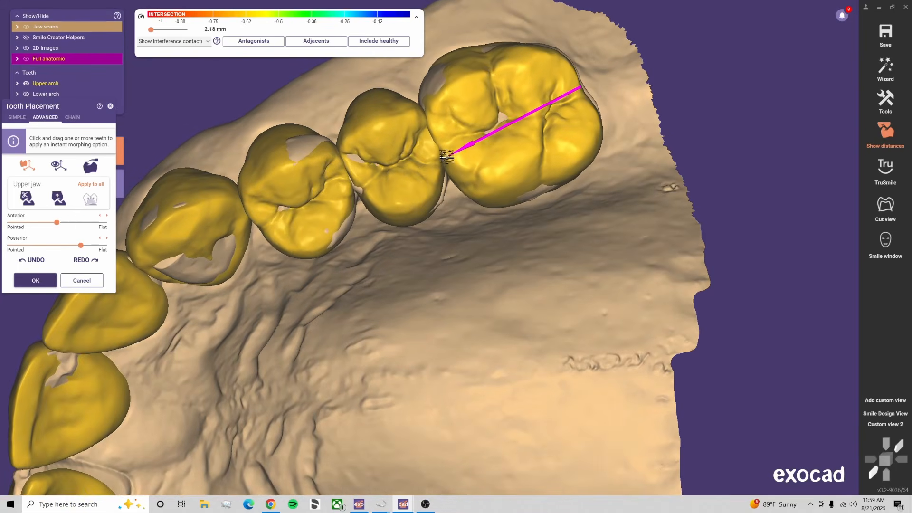
{"action": "mouse_move", "coordinate": [447, 156]}
{"action": "left_mouse_down"}
{"action": "mouse_move", "coordinate": [459, 151]}
{"action": "mouse_move", "coordinate": [438, 172]}
{"action": "mouse_move", "coordinate": [452, 158]}
{"action": "left_mouse_up"}
{"action": "right_click_drag", "start_coordinate": [505, 188], "coordinate": [545, 203]}
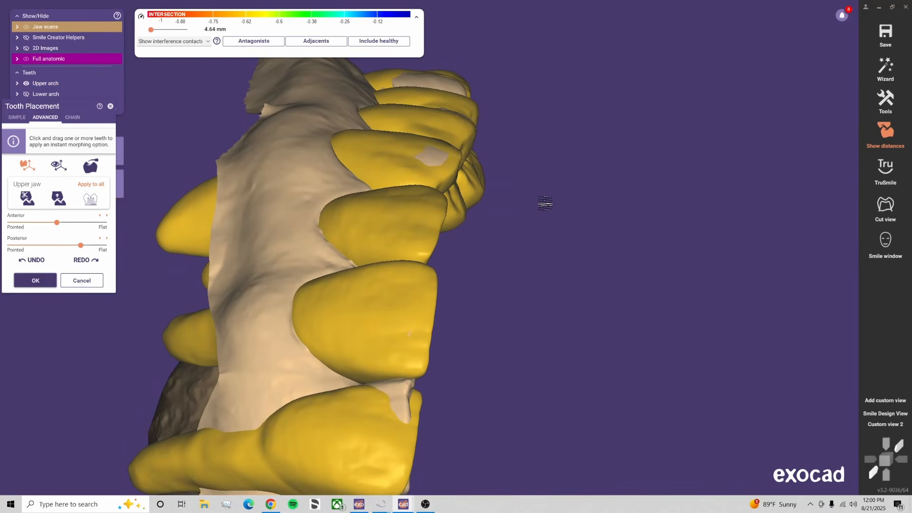
{"action": "left_click", "coordinate": [886, 425]}
{"action": "key", "text": "a"}
{"action": "key", "text": "a"}
{"action": "right_click_drag", "start_coordinate": [744, 238], "coordinate": [676, 213]}
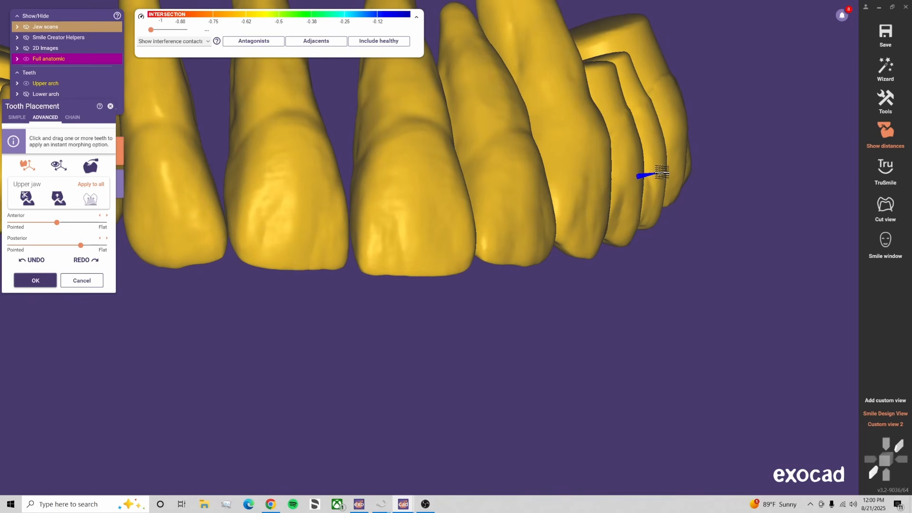
Show the jaw scans with the lower jaw and adjust molar 14 and premolar 13 from the buccal side
{"action": "key", "text": "a"}
{"action": "right_click_drag", "start_coordinate": [665, 173], "coordinate": [691, 188]}
{"action": "left_click_drag", "start_coordinate": [573, 121], "coordinate": [574, 124]}
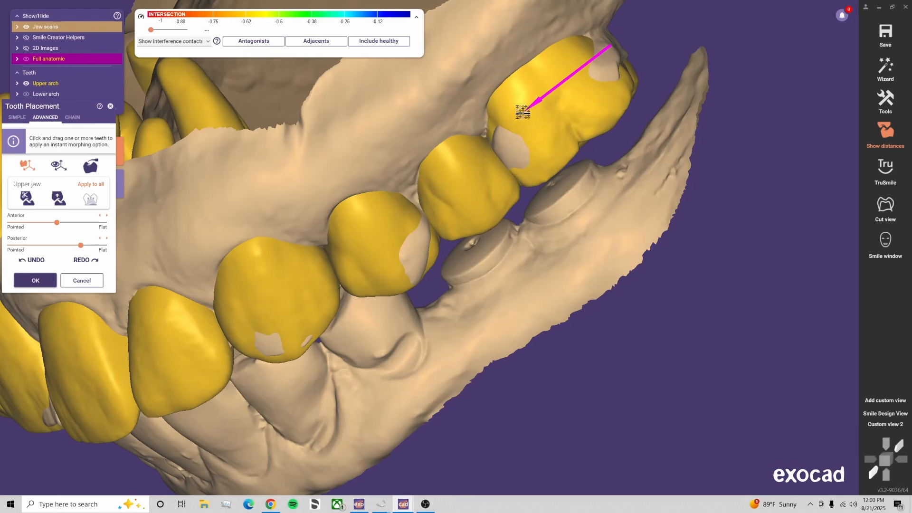
{"action": "left_click_drag", "start_coordinate": [486, 182], "coordinate": [484, 184]}
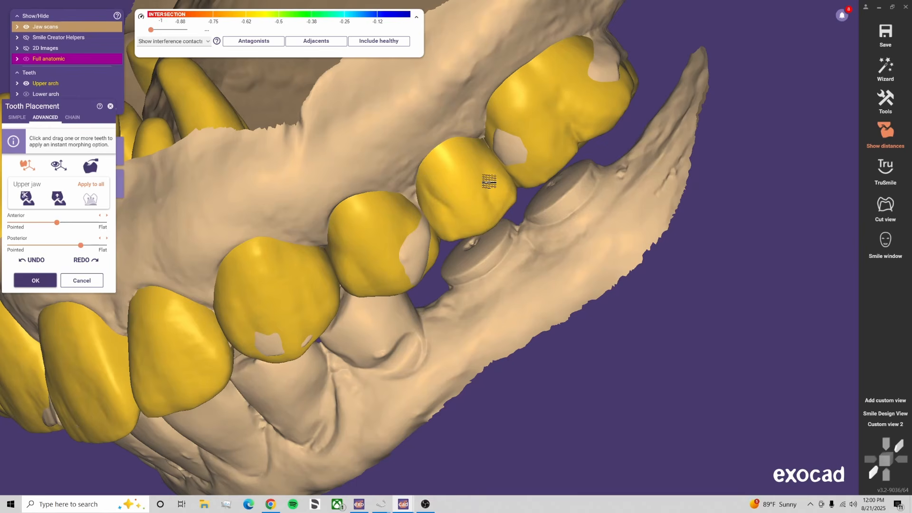
Hide the lower jaw scan and fine-tune molar 14's position and rotation beside premolar 13 in the occlusal view
{"action": "scroll", "coordinate": [490, 182], "scroll_direction": "down", "scroll_amount": 1}
{"action": "key", "text": "a"}
{"action": "right_click_drag", "start_coordinate": [582, 202], "coordinate": [333, 177]}
{"action": "left_click_drag", "start_coordinate": [334, 177], "coordinate": [337, 166]}
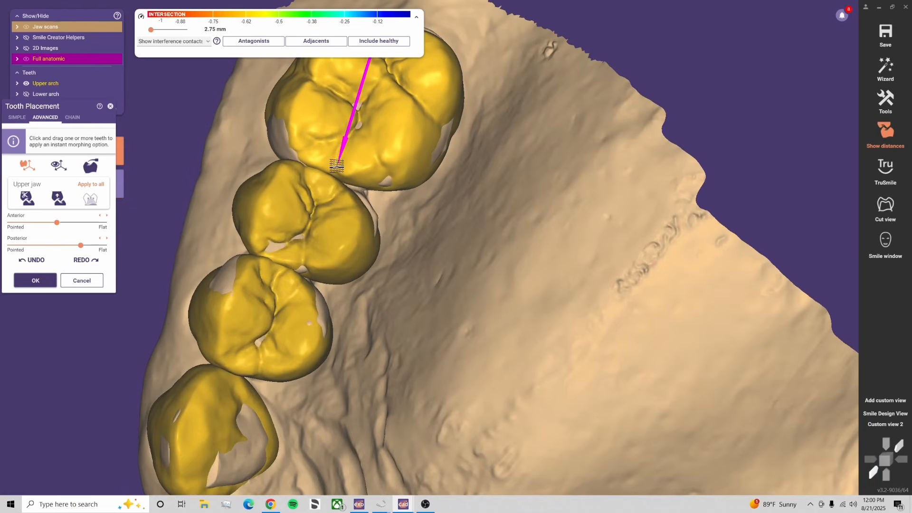
{"action": "right_click_drag", "start_coordinate": [442, 182], "coordinate": [446, 202]}
{"action": "middle_click", "coordinate": [445, 195]}
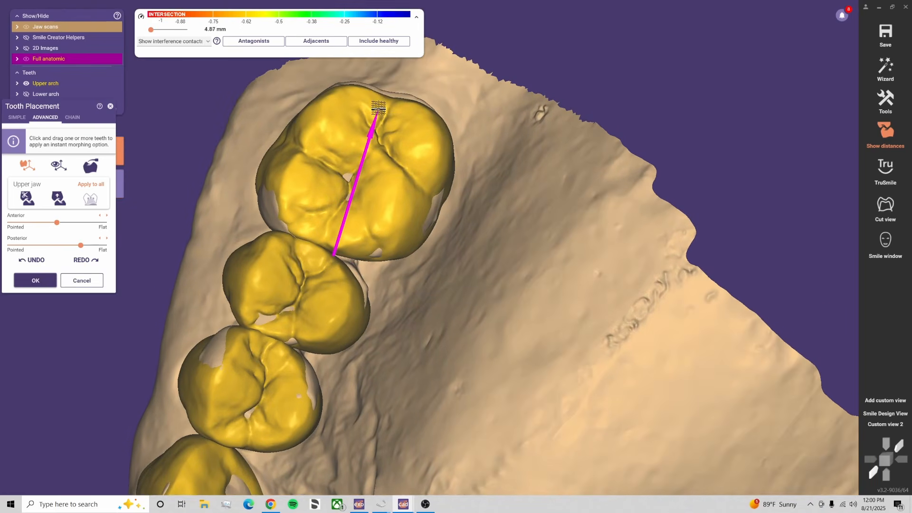
{"action": "left_click_drag", "start_coordinate": [378, 109], "coordinate": [381, 103]}
Hide the jaw scans and refine the upper premolars' buccal alignment along the arch, undoing one of the adjustments
{"action": "right_click_drag", "start_coordinate": [520, 222], "coordinate": [521, 229]}
{"action": "key", "text": "j"}
{"action": "key", "text": "j"}
{"action": "scroll", "coordinate": [170, 270], "scroll_direction": "up", "scroll_amount": 3}
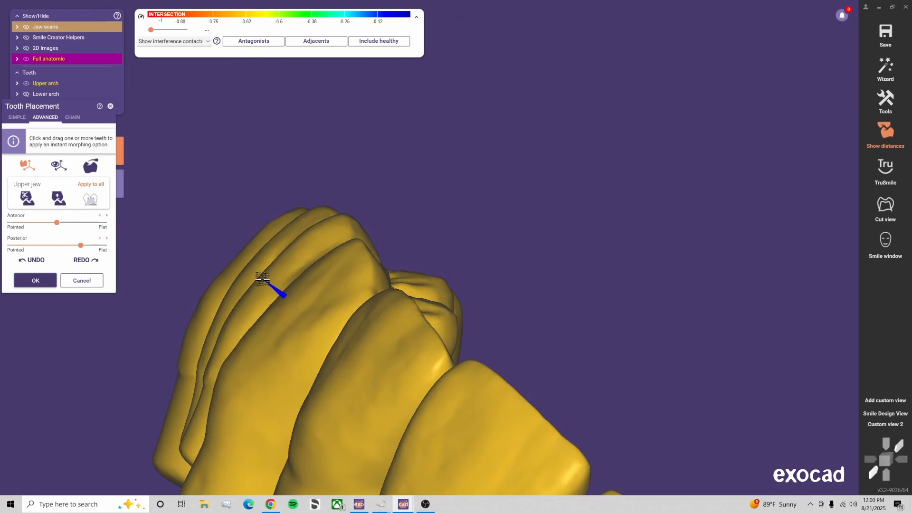
{"action": "left_click_drag", "start_coordinate": [263, 279], "coordinate": [265, 281]}
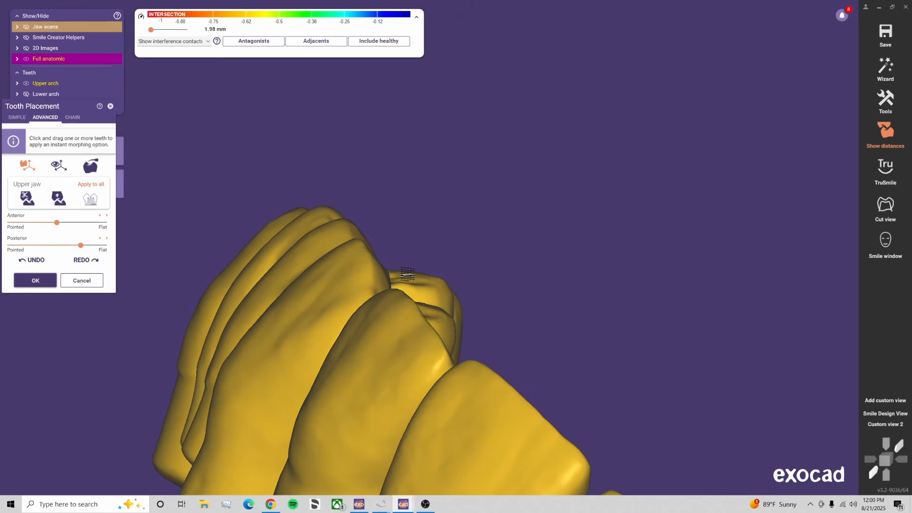
{"action": "right_click_drag", "start_coordinate": [407, 274], "coordinate": [383, 250]}
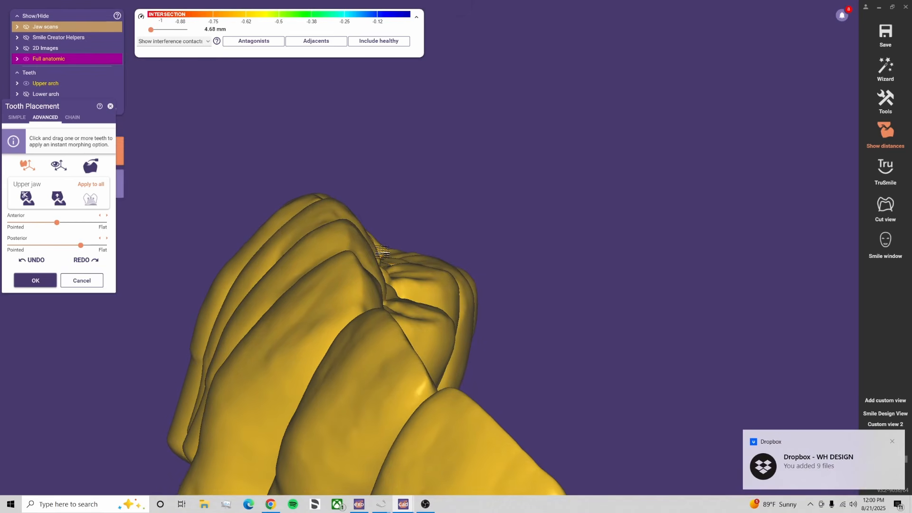
{"action": "left_click", "coordinate": [39, 260]}
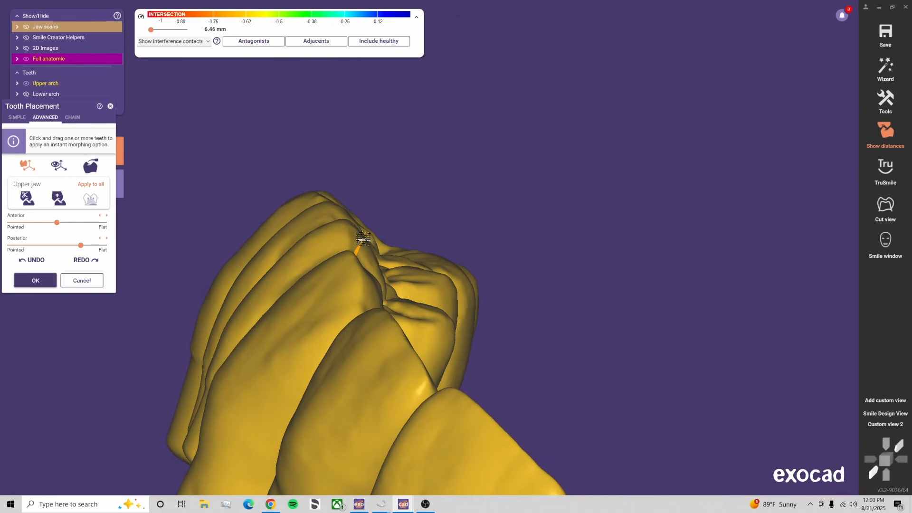
{"action": "right_click_drag", "start_coordinate": [396, 230], "coordinate": [397, 229]}
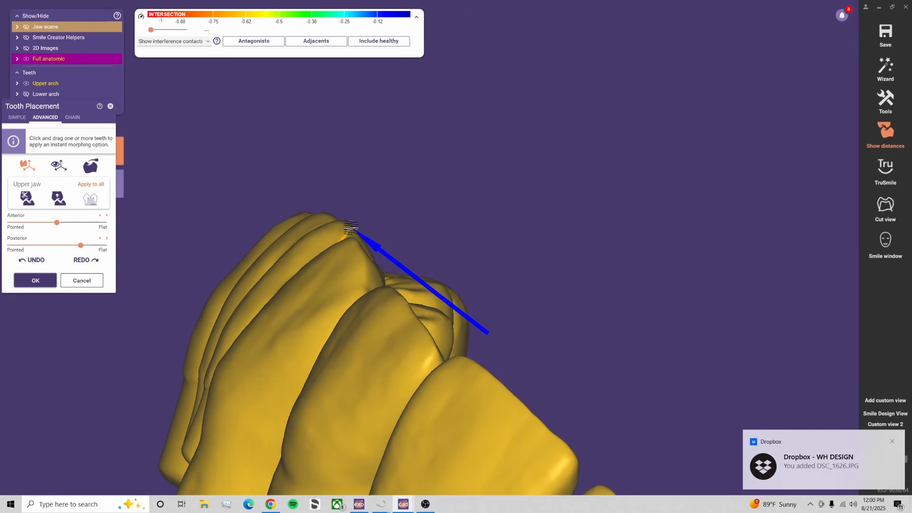
Dismiss the notification and check the upper posterior row from the front, occlusal and buccal sides, with the upper jaw scan shown again
{"action": "left_click", "coordinate": [892, 442]}
{"action": "left_click", "coordinate": [886, 424]}
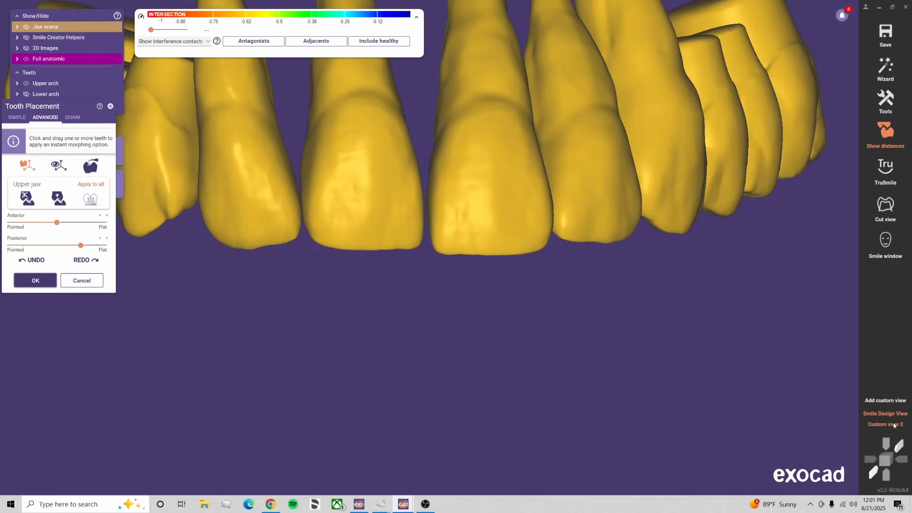
{"action": "right_click_drag", "start_coordinate": [736, 286], "coordinate": [670, 269]}
{"action": "key", "text": "j"}
{"action": "key", "text": "l"}
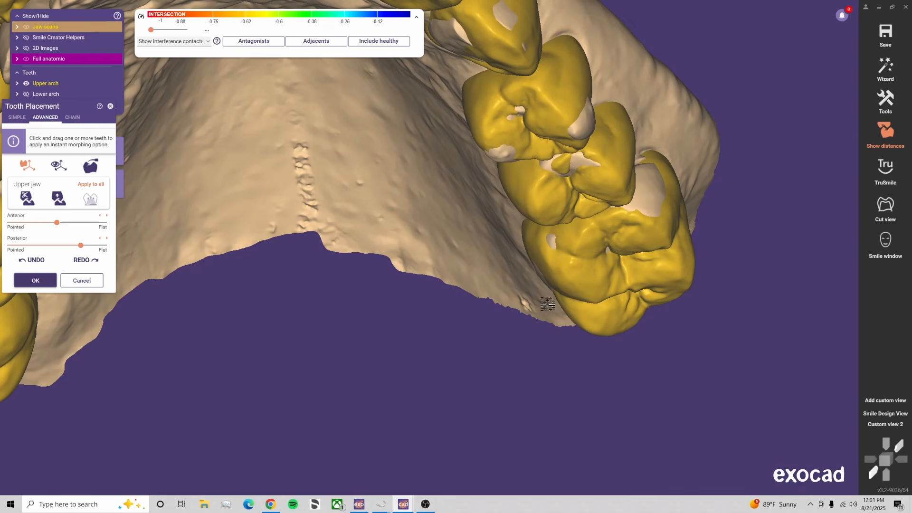
{"action": "right_click_drag", "start_coordinate": [548, 304], "coordinate": [470, 290]}
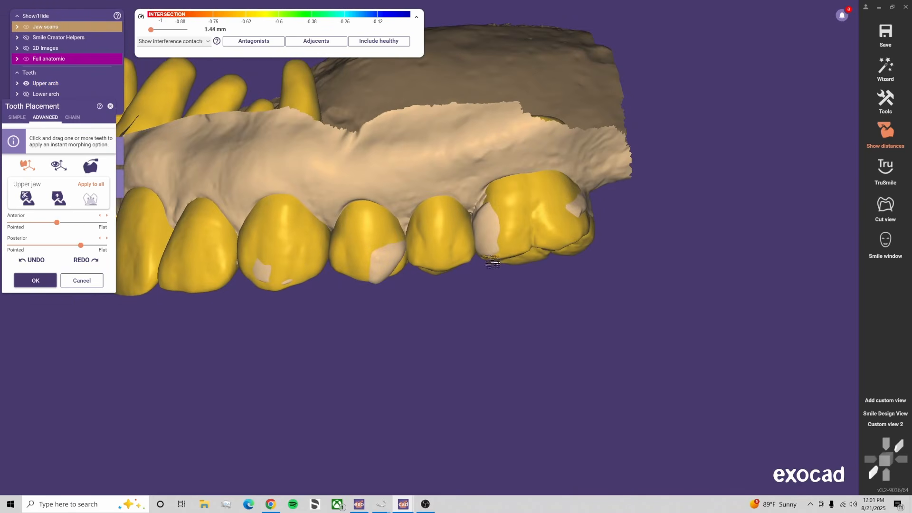
Show the lower jaw scan, morph the upper posterior teeth further toward Flat, and fine-tune molar 14's position from the buccal side
{"action": "key", "text": "l"}
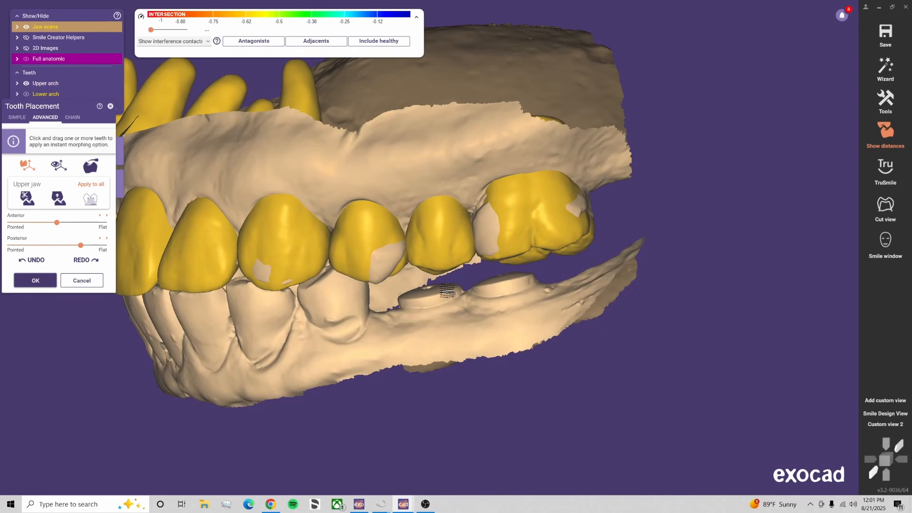
{"action": "right_click_drag", "start_coordinate": [450, 293], "coordinate": [450, 290]}
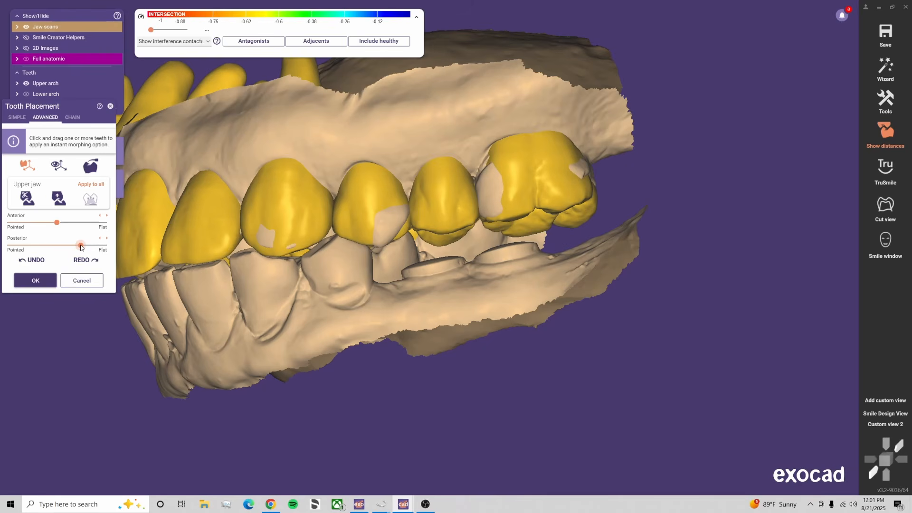
{"action": "left_click_drag", "start_coordinate": [80, 246], "coordinate": [86, 246]}
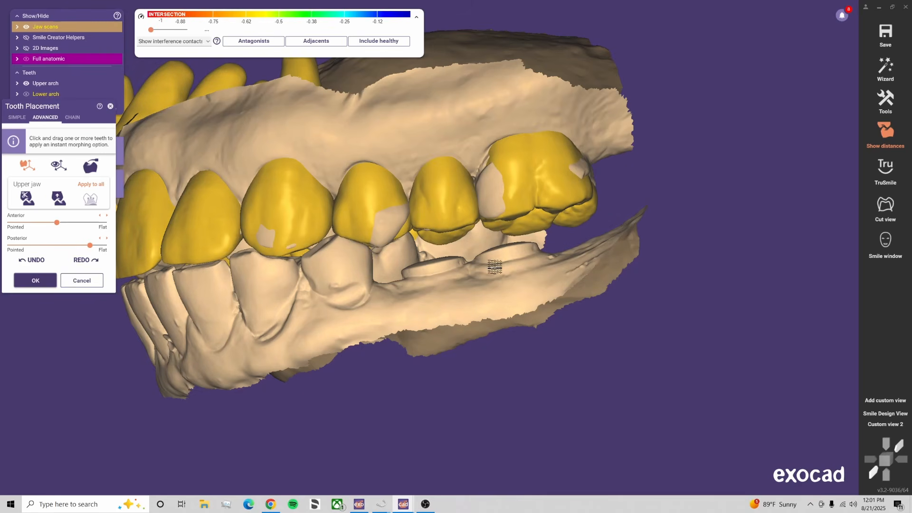
{"action": "right_click_drag", "start_coordinate": [494, 266], "coordinate": [505, 278]}
{"action": "left_click_drag", "start_coordinate": [557, 233], "coordinate": [558, 229]}
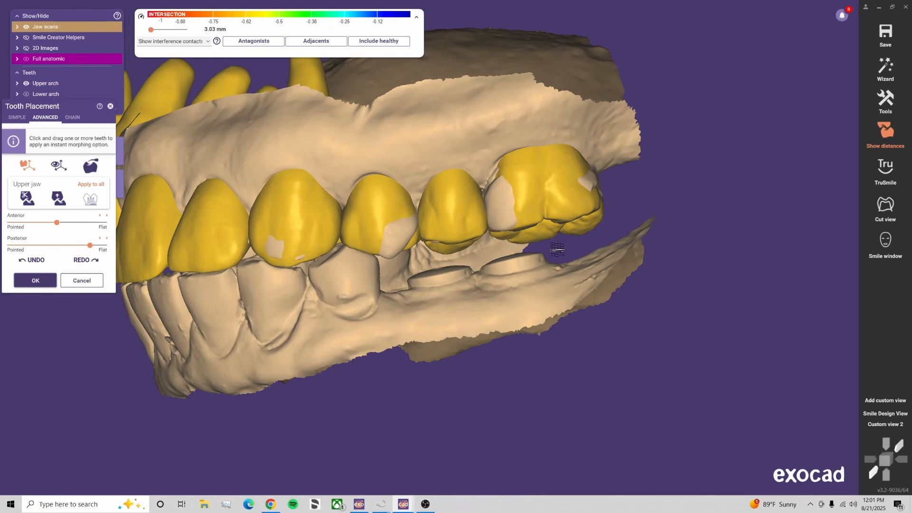
{"action": "right_click_drag", "start_coordinate": [555, 249], "coordinate": [497, 255]}
Set the full anatomic teeth to 50% opacity and check them against the jaw scans and the portrait in the smile design view
{"action": "left_click_drag", "start_coordinate": [102, 60], "coordinate": [77, 60]}
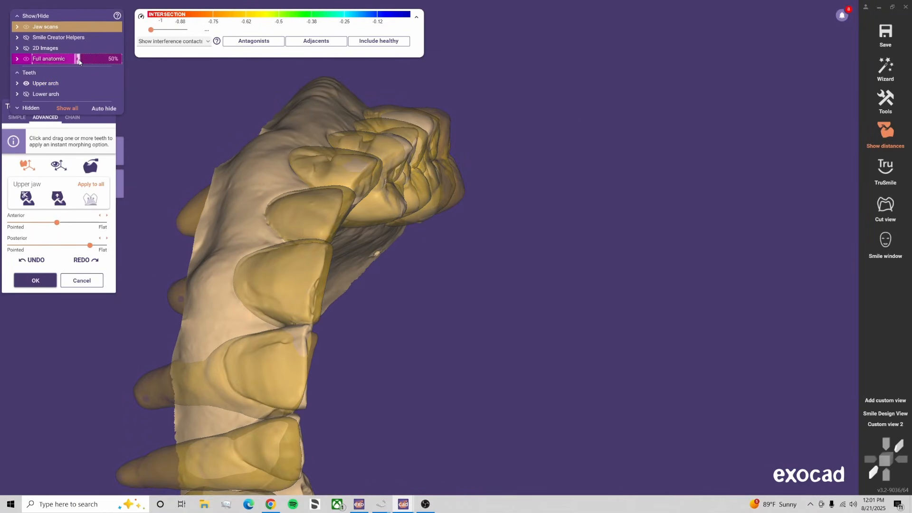
{"action": "right_click_drag", "start_coordinate": [449, 214], "coordinate": [657, 209]}
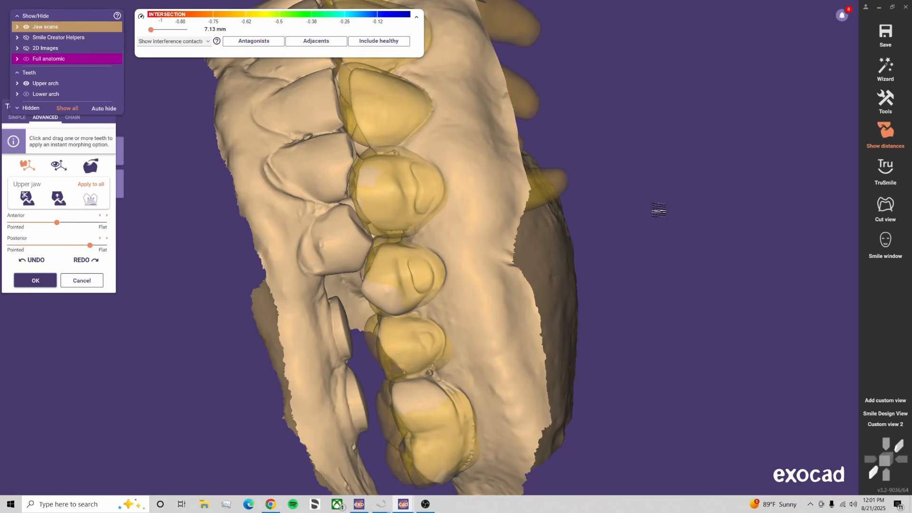
{"action": "left_click", "coordinate": [896, 425]}
{"action": "right_click_drag", "start_coordinate": [718, 290], "coordinate": [545, 161]}
{"action": "left_click", "coordinate": [893, 414]}
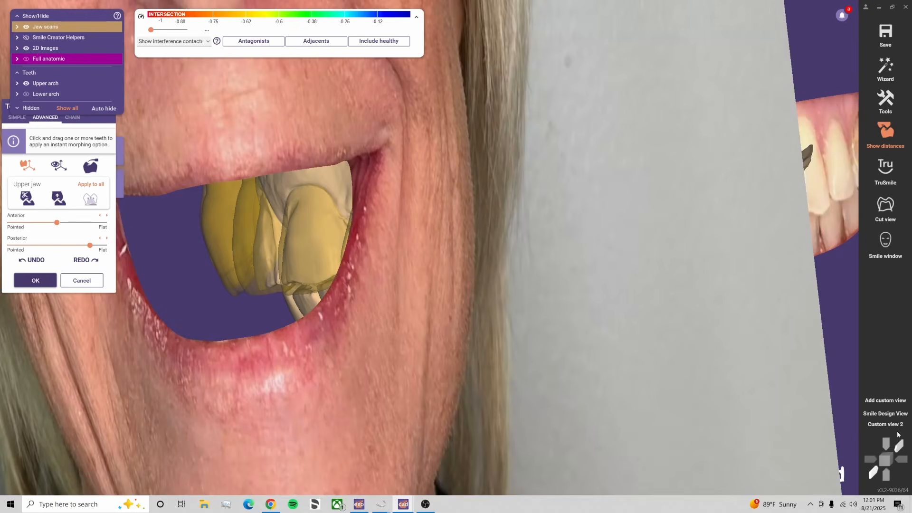
{"action": "left_click", "coordinate": [895, 424]}
{"action": "scroll", "coordinate": [415, 296], "scroll_direction": "up", "scroll_amount": 5}
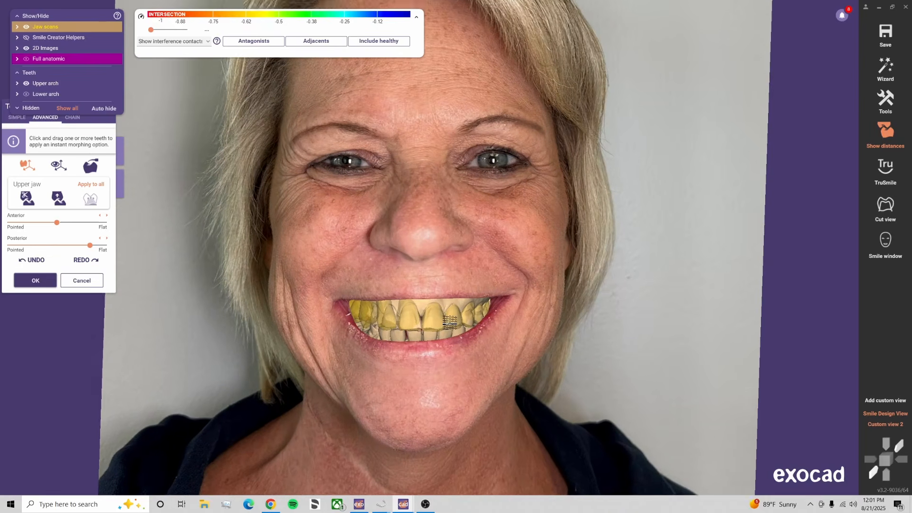
Restore the full anatomic teeth to 100% opacity and check the upper arch from the front and buccal side
{"action": "left_click", "coordinate": [117, 62]}
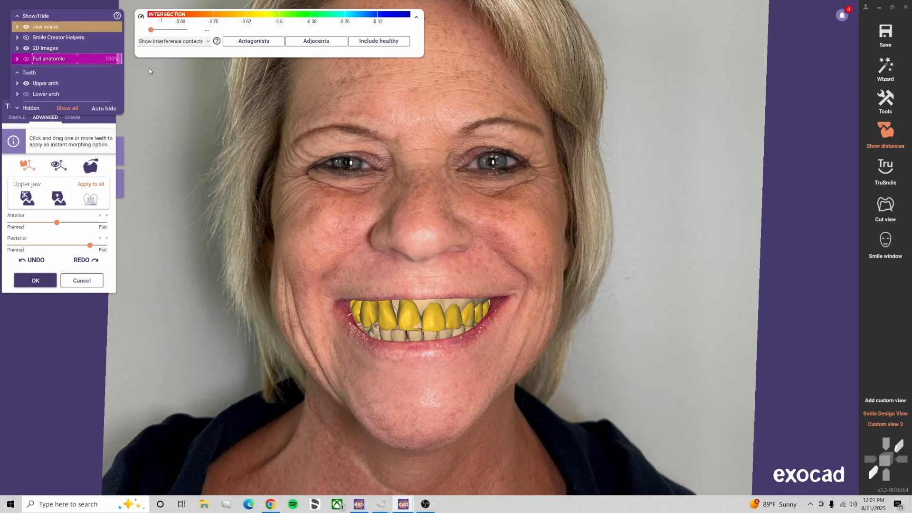
{"action": "middle_click", "coordinate": [510, 353], "text": "ctrl"}
{"action": "scroll", "coordinate": [510, 353], "scroll_direction": "up", "scroll_amount": 4}
{"action": "middle_click", "coordinate": [498, 320], "text": "ctrl"}
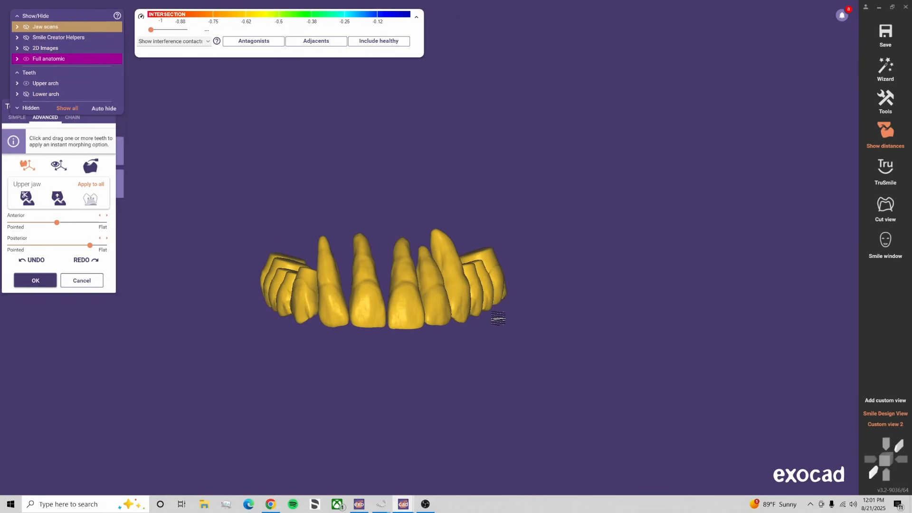
{"action": "scroll", "coordinate": [501, 311], "scroll_direction": "up", "scroll_amount": 3}
{"action": "middle_click", "coordinate": [498, 312], "text": "ctrl"}
{"action": "right_click_drag", "start_coordinate": [498, 312], "coordinate": [407, 320]}
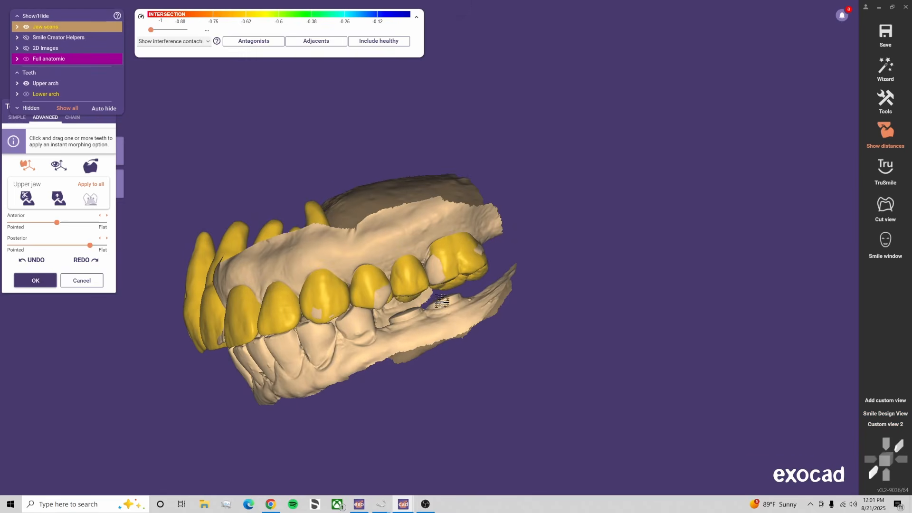
Accept the upper tooth placement in the front view, then select the lower jaw and start Tooth Placement for it
{"action": "left_click", "coordinate": [886, 425]}
{"action": "left_click", "coordinate": [29, 284]}
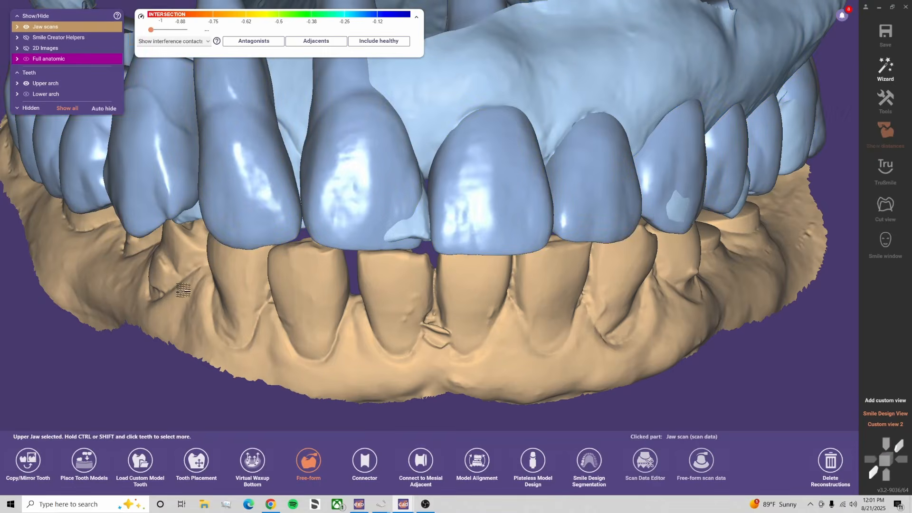
{"action": "left_click", "coordinate": [406, 329]}
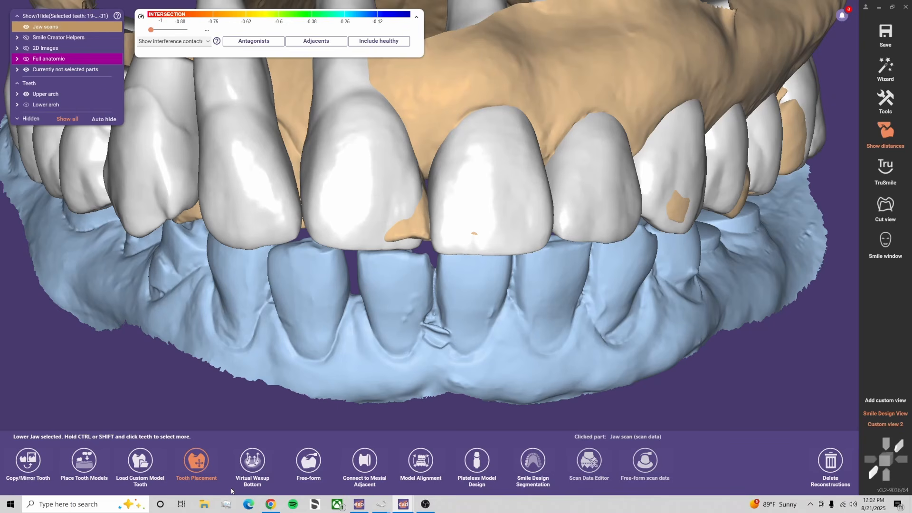
{"action": "left_click", "coordinate": [199, 461]}
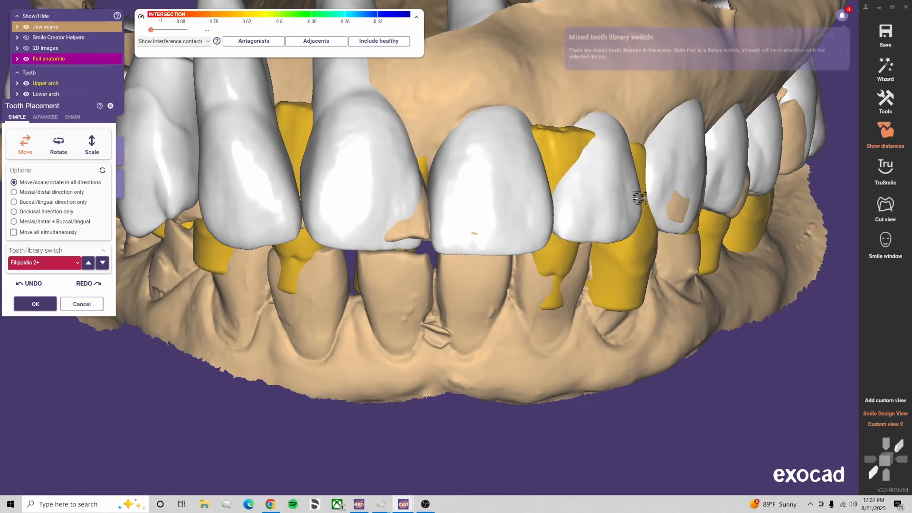
Hide the upper arch and its scan, show the lower teeth over their scan, and reposition lower molar 19 and premolar 20
{"action": "key", "text": "l"}
{"action": "key", "text": "l"}
{"action": "key", "text": "u"}
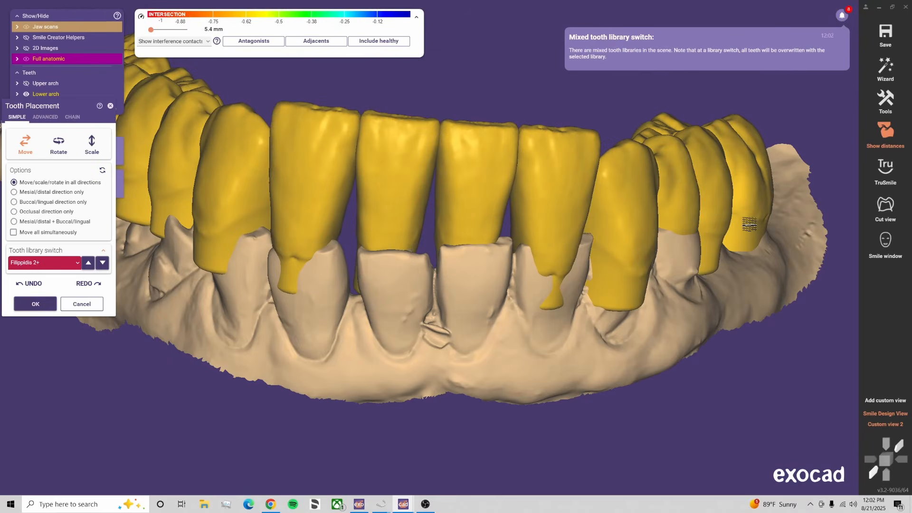
{"action": "mouse_move", "coordinate": [750, 224]}
{"action": "right_mouse_down"}
{"action": "mouse_move", "coordinate": [760, 313]}
{"action": "mouse_move", "coordinate": [748, 226]}
{"action": "right_mouse_up"}
{"action": "left_click_drag", "start_coordinate": [745, 218], "coordinate": [754, 209]}
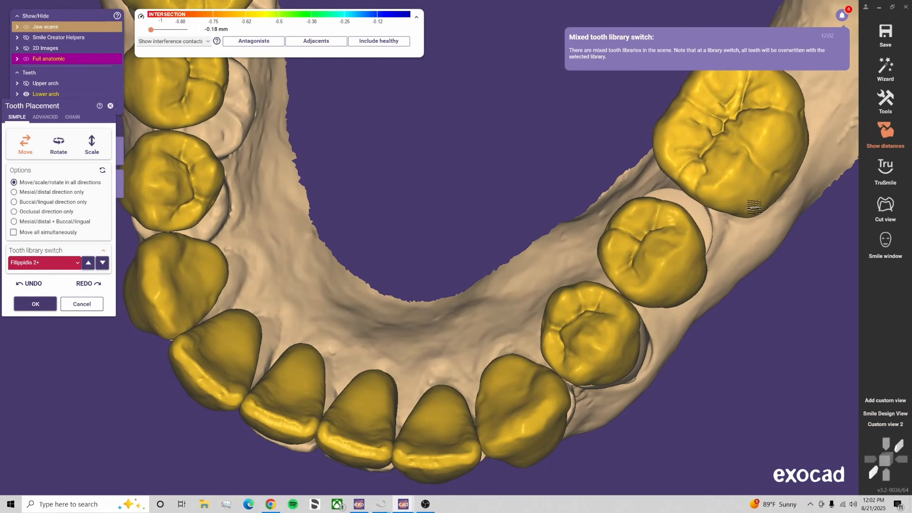
{"action": "left_click_drag", "start_coordinate": [672, 279], "coordinate": [678, 275]}
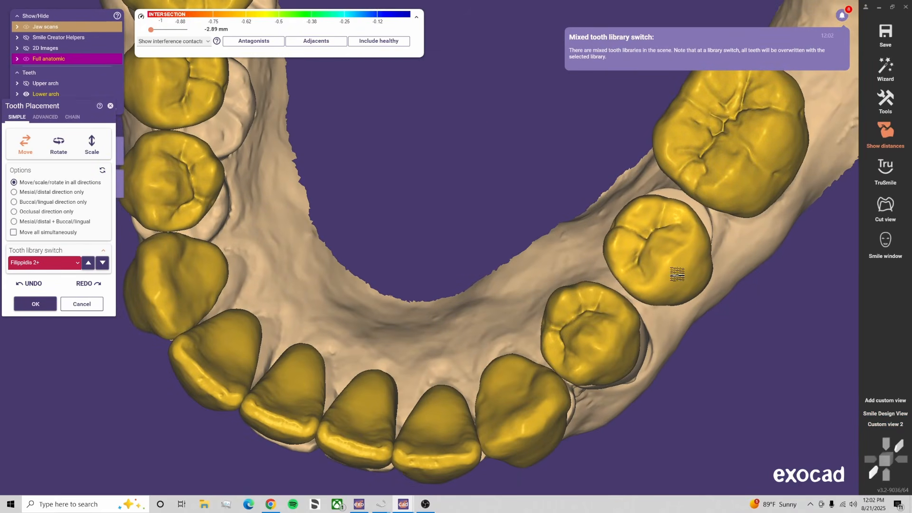
Switch Tooth Placement to its advanced mode and adjust the lower left teeth in the Custom view 2 view
{"action": "left_click", "coordinate": [46, 118]}
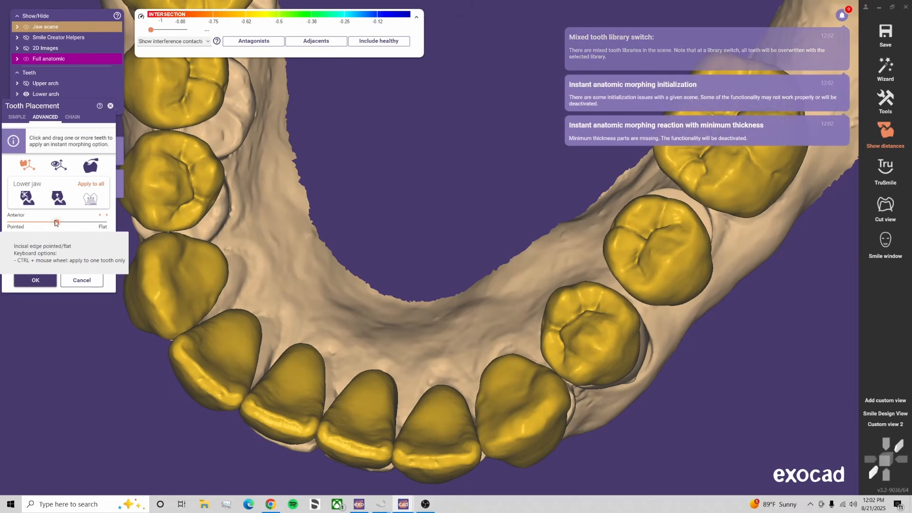
{"action": "left_click", "coordinate": [903, 425]}
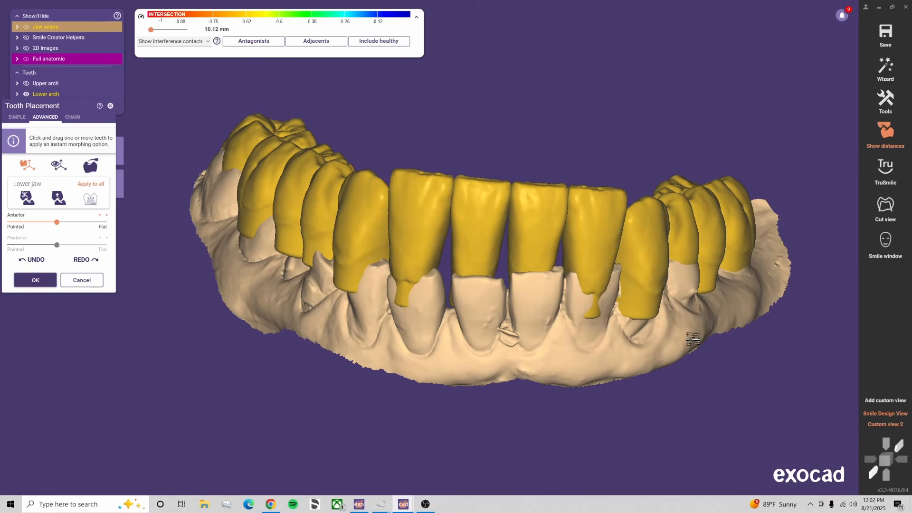
{"action": "mouse_move", "coordinate": [694, 311]}
{"action": "right_mouse_down"}
{"action": "mouse_move", "coordinate": [690, 320]}
{"action": "mouse_move", "coordinate": [704, 319]}
{"action": "right_mouse_up"}
{"action": "left_click_drag", "start_coordinate": [654, 251], "coordinate": [682, 223]}
Show the upper teeth and reposition the lower left premolars and molar against them
{"action": "key", "text": "a"}
{"action": "right_click_drag", "start_coordinate": [685, 273], "coordinate": [697, 202]}
{"action": "left_click_drag", "start_coordinate": [697, 202], "coordinate": [707, 216]}
{"action": "right_click_drag", "start_coordinate": [711, 231], "coordinate": [668, 156]}
{"action": "left_click_drag", "start_coordinate": [669, 156], "coordinate": [669, 153]}
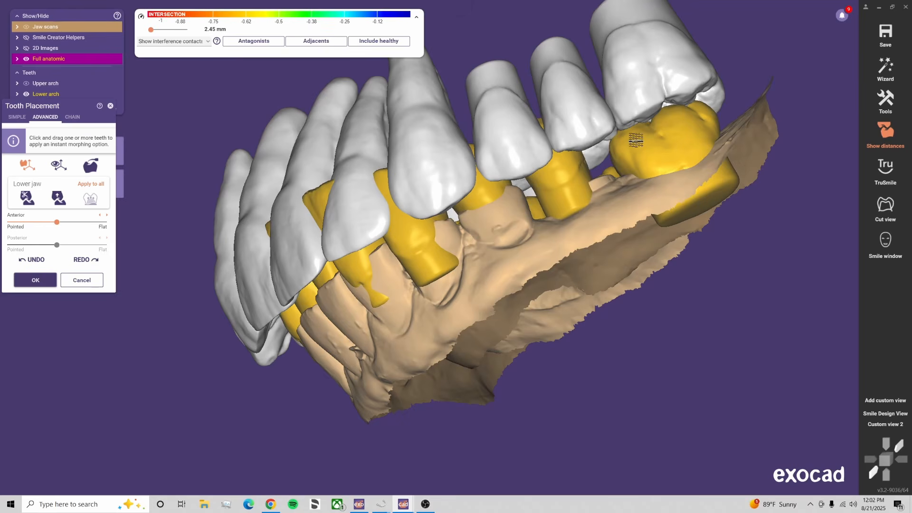
{"action": "right_click_drag", "start_coordinate": [636, 140], "coordinate": [555, 176]}
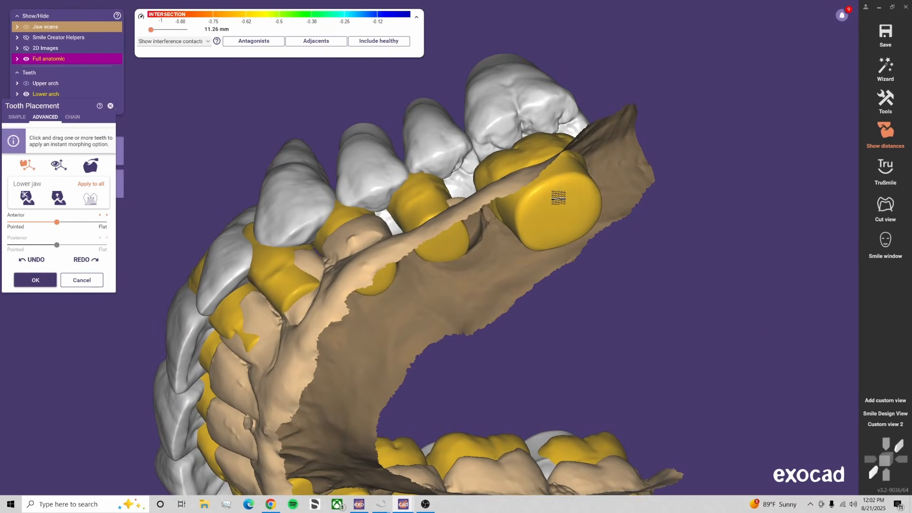
{"action": "left_click_drag", "start_coordinate": [558, 198], "coordinate": [556, 193]}
Isolate the upper arch with its jaw scan and make the full anatomic teeth semi-transparent
{"action": "right_click_drag", "start_coordinate": [575, 206], "coordinate": [243, 315]}
{"action": "key", "text": "l"}
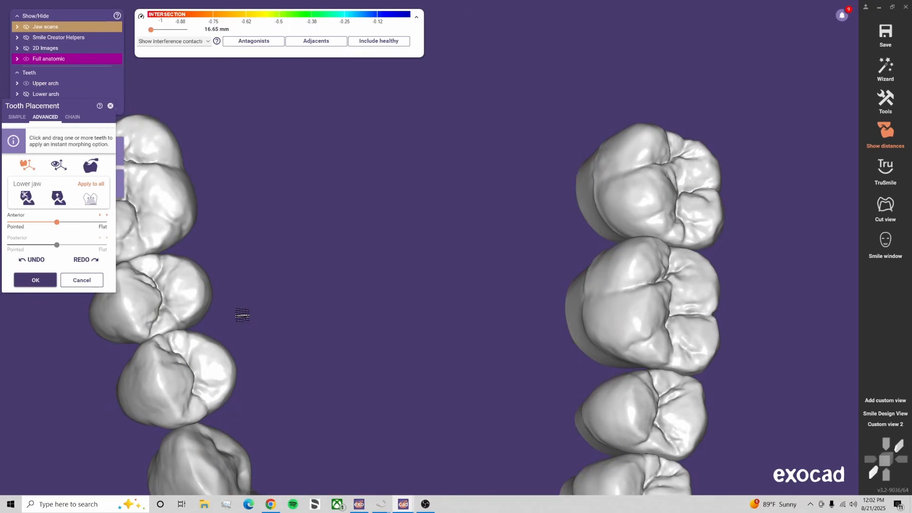
{"action": "key", "text": "l"}
{"action": "key", "text": "l"}
{"action": "middle_click_drag", "start_coordinate": [270, 297], "coordinate": [419, 329]}
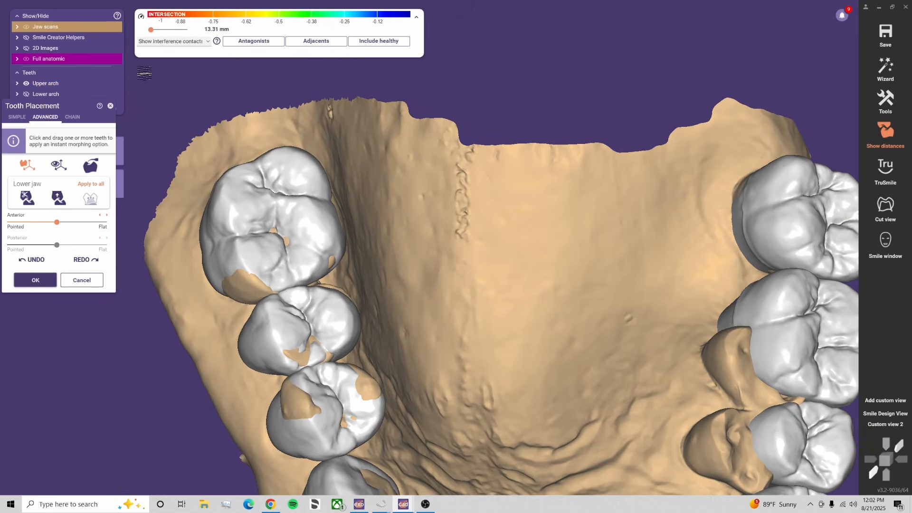
{"action": "left_click_drag", "start_coordinate": [120, 60], "coordinate": [84, 60]}
{"action": "right_click_drag", "start_coordinate": [418, 160], "coordinate": [358, 179]}
Accept the lower tooth placement and restart Tooth Placement in advanced mode with the teeth of both jaws
{"action": "left_click", "coordinate": [36, 280]}
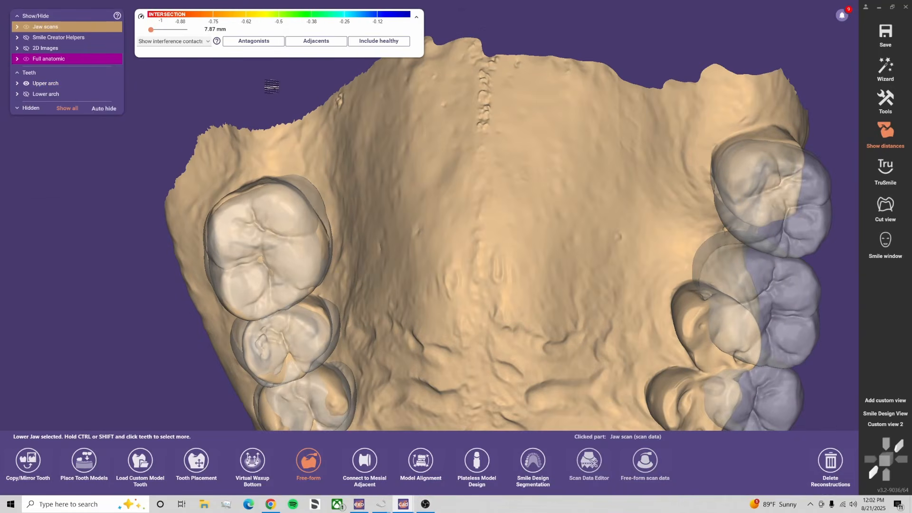
{"action": "right_click", "coordinate": [271, 85]}
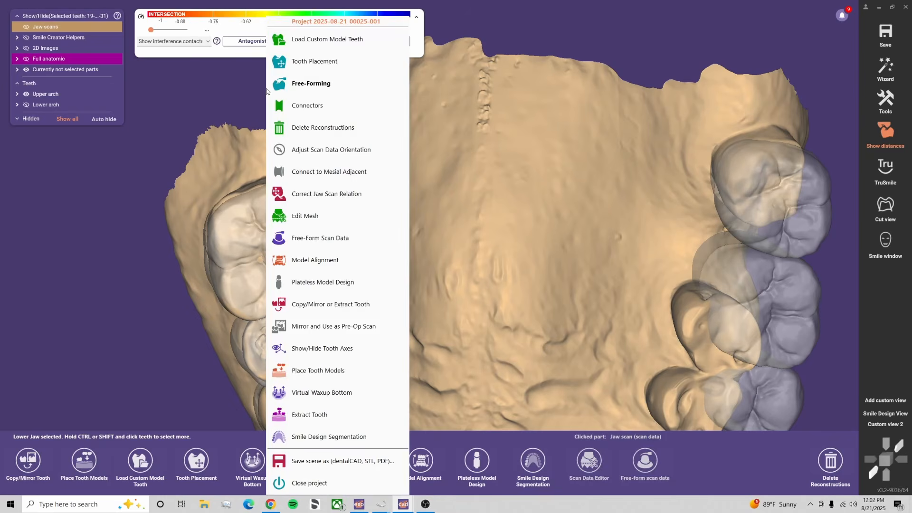
{"action": "left_click", "coordinate": [311, 61]}
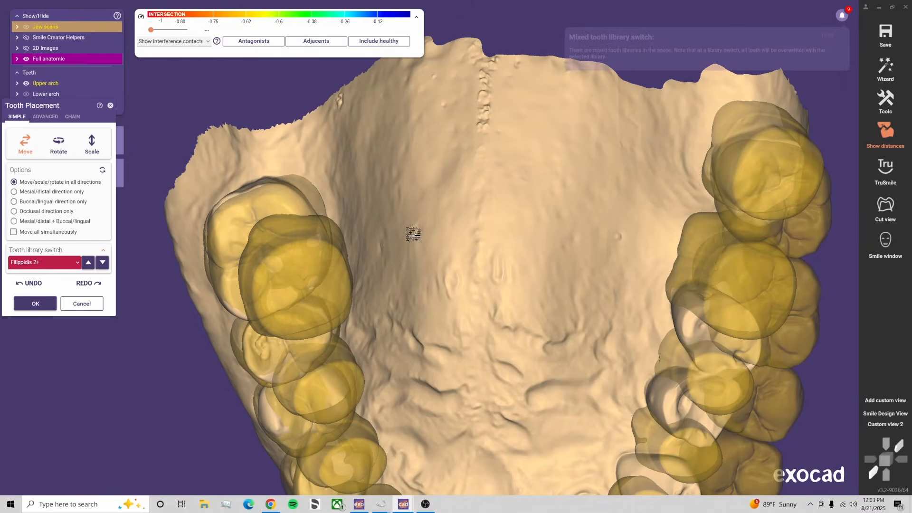
{"action": "scroll", "coordinate": [316, 228], "scroll_direction": "up", "scroll_amount": 2}
{"action": "left_click", "coordinate": [45, 117]}
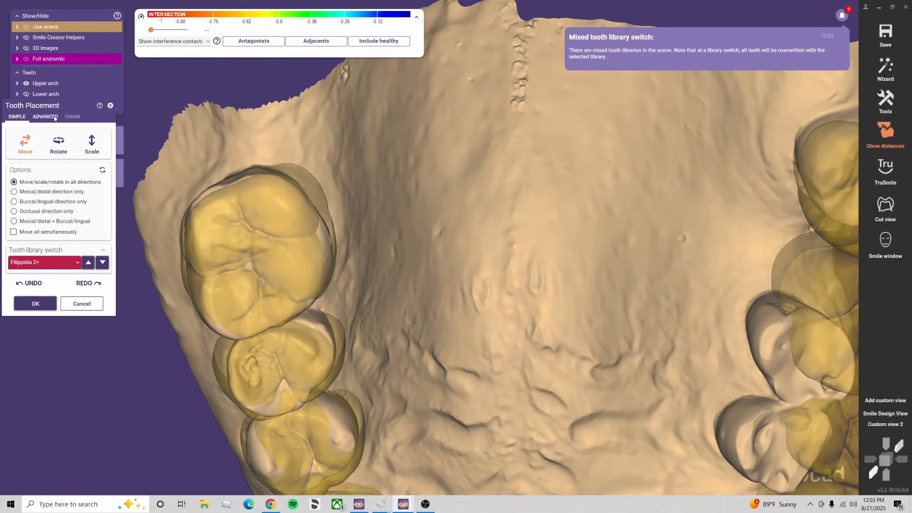
Reposition the upper left molar slightly over the scanned molar beneath it
{"action": "left_click_drag", "start_coordinate": [177, 266], "coordinate": [311, 223]}
{"action": "scroll", "coordinate": [352, 200], "scroll_direction": "up", "scroll_amount": 2}
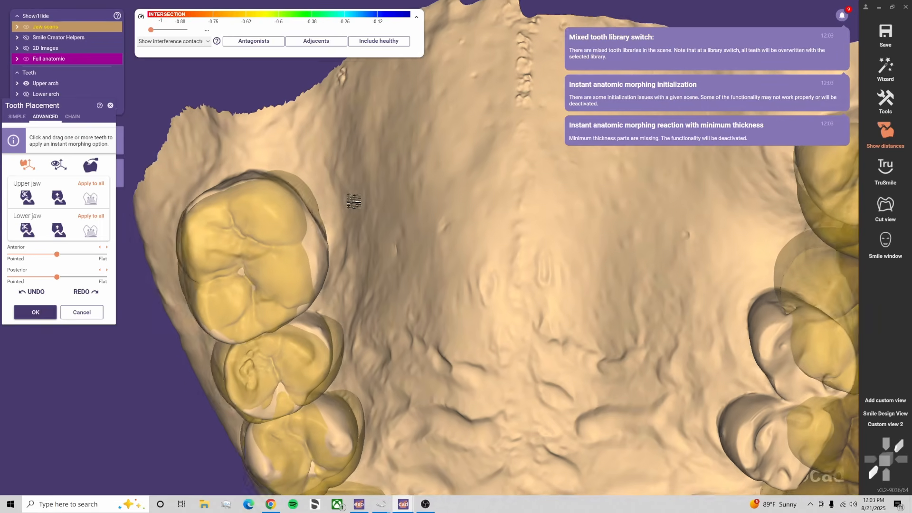
{"action": "right_click_drag", "start_coordinate": [330, 276], "coordinate": [312, 266]}
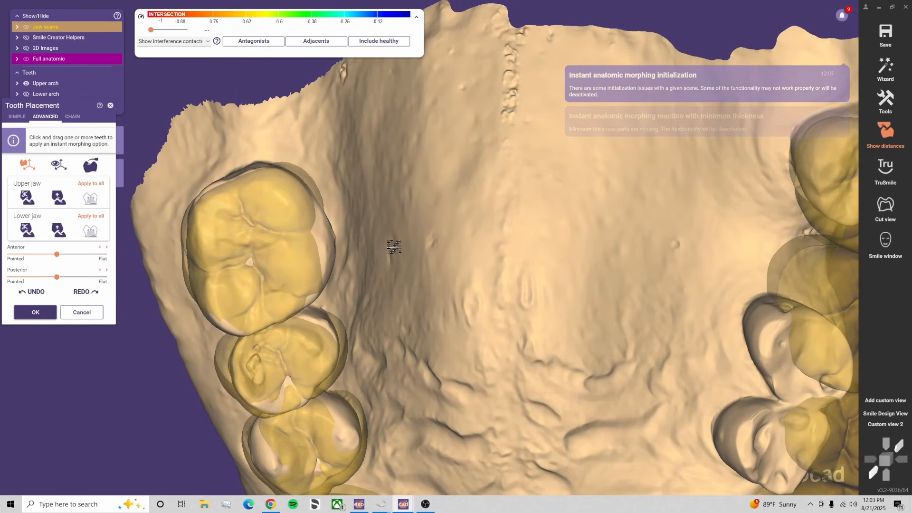
{"action": "right_click_drag", "start_coordinate": [392, 248], "coordinate": [431, 240]}
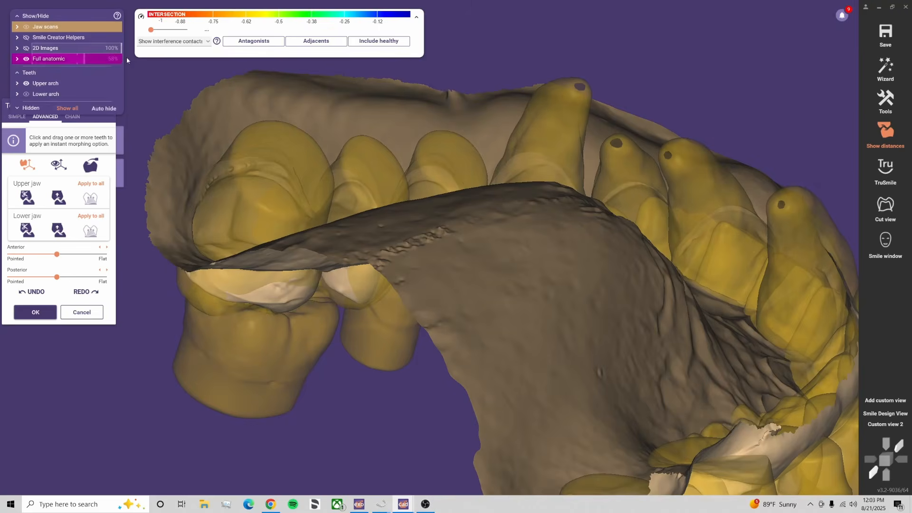
Restore the full anatomic teeth to full opacity and inspect the left posterior bite with both arches shown
{"action": "left_click", "coordinate": [119, 27]}
{"action": "right_click_drag", "start_coordinate": [270, 315], "coordinate": [344, 331]}
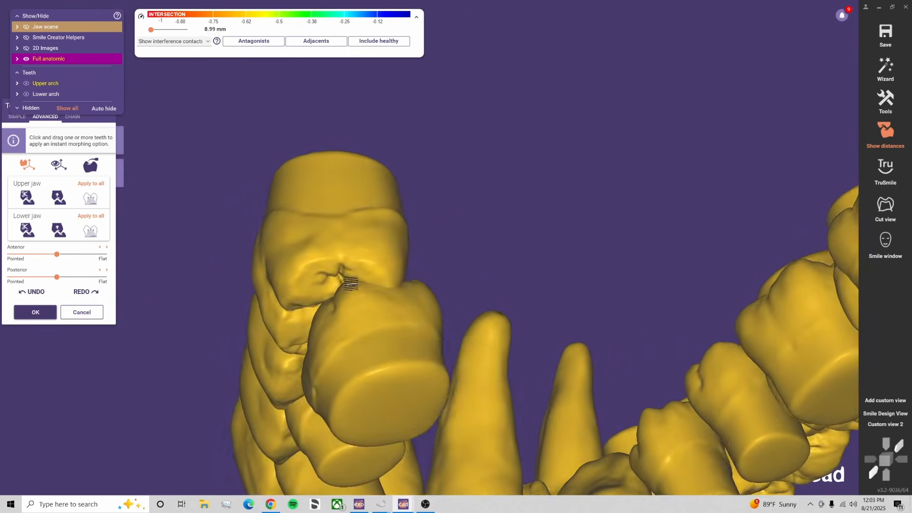
{"action": "right_click_drag", "start_coordinate": [351, 285], "coordinate": [600, 261]}
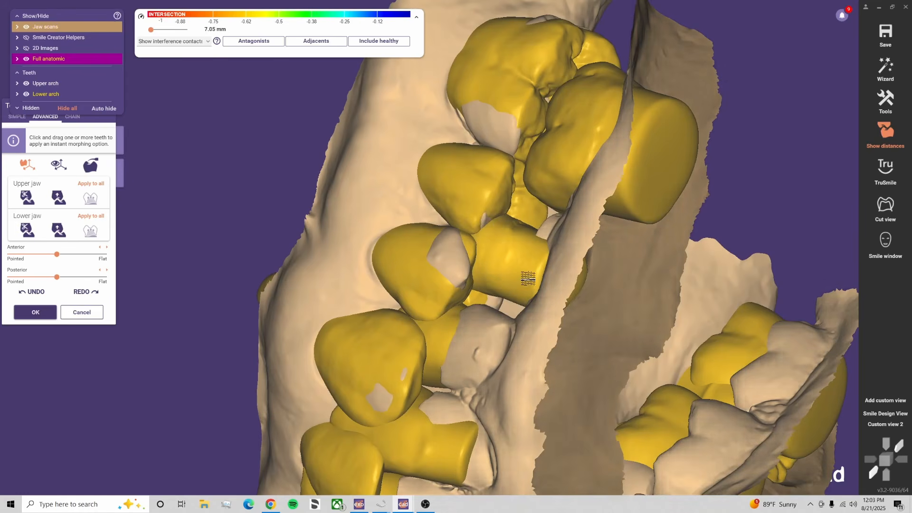
{"action": "mouse_move", "coordinate": [570, 293]}
{"action": "right_mouse_down"}
{"action": "mouse_move", "coordinate": [529, 281]}
{"action": "mouse_move", "coordinate": [550, 295]}
{"action": "mouse_move", "coordinate": [583, 293]}
{"action": "right_mouse_up"}
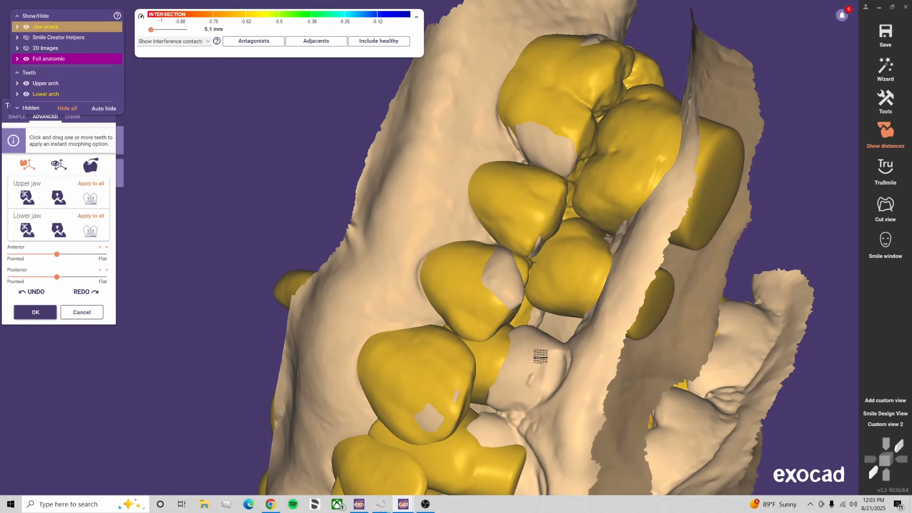
{"action": "left_click", "coordinate": [884, 424]}
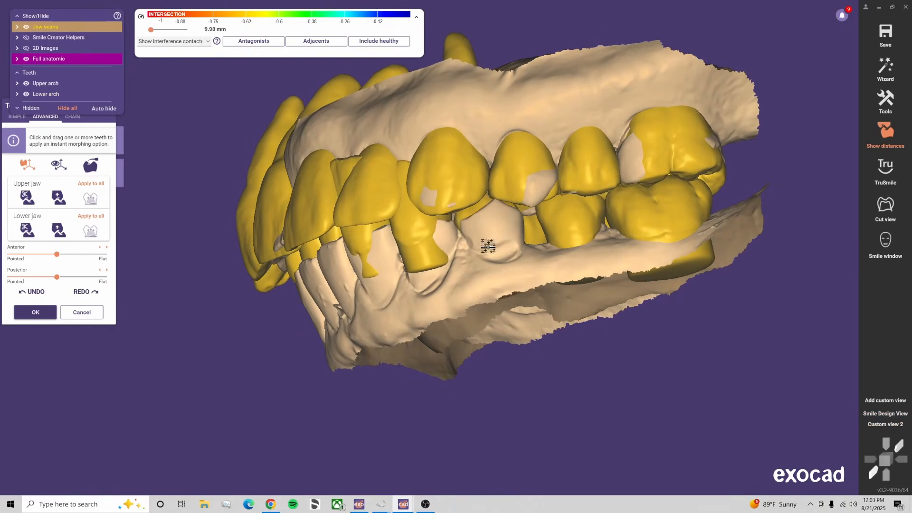
{"action": "right_click_drag", "start_coordinate": [547, 311], "coordinate": [548, 258]}
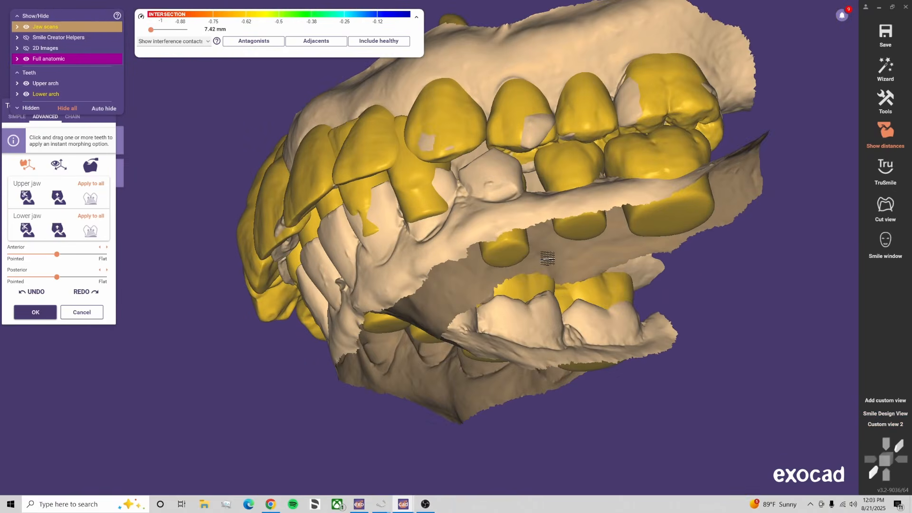
Compare the left posterior teeth with and without the jaw scans, checking the lower first premolar's height
{"action": "scroll", "coordinate": [548, 259], "scroll_direction": "down", "scroll_amount": 5, "text": "ctrl"}
{"action": "right_click_drag", "start_coordinate": [526, 116], "coordinate": [546, 259]}
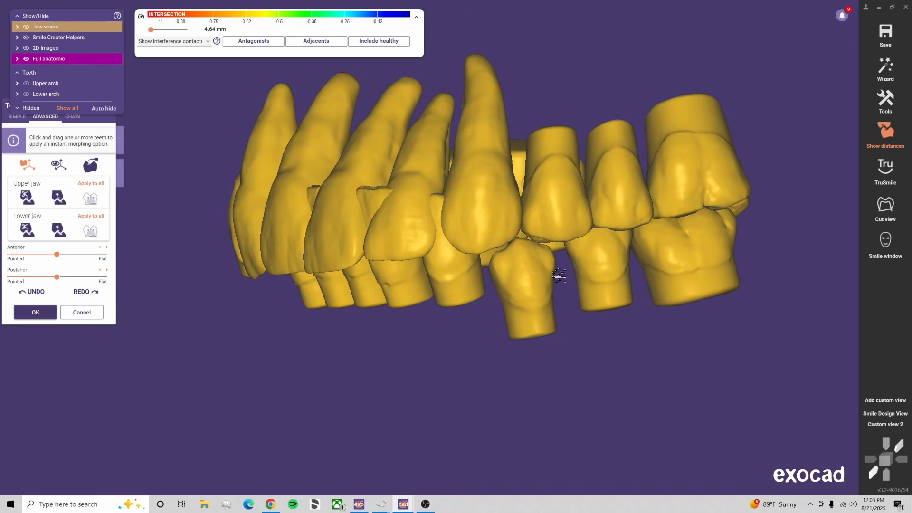
{"action": "scroll", "coordinate": [558, 276], "scroll_direction": "up", "scroll_amount": 5, "text": "ctrl"}
{"action": "scroll", "coordinate": [559, 276], "scroll_direction": "down", "scroll_amount": 1, "text": "ctrl"}
{"action": "scroll", "coordinate": [559, 275], "scroll_direction": "up", "scroll_amount": 1, "text": "ctrl"}
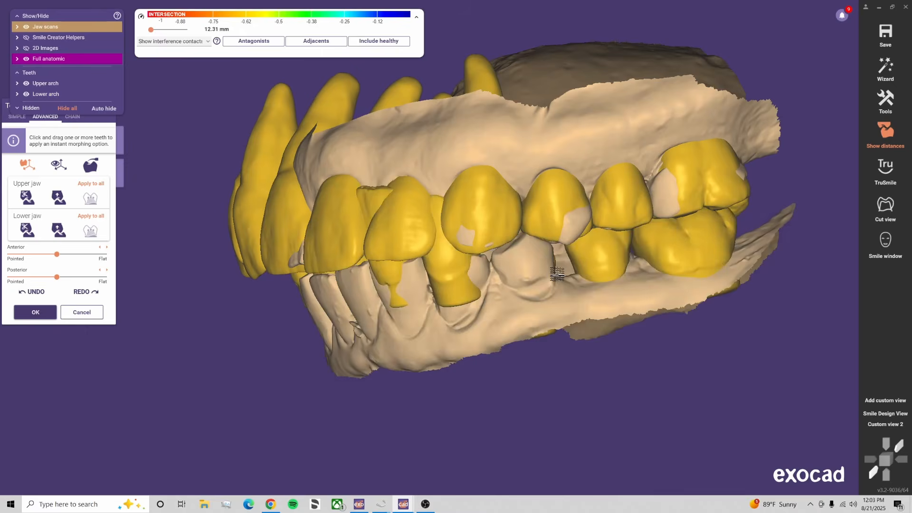
{"action": "scroll", "coordinate": [618, 281], "scroll_direction": "up", "scroll_amount": 2, "text": "ctrl"}
{"action": "scroll", "coordinate": [618, 280], "scroll_direction": "down", "scroll_amount": 1, "text": "ctrl"}
Isolate the lower arch, widen the lower left first premolar, and enlarge the second premolar to close its neighbouring gaps
{"action": "right_click_drag", "start_coordinate": [610, 283], "coordinate": [522, 352]}
{"action": "scroll", "coordinate": [605, 285], "scroll_direction": "down", "scroll_amount": 1, "text": "ctrl"}
{"action": "scroll", "coordinate": [522, 356], "scroll_direction": "up", "scroll_amount": 2}
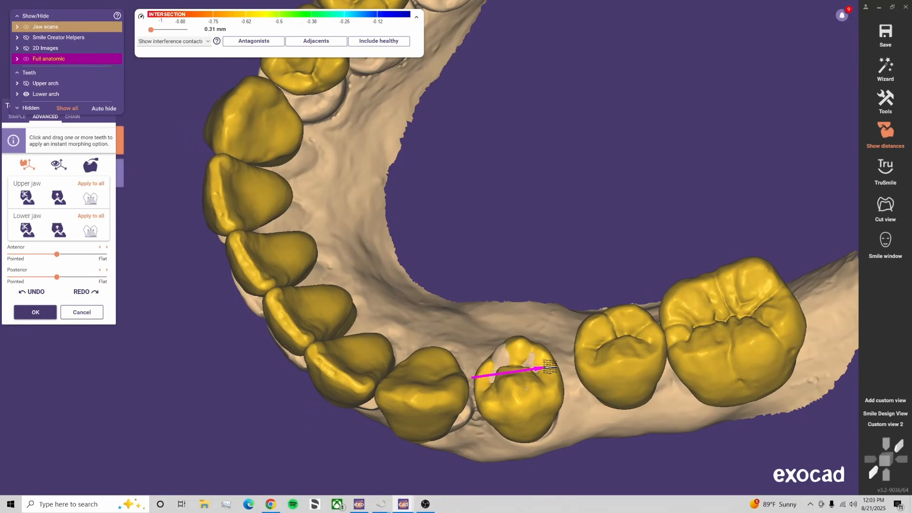
{"action": "left_click_drag", "start_coordinate": [550, 367], "coordinate": [528, 351]}
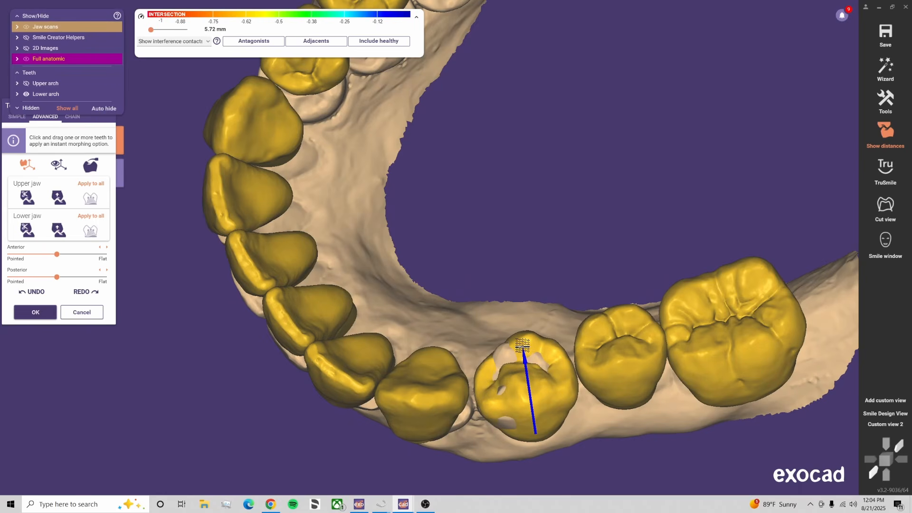
{"action": "right_click_drag", "start_coordinate": [528, 354], "coordinate": [529, 406]}
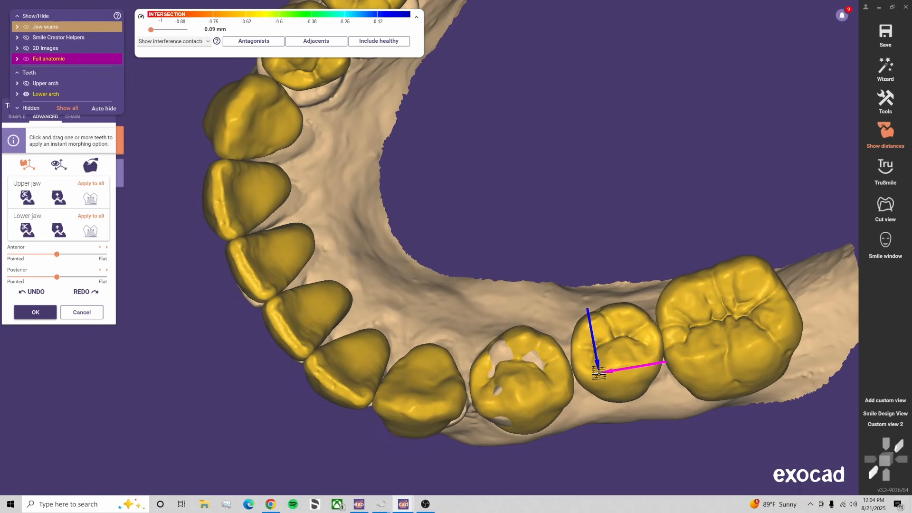
{"action": "left_click_drag", "start_coordinate": [585, 363], "coordinate": [622, 387]}
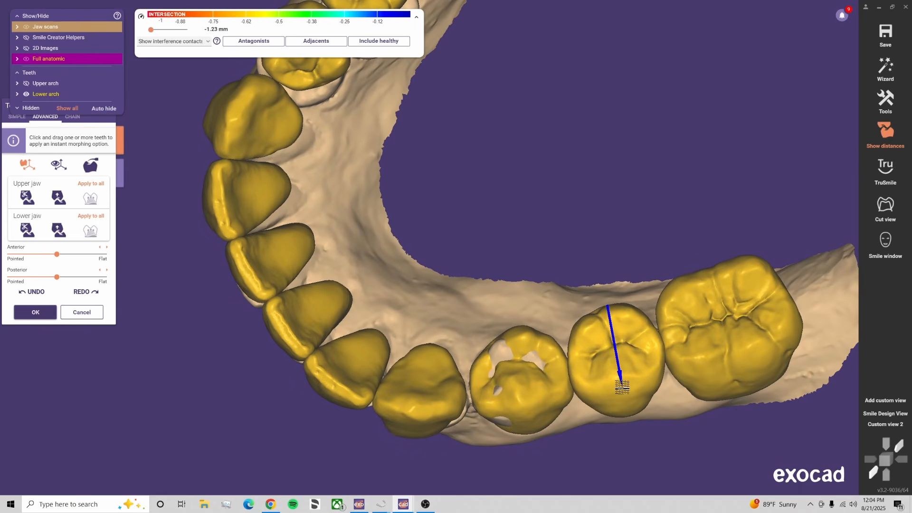
{"action": "left_click_drag", "start_coordinate": [607, 325], "coordinate": [606, 323]}
Examine the reshaped lower left premolars against the upper teeth, with the jaw scans hidden and shown
{"action": "scroll", "coordinate": [628, 398], "scroll_direction": "down", "scroll_amount": 2}
{"action": "right_click_drag", "start_coordinate": [628, 398], "coordinate": [624, 395]}
{"action": "scroll", "coordinate": [608, 290], "scroll_direction": "up", "scroll_amount": 5}
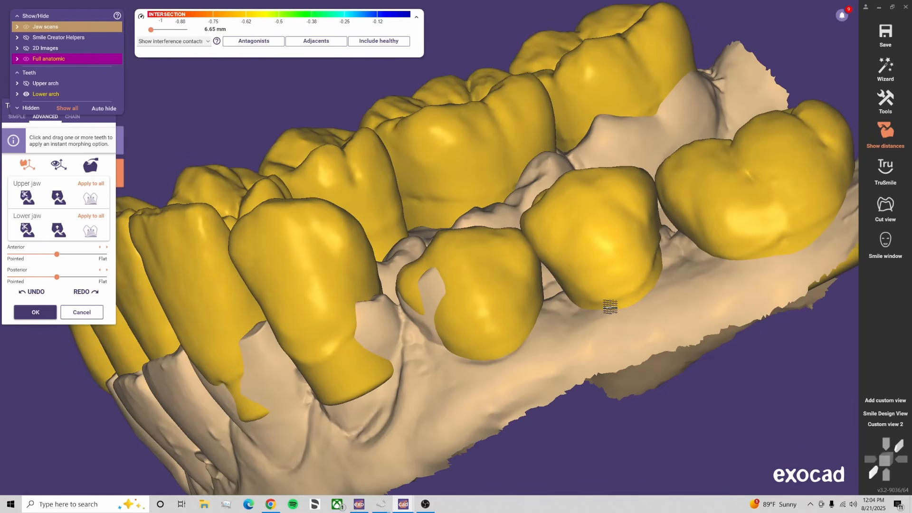
{"action": "right_click_drag", "start_coordinate": [611, 297], "coordinate": [573, 303]}
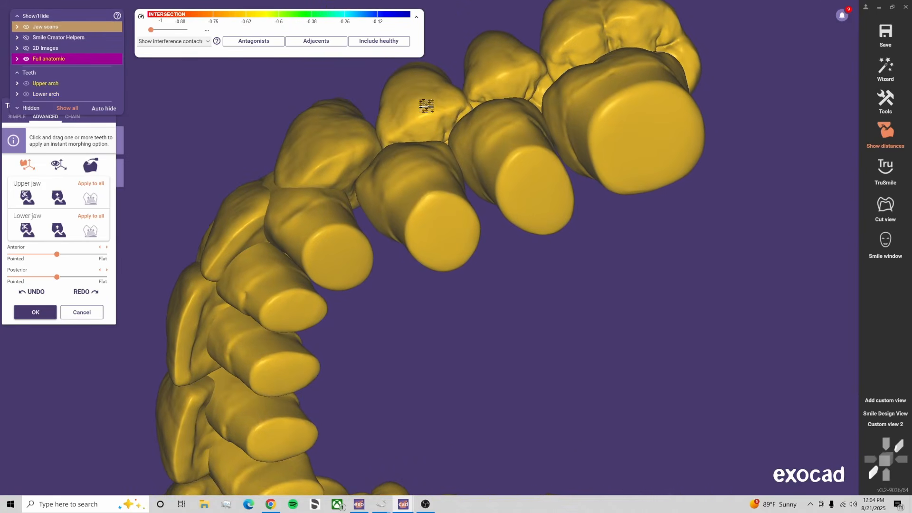
{"action": "scroll", "coordinate": [427, 107], "scroll_direction": "up", "scroll_amount": 2}
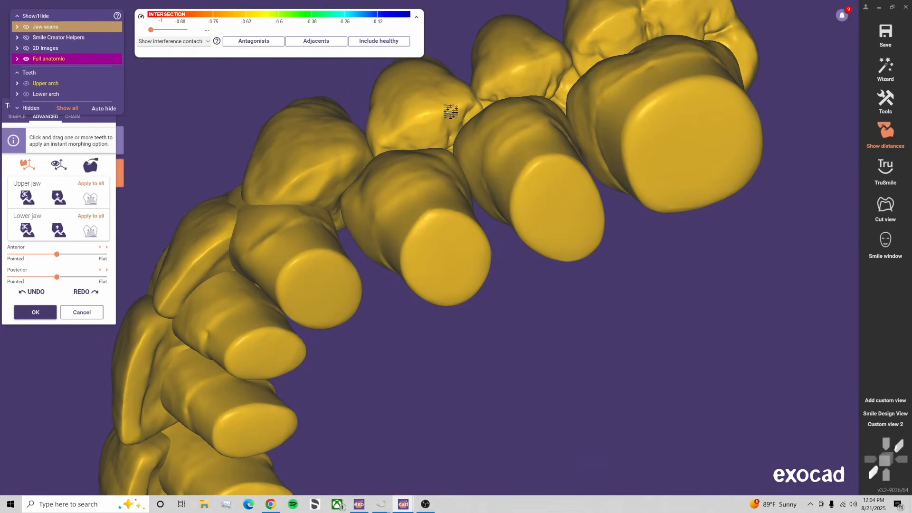
{"action": "right_click_drag", "start_coordinate": [447, 112], "coordinate": [543, 100]}
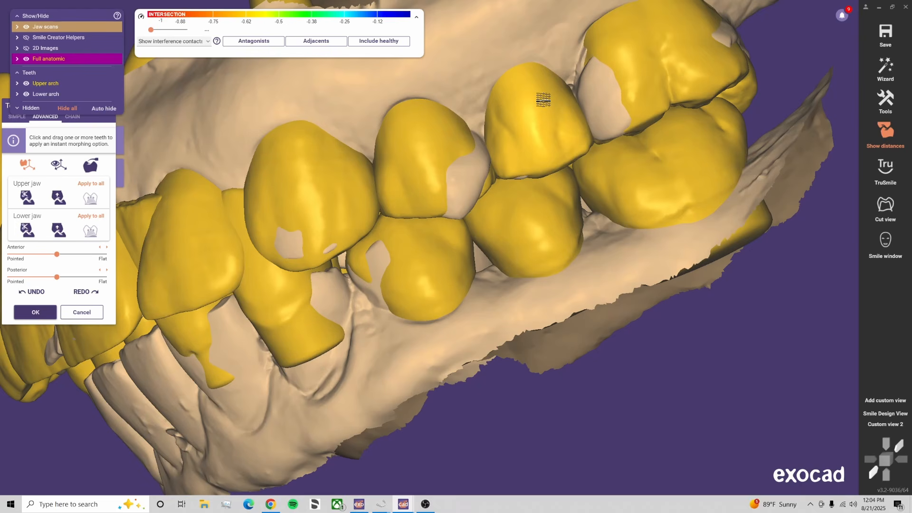
{"action": "scroll", "coordinate": [478, 175], "scroll_direction": "down", "scroll_amount": 10}
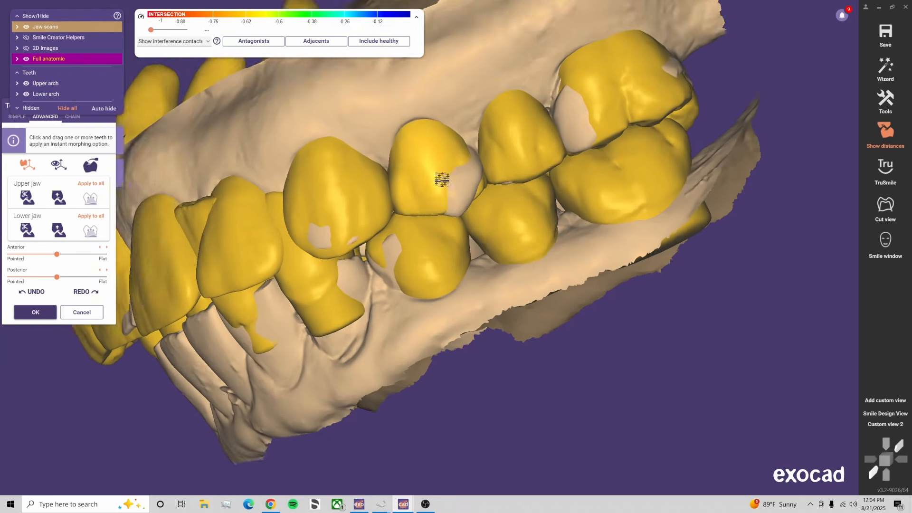
{"action": "right_click_drag", "start_coordinate": [480, 246], "coordinate": [470, 199]}
{"action": "scroll", "coordinate": [485, 205], "scroll_direction": "up", "scroll_amount": 3}
Show only the lower arch with its jaw scan and slightly enlarge the lower left molar
{"action": "key", "text": "l"}
{"action": "key", "text": "l"}
{"action": "key", "text": "u"}
{"action": "middle_click_drag", "start_coordinate": [328, 152], "coordinate": [403, 230]}
{"action": "scroll", "coordinate": [403, 230], "scroll_direction": "up", "scroll_amount": 5}
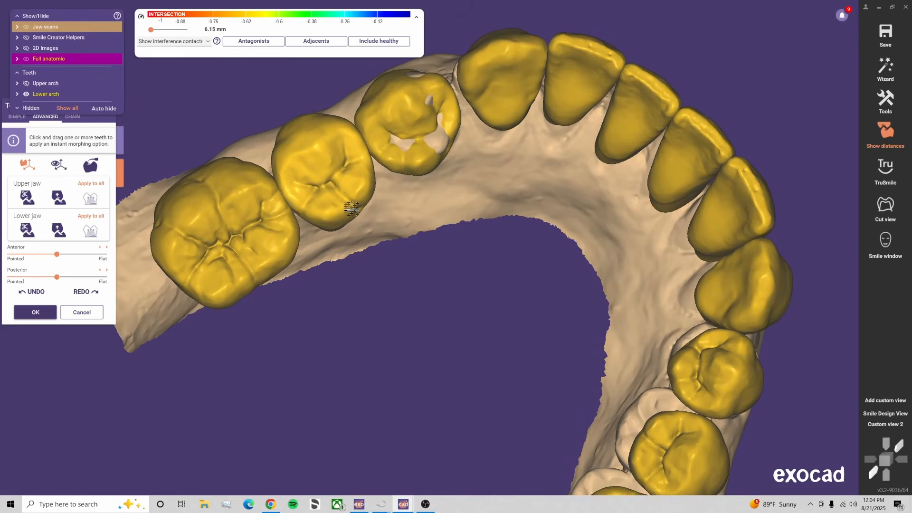
{"action": "key", "text": "shift"}
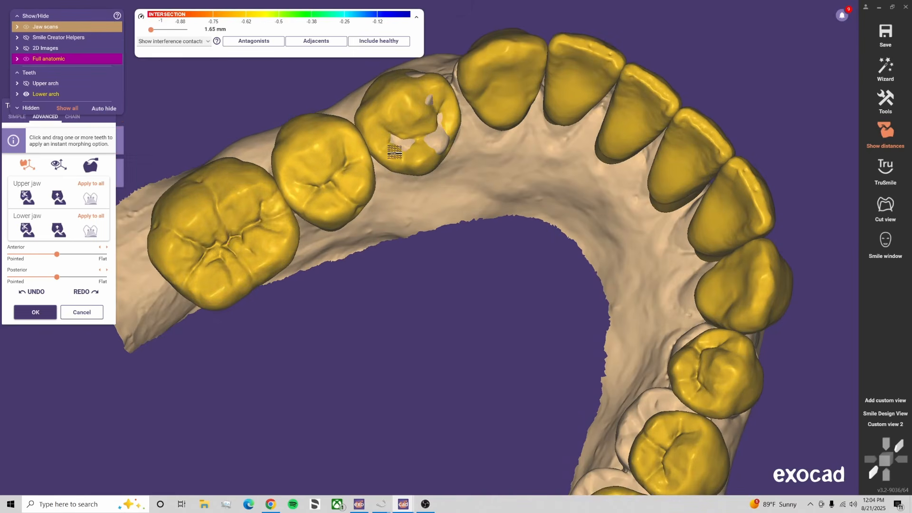
Check the lower left posterior teeth from the lingual and buccal sides, including against the upper arch and jaw scans
{"action": "right_click_drag", "start_coordinate": [391, 238], "coordinate": [390, 188]}
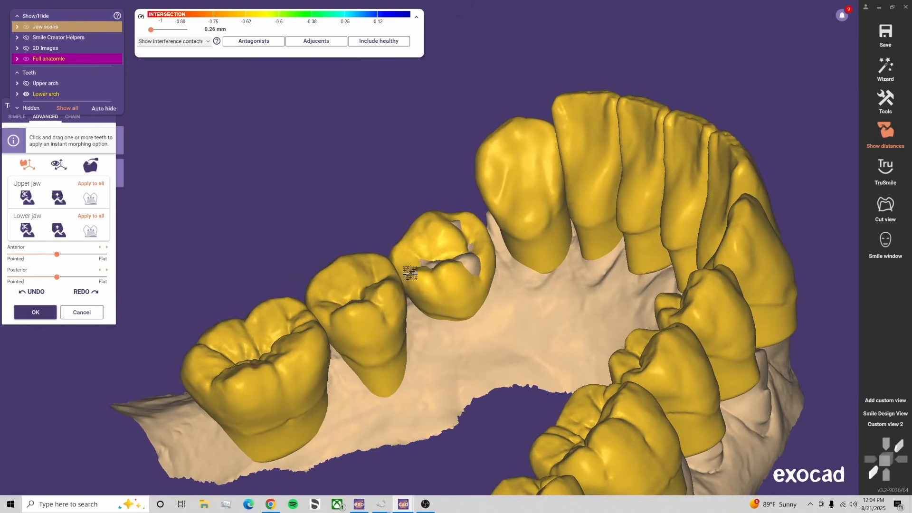
{"action": "right_click_drag", "start_coordinate": [433, 312], "coordinate": [549, 358]}
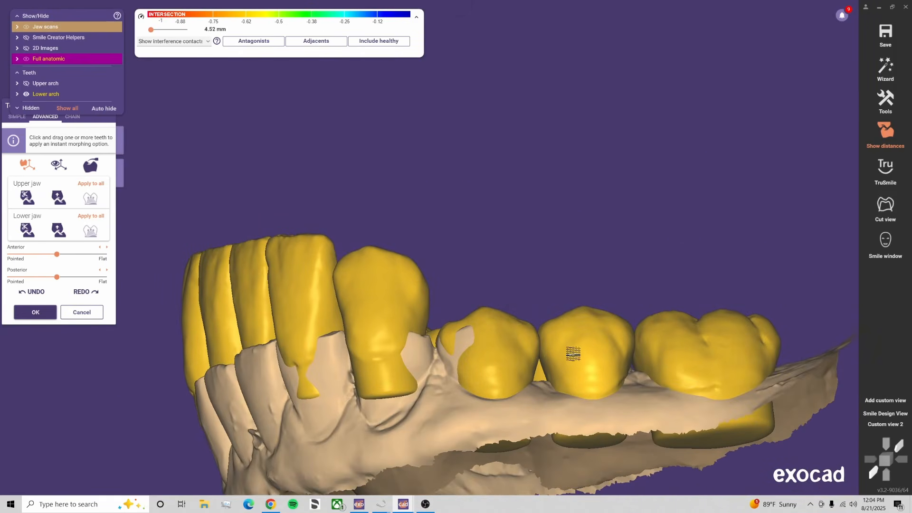
{"action": "key", "text": "ctrl+a"}
{"action": "key", "text": "ctrl+f"}
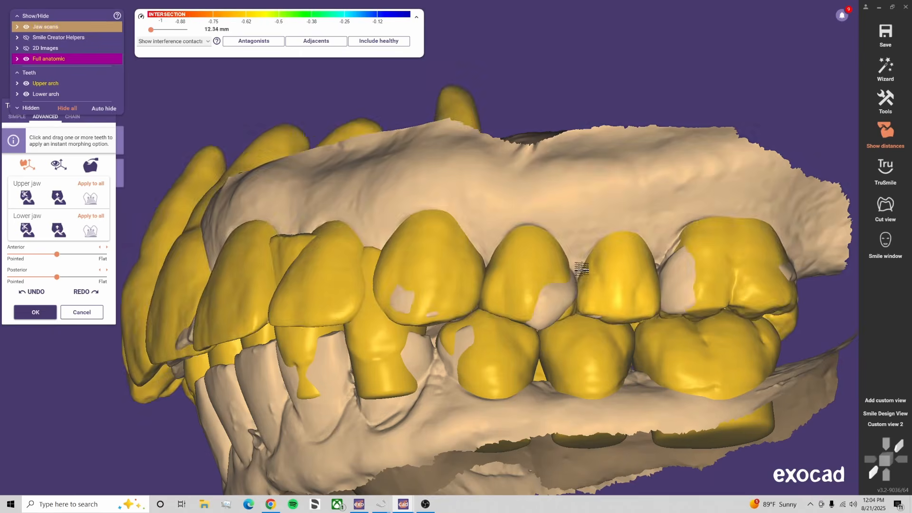
{"action": "key", "text": "ctrl+j"}
{"action": "right_click_drag", "start_coordinate": [582, 269], "coordinate": [582, 272]}
{"action": "key", "text": "ctrl+j"}
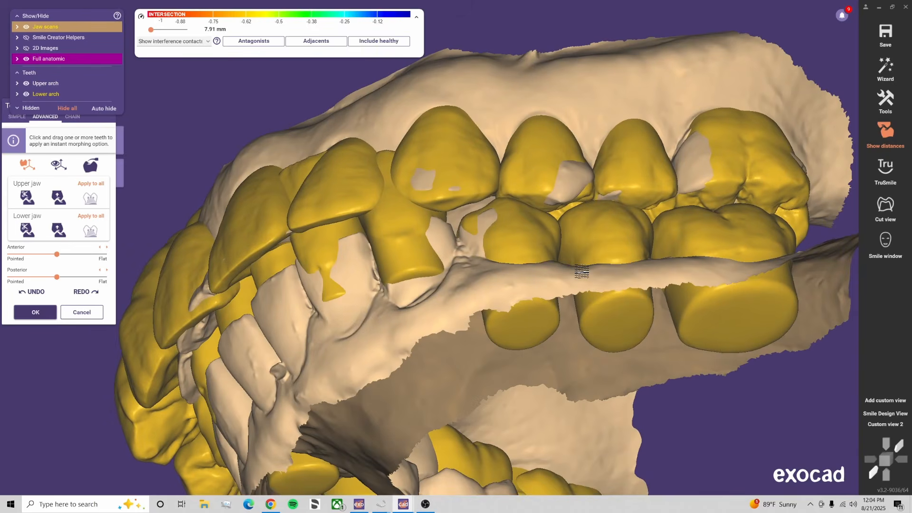
Isolate the lower arch with its jaw scan, display the antagonist interference distances, and examine the lower left occlusal contacts
{"action": "key", "text": "ctrl+u"}
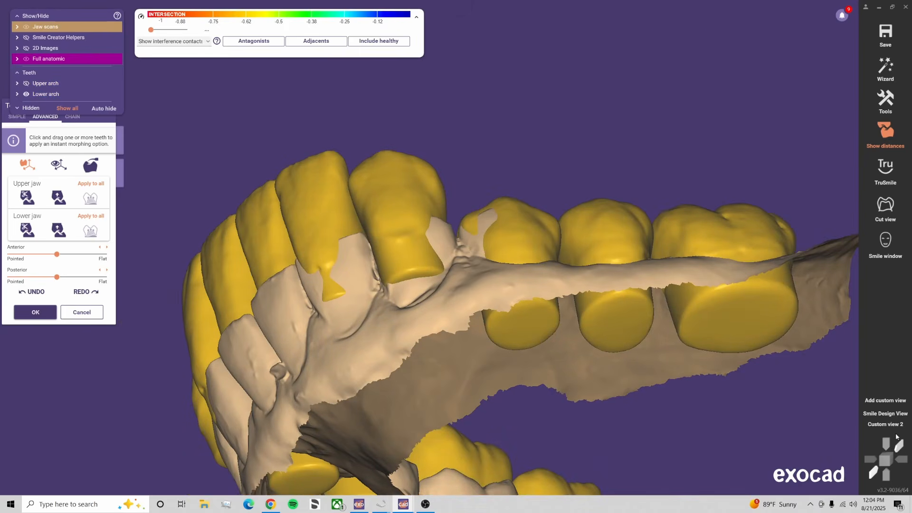
{"action": "left_click", "coordinate": [888, 424]}
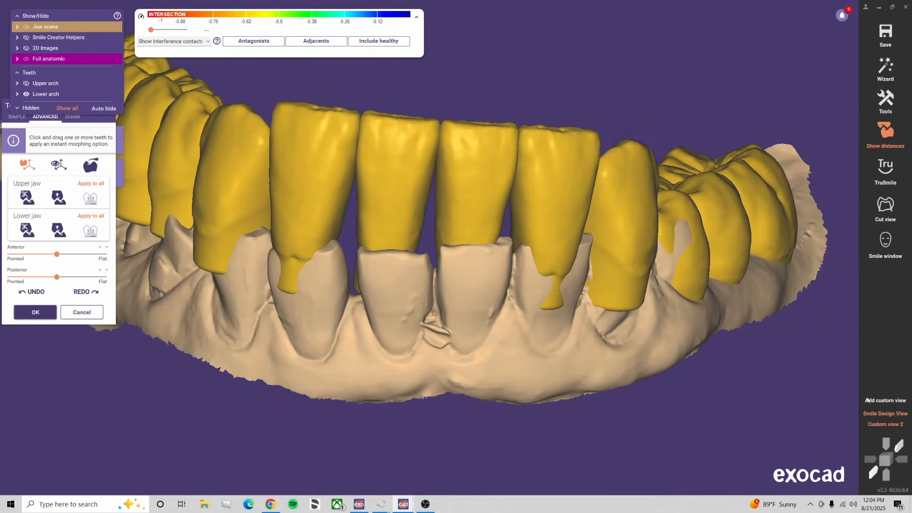
{"action": "left_click", "coordinate": [261, 46]}
{"action": "right_click_drag", "start_coordinate": [855, 190], "coordinate": [716, 71]}
{"action": "left_click_drag", "start_coordinate": [715, 72], "coordinate": [711, 76]}
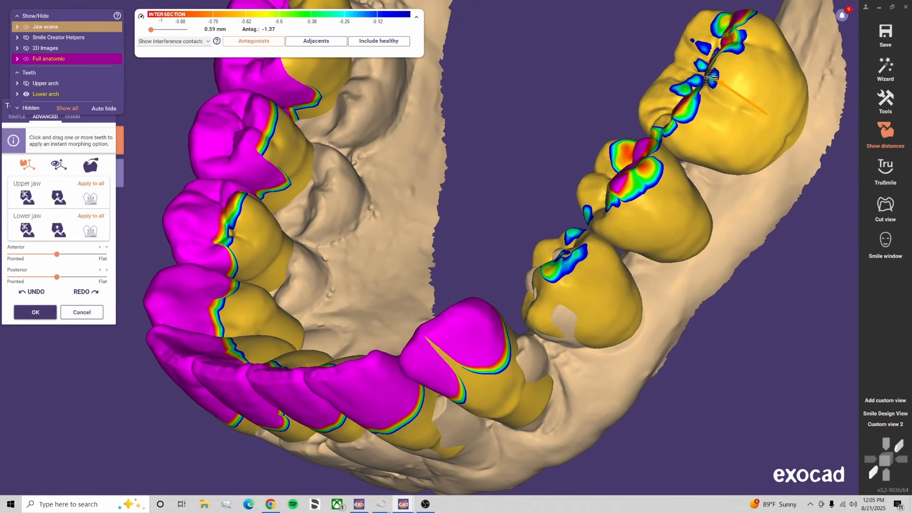
{"action": "right_click_drag", "start_coordinate": [744, 118], "coordinate": [545, 245]}
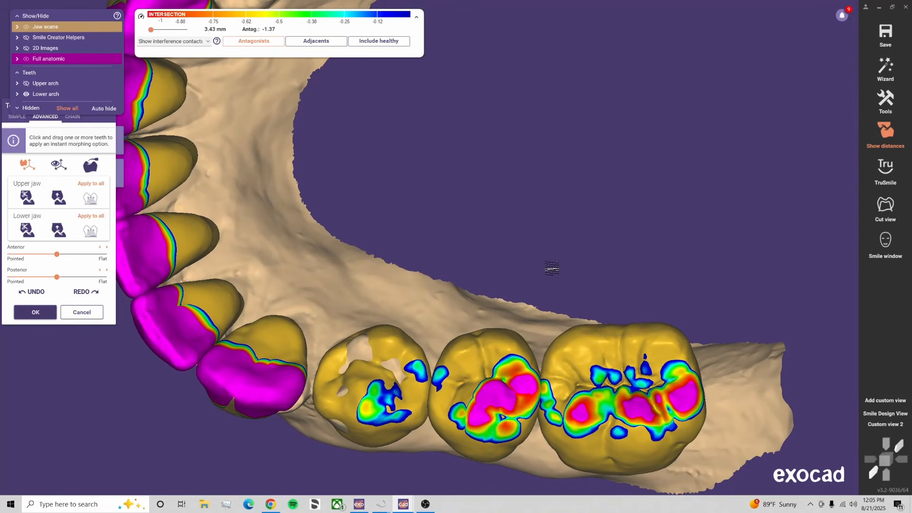
{"action": "right_click_drag", "start_coordinate": [507, 417], "coordinate": [540, 335]}
{"action": "left_click_drag", "start_coordinate": [540, 335], "coordinate": [542, 275]}
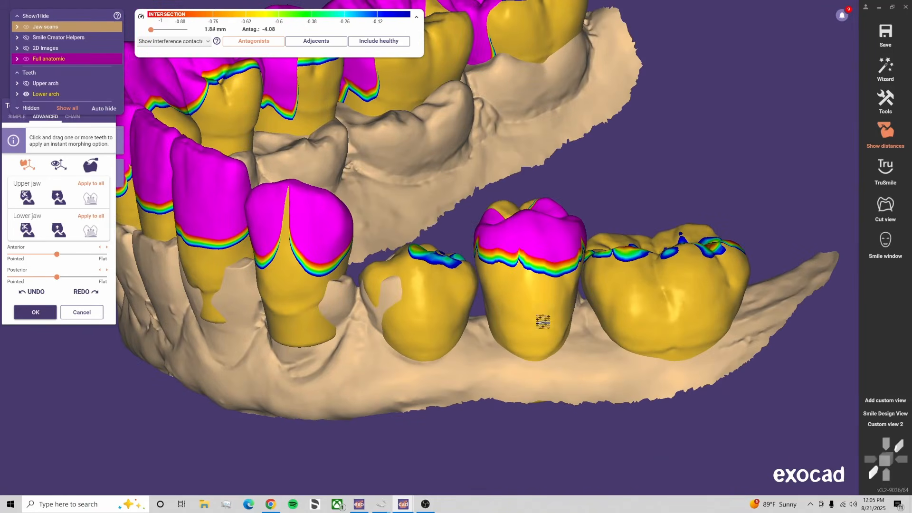
{"action": "right_click_drag", "start_coordinate": [542, 322], "coordinate": [543, 313]}
{"action": "left_click", "coordinate": [33, 293]}
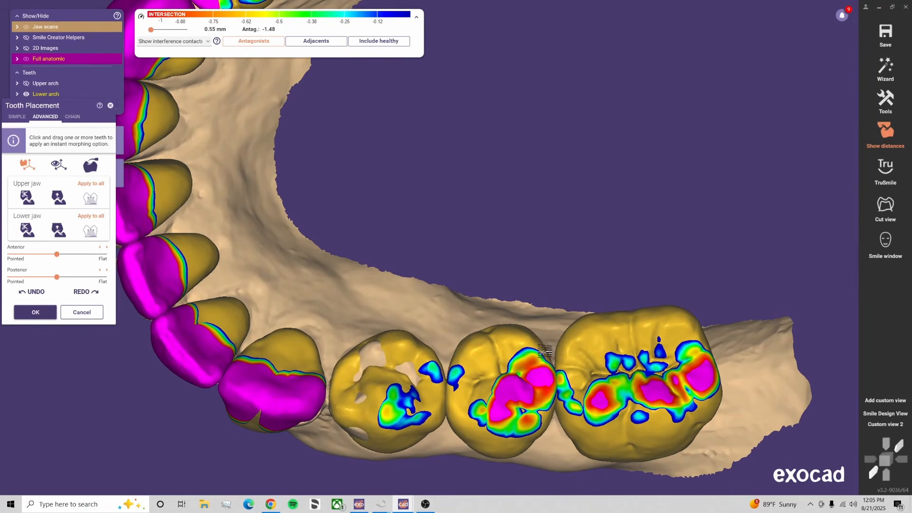
Fine-tune the lower left second premolar slightly while checking its antagonist contacts from the occlusal and buccal sides
{"action": "right_click_drag", "start_coordinate": [518, 423], "coordinate": [545, 354]}
{"action": "scroll", "coordinate": [511, 281], "scroll_direction": "up", "scroll_amount": 3}
{"action": "left_click_drag", "start_coordinate": [503, 269], "coordinate": [502, 269]}
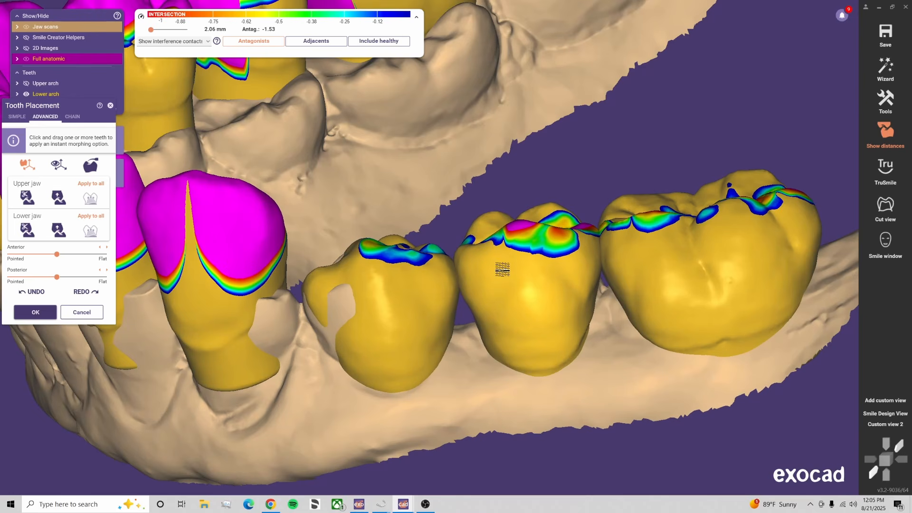
{"action": "right_click_drag", "start_coordinate": [504, 271], "coordinate": [514, 319]}
{"action": "left_click_drag", "start_coordinate": [565, 424], "coordinate": [559, 422]}
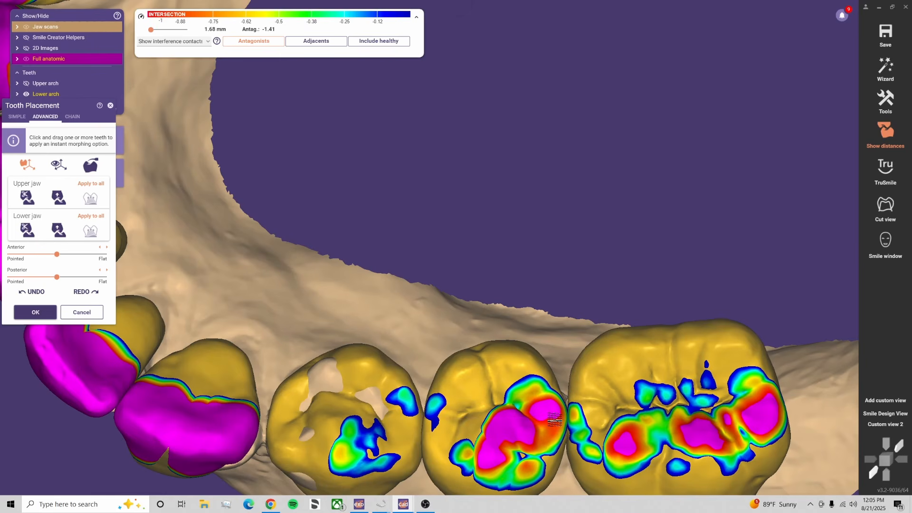
{"action": "scroll", "coordinate": [494, 407], "scroll_direction": "down", "scroll_amount": 2}
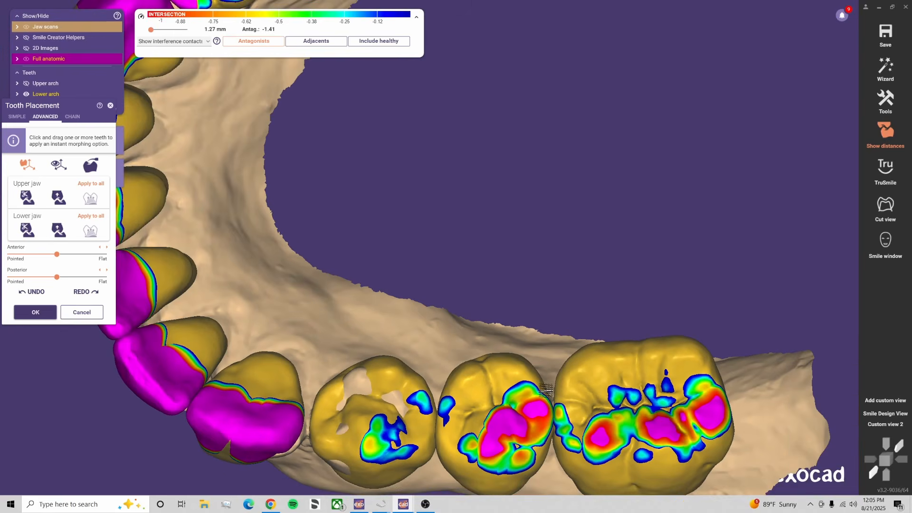
{"action": "right_click_drag", "start_coordinate": [546, 390], "coordinate": [544, 252]}
{"action": "right_click_drag", "start_coordinate": [495, 270], "coordinate": [546, 293]}
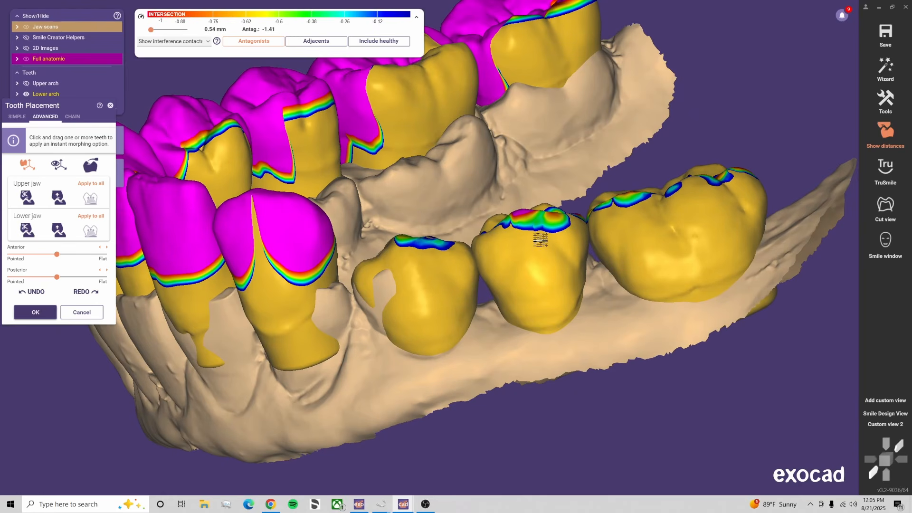
{"action": "right_click_drag", "start_coordinate": [572, 242], "coordinate": [517, 316]}
Hide the jaw scans and shift the lower left first premolar slightly mesially beneath the upper teeth
{"action": "key", "text": "j"}
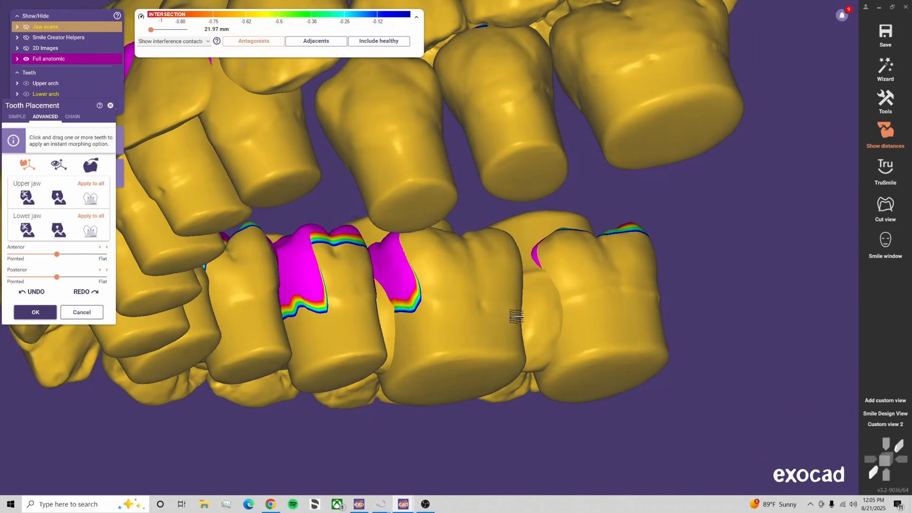
{"action": "middle_click_drag", "start_coordinate": [572, 186], "coordinate": [588, 257]}
{"action": "right_click_drag", "start_coordinate": [588, 257], "coordinate": [587, 254]}
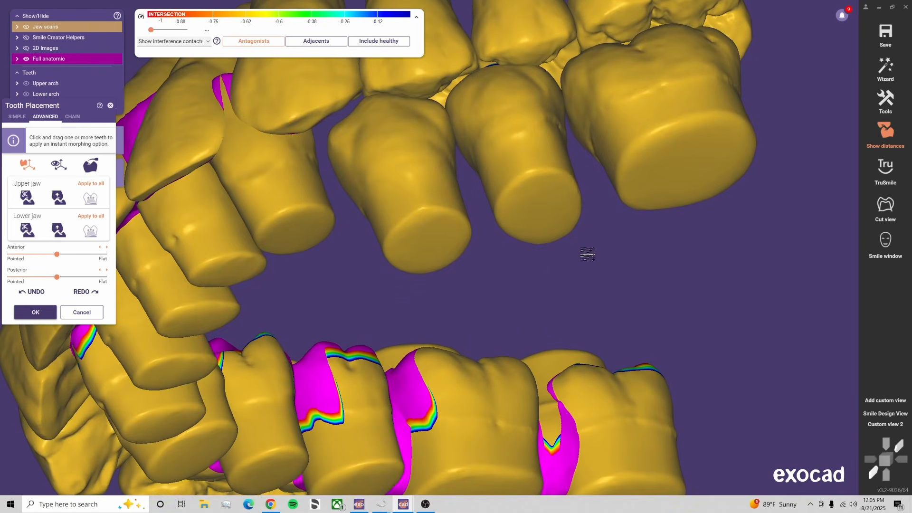
{"action": "left_click_drag", "start_coordinate": [437, 186], "coordinate": [433, 188]}
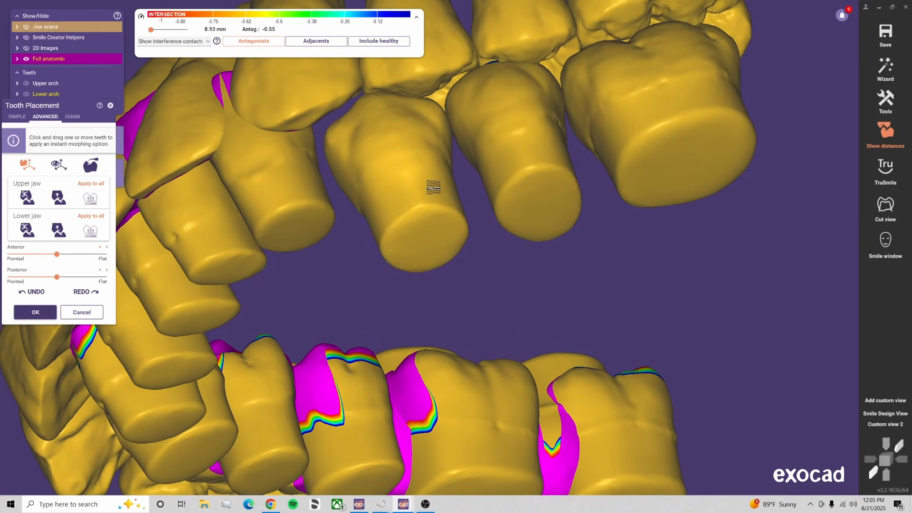
{"action": "right_click_drag", "start_coordinate": [454, 205], "coordinate": [435, 148]}
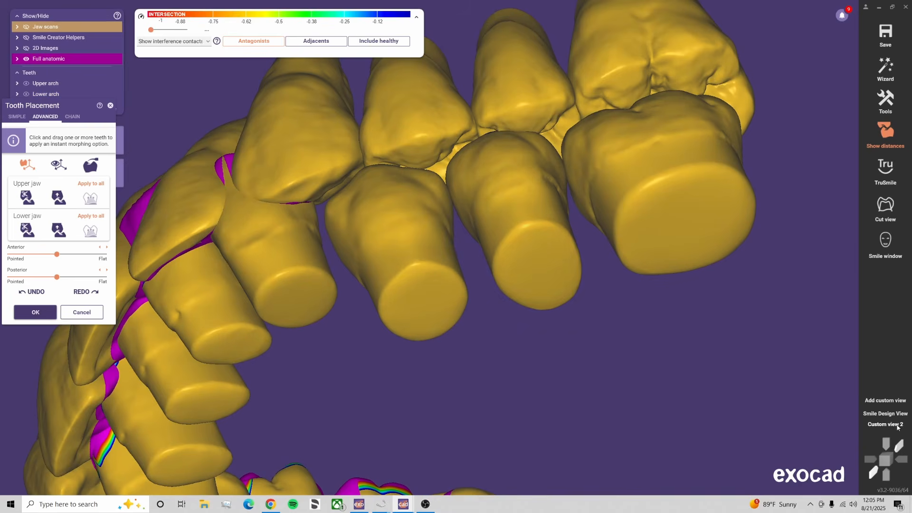
Move the upper left premolar slightly buccally in the saved front view of the upper arch
{"action": "left_click", "coordinate": [894, 427]}
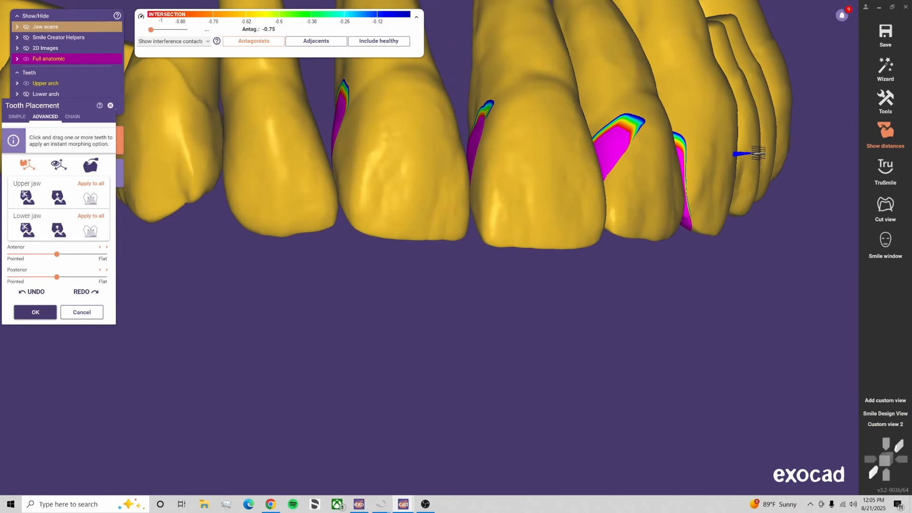
{"action": "mouse_move", "coordinate": [759, 153]}
{"action": "left_mouse_down"}
{"action": "mouse_move", "coordinate": [769, 170]}
{"action": "mouse_move", "coordinate": [770, 150]}
{"action": "left_mouse_up"}
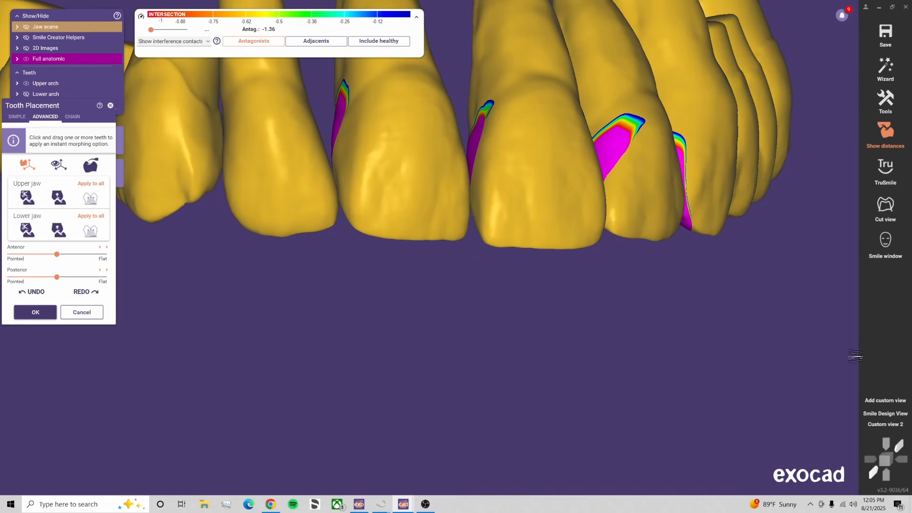
{"action": "left_click", "coordinate": [887, 425]}
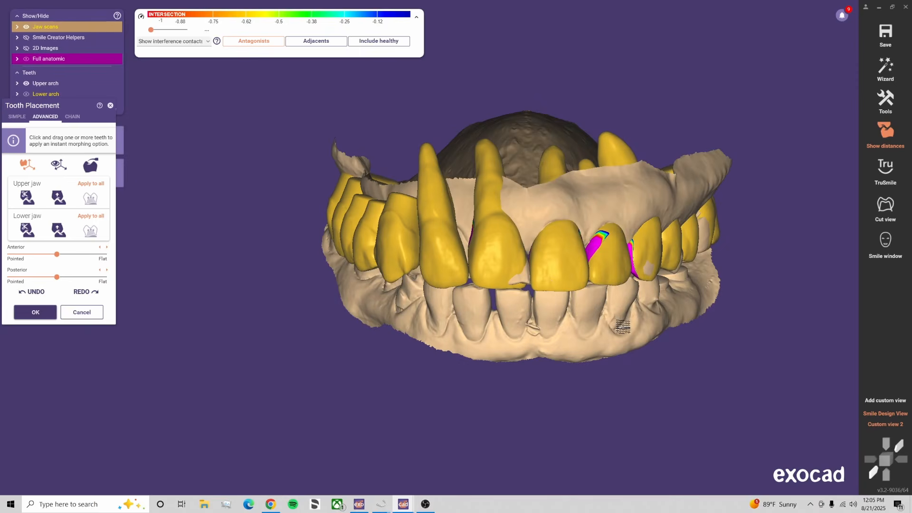
Check the left posterior occlusion with the jaw scans shown, including the antagonist contacts on the isolated lower arch
{"action": "right_click_drag", "start_coordinate": [623, 327], "coordinate": [645, 333]}
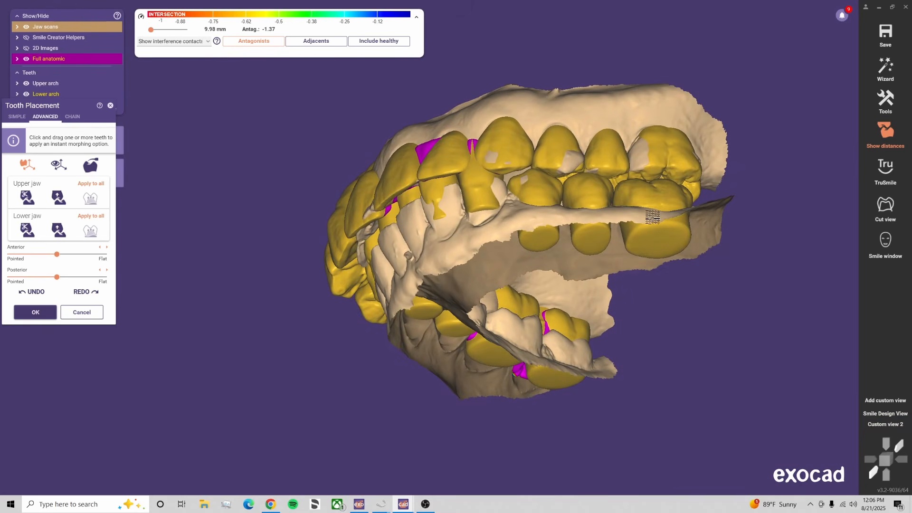
{"action": "mouse_move", "coordinate": [661, 209]}
{"action": "right_mouse_down"}
{"action": "mouse_move", "coordinate": [599, 246]}
{"action": "mouse_move", "coordinate": [673, 221]}
{"action": "right_mouse_up"}
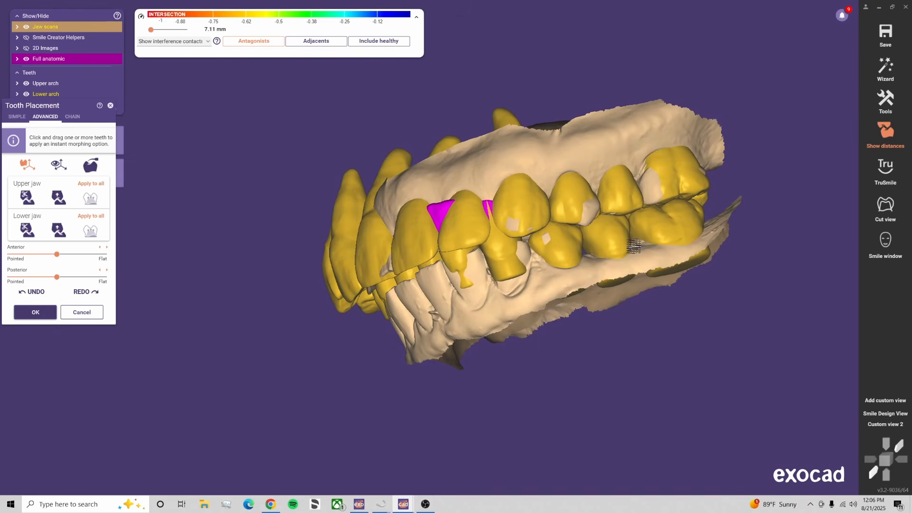
{"action": "scroll", "coordinate": [634, 247], "scroll_direction": "down", "scroll_amount": 5, "text": "ctrl"}
{"action": "scroll", "coordinate": [634, 247], "scroll_direction": "up", "scroll_amount": 5, "text": "ctrl"}
{"action": "key", "text": "l"}
{"action": "right_click_drag", "start_coordinate": [565, 247], "coordinate": [627, 290]}
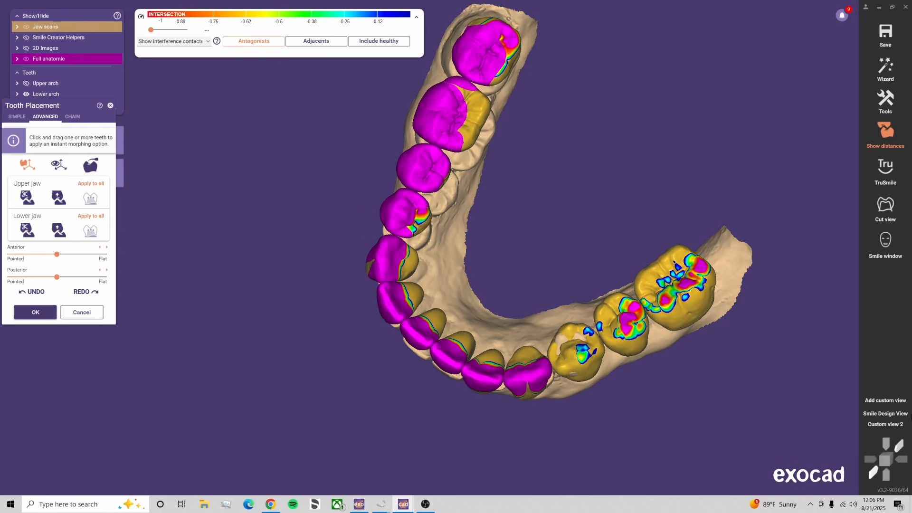
Move the lower left central incisor down over its scanned tooth and adjust its labiolingual position
{"action": "left_click", "coordinate": [884, 427]}
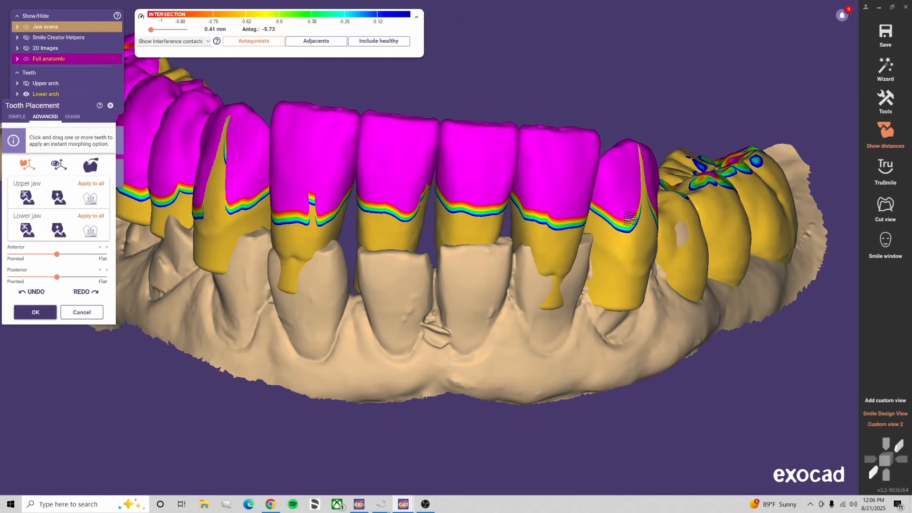
{"action": "left_click_drag", "start_coordinate": [473, 209], "coordinate": [466, 305]}
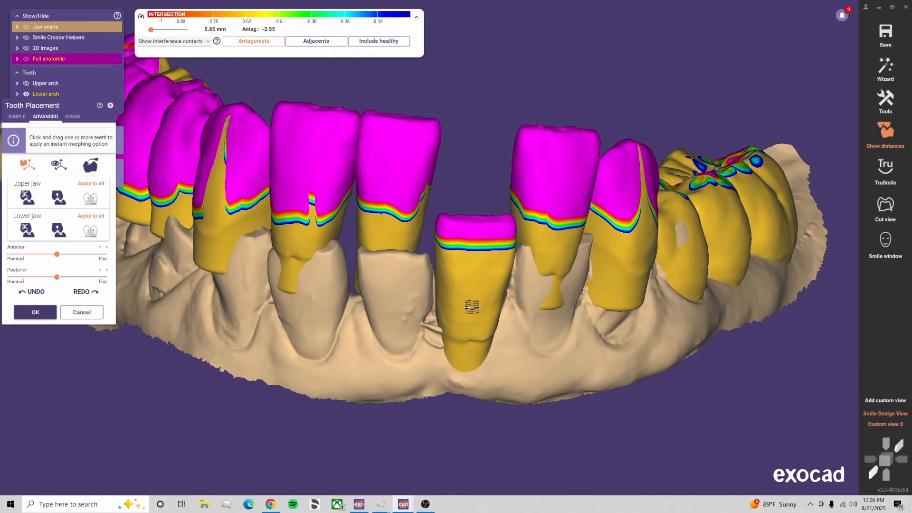
{"action": "right_click_drag", "start_coordinate": [466, 305], "coordinate": [445, 376]}
{"action": "left_click_drag", "start_coordinate": [444, 375], "coordinate": [494, 376]}
{"action": "left_click", "coordinate": [892, 424]}
{"action": "mouse_move", "coordinate": [484, 240]}
{"action": "left_mouse_down"}
{"action": "mouse_move", "coordinate": [495, 229]}
{"action": "mouse_move", "coordinate": [491, 239]}
{"action": "left_mouse_up"}
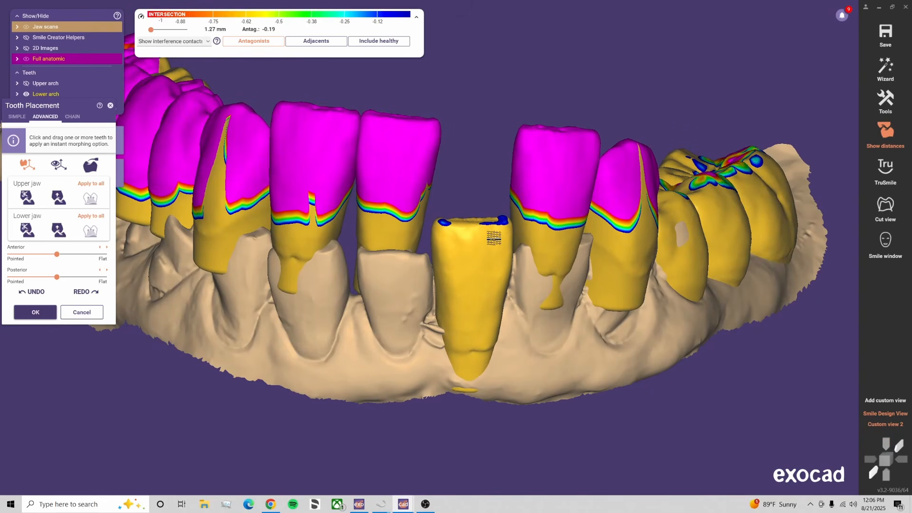
Refine the lower left central incisor's tilt from the occlusal side and slightly lower its incisal edge
{"action": "right_click_drag", "start_coordinate": [491, 239], "coordinate": [421, 346]}
{"action": "middle_click_drag", "start_coordinate": [420, 345], "coordinate": [433, 220]}
{"action": "scroll", "coordinate": [448, 328], "scroll_direction": "up", "scroll_amount": 2}
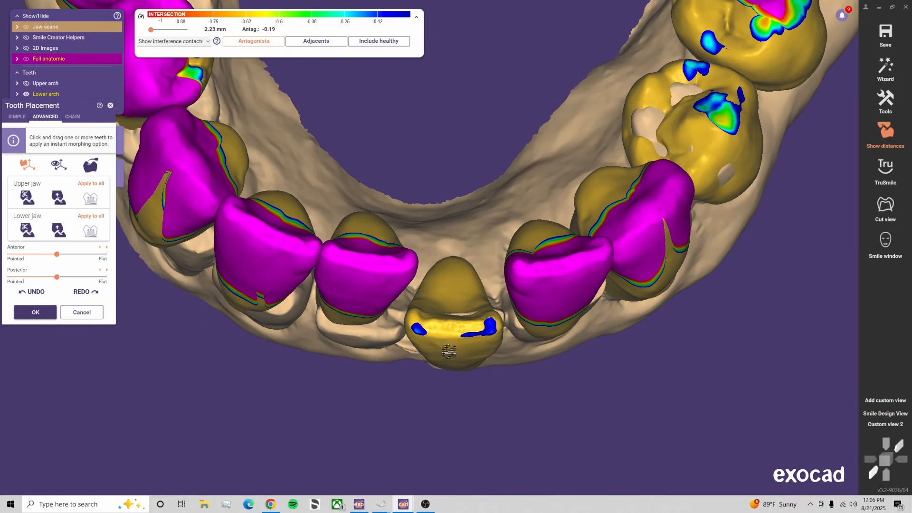
{"action": "left_click_drag", "start_coordinate": [450, 351], "coordinate": [450, 261]}
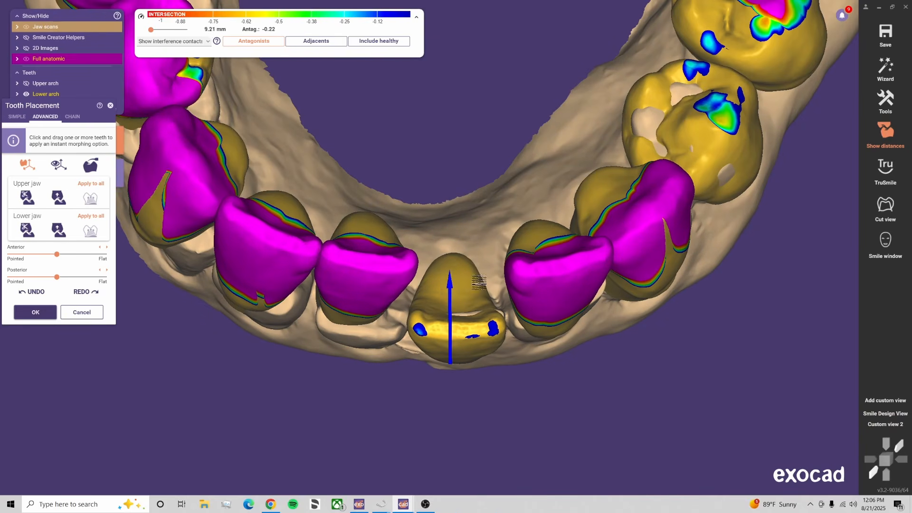
{"action": "left_click", "coordinate": [887, 424]}
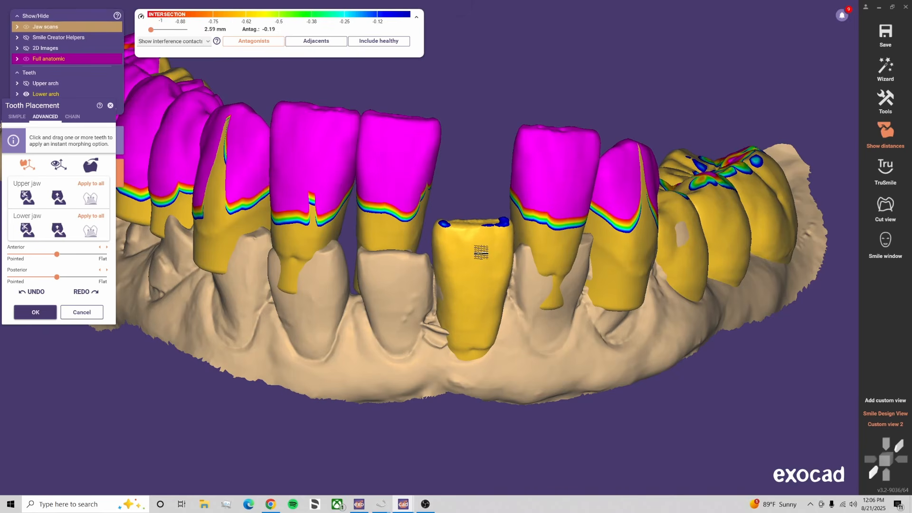
{"action": "left_click_drag", "start_coordinate": [481, 253], "coordinate": [480, 253]}
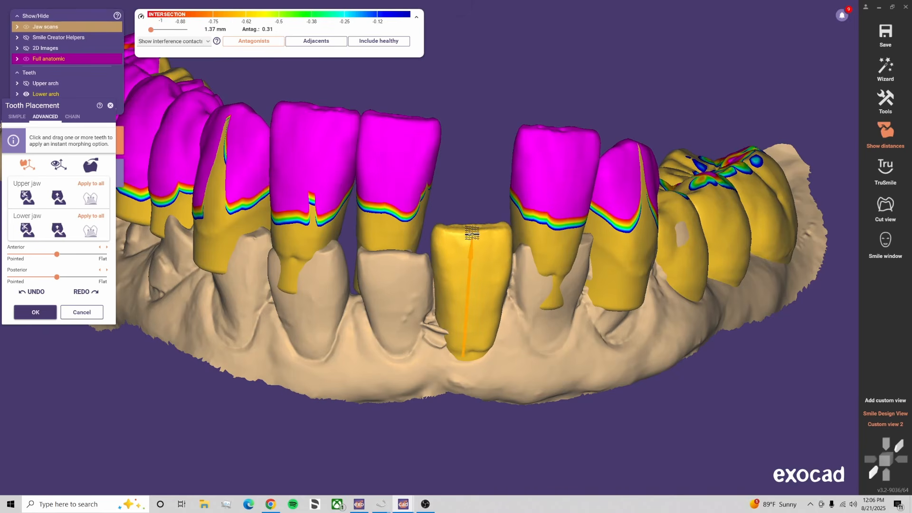
Check the lower left central incisor against the upper teeth with both arches and the jaw scans shown
{"action": "mouse_move", "coordinate": [119, 30]}
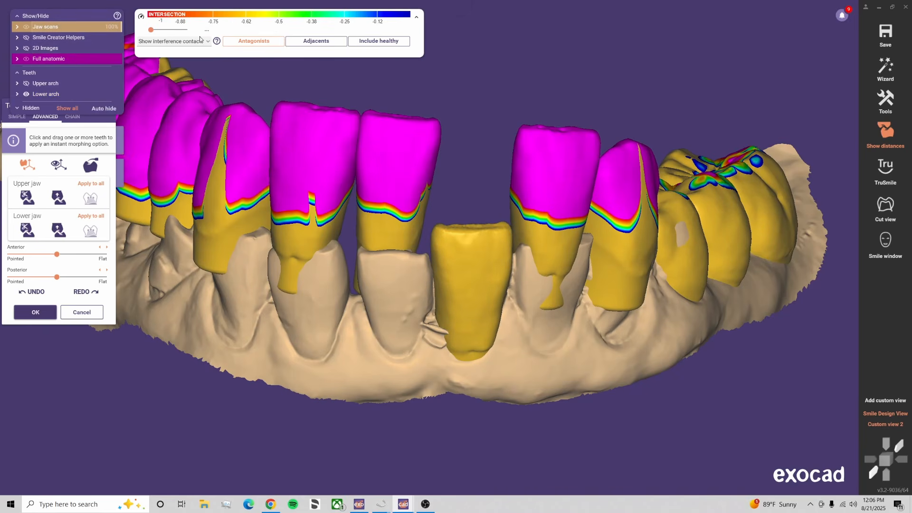
{"action": "key", "text": "a"}
{"action": "key", "text": "a"}
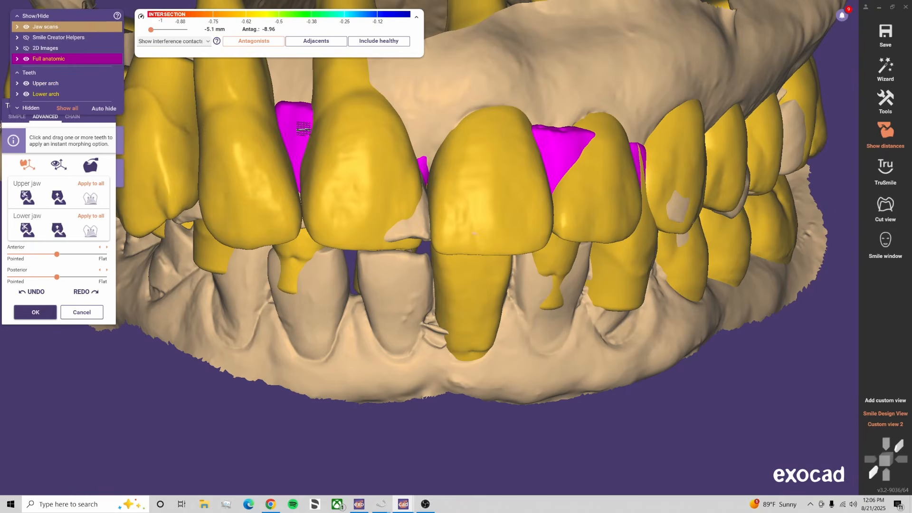
{"action": "right_click_drag", "start_coordinate": [430, 185], "coordinate": [485, 214]}
{"action": "scroll", "coordinate": [489, 257], "scroll_direction": "down", "scroll_amount": 2}
{"action": "scroll", "coordinate": [488, 314], "scroll_direction": "up", "scroll_amount": 2}
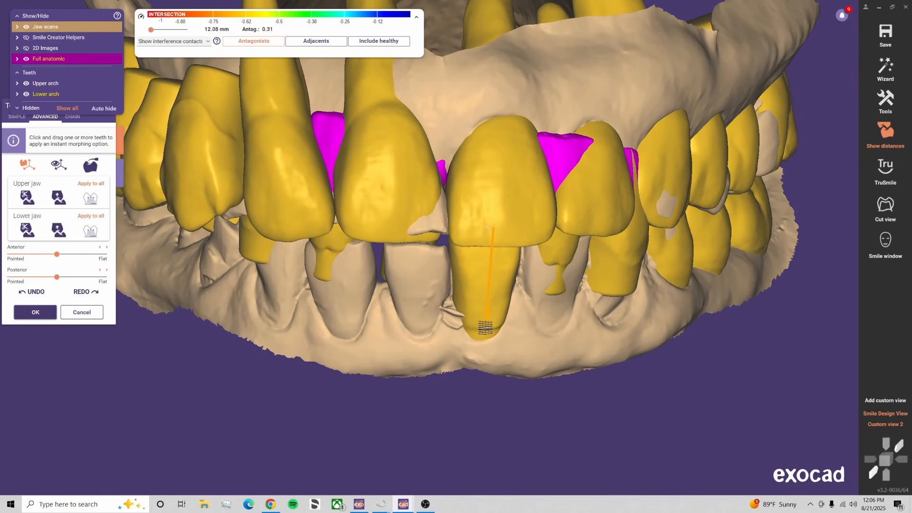
{"action": "left_click_drag", "start_coordinate": [485, 328], "coordinate": [486, 318]}
{"action": "right_click_drag", "start_coordinate": [483, 322], "coordinate": [459, 388]}
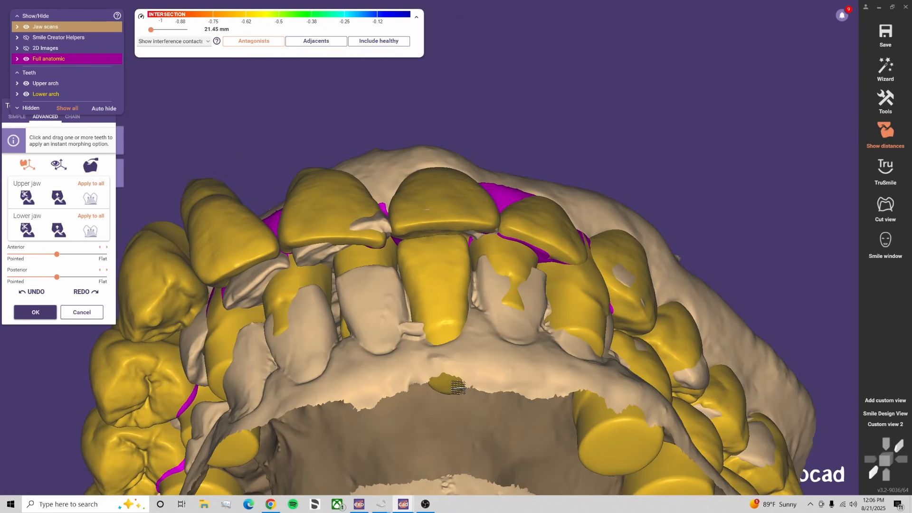
Fine-tune the lower left central incisor's incisal edge with the full anatomic teeth semi-transparent, and restore their full opacity
{"action": "double_click", "coordinate": [891, 426]}
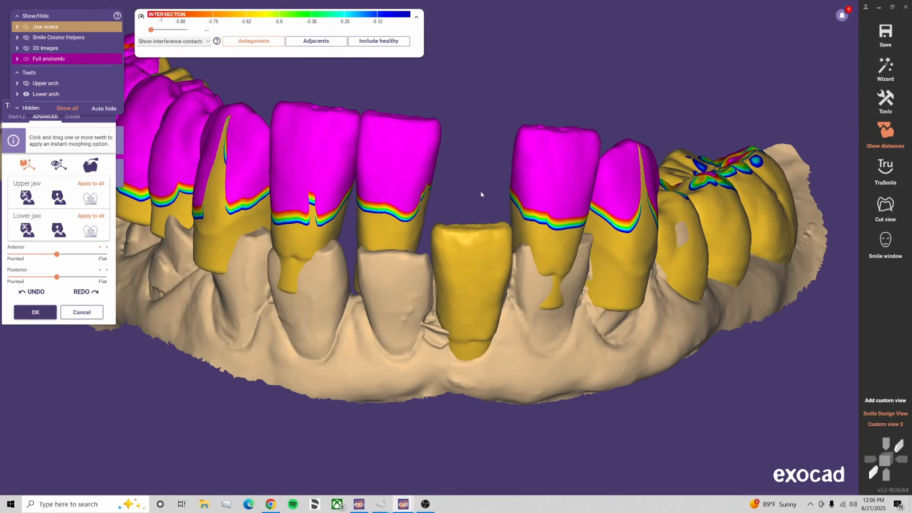
{"action": "left_click_drag", "start_coordinate": [114, 59], "coordinate": [95, 60]}
{"action": "scroll", "coordinate": [489, 298], "scroll_direction": "up", "scroll_amount": 2}
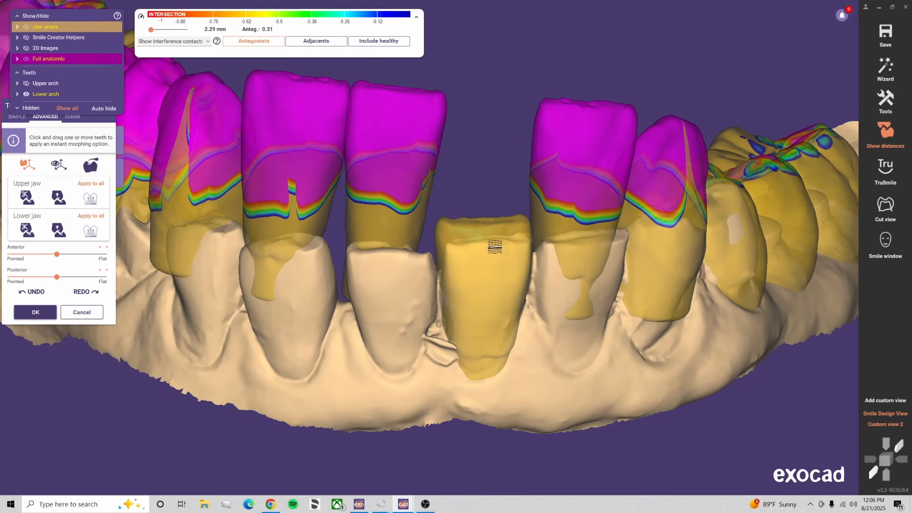
{"action": "left_click_drag", "start_coordinate": [495, 246], "coordinate": [491, 234]}
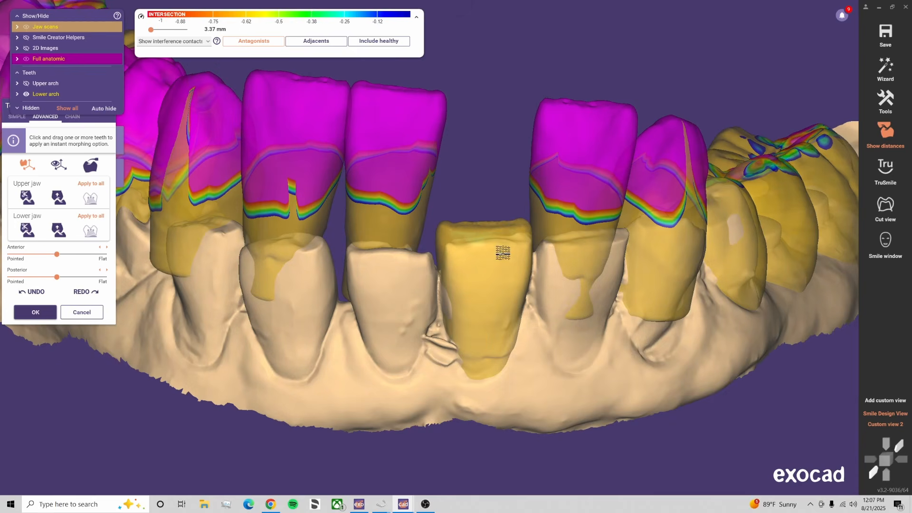
{"action": "right_click_drag", "start_coordinate": [499, 260], "coordinate": [425, 138]}
{"action": "left_click_drag", "start_coordinate": [92, 59], "coordinate": [255, 57]}
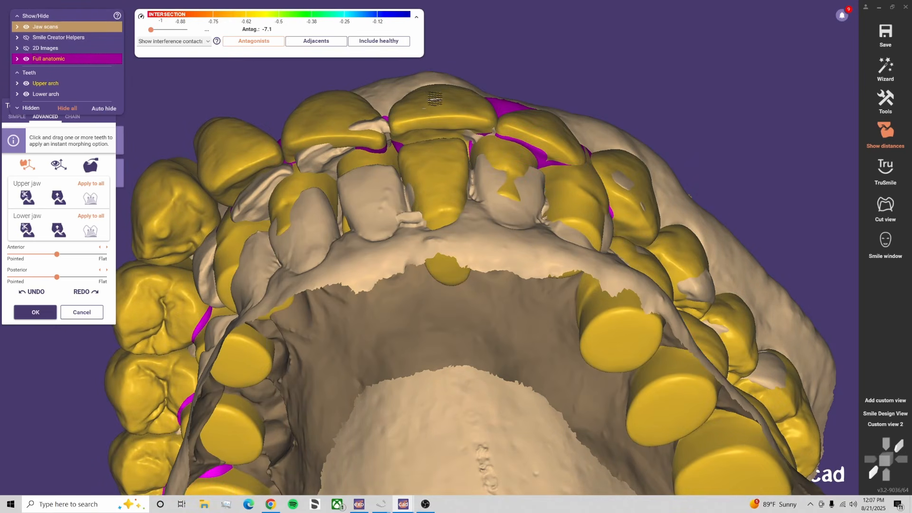
Lower the left lateral incisor of the lower arch in front of its scanned tooth, and undo a trial lengthening of the neighbouring central incisor
{"action": "right_click_drag", "start_coordinate": [461, 163], "coordinate": [474, 207]}
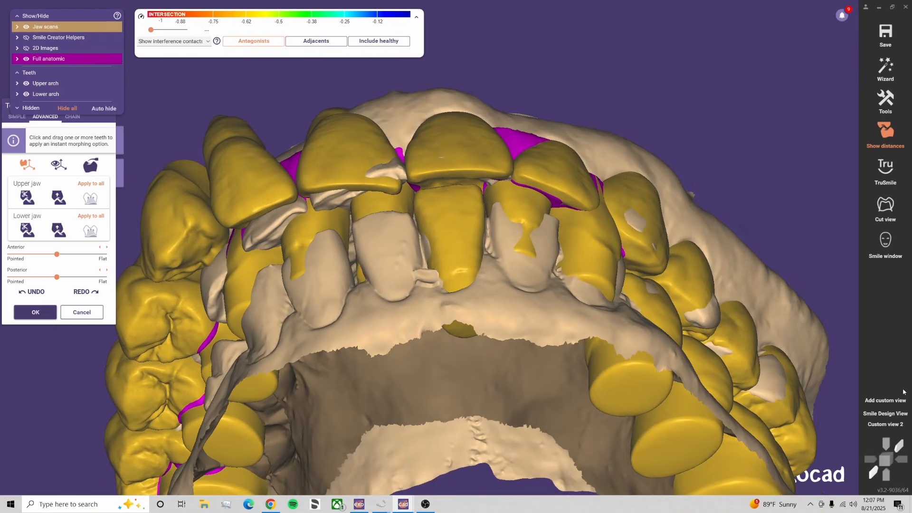
{"action": "left_click", "coordinate": [890, 425]}
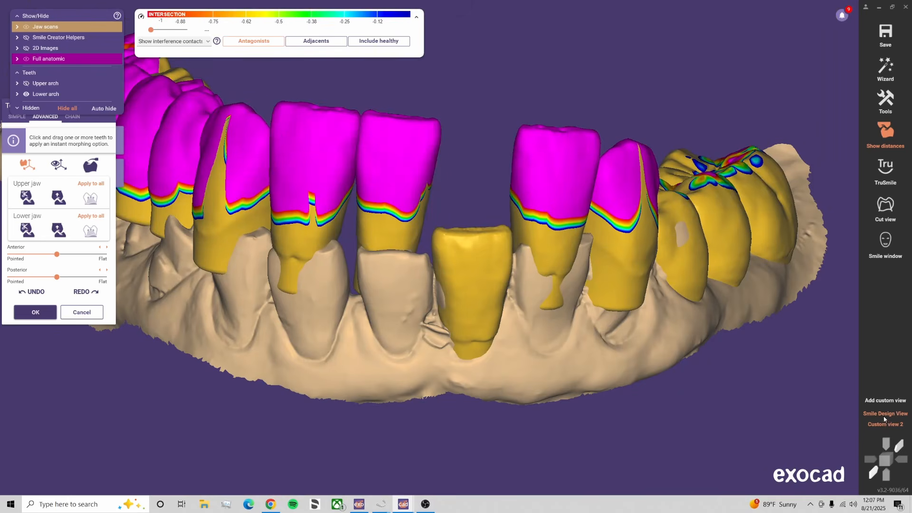
{"action": "right_click_drag", "start_coordinate": [537, 337], "coordinate": [479, 366]}
{"action": "middle_click_drag", "start_coordinate": [479, 366], "coordinate": [488, 227]}
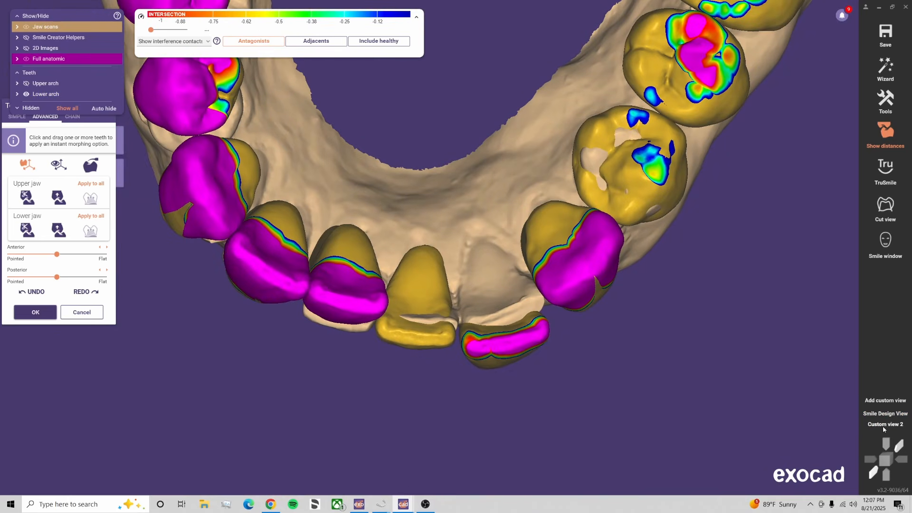
{"action": "left_click", "coordinate": [883, 427]}
{"action": "left_click_drag", "start_coordinate": [472, 246], "coordinate": [473, 236]}
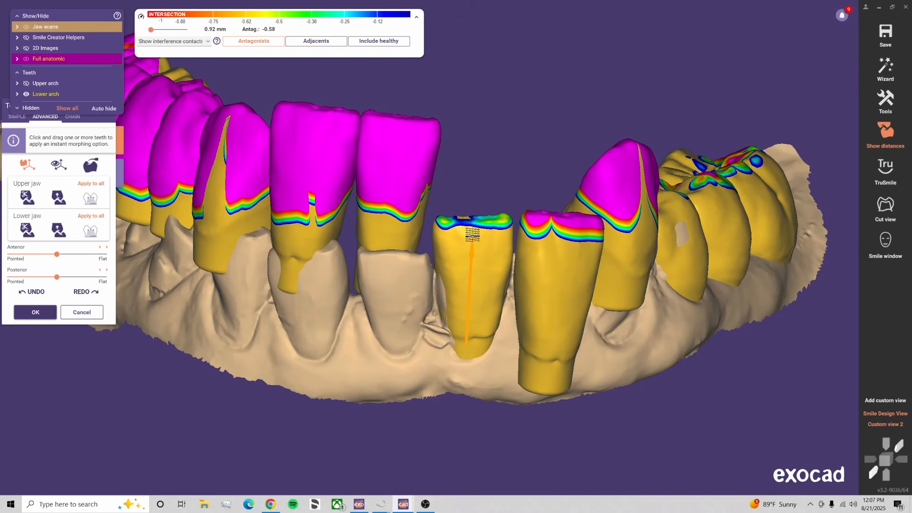
{"action": "left_click", "coordinate": [33, 292]}
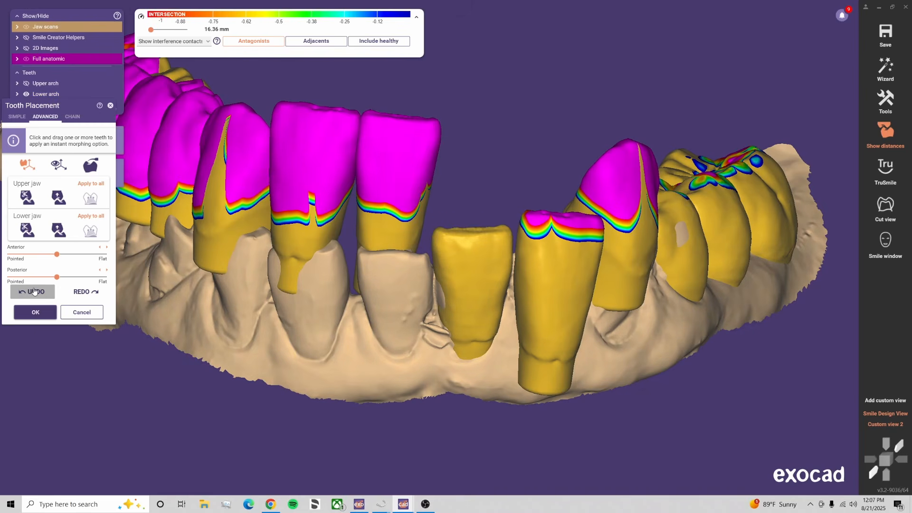
Move the lower left lateral incisor lingually over its scanned tooth and bring its incisal edge down beside the central incisor
{"action": "left_click_drag", "start_coordinate": [540, 291], "coordinate": [536, 304]}
{"action": "right_click_drag", "start_coordinate": [535, 304], "coordinate": [492, 338]}
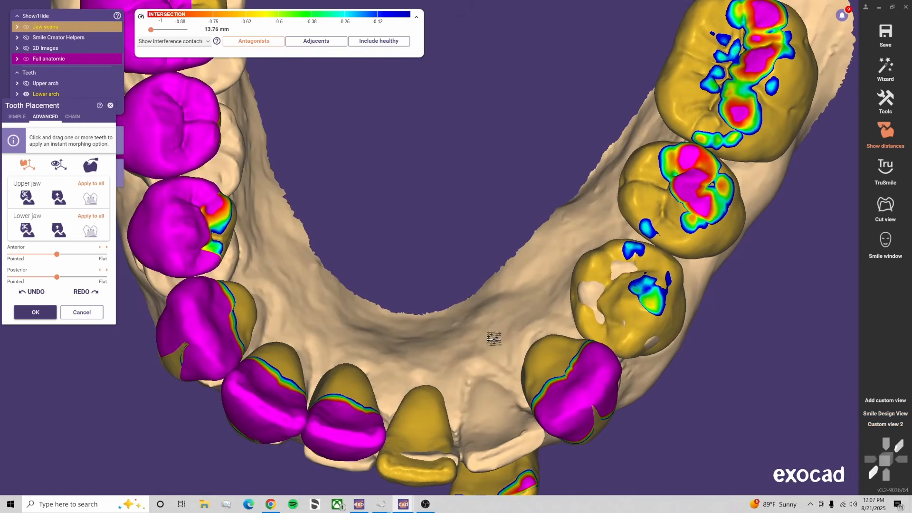
{"action": "middle_click_drag", "start_coordinate": [493, 338], "coordinate": [471, 214]}
{"action": "right_click_drag", "start_coordinate": [510, 334], "coordinate": [513, 318]}
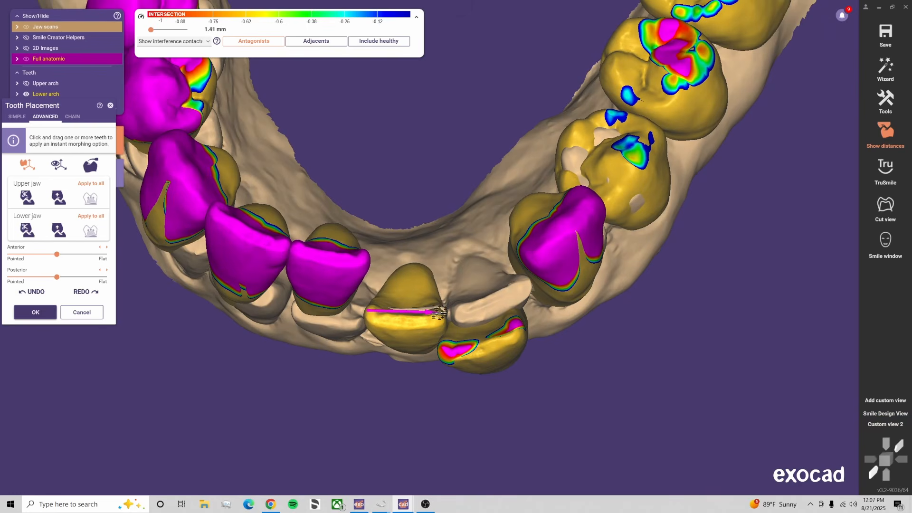
{"action": "left_click_drag", "start_coordinate": [517, 347], "coordinate": [520, 306]}
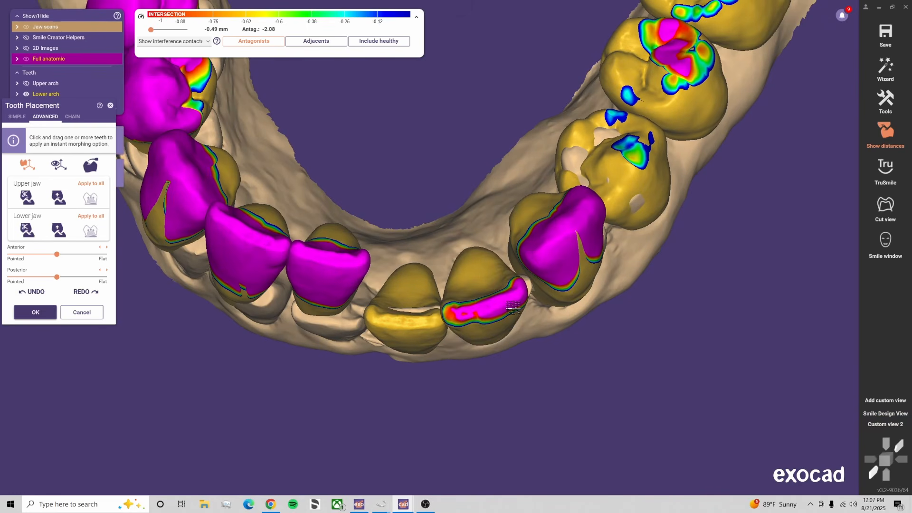
{"action": "left_click", "coordinate": [875, 422]}
{"action": "left_click_drag", "start_coordinate": [561, 251], "coordinate": [558, 270]}
{"action": "right_click_drag", "start_coordinate": [558, 271], "coordinate": [508, 284]}
Lower the lower left canine and shift it over its scanned tooth in line with the first premolar
{"action": "left_click_drag", "start_coordinate": [568, 253], "coordinate": [583, 308]}
{"action": "right_click_drag", "start_coordinate": [583, 308], "coordinate": [573, 381]}
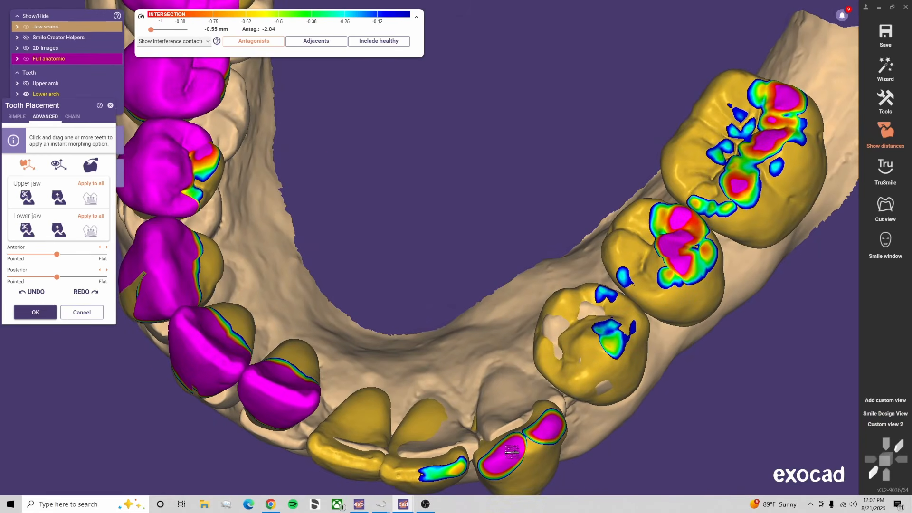
{"action": "left_click_drag", "start_coordinate": [512, 452], "coordinate": [567, 469]}
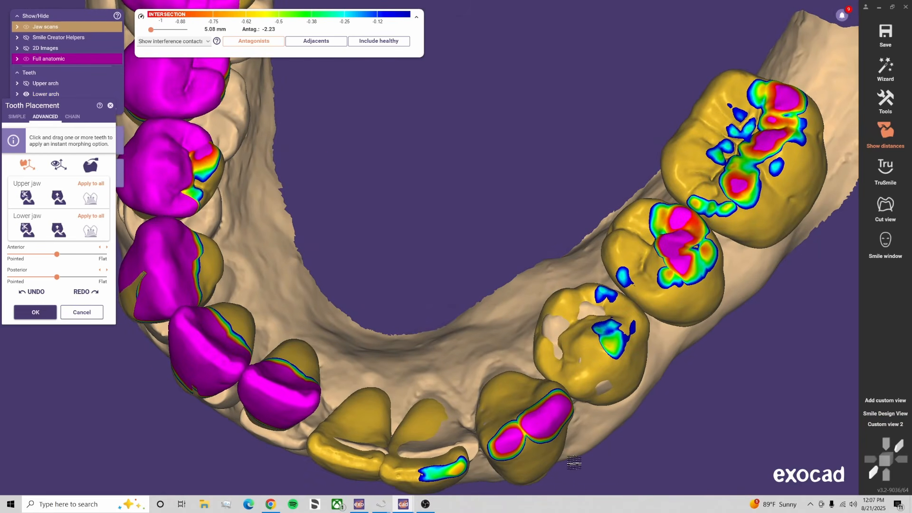
Shift the lower left lateral incisor lingually over the scan and refine its cervical end and incisal edge
{"action": "right_click_drag", "start_coordinate": [574, 463], "coordinate": [399, 218]}
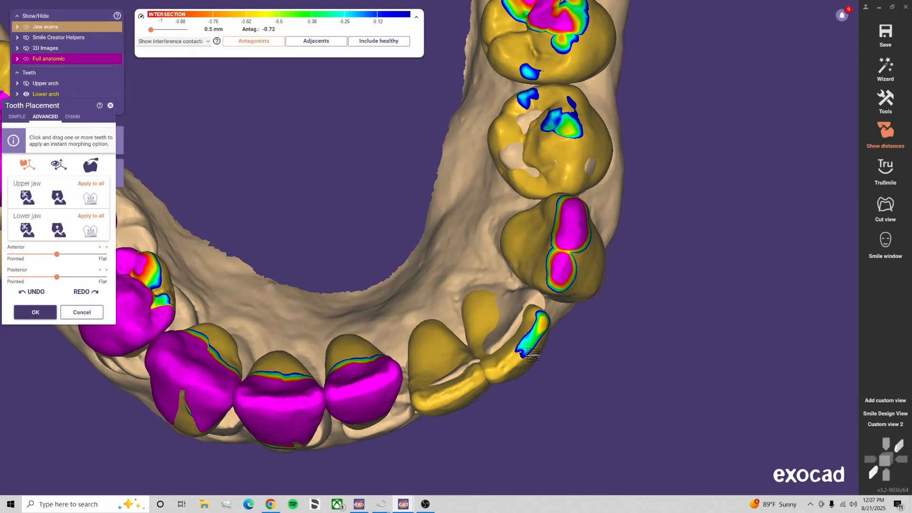
{"action": "scroll", "coordinate": [532, 354], "scroll_direction": "up", "scroll_amount": 2}
{"action": "left_click_drag", "start_coordinate": [545, 310], "coordinate": [542, 304]}
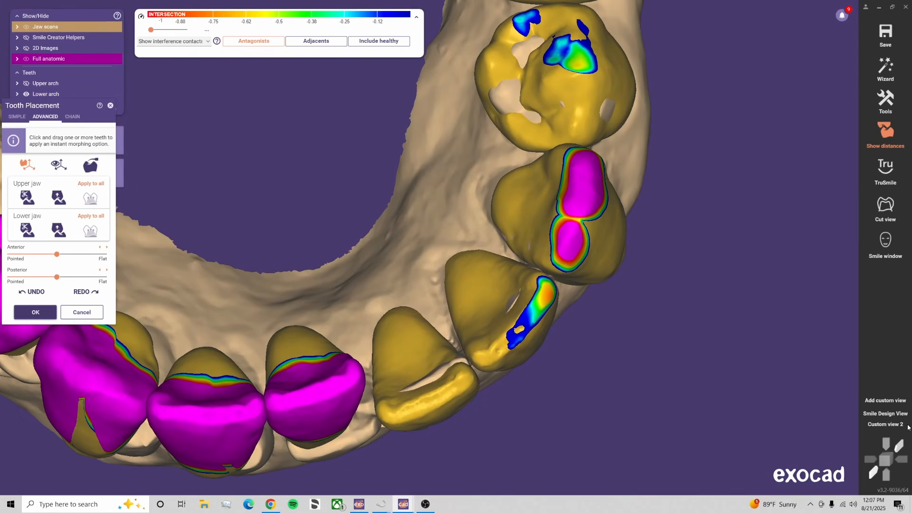
{"action": "left_click", "coordinate": [895, 425]}
{"action": "left_click_drag", "start_coordinate": [541, 245], "coordinate": [541, 248]}
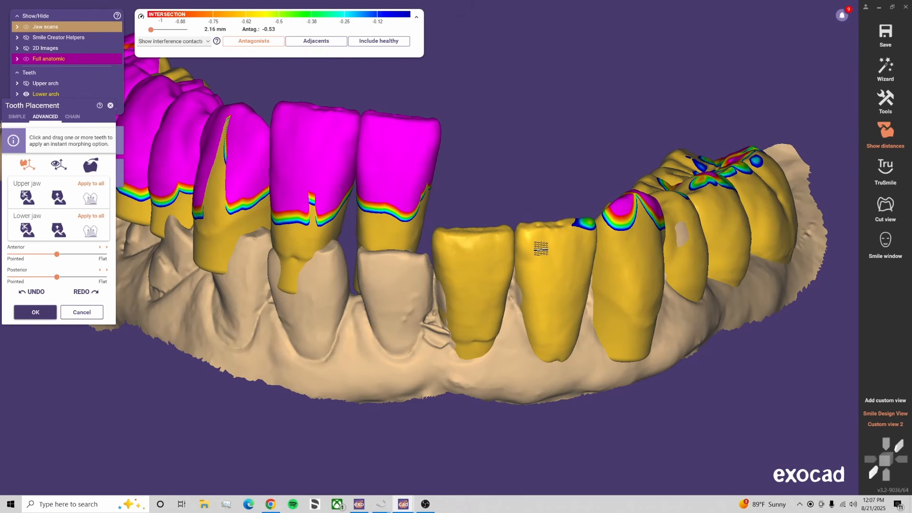
{"action": "left_click_drag", "start_coordinate": [553, 355], "coordinate": [559, 336]}
{"action": "left_click_drag", "start_coordinate": [559, 253], "coordinate": [558, 255]}
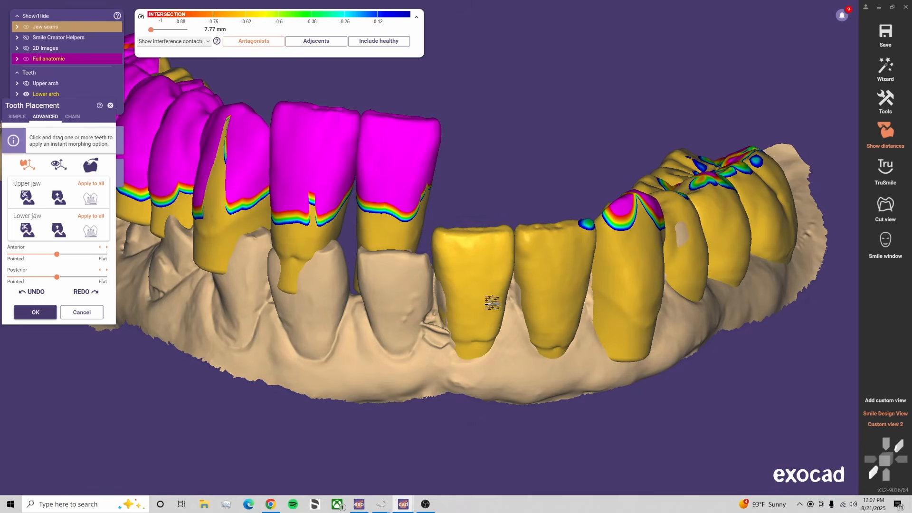
Refine the lower left central and lateral incisors' proximal, labial and lingual contours from the front and occlusal sides
{"action": "left_click_drag", "start_coordinate": [491, 301], "coordinate": [446, 305]}
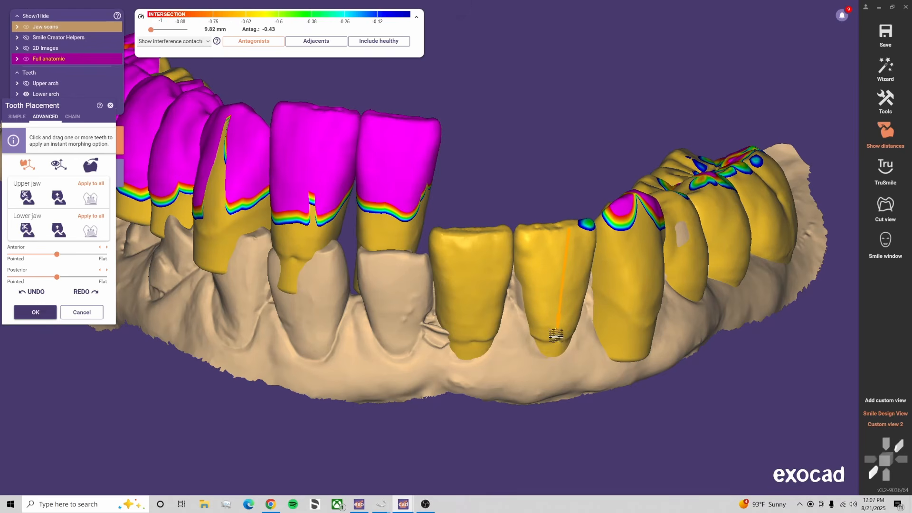
{"action": "right_click_drag", "start_coordinate": [548, 349], "coordinate": [496, 296]}
{"action": "left_click_drag", "start_coordinate": [495, 296], "coordinate": [490, 297]}
{"action": "right_click_drag", "start_coordinate": [491, 304], "coordinate": [484, 361]}
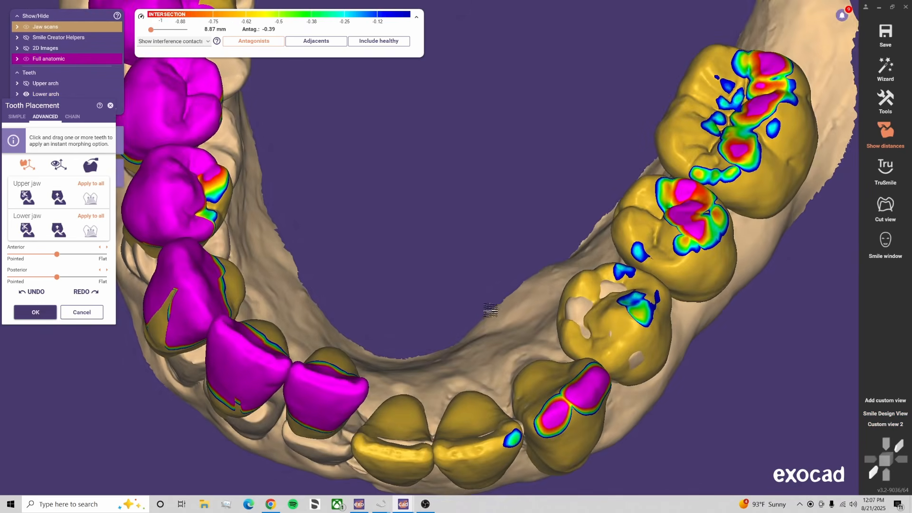
{"action": "middle_click_drag", "start_coordinate": [484, 343], "coordinate": [483, 240]}
{"action": "right_click_drag", "start_coordinate": [483, 241], "coordinate": [485, 304]}
{"action": "scroll", "coordinate": [485, 358], "scroll_direction": "up", "scroll_amount": 2}
{"action": "left_click_drag", "start_coordinate": [501, 356], "coordinate": [507, 342]}
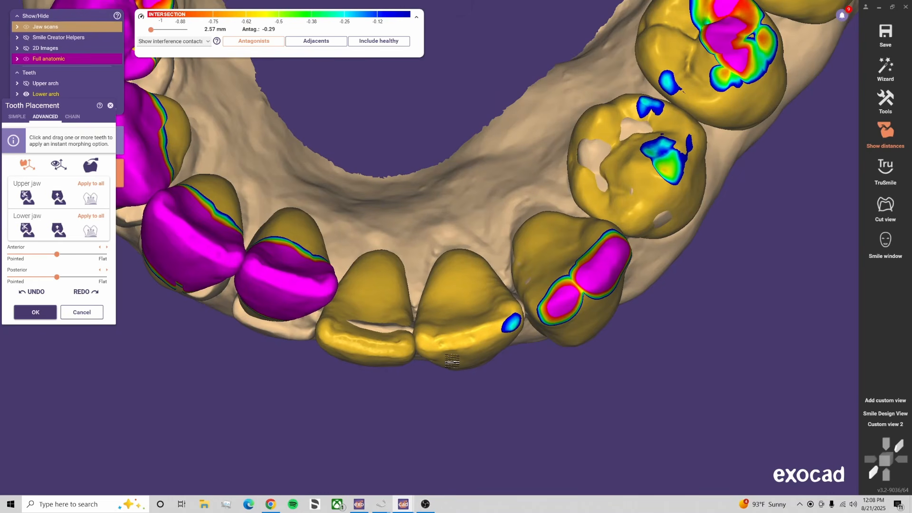
{"action": "left_click_drag", "start_coordinate": [398, 294], "coordinate": [398, 293]}
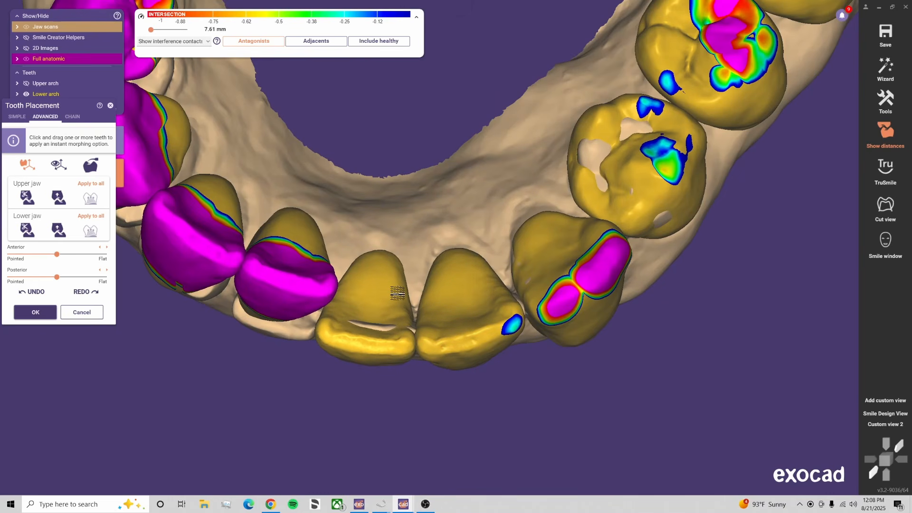
Adjust the contact between the lower left central and lateral incisors, and fine-tune the lateral incisor's labial surface
{"action": "left_click", "coordinate": [894, 424]}
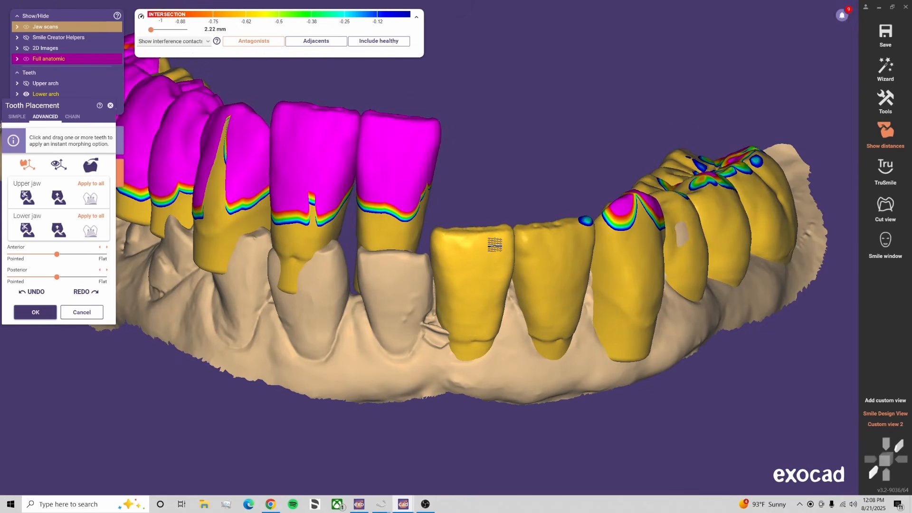
{"action": "right_click_drag", "start_coordinate": [550, 261], "coordinate": [425, 337]}
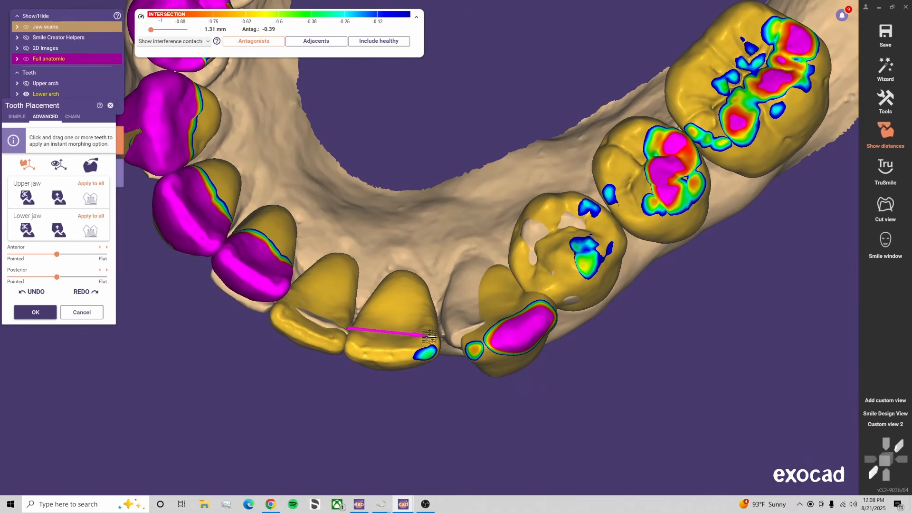
{"action": "scroll", "coordinate": [351, 341], "scroll_direction": "up", "scroll_amount": 3}
{"action": "left_click_drag", "start_coordinate": [350, 341], "coordinate": [354, 342]}
{"action": "left_click_drag", "start_coordinate": [342, 338], "coordinate": [346, 340], "text": "ctrl"}
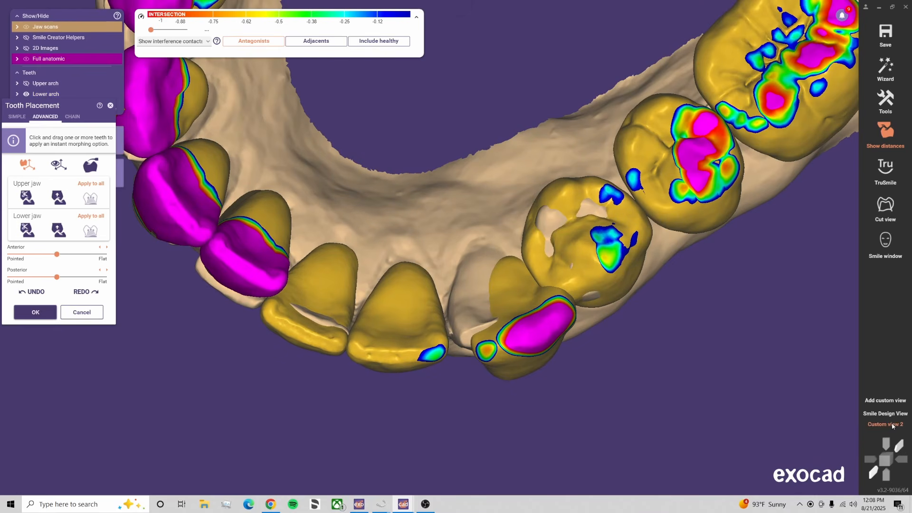
{"action": "left_click", "coordinate": [885, 424]}
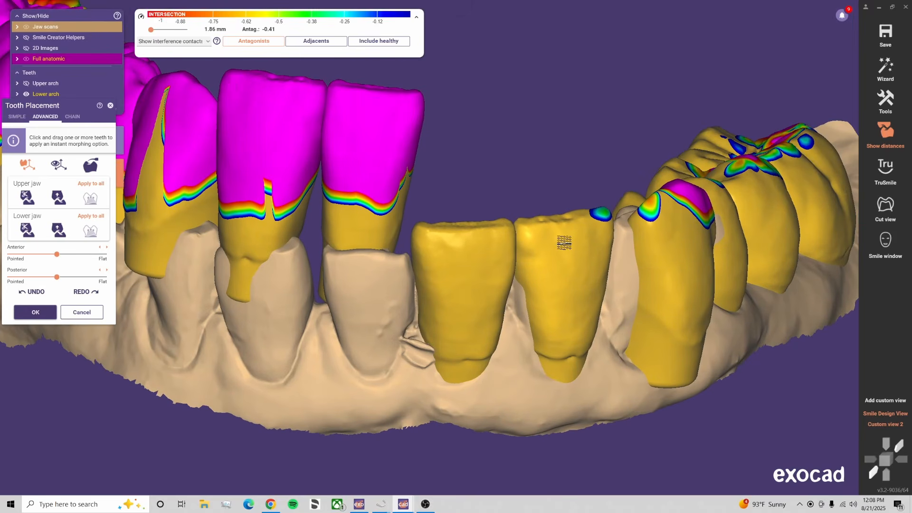
{"action": "left_click_drag", "start_coordinate": [565, 263], "coordinate": [565, 261]}
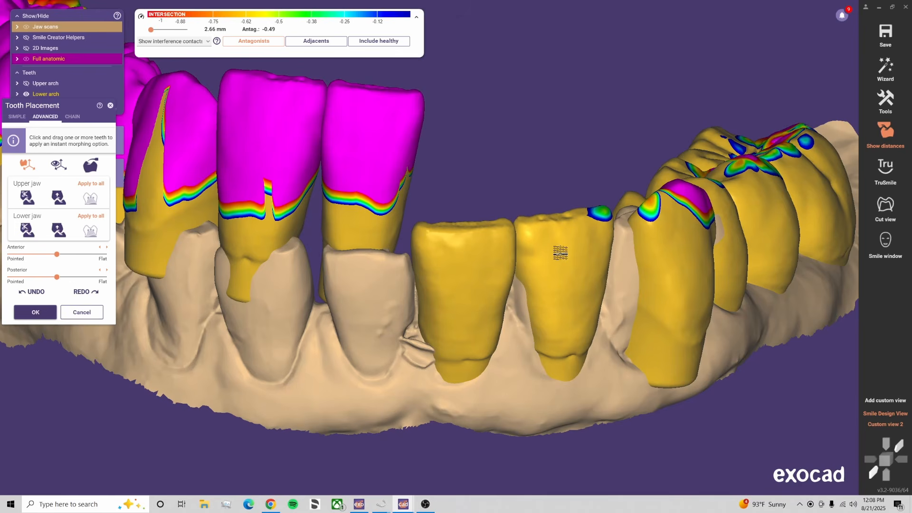
Move the lower left canine lingually onto its scanned tooth and widen its mesial side toward the lateral incisor
{"action": "right_click_drag", "start_coordinate": [560, 253], "coordinate": [572, 254]}
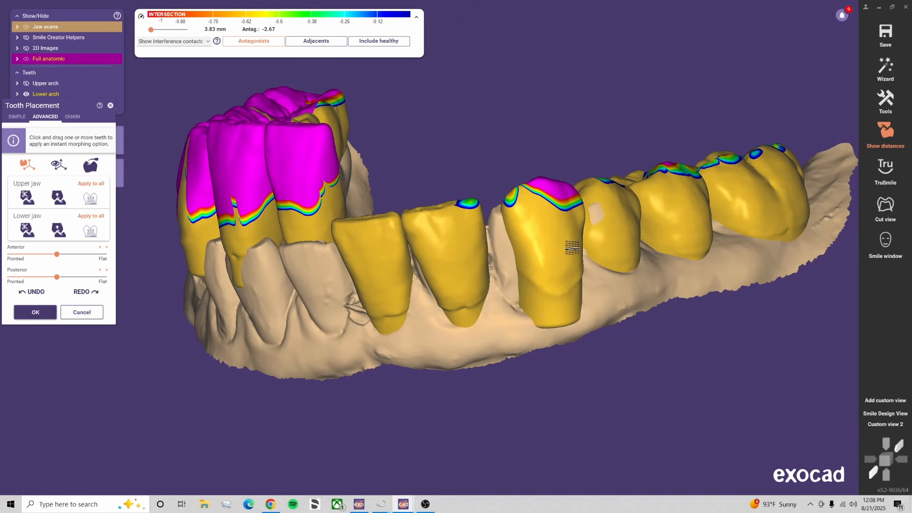
{"action": "right_click_drag", "start_coordinate": [535, 241], "coordinate": [534, 245]}
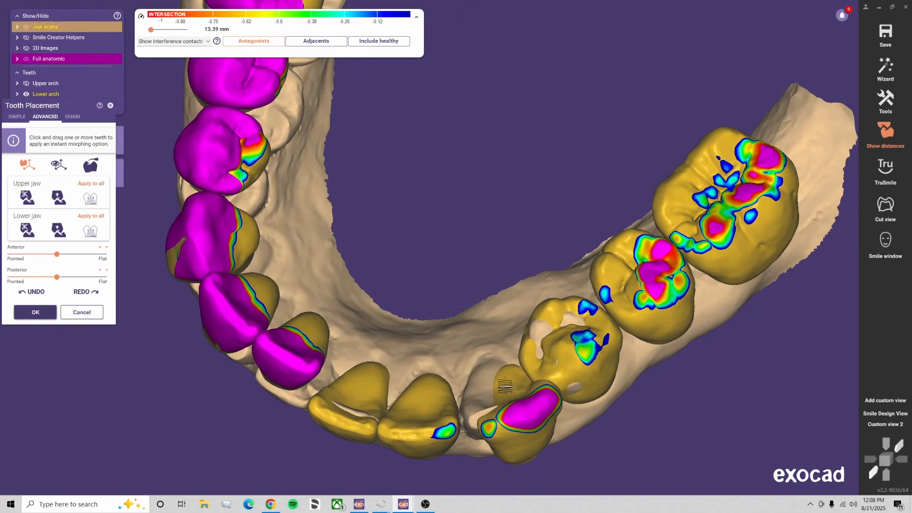
{"action": "left_click_drag", "start_coordinate": [518, 418], "coordinate": [499, 408]}
{"action": "left_click", "coordinate": [890, 424]}
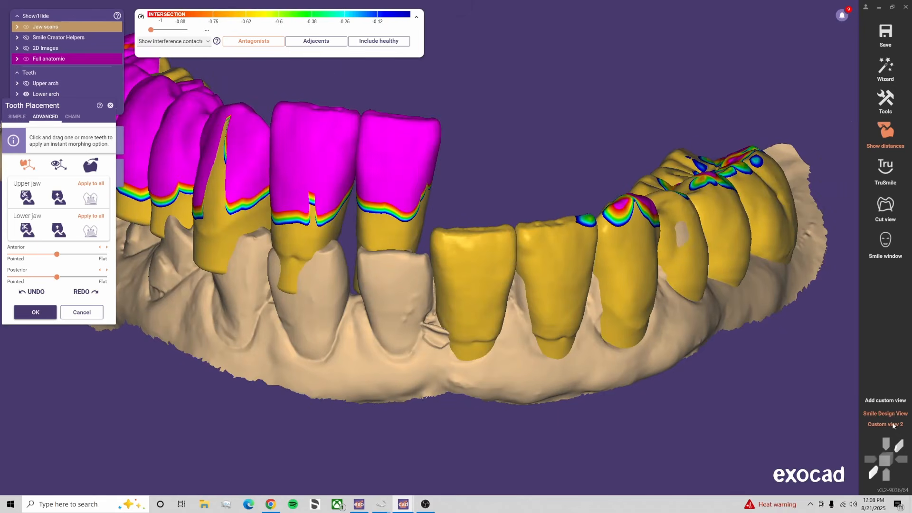
{"action": "left_click_drag", "start_coordinate": [633, 252], "coordinate": [632, 249]}
{"action": "right_click_drag", "start_coordinate": [632, 249], "coordinate": [475, 294]}
{"action": "left_click_drag", "start_coordinate": [475, 294], "coordinate": [488, 336]}
Reshape the lower left canine's labial surface and lower its mesial cusp slope to reduce the antagonist interference
{"action": "left_click", "coordinate": [898, 425]}
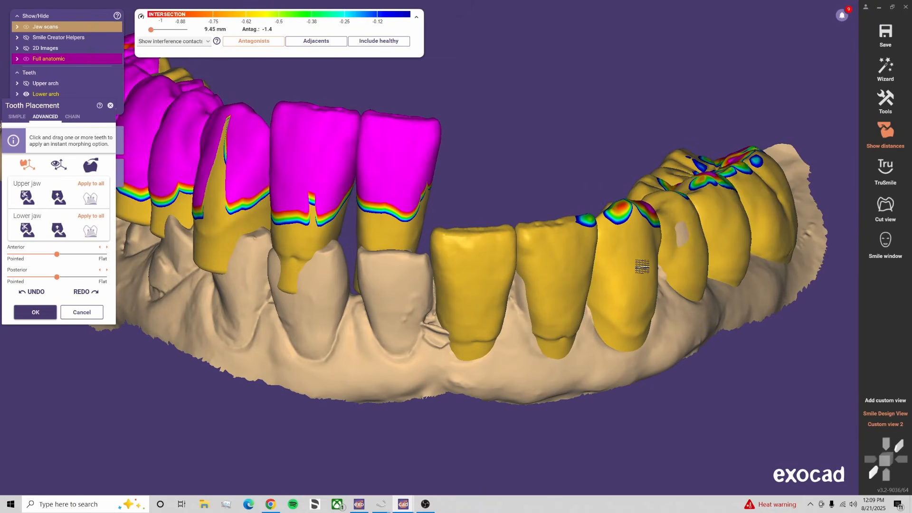
{"action": "right_click_drag", "start_coordinate": [665, 183], "coordinate": [602, 184]}
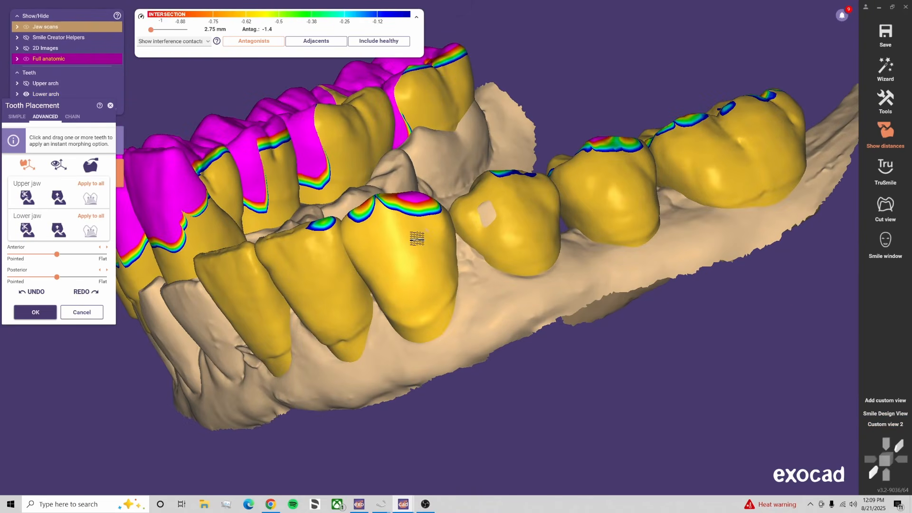
{"action": "left_click_drag", "start_coordinate": [417, 240], "coordinate": [419, 236]}
{"action": "left_click_drag", "start_coordinate": [388, 204], "coordinate": [392, 215]}
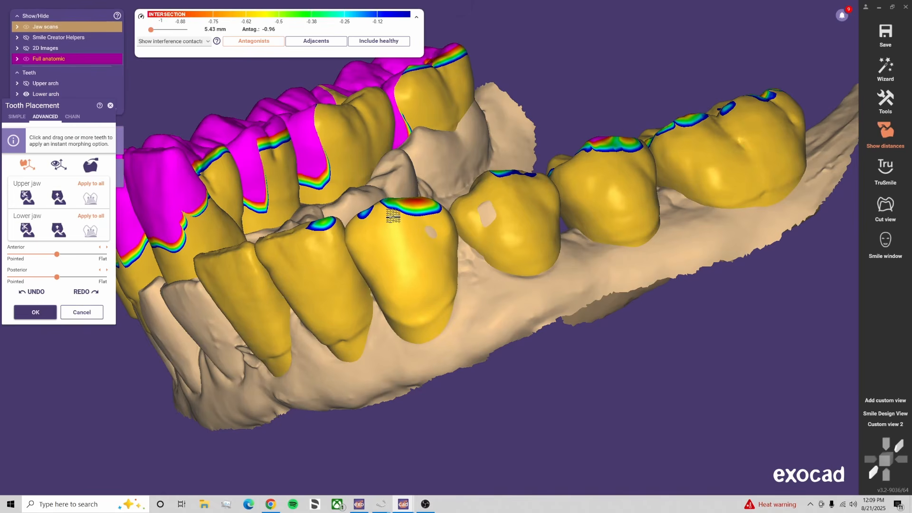
Reshape the lower left lateral incisor's incisal edge to clear the antagonist, and turn off the antagonist intersection display
{"action": "left_click", "coordinate": [885, 426]}
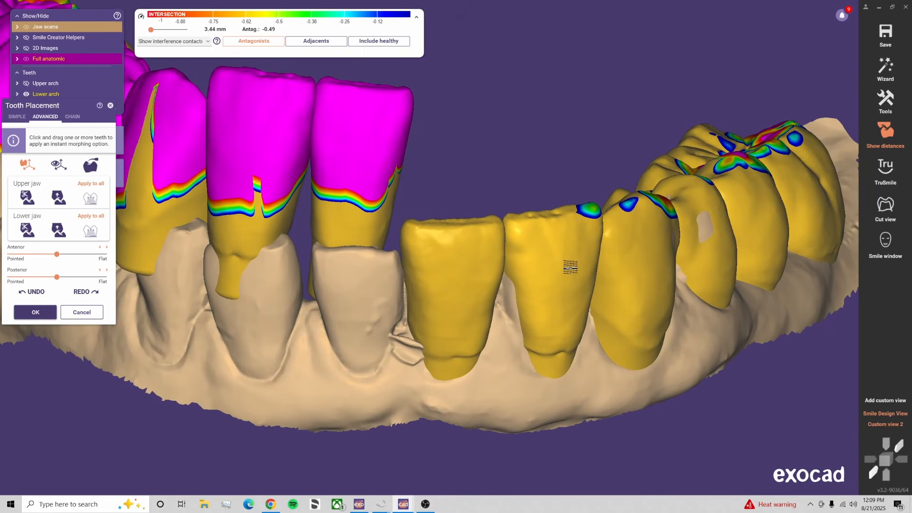
{"action": "left_click_drag", "start_coordinate": [557, 257], "coordinate": [557, 219]}
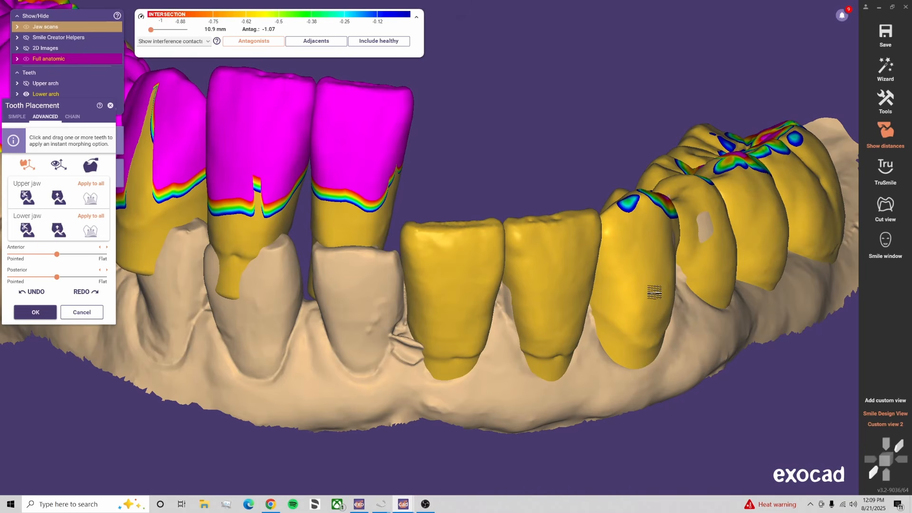
{"action": "left_click", "coordinate": [256, 41]}
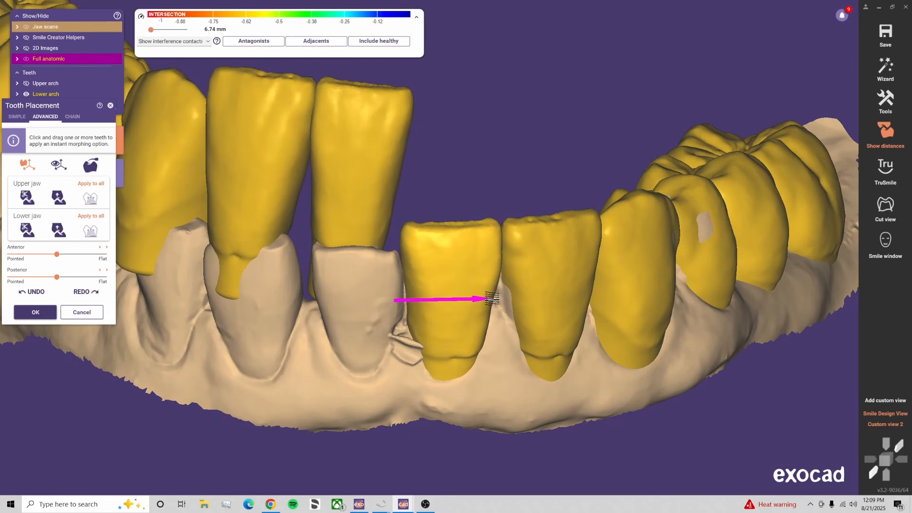
Reshape the lower left lateral incisor's mesial contour next to the central incisor
{"action": "right_click_drag", "start_coordinate": [570, 306], "coordinate": [484, 303]}
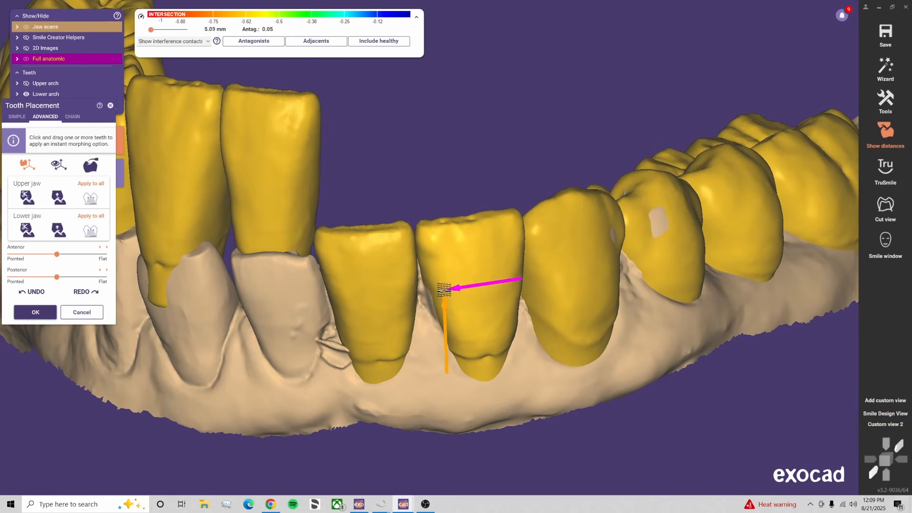
{"action": "left_click_drag", "start_coordinate": [441, 301], "coordinate": [439, 301]}
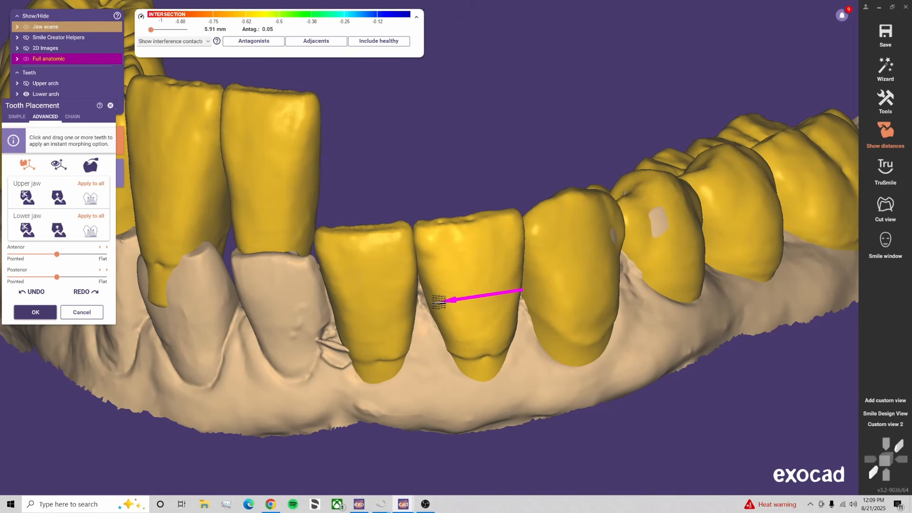
{"action": "left_click", "coordinate": [889, 424]}
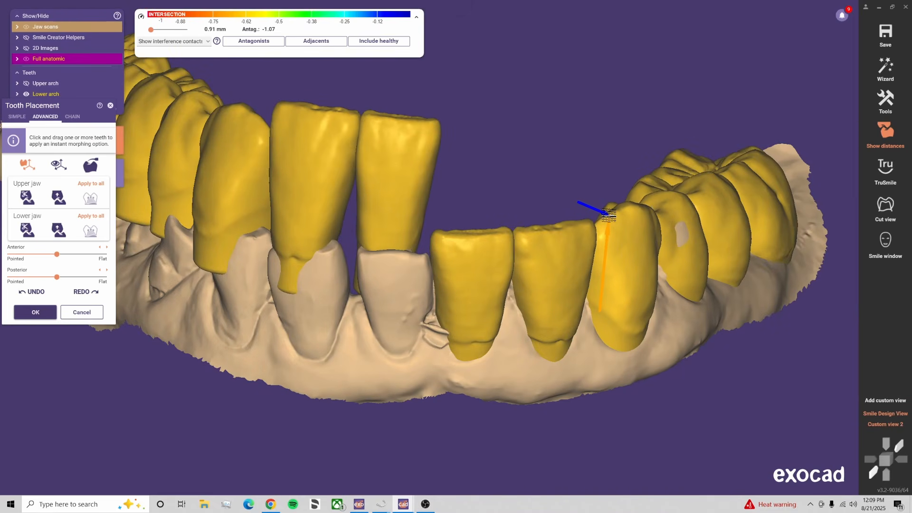
Set the full anatomic teeth to 100% opacity and reshape the lower left canine's distal labial surface
{"action": "left_click_drag", "start_coordinate": [120, 59], "coordinate": [143, 68]}
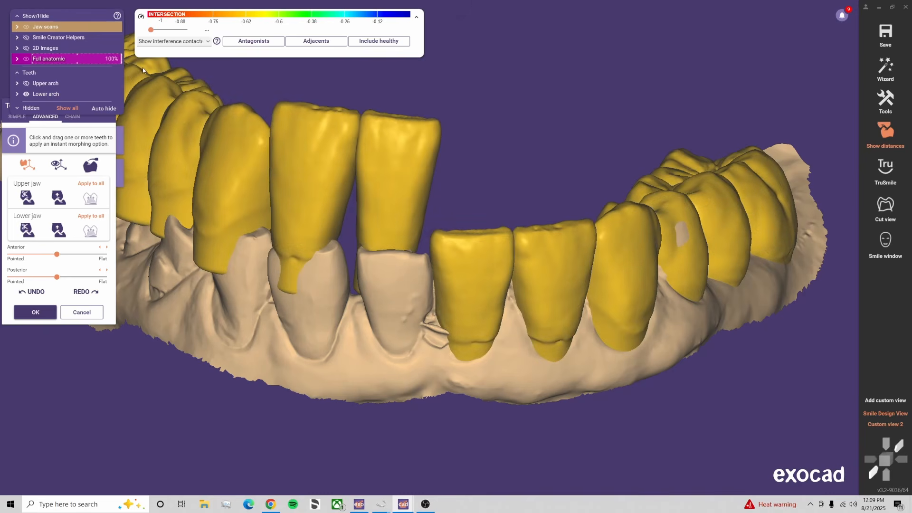
{"action": "left_click", "coordinate": [902, 425]}
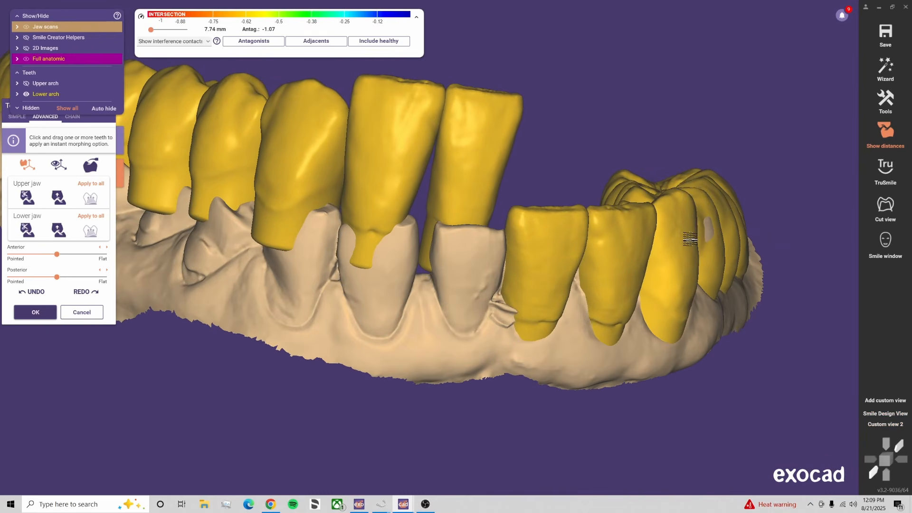
{"action": "right_click_drag", "start_coordinate": [694, 255], "coordinate": [706, 306]}
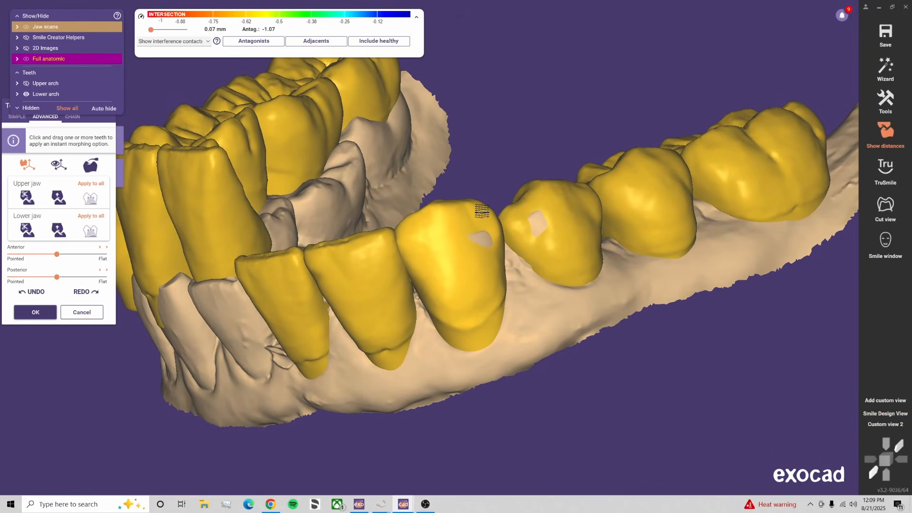
{"action": "left_click", "coordinate": [886, 425]}
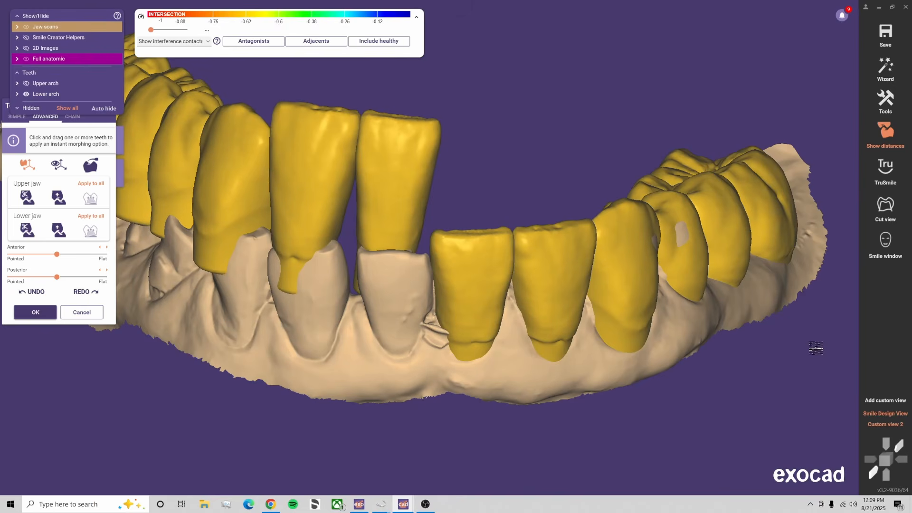
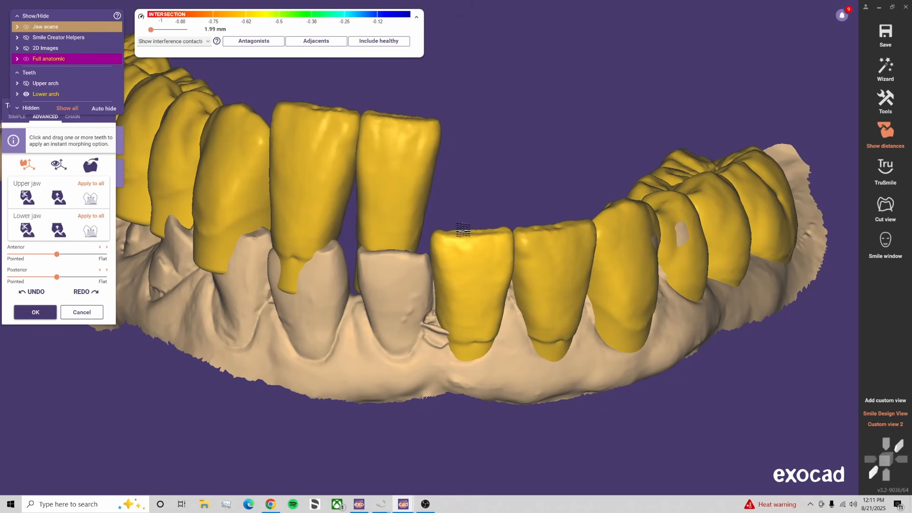
Lower the lower left canine's cusp tip slightly and display the intersections with the antagonists
{"action": "right_click_drag", "start_coordinate": [509, 218], "coordinate": [505, 217]}
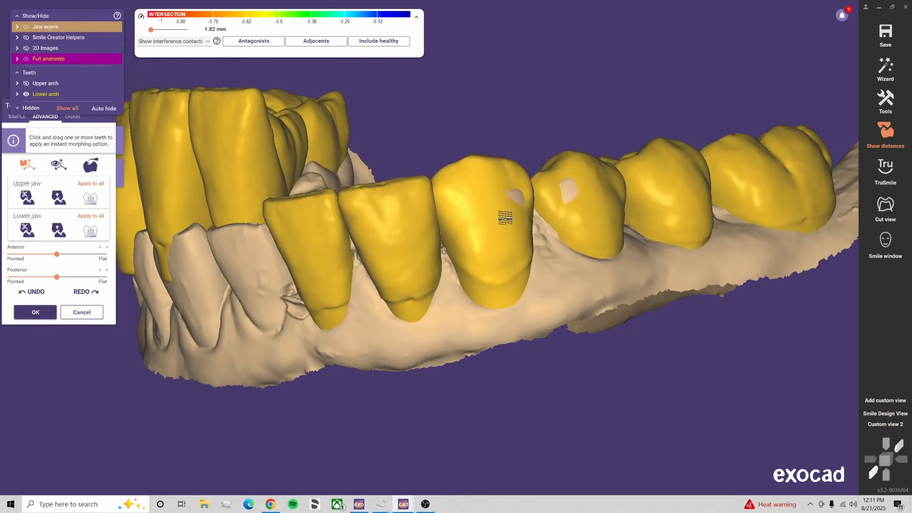
{"action": "left_click", "coordinate": [887, 425]}
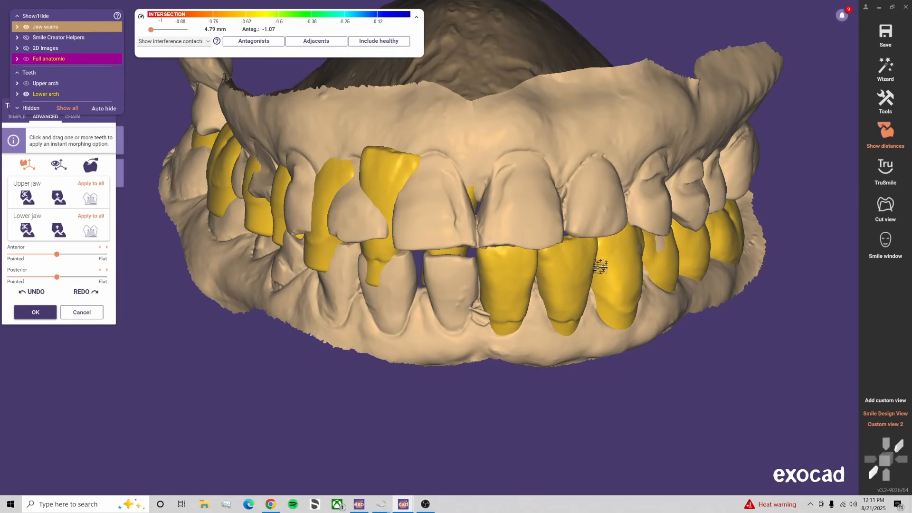
{"action": "right_click_drag", "start_coordinate": [630, 289], "coordinate": [624, 293]}
{"action": "left_click", "coordinate": [896, 425]}
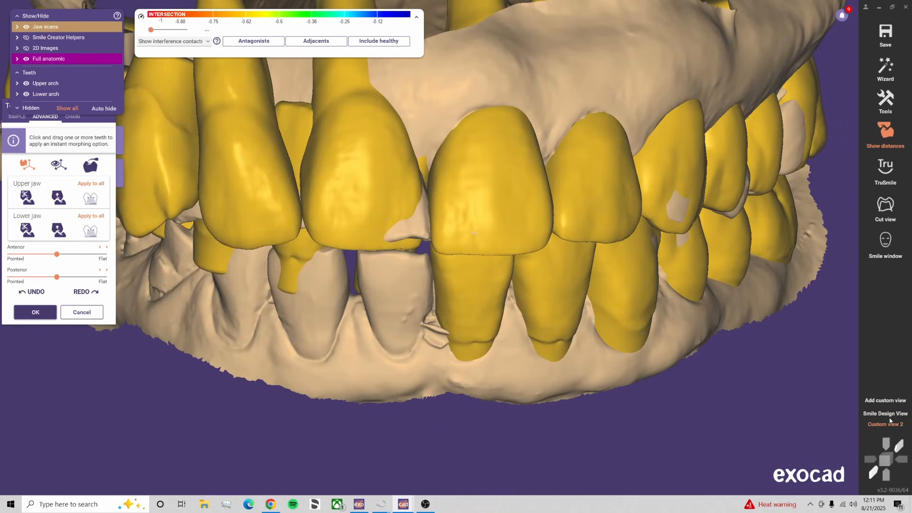
{"action": "left_click", "coordinate": [890, 415]}
{"action": "key", "text": "l"}
{"action": "key", "text": "l"}
{"action": "key", "text": "u"}
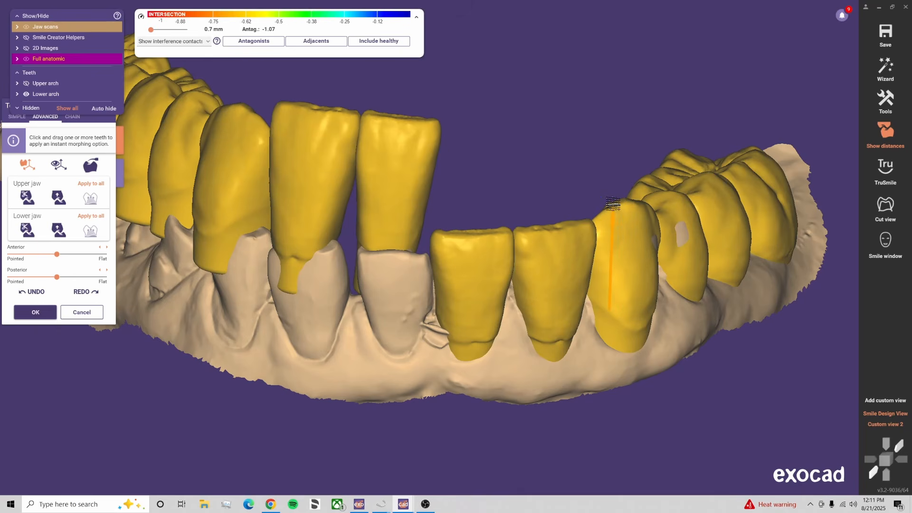
{"action": "left_click_drag", "start_coordinate": [613, 203], "coordinate": [613, 209]}
{"action": "left_click", "coordinate": [263, 44]}
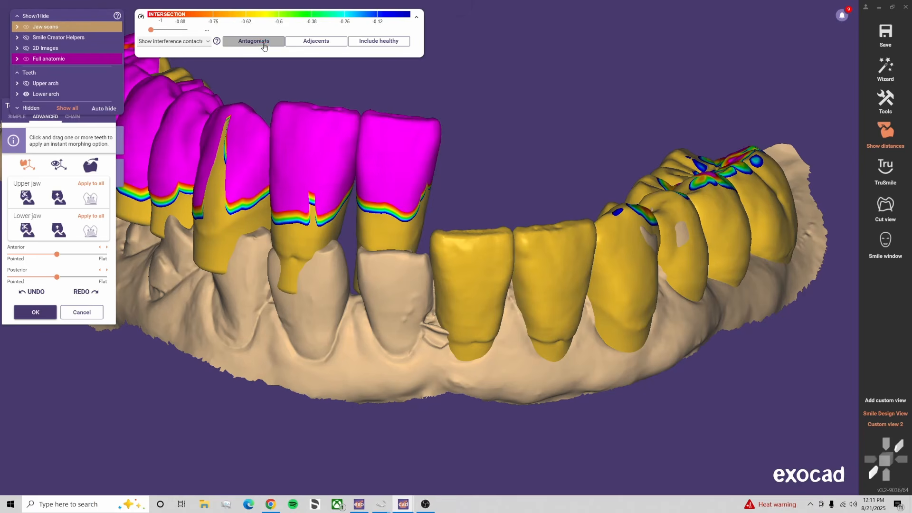
Isolate the upper arch and reshape the upper left lateral incisor's lingual and labial surfaces to clear the lower canine
{"action": "scroll", "coordinate": [485, 295], "scroll_direction": "down", "scroll_amount": 2}
{"action": "right_click_drag", "start_coordinate": [485, 294], "coordinate": [430, 92]}
{"action": "key", "text": "l"}
{"action": "scroll", "coordinate": [420, 74], "scroll_direction": "up", "scroll_amount": 3}
{"action": "middle_click_drag", "start_coordinate": [437, 33], "coordinate": [462, 62]}
{"action": "left_click_drag", "start_coordinate": [488, 159], "coordinate": [491, 158], "text": "ctrl"}
{"action": "left_click_drag", "start_coordinate": [475, 61], "coordinate": [470, 60], "text": "ctrl"}
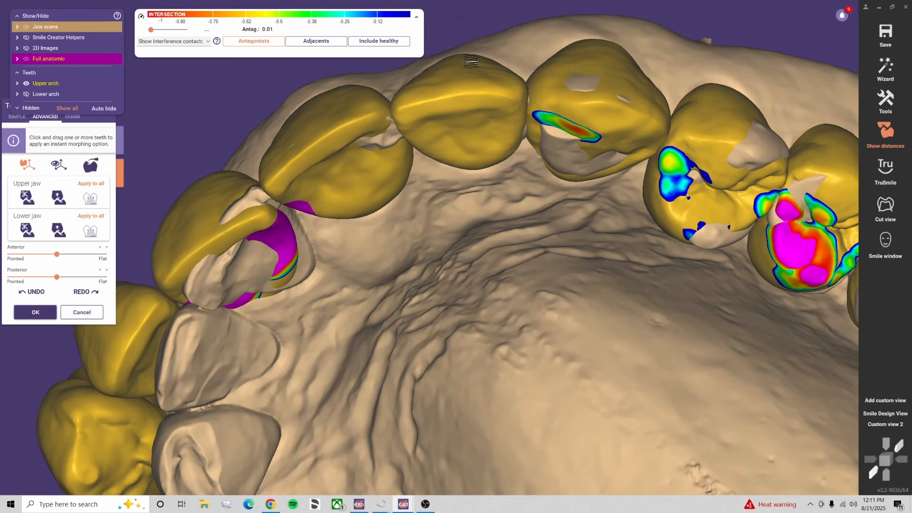
{"action": "left_click_drag", "start_coordinate": [484, 151], "coordinate": [484, 149], "text": "ctrl"}
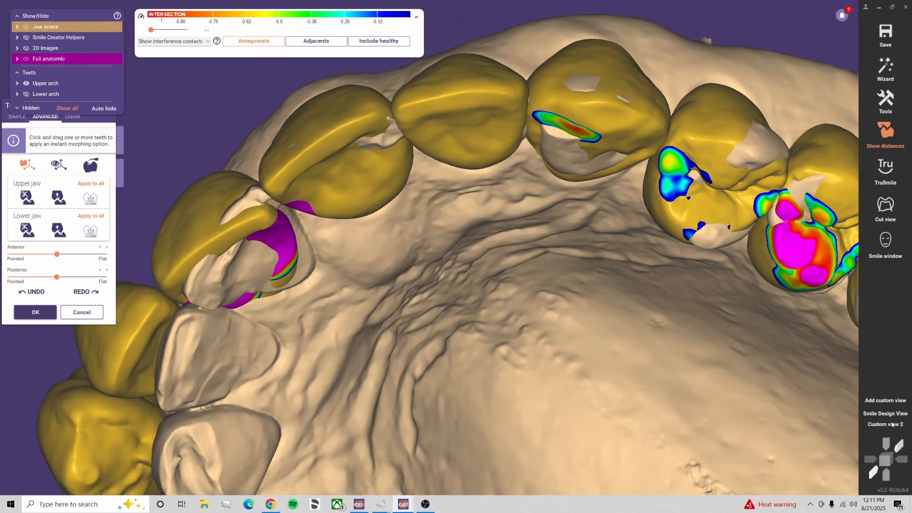
Fine-tune the distal lingual side of the upper left lateral incisor with the lower arch hidden
{"action": "left_click", "coordinate": [890, 424]}
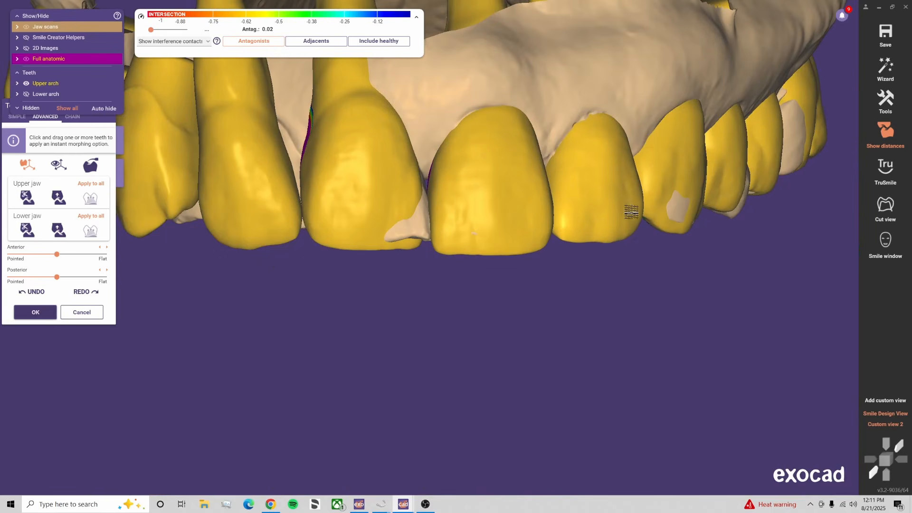
{"action": "right_click_drag", "start_coordinate": [627, 207], "coordinate": [417, 248]}
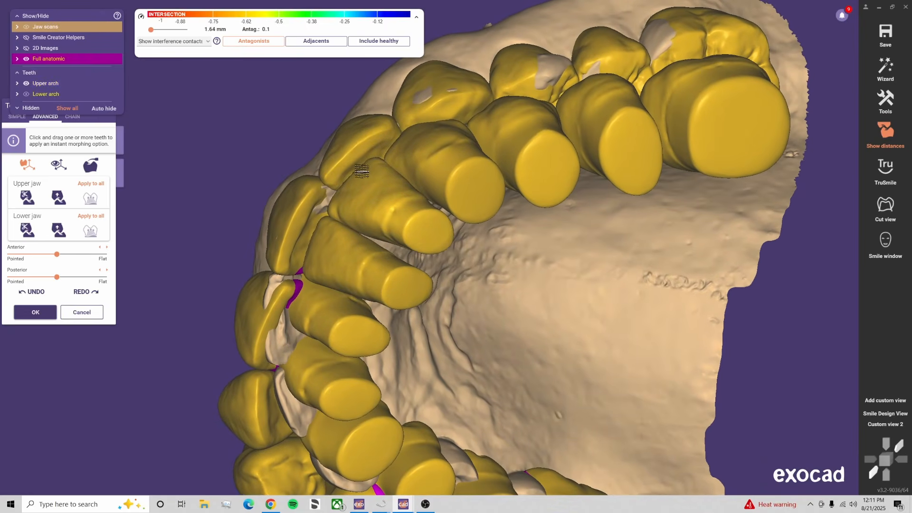
{"action": "key", "text": "l"}
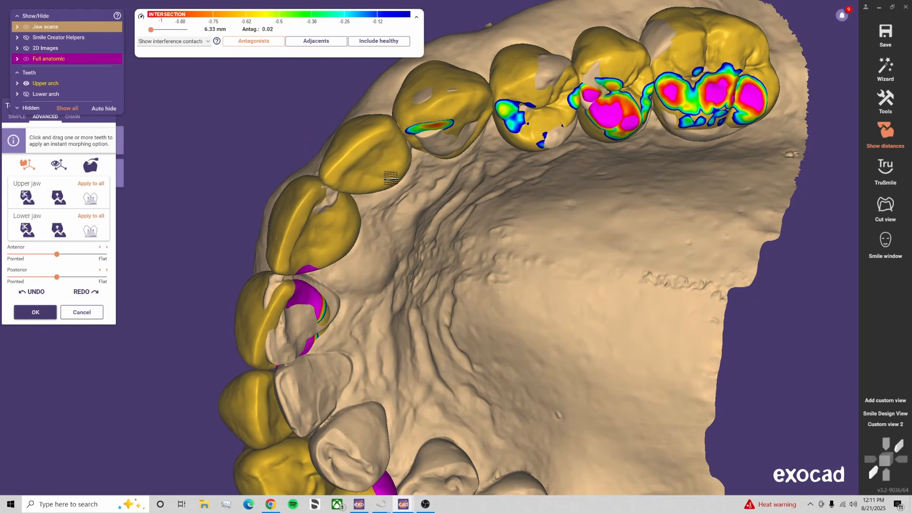
{"action": "left_click_drag", "start_coordinate": [391, 178], "coordinate": [390, 177], "text": "shift"}
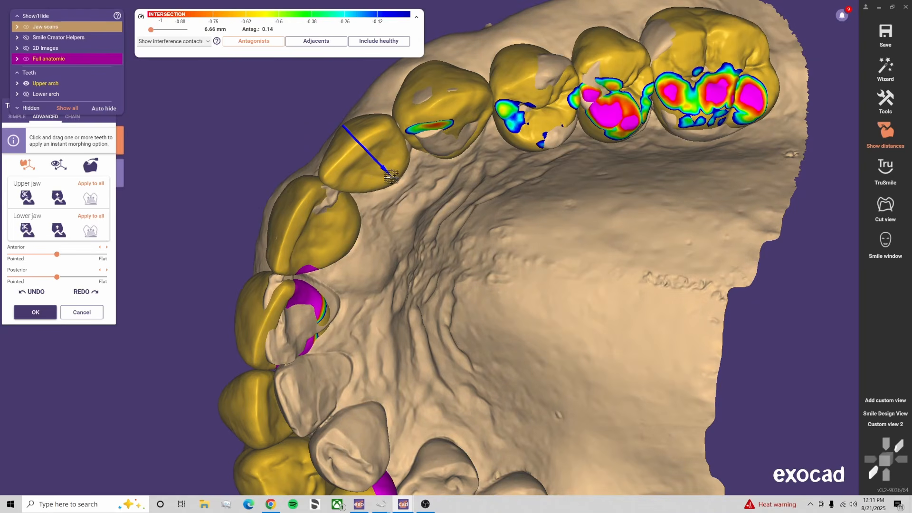
{"action": "left_click", "coordinate": [886, 424]}
{"action": "right_click_drag", "start_coordinate": [608, 266], "coordinate": [600, 263]}
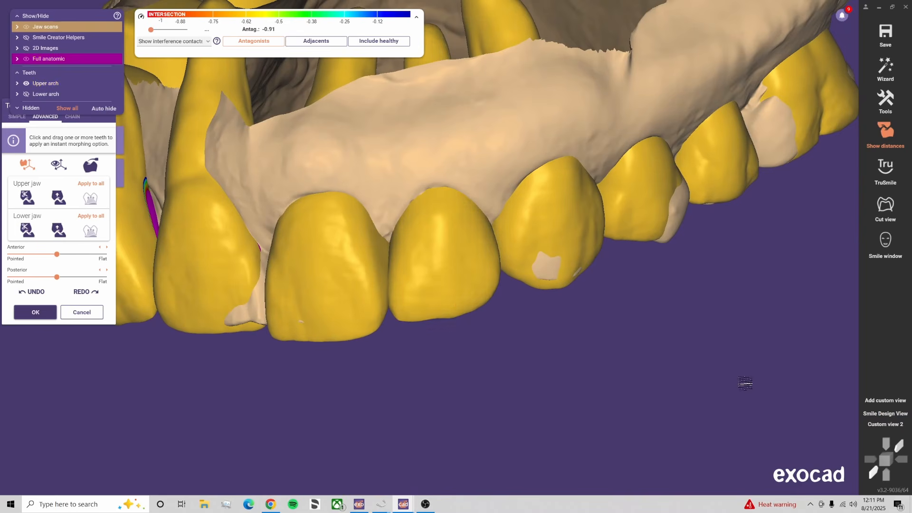
{"action": "left_click", "coordinate": [899, 426]}
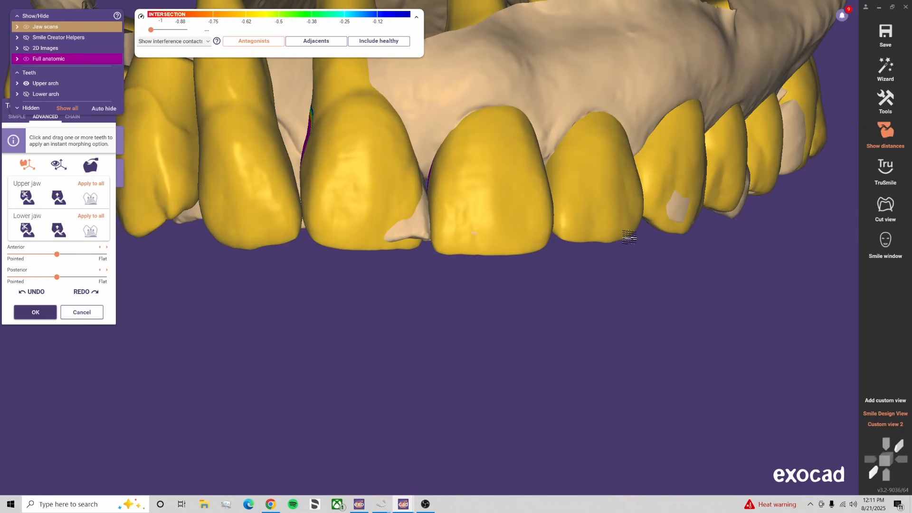
Examine how the lower left anterior teeth meet the upper arch and, with the full anatomic teeth semi-transparent, fit the lower scan
{"action": "key", "text": "l"}
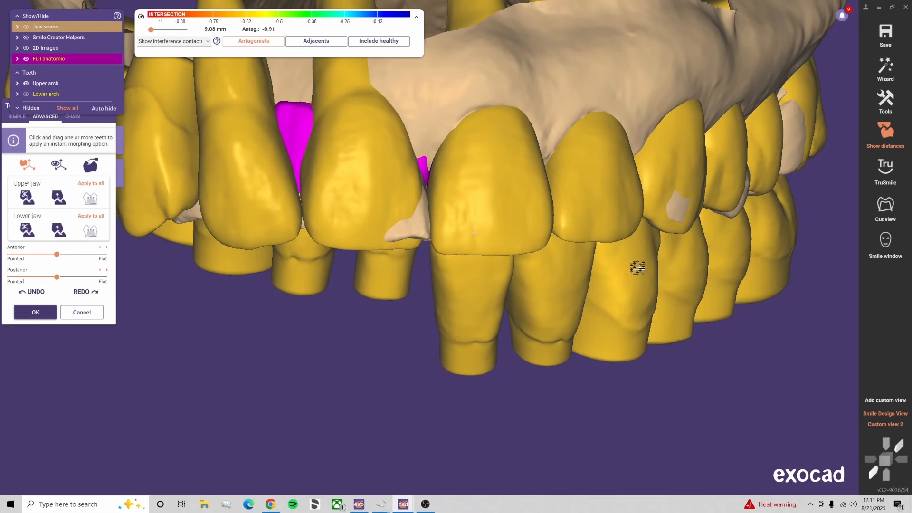
{"action": "key", "text": "l"}
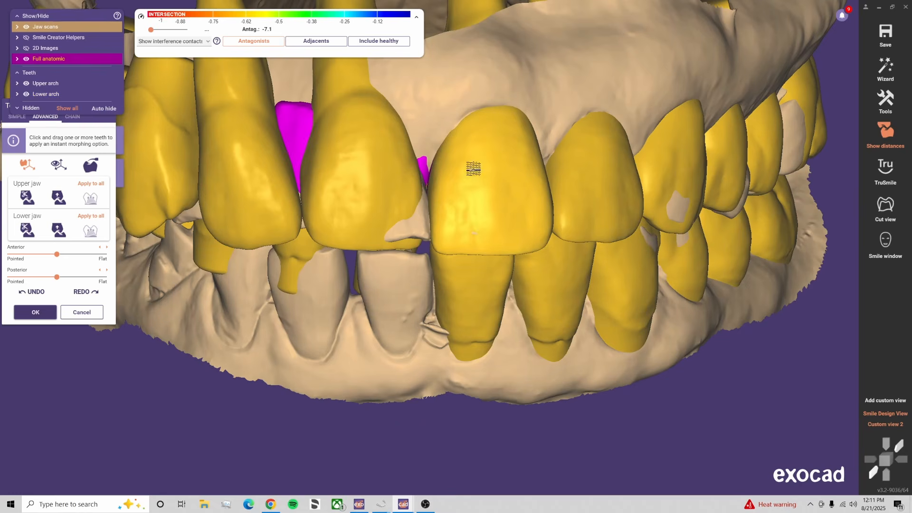
{"action": "key", "text": "u"}
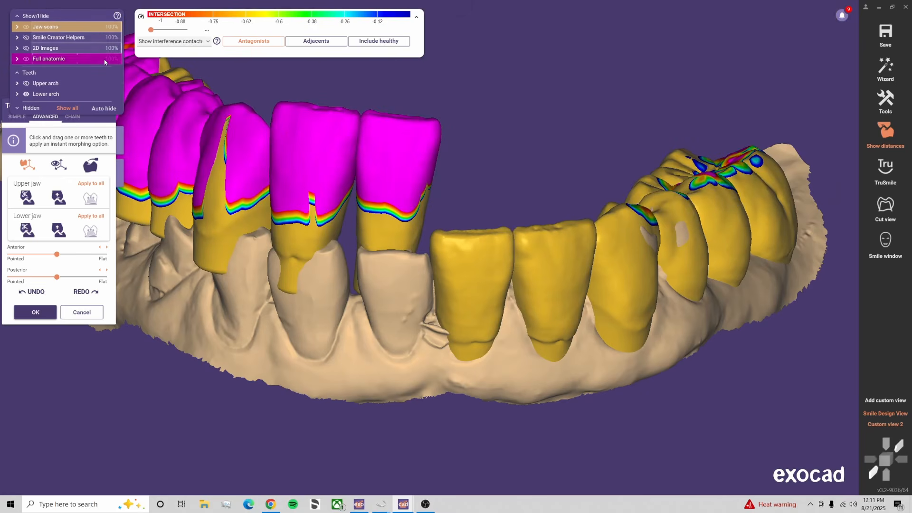
{"action": "left_click_drag", "start_coordinate": [106, 60], "coordinate": [84, 61]}
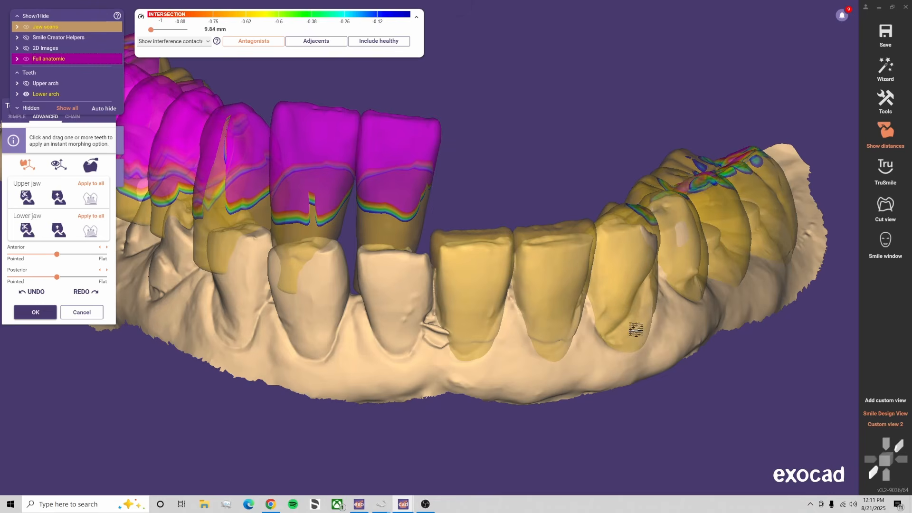
{"action": "right_click_drag", "start_coordinate": [616, 339], "coordinate": [462, 297]}
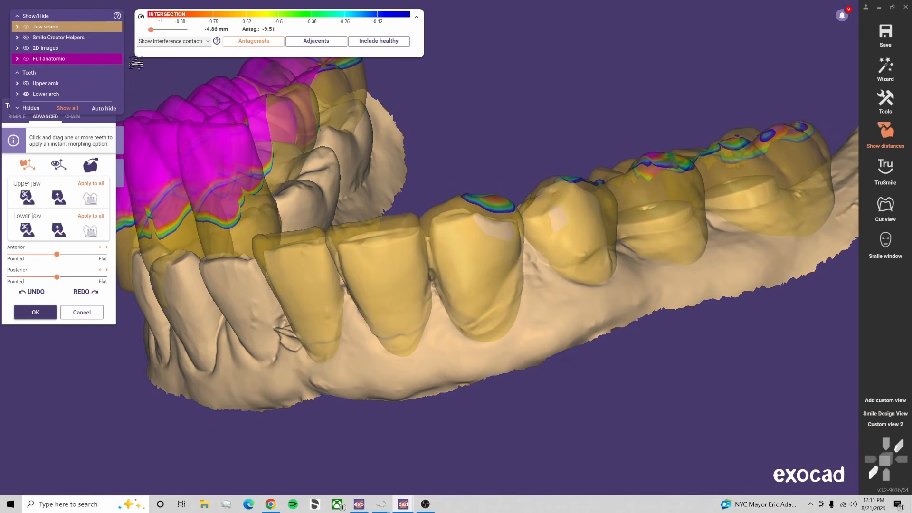
{"action": "left_click", "coordinate": [894, 425]}
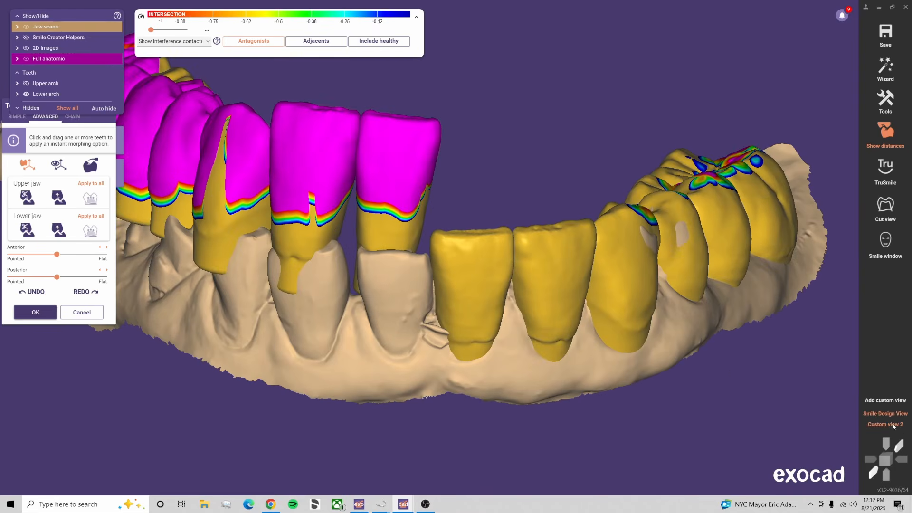
{"action": "right_click_drag", "start_coordinate": [727, 369], "coordinate": [667, 242]}
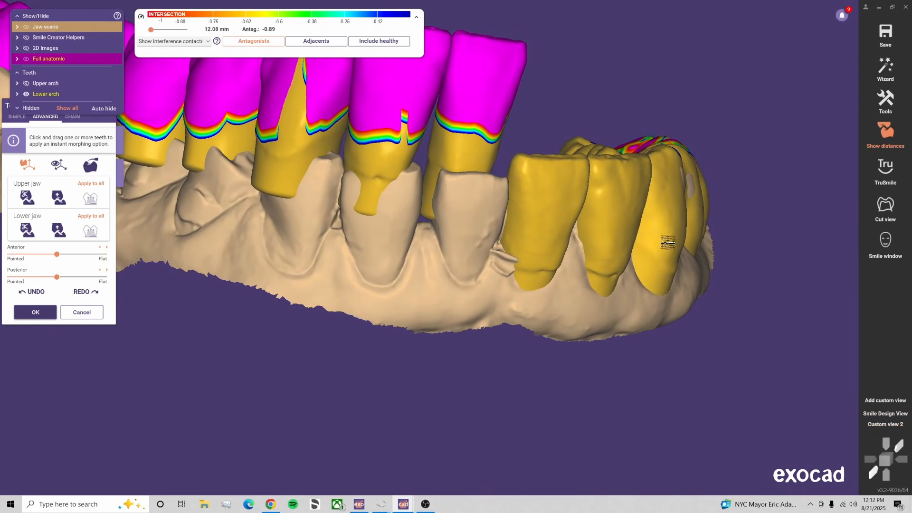
{"action": "left_click", "coordinate": [893, 424]}
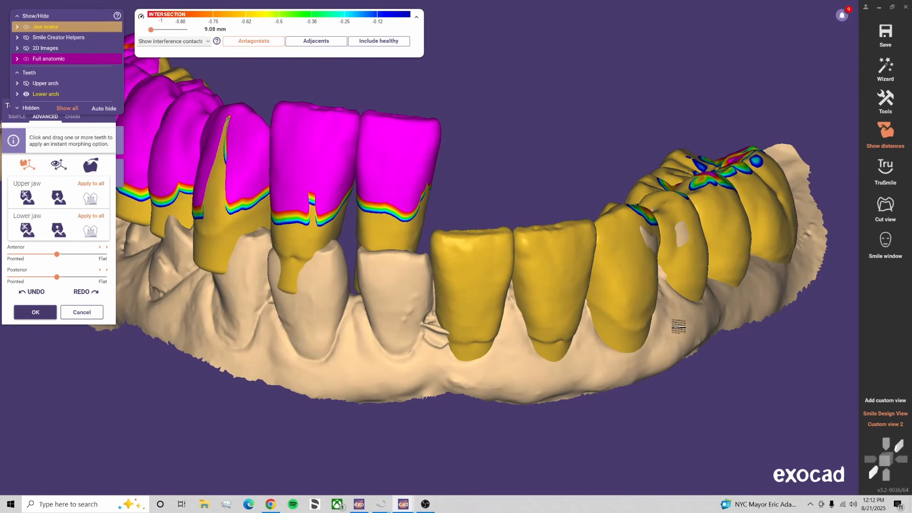
Try repositioning the lower left canine on its scanned tooth, and undo the change
{"action": "right_click_drag", "start_coordinate": [669, 286], "coordinate": [594, 289]}
{"action": "scroll", "coordinate": [767, 325], "scroll_direction": "up", "scroll_amount": 3}
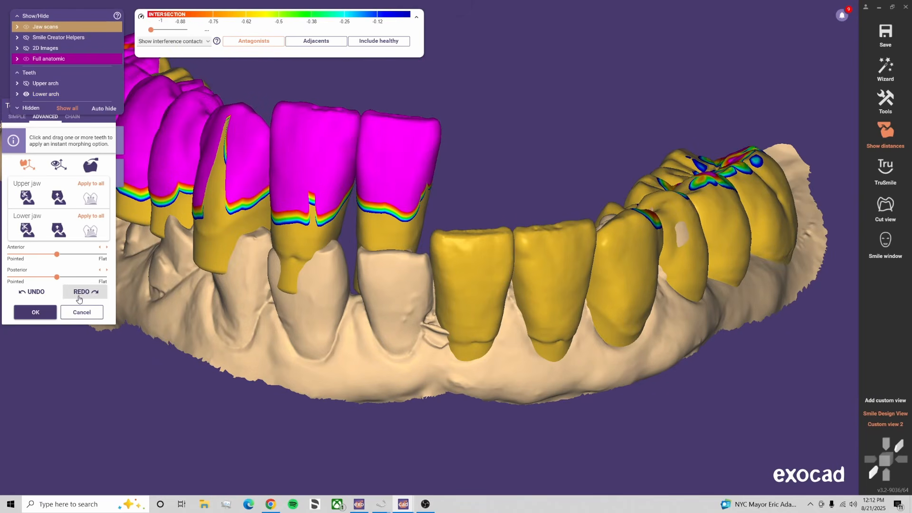
{"action": "left_click", "coordinate": [24, 293]}
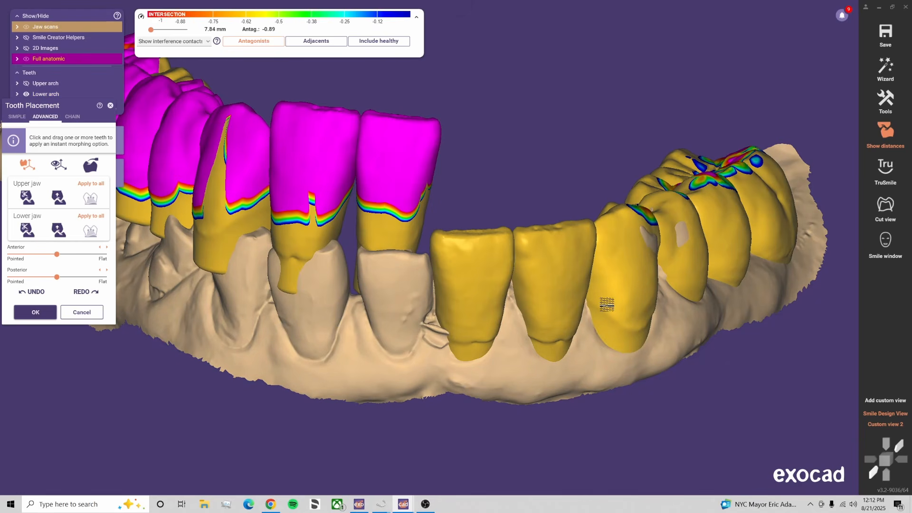
Apply the tooth placement and display the full anatomic teeth on the upper arch alone
{"action": "scroll", "coordinate": [570, 335], "scroll_direction": "down", "scroll_amount": 3}
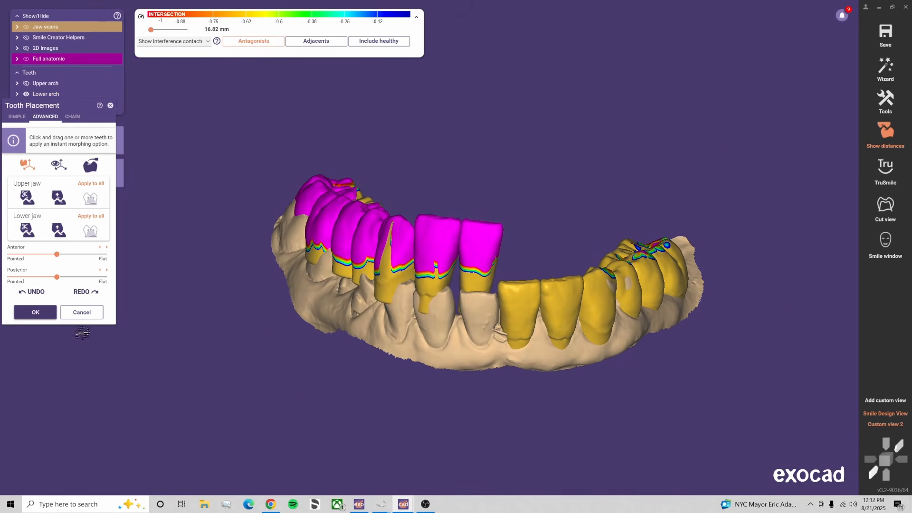
{"action": "left_click", "coordinate": [38, 313]}
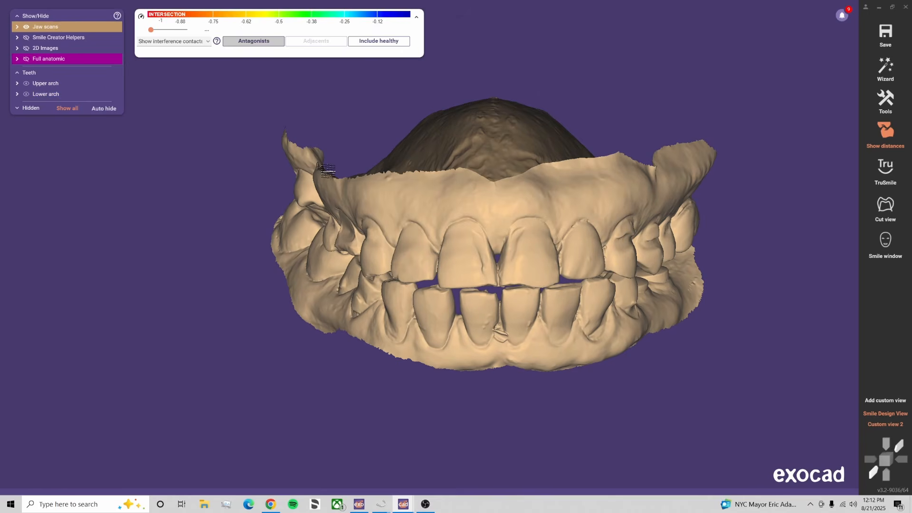
{"action": "key", "text": "f"}
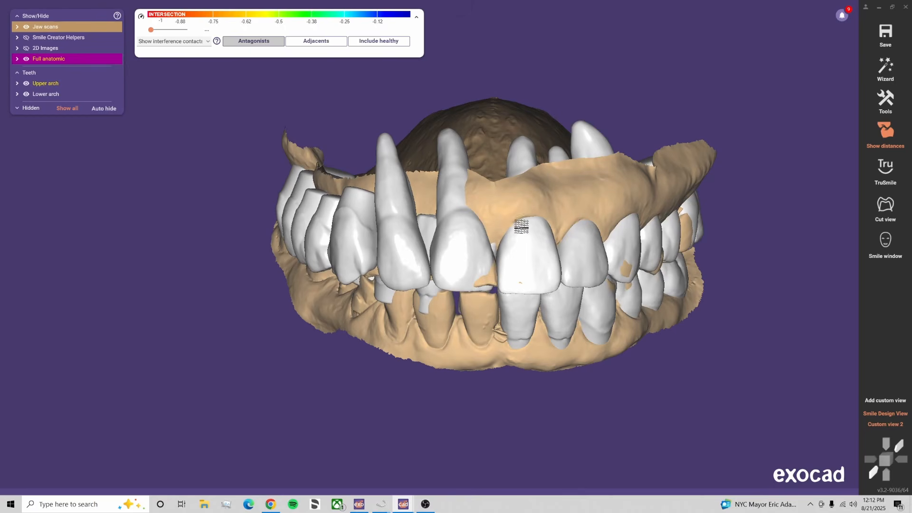
{"action": "key", "text": "l"}
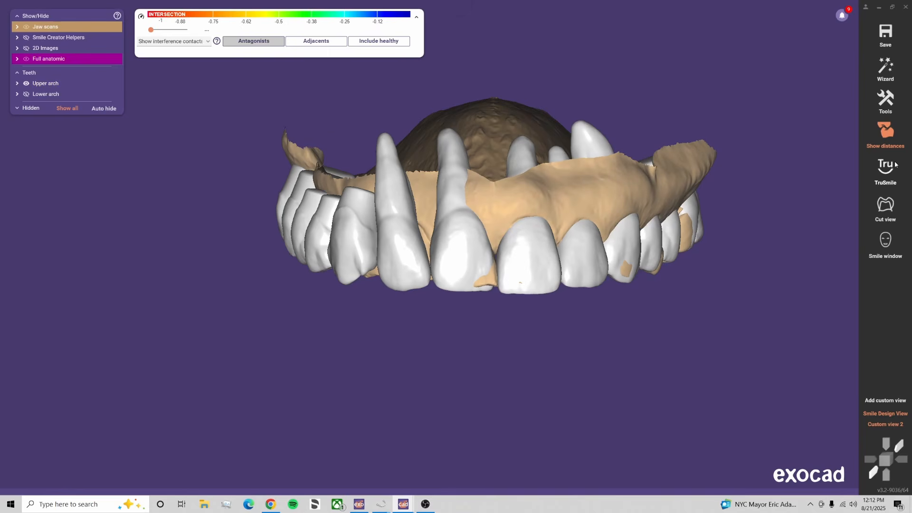
Start Free-Forming on the full anatomic teeth and switch to its free brush mode for adding and removing material
{"action": "right_click", "coordinate": [618, 78]}
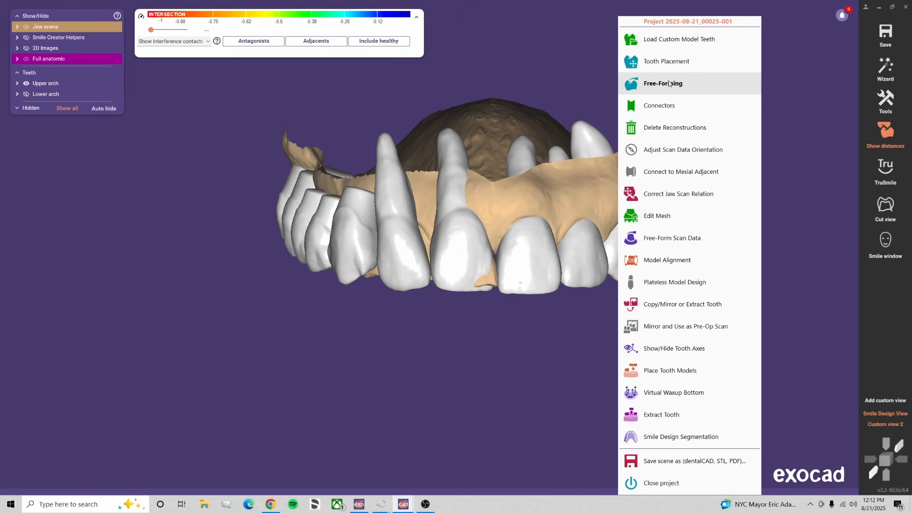
{"action": "left_click", "coordinate": [666, 83]}
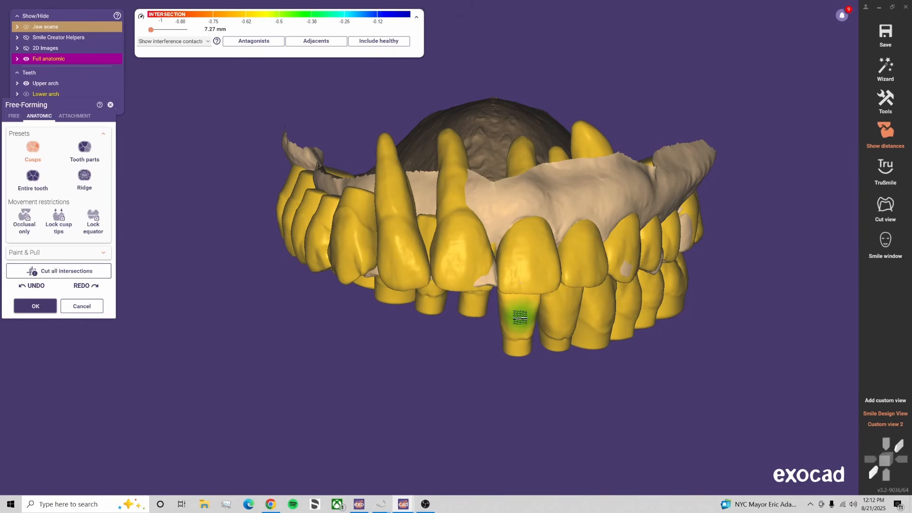
{"action": "scroll", "coordinate": [517, 310], "scroll_direction": "up", "scroll_amount": 2}
{"action": "left_click", "coordinate": [14, 116]}
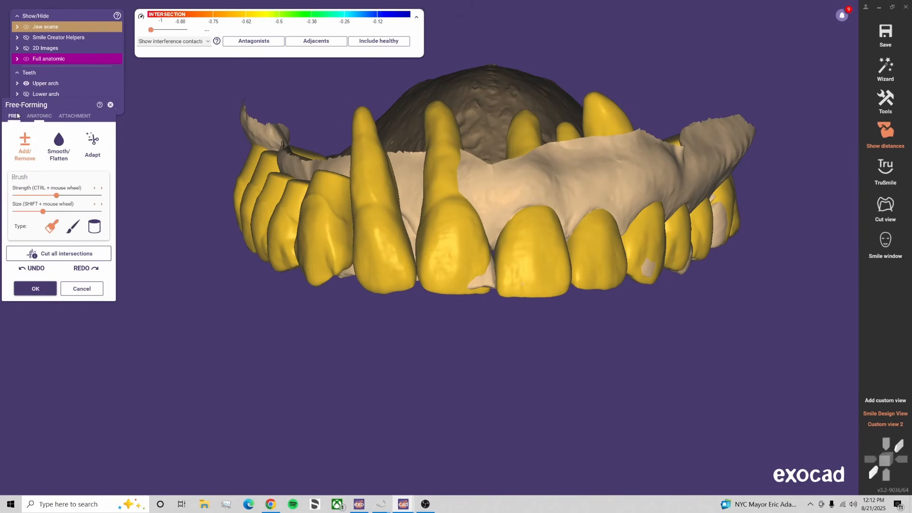
Lower the Add/Remove brush strength, enlarge the brush, and show the upper anterior teeth in Custom view 2
{"action": "left_click", "coordinate": [37, 199]}
{"action": "scroll", "coordinate": [499, 300], "scroll_direction": "up", "scroll_amount": 5}
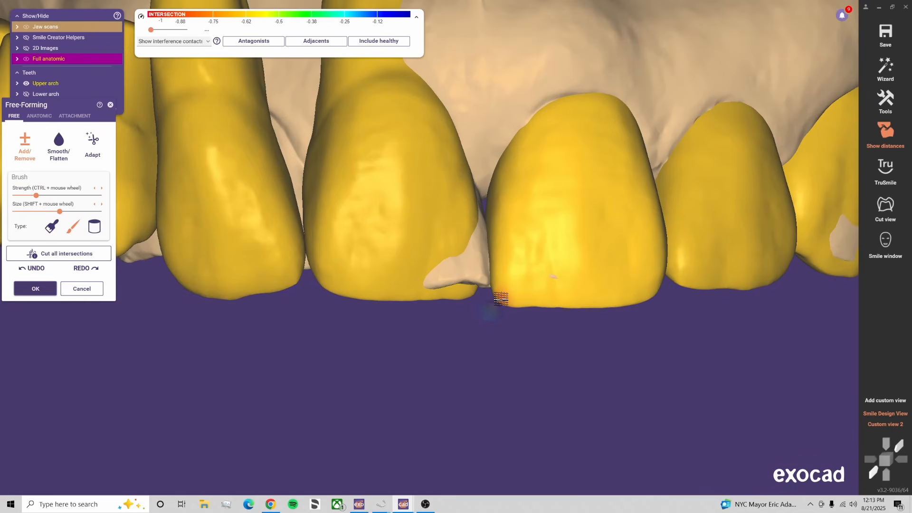
{"action": "scroll", "coordinate": [501, 299], "scroll_direction": "up", "scroll_amount": 2, "text": "shift"}
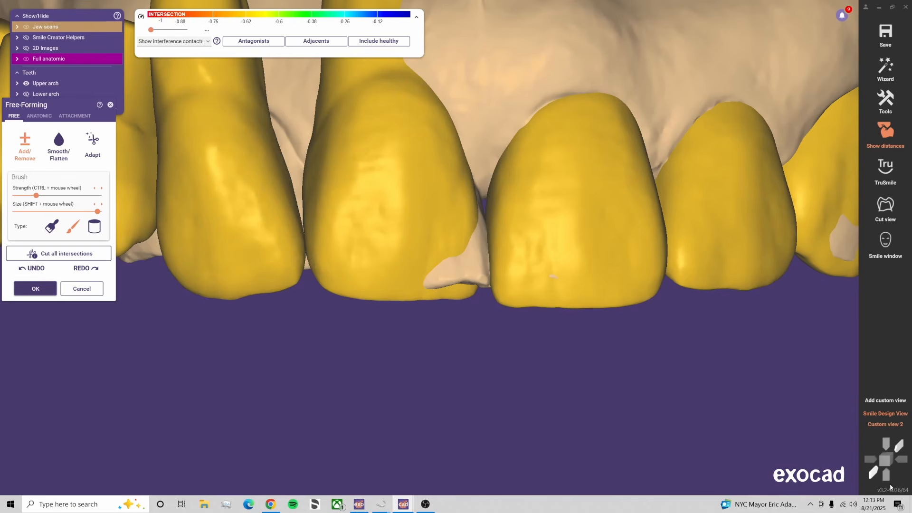
{"action": "left_click", "coordinate": [888, 425]}
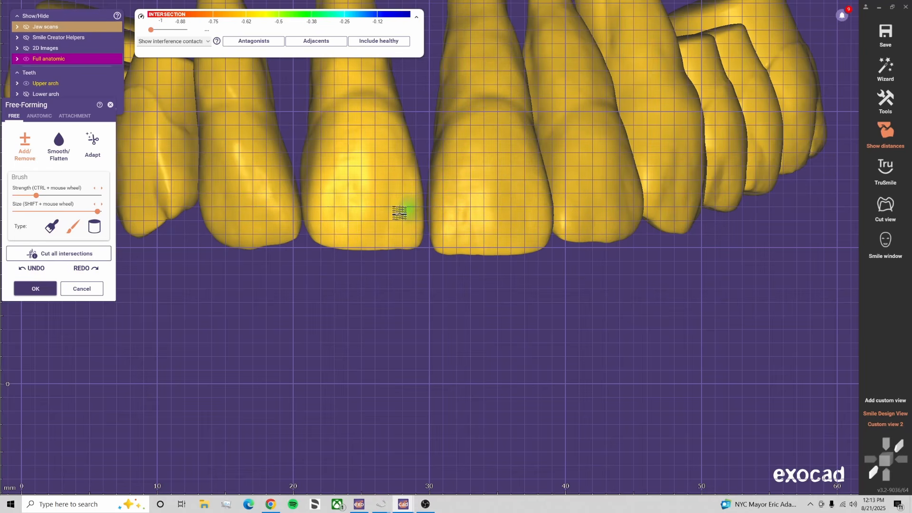
Switch Free-Forming to anatomic shaping and compare the incisal edges of the upper central incisors against the measuring grid
{"action": "left_click", "coordinate": [39, 116]}
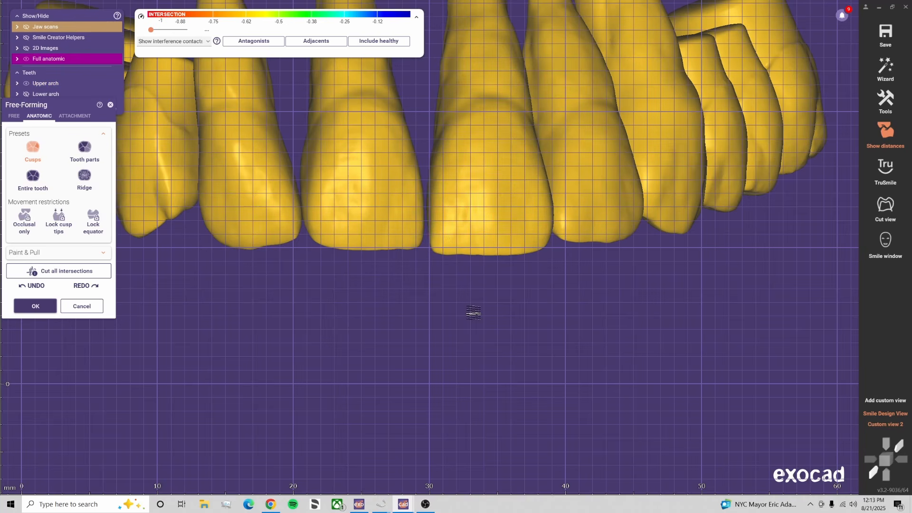
{"action": "key", "text": "g"}
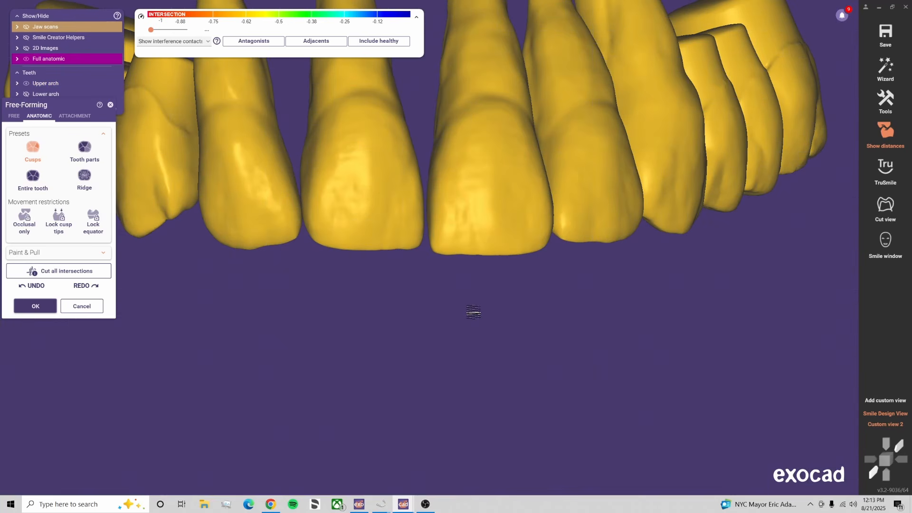
{"action": "key", "text": "g"}
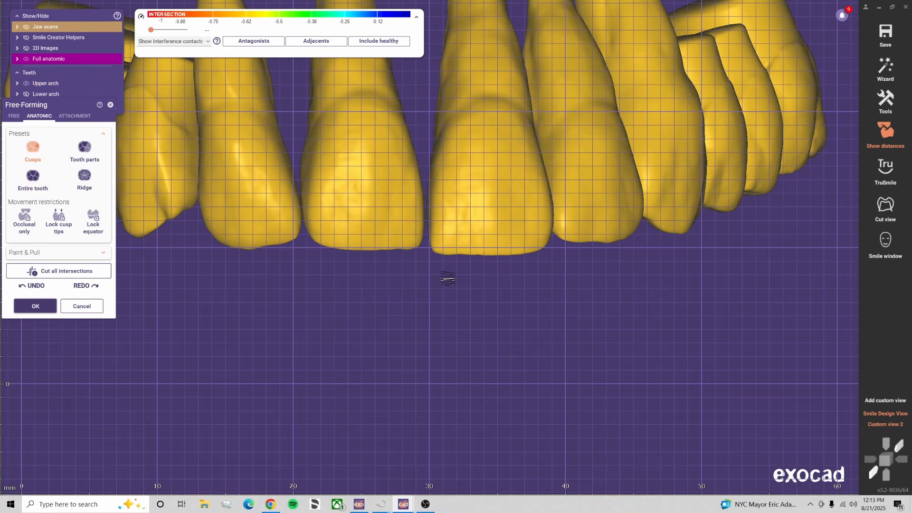
{"action": "key", "text": "g"}
Show the jaw scans and compare them with the upper left teeth through temporarily semi-transparent full anatomic teeth, using the Tooth parts preset
{"action": "key", "text": "j"}
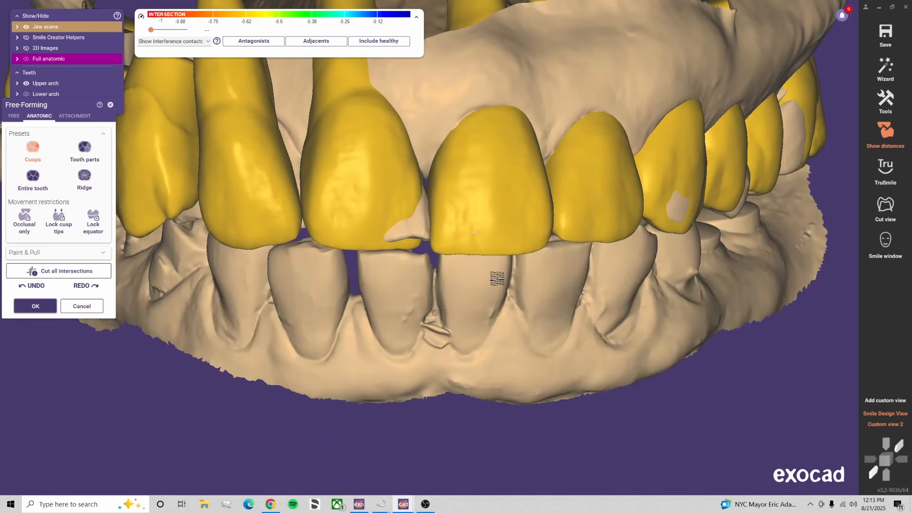
{"action": "left_click", "coordinate": [95, 57]}
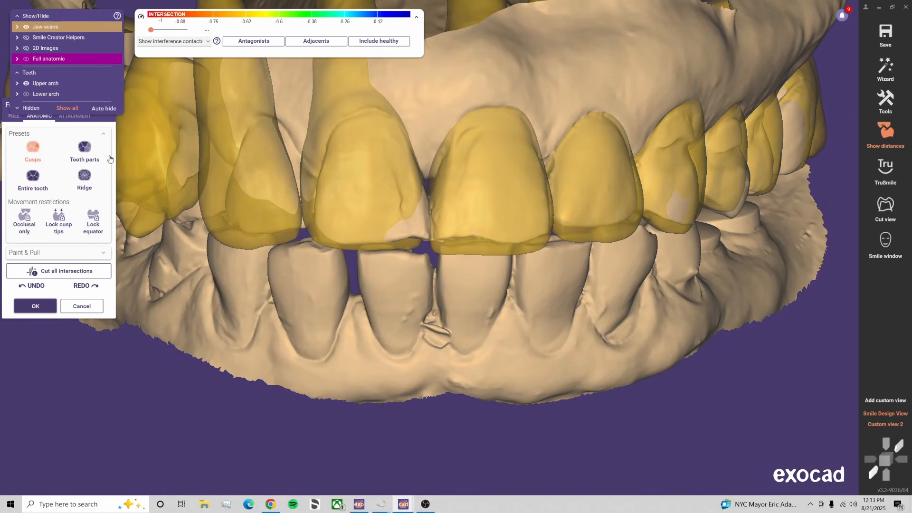
{"action": "left_click", "coordinate": [89, 153]}
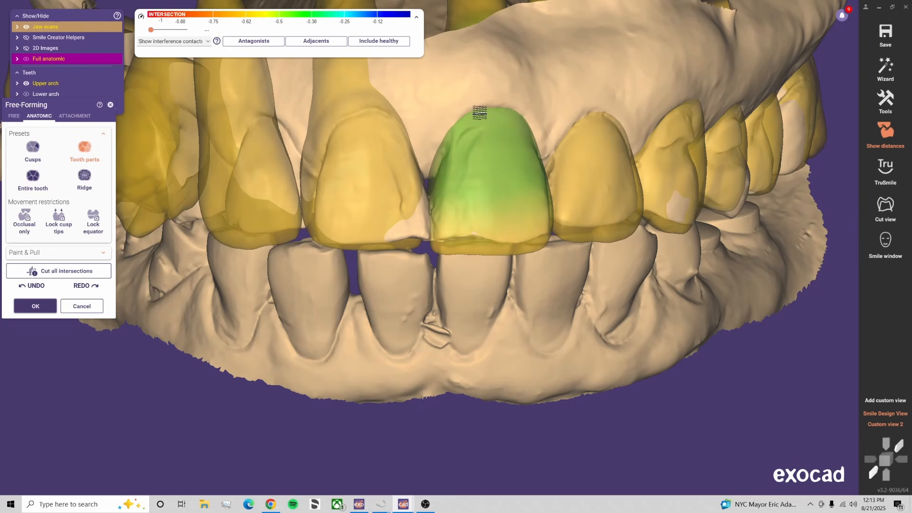
{"action": "right_click_drag", "start_coordinate": [665, 113], "coordinate": [570, 118]}
{"action": "scroll", "coordinate": [448, 186], "scroll_direction": "up", "scroll_amount": 3}
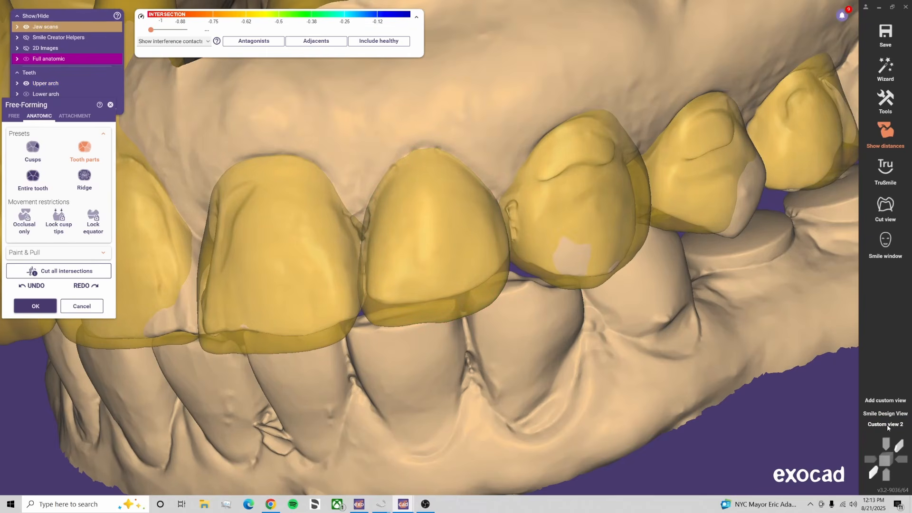
{"action": "left_click", "coordinate": [886, 425]}
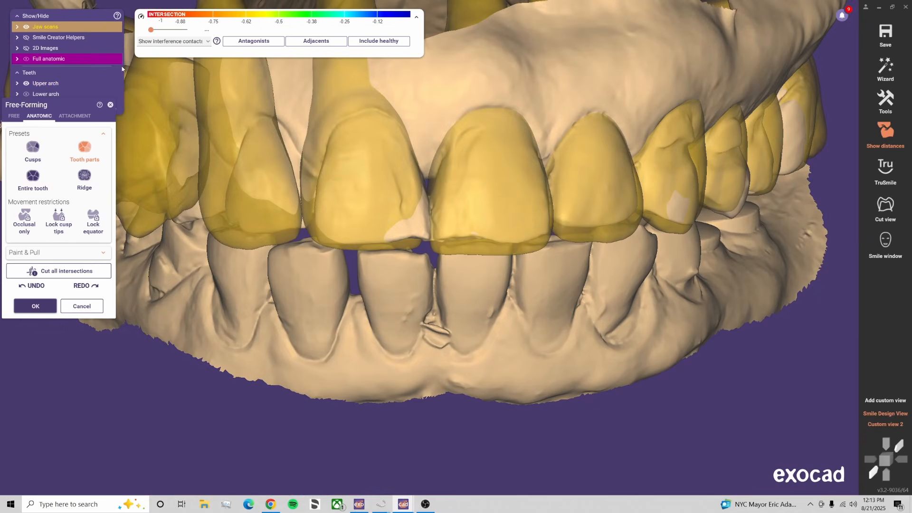
{"action": "left_click_drag", "start_coordinate": [104, 59], "coordinate": [134, 58]}
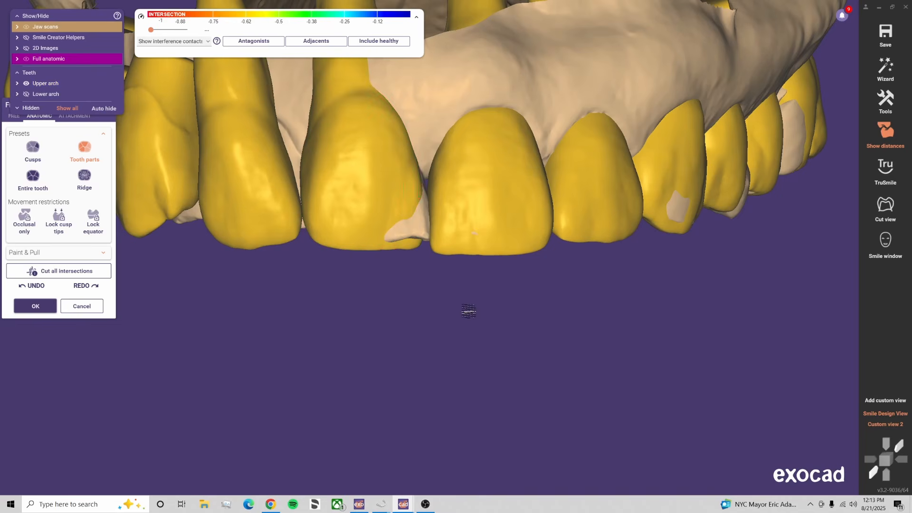
Return to free Add/Remove shaping with the broad brush and shrink it to work on the upper left central incisor
{"action": "left_click", "coordinate": [13, 121]}
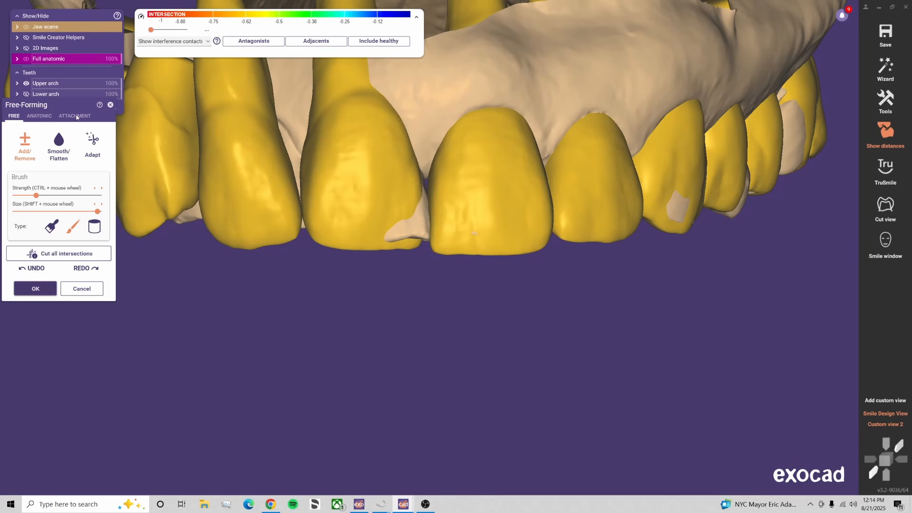
{"action": "scroll", "coordinate": [427, 220], "scroll_direction": "up", "scroll_amount": 1}
{"action": "scroll", "coordinate": [445, 226], "scroll_direction": "down", "scroll_amount": 12, "text": "shift"}
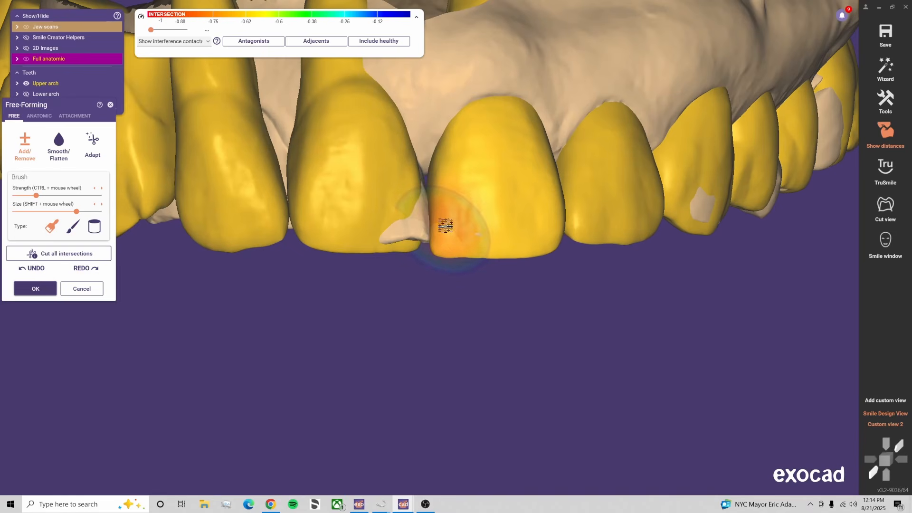
{"action": "scroll", "coordinate": [445, 226], "scroll_direction": "down", "scroll_amount": 2, "text": "shift"}
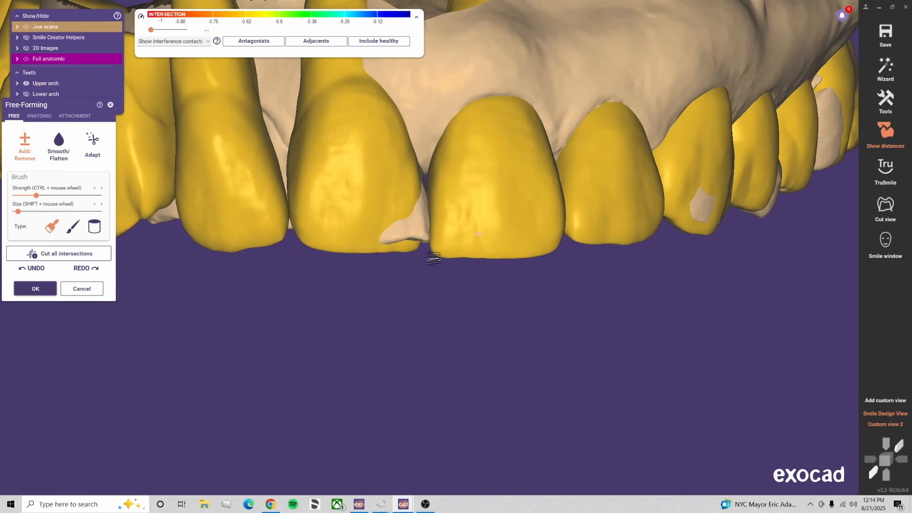
{"action": "middle_click_drag", "start_coordinate": [439, 272], "coordinate": [433, 313]}
{"action": "scroll", "coordinate": [433, 281], "scroll_direction": "down", "scroll_amount": 1, "text": "shift"}
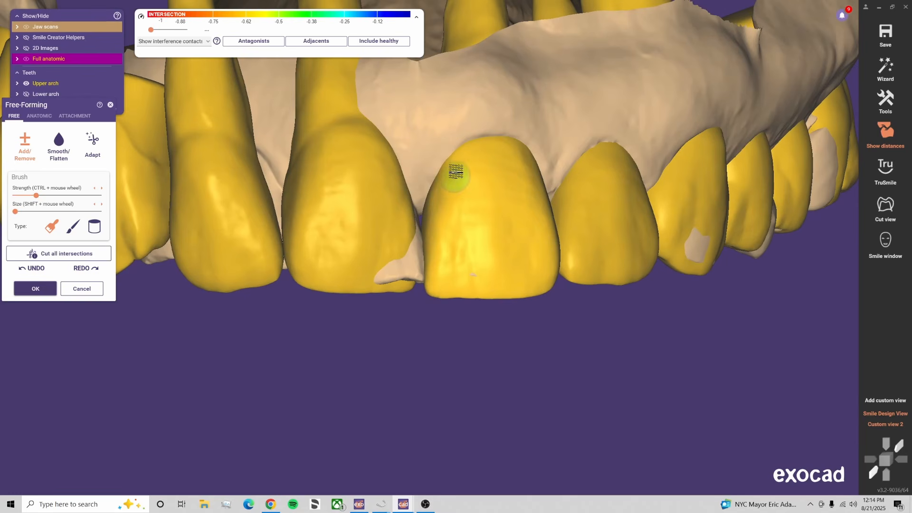
{"action": "scroll", "coordinate": [446, 253], "scroll_direction": "up", "scroll_amount": 4, "text": "shift"}
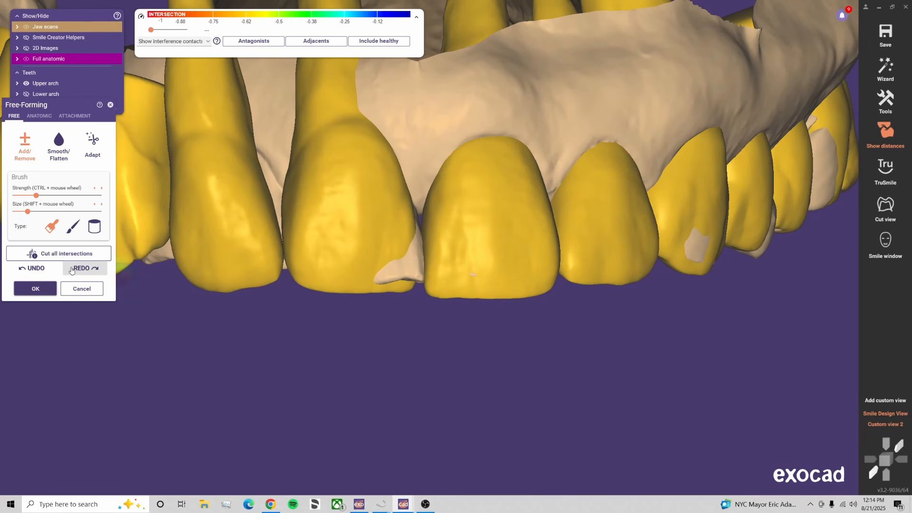
Undo the last three Free-Forming changes
{"action": "left_click", "coordinate": [34, 268]}
{"action": "left_click", "coordinate": [33, 269]}
{"action": "left_click", "coordinate": [33, 268]}
Remove material along the mesial facial edge of the upper left central incisor with a small brush
{"action": "scroll", "coordinate": [499, 308], "scroll_direction": "down", "scroll_amount": 4}
{"action": "mouse_move", "coordinate": [566, 157]}
{"action": "right_mouse_down"}
{"action": "mouse_move", "coordinate": [551, 223]}
{"action": "mouse_move", "coordinate": [518, 110]}
{"action": "mouse_move", "coordinate": [469, 164]}
{"action": "right_mouse_up"}
{"action": "scroll", "coordinate": [470, 165], "scroll_direction": "up", "scroll_amount": 3}
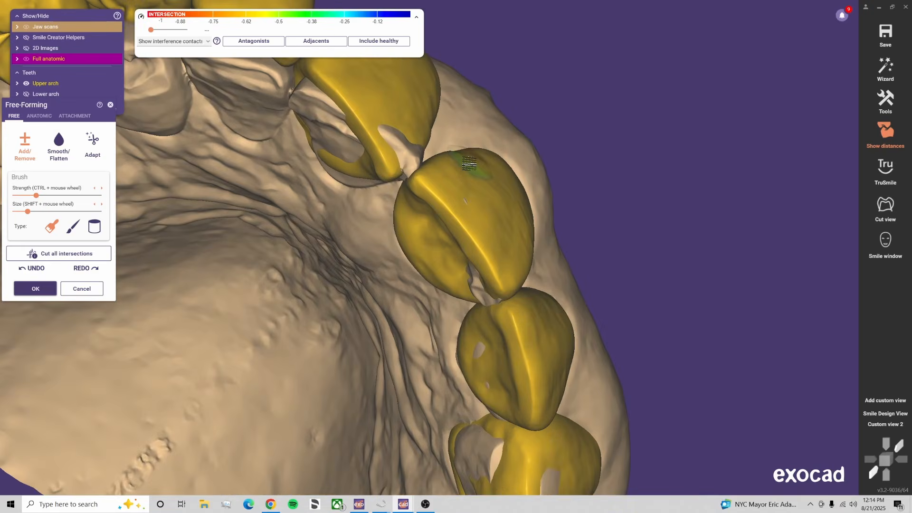
{"action": "scroll", "coordinate": [470, 162], "scroll_direction": "up", "scroll_amount": 2}
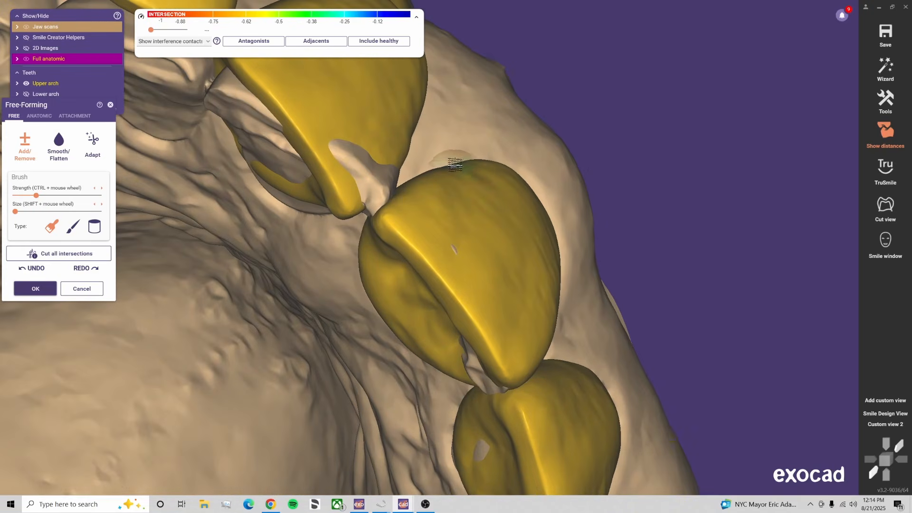
{"action": "mouse_move", "coordinate": [455, 165]}
{"action": "right_mouse_down"}
{"action": "mouse_move", "coordinate": [506, 166]}
{"action": "mouse_move", "coordinate": [466, 164]}
{"action": "mouse_move", "coordinate": [499, 151]}
{"action": "mouse_move", "coordinate": [456, 188]}
{"action": "right_mouse_up"}
{"action": "scroll", "coordinate": [486, 167], "scroll_direction": "down", "scroll_amount": 1, "text": "shift"}
{"action": "scroll", "coordinate": [465, 165], "scroll_direction": "up", "scroll_amount": 1, "text": "shift"}
{"action": "left_click_drag", "start_coordinate": [414, 230], "coordinate": [458, 200], "text": "shift"}
{"action": "right_click_drag", "start_coordinate": [518, 214], "coordinate": [717, 281]}
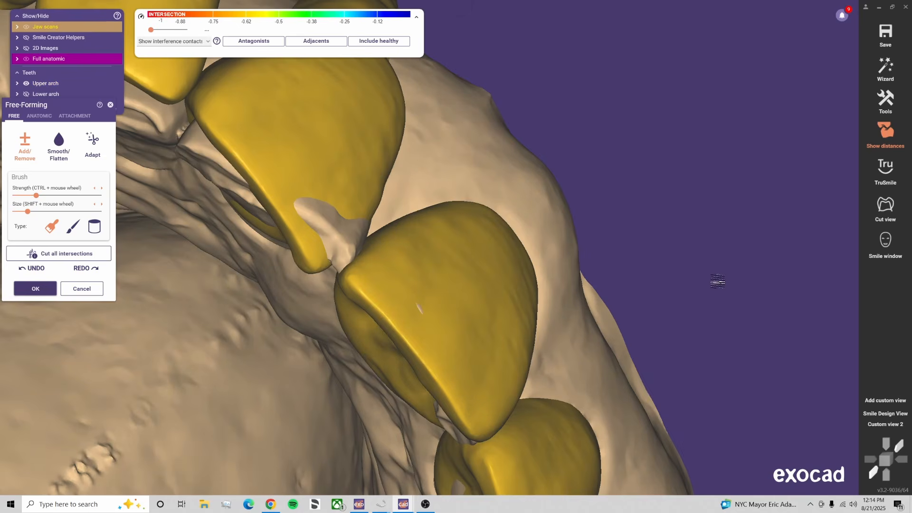
Try reshaping the facial surface of the upper left central incisor with a smaller brush, and undo the changes
{"action": "left_click", "coordinate": [900, 423]}
{"action": "scroll", "coordinate": [441, 244], "scroll_direction": "up", "scroll_amount": 3}
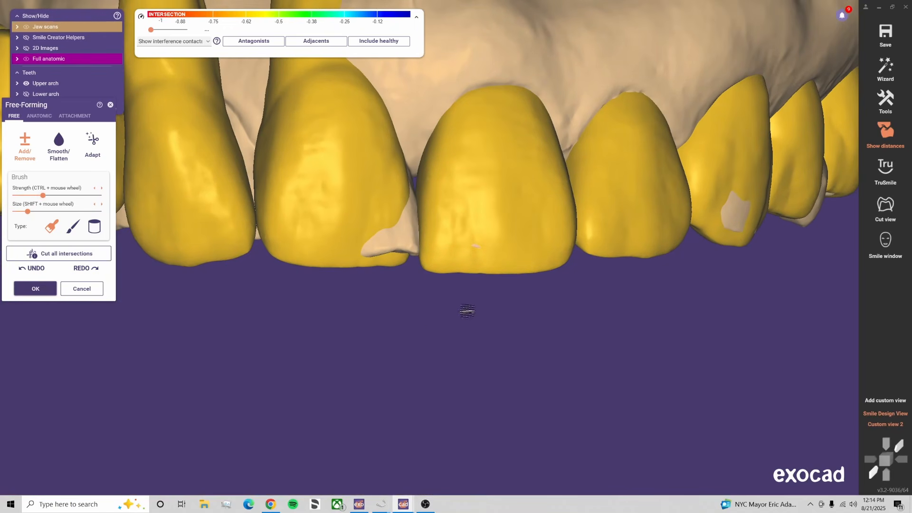
{"action": "scroll", "coordinate": [467, 311], "scroll_direction": "up", "scroll_amount": 2}
{"action": "scroll", "coordinate": [460, 298], "scroll_direction": "down", "scroll_amount": 3, "text": "shift"}
{"action": "left_click_drag", "start_coordinate": [462, 285], "coordinate": [474, 222]}
{"action": "left_click", "coordinate": [37, 268]}
{"action": "scroll", "coordinate": [495, 302], "scroll_direction": "up", "scroll_amount": 1}
{"action": "scroll", "coordinate": [476, 294], "scroll_direction": "down", "scroll_amount": 2, "text": "shift"}
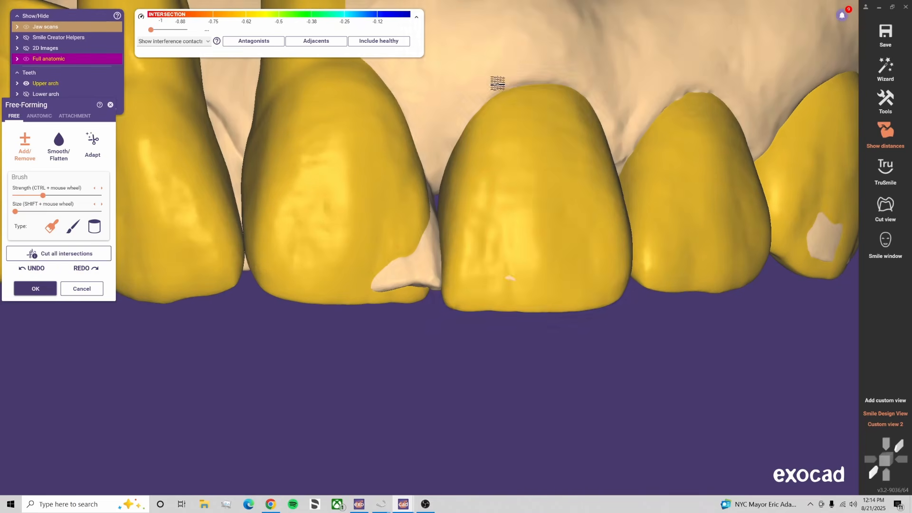
{"action": "scroll", "coordinate": [517, 306], "scroll_direction": "down", "scroll_amount": 5}
{"action": "left_click", "coordinate": [42, 269]}
Refine the mesial incisal contour of the upper left central incisor with the small Add/Remove brush
{"action": "right_click_drag", "start_coordinate": [534, 304], "coordinate": [450, 374]}
{"action": "scroll", "coordinate": [448, 376], "scroll_direction": "up", "scroll_amount": 4}
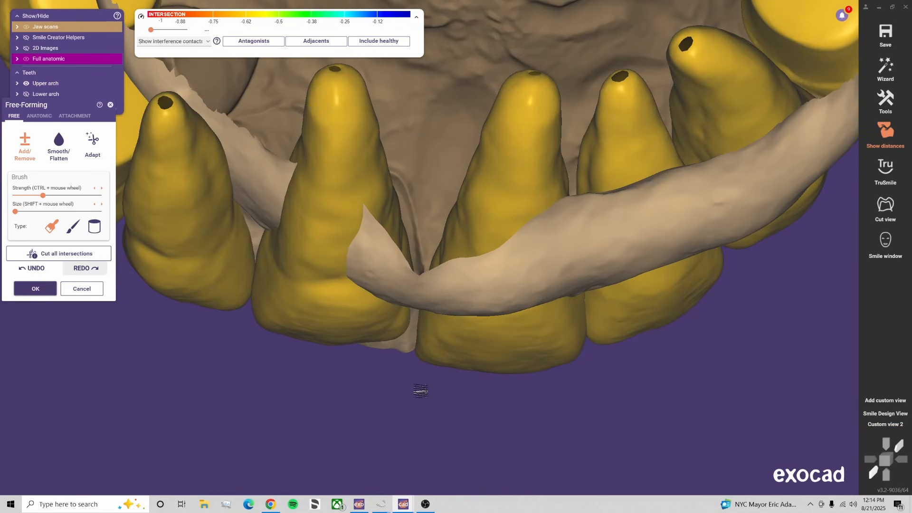
{"action": "scroll", "coordinate": [417, 389], "scroll_direction": "up", "scroll_amount": 5}
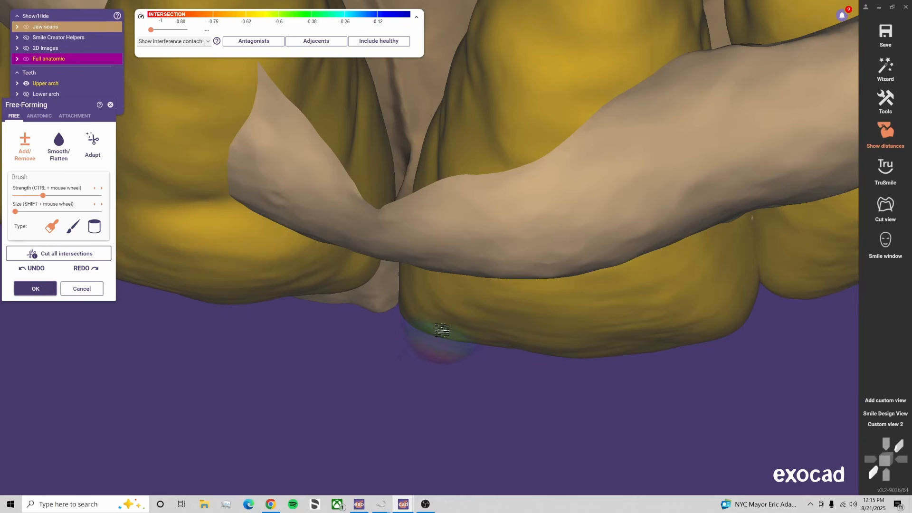
{"action": "mouse_move", "coordinate": [440, 319]}
{"action": "right_mouse_down"}
{"action": "mouse_move", "coordinate": [450, 356]}
{"action": "mouse_move", "coordinate": [416, 403]}
{"action": "right_mouse_up"}
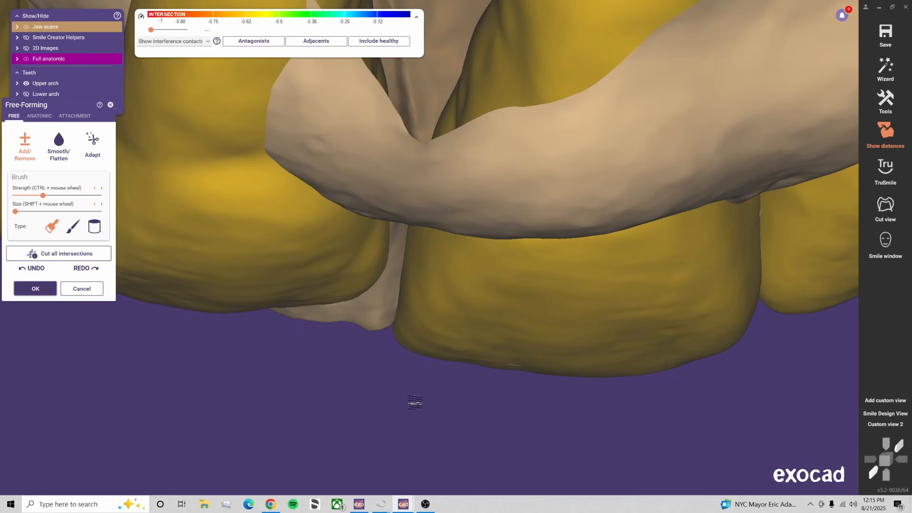
{"action": "left_click", "coordinate": [898, 438]}
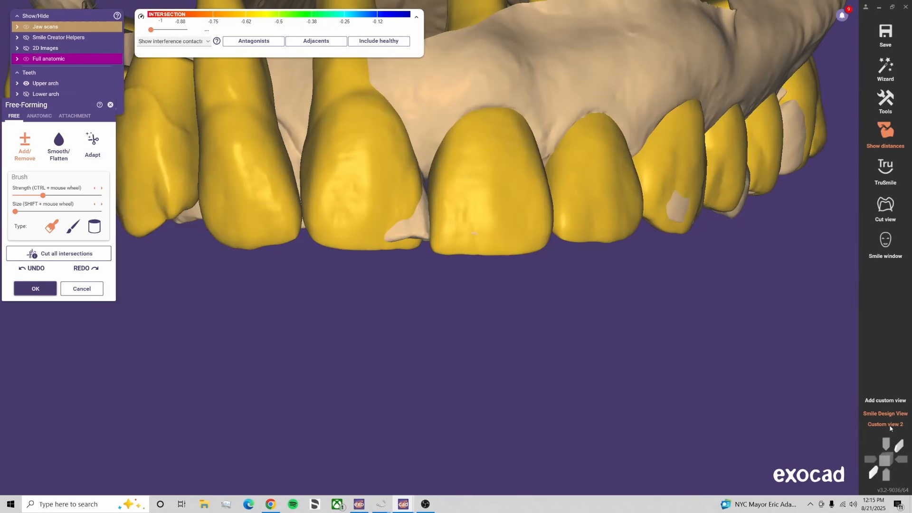
{"action": "scroll", "coordinate": [433, 222], "scroll_direction": "up", "scroll_amount": 5}
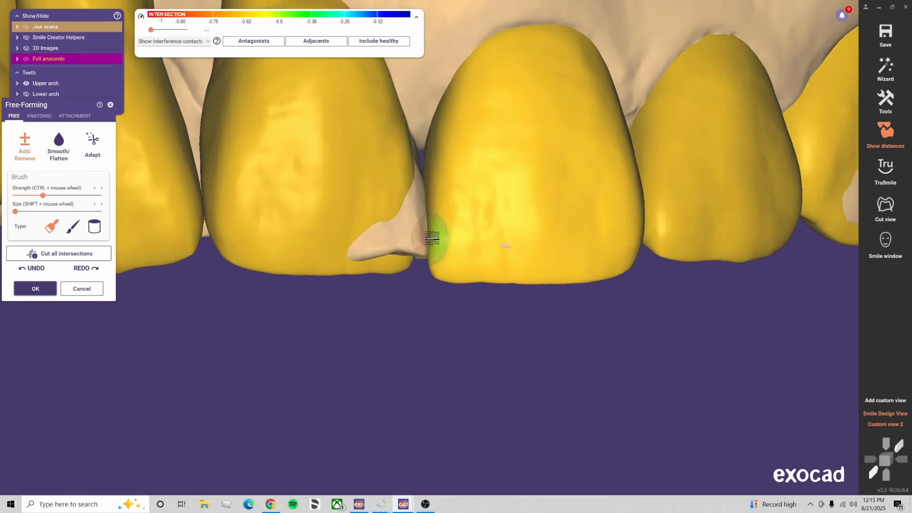
{"action": "scroll", "coordinate": [432, 250], "scroll_direction": "up", "scroll_amount": 2, "text": "shift"}
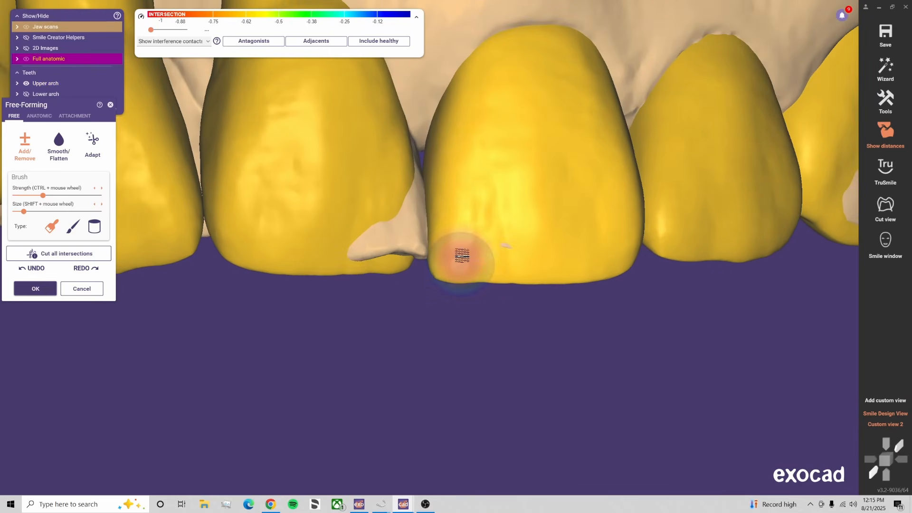
{"action": "scroll", "coordinate": [440, 256], "scroll_direction": "down", "scroll_amount": 2, "text": "shift"}
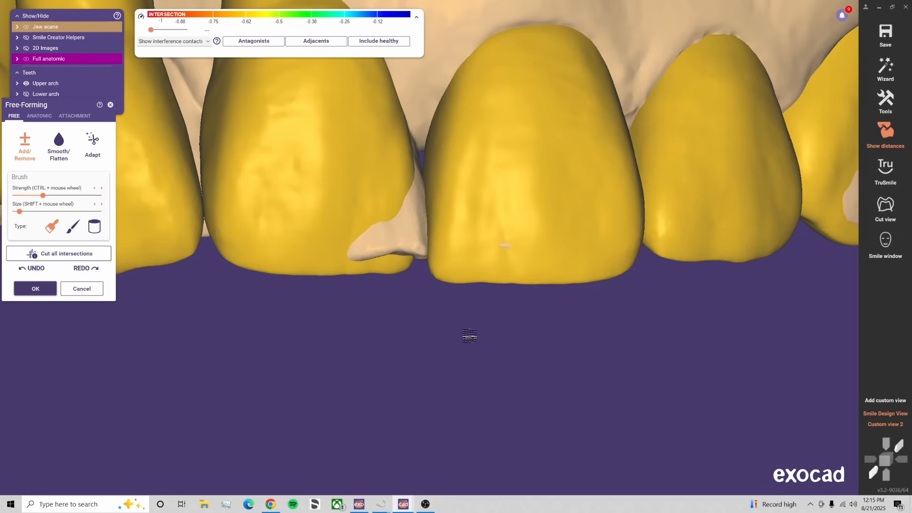
Examine the facial profile of the upper central incisors from above, with the brush reduced over the left incisor's mesial corner
{"action": "scroll", "coordinate": [470, 337], "scroll_direction": "down", "scroll_amount": 5}
{"action": "right_click_drag", "start_coordinate": [476, 372], "coordinate": [385, 403]}
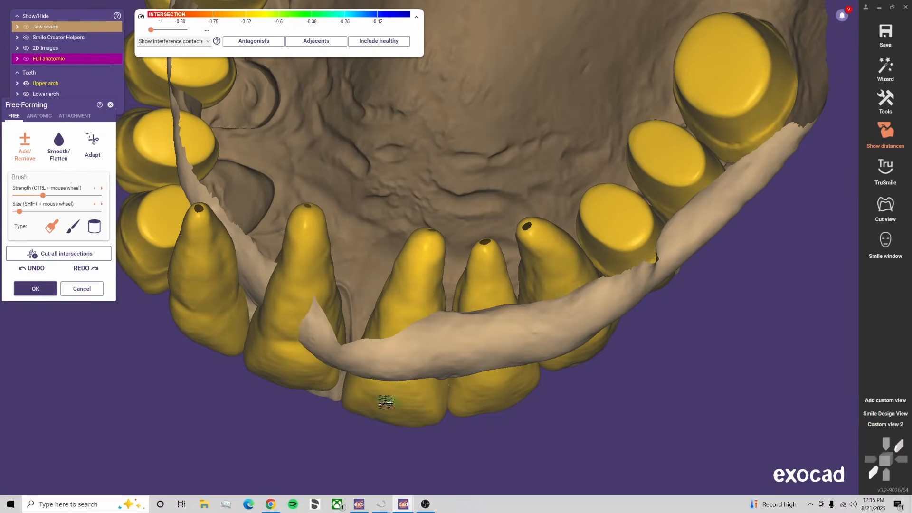
{"action": "right_click_drag", "start_coordinate": [465, 299], "coordinate": [457, 319]}
{"action": "scroll", "coordinate": [346, 423], "scroll_direction": "up", "scroll_amount": 3}
{"action": "right_click", "coordinate": [355, 431]}
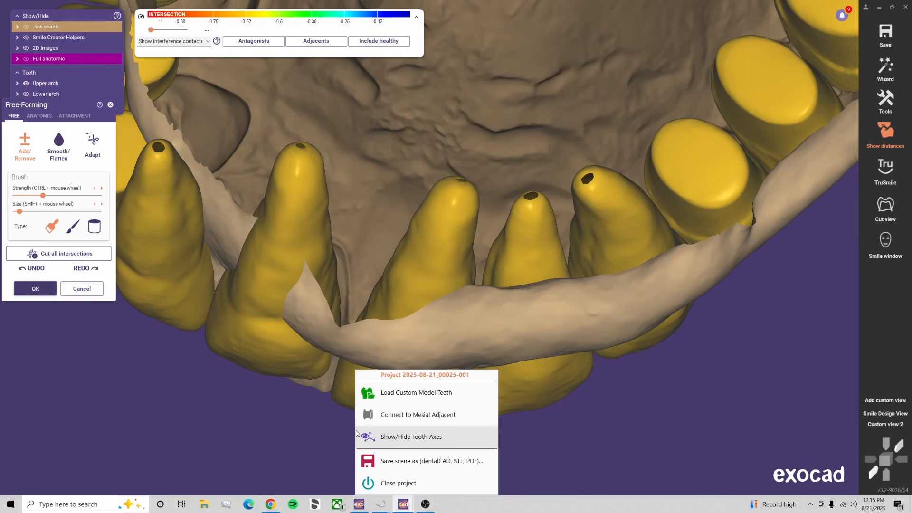
{"action": "right_click", "coordinate": [320, 426]}
{"action": "left_click", "coordinate": [292, 415]}
{"action": "right_click_drag", "start_coordinate": [322, 423], "coordinate": [351, 378]}
{"action": "scroll", "coordinate": [372, 362], "scroll_direction": "up", "scroll_amount": 2}
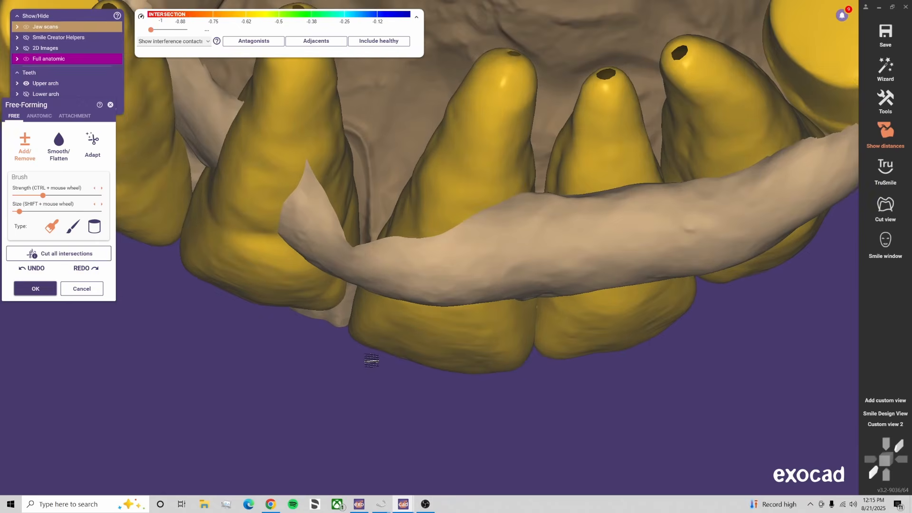
{"action": "scroll", "coordinate": [371, 361], "scroll_direction": "up", "scroll_amount": 1}
{"action": "right_click_drag", "start_coordinate": [378, 349], "coordinate": [381, 371]}
{"action": "scroll", "coordinate": [382, 327], "scroll_direction": "down", "scroll_amount": 2, "text": "shift"}
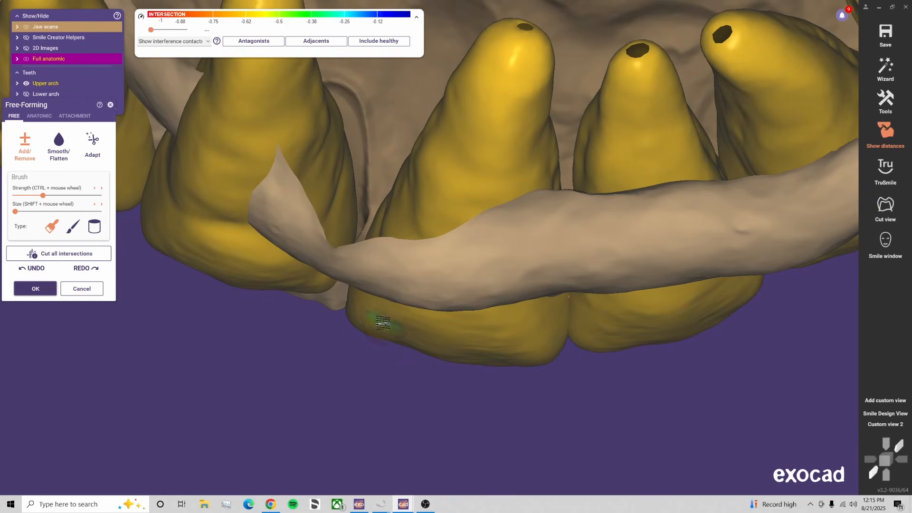
Refine the mesial facial edge of the upper left central incisor with the Add/Remove brush, varying its size
{"action": "left_click", "coordinate": [876, 428]}
{"action": "right_click_drag", "start_coordinate": [535, 310], "coordinate": [440, 310]}
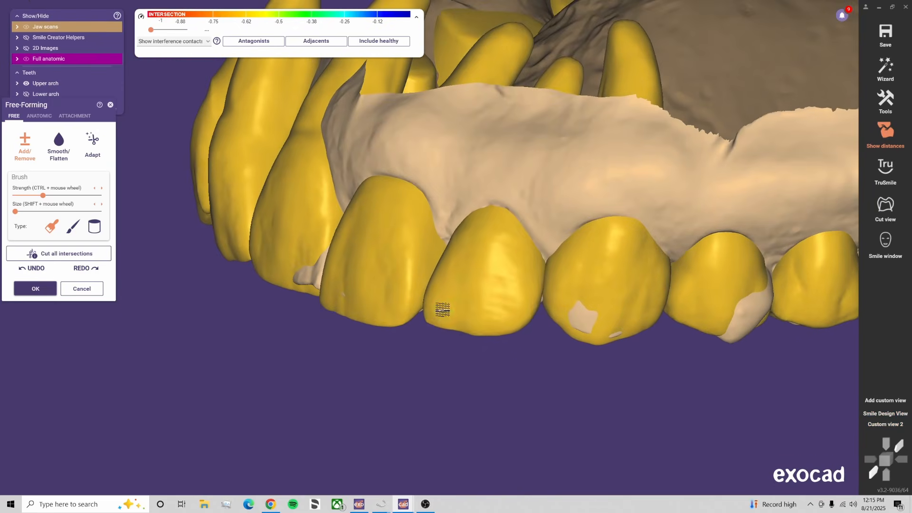
{"action": "scroll", "coordinate": [387, 305], "scroll_direction": "up", "scroll_amount": 2}
{"action": "scroll", "coordinate": [333, 241], "scroll_direction": "up", "scroll_amount": 2}
{"action": "right_click_drag", "start_coordinate": [401, 243], "coordinate": [322, 193]}
{"action": "scroll", "coordinate": [301, 197], "scroll_direction": "up", "scroll_amount": 5, "text": "shift"}
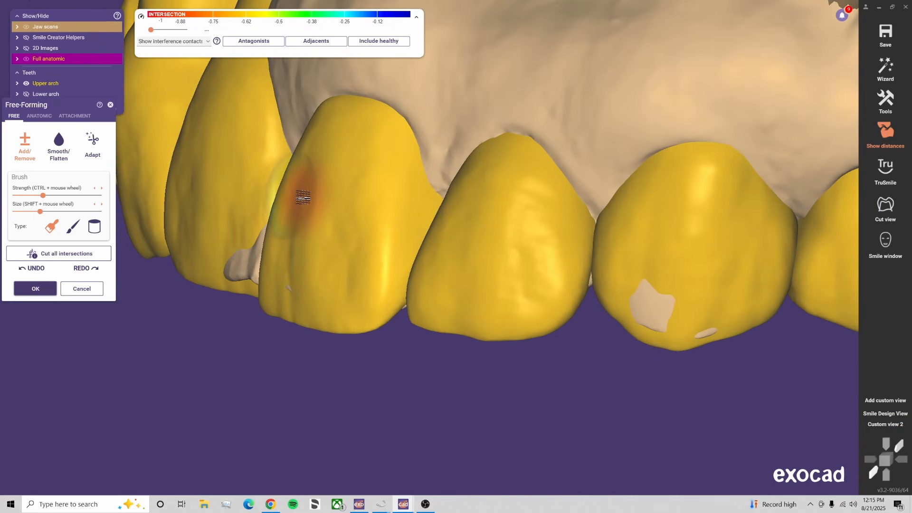
{"action": "scroll", "coordinate": [285, 209], "scroll_direction": "down", "scroll_amount": 4, "text": "shift"}
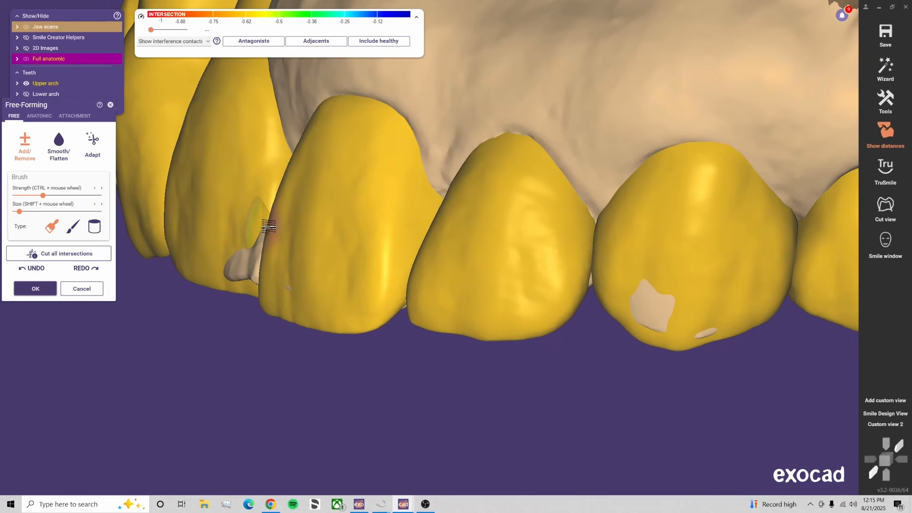
{"action": "right_click_drag", "start_coordinate": [265, 226], "coordinate": [244, 247]}
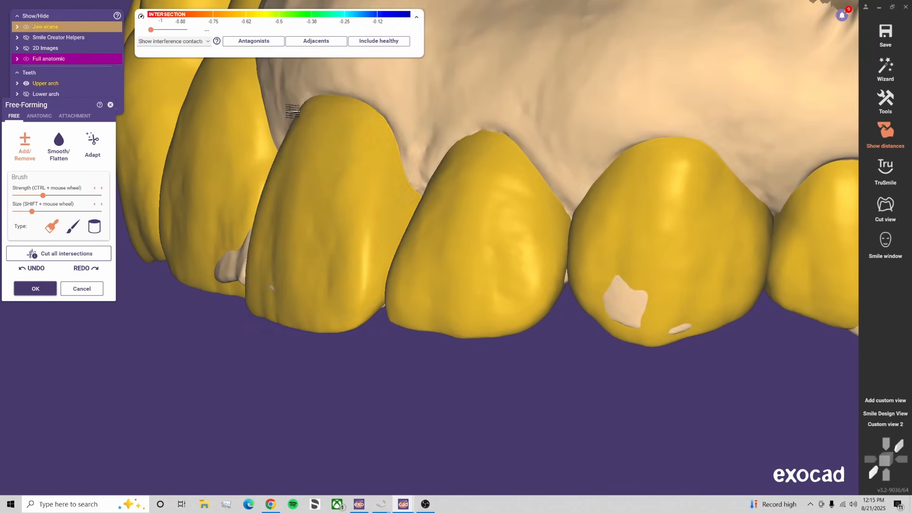
{"action": "scroll", "coordinate": [280, 202], "scroll_direction": "up", "scroll_amount": 3, "text": "shift"}
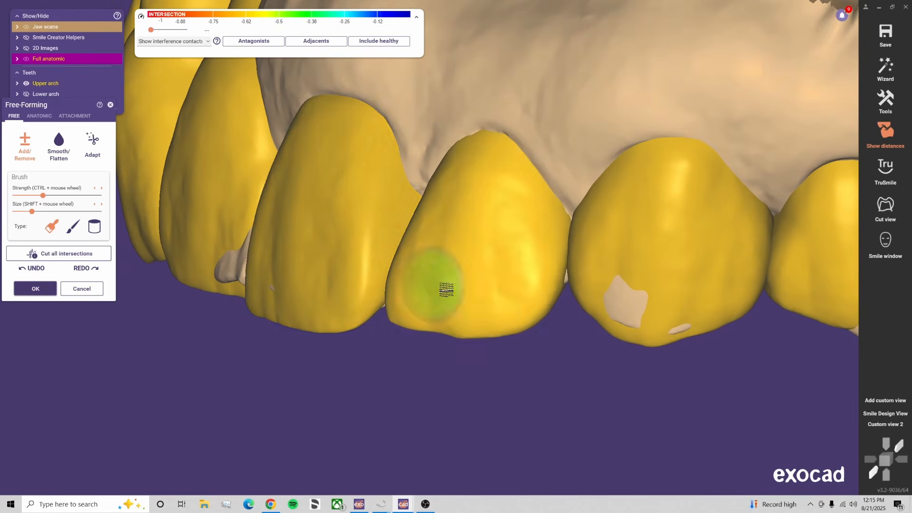
Shape the distal incisal corner and facial surface of the upper left central incisor with a medium-small Add/Remove brush
{"action": "mouse_move", "coordinate": [444, 287]}
{"action": "right_mouse_down"}
{"action": "mouse_move", "coordinate": [554, 344]}
{"action": "mouse_move", "coordinate": [464, 309]}
{"action": "right_mouse_up"}
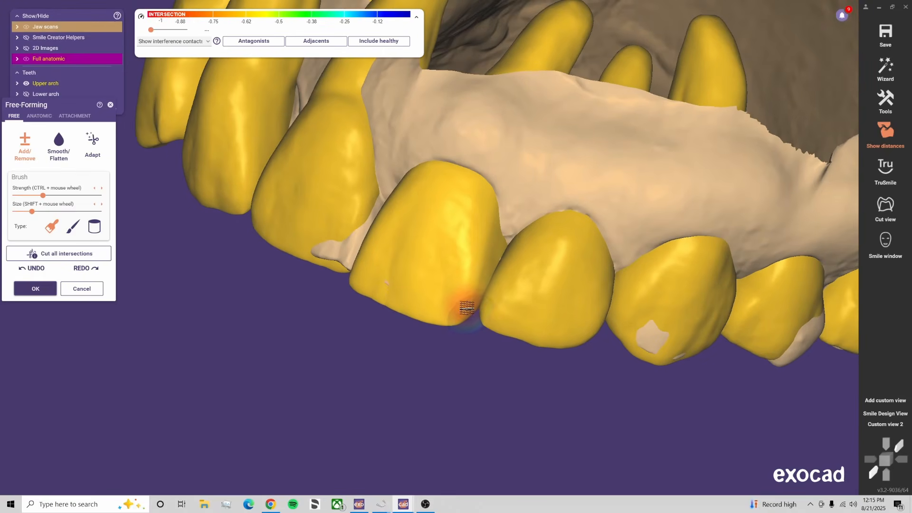
{"action": "right_click_drag", "start_coordinate": [484, 271], "coordinate": [450, 310]}
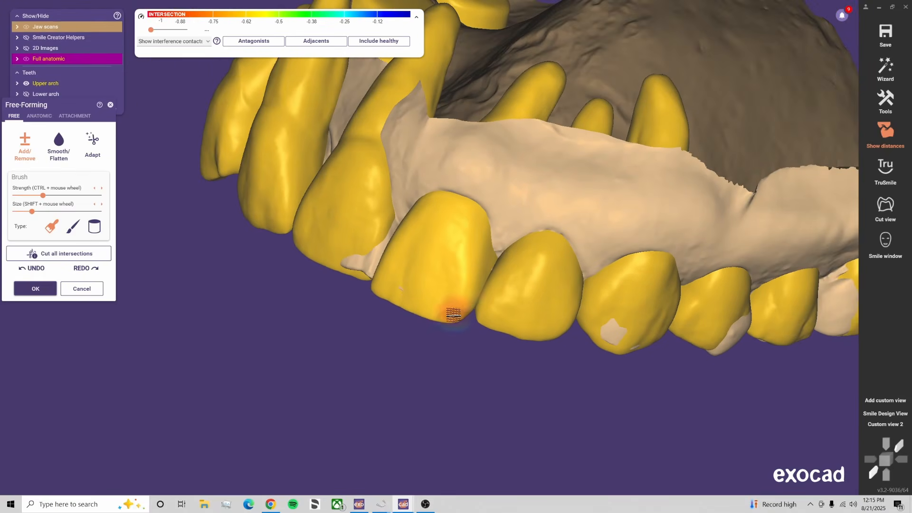
{"action": "left_click_drag", "start_coordinate": [471, 270], "coordinate": [480, 217]}
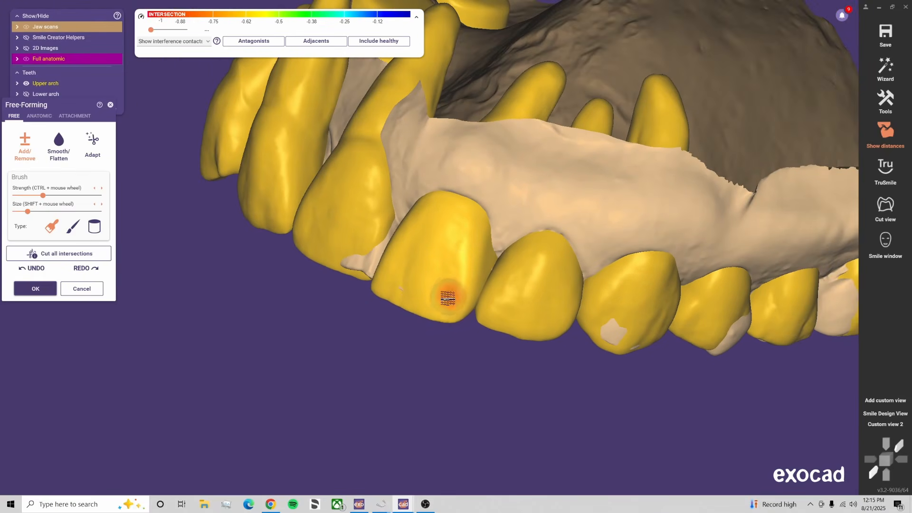
{"action": "scroll", "coordinate": [448, 297], "scroll_direction": "down", "scroll_amount": 1, "text": "shift"}
{"action": "right_click_drag", "start_coordinate": [495, 336], "coordinate": [359, 349]}
{"action": "scroll", "coordinate": [359, 349], "scroll_direction": "up", "scroll_amount": 3}
{"action": "scroll", "coordinate": [359, 332], "scroll_direction": "up", "scroll_amount": 2, "text": "shift"}
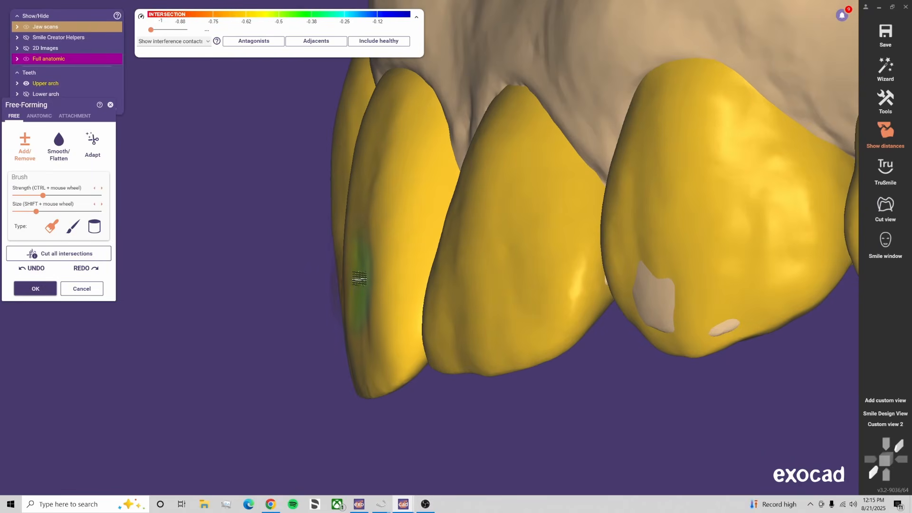
Refine the distal facial contour of the upper left central incisor from the frontal view, alternating small and medium brush sizes
{"action": "left_click", "coordinate": [886, 427]}
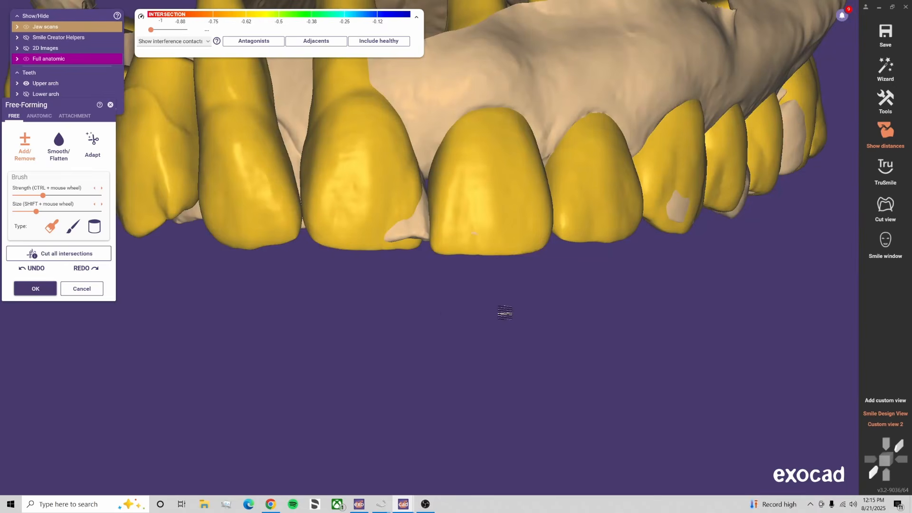
{"action": "scroll", "coordinate": [533, 195], "scroll_direction": "up", "scroll_amount": 4}
{"action": "scroll", "coordinate": [554, 217], "scroll_direction": "down", "scroll_amount": 1, "text": "shift"}
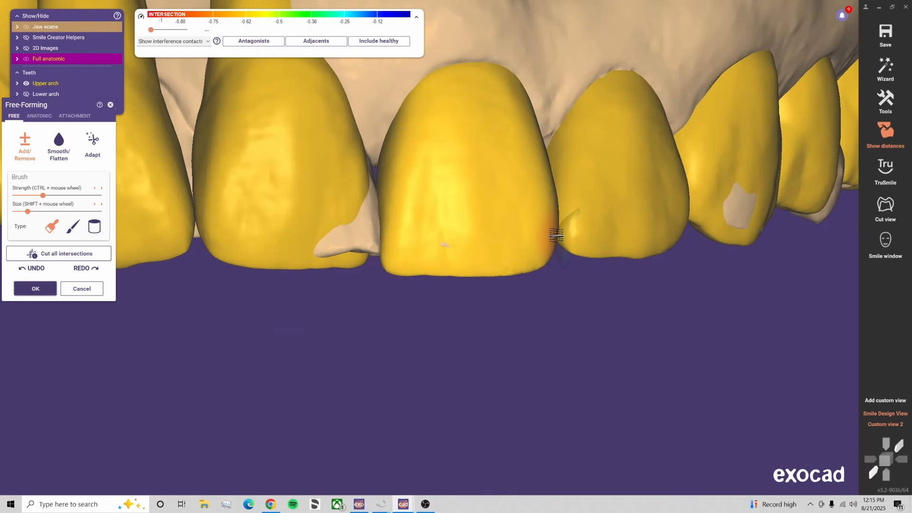
{"action": "scroll", "coordinate": [552, 248], "scroll_direction": "down", "scroll_amount": 2, "text": "shift"}
{"action": "scroll", "coordinate": [516, 195], "scroll_direction": "up", "scroll_amount": 7, "text": "shift"}
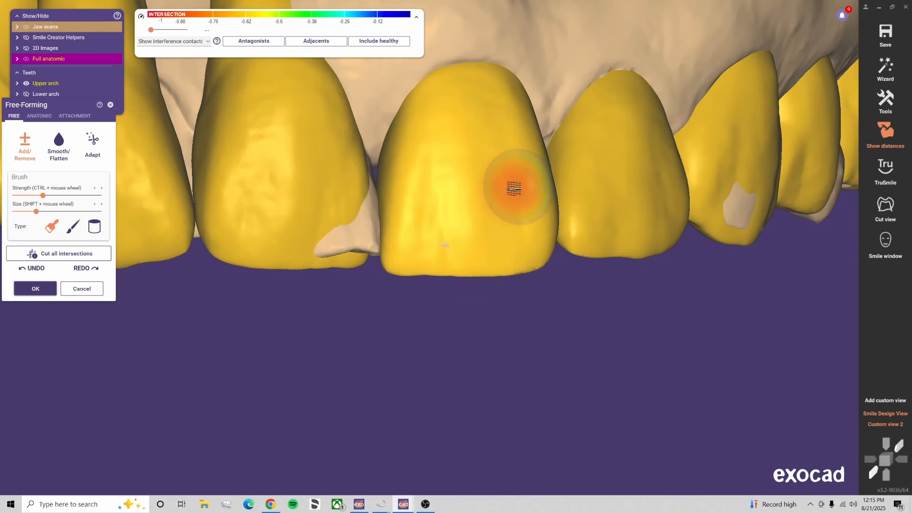
{"action": "right_click_drag", "start_coordinate": [617, 179], "coordinate": [657, 181]}
{"action": "scroll", "coordinate": [712, 159], "scroll_direction": "down", "scroll_amount": 5, "text": "shift"}
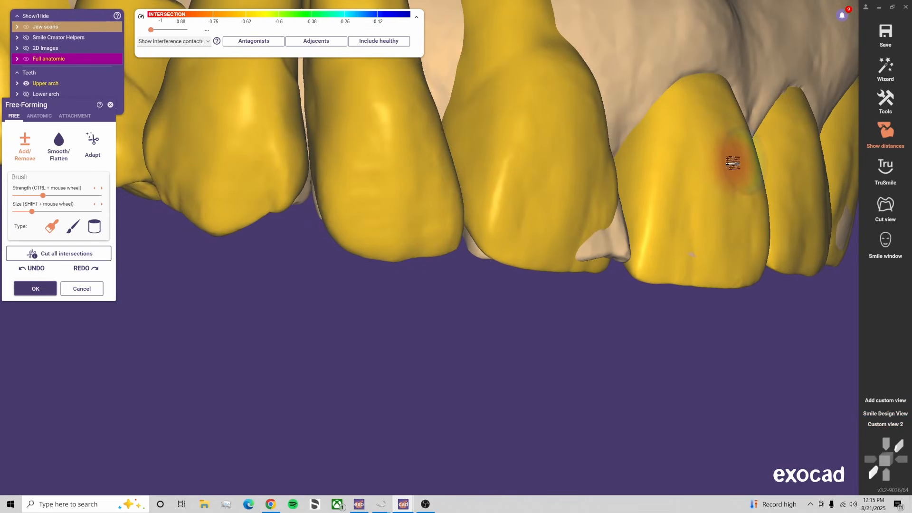
{"action": "scroll", "coordinate": [726, 119], "scroll_direction": "up", "scroll_amount": 5, "text": "shift"}
{"action": "scroll", "coordinate": [727, 123], "scroll_direction": "up", "scroll_amount": 4}
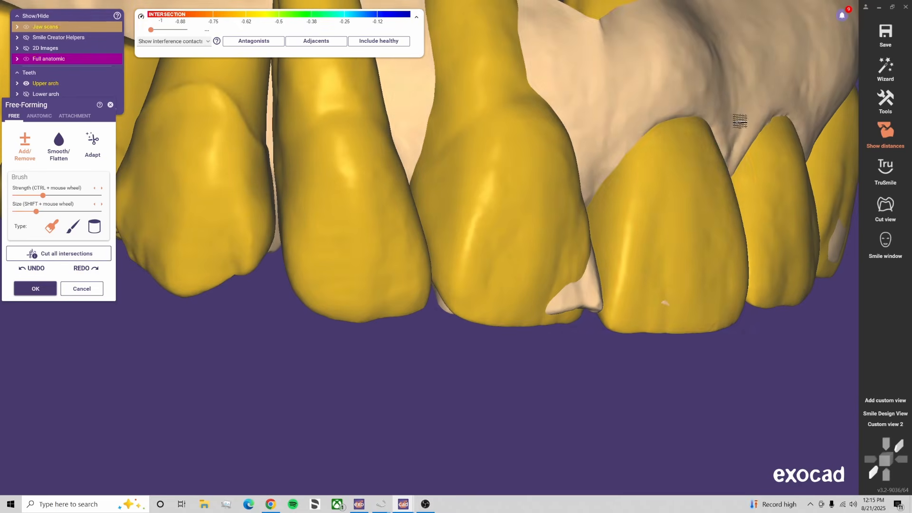
{"action": "right_click_drag", "start_coordinate": [731, 150], "coordinate": [573, 196]}
Add material over the scan spot near the upper left central incisor's incisal edge with an enlarged brush
{"action": "left_click", "coordinate": [891, 426]}
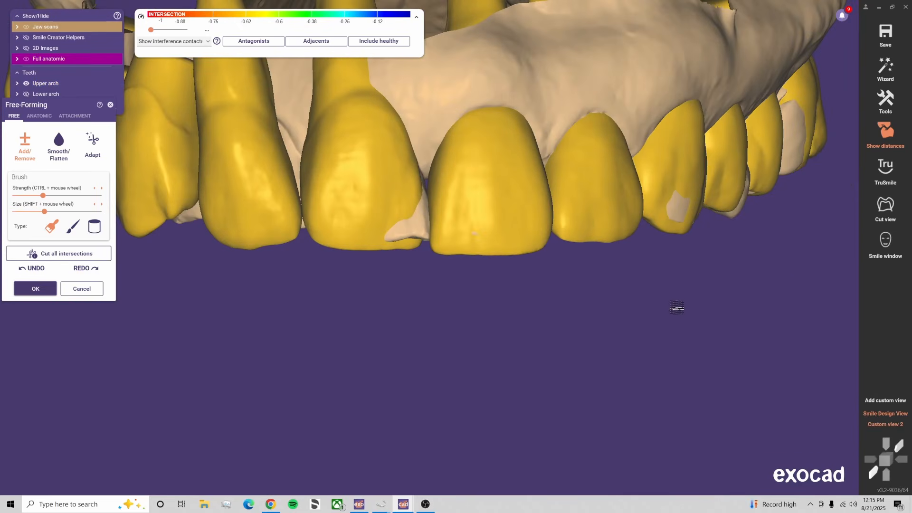
{"action": "scroll", "coordinate": [485, 224], "scroll_direction": "up", "scroll_amount": 4, "text": "shift"}
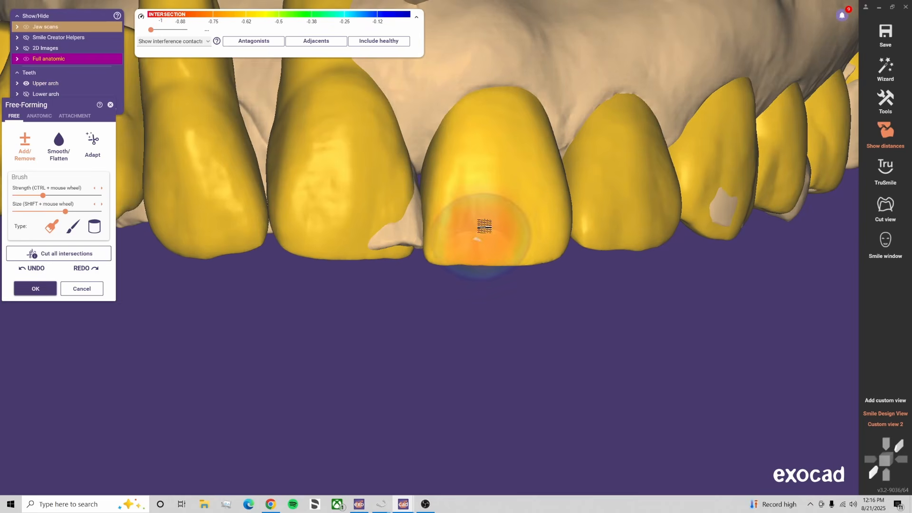
{"action": "scroll", "coordinate": [487, 266], "scroll_direction": "up", "scroll_amount": 2}
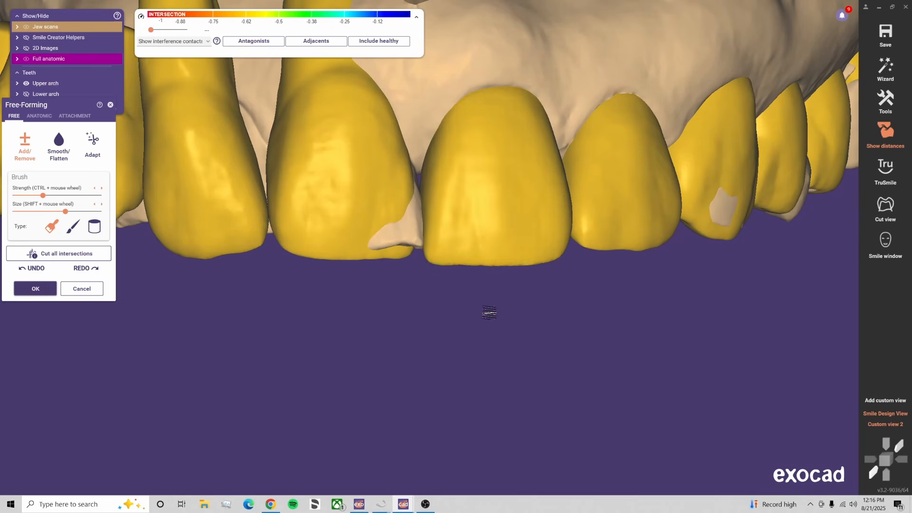
Adjust the incisal and mesial outline of the upper left central incisor with the anatomic Ridge preset
{"action": "left_click", "coordinate": [39, 116]}
{"action": "left_click", "coordinate": [84, 178]}
{"action": "scroll", "coordinate": [535, 253], "scroll_direction": "up", "scroll_amount": 3}
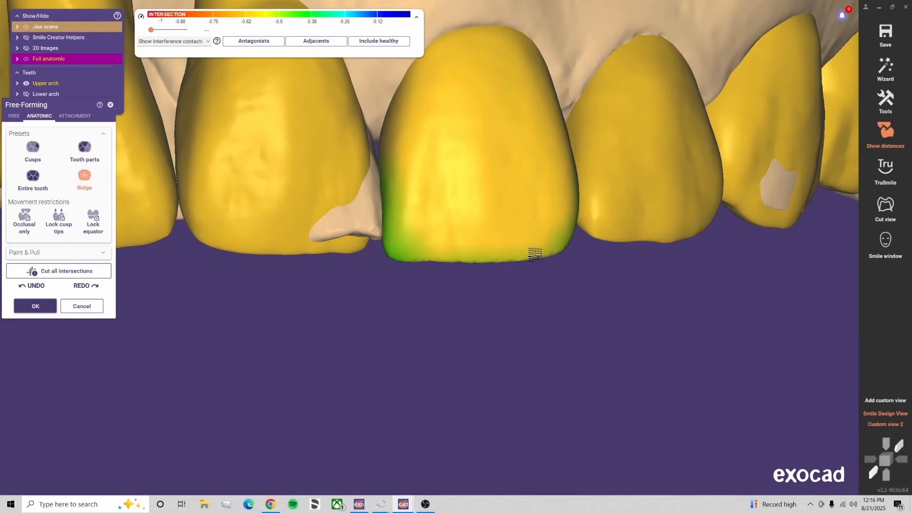
{"action": "scroll", "coordinate": [535, 253], "scroll_direction": "down", "scroll_amount": 4}
{"action": "right_click_drag", "start_coordinate": [529, 330], "coordinate": [617, 266]}
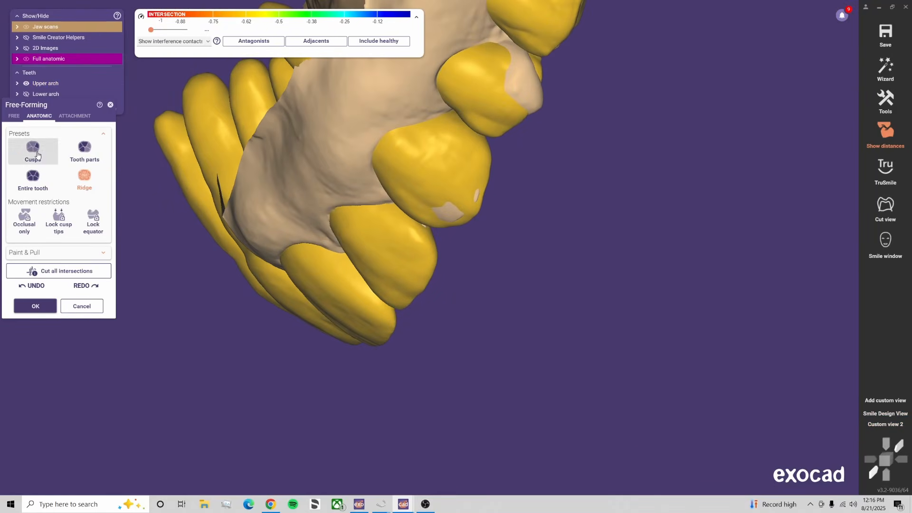
Adjust the mesial and distal contours of the upper left lateral incisor with the anatomic Cusps preset
{"action": "left_click", "coordinate": [33, 150]}
{"action": "scroll", "coordinate": [362, 266], "scroll_direction": "up", "scroll_amount": 4}
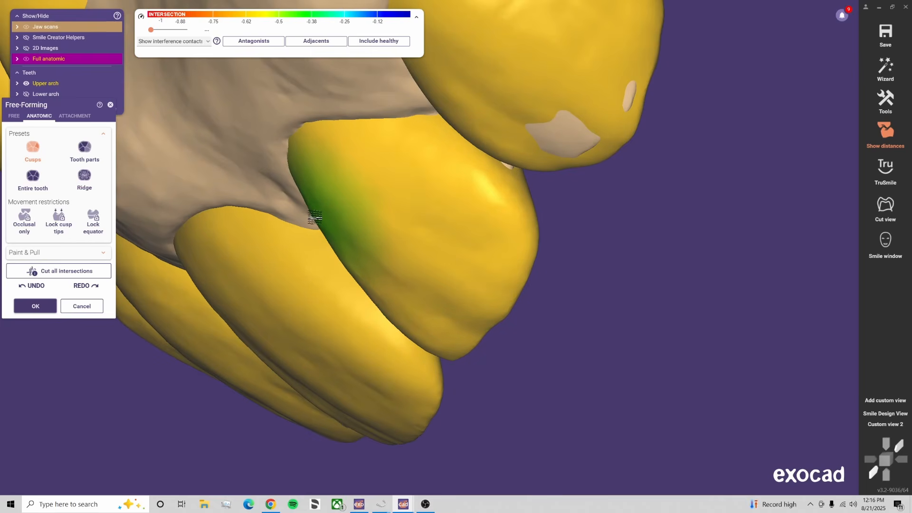
{"action": "left_click", "coordinate": [888, 425]}
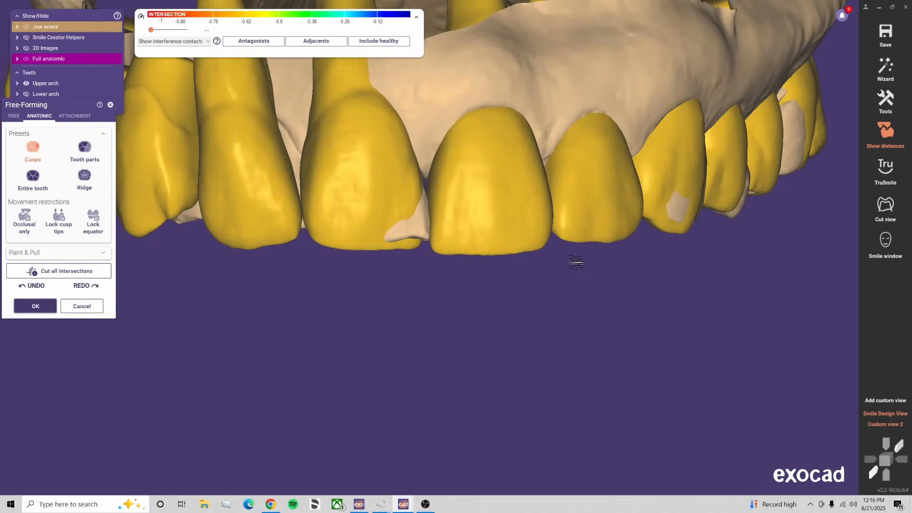
{"action": "scroll", "coordinate": [576, 262], "scroll_direction": "up", "scroll_amount": 4}
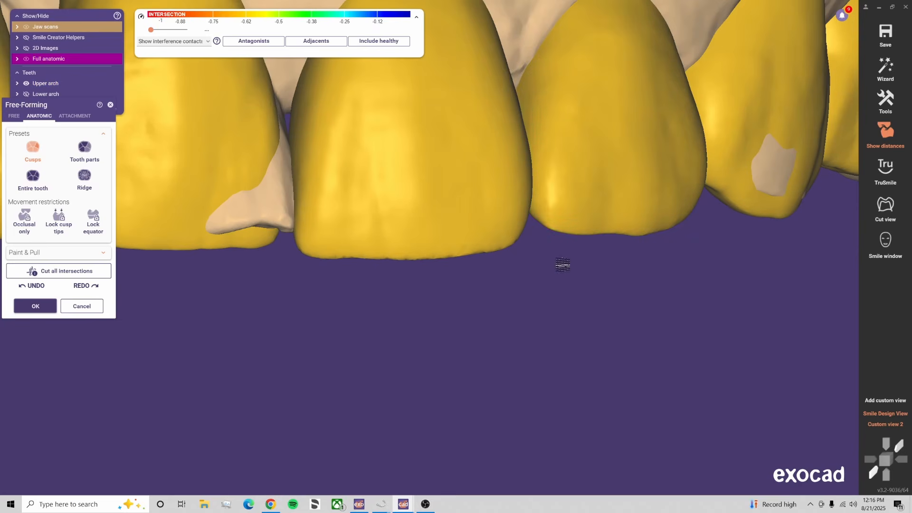
{"action": "scroll", "coordinate": [563, 265], "scroll_direction": "down", "scroll_amount": 1}
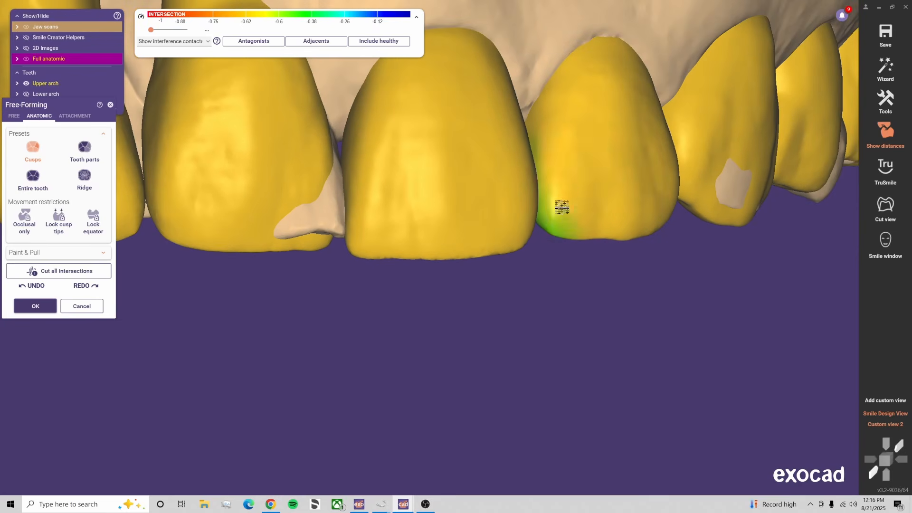
{"action": "right_click_drag", "start_coordinate": [596, 168], "coordinate": [704, 209]}
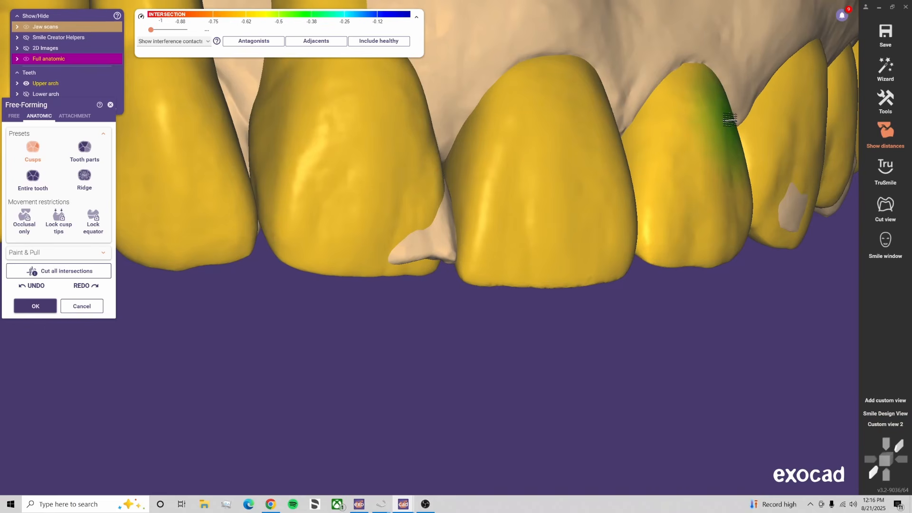
{"action": "left_click", "coordinate": [885, 424]}
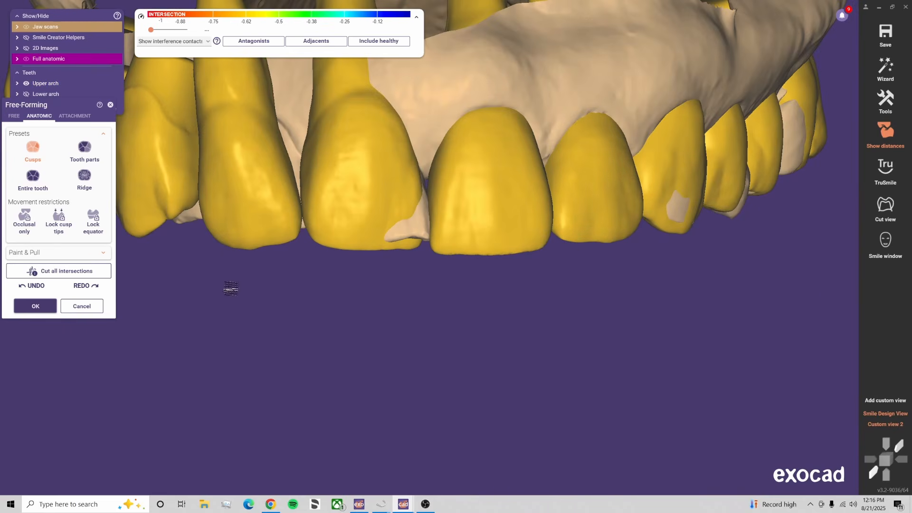
Sculpt the mesial and central facial surface of the upper left lateral incisor with a reduced Free Add/Remove brush
{"action": "left_click", "coordinate": [14, 116]}
{"action": "scroll", "coordinate": [575, 247], "scroll_direction": "up", "scroll_amount": 4}
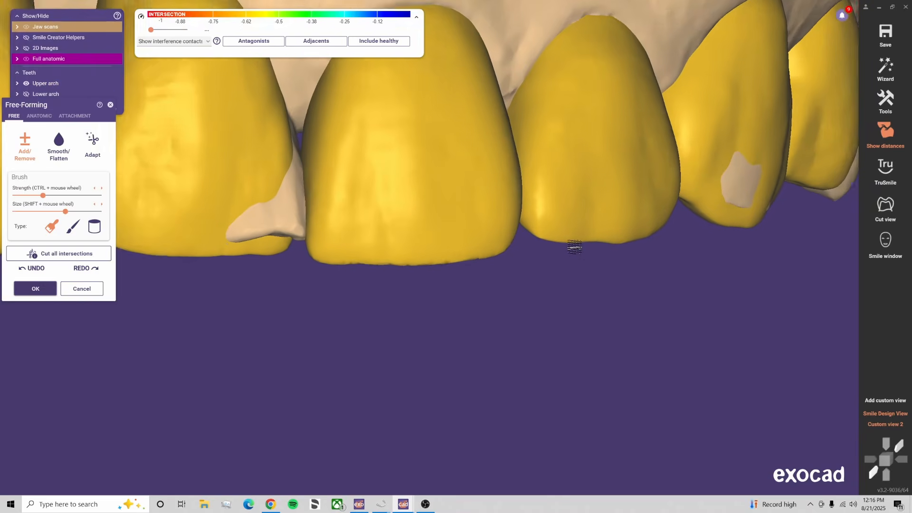
{"action": "scroll", "coordinate": [545, 227], "scroll_direction": "up", "scroll_amount": 2}
{"action": "scroll", "coordinate": [541, 218], "scroll_direction": "down", "scroll_amount": 2, "text": "shift"}
{"action": "right_click_drag", "start_coordinate": [541, 220], "coordinate": [528, 229]}
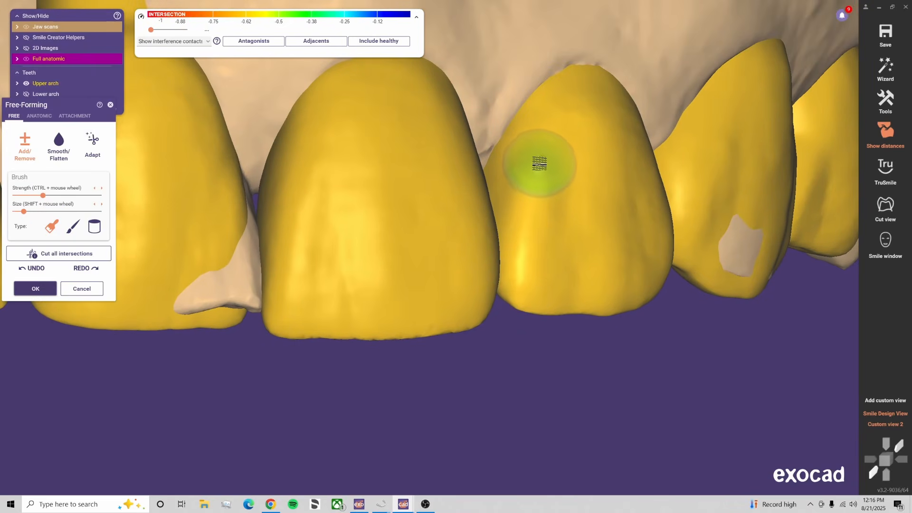
{"action": "scroll", "coordinate": [568, 240], "scroll_direction": "down", "scroll_amount": 1, "text": "shift"}
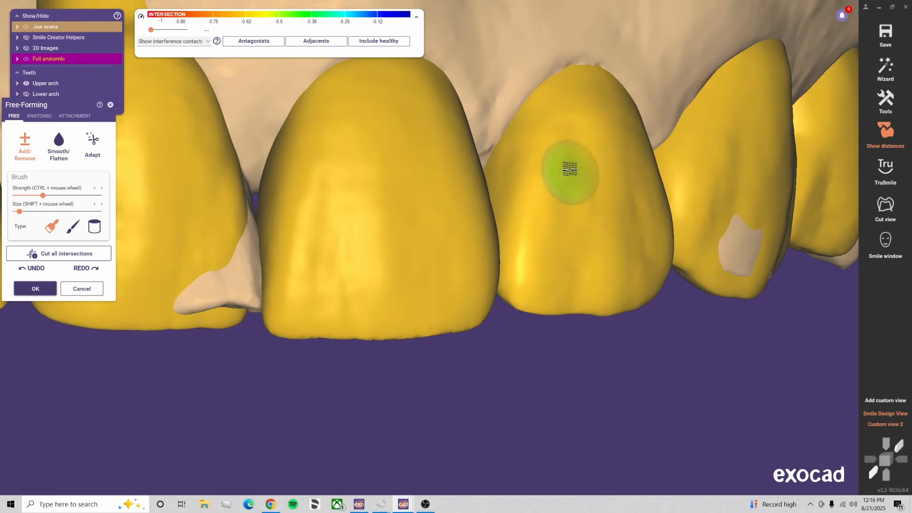
{"action": "scroll", "coordinate": [579, 81], "scroll_direction": "up", "scroll_amount": 2, "text": "shift"}
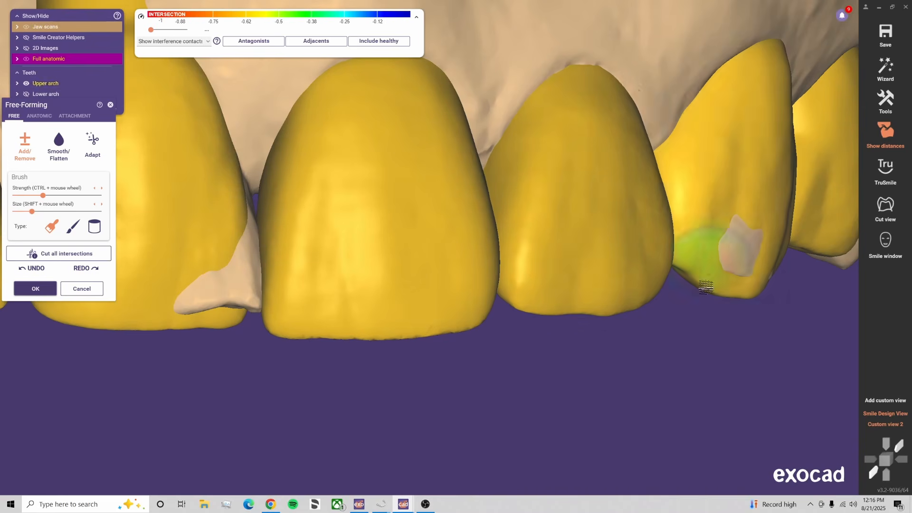
Refine the distal incisal half of the upper left lateral incisor's facial surface with the Add/Remove brush
{"action": "scroll", "coordinate": [679, 387], "scroll_direction": "down", "scroll_amount": 3}
{"action": "middle_click_drag", "start_coordinate": [704, 371], "coordinate": [633, 354]}
{"action": "scroll", "coordinate": [544, 288], "scroll_direction": "up", "scroll_amount": 3}
{"action": "scroll", "coordinate": [585, 269], "scroll_direction": "up", "scroll_amount": 2, "text": "shift"}
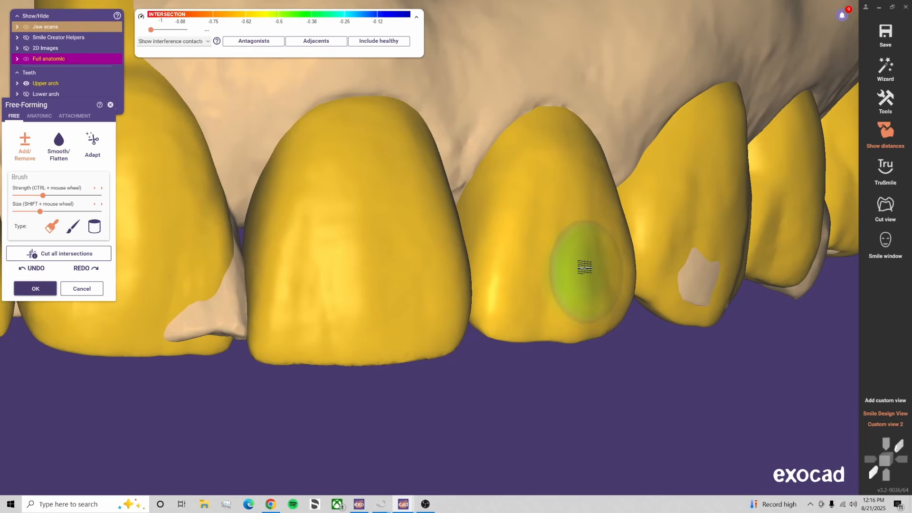
{"action": "scroll", "coordinate": [593, 238], "scroll_direction": "up", "scroll_amount": 1}
{"action": "scroll", "coordinate": [611, 266], "scroll_direction": "down", "scroll_amount": 2, "text": "shift"}
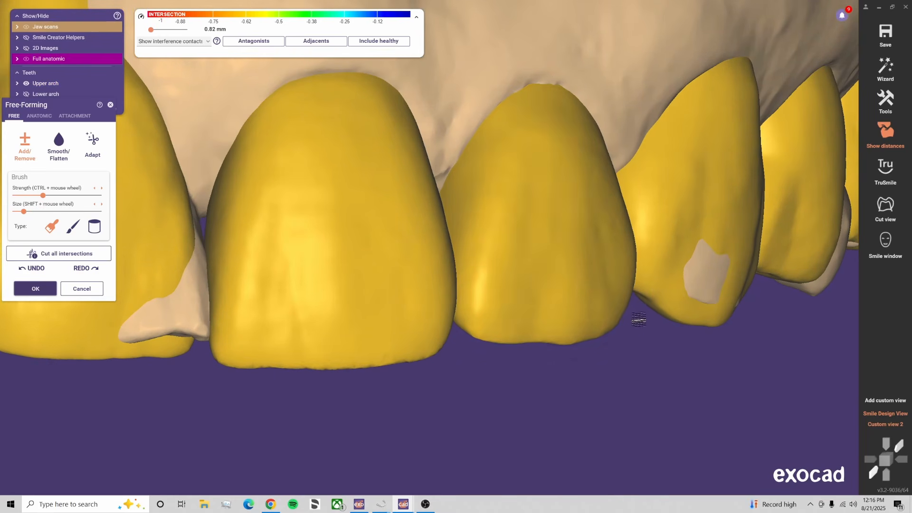
Refine the distal facial edge of the upper left lateral incisor and check the teeth against the smile photo in Smile Design View
{"action": "scroll", "coordinate": [629, 401], "scroll_direction": "down", "scroll_amount": 1}
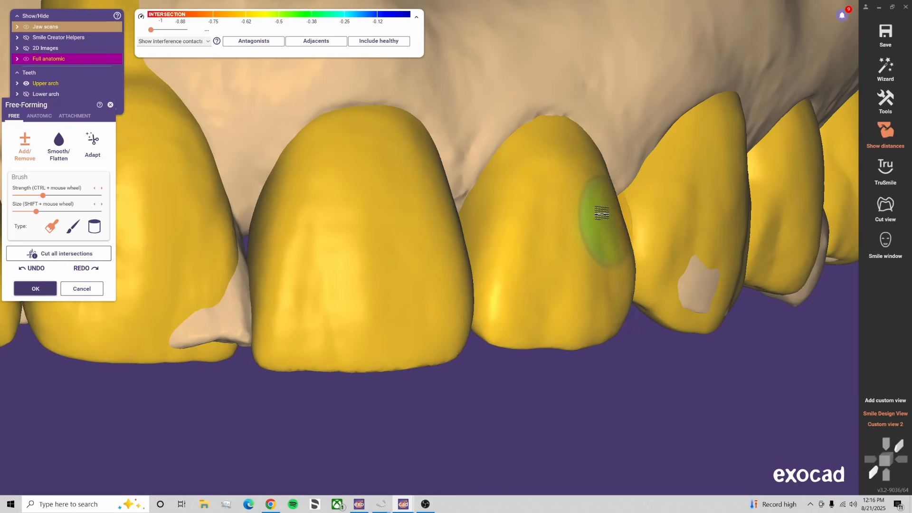
{"action": "scroll", "coordinate": [651, 369], "scroll_direction": "up", "scroll_amount": 2}
{"action": "scroll", "coordinate": [633, 365], "scroll_direction": "up", "scroll_amount": 2, "text": "shift"}
{"action": "right_click_drag", "start_coordinate": [636, 371], "coordinate": [711, 390]}
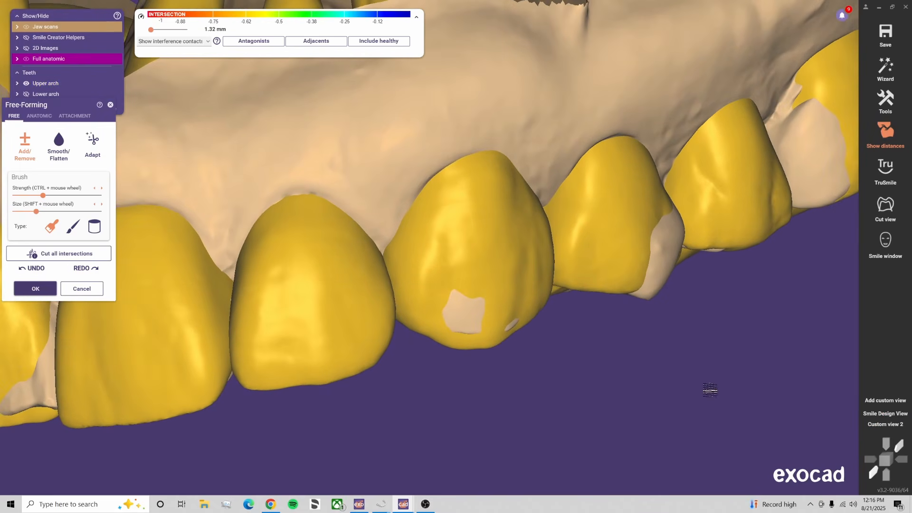
{"action": "left_click", "coordinate": [901, 426]}
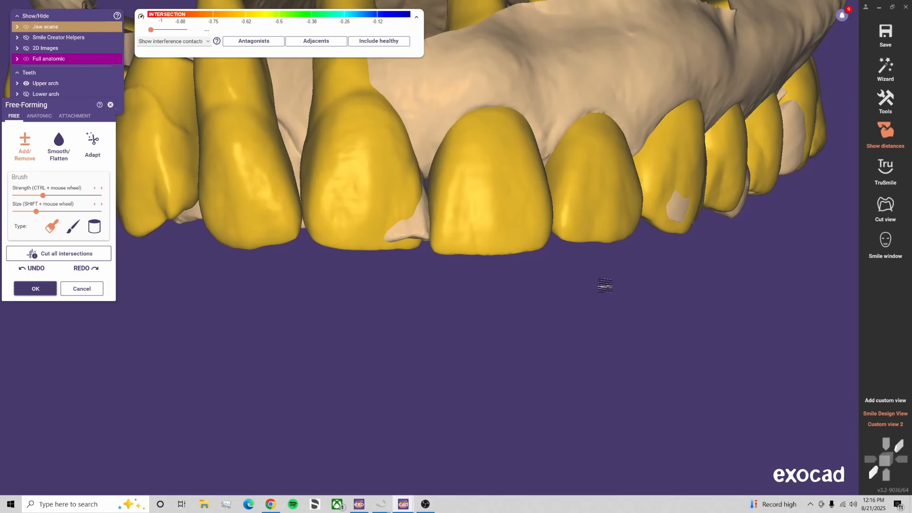
{"action": "left_click", "coordinate": [877, 416]}
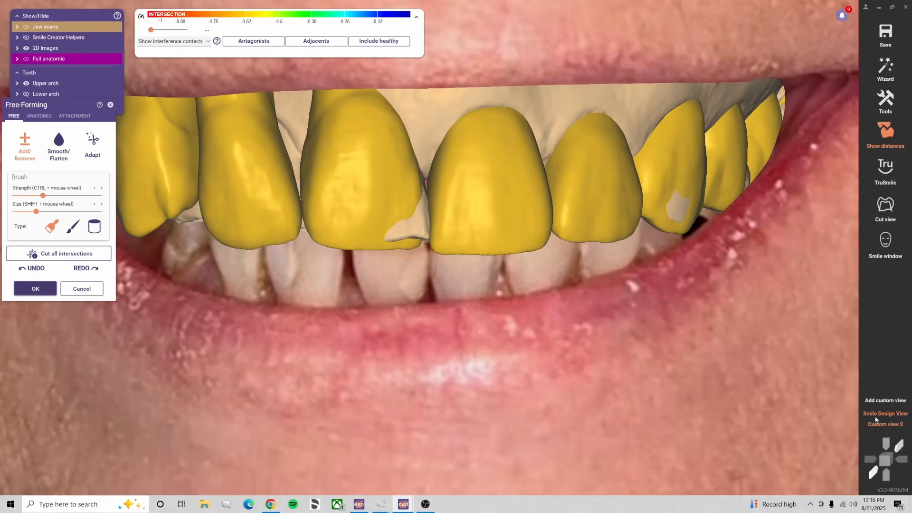
Reshape the upper left lateral incisor with the Cusps and Tooth parts presets and compare it with the smile photo in Smile Design View
{"action": "scroll", "coordinate": [414, 340], "scroll_direction": "up", "scroll_amount": 5}
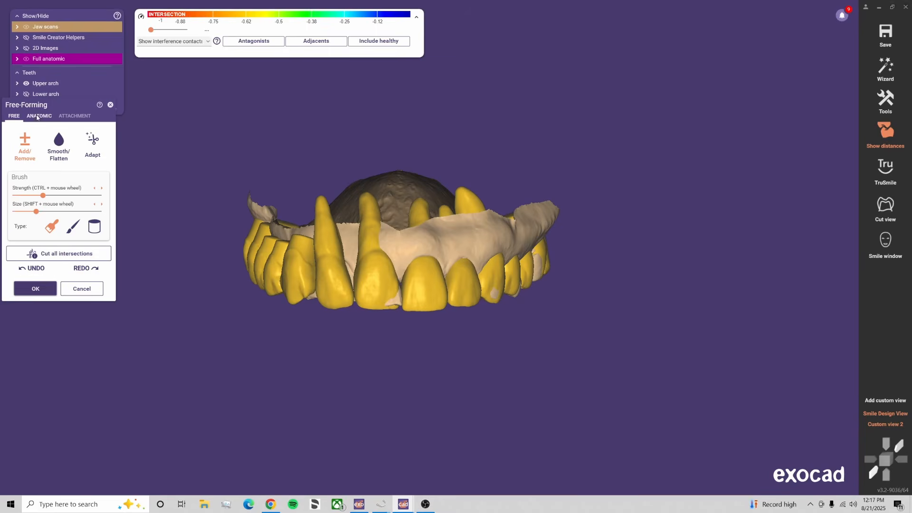
{"action": "left_click", "coordinate": [38, 116]}
{"action": "scroll", "coordinate": [472, 299], "scroll_direction": "up", "scroll_amount": 6}
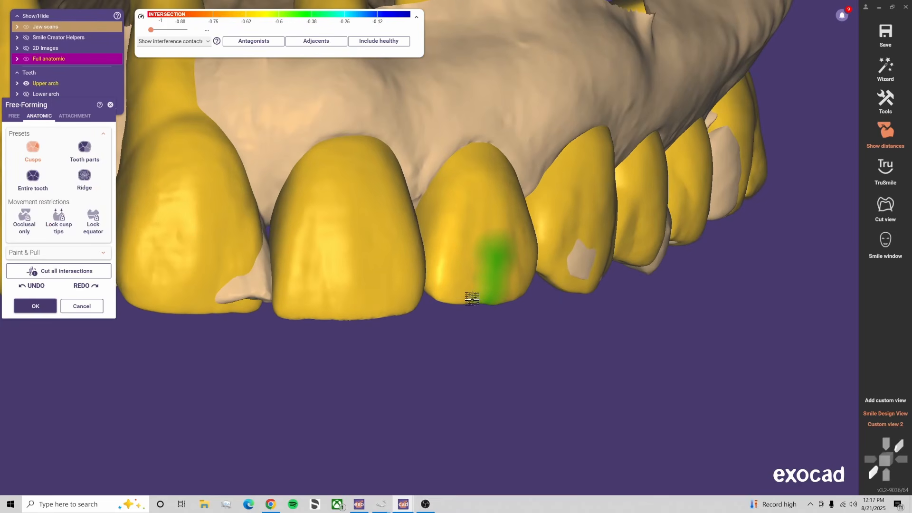
{"action": "left_click", "coordinate": [84, 151]}
{"action": "scroll", "coordinate": [534, 267], "scroll_direction": "up", "scroll_amount": 3}
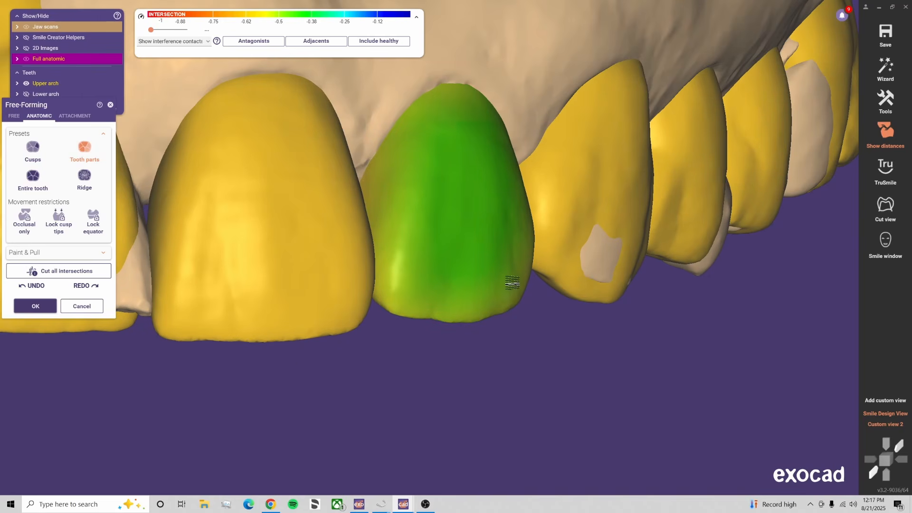
{"action": "scroll", "coordinate": [585, 345], "scroll_direction": "down", "scroll_amount": 3}
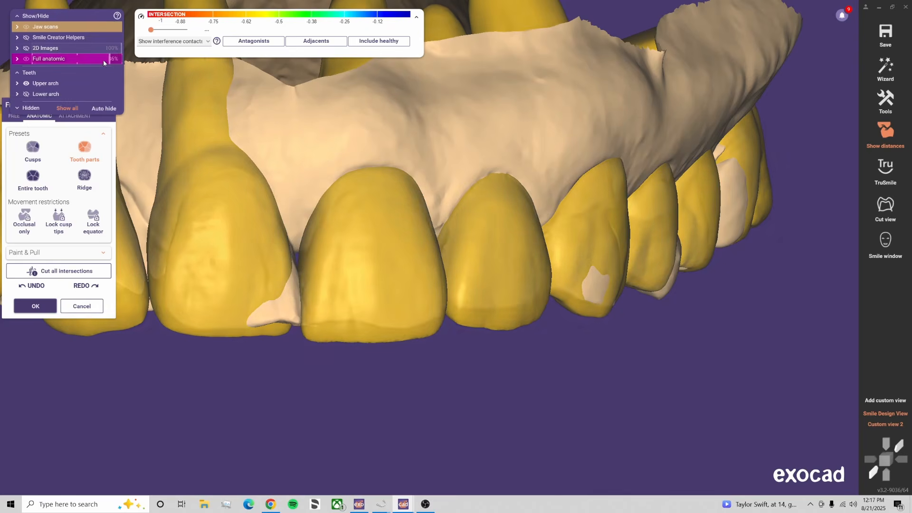
{"action": "scroll", "coordinate": [432, 319], "scroll_direction": "up", "scroll_amount": 3}
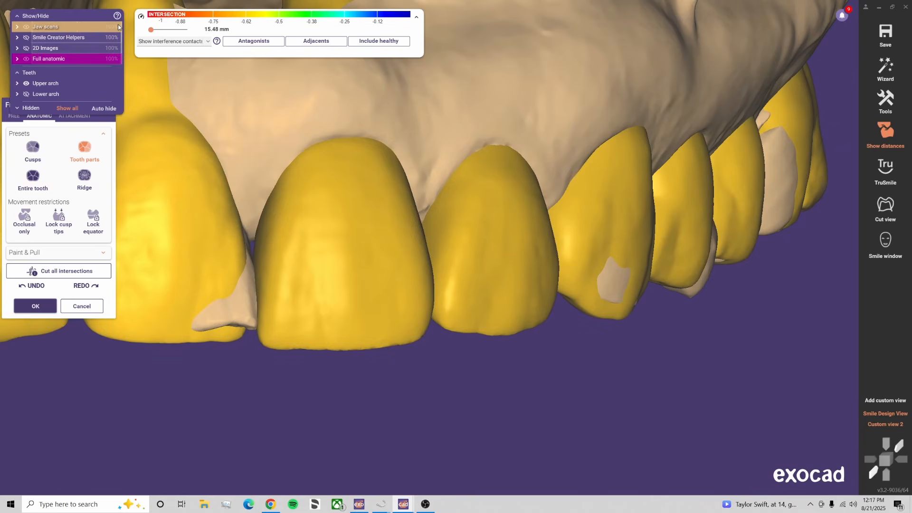
{"action": "left_click", "coordinate": [884, 416]}
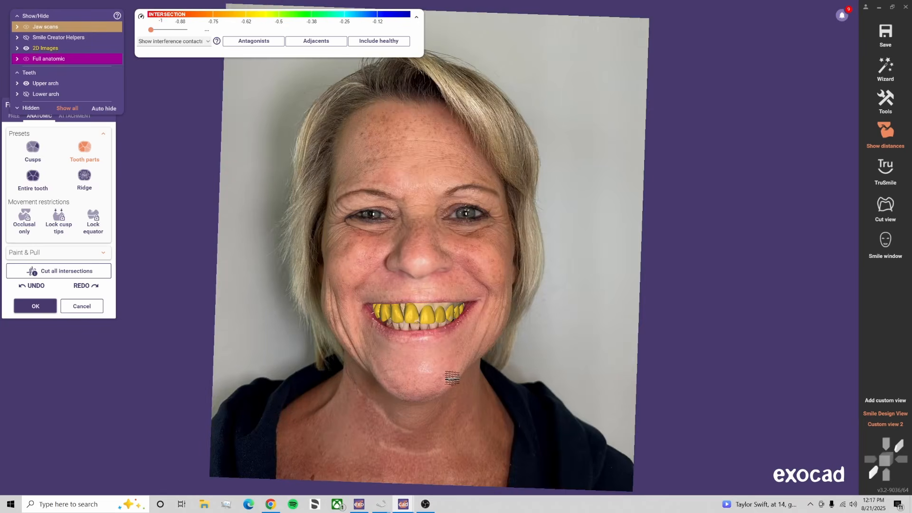
{"action": "scroll", "coordinate": [430, 311], "scroll_direction": "up", "scroll_amount": 5}
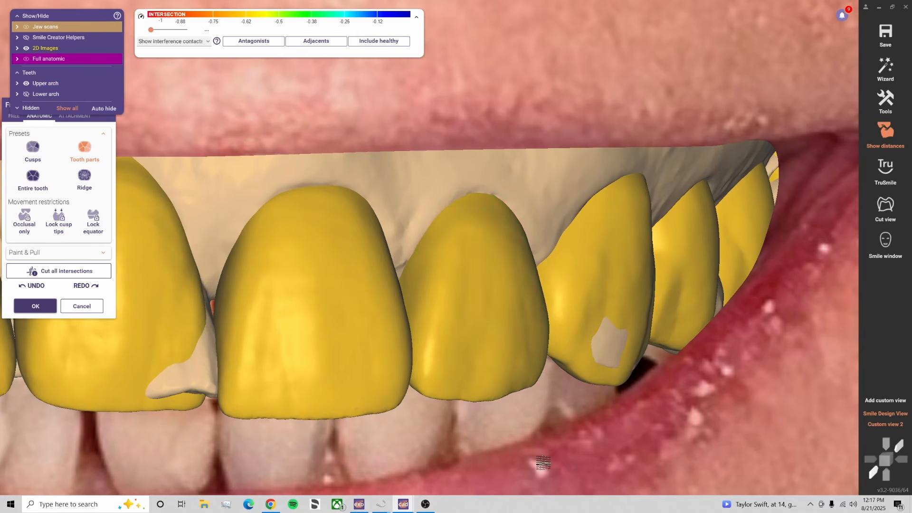
{"action": "scroll", "coordinate": [497, 432], "scroll_direction": "down", "scroll_amount": 6}
{"action": "scroll", "coordinate": [496, 433], "scroll_direction": "up", "scroll_amount": 4}
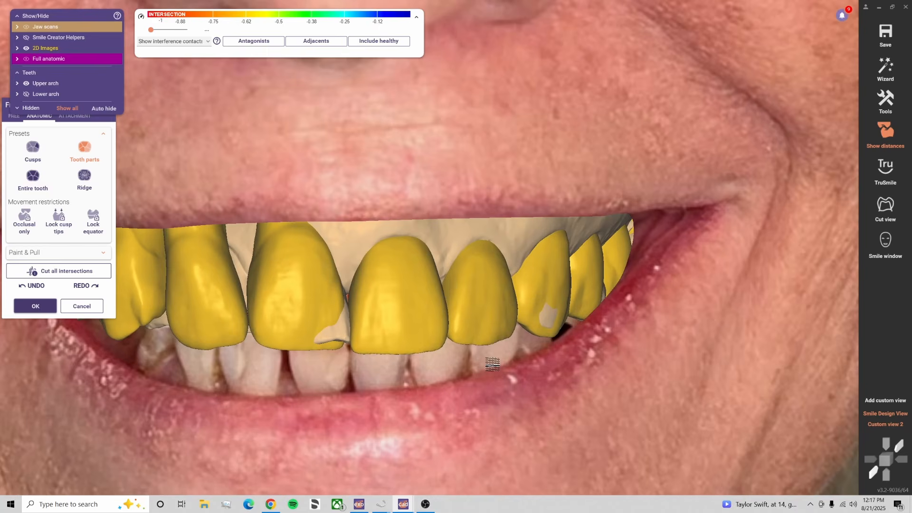
{"action": "middle_click", "coordinate": [493, 365], "text": "ctrl"}
Refine the upper left lateral incisor's incisal edge with the Cusps preset and its facial body with Tooth parts and Lock cusp tips
{"action": "scroll", "coordinate": [391, 317], "scroll_direction": "up", "scroll_amount": 5}
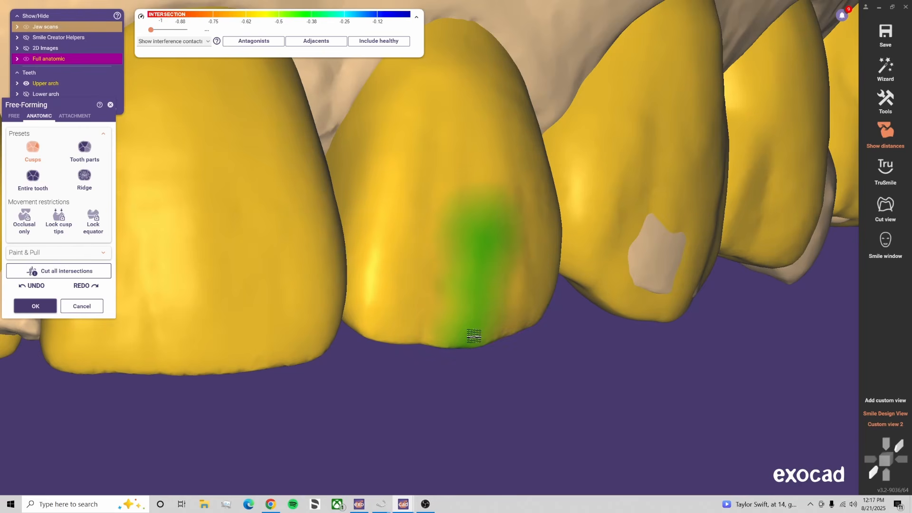
{"action": "scroll", "coordinate": [494, 398], "scroll_direction": "down", "scroll_amount": 2}
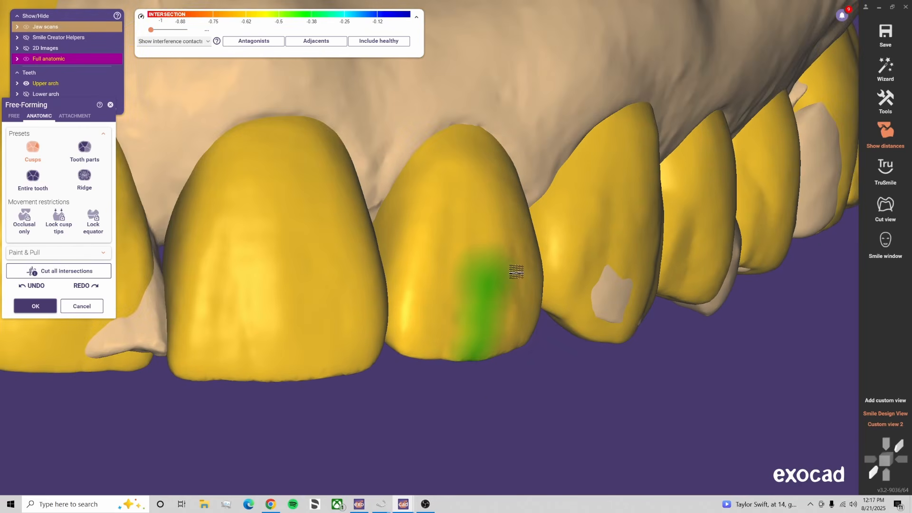
{"action": "scroll", "coordinate": [393, 383], "scroll_direction": "up", "scroll_amount": 3}
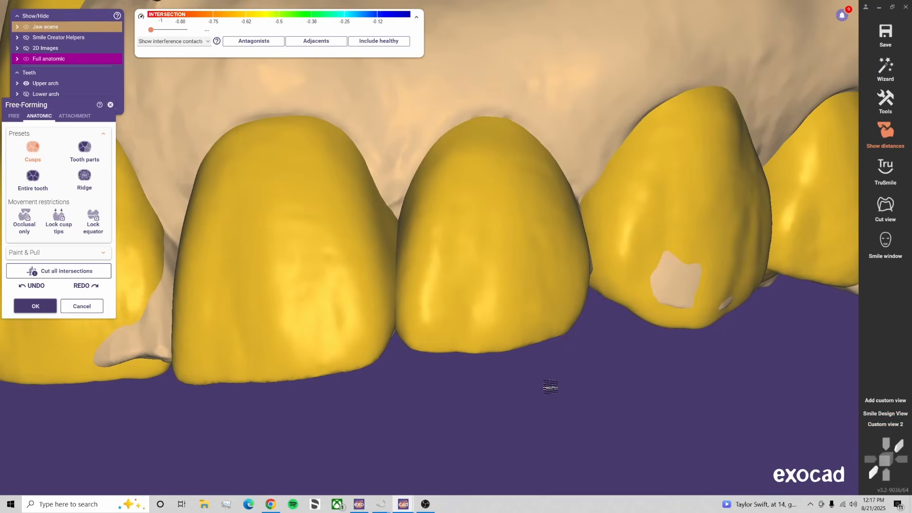
{"action": "right_click_drag", "start_coordinate": [551, 387], "coordinate": [550, 387]}
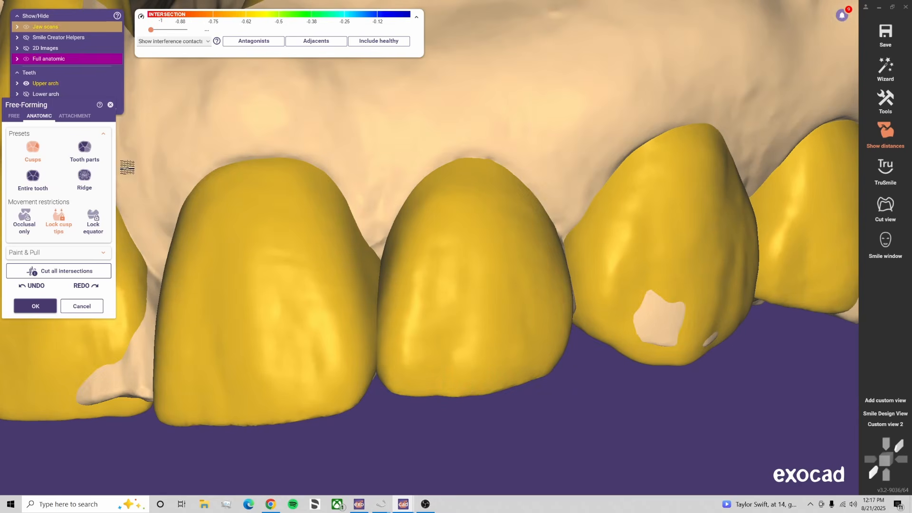
{"action": "left_click", "coordinate": [84, 147]}
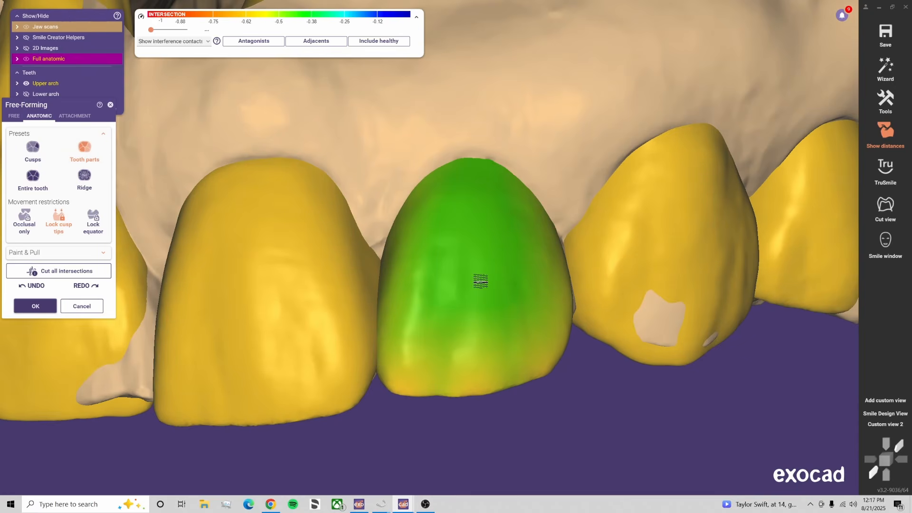
{"action": "left_click", "coordinate": [887, 414]}
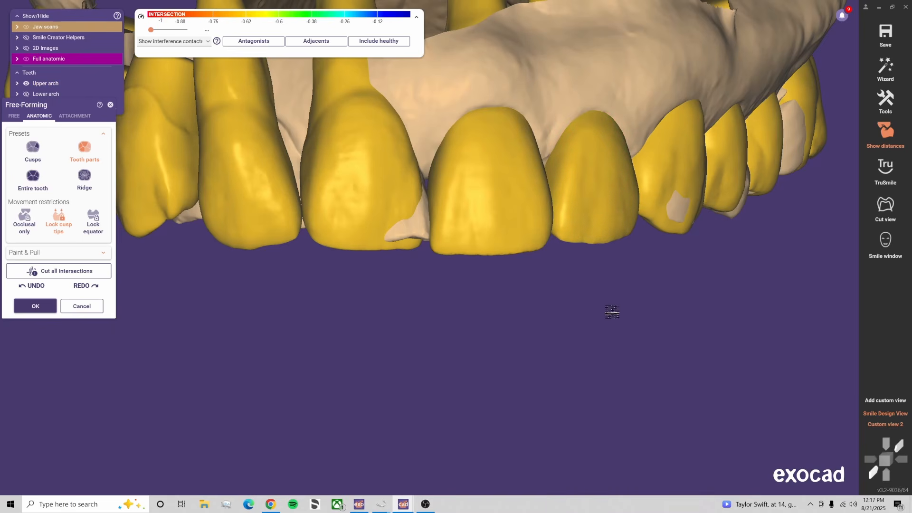
Adjust the upper left central incisor's incisal edge using the Cusps preset without locked cusp tips, and check it against the smile photo
{"action": "left_click", "coordinate": [32, 148]}
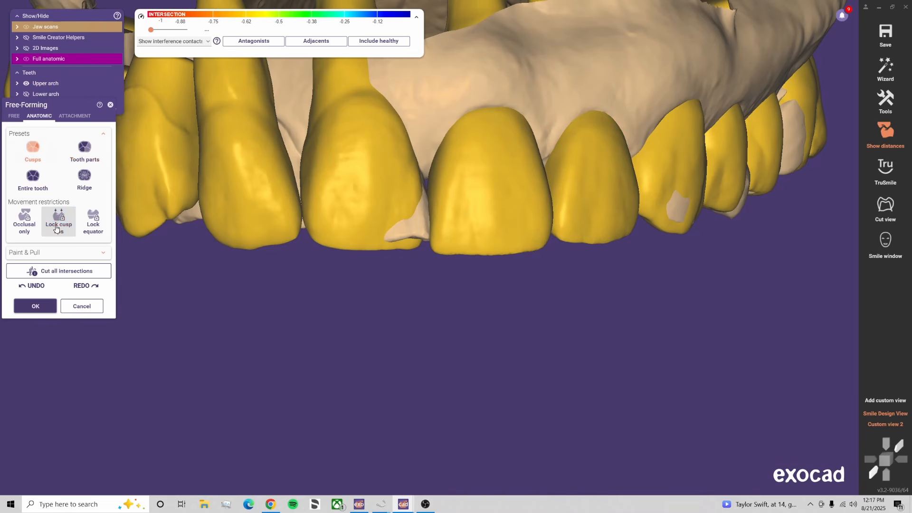
{"action": "scroll", "coordinate": [522, 143], "scroll_direction": "up", "scroll_amount": 3}
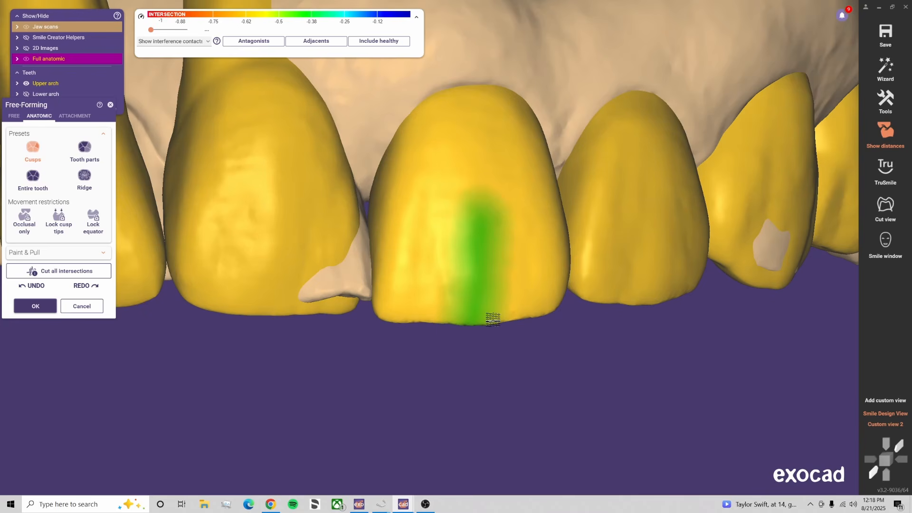
{"action": "right_click_drag", "start_coordinate": [468, 409], "coordinate": [468, 409]}
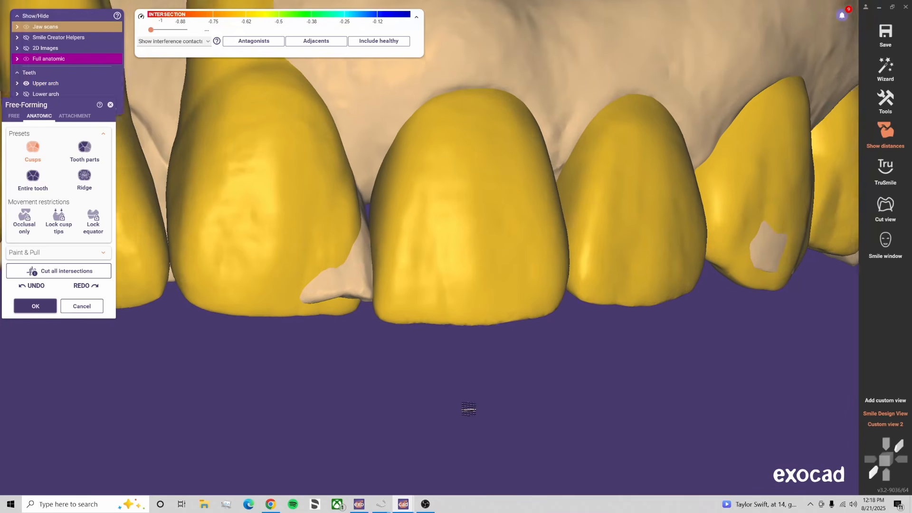
{"action": "scroll", "coordinate": [469, 410], "scroll_direction": "down", "scroll_amount": 4}
{"action": "scroll", "coordinate": [468, 409], "scroll_direction": "down", "scroll_amount": 2}
{"action": "left_click", "coordinate": [902, 450]}
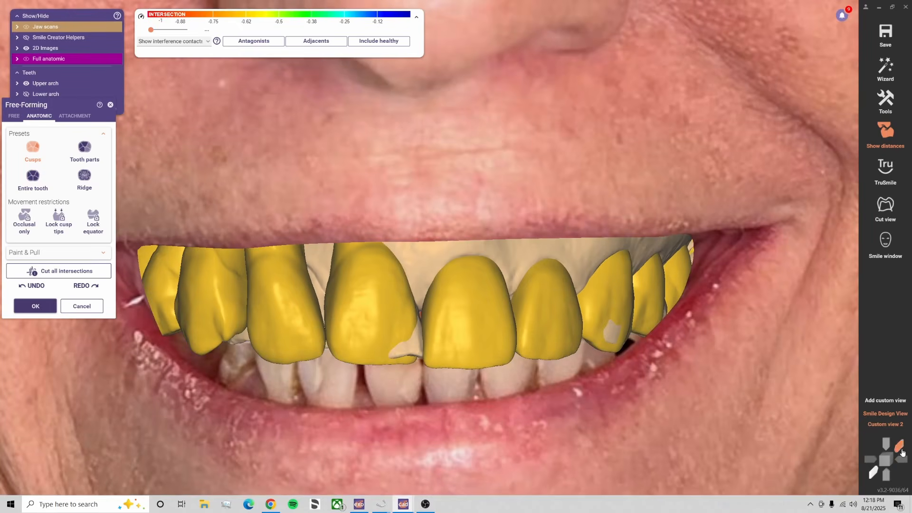
{"action": "left_click", "coordinate": [889, 415]}
{"action": "scroll", "coordinate": [420, 331], "scroll_direction": "up", "scroll_amount": 5}
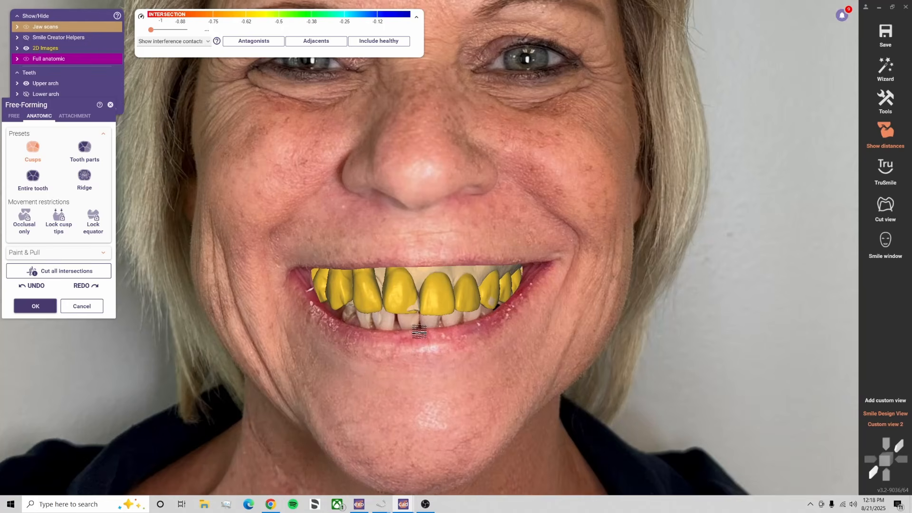
{"action": "scroll", "coordinate": [419, 331], "scroll_direction": "up", "scroll_amount": 3}
{"action": "right_click_drag", "start_coordinate": [420, 331], "coordinate": [422, 331]}
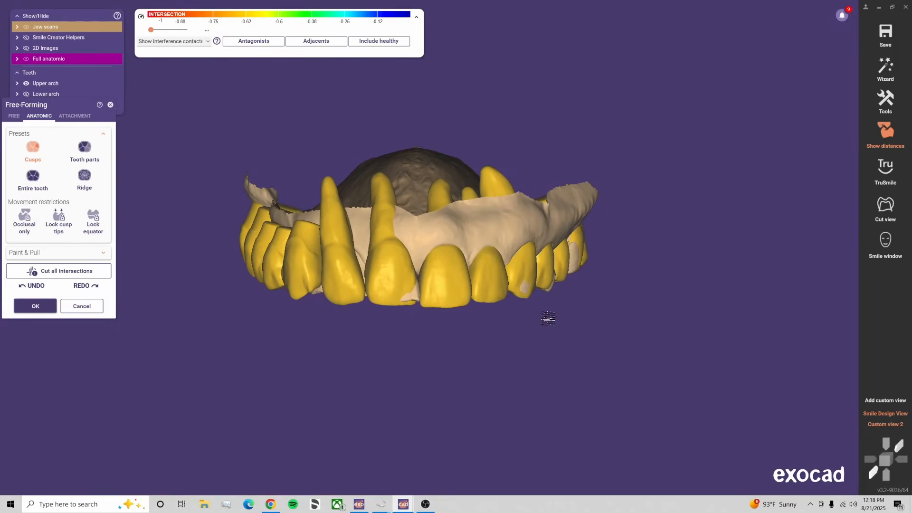
Sculpt the distal facial edge of the upper left lateral incisor with a smaller Free Add/Remove brush
{"action": "right_click_drag", "start_coordinate": [549, 319], "coordinate": [521, 330]}
{"action": "scroll", "coordinate": [377, 312], "scroll_direction": "up", "scroll_amount": 3}
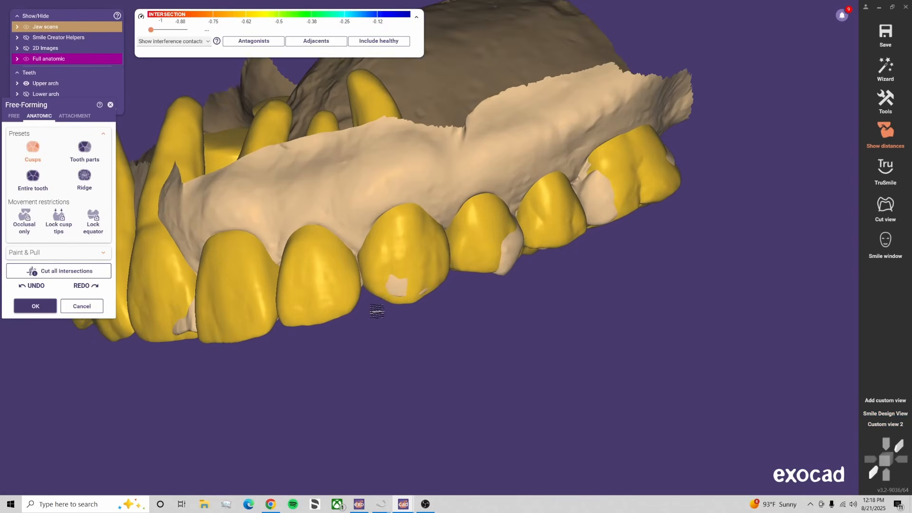
{"action": "scroll", "coordinate": [378, 311], "scroll_direction": "up", "scroll_amount": 1}
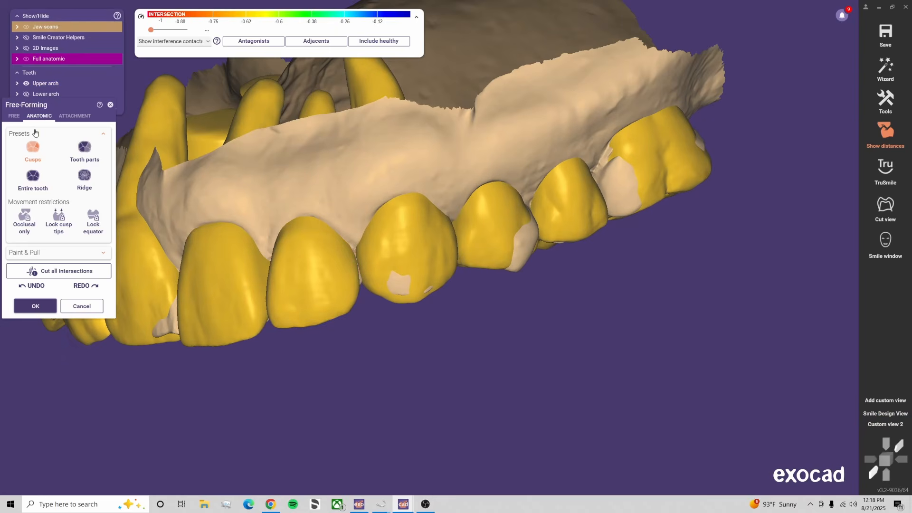
{"action": "left_click", "coordinate": [14, 115]}
{"action": "scroll", "coordinate": [351, 259], "scroll_direction": "up", "scroll_amount": 5}
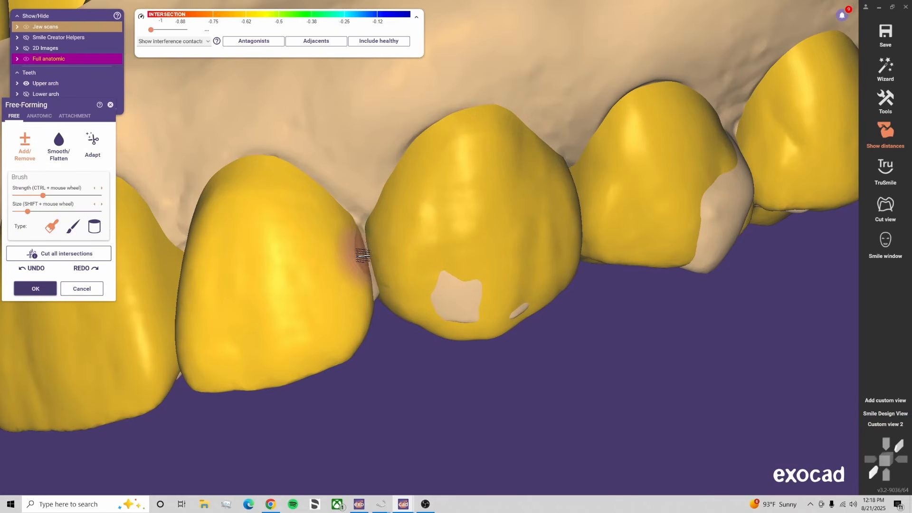
{"action": "left_click_drag", "start_coordinate": [362, 256], "coordinate": [358, 219]}
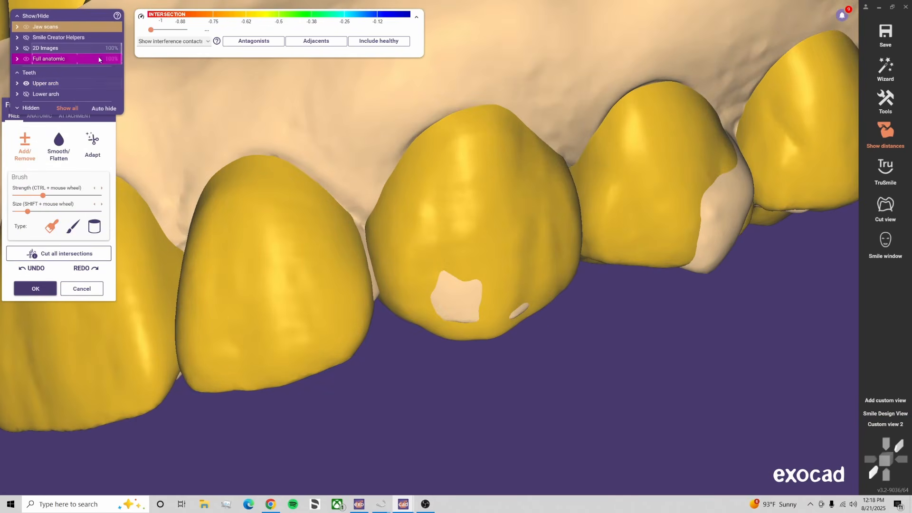
Reshape the mesial side of the upper left canine with the Tooth parts preset, viewing the full anatomic teeth at 50% and then 100% opacity
{"action": "mouse_move", "coordinate": [68, 60]}
{"action": "left_mouse_down"}
{"action": "mouse_move", "coordinate": [142, 64]}
{"action": "mouse_move", "coordinate": [77, 59]}
{"action": "left_mouse_up"}
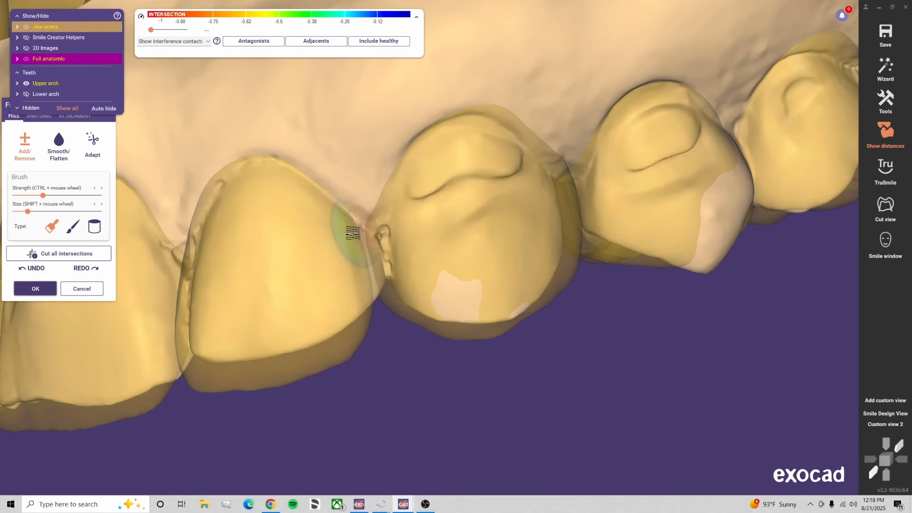
{"action": "left_click", "coordinate": [39, 116]}
{"action": "left_click", "coordinate": [73, 148]}
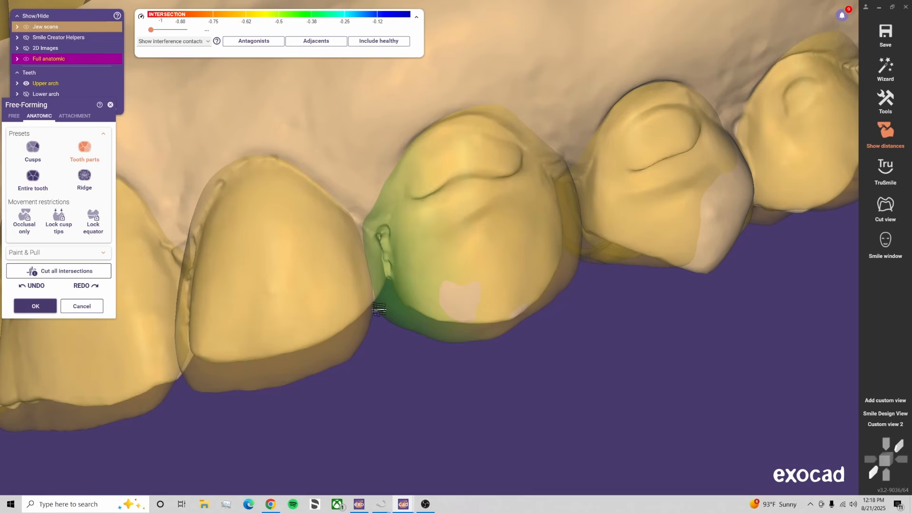
{"action": "left_click", "coordinate": [889, 425]}
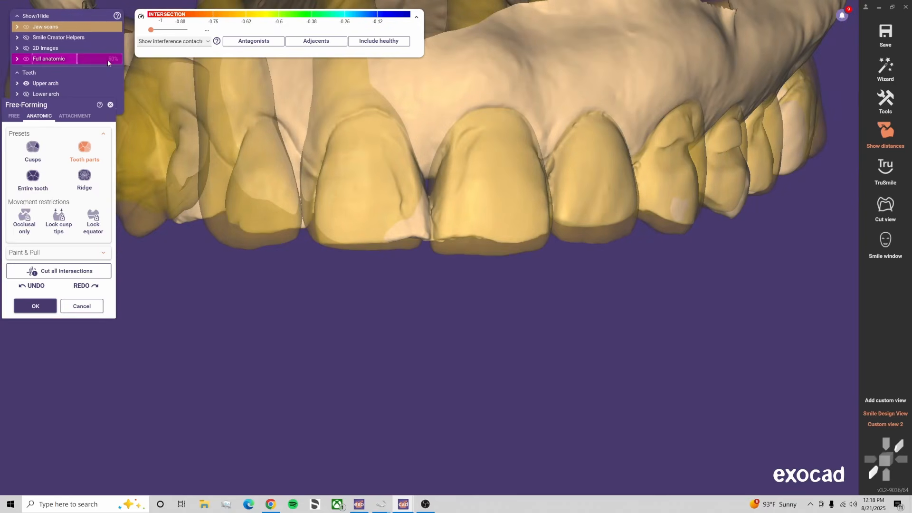
{"action": "left_click", "coordinate": [118, 61]}
{"action": "scroll", "coordinate": [605, 221], "scroll_direction": "up", "scroll_amount": 4}
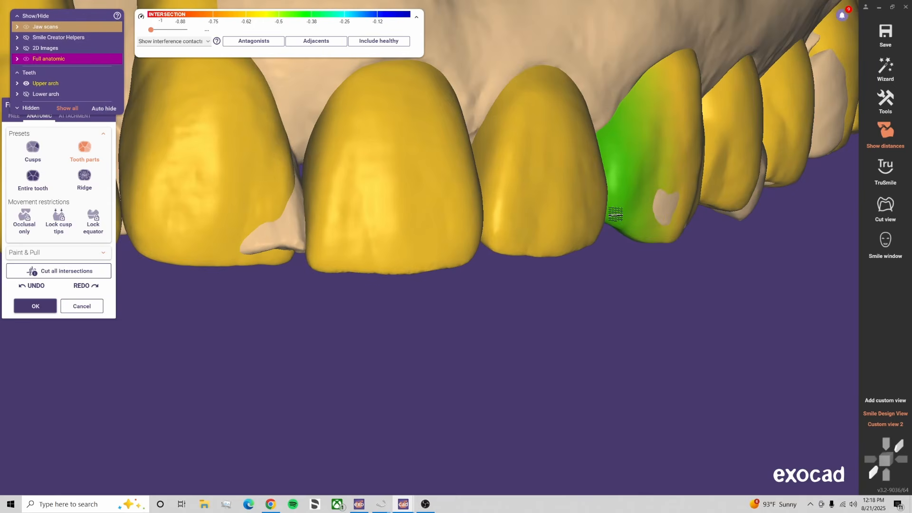
{"action": "right_click_drag", "start_coordinate": [715, 243], "coordinate": [705, 247]}
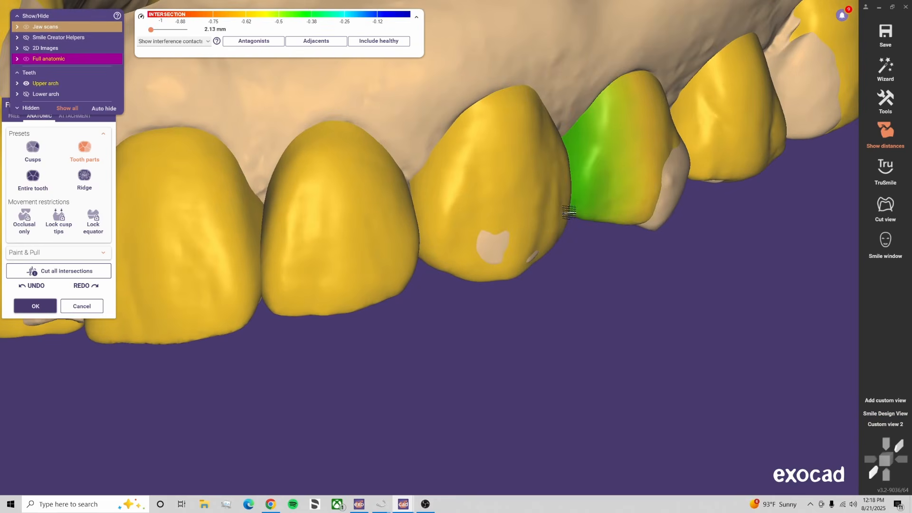
Adjust the distal and central facial contours of the upper left canine with the Cusps preset and check them with the full anatomic teeth semi-transparent
{"action": "left_click", "coordinate": [33, 148]}
{"action": "scroll", "coordinate": [526, 224], "scroll_direction": "up", "scroll_amount": 2}
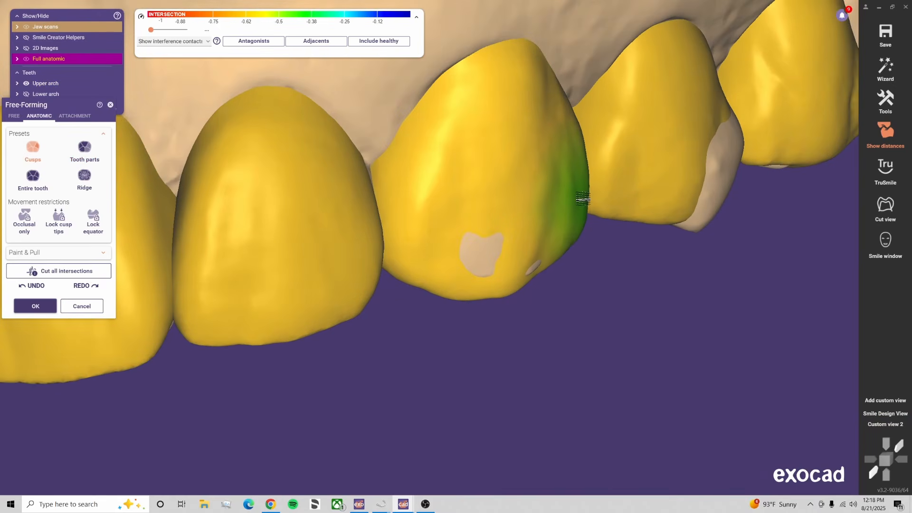
{"action": "scroll", "coordinate": [568, 301], "scroll_direction": "down", "scroll_amount": 3}
{"action": "right_click_drag", "start_coordinate": [568, 302], "coordinate": [431, 332]}
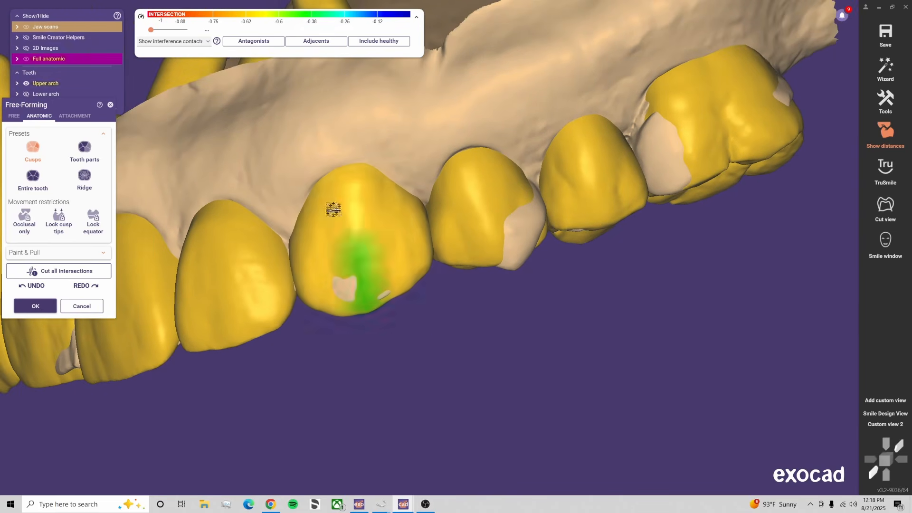
{"action": "left_click", "coordinate": [94, 59]}
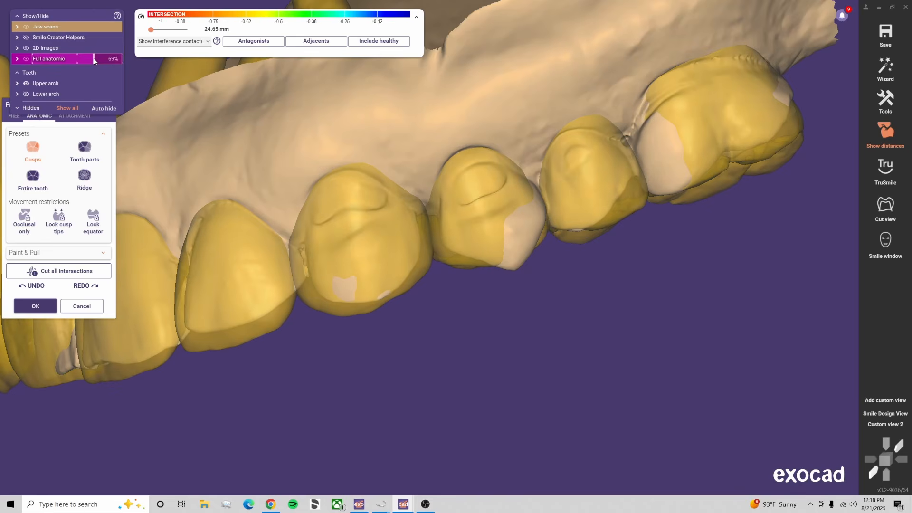
{"action": "left_click_drag", "start_coordinate": [94, 59], "coordinate": [121, 59]}
Set the jaw scans' opacity to 77% and reshape the gingival margin of the upper left canine with the Tooth parts preset
{"action": "left_click", "coordinate": [101, 28]}
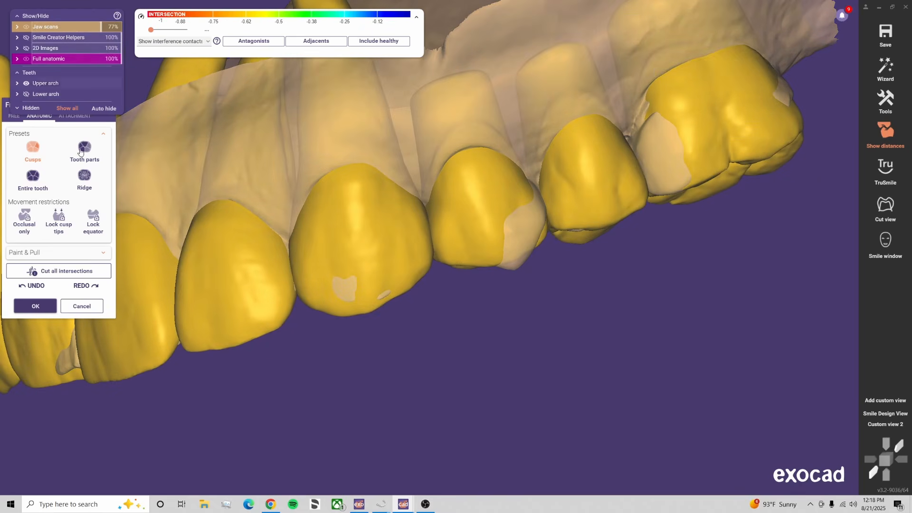
{"action": "left_click", "coordinate": [80, 151]}
{"action": "scroll", "coordinate": [374, 137], "scroll_direction": "up", "scroll_amount": 5}
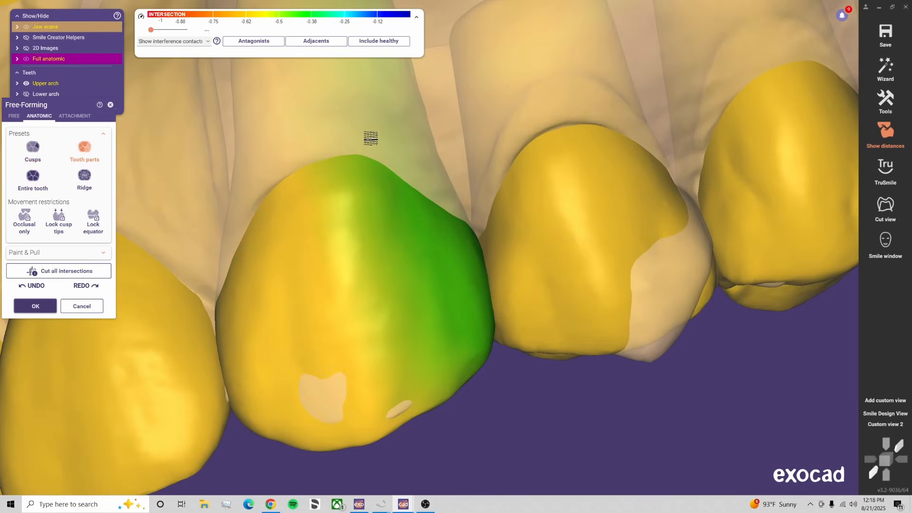
{"action": "left_click_drag", "start_coordinate": [371, 138], "coordinate": [365, 163]}
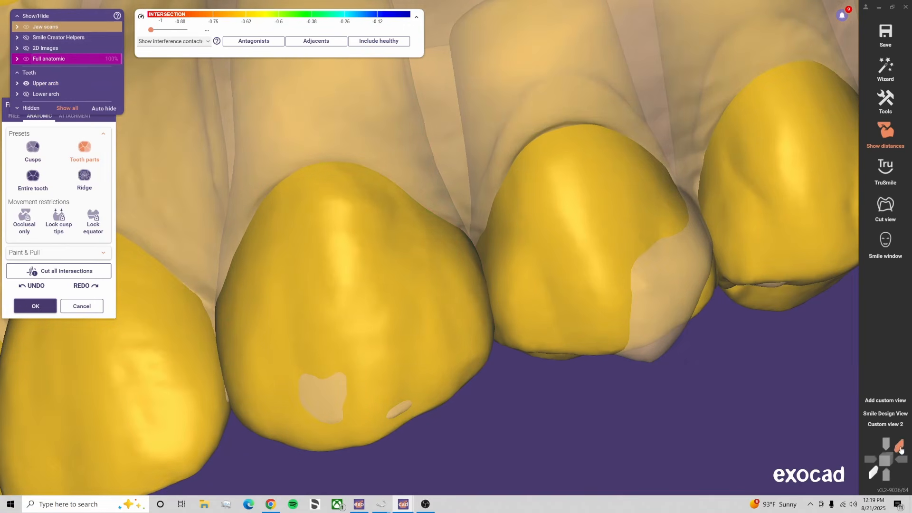
Sculpt the distal gingival area of the upper left canine with a smaller Free Add/Remove brush
{"action": "left_click", "coordinate": [882, 426]}
{"action": "right_click_drag", "start_coordinate": [742, 254], "coordinate": [743, 255]}
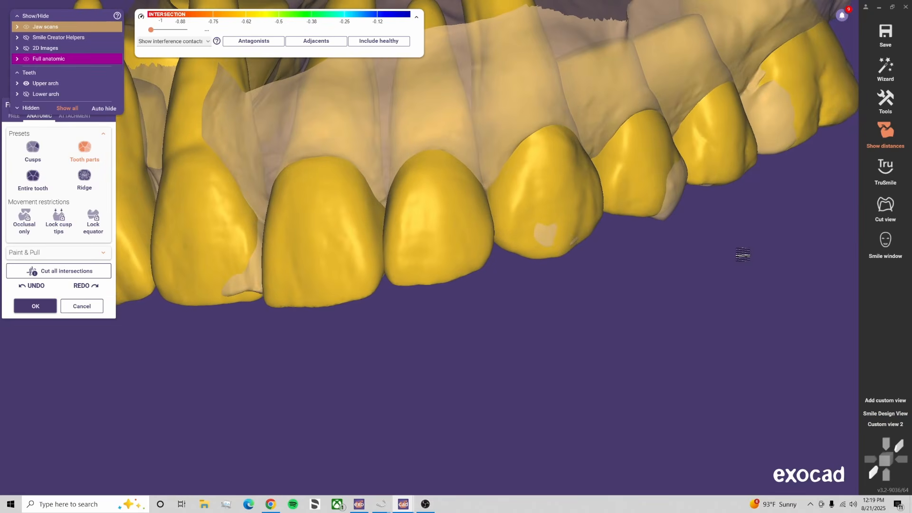
{"action": "left_click", "coordinate": [14, 116]}
{"action": "scroll", "coordinate": [526, 171], "scroll_direction": "up", "scroll_amount": 2}
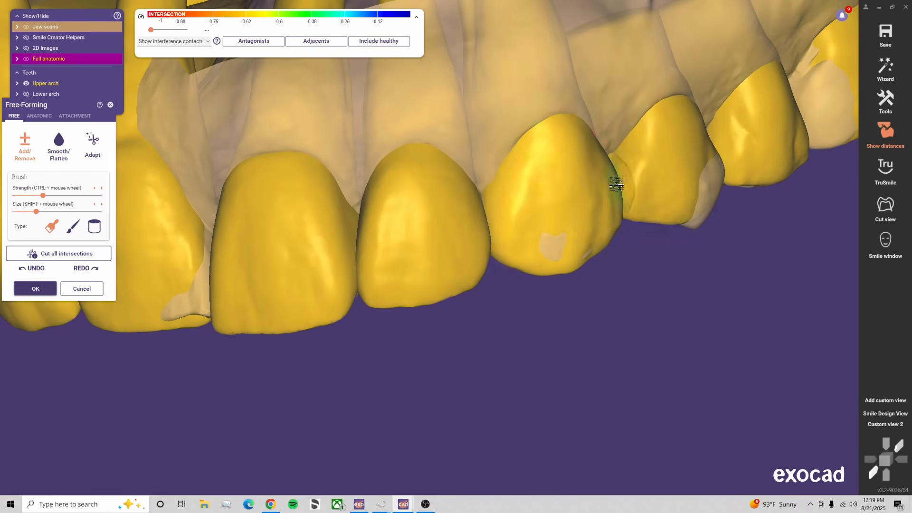
{"action": "mouse_move", "coordinate": [615, 182]}
{"action": "right_mouse_down"}
{"action": "mouse_move", "coordinate": [542, 159]}
{"action": "mouse_move", "coordinate": [507, 197]}
{"action": "mouse_move", "coordinate": [431, 218]}
{"action": "right_mouse_up"}
{"action": "scroll", "coordinate": [430, 220], "scroll_direction": "up", "scroll_amount": 3}
{"action": "scroll", "coordinate": [418, 229], "scroll_direction": "up", "scroll_amount": 3, "text": "shift"}
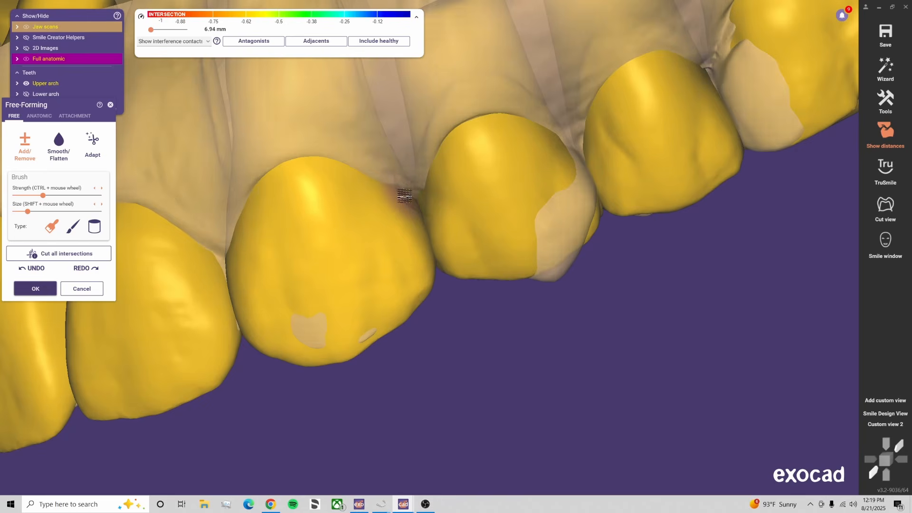
Refine the distal facial edge of the upper left canine, varying the size of the Free Add/Remove brush
{"action": "left_click", "coordinate": [872, 424]}
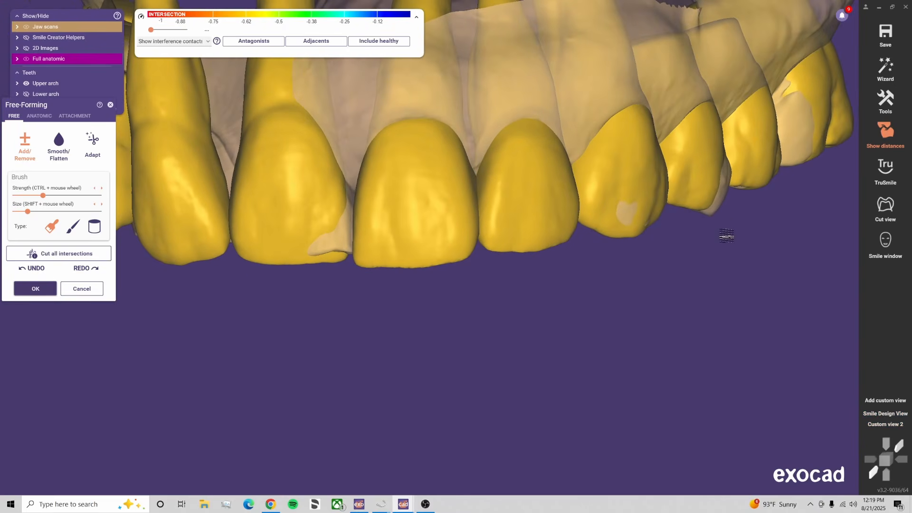
{"action": "scroll", "coordinate": [693, 198], "scroll_direction": "up", "scroll_amount": 5}
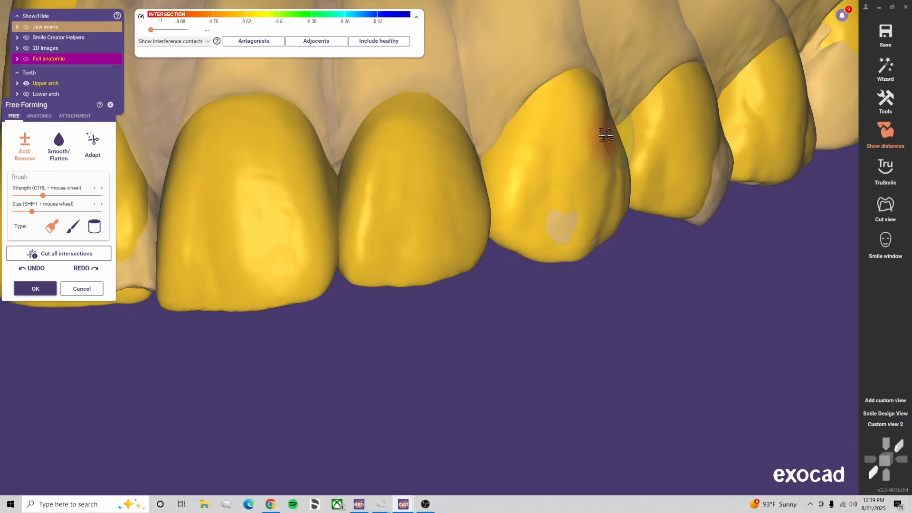
{"action": "right_click_drag", "start_coordinate": [620, 95], "coordinate": [577, 155]}
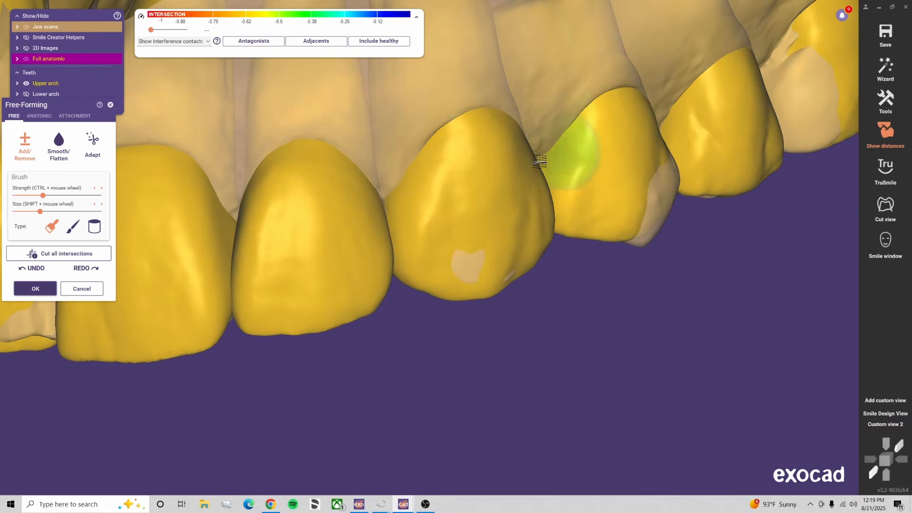
{"action": "scroll", "coordinate": [525, 146], "scroll_direction": "up", "scroll_amount": 2, "text": "shift"}
{"action": "scroll", "coordinate": [617, 159], "scroll_direction": "down", "scroll_amount": 2, "text": "shift"}
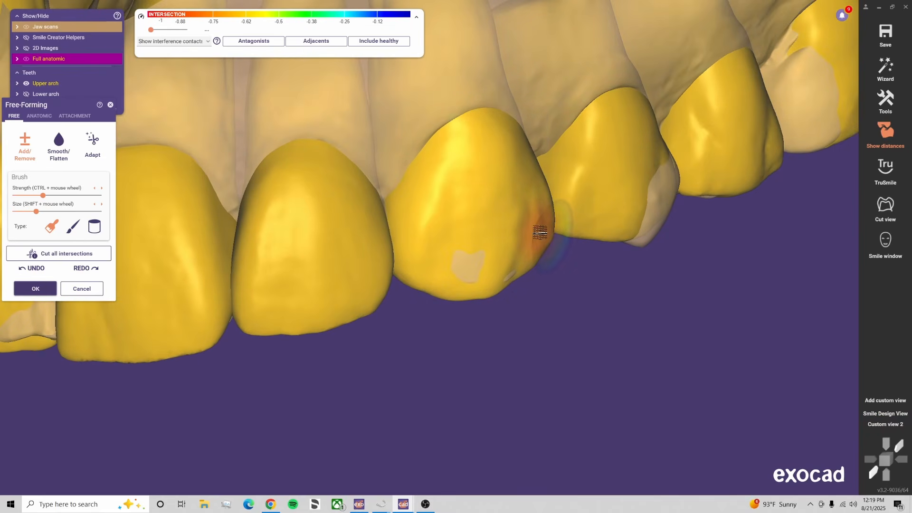
Reduce the Add/Remove brush to its minimum size and check the upper left canine's outline in Custom view 2
{"action": "left_click", "coordinate": [889, 424]}
{"action": "right_click_drag", "start_coordinate": [765, 247], "coordinate": [692, 246]}
{"action": "scroll", "coordinate": [670, 204], "scroll_direction": "up", "scroll_amount": 5}
{"action": "scroll", "coordinate": [618, 212], "scroll_direction": "down", "scroll_amount": 3, "text": "shift"}
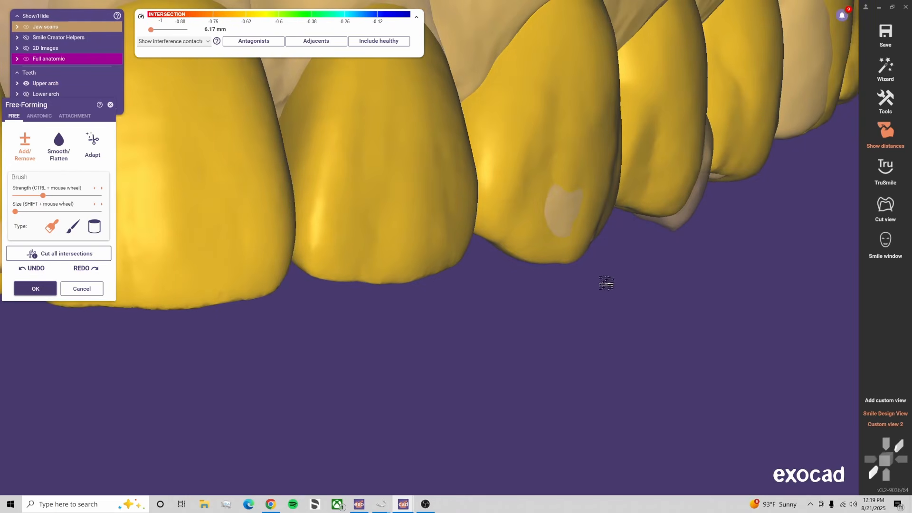
{"action": "scroll", "coordinate": [601, 292], "scroll_direction": "down", "scroll_amount": 5}
{"action": "scroll", "coordinate": [597, 306], "scroll_direction": "up", "scroll_amount": 3}
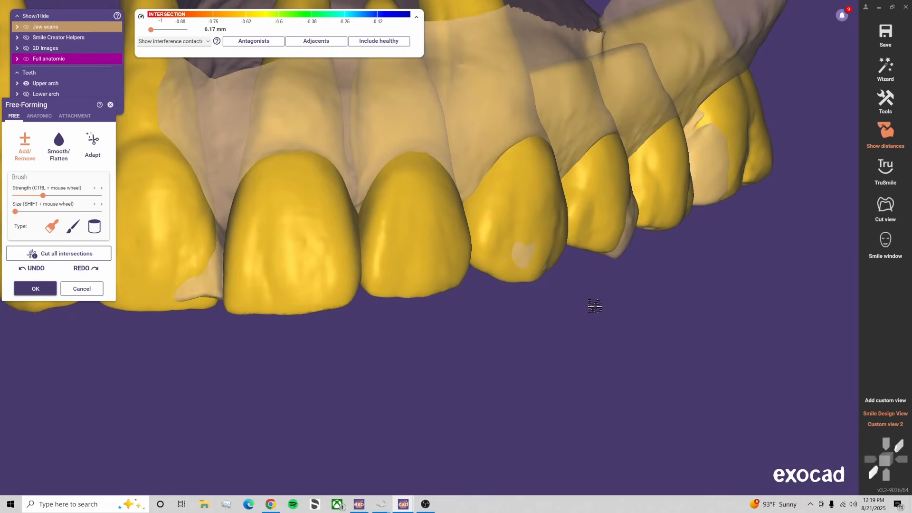
Check the upper front teeth against the smiling face photo in the Smile Design View and in 3D
{"action": "left_click", "coordinate": [896, 414]}
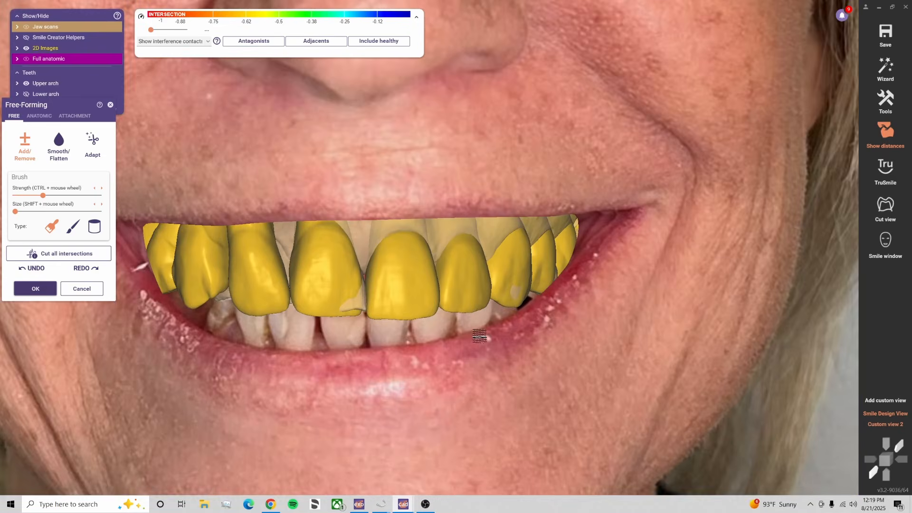
{"action": "scroll", "coordinate": [479, 336], "scroll_direction": "up", "scroll_amount": 2}
{"action": "scroll", "coordinate": [495, 319], "scroll_direction": "down", "scroll_amount": 4}
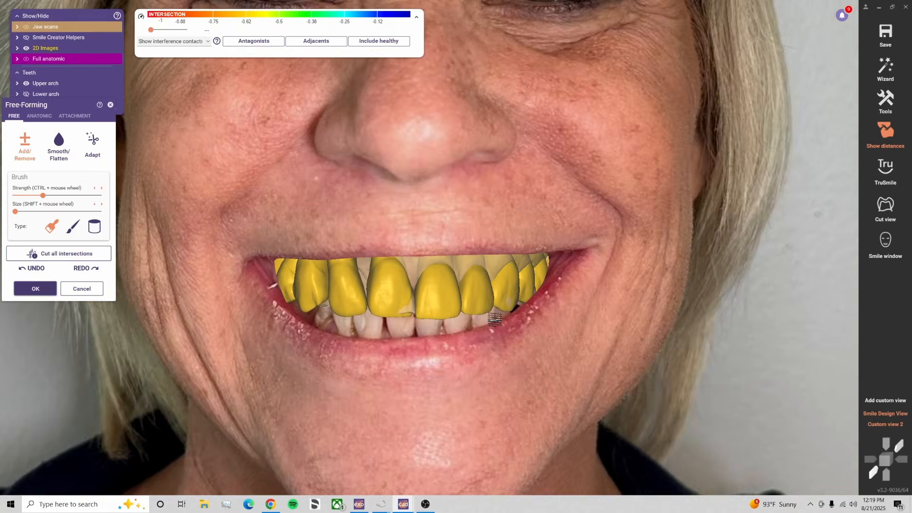
{"action": "scroll", "coordinate": [494, 319], "scroll_direction": "down", "scroll_amount": 2}
{"action": "right_click_drag", "start_coordinate": [498, 334], "coordinate": [497, 320]}
{"action": "scroll", "coordinate": [510, 318], "scroll_direction": "up", "scroll_amount": 3}
{"action": "scroll", "coordinate": [510, 318], "scroll_direction": "up", "scroll_amount": 1}
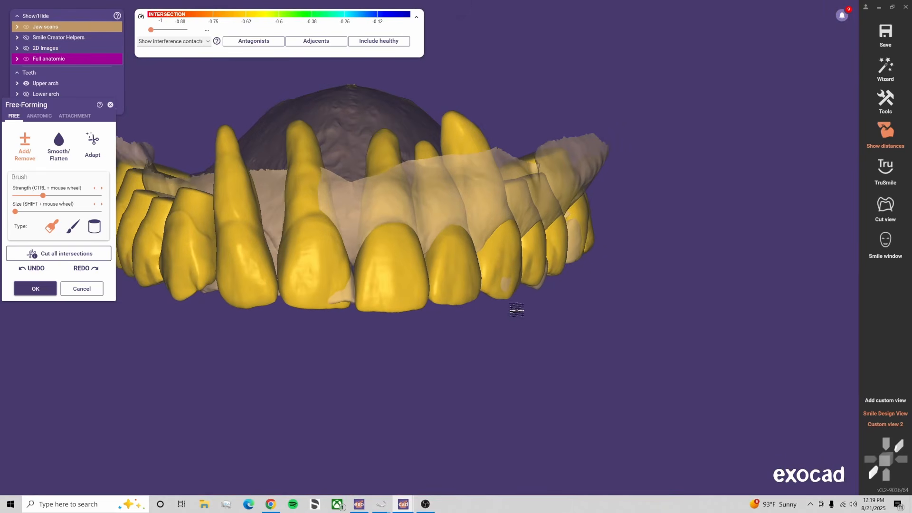
Reshape the distal facial ridge of the upper left first premolar with the anatomic Ridge preset
{"action": "left_click", "coordinate": [39, 116]}
{"action": "left_click", "coordinate": [79, 179]}
{"action": "scroll", "coordinate": [543, 289], "scroll_direction": "up", "scroll_amount": 5}
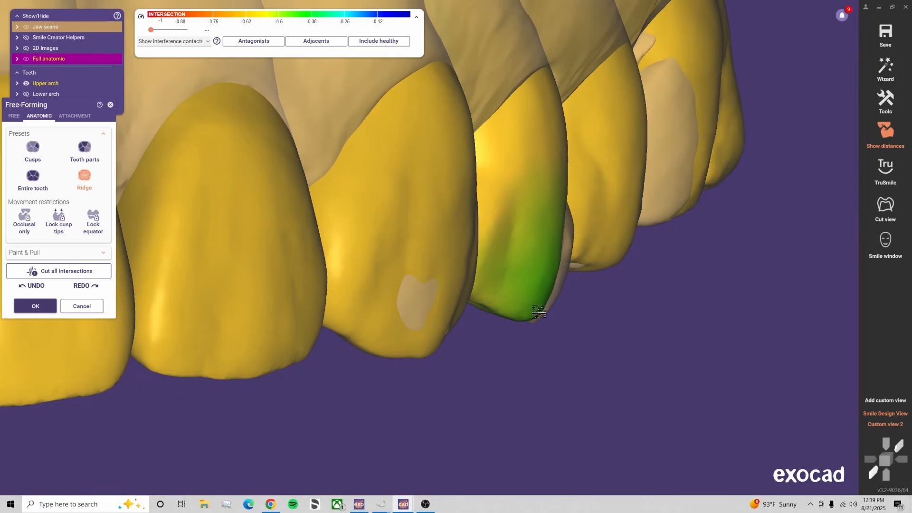
{"action": "right_click_drag", "start_coordinate": [576, 341], "coordinate": [379, 354]}
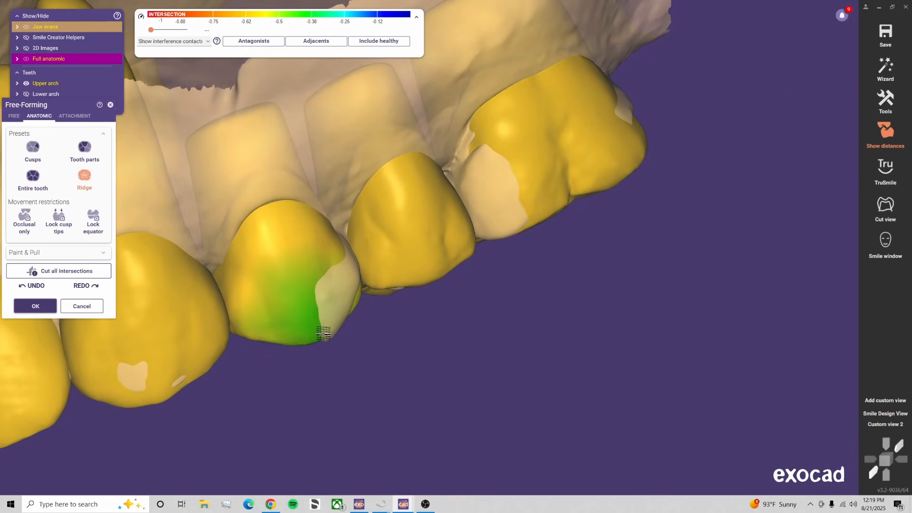
{"action": "left_click", "coordinate": [895, 427]}
Hide the jaw scans and refine the distal contour of the upper left first premolar with the Ridge preset
{"action": "scroll", "coordinate": [741, 212], "scroll_direction": "up", "scroll_amount": 3}
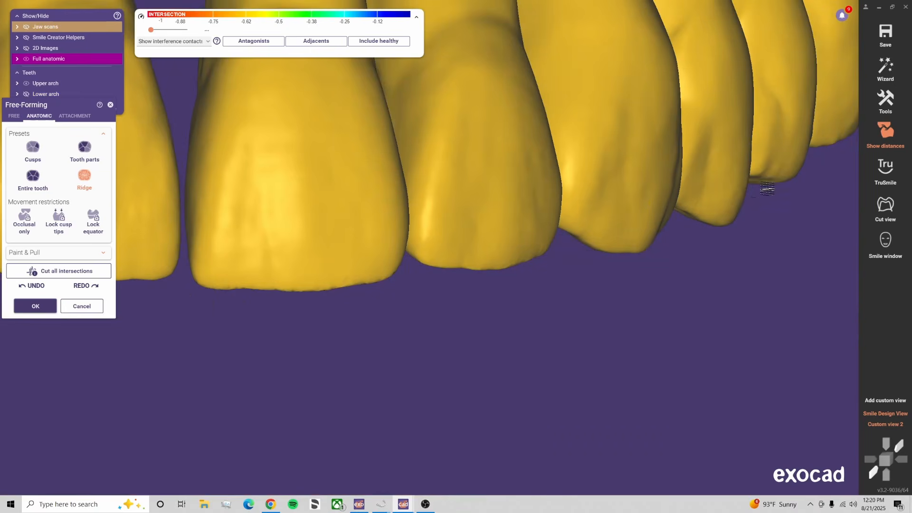
{"action": "right_click_drag", "start_coordinate": [768, 189], "coordinate": [743, 192]}
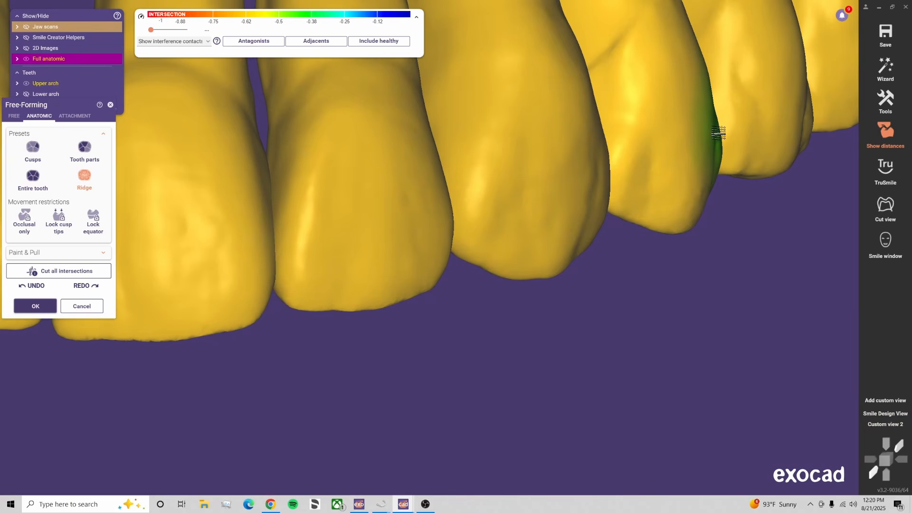
{"action": "left_click", "coordinate": [889, 425]}
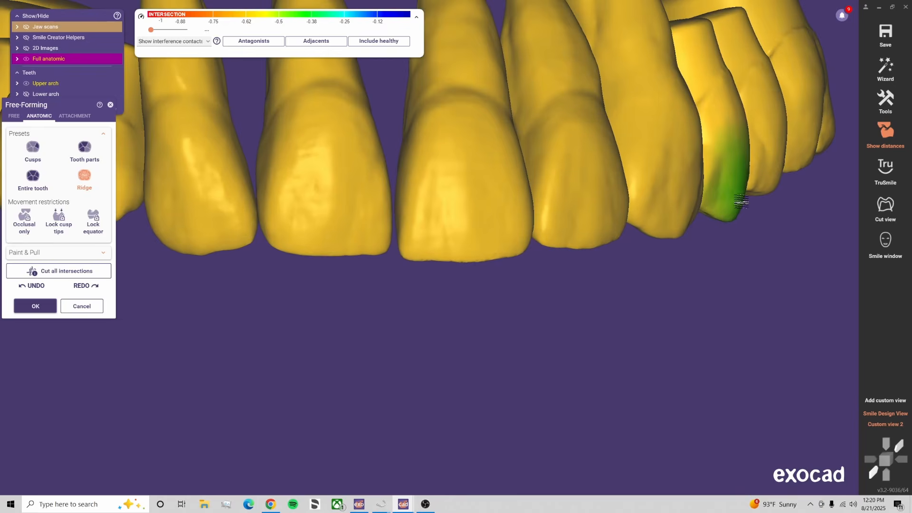
{"action": "right_click_drag", "start_coordinate": [723, 194], "coordinate": [594, 252]}
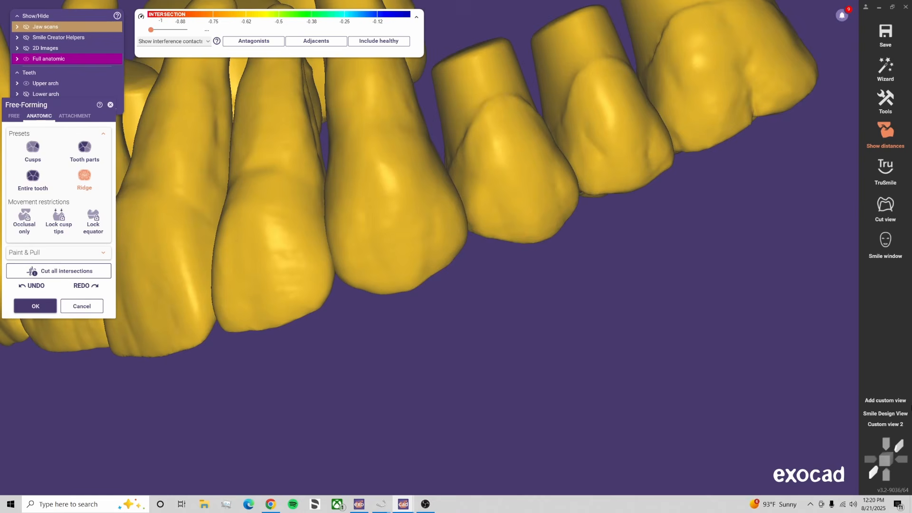
Adjust the distal facial body of the upper left canine with the Tooth parts preset, keeping the jaw scans hidden
{"action": "left_click", "coordinate": [896, 428]}
{"action": "scroll", "coordinate": [773, 198], "scroll_direction": "up", "scroll_amount": 2}
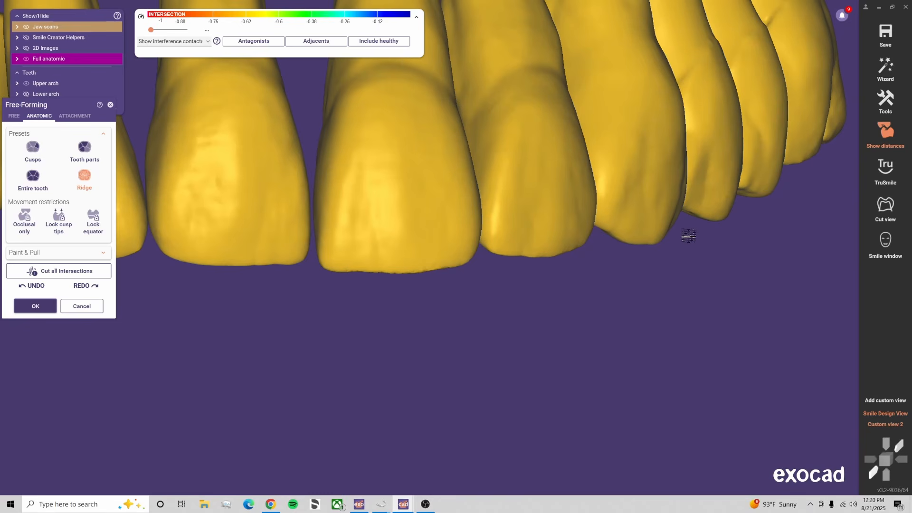
{"action": "left_click", "coordinate": [96, 151]}
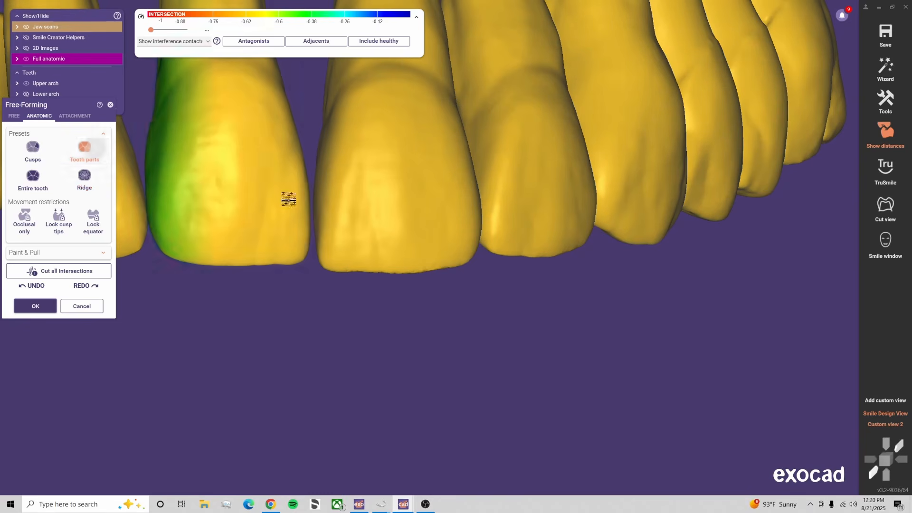
{"action": "scroll", "coordinate": [688, 241], "scroll_direction": "up", "scroll_amount": 2}
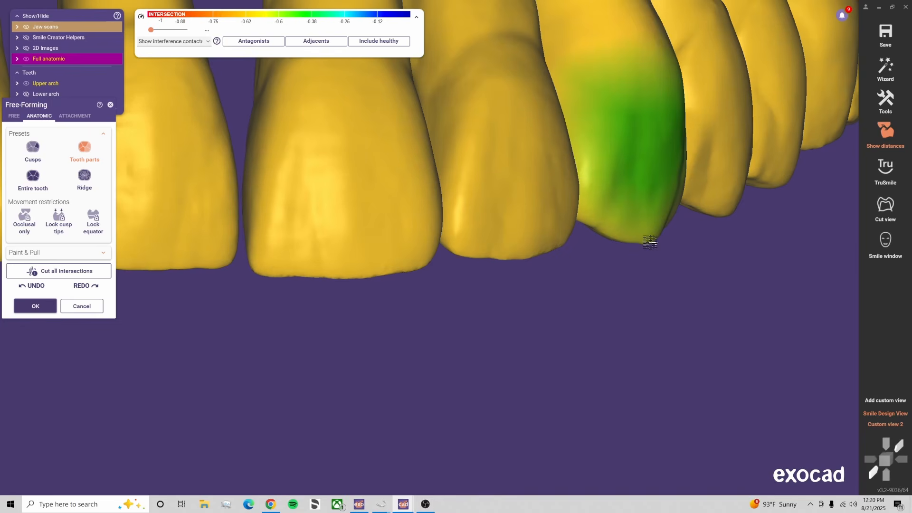
{"action": "scroll", "coordinate": [657, 300], "scroll_direction": "down", "scroll_amount": 3}
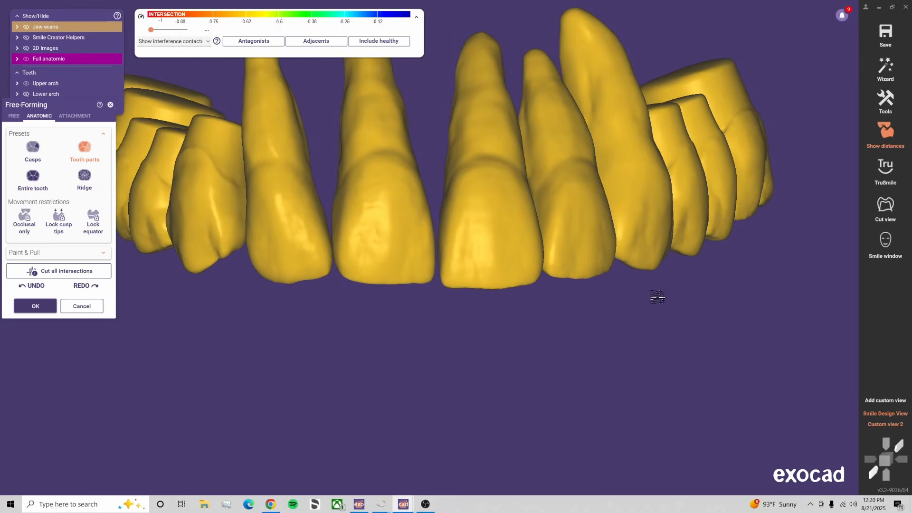
{"action": "key", "text": "j"}
{"action": "key", "text": "j"}
{"action": "scroll", "coordinate": [661, 266], "scroll_direction": "up", "scroll_amount": 3}
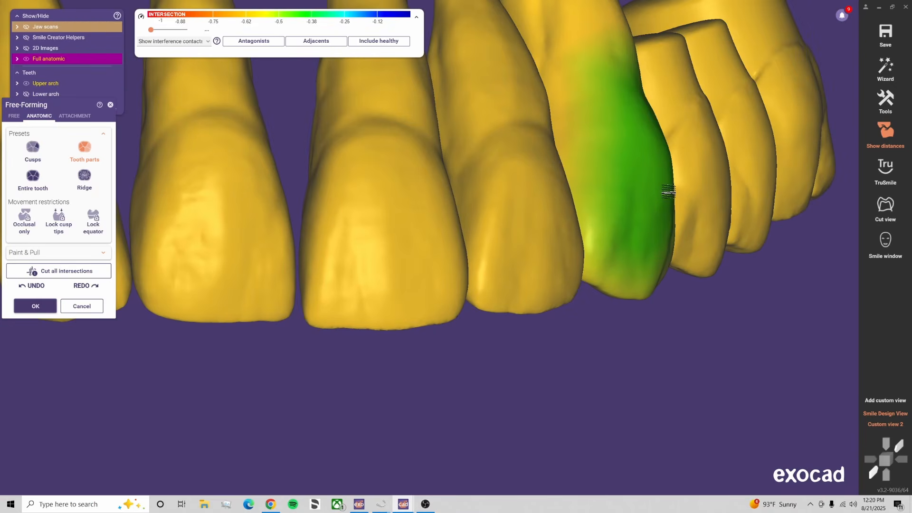
Show the jaw scans and compare the upper left teeth with the lower jaw from the front and side
{"action": "scroll", "coordinate": [667, 295], "scroll_direction": "down", "scroll_amount": 2}
{"action": "key", "text": "j"}
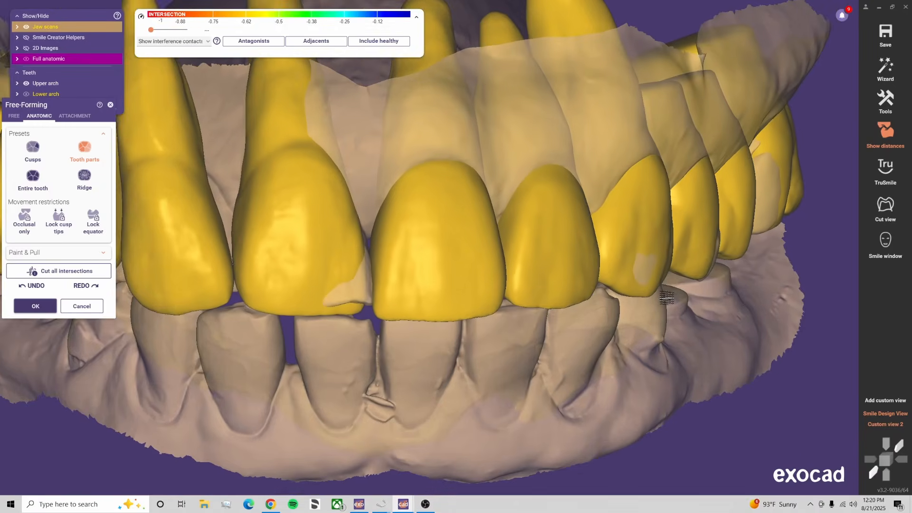
{"action": "right_click_drag", "start_coordinate": [668, 291], "coordinate": [642, 295]}
{"action": "scroll", "coordinate": [663, 305], "scroll_direction": "up", "scroll_amount": 2}
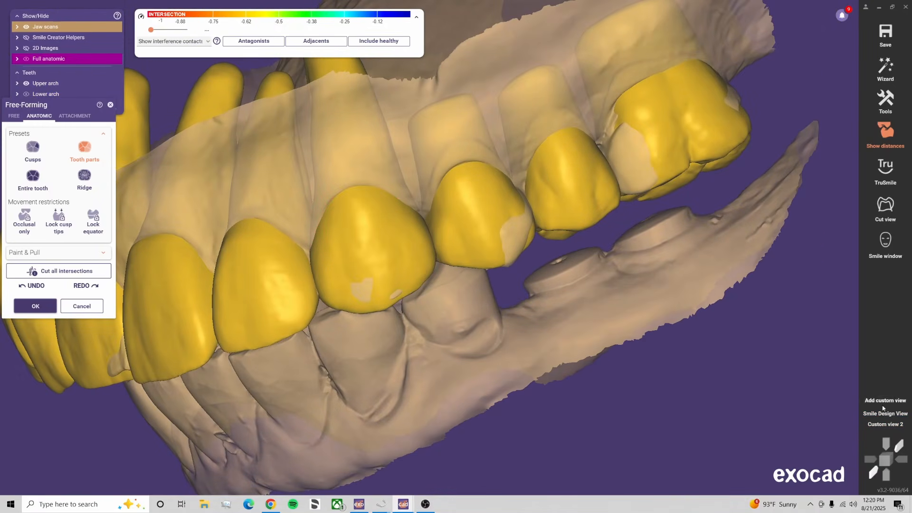
Hide the jaw scans and sculpt the cervical facial area of the upper left lateral incisor with a larger Free Add/Remove brush
{"action": "left_click", "coordinate": [892, 424]}
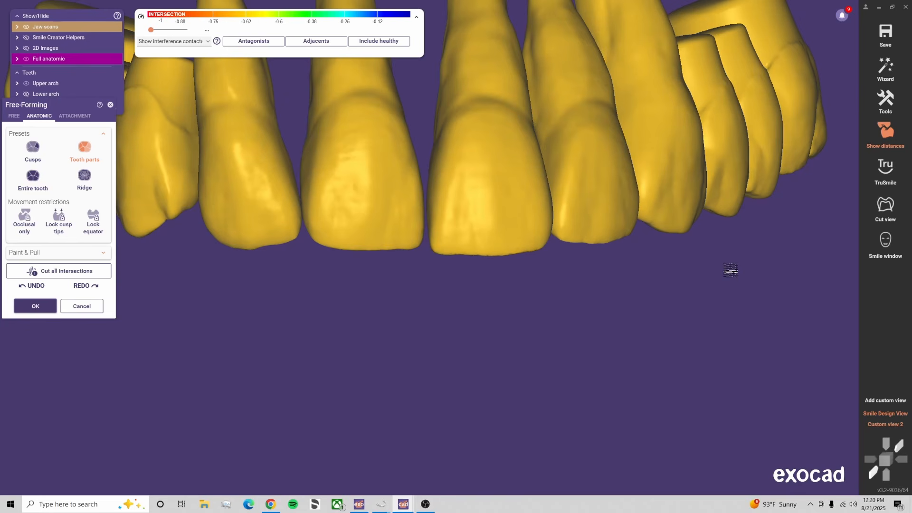
{"action": "scroll", "coordinate": [705, 250], "scroll_direction": "down", "scroll_amount": 5}
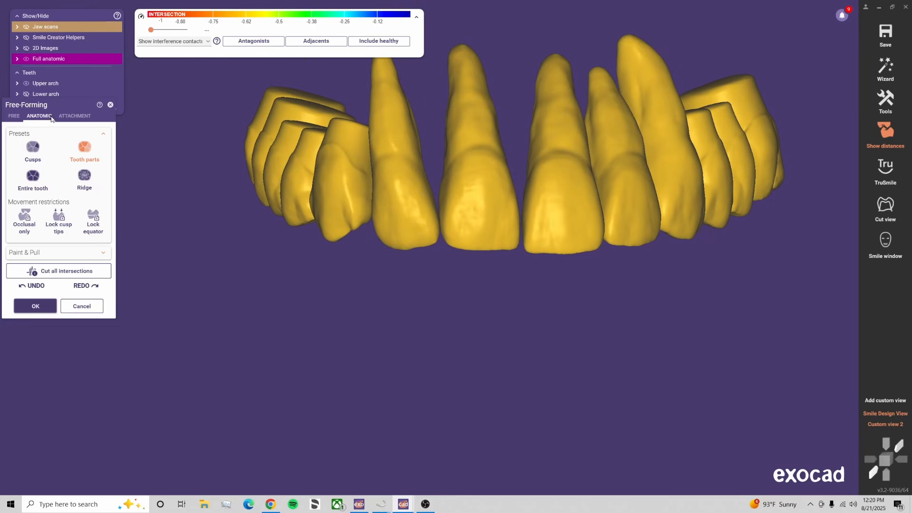
{"action": "left_click", "coordinate": [14, 116]}
{"action": "scroll", "coordinate": [574, 202], "scroll_direction": "up", "scroll_amount": 5}
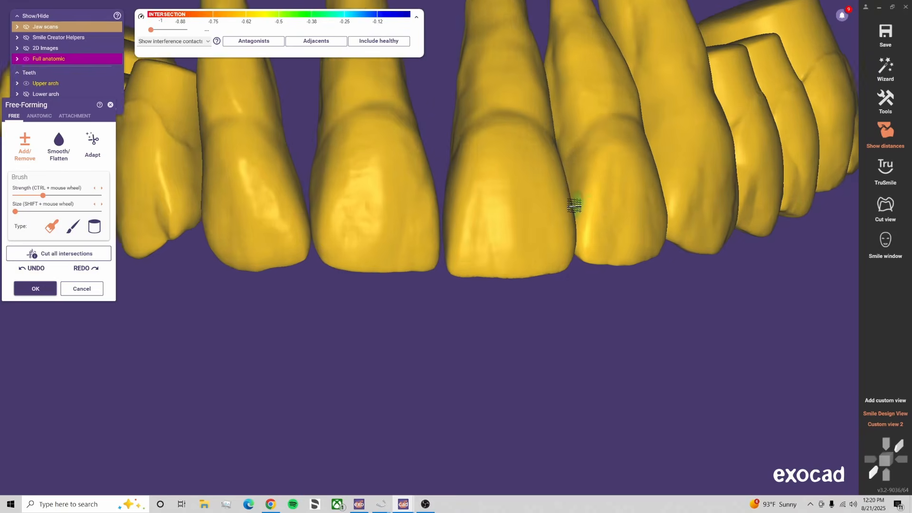
{"action": "scroll", "coordinate": [627, 221], "scroll_direction": "up", "scroll_amount": 2, "text": "shift"}
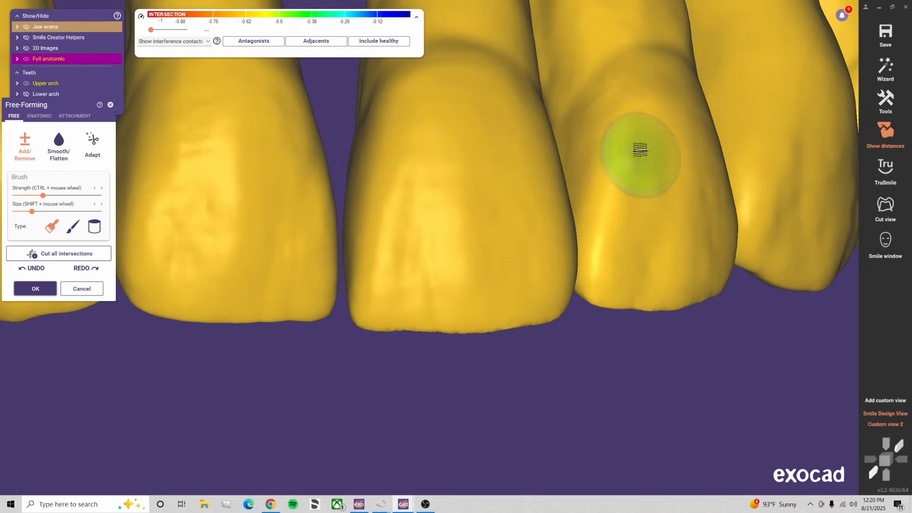
{"action": "scroll", "coordinate": [630, 214], "scroll_direction": "up", "scroll_amount": 1, "text": "shift"}
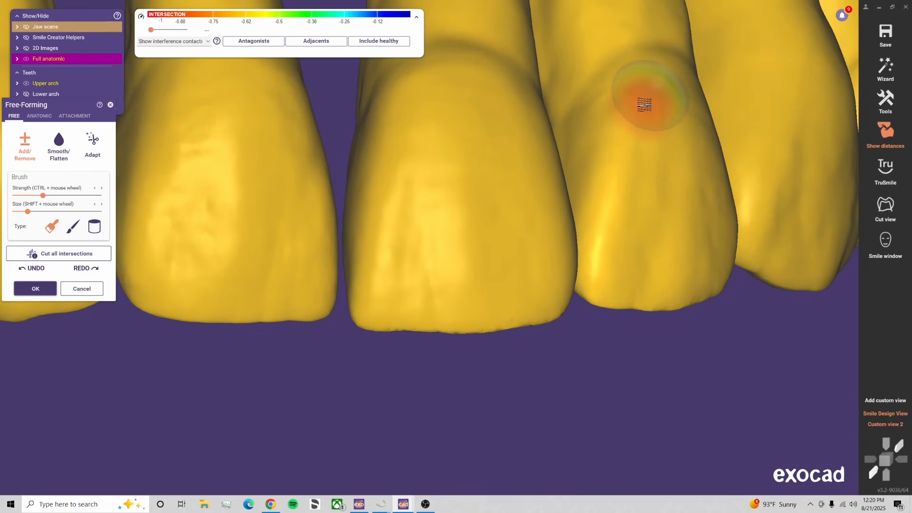
{"action": "scroll", "coordinate": [646, 90], "scroll_direction": "down", "scroll_amount": 3, "text": "shift"}
{"action": "scroll", "coordinate": [648, 100], "scroll_direction": "up", "scroll_amount": 2, "text": "shift"}
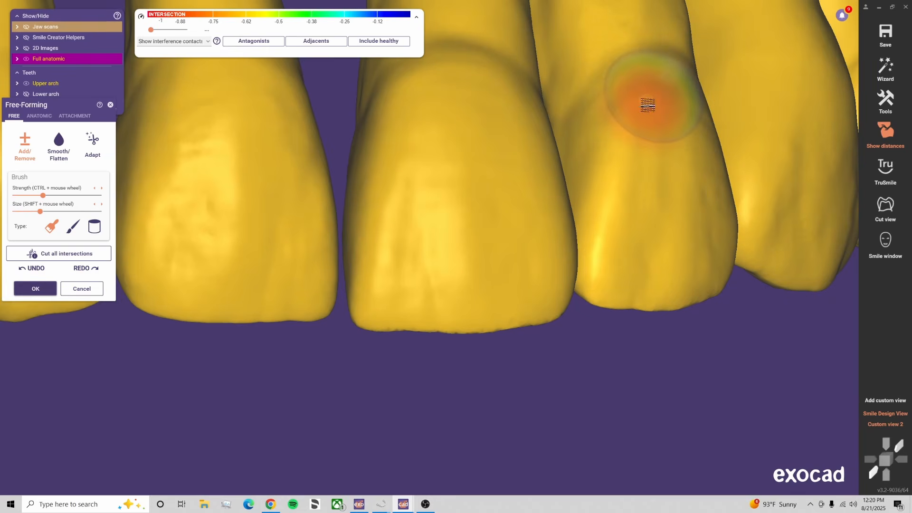
Show the jaw scans again and examine the upper left lateral incisor and canine from the side
{"action": "scroll", "coordinate": [680, 341], "scroll_direction": "down", "scroll_amount": 3}
{"action": "scroll", "coordinate": [678, 345], "scroll_direction": "down", "scroll_amount": 2}
{"action": "right_click_drag", "start_coordinate": [677, 346], "coordinate": [676, 304]}
{"action": "key", "text": "j"}
{"action": "scroll", "coordinate": [247, 310], "scroll_direction": "up", "scroll_amount": 3}
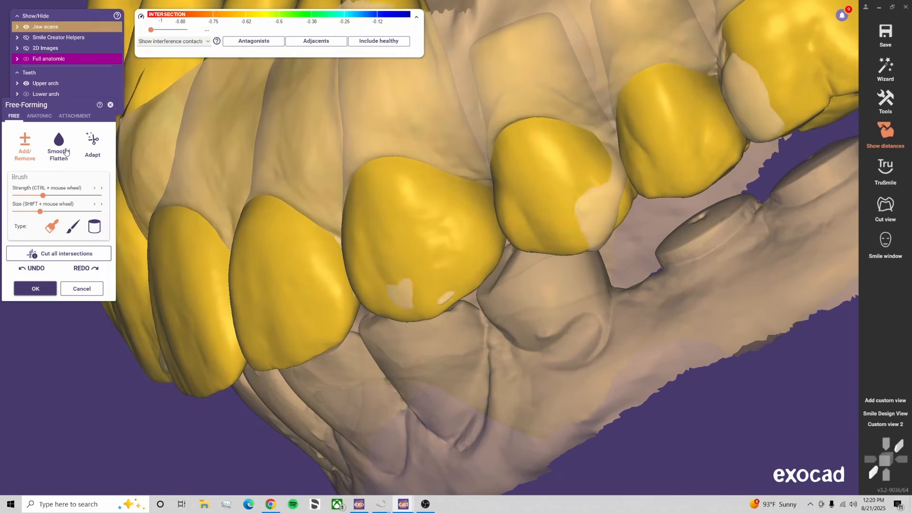
Adjust the mesial contour of the upper left lateral incisor with the Cusps preset, and hide the jaw scans in Custom view 2
{"action": "left_click", "coordinate": [39, 117]}
{"action": "left_click", "coordinate": [34, 151]}
{"action": "scroll", "coordinate": [248, 281], "scroll_direction": "up", "scroll_amount": 1}
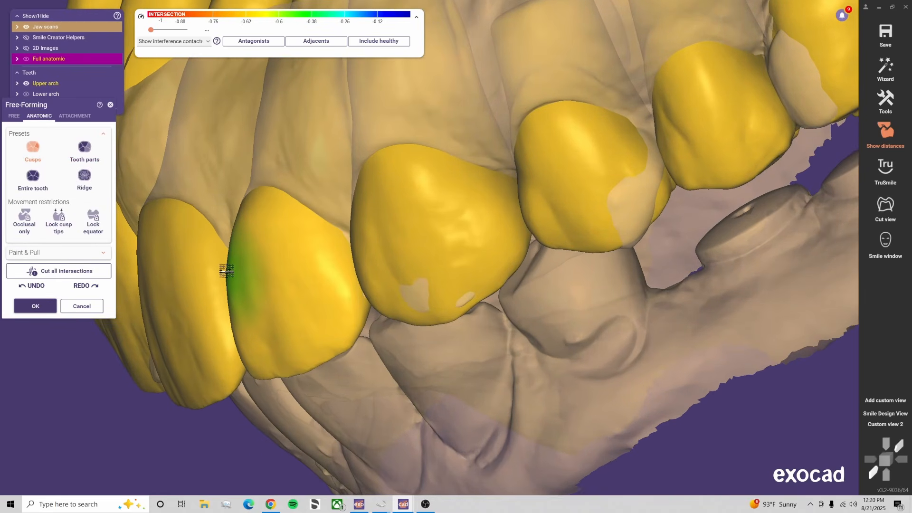
{"action": "scroll", "coordinate": [412, 351], "scroll_direction": "down", "scroll_amount": 3}
{"action": "right_click_drag", "start_coordinate": [412, 350], "coordinate": [441, 355]}
{"action": "scroll", "coordinate": [442, 273], "scroll_direction": "up", "scroll_amount": 3}
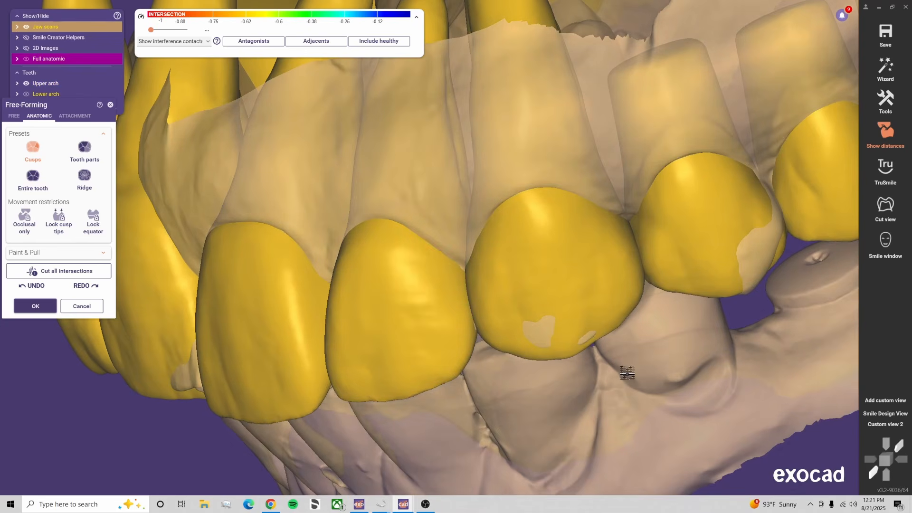
{"action": "left_click", "coordinate": [885, 425]}
{"action": "key", "text": "j"}
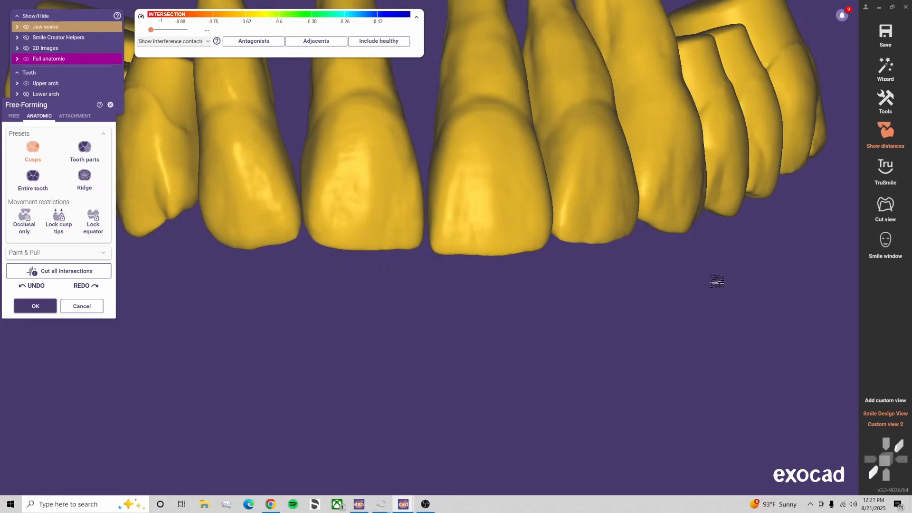
Compare the upper left posterior teeth with and without the jaw scans and activate the Anatomic Tooth parts preset
{"action": "key", "text": "j"}
{"action": "right_click_drag", "start_coordinate": [717, 281], "coordinate": [713, 284]}
{"action": "key", "text": "j"}
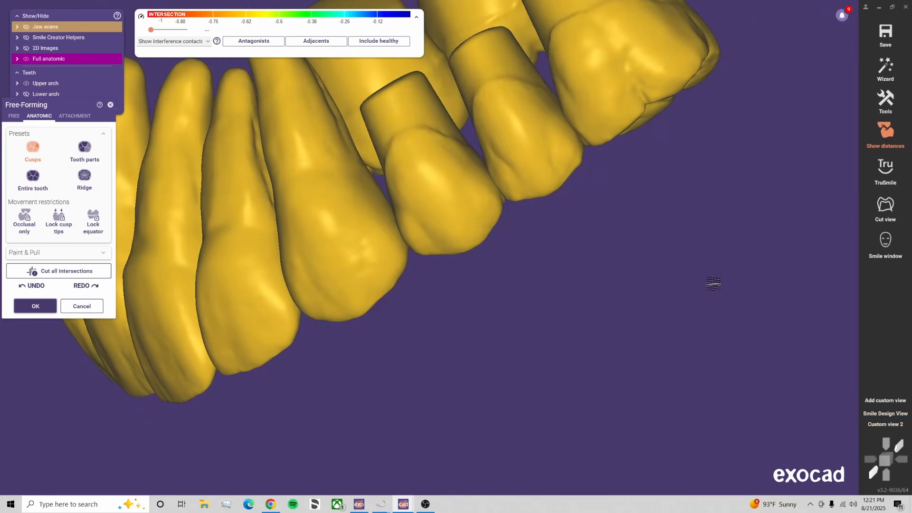
{"action": "key", "text": "j"}
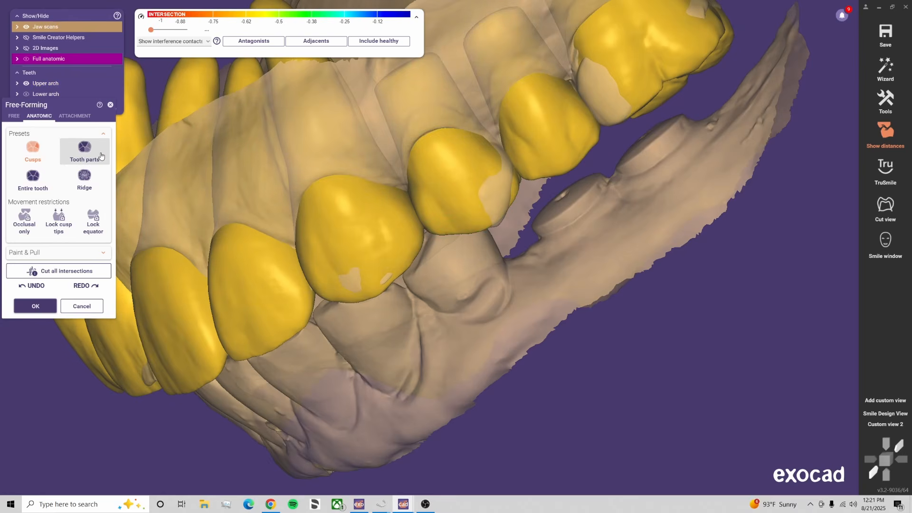
{"action": "key", "text": "j"}
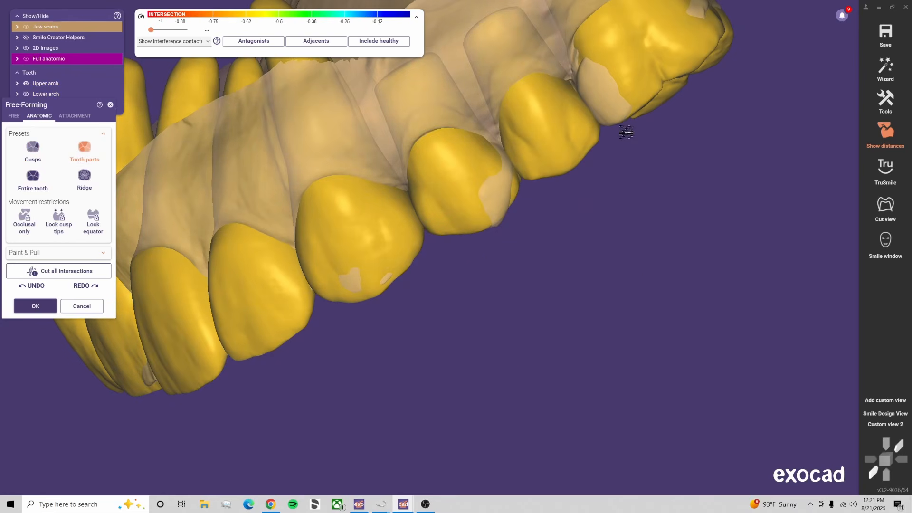
{"action": "key", "text": "j"}
{"action": "key", "text": "j"}
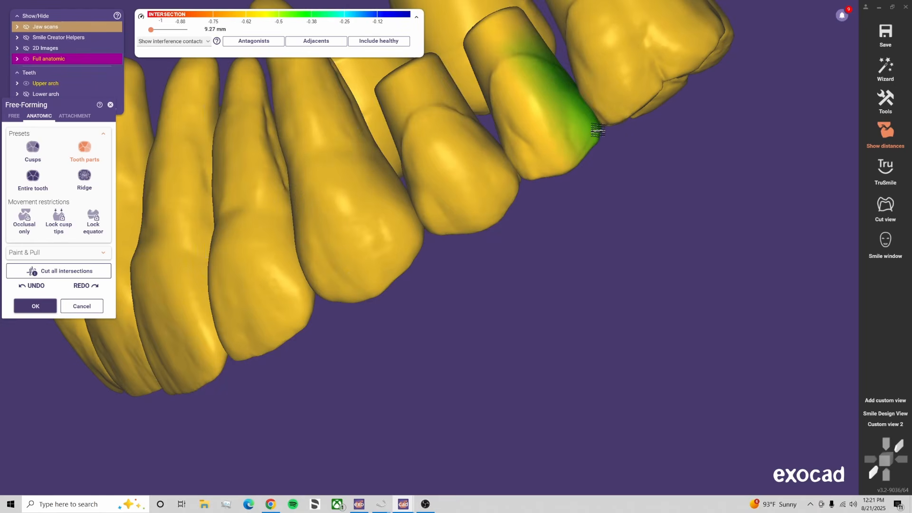
Reshape the palatal part of the upper left first premolar with the Tooth parts preset, checking it against the jaw scan
{"action": "scroll", "coordinate": [600, 137], "scroll_direction": "down", "scroll_amount": 4}
{"action": "right_click_drag", "start_coordinate": [578, 269], "coordinate": [475, 110]}
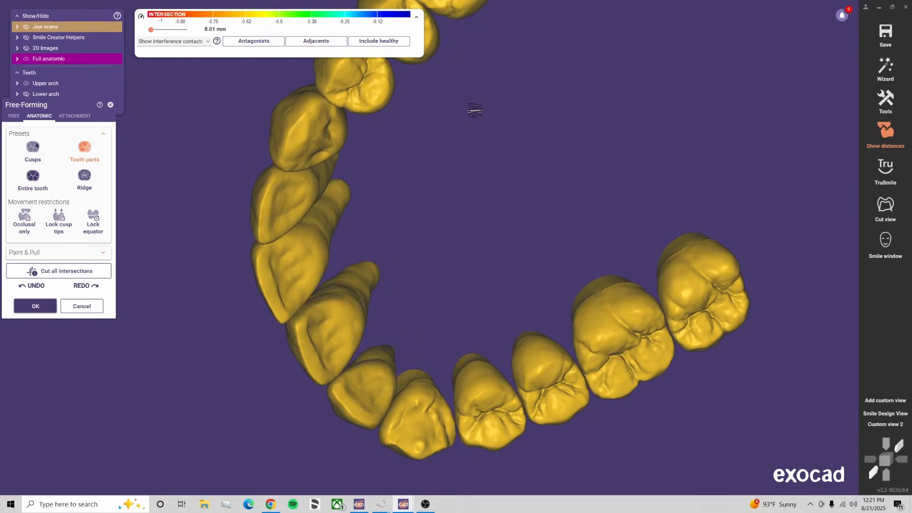
{"action": "middle_click_drag", "start_coordinate": [475, 110], "coordinate": [522, 245]}
{"action": "key", "text": "j"}
{"action": "scroll", "coordinate": [434, 223], "scroll_direction": "up", "scroll_amount": 6}
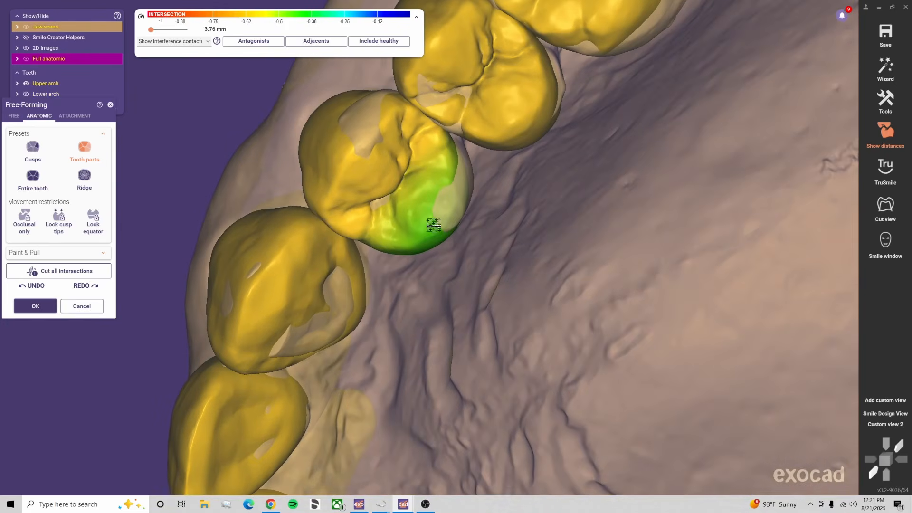
{"action": "scroll", "coordinate": [456, 235], "scroll_direction": "down", "scroll_amount": 3}
{"action": "right_click_drag", "start_coordinate": [516, 274], "coordinate": [504, 290]}
{"action": "key", "text": "j"}
{"action": "key", "text": "j"}
{"action": "scroll", "coordinate": [656, 342], "scroll_direction": "up", "scroll_amount": 4}
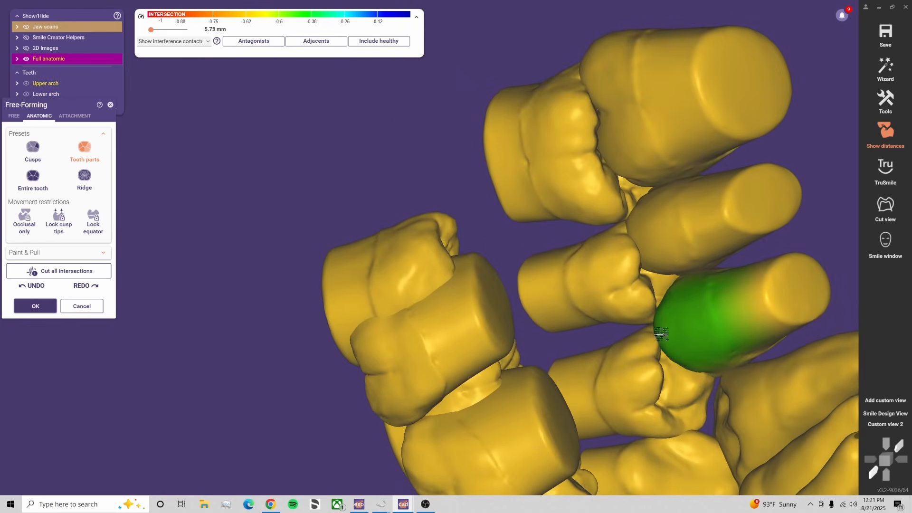
Adjust the lingual parts of the lower left premolars with the Tooth parts preset
{"action": "scroll", "coordinate": [659, 368], "scroll_direction": "down", "scroll_amount": 5}
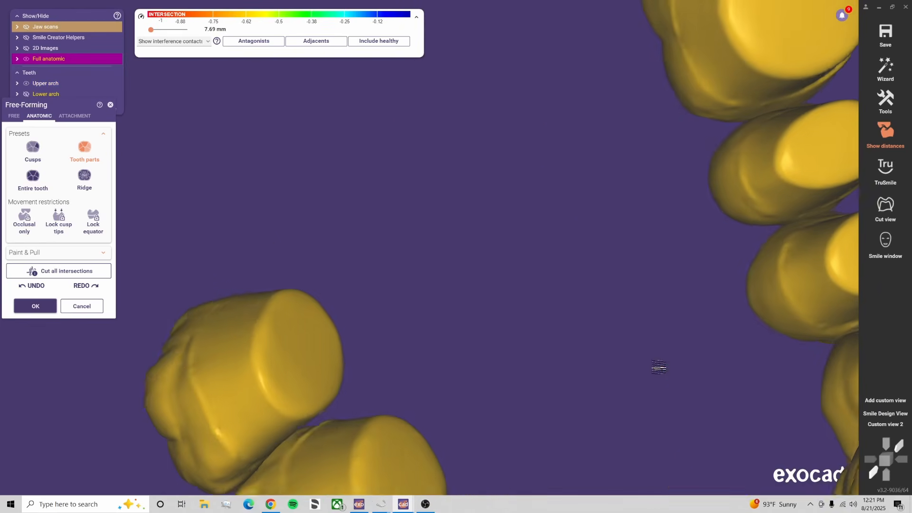
{"action": "right_click_drag", "start_coordinate": [658, 369], "coordinate": [694, 270]}
{"action": "left_click_drag", "start_coordinate": [708, 264], "coordinate": [699, 263]}
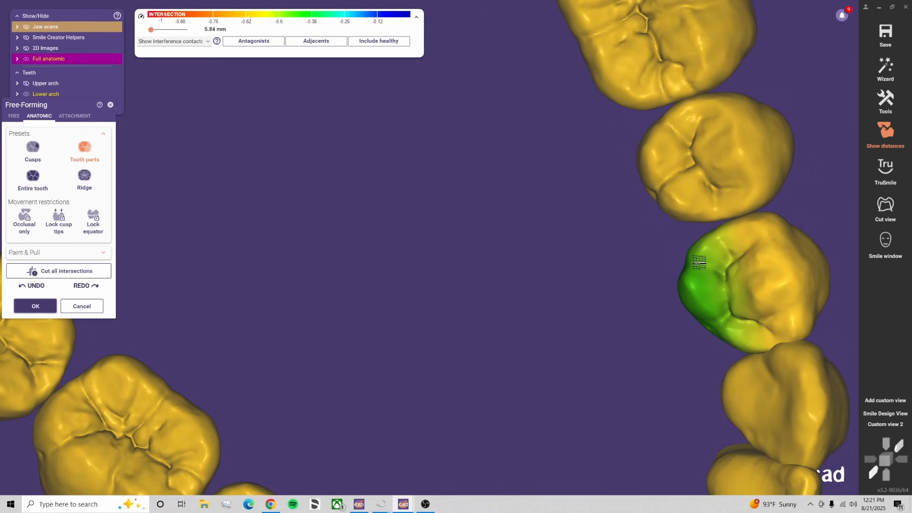
{"action": "right_click_drag", "start_coordinate": [628, 303], "coordinate": [628, 304]}
{"action": "key", "text": "ctrl+a"}
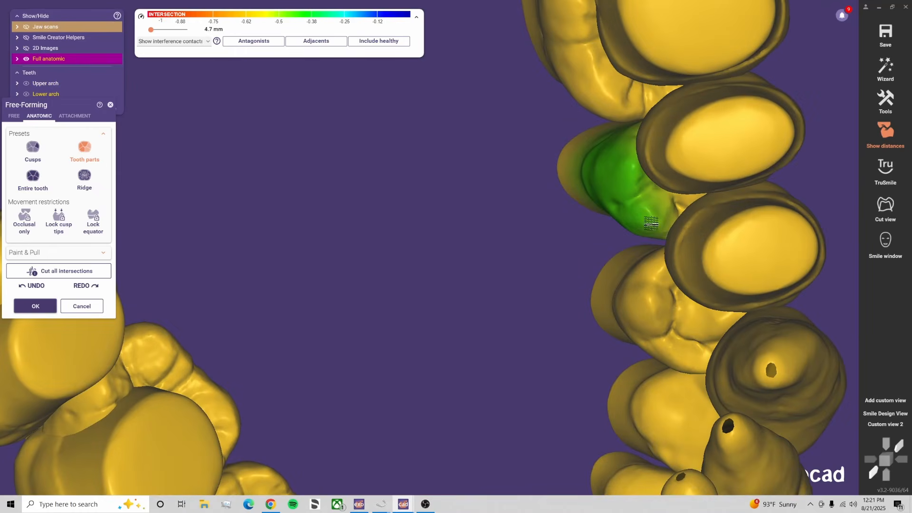
Adjust the palatal part of the upper left second premolar and show the jaw scans again
{"action": "right_click_drag", "start_coordinate": [598, 266], "coordinate": [516, 212]}
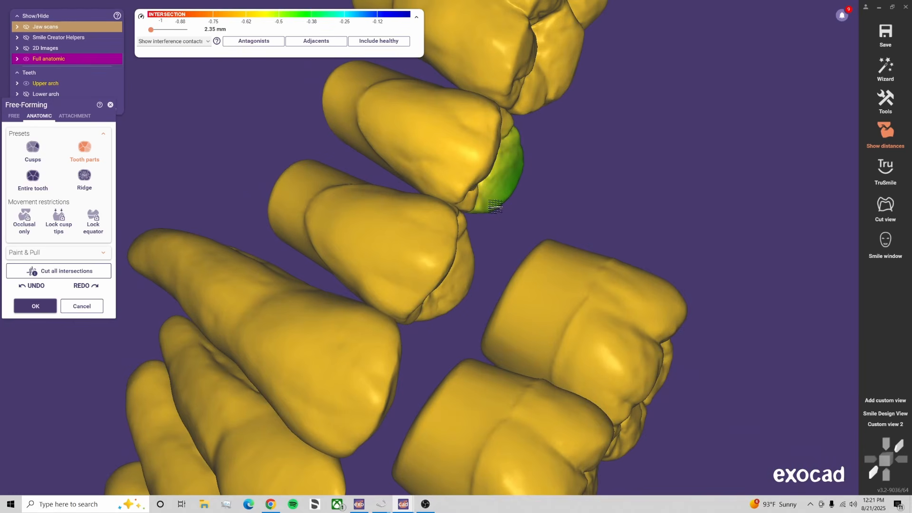
{"action": "middle_click_drag", "start_coordinate": [597, 148], "coordinate": [540, 255]}
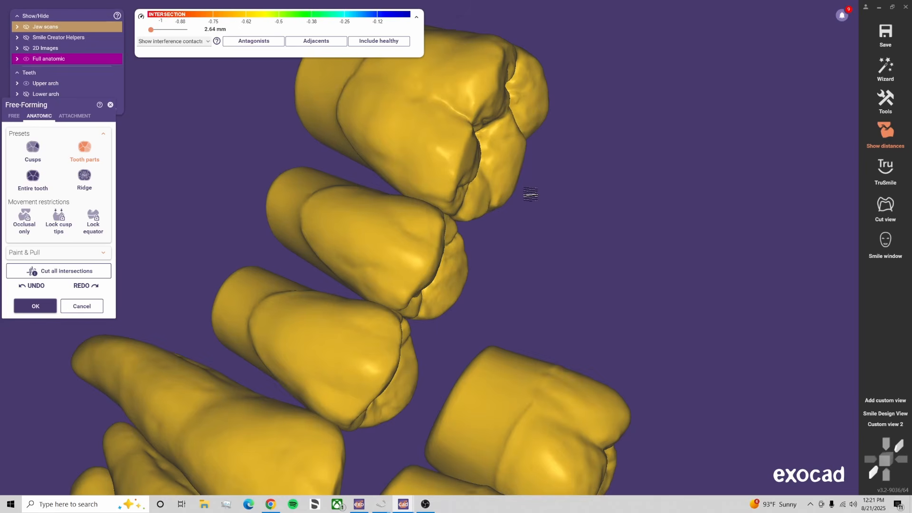
{"action": "key", "text": "j"}
Reshape the distal and palatal parts of the upper left first molar over the jaw scan with the Tooth parts preset
{"action": "right_click_drag", "start_coordinate": [539, 201], "coordinate": [558, 292]}
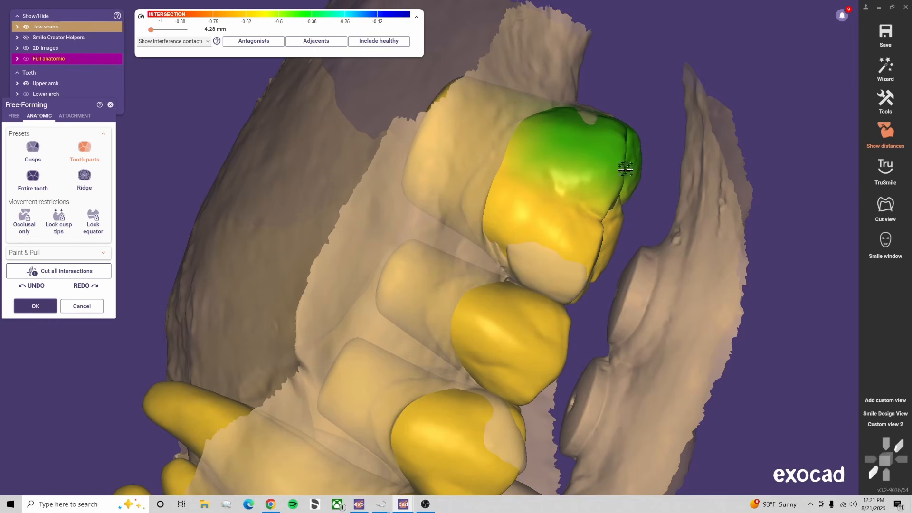
{"action": "mouse_move", "coordinate": [625, 170]}
{"action": "right_mouse_down"}
{"action": "mouse_move", "coordinate": [648, 206]}
{"action": "mouse_move", "coordinate": [637, 230]}
{"action": "mouse_move", "coordinate": [464, 244]}
{"action": "mouse_move", "coordinate": [488, 223]}
{"action": "mouse_move", "coordinate": [388, 217]}
{"action": "mouse_move", "coordinate": [385, 193]}
{"action": "mouse_move", "coordinate": [291, 208]}
{"action": "right_mouse_up"}
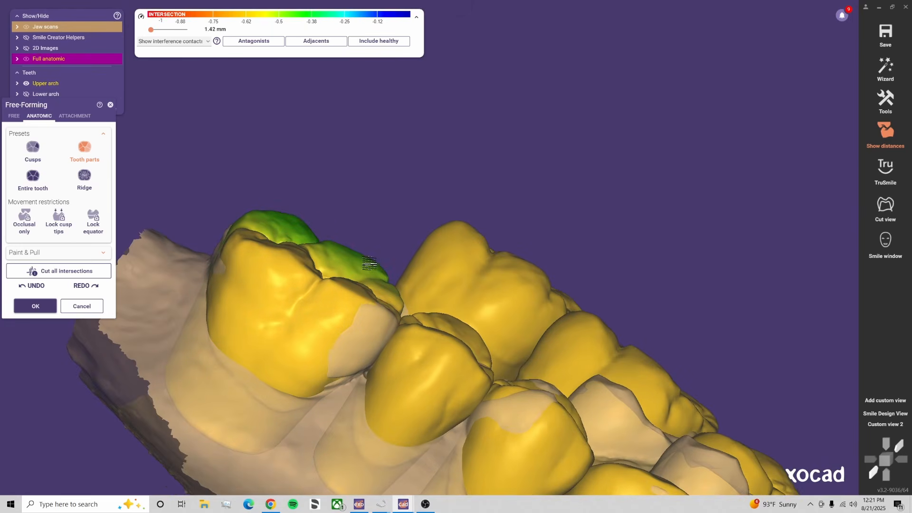
{"action": "scroll", "coordinate": [417, 368], "scroll_direction": "down", "scroll_amount": 3}
{"action": "right_click_drag", "start_coordinate": [411, 358], "coordinate": [412, 359]}
{"action": "scroll", "coordinate": [343, 319], "scroll_direction": "up", "scroll_amount": 5}
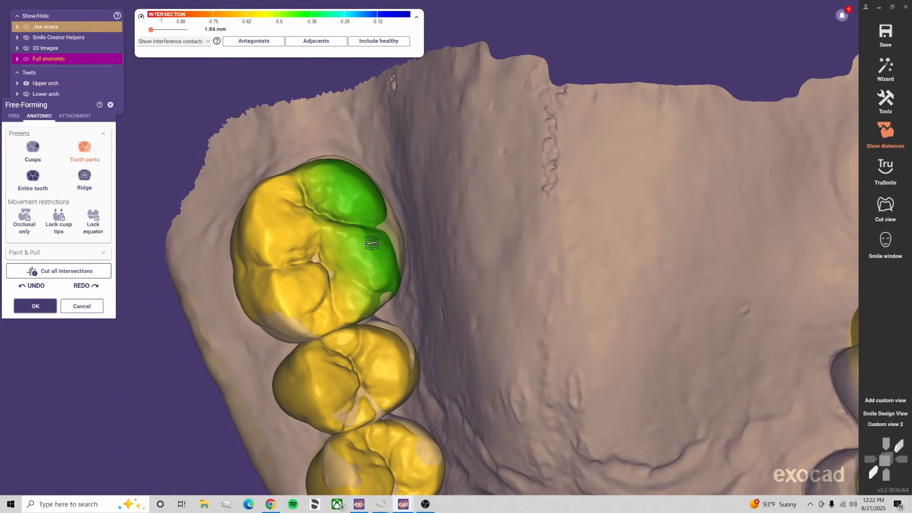
{"action": "right_click_drag", "start_coordinate": [372, 243], "coordinate": [428, 168]}
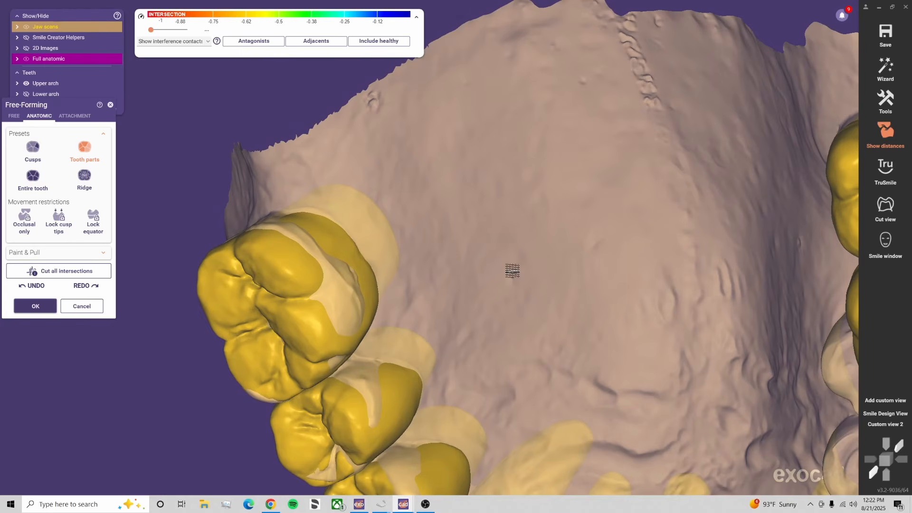
Refine the palatal parts of the upper left premolars against the jaw scan with the Tooth parts preset
{"action": "mouse_move", "coordinate": [499, 334]}
{"action": "right_mouse_down"}
{"action": "mouse_move", "coordinate": [523, 285]}
{"action": "mouse_move", "coordinate": [542, 292]}
{"action": "mouse_move", "coordinate": [379, 357]}
{"action": "mouse_move", "coordinate": [521, 373]}
{"action": "mouse_move", "coordinate": [537, 308]}
{"action": "mouse_move", "coordinate": [438, 366]}
{"action": "mouse_move", "coordinate": [453, 364]}
{"action": "right_mouse_up"}
{"action": "left_click_drag", "start_coordinate": [451, 364], "coordinate": [451, 365]}
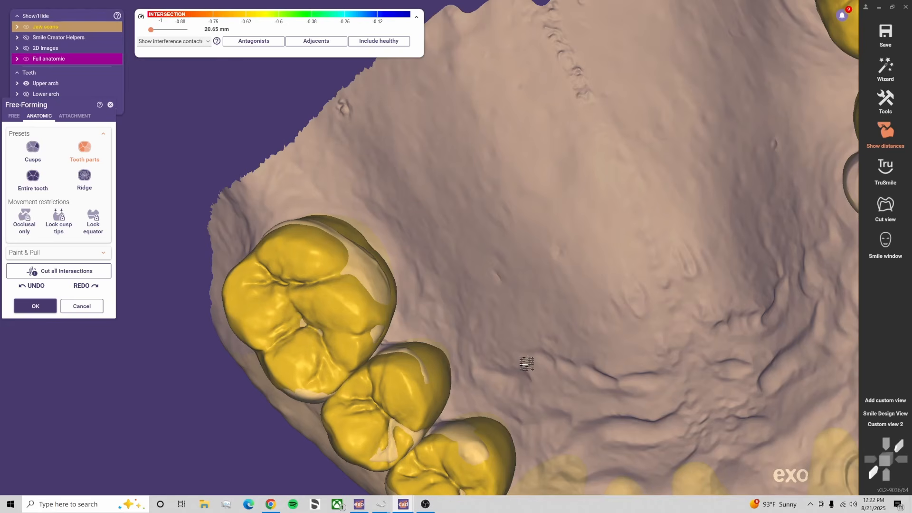
{"action": "middle_click_drag", "start_coordinate": [526, 364], "coordinate": [522, 267]}
{"action": "right_click_drag", "start_coordinate": [522, 268], "coordinate": [529, 271]}
{"action": "scroll", "coordinate": [477, 328], "scroll_direction": "up", "scroll_amount": 3}
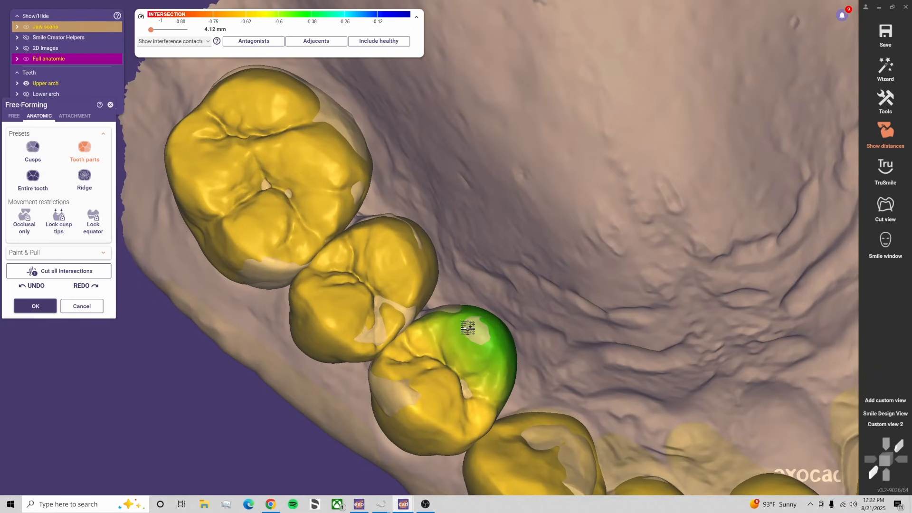
{"action": "right_click_drag", "start_coordinate": [572, 302], "coordinate": [564, 327]}
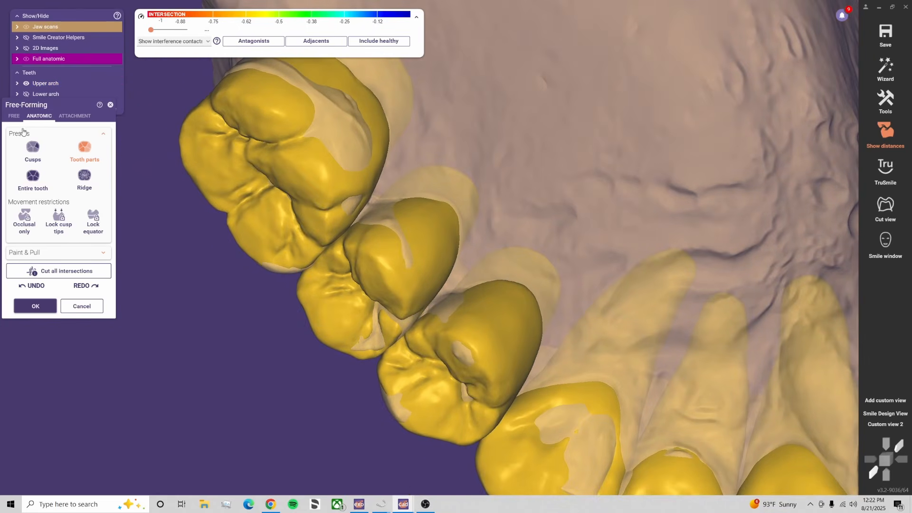
Sculpt the distopalatal area of the upper left second premolar using Free Add/Remove with a stronger, larger brush
{"action": "left_click", "coordinate": [14, 115]}
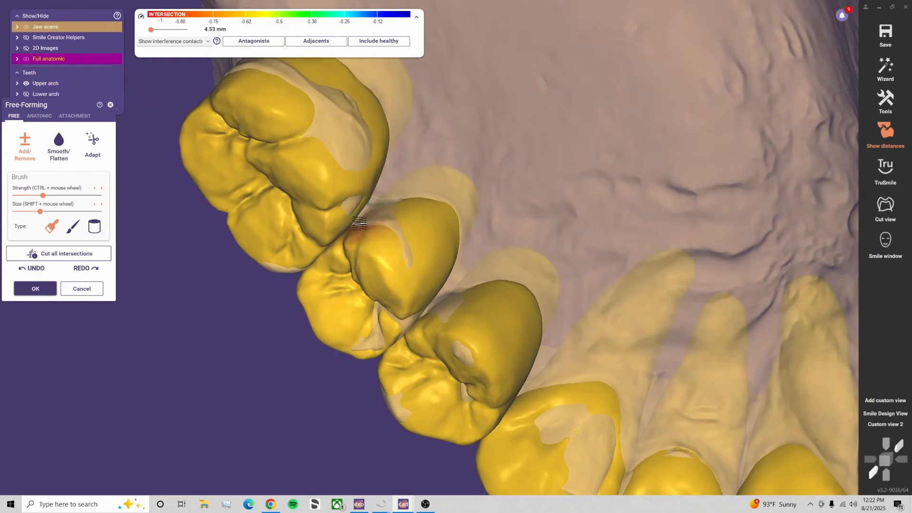
{"action": "left_click", "coordinate": [65, 196]}
{"action": "scroll", "coordinate": [369, 231], "scroll_direction": "up", "scroll_amount": 3, "text": "shift"}
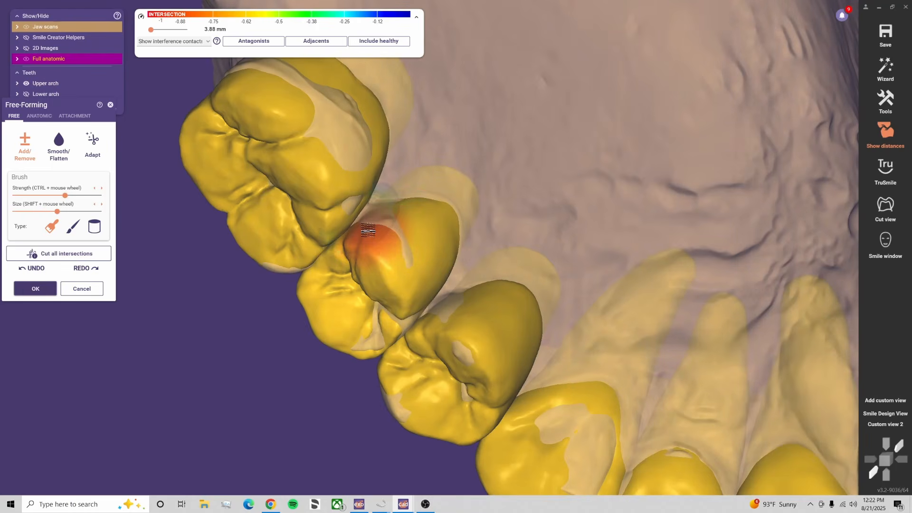
{"action": "right_click_drag", "start_coordinate": [374, 201], "coordinate": [389, 206]}
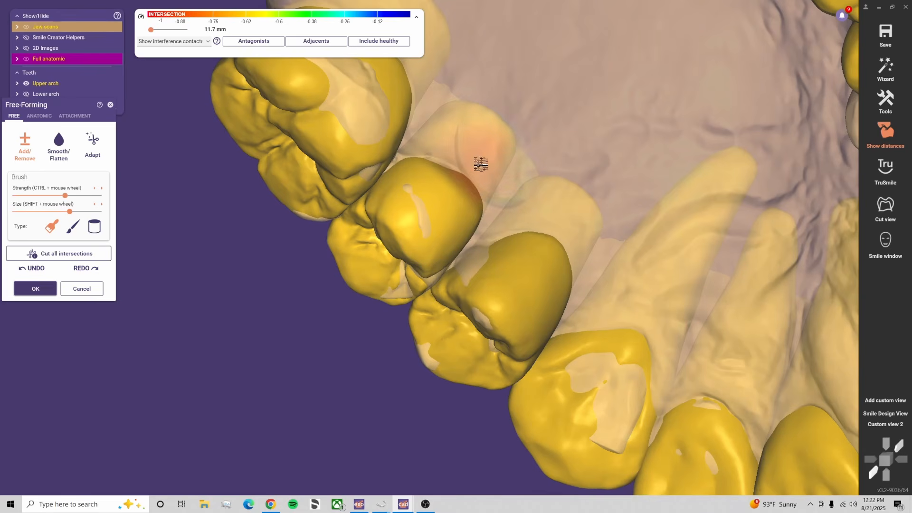
Smooth and build up the palatal surface of the upper left second premolar, varying the Add/Remove brush size
{"action": "right_click_drag", "start_coordinate": [505, 212], "coordinate": [493, 206]}
{"action": "scroll", "coordinate": [493, 206], "scroll_direction": "down", "scroll_amount": 1, "text": "shift"}
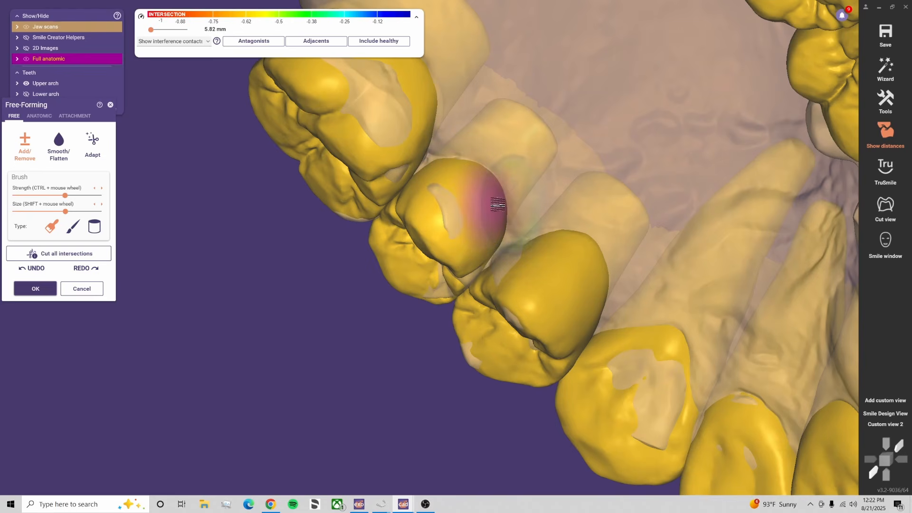
{"action": "right_click_drag", "start_coordinate": [504, 217], "coordinate": [525, 241]}
{"action": "scroll", "coordinate": [526, 240], "scroll_direction": "up", "scroll_amount": 2}
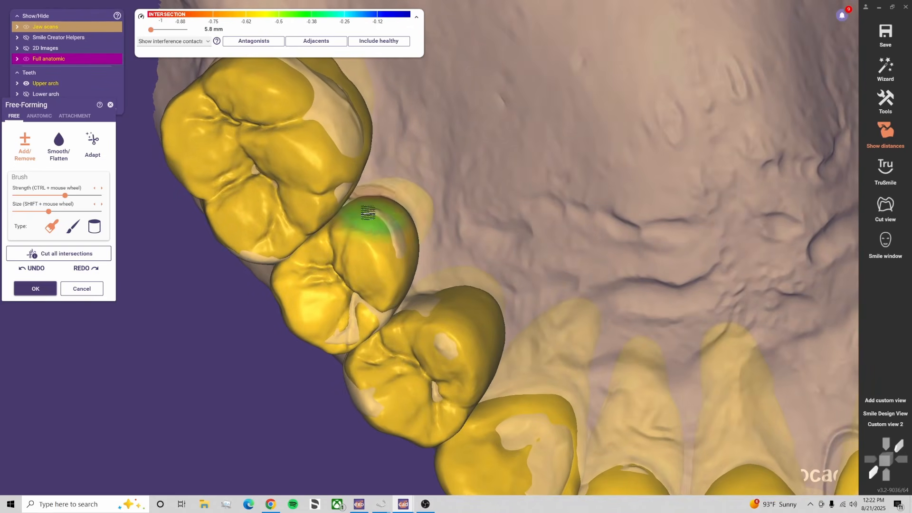
{"action": "mouse_move", "coordinate": [369, 213]}
{"action": "right_mouse_down"}
{"action": "mouse_move", "coordinate": [390, 203]}
{"action": "mouse_move", "coordinate": [437, 226]}
{"action": "mouse_move", "coordinate": [405, 227]}
{"action": "mouse_move", "coordinate": [418, 242]}
{"action": "mouse_move", "coordinate": [395, 230]}
{"action": "mouse_move", "coordinate": [449, 281]}
{"action": "mouse_move", "coordinate": [445, 274]}
{"action": "right_mouse_up"}
{"action": "scroll", "coordinate": [403, 227], "scroll_direction": "up", "scroll_amount": 3, "text": "shift"}
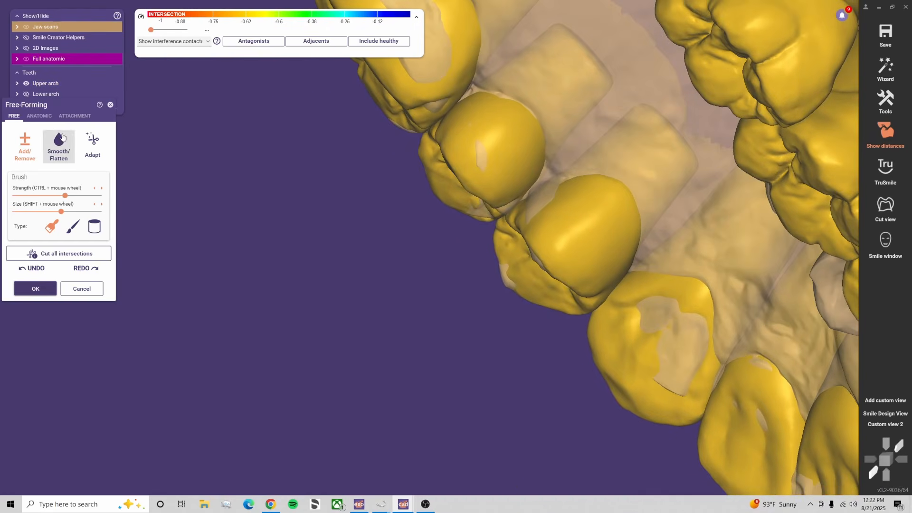
Adjust the palatal cusp of the upper left second premolar with the Anatomic Cusps preset
{"action": "left_click", "coordinate": [39, 116]}
{"action": "scroll", "coordinate": [470, 204], "scroll_direction": "up", "scroll_amount": 2}
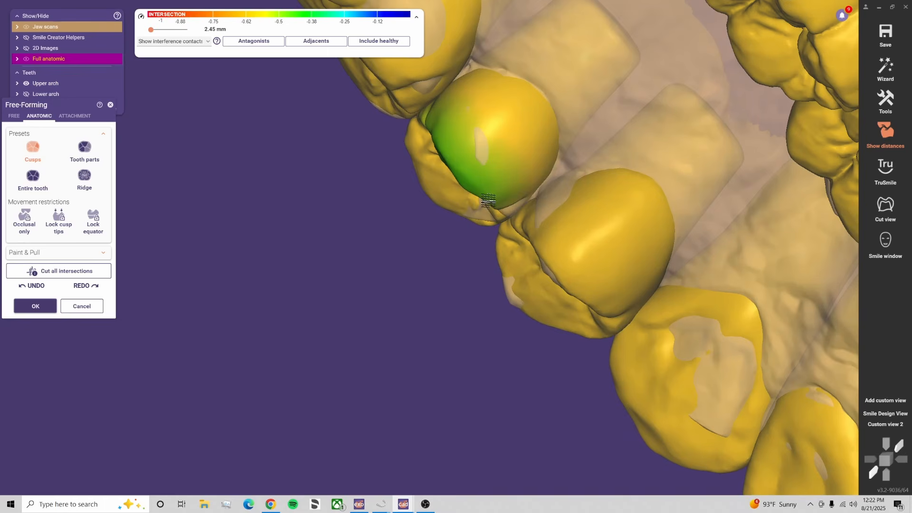
{"action": "scroll", "coordinate": [566, 223], "scroll_direction": "down", "scroll_amount": 2}
{"action": "right_click_drag", "start_coordinate": [584, 250], "coordinate": [438, 295]}
{"action": "scroll", "coordinate": [423, 288], "scroll_direction": "up", "scroll_amount": 3}
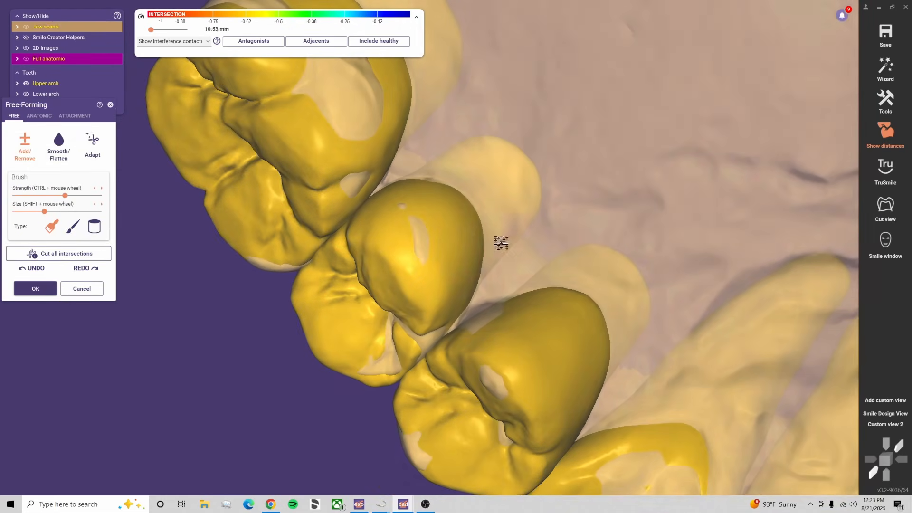
Refine the mesiopalatal edge of the upper left second premolar with a small Free Add/Remove brush
{"action": "scroll", "coordinate": [442, 195], "scroll_direction": "up", "scroll_amount": 3, "text": "shift"}
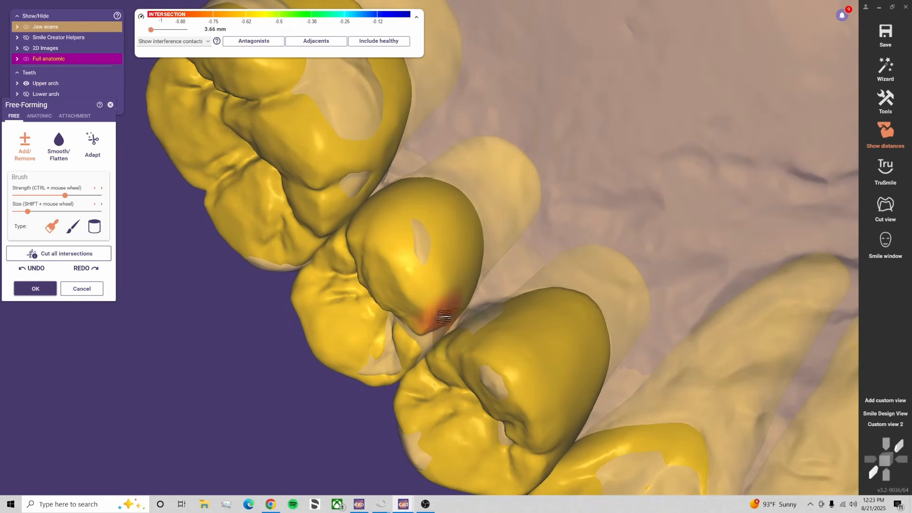
{"action": "scroll", "coordinate": [435, 323], "scroll_direction": "up", "scroll_amount": 3, "text": "shift"}
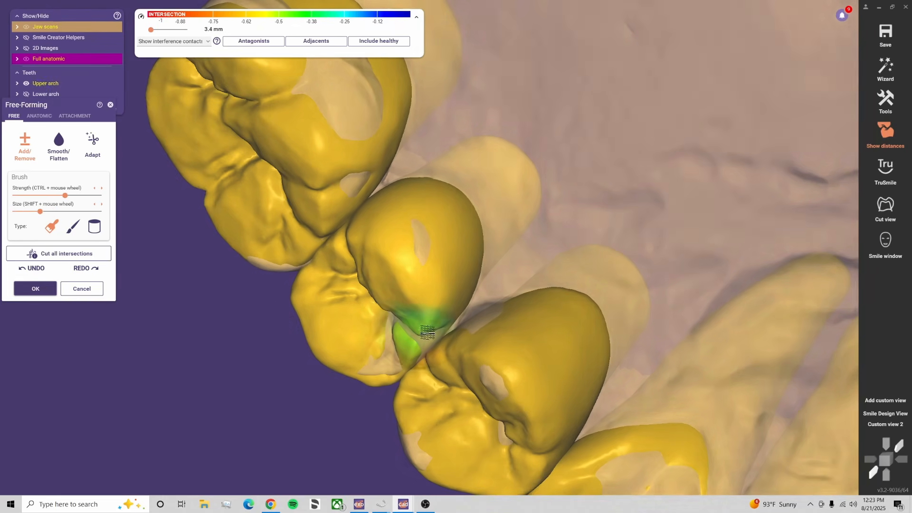
{"action": "mouse_move", "coordinate": [428, 333]}
{"action": "right_mouse_down"}
{"action": "mouse_move", "coordinate": [350, 326]}
{"action": "mouse_move", "coordinate": [386, 326]}
{"action": "mouse_move", "coordinate": [401, 250]}
{"action": "mouse_move", "coordinate": [456, 291]}
{"action": "mouse_move", "coordinate": [428, 255]}
{"action": "right_mouse_up"}
{"action": "scroll", "coordinate": [352, 326], "scroll_direction": "up", "scroll_amount": 4, "text": "shift"}
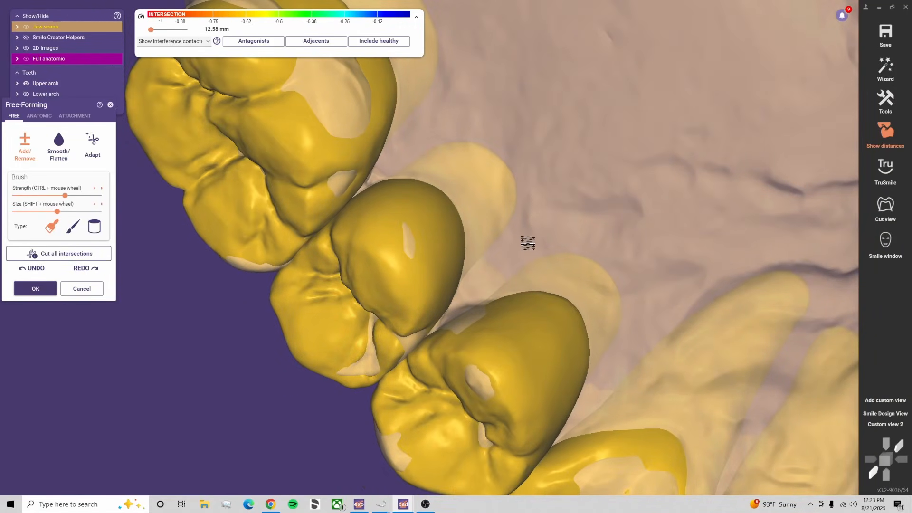
Remove excess material from the distopalatal and mesiopalatal areas of the upper left first premolar with Free Add/Remove, varying the brush size
{"action": "mouse_move", "coordinate": [527, 242]}
{"action": "right_mouse_down"}
{"action": "mouse_move", "coordinate": [508, 228]}
{"action": "mouse_move", "coordinate": [495, 266]}
{"action": "right_mouse_up"}
{"action": "scroll", "coordinate": [417, 264], "scroll_direction": "up", "scroll_amount": 2, "text": "shift"}
{"action": "scroll", "coordinate": [417, 264], "scroll_direction": "up", "scroll_amount": 1, "text": "shift"}
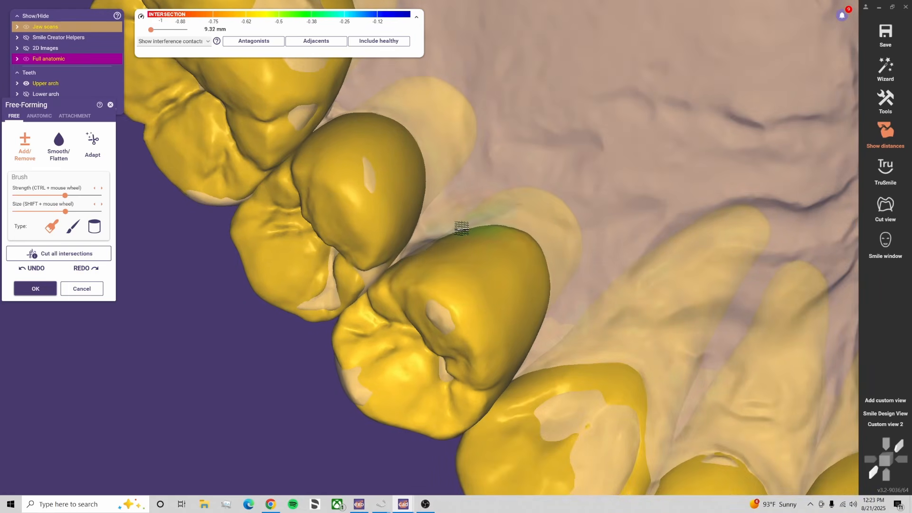
{"action": "mouse_move", "coordinate": [464, 228]}
{"action": "right_mouse_down"}
{"action": "mouse_move", "coordinate": [421, 218]}
{"action": "mouse_move", "coordinate": [458, 173]}
{"action": "mouse_move", "coordinate": [500, 163]}
{"action": "mouse_move", "coordinate": [440, 203]}
{"action": "right_mouse_up"}
{"action": "scroll", "coordinate": [421, 217], "scroll_direction": "down", "scroll_amount": 1, "text": "shift"}
{"action": "scroll", "coordinate": [441, 204], "scroll_direction": "up", "scroll_amount": 1, "text": "shift"}
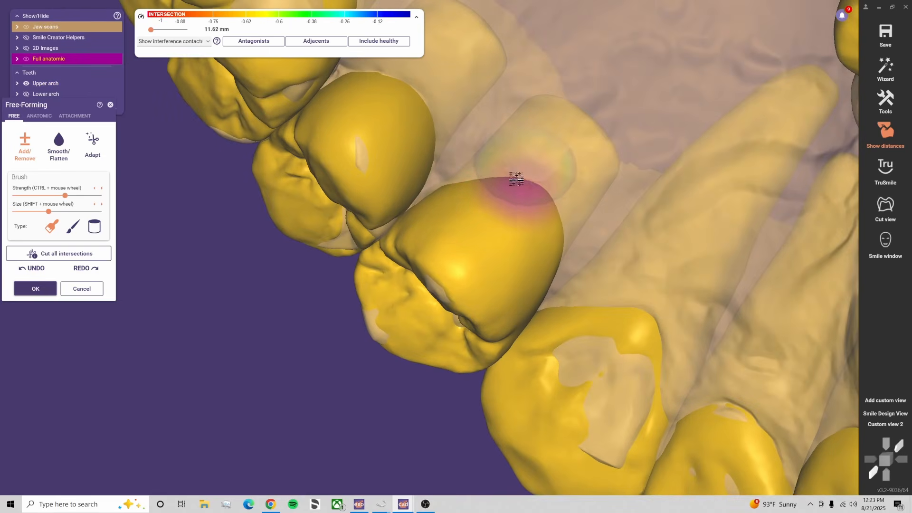
{"action": "left_click_drag", "start_coordinate": [516, 179], "coordinate": [497, 170], "text": "shift"}
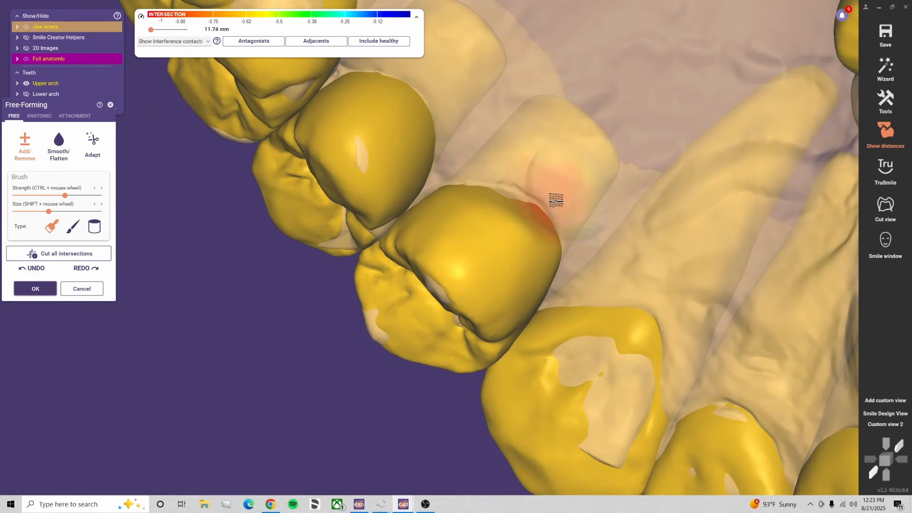
{"action": "right_click_drag", "start_coordinate": [570, 229], "coordinate": [591, 252]}
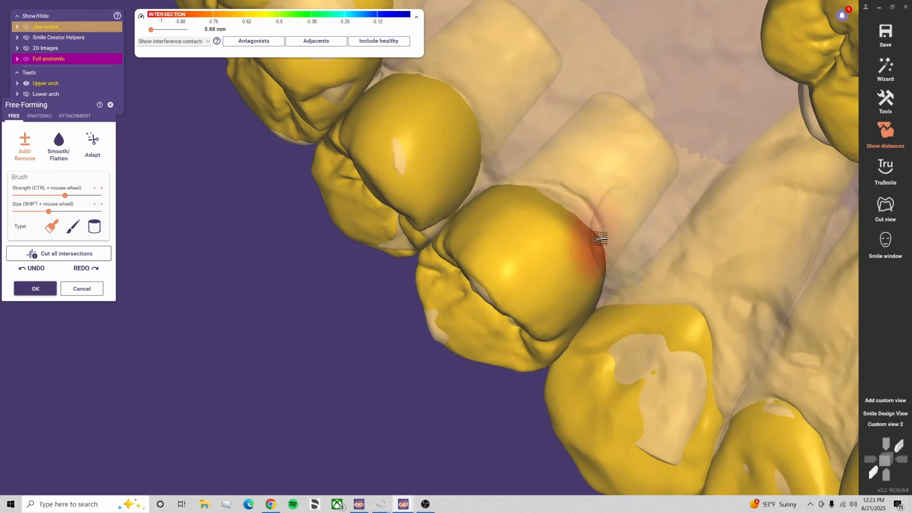
{"action": "left_click_drag", "start_coordinate": [601, 239], "coordinate": [590, 266], "text": "shift"}
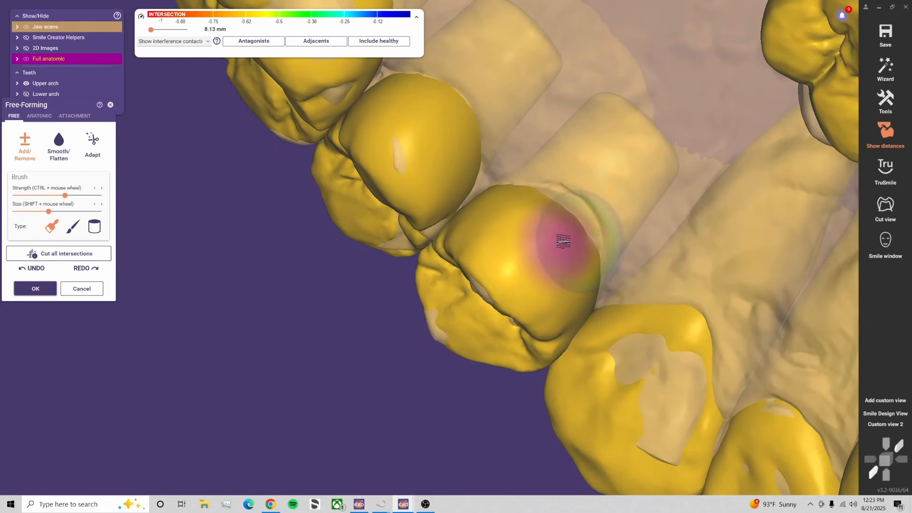
Build up the palatal surface of the upper left first premolar near the gum line with a larger Add/Remove brush
{"action": "left_click_drag", "start_coordinate": [515, 189], "coordinate": [566, 205]}
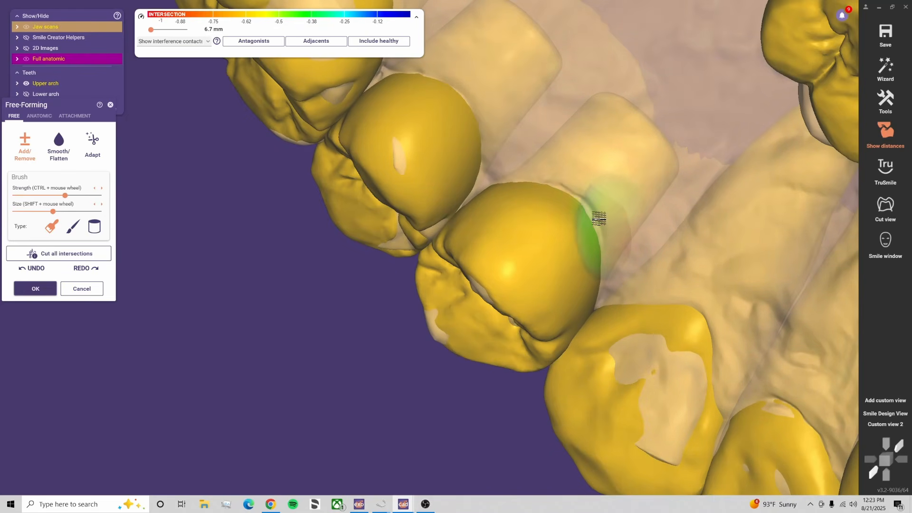
{"action": "scroll", "coordinate": [586, 255], "scroll_direction": "up", "scroll_amount": 3, "text": "shift"}
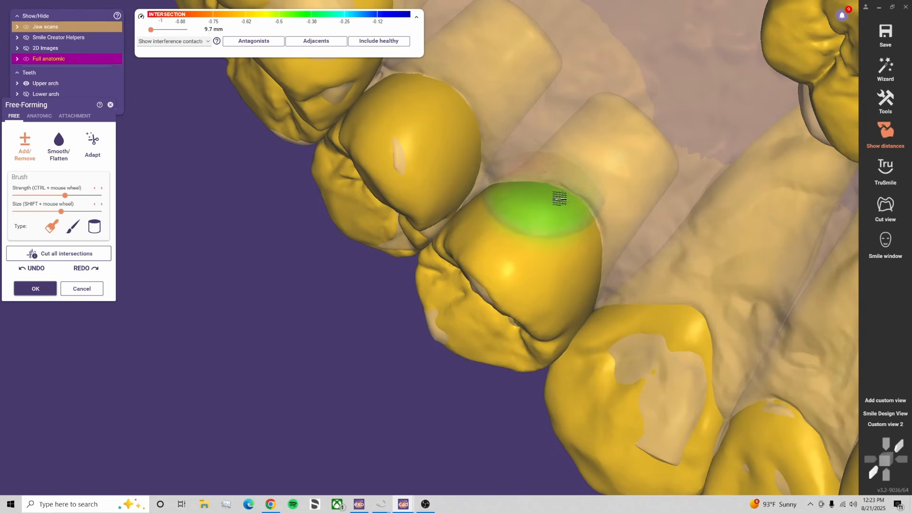
{"action": "left_click_drag", "start_coordinate": [560, 199], "coordinate": [532, 210]}
Trim the distopalatal contour of the upper left first premolar with Add/Remove, varying the brush size
{"action": "right_click_drag", "start_coordinate": [554, 220], "coordinate": [623, 269]}
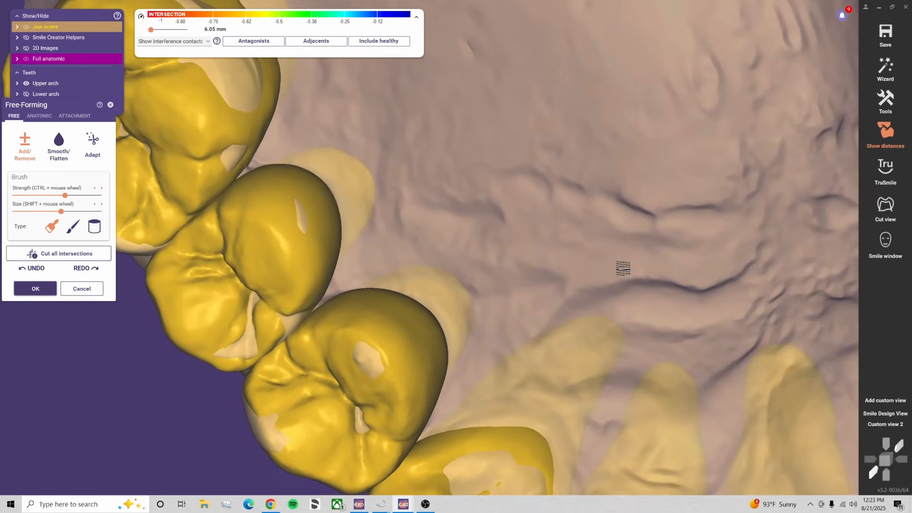
{"action": "right_click_drag", "start_coordinate": [477, 284], "coordinate": [369, 323]}
{"action": "scroll", "coordinate": [369, 322], "scroll_direction": "down", "scroll_amount": 5, "text": "shift"}
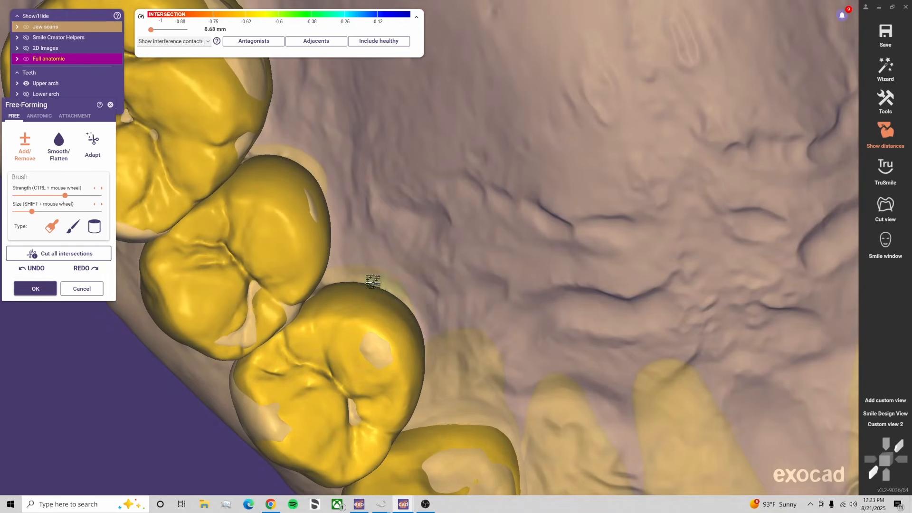
{"action": "right_click_drag", "start_coordinate": [399, 292], "coordinate": [377, 298]}
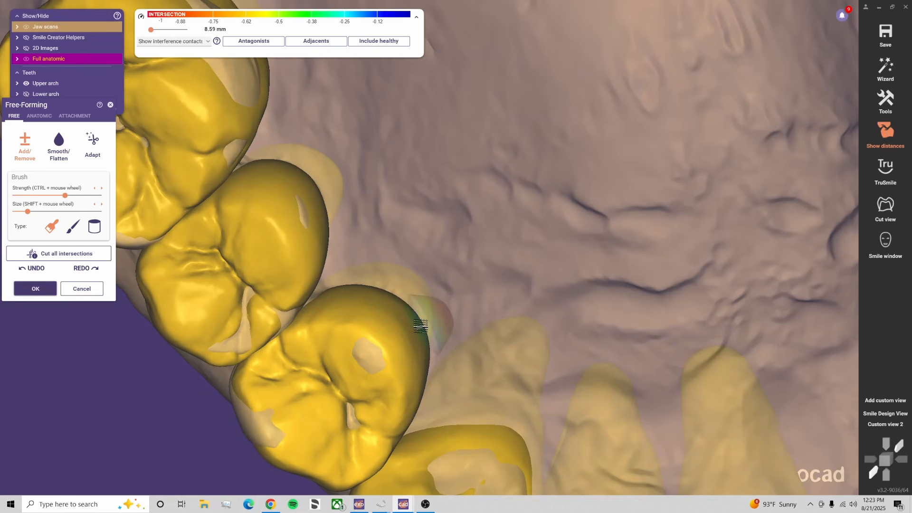
{"action": "mouse_move", "coordinate": [416, 334]}
{"action": "right_mouse_down"}
{"action": "mouse_move", "coordinate": [452, 353]}
{"action": "mouse_move", "coordinate": [425, 320]}
{"action": "mouse_move", "coordinate": [483, 304]}
{"action": "right_mouse_up"}
{"action": "left_click_drag", "start_coordinate": [410, 267], "coordinate": [382, 268], "text": "shift"}
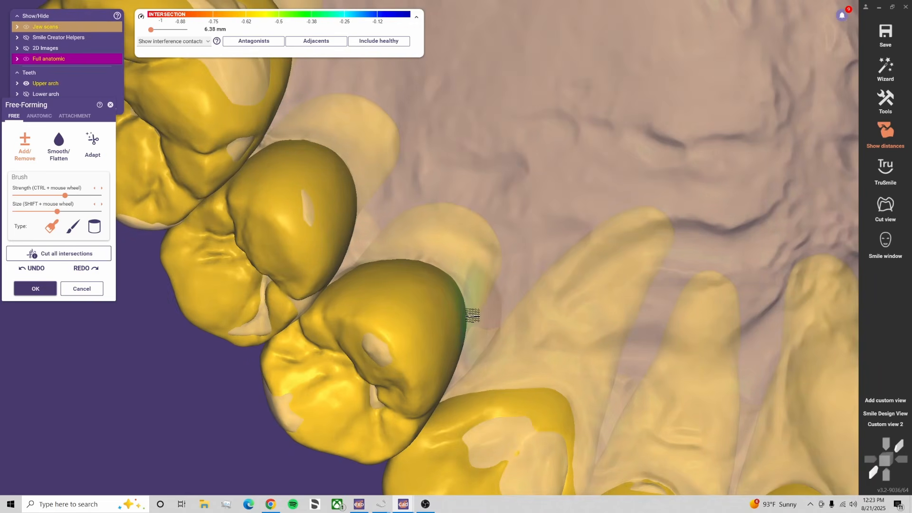
{"action": "right_click_drag", "start_coordinate": [473, 315], "coordinate": [451, 334]}
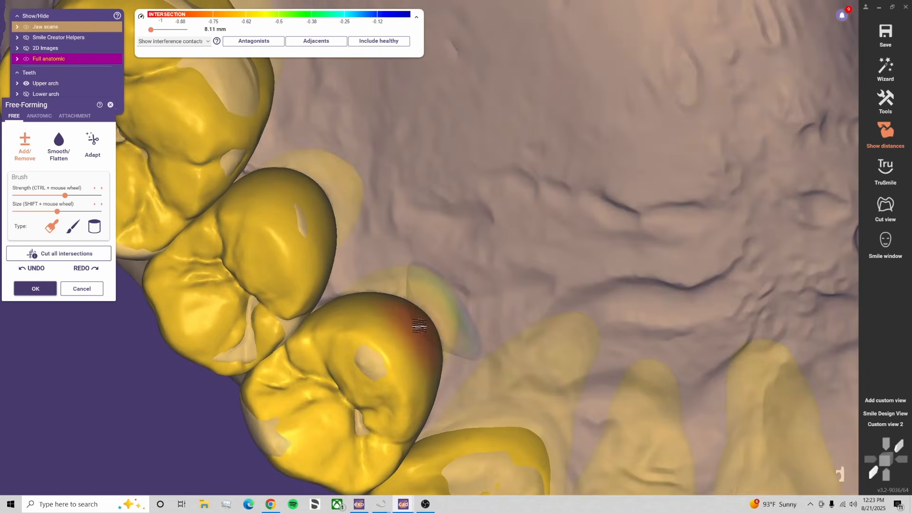
{"action": "right_click_drag", "start_coordinate": [388, 304], "coordinate": [435, 286]}
{"action": "scroll", "coordinate": [422, 257], "scroll_direction": "up", "scroll_amount": 2, "text": "shift"}
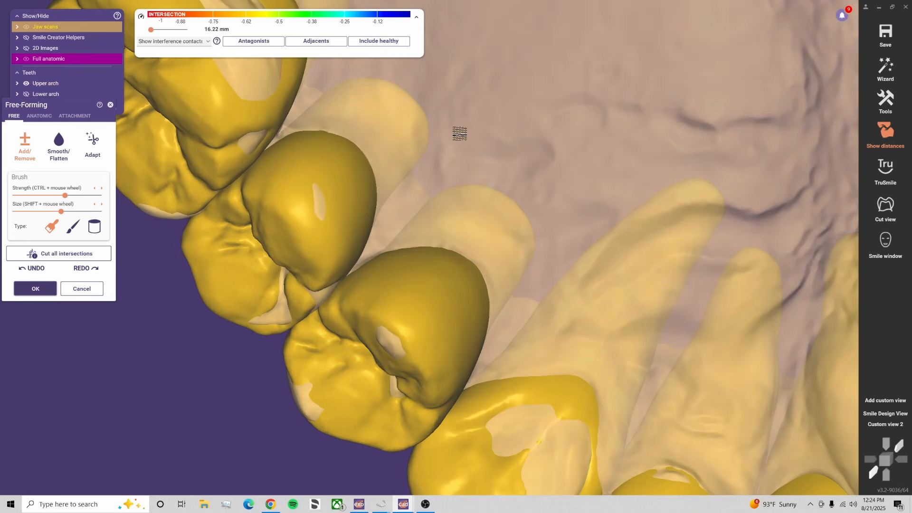
Make the full anatomic teeth semi-transparent for work on the buccal side of the upper left first molar, keeping Free sculpting active
{"action": "right_click_drag", "start_coordinate": [459, 133], "coordinate": [563, 307]}
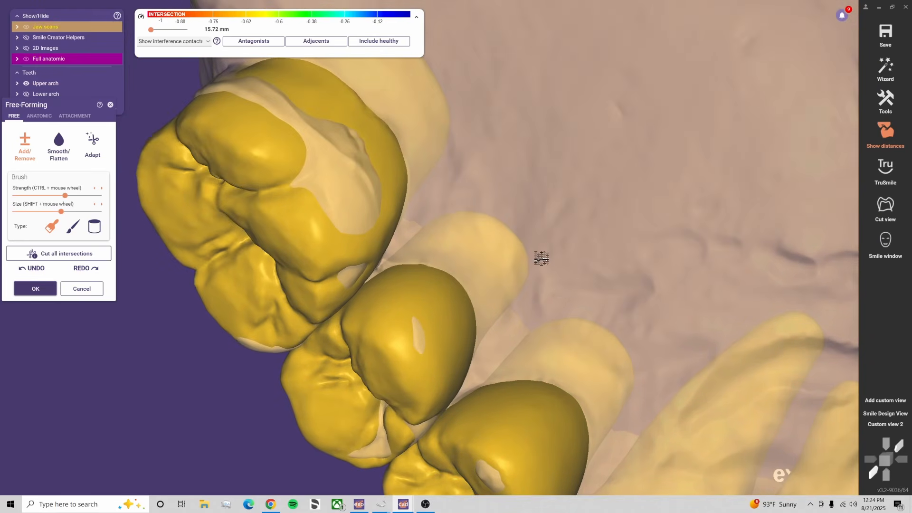
{"action": "scroll", "coordinate": [541, 258], "scroll_direction": "down", "scroll_amount": 2}
{"action": "right_click_drag", "start_coordinate": [544, 267], "coordinate": [546, 265]}
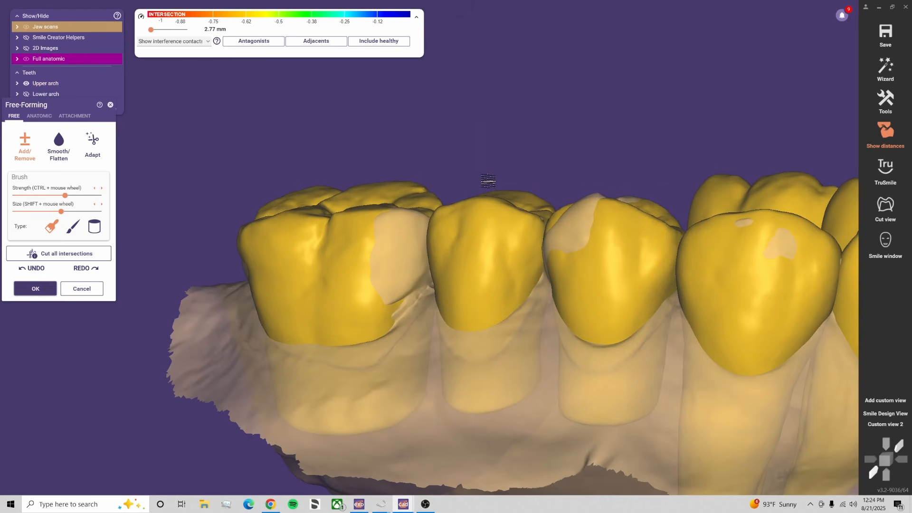
{"action": "right_click_drag", "start_coordinate": [489, 181], "coordinate": [498, 220]}
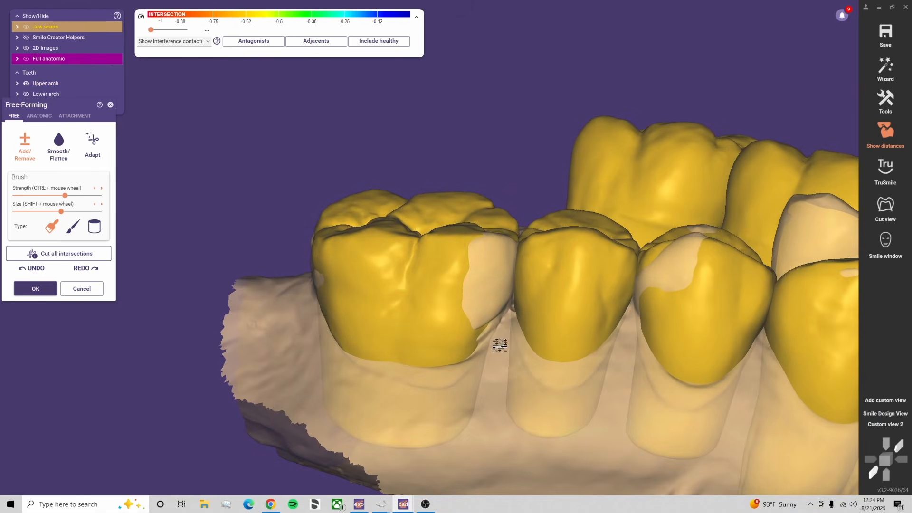
{"action": "right_click_drag", "start_coordinate": [499, 346], "coordinate": [487, 351]}
{"action": "scroll", "coordinate": [489, 246], "scroll_direction": "up", "scroll_amount": 3}
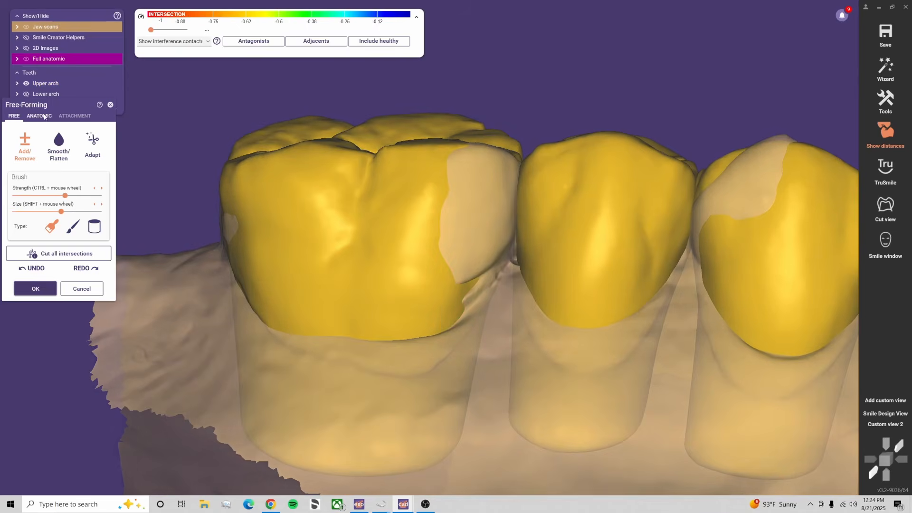
{"action": "left_click", "coordinate": [39, 116]}
{"action": "mouse_move", "coordinate": [90, 58]}
{"action": "left_mouse_down"}
{"action": "mouse_move", "coordinate": [76, 60]}
{"action": "mouse_move", "coordinate": [88, 64]}
{"action": "left_mouse_up"}
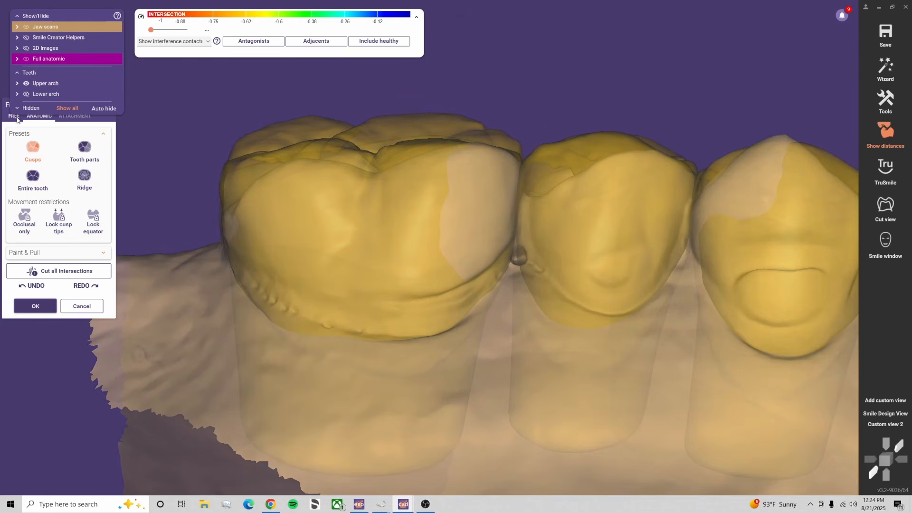
{"action": "left_click", "coordinate": [15, 119]}
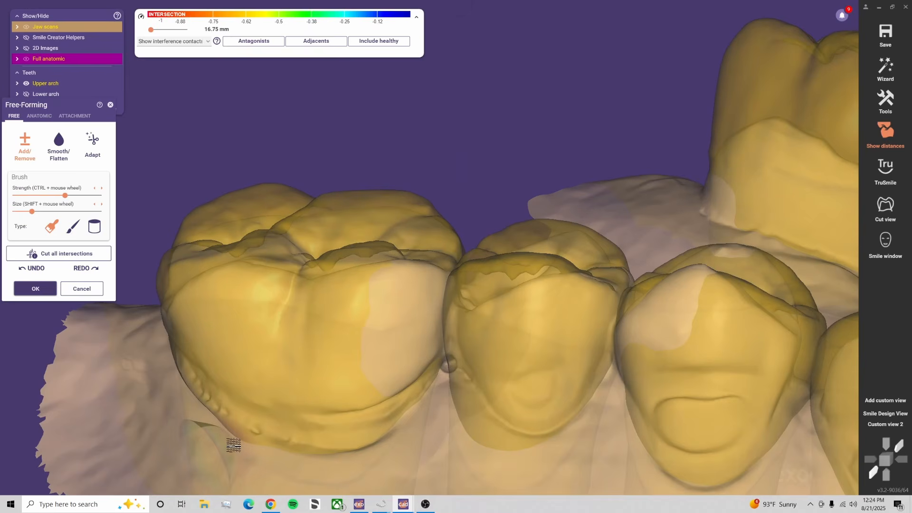
Remove material along the buccal gum-line edge of the upper left first molar with a small Add/Remove brush
{"action": "mouse_move", "coordinate": [242, 418]}
{"action": "left_mouse_down", "text": "shift"}
{"action": "mouse_move", "coordinate": [258, 397]}
{"action": "mouse_move", "coordinate": [240, 393]}
{"action": "left_mouse_up", "text": "shift"}
{"action": "right_click_drag", "start_coordinate": [277, 420], "coordinate": [293, 405]}
{"action": "scroll", "coordinate": [294, 404], "scroll_direction": "up", "scroll_amount": 1, "text": "shift"}
{"action": "mouse_move", "coordinate": [288, 402]}
{"action": "left_mouse_down", "text": "shift"}
{"action": "mouse_move", "coordinate": [205, 348]}
{"action": "mouse_move", "coordinate": [337, 434]}
{"action": "mouse_move", "coordinate": [311, 435]}
{"action": "left_mouse_up", "text": "shift"}
{"action": "right_click_drag", "start_coordinate": [386, 452], "coordinate": [383, 456]}
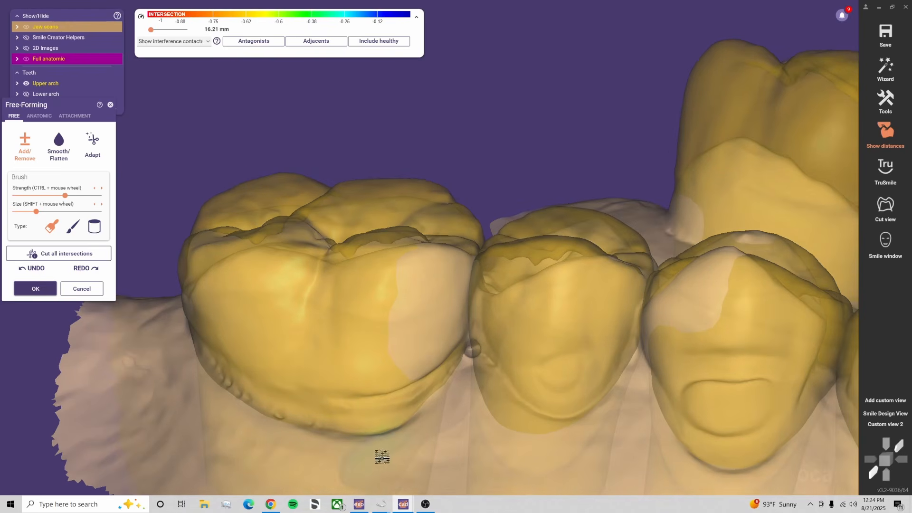
{"action": "mouse_move", "coordinate": [304, 410]}
{"action": "left_mouse_down", "text": "shift"}
{"action": "mouse_move", "coordinate": [317, 427]}
{"action": "mouse_move", "coordinate": [371, 426]}
{"action": "mouse_move", "coordinate": [393, 444]}
{"action": "left_mouse_up", "text": "shift"}
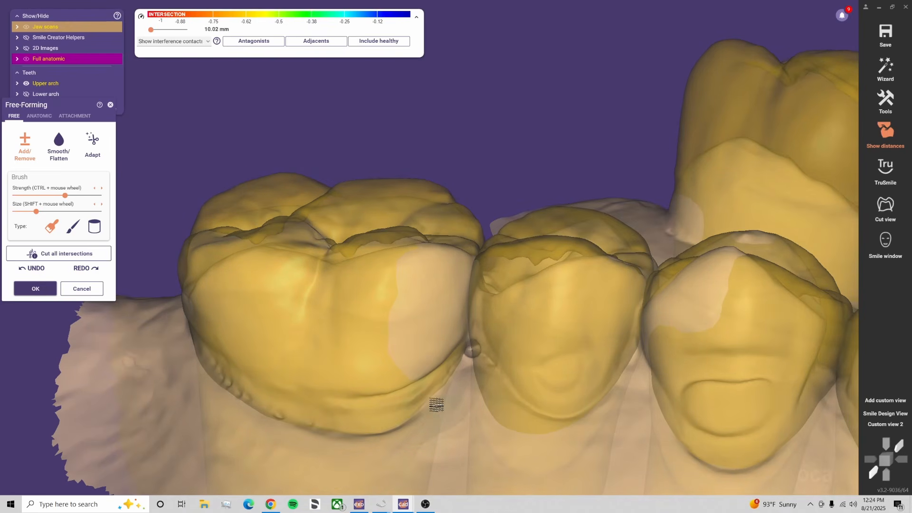
Restore the full anatomic teeth to full opacity and reduce the Add/Remove brush size
{"action": "right_click_drag", "start_coordinate": [286, 444], "coordinate": [405, 380]}
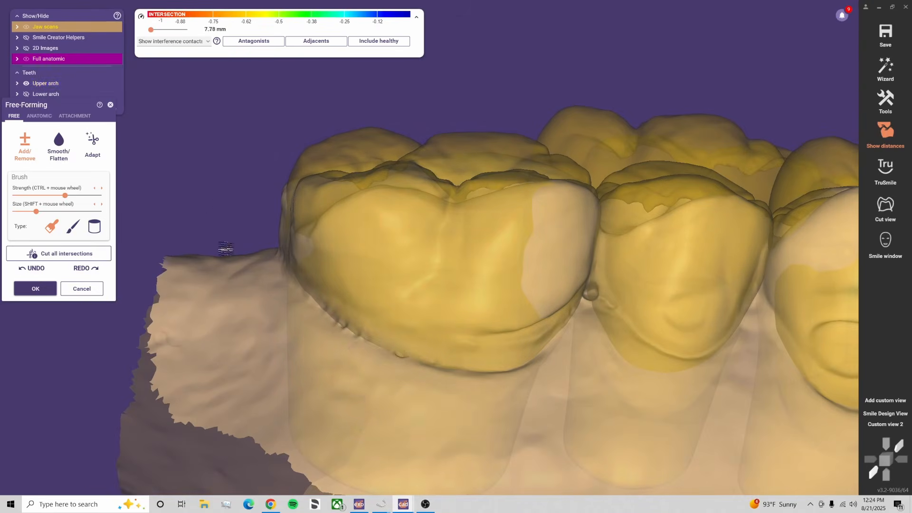
{"action": "left_click_drag", "start_coordinate": [97, 60], "coordinate": [224, 82]}
{"action": "scroll", "coordinate": [384, 325], "scroll_direction": "up", "scroll_amount": 2, "text": "shift"}
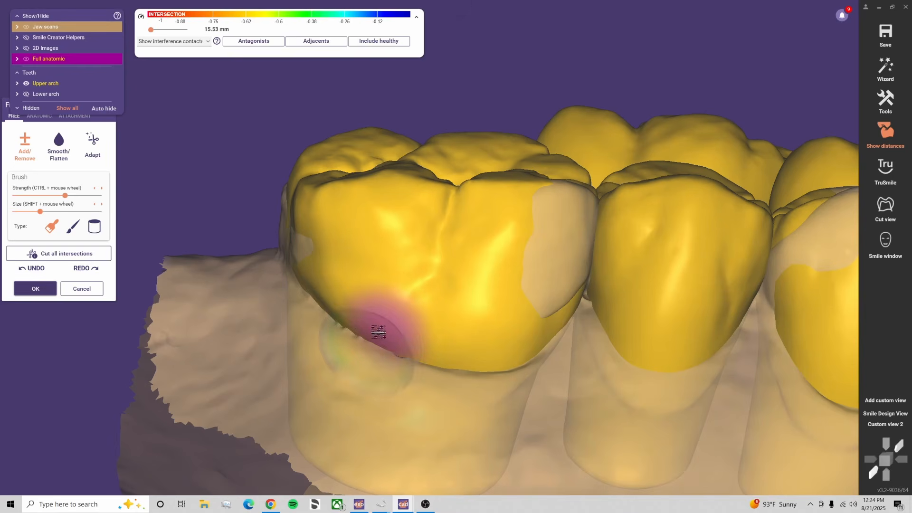
{"action": "scroll", "coordinate": [312, 290], "scroll_direction": "down", "scroll_amount": 3, "text": "shift"}
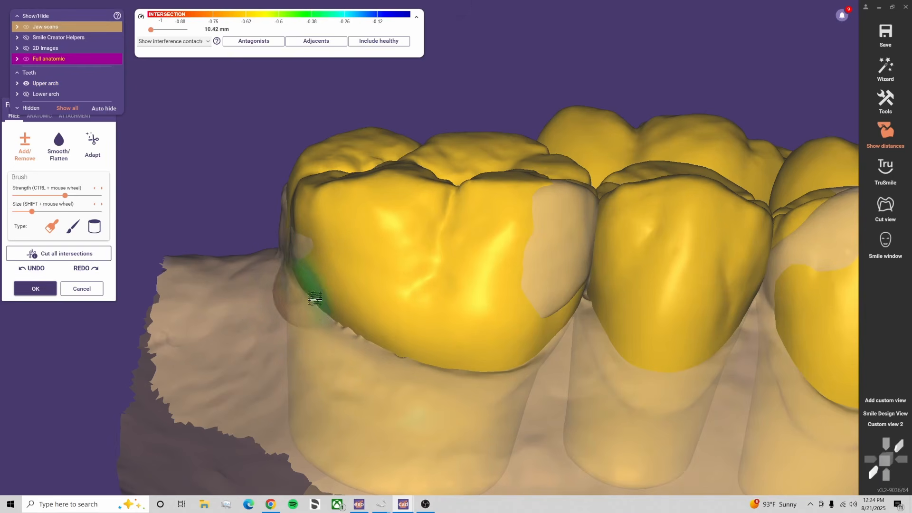
Show the jaw scans and examine the upper teeth from the front and along the left buccal side
{"action": "left_click", "coordinate": [897, 426]}
{"action": "middle_click_drag", "start_coordinate": [834, 132], "coordinate": [694, 173]}
{"action": "mouse_move", "coordinate": [694, 173]}
{"action": "right_mouse_down"}
{"action": "mouse_move", "coordinate": [651, 172]}
{"action": "mouse_move", "coordinate": [694, 181]}
{"action": "right_mouse_up"}
{"action": "left_click", "coordinate": [896, 427]}
{"action": "key", "text": "j"}
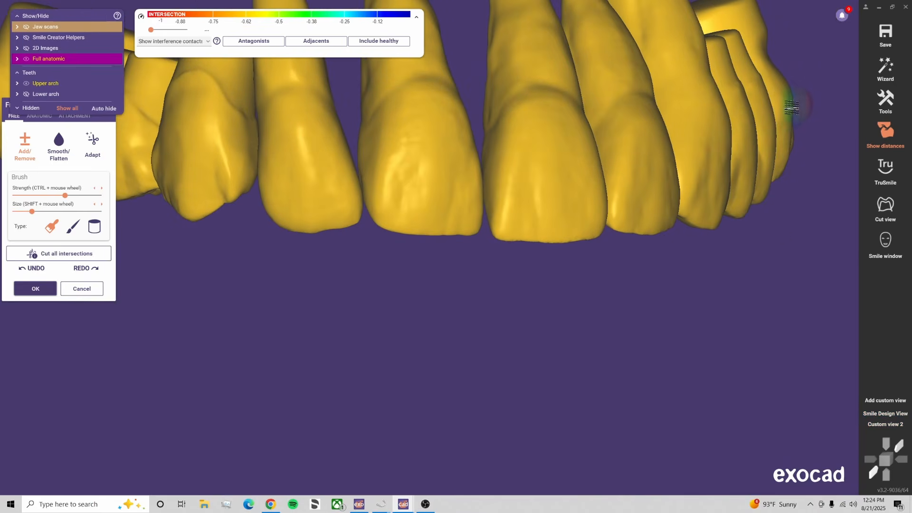
{"action": "key", "text": "j"}
{"action": "right_click_drag", "start_coordinate": [806, 120], "coordinate": [800, 118]}
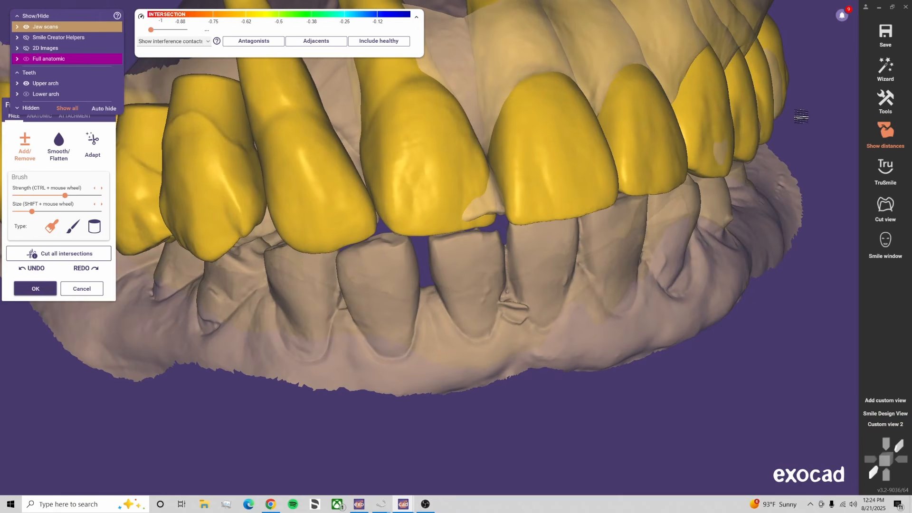
{"action": "scroll", "coordinate": [800, 118], "scroll_direction": "up", "scroll_amount": 2}
{"action": "scroll", "coordinate": [615, 143], "scroll_direction": "up", "scroll_amount": 3}
{"action": "scroll", "coordinate": [612, 138], "scroll_direction": "up", "scroll_amount": 1, "text": "shift"}
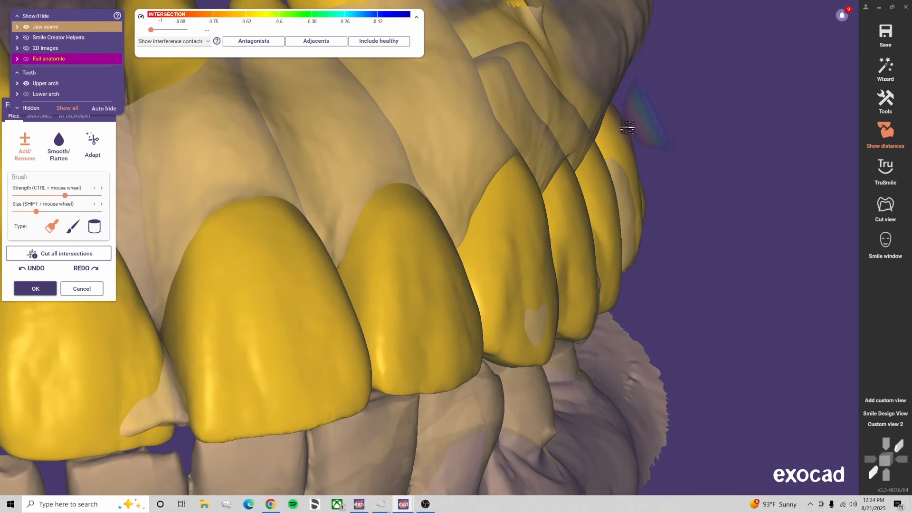
{"action": "mouse_move", "coordinate": [628, 127]}
{"action": "right_mouse_down"}
{"action": "mouse_move", "coordinate": [644, 136]}
{"action": "mouse_move", "coordinate": [636, 120]}
{"action": "mouse_move", "coordinate": [660, 109]}
{"action": "right_mouse_up"}
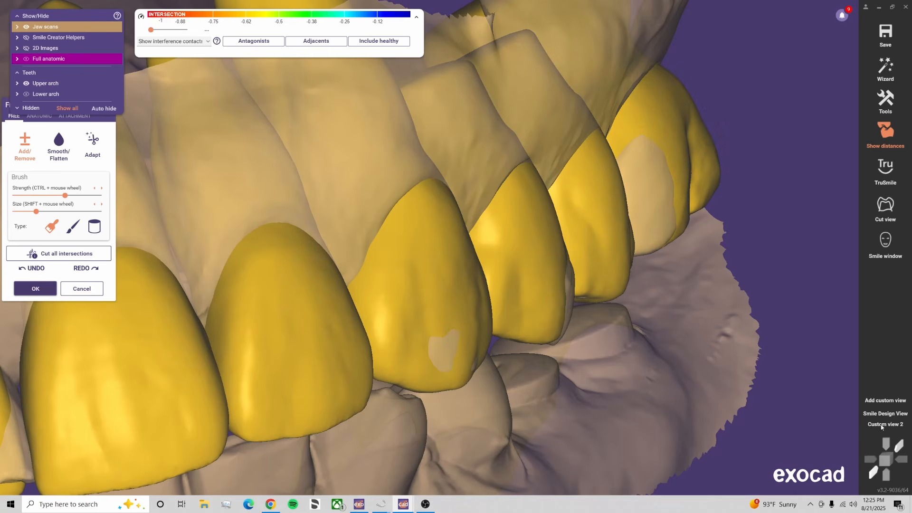
{"action": "mouse_move", "coordinate": [753, 309]}
{"action": "right_mouse_down"}
{"action": "mouse_move", "coordinate": [828, 299]}
{"action": "mouse_move", "coordinate": [761, 296]}
{"action": "right_mouse_up"}
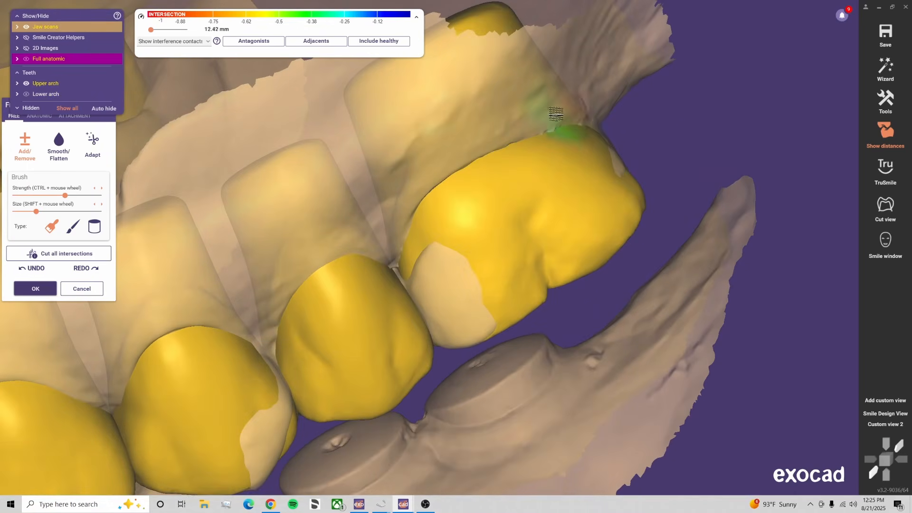
Build up the distobuccal area of the upper left first molar with a larger Add/Remove brush
{"action": "mouse_move", "coordinate": [600, 125]}
{"action": "right_mouse_down"}
{"action": "mouse_move", "coordinate": [616, 170]}
{"action": "mouse_move", "coordinate": [577, 186]}
{"action": "right_mouse_up"}
{"action": "scroll", "coordinate": [519, 210], "scroll_direction": "up", "scroll_amount": 5, "text": "shift"}
{"action": "left_click_drag", "start_coordinate": [542, 174], "coordinate": [556, 199]}
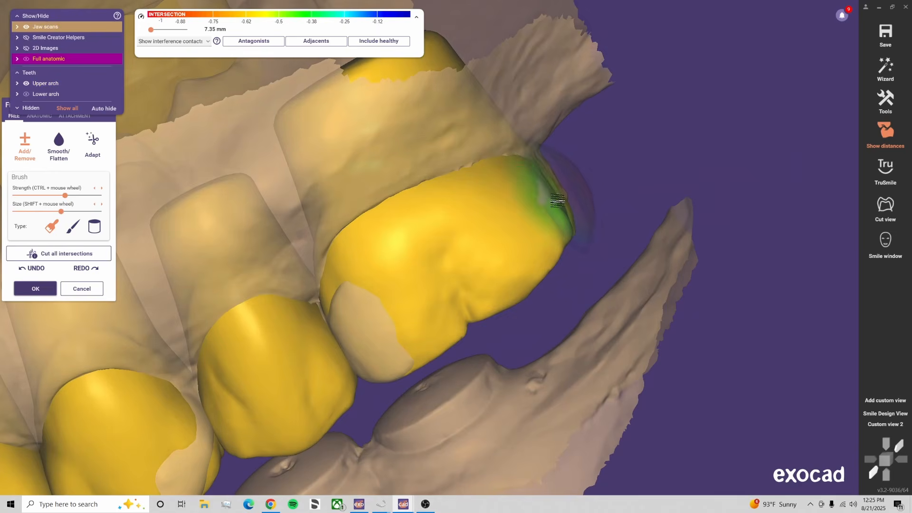
Trim the mesiopalatal contour of the upper left first molar with a smaller Add/Remove brush
{"action": "mouse_move", "coordinate": [556, 199]}
{"action": "right_mouse_down"}
{"action": "mouse_move", "coordinate": [544, 217]}
{"action": "mouse_move", "coordinate": [493, 226]}
{"action": "mouse_move", "coordinate": [490, 305]}
{"action": "mouse_move", "coordinate": [583, 291]}
{"action": "mouse_move", "coordinate": [737, 399]}
{"action": "right_mouse_up"}
{"action": "right_click_drag", "start_coordinate": [526, 342], "coordinate": [480, 318]}
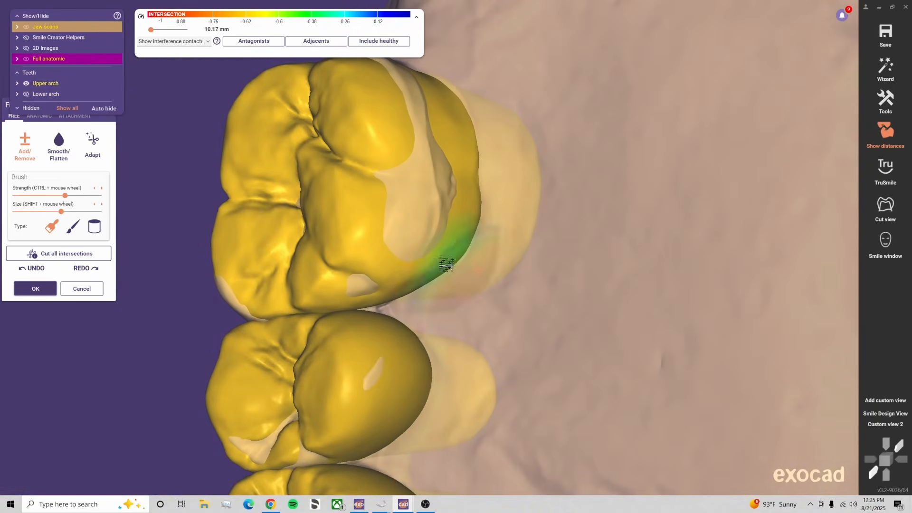
{"action": "scroll", "coordinate": [449, 262], "scroll_direction": "down", "scroll_amount": 4, "text": "shift"}
{"action": "mouse_move", "coordinate": [448, 262]}
{"action": "left_mouse_down", "text": "shift"}
{"action": "mouse_move", "coordinate": [444, 269]}
{"action": "mouse_move", "coordinate": [480, 236]}
{"action": "left_mouse_up", "text": "shift"}
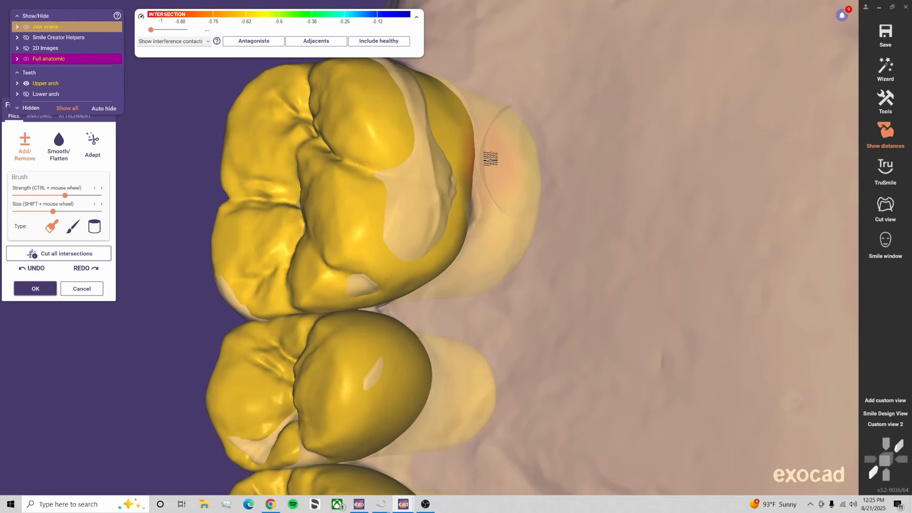
Build up the distopalatal surface of the upper left first molar with a larger Add/Remove brush to cover the scan
{"action": "right_click_drag", "start_coordinate": [483, 125], "coordinate": [448, 136]}
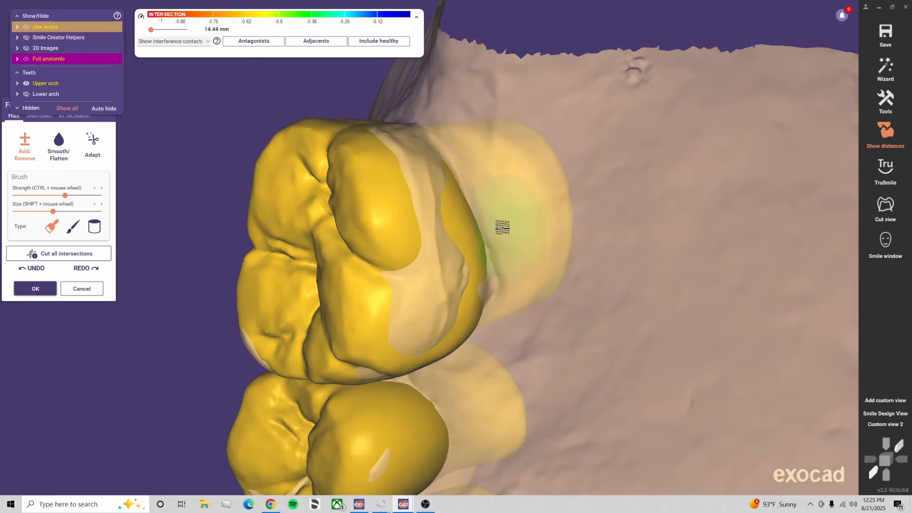
{"action": "right_click_drag", "start_coordinate": [503, 228], "coordinate": [507, 238]}
{"action": "scroll", "coordinate": [466, 213], "scroll_direction": "up", "scroll_amount": 3, "text": "shift"}
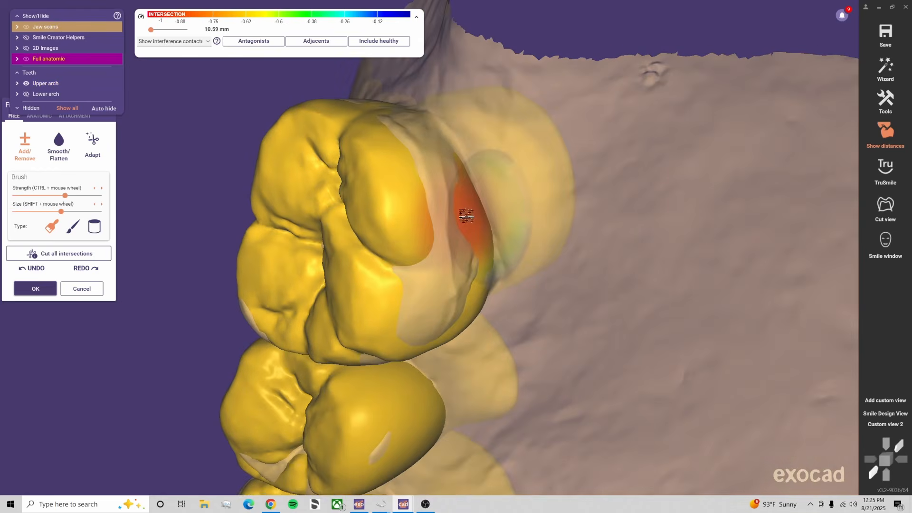
{"action": "mouse_move", "coordinate": [447, 112]}
{"action": "right_mouse_down"}
{"action": "mouse_move", "coordinate": [505, 167]}
{"action": "mouse_move", "coordinate": [482, 209]}
{"action": "right_mouse_up"}
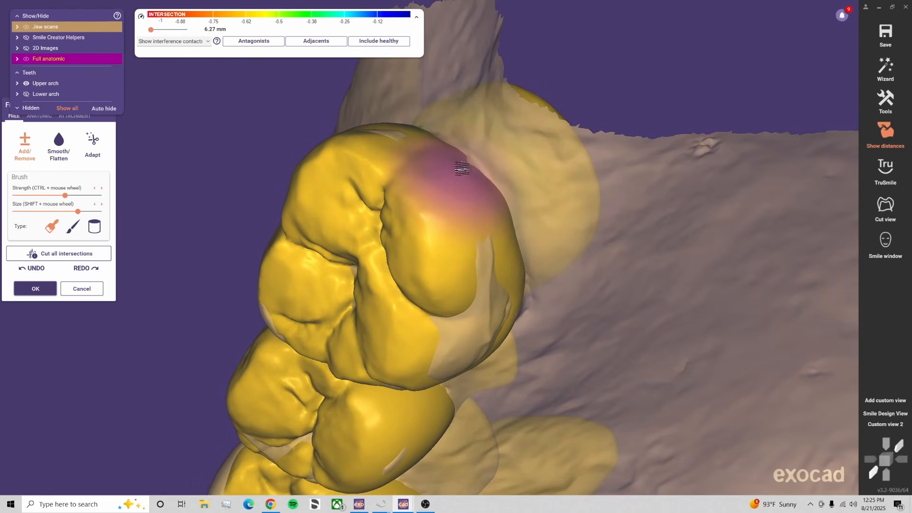
{"action": "mouse_move", "coordinate": [560, 279]}
{"action": "right_mouse_down"}
{"action": "mouse_move", "coordinate": [458, 211]}
{"action": "mouse_move", "coordinate": [503, 363]}
{"action": "mouse_move", "coordinate": [485, 378]}
{"action": "mouse_move", "coordinate": [547, 277]}
{"action": "right_mouse_up"}
{"action": "scroll", "coordinate": [548, 276], "scroll_direction": "down", "scroll_amount": 2, "text": "shift"}
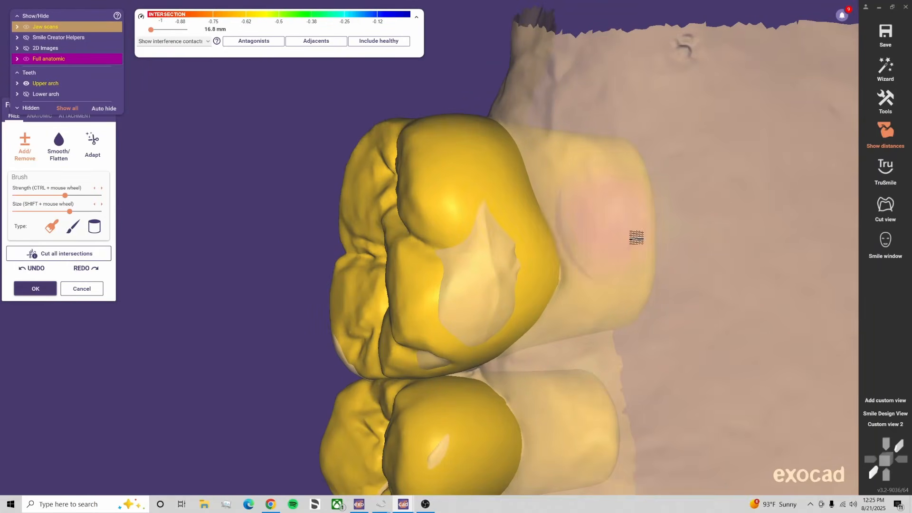
Trim the distopalatal cusp of the upper left first molar with a smaller Add/Remove brush
{"action": "right_click_drag", "start_coordinate": [637, 238], "coordinate": [546, 216]}
{"action": "scroll", "coordinate": [462, 153], "scroll_direction": "down", "scroll_amount": 2, "text": "shift"}
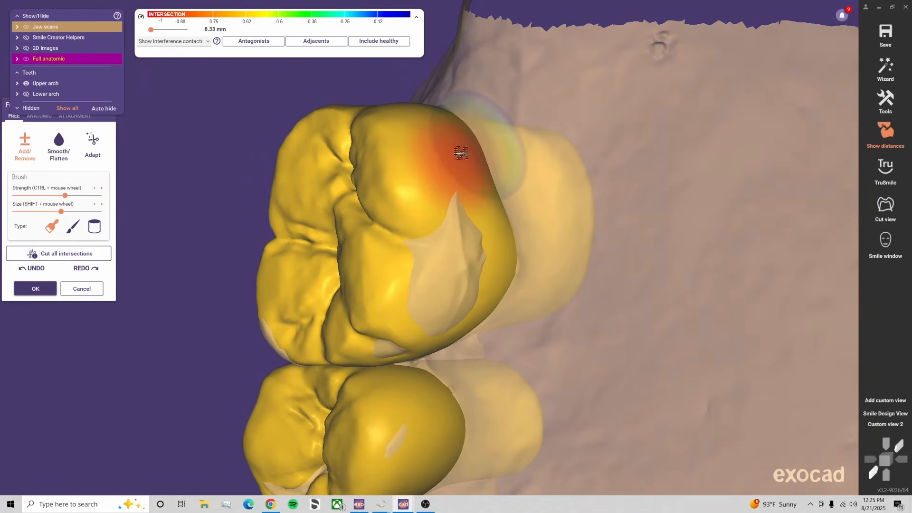
{"action": "mouse_move", "coordinate": [447, 125]}
{"action": "right_mouse_down"}
{"action": "mouse_move", "coordinate": [482, 112]}
{"action": "mouse_move", "coordinate": [468, 93]}
{"action": "right_mouse_up"}
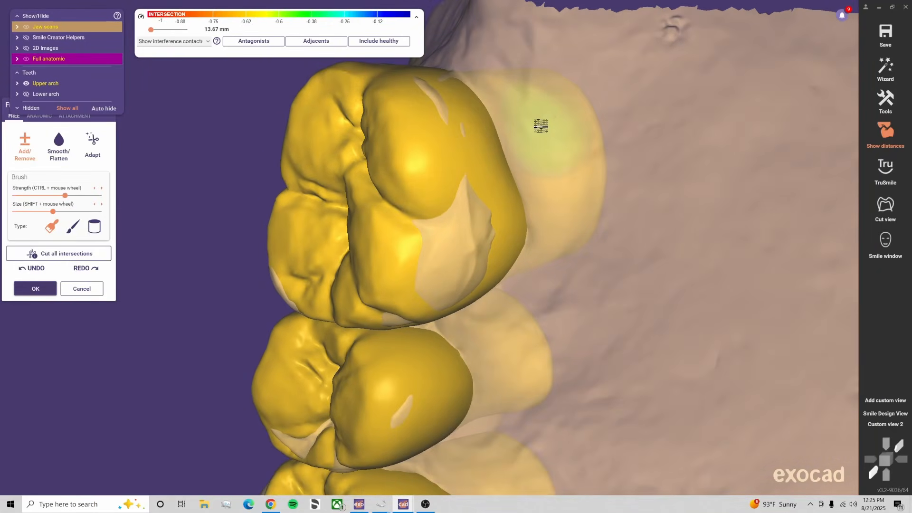
Fill out the mesiopalatal margin and palatal surface of the upper left first molar with an enlarged Add/Remove brush
{"action": "mouse_move", "coordinate": [541, 127]}
{"action": "right_mouse_down"}
{"action": "mouse_move", "coordinate": [539, 163]}
{"action": "mouse_move", "coordinate": [473, 310]}
{"action": "right_mouse_up"}
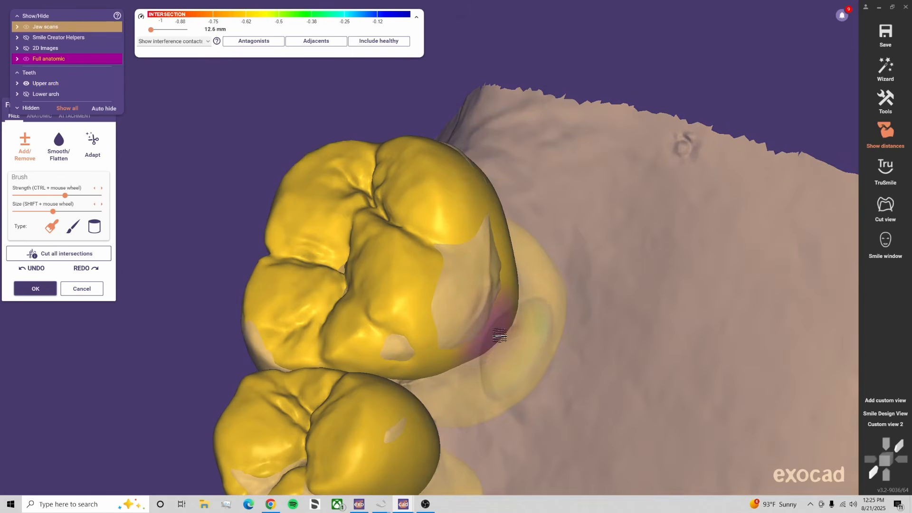
{"action": "scroll", "coordinate": [428, 324], "scroll_direction": "up", "scroll_amount": 2, "text": "shift"}
{"action": "scroll", "coordinate": [444, 320], "scroll_direction": "up", "scroll_amount": 2, "text": "shift"}
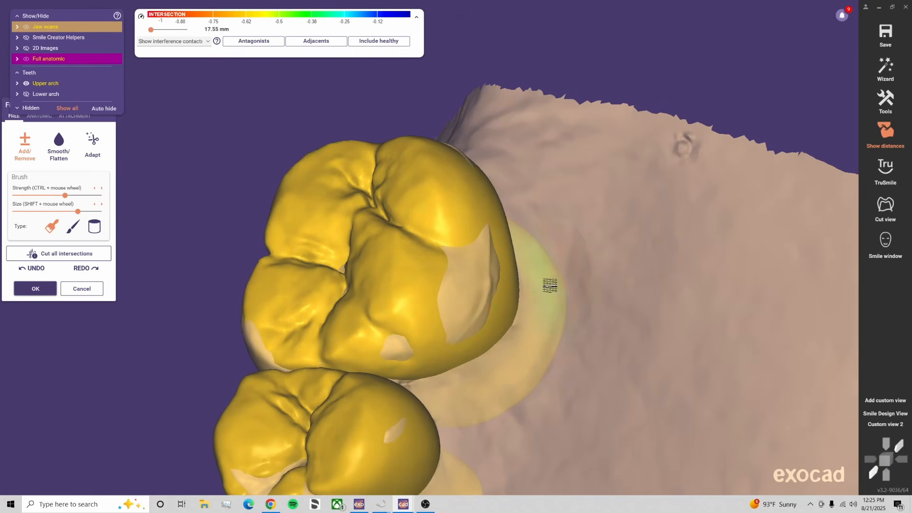
{"action": "right_click_drag", "start_coordinate": [550, 285], "coordinate": [478, 256]}
{"action": "mouse_move", "coordinate": [554, 310]}
{"action": "right_mouse_down"}
{"action": "mouse_move", "coordinate": [484, 307]}
{"action": "mouse_move", "coordinate": [418, 354]}
{"action": "right_mouse_up"}
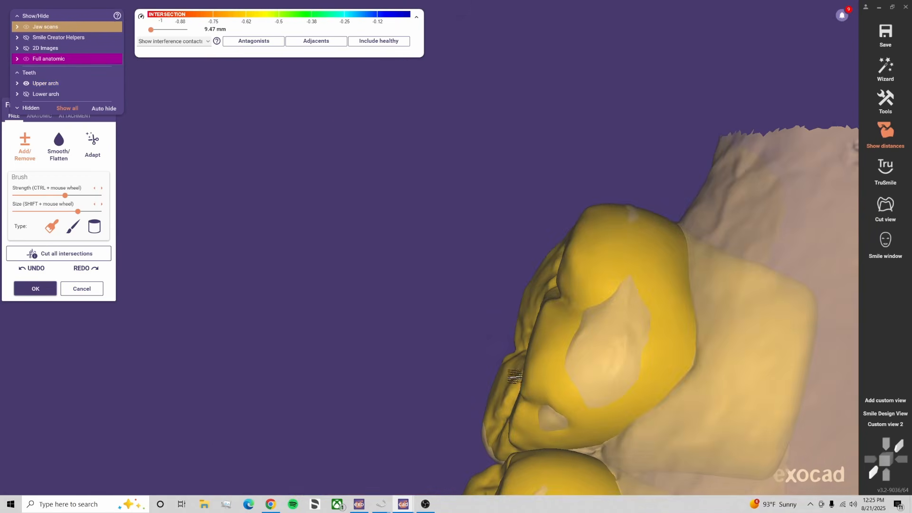
Slim the distopalatal contour of the upper left first molar with a reduced Add/Remove brush
{"action": "scroll", "coordinate": [596, 455], "scroll_direction": "down", "scroll_amount": 4, "text": "shift"}
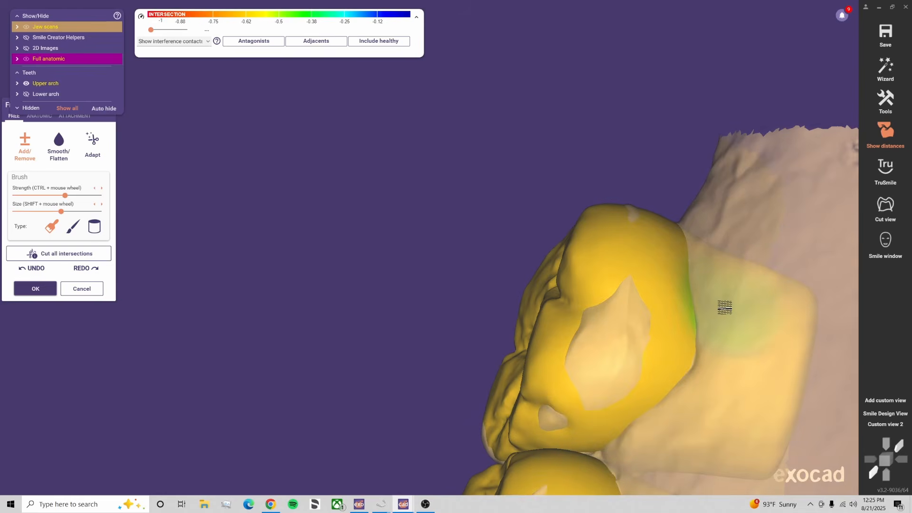
{"action": "right_click_drag", "start_coordinate": [726, 311], "coordinate": [695, 289]}
{"action": "scroll", "coordinate": [635, 277], "scroll_direction": "down", "scroll_amount": 1, "text": "shift"}
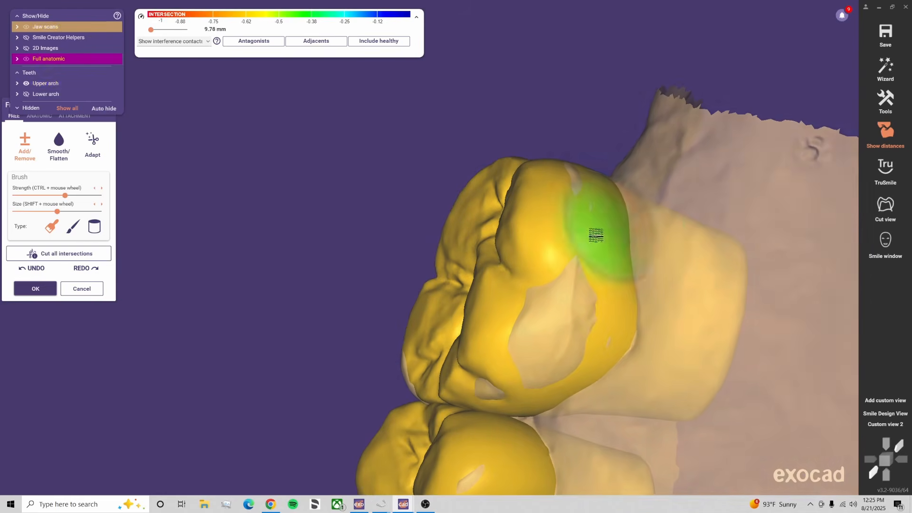
{"action": "mouse_move", "coordinate": [600, 198]}
{"action": "right_mouse_down"}
{"action": "mouse_move", "coordinate": [642, 179]}
{"action": "mouse_move", "coordinate": [674, 233]}
{"action": "mouse_move", "coordinate": [643, 209]}
{"action": "right_mouse_up"}
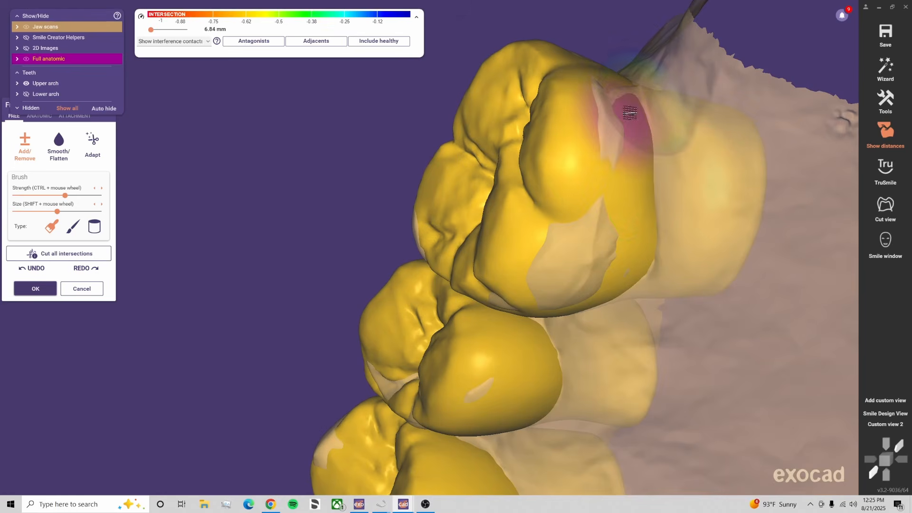
{"action": "mouse_move", "coordinate": [651, 63]}
{"action": "right_mouse_down"}
{"action": "mouse_move", "coordinate": [614, 79]}
{"action": "mouse_move", "coordinate": [617, 129]}
{"action": "right_mouse_up"}
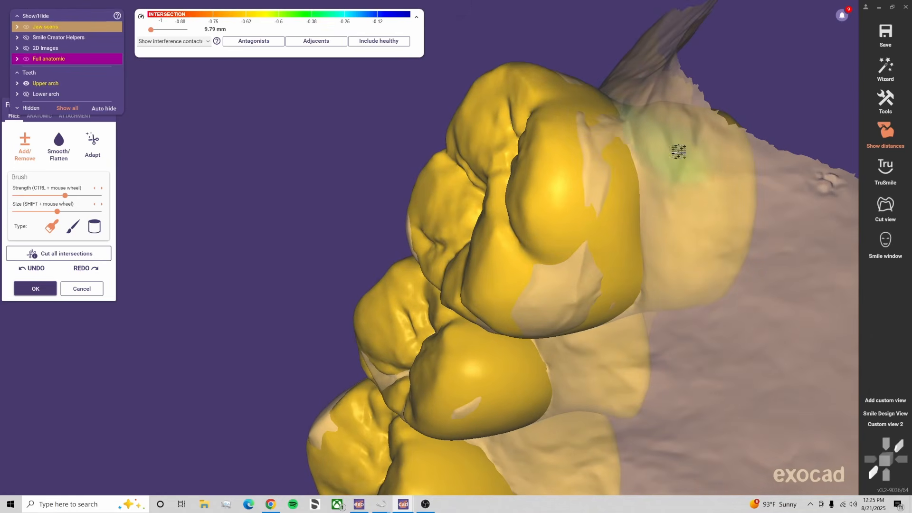
Even out the palatal surface of the upper left first molar from its distal to its mesial margin, varying the brush size
{"action": "right_click_drag", "start_coordinate": [678, 151], "coordinate": [625, 178]}
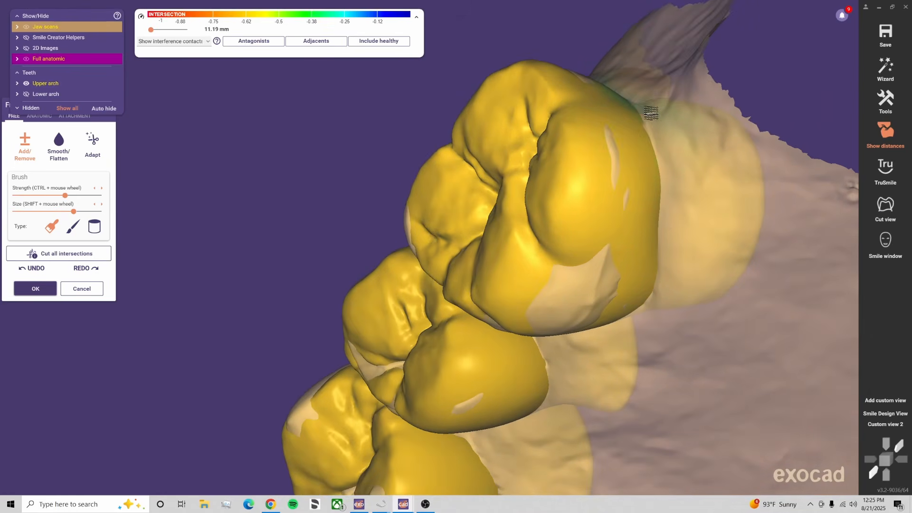
{"action": "left_click_drag", "start_coordinate": [635, 180], "coordinate": [638, 137], "text": "shift"}
{"action": "right_click_drag", "start_coordinate": [690, 224], "coordinate": [669, 298]}
{"action": "right_click_drag", "start_coordinate": [658, 332], "coordinate": [641, 339]}
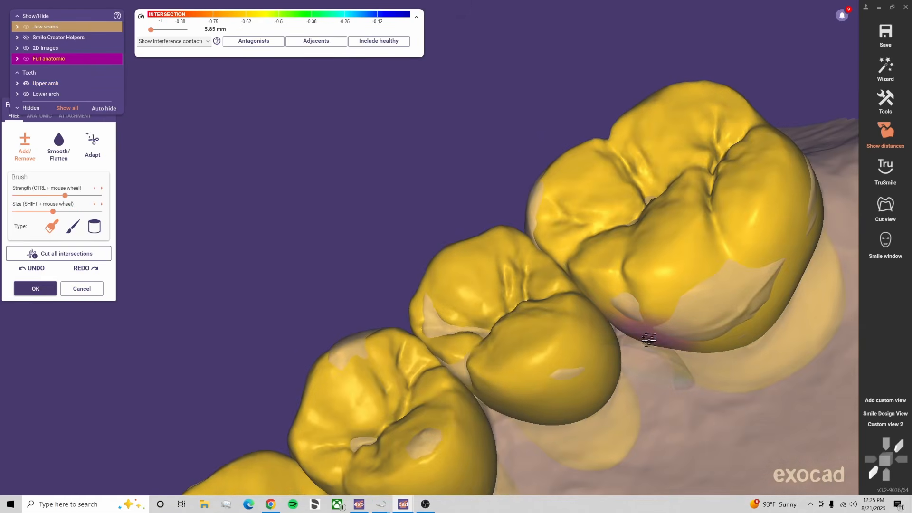
{"action": "scroll", "coordinate": [733, 310], "scroll_direction": "up", "scroll_amount": 4, "text": "shift"}
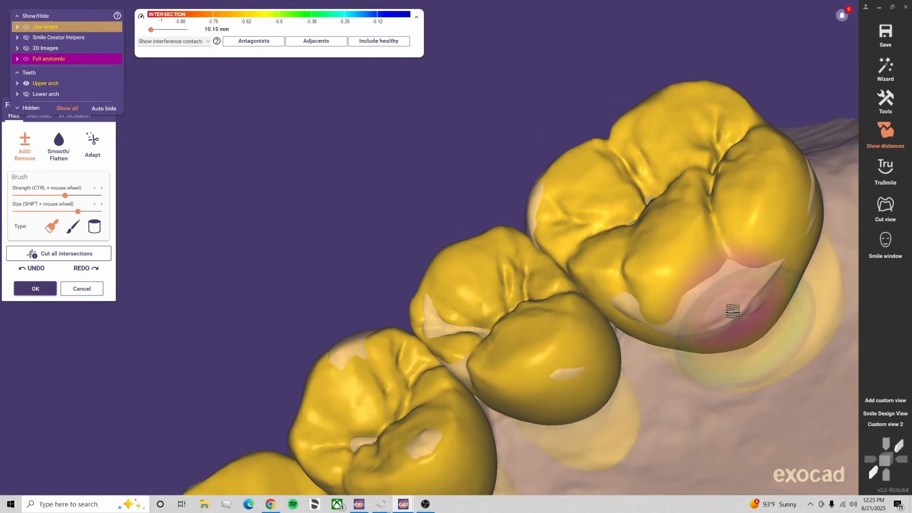
Toggle the jaw scans off and on, and examine the upper left posterior teeth from the occlusal and buccal sides
{"action": "scroll", "coordinate": [724, 371], "scroll_direction": "down", "scroll_amount": 3}
{"action": "key", "text": "j"}
{"action": "key", "text": "j"}
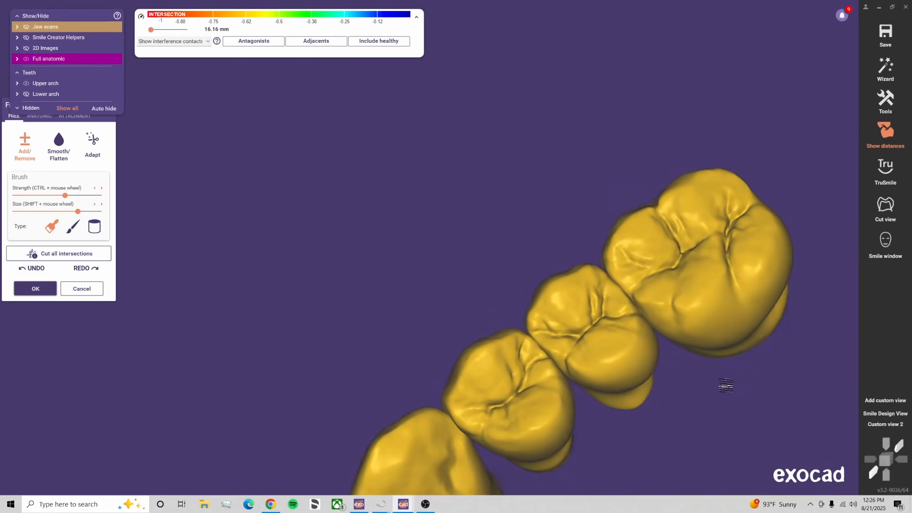
{"action": "key", "text": "j"}
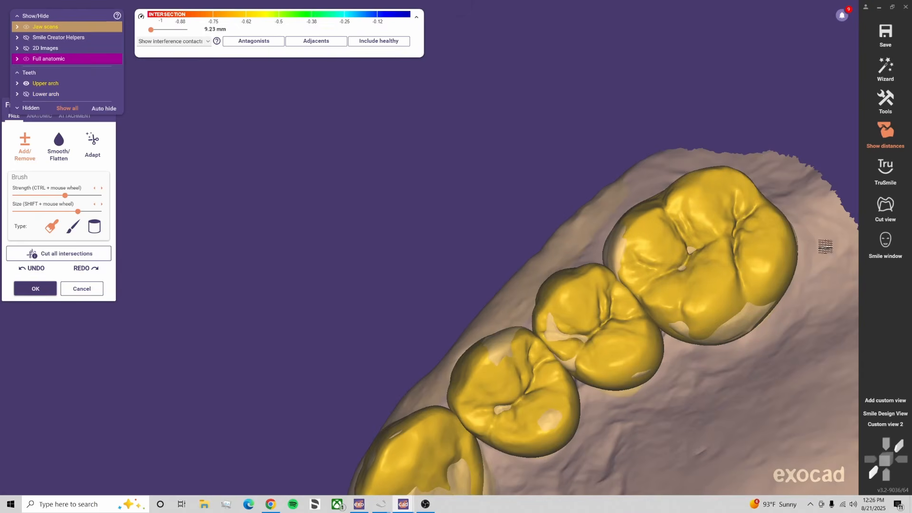
{"action": "middle_click_drag", "start_coordinate": [746, 381], "coordinate": [611, 277]}
{"action": "right_click_drag", "start_coordinate": [611, 277], "coordinate": [631, 373]}
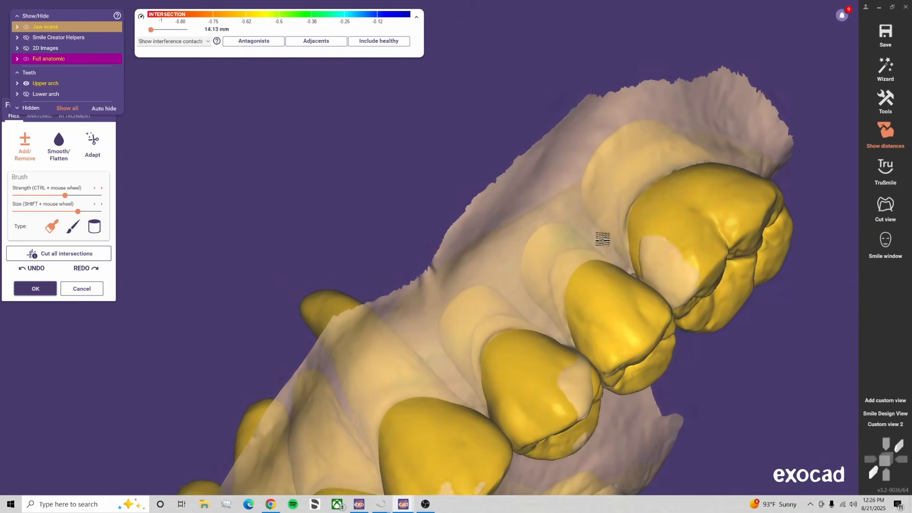
{"action": "right_click_drag", "start_coordinate": [635, 224], "coordinate": [596, 179]}
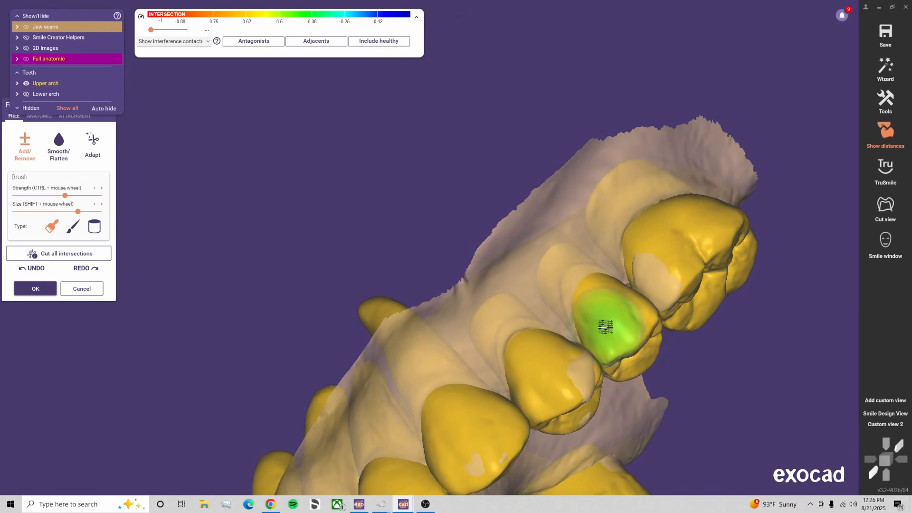
Refine the mesial edge of the upper left canine beside the lateral incisor with a small Add/Remove brush
{"action": "mouse_move", "coordinate": [606, 337]}
{"action": "right_mouse_down"}
{"action": "mouse_move", "coordinate": [519, 362]}
{"action": "mouse_move", "coordinate": [482, 356]}
{"action": "right_mouse_up"}
{"action": "scroll", "coordinate": [482, 355], "scroll_direction": "up", "scroll_amount": 3}
{"action": "scroll", "coordinate": [468, 344], "scroll_direction": "down", "scroll_amount": 3, "text": "shift"}
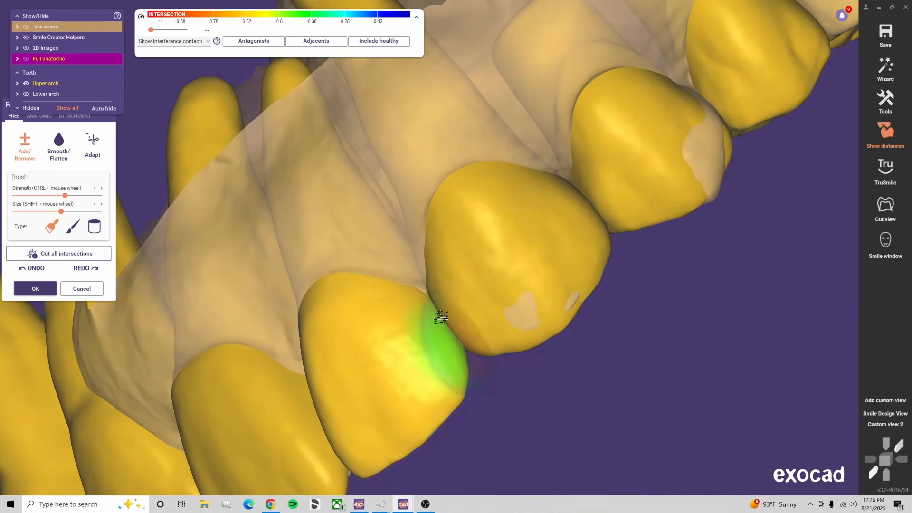
{"action": "scroll", "coordinate": [447, 325], "scroll_direction": "down", "scroll_amount": 3, "text": "shift"}
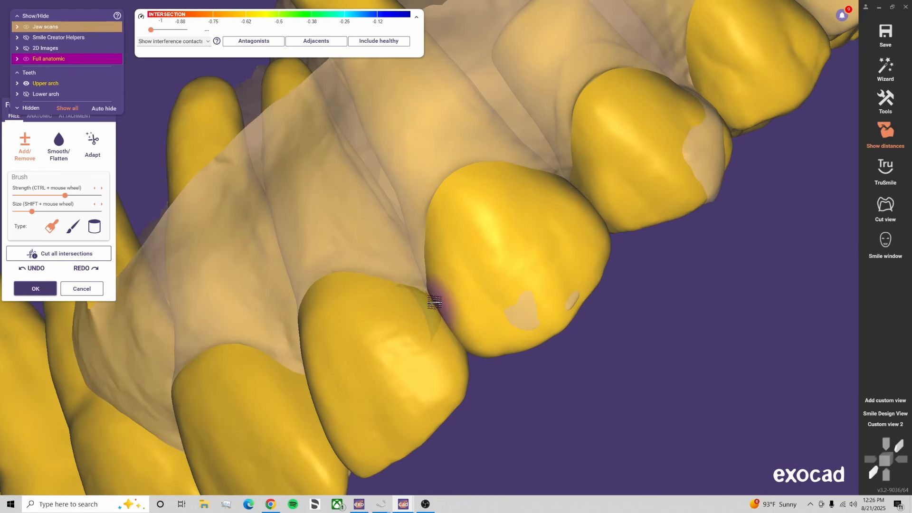
{"action": "left_click_drag", "start_coordinate": [435, 303], "coordinate": [442, 300], "text": "ctrl"}
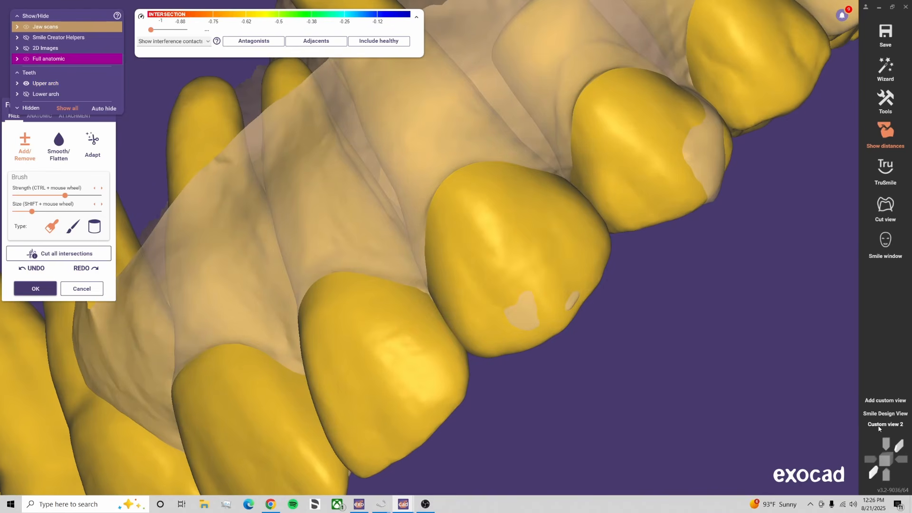
Reshape the distolabial surface of the upper left canine from the saved front view with a larger Add/Remove brush
{"action": "left_click", "coordinate": [879, 428]}
{"action": "scroll", "coordinate": [663, 177], "scroll_direction": "up", "scroll_amount": 3}
{"action": "scroll", "coordinate": [704, 169], "scroll_direction": "up", "scroll_amount": 2, "text": "shift"}
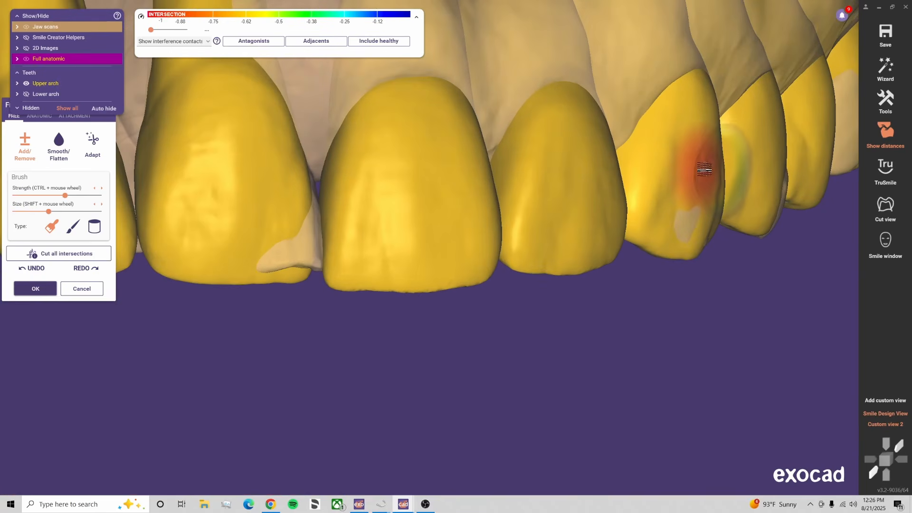
{"action": "scroll", "coordinate": [711, 170], "scroll_direction": "up", "scroll_amount": 2, "text": "shift"}
{"action": "right_click_drag", "start_coordinate": [717, 171], "coordinate": [751, 173]}
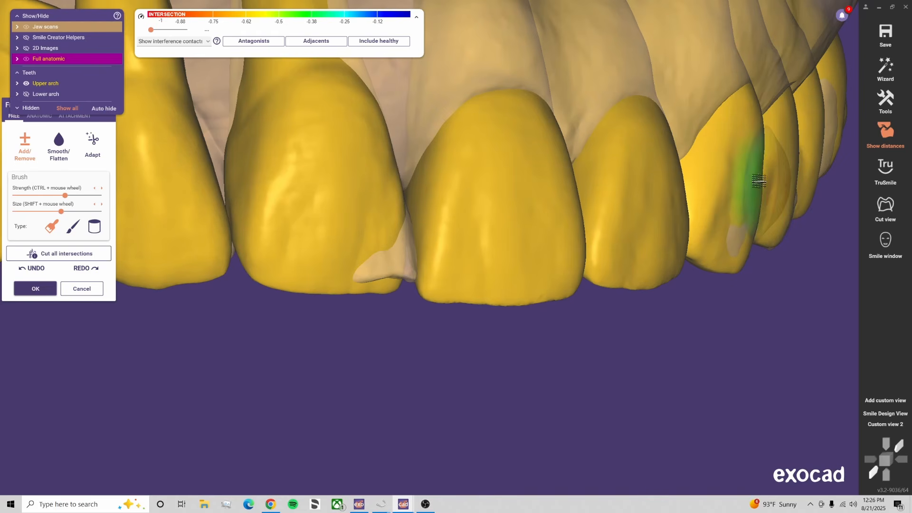
{"action": "right_click_drag", "start_coordinate": [761, 204], "coordinate": [760, 243]}
Examine the upper teeth from the front and palatal sides, briefly displaying the intersections with the antagonists
{"action": "left_click", "coordinate": [897, 424]}
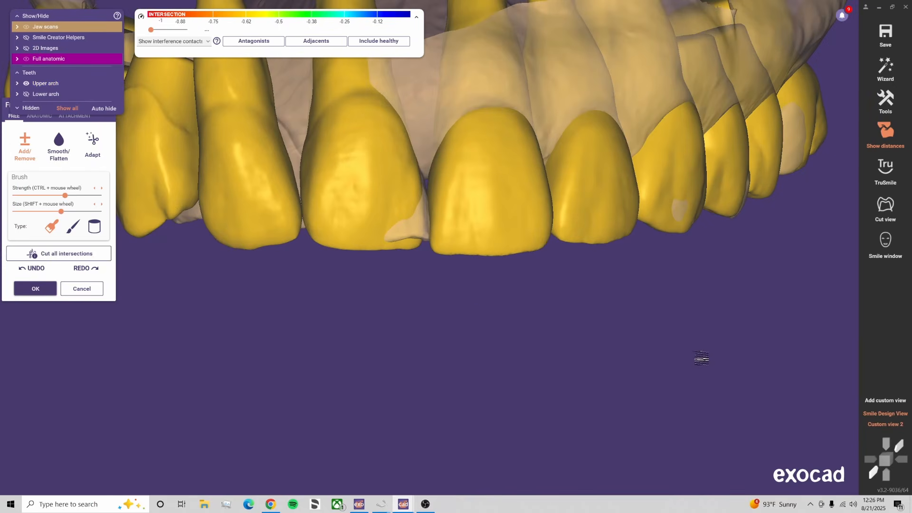
{"action": "scroll", "coordinate": [615, 326], "scroll_direction": "up", "scroll_amount": 1}
{"action": "right_click_drag", "start_coordinate": [585, 264], "coordinate": [356, 305]}
{"action": "left_click", "coordinate": [254, 41]}
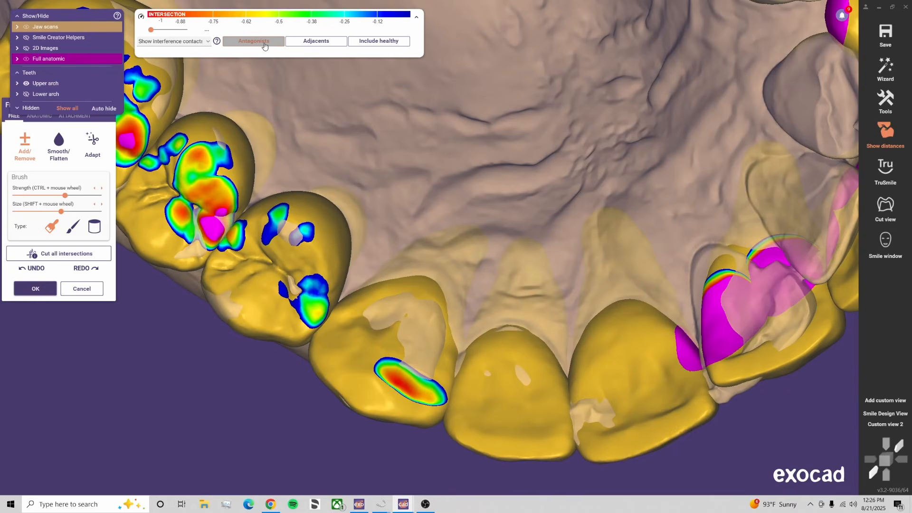
{"action": "left_click", "coordinate": [264, 45]}
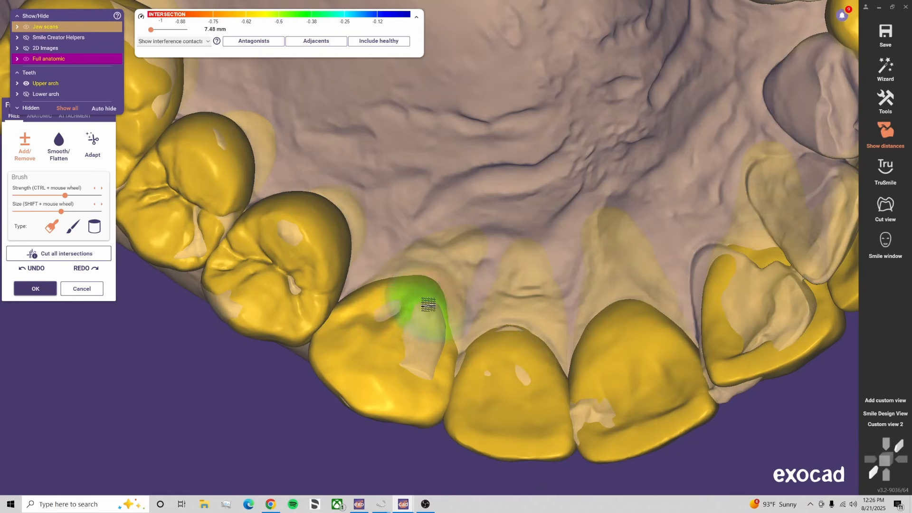
Build up the palatal surface of the upper left canine over the scan and display the antagonist intersections
{"action": "right_click_drag", "start_coordinate": [428, 304], "coordinate": [364, 322]}
{"action": "right_click_drag", "start_coordinate": [434, 282], "coordinate": [350, 57]}
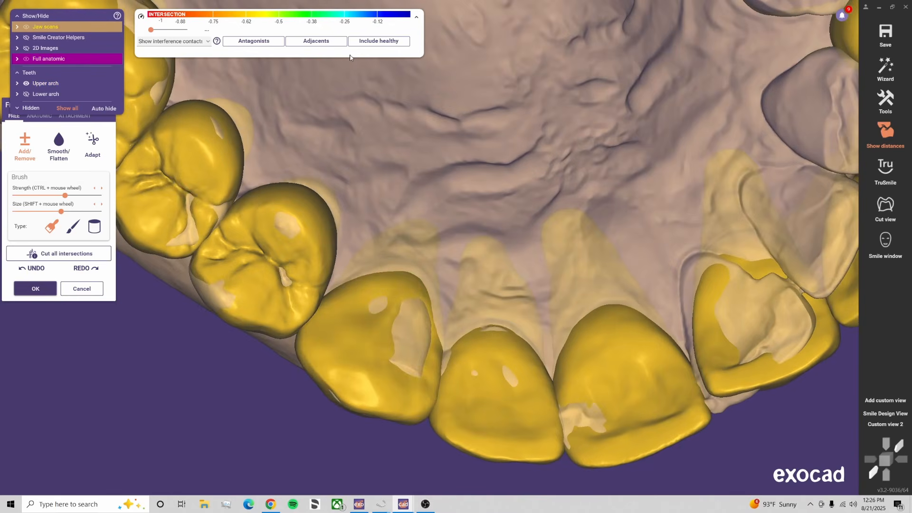
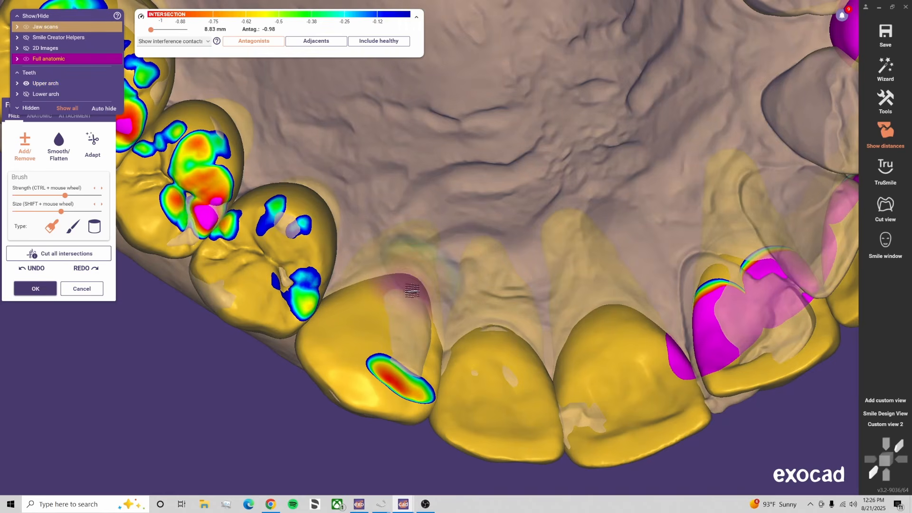
{"action": "mouse_move", "coordinate": [412, 291]}
{"action": "right_mouse_down"}
{"action": "mouse_move", "coordinate": [465, 309]}
{"action": "mouse_move", "coordinate": [460, 323]}
{"action": "right_mouse_up"}
{"action": "scroll", "coordinate": [402, 356], "scroll_direction": "down", "scroll_amount": 1, "text": "shift"}
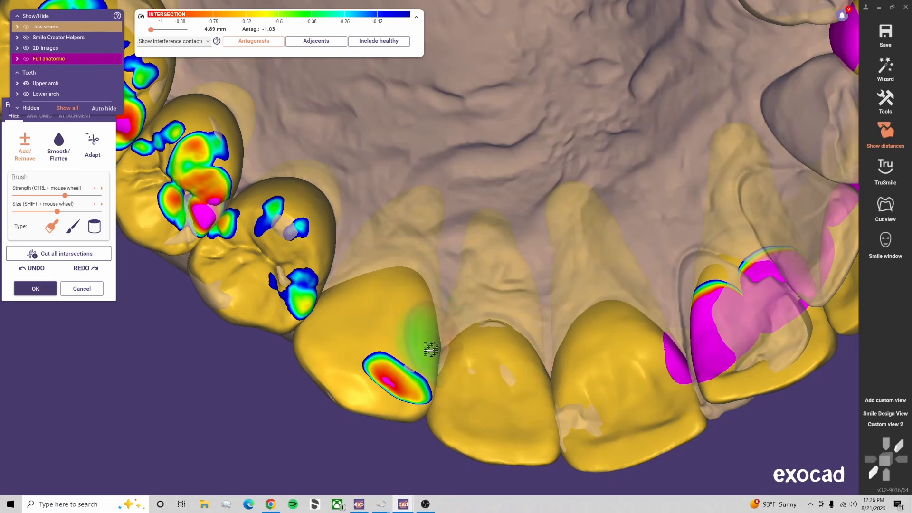
{"action": "right_click_drag", "start_coordinate": [431, 349], "coordinate": [421, 362]}
{"action": "scroll", "coordinate": [421, 362], "scroll_direction": "down", "scroll_amount": 1, "text": "shift"}
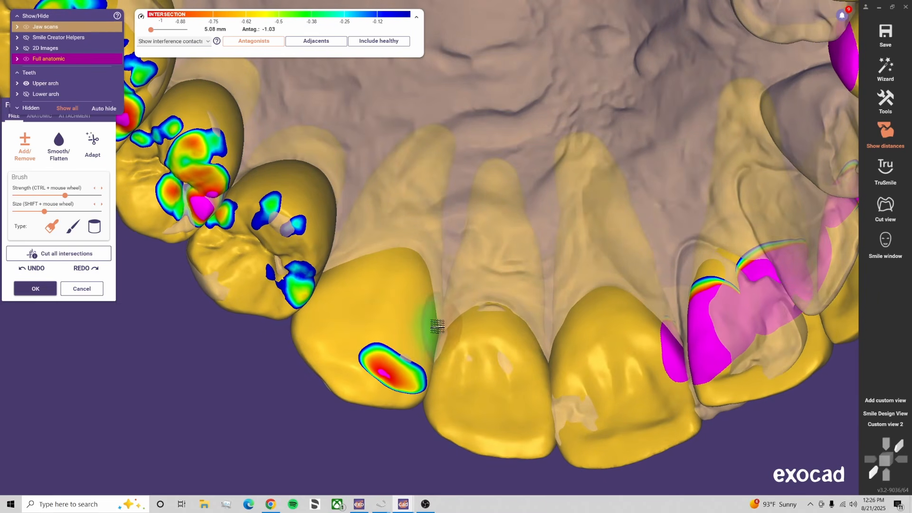
Refine the mesial edge and palatal contour of the upper left canine, adjusting the Add/Remove brush size
{"action": "mouse_move", "coordinate": [438, 326]}
{"action": "right_mouse_down"}
{"action": "mouse_move", "coordinate": [377, 334]}
{"action": "mouse_move", "coordinate": [362, 349]}
{"action": "right_mouse_up"}
{"action": "scroll", "coordinate": [311, 363], "scroll_direction": "down", "scroll_amount": 1, "text": "shift"}
{"action": "scroll", "coordinate": [317, 339], "scroll_direction": "up", "scroll_amount": 1, "text": "shift"}
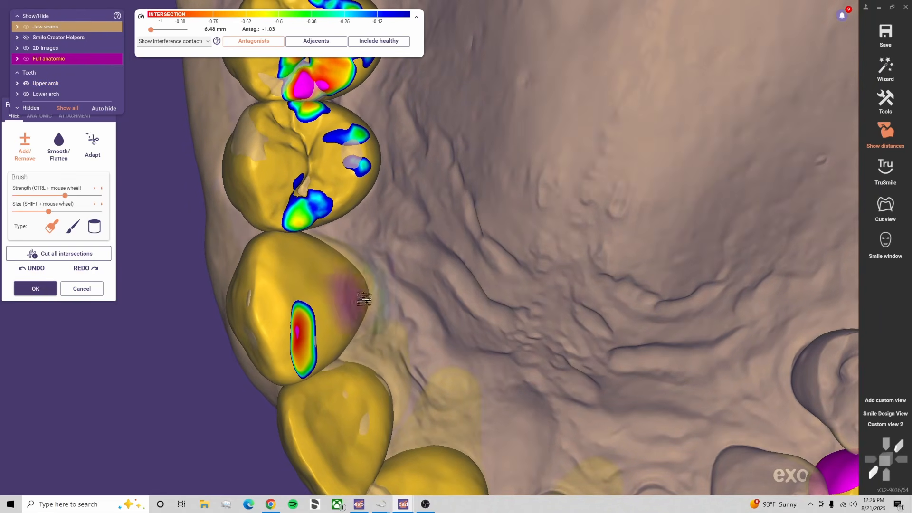
{"action": "right_click_drag", "start_coordinate": [363, 299], "coordinate": [335, 308]}
{"action": "scroll", "coordinate": [335, 308], "scroll_direction": "up", "scroll_amount": 1, "text": "shift"}
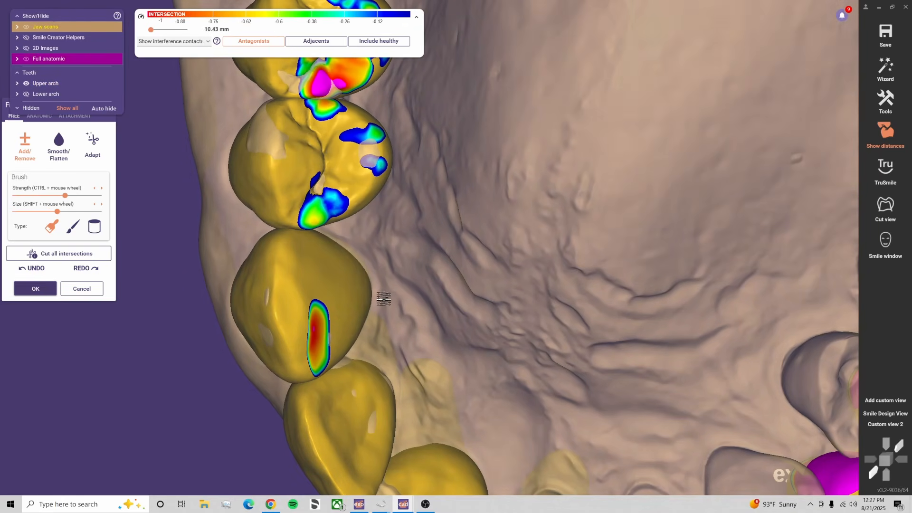
{"action": "mouse_move", "coordinate": [356, 282]}
{"action": "right_mouse_down"}
{"action": "mouse_move", "coordinate": [316, 264]}
{"action": "mouse_move", "coordinate": [352, 305]}
{"action": "mouse_move", "coordinate": [342, 403]}
{"action": "mouse_move", "coordinate": [353, 407]}
{"action": "mouse_move", "coordinate": [428, 367]}
{"action": "mouse_move", "coordinate": [339, 358]}
{"action": "mouse_move", "coordinate": [392, 387]}
{"action": "mouse_move", "coordinate": [390, 414]}
{"action": "mouse_move", "coordinate": [461, 391]}
{"action": "mouse_move", "coordinate": [469, 371]}
{"action": "mouse_move", "coordinate": [365, 361]}
{"action": "right_mouse_up"}
{"action": "scroll", "coordinate": [393, 410], "scroll_direction": "up", "scroll_amount": 3, "text": "shift"}
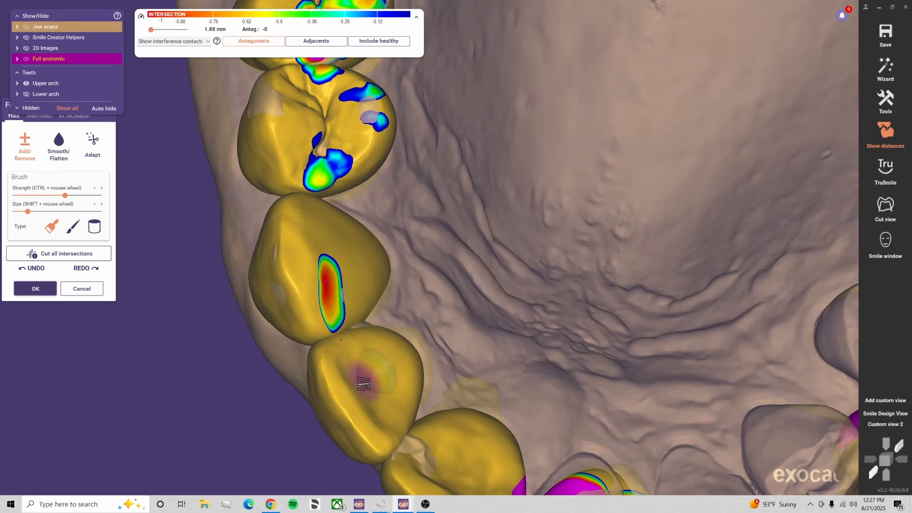
Reshape the palatal surface of the upper left lateral incisor with a larger Add/Remove brush
{"action": "left_click_drag", "start_coordinate": [363, 384], "coordinate": [349, 375]}
{"action": "right_click_drag", "start_coordinate": [383, 332], "coordinate": [367, 369]}
{"action": "scroll", "coordinate": [367, 371], "scroll_direction": "up", "scroll_amount": 6, "text": "shift"}
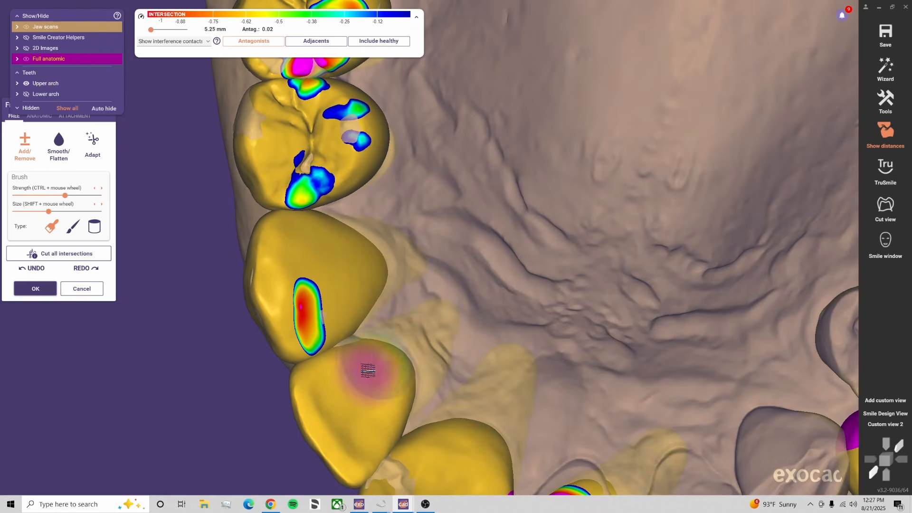
{"action": "right_click_drag", "start_coordinate": [429, 335], "coordinate": [423, 366]}
{"action": "left_click_drag", "start_coordinate": [402, 389], "coordinate": [397, 395]}
{"action": "scroll", "coordinate": [397, 396], "scroll_direction": "up", "scroll_amount": 2, "text": "shift"}
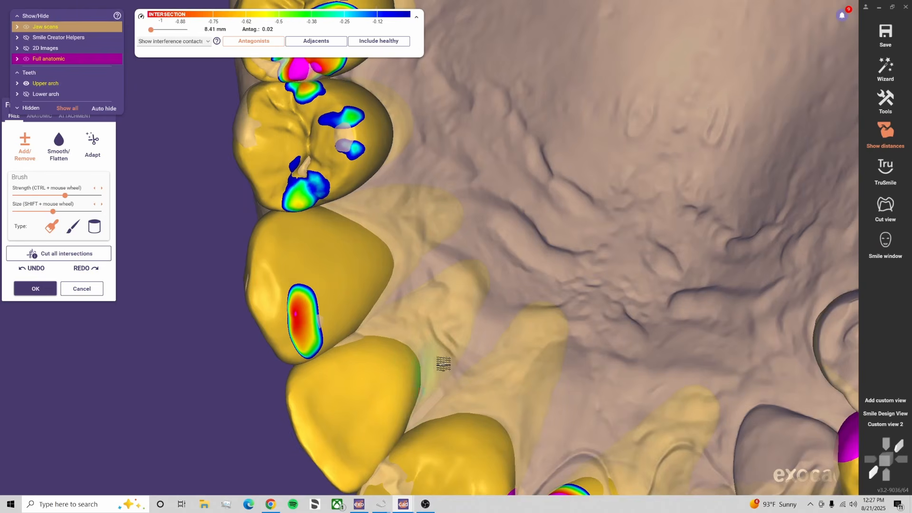
Refine the distopalatal edge of the upper left lateral incisor, adjusting the Add/Remove brush size for finer work
{"action": "mouse_move", "coordinate": [414, 399]}
{"action": "right_mouse_down"}
{"action": "mouse_move", "coordinate": [446, 379]}
{"action": "mouse_move", "coordinate": [427, 369]}
{"action": "mouse_move", "coordinate": [442, 336]}
{"action": "right_mouse_up"}
{"action": "scroll", "coordinate": [407, 400], "scroll_direction": "down", "scroll_amount": 6, "text": "shift"}
{"action": "scroll", "coordinate": [432, 366], "scroll_direction": "down", "scroll_amount": 5, "text": "shift"}
{"action": "scroll", "coordinate": [383, 326], "scroll_direction": "down", "scroll_amount": 3, "text": "shift"}
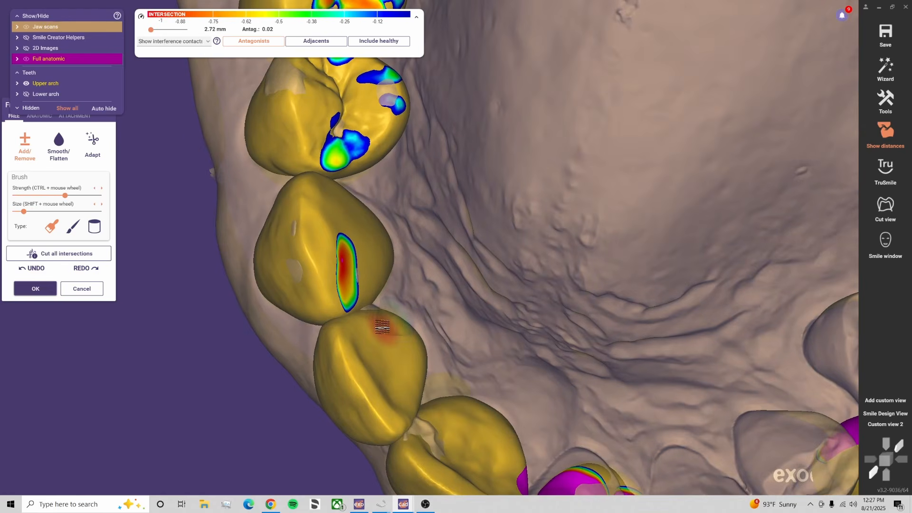
{"action": "mouse_move", "coordinate": [389, 324]}
{"action": "right_mouse_down"}
{"action": "mouse_move", "coordinate": [443, 326]}
{"action": "mouse_move", "coordinate": [418, 364]}
{"action": "mouse_move", "coordinate": [421, 385]}
{"action": "right_mouse_up"}
{"action": "scroll", "coordinate": [356, 331], "scroll_direction": "down", "scroll_amount": 4, "text": "shift"}
{"action": "scroll", "coordinate": [404, 340], "scroll_direction": "up", "scroll_amount": 3, "text": "shift"}
{"action": "scroll", "coordinate": [376, 369], "scroll_direction": "up", "scroll_amount": 2, "text": "shift"}
{"action": "mouse_move", "coordinate": [472, 360]}
{"action": "right_mouse_down"}
{"action": "mouse_move", "coordinate": [469, 371]}
{"action": "mouse_move", "coordinate": [441, 318]}
{"action": "right_mouse_up"}
Build up the distopalatal area of the upper left central incisor where the scan protrudes
{"action": "scroll", "coordinate": [368, 365], "scroll_direction": "up", "scroll_amount": 3}
{"action": "left_click_drag", "start_coordinate": [344, 368], "coordinate": [363, 347]}
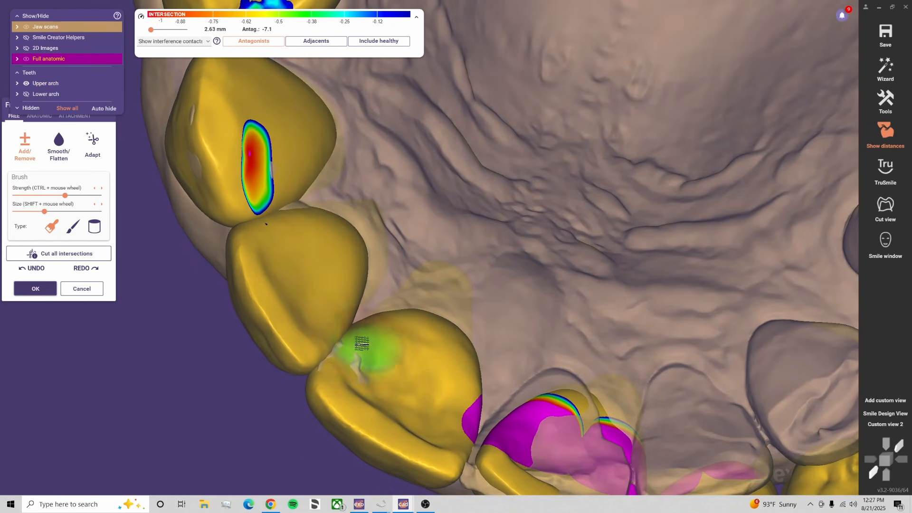
{"action": "right_click_drag", "start_coordinate": [362, 346], "coordinate": [363, 366]}
{"action": "left_click", "coordinate": [352, 359]}
{"action": "right_click_drag", "start_coordinate": [373, 333], "coordinate": [377, 341]}
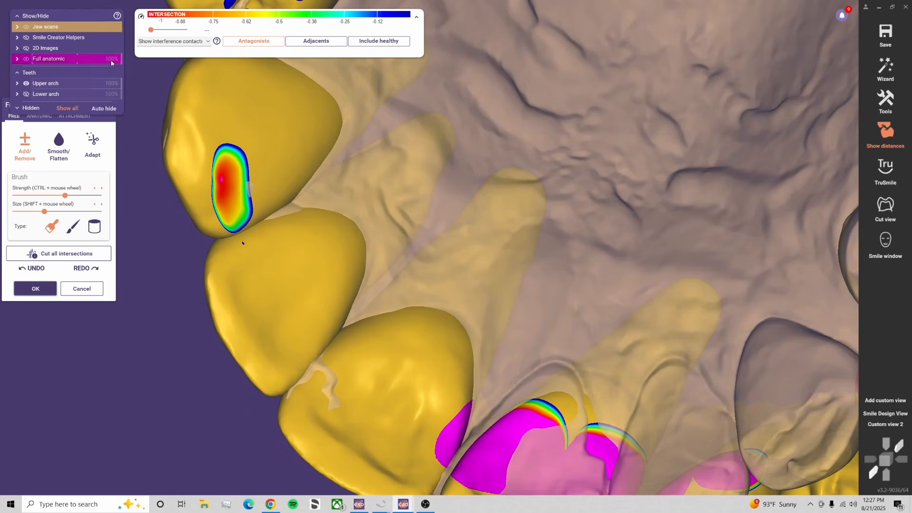
Set the full anatomic teeth to 79% opacity and shape the palatal surface of the upper left central incisor
{"action": "left_click_drag", "start_coordinate": [112, 63], "coordinate": [102, 62]}
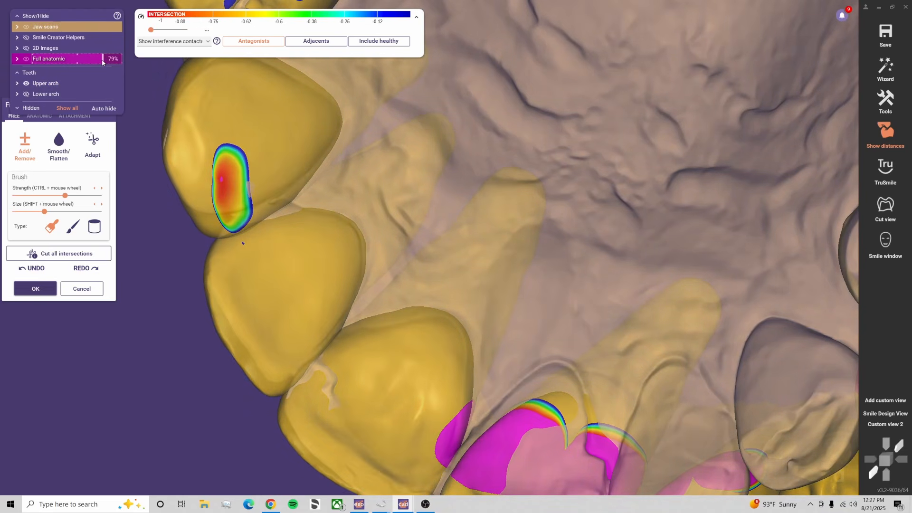
{"action": "right_click_drag", "start_coordinate": [448, 278], "coordinate": [475, 223]}
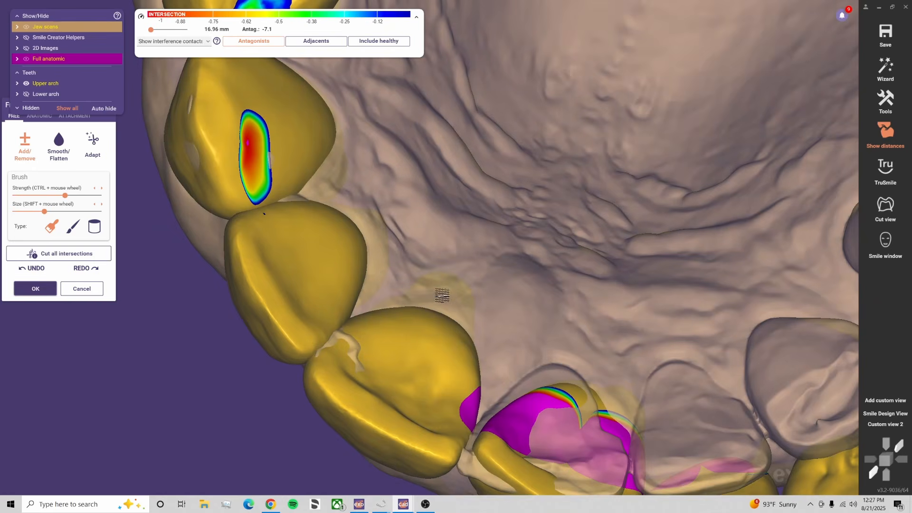
{"action": "right_click_drag", "start_coordinate": [417, 309], "coordinate": [364, 352]}
{"action": "mouse_move", "coordinate": [380, 320]}
{"action": "right_mouse_down"}
{"action": "mouse_move", "coordinate": [356, 326]}
{"action": "mouse_move", "coordinate": [373, 366]}
{"action": "right_mouse_up"}
{"action": "mouse_move", "coordinate": [418, 311]}
{"action": "right_mouse_down"}
{"action": "mouse_move", "coordinate": [456, 302]}
{"action": "mouse_move", "coordinate": [419, 355]}
{"action": "right_mouse_up"}
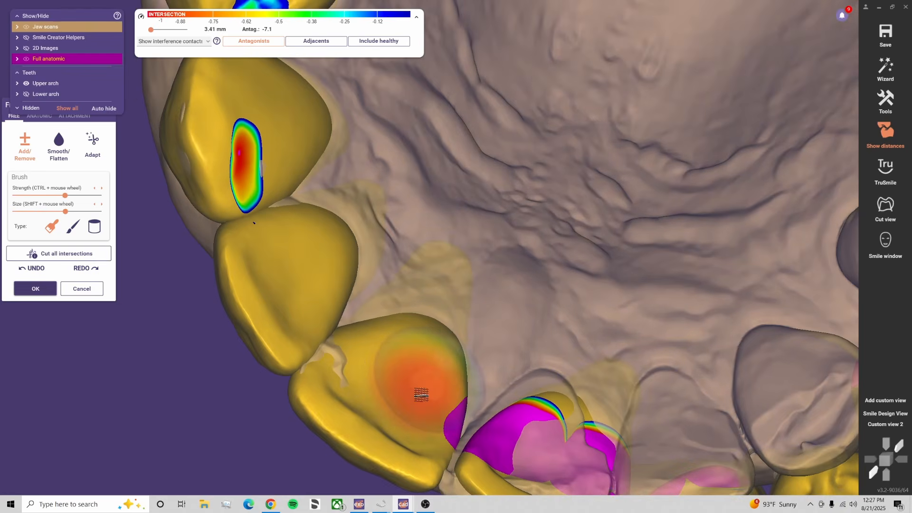
{"action": "mouse_move", "coordinate": [441, 335]}
{"action": "right_mouse_down"}
{"action": "mouse_move", "coordinate": [433, 310]}
{"action": "mouse_move", "coordinate": [505, 303]}
{"action": "mouse_move", "coordinate": [423, 418]}
{"action": "right_mouse_up"}
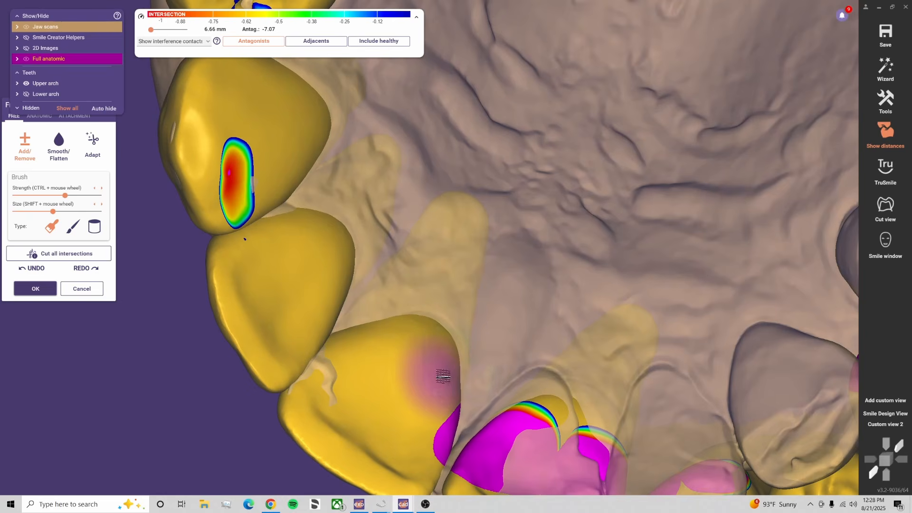
Refine the mesiopalatal contour of the upper left central incisor, varying the Add/Remove brush size
{"action": "right_click_drag", "start_coordinate": [442, 372], "coordinate": [332, 300]}
{"action": "scroll", "coordinate": [335, 300], "scroll_direction": "up", "scroll_amount": 2, "text": "shift"}
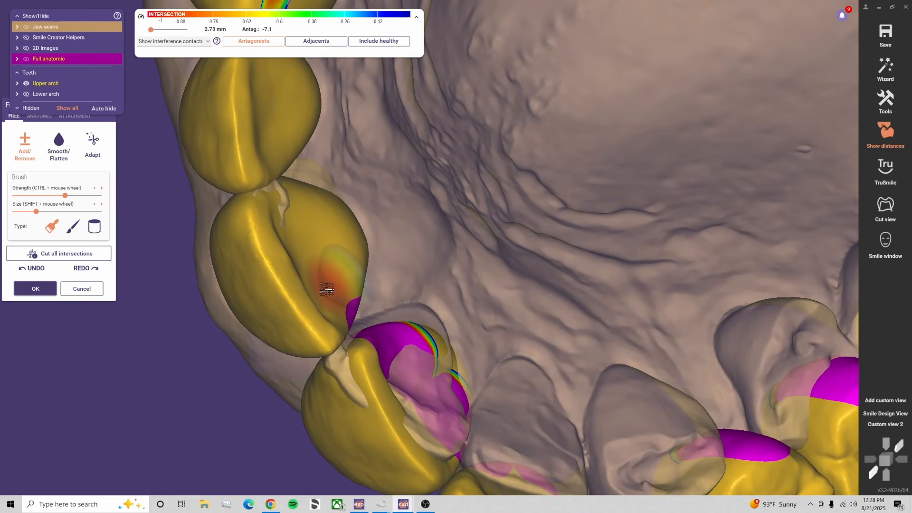
{"action": "scroll", "coordinate": [363, 273], "scroll_direction": "up", "scroll_amount": 2, "text": "shift"}
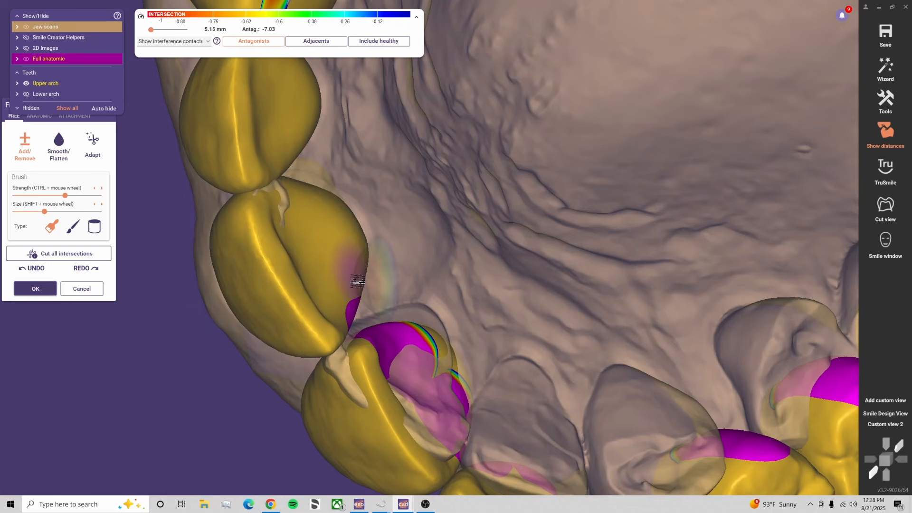
{"action": "right_click_drag", "start_coordinate": [364, 262], "coordinate": [346, 271]}
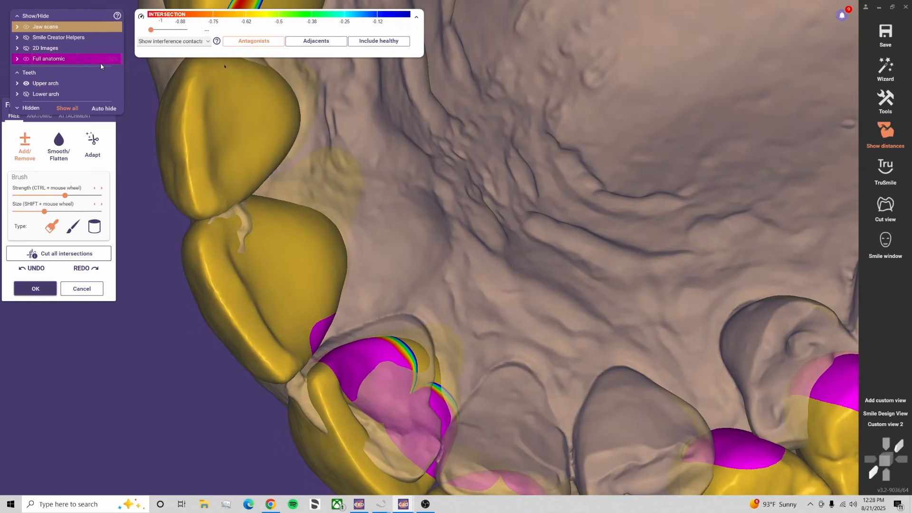
Raise the opacity of the full anatomic teeth and continue contouring the palatal edge of the upper left central incisor
{"action": "mouse_move", "coordinate": [100, 62]}
{"action": "left_mouse_down"}
{"action": "mouse_move", "coordinate": [93, 63]}
{"action": "mouse_move", "coordinate": [118, 62]}
{"action": "left_mouse_up"}
{"action": "right_click_drag", "start_coordinate": [409, 296], "coordinate": [282, 308]}
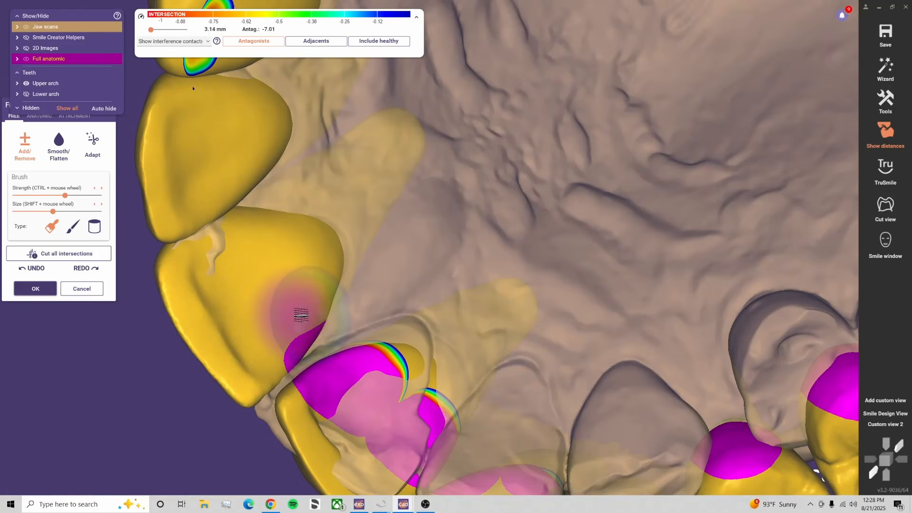
{"action": "right_click_drag", "start_coordinate": [343, 276], "coordinate": [352, 209]}
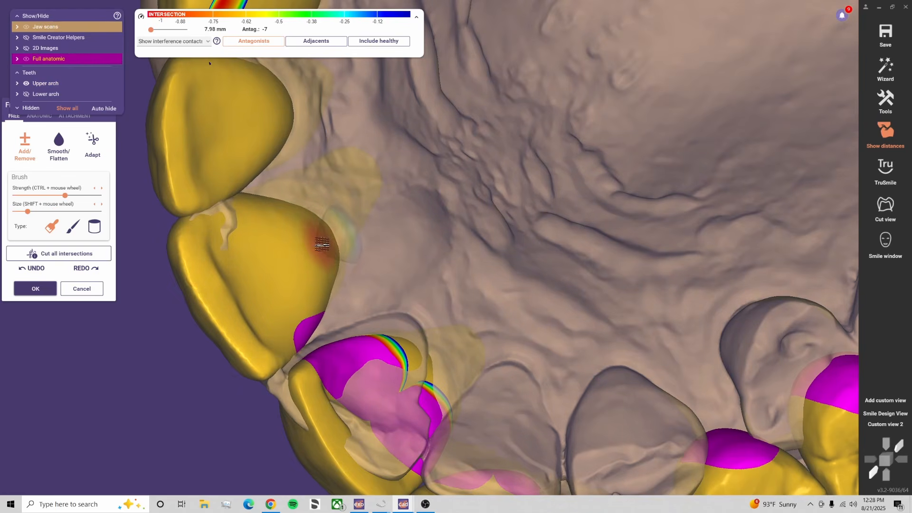
{"action": "mouse_move", "coordinate": [331, 274]}
{"action": "right_mouse_down"}
{"action": "mouse_move", "coordinate": [360, 281]}
{"action": "mouse_move", "coordinate": [349, 284]}
{"action": "right_mouse_up"}
{"action": "scroll", "coordinate": [320, 291], "scroll_direction": "up", "scroll_amount": 3, "text": "shift"}
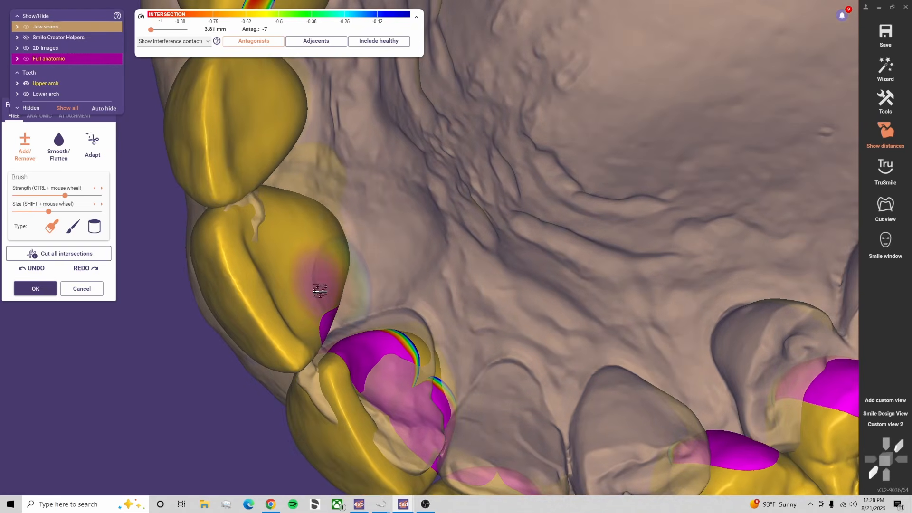
{"action": "right_click_drag", "start_coordinate": [368, 236], "coordinate": [328, 269]}
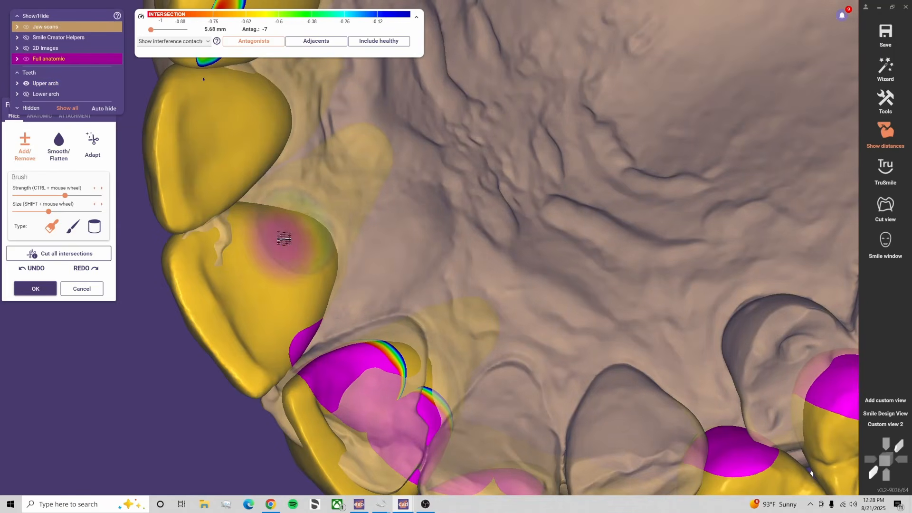
Even out the distal and palatal margin of the upper left central incisor with a larger brush
{"action": "mouse_move", "coordinate": [284, 239]}
{"action": "right_mouse_down"}
{"action": "mouse_move", "coordinate": [304, 223]}
{"action": "mouse_move", "coordinate": [350, 228]}
{"action": "right_mouse_up"}
{"action": "scroll", "coordinate": [275, 276], "scroll_direction": "up", "scroll_amount": 1, "text": "shift"}
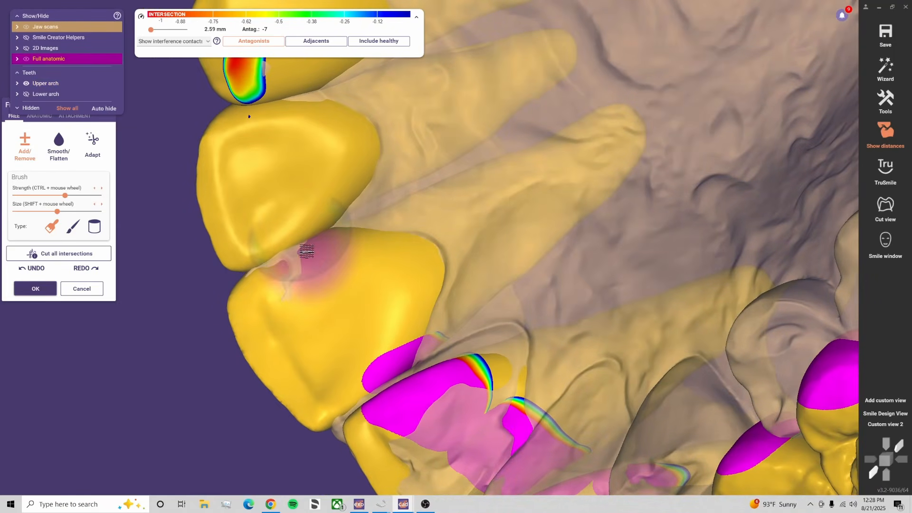
{"action": "left_click_drag", "start_coordinate": [333, 238], "coordinate": [364, 231], "text": "shift"}
{"action": "left_click_drag", "start_coordinate": [392, 232], "coordinate": [409, 236], "text": "shift"}
{"action": "mouse_move", "coordinate": [413, 271]}
{"action": "right_mouse_down"}
{"action": "mouse_move", "coordinate": [447, 274]}
{"action": "mouse_move", "coordinate": [418, 265]}
{"action": "mouse_move", "coordinate": [362, 271]}
{"action": "right_mouse_up"}
{"action": "scroll", "coordinate": [320, 272], "scroll_direction": "down", "scroll_amount": 1, "text": "shift"}
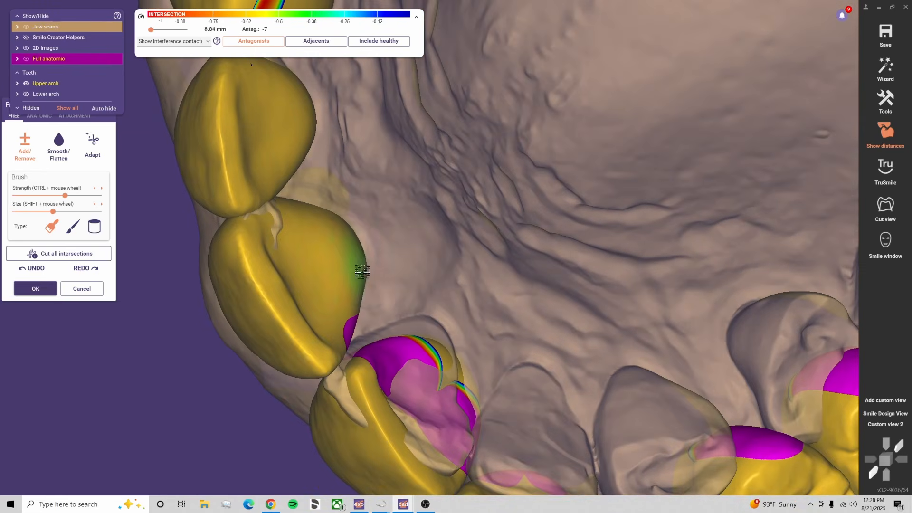
Check the palatal contours of the upper left incisors and display the antagonist jaw scan against them
{"action": "right_click_drag", "start_coordinate": [350, 226], "coordinate": [233, 221]}
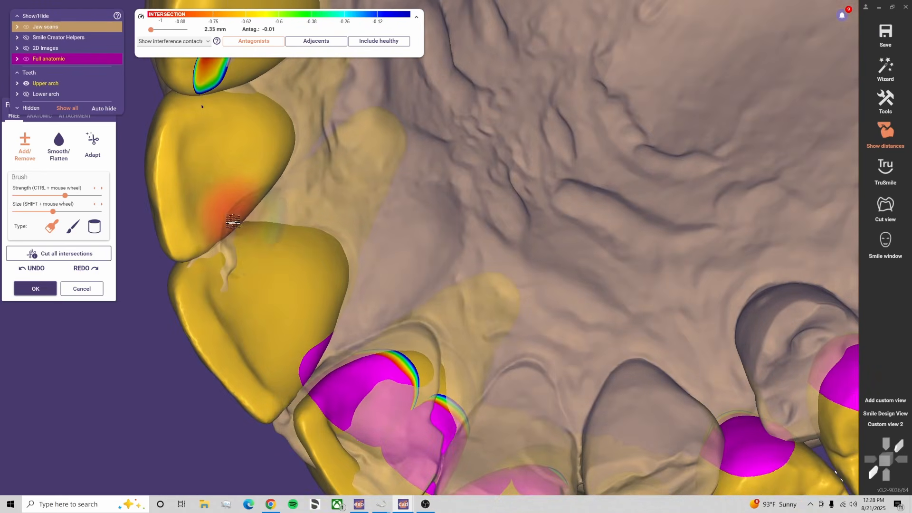
{"action": "mouse_move", "coordinate": [283, 207]}
{"action": "right_mouse_down"}
{"action": "mouse_move", "coordinate": [289, 178]}
{"action": "mouse_move", "coordinate": [364, 266]}
{"action": "right_mouse_up"}
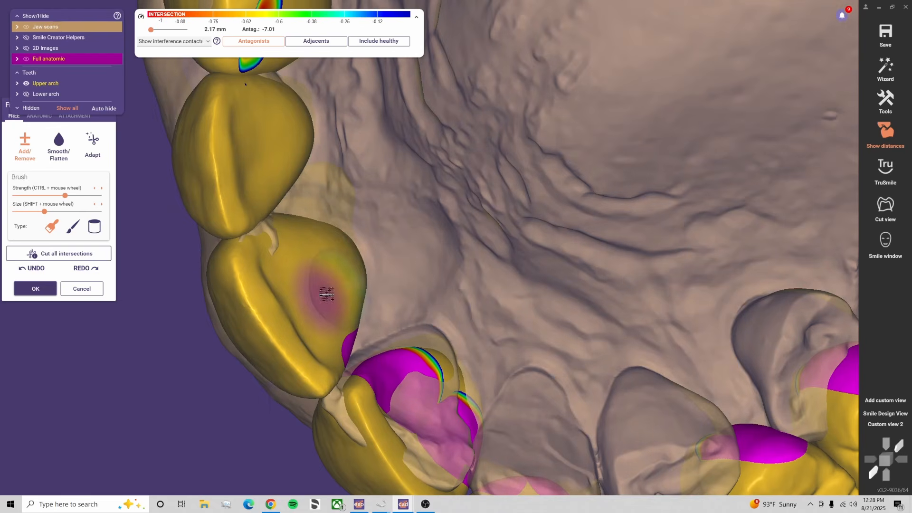
{"action": "key", "text": "a"}
{"action": "key", "text": "a"}
{"action": "key", "text": "a"}
{"action": "key", "text": "a"}
{"action": "key", "text": "a"}
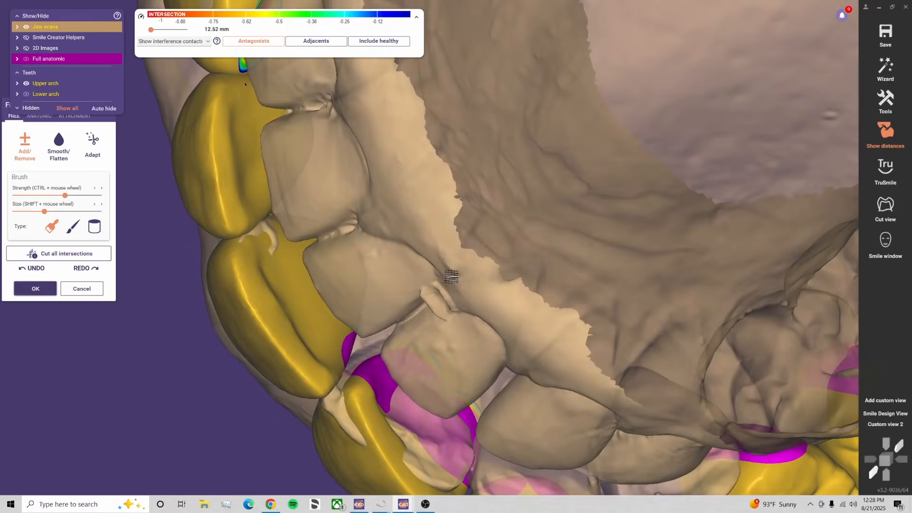
Check the upper anterior tooth's lingual side against the opposing teeth and reduce the Add/Remove brush size
{"action": "right_click_drag", "start_coordinate": [422, 288], "coordinate": [445, 174]}
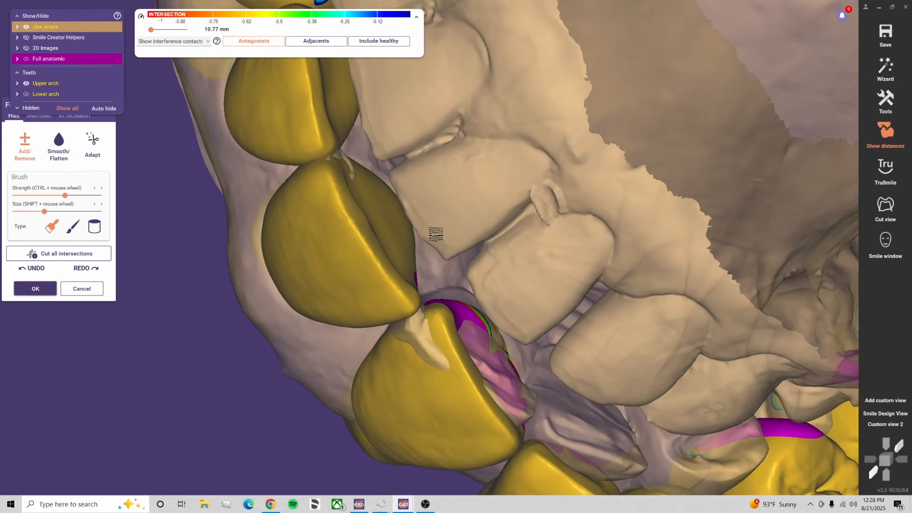
{"action": "key", "text": "a"}
{"action": "right_click_drag", "start_coordinate": [461, 212], "coordinate": [337, 304]}
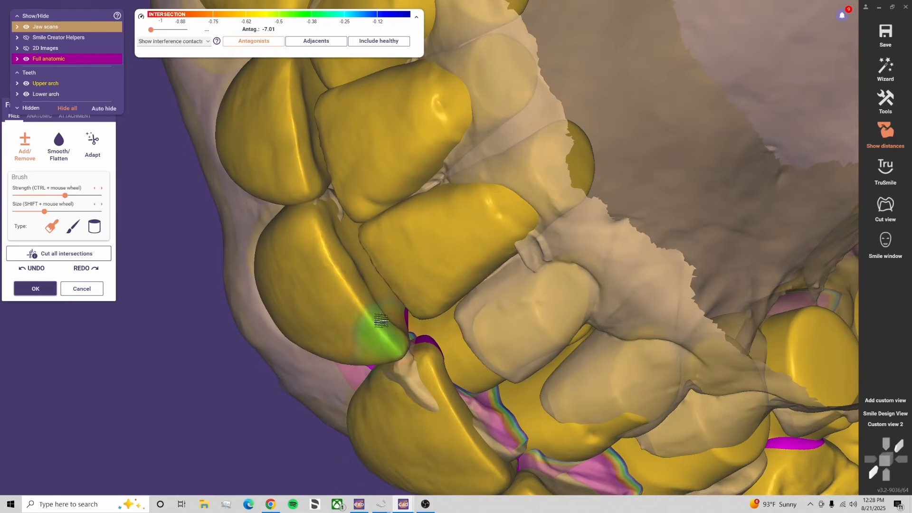
{"action": "key", "text": "a"}
{"action": "key", "text": "a"}
{"action": "mouse_move", "coordinate": [456, 271]}
{"action": "right_mouse_down"}
{"action": "mouse_move", "coordinate": [356, 342]}
{"action": "mouse_move", "coordinate": [350, 332]}
{"action": "right_mouse_up"}
{"action": "key", "text": "a"}
{"action": "scroll", "coordinate": [351, 308], "scroll_direction": "down", "scroll_amount": 2, "text": "shift"}
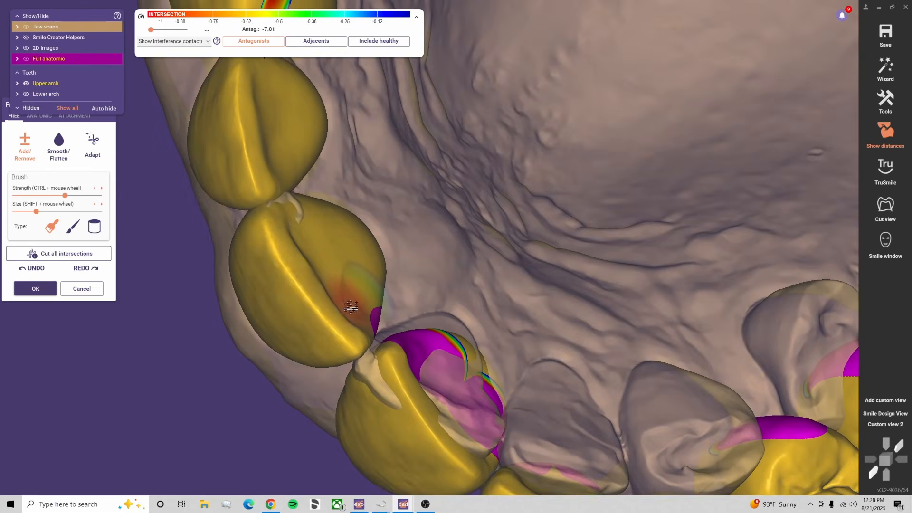
Reshape the lingual side of the upper anterior tooth using the anatomic Cusps preset, checking it from several angles
{"action": "left_click", "coordinate": [40, 116]}
{"action": "left_click", "coordinate": [87, 154]}
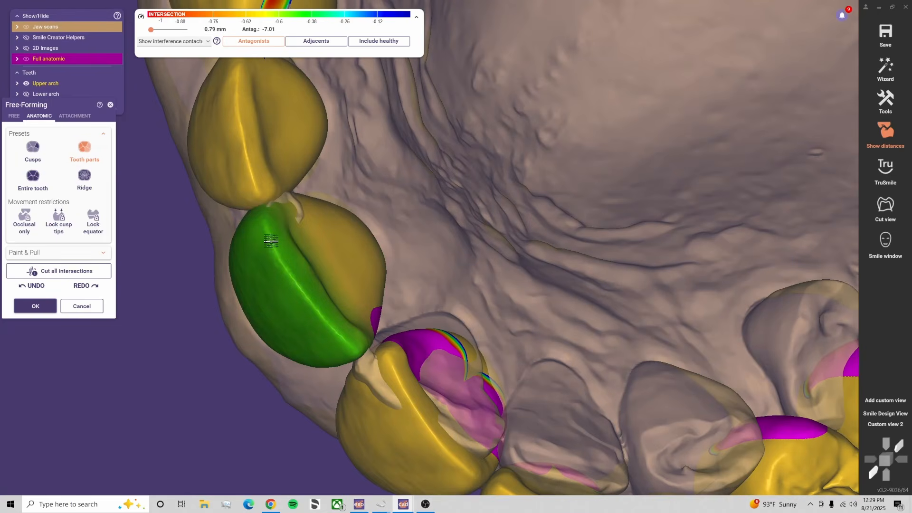
{"action": "left_click", "coordinate": [36, 153]}
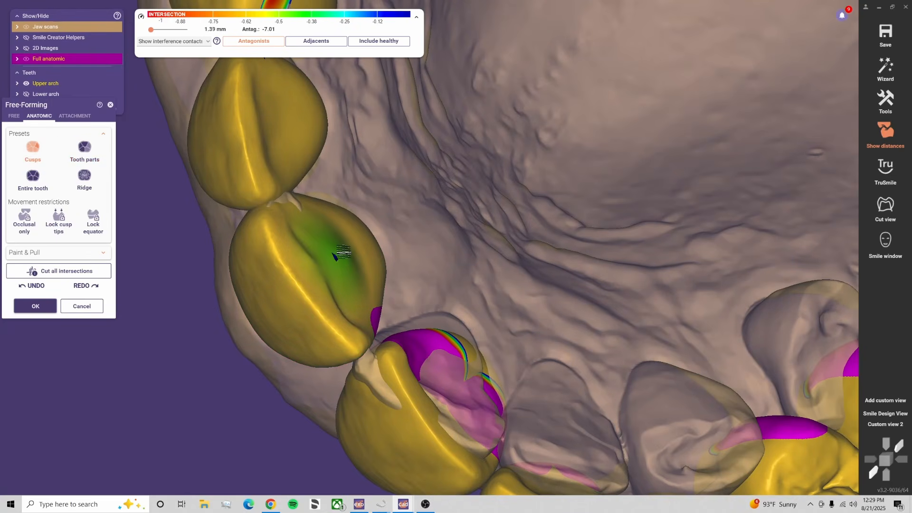
{"action": "right_click_drag", "start_coordinate": [346, 252], "coordinate": [494, 271]}
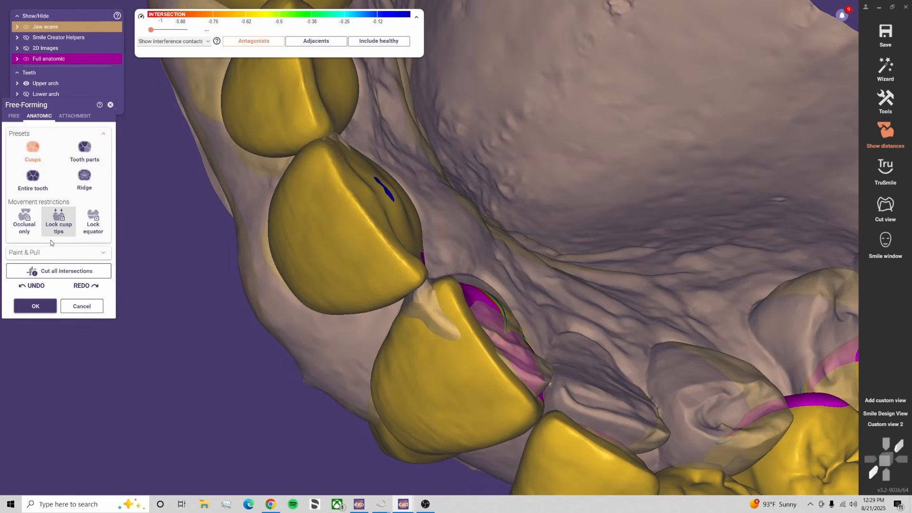
{"action": "left_click", "coordinate": [39, 289]}
{"action": "right_click_drag", "start_coordinate": [330, 219], "coordinate": [504, 164]}
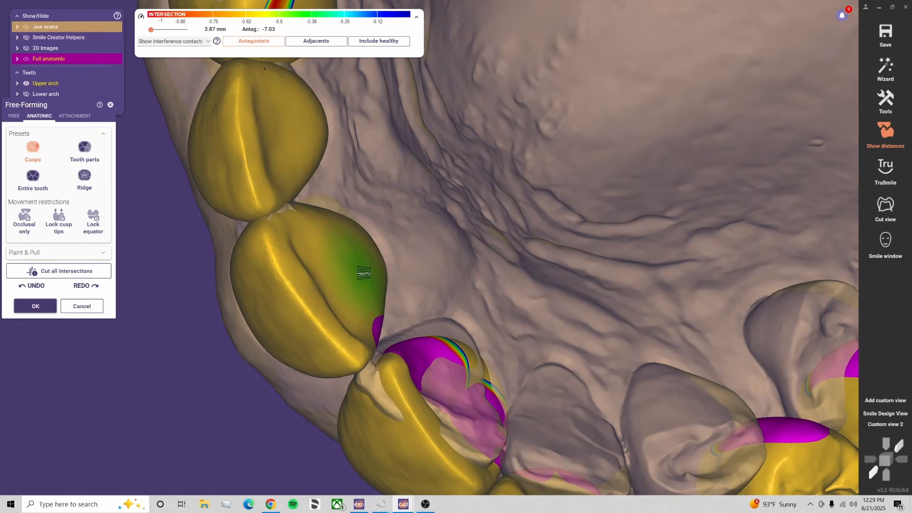
{"action": "mouse_move", "coordinate": [365, 274]}
{"action": "right_mouse_down"}
{"action": "mouse_move", "coordinate": [401, 273]}
{"action": "mouse_move", "coordinate": [374, 273]}
{"action": "right_mouse_up"}
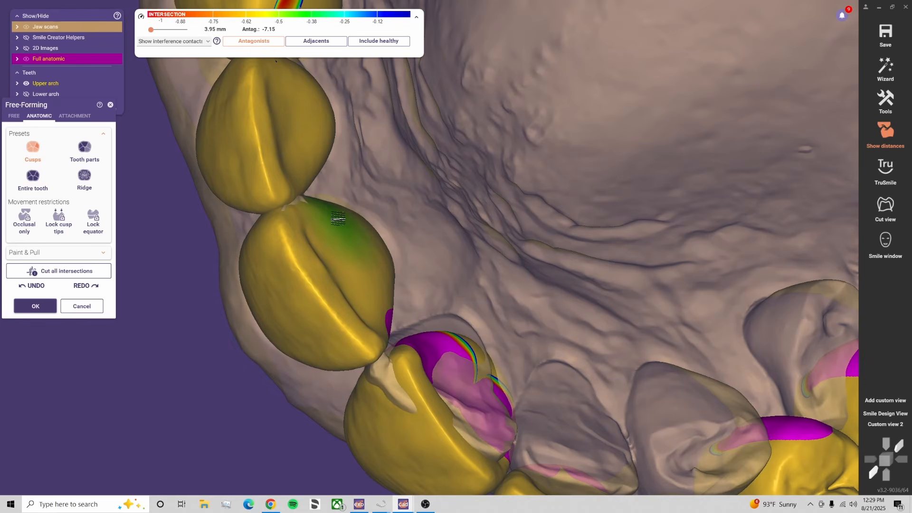
{"action": "right_click_drag", "start_coordinate": [338, 218], "coordinate": [331, 240]}
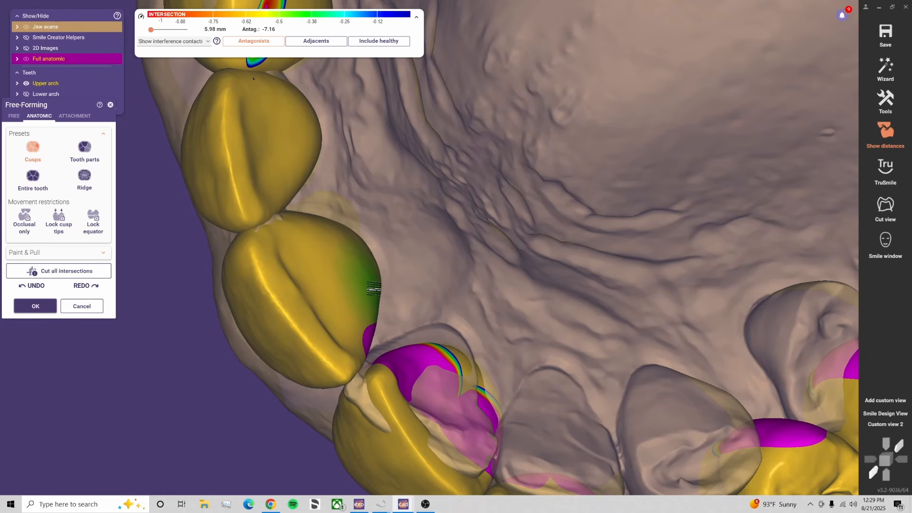
{"action": "right_click_drag", "start_coordinate": [374, 289], "coordinate": [409, 297]}
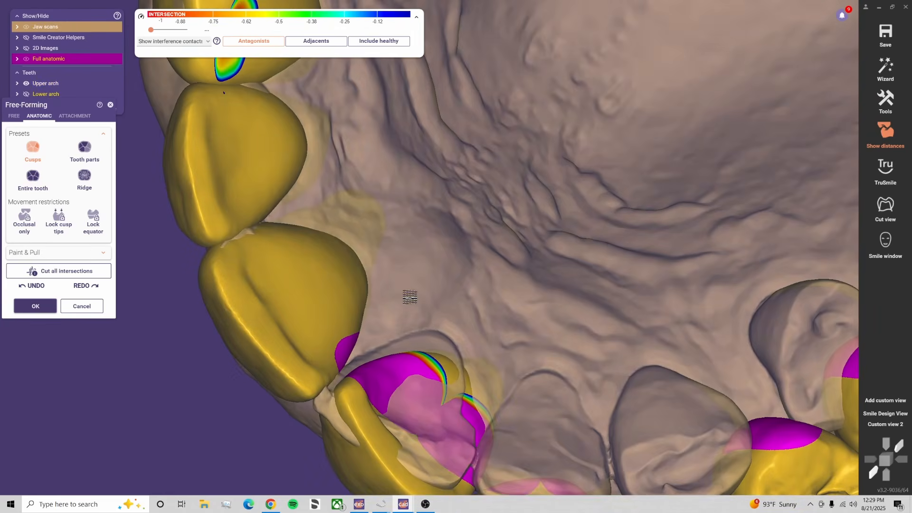
Refine the tooth's lingual surface with the free Add/Remove brush, check the arch from the front and apply the free-forming
{"action": "left_click", "coordinate": [14, 116]}
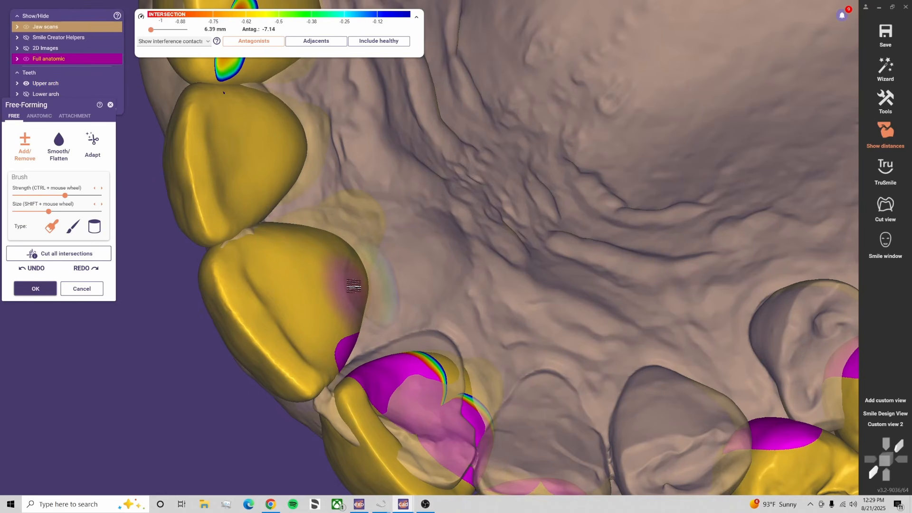
{"action": "right_click_drag", "start_coordinate": [397, 234], "coordinate": [373, 246]}
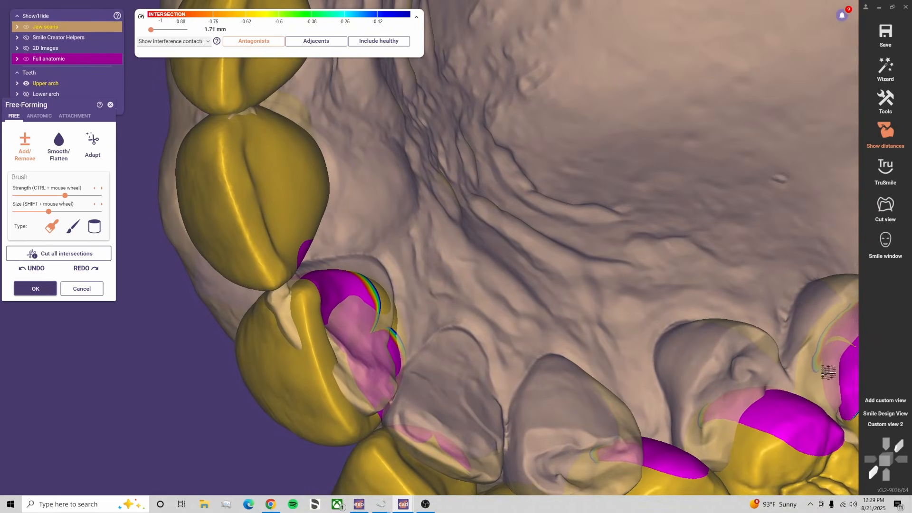
{"action": "left_click", "coordinate": [900, 426]}
{"action": "scroll", "coordinate": [491, 344], "scroll_direction": "down", "scroll_amount": 4}
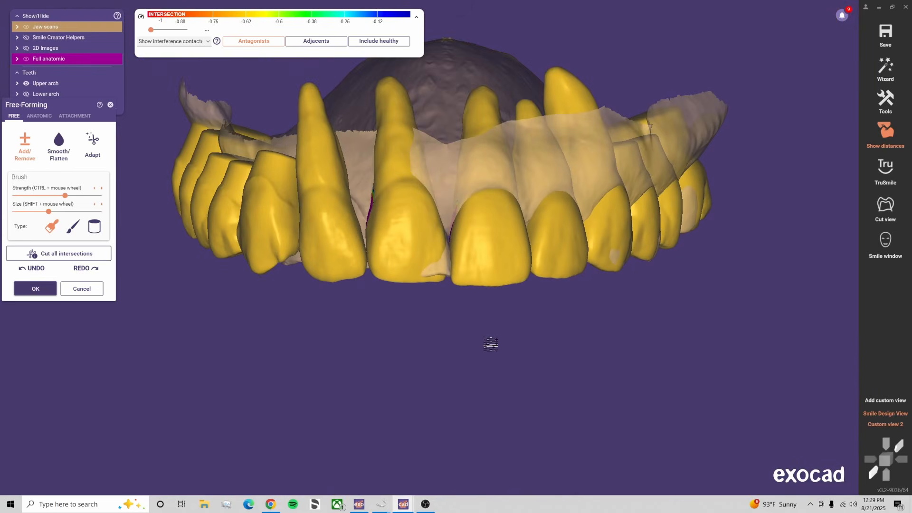
{"action": "left_click", "coordinate": [35, 288]}
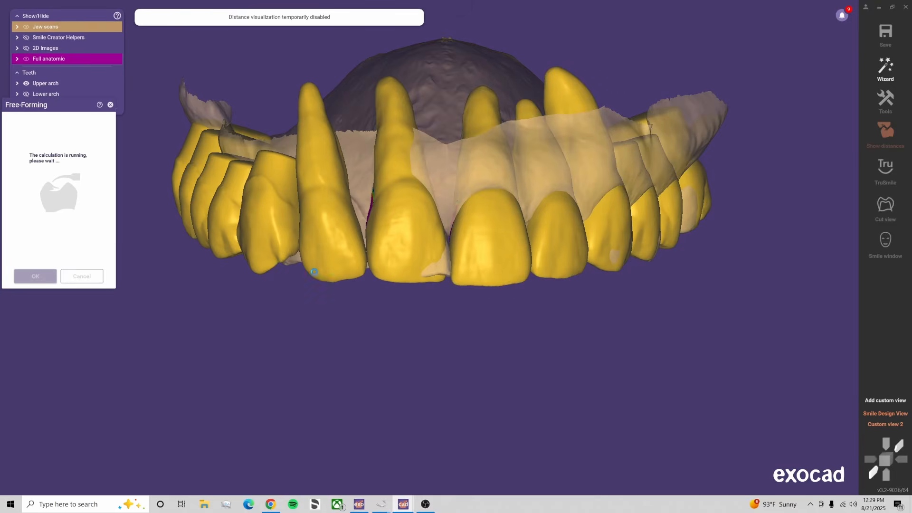
Select the upper jaw and start Tooth Placement in Chain mode
{"action": "left_click", "coordinate": [432, 167]}
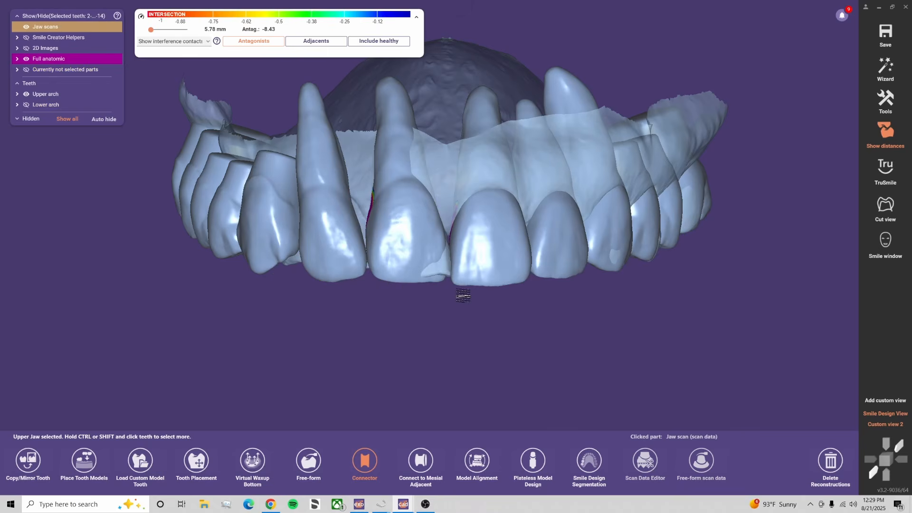
{"action": "left_click", "coordinate": [443, 164]}
{"action": "left_click", "coordinate": [440, 170]}
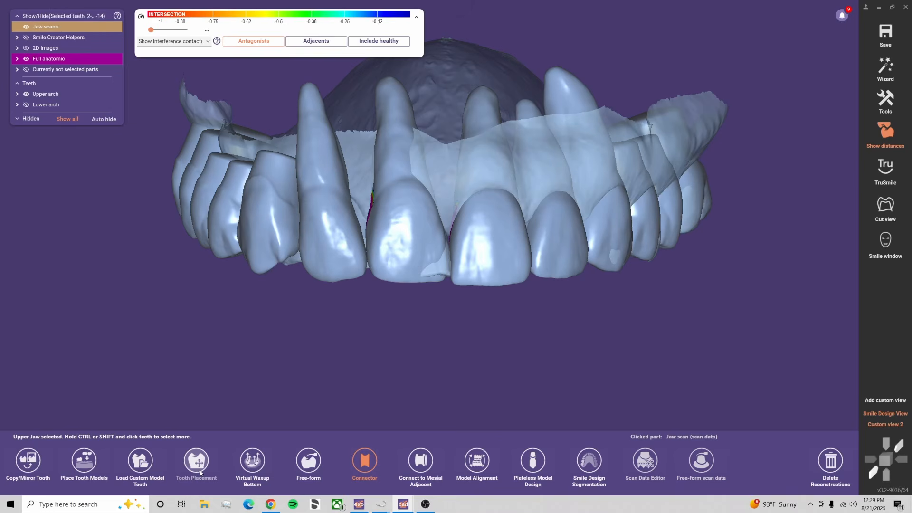
{"action": "left_click", "coordinate": [200, 464]}
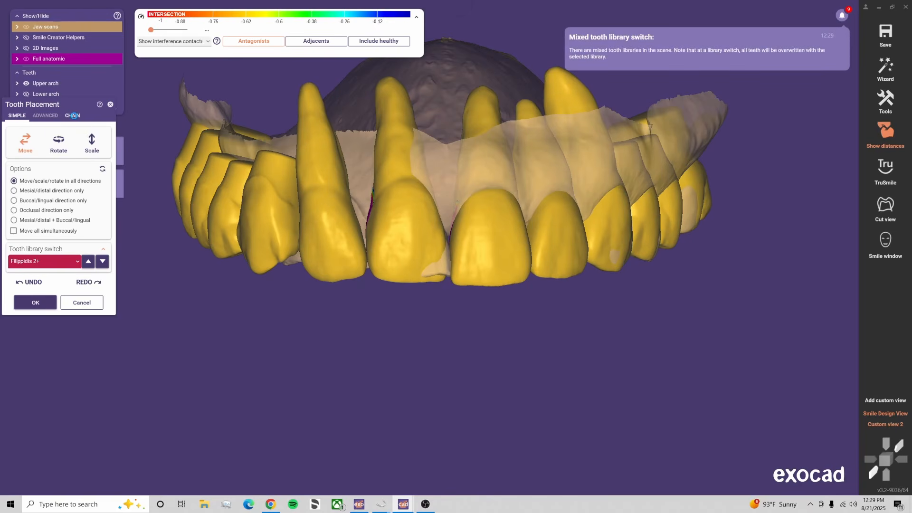
{"action": "left_click", "coordinate": [73, 115]}
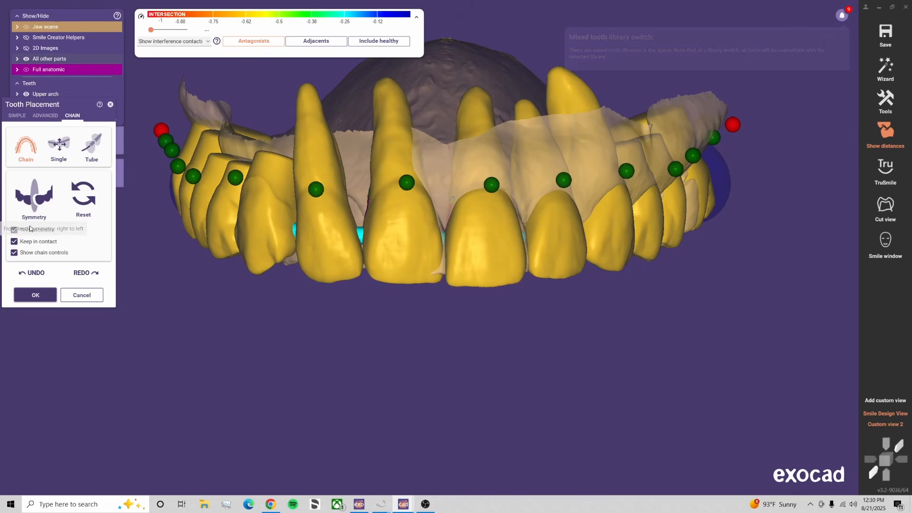
Inspect the upper tooth chain and disable Teeth scalable, Keep in contact and Show chain controls
{"action": "right_click_drag", "start_coordinate": [366, 303], "coordinate": [434, 259]}
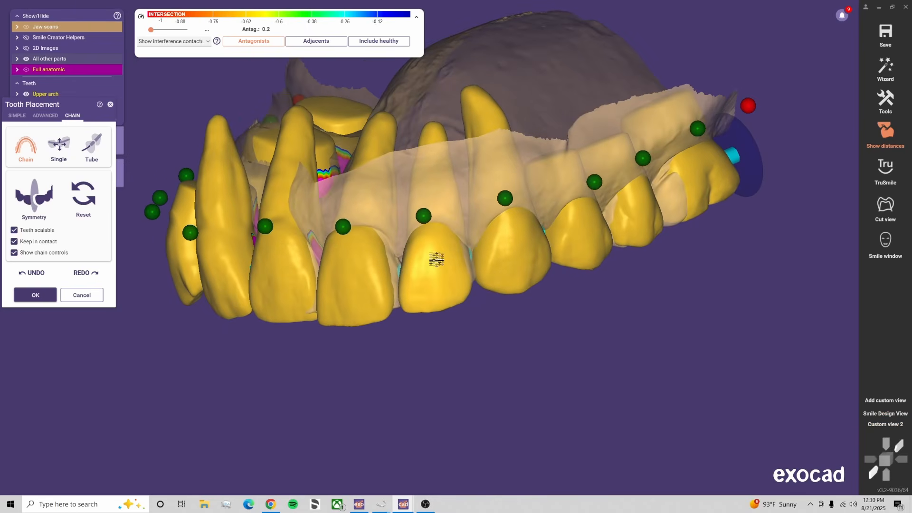
{"action": "key", "text": "ctrl+j"}
{"action": "key", "text": "ctrl+j"}
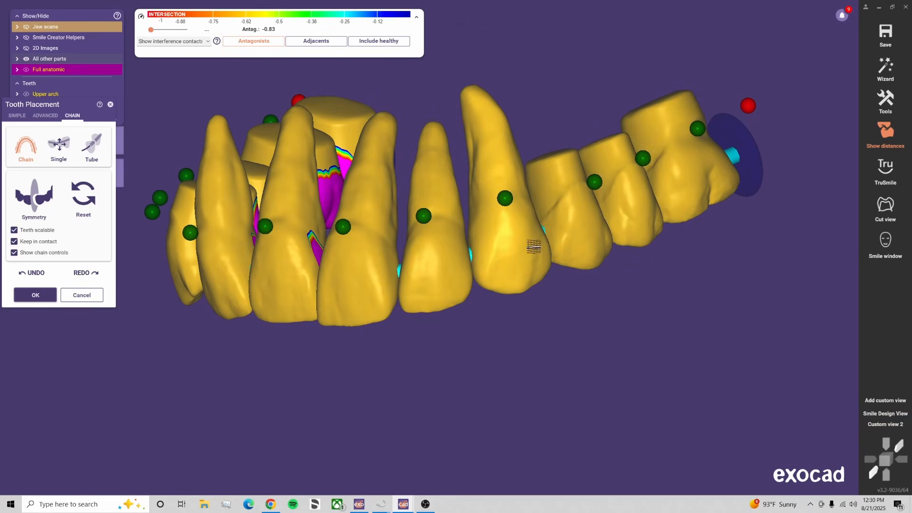
{"action": "left_click", "coordinate": [886, 424]}
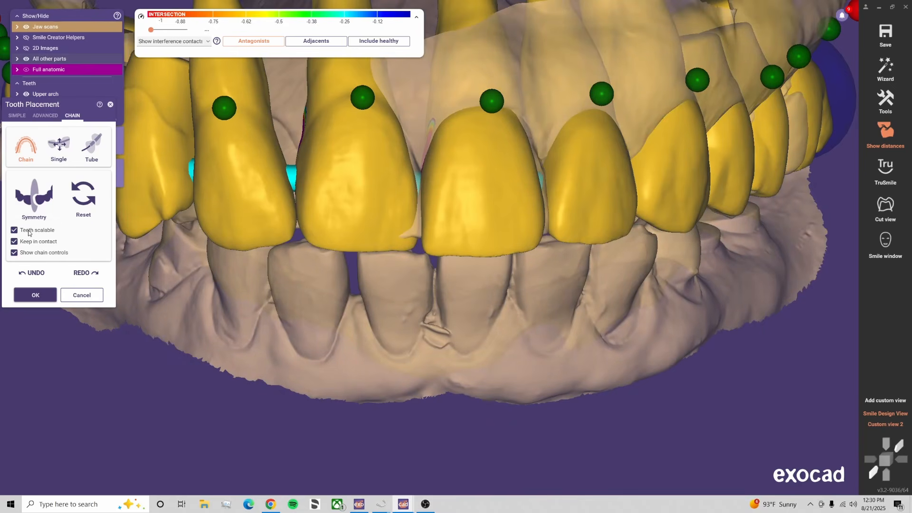
{"action": "left_click", "coordinate": [15, 253]}
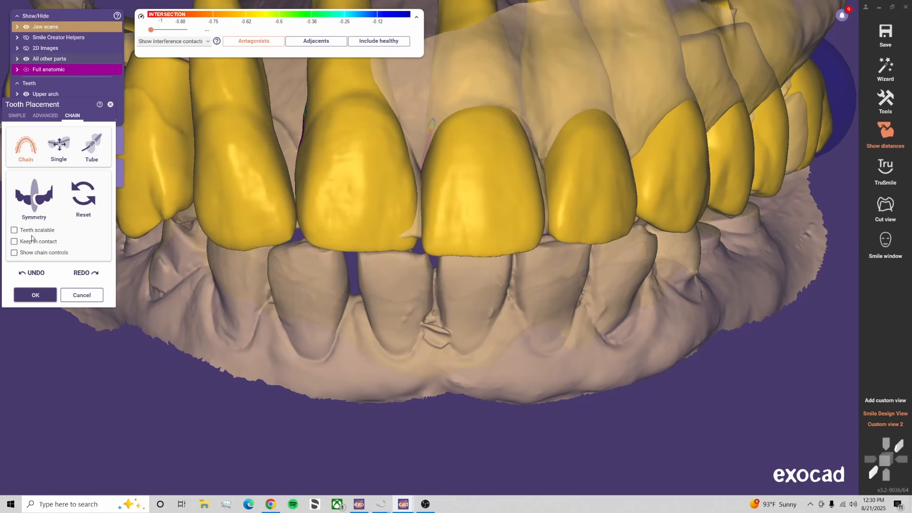
Undo the chain repositioning of the upper teeth and return to Chain mode
{"action": "left_click", "coordinate": [44, 117]}
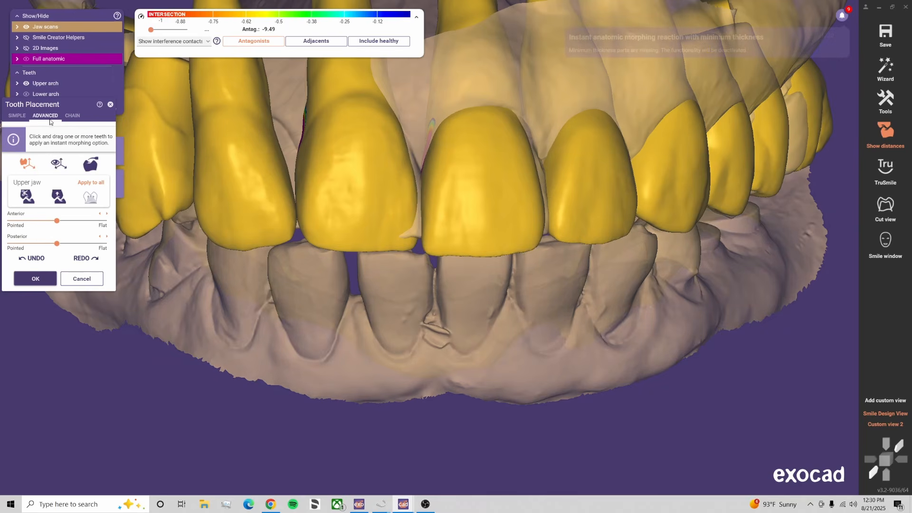
{"action": "left_click", "coordinate": [42, 258]}
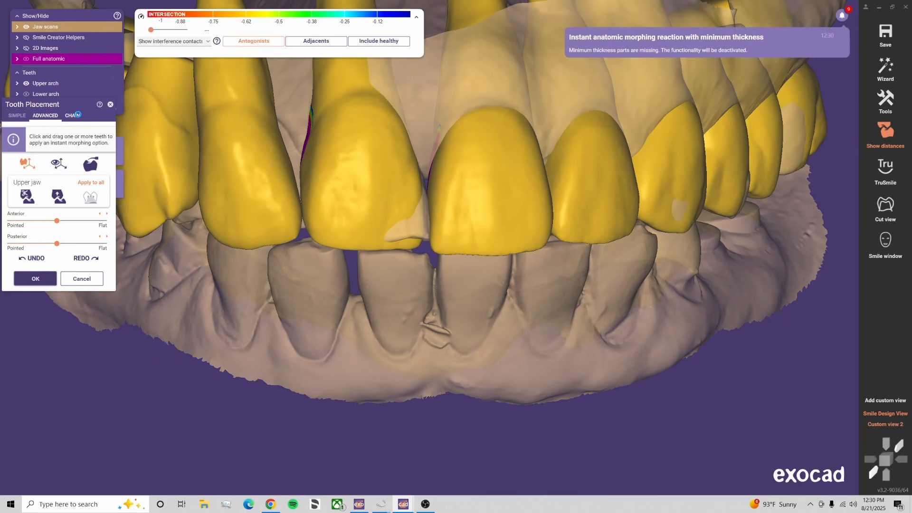
{"action": "left_click", "coordinate": [78, 116]}
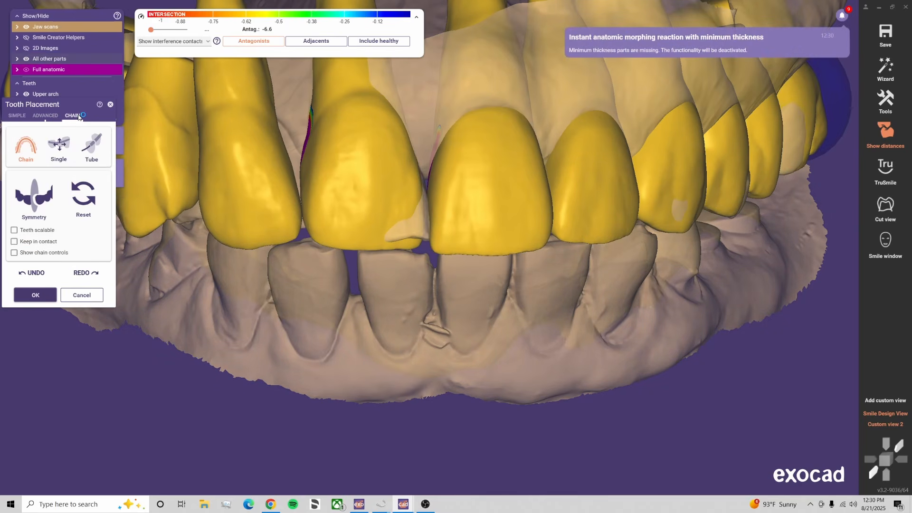
Mirror the upper teeth across the midline with chain Symmetry, turn off antagonist distances and confirm the placement
{"action": "left_click", "coordinate": [54, 188]}
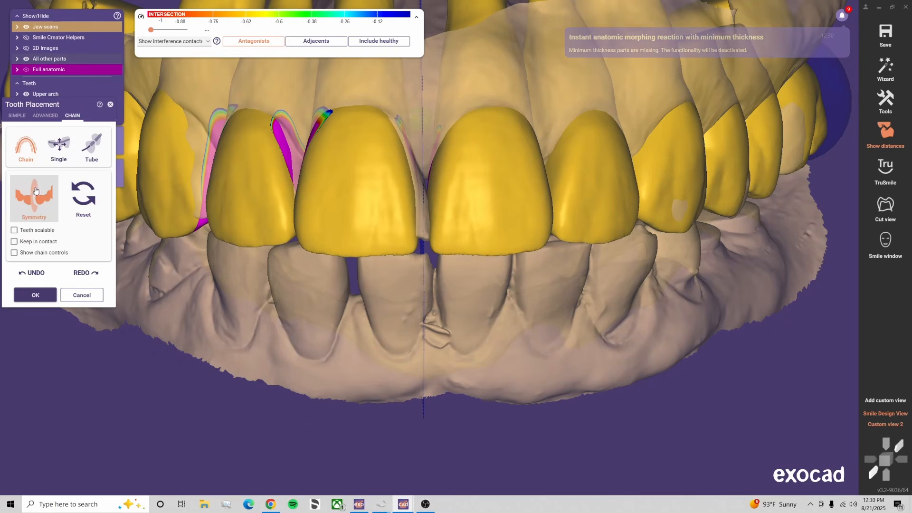
{"action": "key", "text": "ctrl+a"}
{"action": "scroll", "coordinate": [425, 294], "scroll_direction": "down", "scroll_amount": 4}
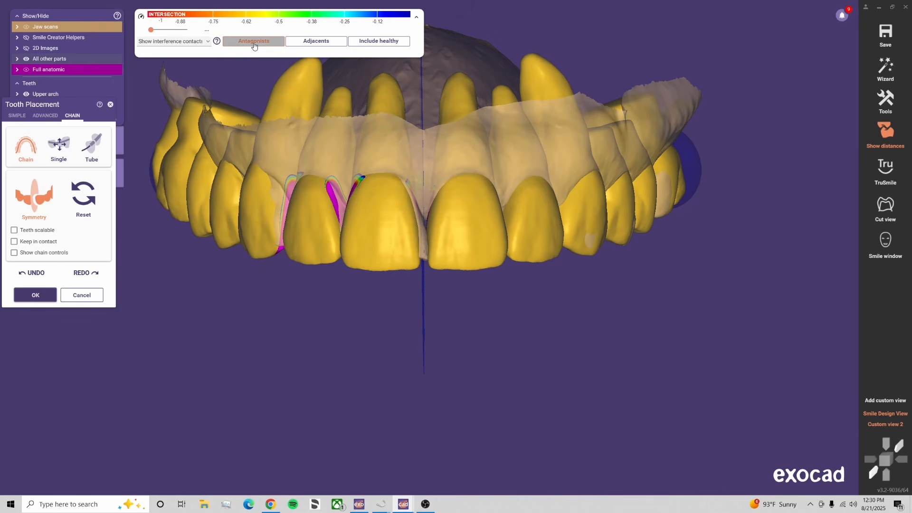
{"action": "left_click", "coordinate": [40, 295]}
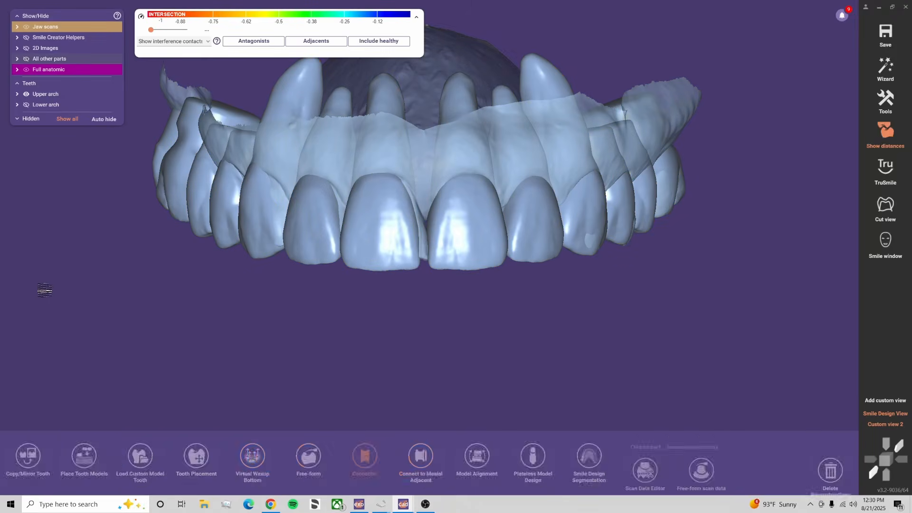
Reopen Tooth Placement for the whole project in Advanced mode and turn antagonist distances back on
{"action": "right_click", "coordinate": [398, 283]}
{"action": "left_click", "coordinate": [339, 290]}
{"action": "right_click", "coordinate": [374, 312]}
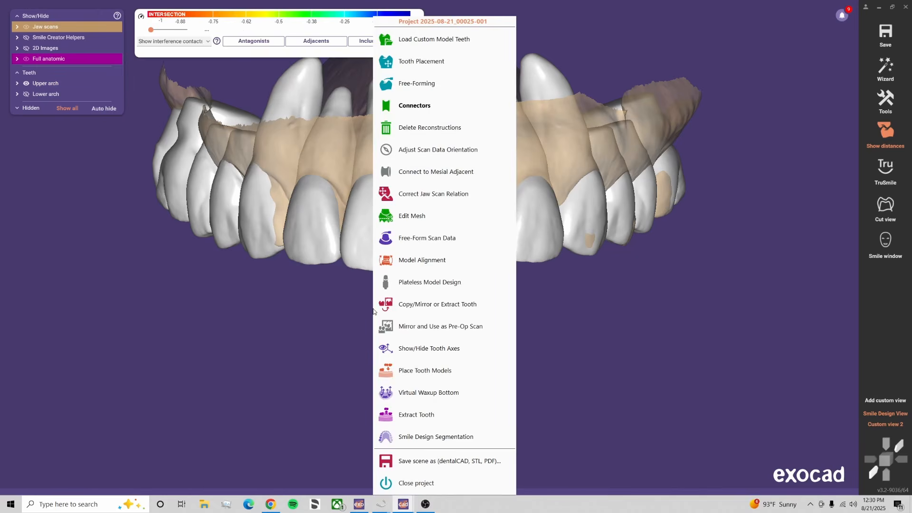
{"action": "left_click", "coordinate": [425, 62]}
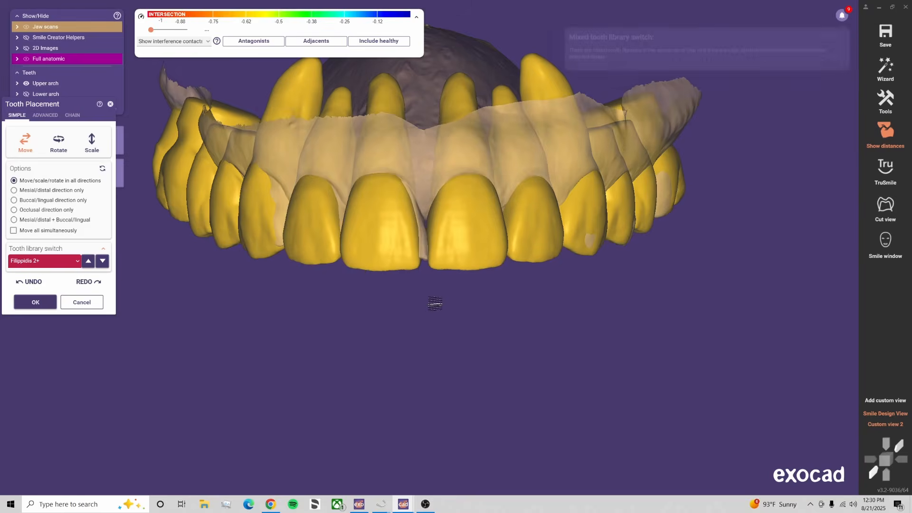
{"action": "left_click", "coordinate": [263, 41]}
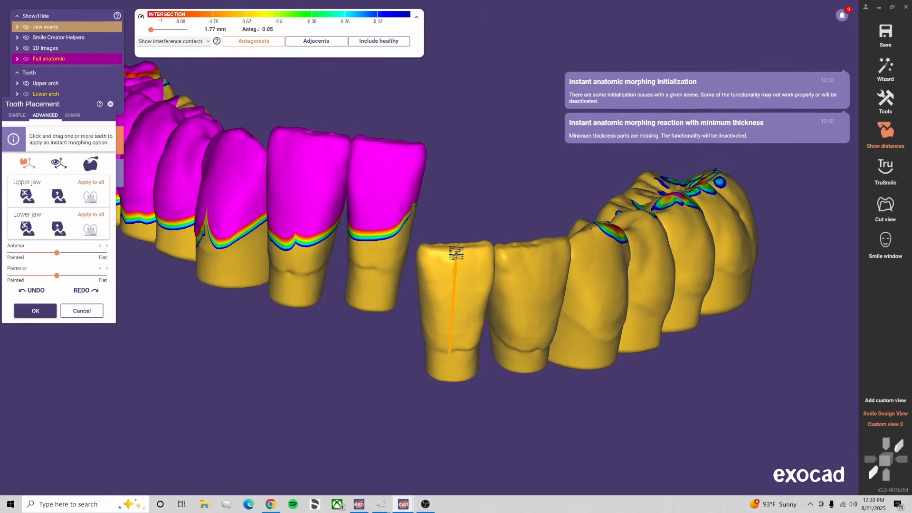
Display the lower jaw scan with semi-transparent anatomic teeth and examine the lower teeth's position and intersections from front and occlusal views
{"action": "left_click", "coordinate": [107, 27]}
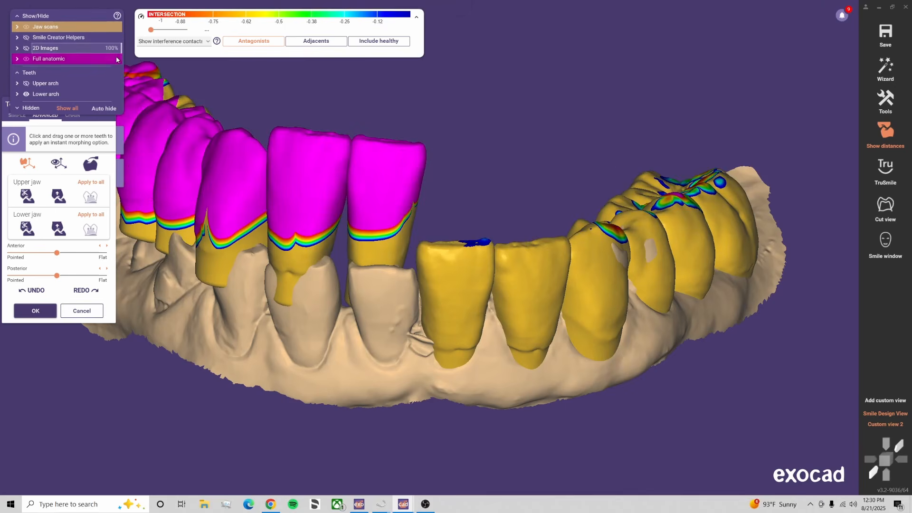
{"action": "left_click_drag", "start_coordinate": [104, 59], "coordinate": [95, 59]}
{"action": "right_click_drag", "start_coordinate": [400, 205], "coordinate": [402, 300]}
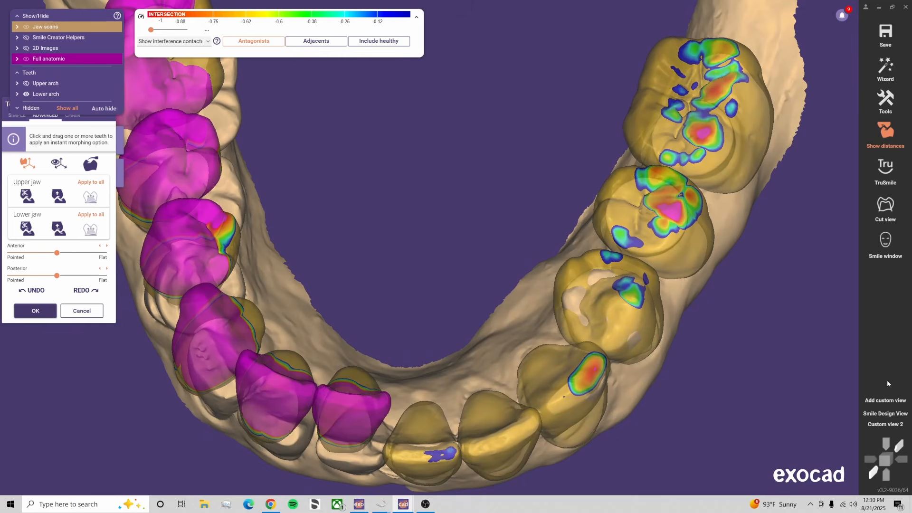
{"action": "left_click", "coordinate": [886, 425]}
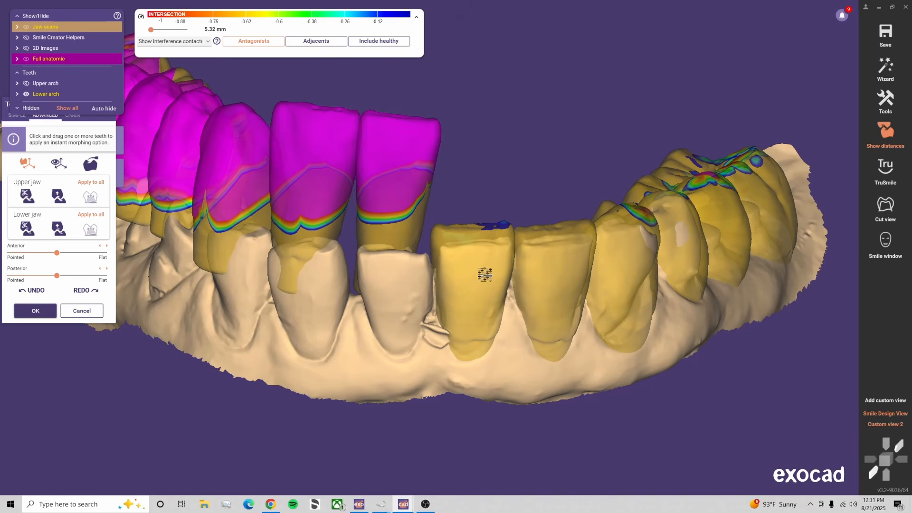
{"action": "right_click_drag", "start_coordinate": [485, 274], "coordinate": [478, 380]}
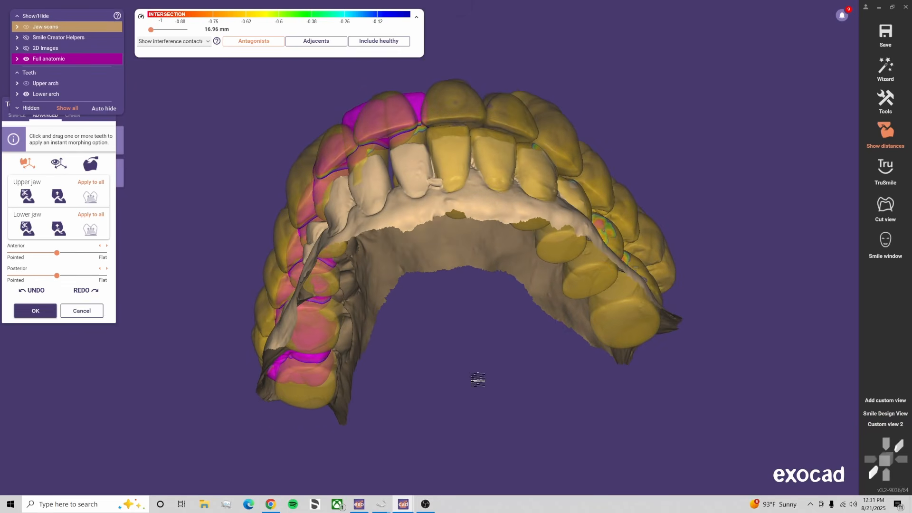
Hide the upper arch and raise the lower left lateral incisor slightly toward its upper antagonist
{"action": "left_click", "coordinate": [894, 426]}
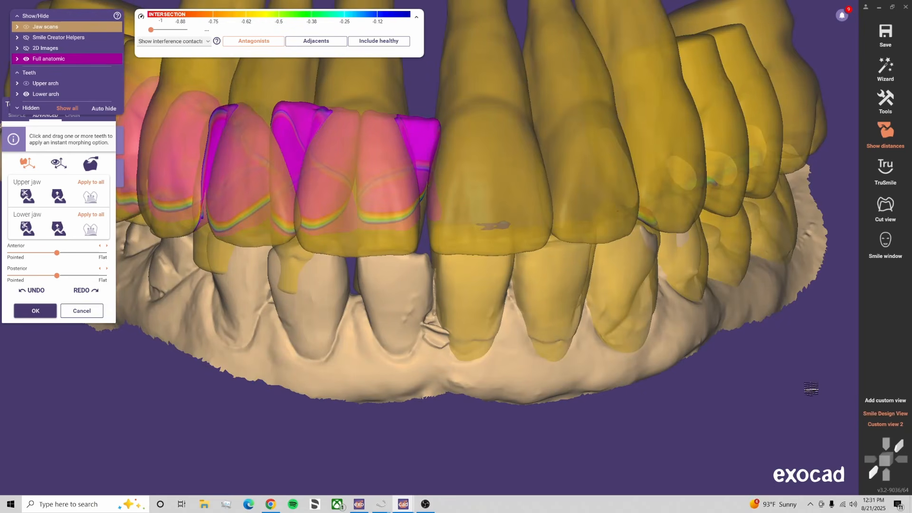
{"action": "key", "text": "u"}
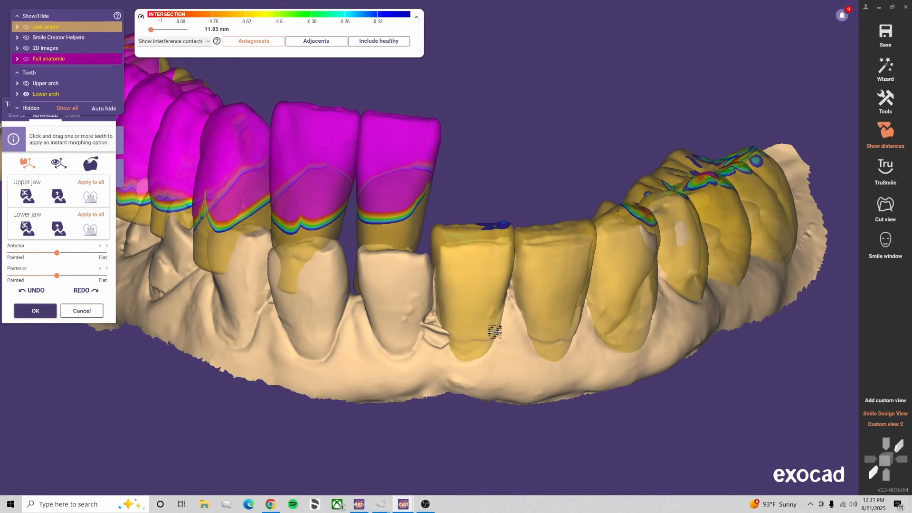
{"action": "left_click_drag", "start_coordinate": [554, 232], "coordinate": [553, 223]}
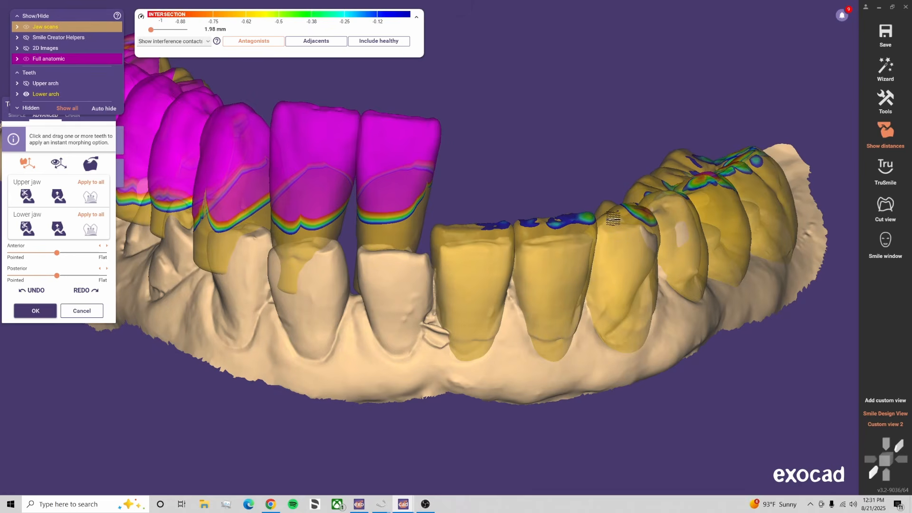
Examine the lower left canine and premolar contacts from the side, with the upper teeth alternately shown and hidden
{"action": "right_click_drag", "start_coordinate": [602, 219], "coordinate": [479, 233]}
{"action": "key", "text": "u"}
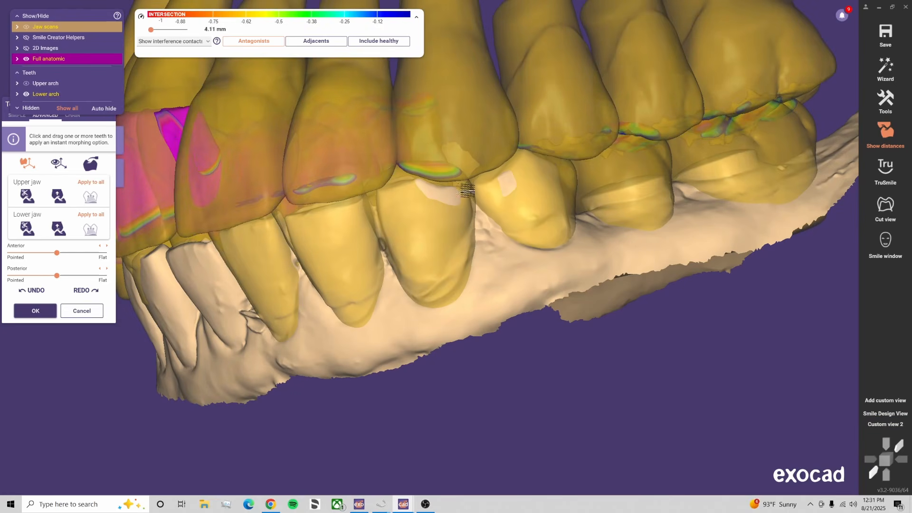
{"action": "key", "text": "u"}
{"action": "key", "text": "u"}
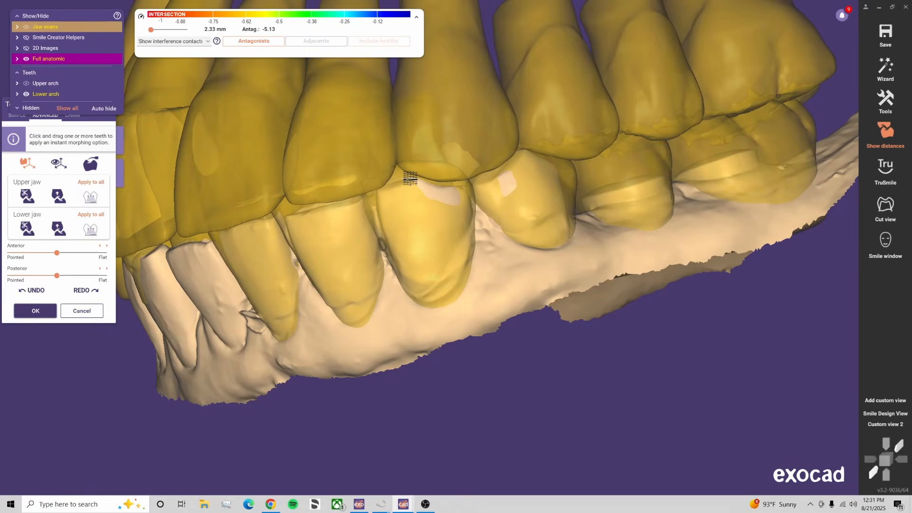
{"action": "key", "text": "l"}
{"action": "key", "text": "l"}
{"action": "key", "text": "u"}
{"action": "key", "text": "u"}
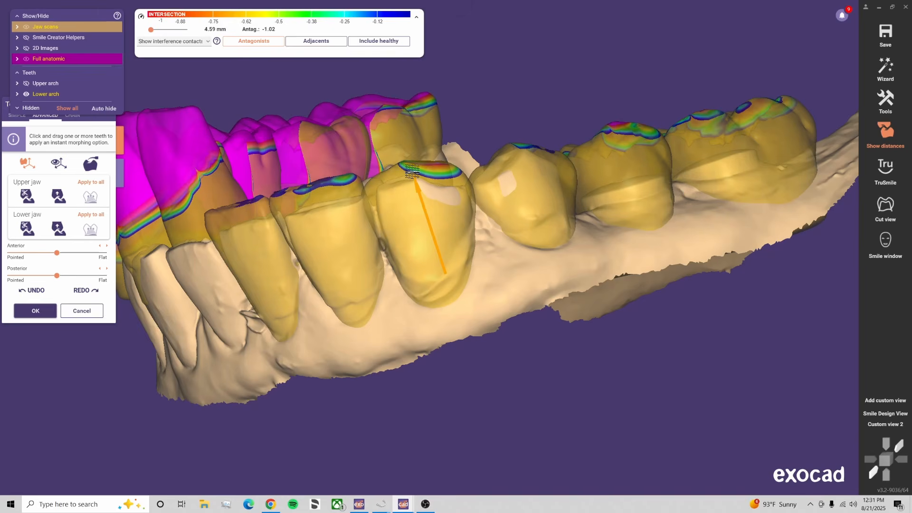
Display the lower anatomic teeth at 100% opacity without jaw scans and compare them with antagonist distances off and on
{"action": "left_click", "coordinate": [264, 44]}
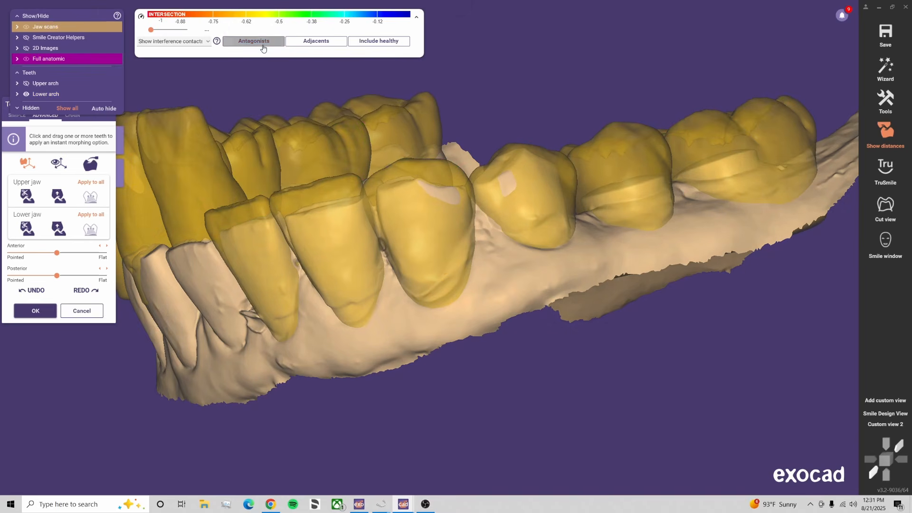
{"action": "left_click", "coordinate": [877, 424]}
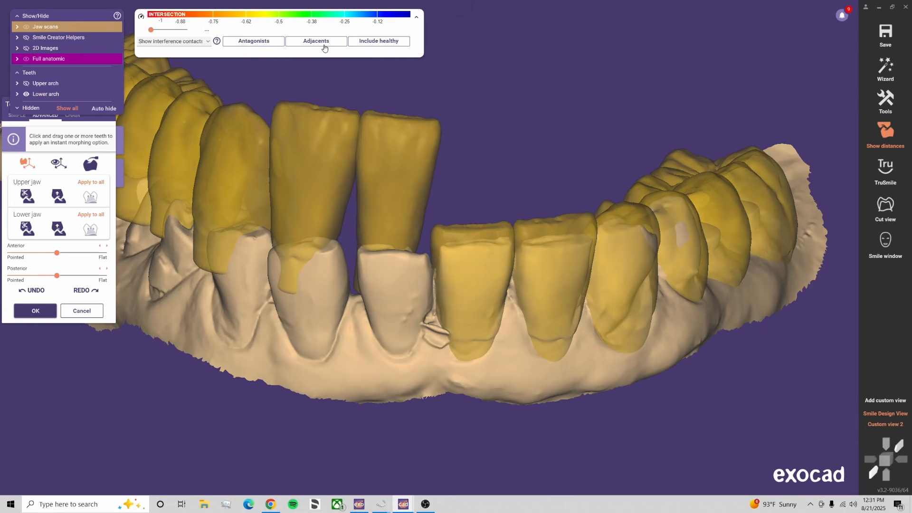
{"action": "left_click_drag", "start_coordinate": [104, 60], "coordinate": [119, 59]}
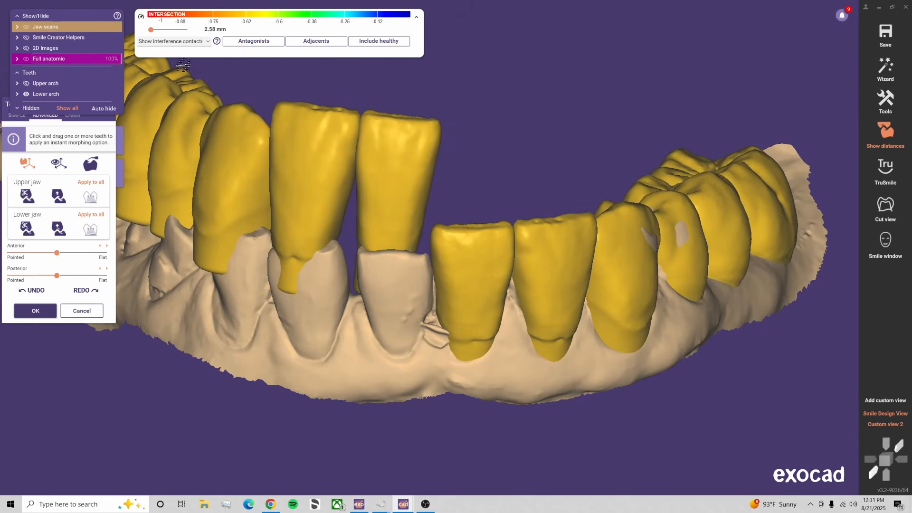
{"action": "scroll", "coordinate": [576, 341], "scroll_direction": "down", "scroll_amount": 2}
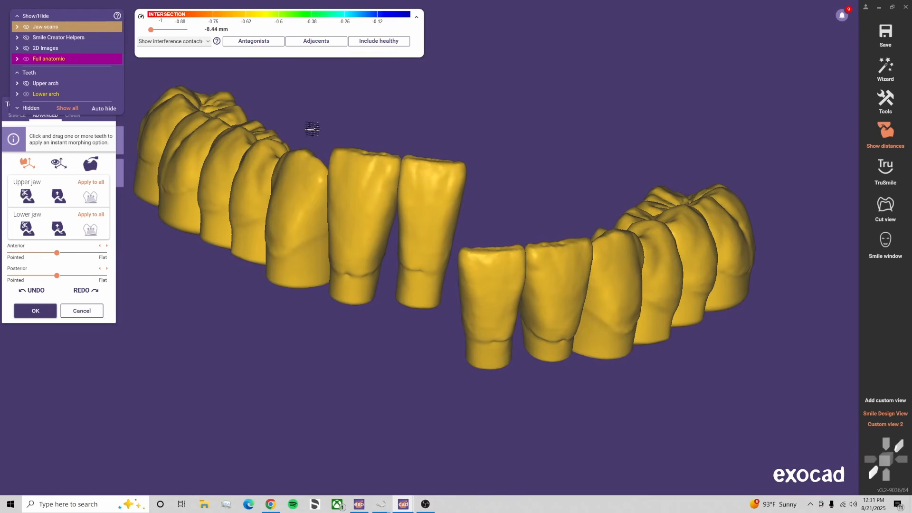
{"action": "left_click", "coordinate": [262, 43]}
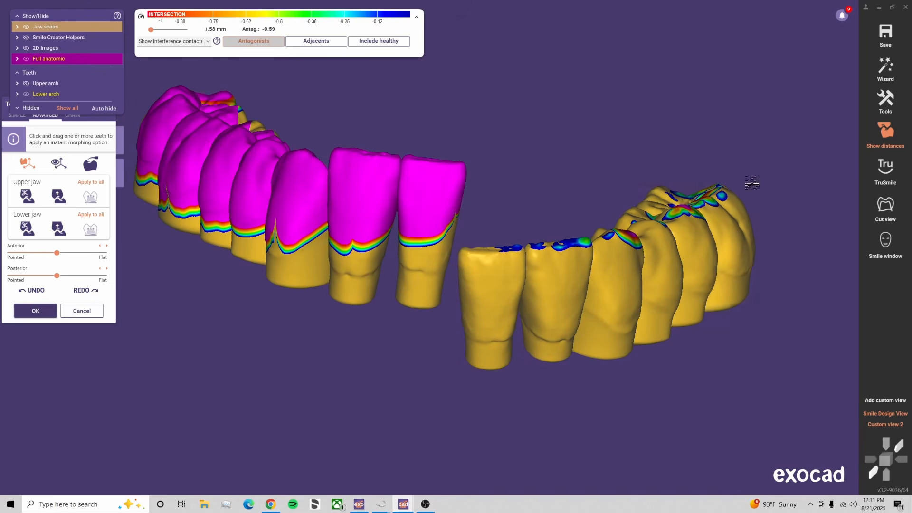
Examine the upper and lower teeth against the jaw scans from the side and front, alternating which parts are shown
{"action": "scroll", "coordinate": [613, 291], "scroll_direction": "down", "scroll_amount": 3}
{"action": "right_click_drag", "start_coordinate": [611, 293], "coordinate": [601, 249]}
{"action": "key", "text": "j"}
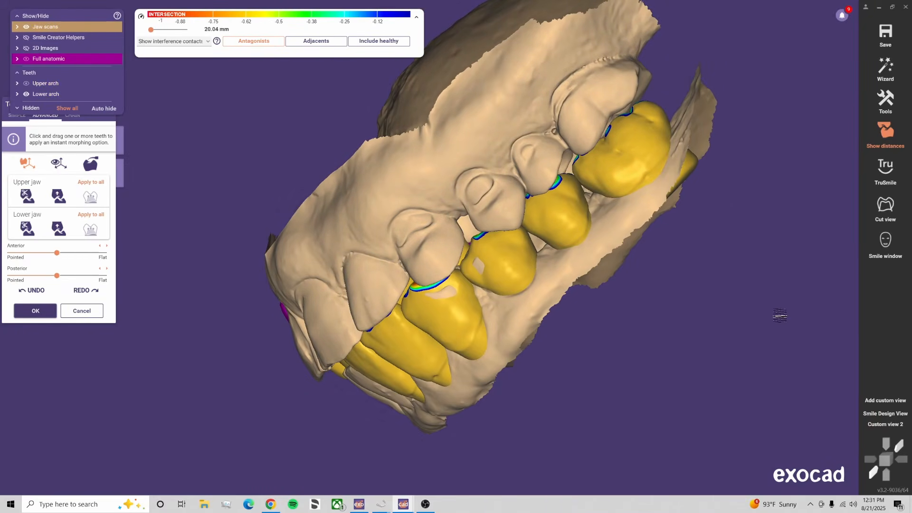
{"action": "left_click", "coordinate": [885, 425]}
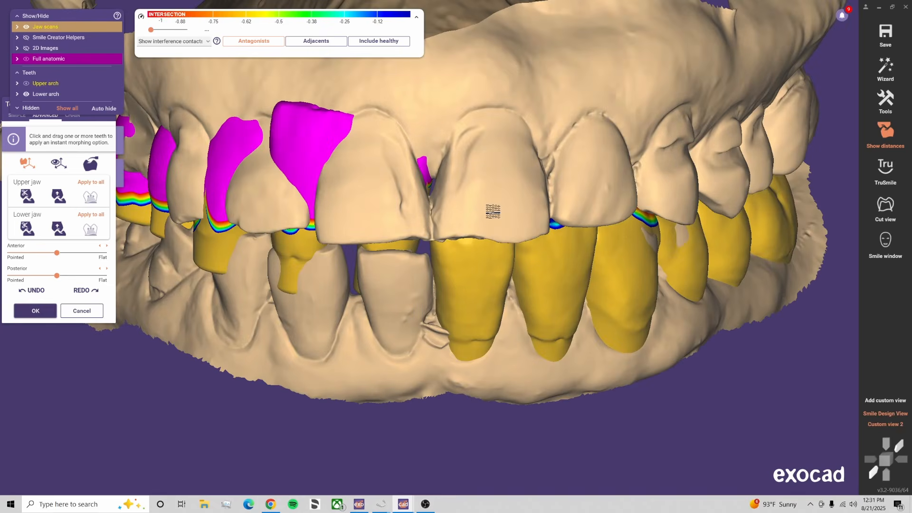
{"action": "scroll", "coordinate": [503, 330], "scroll_direction": "down", "scroll_amount": 3}
{"action": "key", "text": "j"}
{"action": "key", "text": "j"}
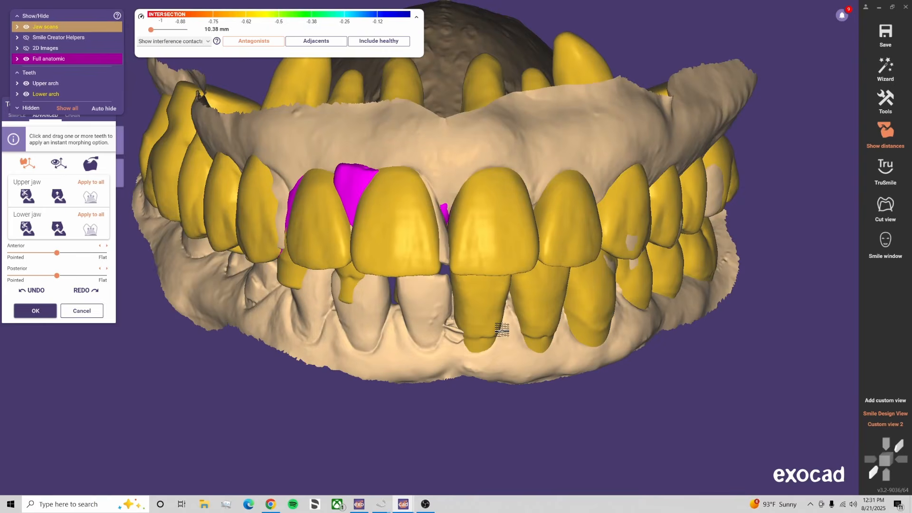
{"action": "key", "text": "a"}
{"action": "key", "text": "a"}
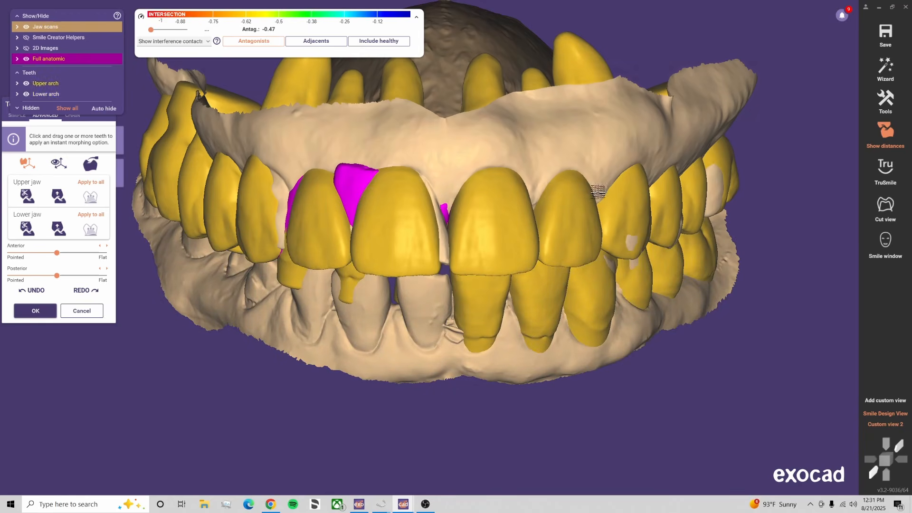
{"action": "key", "text": "l"}
{"action": "key", "text": "l"}
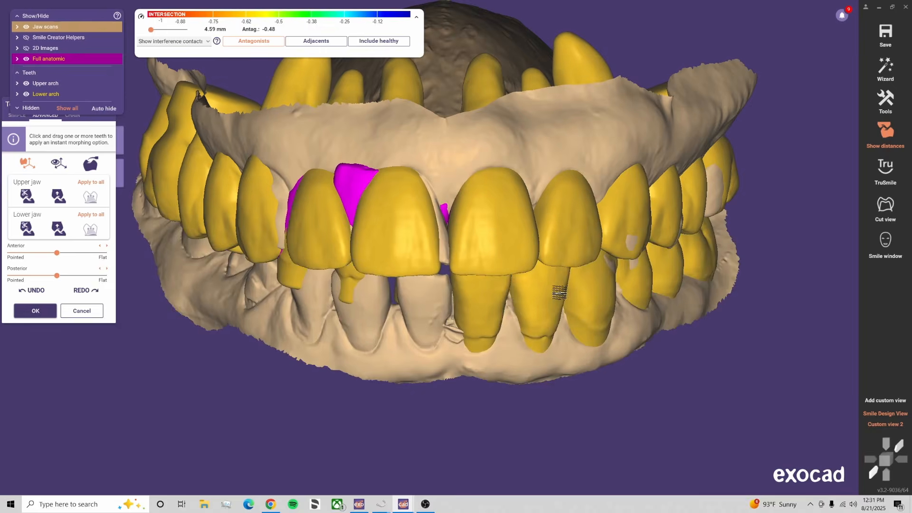
{"action": "key", "text": "u"}
Set the full anatomic teeth to 75% opacity and examine the antagonist intersections on the lower left incisors and canine
{"action": "left_click_drag", "start_coordinate": [113, 61], "coordinate": [97, 62]}
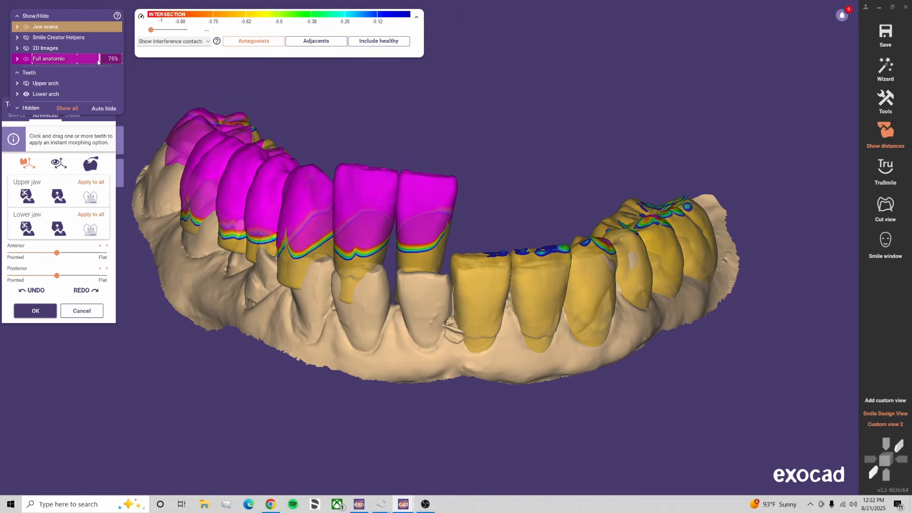
{"action": "scroll", "coordinate": [555, 232], "scroll_direction": "up", "scroll_amount": 5}
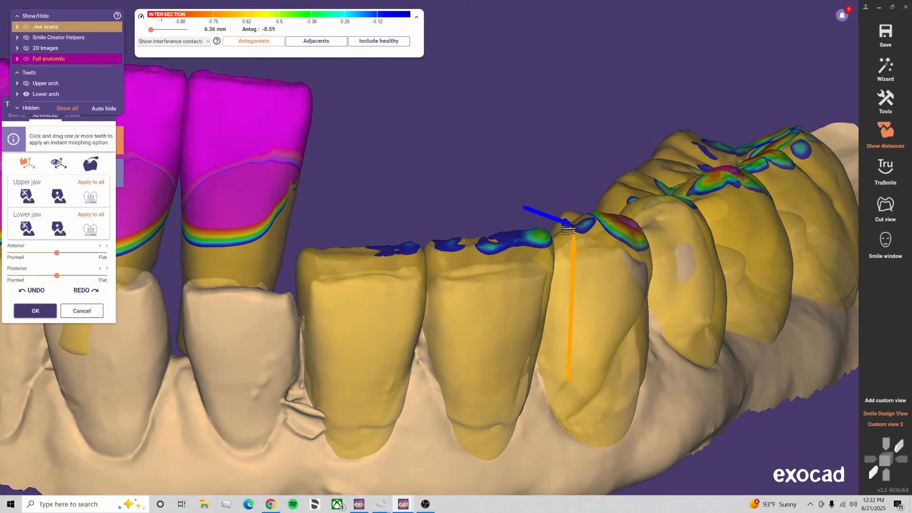
{"action": "right_click_drag", "start_coordinate": [574, 227], "coordinate": [472, 240]}
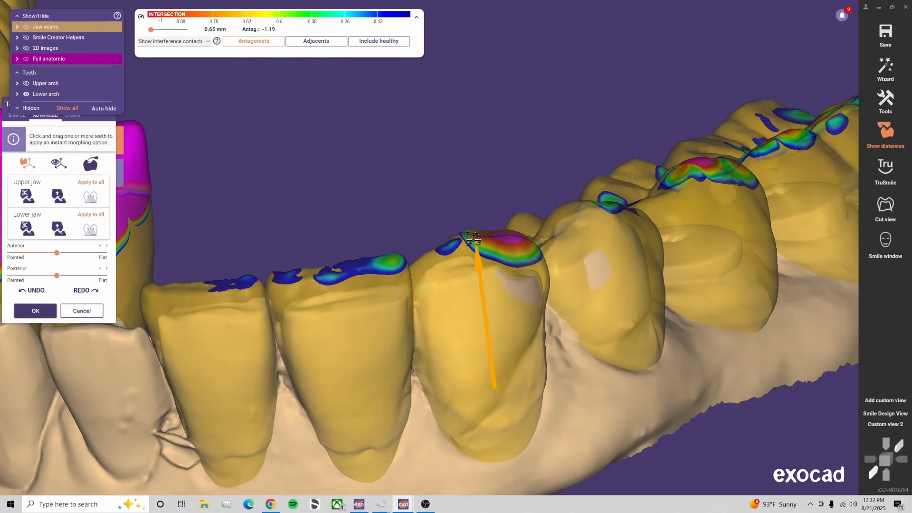
{"action": "scroll", "coordinate": [561, 224], "scroll_direction": "down", "scroll_amount": 4}
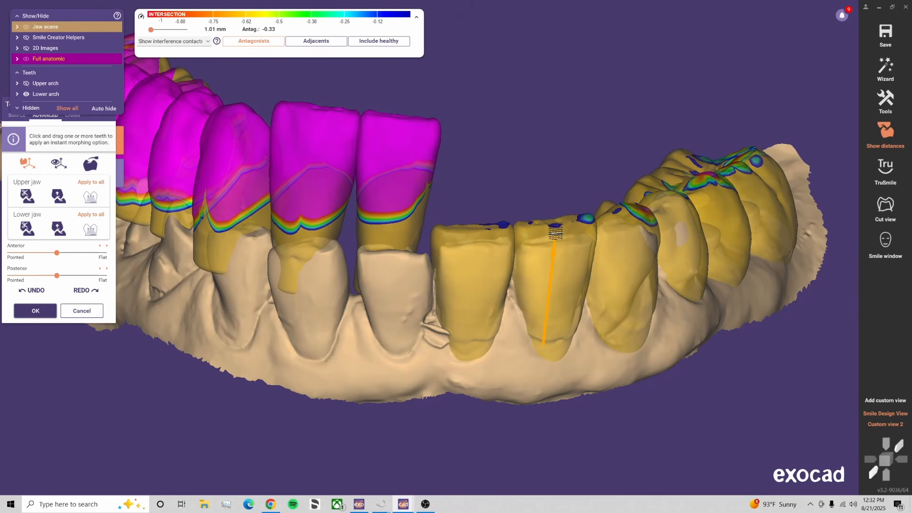
Overlay the patient photo and check the teeth within the smile in close-up and full-face views
{"action": "key", "text": "space"}
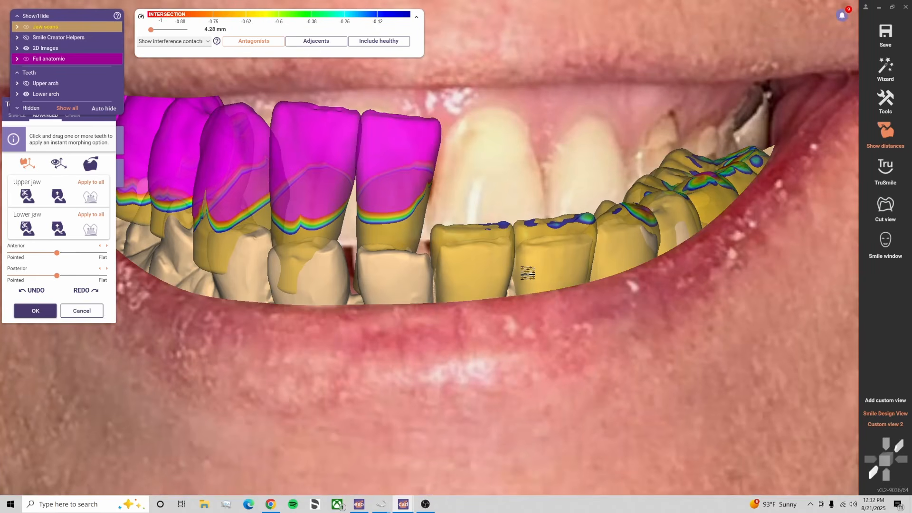
{"action": "key", "text": "u"}
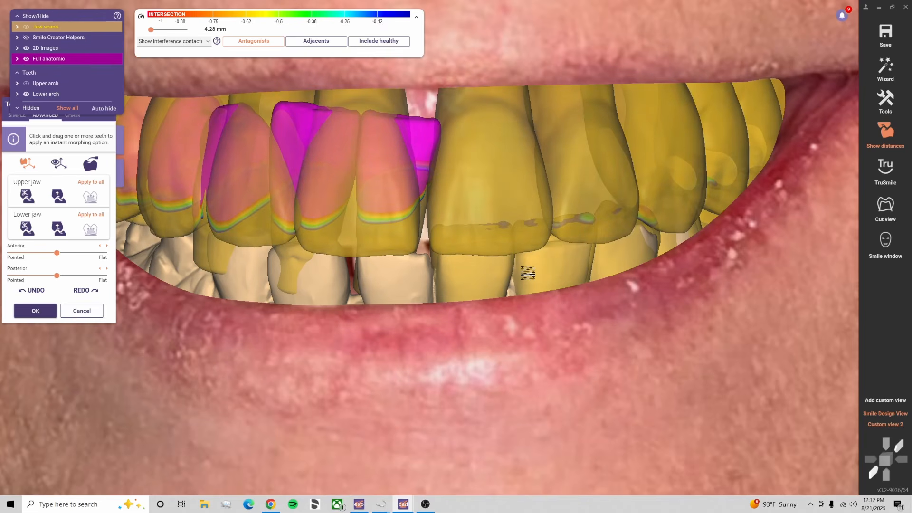
{"action": "key", "text": "u"}
{"action": "left_click", "coordinate": [877, 415]}
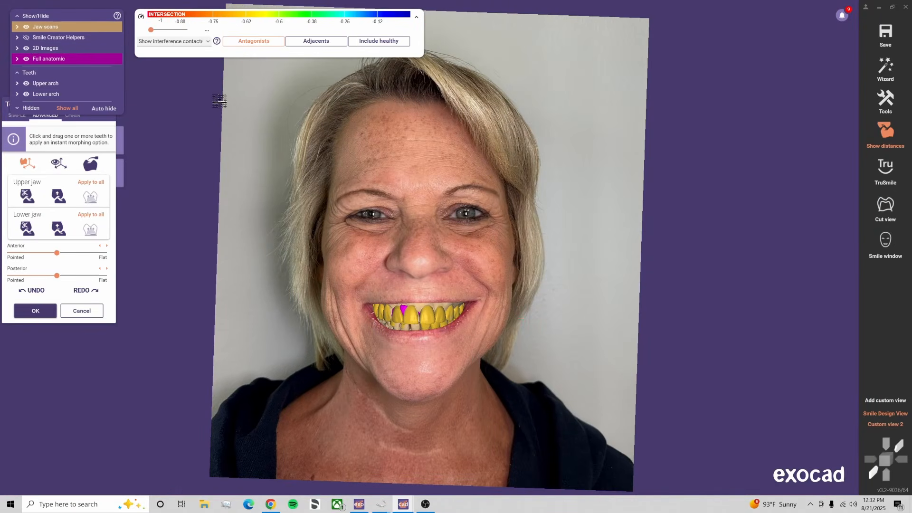
{"action": "scroll", "coordinate": [427, 337], "scroll_direction": "up", "scroll_amount": 5}
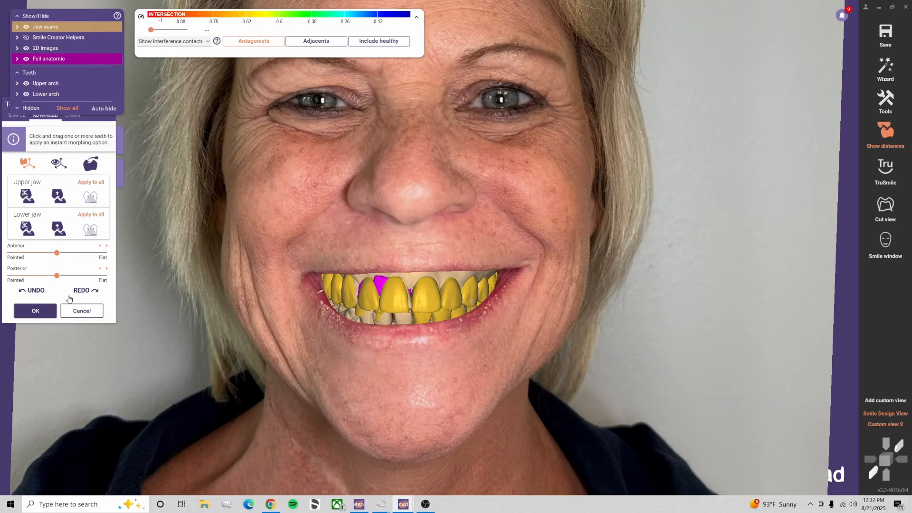
Confirm the full-arch tooth placement and reopen Tooth Placement for the upper jaw only in Advanced mode
{"action": "left_click", "coordinate": [45, 305]}
{"action": "left_click", "coordinate": [26, 310]}
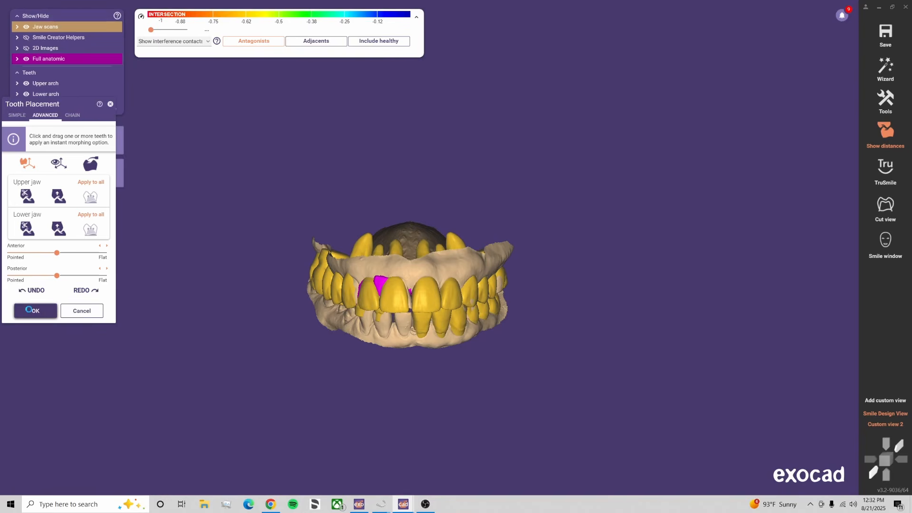
{"action": "left_click", "coordinate": [404, 261]}
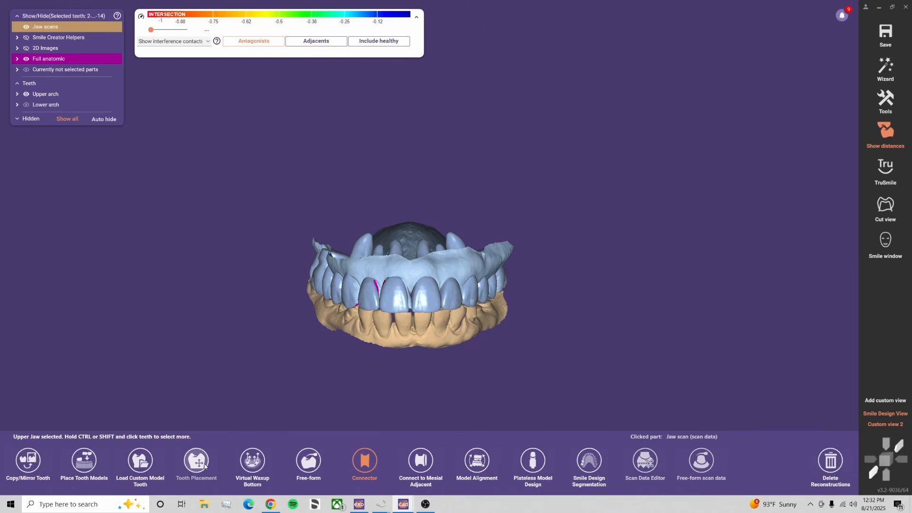
{"action": "left_click", "coordinate": [196, 461]}
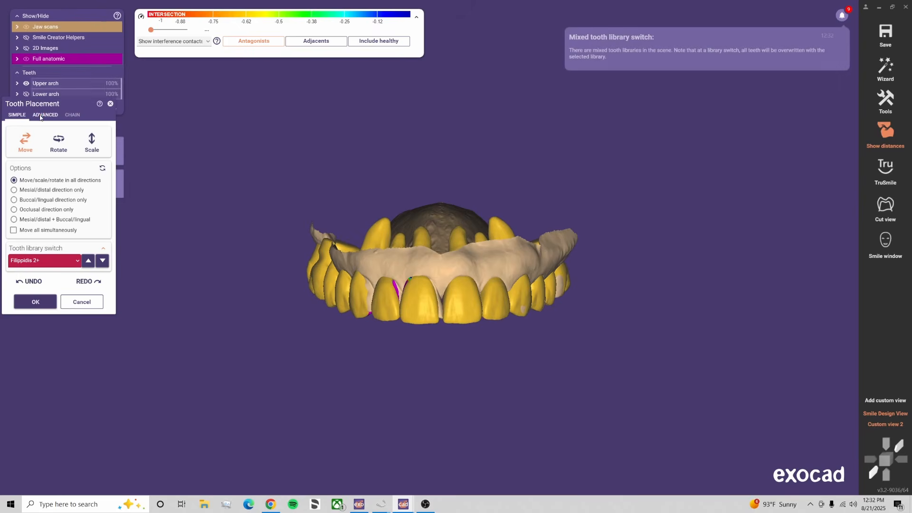
Turn off antagonist distances and try moving tooth 8 toward the midline, checking it against the grid from the front
{"action": "scroll", "coordinate": [510, 329], "scroll_direction": "up", "scroll_amount": 5}
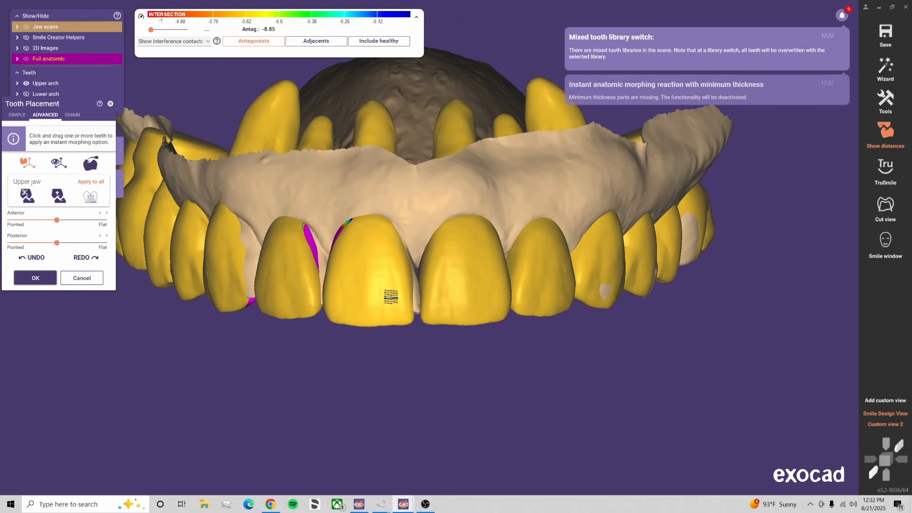
{"action": "left_click", "coordinate": [254, 41]}
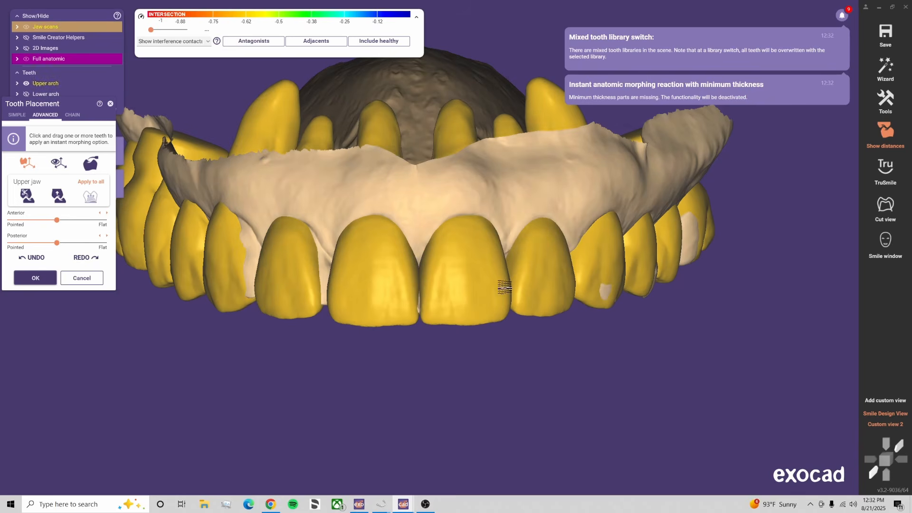
{"action": "left_click", "coordinate": [883, 425]}
{"action": "scroll", "coordinate": [408, 301], "scroll_direction": "up", "scroll_amount": 3}
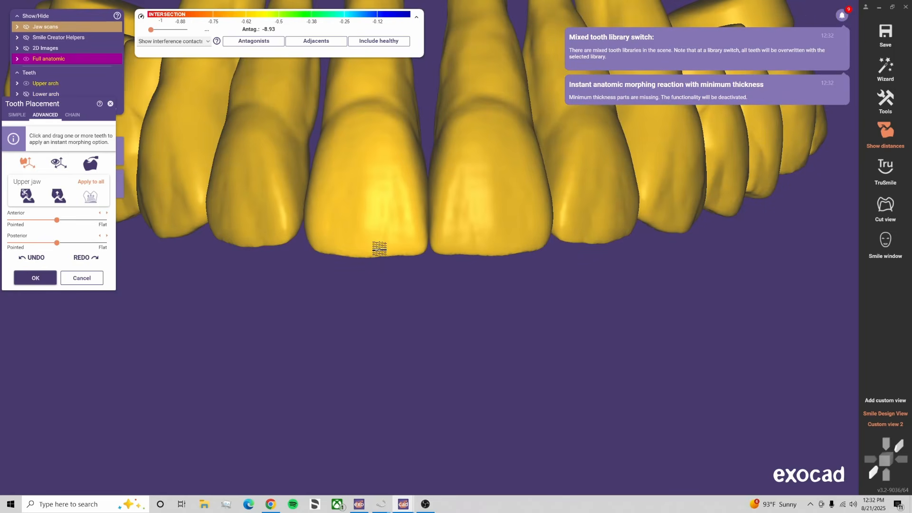
{"action": "left_click", "coordinate": [886, 460]}
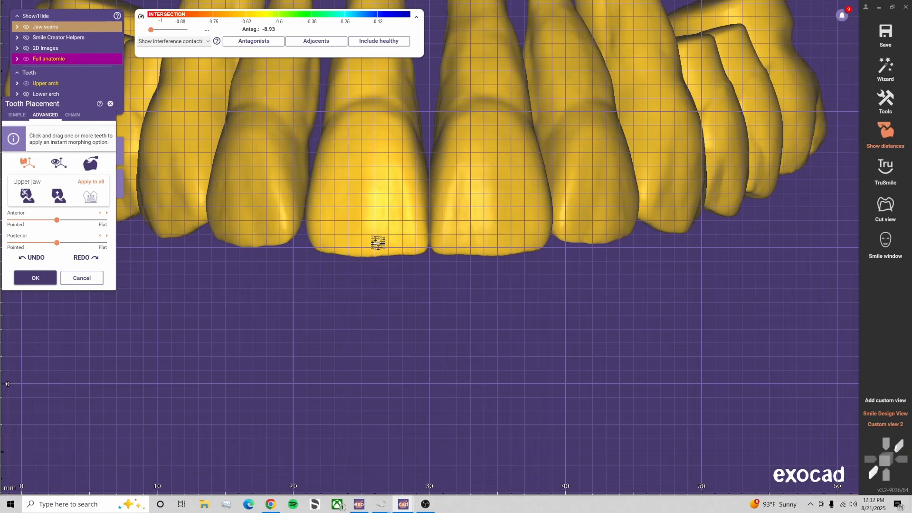
Undo the repositioning of tooth 8, confirm the upper tooth placement and select tooth 8
{"action": "left_click", "coordinate": [26, 258]}
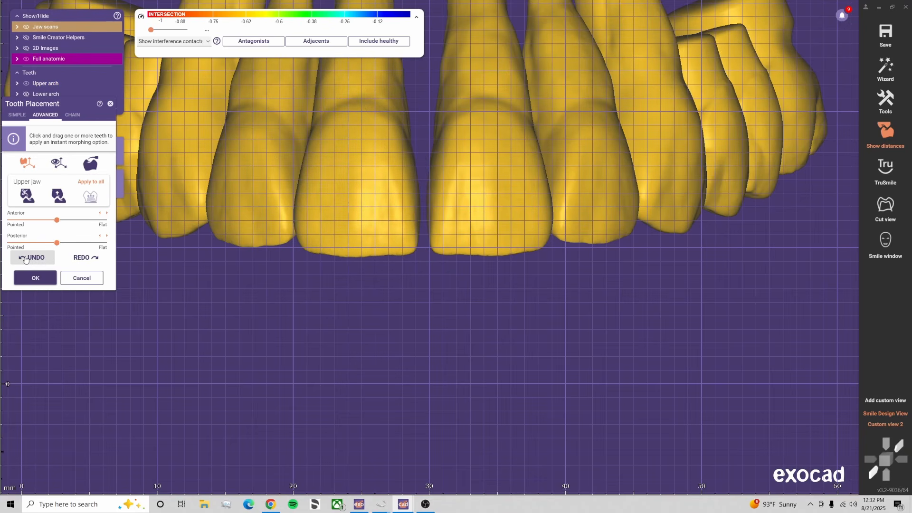
{"action": "left_click", "coordinate": [26, 260]}
{"action": "scroll", "coordinate": [382, 327], "scroll_direction": "down", "scroll_amount": 4}
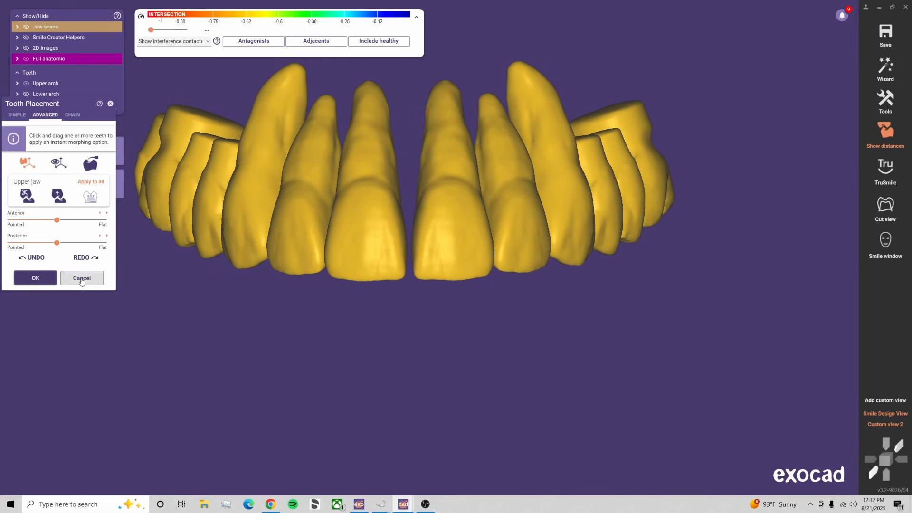
{"action": "left_click", "coordinate": [36, 278]}
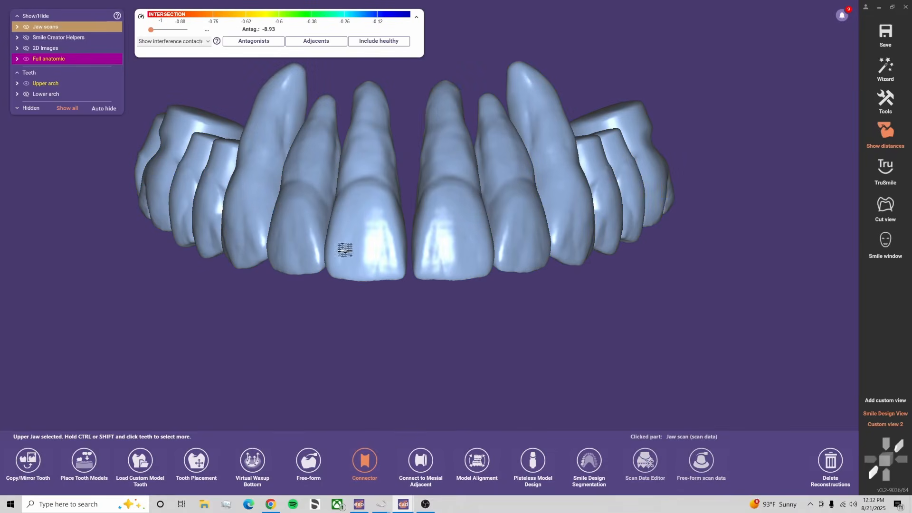
{"action": "left_click", "coordinate": [356, 220]}
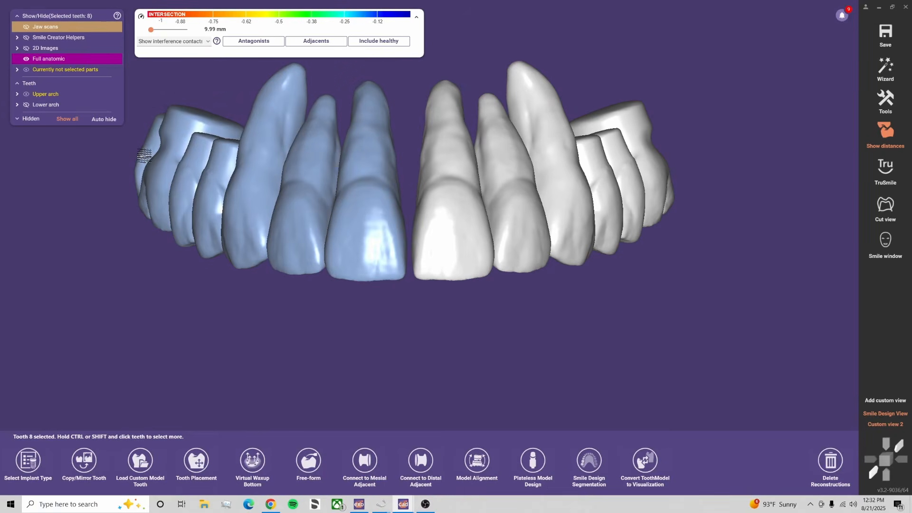
Select teeth 2 through 8 and move them simultaneously toward the midline in Tooth Placement so tooth 8 meets tooth 9
{"action": "left_click", "coordinate": [144, 155], "text": "shift"}
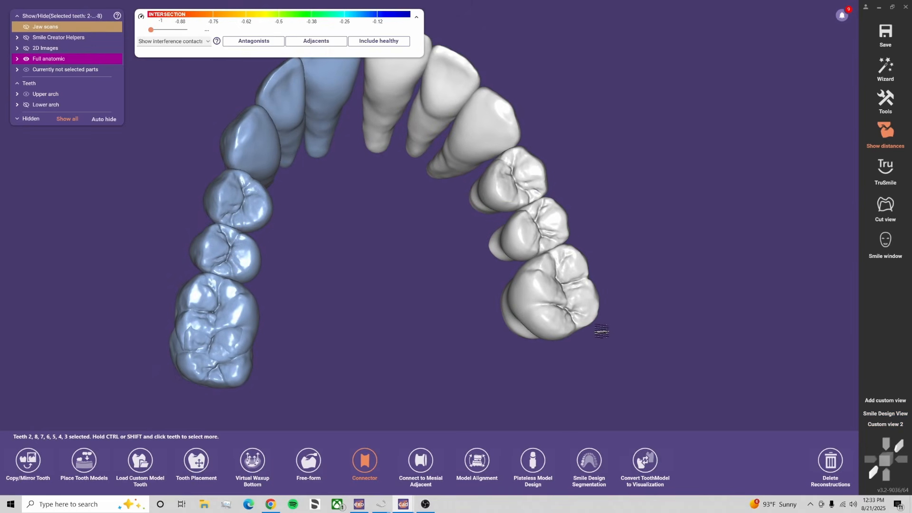
{"action": "left_click", "coordinate": [884, 426]}
{"action": "scroll", "coordinate": [361, 356], "scroll_direction": "down", "scroll_amount": 3}
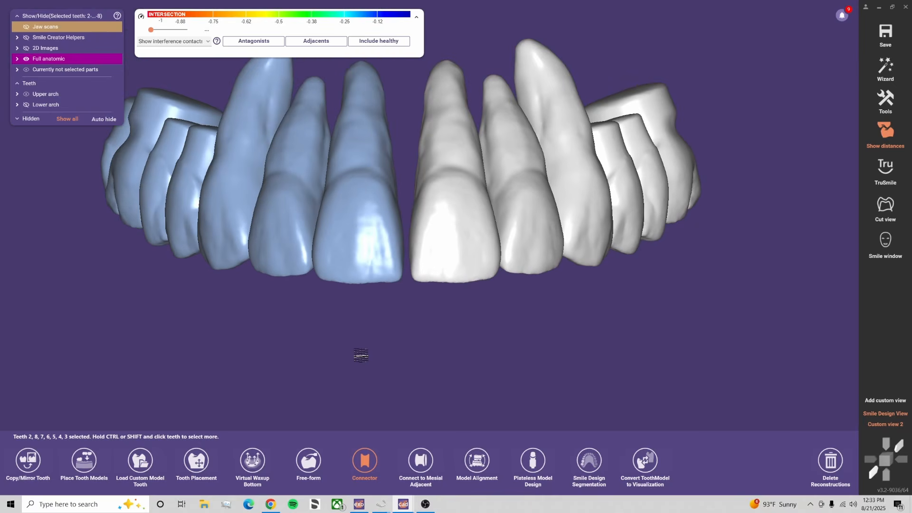
{"action": "left_click", "coordinate": [196, 459]}
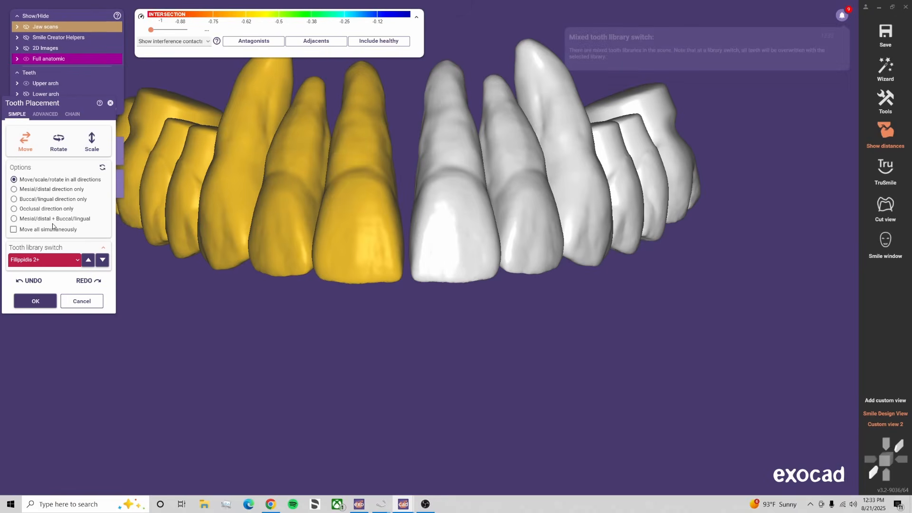
{"action": "left_click_drag", "start_coordinate": [356, 203], "coordinate": [370, 208]}
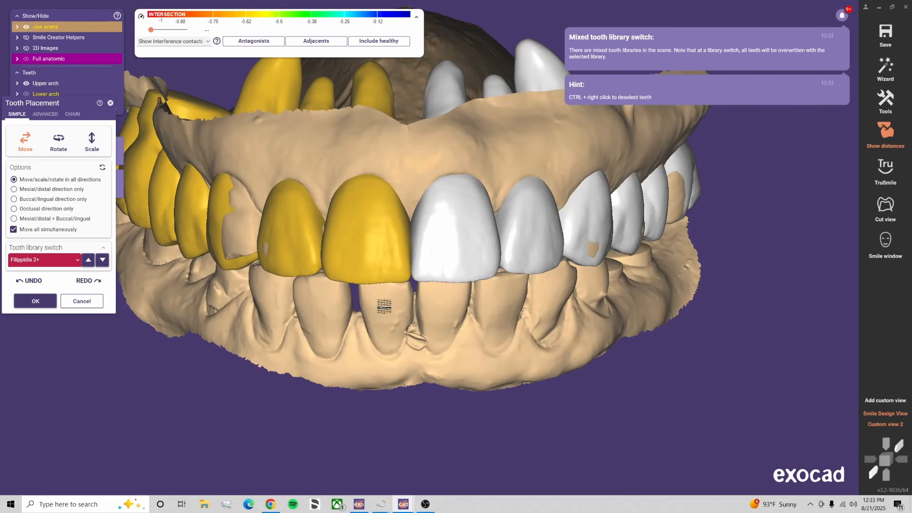
Check the quadrant from the occlusal side and fine-tune teeth 2 through 8 against the front grid, levelling tooth 8 with tooth 9
{"action": "scroll", "coordinate": [385, 307], "scroll_direction": "down", "scroll_amount": 3, "text": "ctrl"}
{"action": "right_click_drag", "start_coordinate": [386, 320], "coordinate": [381, 224]}
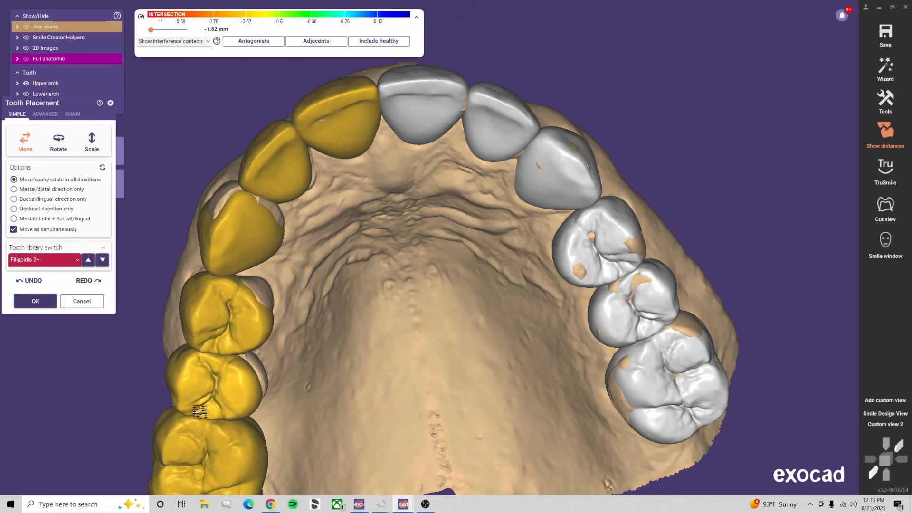
{"action": "right_click_drag", "start_coordinate": [304, 190], "coordinate": [340, 119]}
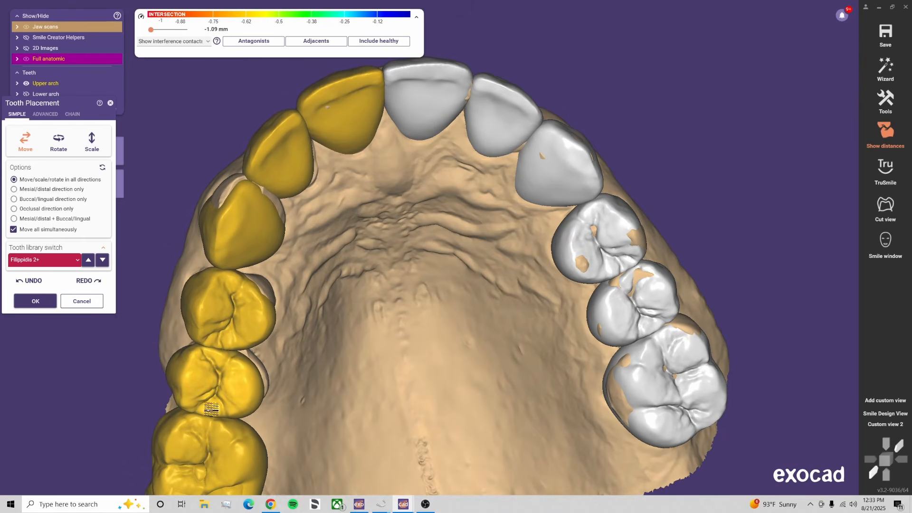
{"action": "right_click_drag", "start_coordinate": [349, 151], "coordinate": [345, 160]}
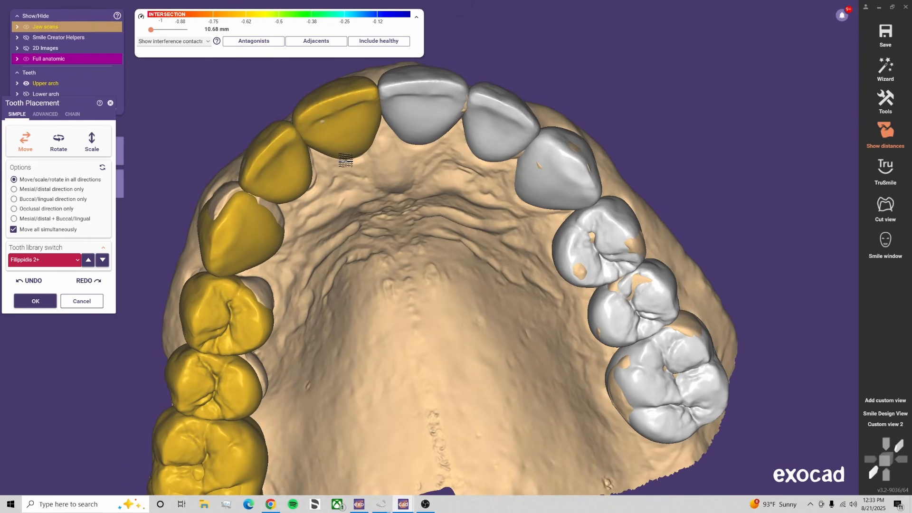
{"action": "left_click", "coordinate": [886, 424]}
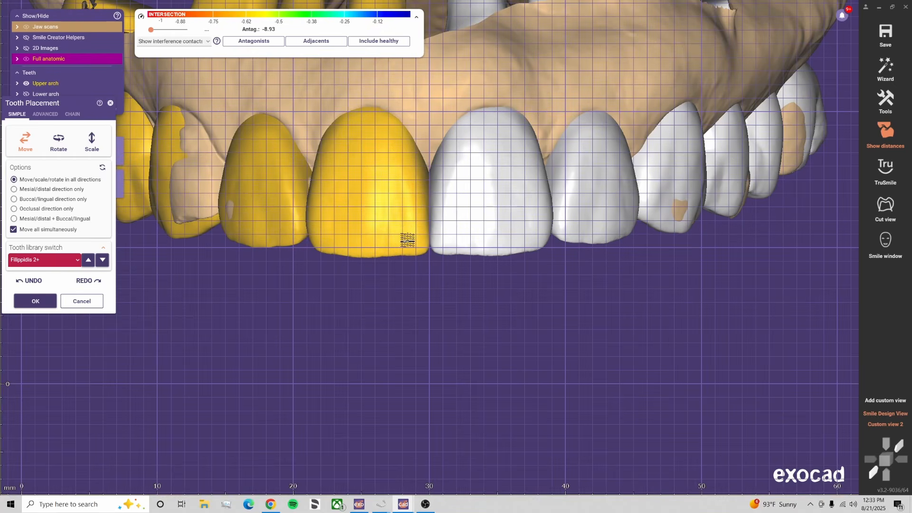
{"action": "left_click_drag", "start_coordinate": [408, 241], "coordinate": [406, 240]}
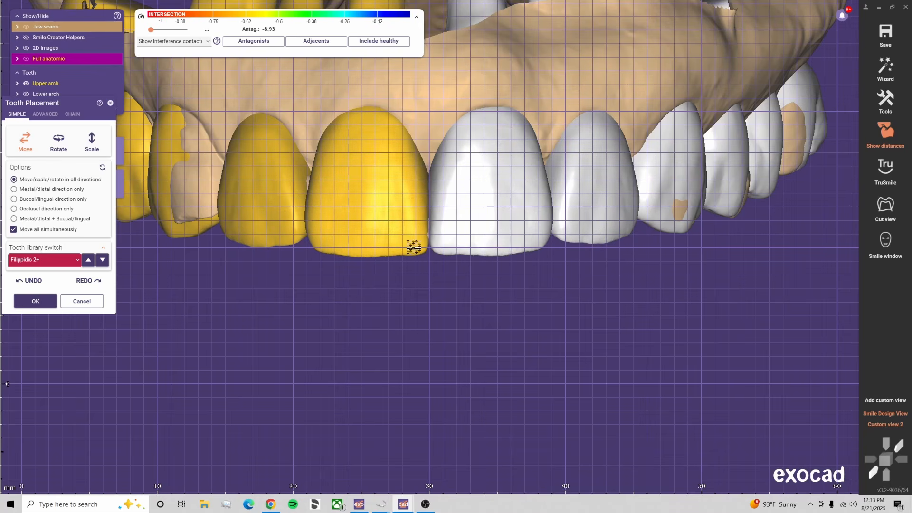
{"action": "left_click_drag", "start_coordinate": [413, 248], "coordinate": [414, 246]}
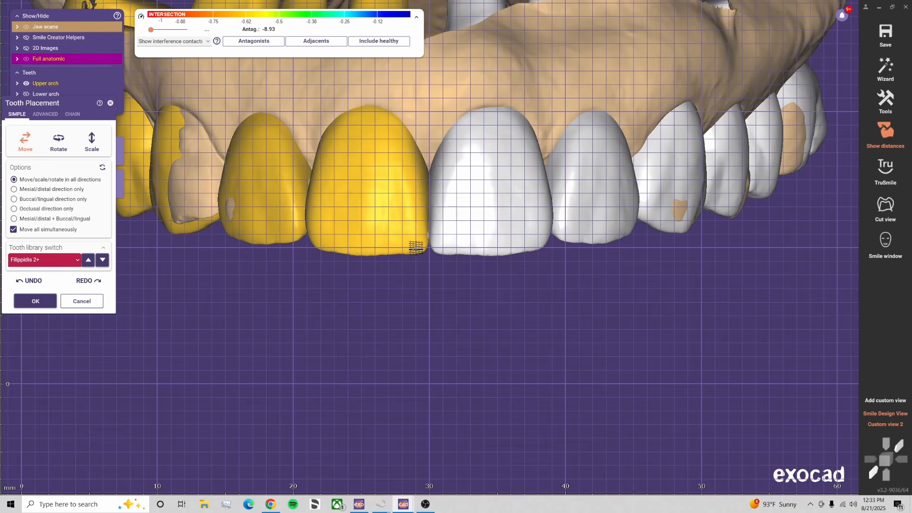
{"action": "left_click_drag", "start_coordinate": [416, 247], "coordinate": [428, 278]}
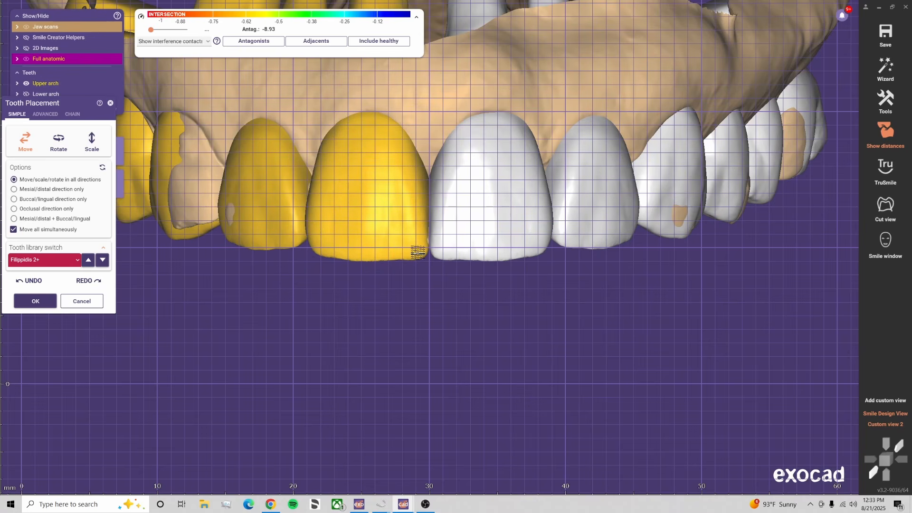
Inspect the moved teeth with and without the jaw scans and confirm the tooth placement
{"action": "key", "text": "Tab"}
{"action": "key", "text": "Tab"}
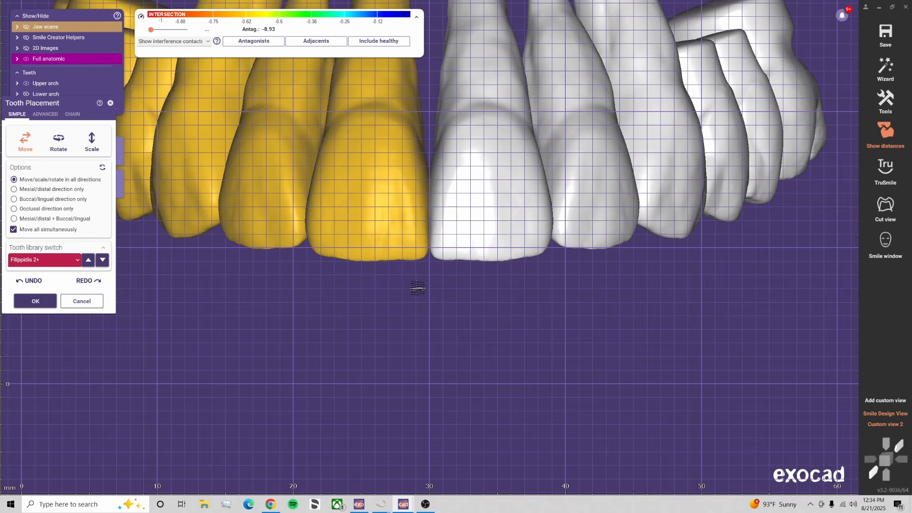
{"action": "key", "text": "g"}
{"action": "scroll", "coordinate": [418, 288], "scroll_direction": "down", "scroll_amount": 3}
{"action": "key", "text": "j"}
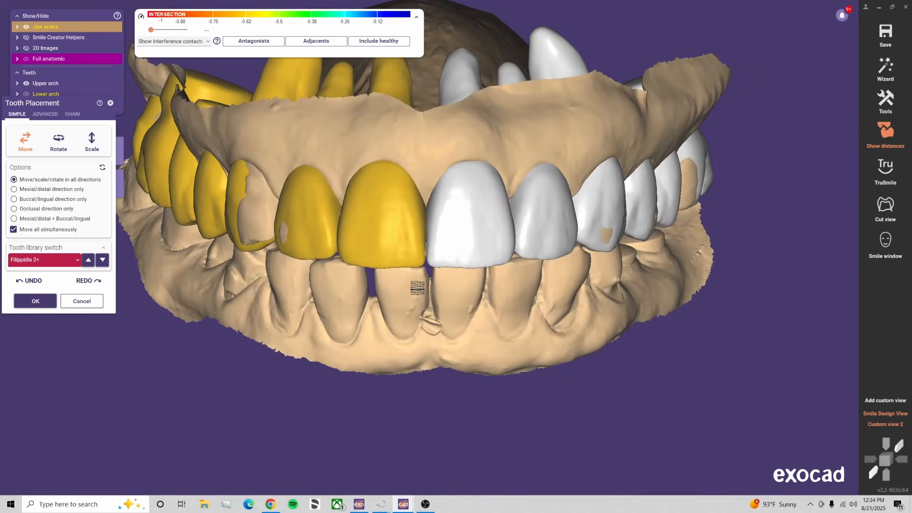
{"action": "scroll", "coordinate": [418, 288], "scroll_direction": "down", "scroll_amount": 2}
{"action": "left_click", "coordinate": [46, 306]}
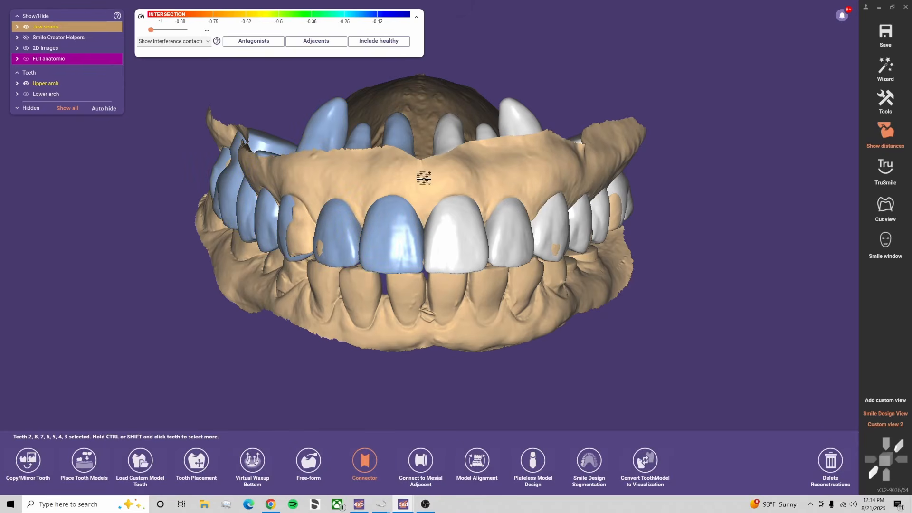
Reopen Tooth Placement for upper teeth 2 through 14, refine tooth 7 from the occlusal side and switch to Advanced mode
{"action": "left_click", "coordinate": [199, 463]}
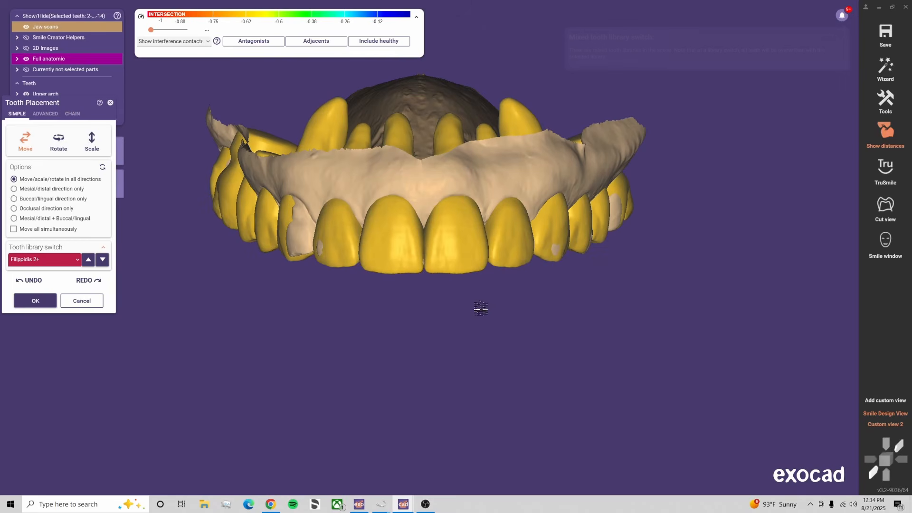
{"action": "right_click_drag", "start_coordinate": [400, 353], "coordinate": [414, 256]}
{"action": "key", "text": "ctrl+shift+p"}
{"action": "key", "text": "ctrl+shift+f"}
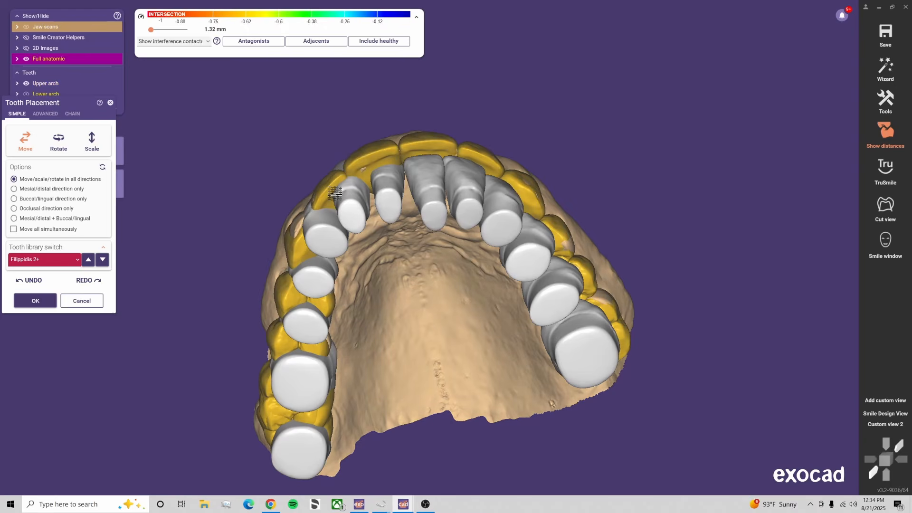
{"action": "scroll", "coordinate": [335, 195], "scroll_direction": "up", "scroll_amount": 5}
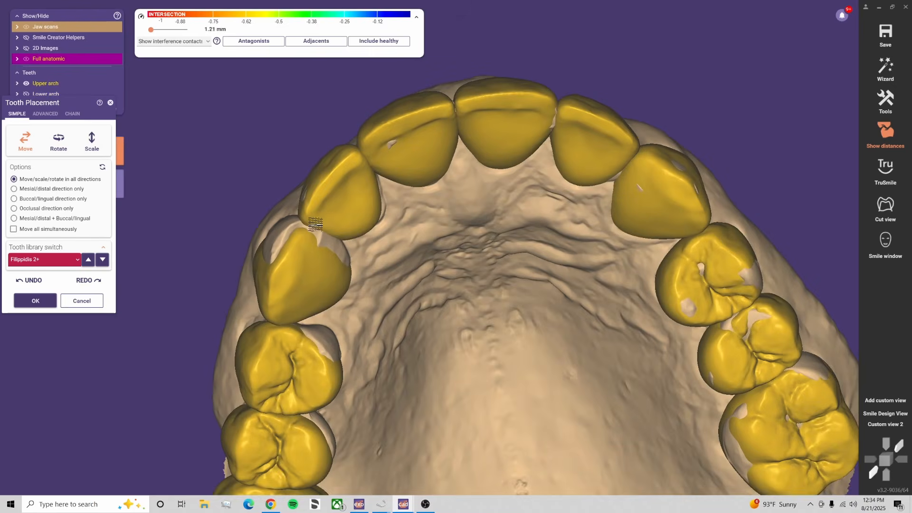
{"action": "left_click", "coordinate": [46, 114]}
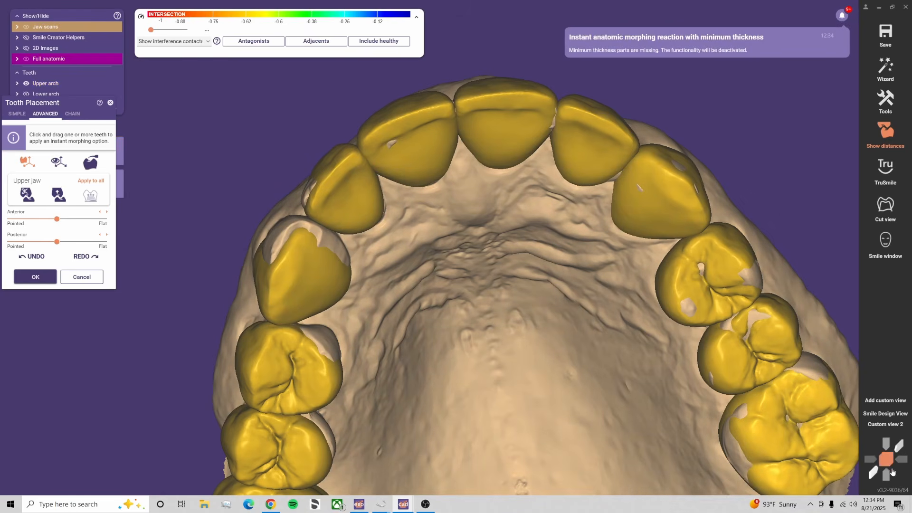
Examine the upper anterior teeth from the front with the jaw scans shown and hidden
{"action": "left_click", "coordinate": [886, 425]}
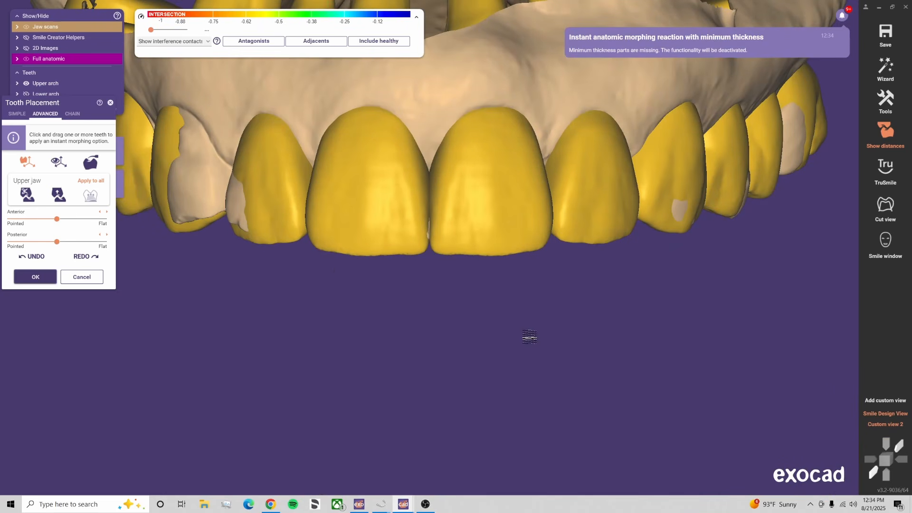
{"action": "key", "text": "ctrl+j"}
{"action": "key", "text": "ctrl+j"}
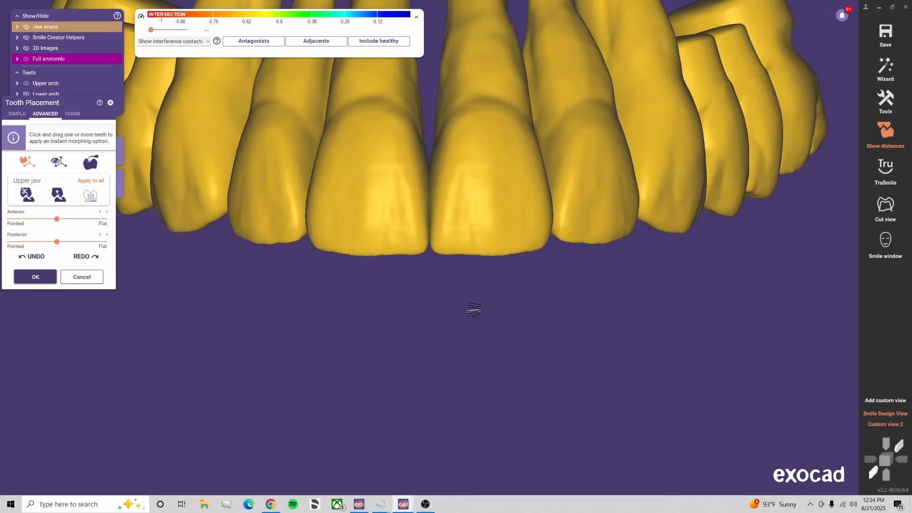
{"action": "key", "text": "ctrl+j"}
{"action": "key", "text": "ctrl+a"}
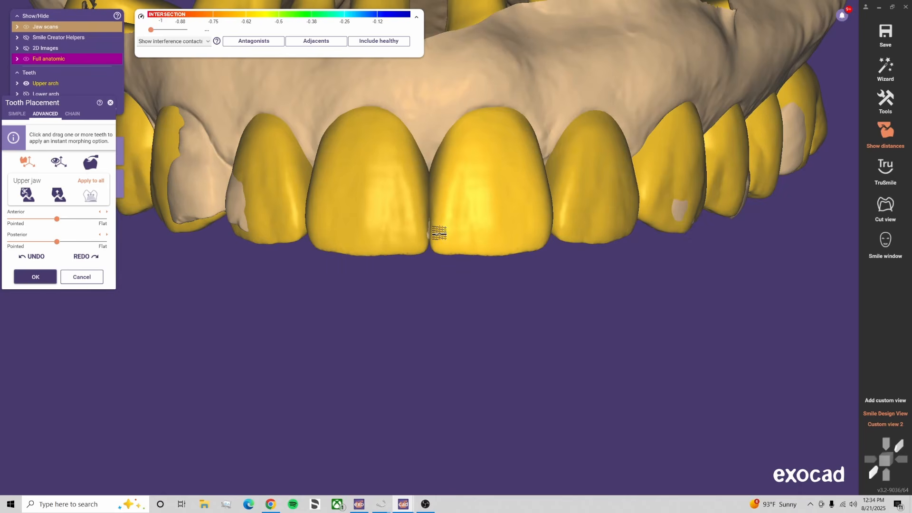
{"action": "key", "text": "ctrl+a"}
{"action": "key", "text": "ctrl+j"}
{"action": "key", "text": "ctrl+j"}
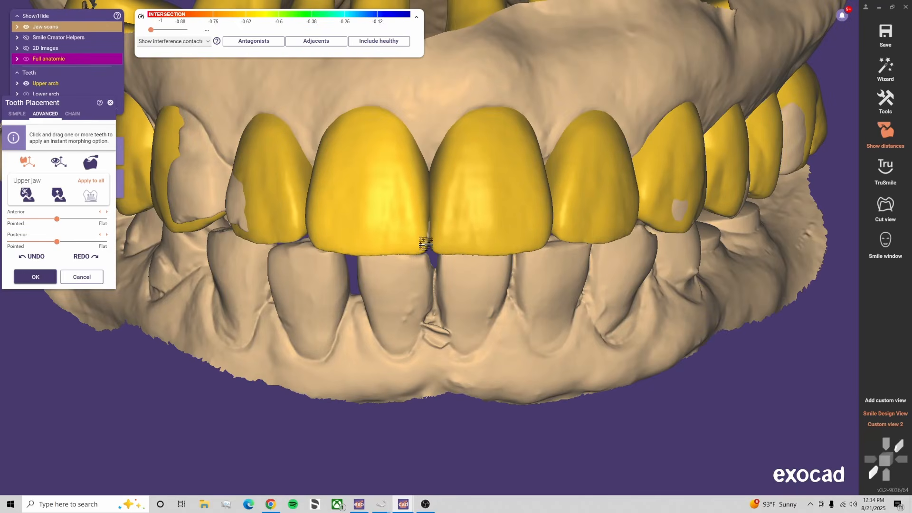
{"action": "key", "text": "ctrl+a"}
Make the upper teeth translucent and compare their outlines with the scanned teeth against the grid
{"action": "left_click", "coordinate": [87, 58]}
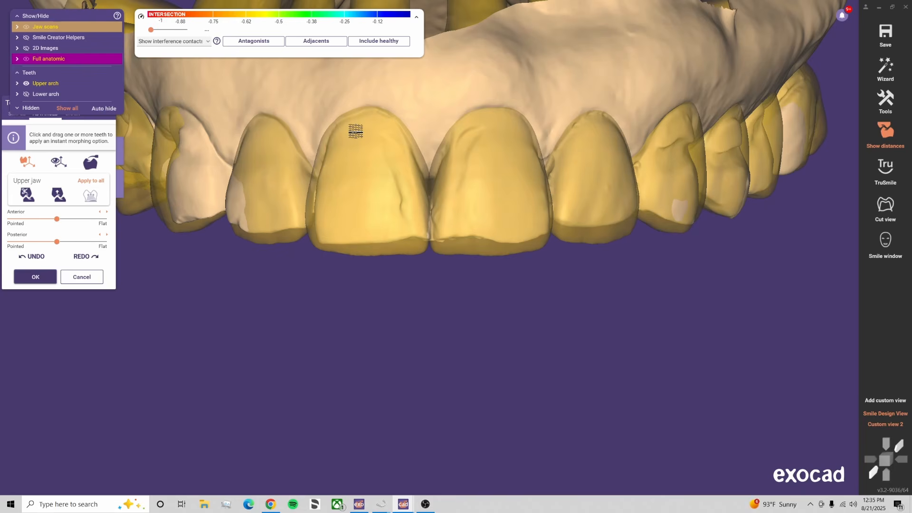
{"action": "key", "text": "g"}
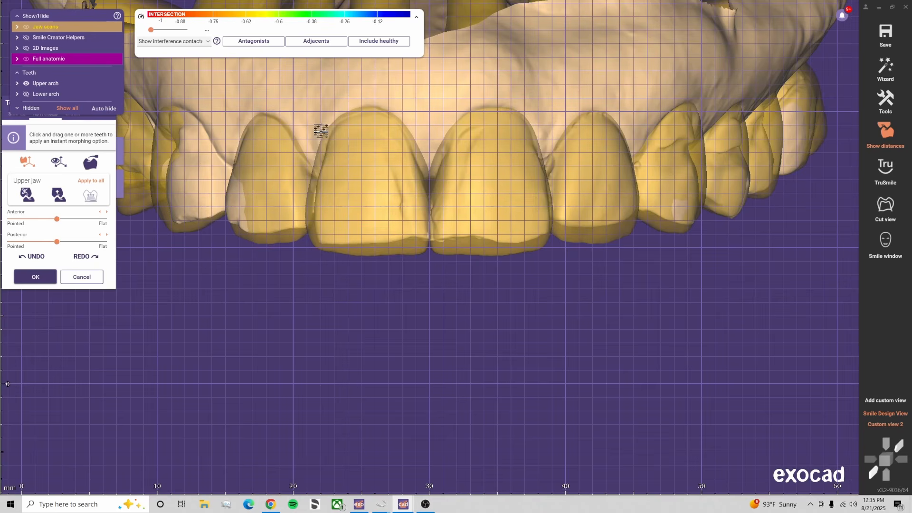
{"action": "key", "text": "space"}
{"action": "key", "text": "space"}
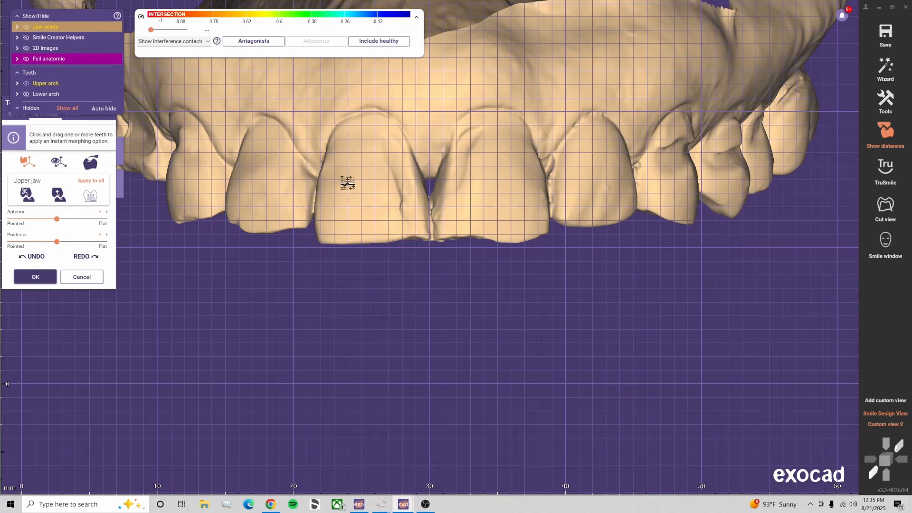
{"action": "key", "text": "ctrl+f"}
{"action": "key", "text": "ctrl+l"}
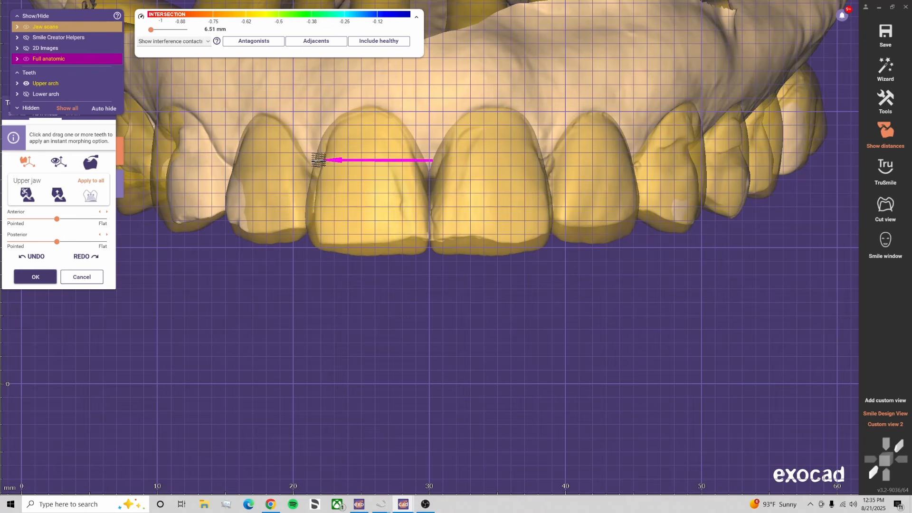
Try shifting tooth 8 slightly toward the midline over the scan, and undo the changes
{"action": "left_click_drag", "start_coordinate": [319, 160], "coordinate": [326, 160]}
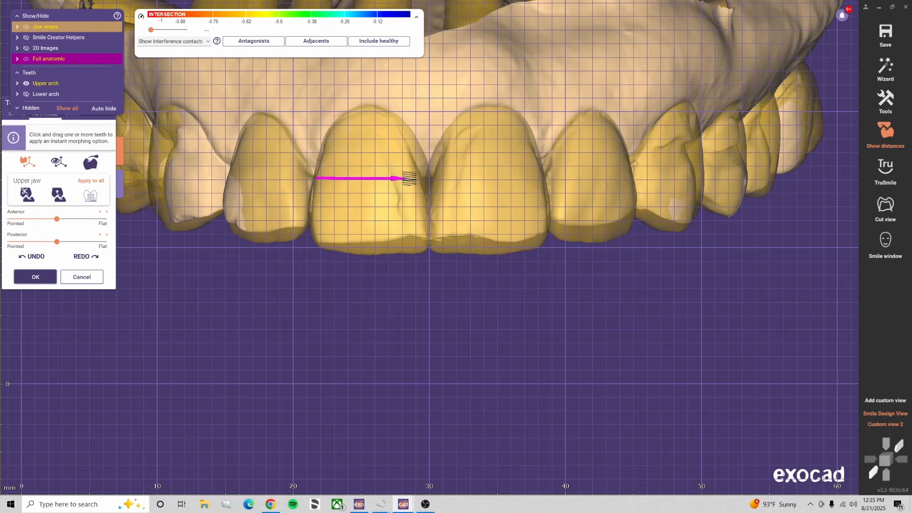
{"action": "left_click_drag", "start_coordinate": [410, 179], "coordinate": [411, 179]}
{"action": "left_click", "coordinate": [46, 257]}
{"action": "left_click", "coordinate": [45, 257]}
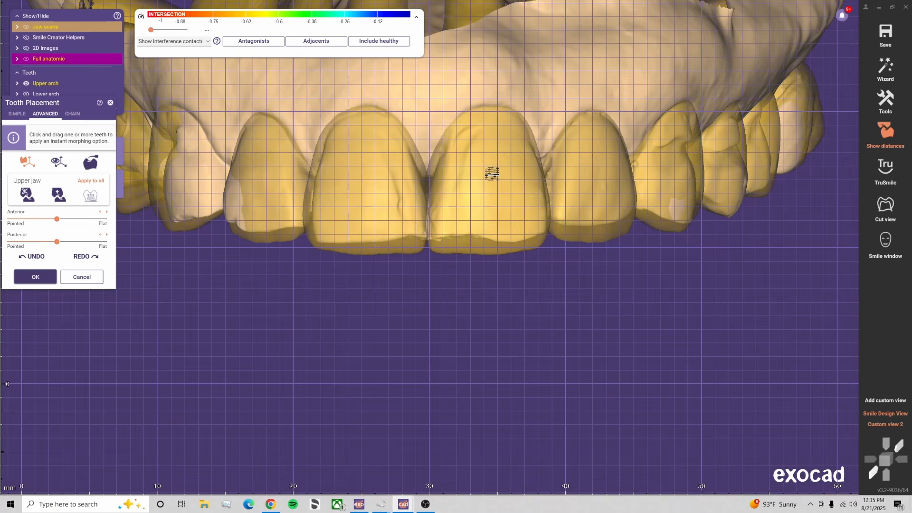
Restore the teeth to opaque and check the central incisors from the front without the jaw scans, using the grid
{"action": "left_click", "coordinate": [897, 426]}
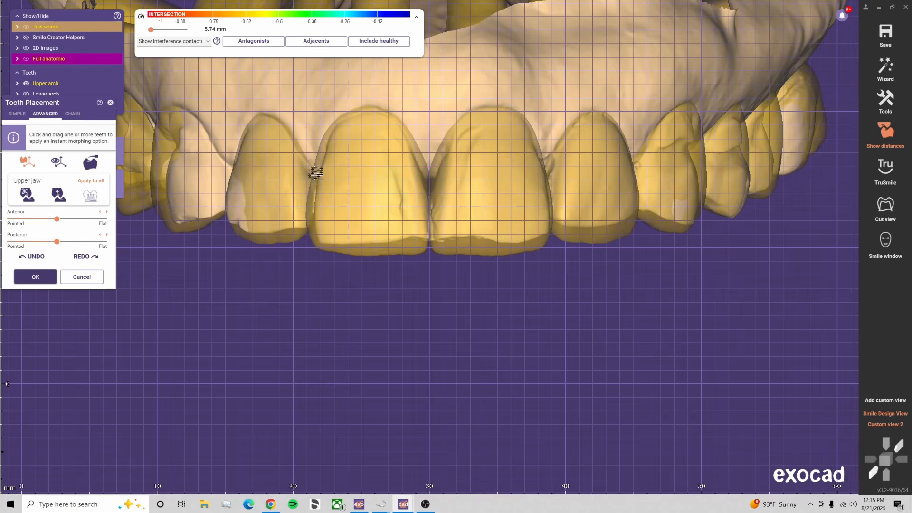
{"action": "key", "text": "g"}
{"action": "key", "text": "j"}
{"action": "key", "text": "j"}
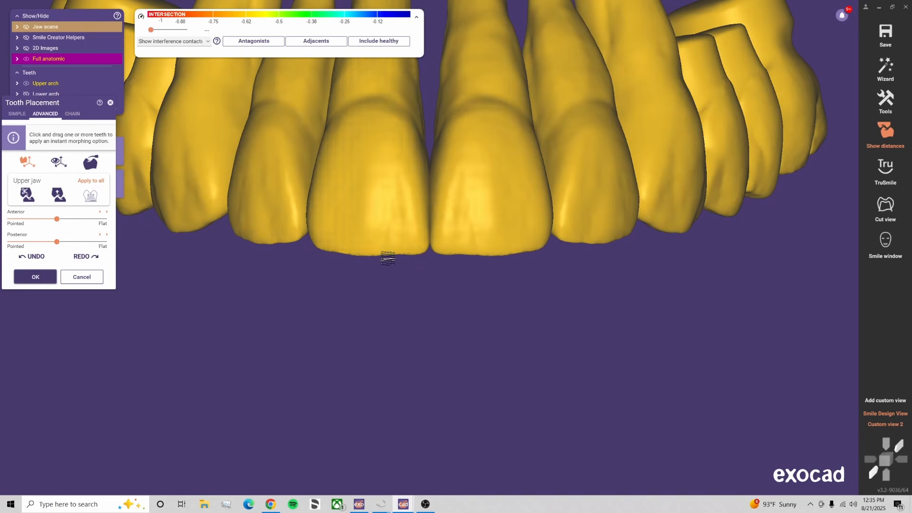
{"action": "key", "text": "g"}
{"action": "key", "text": "g"}
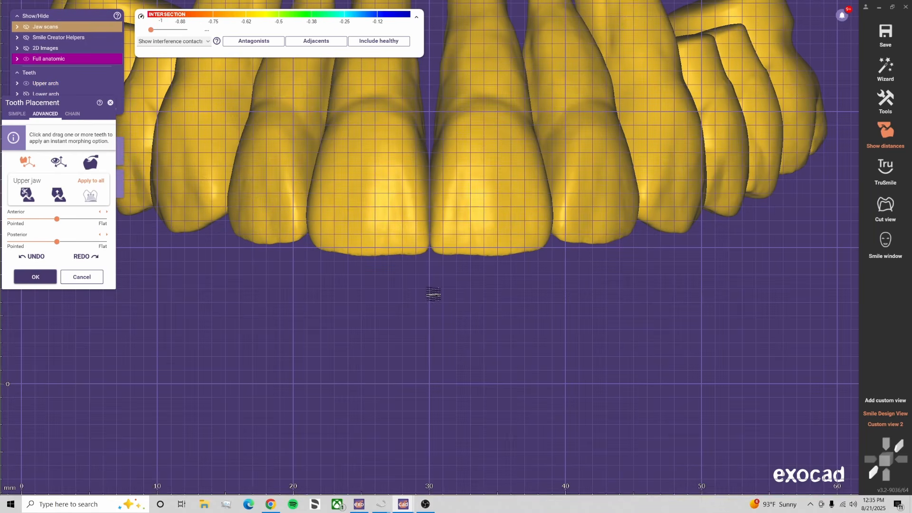
Save a closer front view centred on the central incisors as a new custom view and delete Custom view 2
{"action": "middle_click_drag", "start_coordinate": [432, 296], "coordinate": [430, 297]}
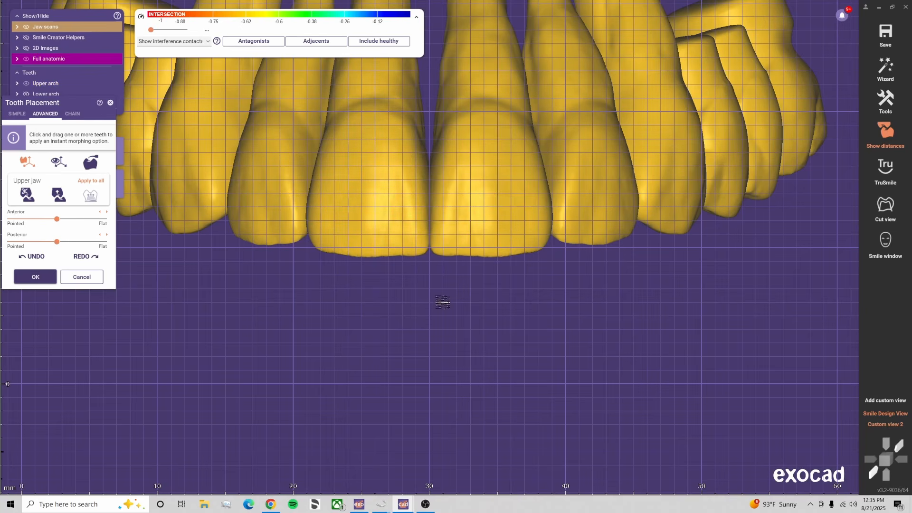
{"action": "scroll", "coordinate": [437, 294], "scroll_direction": "up", "scroll_amount": 2}
{"action": "scroll", "coordinate": [436, 294], "scroll_direction": "up", "scroll_amount": 2}
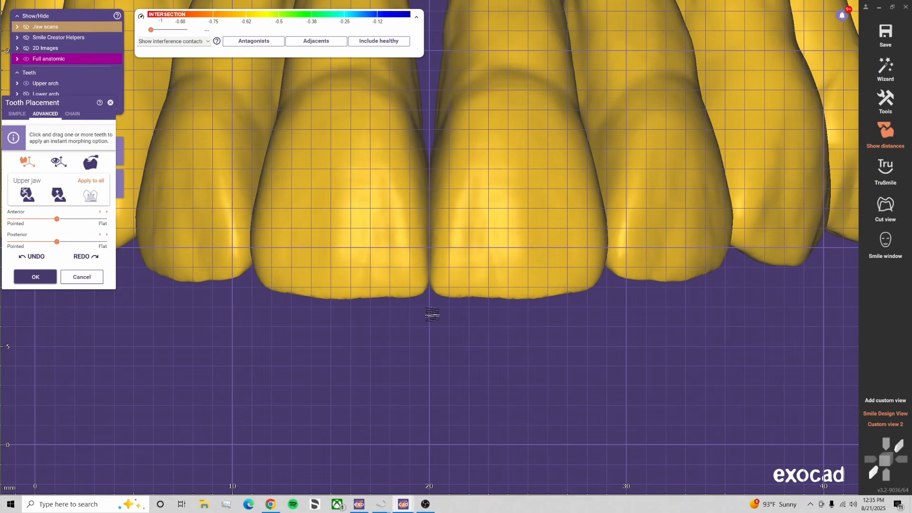
{"action": "left_click", "coordinate": [892, 403]}
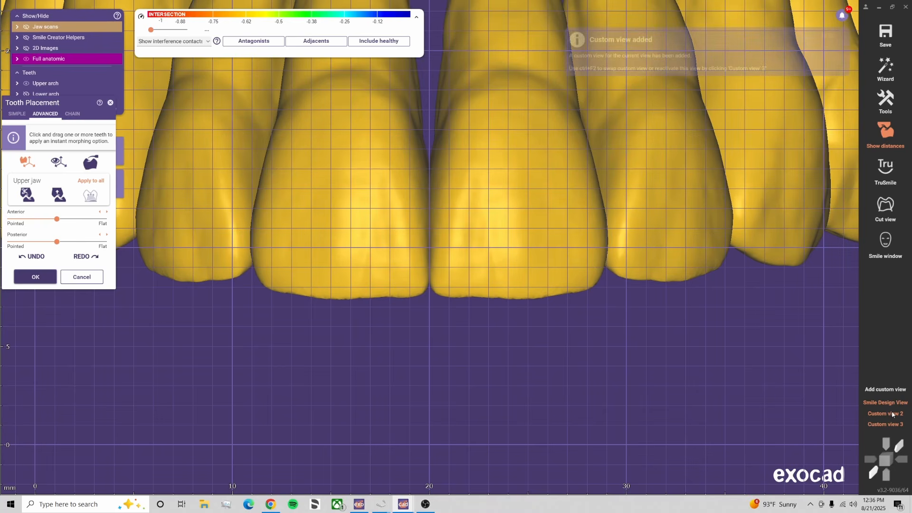
{"action": "right_click", "coordinate": [887, 424]}
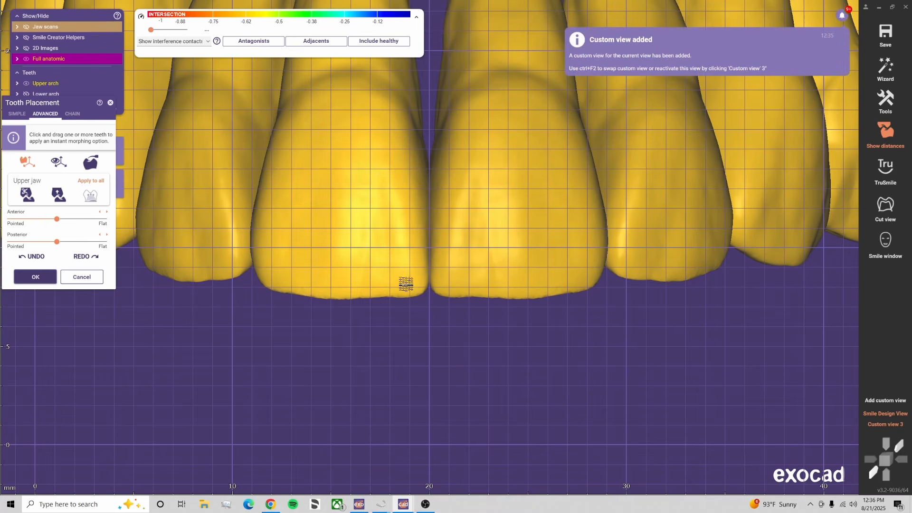
Pull the distal side of tooth 7 slightly outward with instant morphing, using the front grid view for reference
{"action": "left_click_drag", "start_coordinate": [330, 227], "coordinate": [278, 153]}
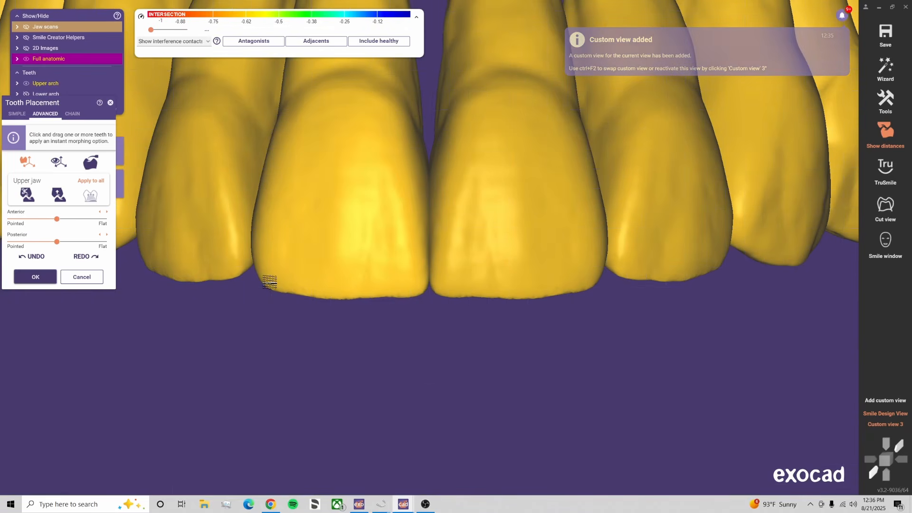
{"action": "scroll", "coordinate": [281, 301], "scroll_direction": "down", "scroll_amount": 2}
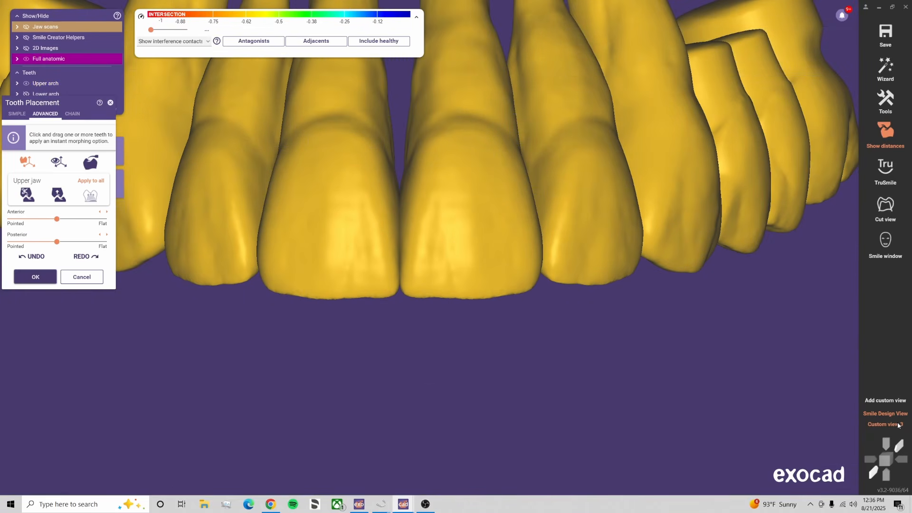
{"action": "left_click", "coordinate": [899, 426]}
{"action": "scroll", "coordinate": [453, 312], "scroll_direction": "up", "scroll_amount": 2}
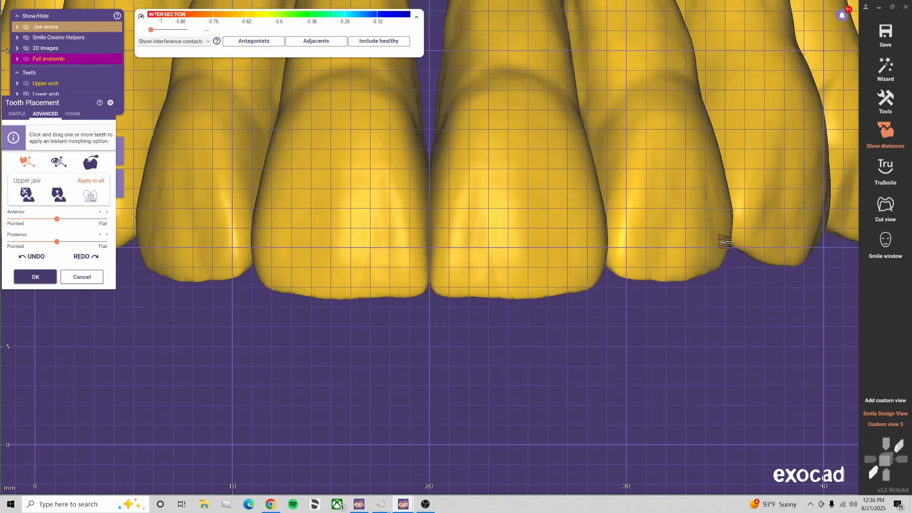
{"action": "left_click_drag", "start_coordinate": [262, 174], "coordinate": [157, 167]}
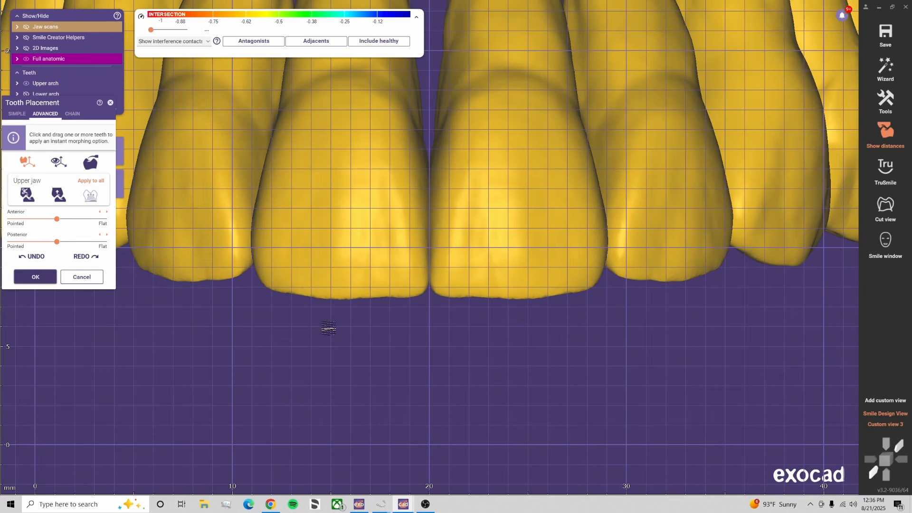
Show the jaw scans without the lower jaw and compare the designed upper teeth with the scan from the occlusal side
{"action": "scroll", "coordinate": [330, 328], "scroll_direction": "down", "scroll_amount": 6}
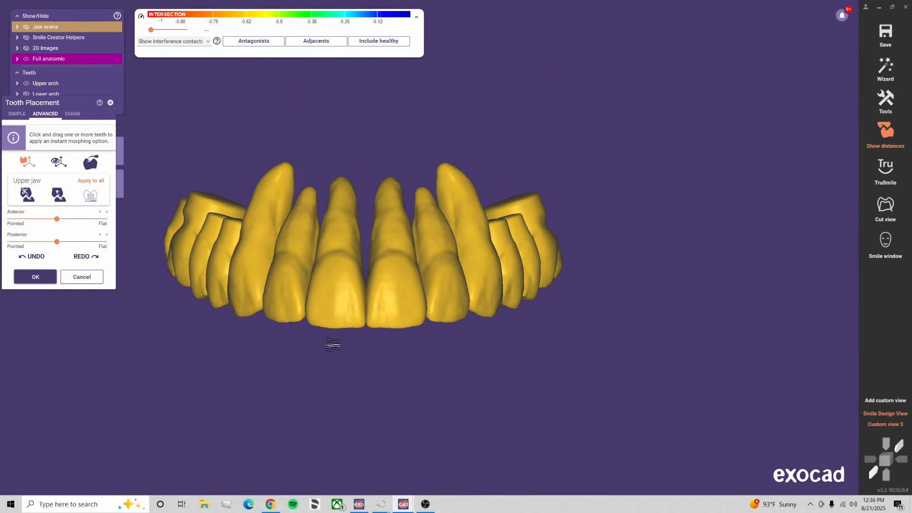
{"action": "right_click_drag", "start_coordinate": [342, 355], "coordinate": [342, 354]}
{"action": "key", "text": "ctrl+j"}
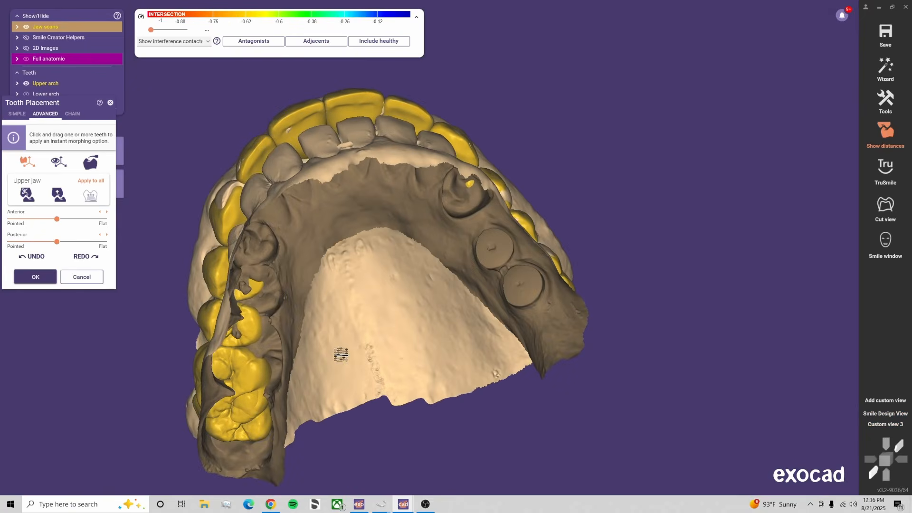
{"action": "key", "text": "ctrl+j"}
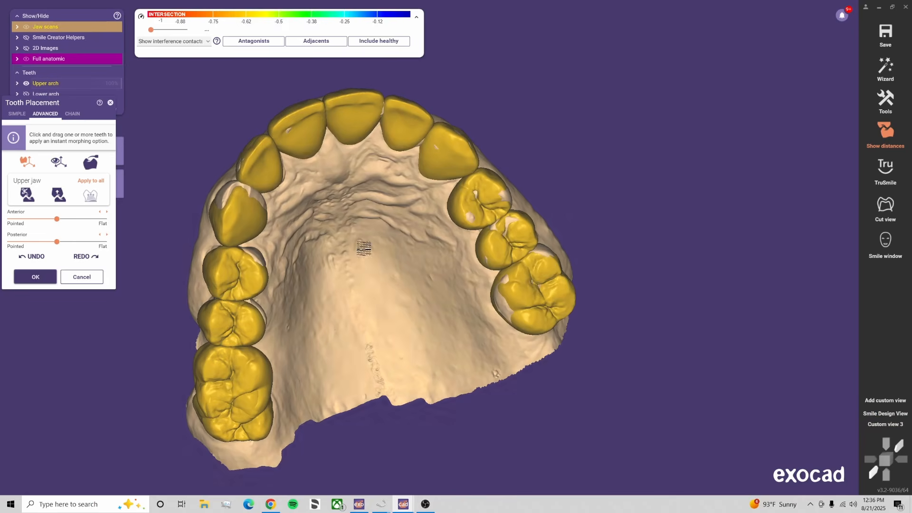
{"action": "right_click_drag", "start_coordinate": [363, 193], "coordinate": [364, 248]}
Make the full anatomic teeth 75% opaque and fine-tune the distal edge of tooth 7 over the upper jaw scan
{"action": "scroll", "coordinate": [364, 248], "scroll_direction": "up", "scroll_amount": 4}
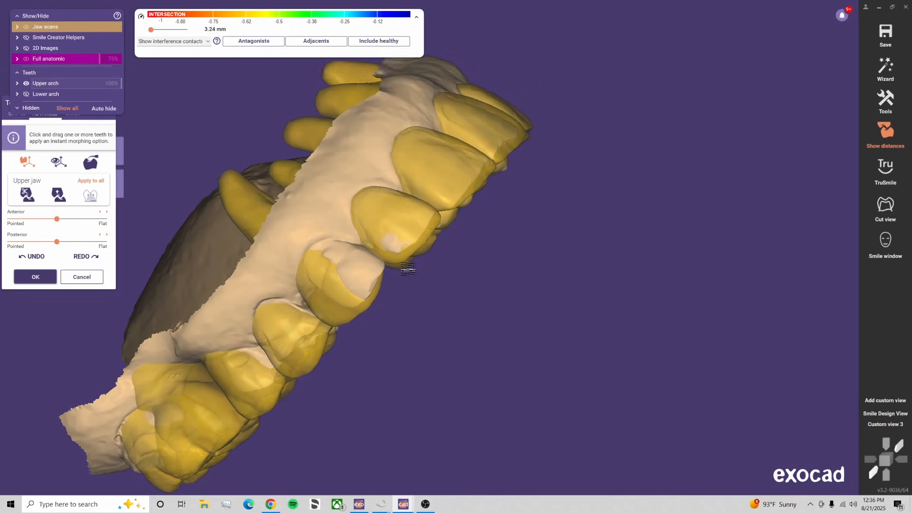
{"action": "scroll", "coordinate": [412, 287], "scroll_direction": "up", "scroll_amount": 4}
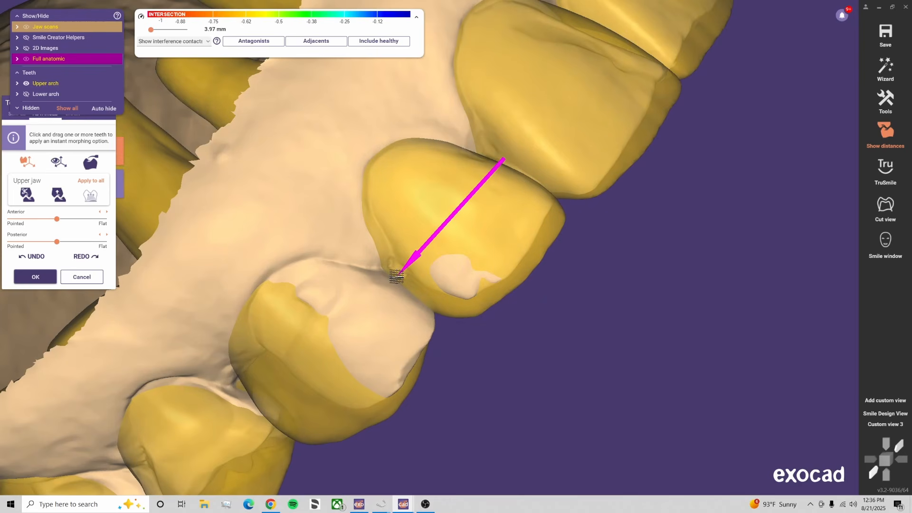
{"action": "left_click_drag", "start_coordinate": [397, 277], "coordinate": [401, 274]}
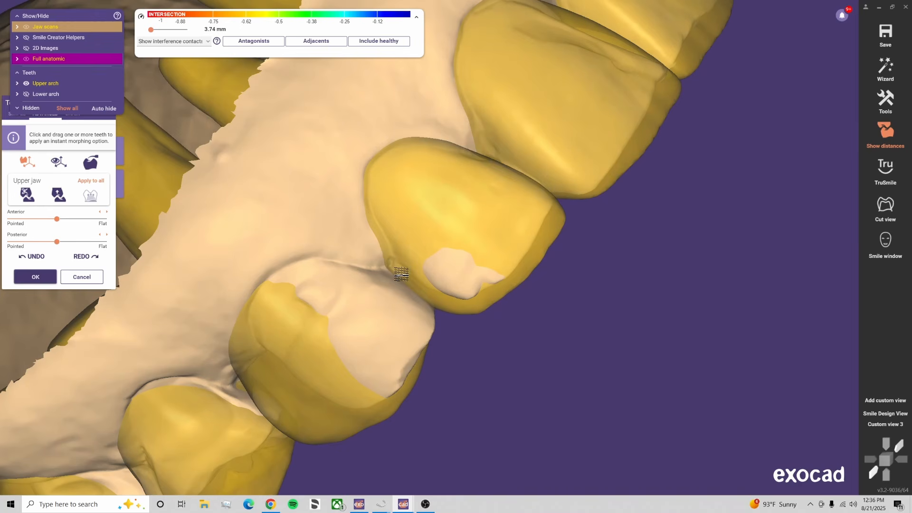
{"action": "right_click_drag", "start_coordinate": [404, 230], "coordinate": [479, 244]}
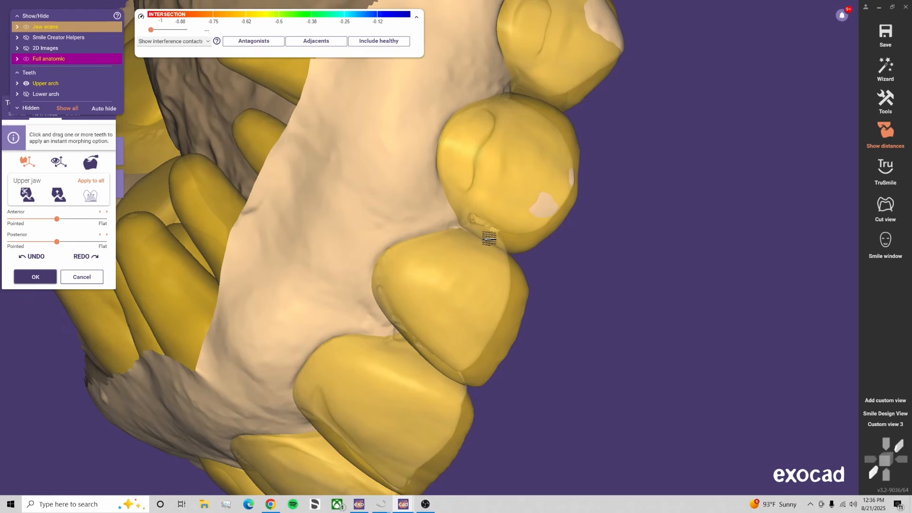
{"action": "right_click_drag", "start_coordinate": [564, 325], "coordinate": [563, 329]}
{"action": "key", "text": "ctrl"}
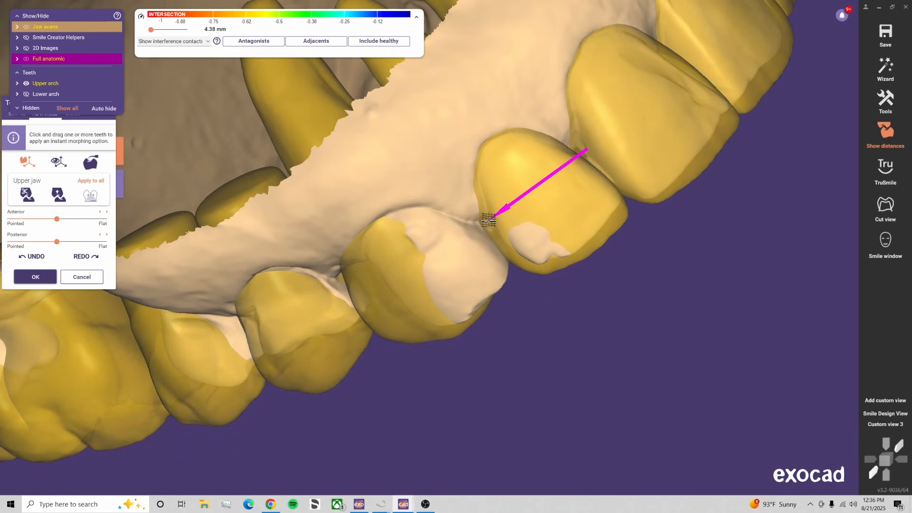
Restore the teeth to 100% opacity and examine the front teeth without the scans, from the front and occlusally
{"action": "left_click", "coordinate": [886, 425]}
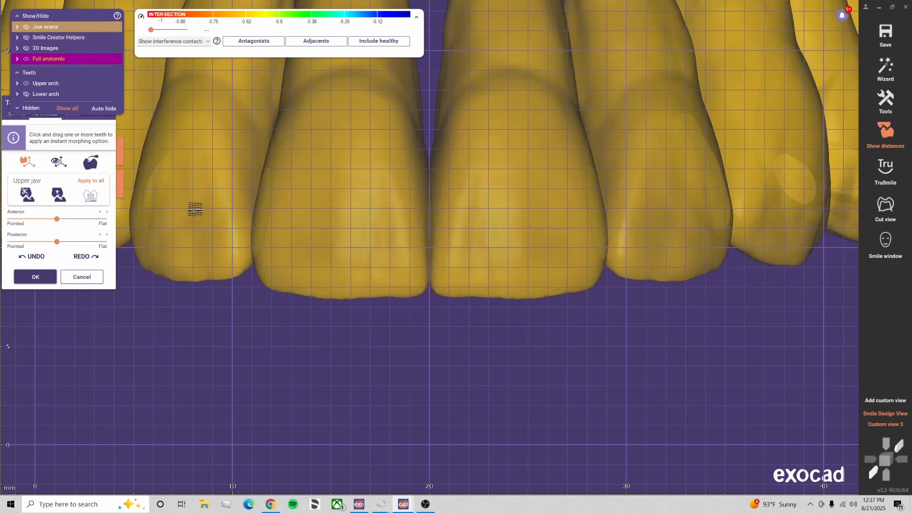
{"action": "key", "text": "g"}
{"action": "scroll", "coordinate": [220, 238], "scroll_direction": "down", "scroll_amount": 5}
{"action": "left_click_drag", "start_coordinate": [114, 60], "coordinate": [167, 60]}
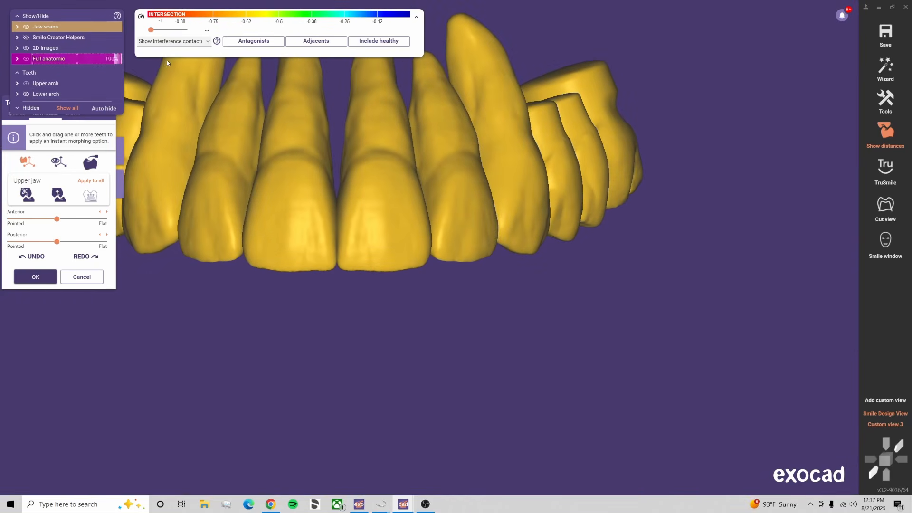
{"action": "right_click_drag", "start_coordinate": [340, 298], "coordinate": [393, 320]}
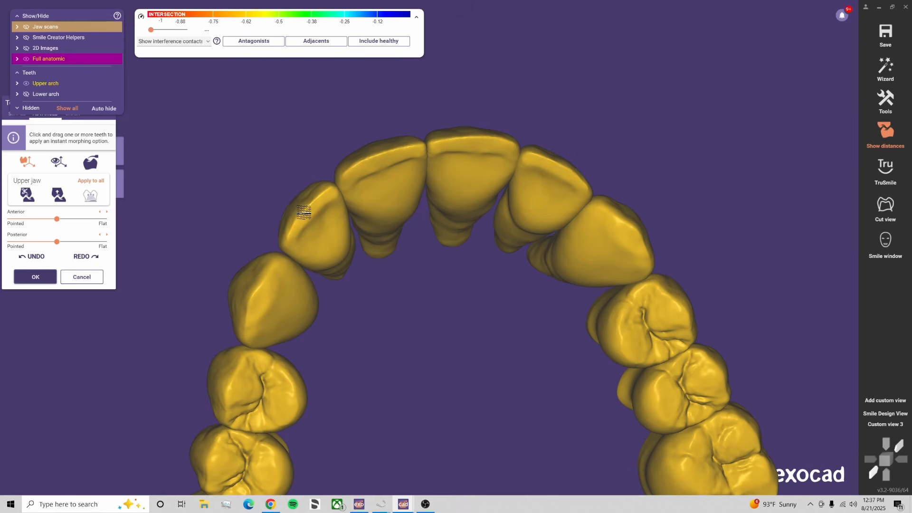
{"action": "right_click_drag", "start_coordinate": [307, 224], "coordinate": [352, 267]}
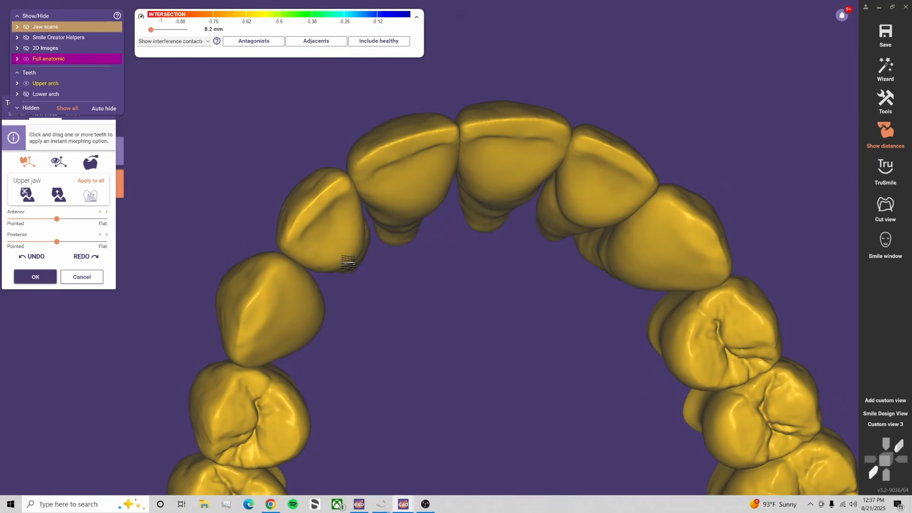
Rotate tooth 7 slightly in the simple placement mode, restricted to the occlusal direction only
{"action": "left_click", "coordinate": [24, 264]}
{"action": "left_click", "coordinate": [17, 114]}
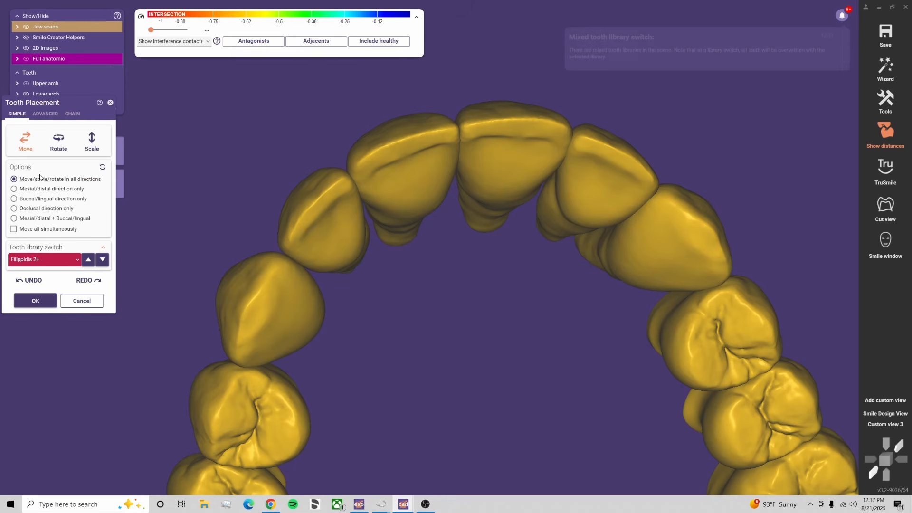
{"action": "left_click", "coordinate": [14, 208]}
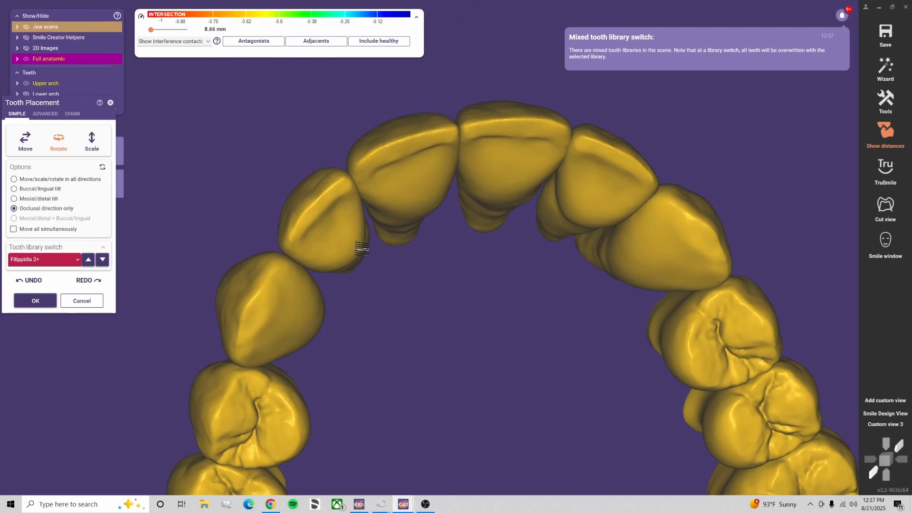
{"action": "left_click_drag", "start_coordinate": [362, 249], "coordinate": [359, 250]}
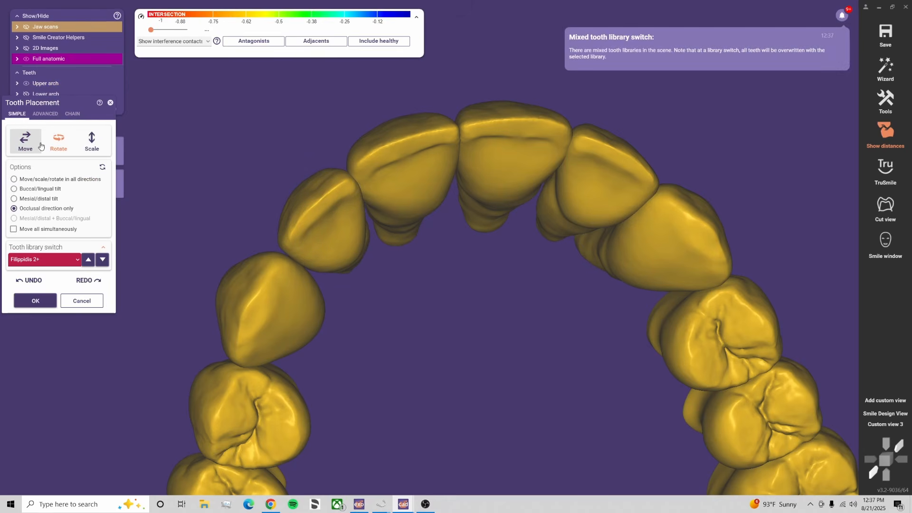
Move tooth 7 slightly outward along the arch with movement allowed in all directions
{"action": "left_click", "coordinate": [25, 141]}
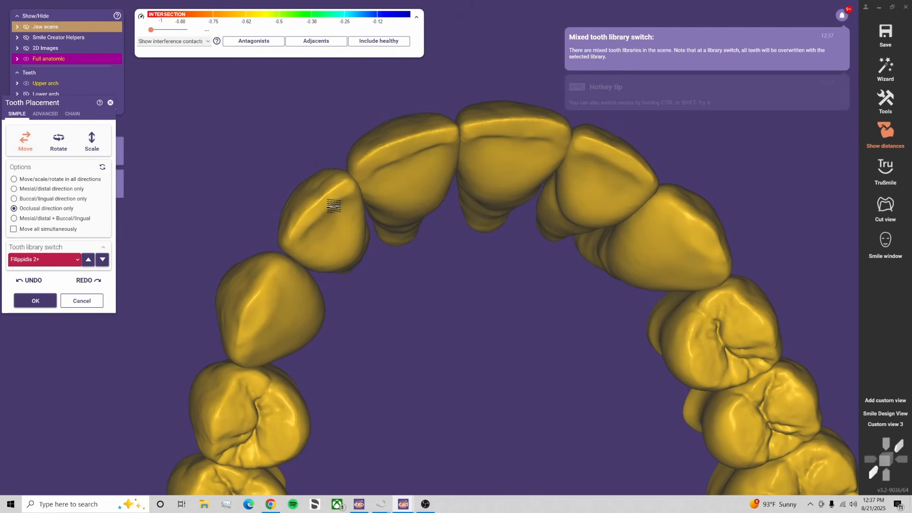
{"action": "left_click", "coordinate": [40, 179]}
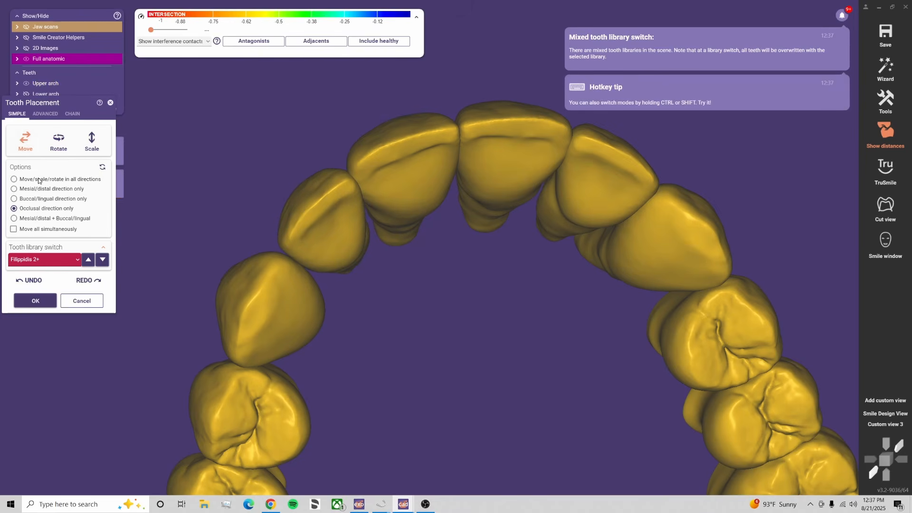
{"action": "left_click_drag", "start_coordinate": [314, 229], "coordinate": [311, 227]}
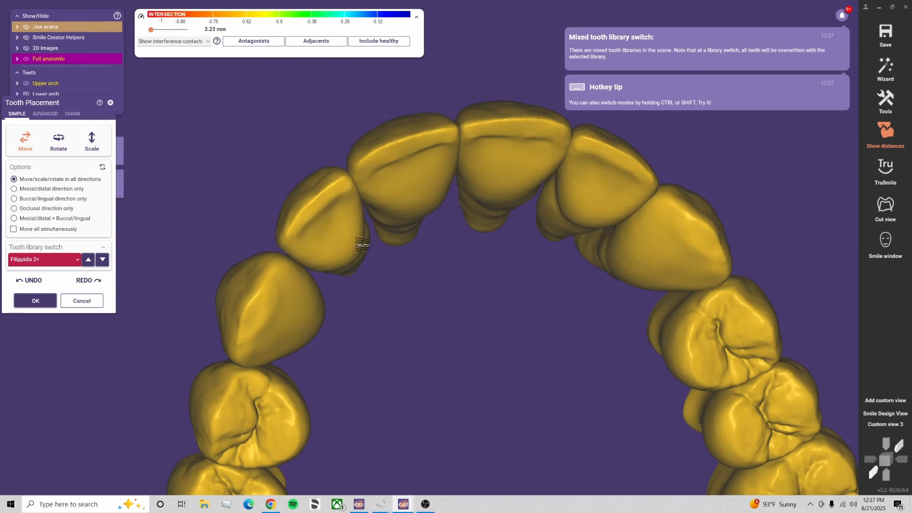
{"action": "right_click_drag", "start_coordinate": [447, 261], "coordinate": [425, 259]}
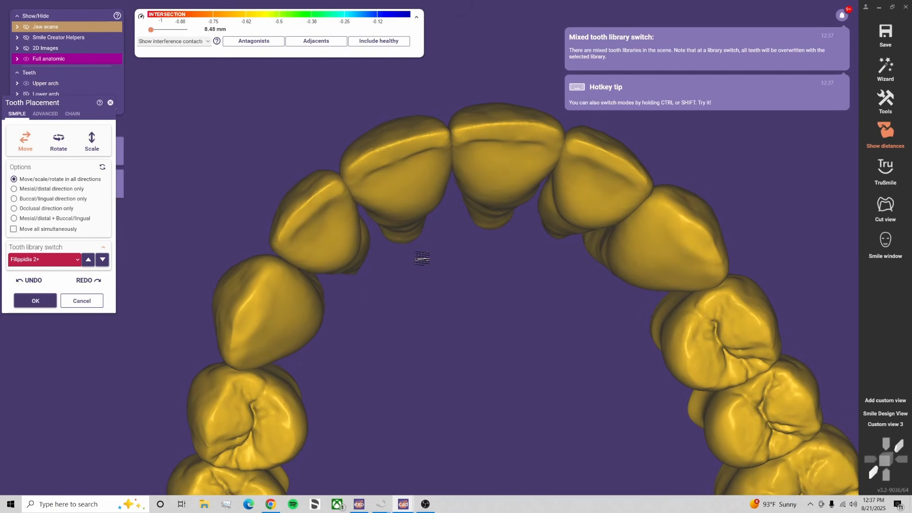
Lengthen the incisal edge of tooth 7 slightly with advanced morphing, comparing it with the opposite lateral incisor on the front grid
{"action": "left_click", "coordinate": [885, 413]}
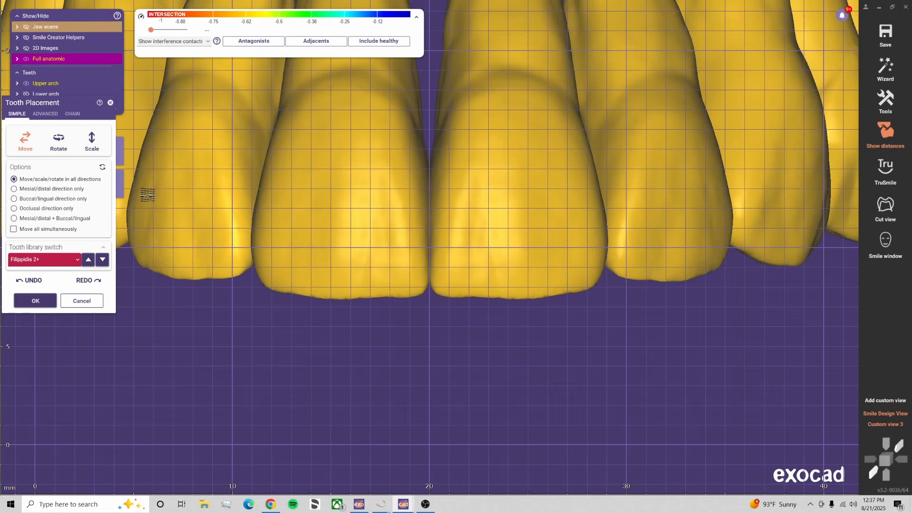
{"action": "middle_click_drag", "start_coordinate": [338, 335], "coordinate": [337, 320]}
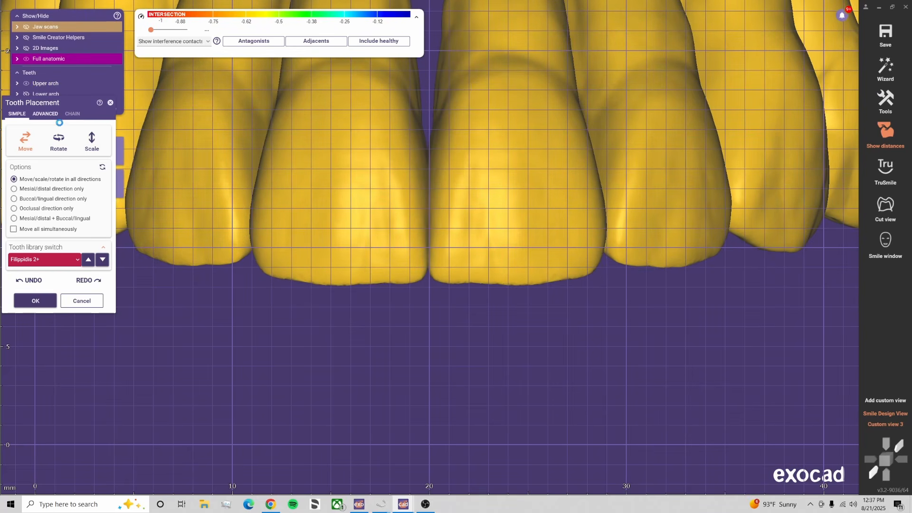
{"action": "left_click", "coordinate": [45, 114]}
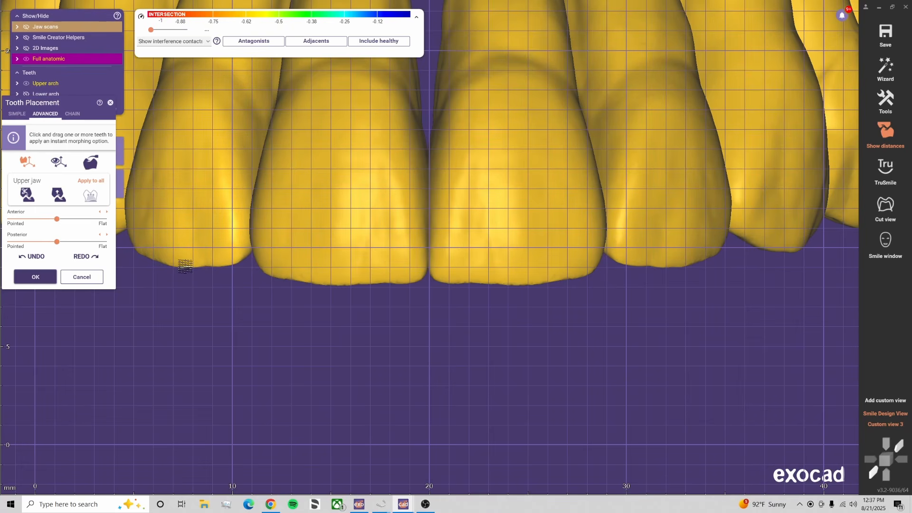
{"action": "key", "text": "g"}
{"action": "left_click_drag", "start_coordinate": [191, 261], "coordinate": [201, 261]}
{"action": "key", "text": "g"}
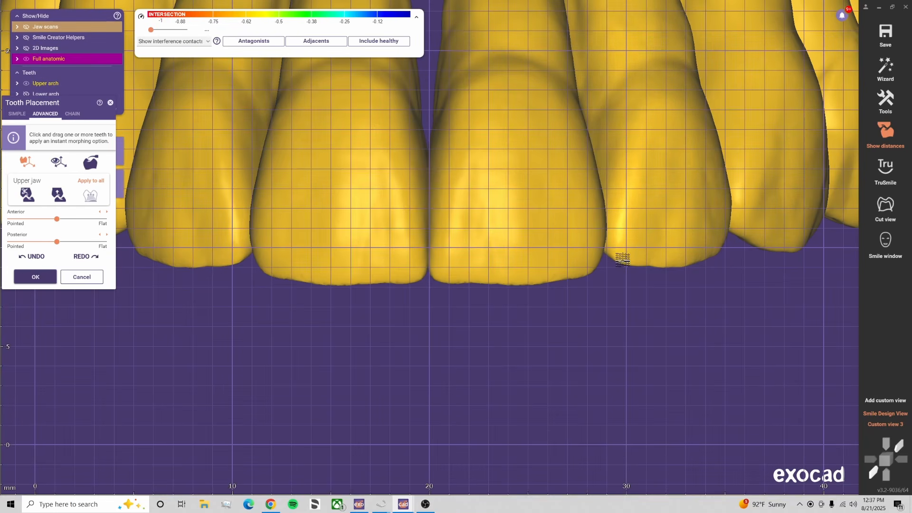
{"action": "left_click", "coordinate": [892, 426]}
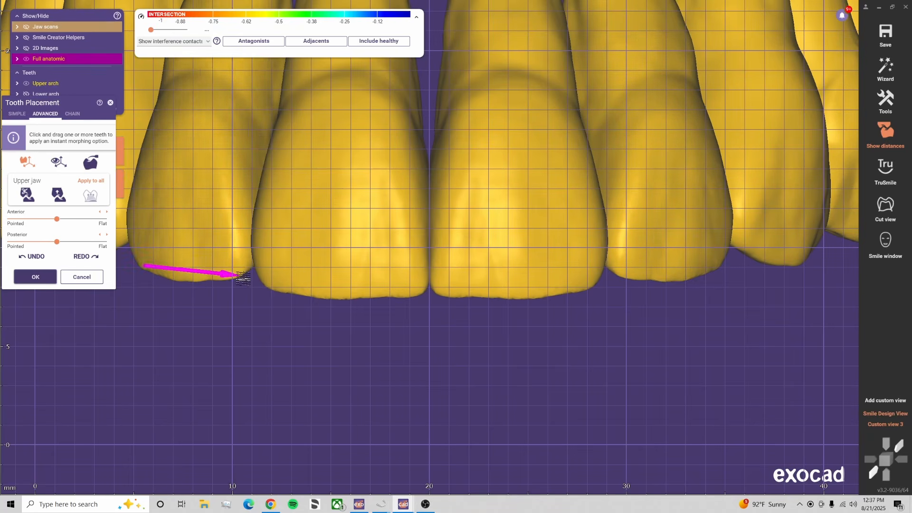
Show the jaw scans with translucent designed teeth and compare the upper front outlines with the scanned teeth
{"action": "scroll", "coordinate": [384, 347], "scroll_direction": "down", "scroll_amount": 5}
{"action": "scroll", "coordinate": [418, 219], "scroll_direction": "down", "scroll_amount": 2}
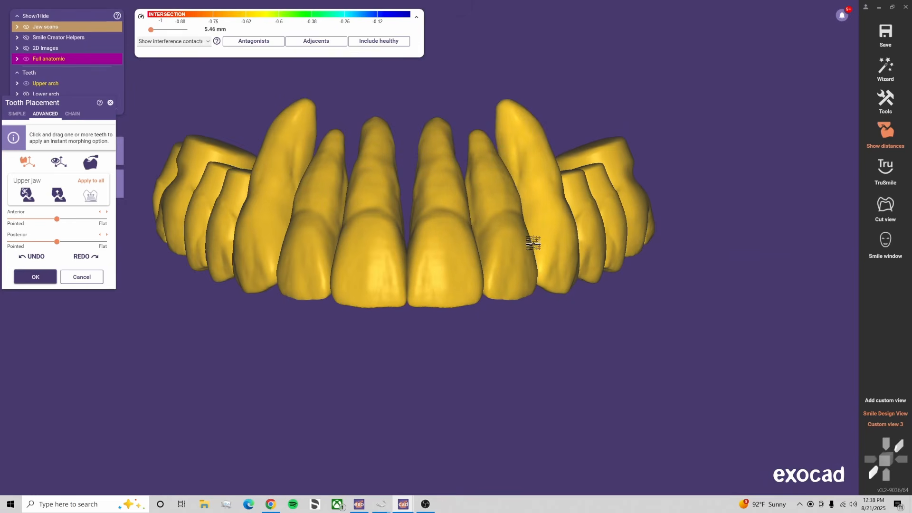
{"action": "key", "text": "j"}
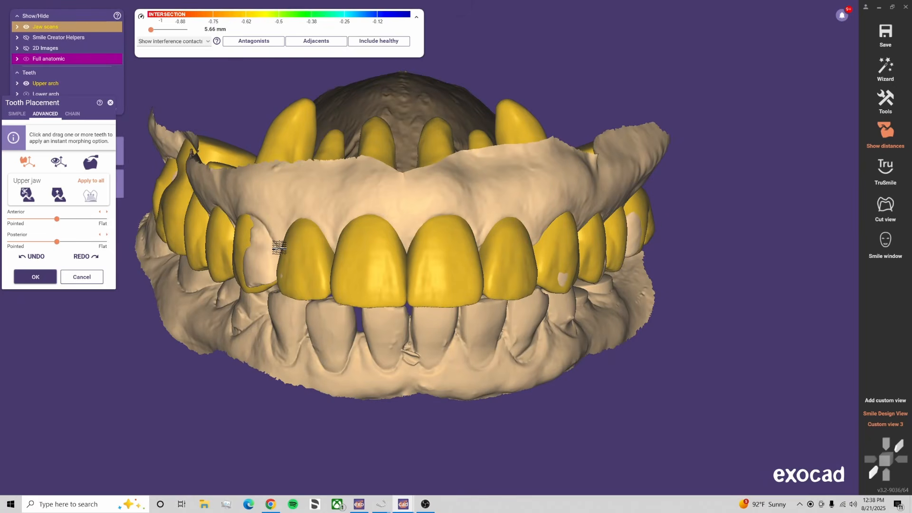
{"action": "key", "text": "i"}
{"action": "key", "text": "i"}
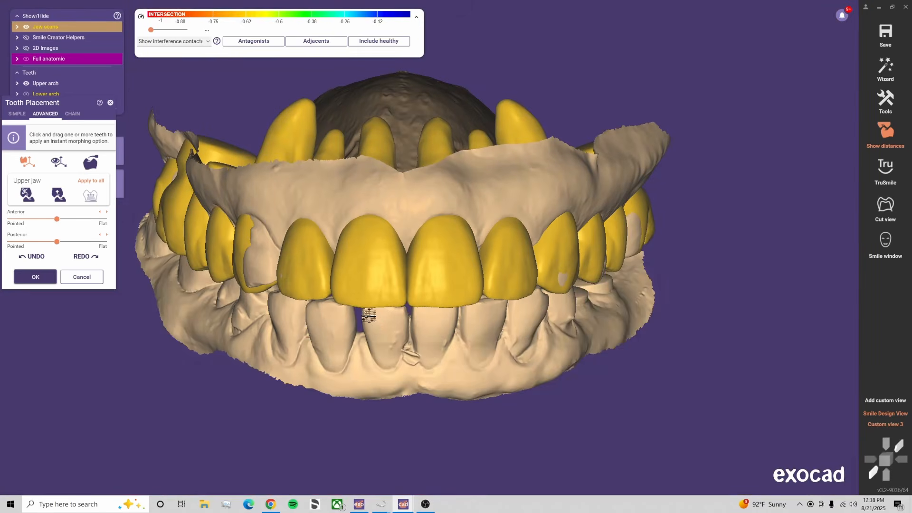
{"action": "left_click", "coordinate": [87, 59]}
{"action": "scroll", "coordinate": [317, 248], "scroll_direction": "up", "scroll_amount": 5}
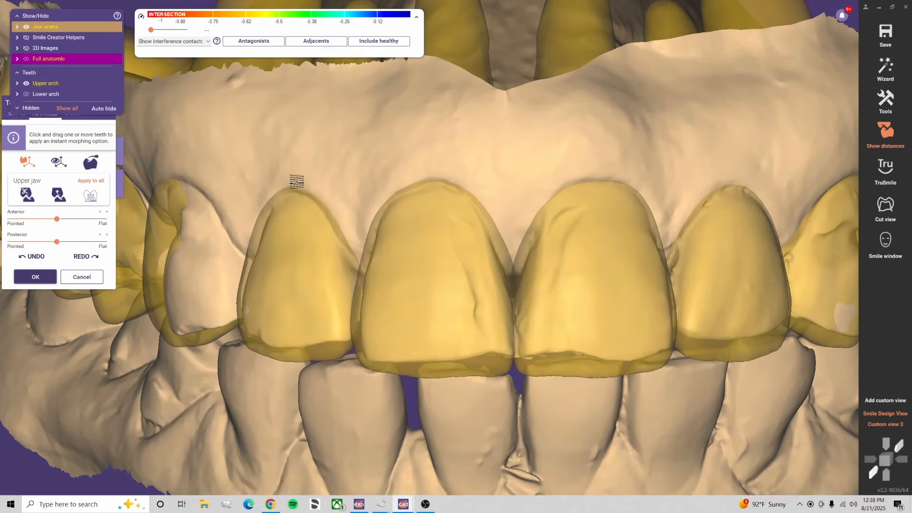
{"action": "scroll", "coordinate": [332, 164], "scroll_direction": "down", "scroll_amount": 2}
{"action": "left_click_drag", "start_coordinate": [344, 72], "coordinate": [342, 91]}
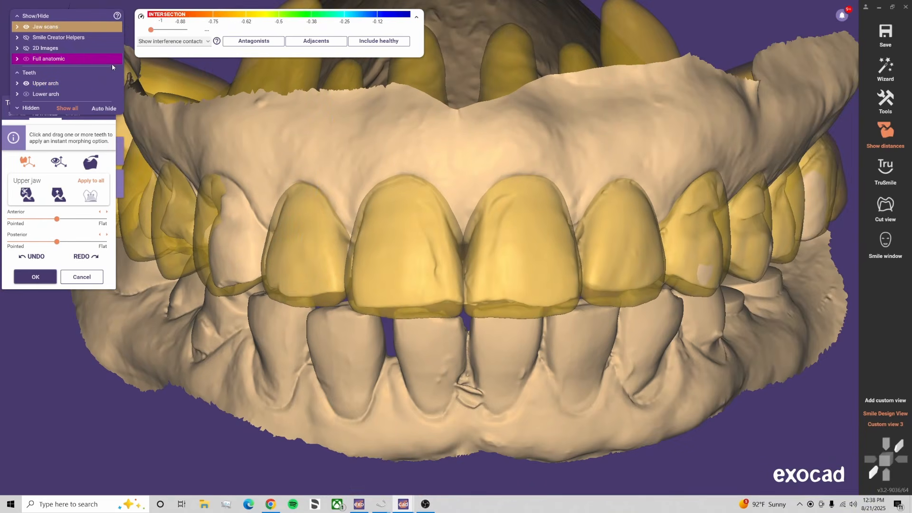
Check the design over the patient's smile photo in the Smile Design View, with the full anatomic teeth at 74% opacity
{"action": "left_click", "coordinate": [112, 60]}
{"action": "left_click", "coordinate": [883, 414]}
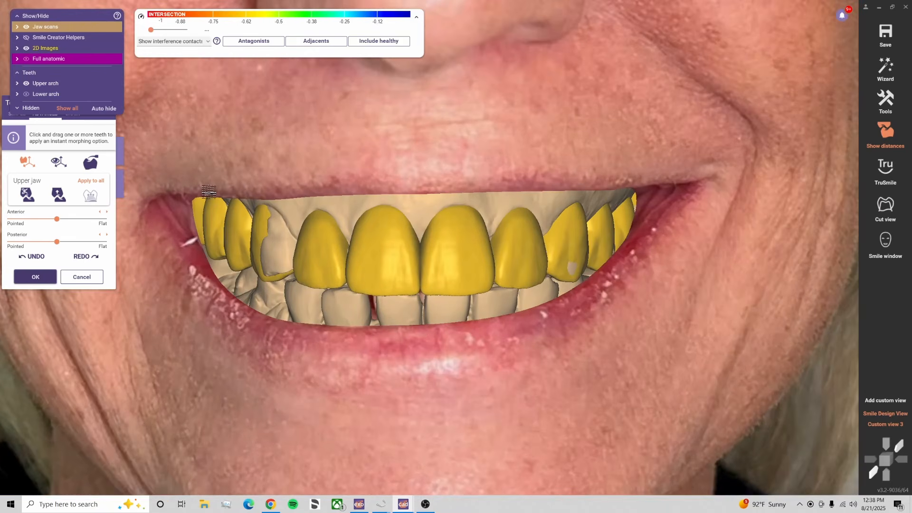
{"action": "left_click_drag", "start_coordinate": [104, 59], "coordinate": [99, 62]}
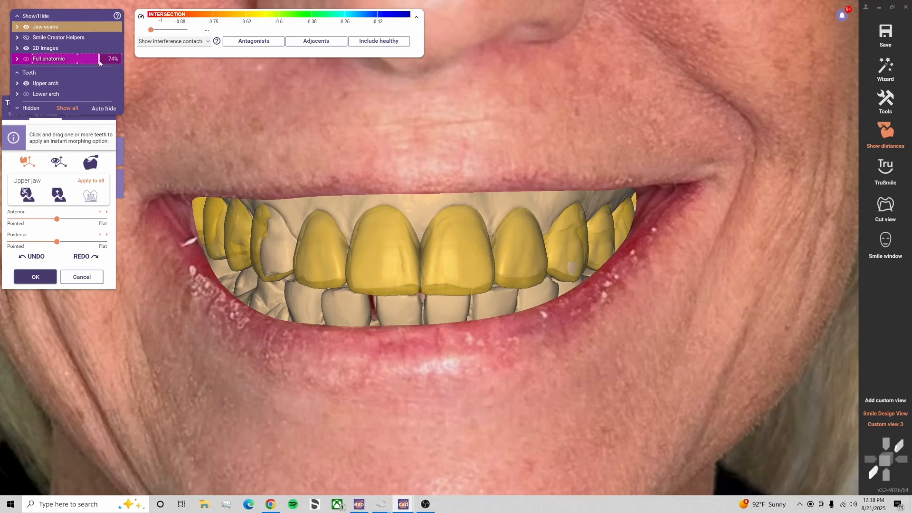
Compare the designed upper teeth with the scan over the smile photo, alternating between full opacity and translucency
{"action": "left_click_drag", "start_coordinate": [99, 63], "coordinate": [140, 65]}
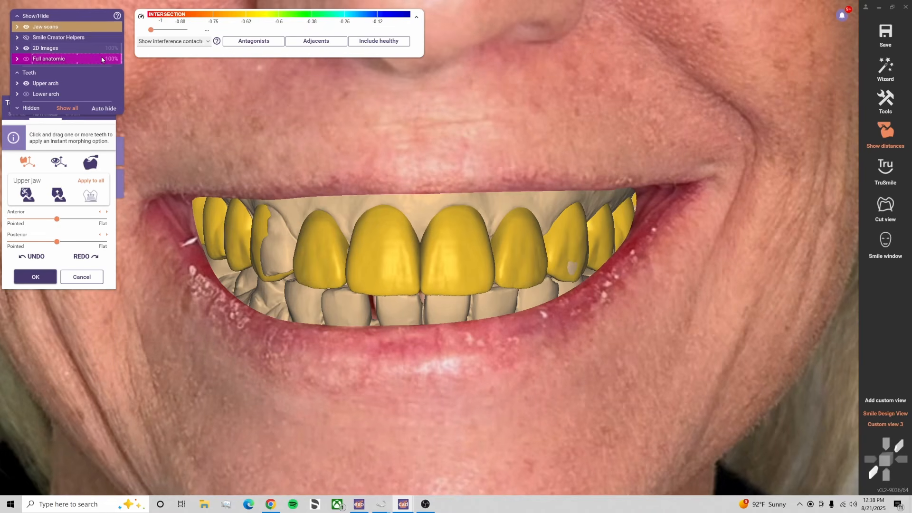
{"action": "left_click_drag", "start_coordinate": [119, 59], "coordinate": [99, 60]}
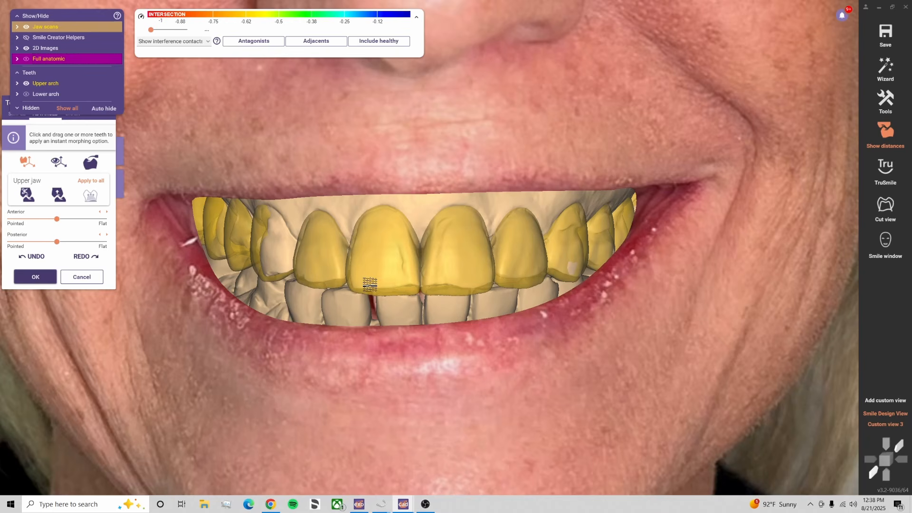
{"action": "scroll", "coordinate": [396, 269], "scroll_direction": "up", "scroll_amount": 2}
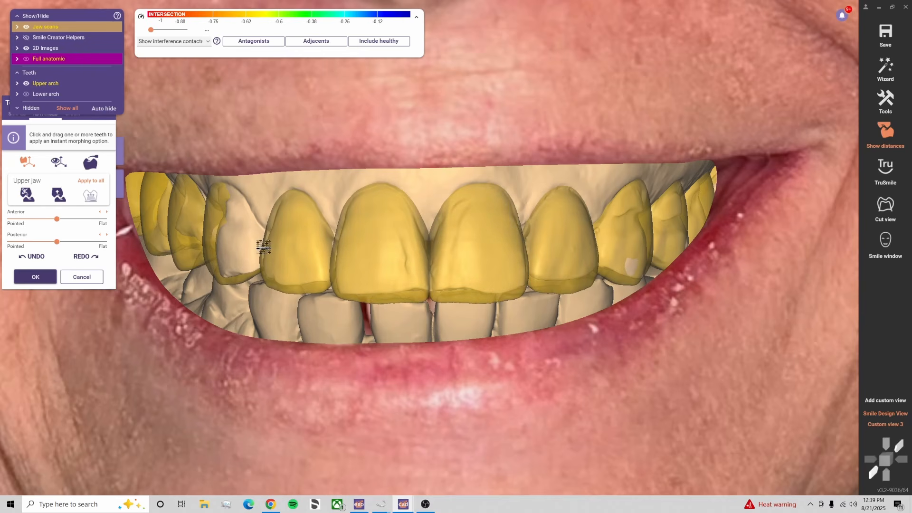
Hide the smile photo and lower jaw scan, and move the upper right canine slightly forward along the arch in the occlusal view
{"action": "middle_click", "coordinate": [300, 299], "text": "ctrl"}
{"action": "middle_click", "coordinate": [334, 318], "text": "ctrl"}
{"action": "right_click_drag", "start_coordinate": [357, 357], "coordinate": [350, 226]}
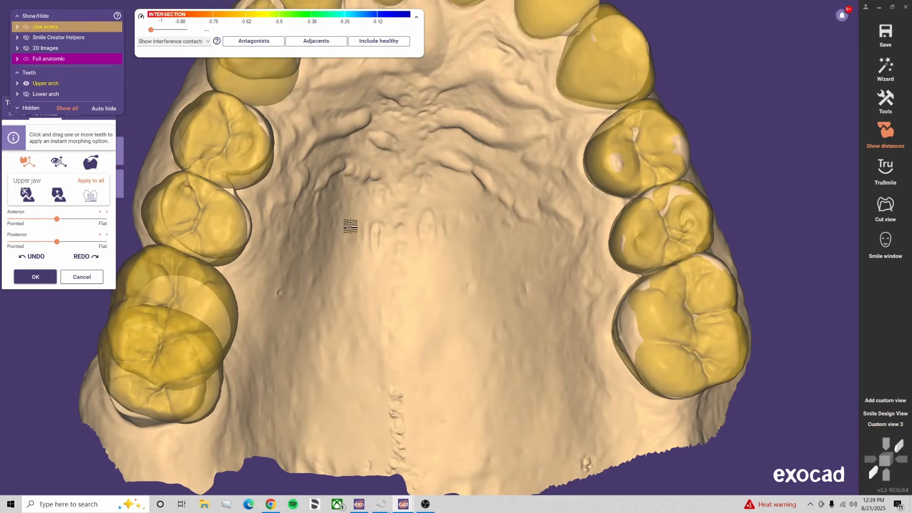
{"action": "scroll", "coordinate": [351, 226], "scroll_direction": "down", "scroll_amount": 5}
{"action": "scroll", "coordinate": [350, 291], "scroll_direction": "up", "scroll_amount": 5}
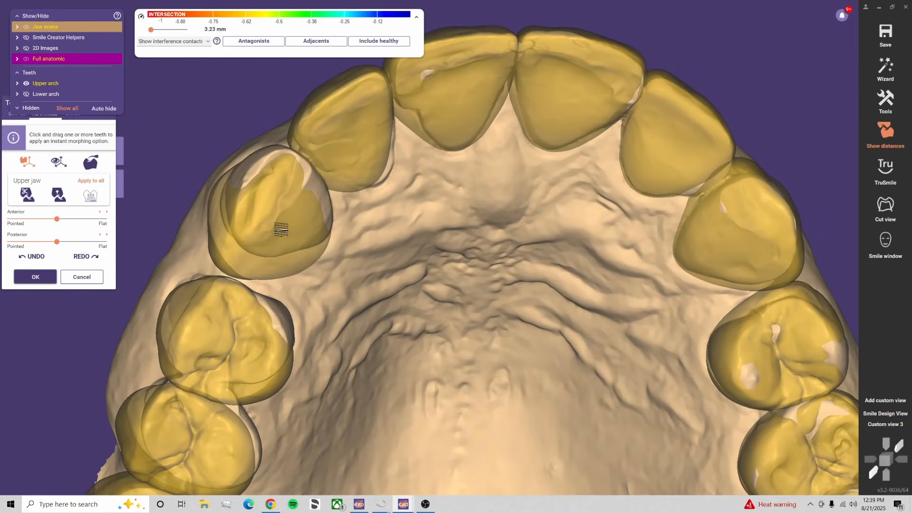
{"action": "left_click_drag", "start_coordinate": [281, 230], "coordinate": [305, 252]}
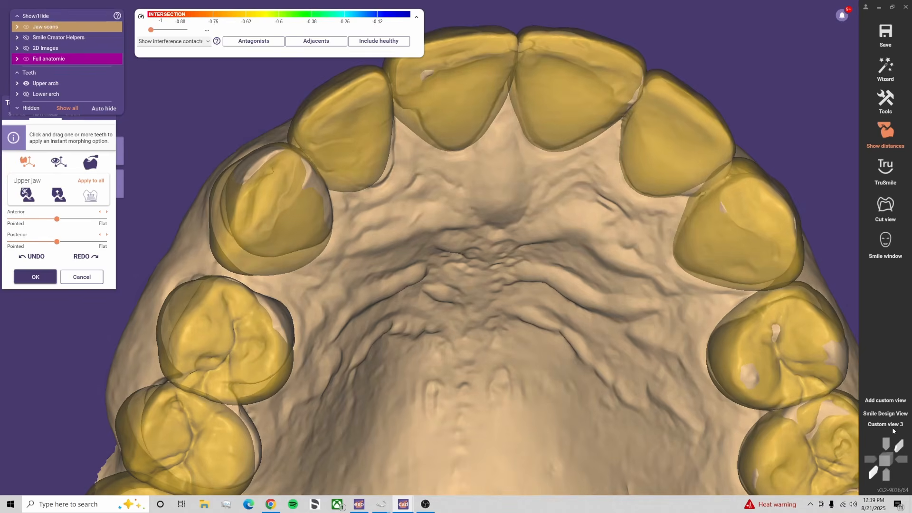
Set the full anatomic teeth to full opacity and check them from the front with and without the jaw scans
{"action": "left_click", "coordinate": [886, 413]}
{"action": "right_click_drag", "start_coordinate": [345, 395], "coordinate": [430, 385]}
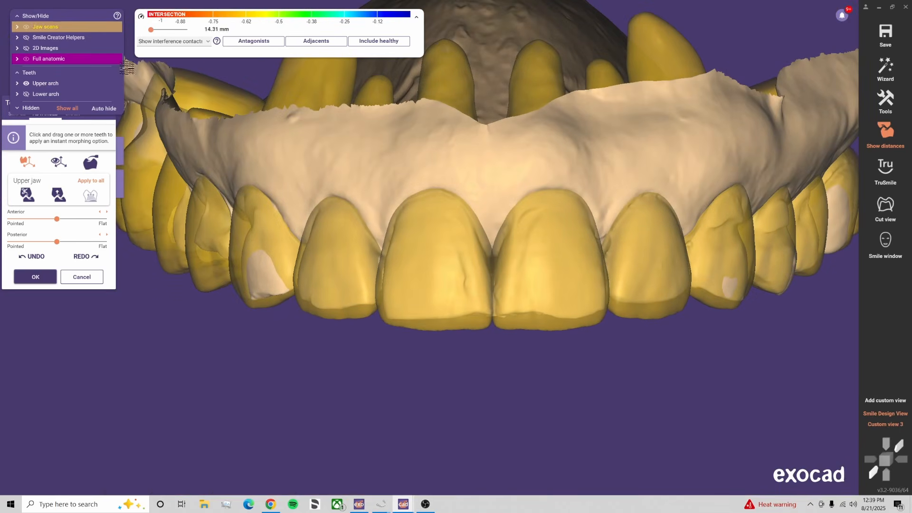
{"action": "left_click", "coordinate": [116, 61]}
{"action": "key", "text": "ctrl+a"}
{"action": "key", "text": "ctrl+j"}
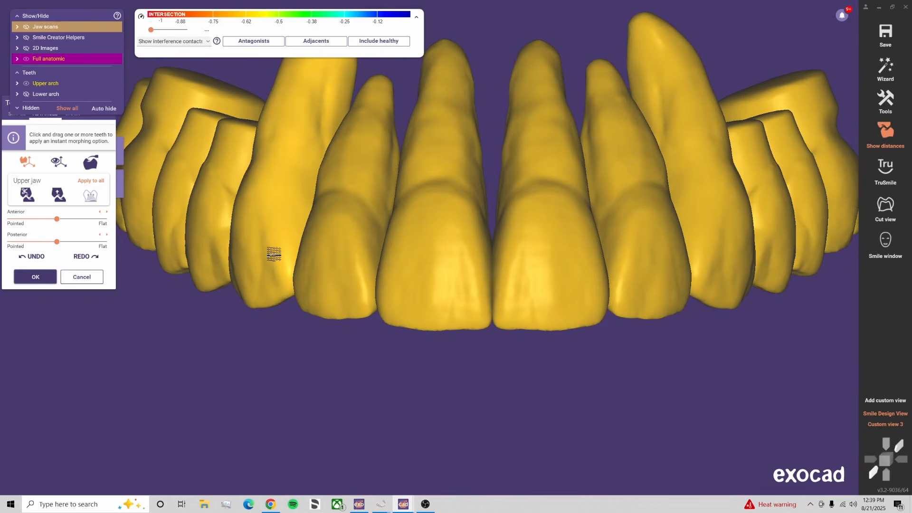
{"action": "key", "text": "ctrl+j"}
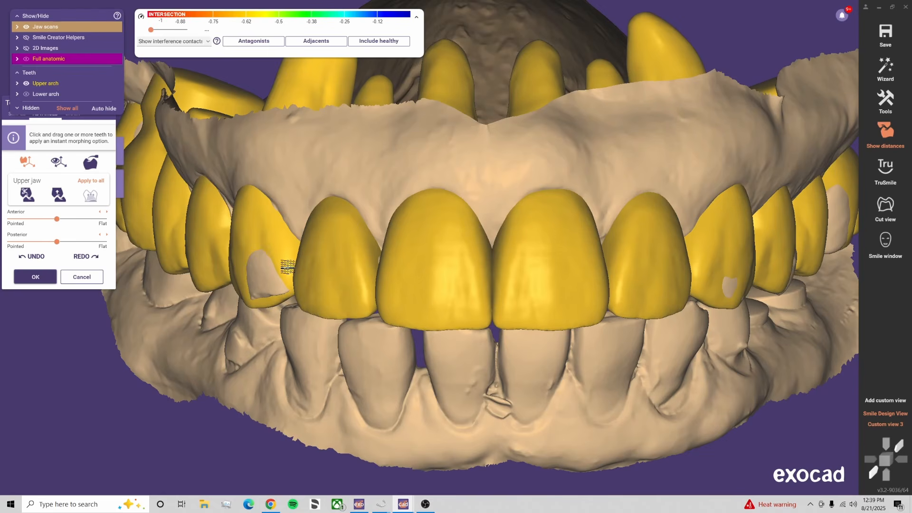
Inspect the upper right canine and premolars from the occlusal and side views, toggling the lower jaw and the full anatomic teeth
{"action": "key", "text": "ctrl+a"}
{"action": "right_click_drag", "start_coordinate": [340, 308], "coordinate": [387, 203]}
{"action": "scroll", "coordinate": [479, 402], "scroll_direction": "down", "scroll_amount": 3}
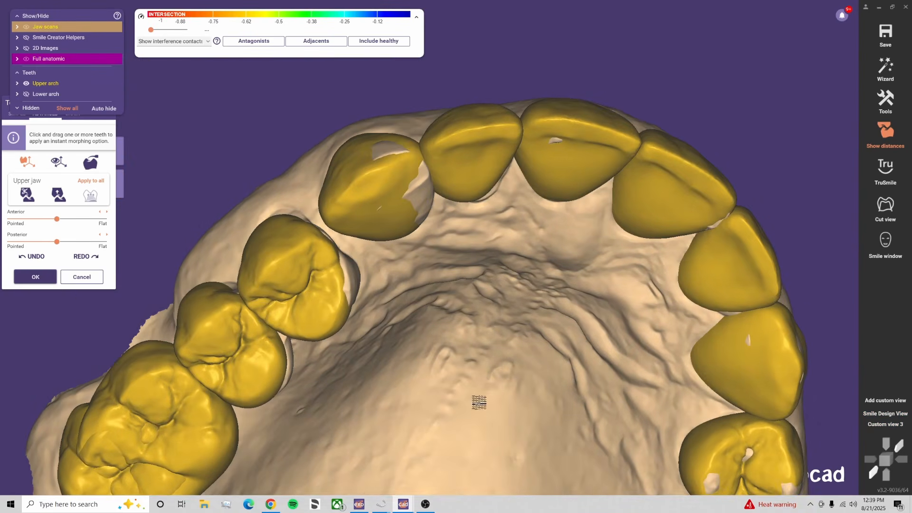
{"action": "key", "text": "ctrl+a"}
{"action": "right_click_drag", "start_coordinate": [480, 405], "coordinate": [486, 402]}
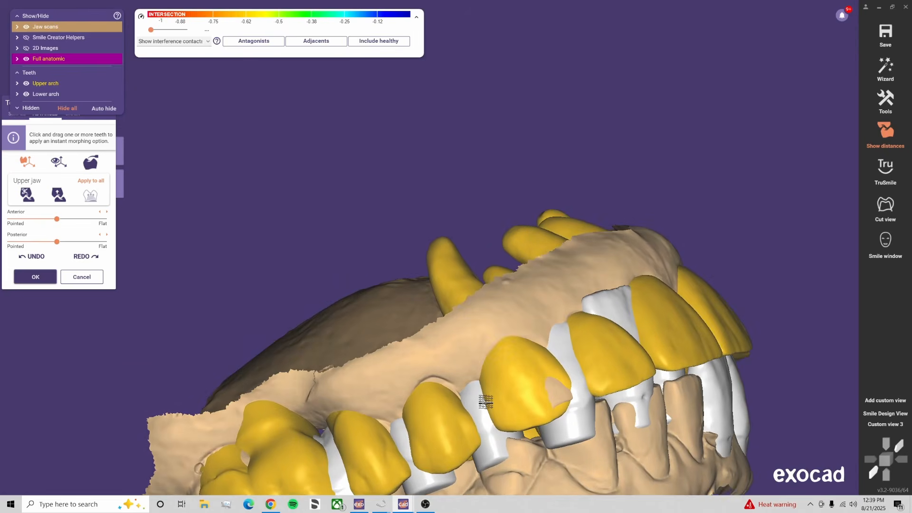
{"action": "key", "text": "ctrl+f"}
{"action": "key", "text": "ctrl+f"}
{"action": "key", "text": "ctrl+a"}
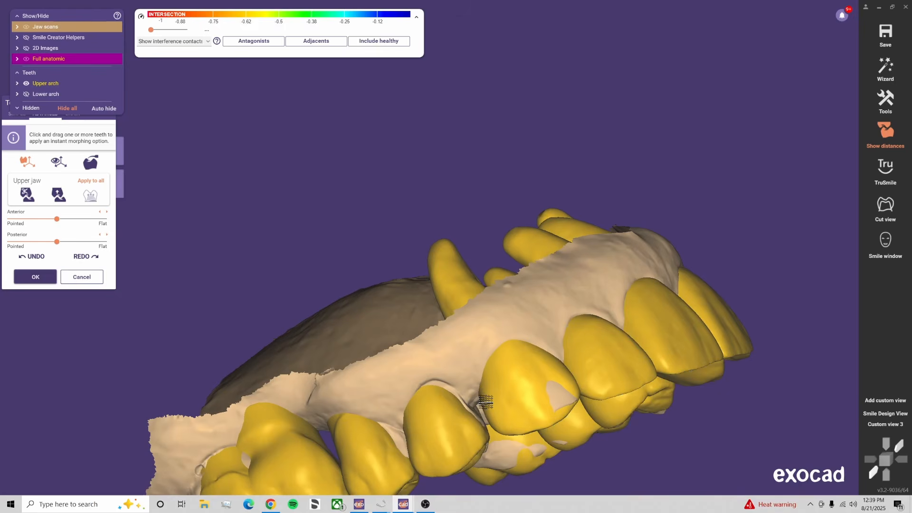
{"action": "key", "text": "ctrl+a"}
{"action": "right_click_drag", "start_coordinate": [486, 403], "coordinate": [550, 360]}
{"action": "left_click", "coordinate": [886, 424]}
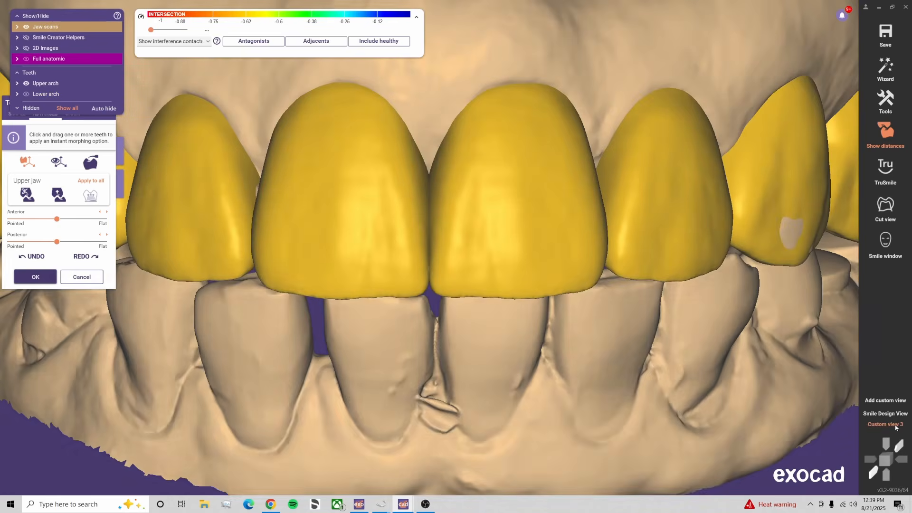
Hide the lower jaw scan and shift the upper right canine slightly downward against the front grid
{"action": "scroll", "coordinate": [357, 404], "scroll_direction": "down", "scroll_amount": 2}
{"action": "scroll", "coordinate": [408, 366], "scroll_direction": "up", "scroll_amount": 2}
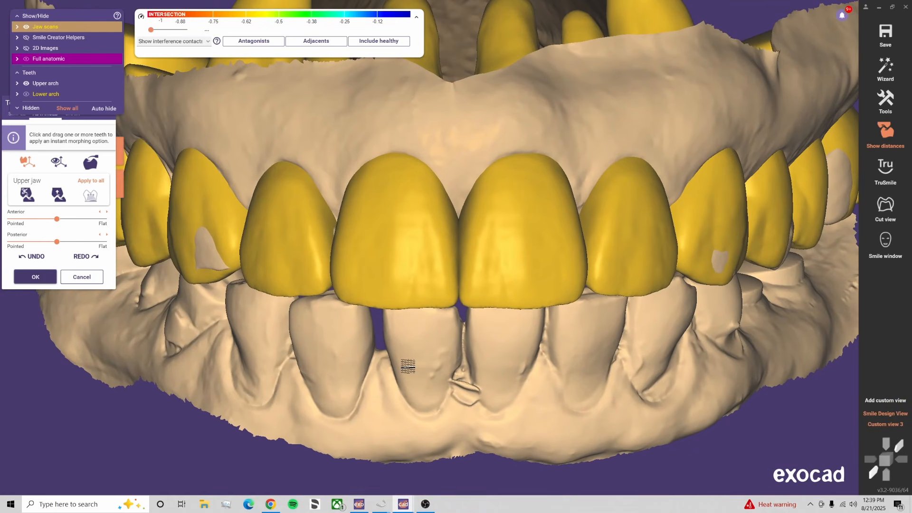
{"action": "scroll", "coordinate": [414, 361], "scroll_direction": "up", "scroll_amount": 3}
{"action": "middle_click_drag", "start_coordinate": [424, 327], "coordinate": [425, 327]}
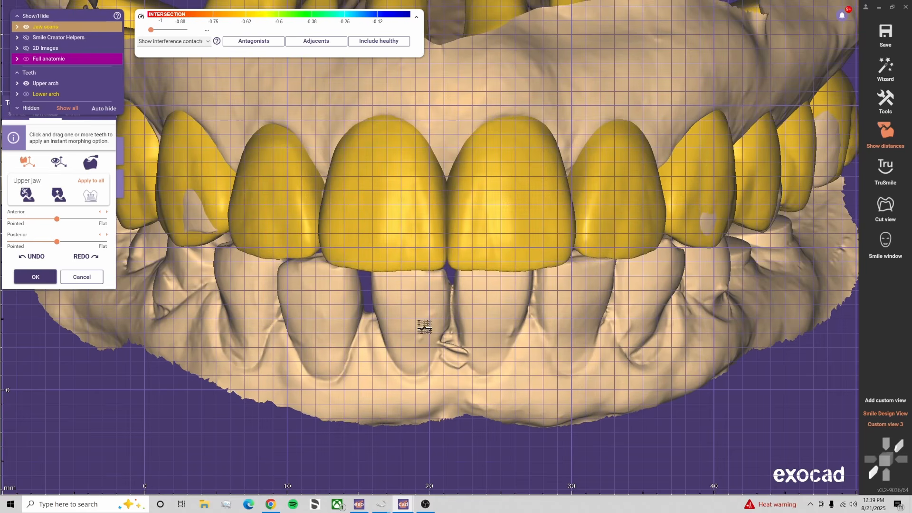
{"action": "middle_click", "coordinate": [425, 327], "text": "ctrl"}
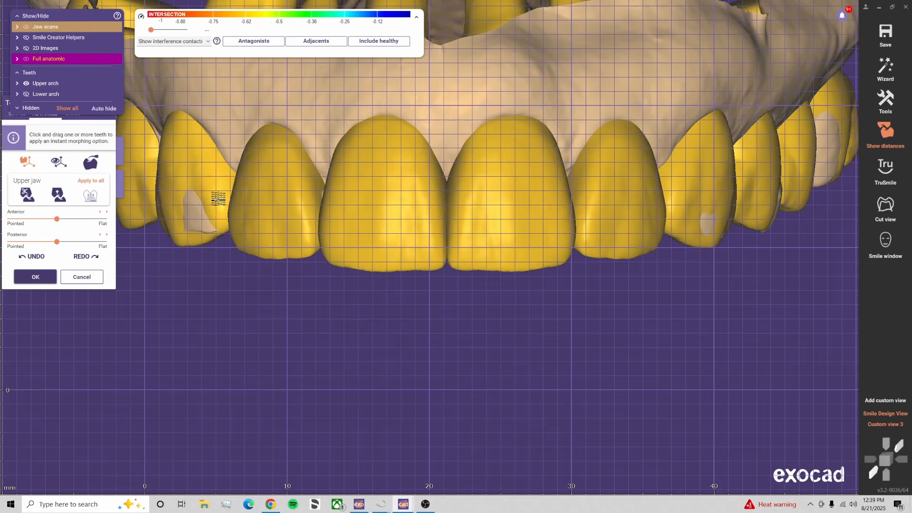
{"action": "left_click_drag", "start_coordinate": [219, 199], "coordinate": [219, 200]}
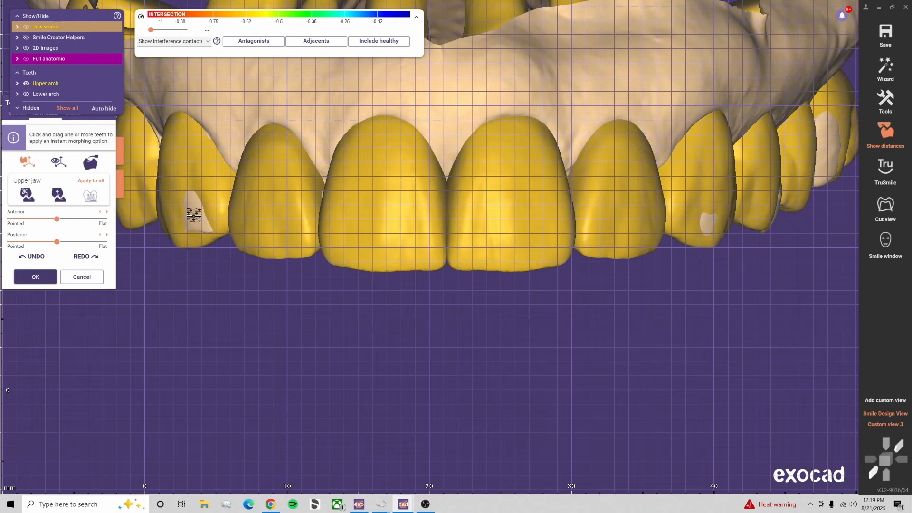
{"action": "left_click_drag", "start_coordinate": [193, 215], "coordinate": [200, 242]}
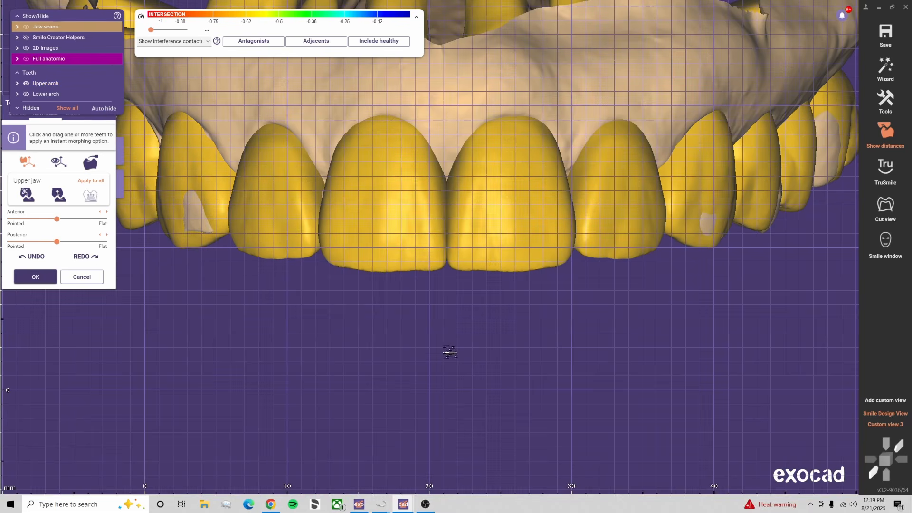
Check the symmetry of the upper front teeth on the grid in Custom view 3, including the right canine from the side
{"action": "left_click", "coordinate": [894, 427]}
{"action": "scroll", "coordinate": [538, 371], "scroll_direction": "down", "scroll_amount": 1}
{"action": "scroll", "coordinate": [530, 373], "scroll_direction": "up", "scroll_amount": 2}
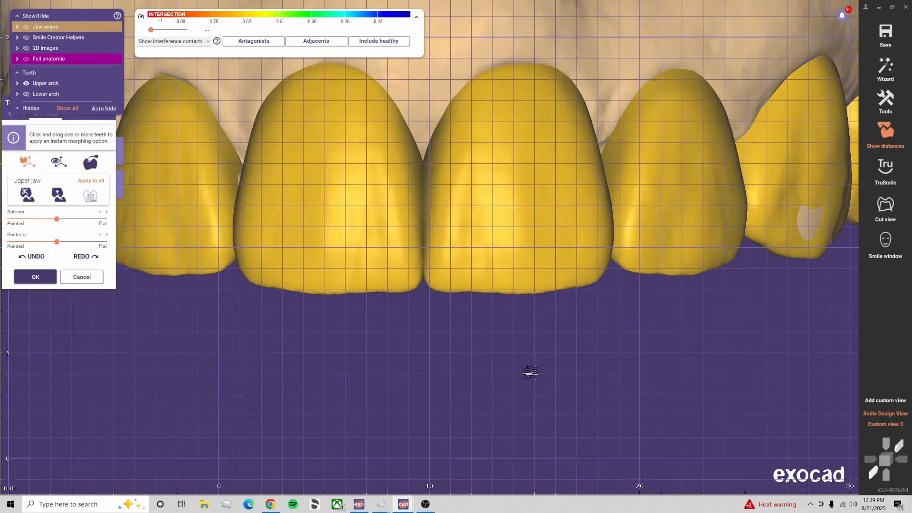
{"action": "scroll", "coordinate": [517, 374], "scroll_direction": "down", "scroll_amount": 4}
{"action": "right_click_drag", "start_coordinate": [516, 373], "coordinate": [468, 338]}
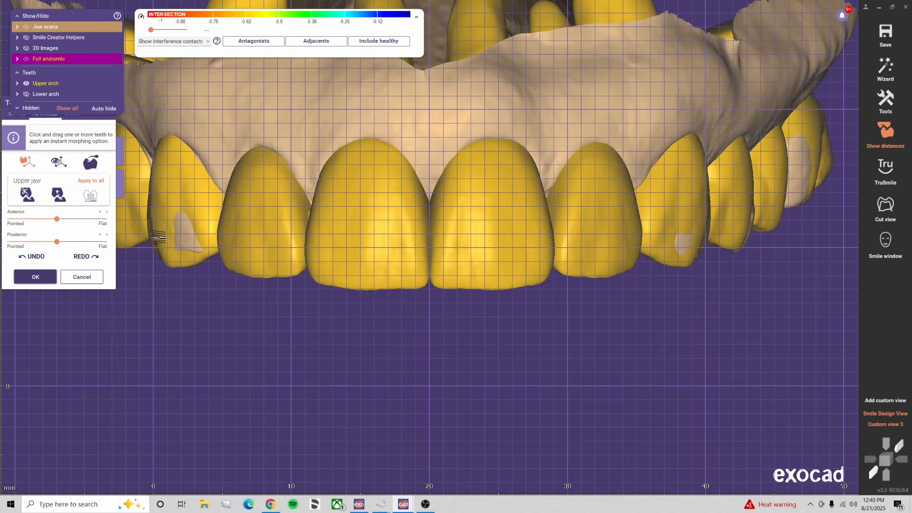
{"action": "right_click_drag", "start_coordinate": [159, 233], "coordinate": [295, 342]}
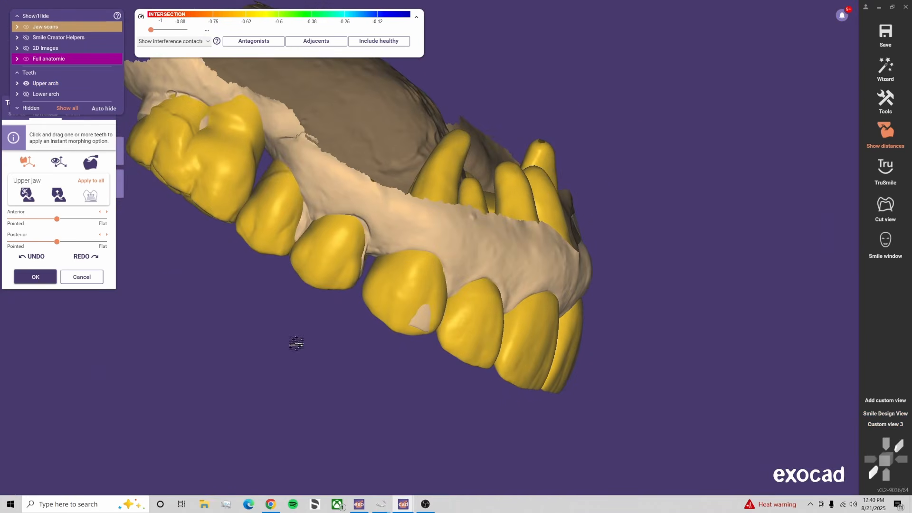
Make the full anatomic teeth translucent, move the upper right first premolar forward toward the canine, and review its position from front and occlusal views
{"action": "left_click_drag", "start_coordinate": [114, 62], "coordinate": [101, 62]}
{"action": "scroll", "coordinate": [401, 267], "scroll_direction": "up", "scroll_amount": 6}
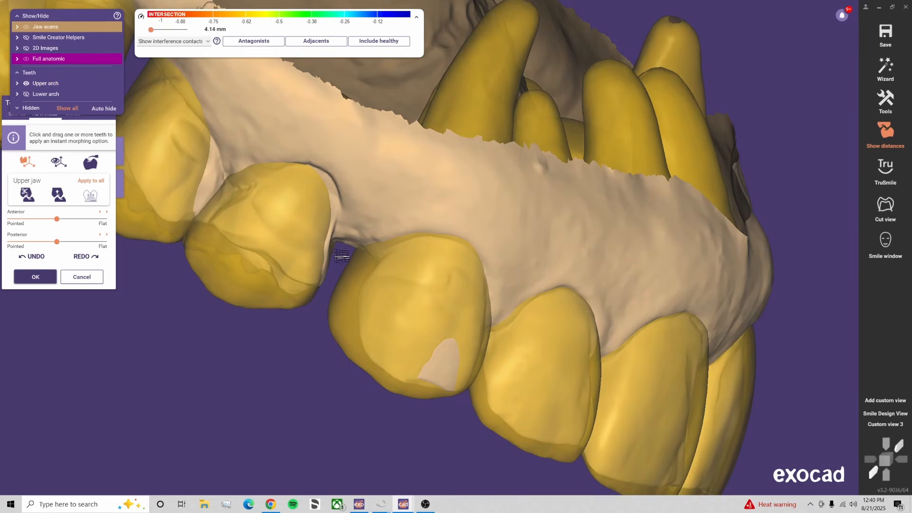
{"action": "right_click_drag", "start_coordinate": [381, 281], "coordinate": [367, 281]}
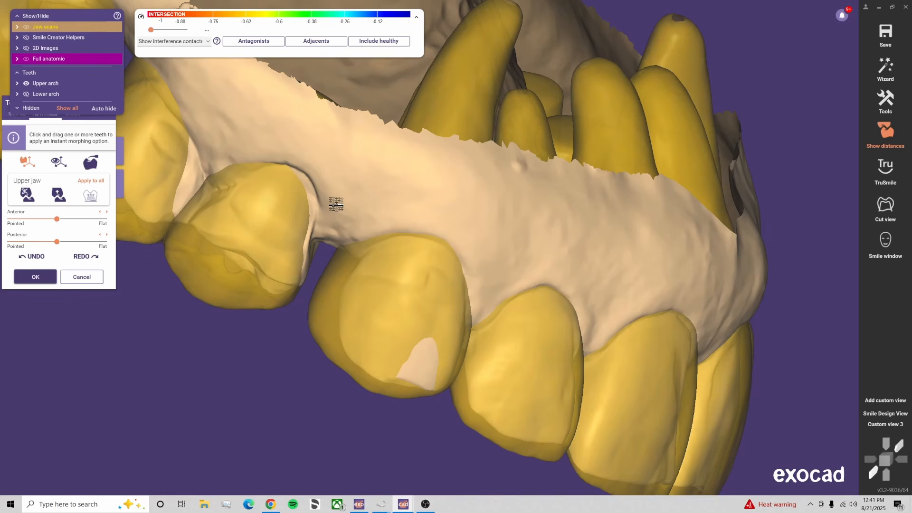
{"action": "left_click_drag", "start_coordinate": [273, 236], "coordinate": [292, 240]}
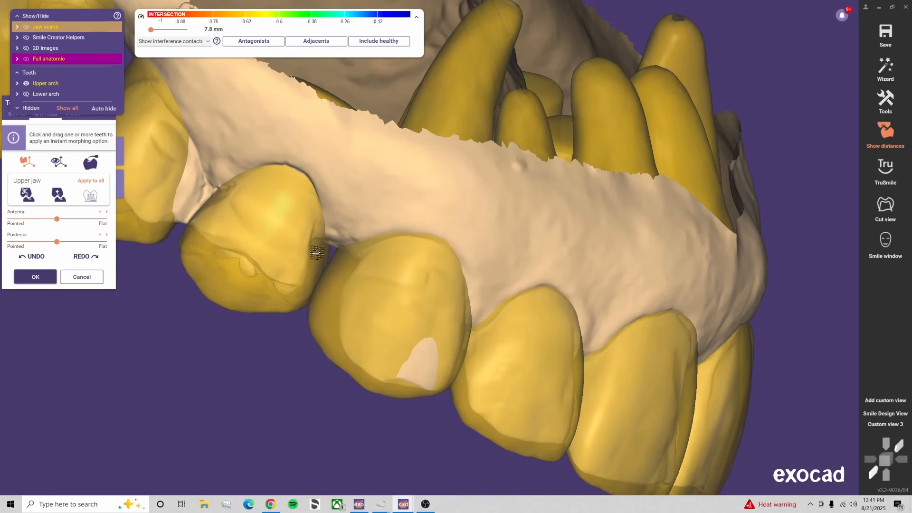
{"action": "left_click", "coordinate": [887, 424]}
{"action": "scroll", "coordinate": [344, 393], "scroll_direction": "down", "scroll_amount": 5}
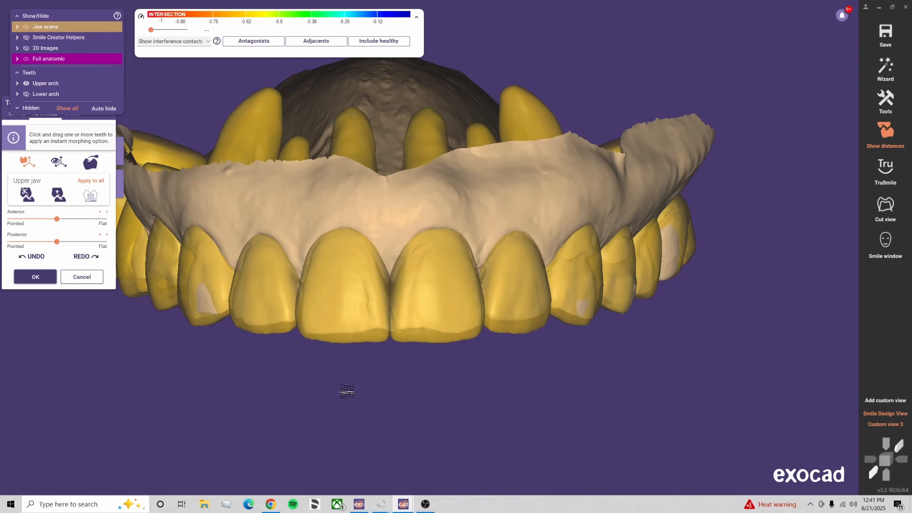
{"action": "right_click_drag", "start_coordinate": [334, 398], "coordinate": [308, 295]}
{"action": "middle_click_drag", "start_coordinate": [308, 295], "coordinate": [364, 321]}
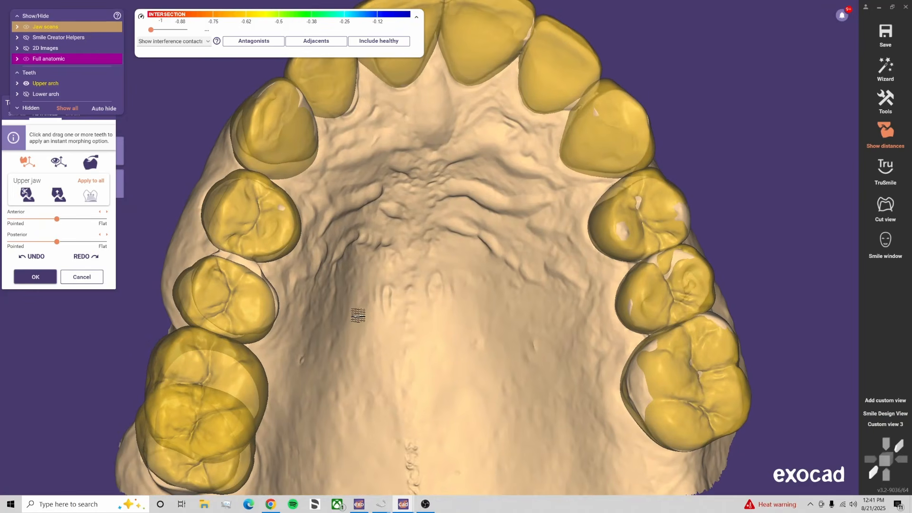
Restore full opacity of the anatomic teeth and fine-tune the rotation and size of the upper right first premolar in the occlusal view
{"action": "right_click_drag", "start_coordinate": [198, 81], "coordinate": [202, 87]}
{"action": "left_click", "coordinate": [113, 59]}
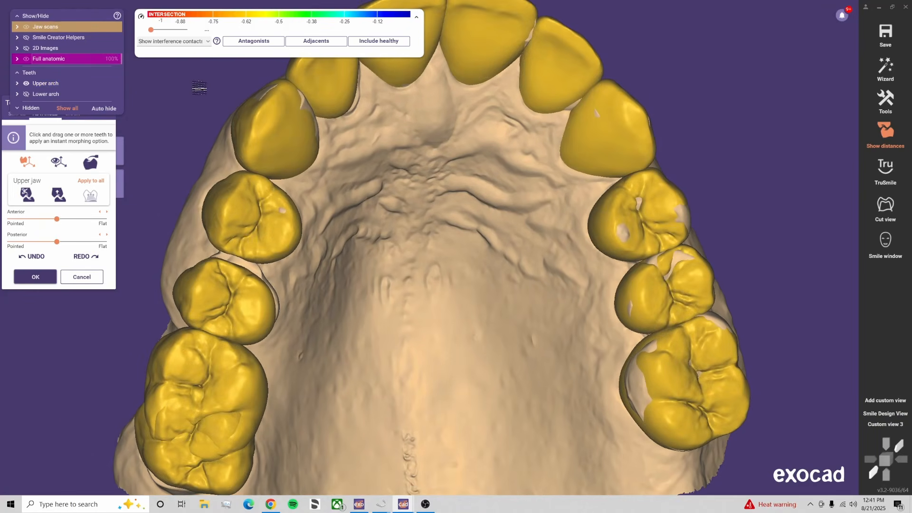
{"action": "scroll", "coordinate": [270, 245], "scroll_direction": "up", "scroll_amount": 3}
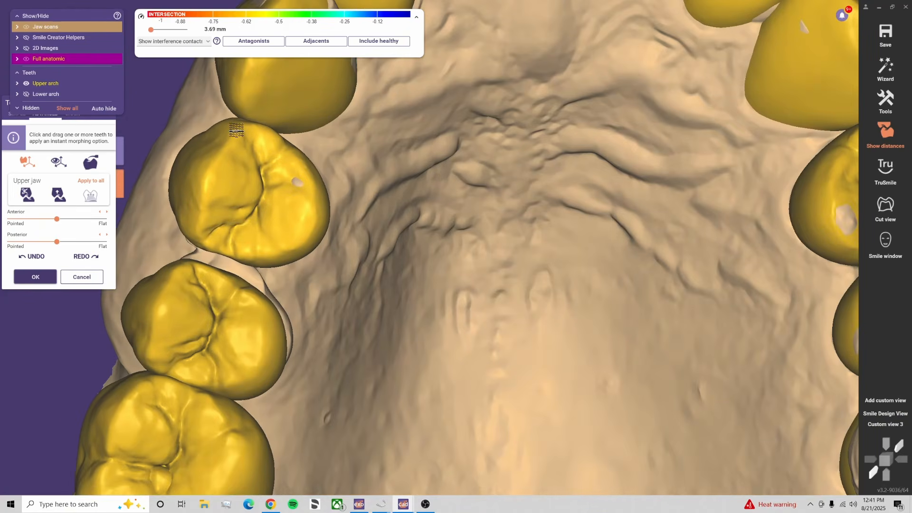
{"action": "left_click_drag", "start_coordinate": [237, 131], "coordinate": [234, 131], "text": "ctrl"}
{"action": "left_click_drag", "start_coordinate": [318, 230], "coordinate": [304, 224], "text": "shift"}
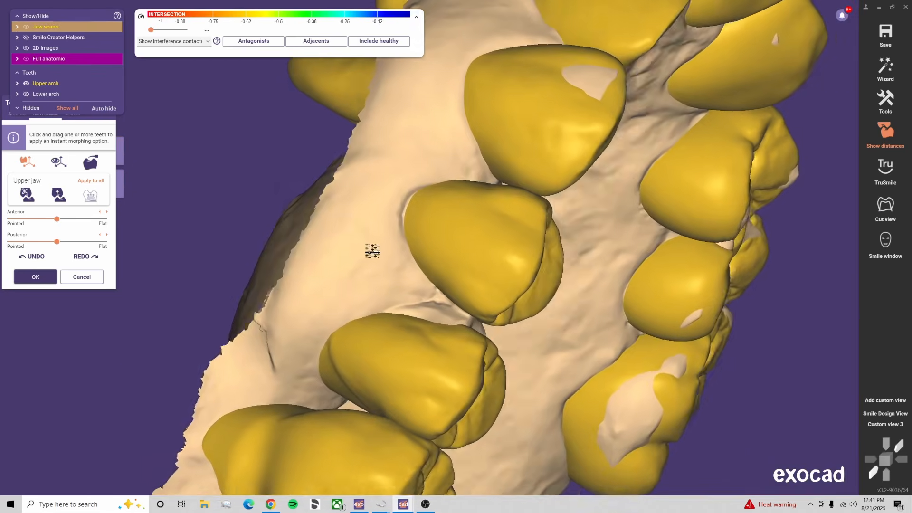
Check the adjusted upper right first premolar from the side and from the front in Custom view 3
{"action": "right_click_drag", "start_coordinate": [372, 251], "coordinate": [375, 251]}
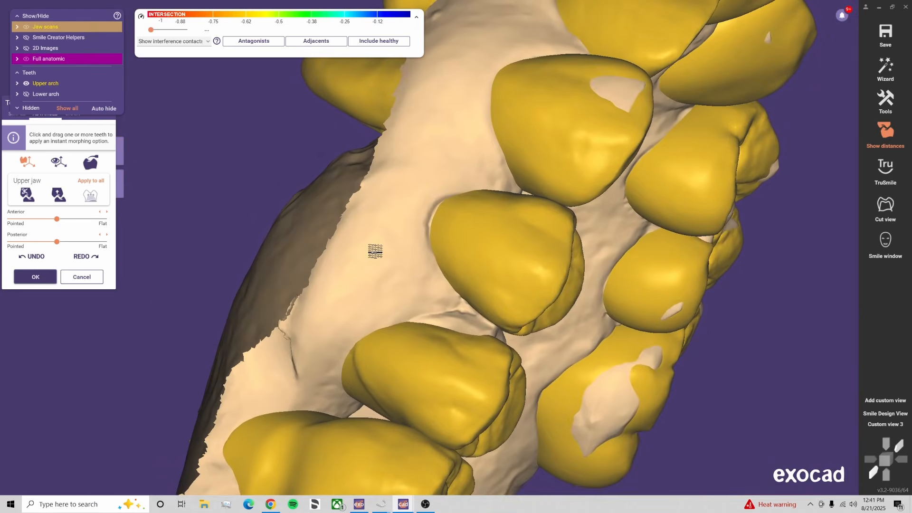
{"action": "left_click", "coordinate": [885, 424]}
{"action": "scroll", "coordinate": [285, 304], "scroll_direction": "down", "scroll_amount": 2}
{"action": "right_click_drag", "start_coordinate": [281, 303], "coordinate": [391, 309]}
{"action": "right_click_drag", "start_coordinate": [229, 201], "coordinate": [224, 200]}
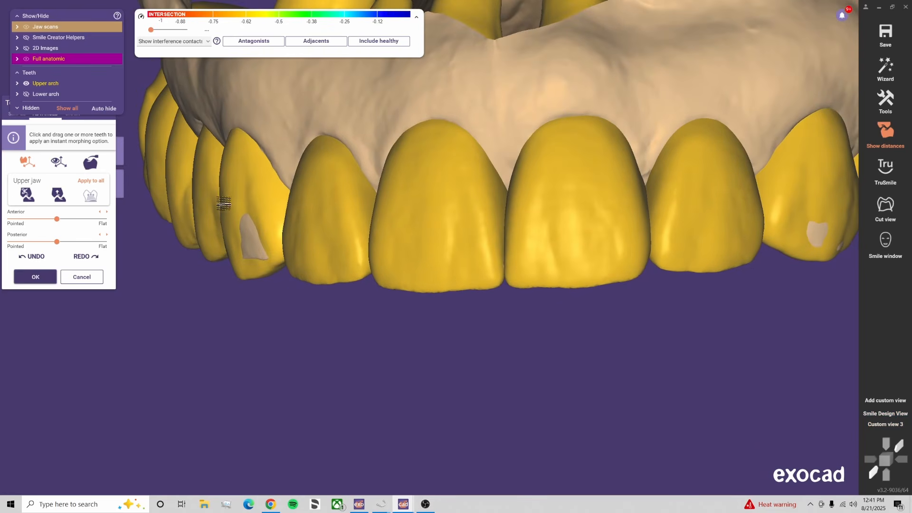
{"action": "left_click", "coordinate": [873, 424]}
{"action": "scroll", "coordinate": [326, 344], "scroll_direction": "down", "scroll_amount": 5}
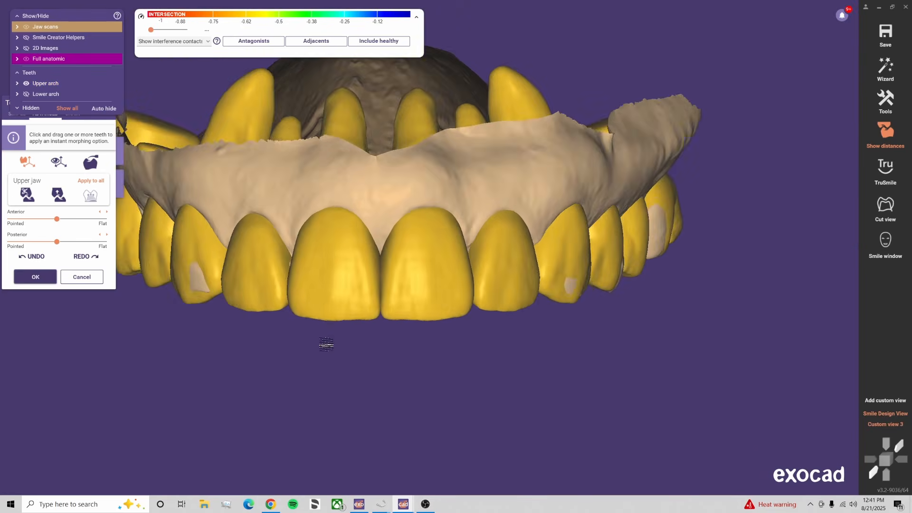
Move the upper right second premolar forward into contact with the first premolar and check the alignment from several sides
{"action": "right_click_drag", "start_coordinate": [326, 344], "coordinate": [326, 340]}
{"action": "scroll", "coordinate": [264, 312], "scroll_direction": "up", "scroll_amount": 3}
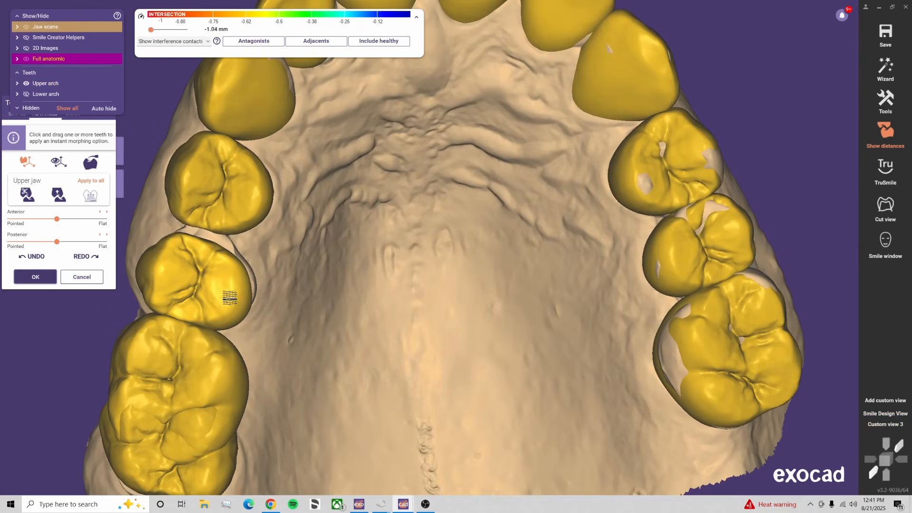
{"action": "left_click_drag", "start_coordinate": [194, 302], "coordinate": [193, 308]}
{"action": "right_click_drag", "start_coordinate": [193, 308], "coordinate": [361, 328]}
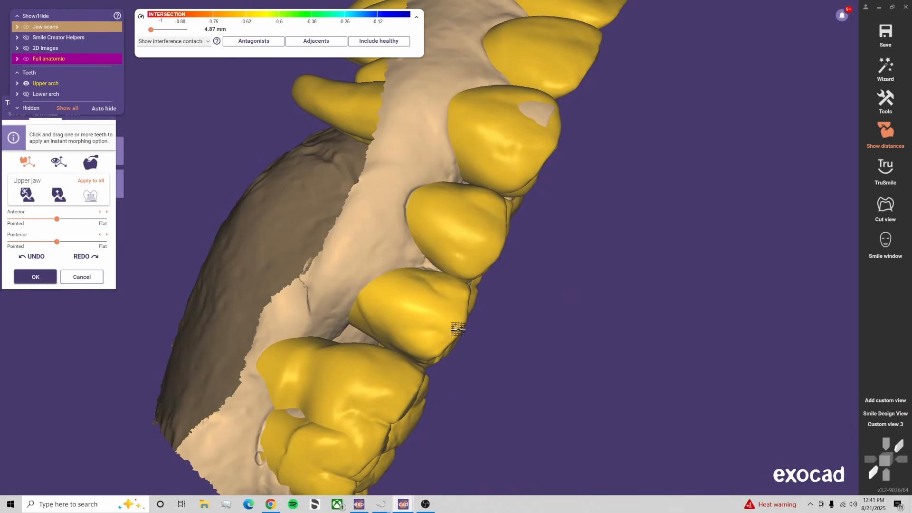
{"action": "left_click", "coordinate": [887, 425]}
{"action": "right_click_drag", "start_coordinate": [761, 404], "coordinate": [396, 280]}
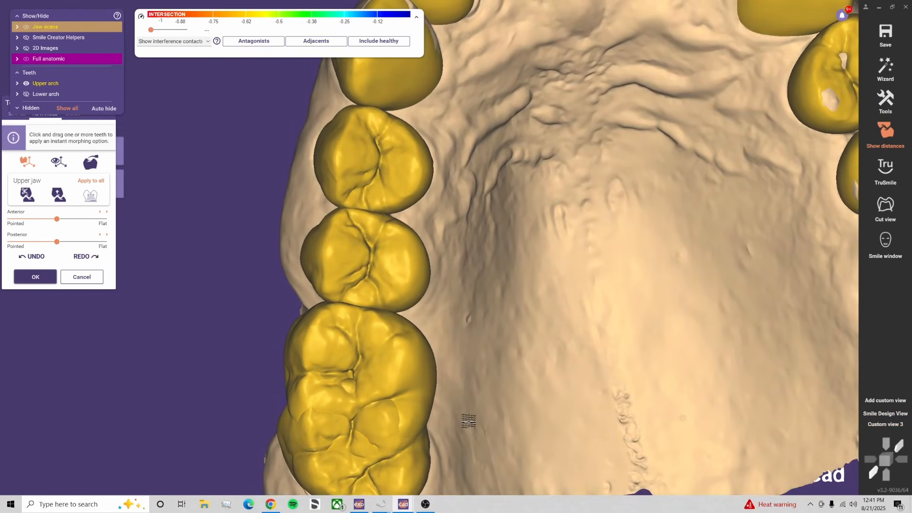
Separate the overlapping upper right molars, moving the second molar back, and fit the first molar's position, rotation and size behind the second premolar
{"action": "middle_click_drag", "start_coordinate": [469, 419], "coordinate": [473, 319]}
{"action": "left_click_drag", "start_coordinate": [374, 381], "coordinate": [364, 482]}
{"action": "left_click_drag", "start_coordinate": [367, 347], "coordinate": [393, 261], "text": "ctrl"}
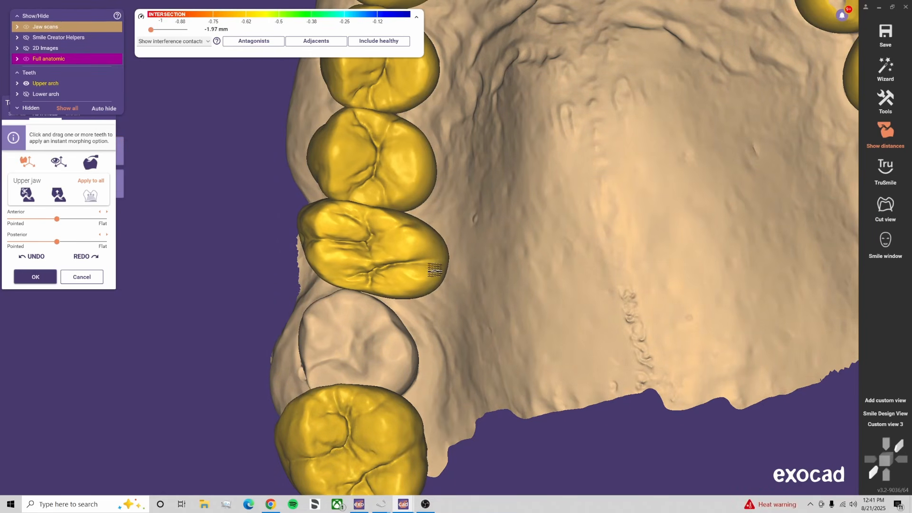
{"action": "left_click_drag", "start_coordinate": [435, 270], "coordinate": [317, 233]}
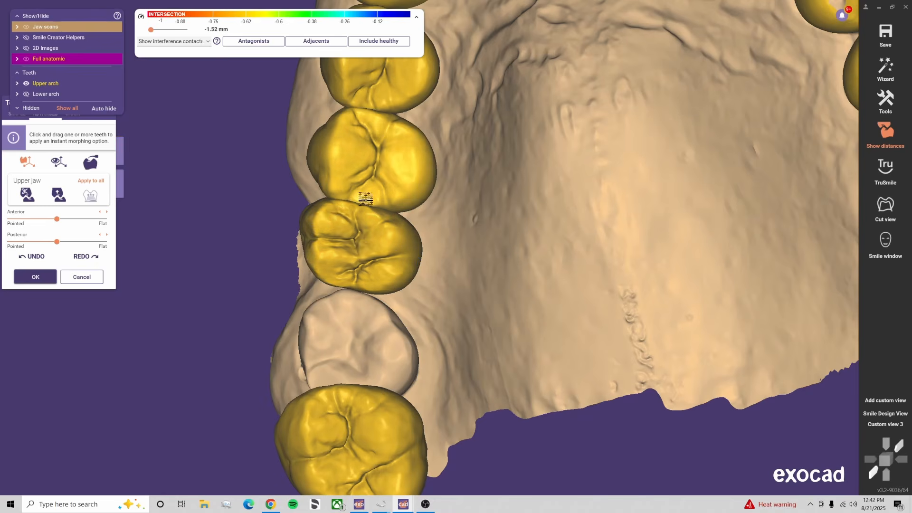
{"action": "left_click_drag", "start_coordinate": [380, 112], "coordinate": [370, 191]}
{"action": "left_click_drag", "start_coordinate": [373, 198], "coordinate": [353, 285]}
{"action": "left_click_drag", "start_coordinate": [297, 233], "coordinate": [403, 260]}
{"action": "scroll", "coordinate": [533, 355], "scroll_direction": "down", "scroll_amount": 2}
{"action": "left_click_drag", "start_coordinate": [430, 184], "coordinate": [431, 191]}
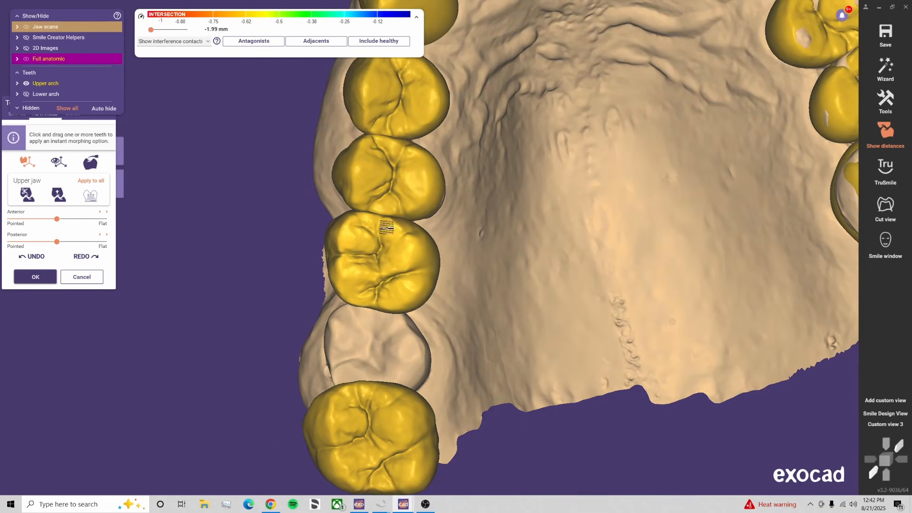
Check the upper right first molar against the lower teeth and from the buccal and occlusal sides
{"action": "mouse_move", "coordinate": [516, 285]}
{"action": "right_mouse_down"}
{"action": "mouse_move", "coordinate": [567, 289]}
{"action": "mouse_move", "coordinate": [494, 318]}
{"action": "mouse_move", "coordinate": [455, 297]}
{"action": "right_mouse_up"}
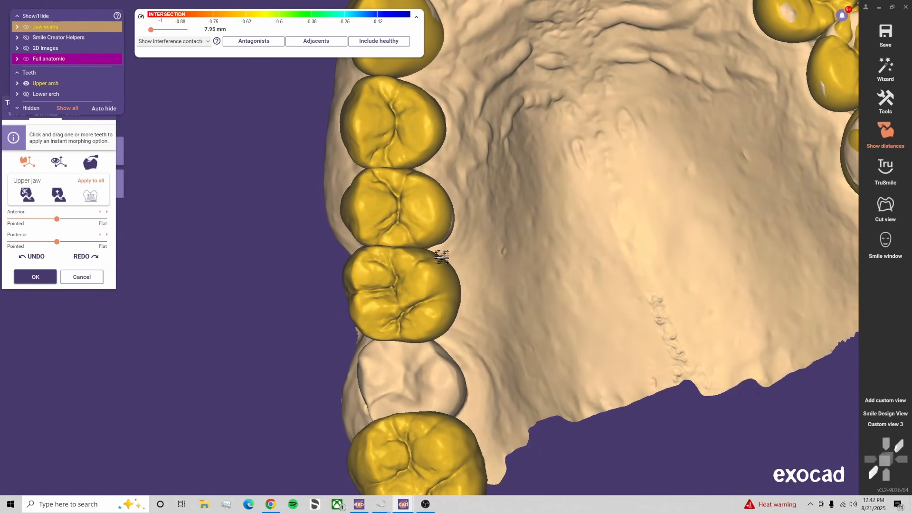
{"action": "key", "text": "ctrl+l"}
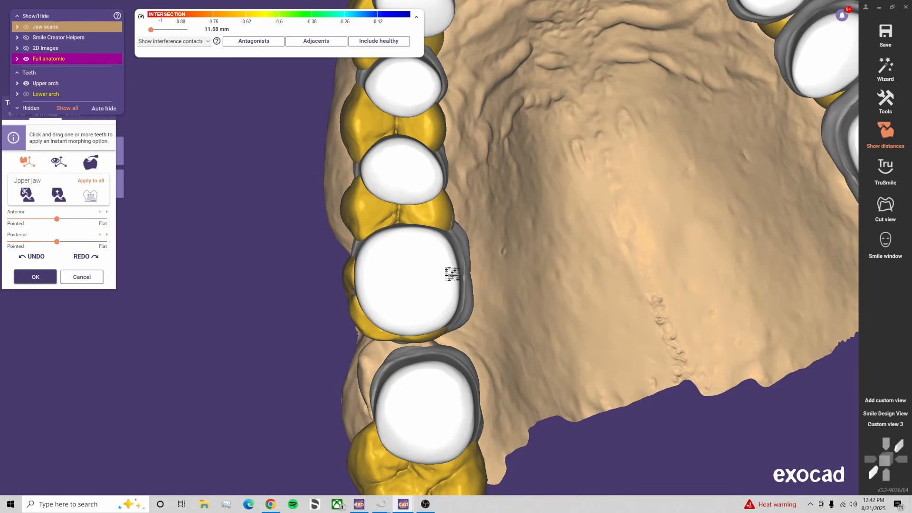
{"action": "key", "text": "ctrl+f"}
{"action": "right_click_drag", "start_coordinate": [452, 274], "coordinate": [553, 287]}
{"action": "key", "text": "ctrl+f"}
{"action": "key", "text": "ctrl+l"}
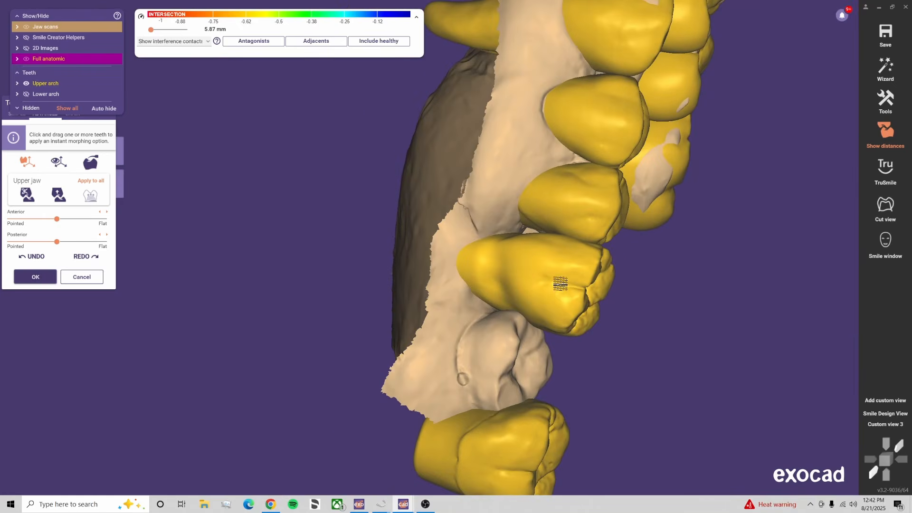
{"action": "right_click_drag", "start_coordinate": [655, 294], "coordinate": [431, 305]}
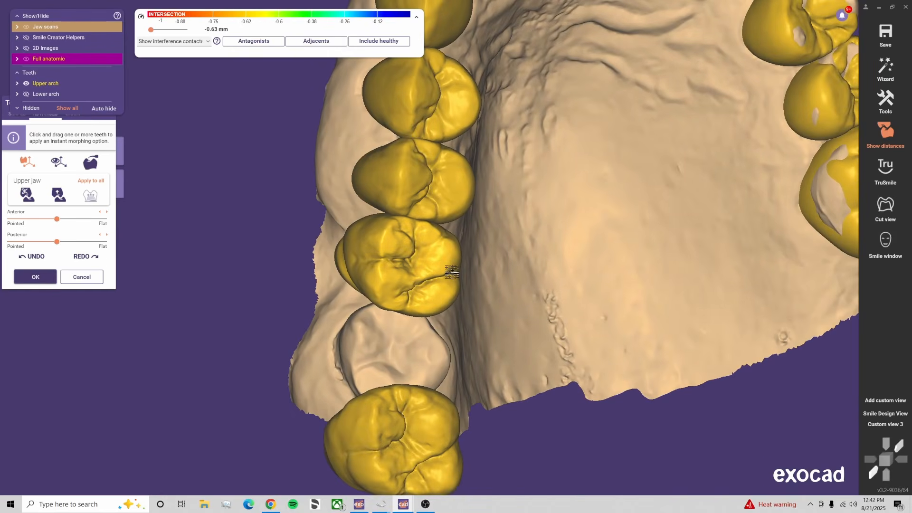
Move the upper right first molar off the arch and position the second molar over the scanned molar
{"action": "left_click_drag", "start_coordinate": [452, 273], "coordinate": [57, 223]}
{"action": "right_click_drag", "start_coordinate": [428, 261], "coordinate": [391, 264]}
{"action": "left_click_drag", "start_coordinate": [379, 432], "coordinate": [382, 354]}
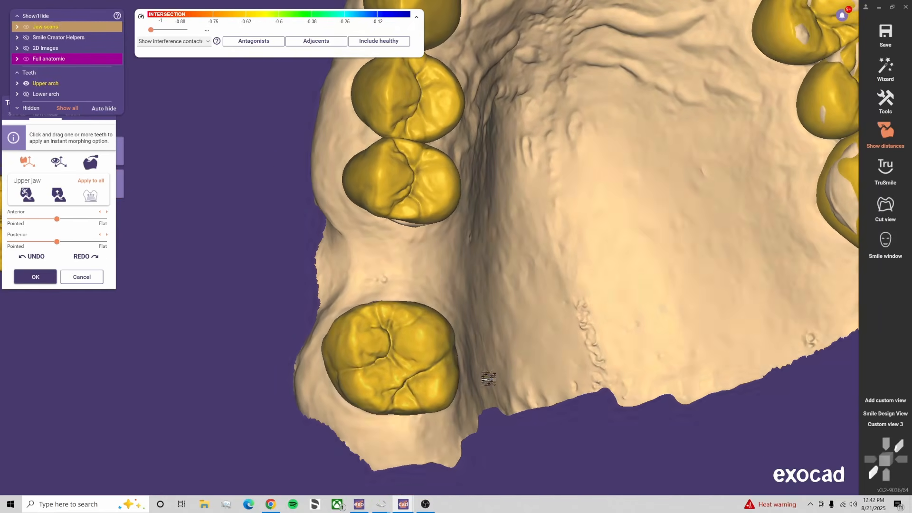
{"action": "mouse_move", "coordinate": [382, 354]}
{"action": "right_mouse_down"}
{"action": "mouse_move", "coordinate": [546, 340]}
{"action": "mouse_move", "coordinate": [384, 363]}
{"action": "right_mouse_up"}
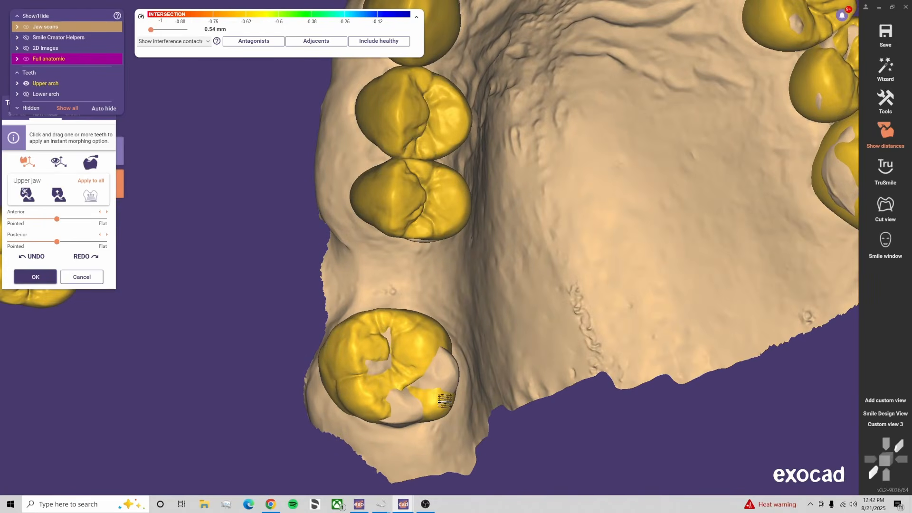
{"action": "left_click_drag", "start_coordinate": [445, 401], "coordinate": [395, 404]}
Examine the upper right second molar's placement against the whole upper arch and the lower teeth
{"action": "scroll", "coordinate": [555, 369], "scroll_direction": "down", "scroll_amount": 3}
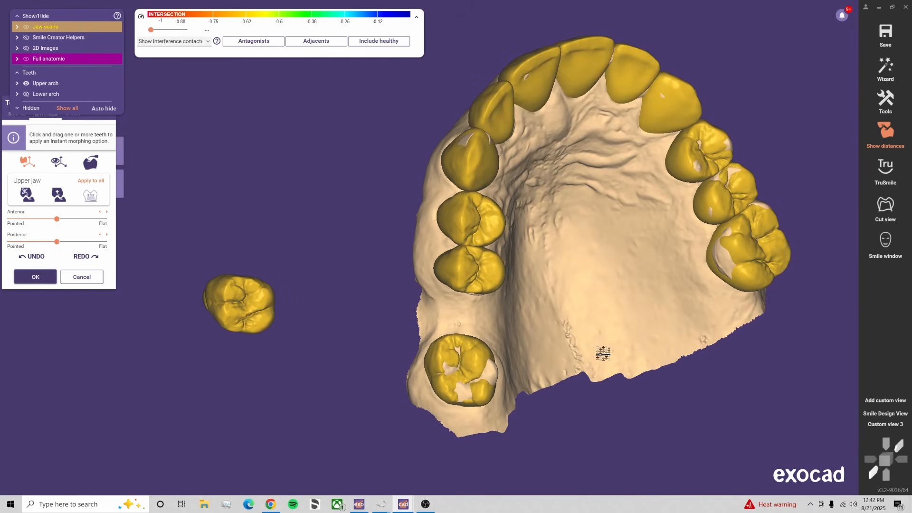
{"action": "right_click_drag", "start_coordinate": [592, 348], "coordinate": [602, 276]}
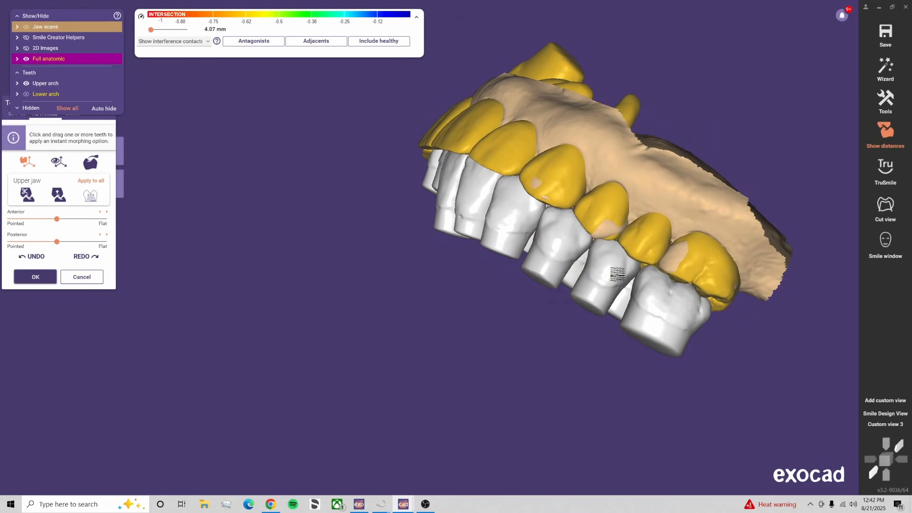
{"action": "left_click", "coordinate": [890, 425]}
{"action": "scroll", "coordinate": [490, 383], "scroll_direction": "down", "scroll_amount": 6}
{"action": "right_click_drag", "start_coordinate": [479, 380], "coordinate": [389, 229]}
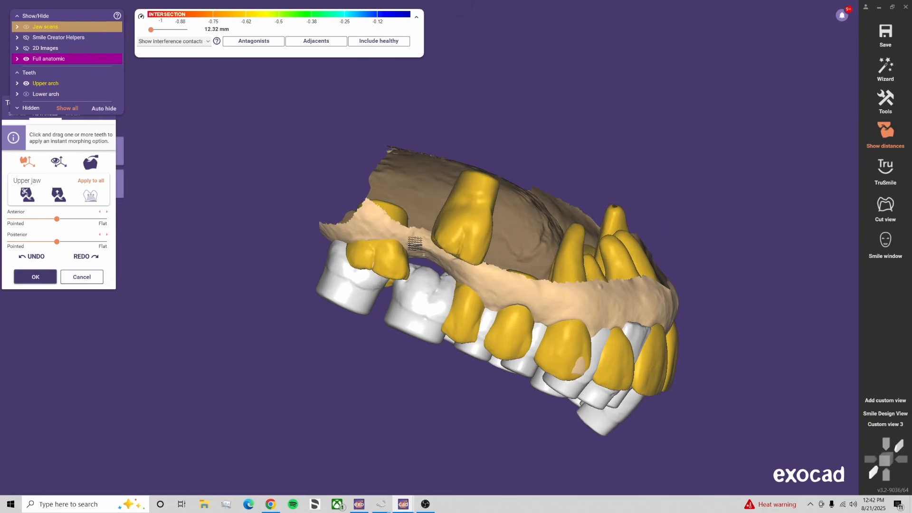
{"action": "key", "text": "l"}
{"action": "right_click_drag", "start_coordinate": [418, 316], "coordinate": [422, 270]}
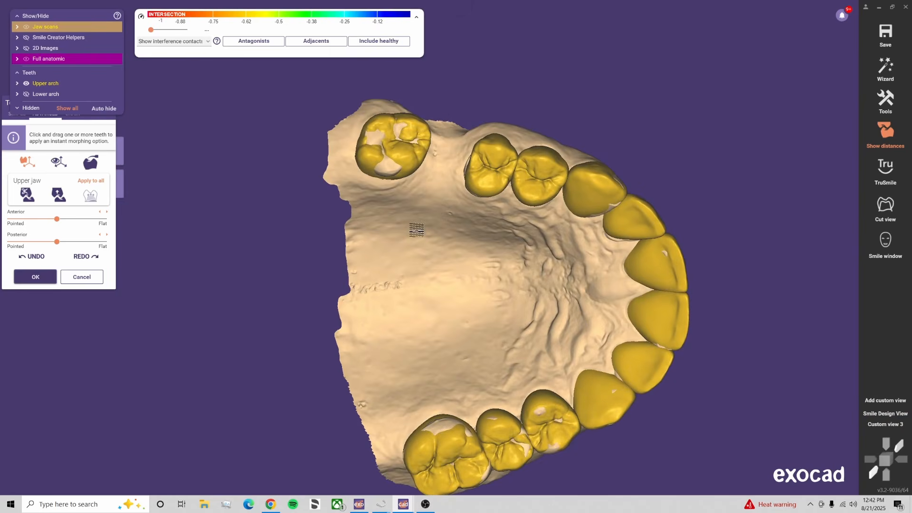
{"action": "scroll", "coordinate": [417, 230], "scroll_direction": "up", "scroll_amount": 4}
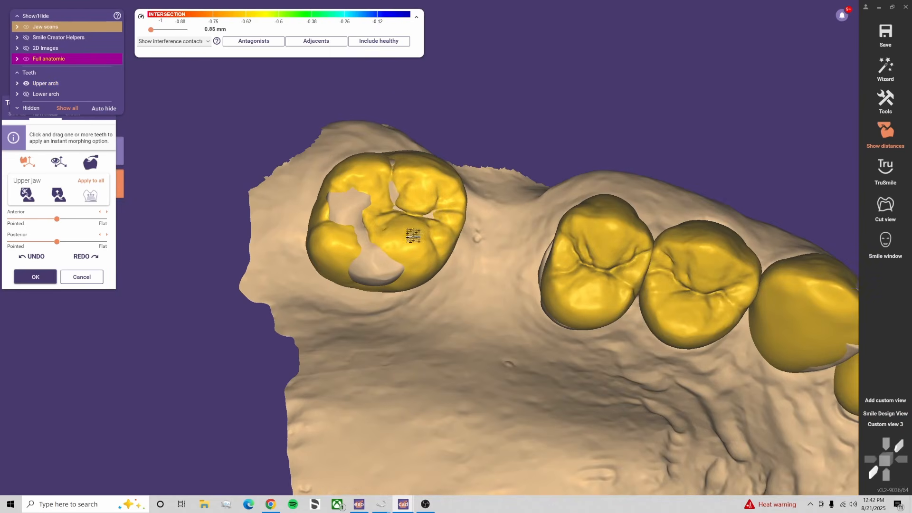
Fine-tune the upper right second molar's position from the front in Smile Design View and check it from the side
{"action": "right_click_drag", "start_coordinate": [413, 235], "coordinate": [531, 205]}
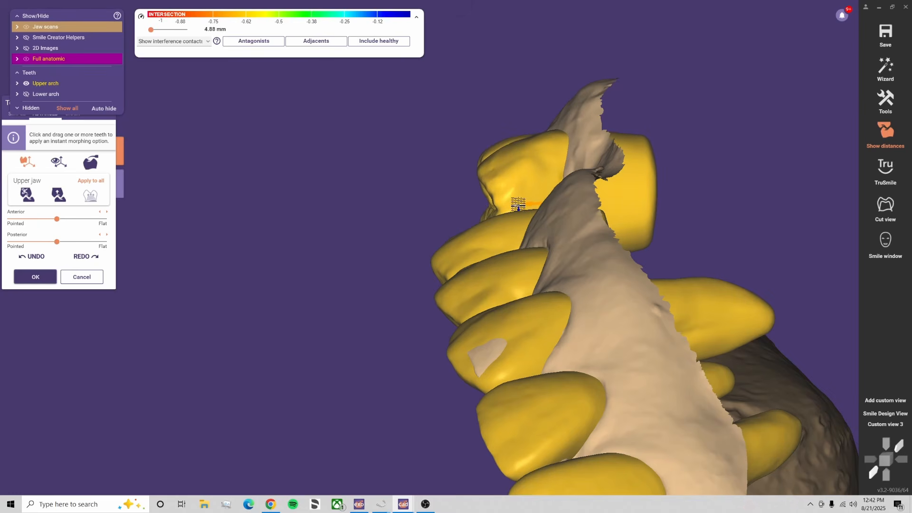
{"action": "left_click", "coordinate": [885, 413]}
{"action": "middle_click_drag", "start_coordinate": [323, 348], "coordinate": [603, 355]}
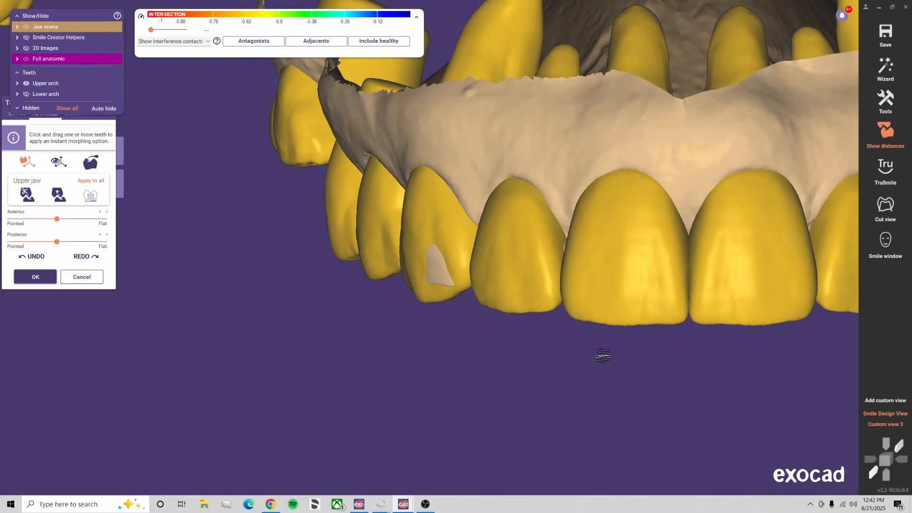
{"action": "right_click_drag", "start_coordinate": [551, 354], "coordinate": [542, 335]}
{"action": "left_click_drag", "start_coordinate": [321, 340], "coordinate": [325, 344]}
{"action": "left_click_drag", "start_coordinate": [323, 396], "coordinate": [296, 422]}
{"action": "right_click_drag", "start_coordinate": [342, 415], "coordinate": [783, 410]}
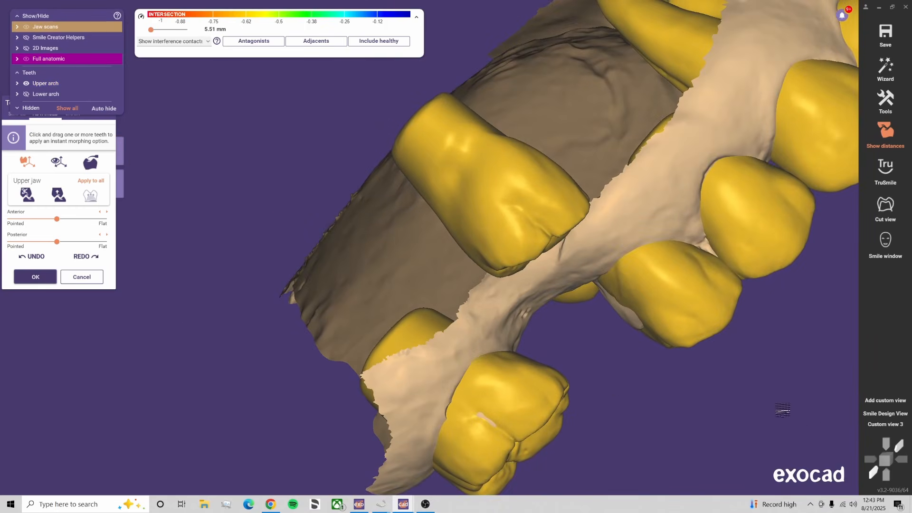
Move the upper right first molar back into the gap between the second premolar and second molar
{"action": "left_click", "coordinate": [901, 428]}
{"action": "right_click_drag", "start_coordinate": [331, 369], "coordinate": [579, 377]}
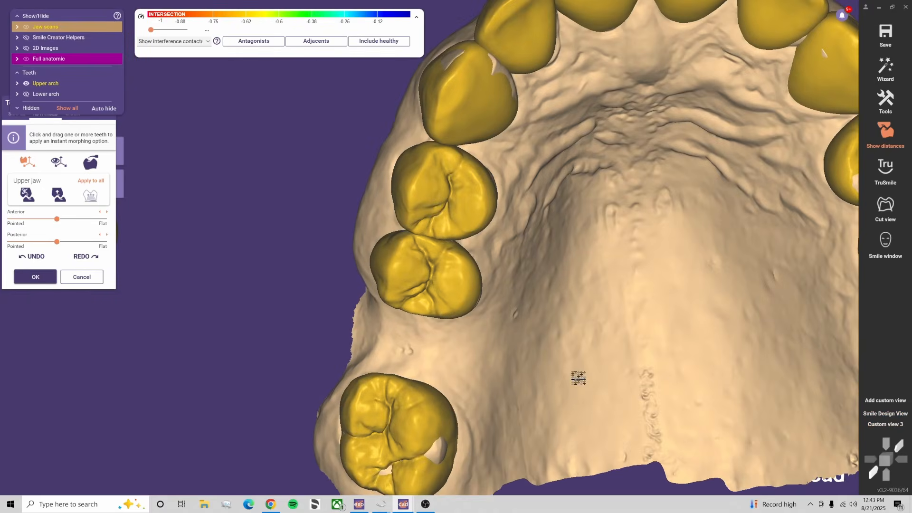
{"action": "scroll", "coordinate": [514, 353], "scroll_direction": "down", "scroll_amount": 3}
{"action": "right_click_drag", "start_coordinate": [514, 354], "coordinate": [511, 341]}
{"action": "left_click_drag", "start_coordinate": [172, 279], "coordinate": [435, 352]}
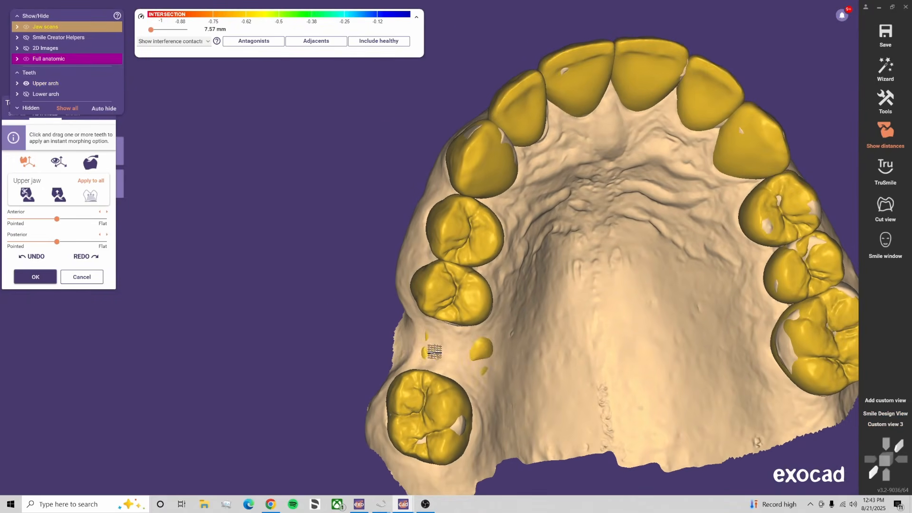
Review the upper teeth from the front in Custom view 3 and accept their placement
{"action": "right_click_drag", "start_coordinate": [435, 352], "coordinate": [605, 389]}
{"action": "left_click", "coordinate": [882, 426]}
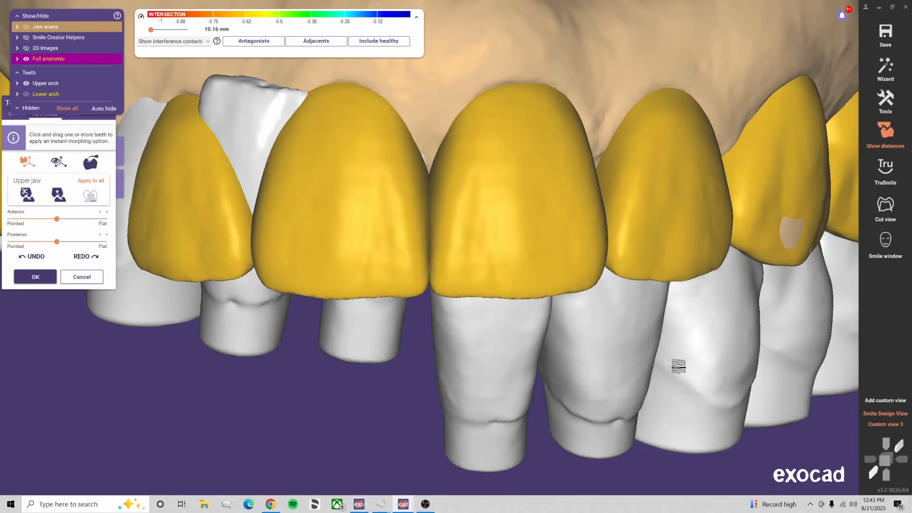
{"action": "scroll", "coordinate": [461, 349], "scroll_direction": "down", "scroll_amount": 4}
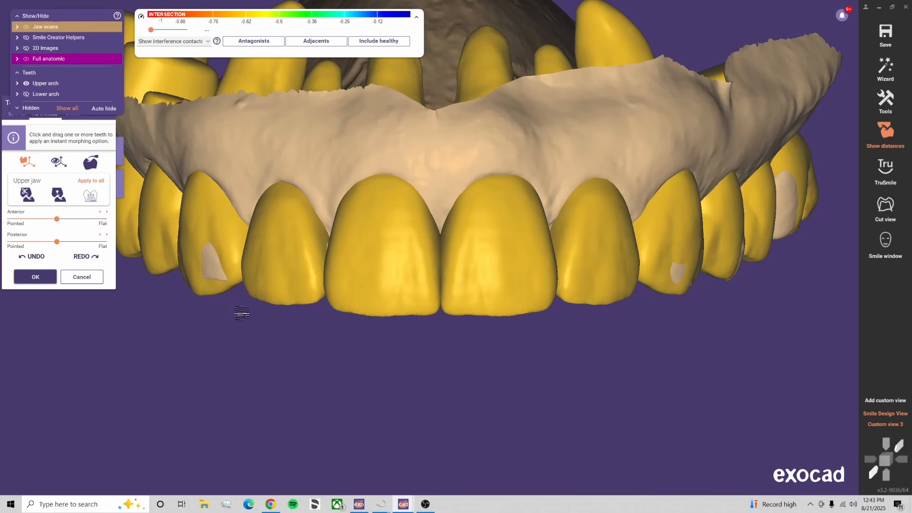
{"action": "scroll", "coordinate": [242, 323], "scroll_direction": "down", "scroll_amount": 4}
{"action": "left_click", "coordinate": [36, 277]}
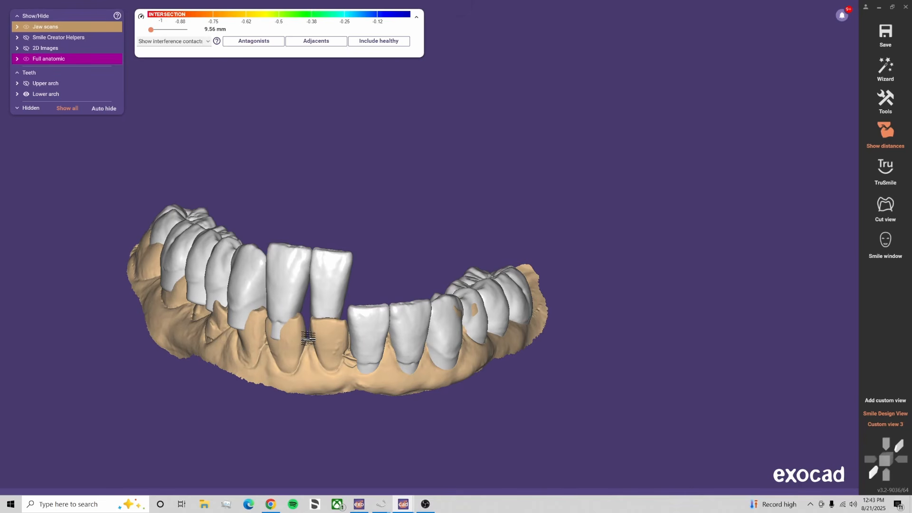
Examine the lower teeth on the jaw scan from occlusal, oblique and front views
{"action": "right_click_drag", "start_coordinate": [423, 279], "coordinate": [428, 255]}
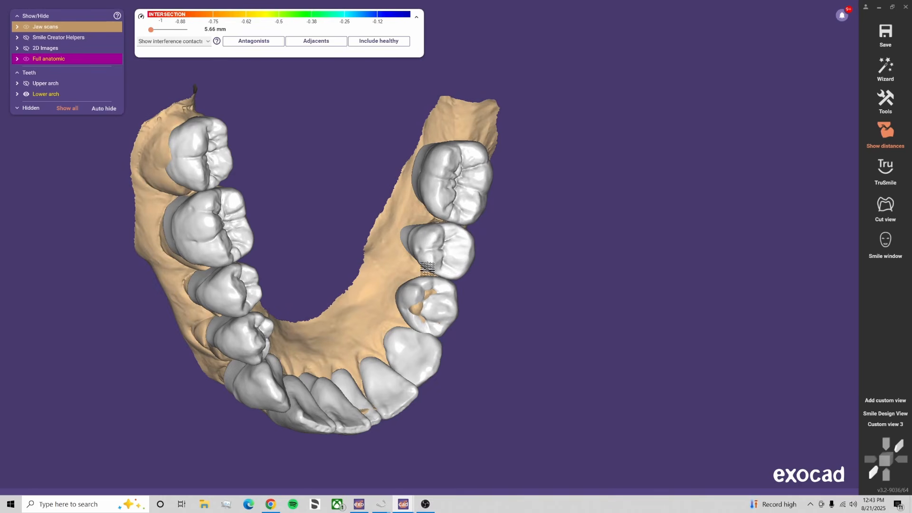
{"action": "right_click_drag", "start_coordinate": [341, 318], "coordinate": [305, 337]}
{"action": "right_click_drag", "start_coordinate": [262, 265], "coordinate": [386, 384]}
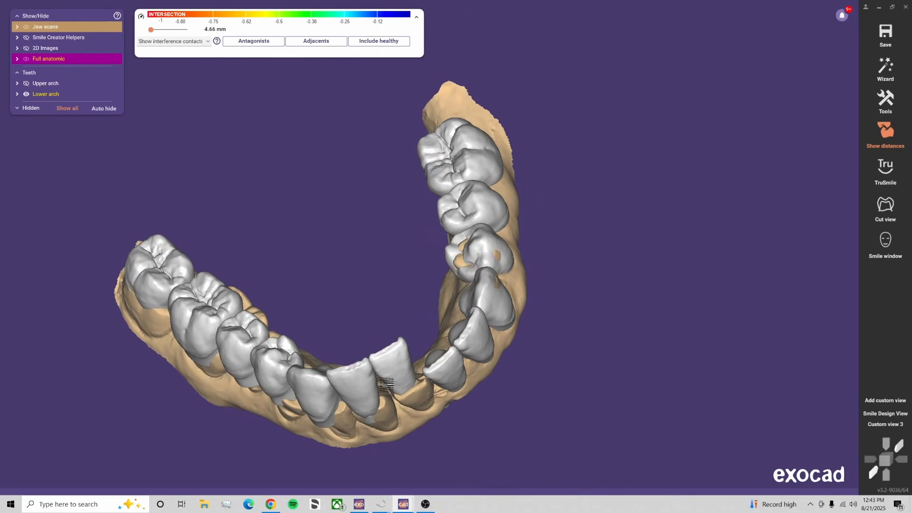
{"action": "left_click", "coordinate": [877, 425]}
{"action": "scroll", "coordinate": [457, 311], "scroll_direction": "down", "scroll_amount": 3}
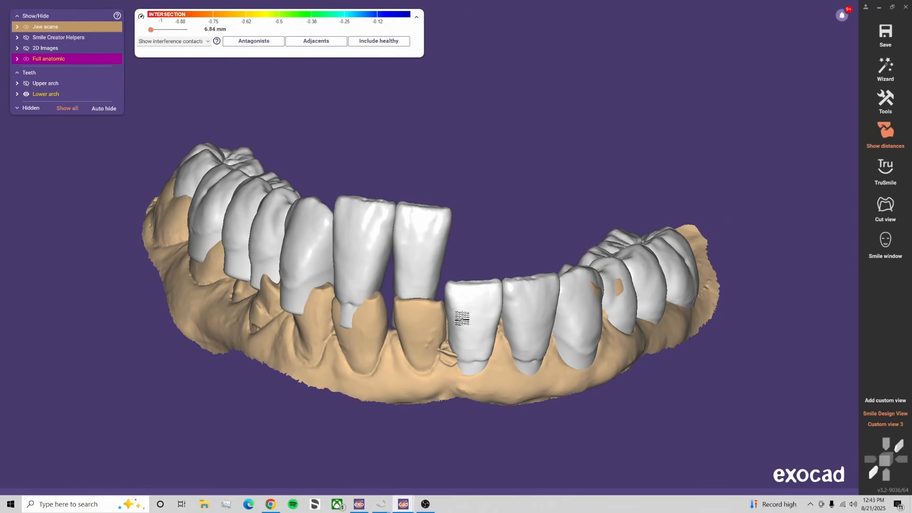
Apply overall left-to-right symmetry to the lower teeth in the Chain mode of Tooth Placement and accept it
{"action": "left_click", "coordinate": [459, 352]}
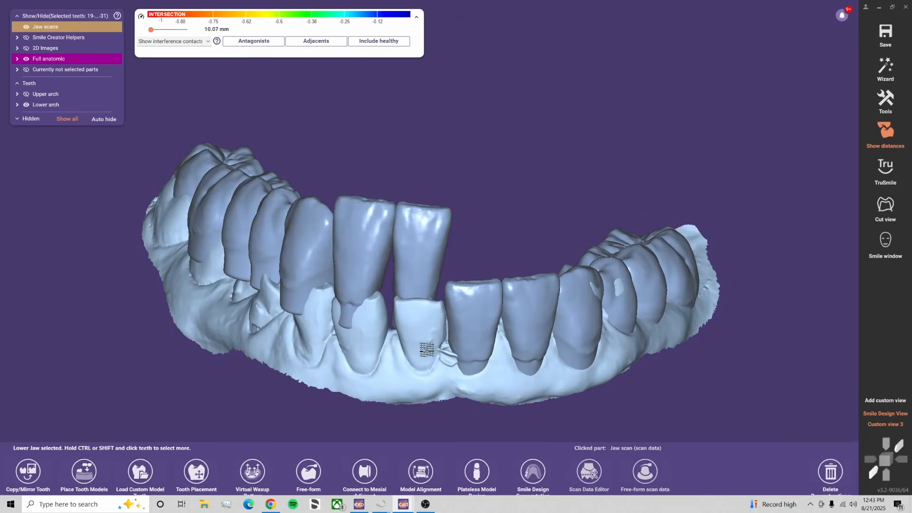
{"action": "left_click", "coordinate": [196, 460]}
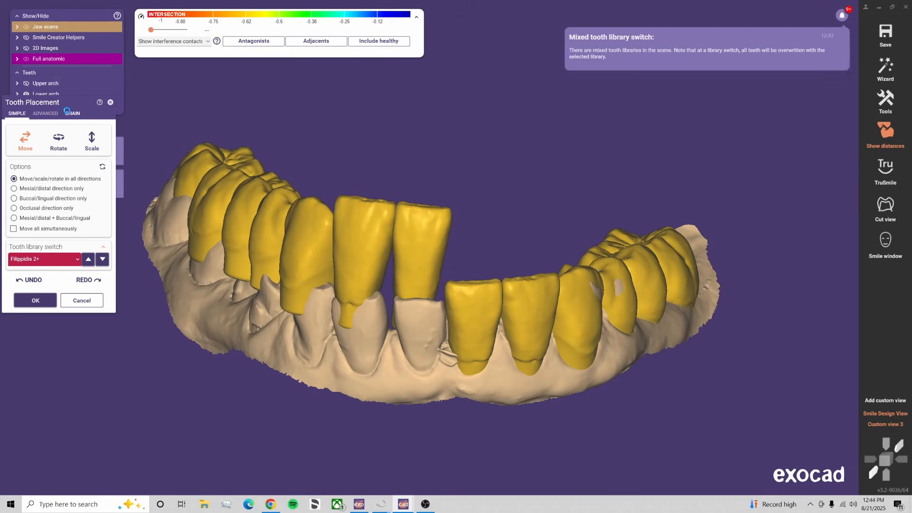
{"action": "left_click", "coordinate": [67, 110]}
{"action": "left_click", "coordinate": [26, 249]}
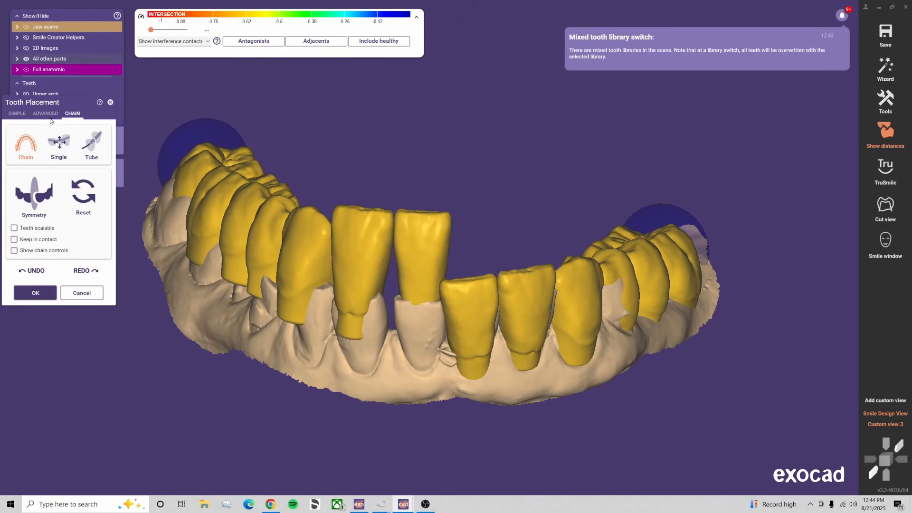
{"action": "left_click", "coordinate": [48, 115]}
{"action": "left_click", "coordinate": [31, 257]}
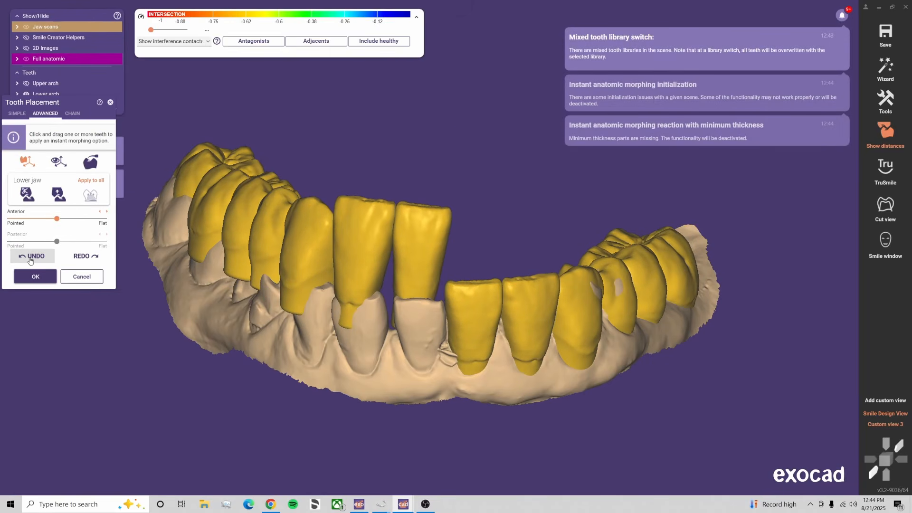
{"action": "left_click", "coordinate": [76, 114]}
{"action": "left_click", "coordinate": [62, 192]}
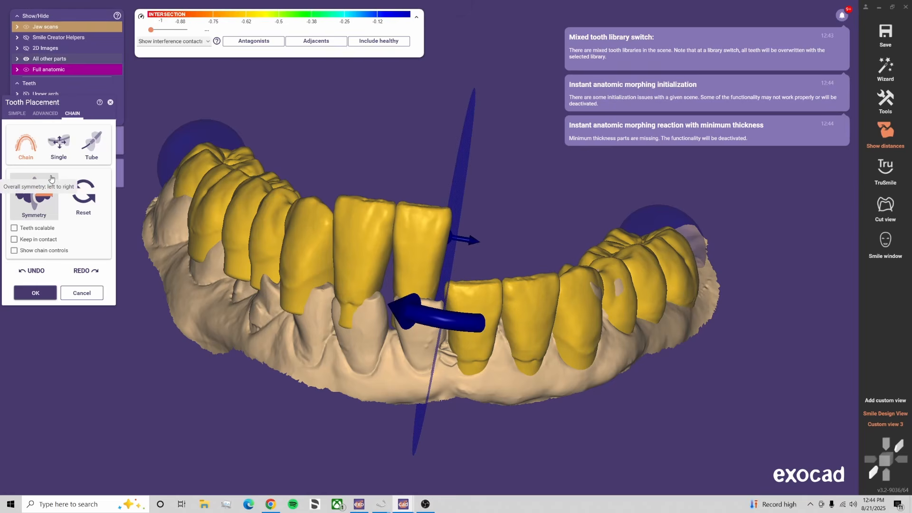
{"action": "left_click", "coordinate": [35, 293]}
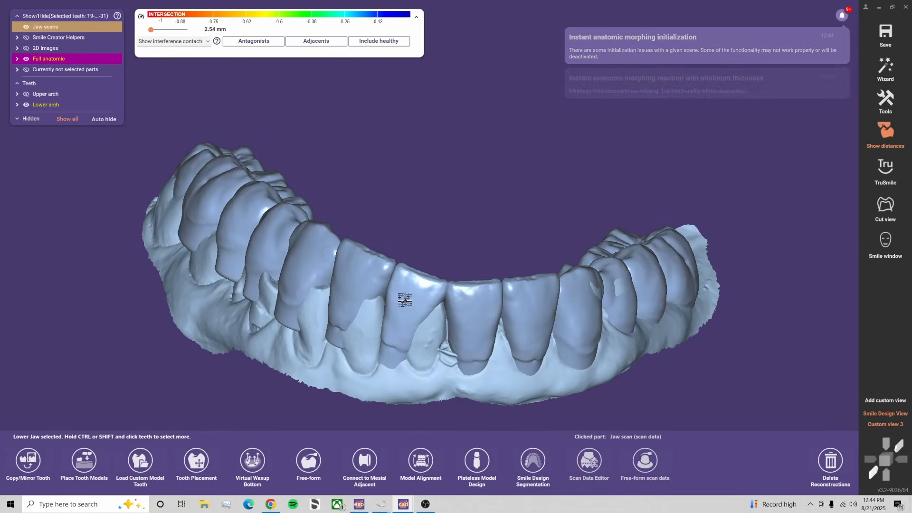
Select lower teeth 25 to 31, move them simultaneously in Tooth Placement to line up with the left side and jaw scan, and accept
{"action": "left_click", "coordinate": [405, 301]}
{"action": "left_click", "coordinate": [195, 162], "text": "shift"}
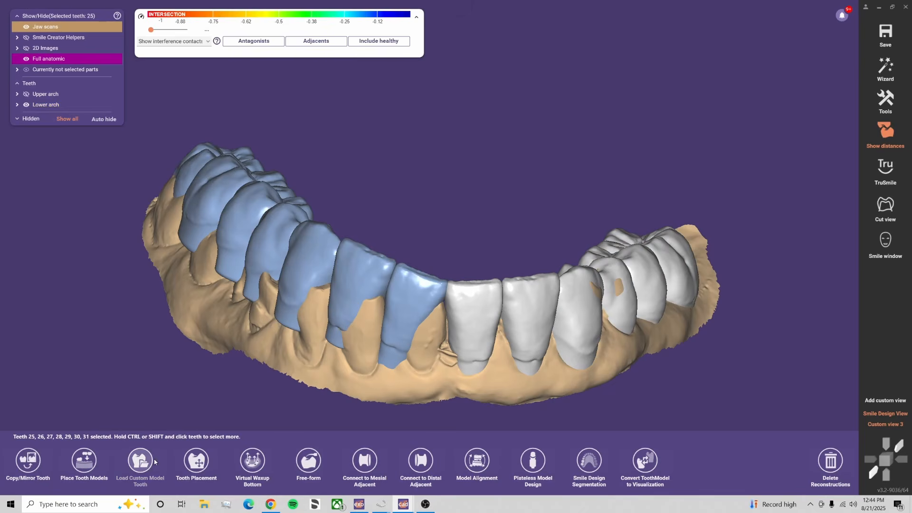
{"action": "left_click", "coordinate": [196, 462]}
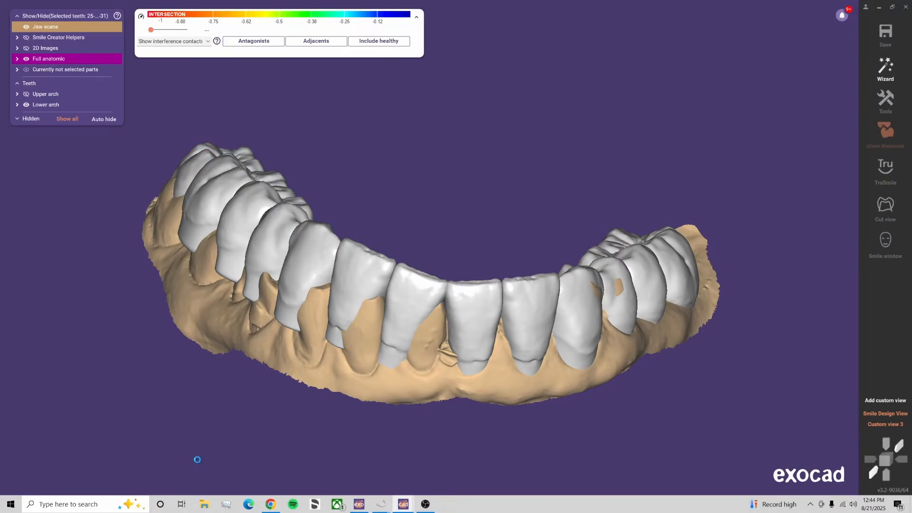
{"action": "left_click", "coordinate": [37, 230]}
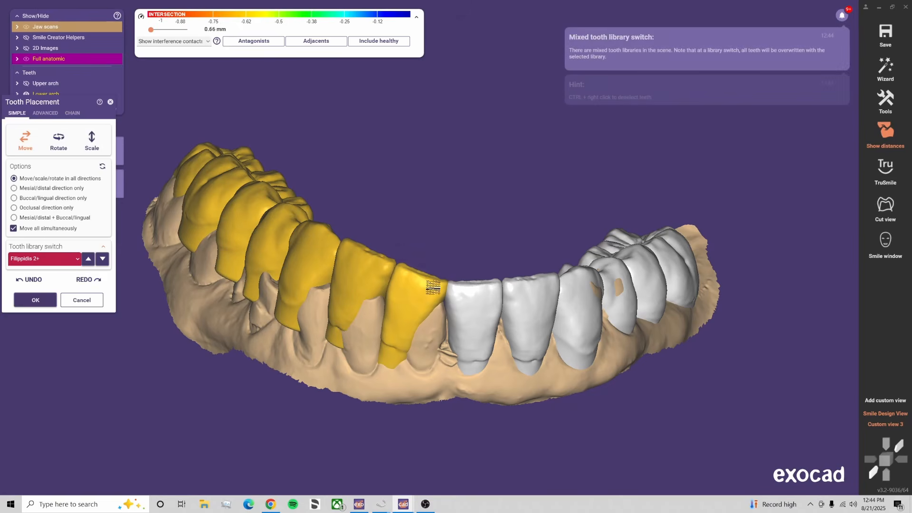
{"action": "left_click_drag", "start_coordinate": [434, 286], "coordinate": [415, 331], "text": "ctrl"}
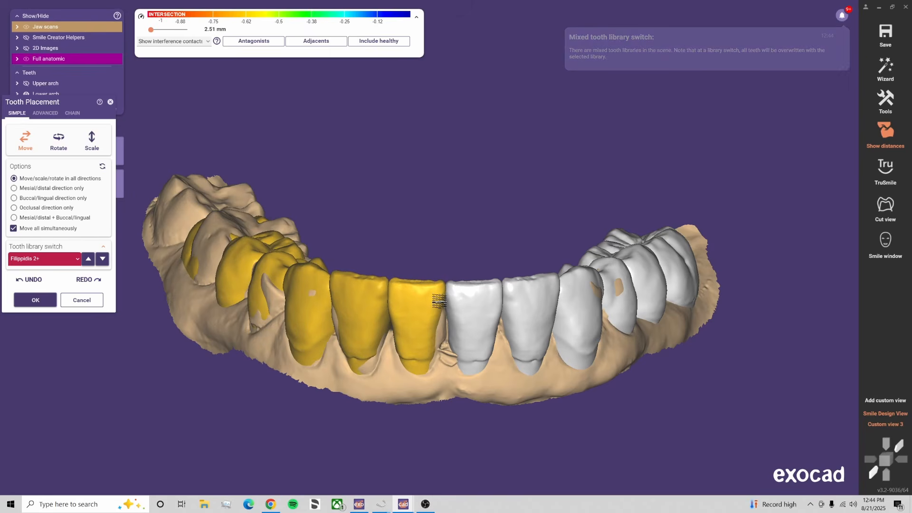
{"action": "scroll", "coordinate": [459, 410], "scroll_direction": "down", "scroll_amount": 3}
{"action": "right_click_drag", "start_coordinate": [459, 409], "coordinate": [471, 421]}
{"action": "left_click", "coordinate": [36, 300]}
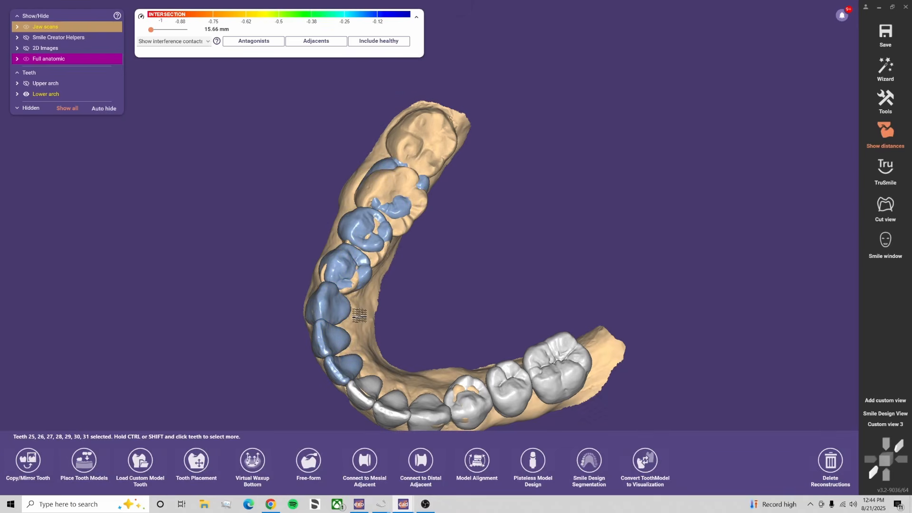
Open Tooth Placement for the whole lower arch and compare it with the upper teeth from the front and side
{"action": "left_click", "coordinate": [355, 318]}
{"action": "left_click", "coordinate": [196, 460]}
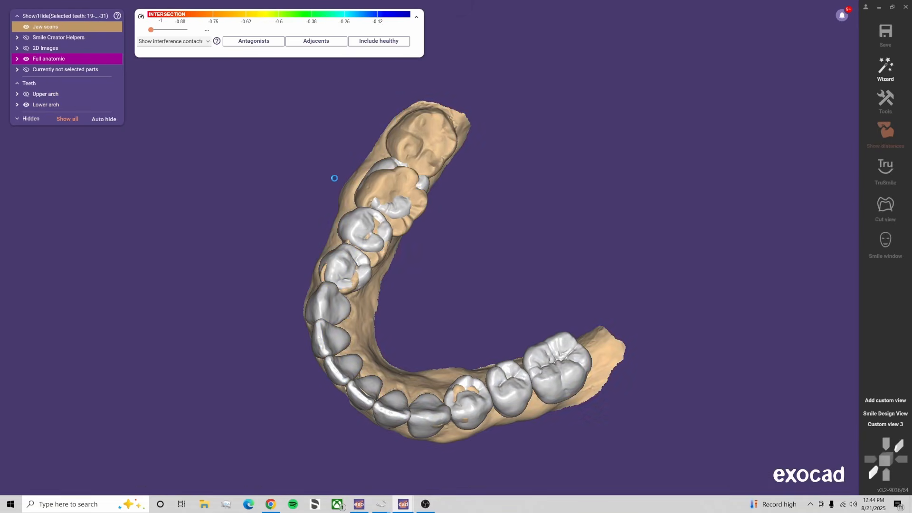
{"action": "left_click", "coordinate": [886, 425]}
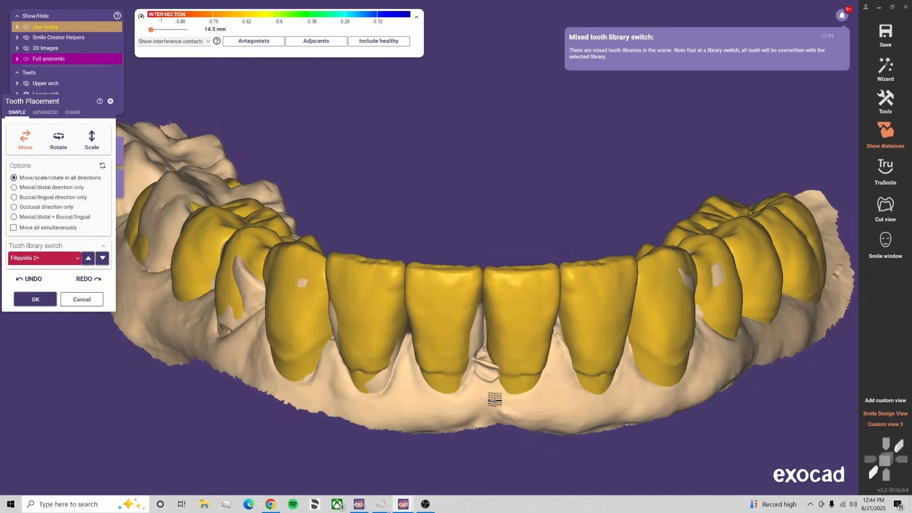
{"action": "scroll", "coordinate": [493, 413], "scroll_direction": "down", "scroll_amount": 5}
{"action": "key", "text": "f"}
{"action": "right_click_drag", "start_coordinate": [491, 423], "coordinate": [489, 414]}
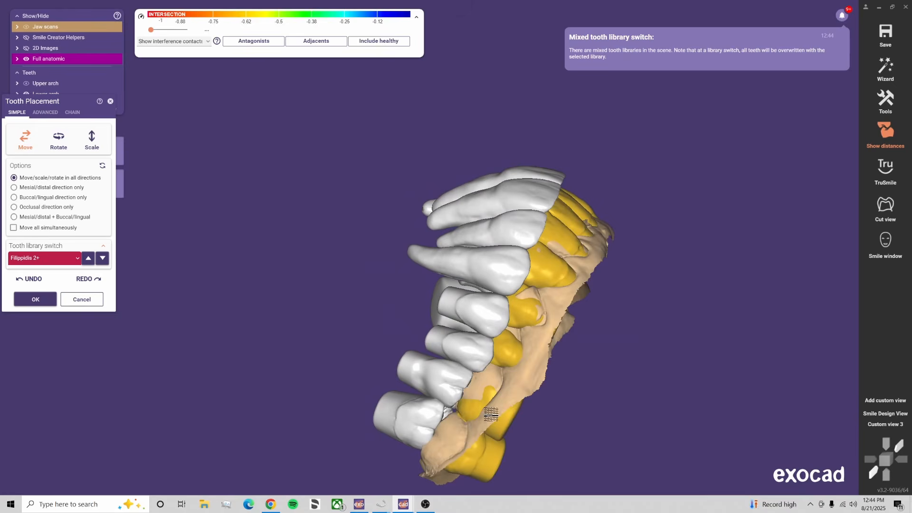
{"action": "key", "text": "u"}
{"action": "middle_click_drag", "start_coordinate": [535, 457], "coordinate": [547, 388]}
Reposition and enlarge the lower right second molar to cover the scanned molar, using Simple and Advanced placement
{"action": "scroll", "coordinate": [505, 407], "scroll_direction": "up", "scroll_amount": 4}
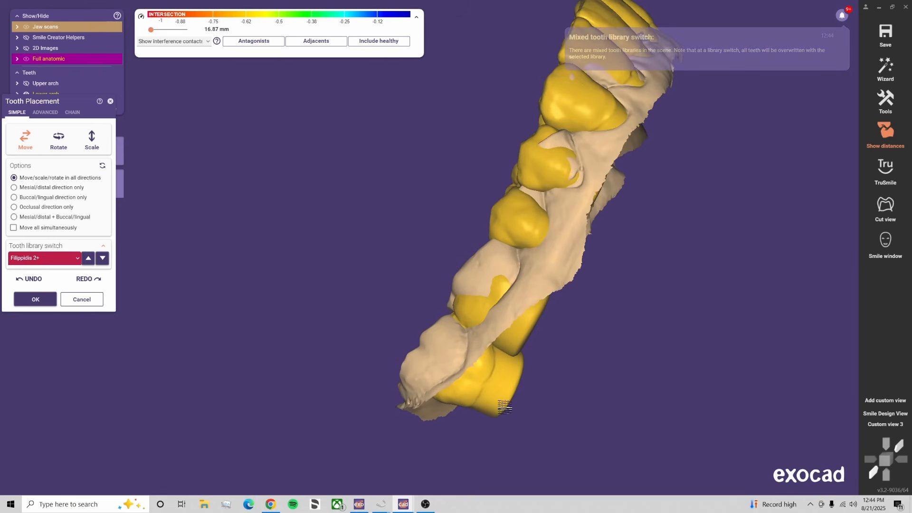
{"action": "right_click_drag", "start_coordinate": [479, 403], "coordinate": [452, 407]}
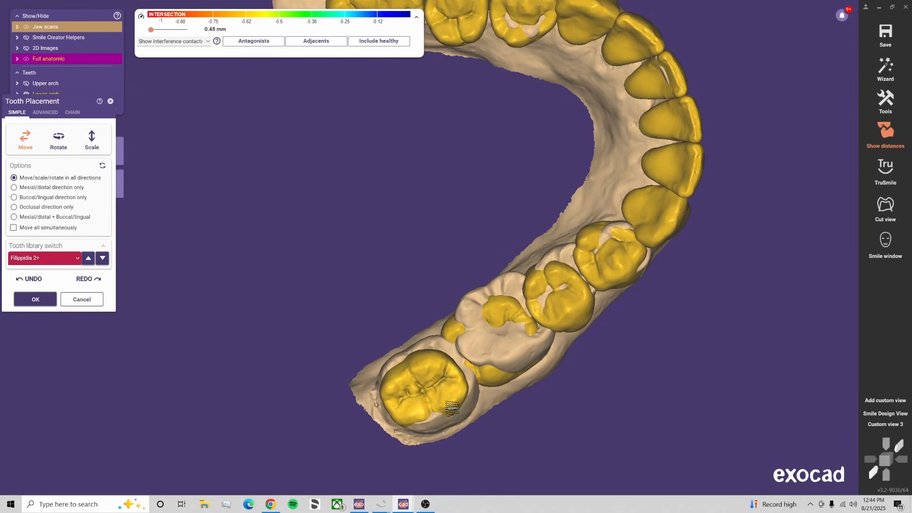
{"action": "scroll", "coordinate": [426, 378], "scroll_direction": "up", "scroll_amount": 2}
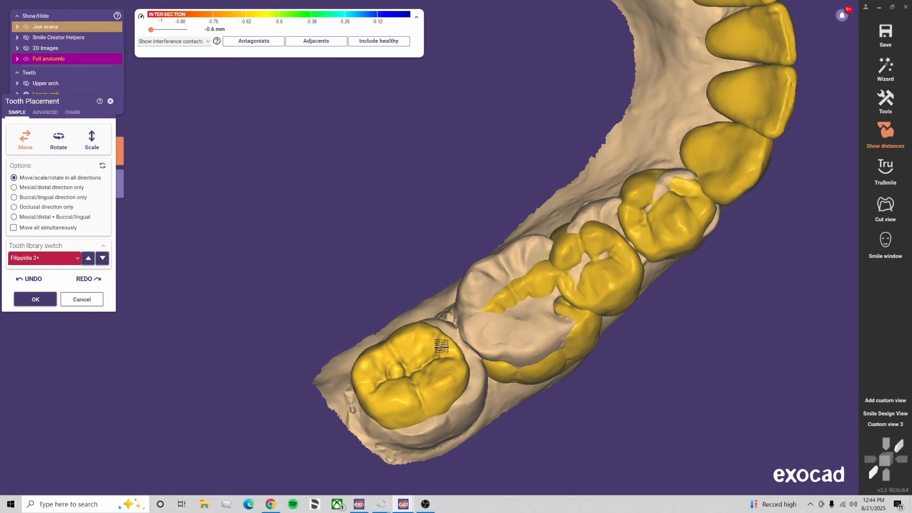
{"action": "right_click_drag", "start_coordinate": [462, 317], "coordinate": [422, 327]}
{"action": "left_click_drag", "start_coordinate": [423, 327], "coordinate": [433, 323]}
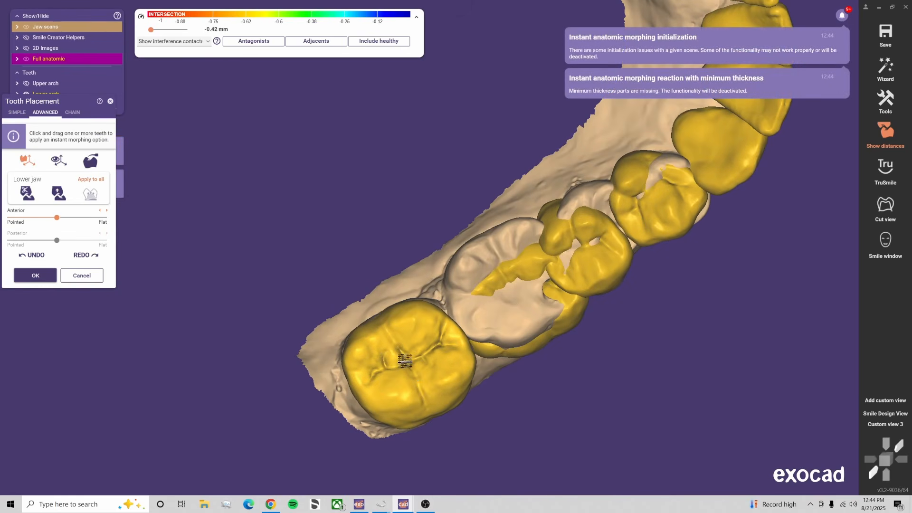
{"action": "right_click_drag", "start_coordinate": [409, 355], "coordinate": [453, 319]}
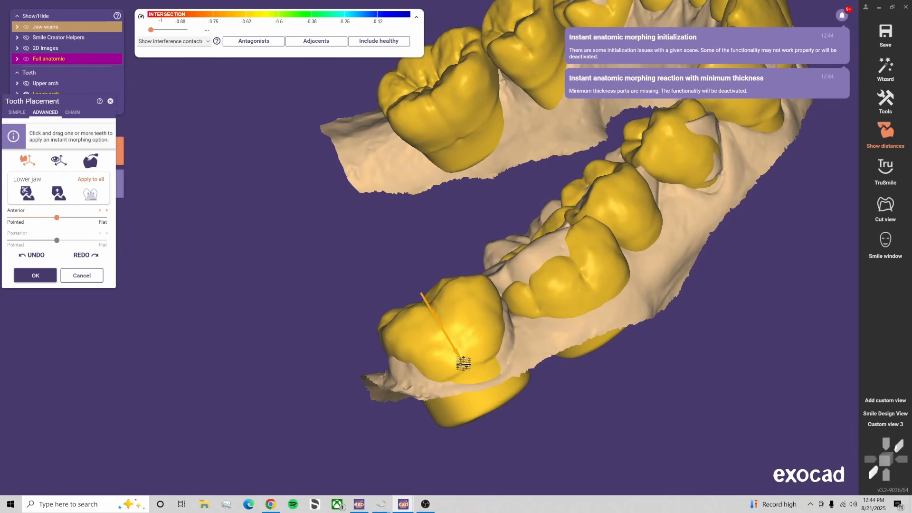
{"action": "left_click_drag", "start_coordinate": [443, 296], "coordinate": [444, 304]}
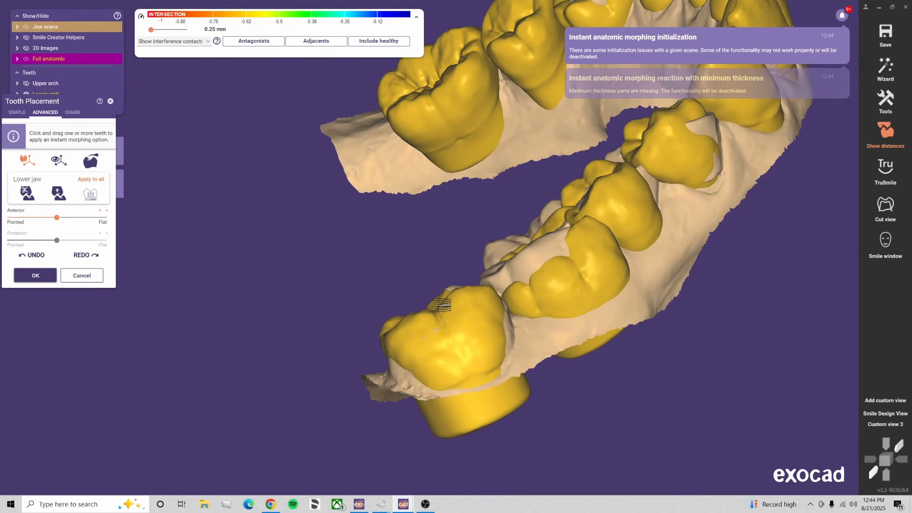
{"action": "right_click_drag", "start_coordinate": [445, 301], "coordinate": [461, 339]}
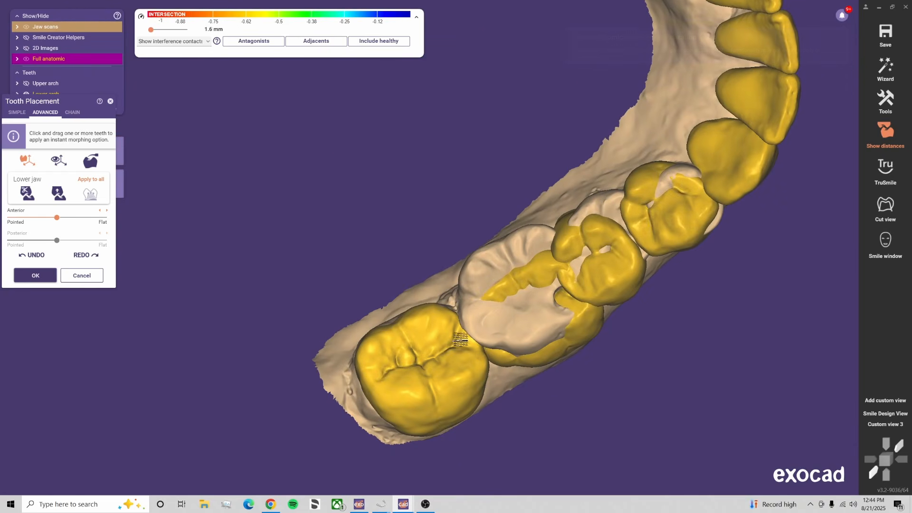
{"action": "left_click_drag", "start_coordinate": [462, 348], "coordinate": [460, 345]}
Move the lower right first molar onto its scanned tooth, between the second premolar and second molar
{"action": "right_click_drag", "start_coordinate": [461, 346], "coordinate": [558, 347]}
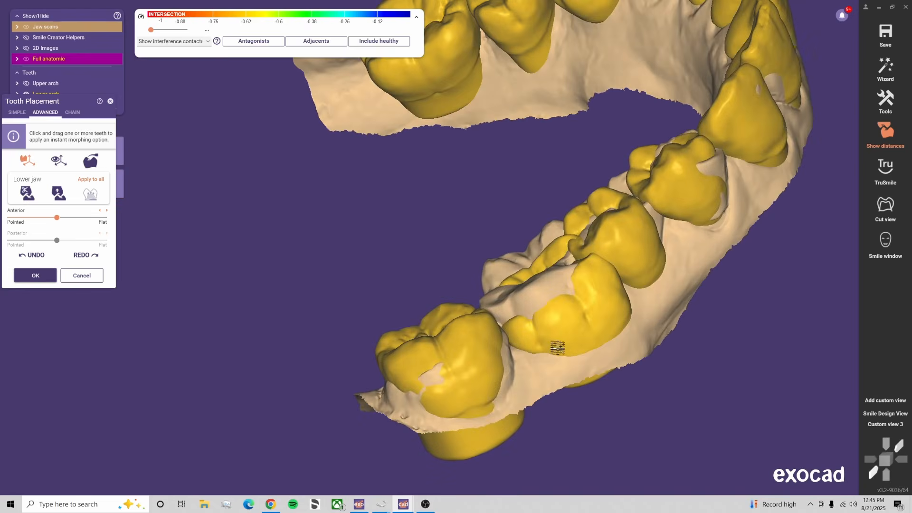
{"action": "right_click_drag", "start_coordinate": [568, 315], "coordinate": [620, 280]}
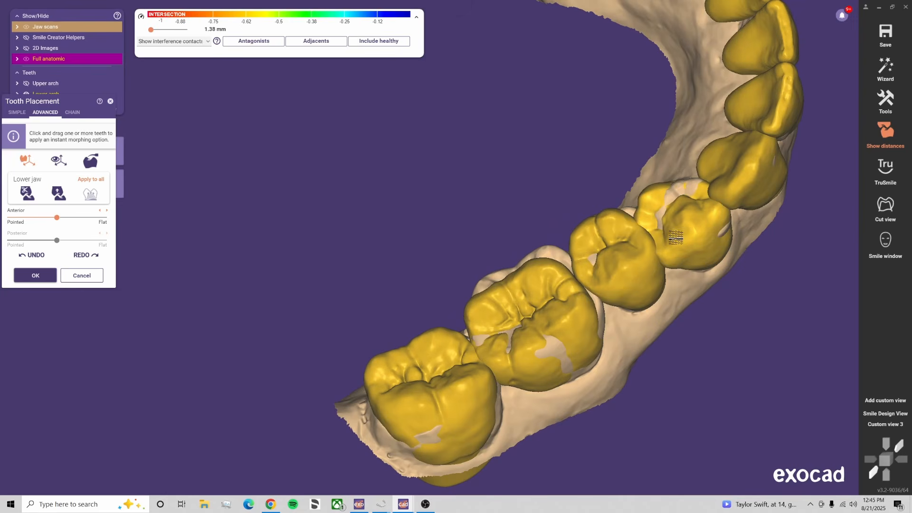
{"action": "right_click_drag", "start_coordinate": [675, 237], "coordinate": [619, 450]}
{"action": "middle_click_drag", "start_coordinate": [619, 450], "coordinate": [620, 478]}
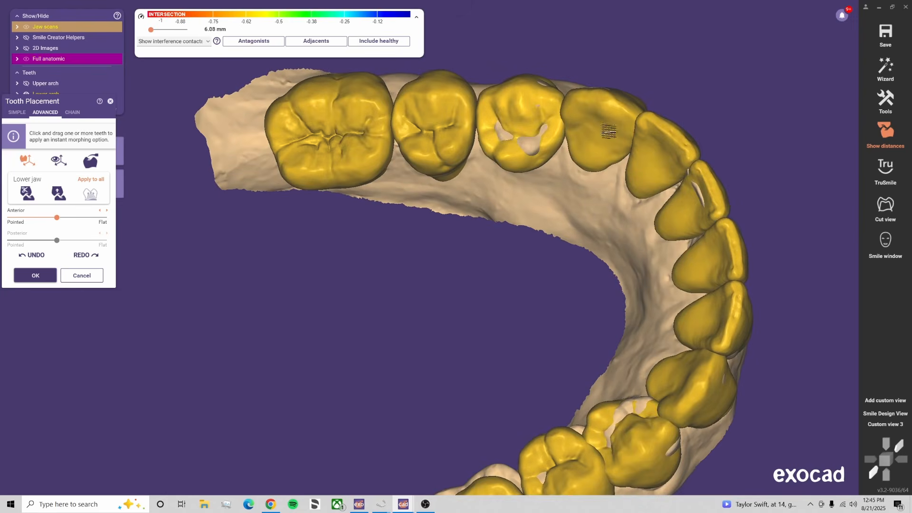
Adjust the lower right first premolar and canine to follow the scanned teeth and the curve of the arch
{"action": "middle_click_drag", "start_coordinate": [517, 342], "coordinate": [509, 282]}
{"action": "scroll", "coordinate": [490, 306], "scroll_direction": "down", "scroll_amount": 2}
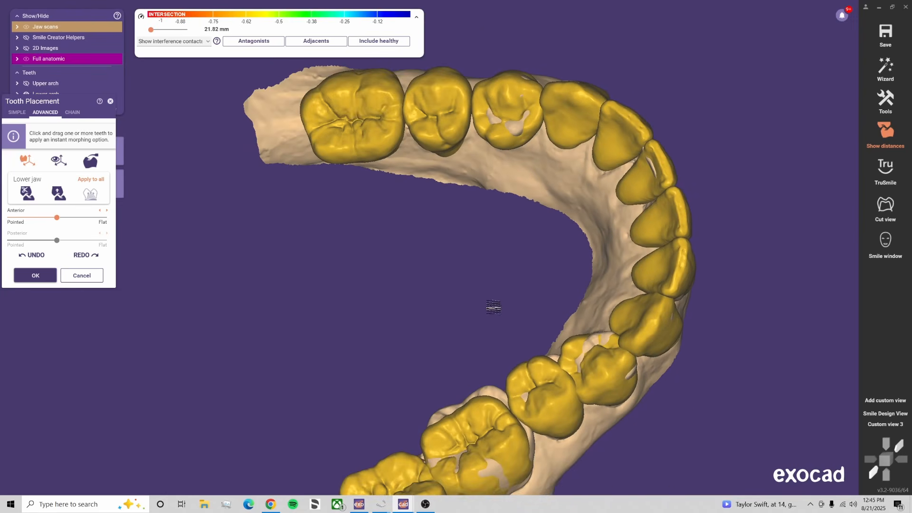
{"action": "middle_click_drag", "start_coordinate": [533, 327], "coordinate": [465, 242]}
{"action": "scroll", "coordinate": [513, 302], "scroll_direction": "up", "scroll_amount": 3}
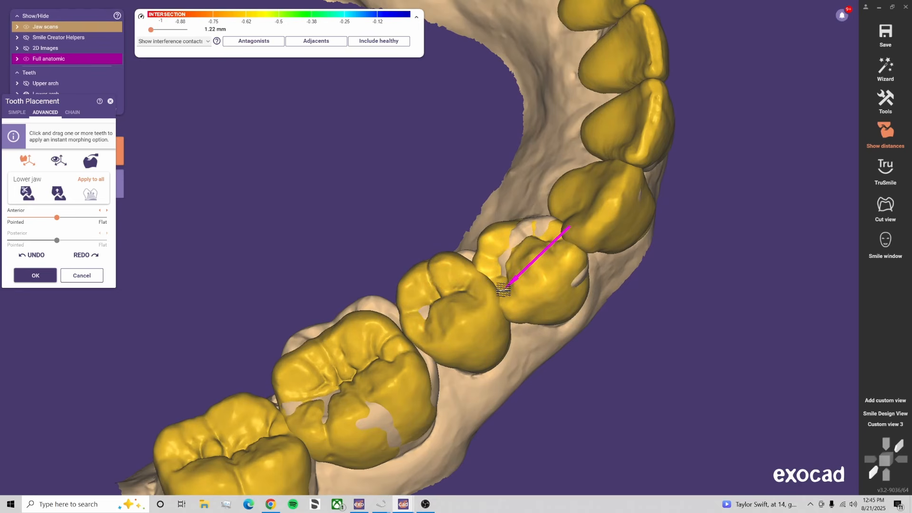
{"action": "left_click_drag", "start_coordinate": [505, 290], "coordinate": [515, 281]}
{"action": "right_click_drag", "start_coordinate": [612, 285], "coordinate": [476, 236]}
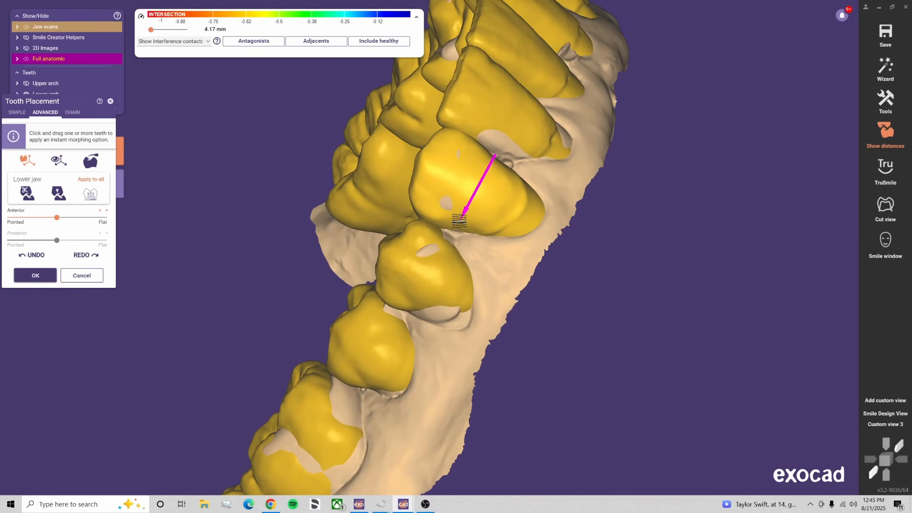
{"action": "right_click_drag", "start_coordinate": [470, 243], "coordinate": [546, 286]}
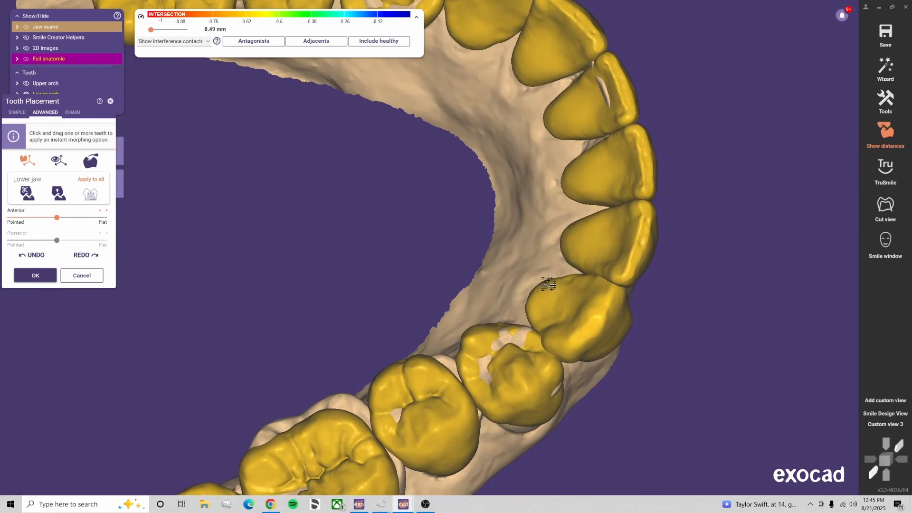
Move the lower right central incisor toward the midline and align its incisal edge with the left central incisor
{"action": "left_click", "coordinate": [889, 425]}
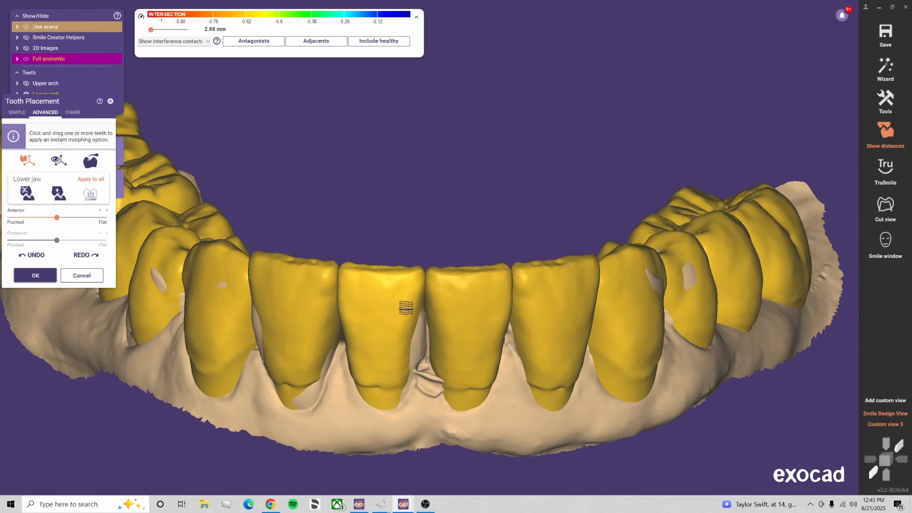
{"action": "left_click_drag", "start_coordinate": [404, 325], "coordinate": [418, 312]}
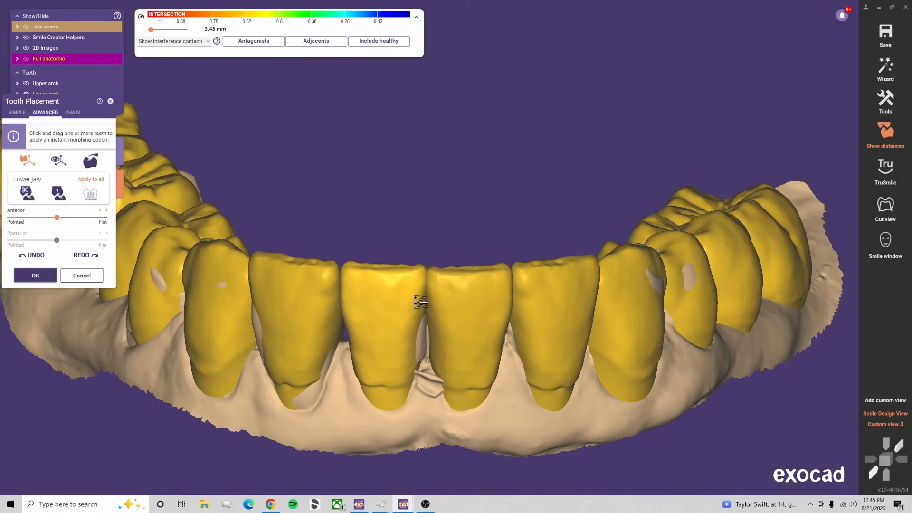
{"action": "right_click_drag", "start_coordinate": [422, 306], "coordinate": [418, 315]}
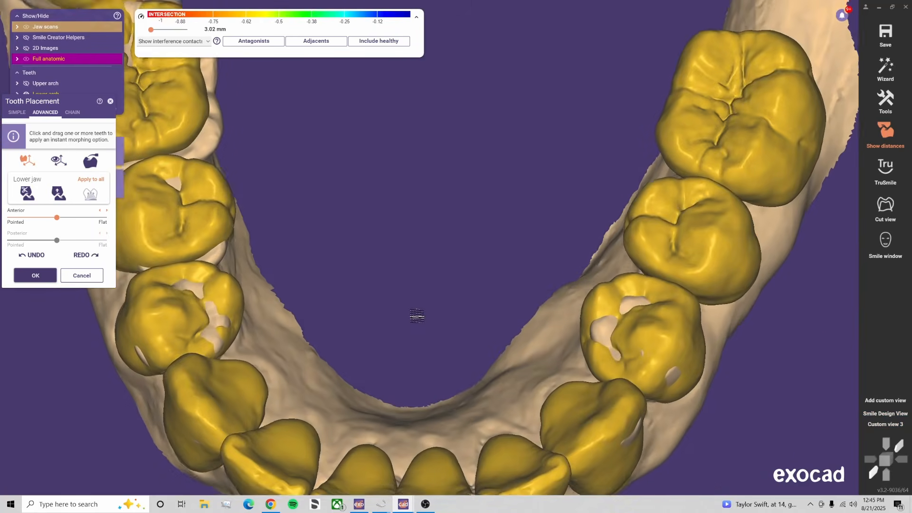
{"action": "middle_click_drag", "start_coordinate": [417, 316], "coordinate": [440, 234]}
{"action": "scroll", "coordinate": [426, 380], "scroll_direction": "up", "scroll_amount": 3}
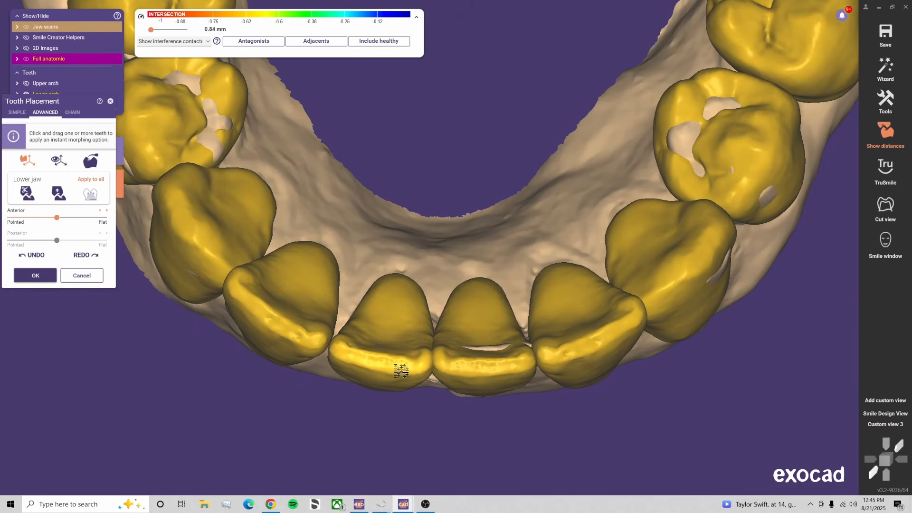
{"action": "left_click_drag", "start_coordinate": [401, 368], "coordinate": [401, 366]}
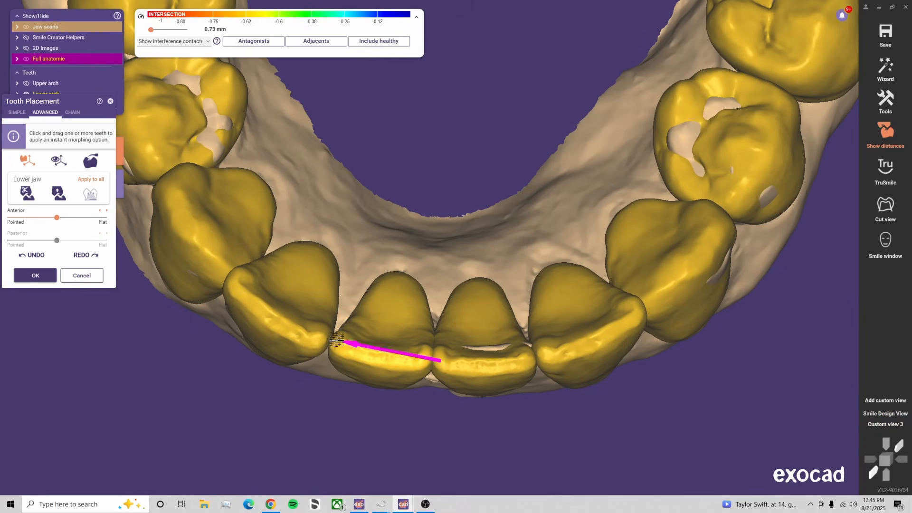
Lower the right lateral incisor slightly and align its incisal edge with the lower front arch
{"action": "left_click", "coordinate": [907, 414]}
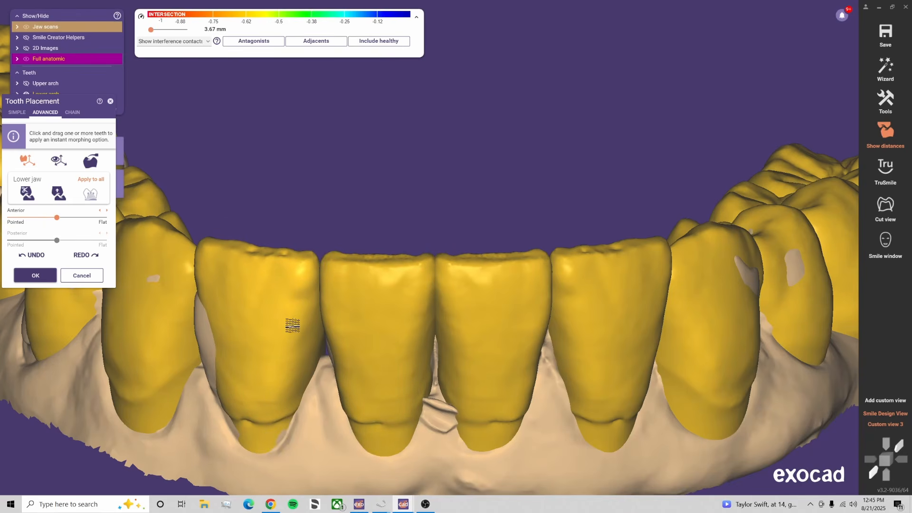
{"action": "left_click_drag", "start_coordinate": [296, 320], "coordinate": [296, 325]}
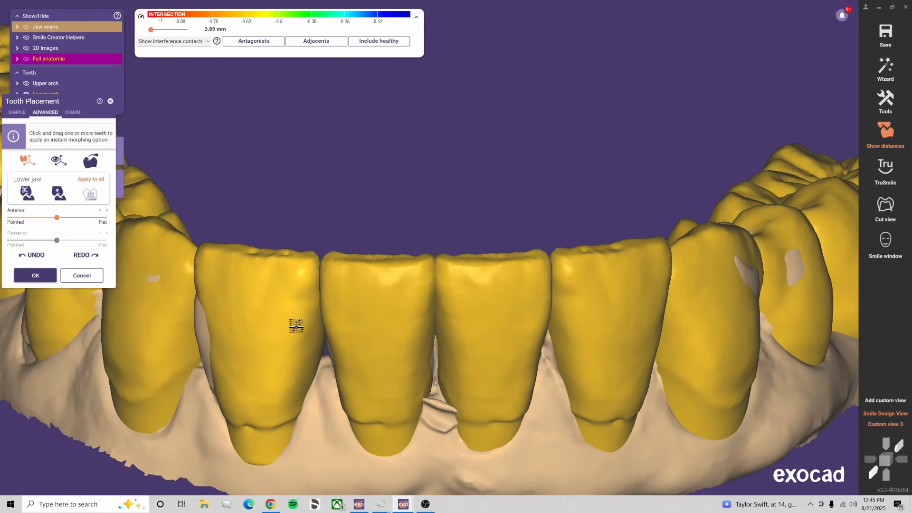
{"action": "scroll", "coordinate": [322, 381], "scroll_direction": "down", "scroll_amount": 5}
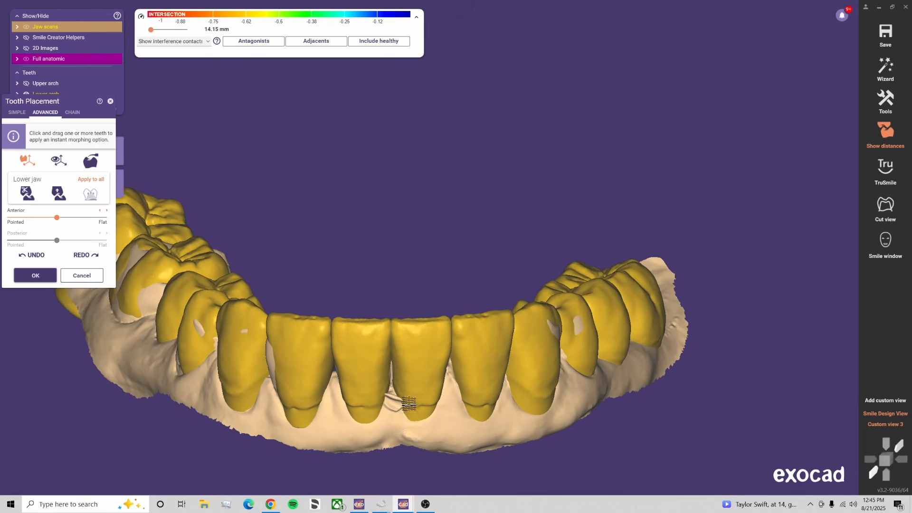
{"action": "middle_click_drag", "start_coordinate": [402, 425], "coordinate": [418, 358]}
{"action": "right_click_drag", "start_coordinate": [417, 354], "coordinate": [412, 366]}
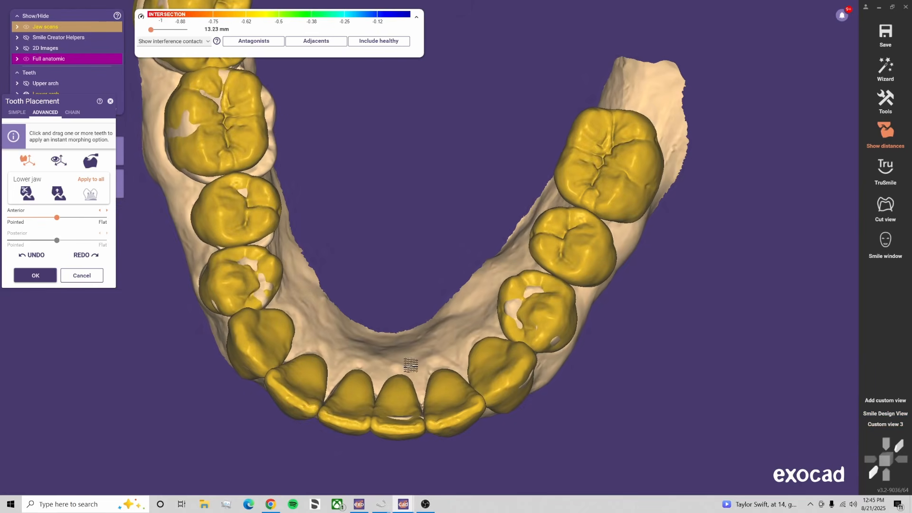
{"action": "scroll", "coordinate": [412, 365], "scroll_direction": "up", "scroll_amount": 1}
{"action": "right_click_drag", "start_coordinate": [318, 429], "coordinate": [313, 400]}
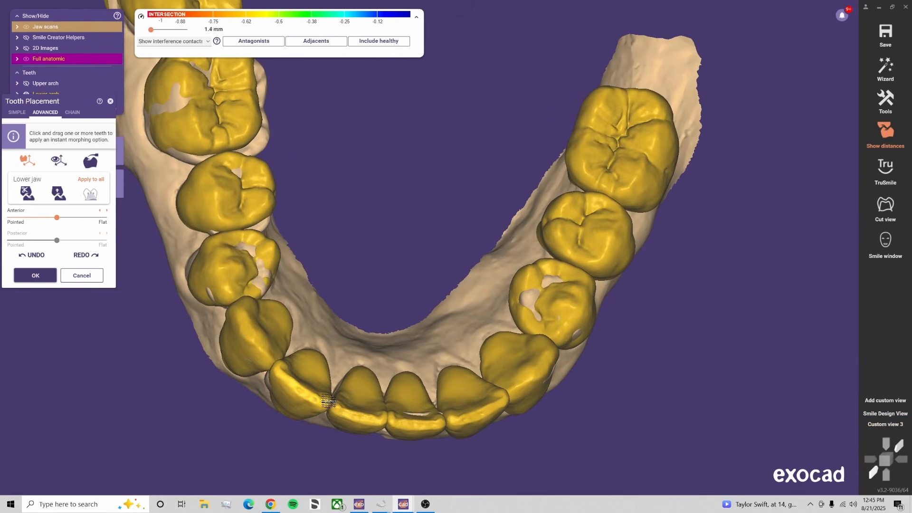
{"action": "scroll", "coordinate": [316, 378], "scroll_direction": "up", "scroll_amount": 5}
{"action": "left_click_drag", "start_coordinate": [315, 377], "coordinate": [314, 382], "text": "ctrl"}
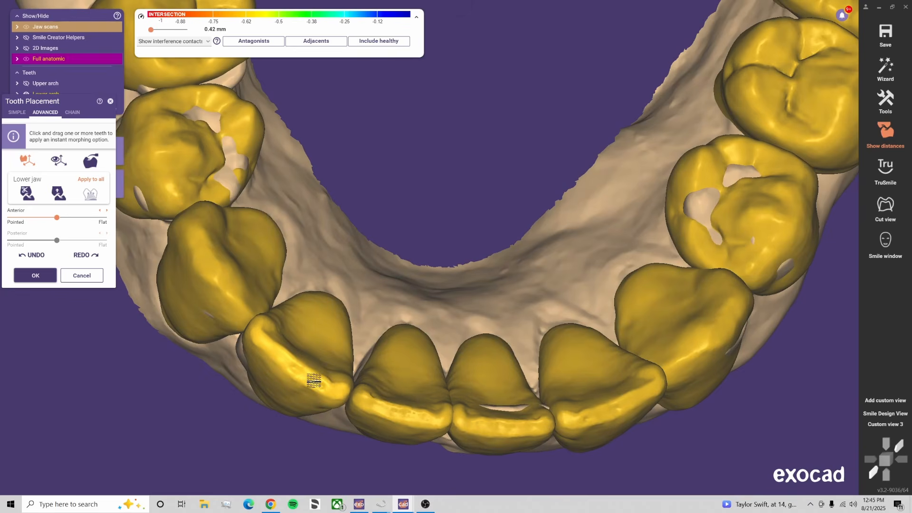
Set the full anatomic teeth to 50% opacity in Custom view 3 to compare them with the scanned incisors
{"action": "left_click", "coordinate": [887, 425]}
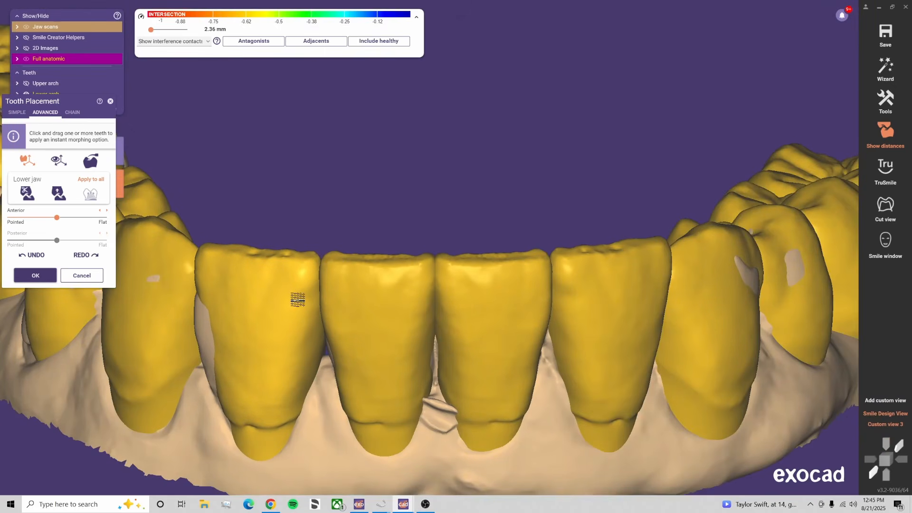
{"action": "left_click", "coordinate": [85, 60]}
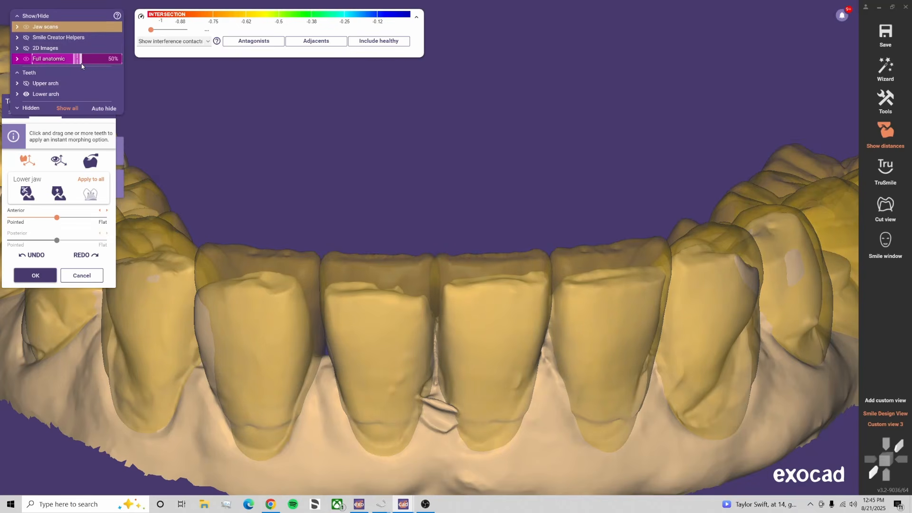
Return the full anatomic teeth to 100% opacity and fine-tune the lower right central incisor against the measuring grid
{"action": "left_click", "coordinate": [121, 60]}
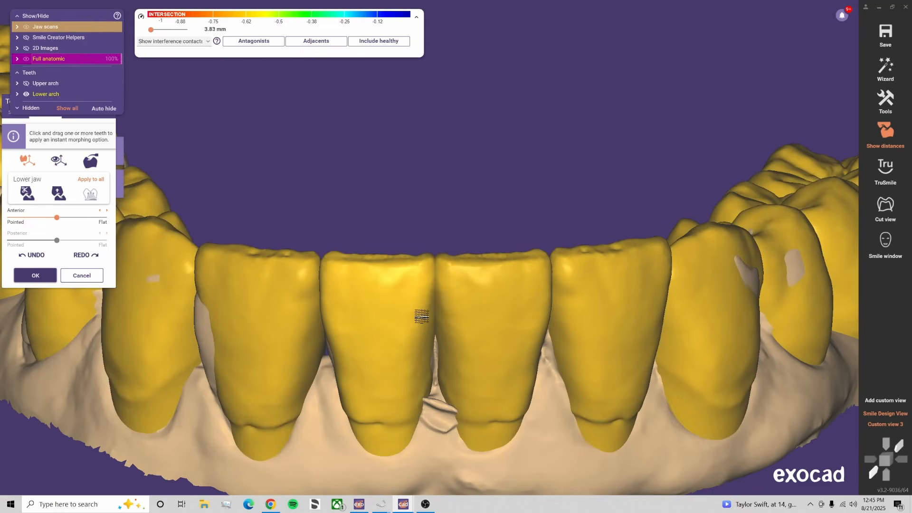
{"action": "scroll", "coordinate": [422, 317], "scroll_direction": "down", "scroll_amount": 3}
{"action": "middle_click_drag", "start_coordinate": [440, 436], "coordinate": [445, 310]}
{"action": "scroll", "coordinate": [457, 305], "scroll_direction": "down", "scroll_amount": 1}
{"action": "key", "text": "g"}
{"action": "key", "text": "g"}
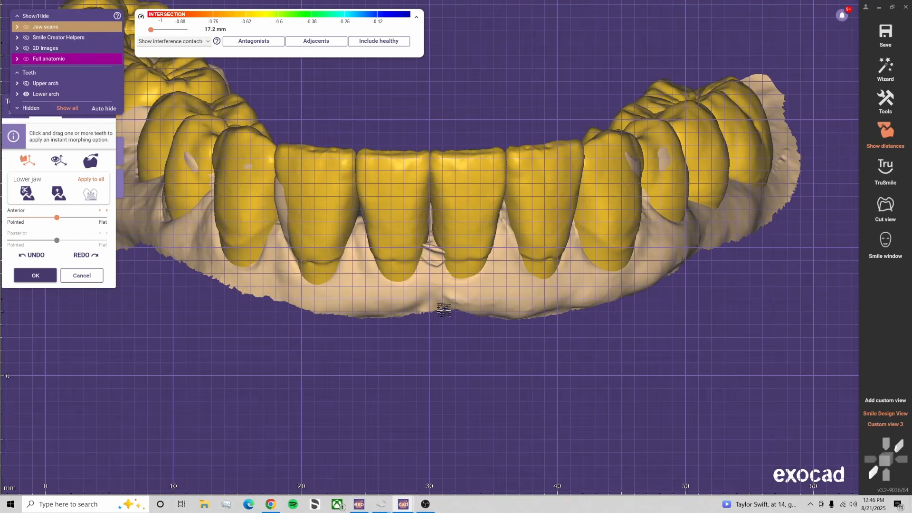
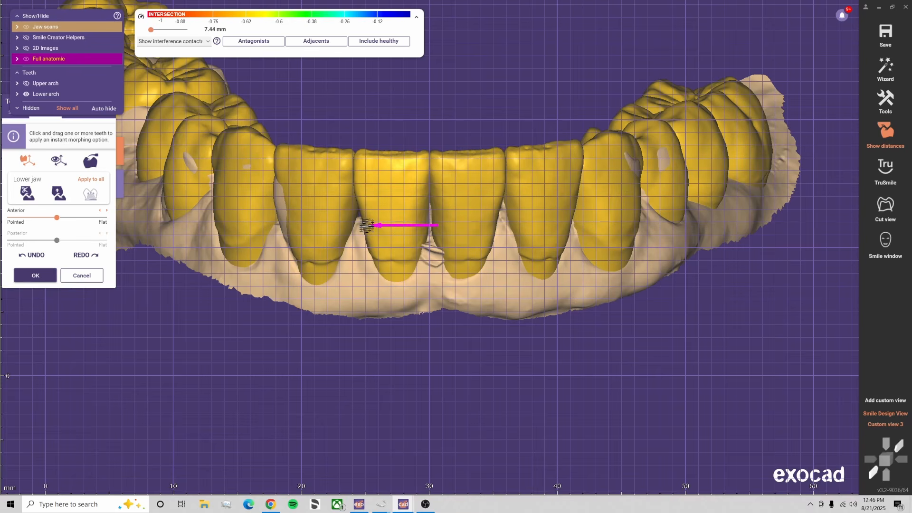
{"action": "key", "text": "g"}
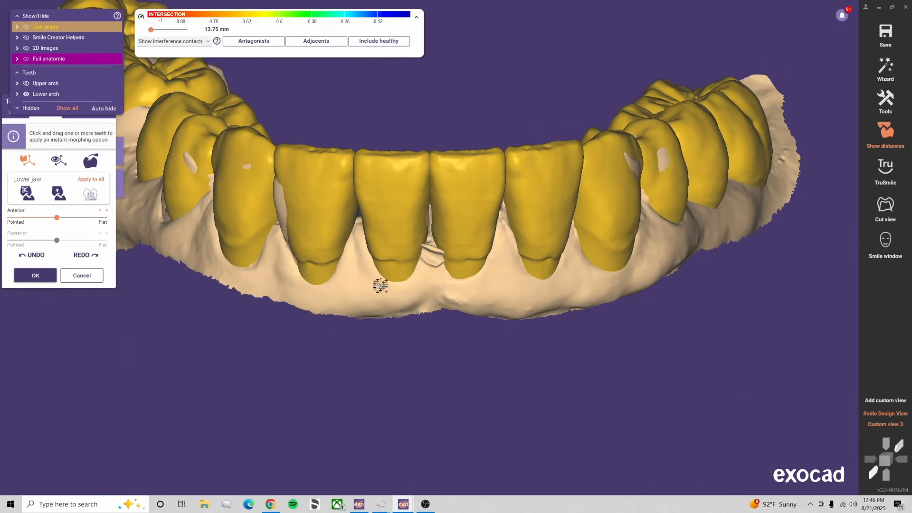
Make the full anatomic teeth translucent, compare the lower arch with the scanned teeth, and restore their full opacity
{"action": "right_click_drag", "start_coordinate": [380, 286], "coordinate": [337, 300]}
{"action": "right_click_drag", "start_coordinate": [280, 333], "coordinate": [297, 307]}
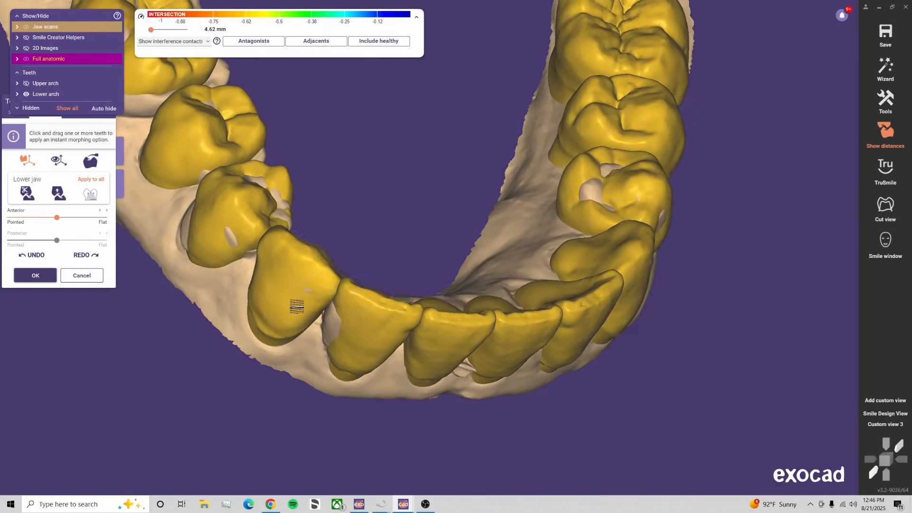
{"action": "left_click_drag", "start_coordinate": [109, 58], "coordinate": [51, 71]}
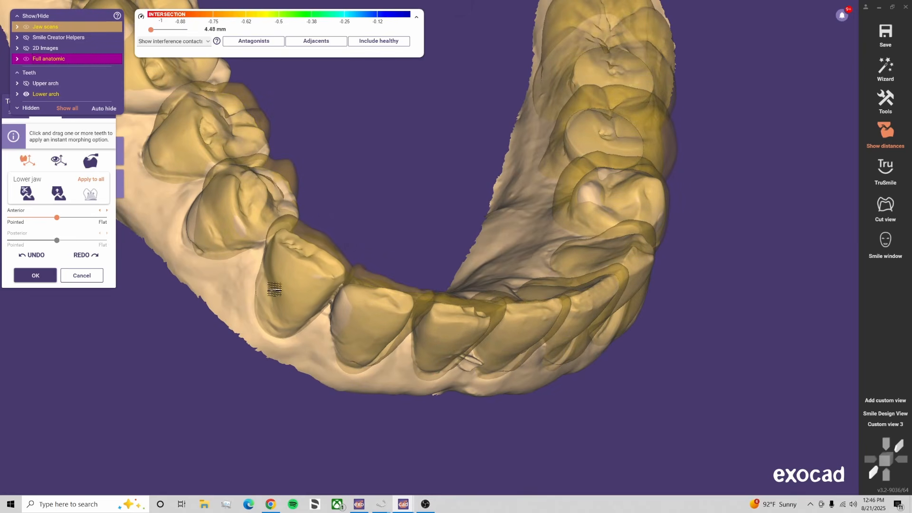
{"action": "right_click_drag", "start_coordinate": [515, 207], "coordinate": [464, 179]}
{"action": "right_click_drag", "start_coordinate": [694, 316], "coordinate": [608, 328]}
{"action": "left_click", "coordinate": [887, 425]}
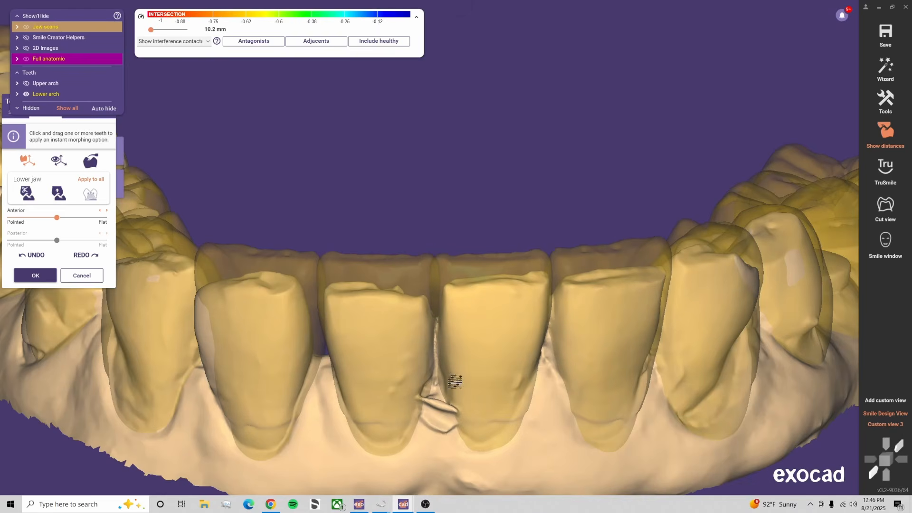
{"action": "middle_click_drag", "start_coordinate": [455, 381], "coordinate": [631, 330]}
{"action": "scroll", "coordinate": [113, 60], "scroll_direction": "up", "scroll_amount": 5}
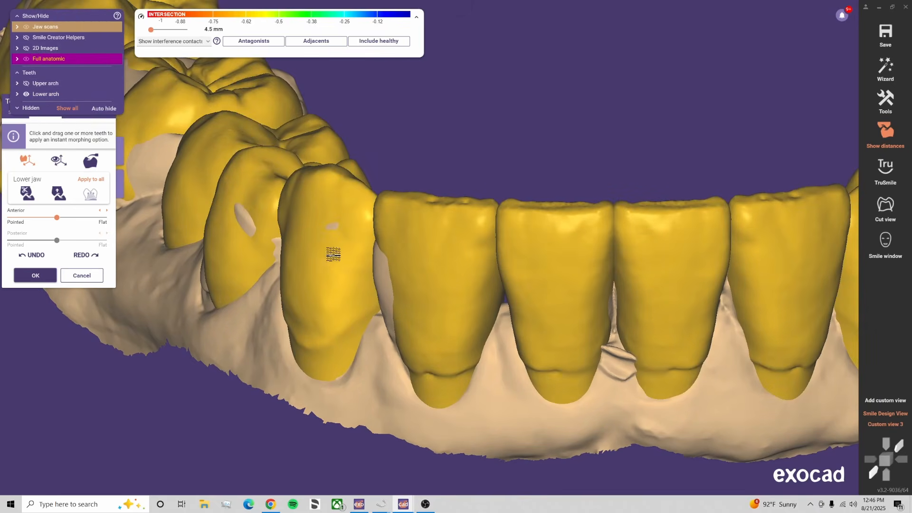
Display the antagonist intersections on the lower arch and examine them from the front and the occlusal side
{"action": "left_click", "coordinate": [264, 46]}
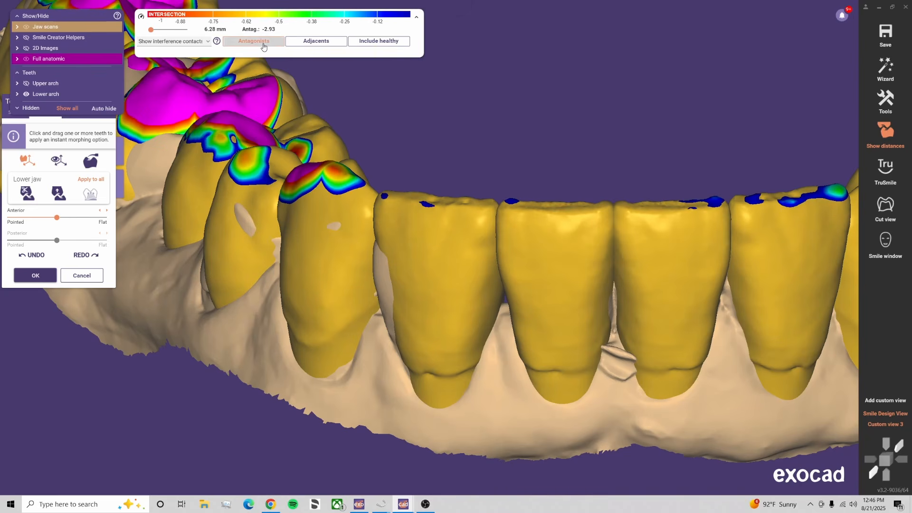
{"action": "scroll", "coordinate": [515, 280], "scroll_direction": "down", "scroll_amount": 4}
{"action": "middle_click_drag", "start_coordinate": [550, 247], "coordinate": [520, 225]}
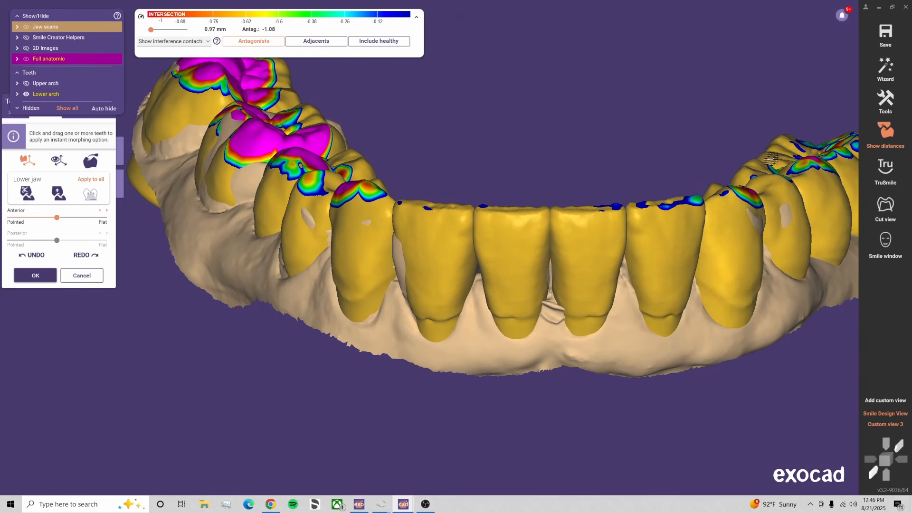
{"action": "right_click_drag", "start_coordinate": [403, 138], "coordinate": [399, 146]}
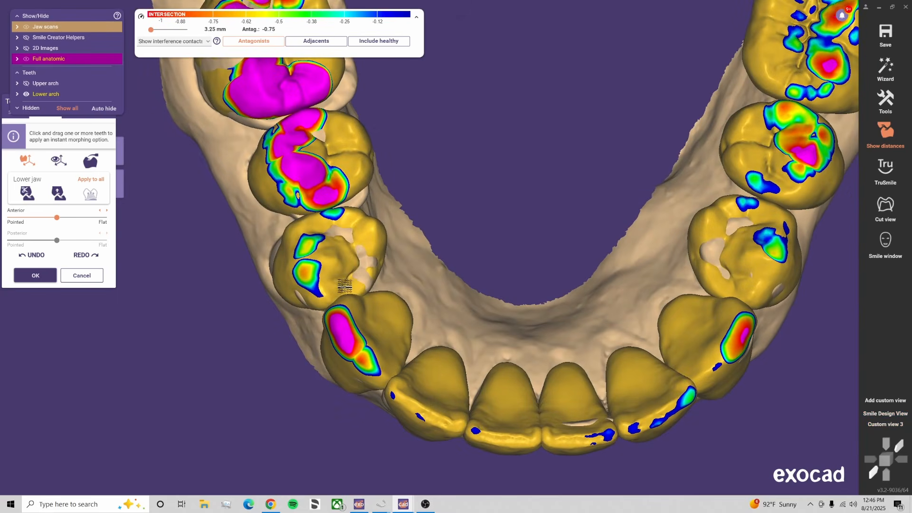
Adjust the lower right first premolar and canine using the antagonist intersection map
{"action": "mouse_move", "coordinate": [275, 276]}
{"action": "left_mouse_down"}
{"action": "mouse_move", "coordinate": [386, 227]}
{"action": "mouse_move", "coordinate": [373, 234]}
{"action": "left_mouse_up"}
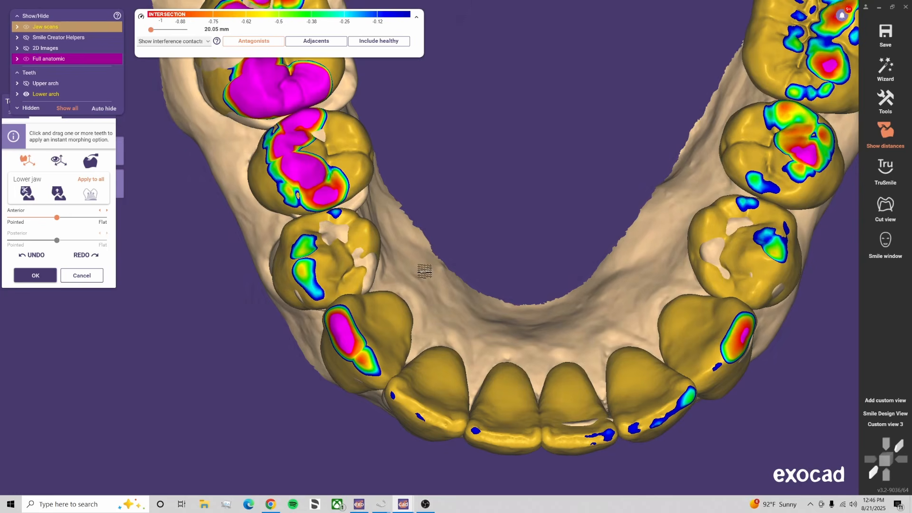
{"action": "right_click_drag", "start_coordinate": [424, 271], "coordinate": [345, 322]}
{"action": "left_click_drag", "start_coordinate": [356, 313], "coordinate": [357, 317]}
{"action": "left_click", "coordinate": [894, 425]}
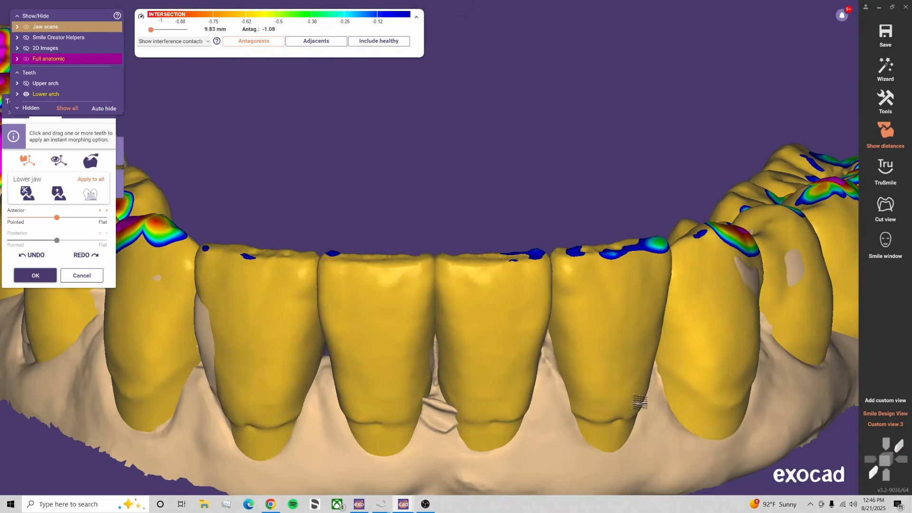
Refine the lower right canine's position and inclination to match the lower left canine
{"action": "right_click_drag", "start_coordinate": [205, 290], "coordinate": [278, 279]}
{"action": "left_click_drag", "start_coordinate": [291, 274], "coordinate": [289, 276]}
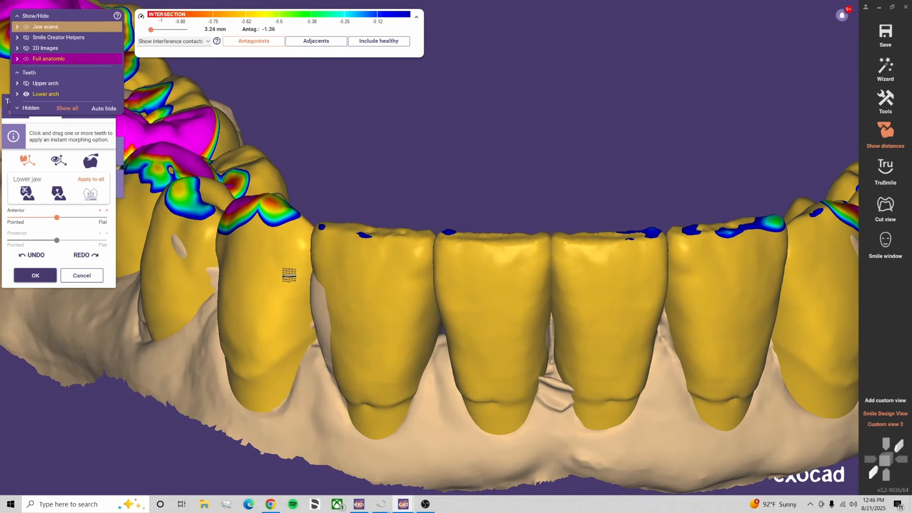
{"action": "right_click_drag", "start_coordinate": [301, 272], "coordinate": [456, 229]}
{"action": "left_click_drag", "start_coordinate": [503, 206], "coordinate": [500, 202]}
{"action": "left_click", "coordinate": [892, 425]}
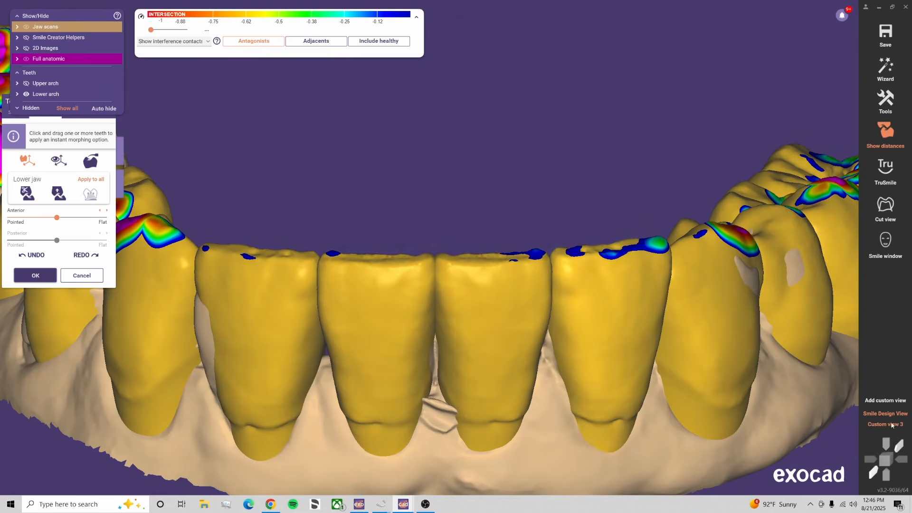
{"action": "right_click_drag", "start_coordinate": [377, 373], "coordinate": [528, 304]}
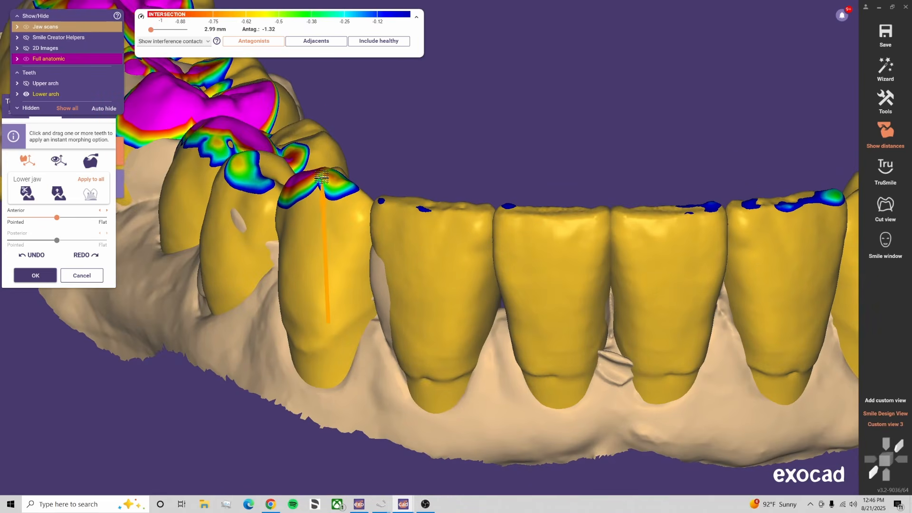
{"action": "right_click_drag", "start_coordinate": [322, 178], "coordinate": [342, 198]}
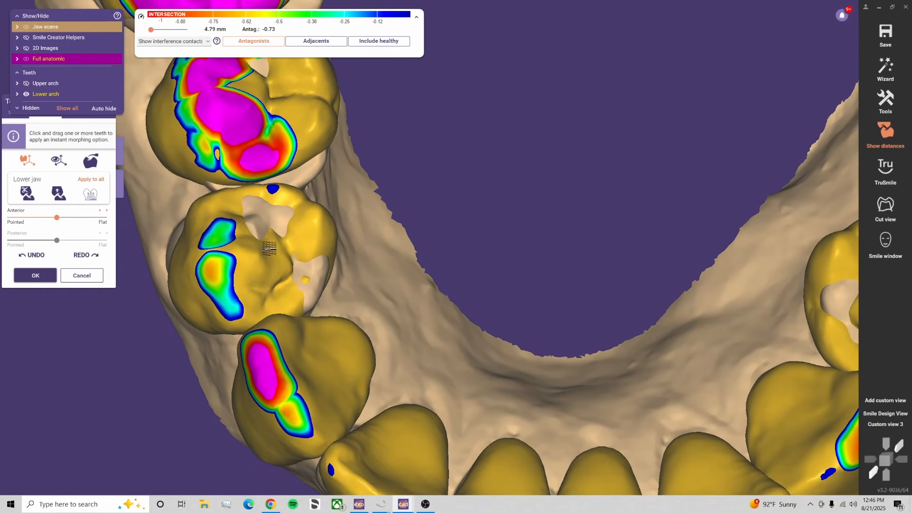
Compare the antagonist intersections on both sides, adjust the lower left first premolar, and hide the intersection display
{"action": "right_click_drag", "start_coordinate": [269, 248], "coordinate": [733, 251]}
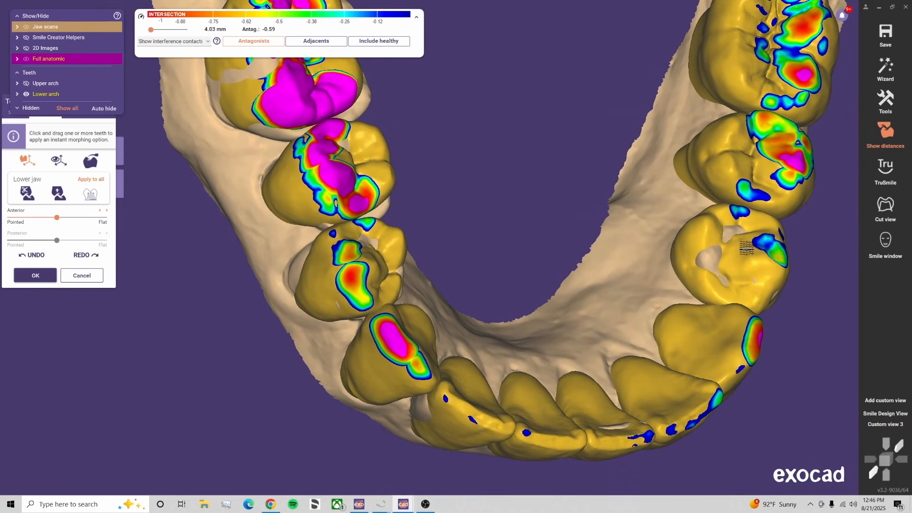
{"action": "right_click_drag", "start_coordinate": [523, 304], "coordinate": [422, 290]}
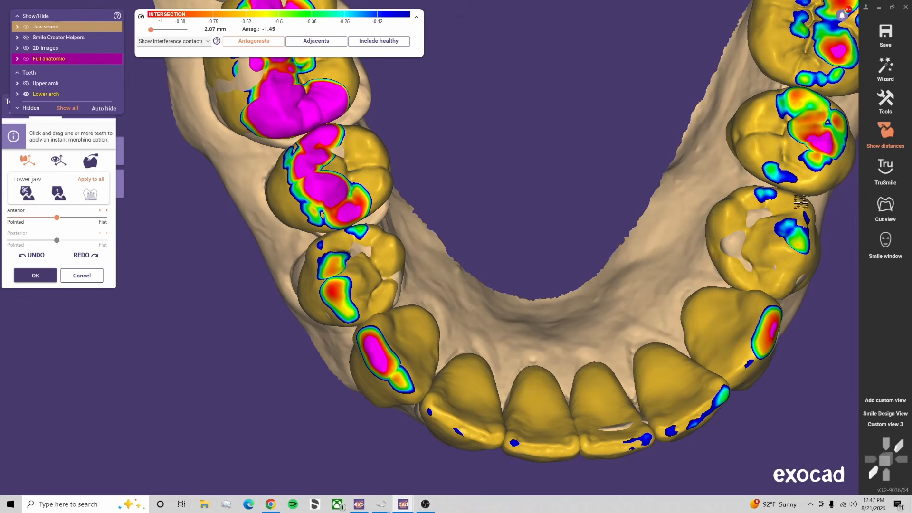
{"action": "middle_click_drag", "start_coordinate": [652, 251], "coordinate": [473, 254]}
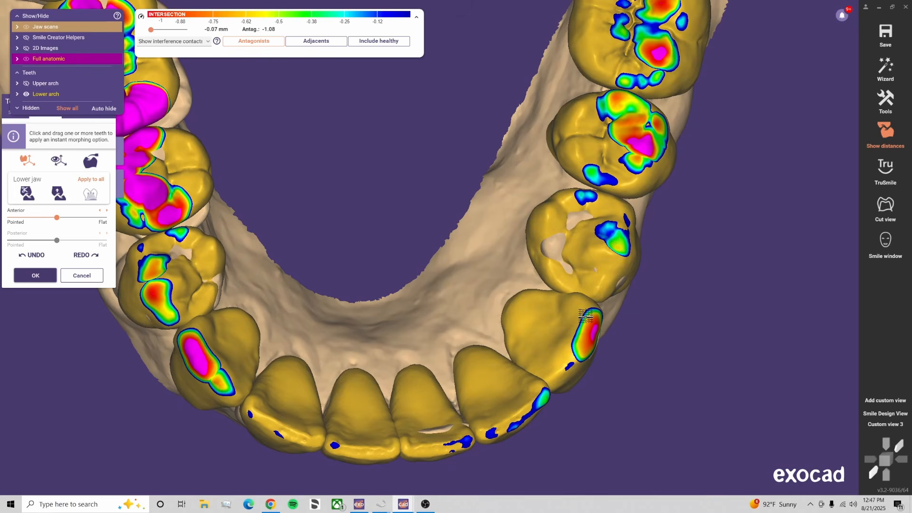
{"action": "right_click_drag", "start_coordinate": [603, 229], "coordinate": [449, 147]}
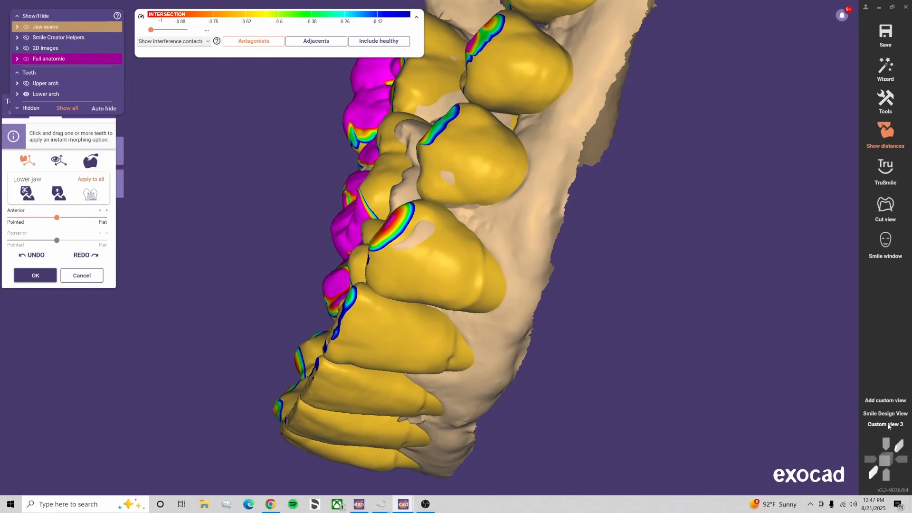
{"action": "left_click", "coordinate": [874, 473]}
{"action": "middle_click_drag", "start_coordinate": [808, 336], "coordinate": [647, 312]}
{"action": "right_click_drag", "start_coordinate": [674, 300], "coordinate": [681, 297]}
{"action": "left_click_drag", "start_coordinate": [693, 221], "coordinate": [689, 221]}
{"action": "left_click", "coordinate": [891, 412]}
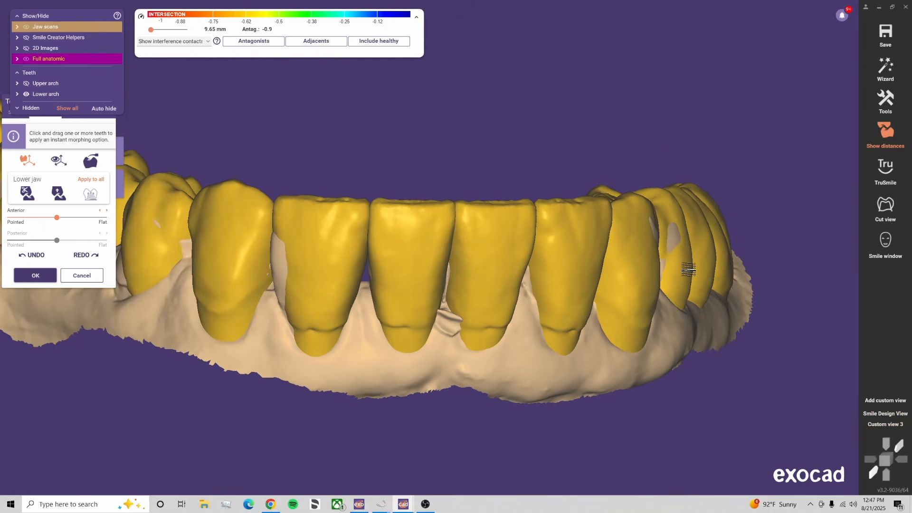
{"action": "left_click", "coordinate": [887, 425]}
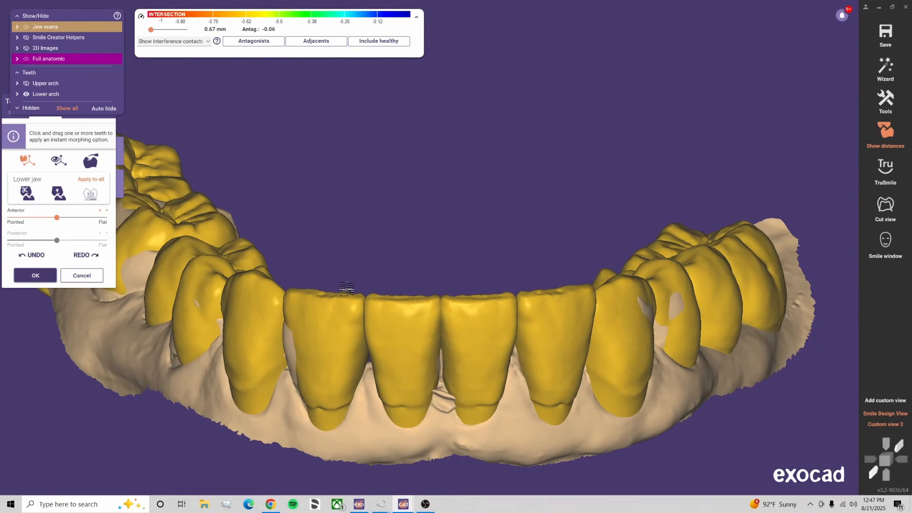
Move the lower right second premolar forward against the first premolar and align it with the arch
{"action": "right_click_drag", "start_coordinate": [267, 260], "coordinate": [271, 356]}
{"action": "left_click_drag", "start_coordinate": [264, 247], "coordinate": [265, 253]}
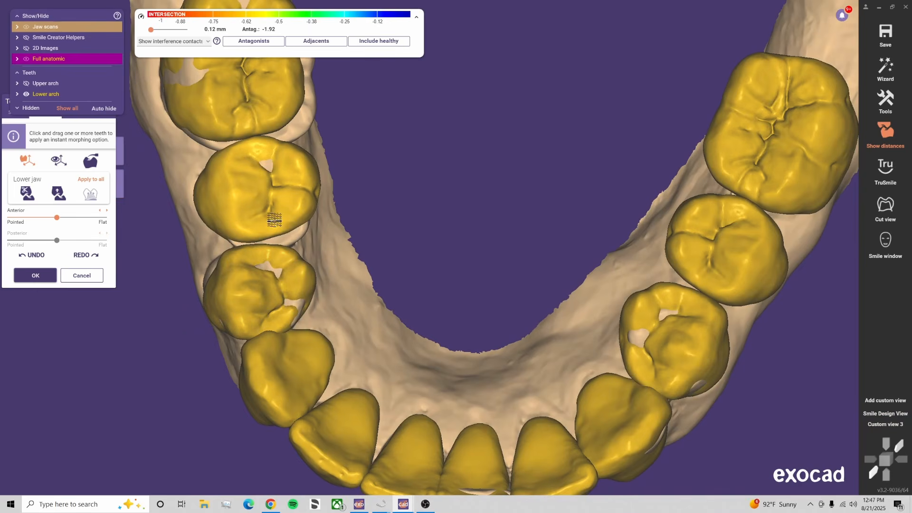
{"action": "left_click_drag", "start_coordinate": [275, 219], "coordinate": [253, 218]}
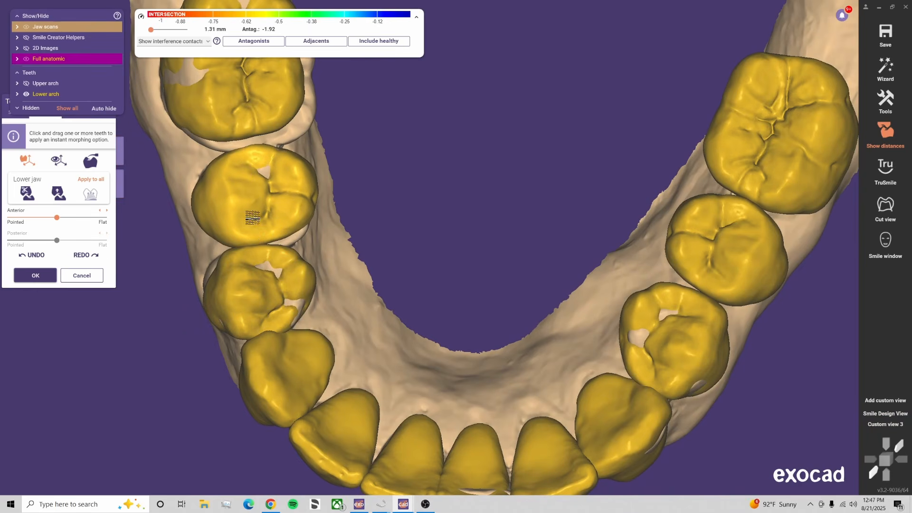
Move the lower right first molar forward to meet the second premolar and center it over the scanned tooth
{"action": "middle_click_drag", "start_coordinate": [307, 146], "coordinate": [318, 221]}
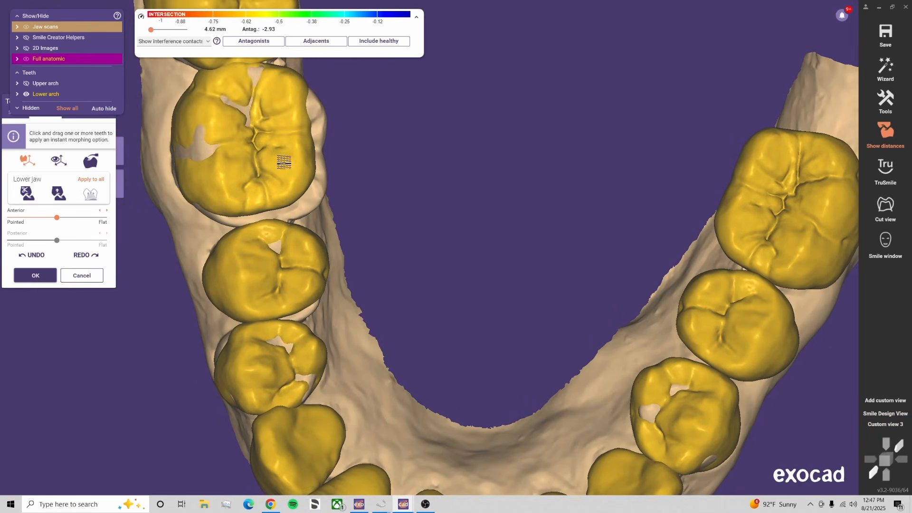
{"action": "mouse_move", "coordinate": [283, 161]}
{"action": "left_mouse_down"}
{"action": "mouse_move", "coordinate": [287, 176]}
{"action": "mouse_move", "coordinate": [281, 166]}
{"action": "left_mouse_up"}
{"action": "left_click_drag", "start_coordinate": [268, 197], "coordinate": [267, 214]}
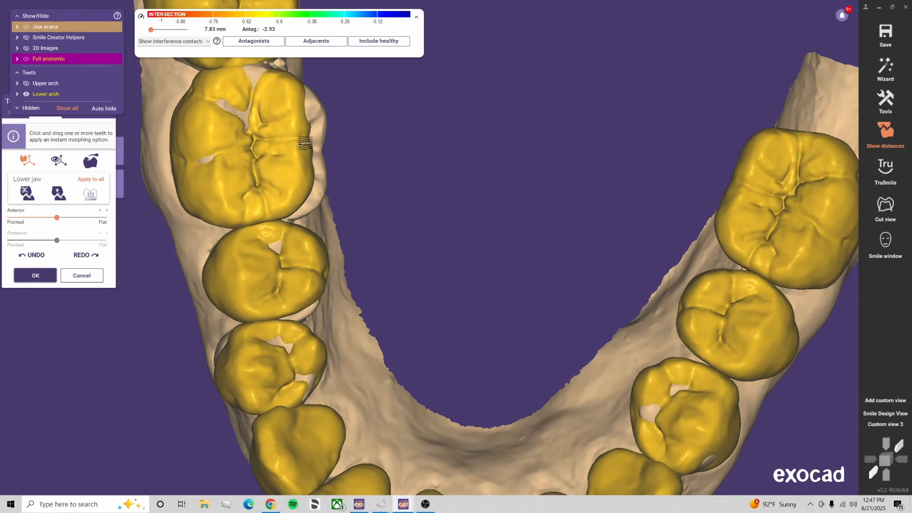
{"action": "left_click_drag", "start_coordinate": [178, 156], "coordinate": [313, 148]}
{"action": "left_click", "coordinate": [889, 426]}
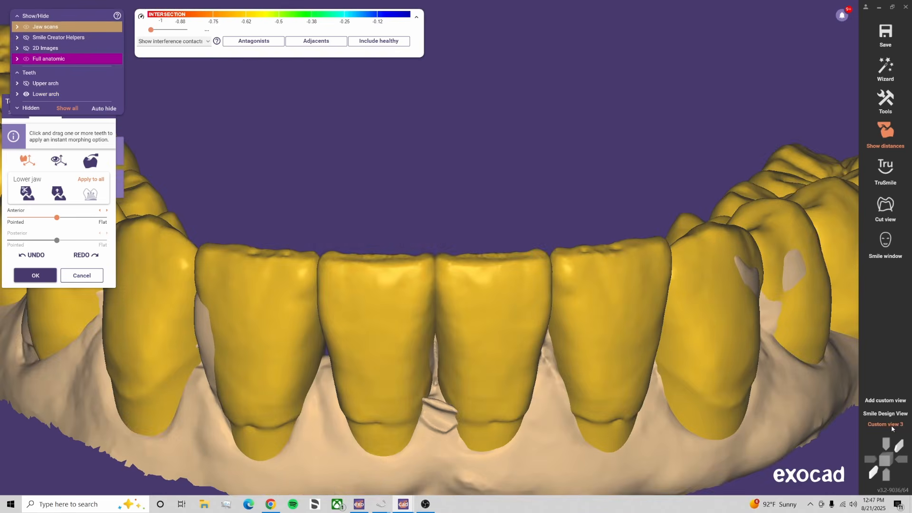
Refine the lower right first molar's position between the second premolar and the second molar
{"action": "scroll", "coordinate": [364, 336], "scroll_direction": "down", "scroll_amount": 1}
{"action": "right_click_drag", "start_coordinate": [364, 337], "coordinate": [486, 290]}
{"action": "left_click_drag", "start_coordinate": [479, 318], "coordinate": [493, 318]}
{"action": "left_click_drag", "start_coordinate": [411, 324], "coordinate": [441, 373]}
{"action": "right_click_drag", "start_coordinate": [459, 378], "coordinate": [460, 385]}
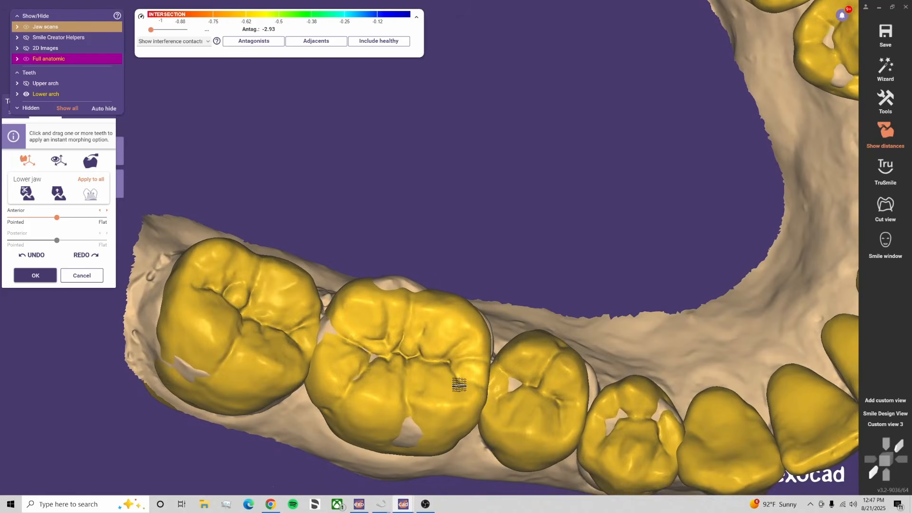
Raise the lower right second premolar slightly to level its cusps with the neighboring teeth
{"action": "right_click_drag", "start_coordinate": [519, 319], "coordinate": [600, 343]}
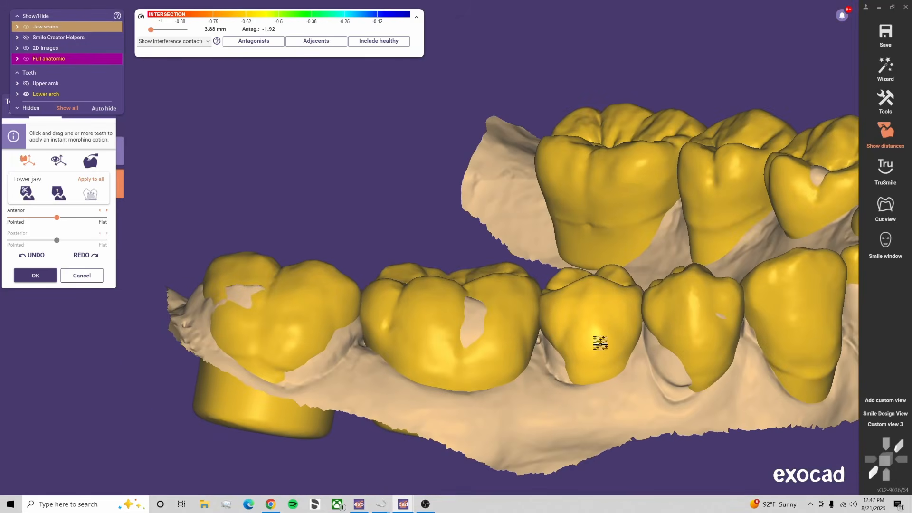
{"action": "left_click_drag", "start_coordinate": [555, 294], "coordinate": [572, 303]}
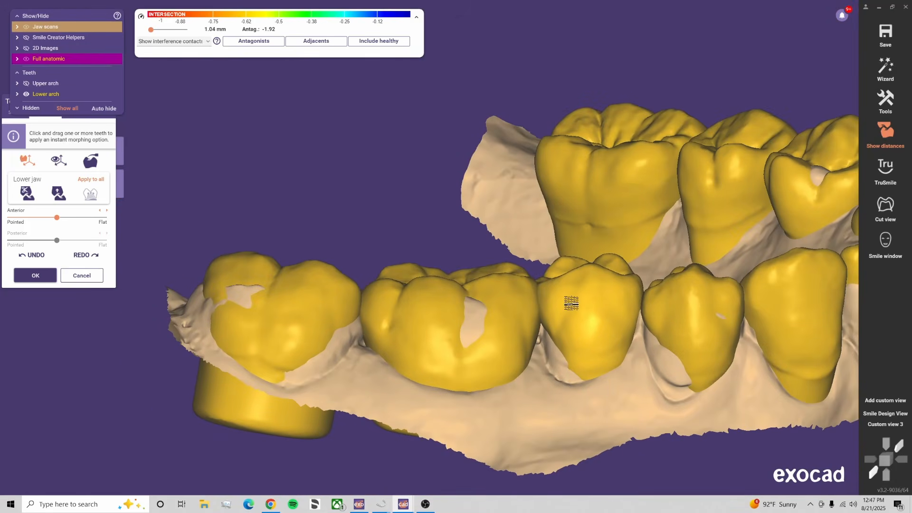
{"action": "left_click", "coordinate": [886, 424]}
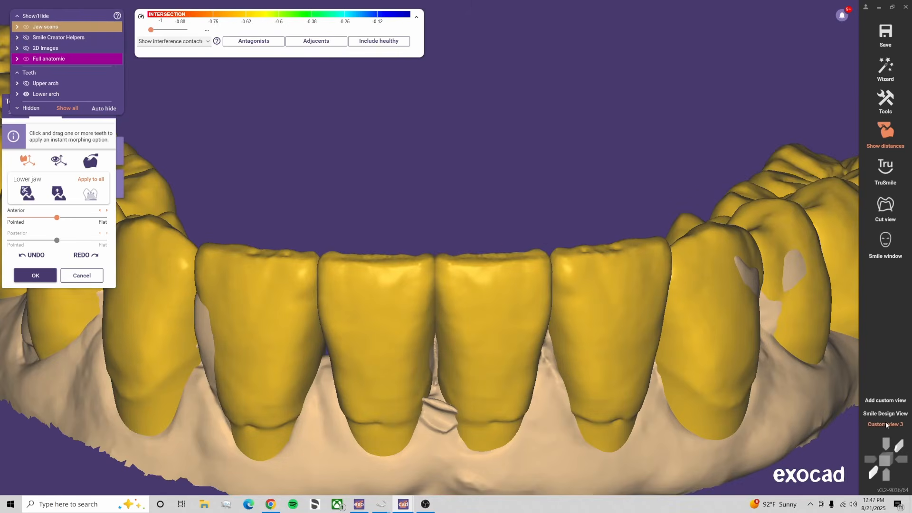
Fine-tune the lower right second premolar's placement between the first premolar and first molar from the occlusal side
{"action": "right_click_drag", "start_coordinate": [310, 182], "coordinate": [561, 215]}
{"action": "right_click_drag", "start_coordinate": [478, 220], "coordinate": [470, 211]}
{"action": "left_click_drag", "start_coordinate": [408, 151], "coordinate": [396, 159]}
{"action": "right_click_drag", "start_coordinate": [497, 165], "coordinate": [509, 285]}
{"action": "scroll", "coordinate": [500, 252], "scroll_direction": "down", "scroll_amount": 4}
{"action": "right_click_drag", "start_coordinate": [479, 256], "coordinate": [470, 235]}
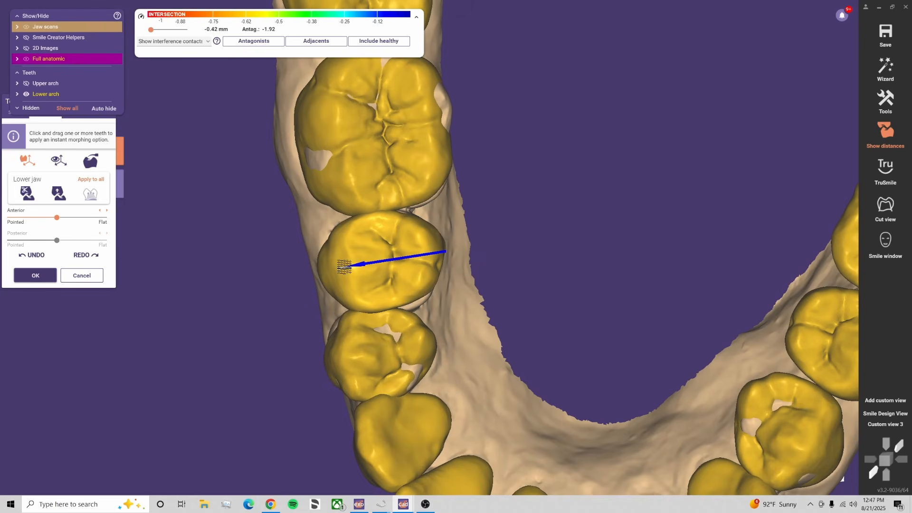
{"action": "left_click_drag", "start_coordinate": [345, 267], "coordinate": [347, 267], "text": "shift"}
Try a slight rotation of the lower right first molar and undo the last adjustment
{"action": "left_click_drag", "start_coordinate": [368, 187], "coordinate": [366, 189], "text": "ctrl"}
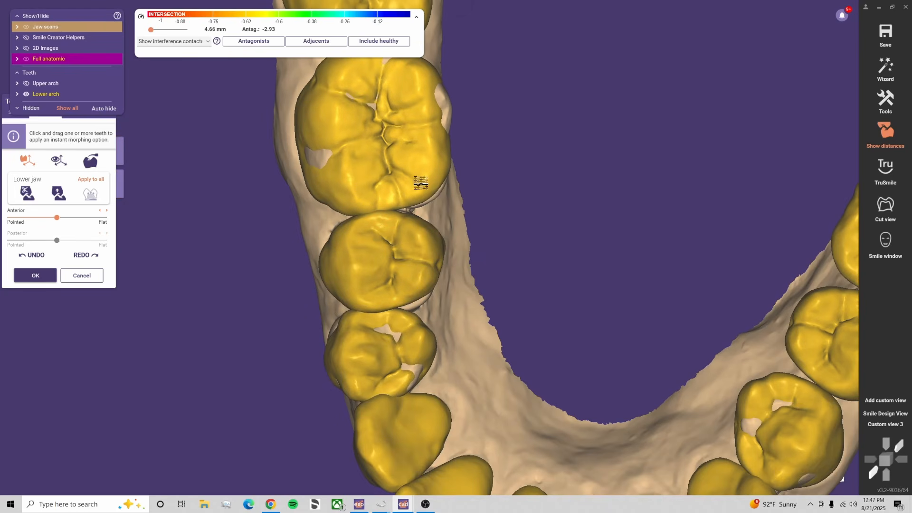
{"action": "middle_click_drag", "start_coordinate": [427, 186], "coordinate": [432, 250]}
{"action": "middle_click_drag", "start_coordinate": [424, 163], "coordinate": [434, 300]}
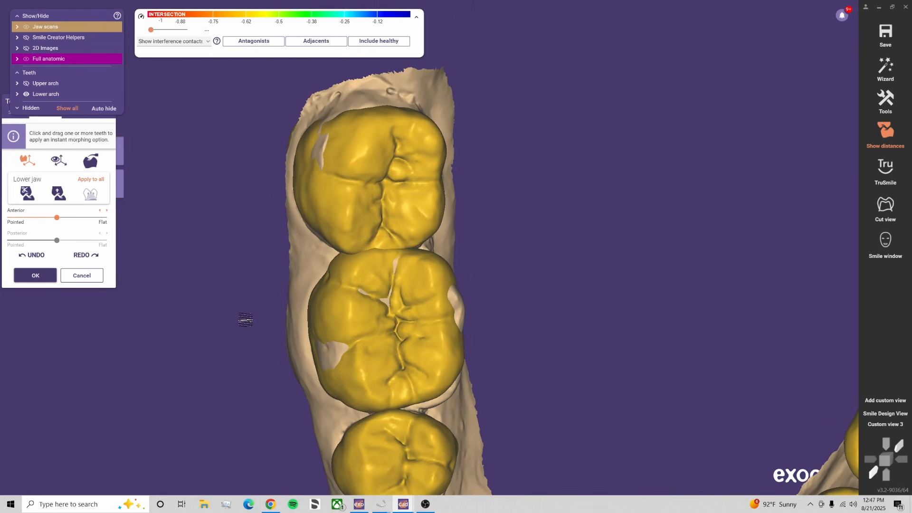
{"action": "left_click", "coordinate": [33, 255]}
Nudge the lower right second and first molars over the scanned jaw, keeping them aligned with each other along the arch
{"action": "right_click_drag", "start_coordinate": [494, 303], "coordinate": [459, 300]}
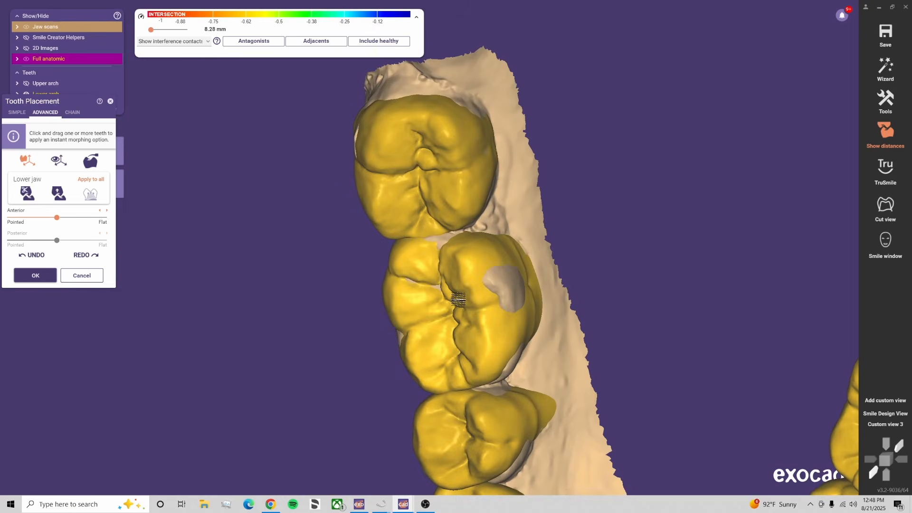
{"action": "right_click_drag", "start_coordinate": [378, 184], "coordinate": [402, 193]}
{"action": "left_click_drag", "start_coordinate": [388, 175], "coordinate": [387, 170]}
{"action": "right_click_drag", "start_coordinate": [445, 159], "coordinate": [464, 238]}
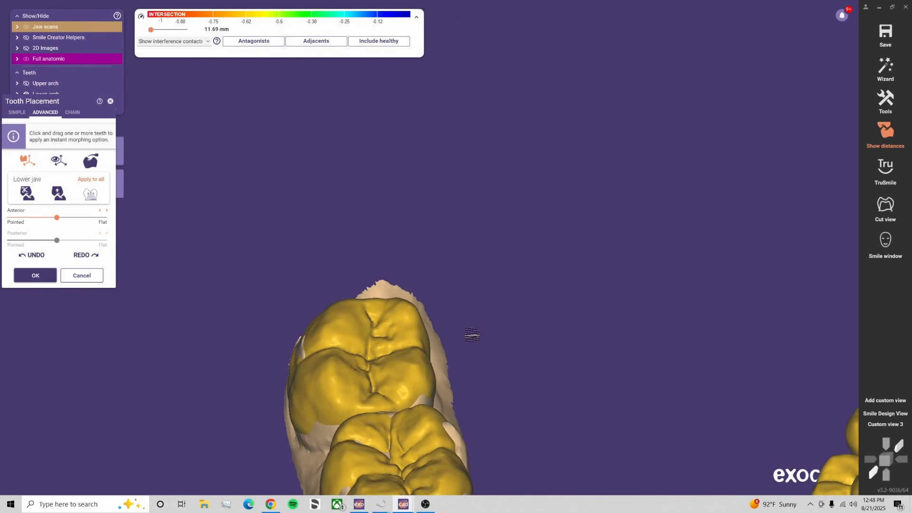
{"action": "mouse_move", "coordinate": [471, 343]}
{"action": "right_mouse_down"}
{"action": "mouse_move", "coordinate": [464, 282]}
{"action": "mouse_move", "coordinate": [448, 253]}
{"action": "right_mouse_up"}
{"action": "left_click_drag", "start_coordinate": [362, 287], "coordinate": [353, 291]}
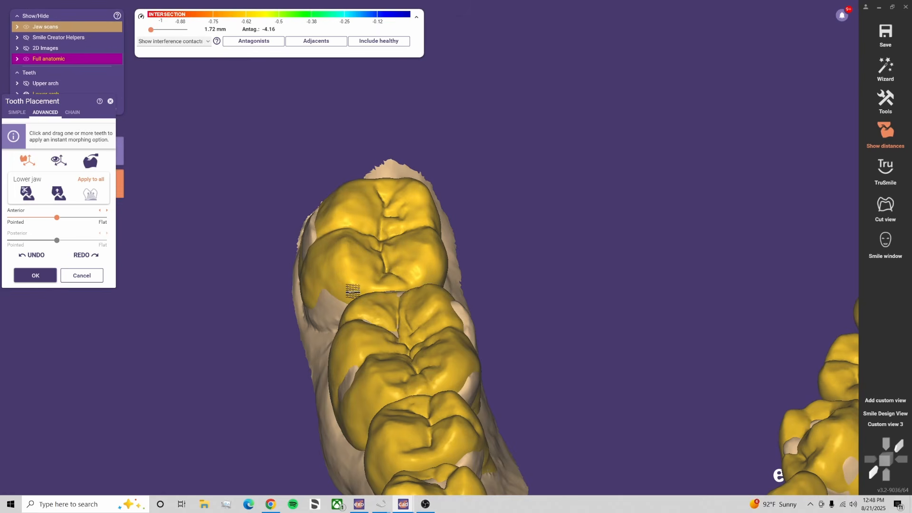
{"action": "right_click_drag", "start_coordinate": [357, 292], "coordinate": [358, 124]}
{"action": "middle_click_drag", "start_coordinate": [358, 124], "coordinate": [342, 184]}
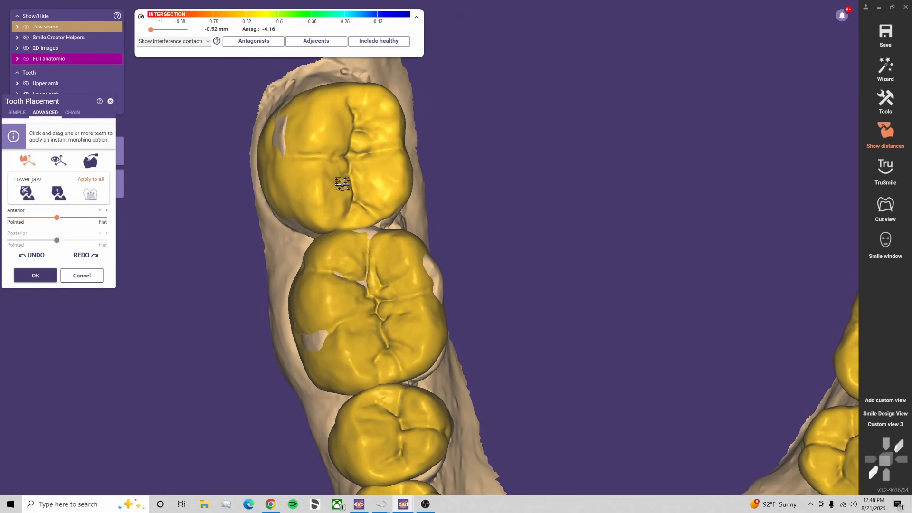
{"action": "left_click_drag", "start_coordinate": [338, 176], "coordinate": [334, 175]}
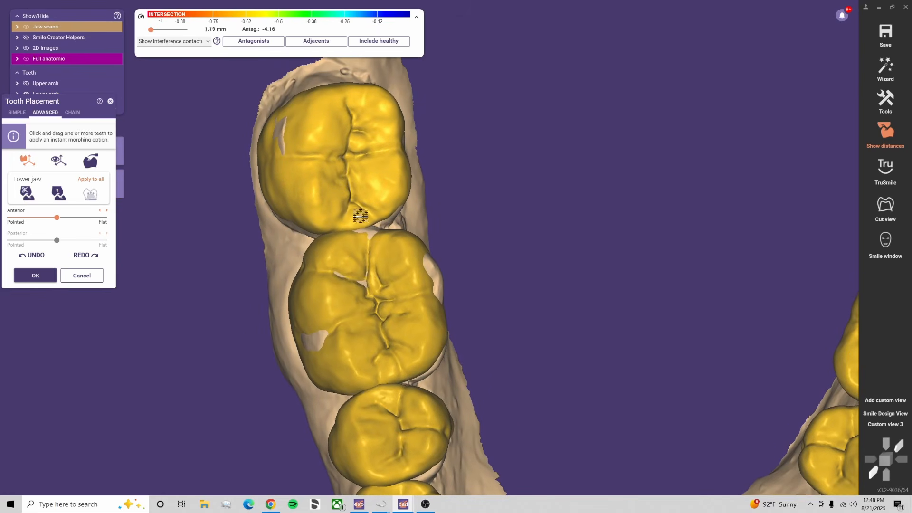
{"action": "left_click_drag", "start_coordinate": [357, 217], "coordinate": [356, 220]}
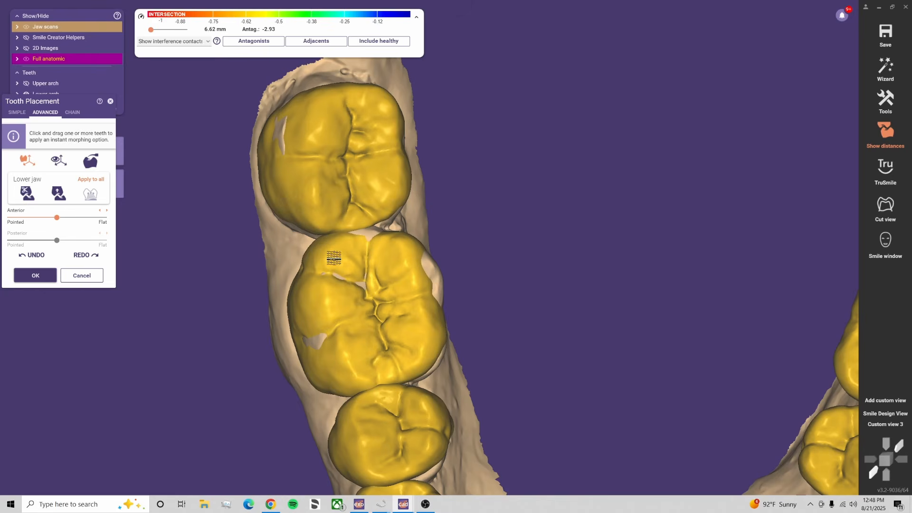
Examine the lower arch from the front and the right side for tooth alignment and fit against the jaw scan
{"action": "left_click", "coordinate": [882, 425]}
{"action": "scroll", "coordinate": [303, 272], "scroll_direction": "down", "scroll_amount": 3}
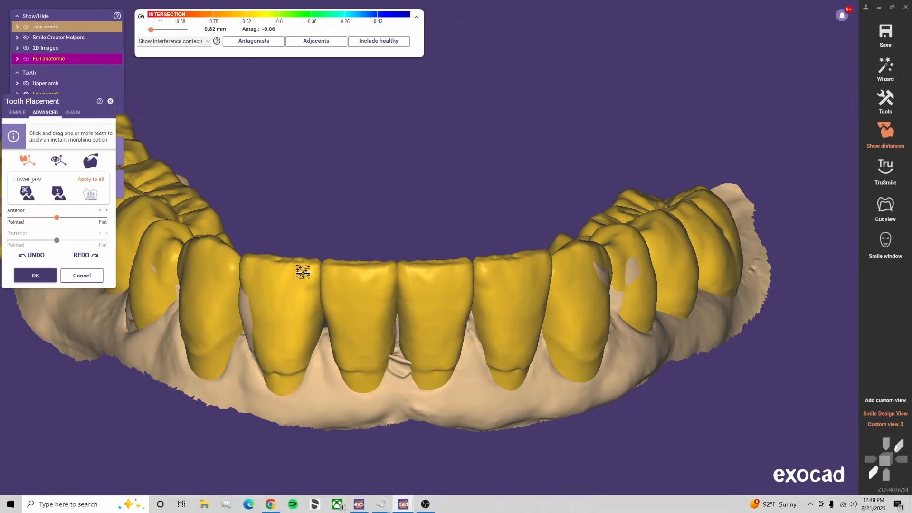
{"action": "scroll", "coordinate": [303, 272], "scroll_direction": "down", "scroll_amount": 3}
{"action": "right_click_drag", "start_coordinate": [301, 251], "coordinate": [239, 271]}
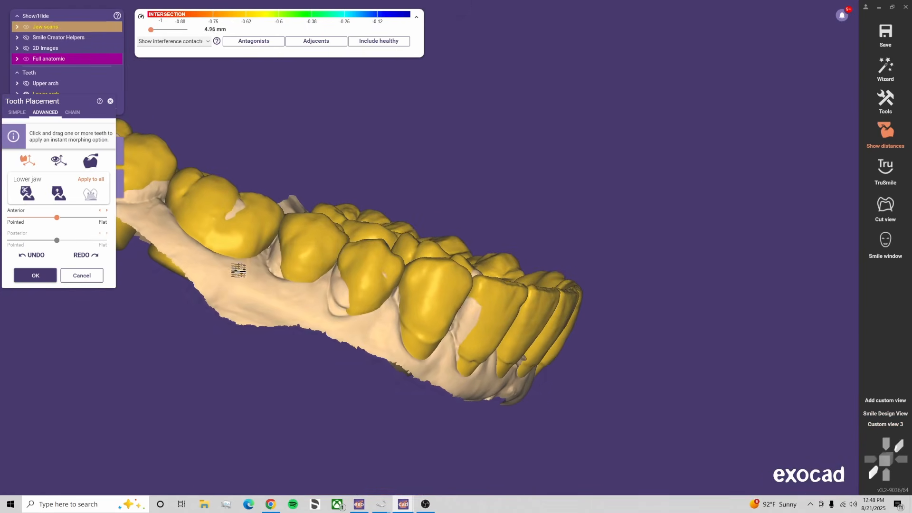
{"action": "scroll", "coordinate": [238, 270], "scroll_direction": "down", "scroll_amount": 3}
{"action": "middle_click_drag", "start_coordinate": [238, 270], "coordinate": [358, 336]}
{"action": "scroll", "coordinate": [256, 228], "scroll_direction": "up", "scroll_amount": 5}
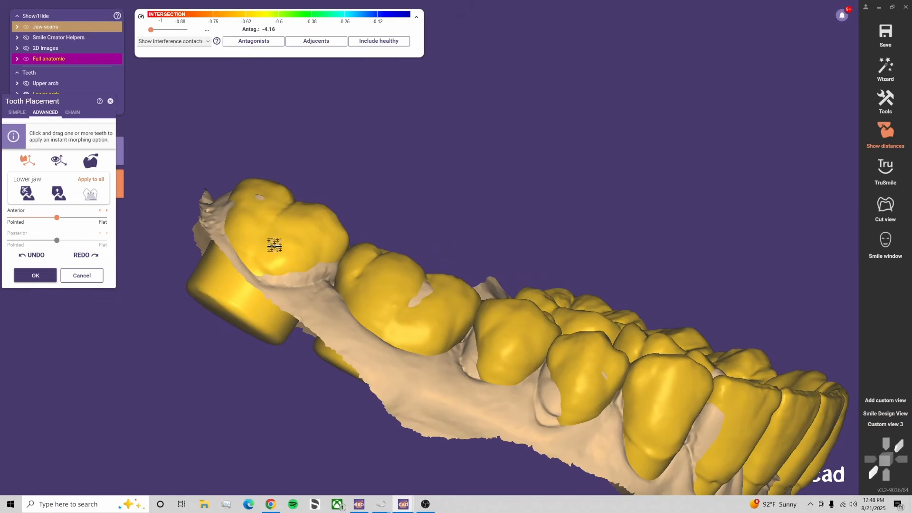
{"action": "right_click_drag", "start_coordinate": [271, 261], "coordinate": [282, 282]}
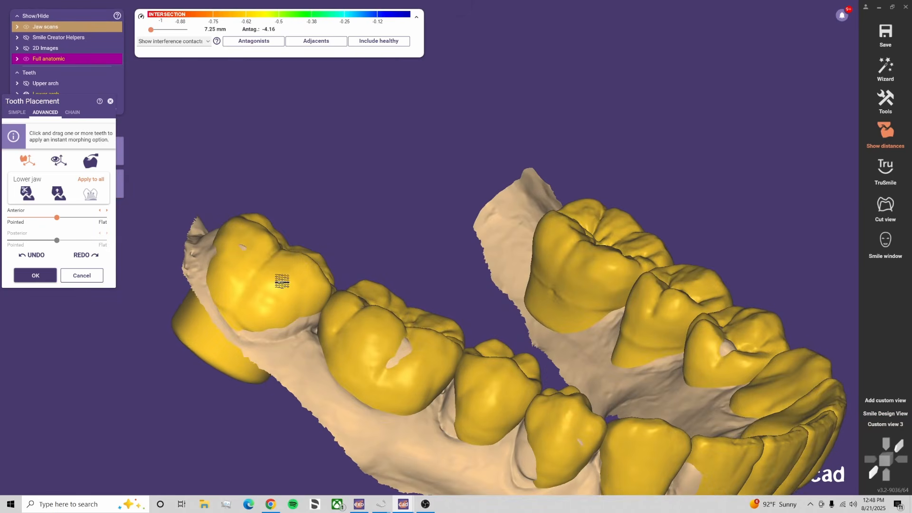
{"action": "scroll", "coordinate": [285, 282], "scroll_direction": "down", "scroll_amount": 2}
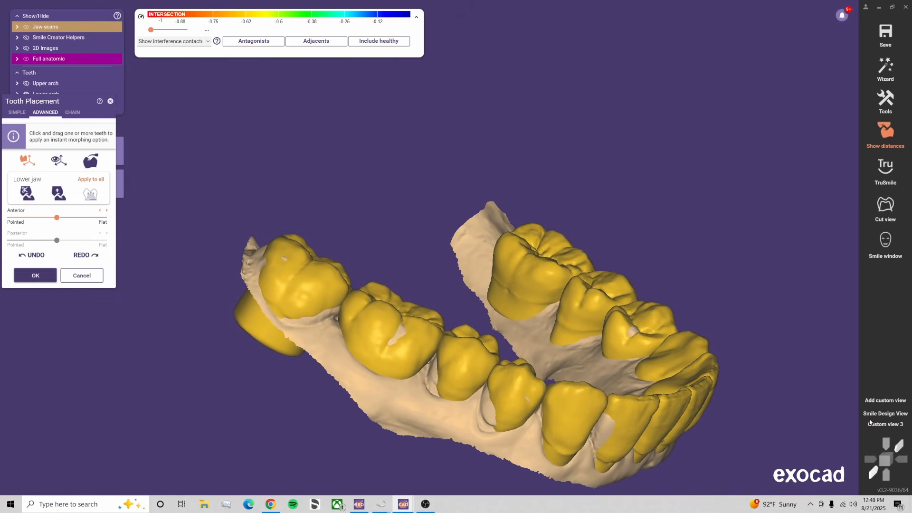
{"action": "left_click", "coordinate": [875, 415]}
{"action": "scroll", "coordinate": [222, 195], "scroll_direction": "down", "scroll_amount": 3}
{"action": "middle_click_drag", "start_coordinate": [226, 196], "coordinate": [419, 225]}
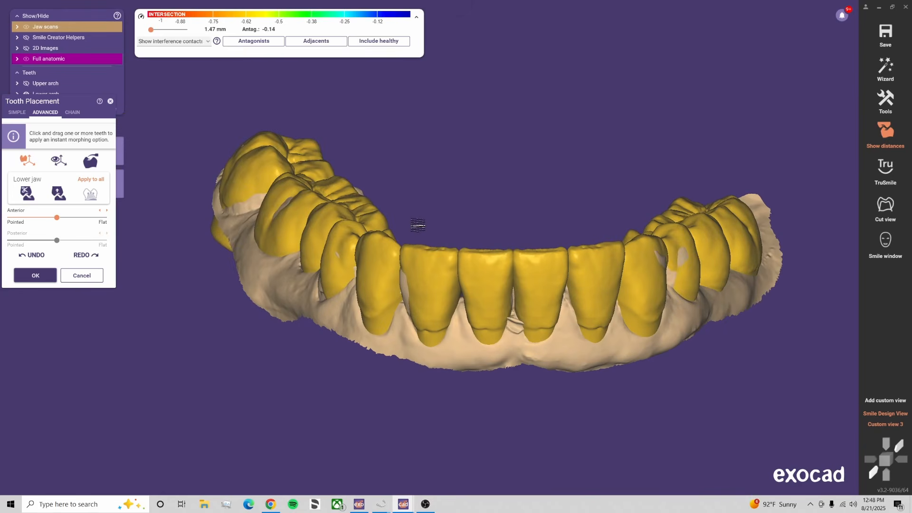
Accept the lower tooth placement and save the scene
{"action": "left_click", "coordinate": [44, 277]}
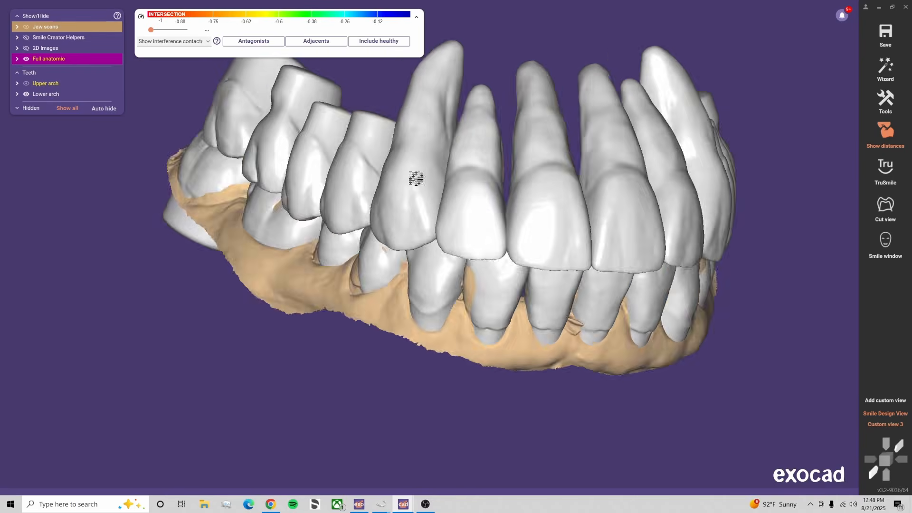
{"action": "right_click_drag", "start_coordinate": [416, 178], "coordinate": [414, 177]}
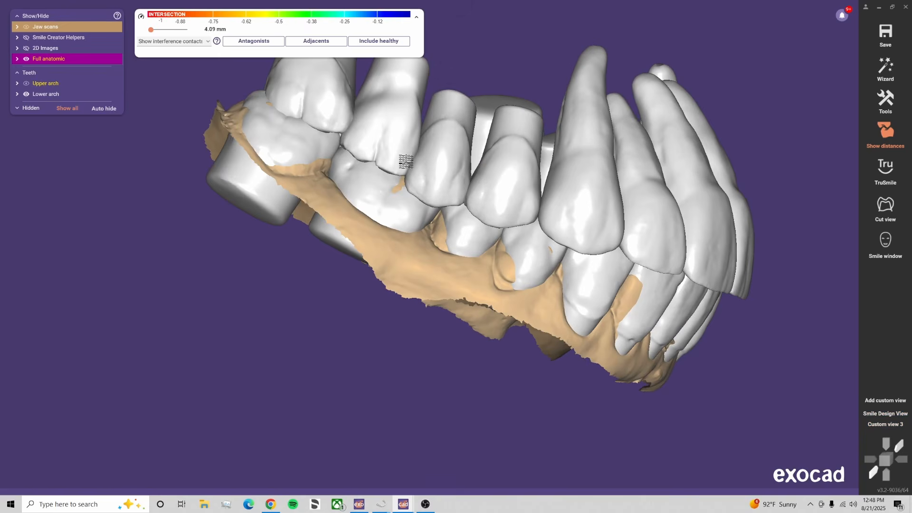
{"action": "left_click", "coordinate": [881, 35]}
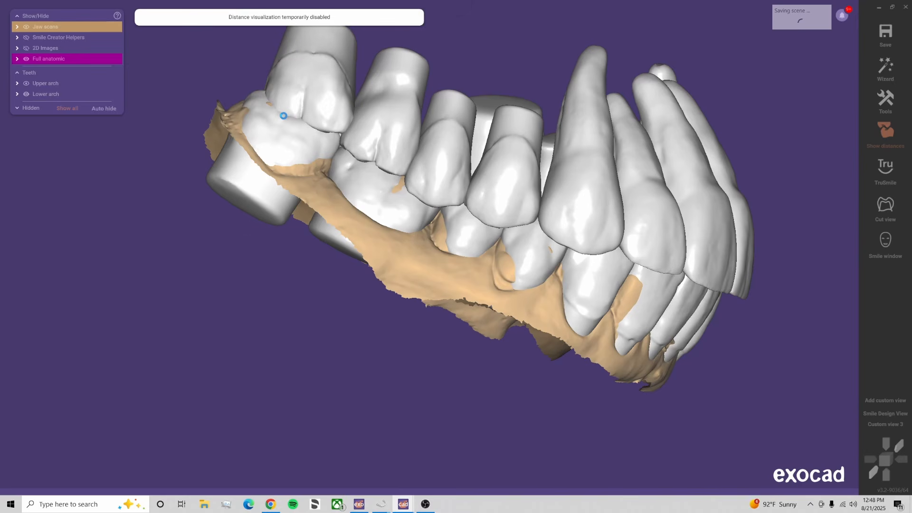
Load a custom model tooth from the Filippidis 2 library for the upper right first molar (tooth 3)
{"action": "left_click", "coordinate": [374, 119]}
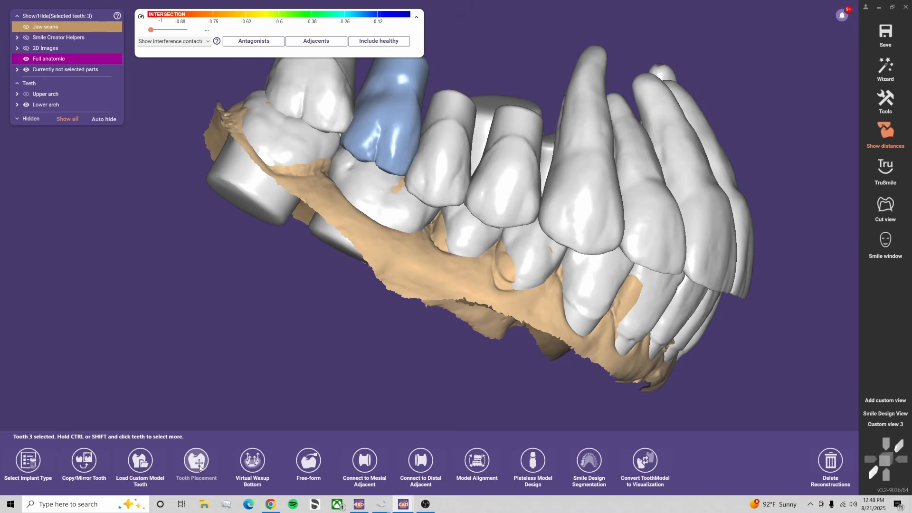
{"action": "left_click", "coordinate": [140, 459]}
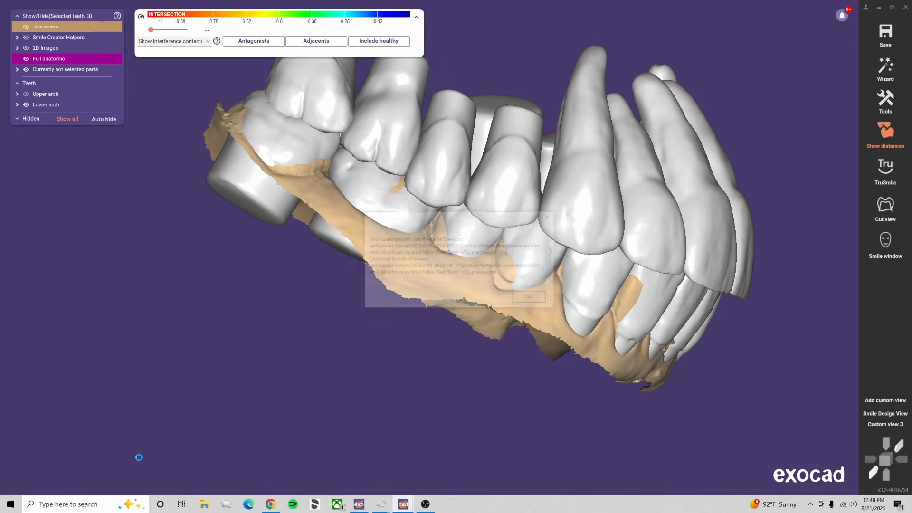
{"action": "left_click", "coordinate": [551, 217]}
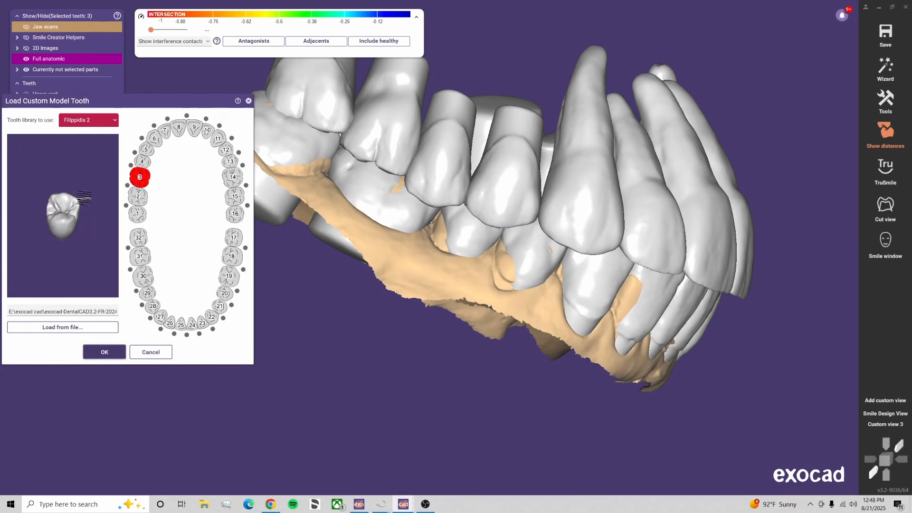
{"action": "left_click", "coordinate": [102, 354]}
{"action": "left_click", "coordinate": [497, 291]}
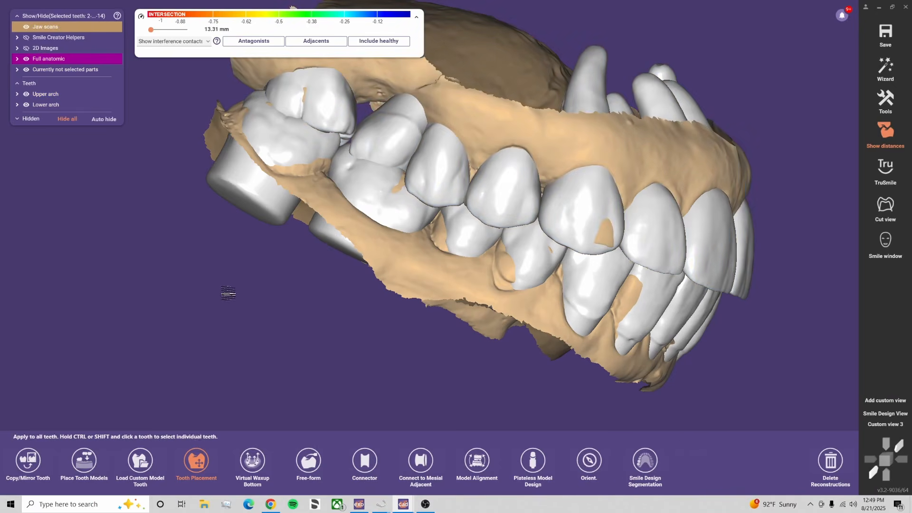
Open tooth placement for all teeth and move the upper right first molar up, away from the lower molar
{"action": "right_click", "coordinate": [276, 274]}
{"action": "left_click", "coordinate": [329, 63]}
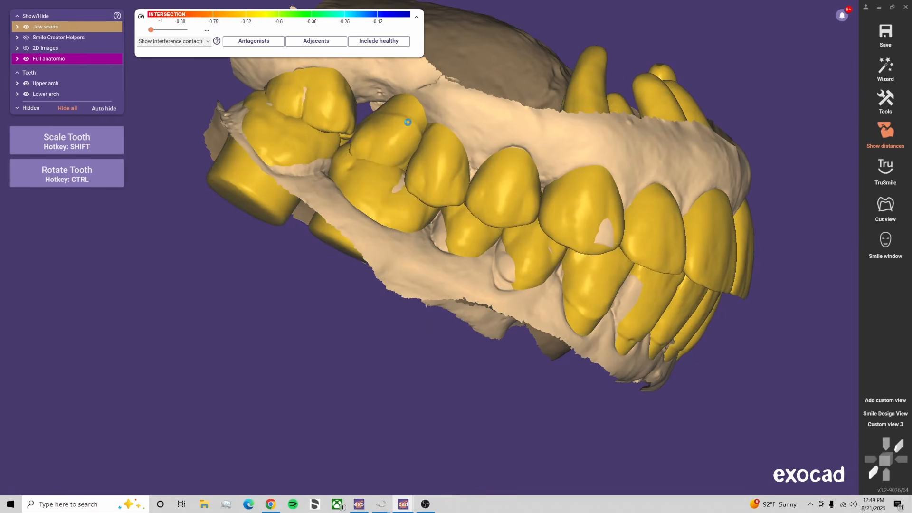
{"action": "left_click_drag", "start_coordinate": [408, 122], "coordinate": [407, 96]}
{"action": "left_click_drag", "start_coordinate": [406, 95], "coordinate": [409, 98]}
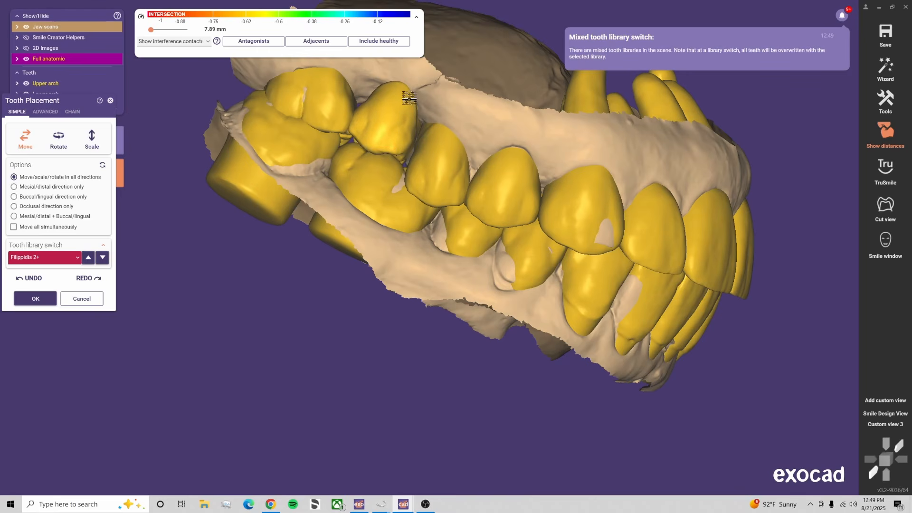
{"action": "right_click_drag", "start_coordinate": [401, 108], "coordinate": [406, 113]}
{"action": "left_click_drag", "start_coordinate": [405, 124], "coordinate": [402, 123]}
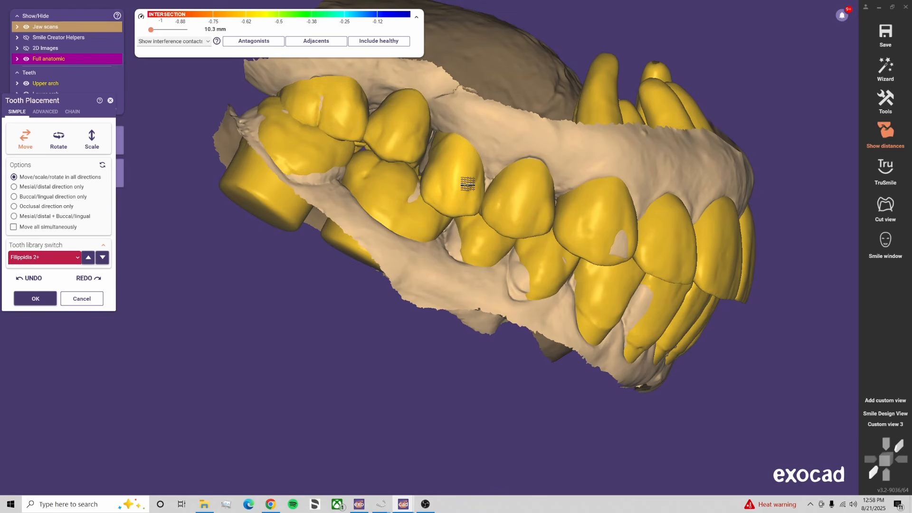
Switch to advanced placement with instant morphing and adjust the upper right first premolar from the front view
{"action": "right_click_drag", "start_coordinate": [466, 182], "coordinate": [549, 339]}
{"action": "scroll", "coordinate": [549, 339], "scroll_direction": "up", "scroll_amount": 4}
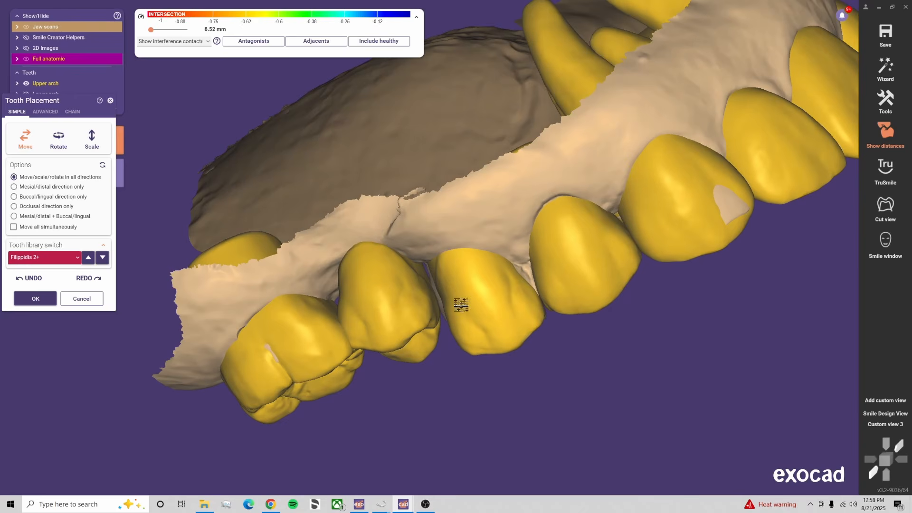
{"action": "left_click", "coordinate": [53, 112]}
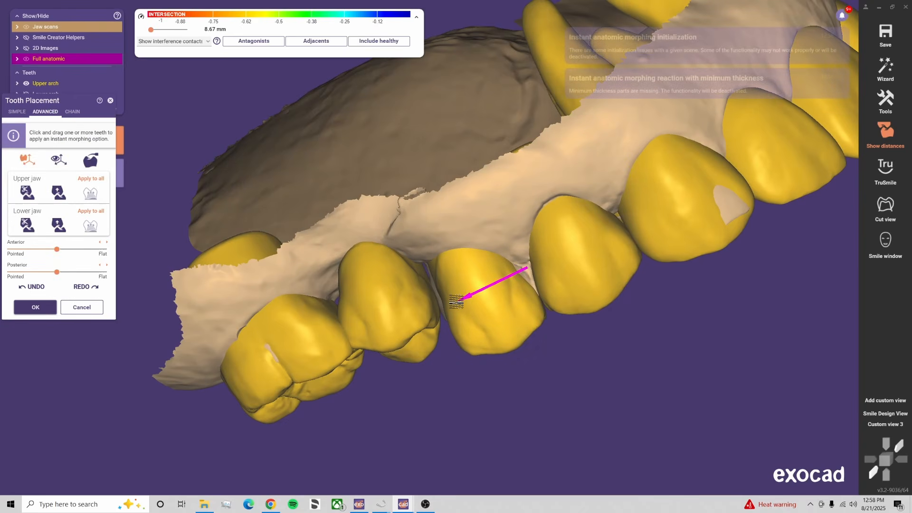
{"action": "left_click", "coordinate": [887, 425]}
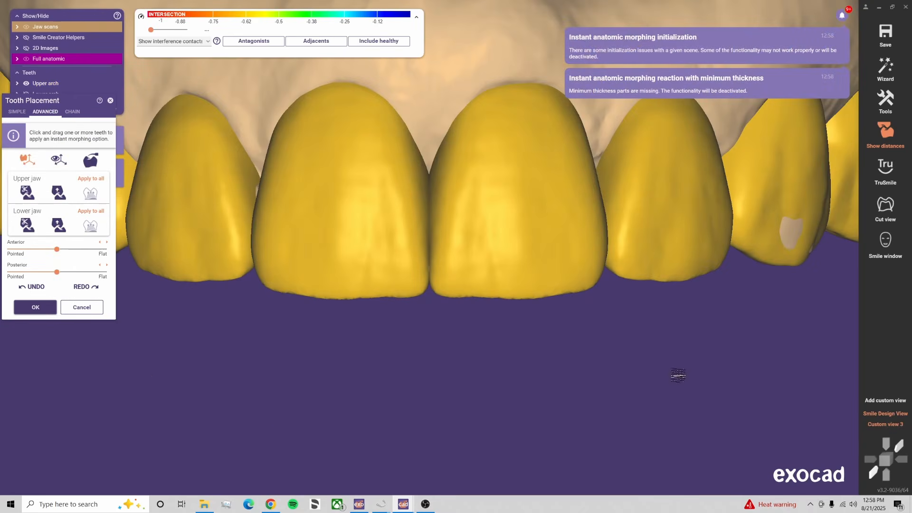
{"action": "middle_click_drag", "start_coordinate": [298, 400], "coordinate": [629, 412]}
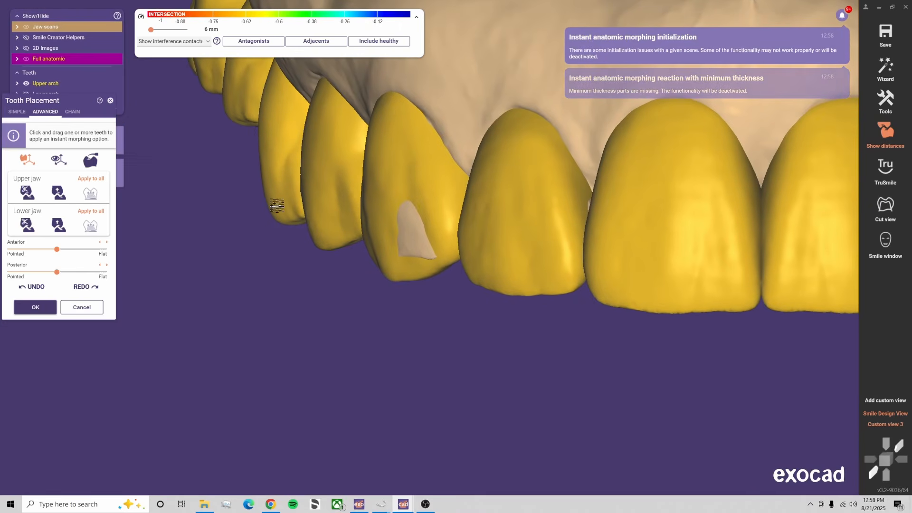
{"action": "middle_click_drag", "start_coordinate": [261, 121], "coordinate": [260, 108]}
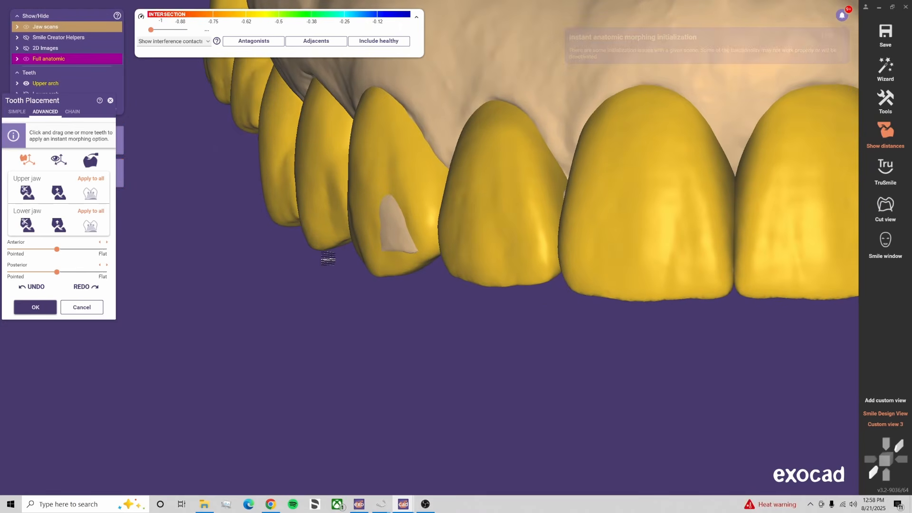
{"action": "right_click_drag", "start_coordinate": [327, 259], "coordinate": [332, 254]}
{"action": "left_click_drag", "start_coordinate": [329, 246], "coordinate": [342, 180]}
{"action": "right_click_drag", "start_coordinate": [366, 209], "coordinate": [595, 267]}
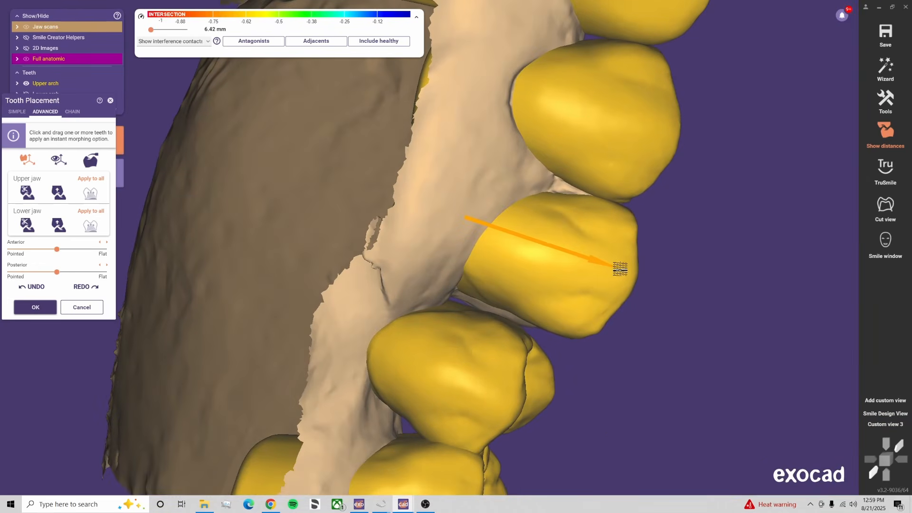
Nudge the upper right second molar and shift the first molar toward the palate from the occlusal side
{"action": "left_click", "coordinate": [887, 426]}
{"action": "scroll", "coordinate": [390, 347], "scroll_direction": "down", "scroll_amount": 3}
{"action": "right_click_drag", "start_coordinate": [390, 347], "coordinate": [442, 363]}
{"action": "right_click_drag", "start_coordinate": [279, 310], "coordinate": [285, 302]}
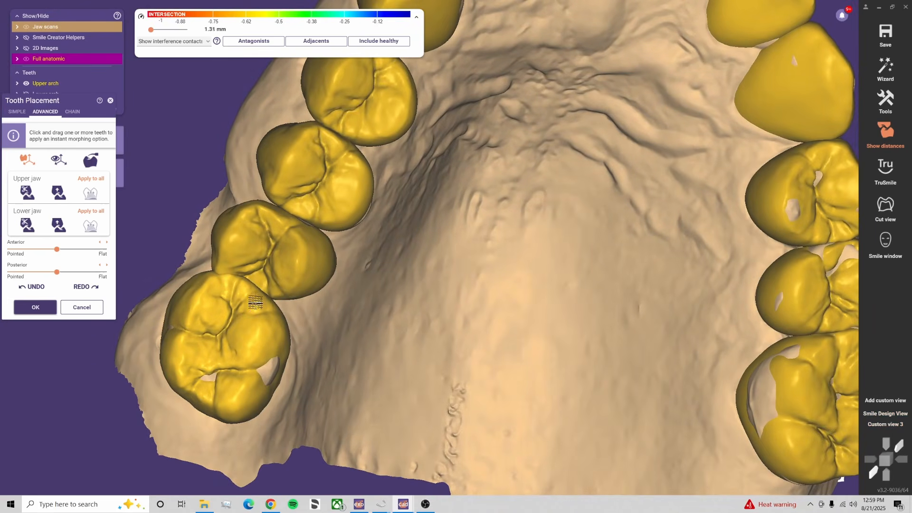
{"action": "left_click_drag", "start_coordinate": [256, 296], "coordinate": [254, 304]}
{"action": "left_click_drag", "start_coordinate": [285, 252], "coordinate": [311, 272]}
Refine the upper right first molar's buccal position and nudge the neighboring second premolar
{"action": "right_click_drag", "start_coordinate": [310, 273], "coordinate": [471, 365]}
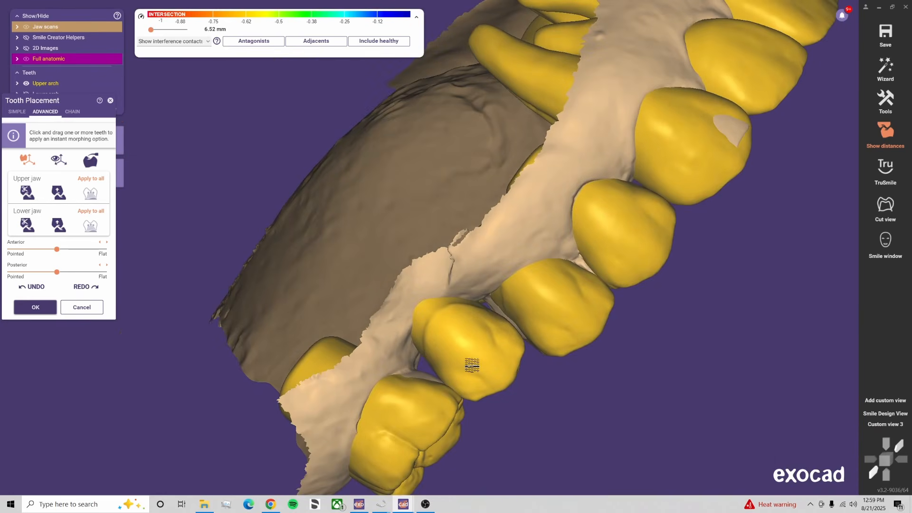
{"action": "left_click_drag", "start_coordinate": [481, 371], "coordinate": [483, 377]}
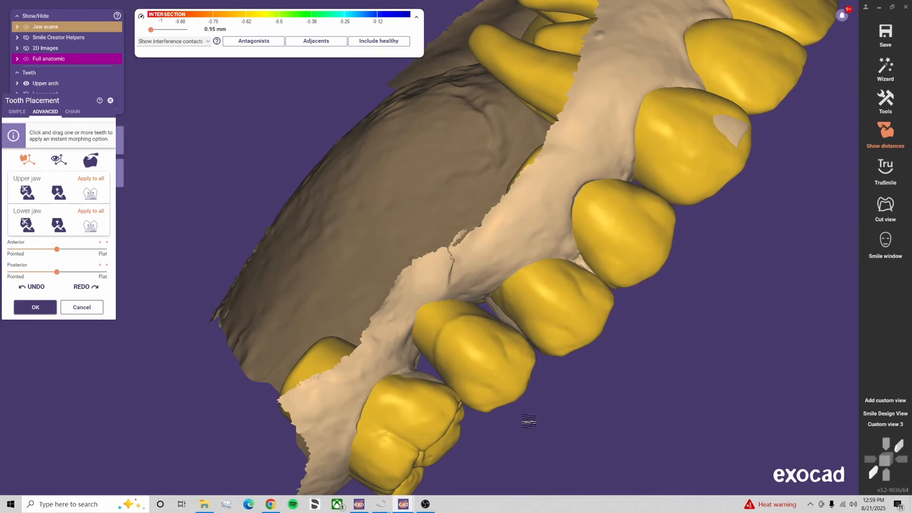
{"action": "middle_click_drag", "start_coordinate": [530, 421], "coordinate": [518, 400]}
{"action": "left_click_drag", "start_coordinate": [517, 297], "coordinate": [513, 301]}
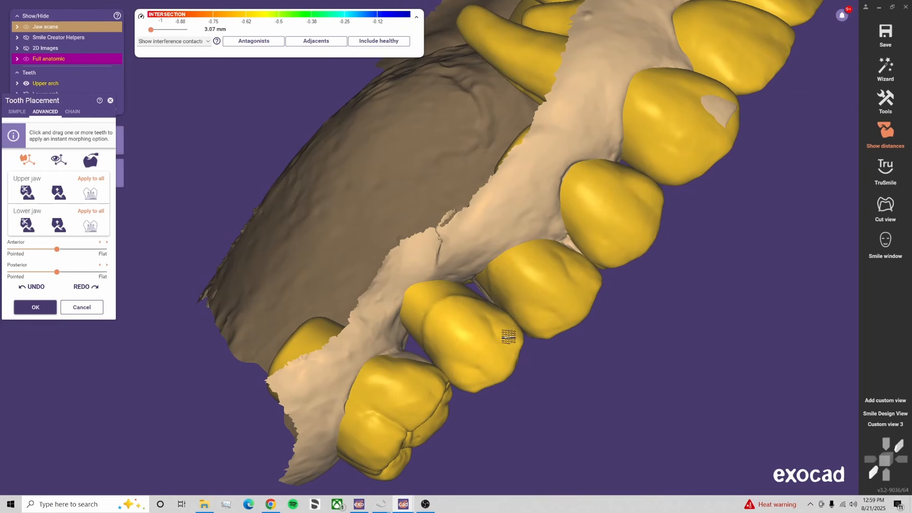
{"action": "left_click_drag", "start_coordinate": [511, 338], "coordinate": [517, 344]}
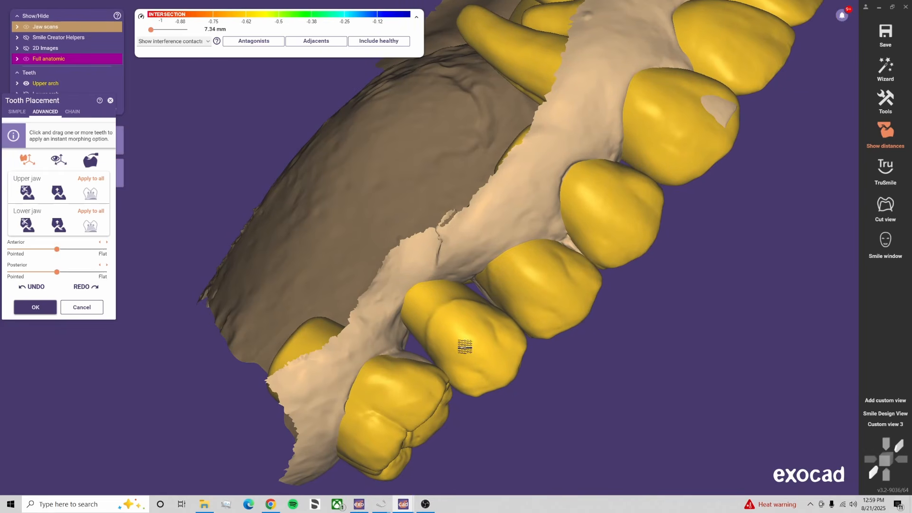
Nudge the upper right first molar from the buccal side and reposition the second molar behind it from occlusal and buccal views
{"action": "left_click_drag", "start_coordinate": [445, 317], "coordinate": [441, 314]}
{"action": "middle_click_drag", "start_coordinate": [472, 384], "coordinate": [434, 326]}
{"action": "right_click_drag", "start_coordinate": [480, 361], "coordinate": [465, 340]}
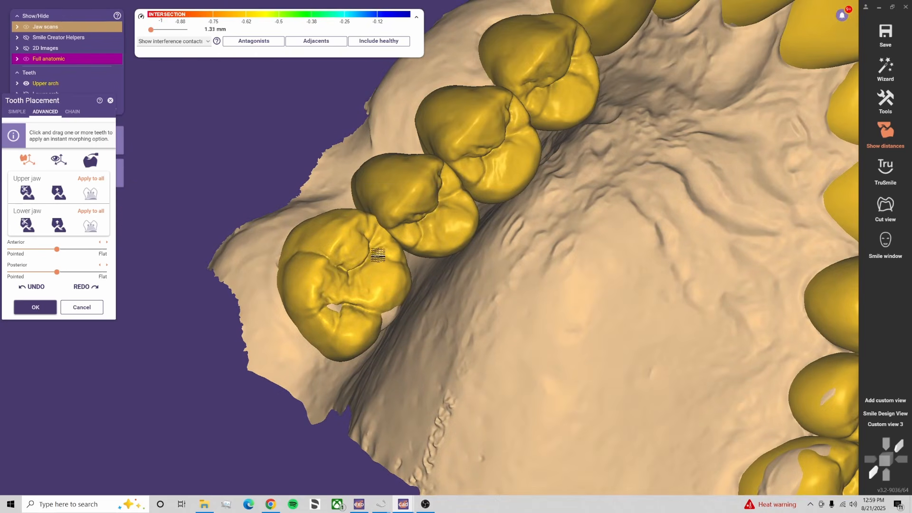
{"action": "left_click_drag", "start_coordinate": [390, 244], "coordinate": [326, 318]}
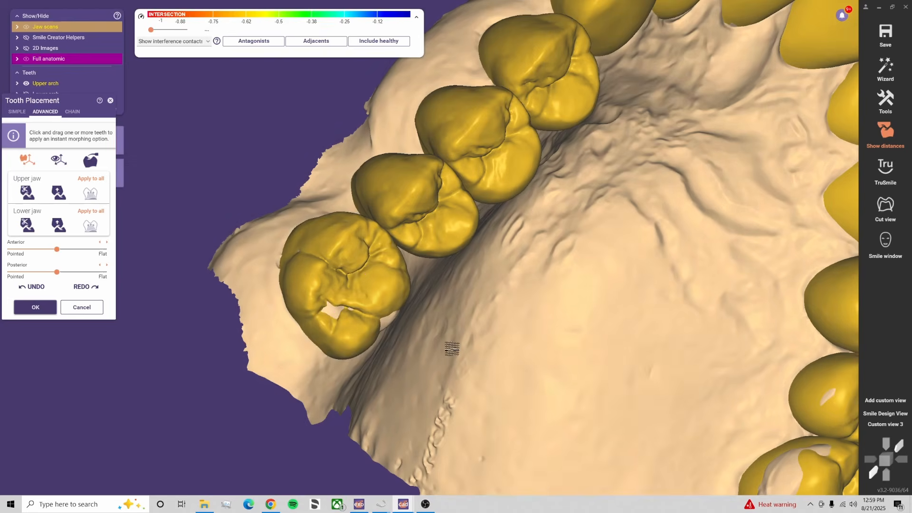
{"action": "right_click_drag", "start_coordinate": [452, 349], "coordinate": [448, 301]}
{"action": "middle_click_drag", "start_coordinate": [449, 301], "coordinate": [437, 245]}
{"action": "left_click_drag", "start_coordinate": [435, 425], "coordinate": [507, 351]}
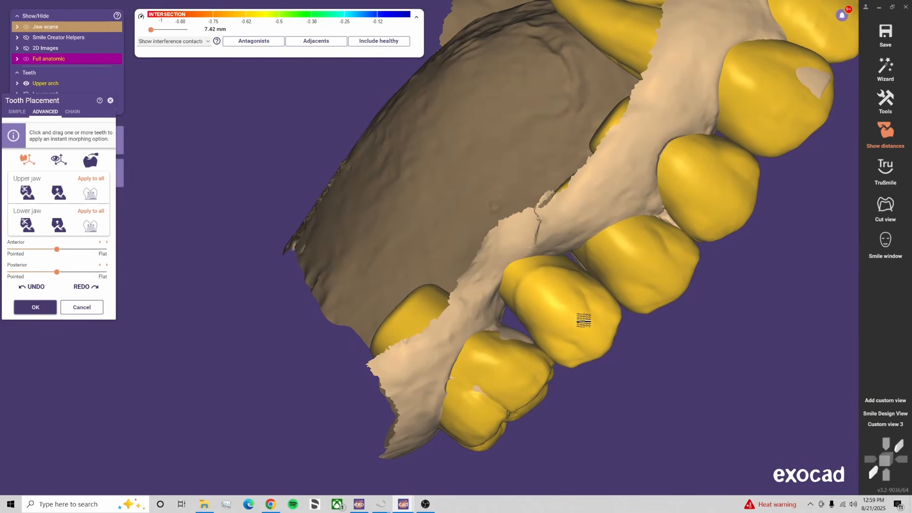
{"action": "right_click_drag", "start_coordinate": [683, 308], "coordinate": [676, 304]}
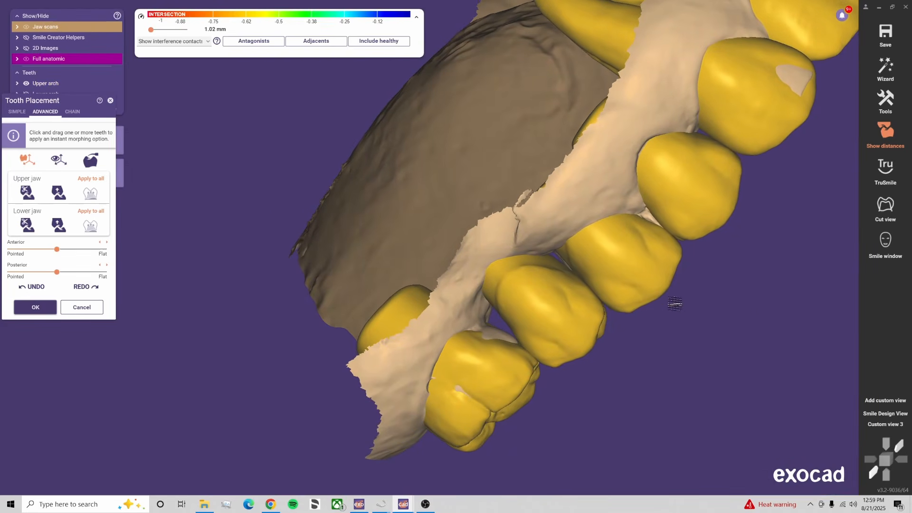
Rotate the upper right first molar slightly and shift it toward the palate in line with the neighboring teeth
{"action": "left_click", "coordinate": [896, 425]}
{"action": "right_click_drag", "start_coordinate": [394, 389], "coordinate": [721, 405]}
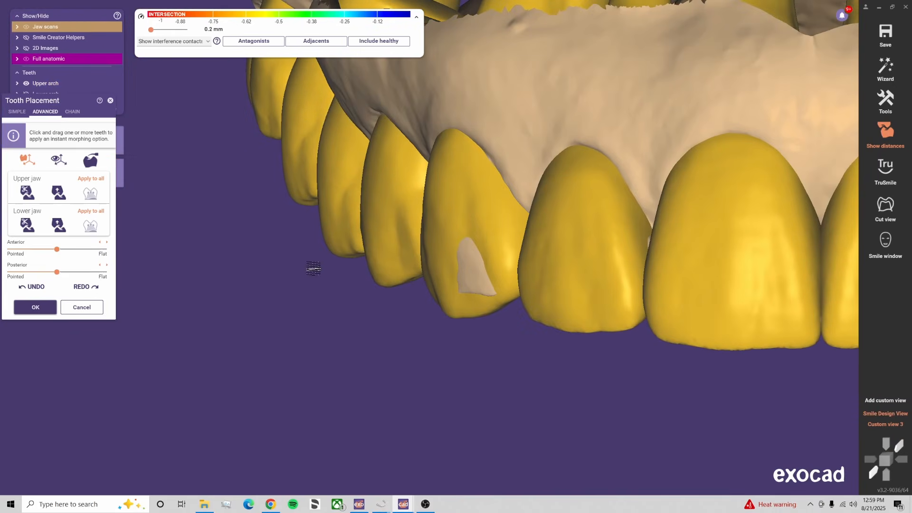
{"action": "right_click_drag", "start_coordinate": [312, 267], "coordinate": [402, 315]}
{"action": "right_click_drag", "start_coordinate": [395, 201], "coordinate": [426, 293]}
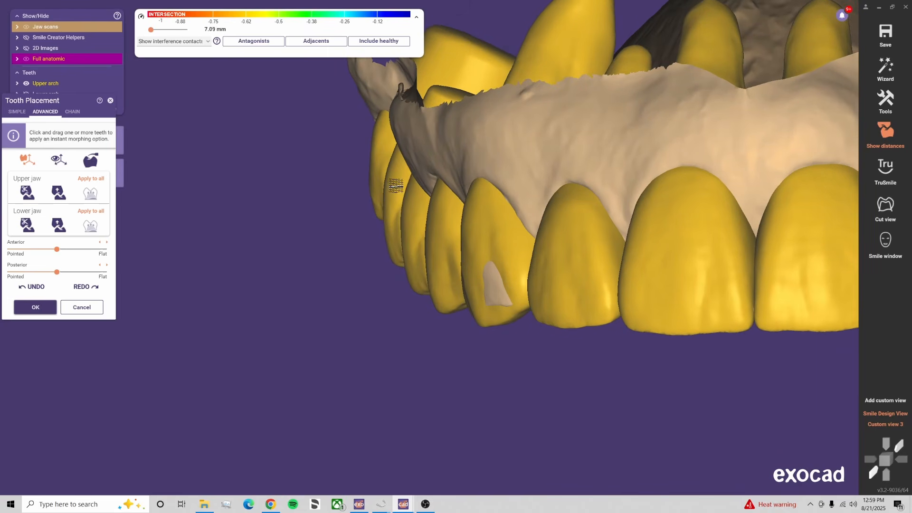
{"action": "right_click_drag", "start_coordinate": [399, 170], "coordinate": [393, 192]}
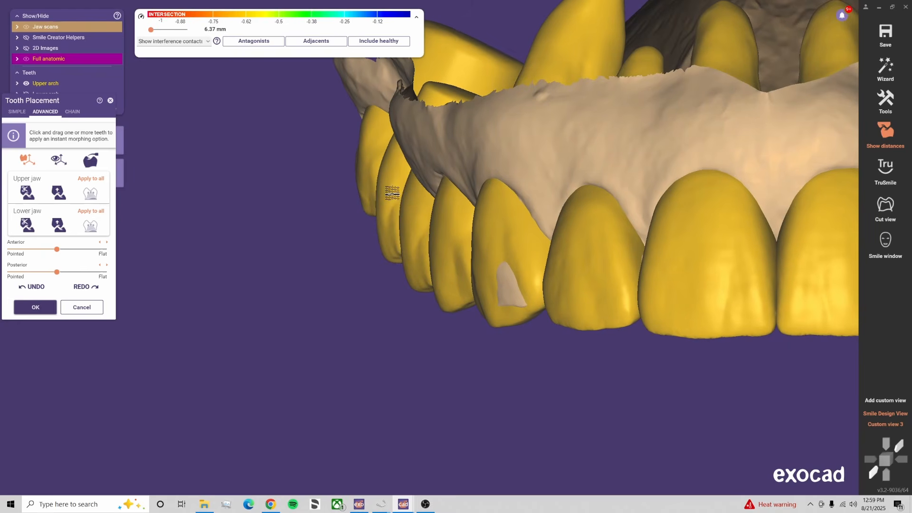
{"action": "left_click", "coordinate": [892, 415]}
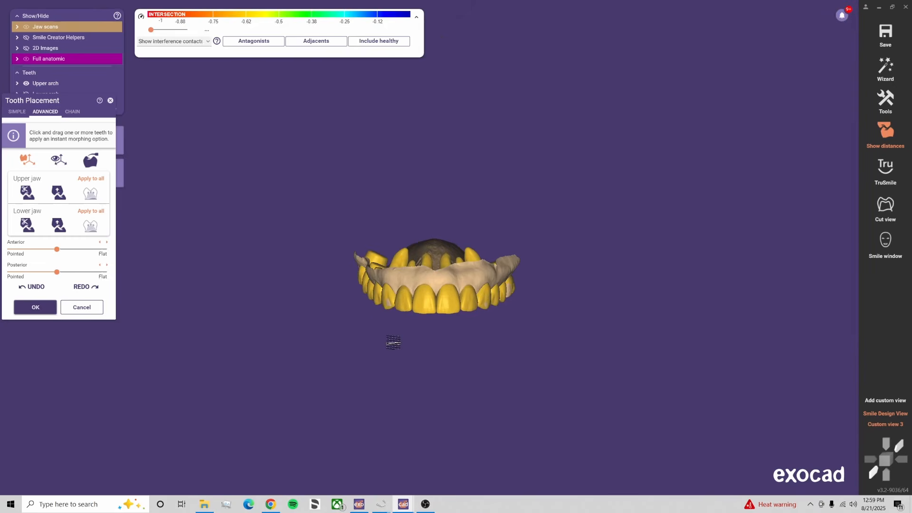
{"action": "scroll", "coordinate": [393, 343], "scroll_direction": "up", "scroll_amount": 5}
{"action": "right_click_drag", "start_coordinate": [416, 345], "coordinate": [417, 345]}
{"action": "scroll", "coordinate": [417, 346], "scroll_direction": "up", "scroll_amount": 6}
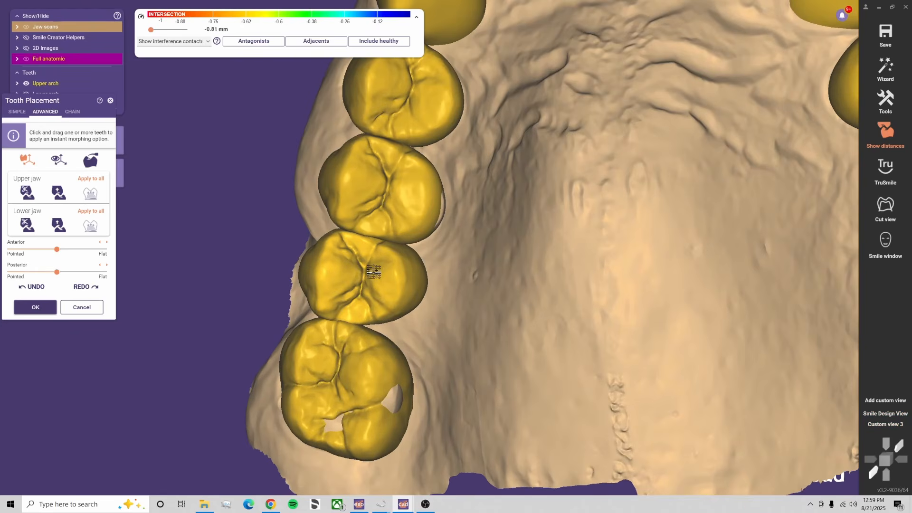
{"action": "left_click_drag", "start_coordinate": [377, 228], "coordinate": [365, 244], "text": "shift"}
{"action": "left_click_drag", "start_coordinate": [409, 298], "coordinate": [409, 300]}
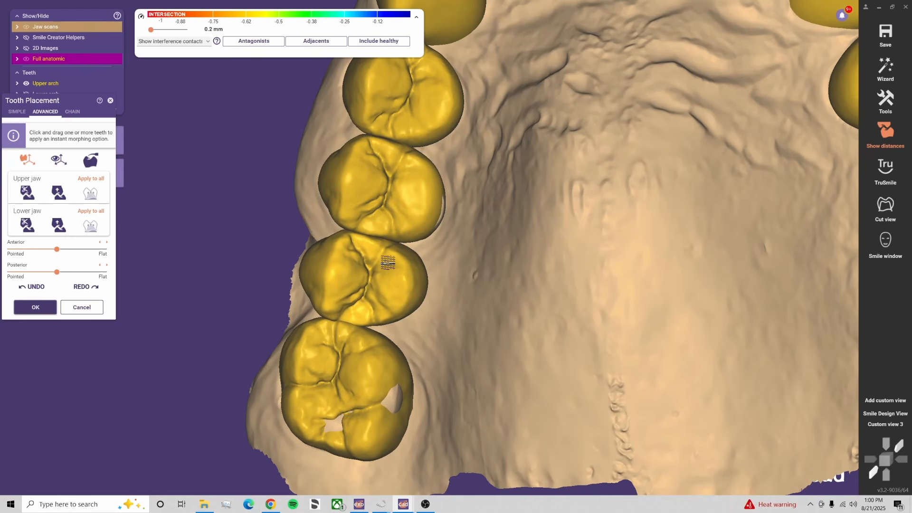
{"action": "left_click_drag", "start_coordinate": [299, 269], "coordinate": [404, 291]}
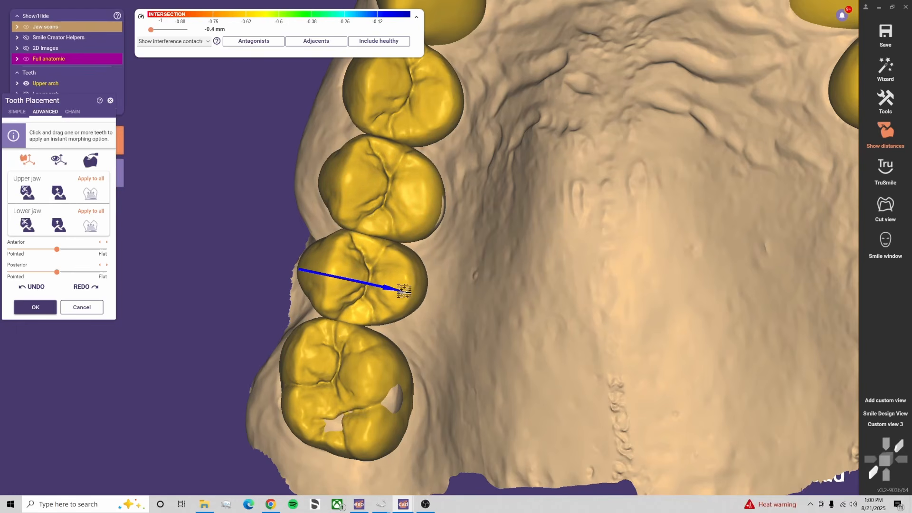
Check the alignment of the upper right posterior teeth with the arch from the buccal and front views
{"action": "right_click_drag", "start_coordinate": [404, 291], "coordinate": [588, 350]}
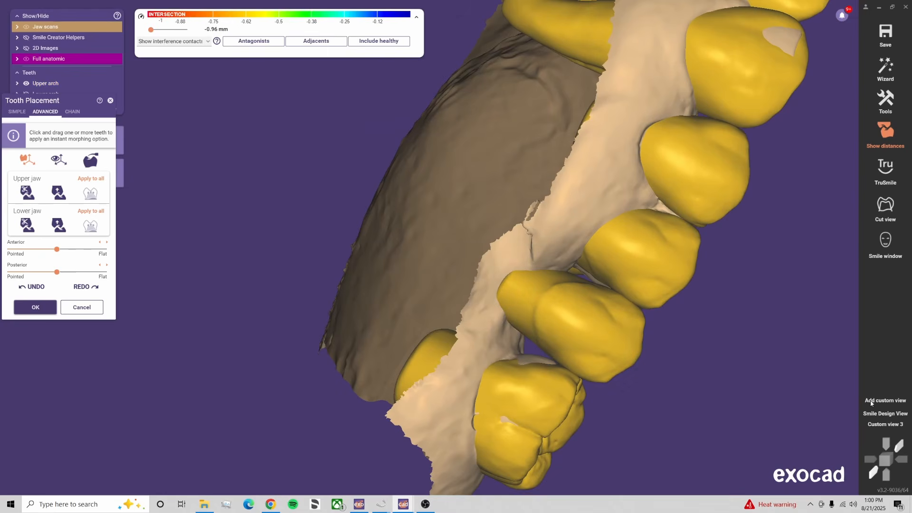
{"action": "left_click", "coordinate": [874, 415]}
{"action": "scroll", "coordinate": [276, 312], "scroll_direction": "down", "scroll_amount": 5}
{"action": "middle_click_drag", "start_coordinate": [259, 318], "coordinate": [468, 358]}
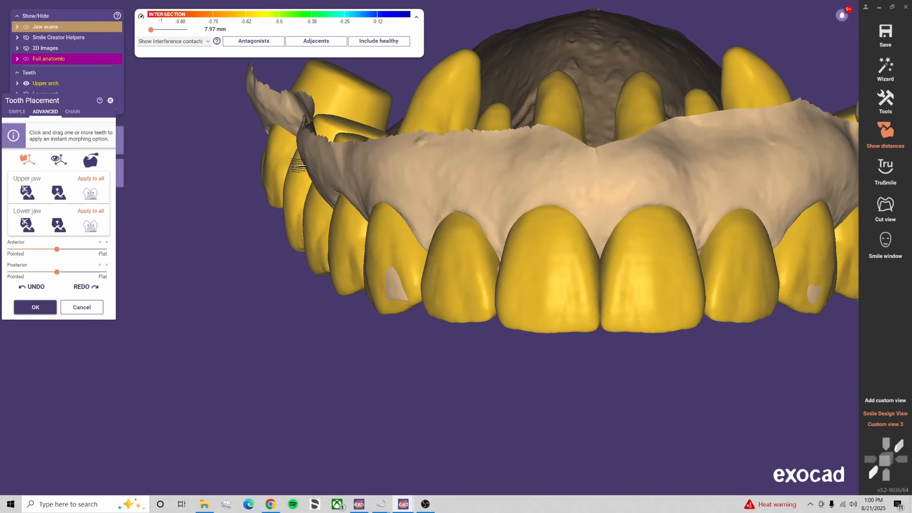
{"action": "right_click_drag", "start_coordinate": [285, 287], "coordinate": [284, 258]}
{"action": "right_click_drag", "start_coordinate": [325, 307], "coordinate": [347, 283]}
{"action": "right_click_drag", "start_coordinate": [326, 252], "coordinate": [459, 363]}
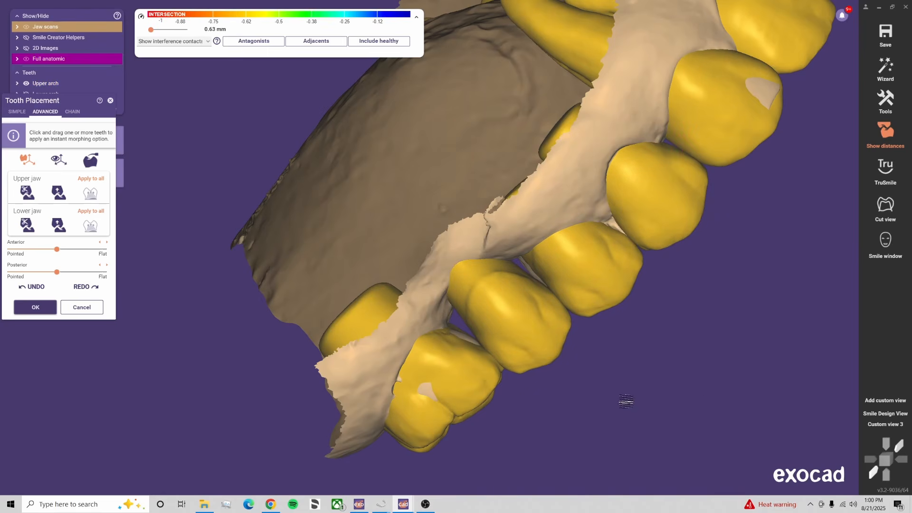
{"action": "left_click", "coordinate": [898, 424]}
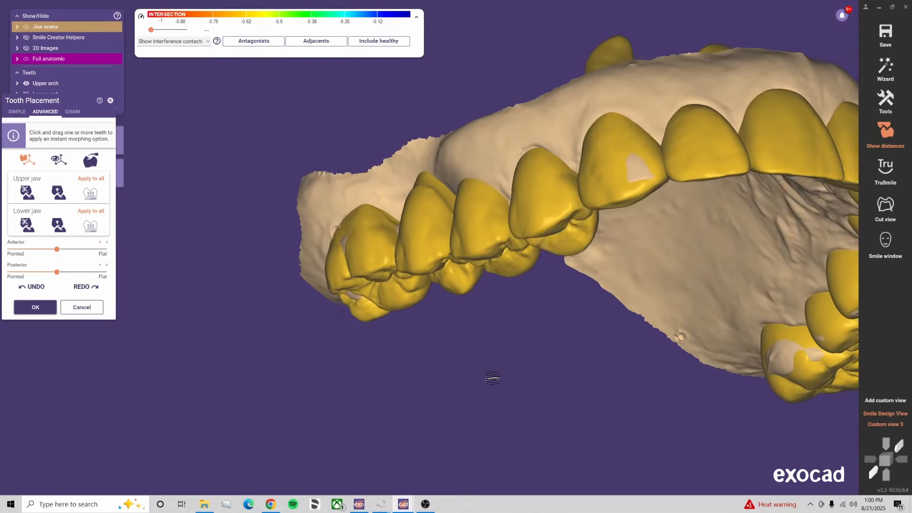
{"action": "right_click_drag", "start_coordinate": [492, 377], "coordinate": [515, 397]}
{"action": "right_click_drag", "start_coordinate": [544, 425], "coordinate": [544, 424]}
Compare the designed upper right posterior teeth with the original dentition in the jaw scans by toggling their visibility
{"action": "key", "text": "f"}
{"action": "key", "text": "f"}
{"action": "key", "text": "f"}
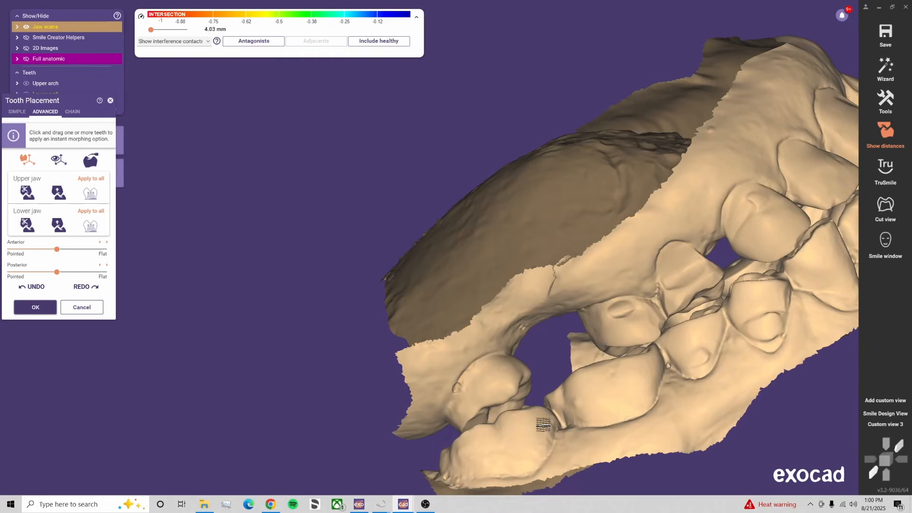
{"action": "key", "text": "l"}
{"action": "right_click_drag", "start_coordinate": [543, 425], "coordinate": [545, 427]}
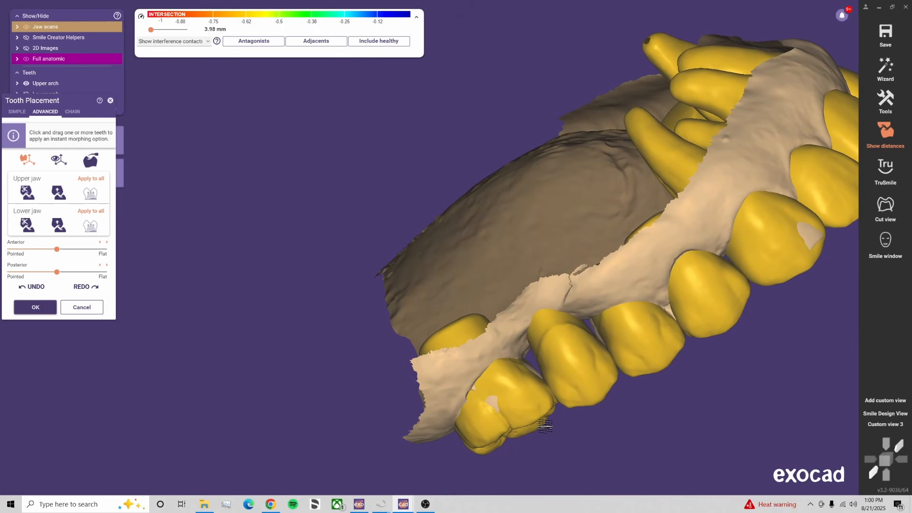
{"action": "key", "text": "l"}
{"action": "key", "text": "f"}
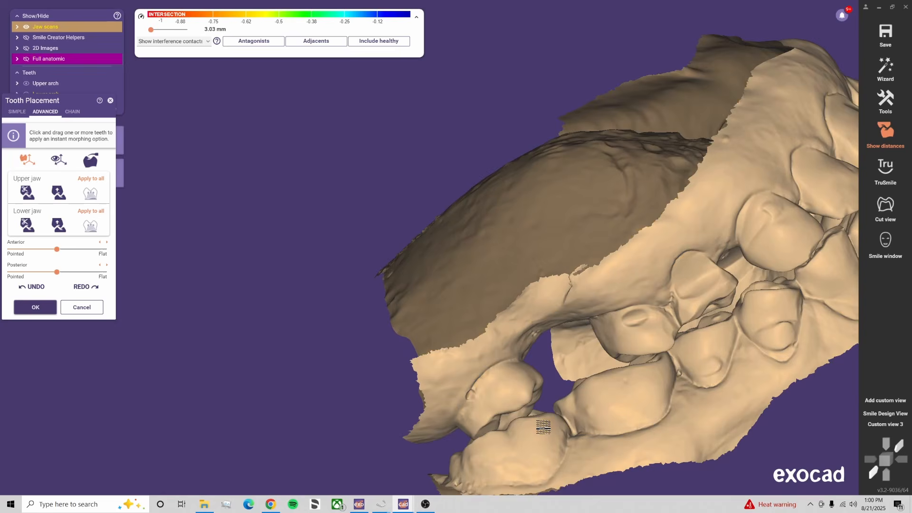
{"action": "scroll", "coordinate": [543, 426], "scroll_direction": "up", "scroll_amount": 3}
{"action": "middle_click_drag", "start_coordinate": [508, 423], "coordinate": [483, 286]}
{"action": "right_click_drag", "start_coordinate": [482, 286], "coordinate": [451, 351]}
{"action": "key", "text": "f"}
{"action": "key", "text": "l"}
Shift the upper right second molar mesially toward the first molar from the occlusal view
{"action": "scroll", "coordinate": [379, 262], "scroll_direction": "up", "scroll_amount": 5}
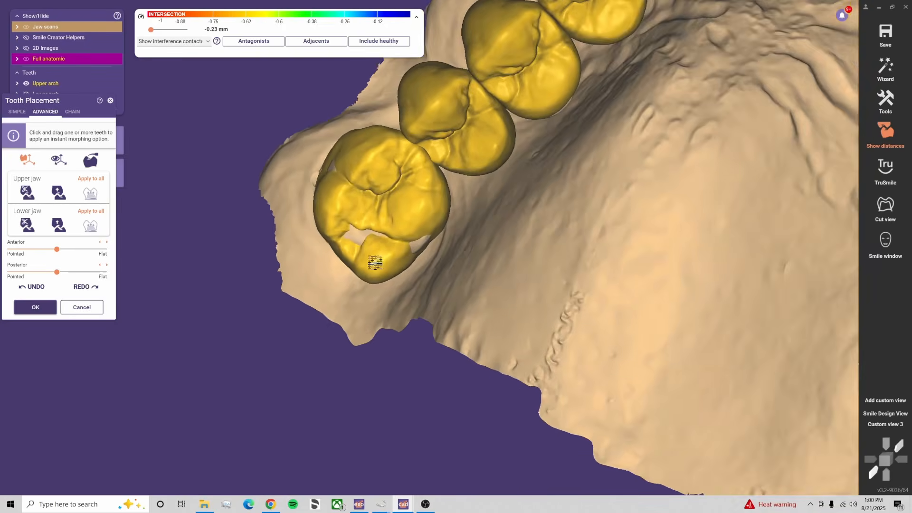
{"action": "left_click_drag", "start_coordinate": [393, 170], "coordinate": [435, 118]}
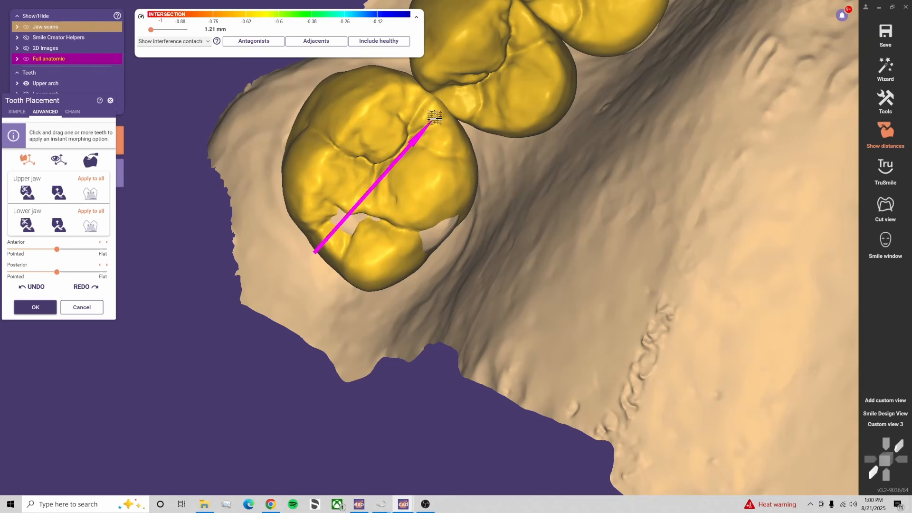
{"action": "right_click_drag", "start_coordinate": [421, 225], "coordinate": [558, 307]}
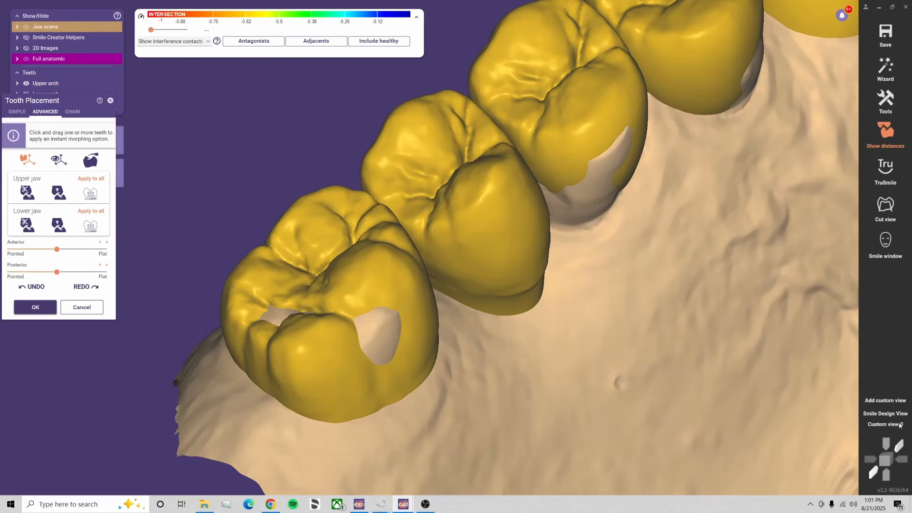
{"action": "left_click", "coordinate": [896, 425]}
{"action": "right_click_drag", "start_coordinate": [515, 376], "coordinate": [349, 378]}
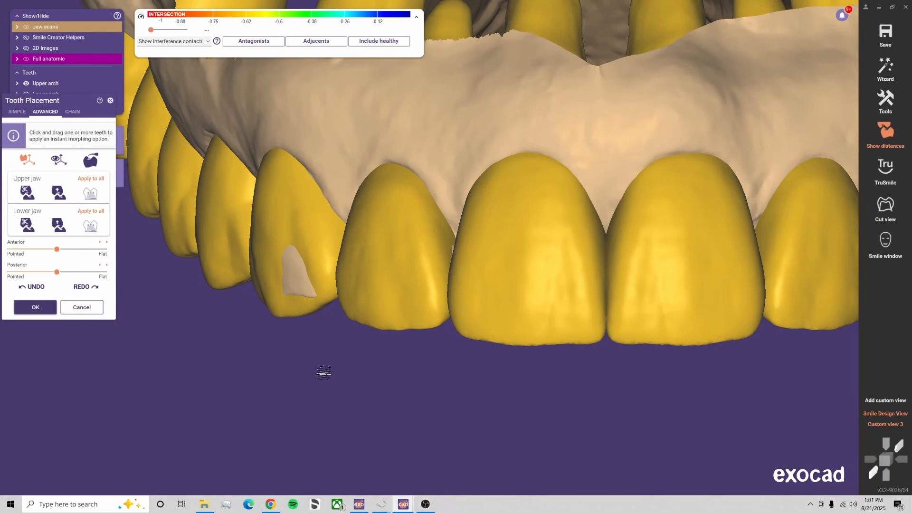
{"action": "scroll", "coordinate": [324, 372], "scroll_direction": "down", "scroll_amount": 3}
{"action": "middle_click_drag", "start_coordinate": [324, 372], "coordinate": [389, 375]}
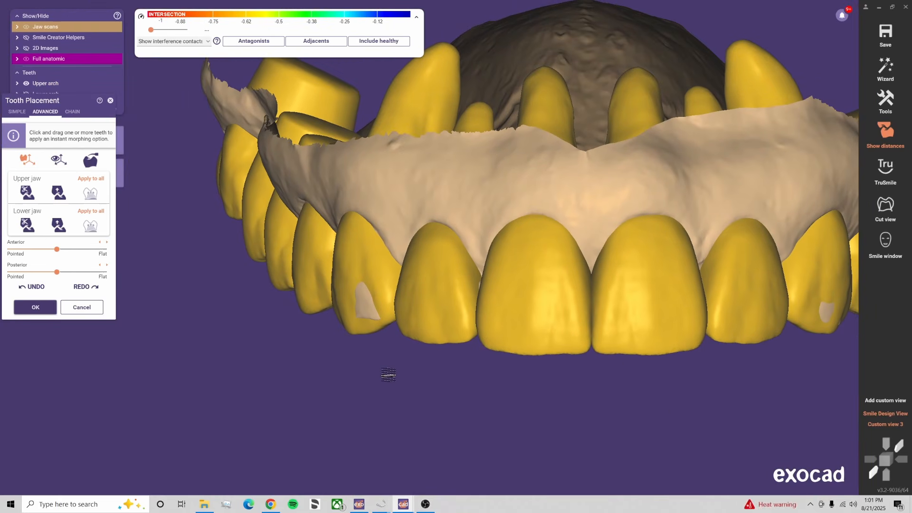
{"action": "right_click_drag", "start_coordinate": [389, 375], "coordinate": [377, 354]}
Isolate the lower jaw and nudge the lower right second molar from the buccal side
{"action": "key", "text": "ctrl+l"}
{"action": "key", "text": "ctrl+u"}
{"action": "middle_click_drag", "start_coordinate": [377, 355], "coordinate": [379, 313]}
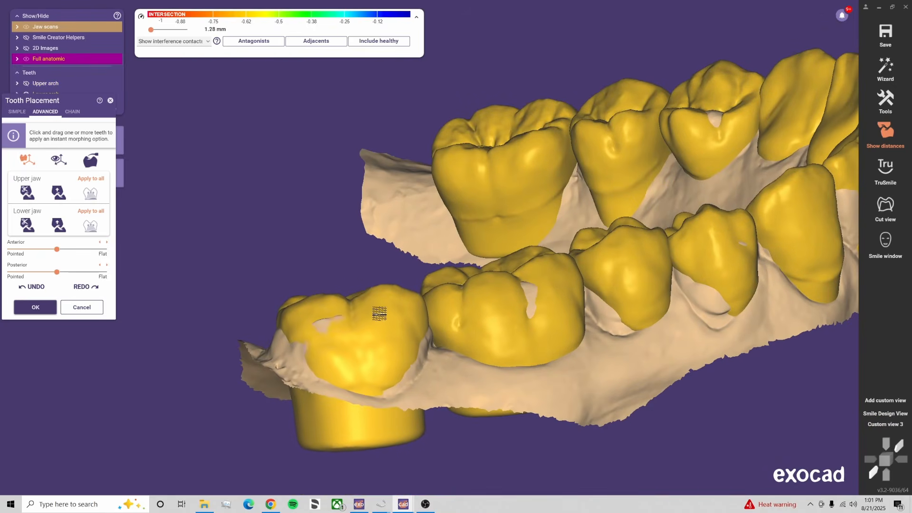
{"action": "left_click_drag", "start_coordinate": [380, 313], "coordinate": [383, 317]}
{"action": "mouse_move", "coordinate": [494, 323]}
{"action": "right_mouse_down"}
{"action": "mouse_move", "coordinate": [494, 310]}
{"action": "mouse_move", "coordinate": [466, 363]}
{"action": "mouse_move", "coordinate": [483, 316]}
{"action": "right_mouse_up"}
Check the lower right teeth against the upper arch and nudge the lower right second premolar from buccal and occlusal views
{"action": "key", "text": "ctrl+u"}
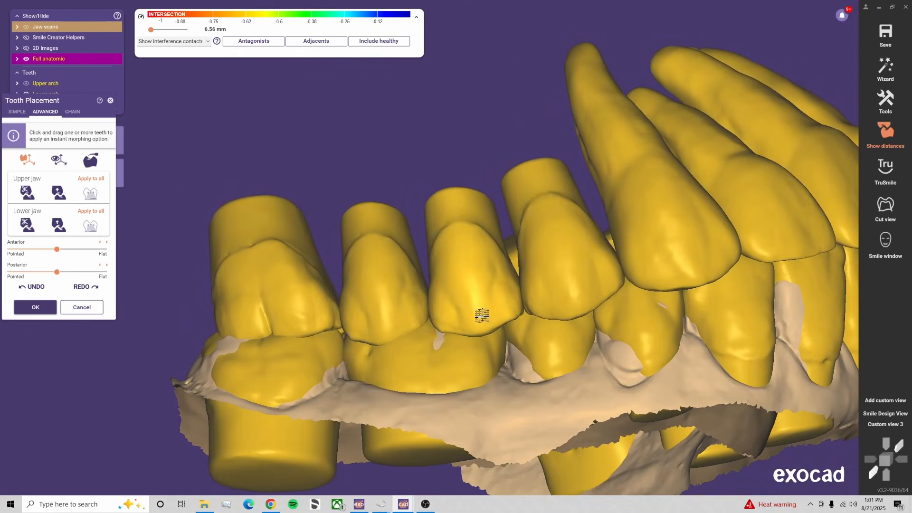
{"action": "key", "text": "l"}
{"action": "key", "text": "l"}
{"action": "key", "text": "u"}
{"action": "right_click_drag", "start_coordinate": [595, 336], "coordinate": [531, 276]}
{"action": "left_click_drag", "start_coordinate": [528, 285], "coordinate": [526, 295]}
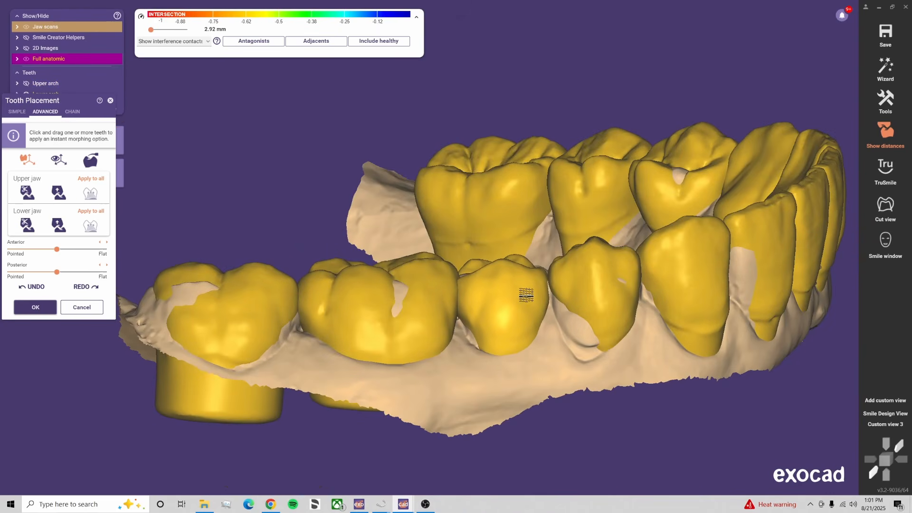
{"action": "right_click_drag", "start_coordinate": [526, 302], "coordinate": [489, 367]}
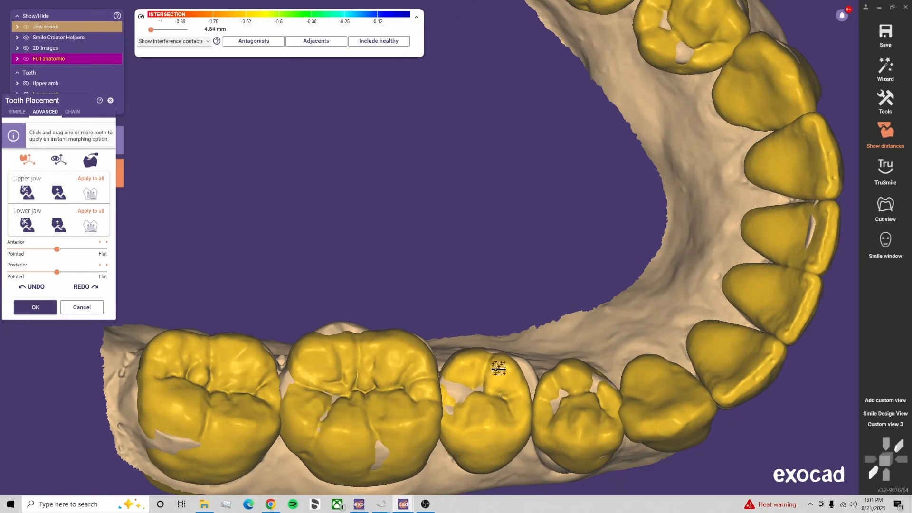
{"action": "left_click_drag", "start_coordinate": [501, 365], "coordinate": [500, 363]}
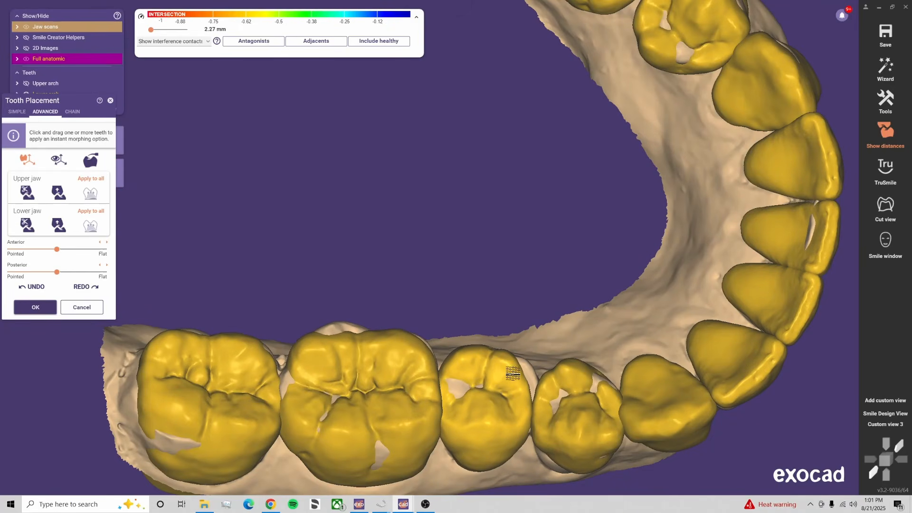
Bring back the upper teeth and adjust the upper right first premolar's position over the lower teeth
{"action": "right_click_drag", "start_coordinate": [513, 374], "coordinate": [515, 369]}
{"action": "right_click_drag", "start_coordinate": [481, 240], "coordinate": [514, 313]}
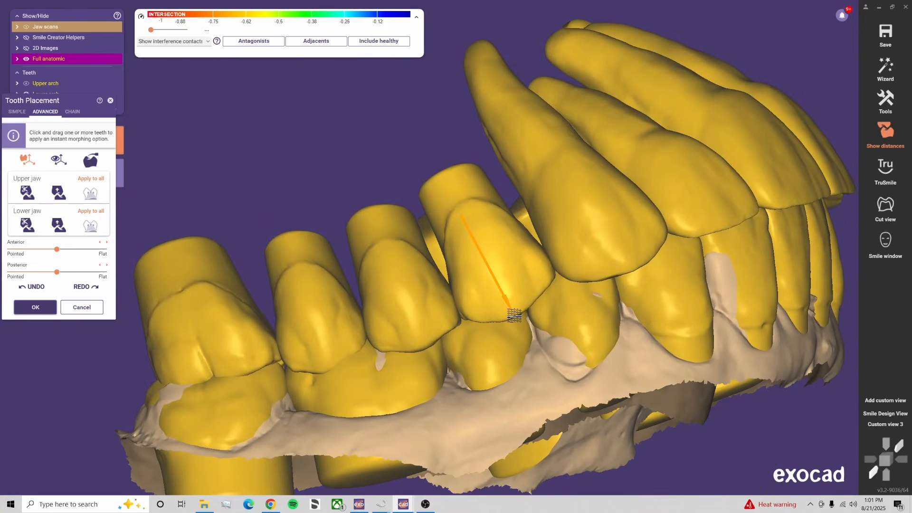
{"action": "right_click_drag", "start_coordinate": [513, 334], "coordinate": [503, 310]}
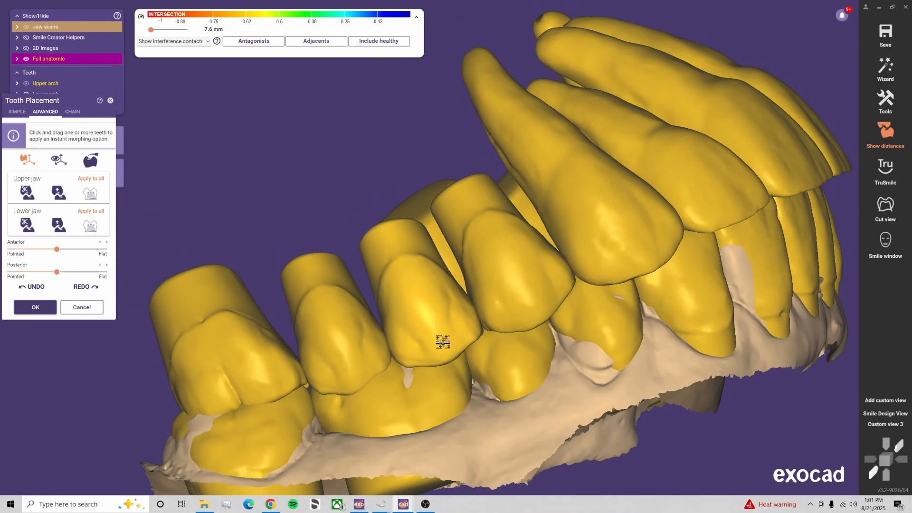
{"action": "right_click_drag", "start_coordinate": [442, 342], "coordinate": [484, 366]}
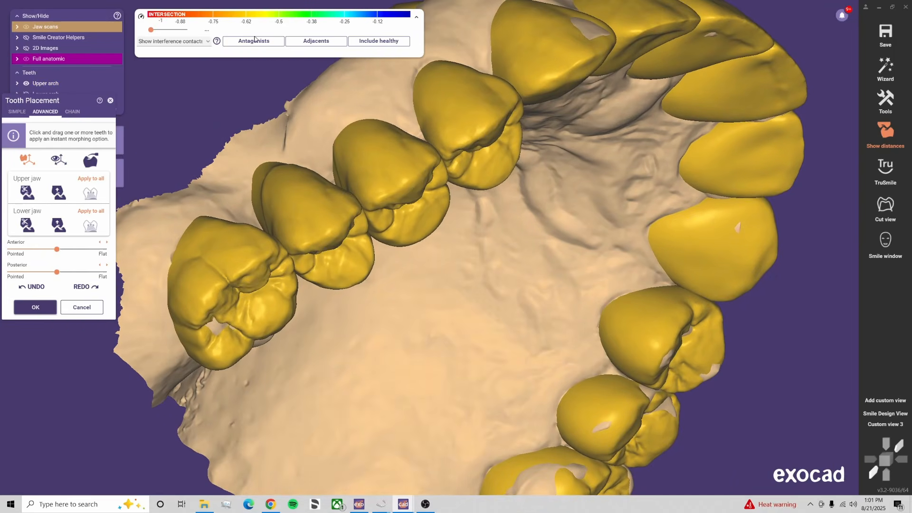
Display the antagonist intersections and examine the contacts on the upper right posterior teeth
{"action": "left_click", "coordinate": [256, 40]}
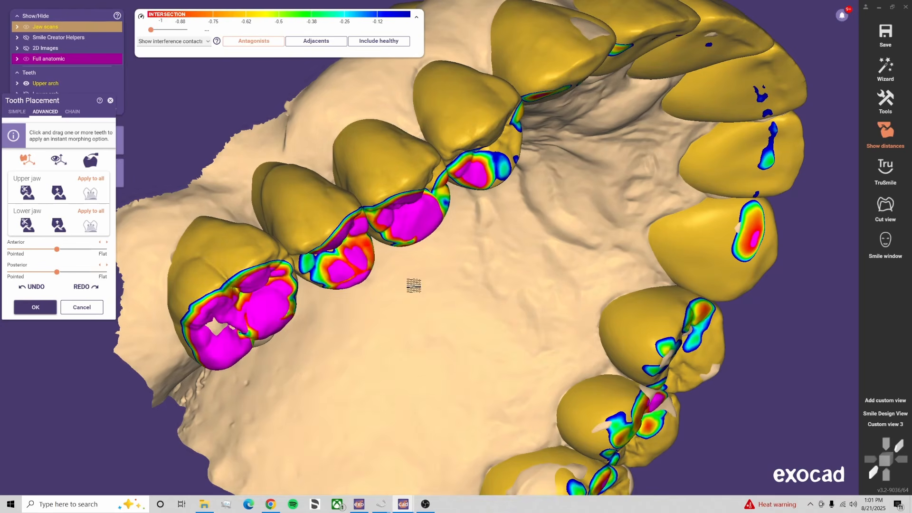
{"action": "right_click_drag", "start_coordinate": [414, 285], "coordinate": [326, 185]}
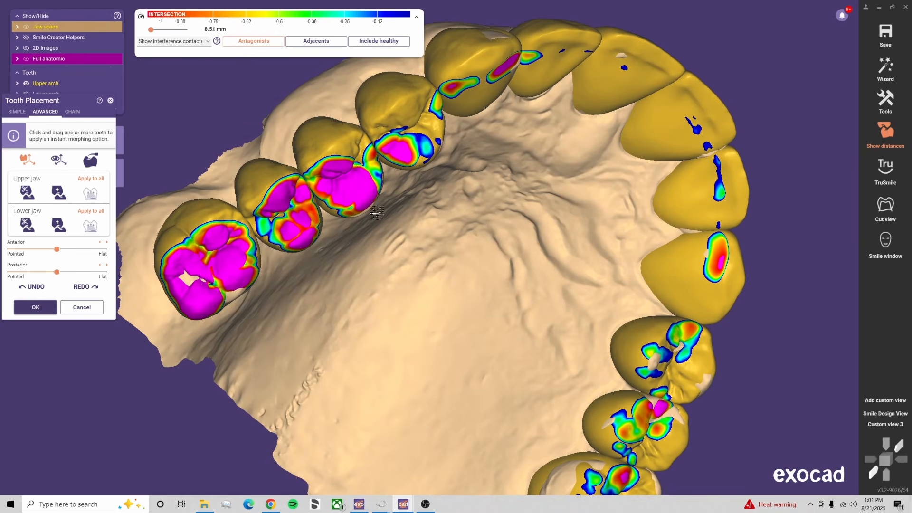
{"action": "middle_click_drag", "start_coordinate": [553, 361], "coordinate": [528, 268]}
{"action": "right_click_drag", "start_coordinate": [280, 152], "coordinate": [306, 210]}
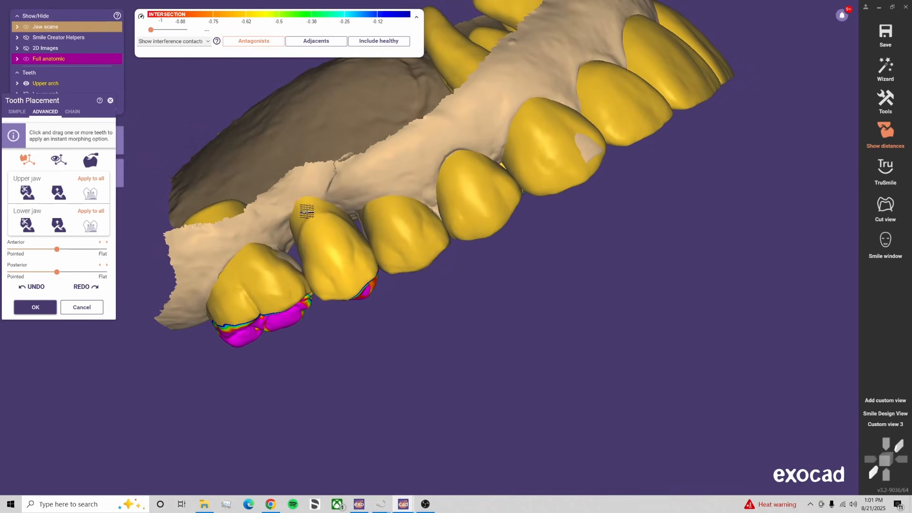
{"action": "scroll", "coordinate": [431, 259], "scroll_direction": "up", "scroll_amount": 2}
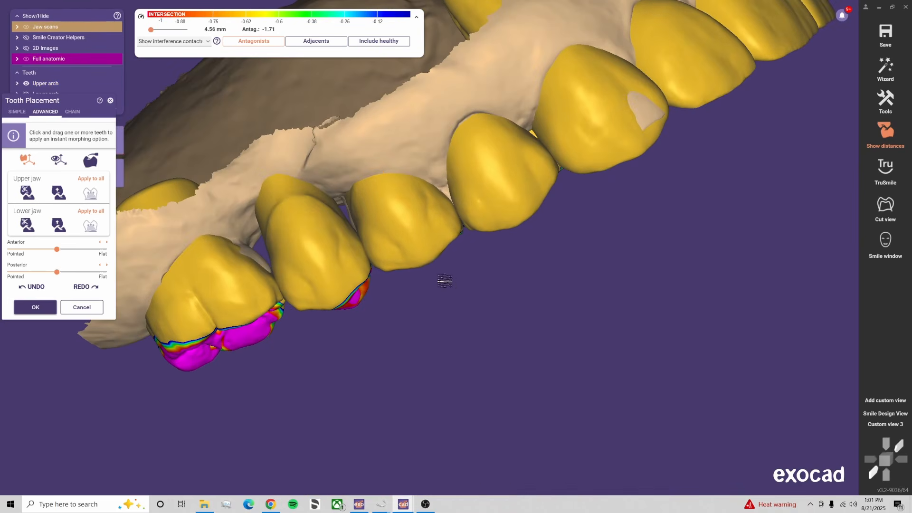
Examine the upper arch's tooth alignment and antagonist contacts from frontal, occlusal and right buccal views
{"action": "right_click_drag", "start_coordinate": [440, 284], "coordinate": [907, 402]}
{"action": "left_click", "coordinate": [895, 425]}
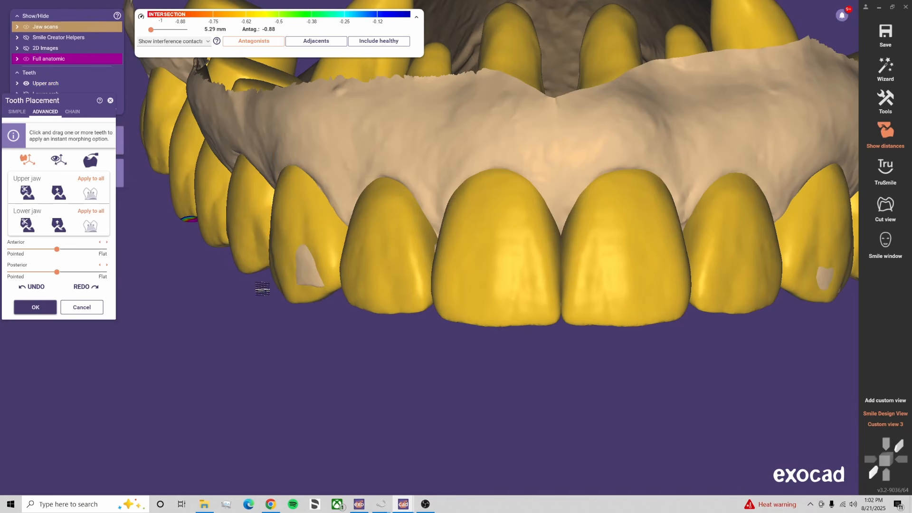
{"action": "right_click_drag", "start_coordinate": [266, 267], "coordinate": [504, 202]}
{"action": "middle_click_drag", "start_coordinate": [504, 202], "coordinate": [524, 344]}
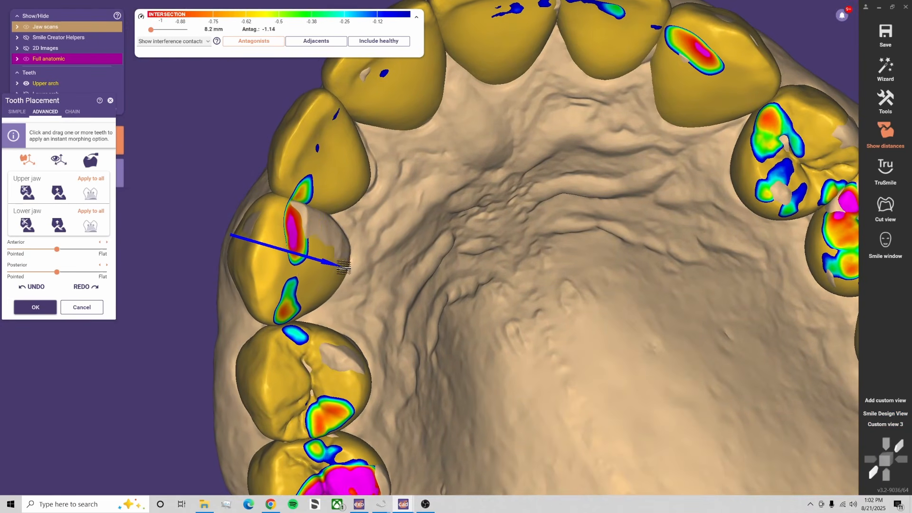
{"action": "right_click_drag", "start_coordinate": [344, 269], "coordinate": [506, 300]}
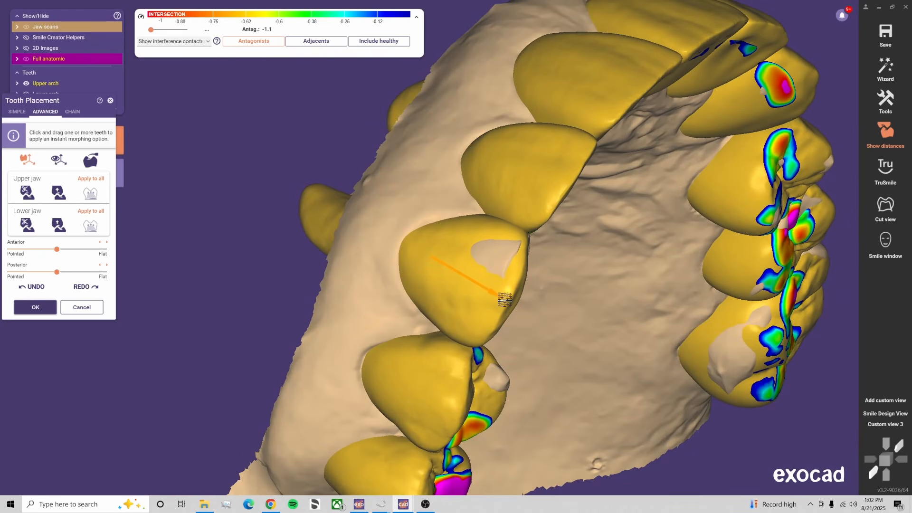
{"action": "left_click", "coordinate": [886, 425]}
{"action": "scroll", "coordinate": [301, 360], "scroll_direction": "down", "scroll_amount": 5}
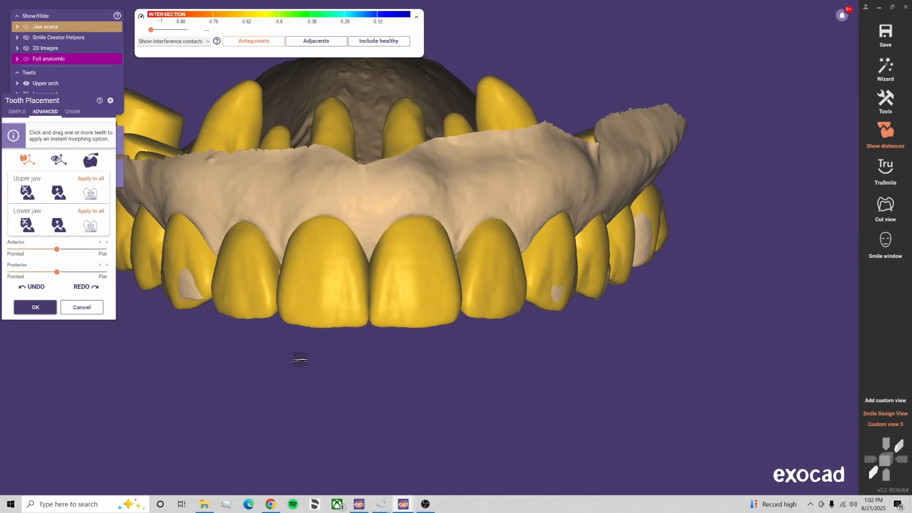
{"action": "right_click_drag", "start_coordinate": [300, 360], "coordinate": [367, 362]}
{"action": "scroll", "coordinate": [197, 246], "scroll_direction": "up", "scroll_amount": 3}
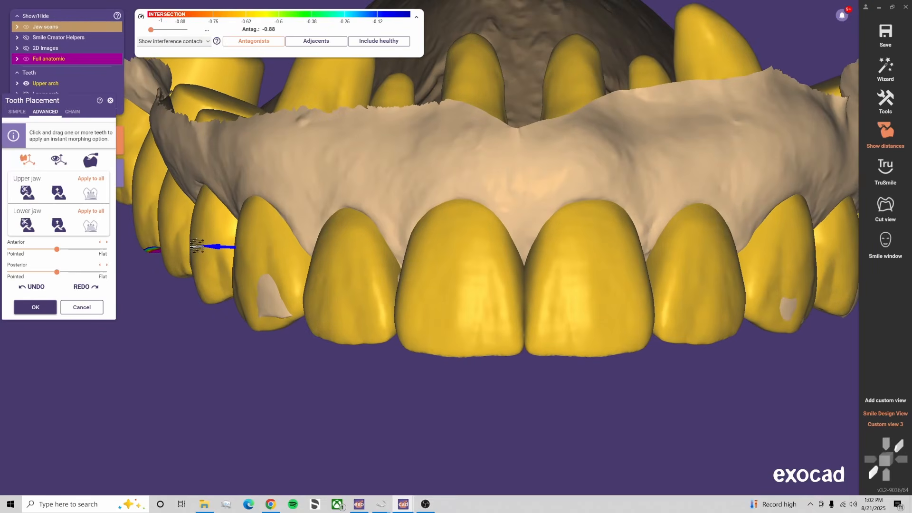
{"action": "right_click_drag", "start_coordinate": [198, 246], "coordinate": [722, 402]}
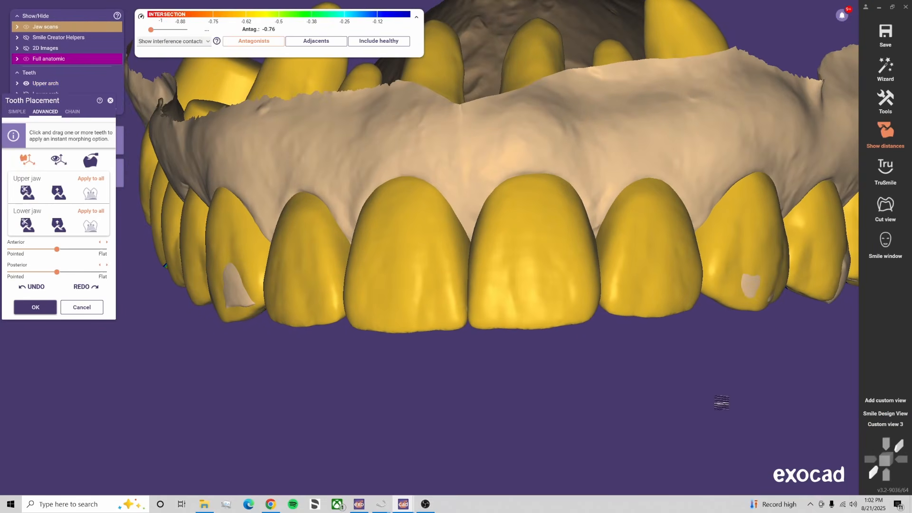
{"action": "left_click", "coordinate": [885, 424]}
{"action": "scroll", "coordinate": [534, 387], "scroll_direction": "down", "scroll_amount": 2}
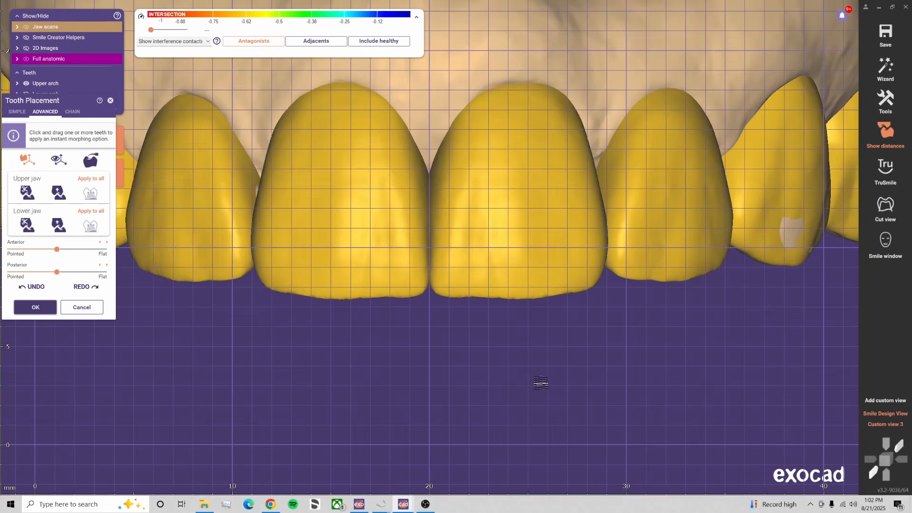
{"action": "middle_click_drag", "start_coordinate": [548, 394], "coordinate": [538, 352]}
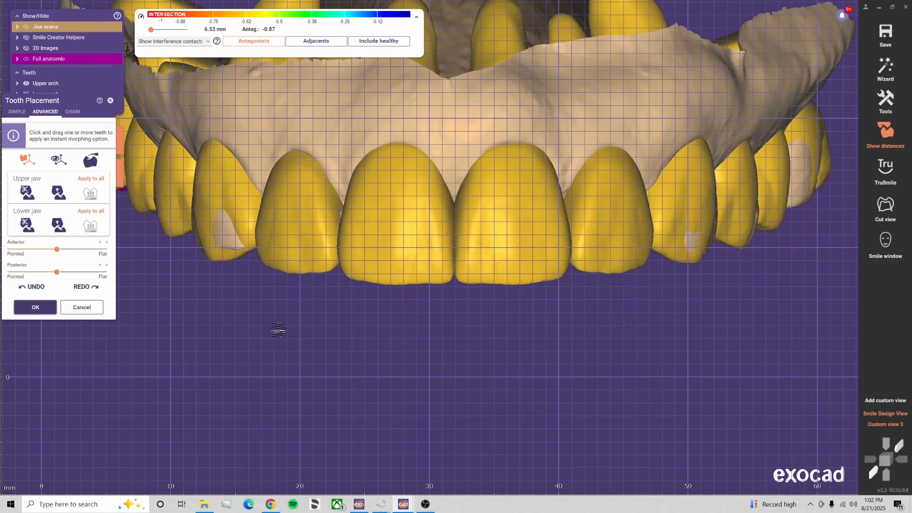
Compare the designed upper and lower teeth with the original jaw scan and the patient's smile photo
{"action": "key", "text": "l"}
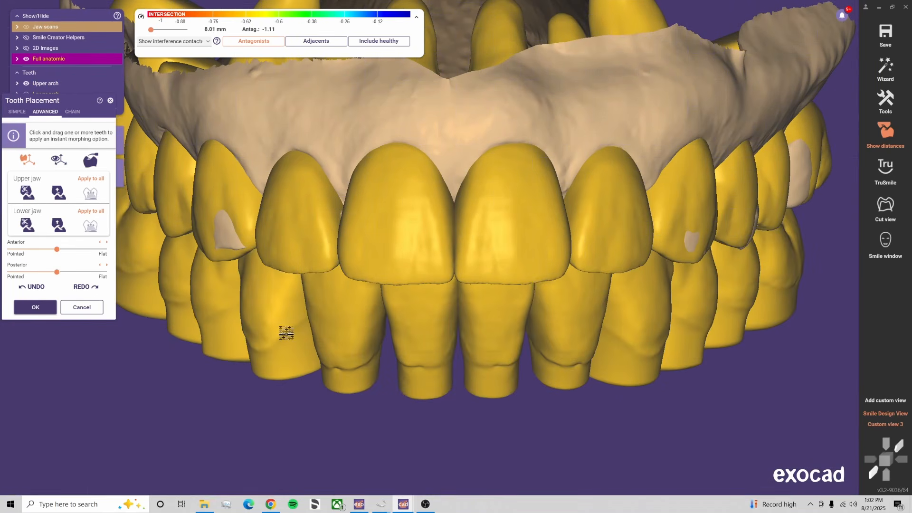
{"action": "key", "text": "f"}
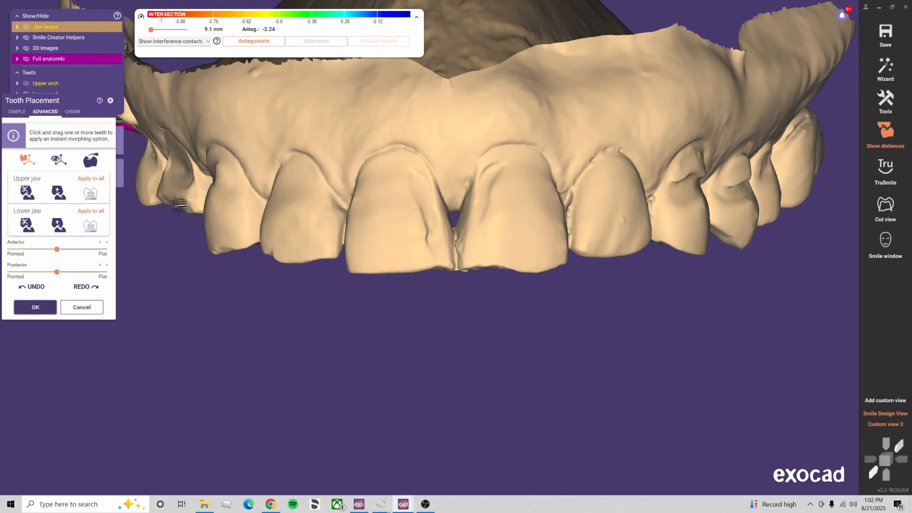
{"action": "key", "text": "p"}
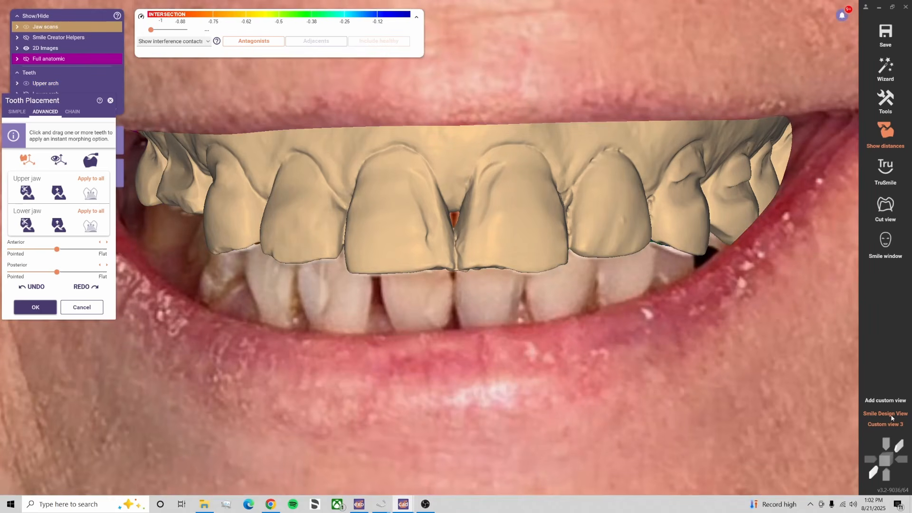
{"action": "left_click", "coordinate": [892, 418]}
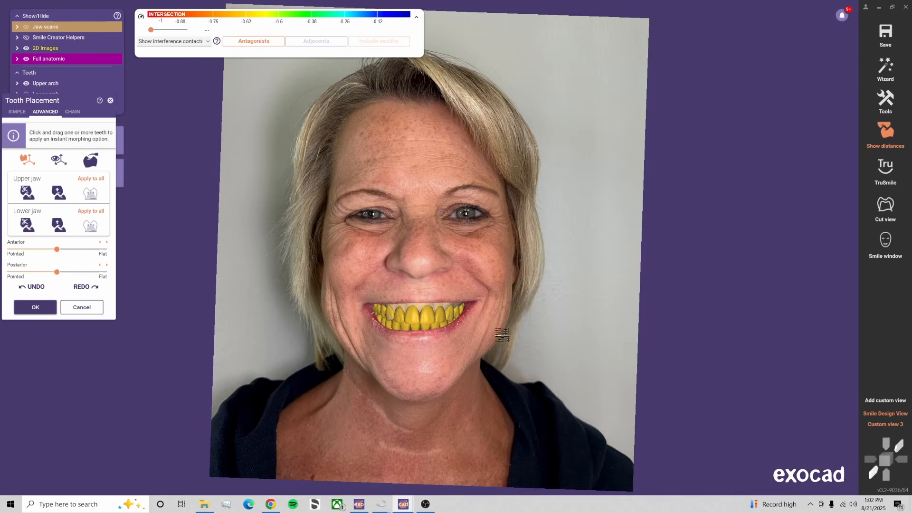
{"action": "scroll", "coordinate": [377, 308], "scroll_direction": "up", "scroll_amount": 5}
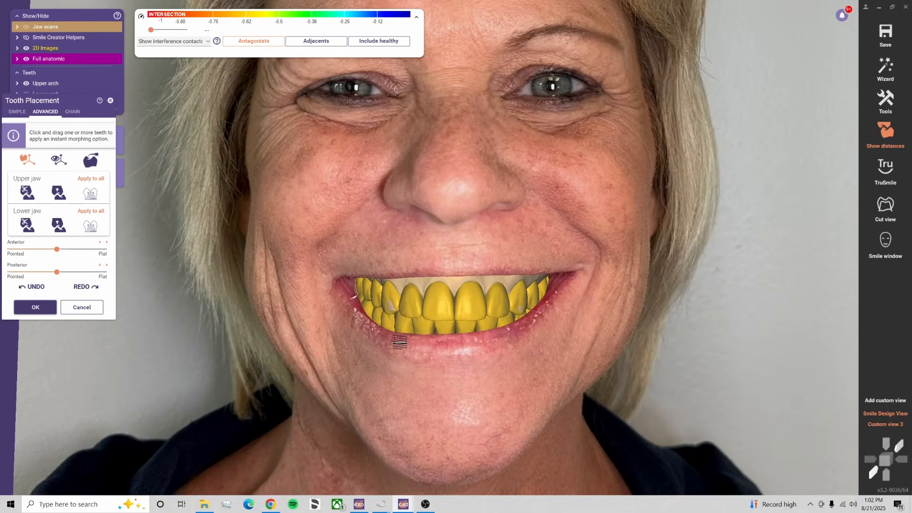
{"action": "key", "text": "p"}
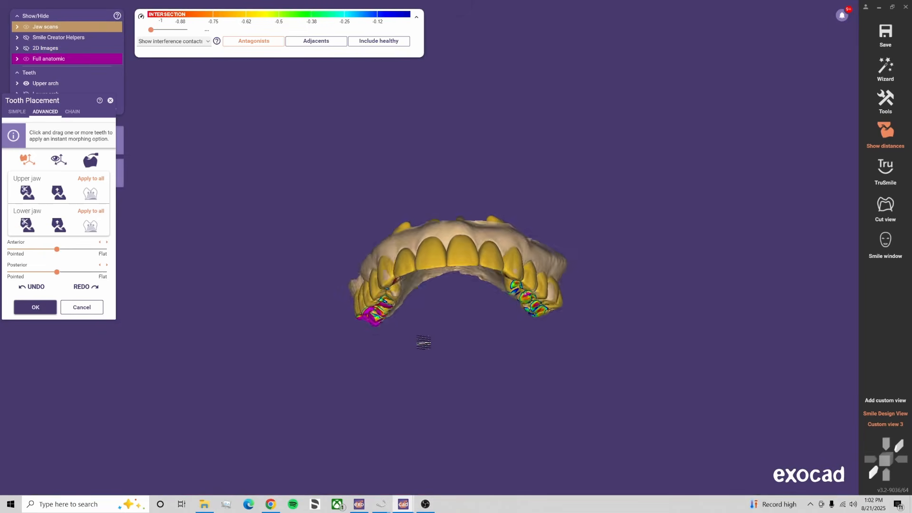
Check the antagonist contacts on the upper right posterior teeth from the occlusal side and accept the tooth placement
{"action": "right_click_drag", "start_coordinate": [416, 330], "coordinate": [304, 322]}
{"action": "scroll", "coordinate": [482, 348], "scroll_direction": "up", "scroll_amount": 5}
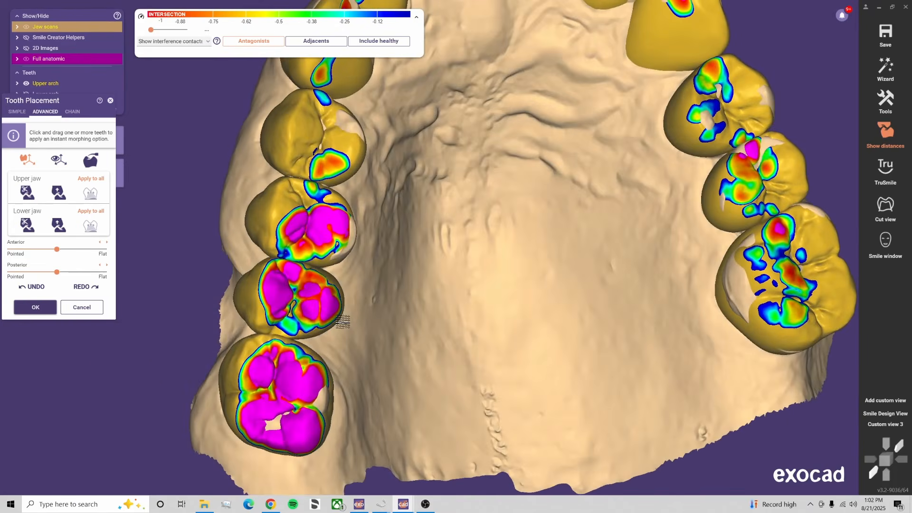
{"action": "right_click_drag", "start_coordinate": [359, 359], "coordinate": [363, 329]}
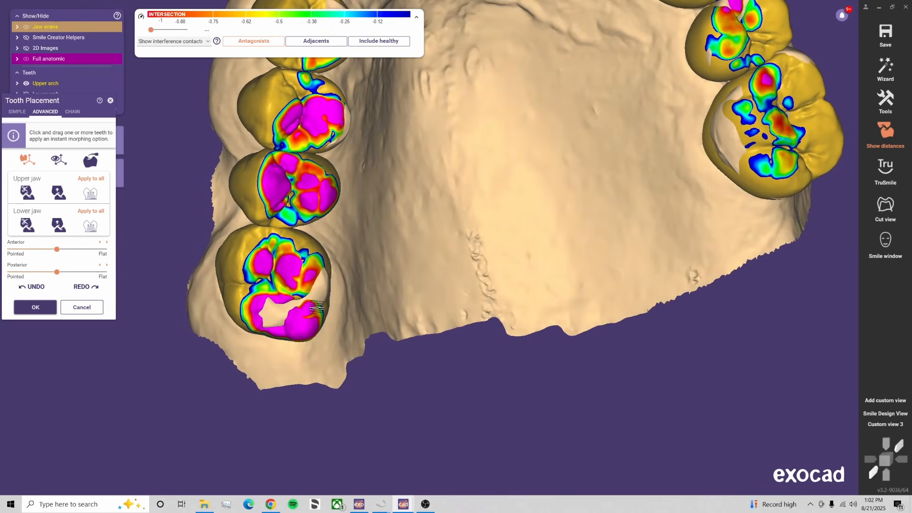
{"action": "left_click", "coordinate": [29, 288]}
{"action": "left_click", "coordinate": [35, 307]}
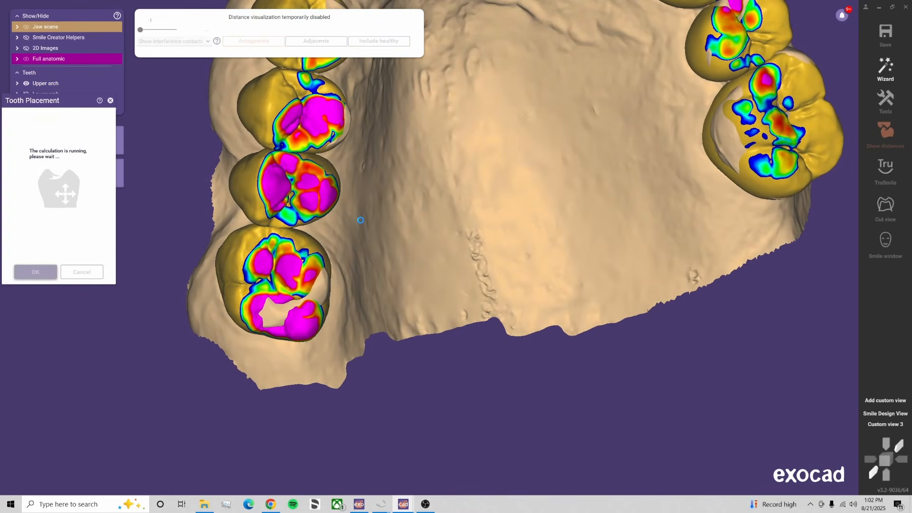
Reopen Tooth Placement for upper right teeth 2 to 5 only and morph their posterior anatomy flatter, accepting the result
{"action": "left_click", "coordinate": [302, 190]}
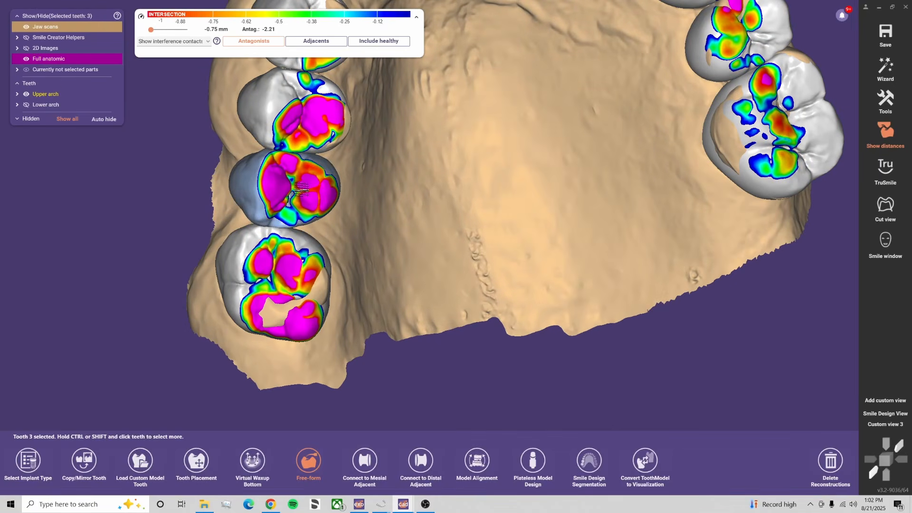
{"action": "right_click_drag", "start_coordinate": [305, 240], "coordinate": [333, 100]}
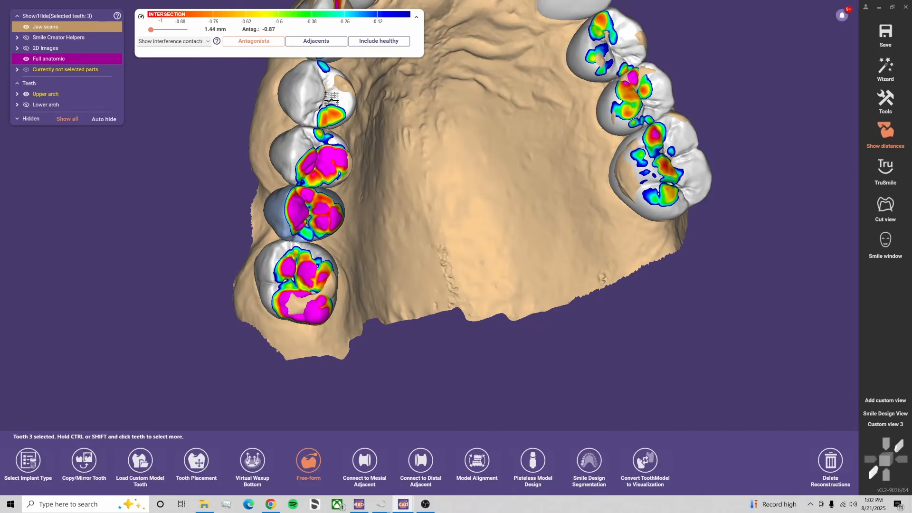
{"action": "left_click", "coordinate": [332, 98]}
{"action": "double_click", "coordinate": [304, 302]}
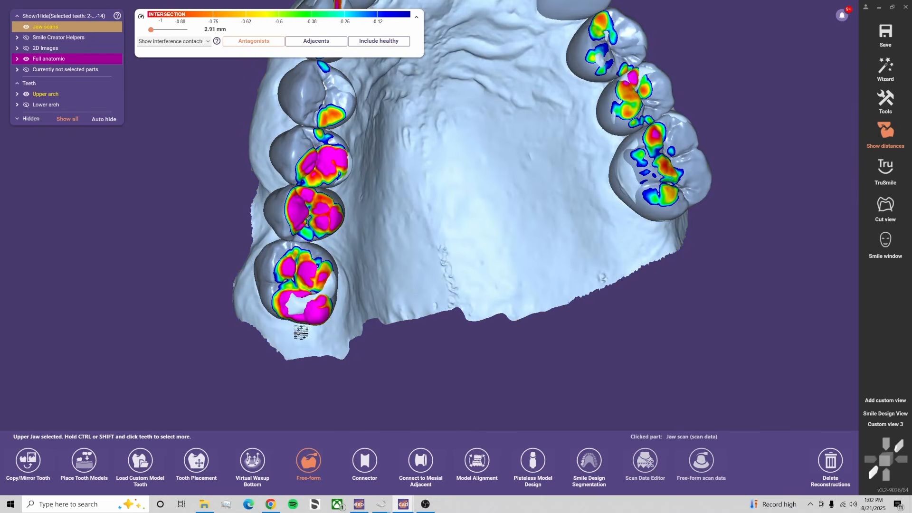
{"action": "double_click", "coordinate": [326, 117]}
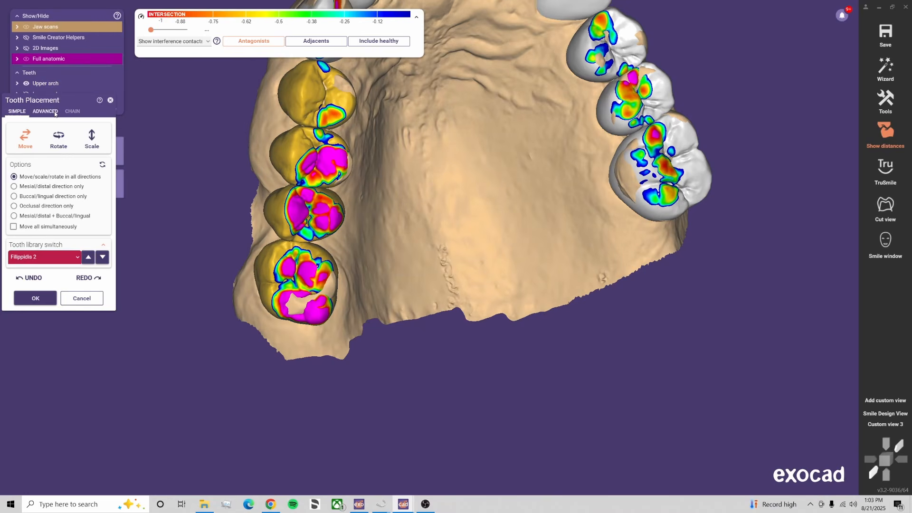
{"action": "left_click", "coordinate": [55, 113]}
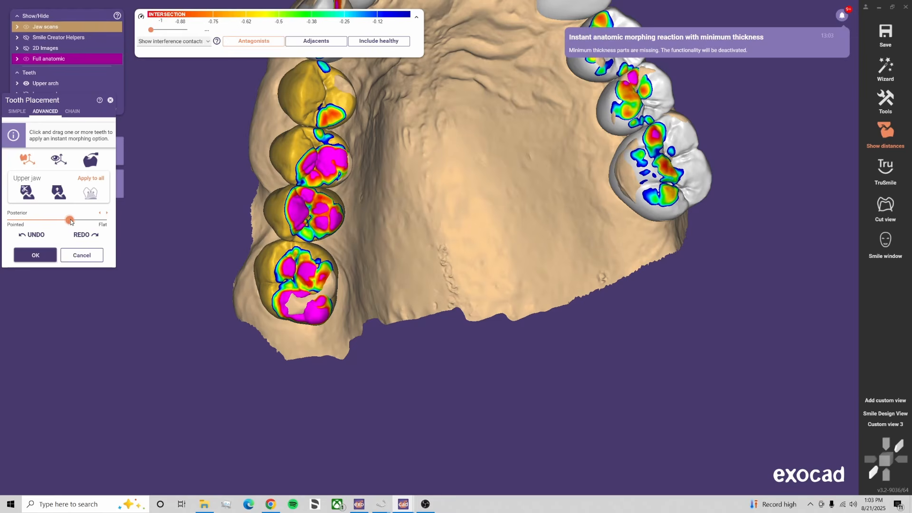
{"action": "left_click_drag", "start_coordinate": [81, 220], "coordinate": [84, 220]}
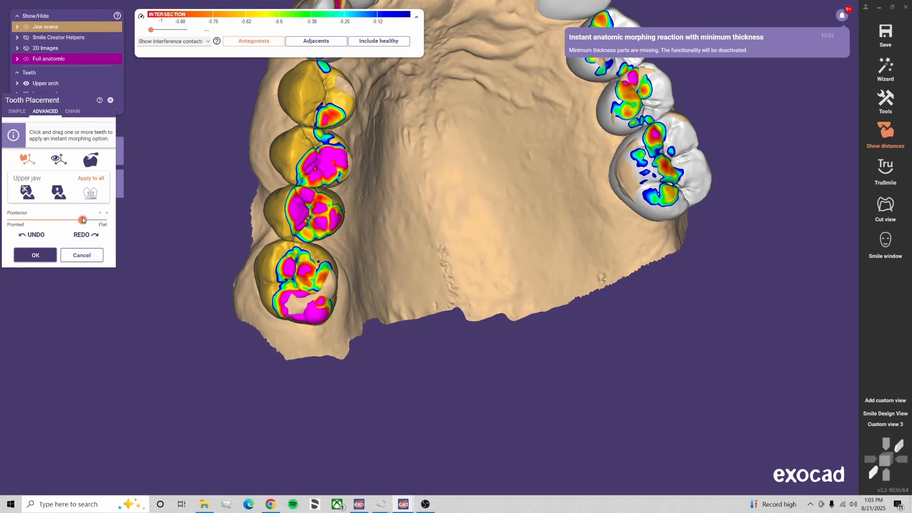
{"action": "right_click_drag", "start_coordinate": [186, 222], "coordinate": [905, 405]}
{"action": "left_click", "coordinate": [886, 425]}
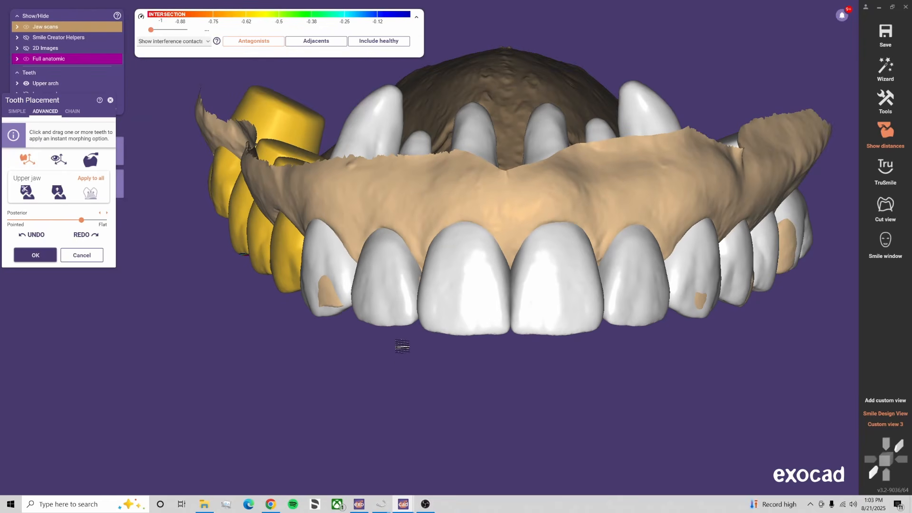
{"action": "right_click_drag", "start_coordinate": [402, 346], "coordinate": [400, 327]}
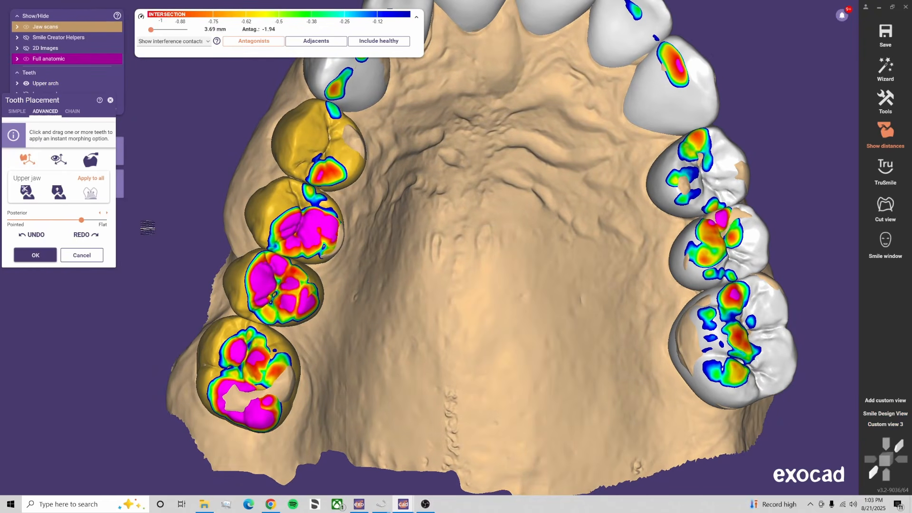
{"action": "left_click", "coordinate": [34, 256]}
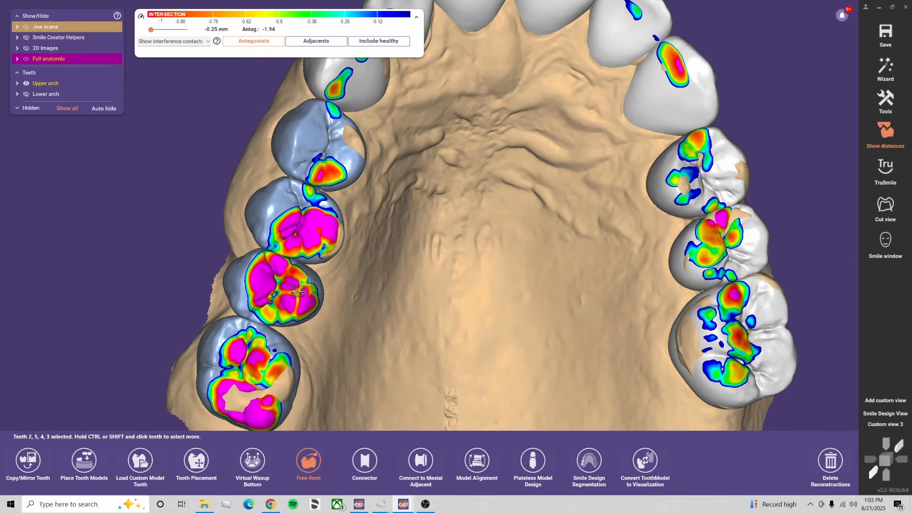
Hide the antagonist intersections and flatten the occlusal anatomy of tooth 3 alone with the advanced Tooth Placement, accepting the result
{"action": "left_click", "coordinate": [297, 291]}
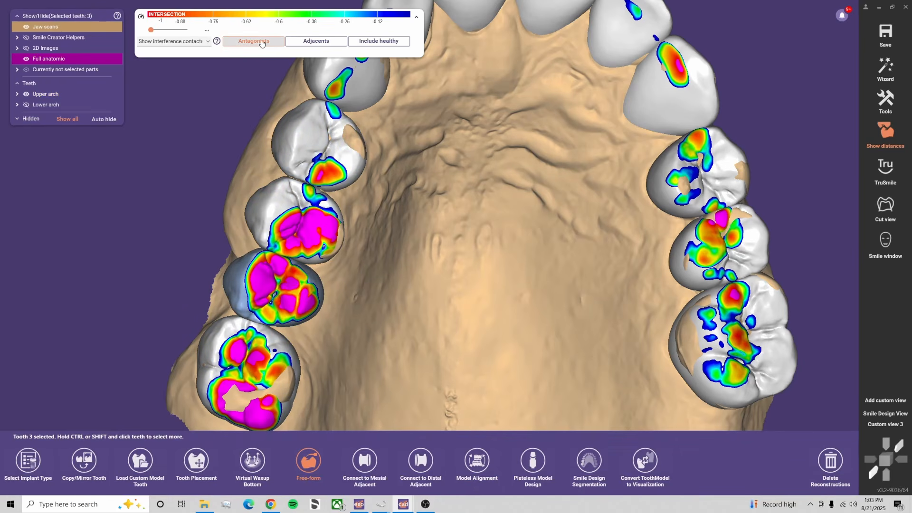
{"action": "left_click", "coordinate": [262, 41]}
{"action": "right_click_drag", "start_coordinate": [393, 278], "coordinate": [370, 308]}
{"action": "left_click", "coordinate": [198, 470]}
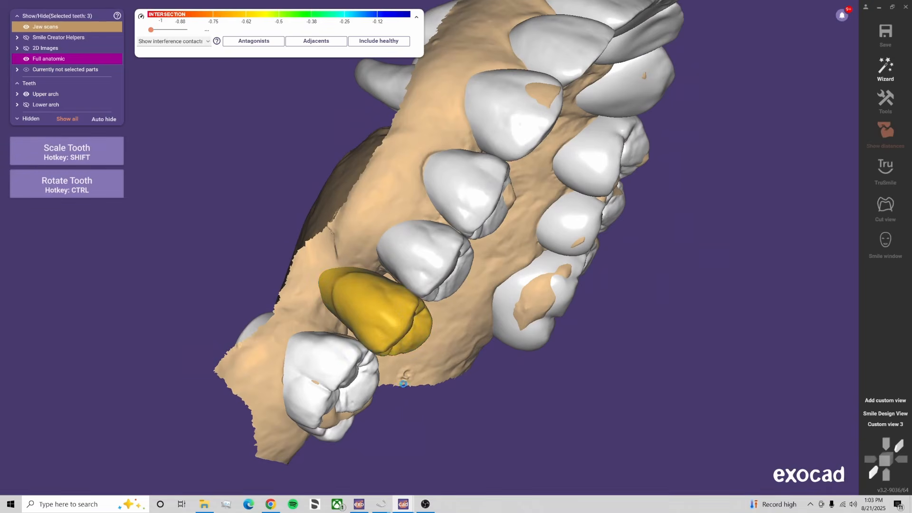
{"action": "left_click", "coordinate": [551, 216]}
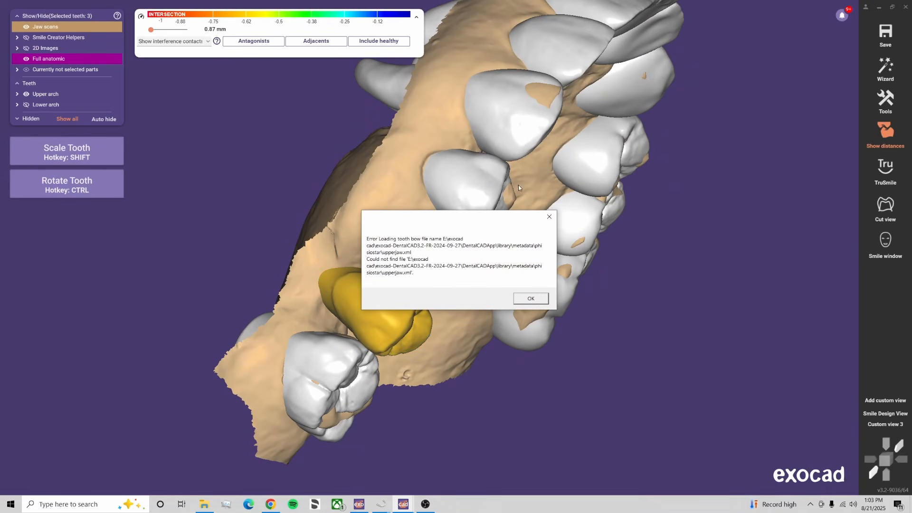
{"action": "left_click", "coordinate": [551, 217]}
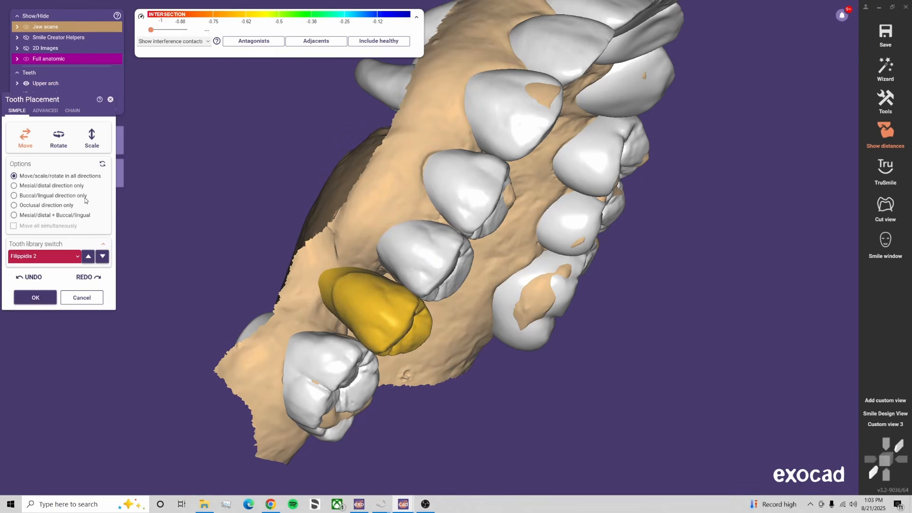
{"action": "left_click", "coordinate": [45, 110]}
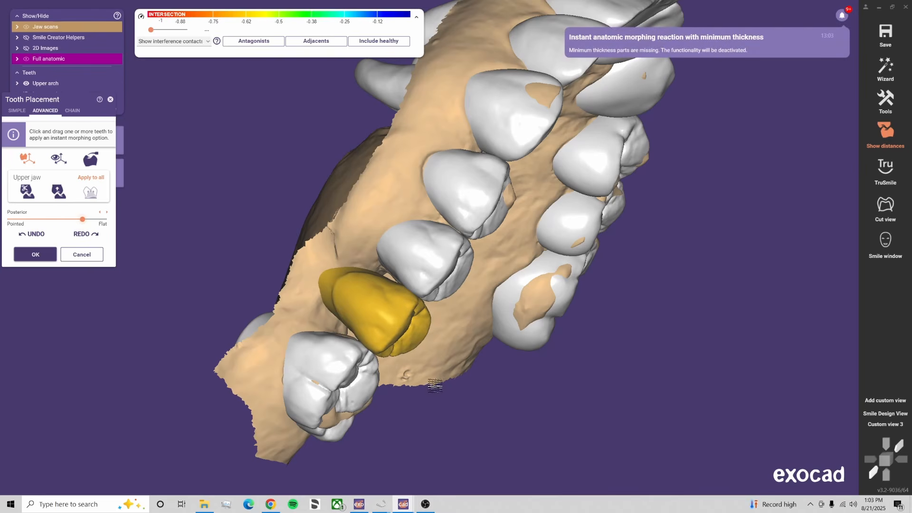
{"action": "right_click_drag", "start_coordinate": [435, 386], "coordinate": [618, 417]}
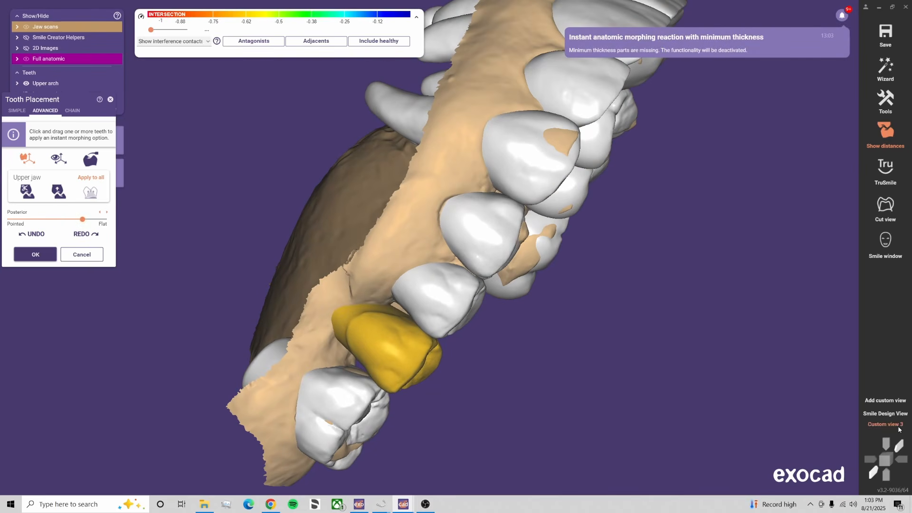
{"action": "left_click", "coordinate": [885, 414]}
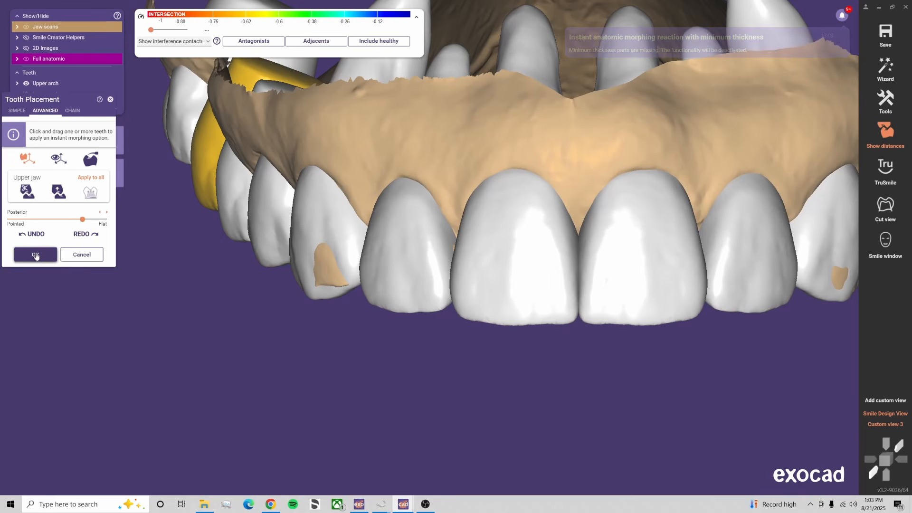
{"action": "left_click", "coordinate": [35, 255]}
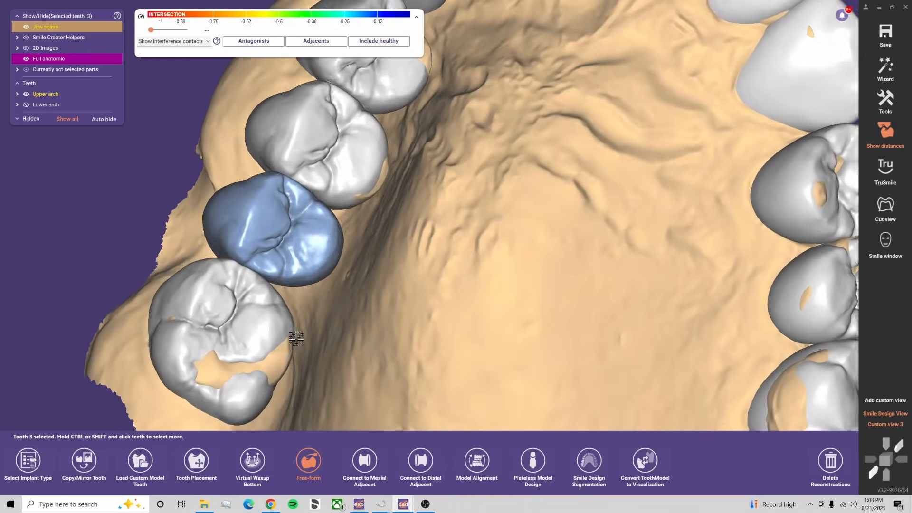
Clear the tooth selection and reopen Tooth Placement for the whole set of teeth
{"action": "right_click_drag", "start_coordinate": [296, 338], "coordinate": [406, 266]}
{"action": "left_click", "coordinate": [408, 268]}
{"action": "scroll", "coordinate": [431, 235], "scroll_direction": "down", "scroll_amount": 3}
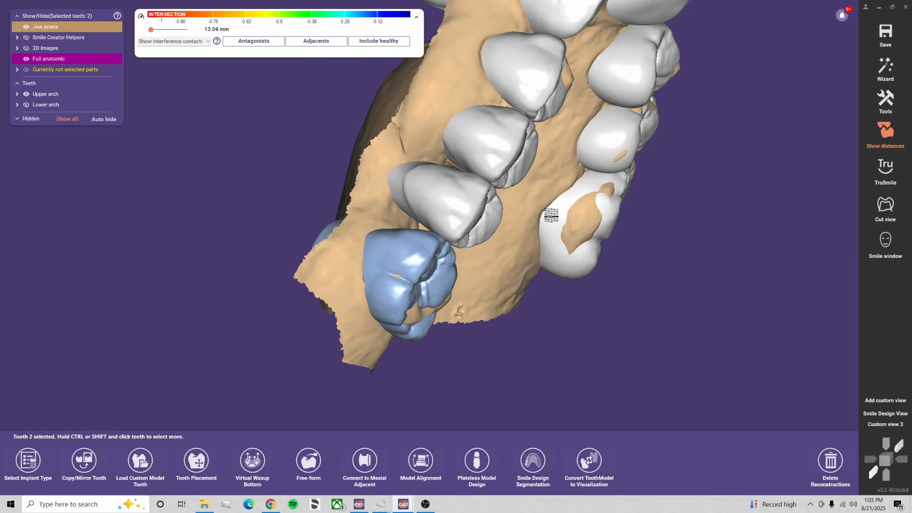
{"action": "left_click", "coordinate": [550, 214]}
{"action": "left_click", "coordinate": [576, 228]}
{"action": "left_click", "coordinate": [653, 276]}
{"action": "right_click", "coordinate": [653, 276]}
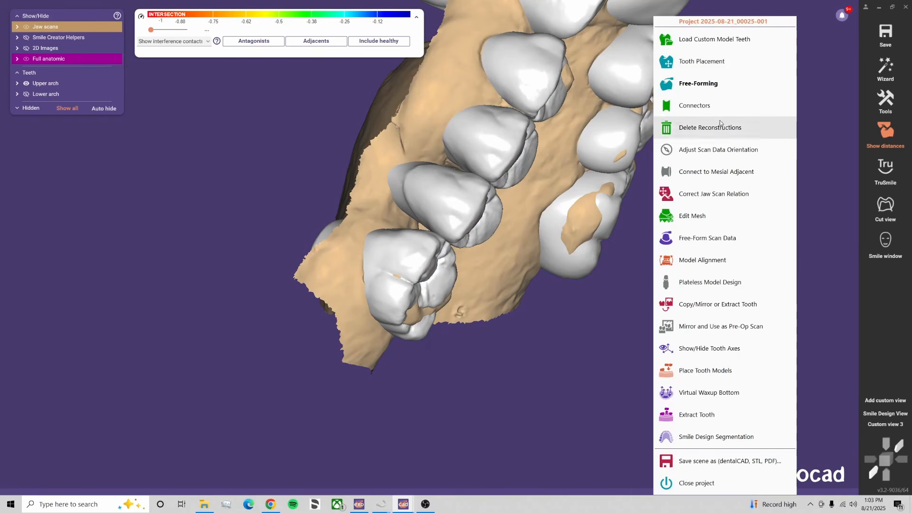
{"action": "left_click", "coordinate": [727, 66]}
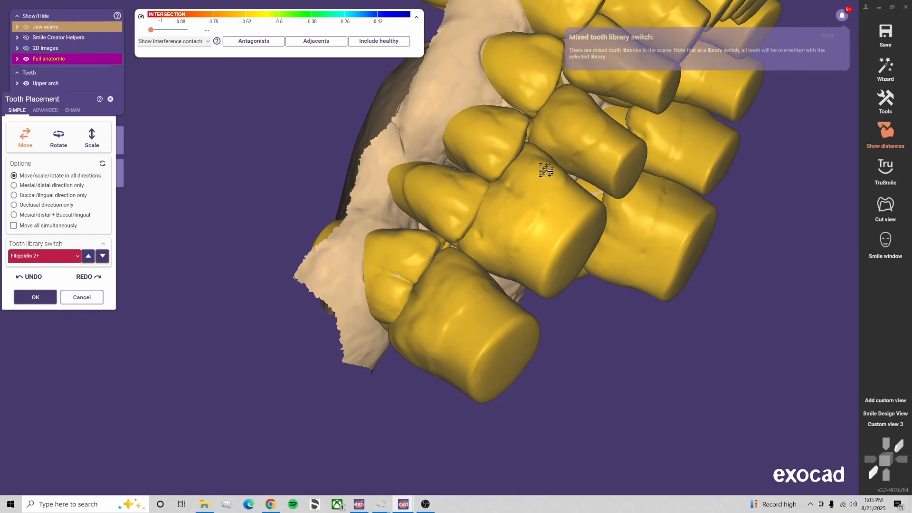
In the advanced Tooth Placement, show the antagonist intersections and examine them on the lower right posterior teeth from the occlusal side
{"action": "right_click_drag", "start_coordinate": [548, 198], "coordinate": [547, 348]}
{"action": "scroll", "coordinate": [548, 348], "scroll_direction": "up", "scroll_amount": 3}
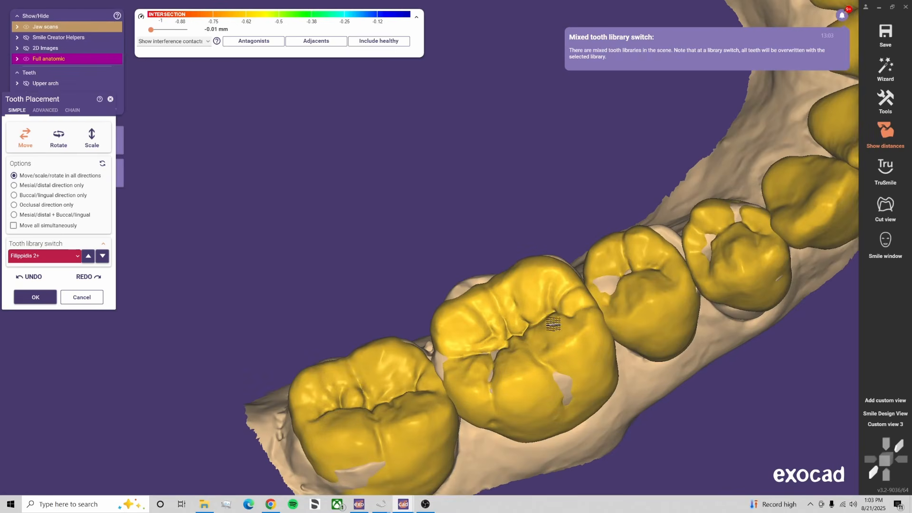
{"action": "right_click_drag", "start_coordinate": [555, 401], "coordinate": [559, 339]}
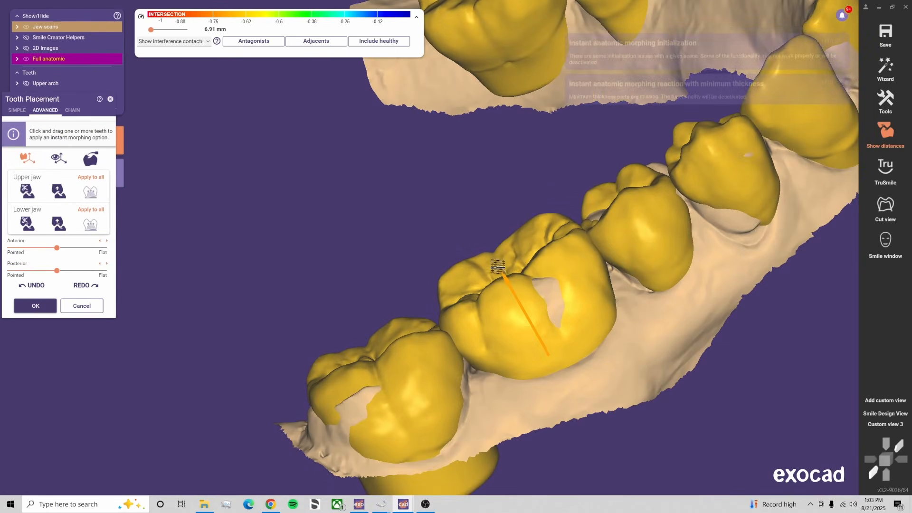
{"action": "left_click_drag", "start_coordinate": [497, 265], "coordinate": [497, 269]}
{"action": "left_click", "coordinate": [277, 43]}
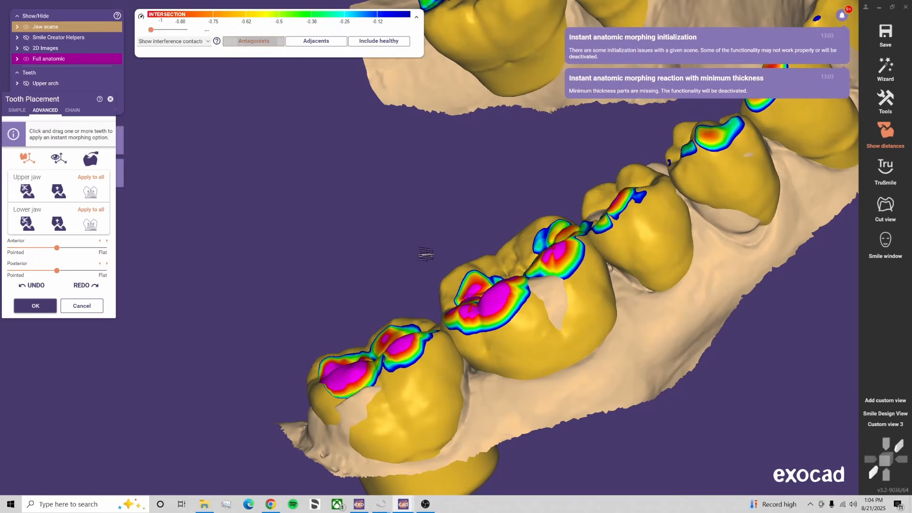
{"action": "right_click_drag", "start_coordinate": [425, 255], "coordinate": [470, 291]}
{"action": "scroll", "coordinate": [469, 286], "scroll_direction": "down", "scroll_amount": 3}
{"action": "scroll", "coordinate": [470, 287], "scroll_direction": "down", "scroll_amount": 1}
{"action": "middle_click_drag", "start_coordinate": [443, 195], "coordinate": [425, 241]}
{"action": "scroll", "coordinate": [441, 346], "scroll_direction": "up", "scroll_amount": 3}
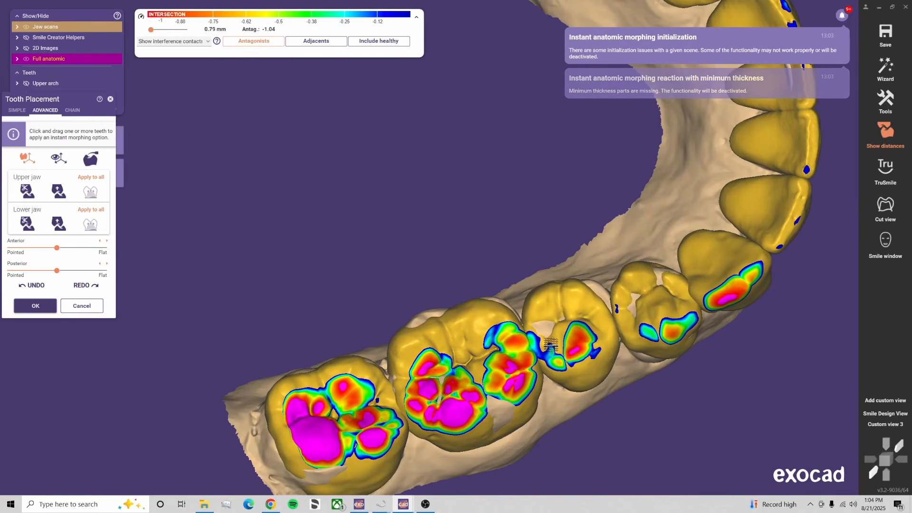
Hide the antagonist intersections and nudge the lower right second and first premolars into better alignment
{"action": "left_click", "coordinate": [254, 41]}
{"action": "scroll", "coordinate": [580, 362], "scroll_direction": "up", "scroll_amount": 3}
{"action": "left_click_drag", "start_coordinate": [587, 328], "coordinate": [590, 329]}
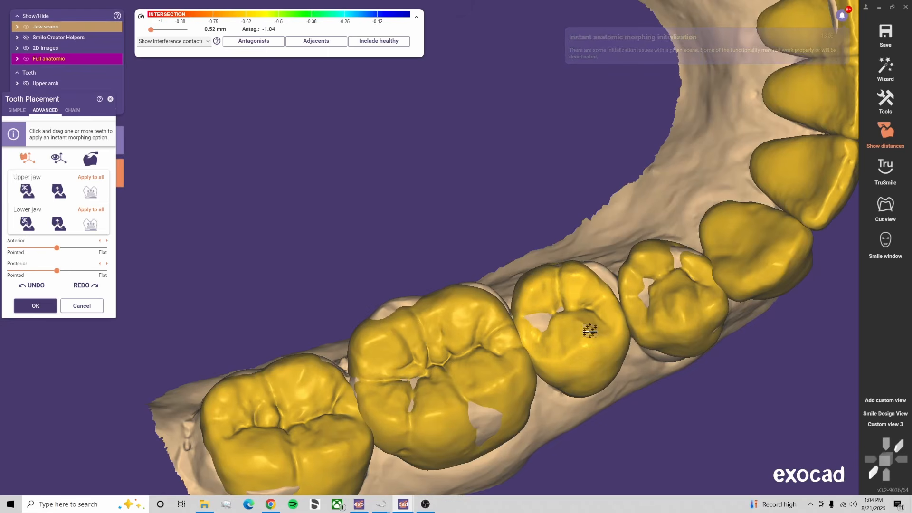
{"action": "left_click_drag", "start_coordinate": [675, 299], "coordinate": [705, 277]}
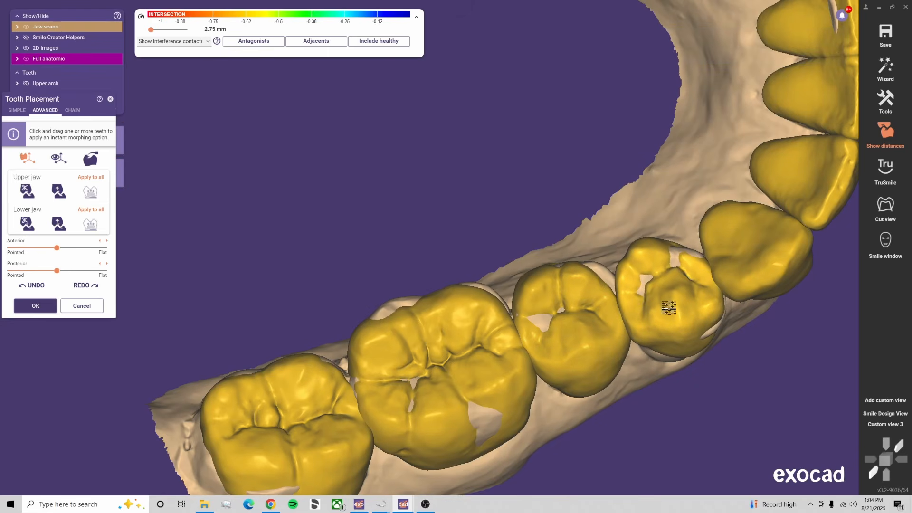
Reshape the lower right first premolar from the occlusal side, extending it buccally and distally and drawing in its lingual side
{"action": "right_click_drag", "start_coordinate": [640, 332], "coordinate": [662, 230]}
{"action": "left_click", "coordinate": [899, 424]}
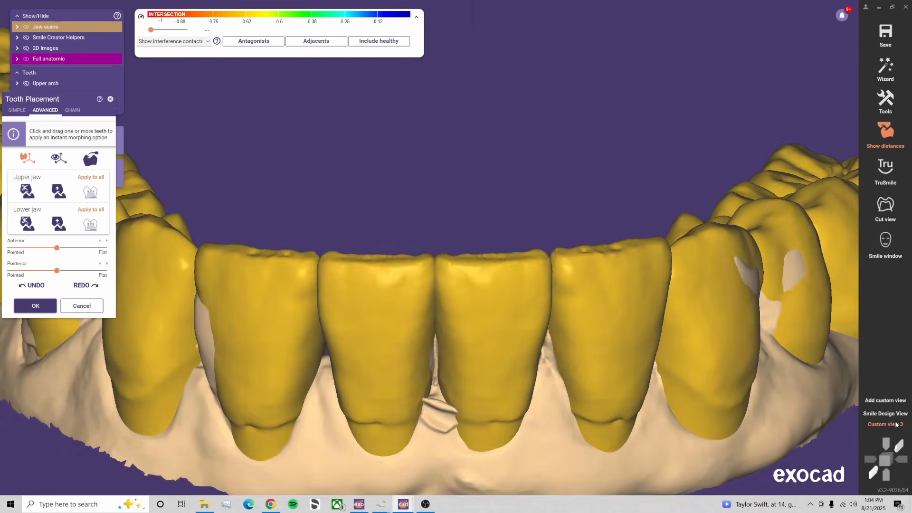
{"action": "scroll", "coordinate": [230, 348], "scroll_direction": "down", "scroll_amount": 3}
{"action": "middle_click_drag", "start_coordinate": [230, 348], "coordinate": [434, 346]}
{"action": "right_click_drag", "start_coordinate": [373, 288], "coordinate": [359, 399]}
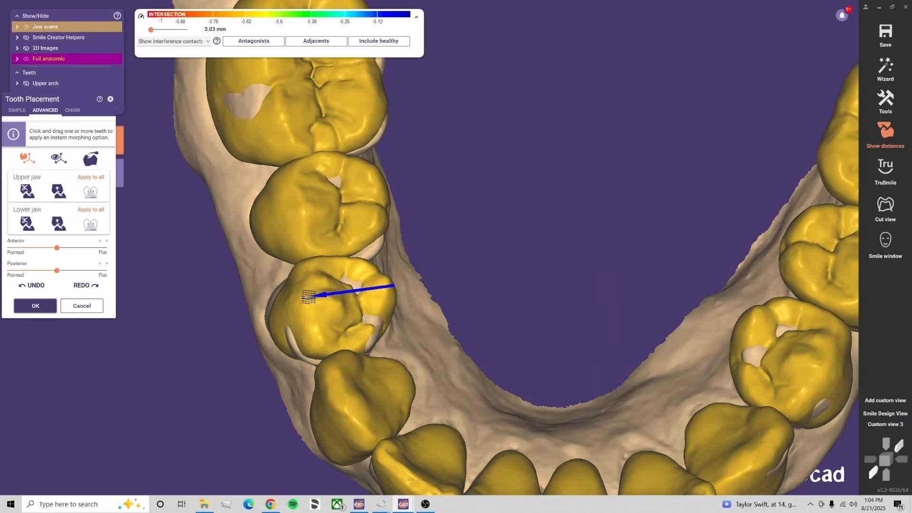
{"action": "left_click_drag", "start_coordinate": [309, 297], "coordinate": [317, 307]}
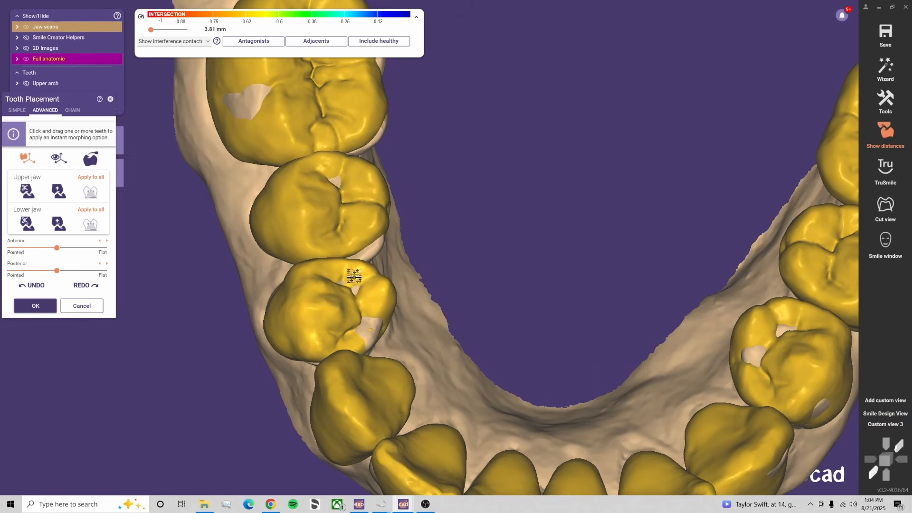
{"action": "right_click_drag", "start_coordinate": [355, 277], "coordinate": [351, 263]}
{"action": "left_click_drag", "start_coordinate": [332, 261], "coordinate": [330, 255]}
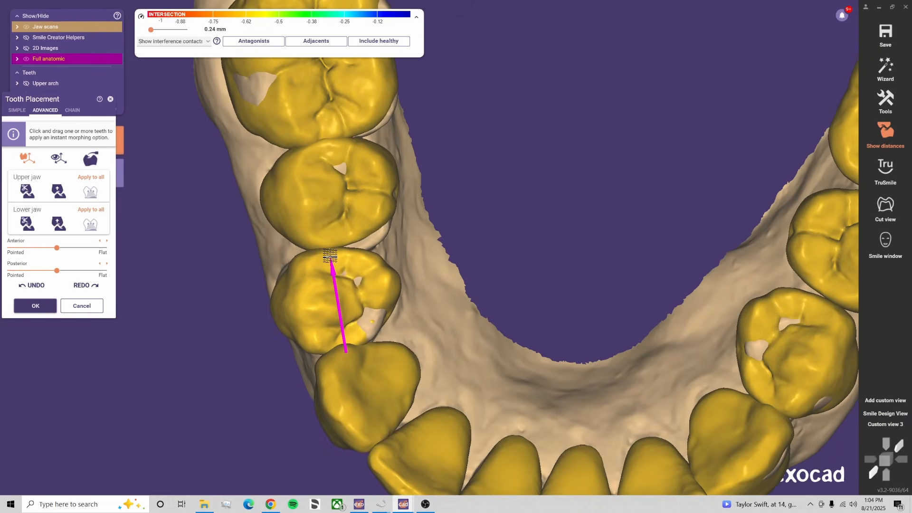
{"action": "left_click_drag", "start_coordinate": [384, 280], "coordinate": [375, 286]}
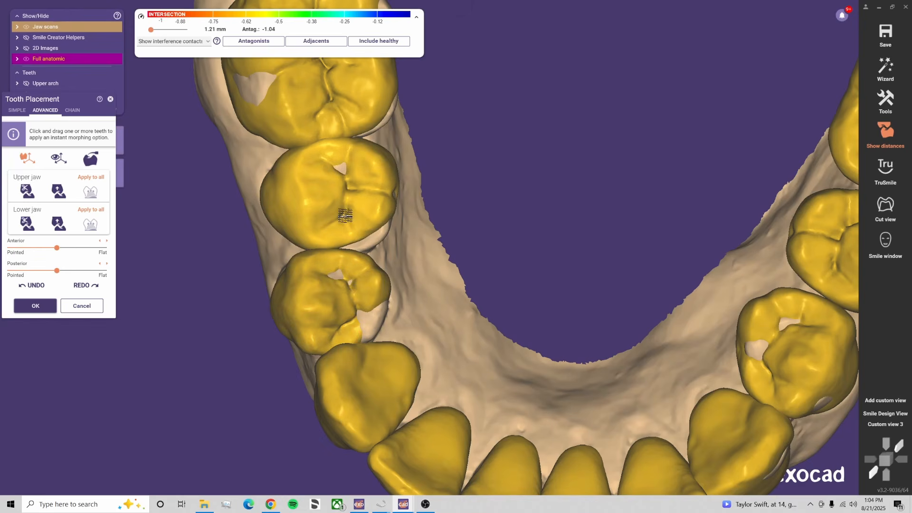
Shift the lower right second premolar slightly and trim its lingual and distal extent
{"action": "left_click_drag", "start_coordinate": [340, 221], "coordinate": [338, 223]}
{"action": "left_click_drag", "start_coordinate": [385, 185], "coordinate": [382, 186]}
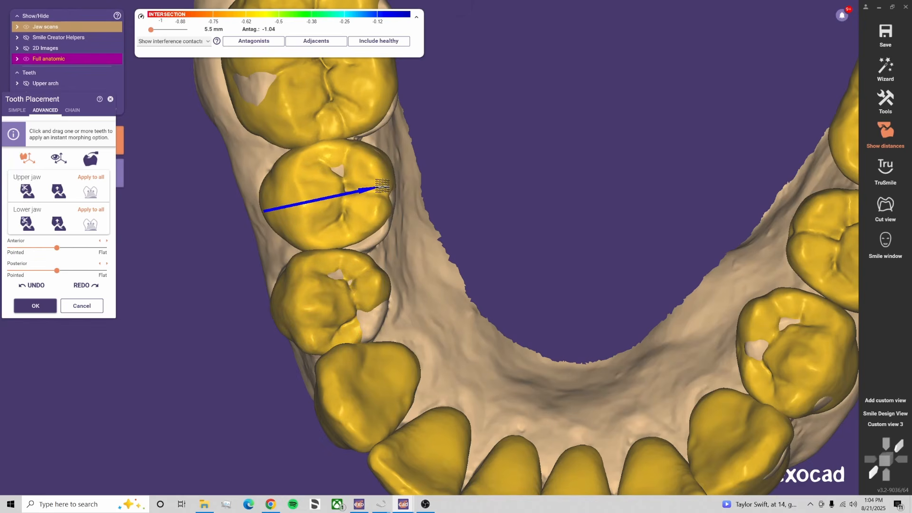
{"action": "left_click_drag", "start_coordinate": [335, 142], "coordinate": [333, 148]}
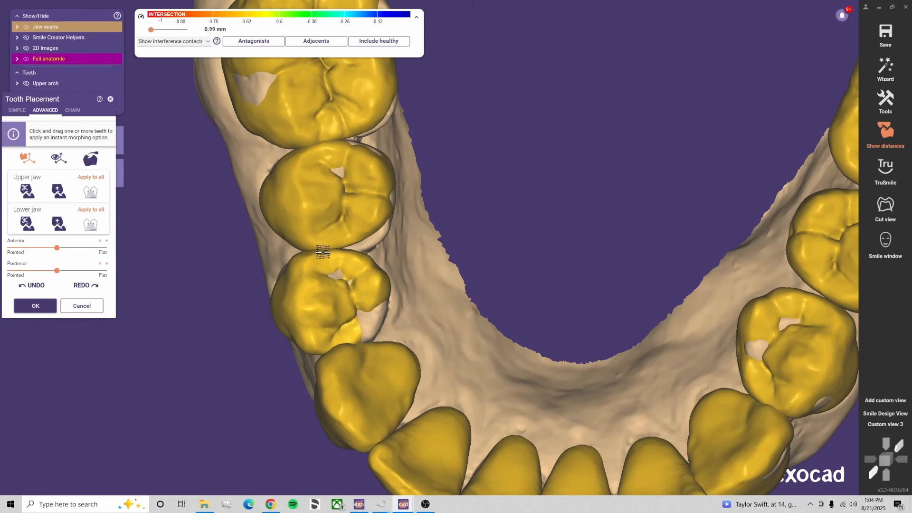
Fine-tune the lower right first premolar's position from the occlusal side and then its buccal alignment from the front
{"action": "mouse_move", "coordinate": [327, 270]}
{"action": "right_mouse_down"}
{"action": "mouse_move", "coordinate": [405, 338]}
{"action": "mouse_move", "coordinate": [346, 274]}
{"action": "mouse_move", "coordinate": [354, 286]}
{"action": "mouse_move", "coordinate": [329, 288]}
{"action": "right_mouse_up"}
{"action": "left_click_drag", "start_coordinate": [340, 292], "coordinate": [339, 293]}
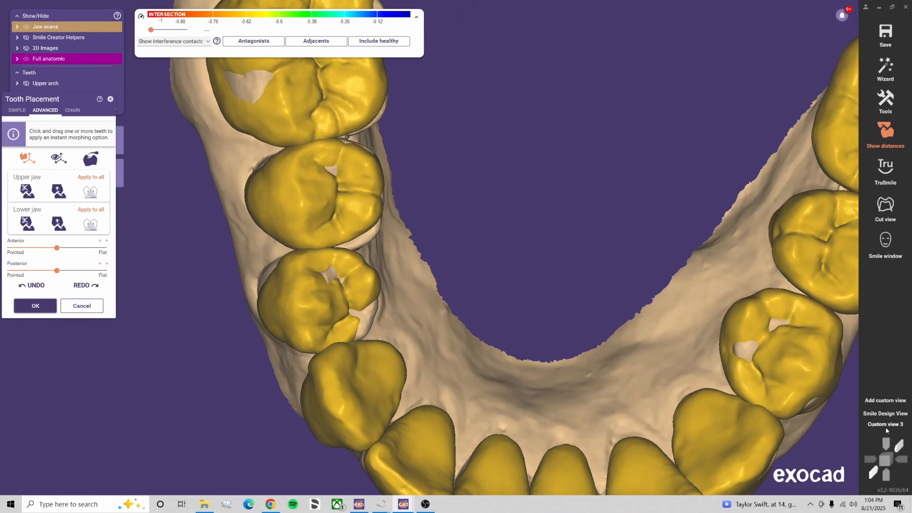
{"action": "left_click", "coordinate": [886, 424]}
{"action": "right_click_drag", "start_coordinate": [411, 412], "coordinate": [662, 402]}
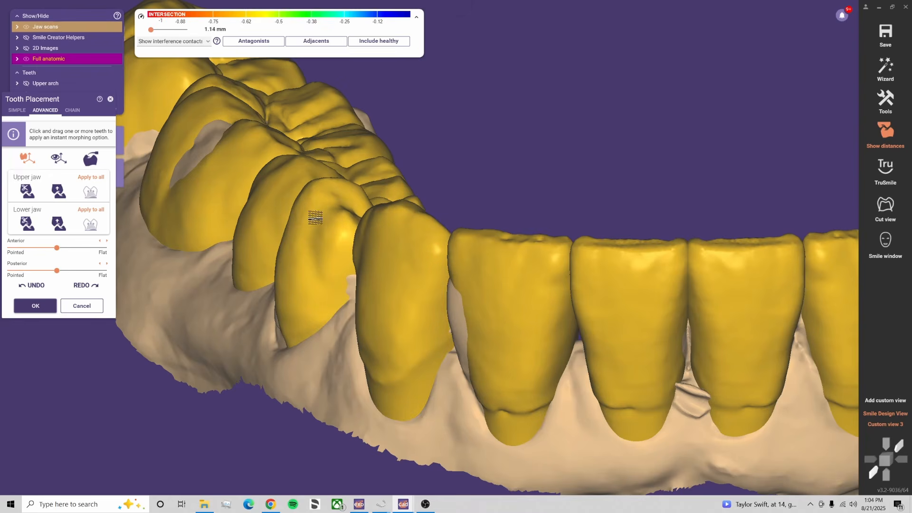
{"action": "right_click_drag", "start_coordinate": [316, 218], "coordinate": [311, 215]}
{"action": "left_click_drag", "start_coordinate": [270, 215], "coordinate": [275, 214]}
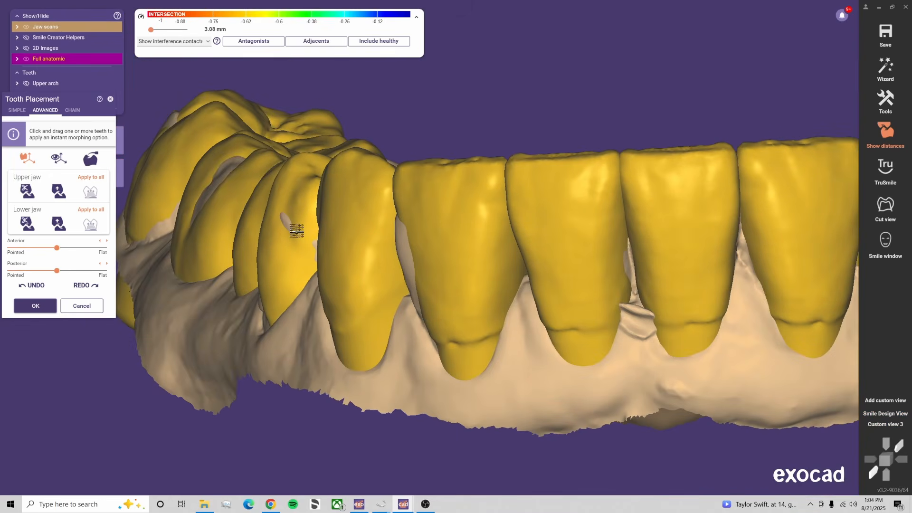
Reposition the lower right premolars so they line up within the arch, checking them from the side, front and occlusal views
{"action": "right_click_drag", "start_coordinate": [297, 231], "coordinate": [463, 287]}
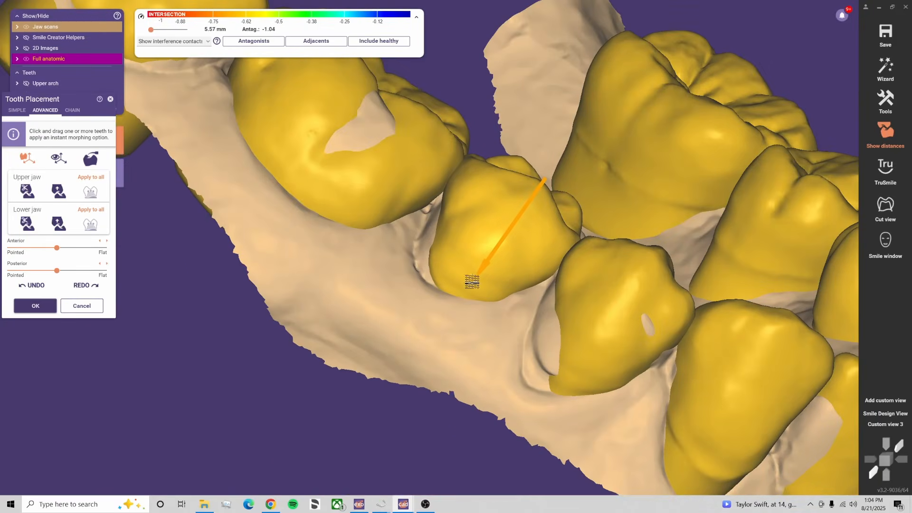
{"action": "left_click", "coordinate": [877, 425]}
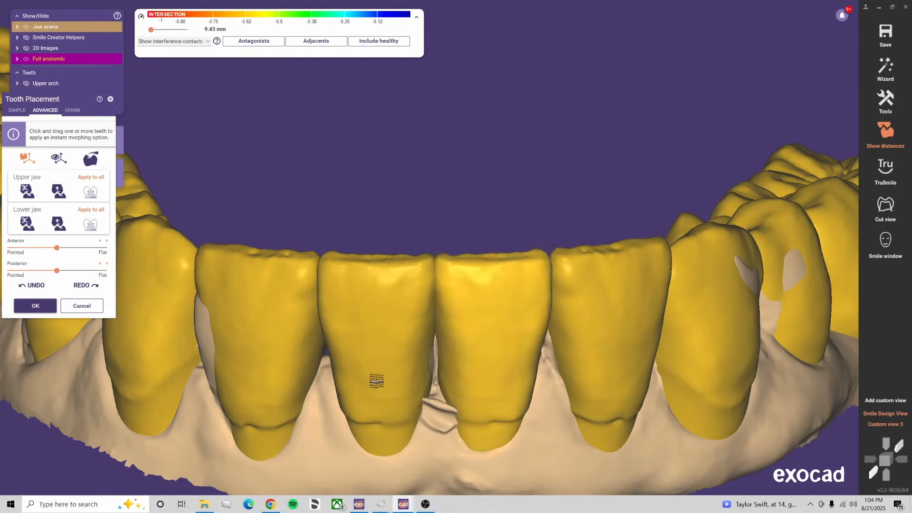
{"action": "right_click_drag", "start_coordinate": [161, 366], "coordinate": [297, 246]}
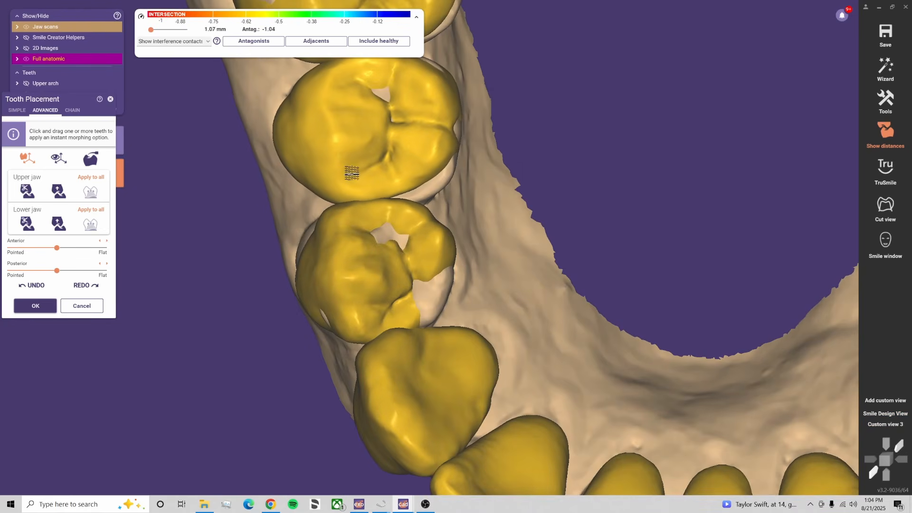
{"action": "left_click_drag", "start_coordinate": [352, 173], "coordinate": [369, 166]}
{"action": "middle_click_drag", "start_coordinate": [364, 65], "coordinate": [356, 180]}
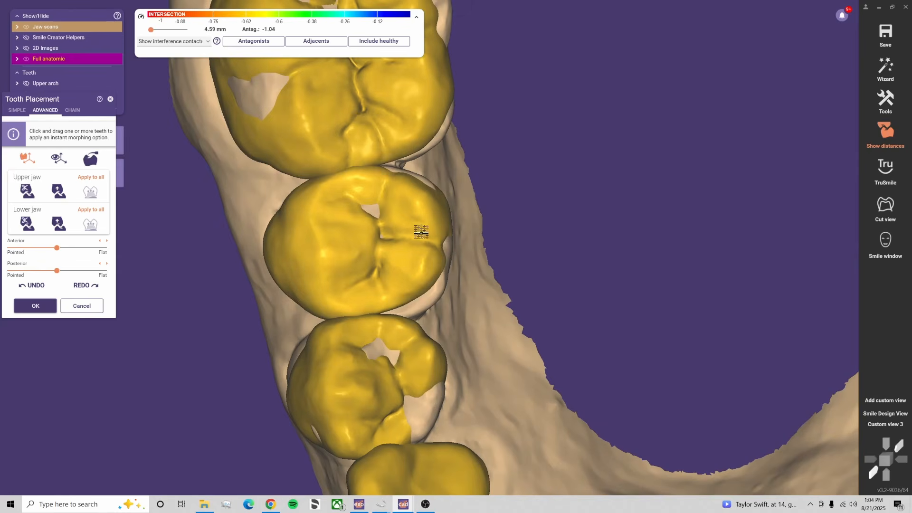
Shift the lower right second molar slightly toward the tongue side
{"action": "scroll", "coordinate": [422, 232], "scroll_direction": "down", "scroll_amount": 3}
{"action": "scroll", "coordinate": [358, 164], "scroll_direction": "up", "scroll_amount": 3}
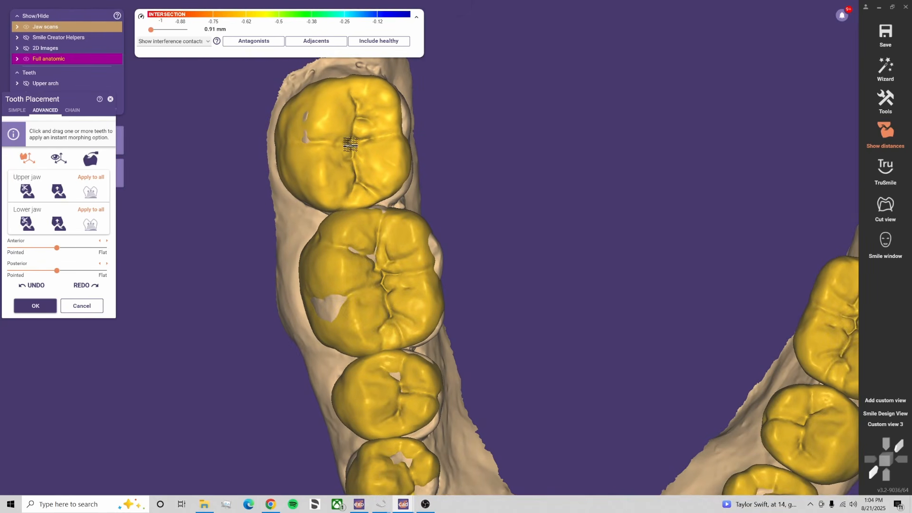
{"action": "left_click_drag", "start_coordinate": [350, 145], "coordinate": [354, 147]}
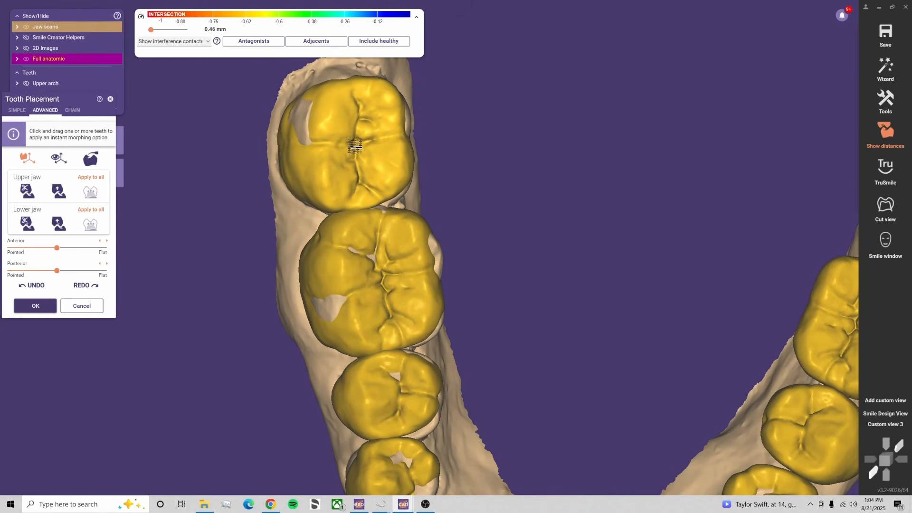
Display the antagonist contacts and refine the placement of the two lower right molars against the upper teeth
{"action": "left_click", "coordinate": [262, 43]}
{"action": "mouse_move", "coordinate": [523, 214]}
{"action": "right_mouse_down"}
{"action": "mouse_move", "coordinate": [539, 223]}
{"action": "mouse_move", "coordinate": [427, 121]}
{"action": "right_mouse_up"}
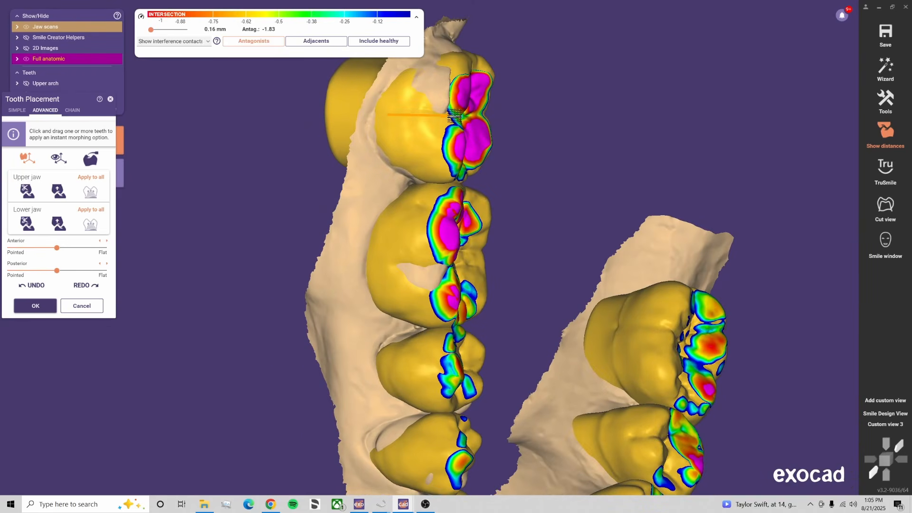
{"action": "left_click_drag", "start_coordinate": [453, 115], "coordinate": [449, 116]}
{"action": "right_click_drag", "start_coordinate": [449, 116], "coordinate": [336, 128]}
{"action": "left_click_drag", "start_coordinate": [329, 118], "coordinate": [329, 113]}
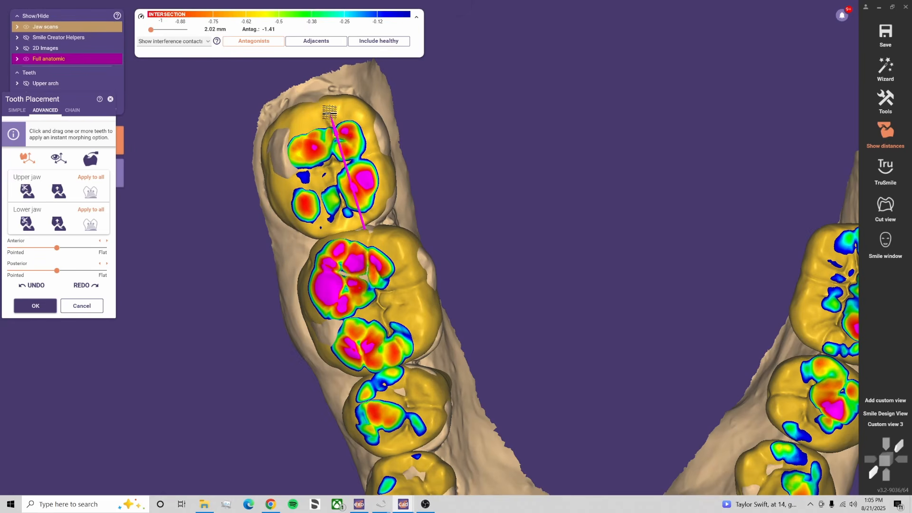
{"action": "left_click_drag", "start_coordinate": [360, 253], "coordinate": [351, 246], "text": "ctrl"}
Show the upper teeth together with the lower arch and adjust the position of the upper right second premolar
{"action": "right_click_drag", "start_coordinate": [468, 268], "coordinate": [466, 273]}
{"action": "key", "text": "u"}
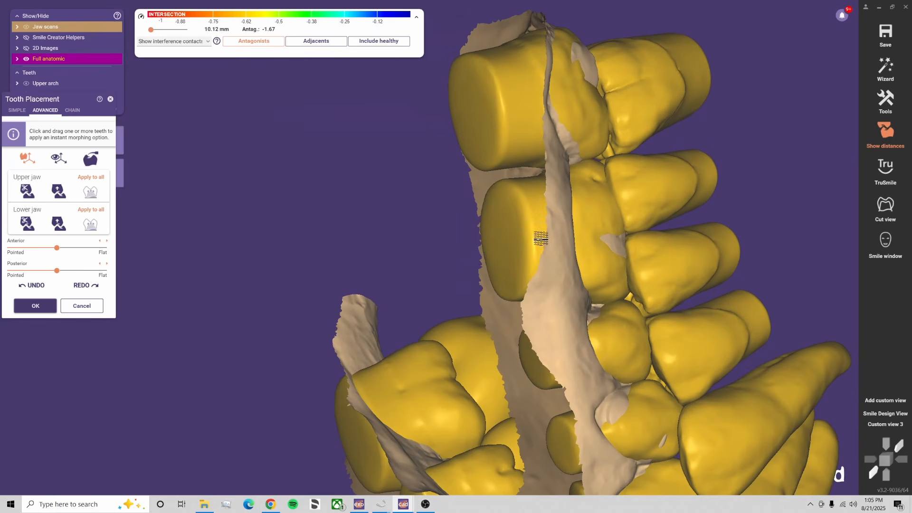
{"action": "right_click_drag", "start_coordinate": [584, 215], "coordinate": [390, 154]}
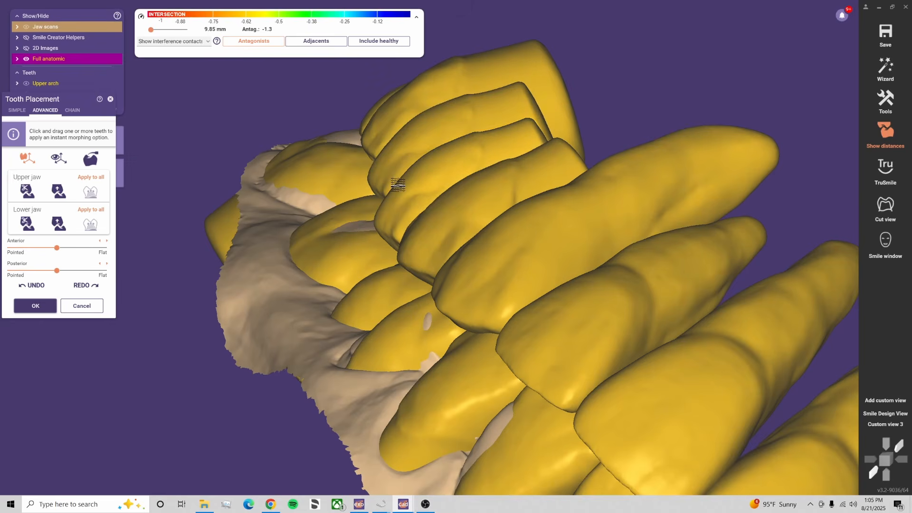
{"action": "left_click_drag", "start_coordinate": [397, 200], "coordinate": [404, 193]}
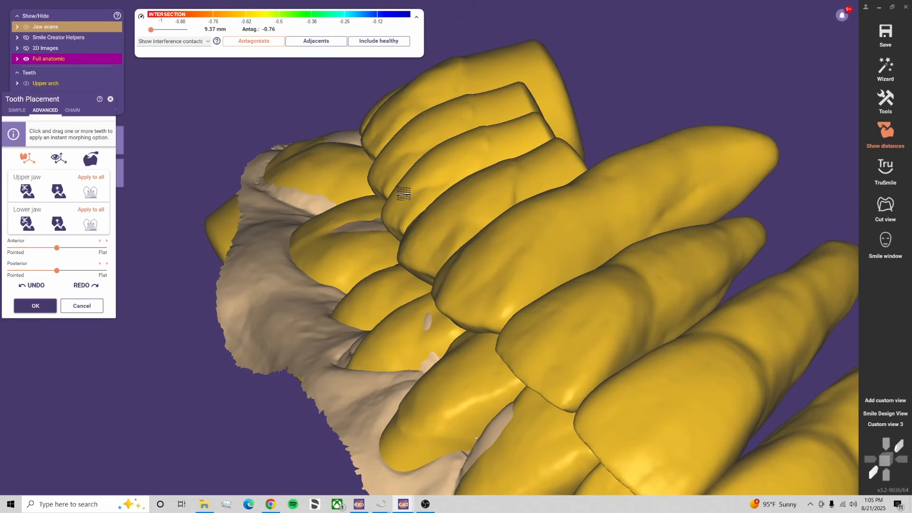
{"action": "right_click_drag", "start_coordinate": [404, 193], "coordinate": [407, 218]}
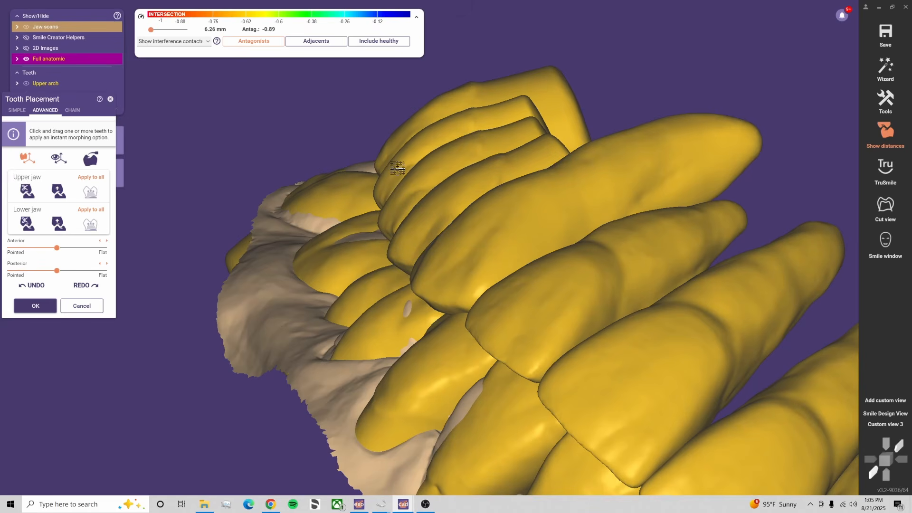
{"action": "right_click_drag", "start_coordinate": [397, 167], "coordinate": [498, 194]}
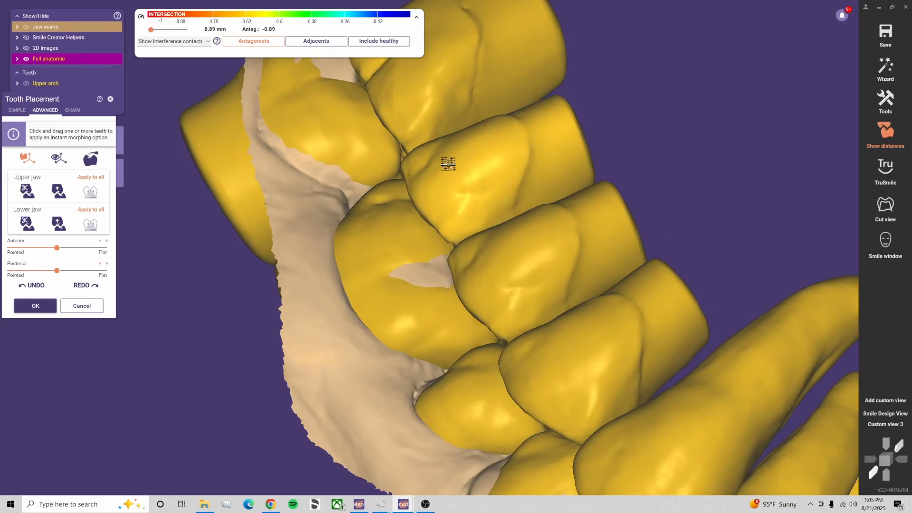
Display both jaw scans with the upper and lower teeth and nudge the lower right first molar against its antagonists
{"action": "key", "text": "ctrl+a"}
{"action": "right_click_drag", "start_coordinate": [474, 164], "coordinate": [484, 163]}
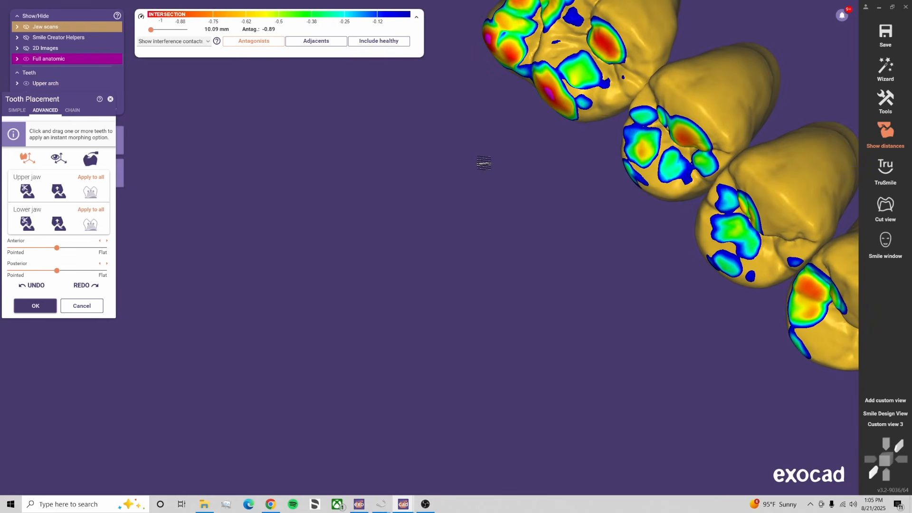
{"action": "key", "text": "ctrl+a"}
{"action": "scroll", "coordinate": [478, 192], "scroll_direction": "down", "scroll_amount": 4}
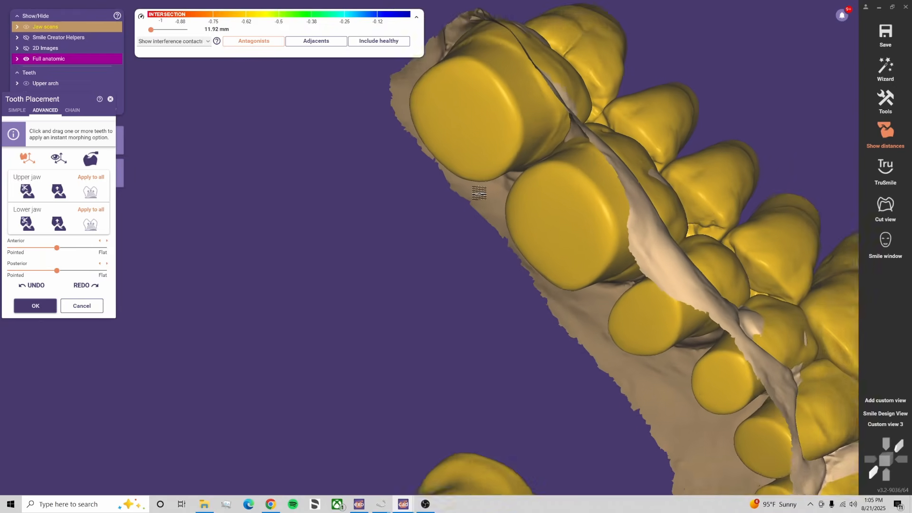
{"action": "right_click_drag", "start_coordinate": [423, 228], "coordinate": [435, 196]}
{"action": "key", "text": "ctrl+a"}
{"action": "key", "text": "ctrl+a"}
{"action": "scroll", "coordinate": [435, 196], "scroll_direction": "up", "scroll_amount": 4}
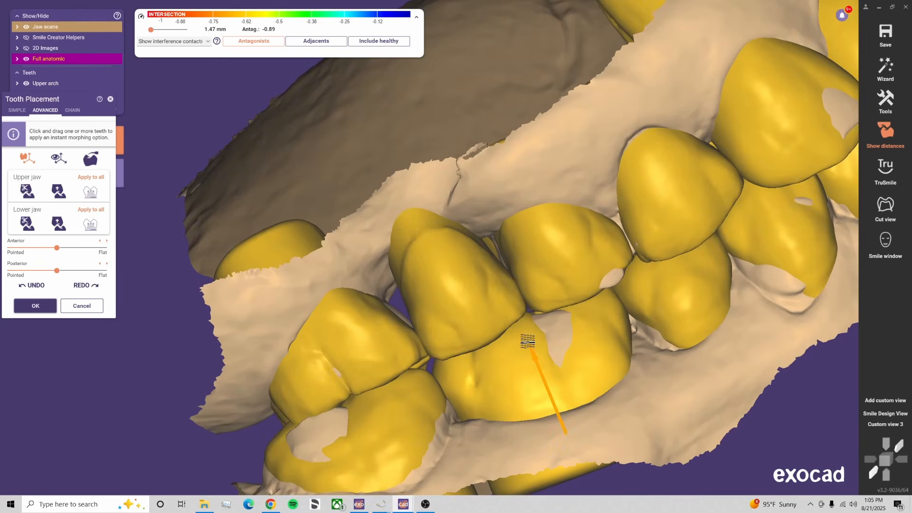
{"action": "right_click_drag", "start_coordinate": [526, 339], "coordinate": [500, 299]}
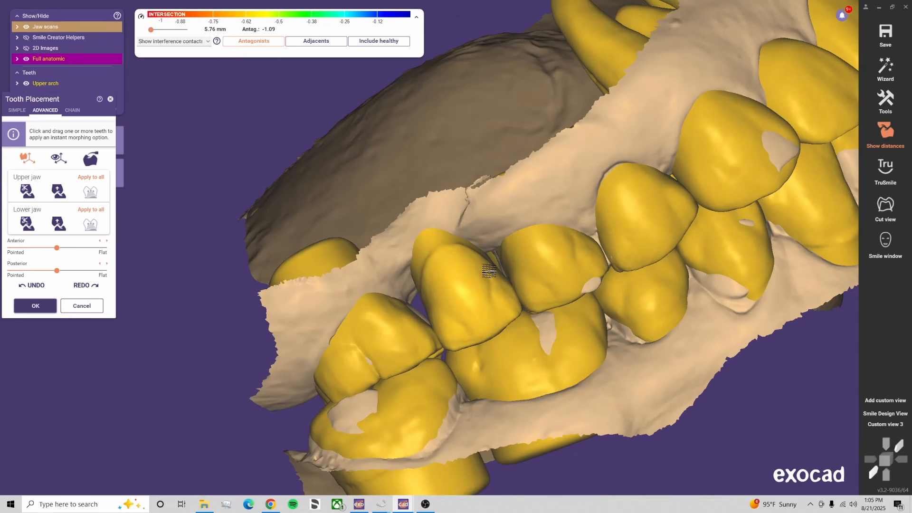
Hide the lower arch and examine the antagonist contact map on the upper right posterior teeth
{"action": "key", "text": "l"}
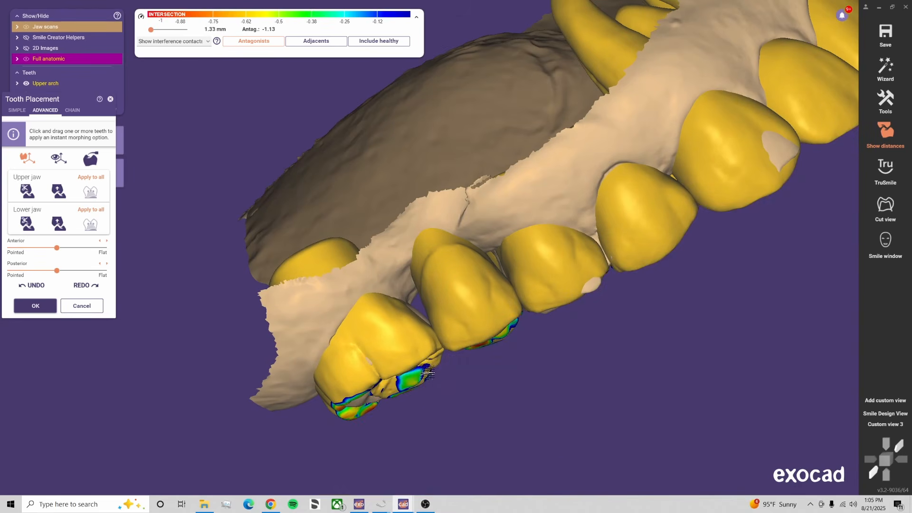
{"action": "right_click_drag", "start_coordinate": [426, 442], "coordinate": [422, 367]}
{"action": "scroll", "coordinate": [422, 367], "scroll_direction": "up", "scroll_amount": 2}
{"action": "right_click_drag", "start_coordinate": [355, 281], "coordinate": [360, 255]}
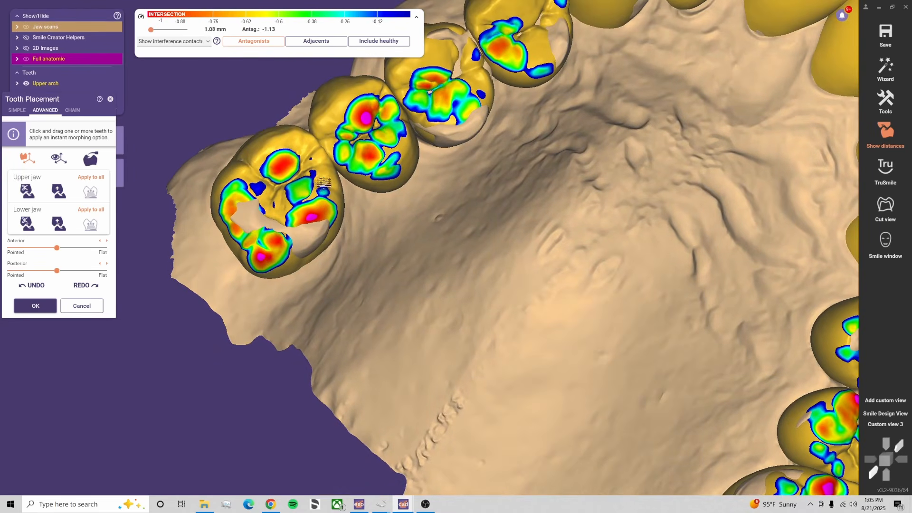
{"action": "right_click_drag", "start_coordinate": [329, 194], "coordinate": [381, 232]}
Hide the jaw scans and the antagonist contact map, and examine how the upper and lower right molars meet
{"action": "key", "text": "j"}
{"action": "key", "text": "j"}
{"action": "key", "text": "j"}
{"action": "key", "text": "l"}
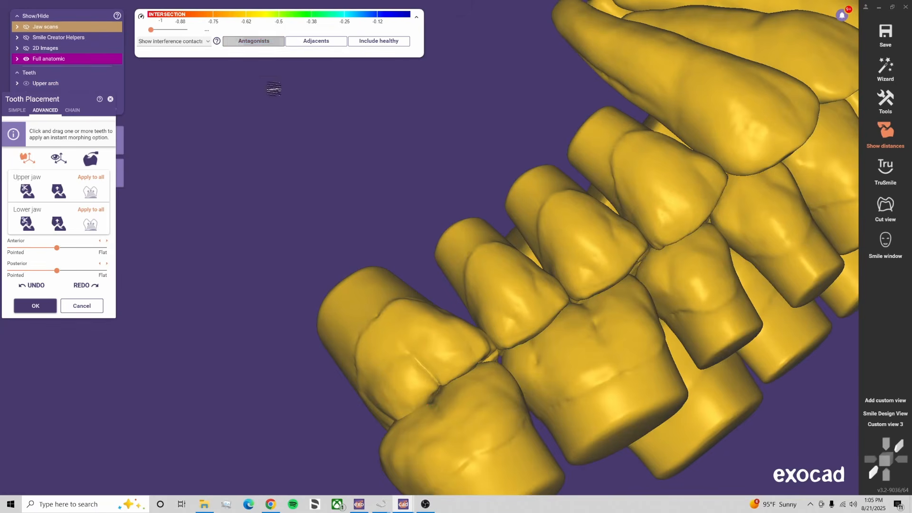
{"action": "scroll", "coordinate": [335, 256], "scroll_direction": "up", "scroll_amount": 5}
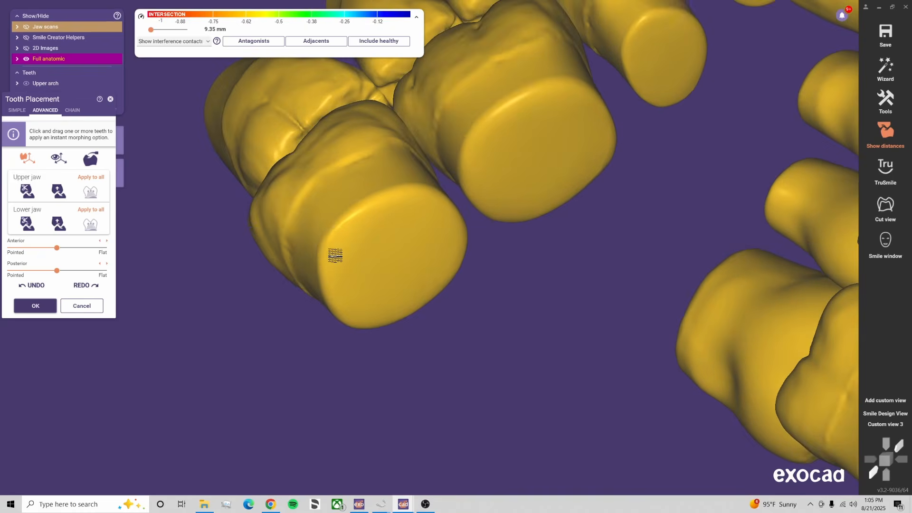
{"action": "right_click_drag", "start_coordinate": [336, 256], "coordinate": [284, 176]}
{"action": "right_click_drag", "start_coordinate": [344, 72], "coordinate": [349, 74]}
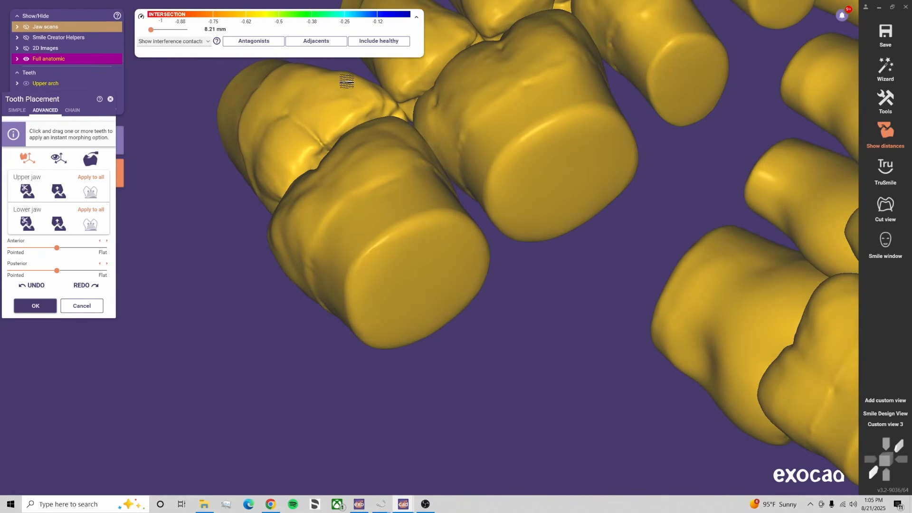
{"action": "right_click_drag", "start_coordinate": [287, 171], "coordinate": [373, 295]}
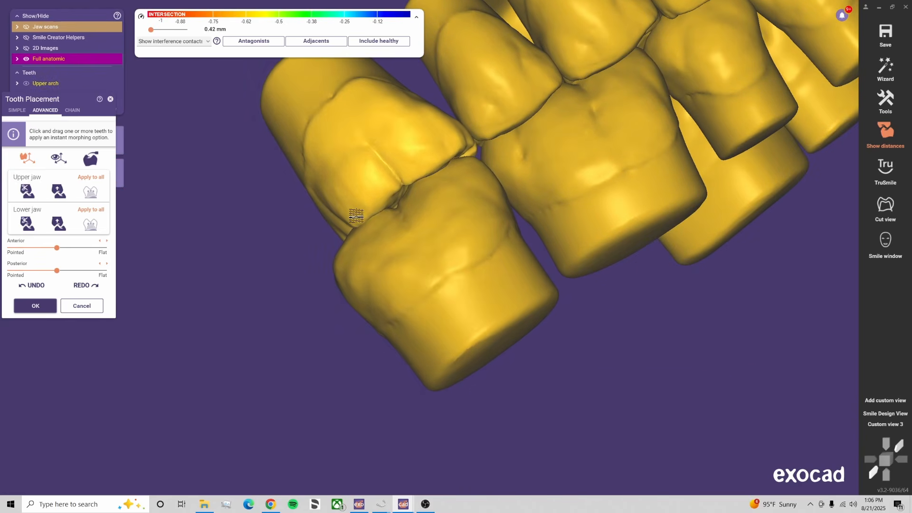
Shift the lower right second molar toward the upper second molar with the jaw scans hidden
{"action": "key", "text": "j"}
{"action": "key", "text": "j"}
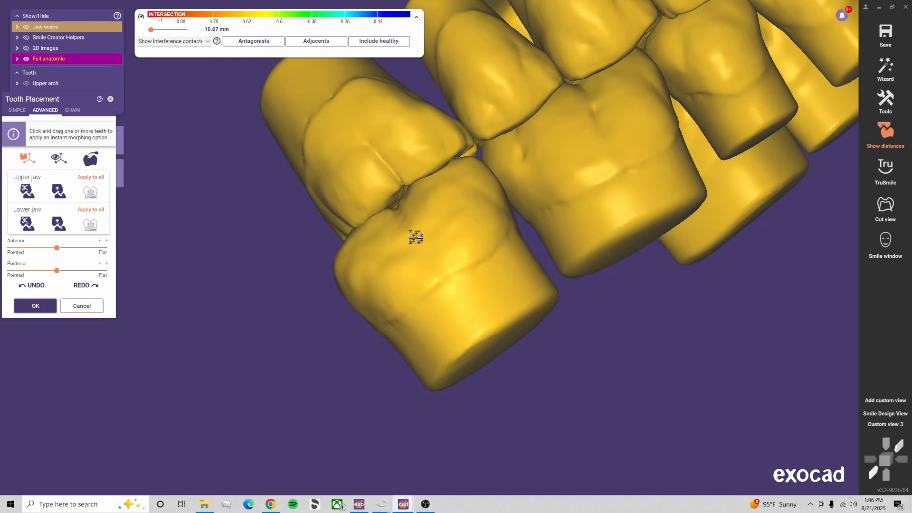
{"action": "right_click_drag", "start_coordinate": [417, 237], "coordinate": [385, 253]}
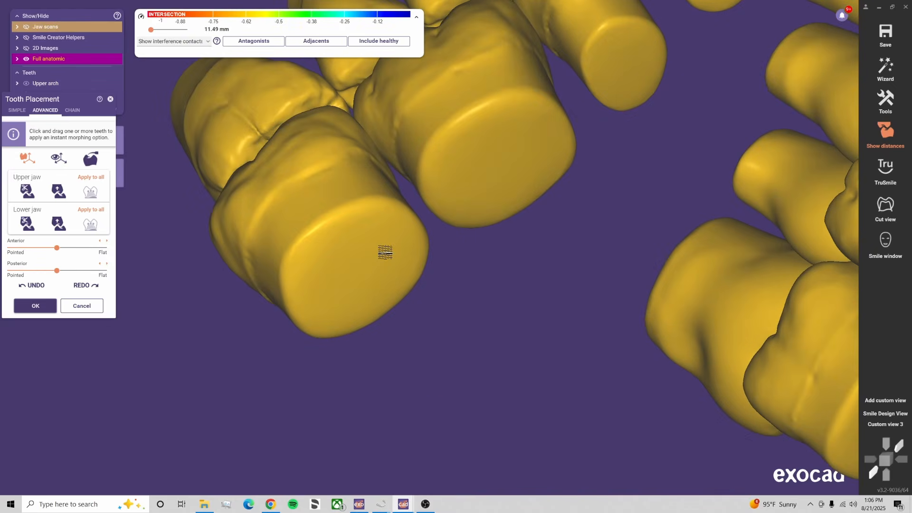
{"action": "left_click_drag", "start_coordinate": [296, 176], "coordinate": [267, 162]}
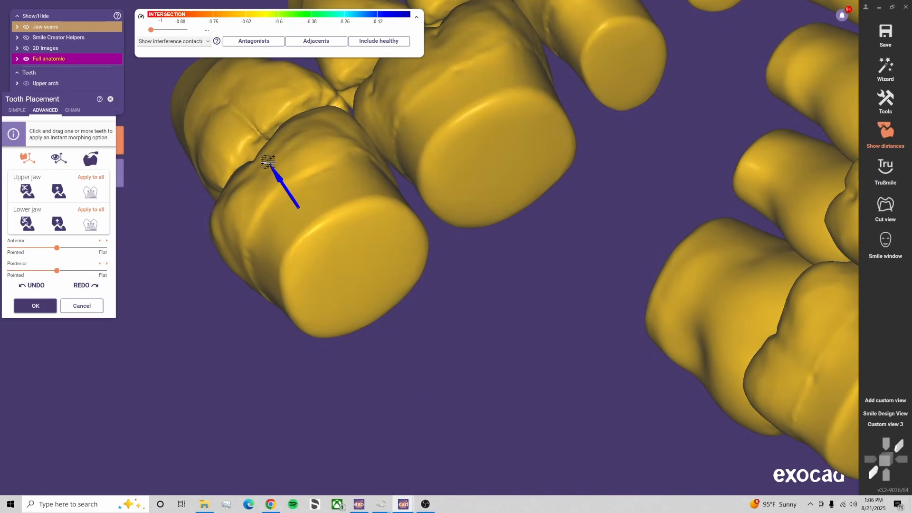
{"action": "right_click_drag", "start_coordinate": [268, 164], "coordinate": [446, 176]}
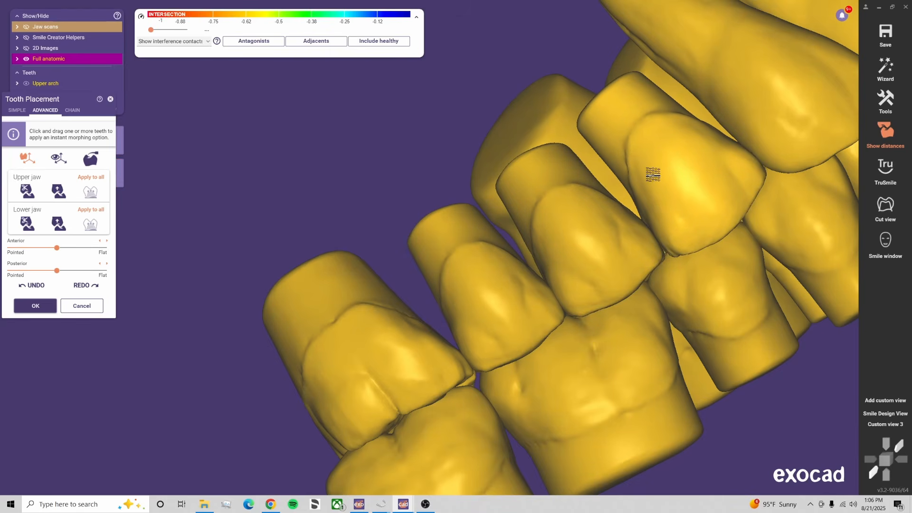
Show the jaw scans again and examine the occlusion of both arches from the front
{"action": "right_click_drag", "start_coordinate": [733, 315], "coordinate": [578, 269]}
{"action": "key", "text": "j"}
{"action": "key", "text": "t"}
{"action": "key", "text": "t"}
{"action": "key", "text": "l"}
{"action": "key", "text": "l"}
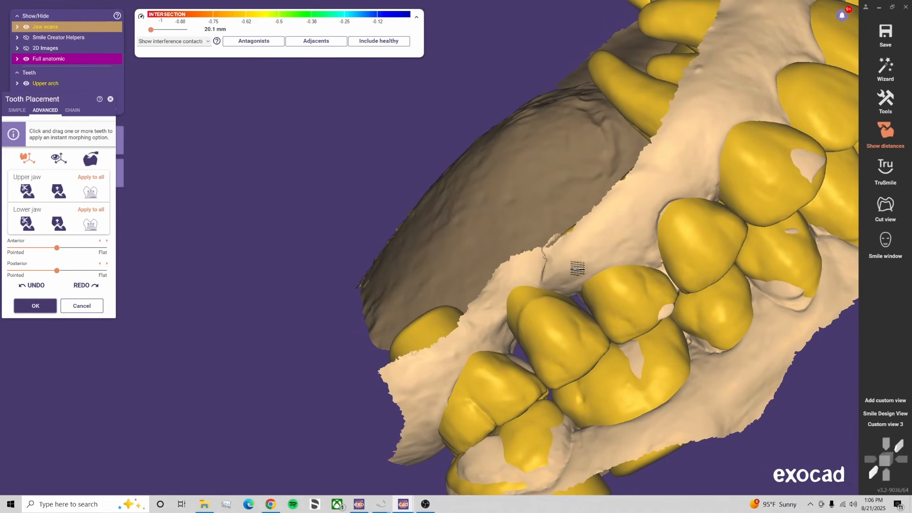
{"action": "left_click", "coordinate": [895, 427]}
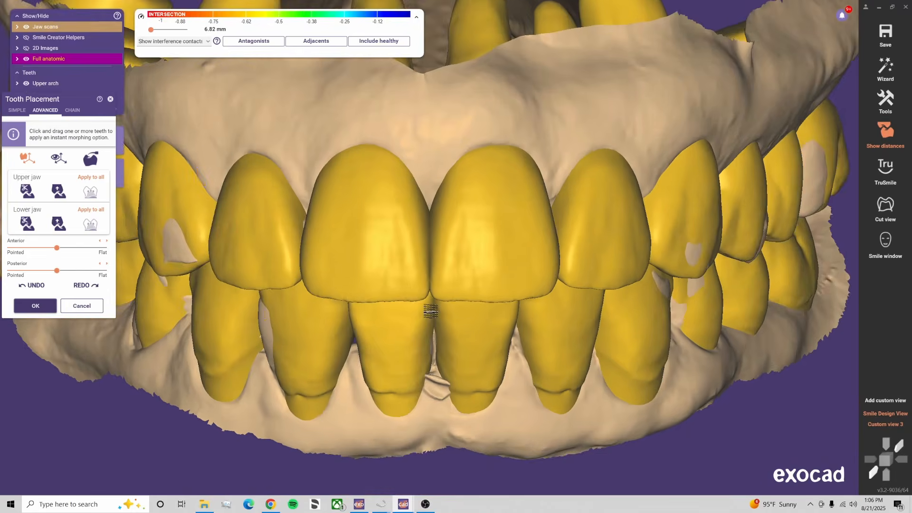
{"action": "key", "text": "i"}
{"action": "key", "text": "i"}
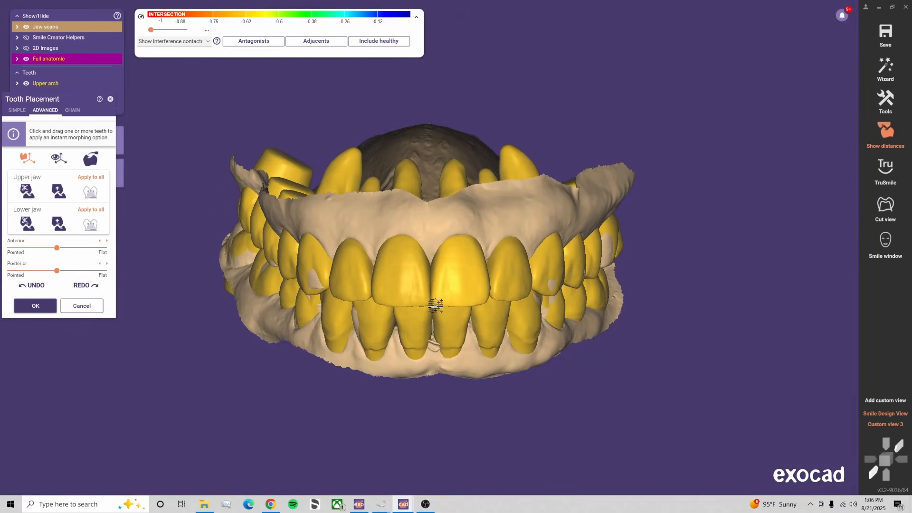
{"action": "right_click_drag", "start_coordinate": [435, 307], "coordinate": [437, 302]}
Isolate the lower arch, display its antagonist contacts and examine them along the anterior and posterior teeth
{"action": "key", "text": "u"}
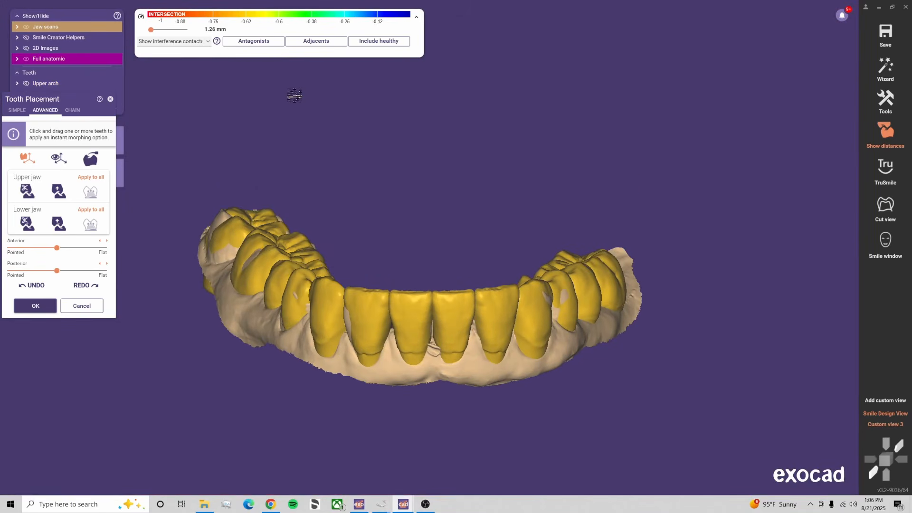
{"action": "key", "text": "g"}
{"action": "middle_click_drag", "start_coordinate": [433, 390], "coordinate": [428, 351]}
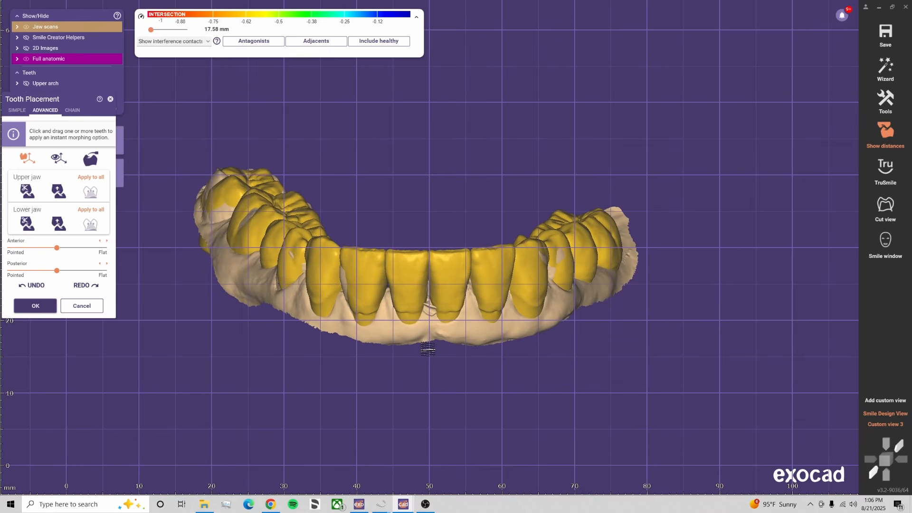
{"action": "left_click", "coordinate": [275, 44]}
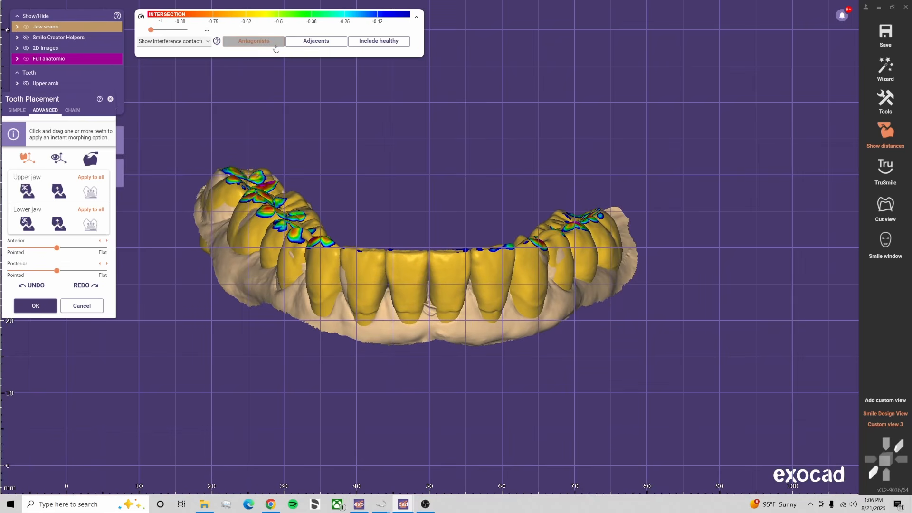
{"action": "scroll", "coordinate": [373, 269], "scroll_direction": "up", "scroll_amount": 5}
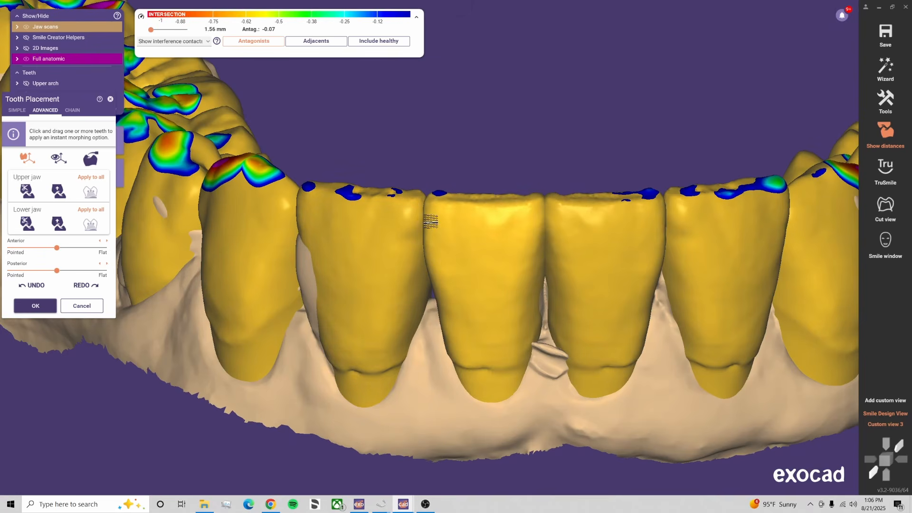
{"action": "scroll", "coordinate": [432, 223], "scroll_direction": "down", "scroll_amount": 5}
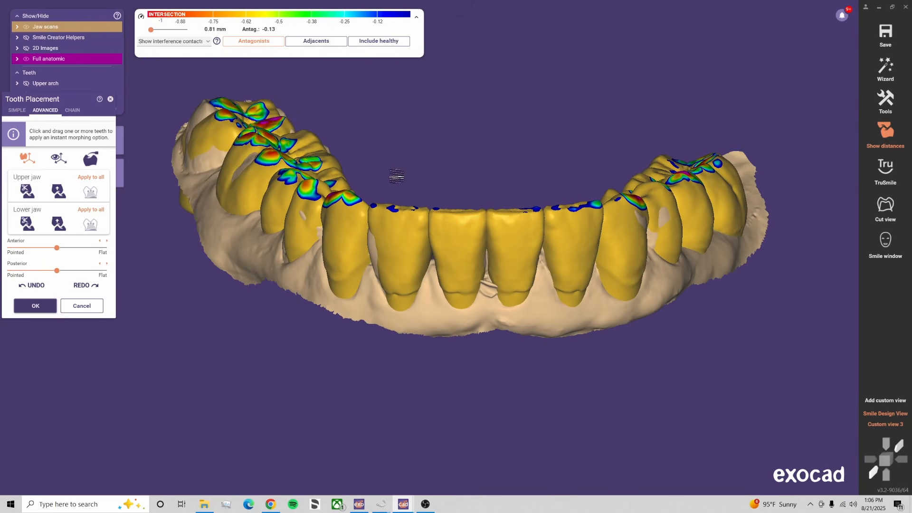
Hide the antagonist contact map and examine how the lower teeth sit on the jaw scan from the front, side and occlusal directions
{"action": "right_click_drag", "start_coordinate": [391, 189], "coordinate": [495, 209]}
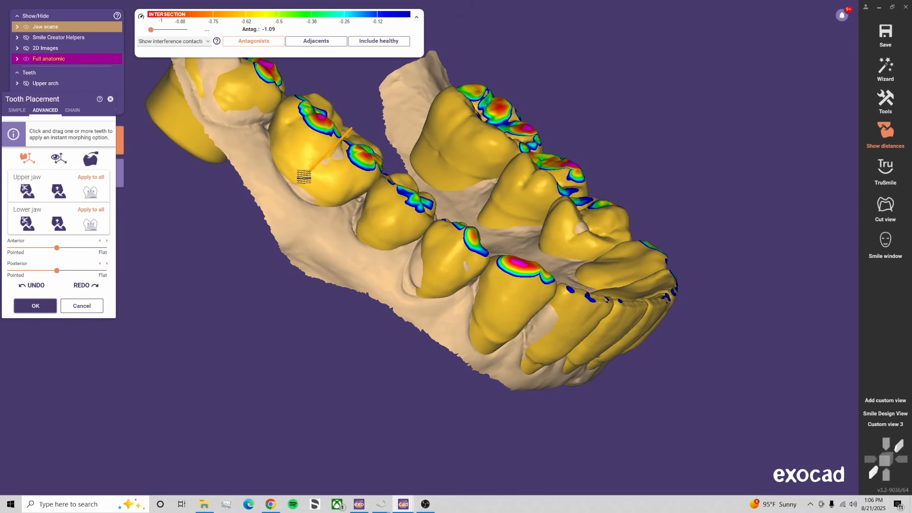
{"action": "right_click_drag", "start_coordinate": [364, 197], "coordinate": [359, 193]}
{"action": "left_click", "coordinate": [252, 45]}
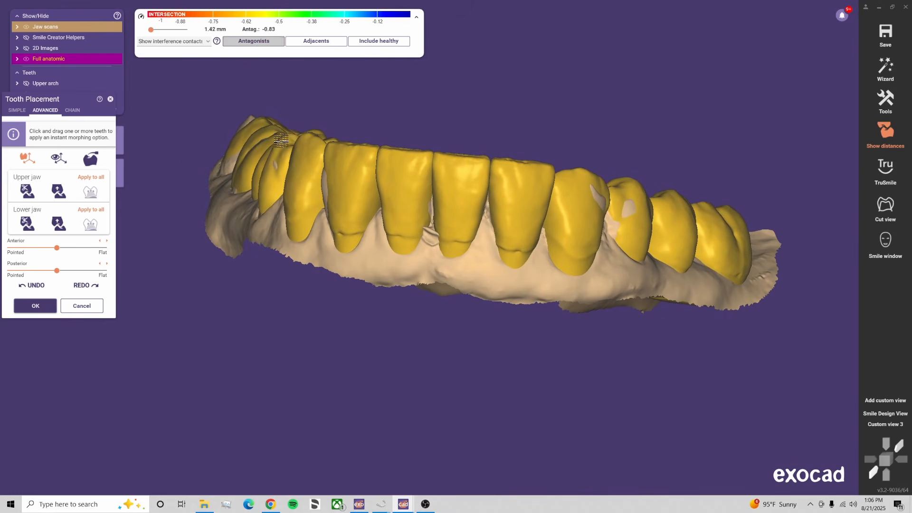
{"action": "right_click_drag", "start_coordinate": [281, 140], "coordinate": [290, 157]}
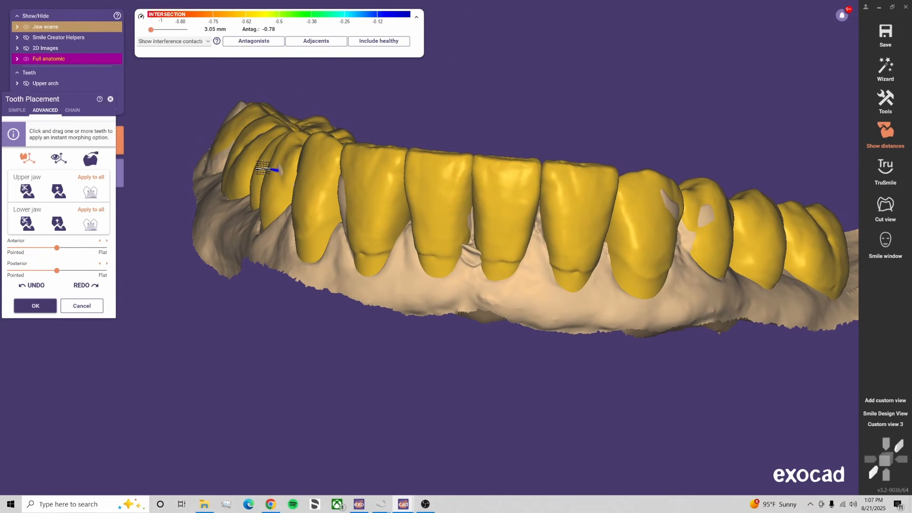
{"action": "right_click_drag", "start_coordinate": [307, 179], "coordinate": [457, 202]}
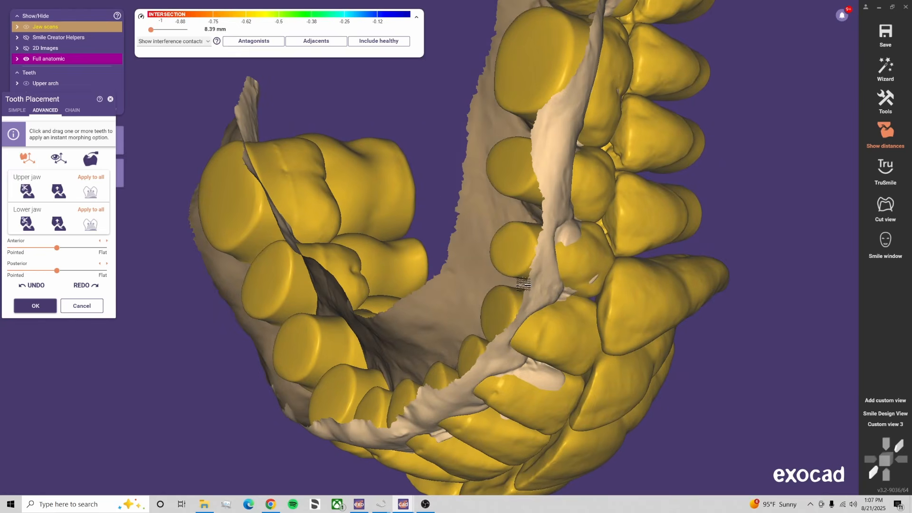
{"action": "key", "text": "f"}
{"action": "key", "text": "f"}
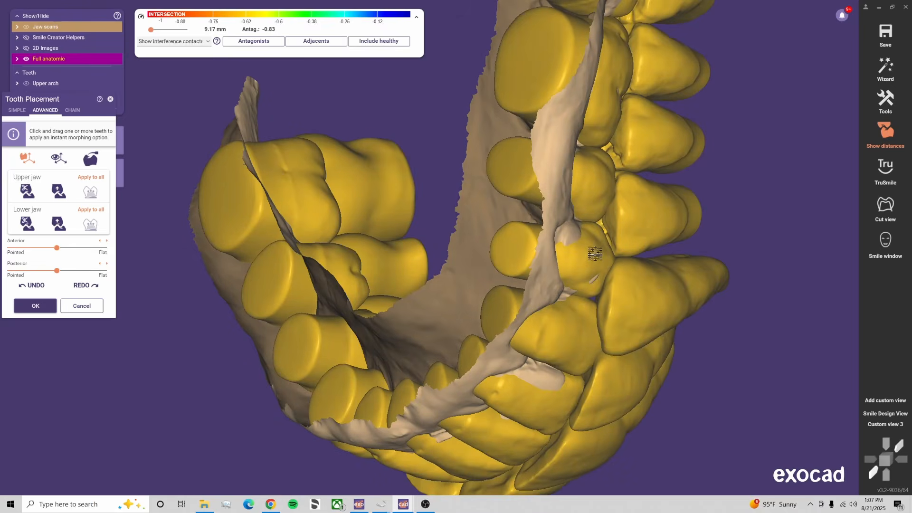
{"action": "right_click_drag", "start_coordinate": [596, 254], "coordinate": [421, 297]}
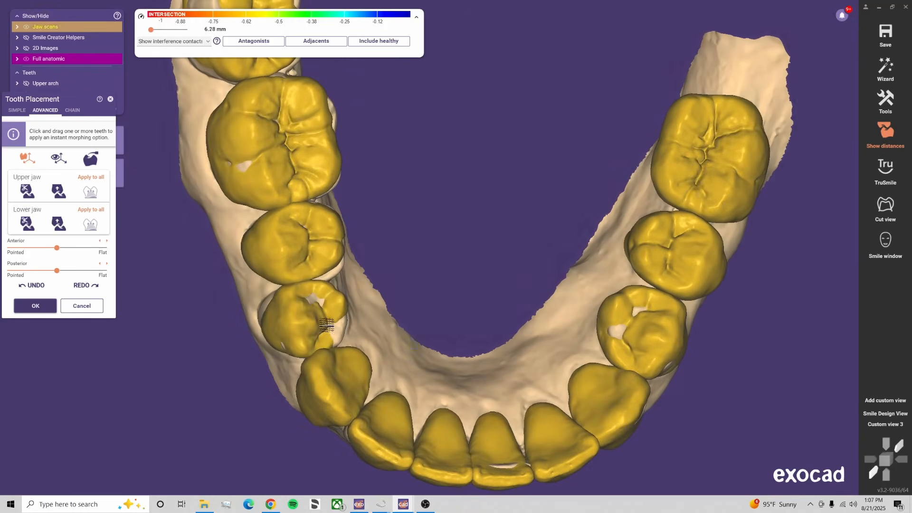
{"action": "scroll", "coordinate": [292, 314], "scroll_direction": "up", "scroll_amount": 3}
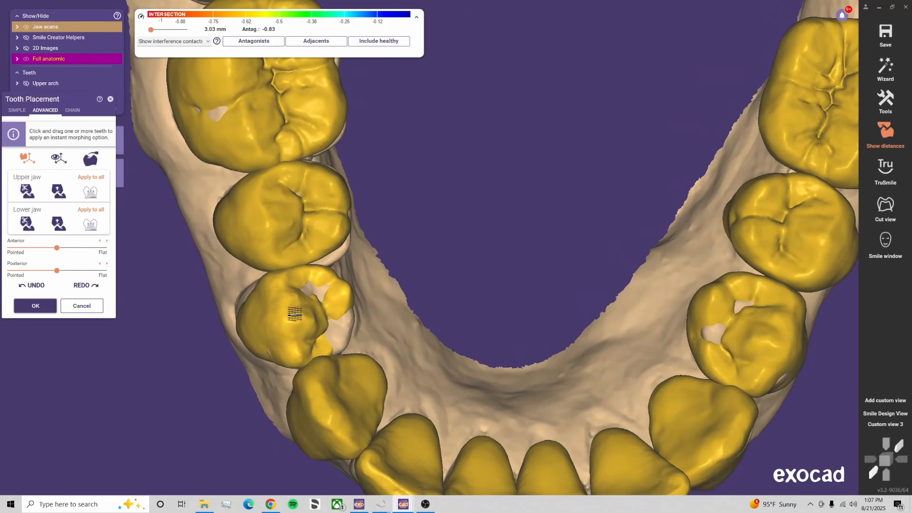
Shift the lower right first premolar outward in the arch, viewed from the front beside the canine
{"action": "left_click", "coordinate": [895, 426]}
{"action": "right_click_drag", "start_coordinate": [384, 407], "coordinate": [577, 401]}
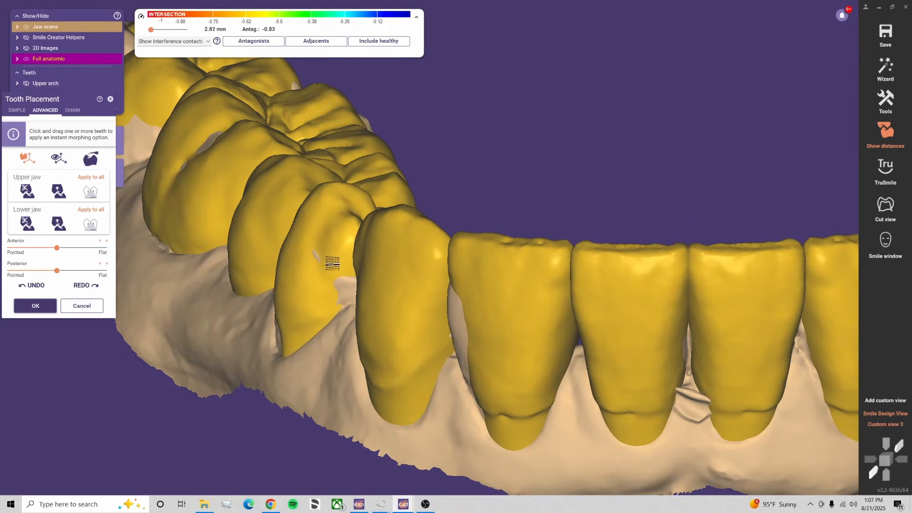
{"action": "right_click_drag", "start_coordinate": [332, 263], "coordinate": [322, 258]}
{"action": "left_click_drag", "start_coordinate": [287, 221], "coordinate": [290, 220]}
{"action": "right_click_drag", "start_coordinate": [307, 238], "coordinate": [308, 239]}
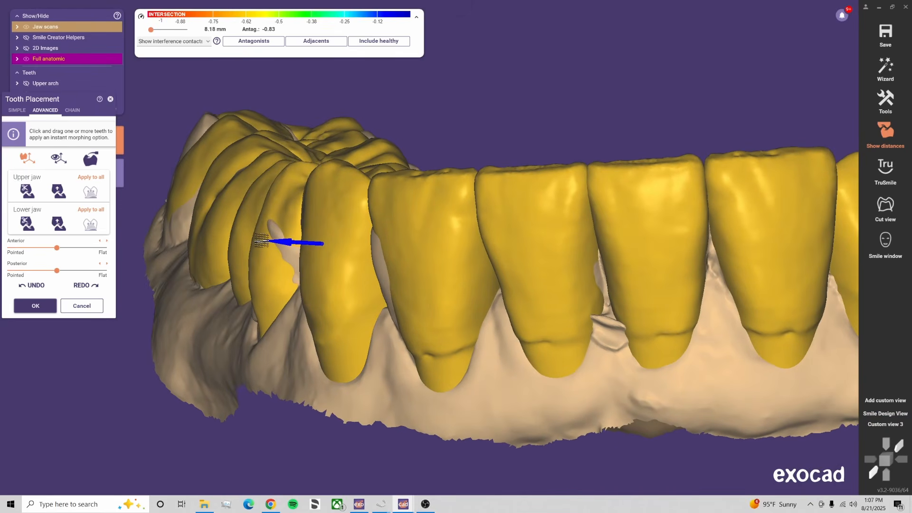
{"action": "left_click_drag", "start_coordinate": [260, 241], "coordinate": [248, 222]}
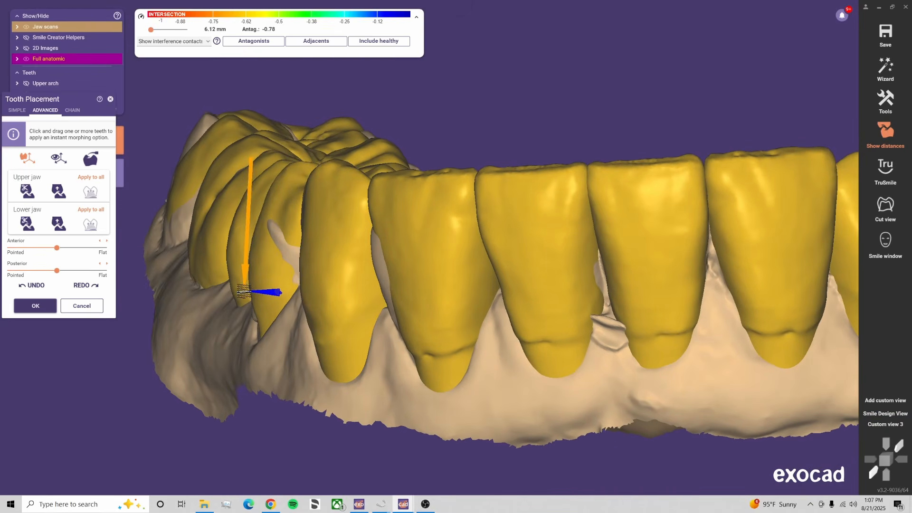
{"action": "right_click_drag", "start_coordinate": [245, 291], "coordinate": [252, 292]}
{"action": "right_click_drag", "start_coordinate": [349, 280], "coordinate": [332, 268]}
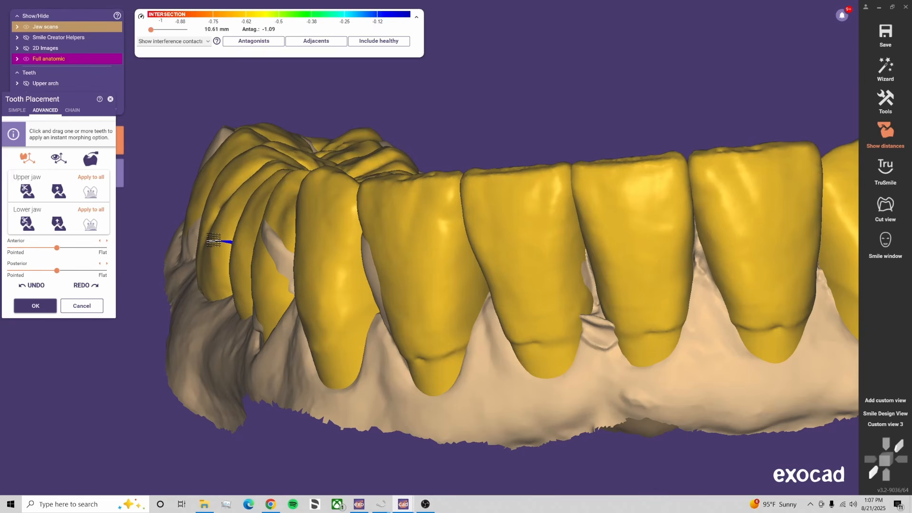
{"action": "right_click_drag", "start_coordinate": [215, 239], "coordinate": [250, 251]}
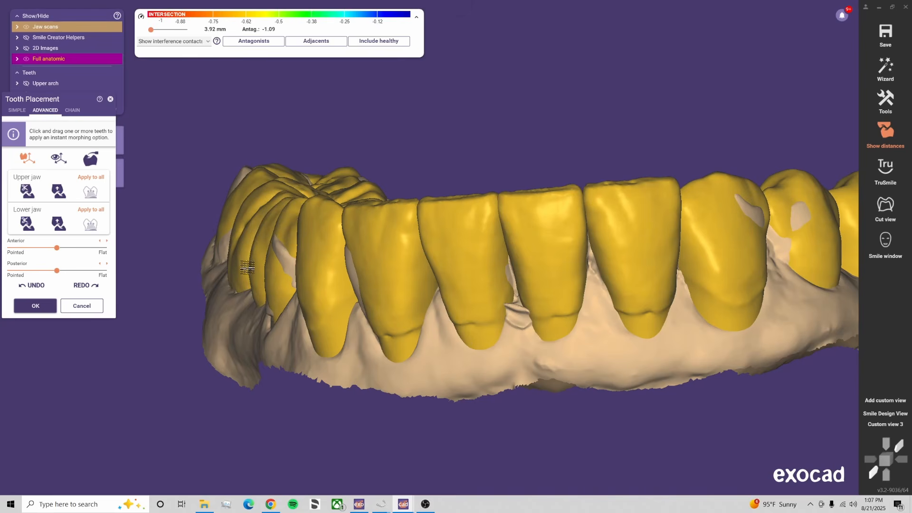
Reposition the lower right second molar over the scanned tooth beneath it, behind the first molar
{"action": "scroll", "coordinate": [580, 233], "scroll_direction": "down", "scroll_amount": 2}
{"action": "right_click_drag", "start_coordinate": [579, 233], "coordinate": [664, 367]}
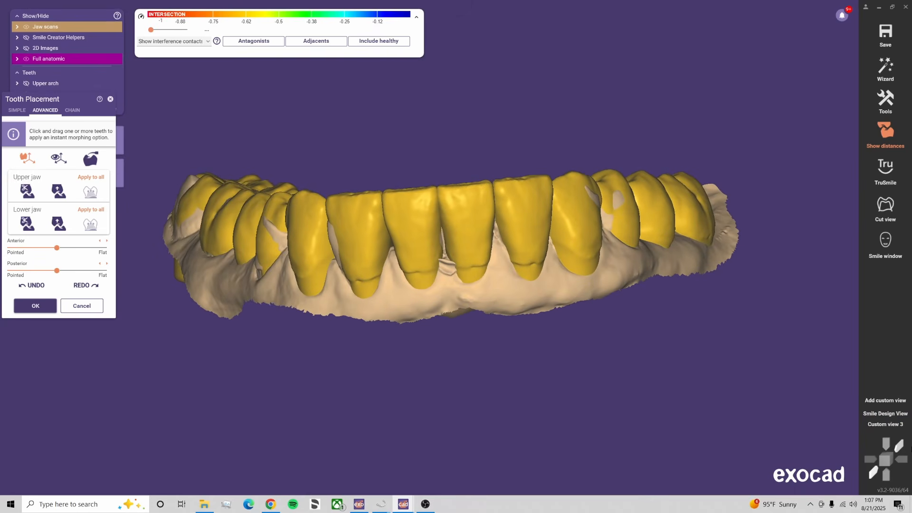
{"action": "left_click", "coordinate": [897, 428]}
{"action": "scroll", "coordinate": [265, 297], "scroll_direction": "down", "scroll_amount": 6}
{"action": "middle_click_drag", "start_coordinate": [287, 228], "coordinate": [396, 206]}
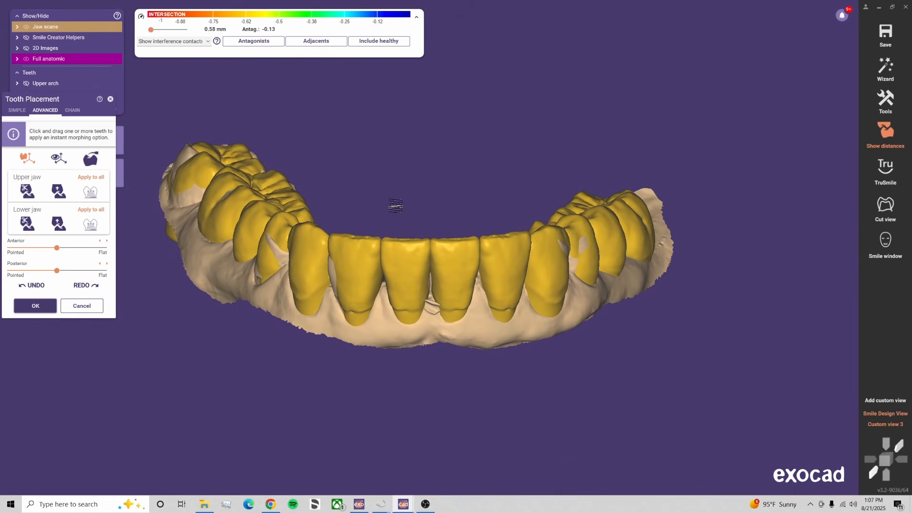
{"action": "right_click_drag", "start_coordinate": [394, 204], "coordinate": [394, 204]}
{"action": "scroll", "coordinate": [334, 116], "scroll_direction": "up", "scroll_amount": 3}
{"action": "middle_click_drag", "start_coordinate": [333, 116], "coordinate": [370, 230]}
{"action": "scroll", "coordinate": [261, 153], "scroll_direction": "up", "scroll_amount": 4}
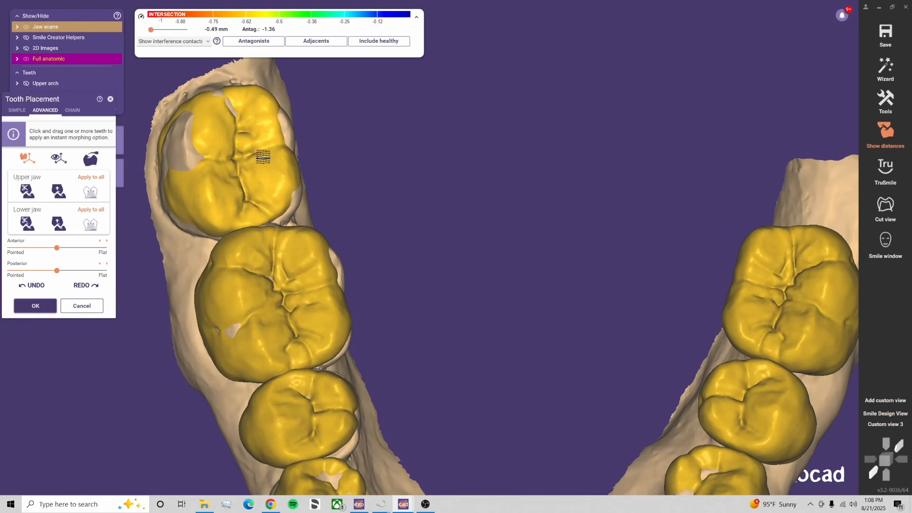
{"action": "left_click_drag", "start_coordinate": [271, 157], "coordinate": [274, 157]}
{"action": "right_click_drag", "start_coordinate": [273, 157], "coordinate": [282, 152]}
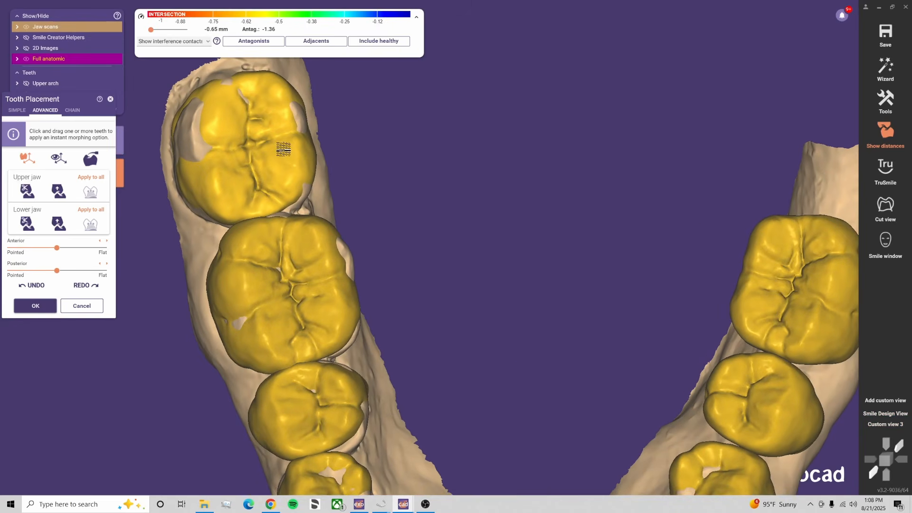
{"action": "left_click_drag", "start_coordinate": [284, 149], "coordinate": [257, 119]}
{"action": "right_click_drag", "start_coordinate": [265, 207], "coordinate": [265, 250]}
Display the antagonist contacts on the lower arch and examine them along the right and left posterior teeth and the anterior teeth
{"action": "left_click", "coordinate": [253, 41]}
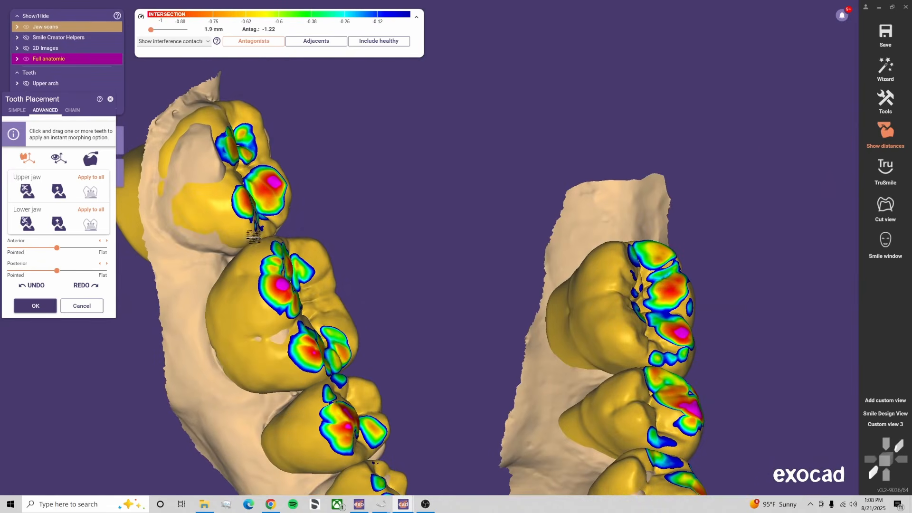
{"action": "right_click_drag", "start_coordinate": [263, 245], "coordinate": [245, 255]}
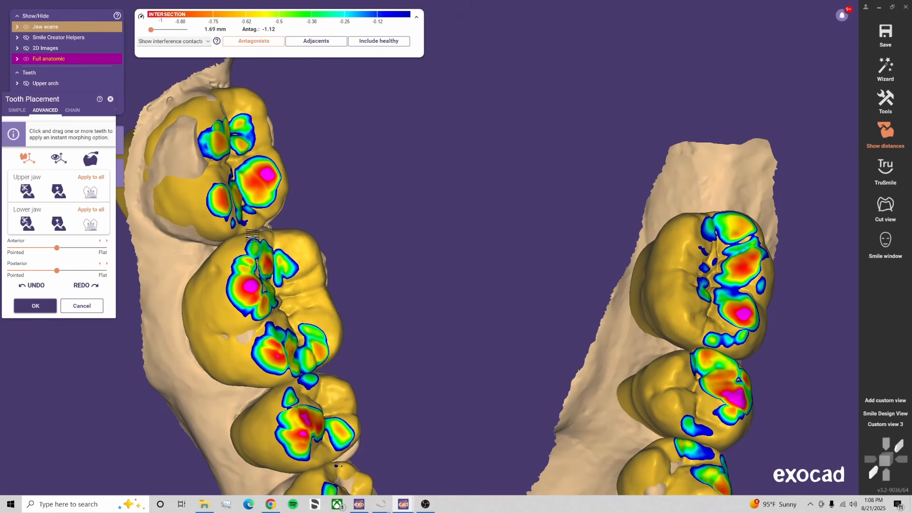
{"action": "scroll", "coordinate": [255, 233], "scroll_direction": "down", "scroll_amount": 3}
{"action": "right_click_drag", "start_coordinate": [254, 233], "coordinate": [193, 217]}
{"action": "scroll", "coordinate": [192, 217], "scroll_direction": "up", "scroll_amount": 3}
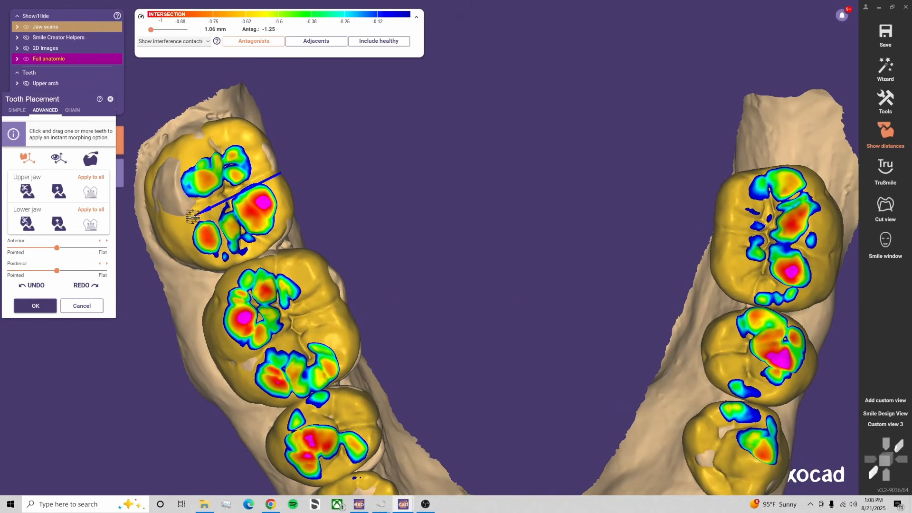
{"action": "scroll", "coordinate": [356, 231], "scroll_direction": "down", "scroll_amount": 2}
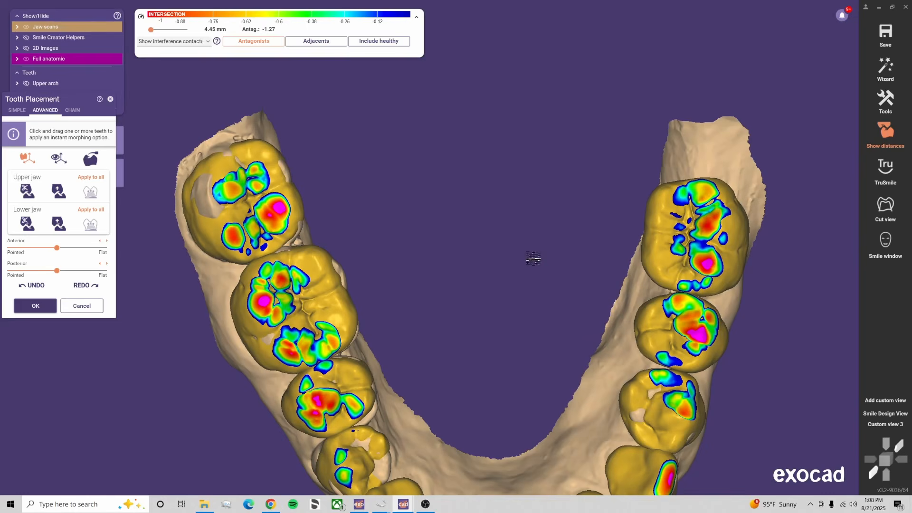
{"action": "left_click", "coordinate": [892, 427]}
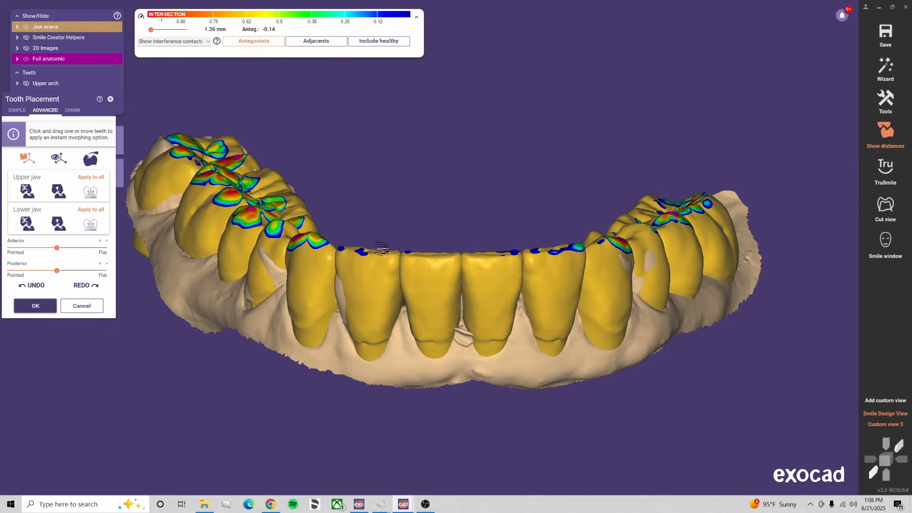
{"action": "scroll", "coordinate": [370, 244], "scroll_direction": "up", "scroll_amount": 3}
{"action": "right_click_drag", "start_coordinate": [371, 245], "coordinate": [542, 269]}
{"action": "left_click", "coordinate": [891, 428]}
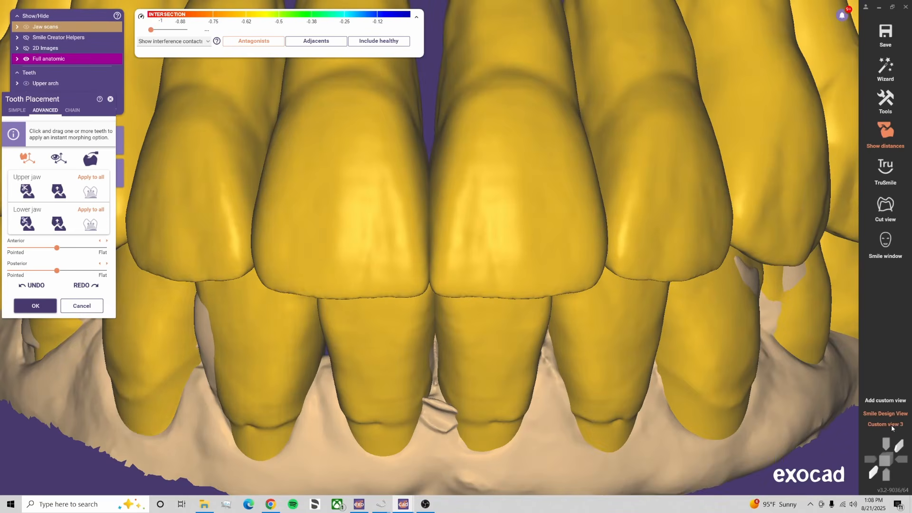
Accept the tooth placement and show both jaw scans together with the upper and lower full anatomic teeth
{"action": "left_click", "coordinate": [42, 306]}
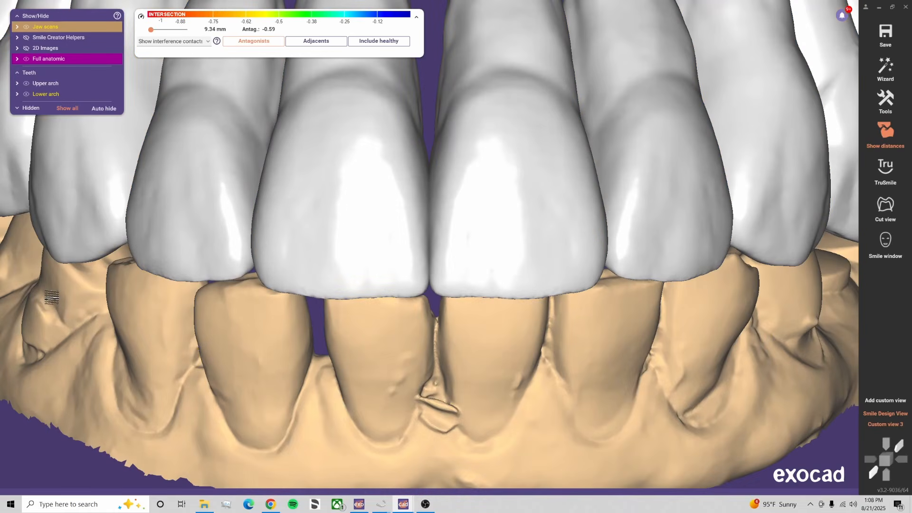
{"action": "scroll", "coordinate": [428, 275], "scroll_direction": "down", "scroll_amount": 5}
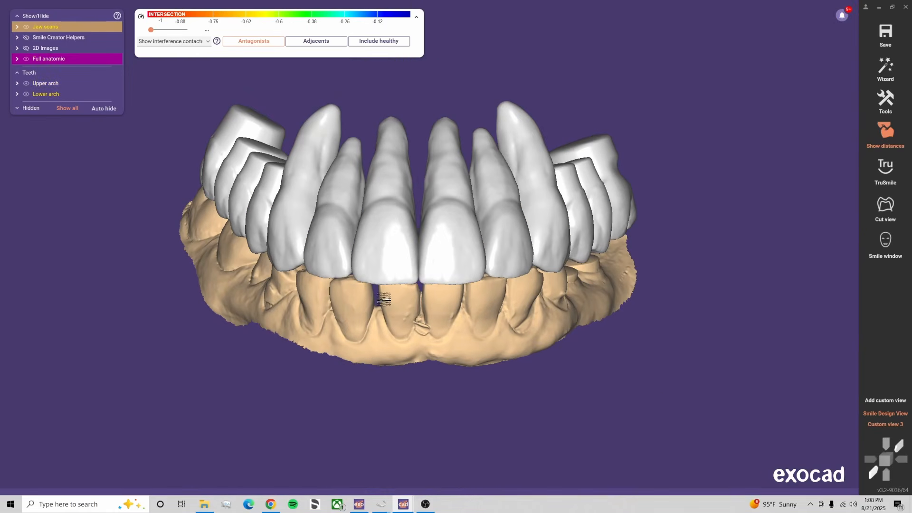
{"action": "right_click_drag", "start_coordinate": [384, 298], "coordinate": [266, 237]}
{"action": "scroll", "coordinate": [286, 243], "scroll_direction": "up", "scroll_amount": 8}
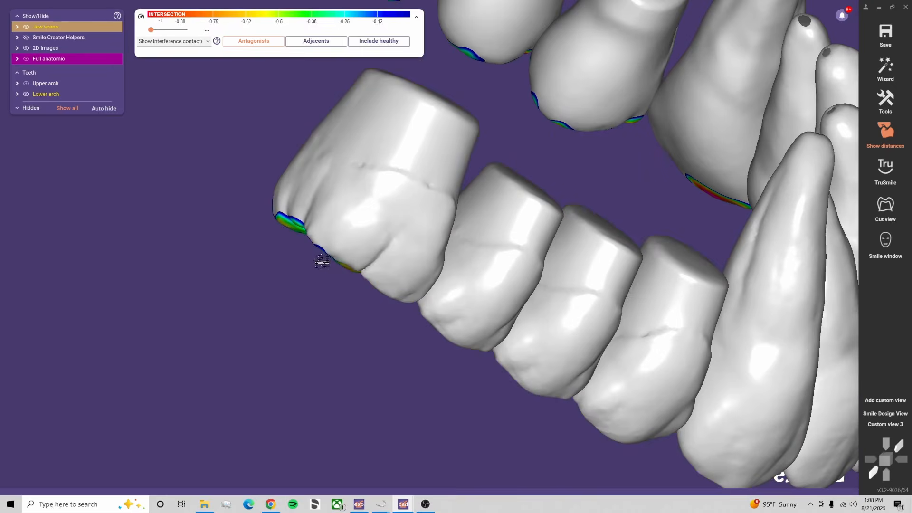
{"action": "key", "text": "j"}
{"action": "key", "text": "f"}
{"action": "key", "text": "f"}
{"action": "scroll", "coordinate": [338, 215], "scroll_direction": "down", "scroll_amount": 7}
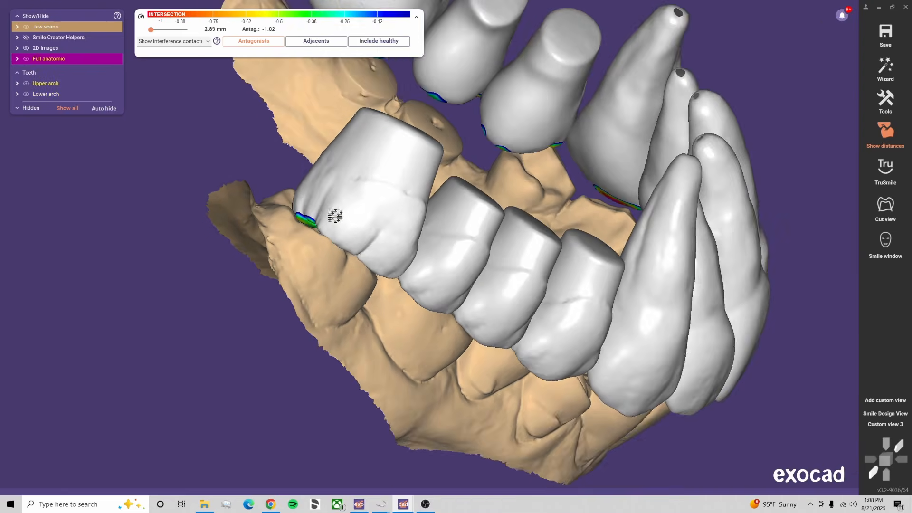
{"action": "key", "text": "f"}
{"action": "key", "text": "j"}
Start free-forming the scan data, isolate the upper arch in occlusal view and hide the antagonist contact map
{"action": "right_click", "coordinate": [284, 184]}
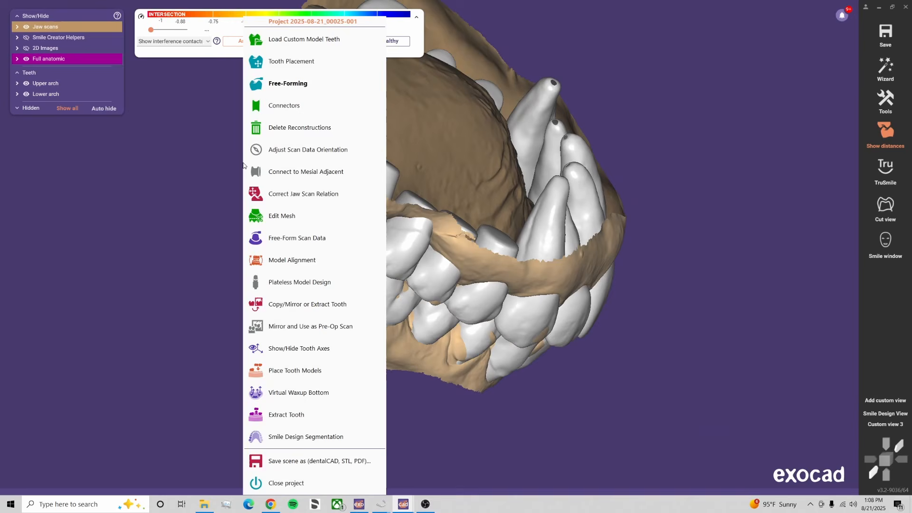
{"action": "left_click", "coordinate": [311, 215]}
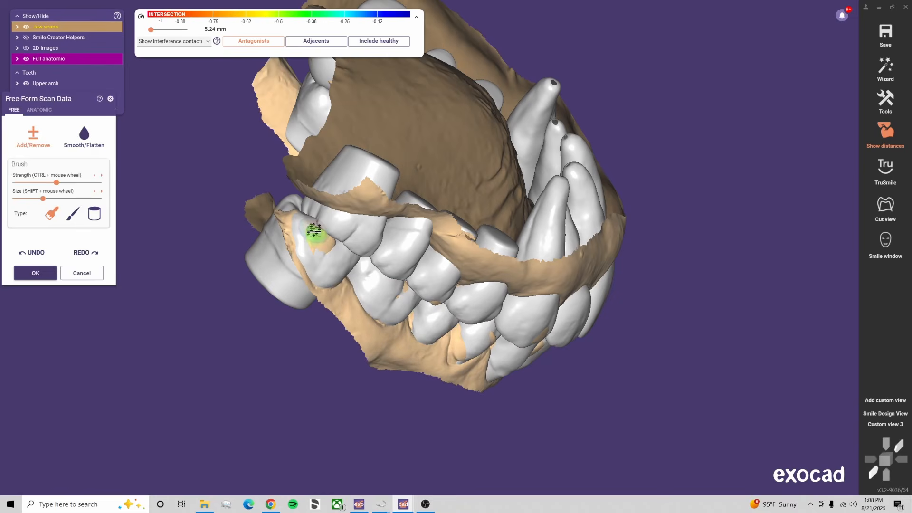
{"action": "key", "text": "l"}
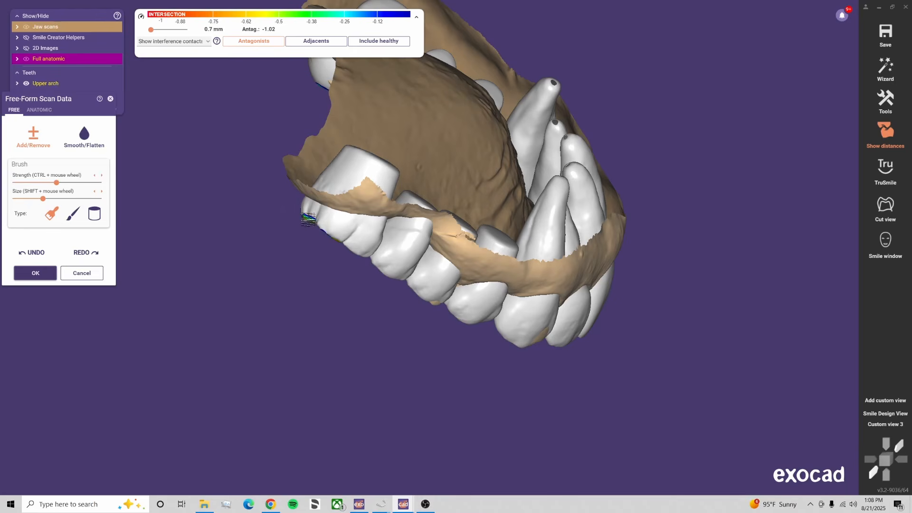
{"action": "right_click_drag", "start_coordinate": [308, 217], "coordinate": [272, 56]}
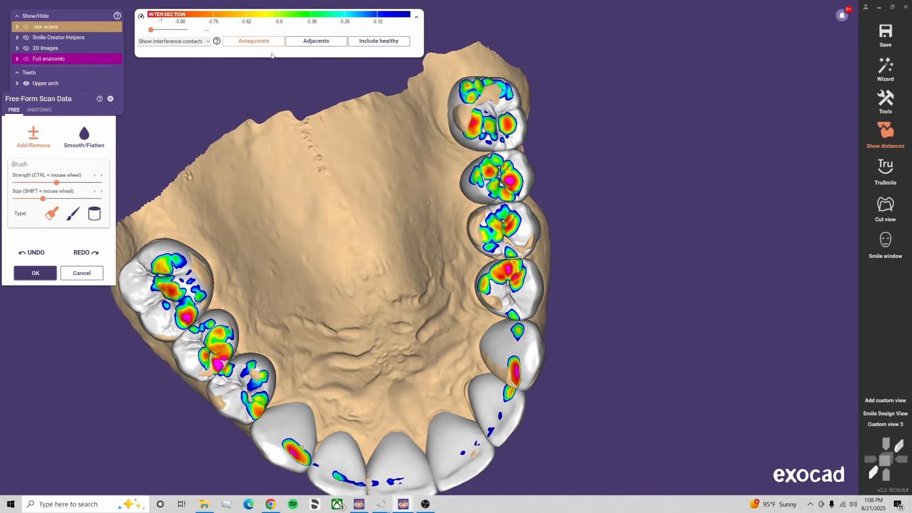
{"action": "left_click", "coordinate": [260, 40]}
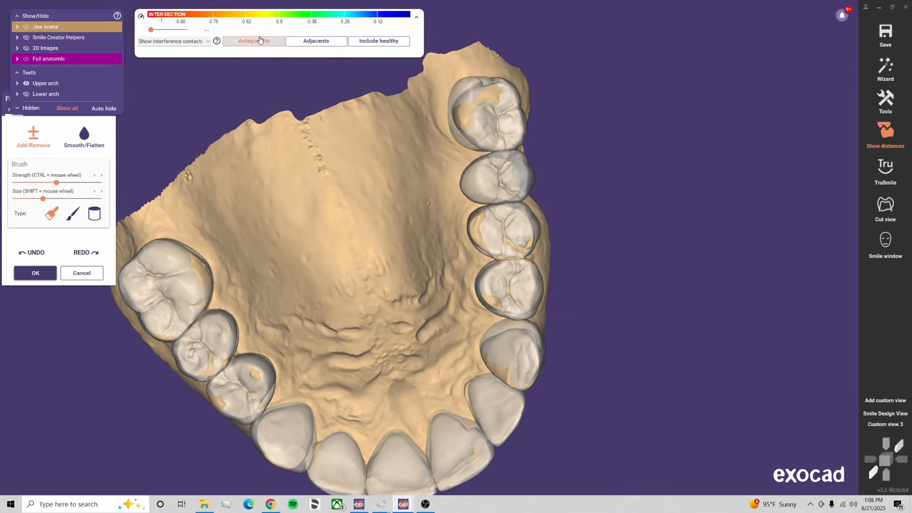
Remove the upper jaw scan material protruding through the rearmost upper right molar with the Add/Remove brush
{"action": "scroll", "coordinate": [489, 112], "scroll_direction": "up", "scroll_amount": 5}
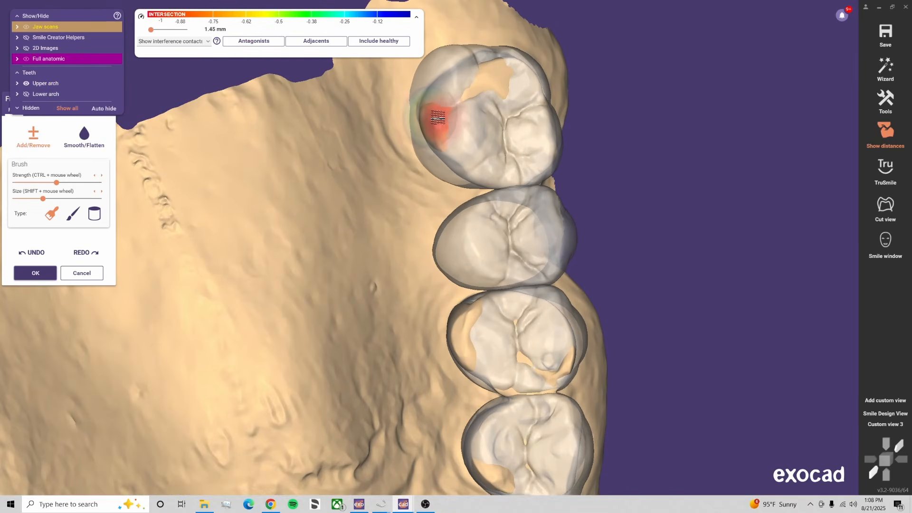
{"action": "left_click_drag", "start_coordinate": [438, 122], "coordinate": [443, 112]}
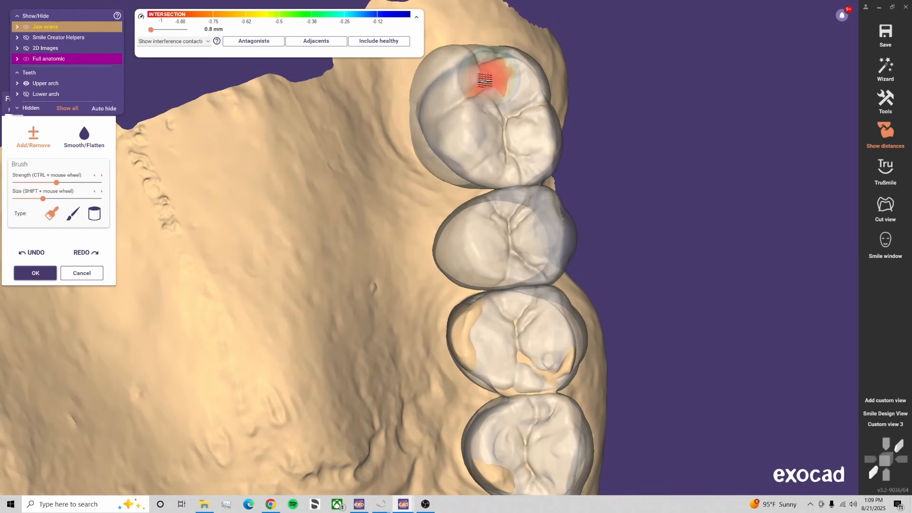
{"action": "left_click_drag", "start_coordinate": [485, 81], "coordinate": [488, 84]}
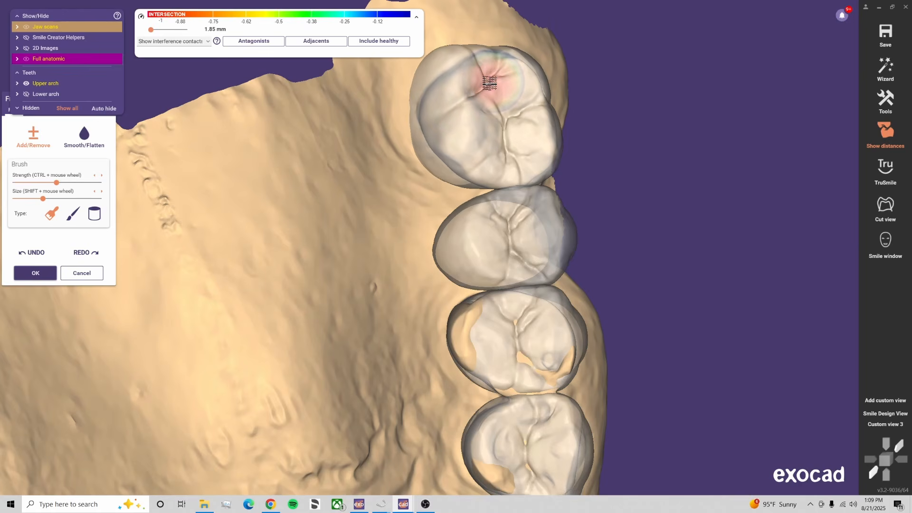
{"action": "middle_click_drag", "start_coordinate": [319, 279], "coordinate": [432, 261]}
{"action": "scroll", "coordinate": [424, 252], "scroll_direction": "down", "scroll_amount": 1}
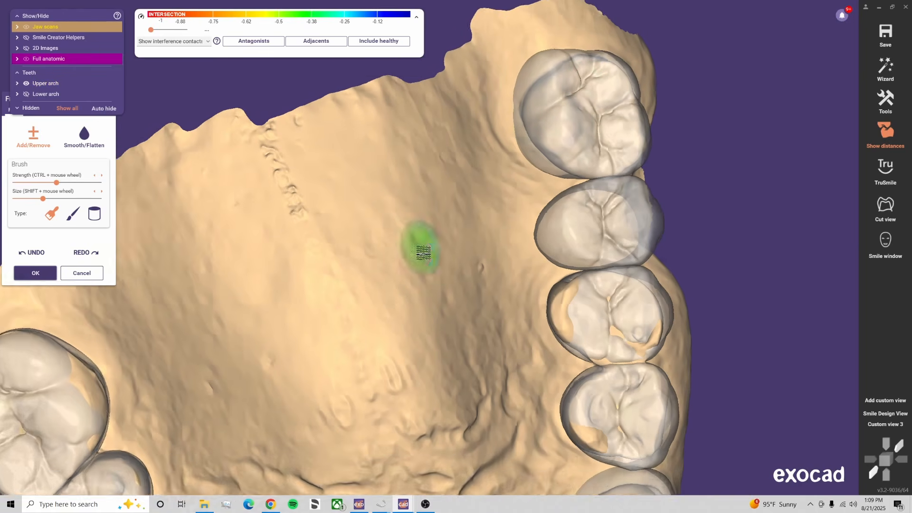
Remove the upper jaw scan material protruding through the upper left molar and premolars with the Add/Remove brush
{"action": "scroll", "coordinate": [423, 252], "scroll_direction": "down", "scroll_amount": 1}
{"action": "right_click_drag", "start_coordinate": [449, 288], "coordinate": [450, 304]}
{"action": "right_click_drag", "start_coordinate": [358, 349], "coordinate": [393, 292]}
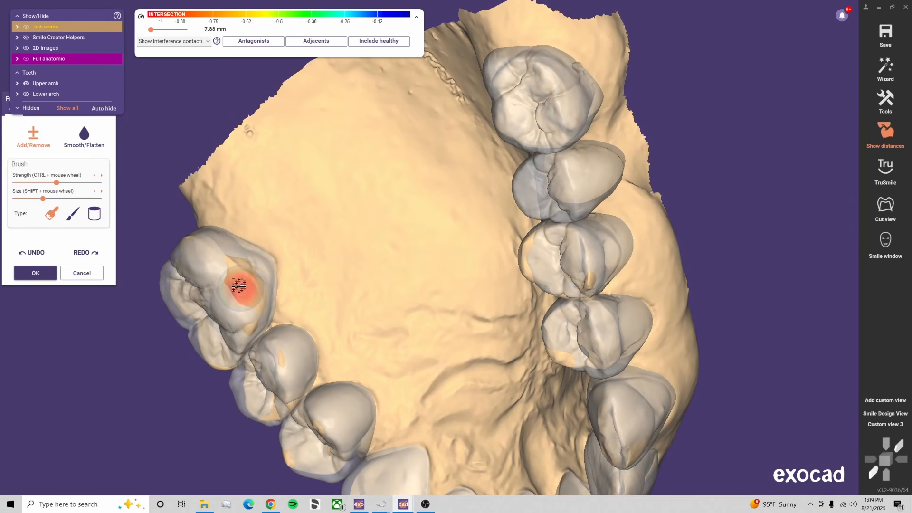
{"action": "mouse_move", "coordinate": [239, 285]}
{"action": "left_mouse_down"}
{"action": "mouse_move", "coordinate": [246, 279]}
{"action": "mouse_move", "coordinate": [249, 314]}
{"action": "mouse_move", "coordinate": [277, 367]}
{"action": "left_mouse_up"}
{"action": "right_click_drag", "start_coordinate": [273, 394], "coordinate": [277, 393]}
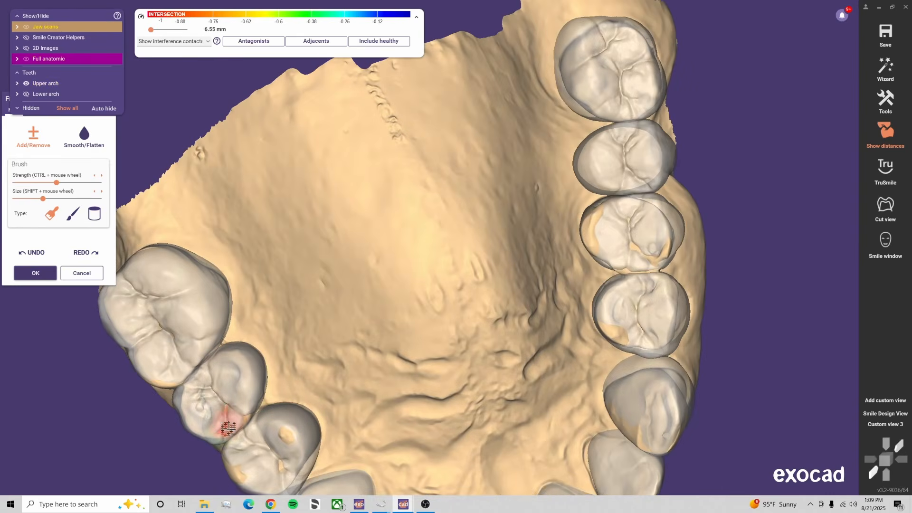
{"action": "mouse_move", "coordinate": [247, 418]}
{"action": "left_mouse_down"}
{"action": "mouse_move", "coordinate": [240, 430]}
{"action": "mouse_move", "coordinate": [281, 484]}
{"action": "mouse_move", "coordinate": [272, 463]}
{"action": "mouse_move", "coordinate": [278, 468]}
{"action": "left_mouse_up"}
{"action": "mouse_move", "coordinate": [274, 467]}
{"action": "right_mouse_down"}
{"action": "mouse_move", "coordinate": [303, 422]}
{"action": "mouse_move", "coordinate": [316, 438]}
{"action": "right_mouse_up"}
{"action": "mouse_move", "coordinate": [358, 397]}
{"action": "right_mouse_down"}
{"action": "mouse_move", "coordinate": [356, 423]}
{"action": "mouse_move", "coordinate": [210, 344]}
{"action": "right_mouse_up"}
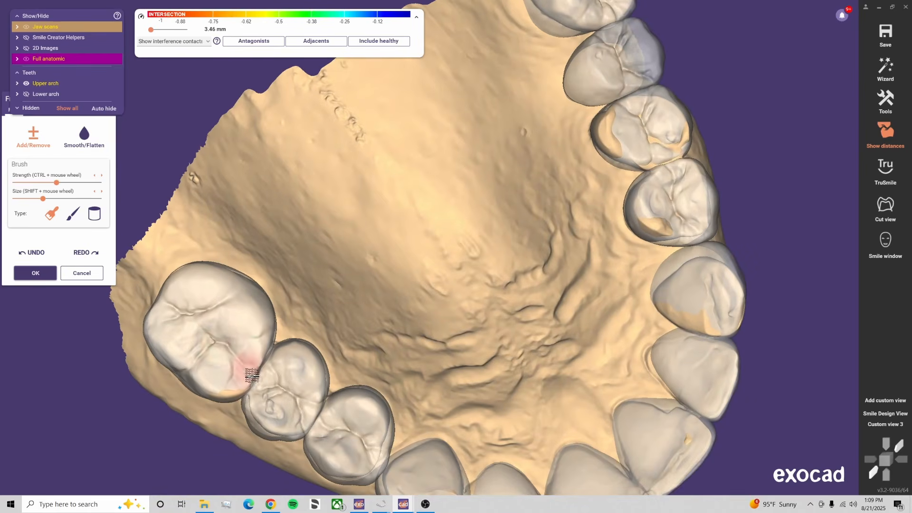
Remove the scan material protruding through the upper right canine and the premolar directly behind it
{"action": "right_click_drag", "start_coordinate": [244, 371], "coordinate": [280, 291]}
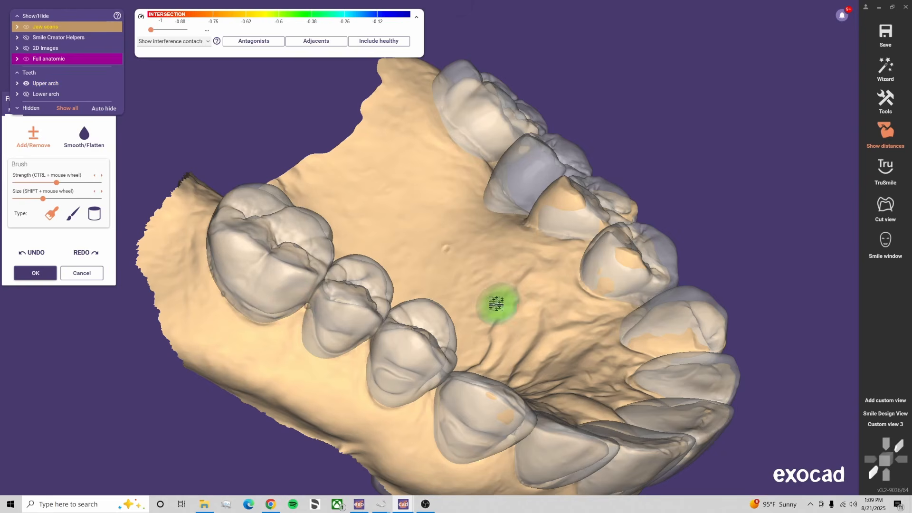
{"action": "right_click_drag", "start_coordinate": [494, 306], "coordinate": [621, 265]}
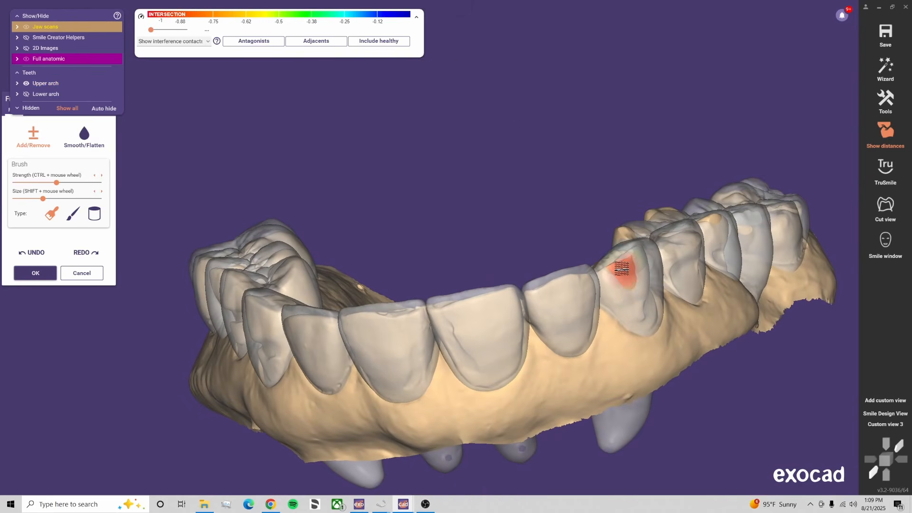
{"action": "mouse_move", "coordinate": [643, 299]}
{"action": "right_mouse_down"}
{"action": "mouse_move", "coordinate": [642, 342]}
{"action": "mouse_move", "coordinate": [604, 456]}
{"action": "mouse_move", "coordinate": [546, 472]}
{"action": "mouse_move", "coordinate": [581, 438]}
{"action": "mouse_move", "coordinate": [622, 422]}
{"action": "right_mouse_up"}
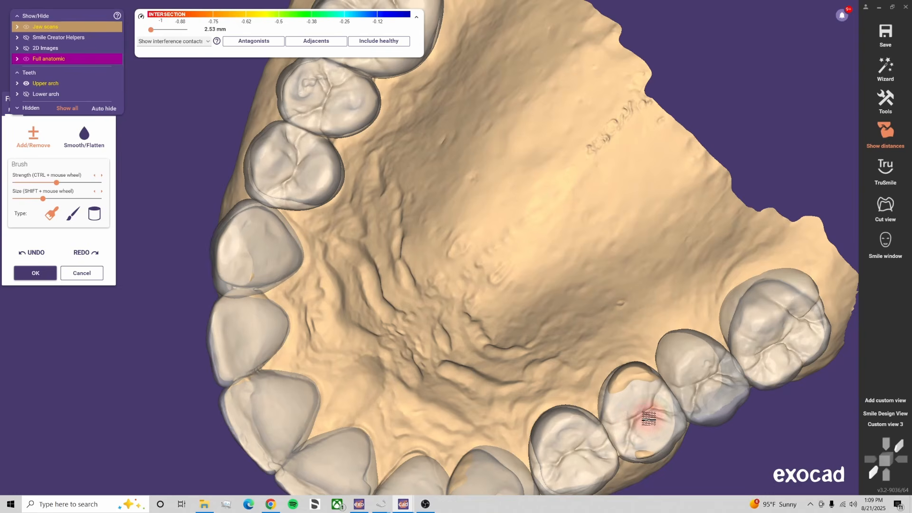
Adjust the brush size and remove the remaining scan material protruding through the cusps of the next upper right premolar
{"action": "mouse_move", "coordinate": [649, 418]}
{"action": "right_mouse_down"}
{"action": "mouse_move", "coordinate": [565, 383]}
{"action": "mouse_move", "coordinate": [595, 347]}
{"action": "mouse_move", "coordinate": [448, 200]}
{"action": "right_mouse_up"}
{"action": "scroll", "coordinate": [449, 200], "scroll_direction": "up", "scroll_amount": 3}
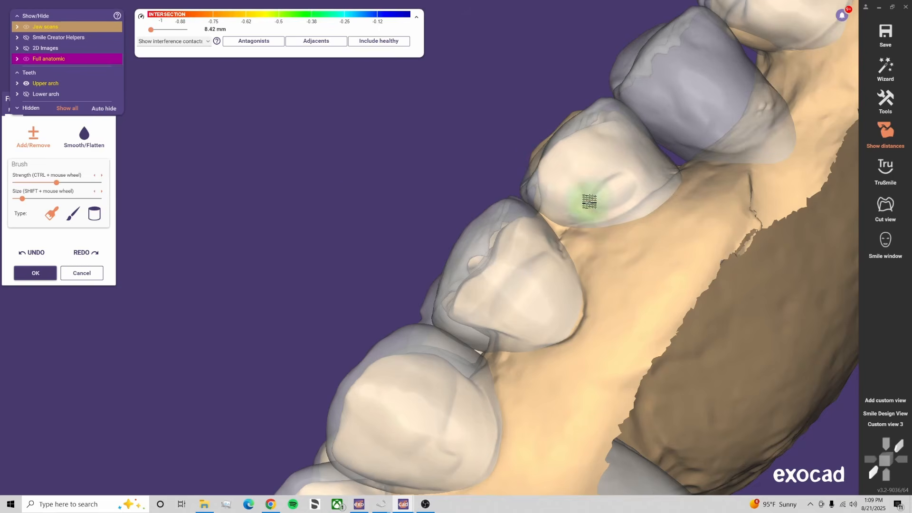
{"action": "mouse_move", "coordinate": [590, 201]}
{"action": "right_mouse_down"}
{"action": "mouse_move", "coordinate": [745, 358]}
{"action": "mouse_move", "coordinate": [518, 288]}
{"action": "right_mouse_up"}
{"action": "scroll", "coordinate": [560, 341], "scroll_direction": "up", "scroll_amount": 5, "text": "shift"}
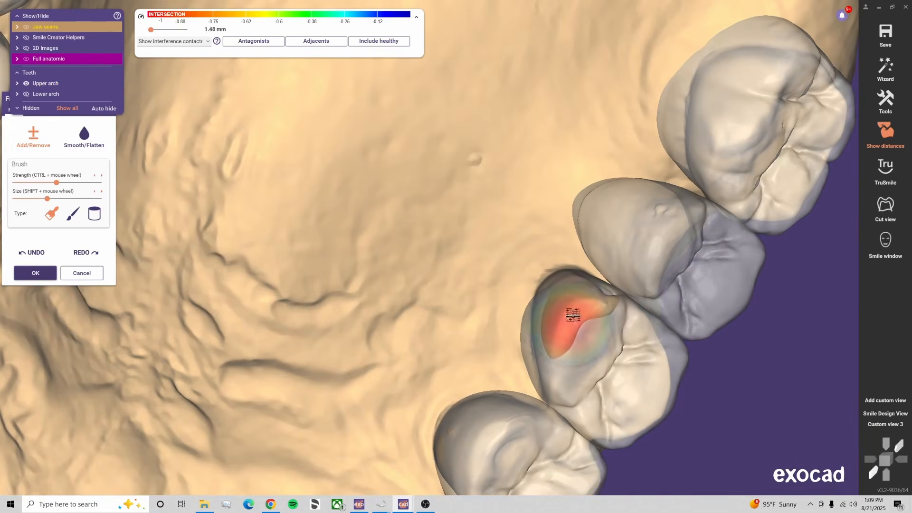
{"action": "left_click_drag", "start_coordinate": [574, 319], "coordinate": [586, 315]}
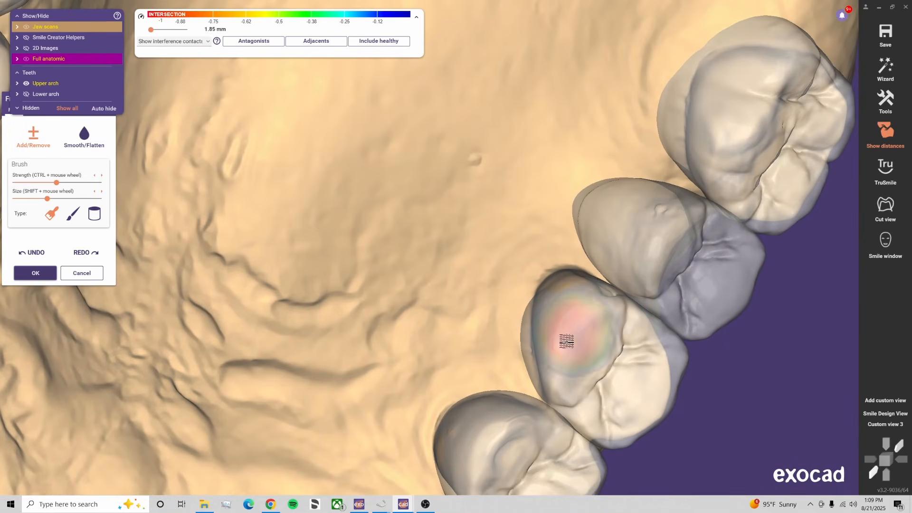
{"action": "right_click_drag", "start_coordinate": [574, 348], "coordinate": [589, 338]}
{"action": "right_click_drag", "start_coordinate": [631, 237], "coordinate": [646, 263]}
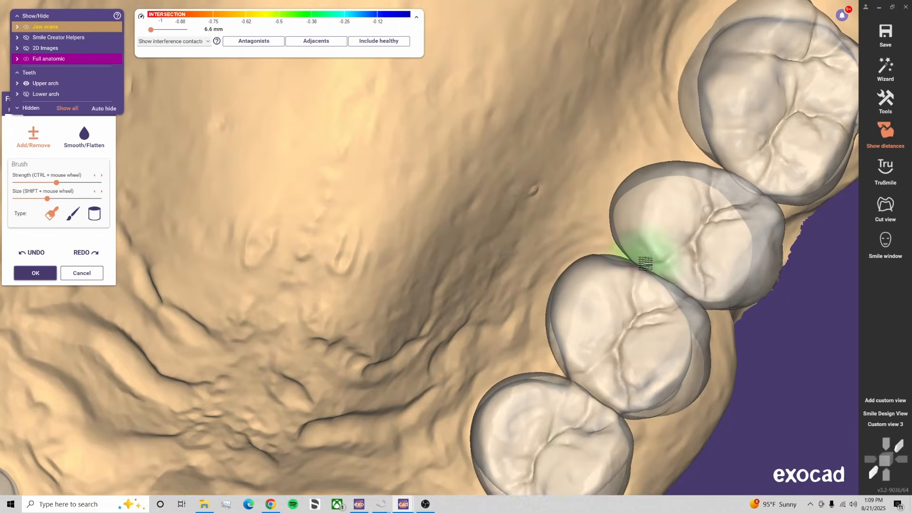
{"action": "scroll", "coordinate": [387, 244], "scroll_direction": "down", "scroll_amount": 5}
{"action": "middle_click_drag", "start_coordinate": [375, 246], "coordinate": [438, 272]}
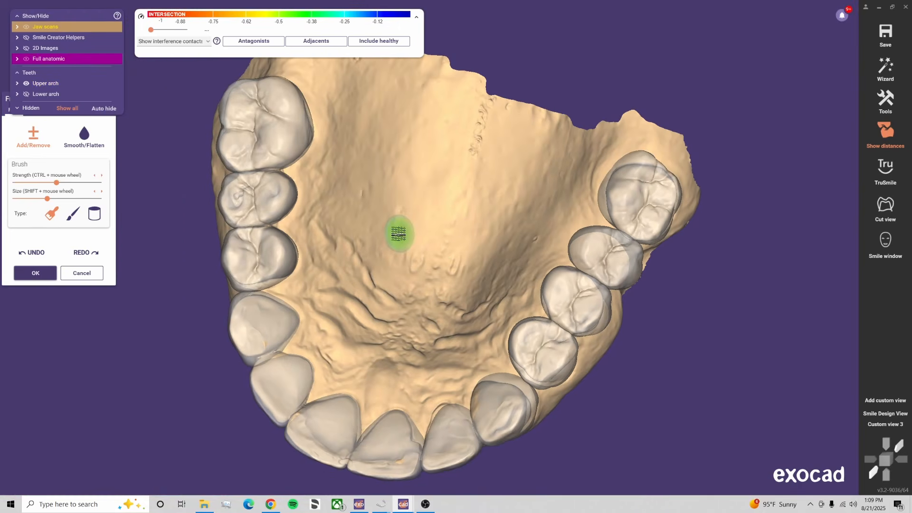
Isolate the lower arch and remove the scan material protruding through the lower right premolar directly behind the canine
{"action": "key", "text": "Tab"}
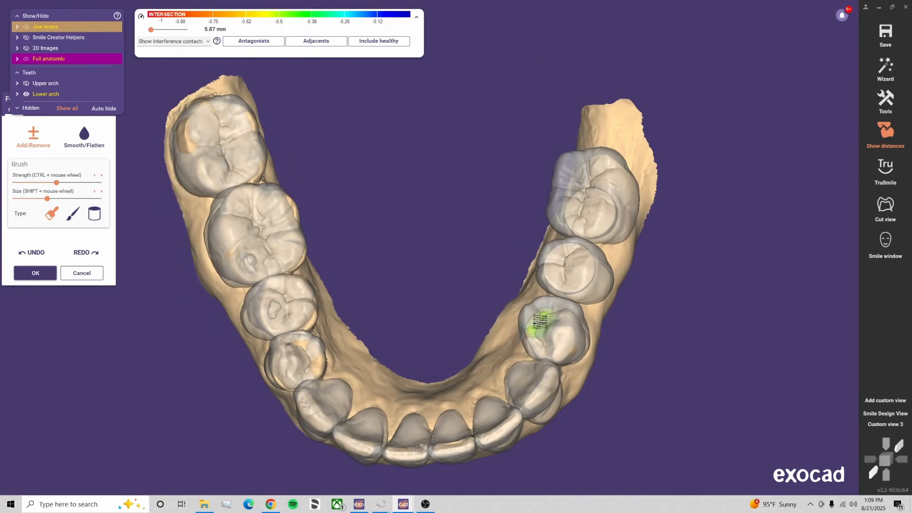
{"action": "scroll", "coordinate": [541, 321], "scroll_direction": "up", "scroll_amount": 2}
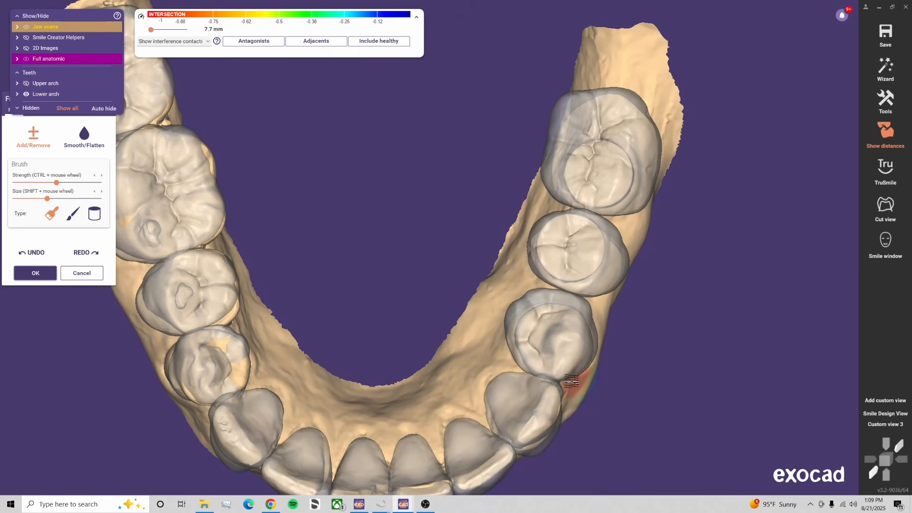
{"action": "mouse_move", "coordinate": [577, 381]}
{"action": "right_mouse_down"}
{"action": "mouse_move", "coordinate": [546, 332]}
{"action": "mouse_move", "coordinate": [524, 374]}
{"action": "right_mouse_up"}
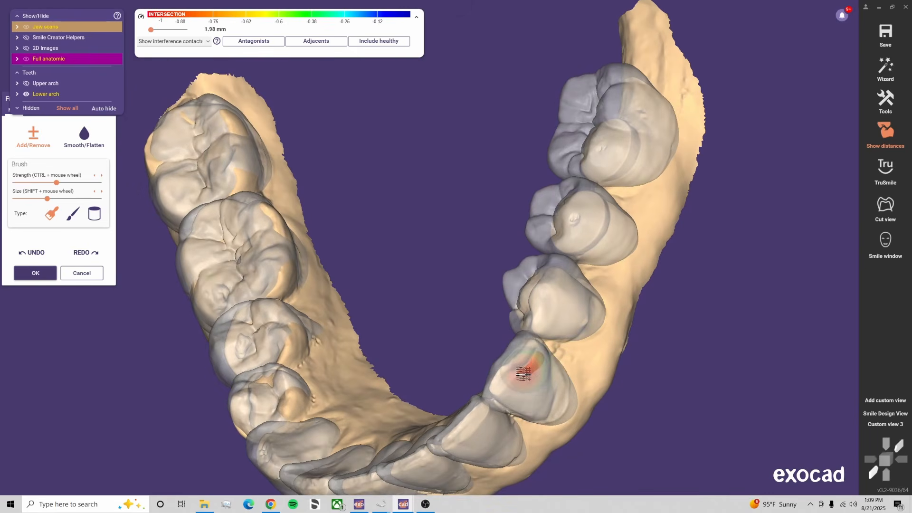
{"action": "mouse_move", "coordinate": [580, 204]}
{"action": "right_mouse_down"}
{"action": "mouse_move", "coordinate": [295, 398]}
{"action": "mouse_move", "coordinate": [209, 367]}
{"action": "right_mouse_up"}
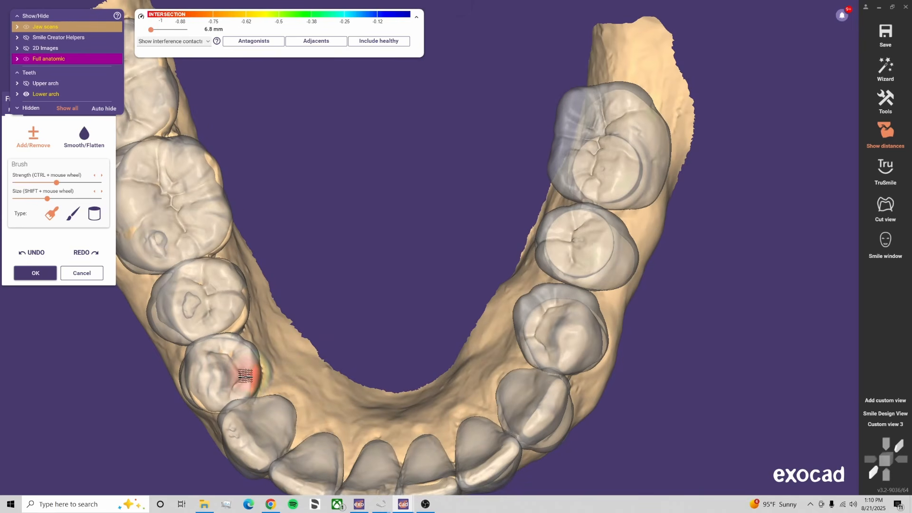
{"action": "right_click_drag", "start_coordinate": [244, 367], "coordinate": [261, 377]}
{"action": "scroll", "coordinate": [280, 267], "scroll_direction": "down", "scroll_amount": 1, "text": "shift"}
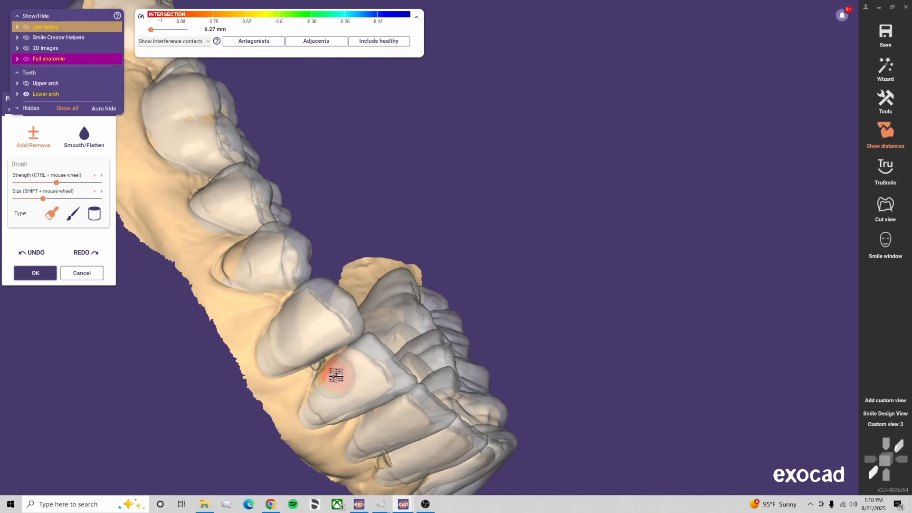
{"action": "right_click_drag", "start_coordinate": [369, 375], "coordinate": [418, 377]}
{"action": "right_click_drag", "start_coordinate": [377, 336], "coordinate": [427, 366]}
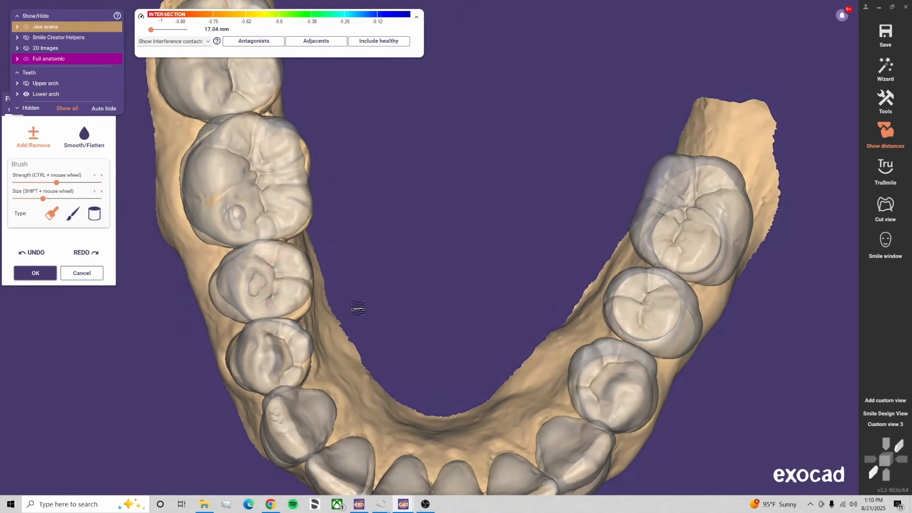
Remove the scan material protruding through the lower right second premolar and the outer cusps of the first molar
{"action": "scroll", "coordinate": [356, 306], "scroll_direction": "up", "scroll_amount": 5}
{"action": "mouse_move", "coordinate": [380, 279]}
{"action": "left_mouse_down"}
{"action": "mouse_move", "coordinate": [390, 289]}
{"action": "mouse_move", "coordinate": [395, 274]}
{"action": "left_mouse_up"}
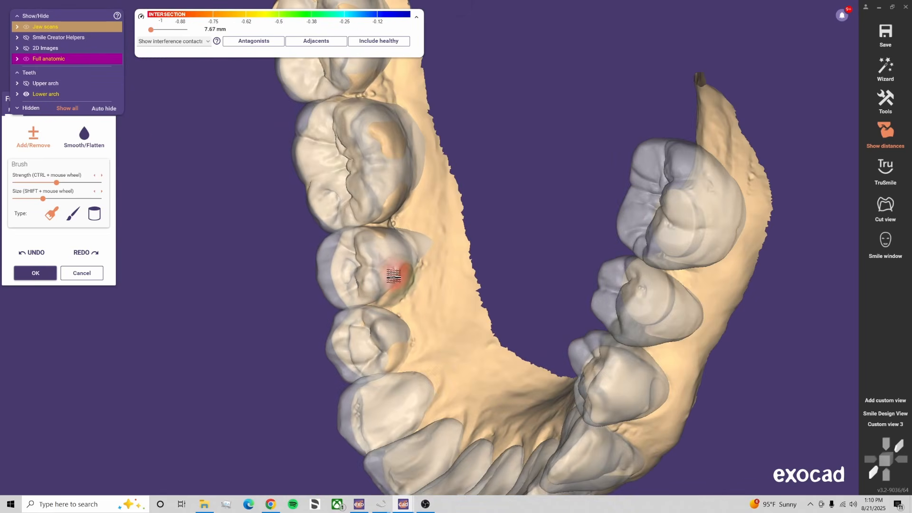
{"action": "right_click_drag", "start_coordinate": [354, 269], "coordinate": [234, 163]}
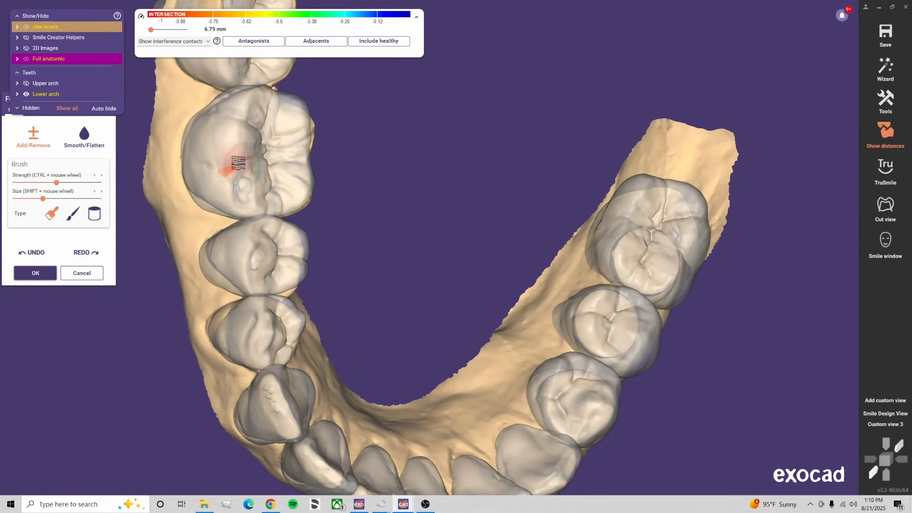
{"action": "left_click_drag", "start_coordinate": [235, 163], "coordinate": [220, 179]}
{"action": "mouse_move", "coordinate": [229, 169]}
{"action": "right_mouse_down"}
{"action": "mouse_move", "coordinate": [290, 263]}
{"action": "mouse_move", "coordinate": [255, 256]}
{"action": "right_mouse_up"}
{"action": "left_click_drag", "start_coordinate": [252, 259], "coordinate": [253, 266]}
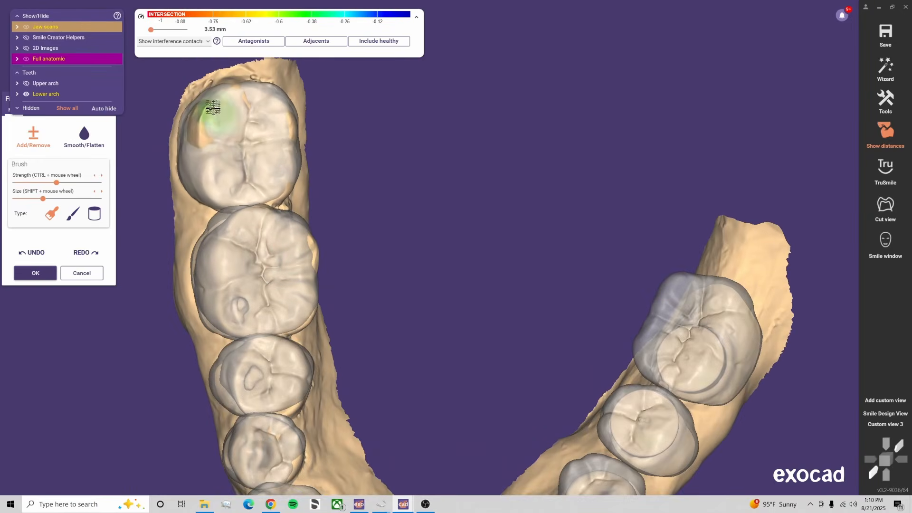
Remove the scan material protruding through the outer and tongue-side cusps of the rearmost lower right molar
{"action": "mouse_move", "coordinate": [212, 108]}
{"action": "left_mouse_down"}
{"action": "mouse_move", "coordinate": [199, 124]}
{"action": "mouse_move", "coordinate": [205, 131]}
{"action": "mouse_move", "coordinate": [195, 118]}
{"action": "mouse_move", "coordinate": [230, 126]}
{"action": "mouse_move", "coordinate": [236, 97]}
{"action": "left_mouse_up"}
{"action": "right_click_drag", "start_coordinate": [287, 159], "coordinate": [295, 177]}
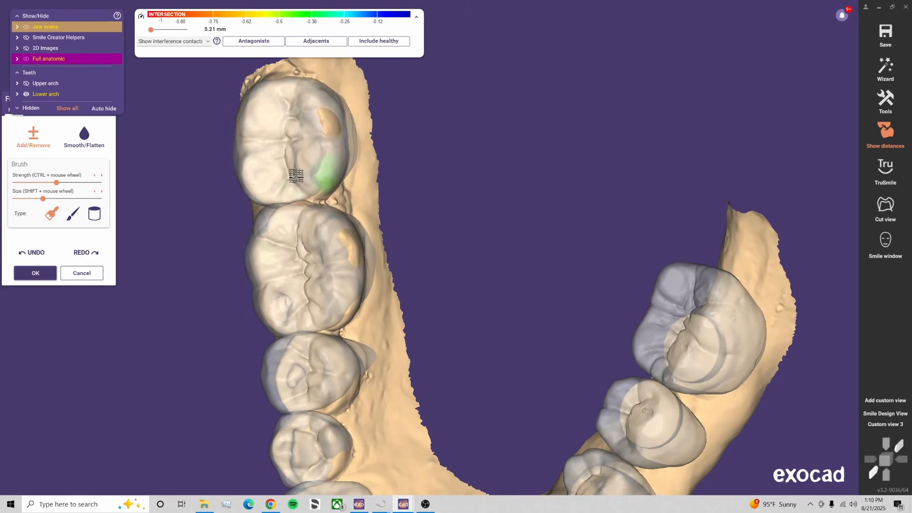
{"action": "mouse_move", "coordinate": [318, 110]}
{"action": "left_mouse_down"}
{"action": "mouse_move", "coordinate": [333, 130]}
{"action": "mouse_move", "coordinate": [310, 193]}
{"action": "left_mouse_up"}
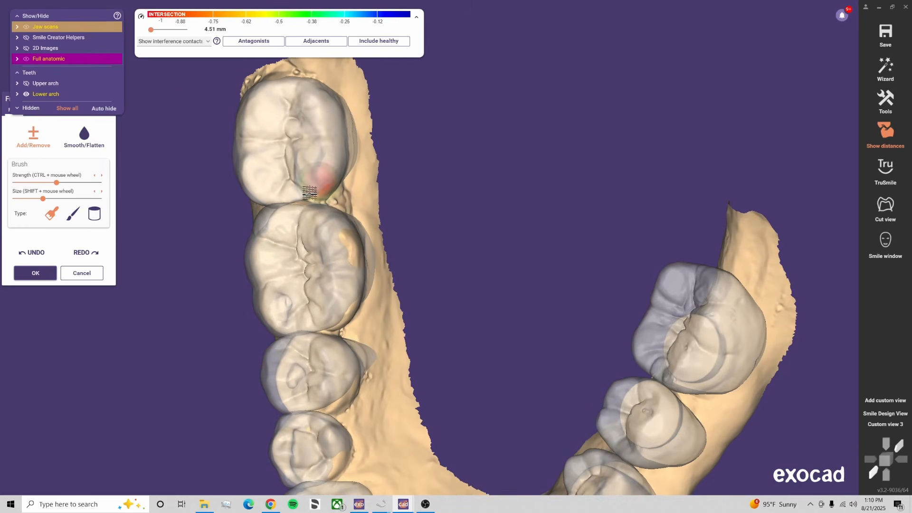
Remove the scan material protruding through the tongue side of the lower right first molar and the adjacent premolar
{"action": "mouse_move", "coordinate": [310, 193]}
{"action": "right_mouse_down"}
{"action": "mouse_move", "coordinate": [300, 172]}
{"action": "mouse_move", "coordinate": [399, 216]}
{"action": "right_mouse_up"}
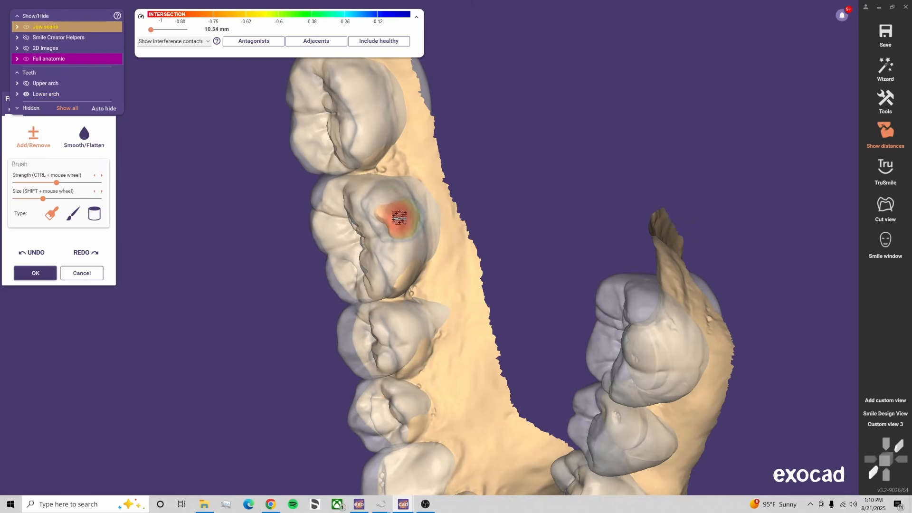
{"action": "mouse_move", "coordinate": [399, 215]}
{"action": "left_mouse_down"}
{"action": "mouse_move", "coordinate": [389, 218]}
{"action": "mouse_move", "coordinate": [407, 224]}
{"action": "left_mouse_up"}
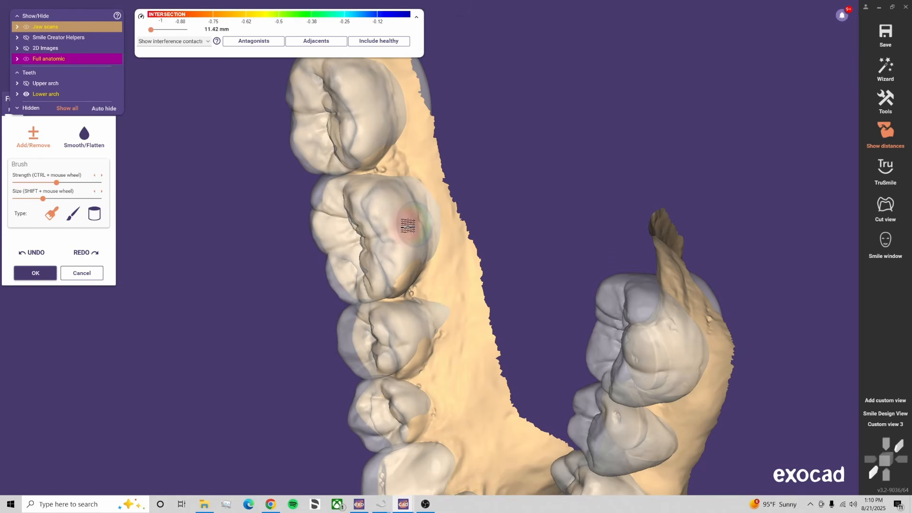
{"action": "right_click_drag", "start_coordinate": [407, 224], "coordinate": [429, 285]}
{"action": "left_click_drag", "start_coordinate": [430, 293], "coordinate": [427, 291]}
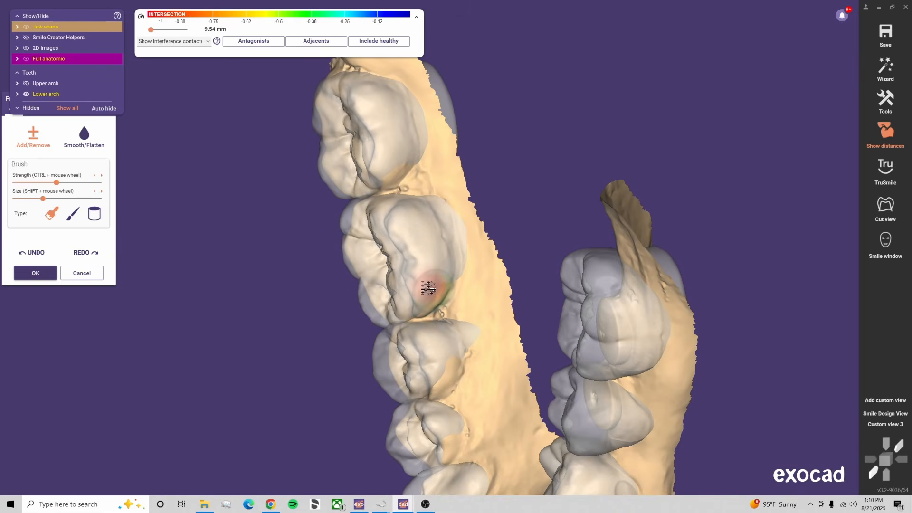
{"action": "right_click_drag", "start_coordinate": [429, 288], "coordinate": [354, 353]}
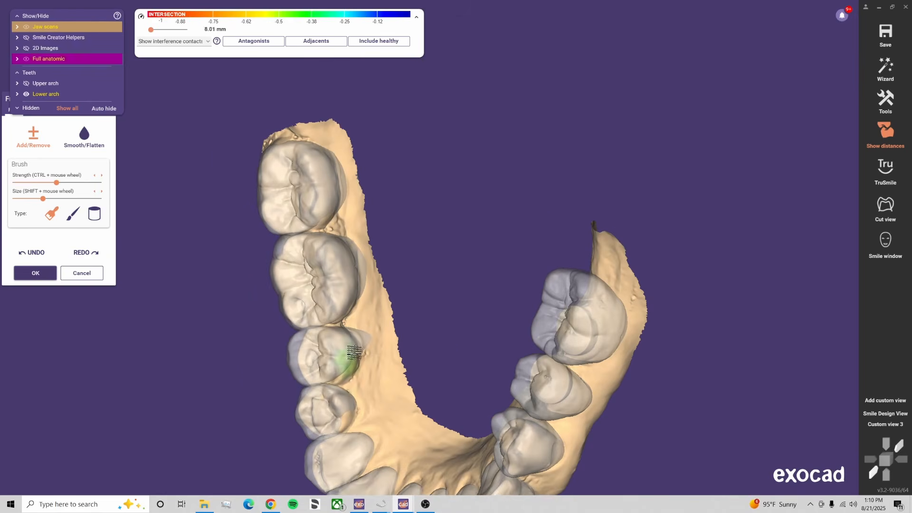
{"action": "right_click_drag", "start_coordinate": [386, 383], "coordinate": [153, 92]}
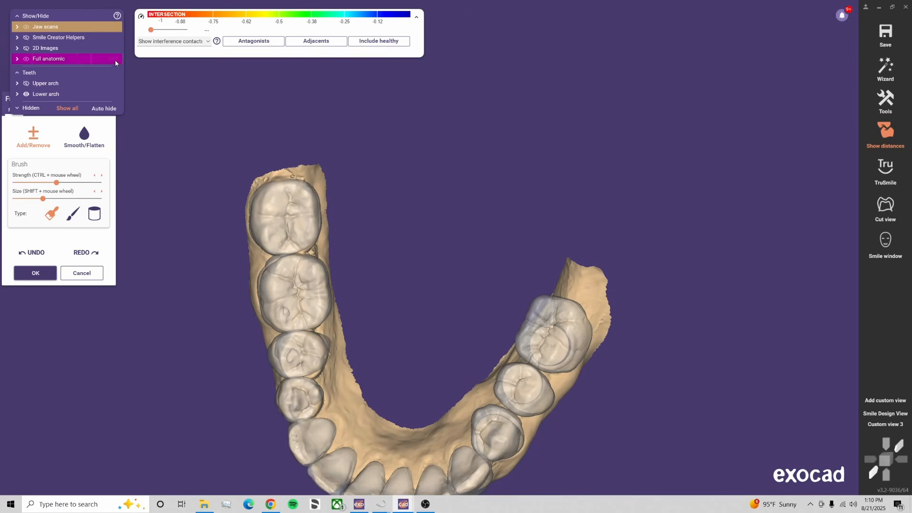
Display the antagonist contacts on the lower teeth and accept the free-formed scan data, showing the arch in Custom view 3
{"action": "left_click", "coordinate": [257, 41]}
{"action": "right_click_drag", "start_coordinate": [429, 336], "coordinate": [426, 338]}
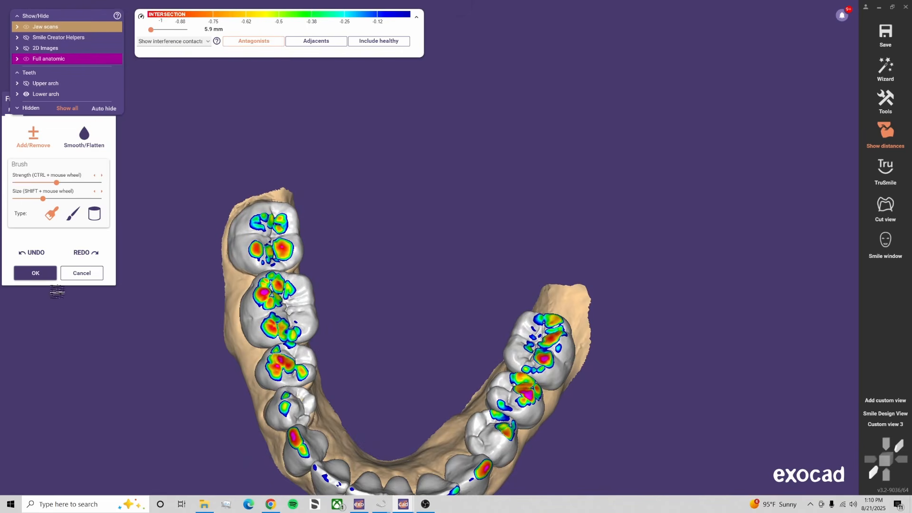
{"action": "left_click", "coordinate": [35, 273]}
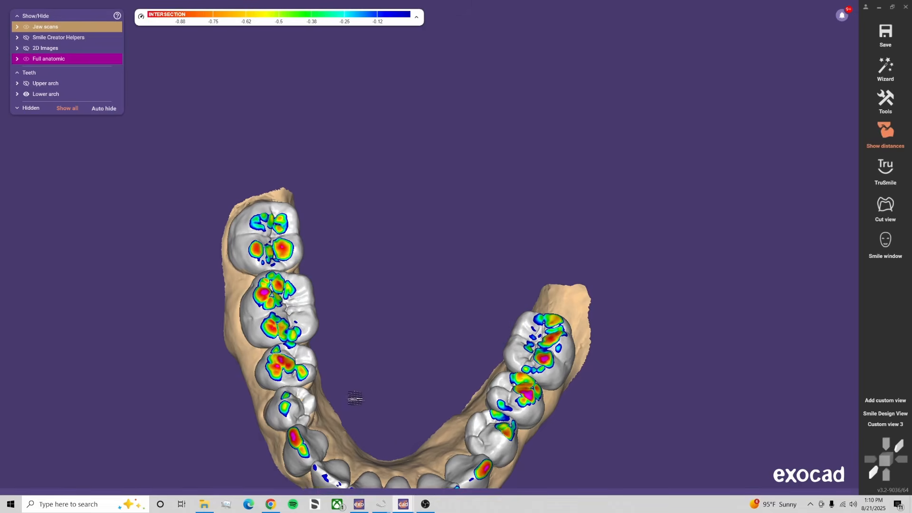
{"action": "left_click", "coordinate": [897, 426]}
{"action": "scroll", "coordinate": [434, 228], "scroll_direction": "down", "scroll_amount": 5}
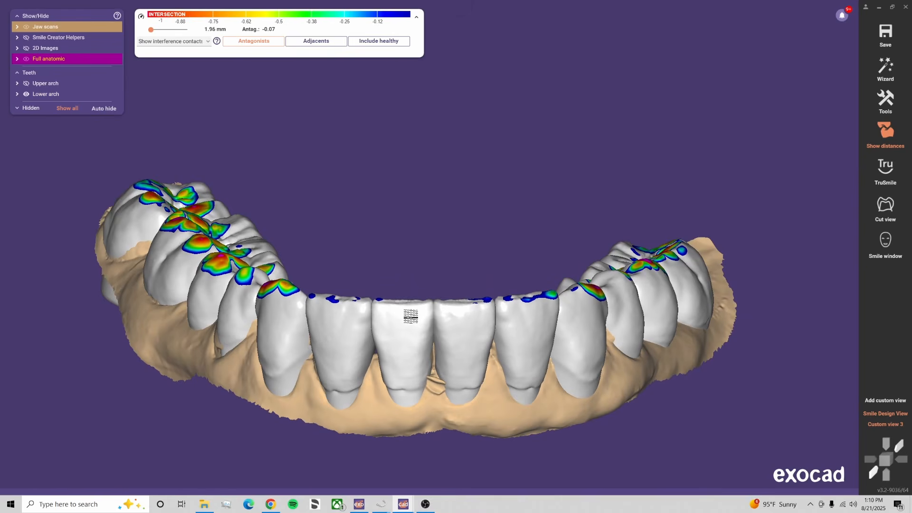
Open the jaw position correction for the Artex CR articulator and hide the articulator model
{"action": "left_click", "coordinate": [885, 106]}
{"action": "left_click", "coordinate": [760, 342]}
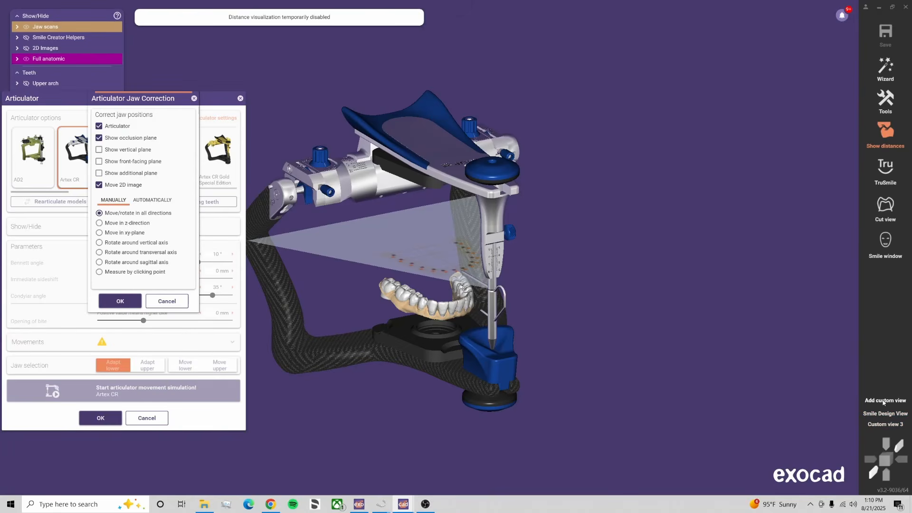
{"action": "left_click", "coordinate": [99, 126]}
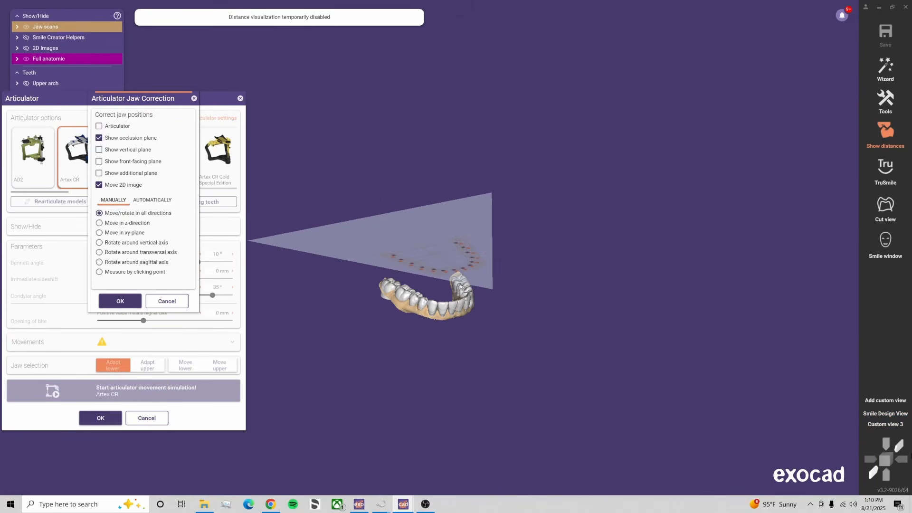
Show only the upper and lower jaw scans from the front, without the full anatomic teeth
{"action": "left_click", "coordinate": [903, 449]}
{"action": "left_click", "coordinate": [876, 477]}
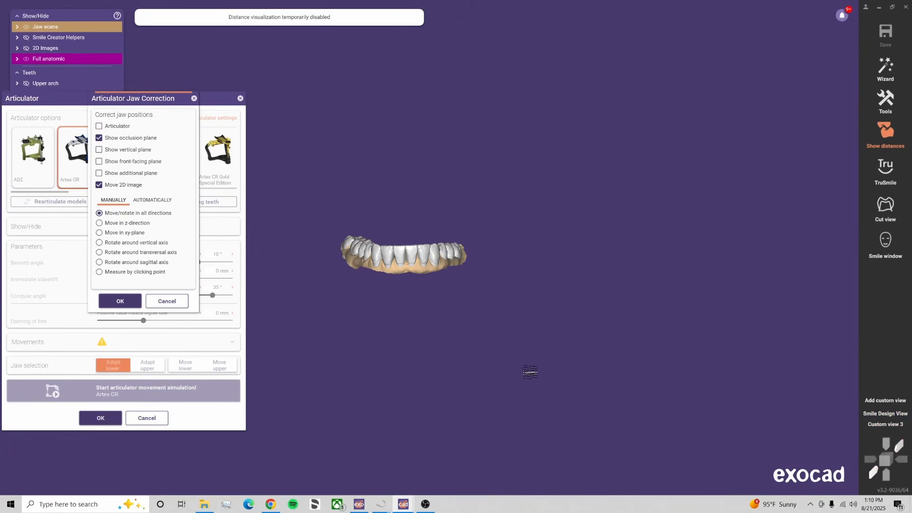
{"action": "scroll", "coordinate": [390, 336], "scroll_direction": "up", "scroll_amount": 3}
{"action": "scroll", "coordinate": [374, 323], "scroll_direction": "down", "scroll_amount": 3, "text": "ctrl+shift"}
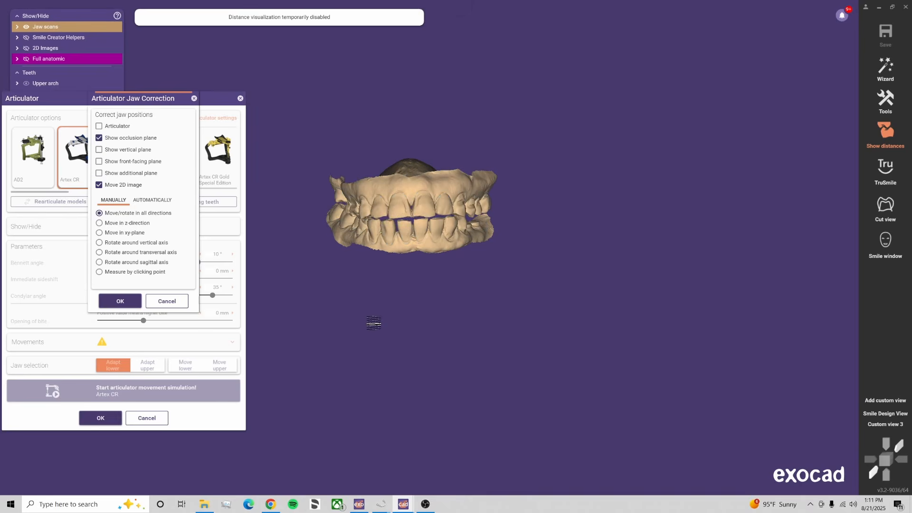
{"action": "scroll", "coordinate": [404, 157], "scroll_direction": "up", "scroll_amount": 2}
{"action": "scroll", "coordinate": [425, 236], "scroll_direction": "up", "scroll_amount": 4}
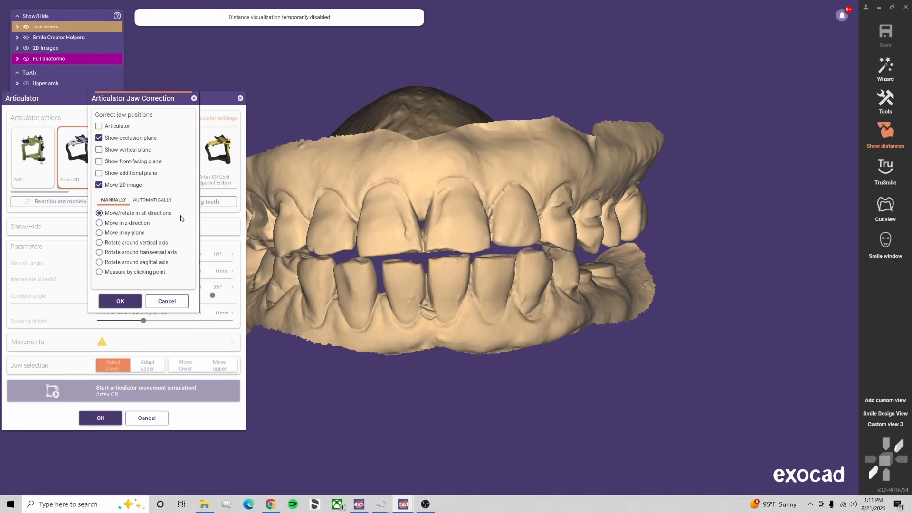
Align the upper jaw scan automatically using an incisal point between the central incisors and points on the patient's left and right molars
{"action": "scroll", "coordinate": [425, 236], "scroll_direction": "up", "scroll_amount": 5}
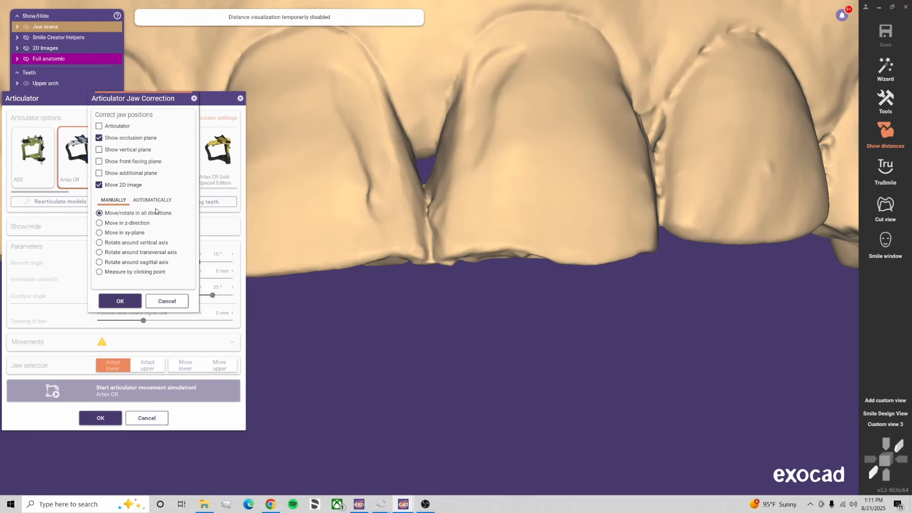
{"action": "left_click", "coordinate": [152, 200]}
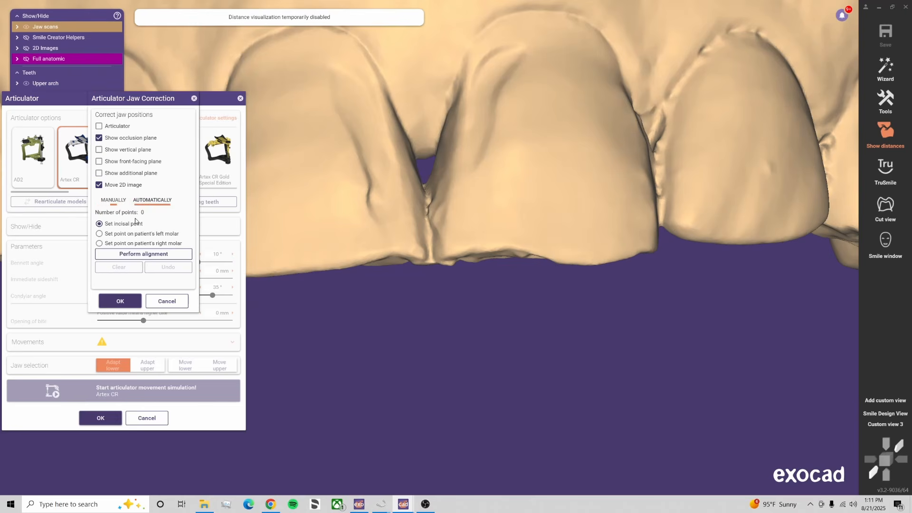
{"action": "left_click", "coordinate": [431, 260]}
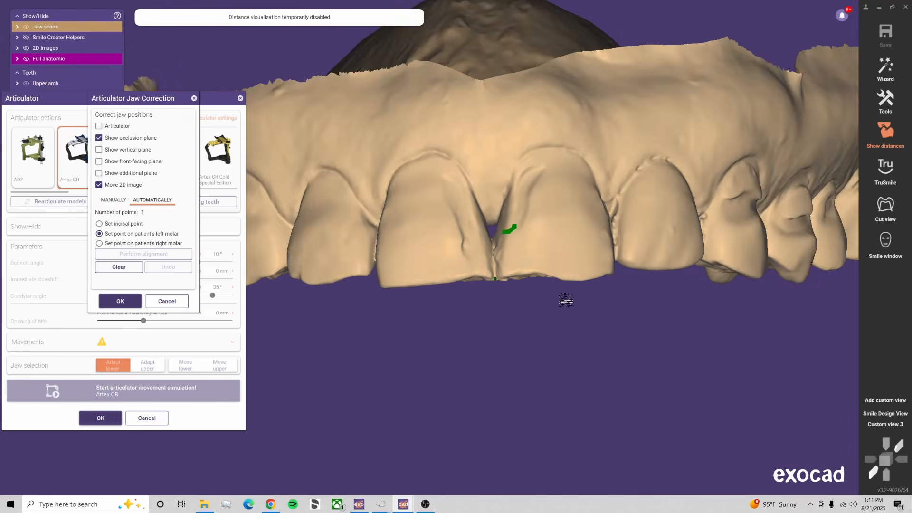
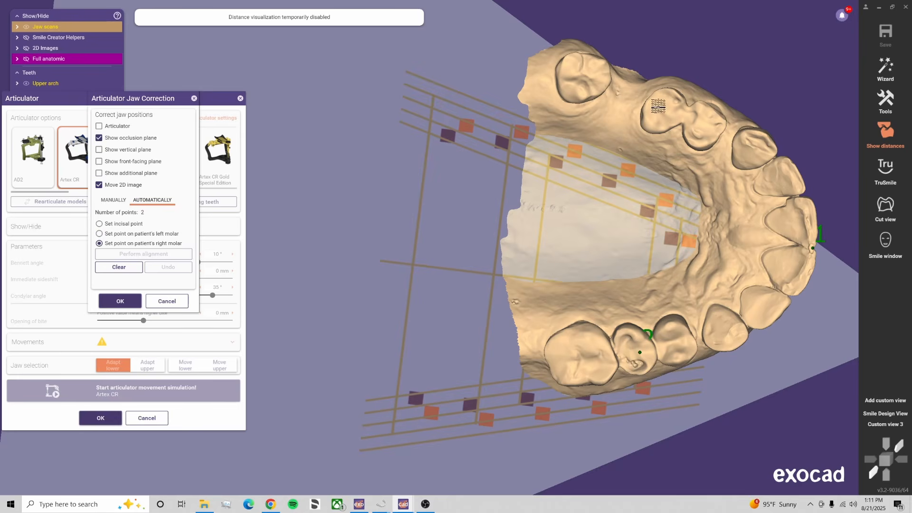
{"action": "left_click", "coordinate": [145, 254]}
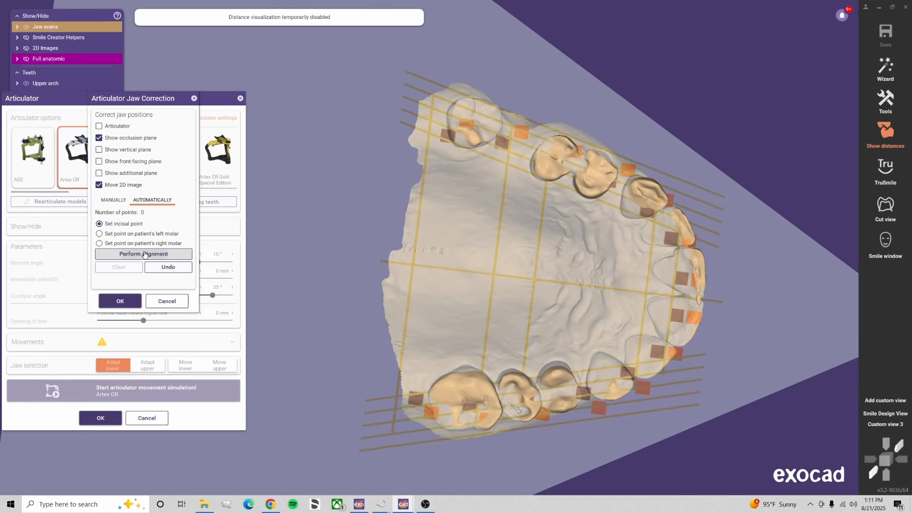
Level the aligned upper jaw scan in the front view by manually rotating it, with the articulator model hidden
{"action": "left_click", "coordinate": [902, 450]}
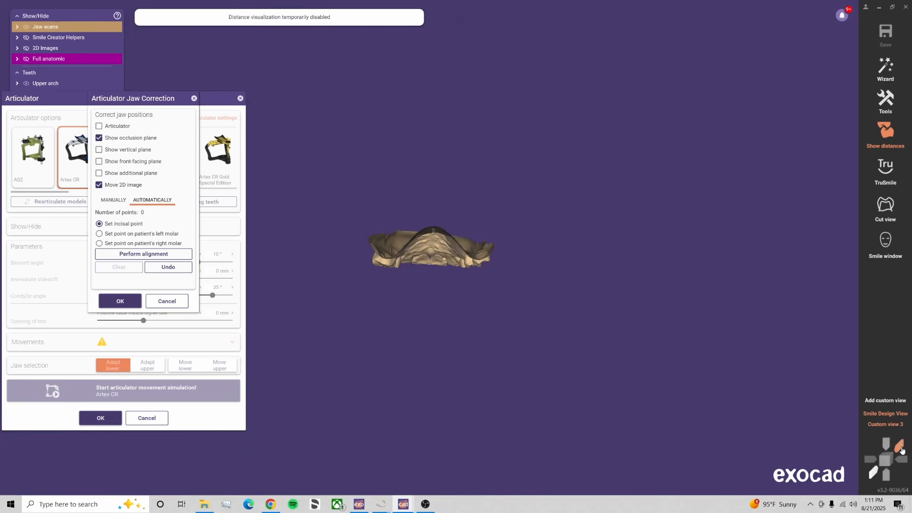
{"action": "left_click", "coordinate": [873, 475]}
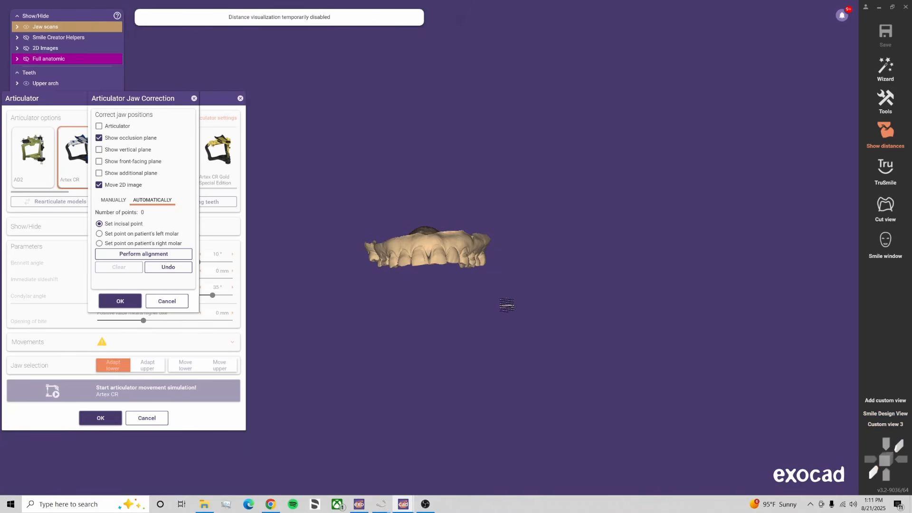
{"action": "left_click", "coordinate": [126, 127]}
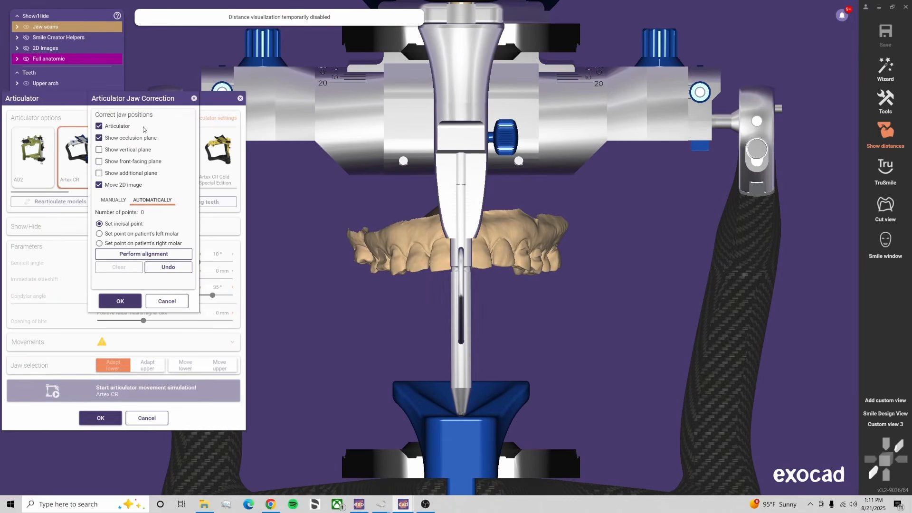
{"action": "left_click", "coordinate": [114, 126]}
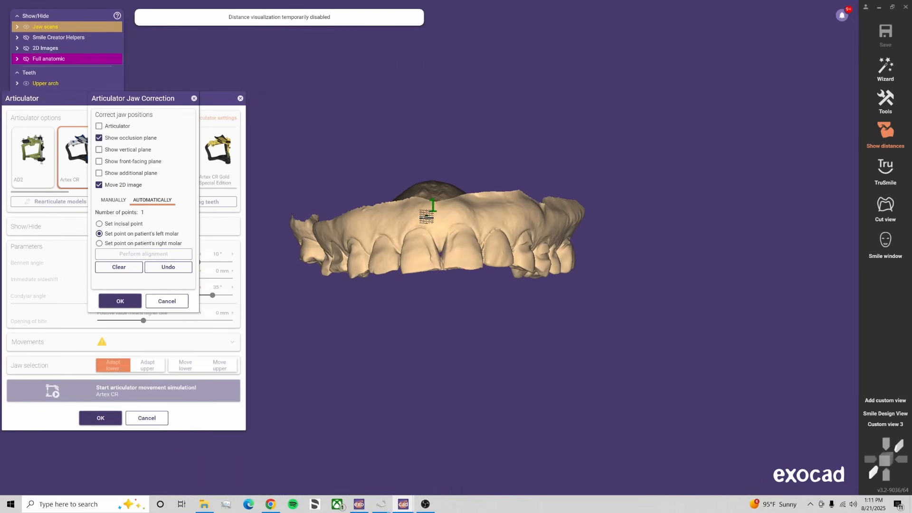
{"action": "left_click", "coordinate": [113, 202]}
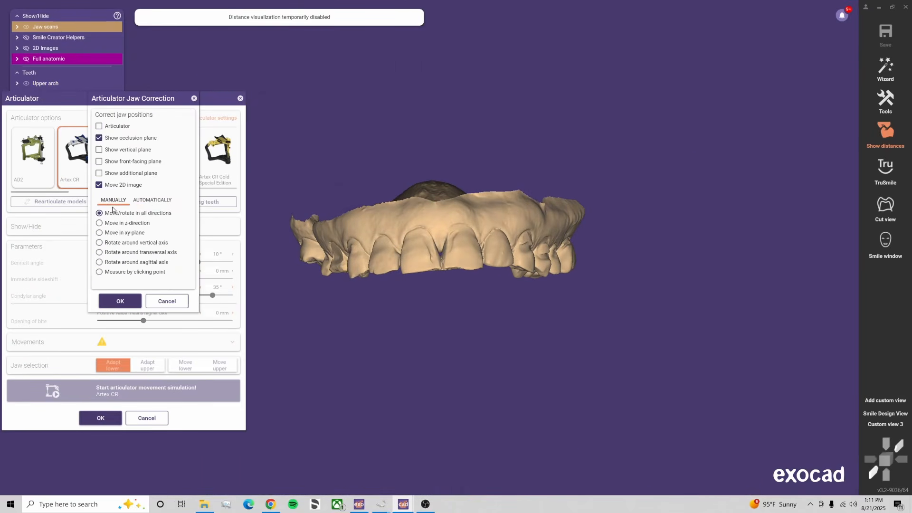
{"action": "left_click", "coordinate": [443, 218]}
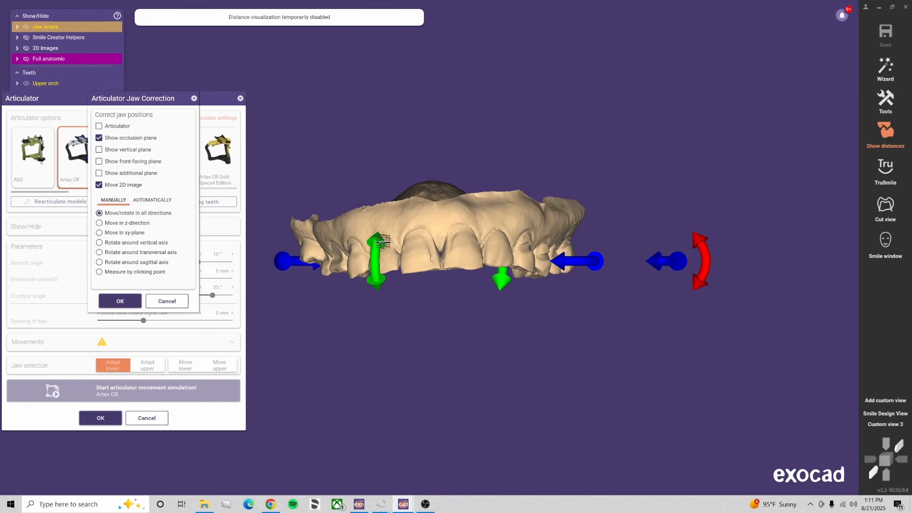
{"action": "left_click_drag", "start_coordinate": [700, 244], "coordinate": [697, 262]}
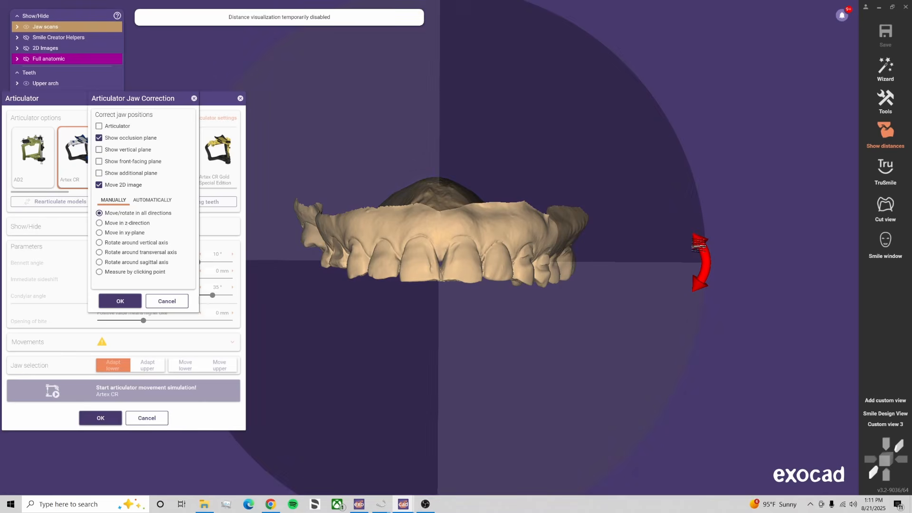
Adjust the upper jaw's height in the z-direction against the displayed articulator, and accept the jaw correction while leaving the gap
{"action": "left_click", "coordinate": [118, 126]}
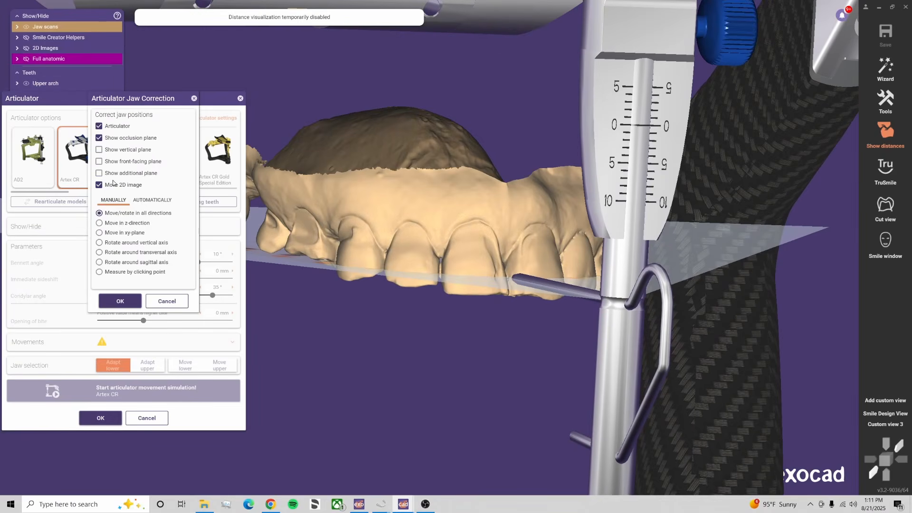
{"action": "left_click", "coordinate": [132, 225]}
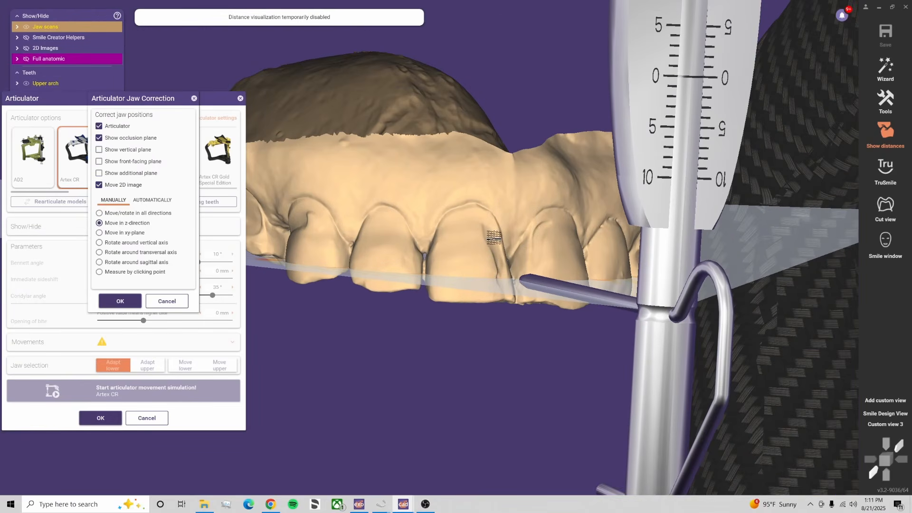
{"action": "left_click", "coordinate": [123, 303]}
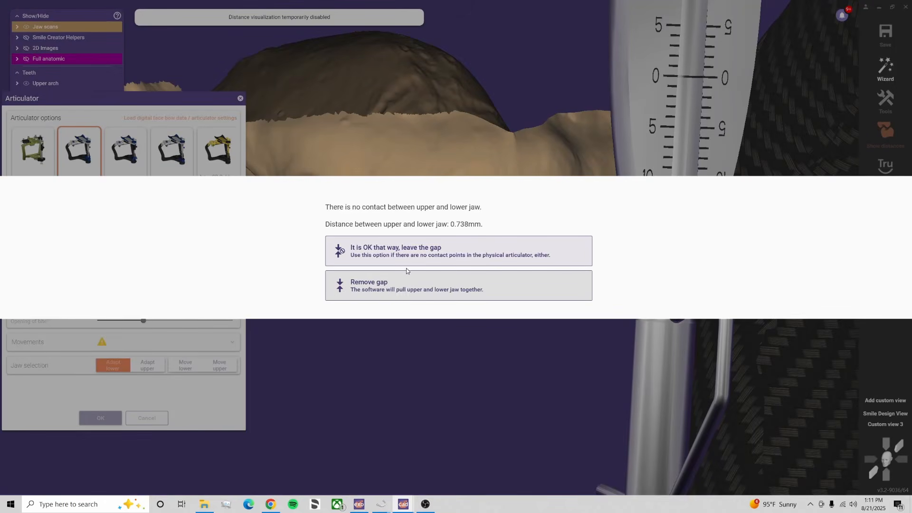
{"action": "left_click", "coordinate": [407, 254]}
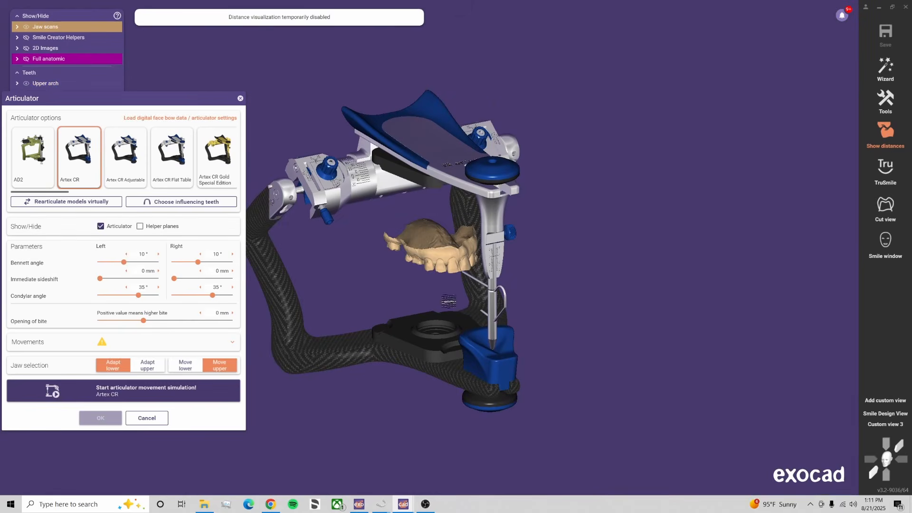
Hide the articulator model and jaw scans, and show only the full anatomic teeth of both jaws
{"action": "scroll", "coordinate": [427, 285], "scroll_direction": "up", "scroll_amount": 5}
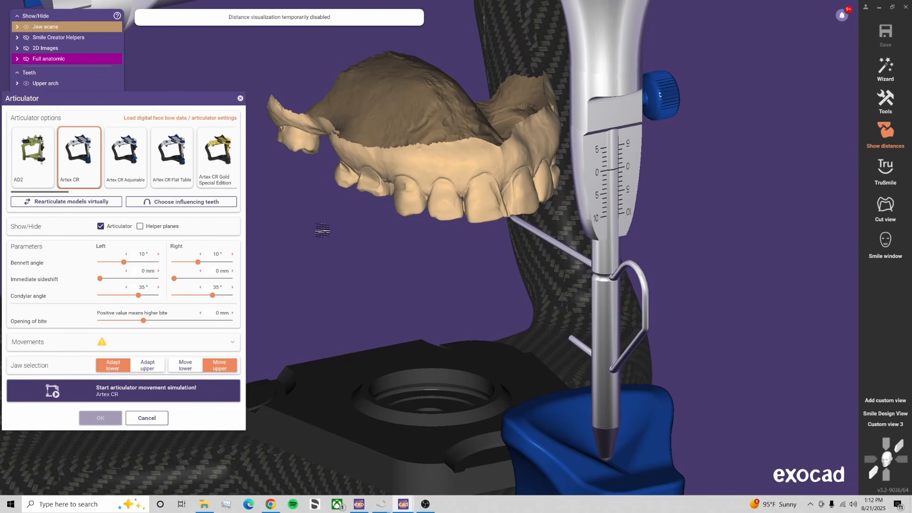
{"action": "left_click", "coordinate": [101, 227]}
{"action": "key", "text": "a"}
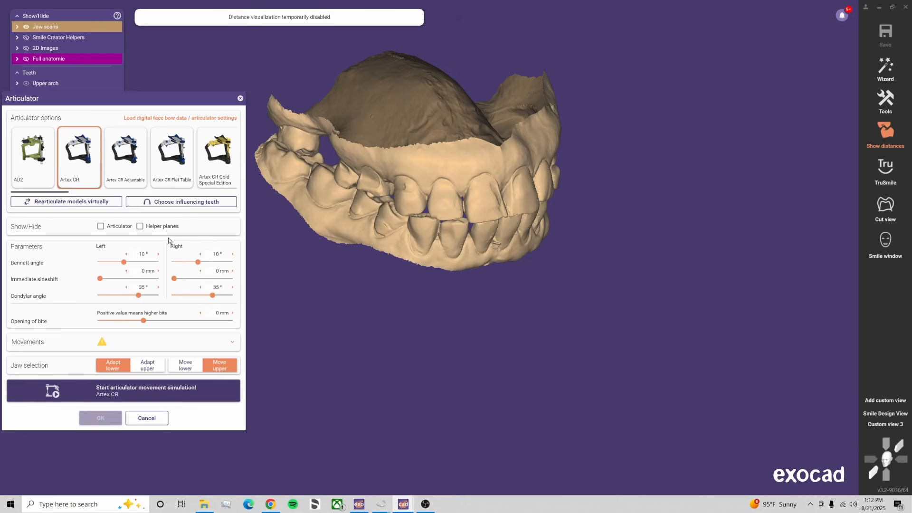
{"action": "right_click_drag", "start_coordinate": [426, 288], "coordinate": [426, 288]}
{"action": "key", "text": "s"}
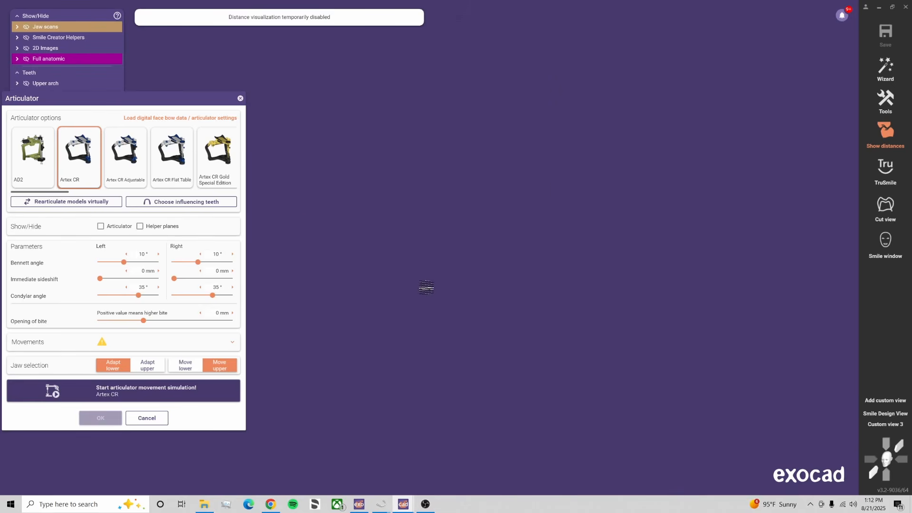
{"action": "left_click", "coordinate": [114, 59]}
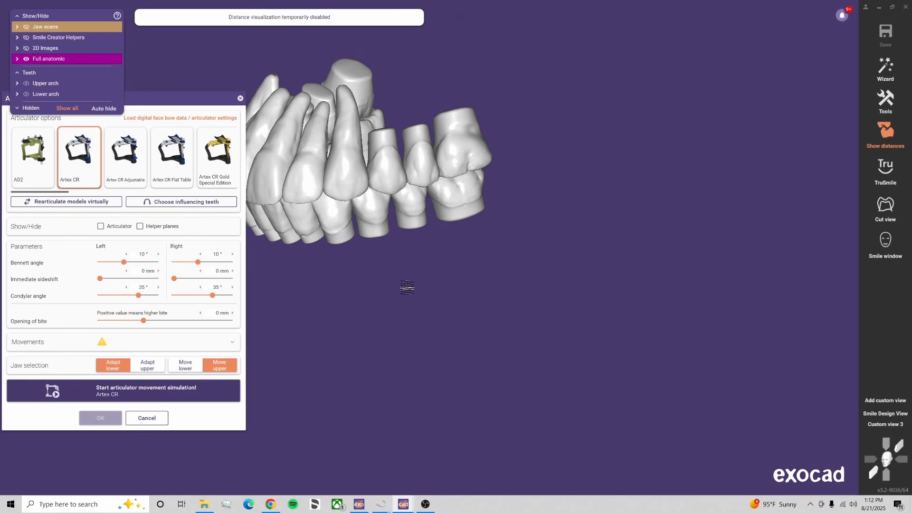
{"action": "middle_click_drag", "start_coordinate": [407, 287], "coordinate": [466, 381]}
{"action": "scroll", "coordinate": [465, 376], "scroll_direction": "up", "scroll_amount": 6}
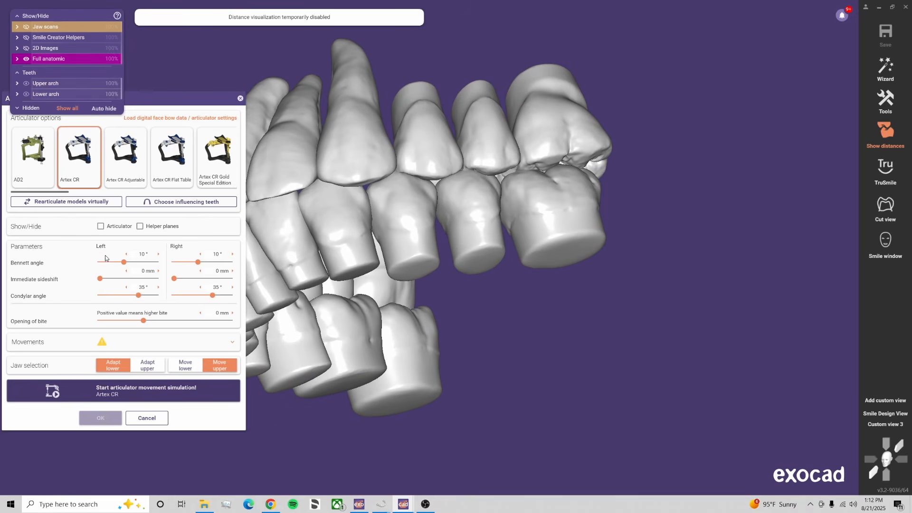
Set the opening of bite to 0.8 mm and make the upper jaw's full anatomic teeth semi-transparent to inspect the posterior contacts
{"action": "left_click_drag", "start_coordinate": [143, 321], "coordinate": [149, 322]}
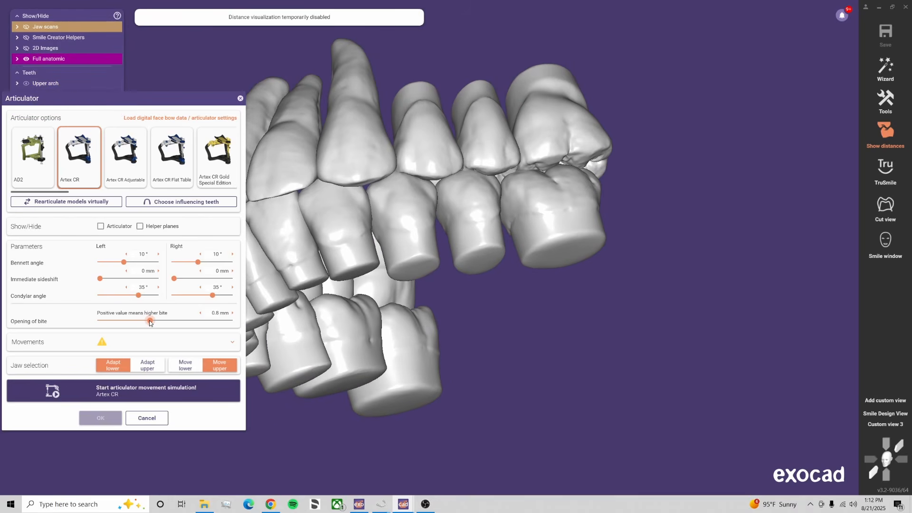
{"action": "right_click_drag", "start_coordinate": [361, 321], "coordinate": [368, 348]}
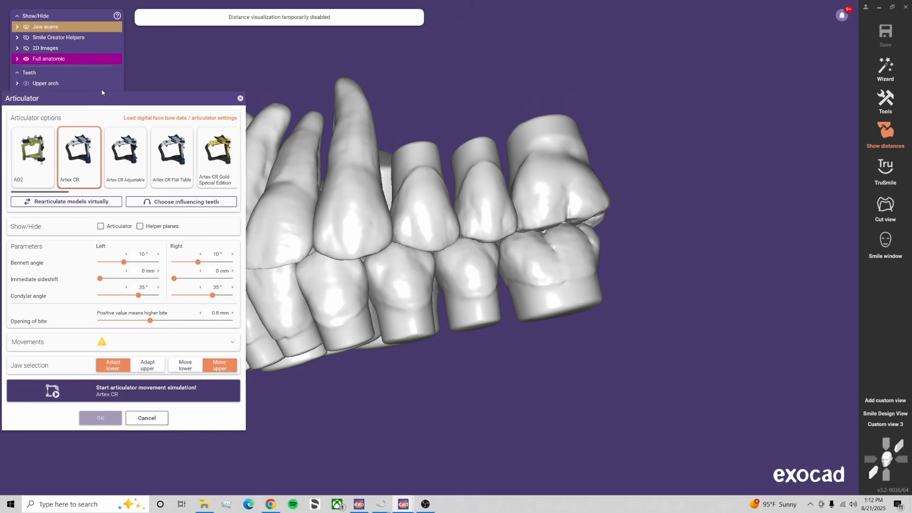
{"action": "left_click", "coordinate": [17, 59]}
{"action": "left_click", "coordinate": [27, 70]}
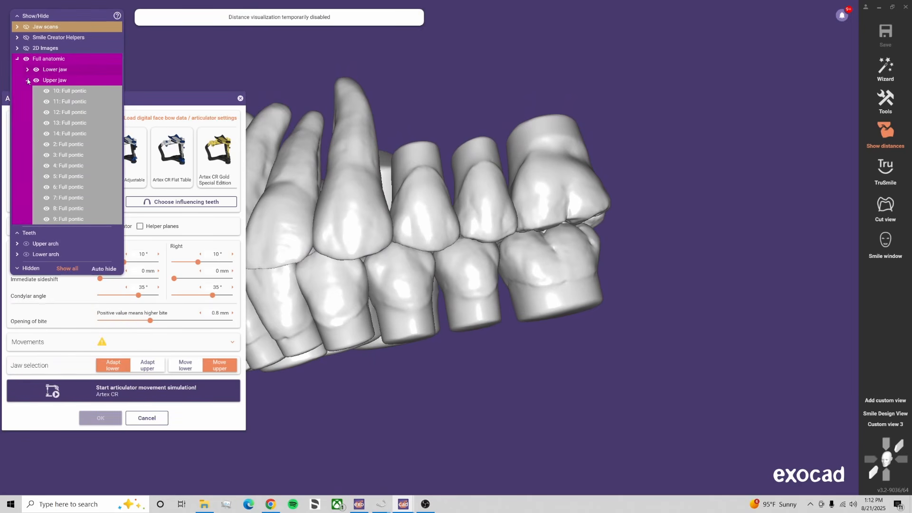
{"action": "left_click", "coordinate": [28, 81]}
{"action": "left_click_drag", "start_coordinate": [104, 83], "coordinate": [89, 83]}
{"action": "right_click_drag", "start_coordinate": [495, 332], "coordinate": [563, 187]}
{"action": "scroll", "coordinate": [563, 186], "scroll_direction": "up", "scroll_amount": 5}
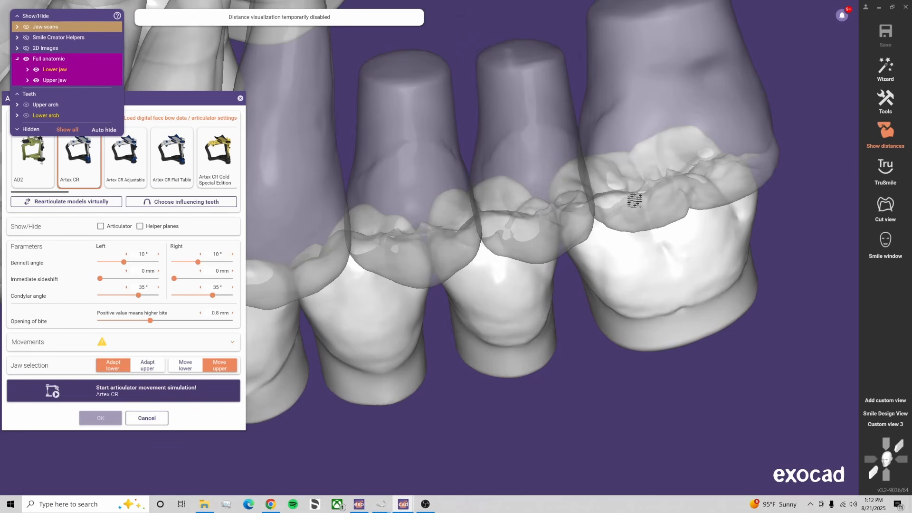
{"action": "right_click_drag", "start_coordinate": [617, 200], "coordinate": [503, 270]}
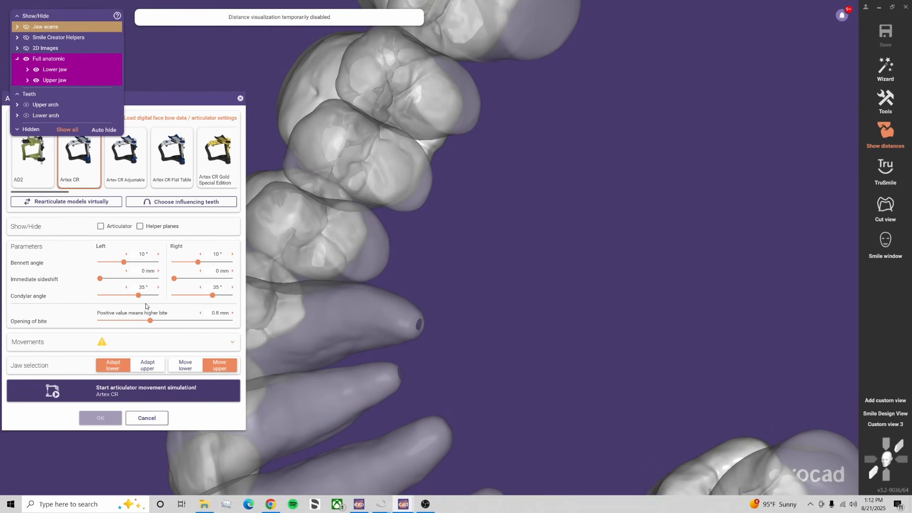
Try raising the opening of bite to 1.4 mm and 1.7 mm while checking the posterior teeth on both sides
{"action": "left_click_drag", "start_coordinate": [150, 323], "coordinate": [151, 323]}
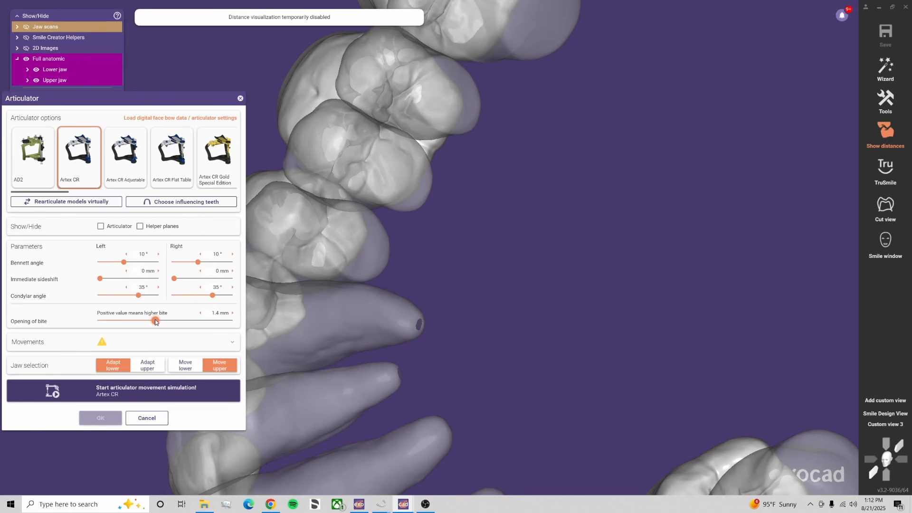
{"action": "right_click_drag", "start_coordinate": [489, 233], "coordinate": [595, 391]}
{"action": "scroll", "coordinate": [604, 412], "scroll_direction": "up", "scroll_amount": 3}
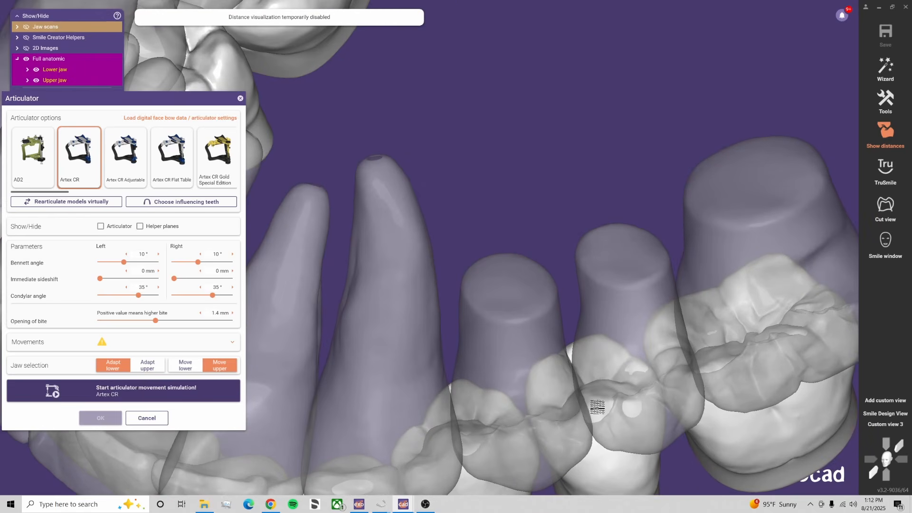
{"action": "right_click_drag", "start_coordinate": [673, 394], "coordinate": [500, 298]}
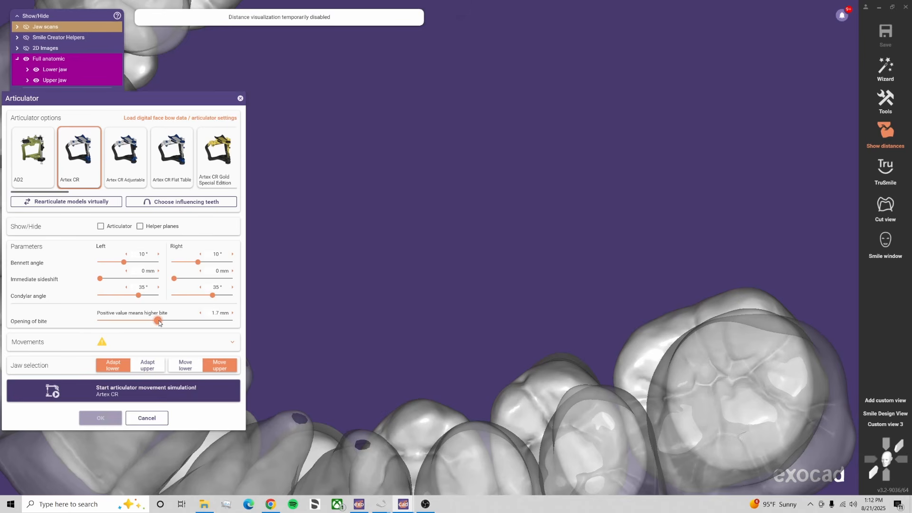
{"action": "scroll", "coordinate": [533, 275], "scroll_direction": "down", "scroll_amount": 3}
{"action": "mouse_move", "coordinate": [522, 274]}
{"action": "right_mouse_down"}
{"action": "mouse_move", "coordinate": [590, 336]}
{"action": "mouse_move", "coordinate": [592, 379]}
{"action": "mouse_move", "coordinate": [585, 217]}
{"action": "mouse_move", "coordinate": [589, 272]}
{"action": "mouse_move", "coordinate": [495, 255]}
{"action": "mouse_move", "coordinate": [523, 265]}
{"action": "right_mouse_up"}
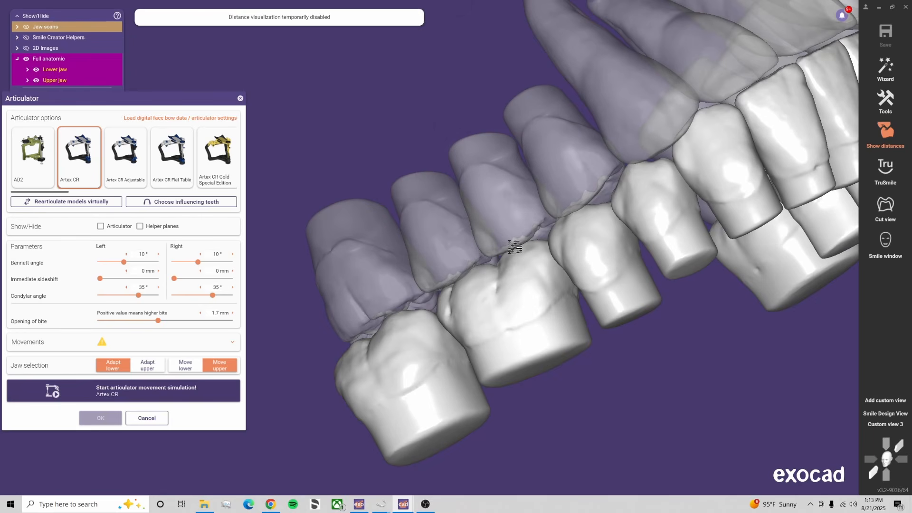
{"action": "right_click_drag", "start_coordinate": [515, 247], "coordinate": [524, 299]}
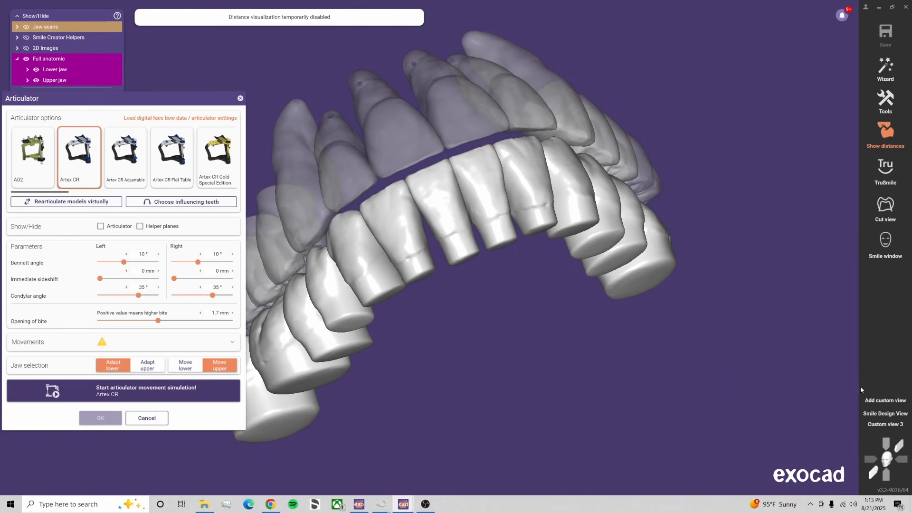
Lower the opening of bite to 0.8 mm and check the front teeth's overlap in Custom view 3
{"action": "left_click", "coordinate": [892, 427]}
{"action": "scroll", "coordinate": [454, 316], "scroll_direction": "down", "scroll_amount": 6}
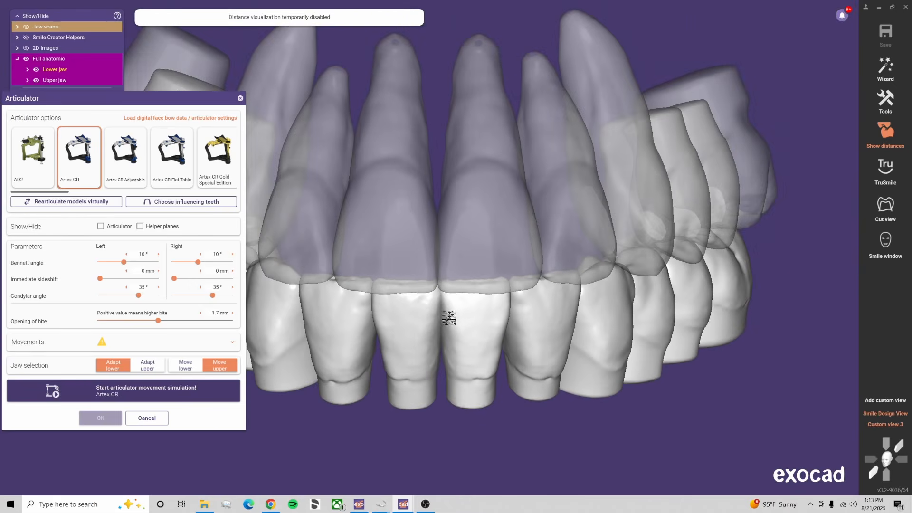
{"action": "right_click_drag", "start_coordinate": [427, 312], "coordinate": [426, 284]}
{"action": "scroll", "coordinate": [421, 284], "scroll_direction": "up", "scroll_amount": 5}
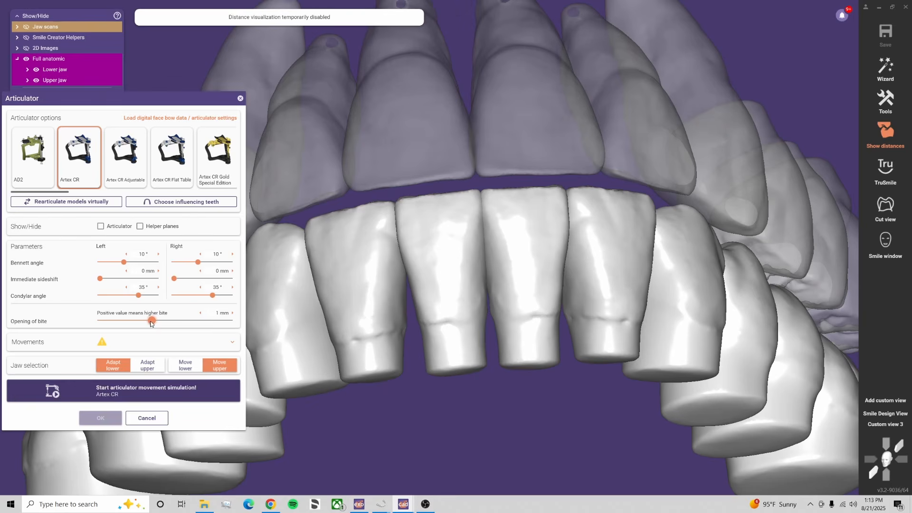
{"action": "right_click_drag", "start_coordinate": [550, 254], "coordinate": [550, 250]}
{"action": "right_click_drag", "start_coordinate": [557, 373], "coordinate": [622, 296]}
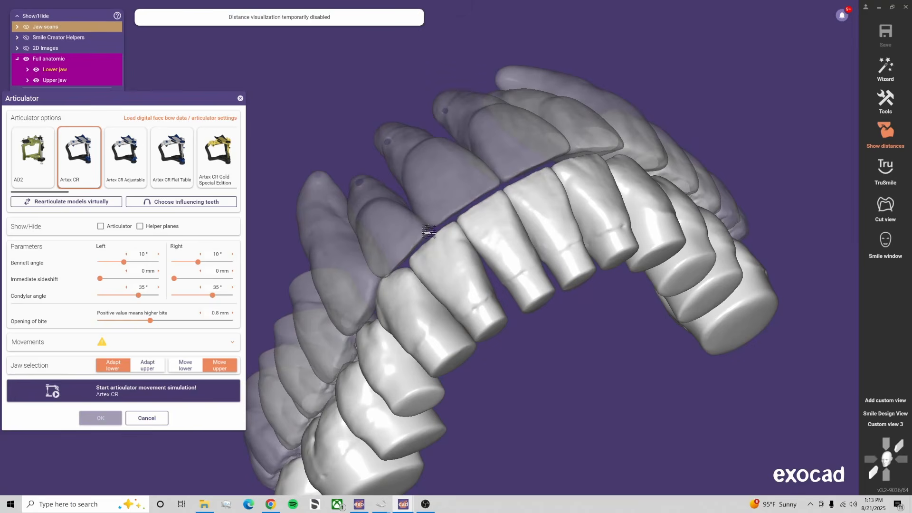
{"action": "left_click", "coordinate": [887, 424]}
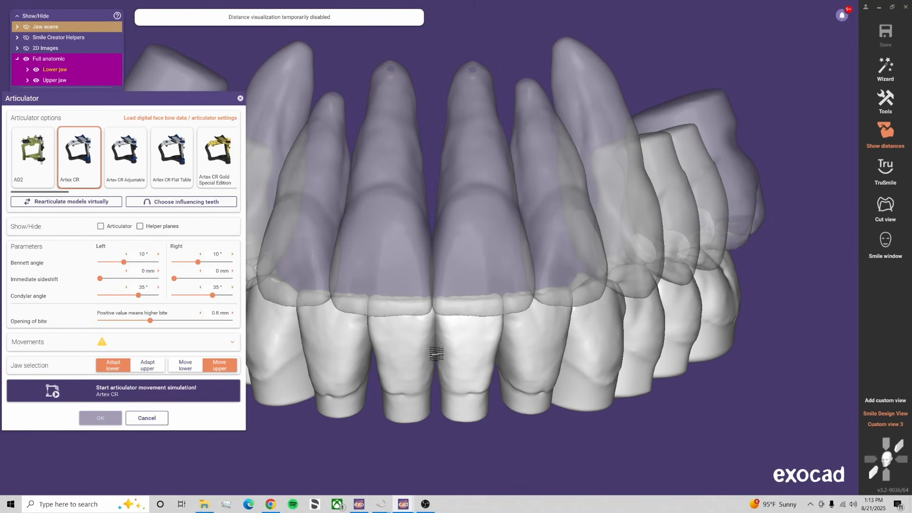
Set the opening of bite to 0.9 mm and start the Artex CR articulator movement simulation
{"action": "scroll", "coordinate": [465, 291], "scroll_direction": "down", "scroll_amount": 2}
{"action": "right_click_drag", "start_coordinate": [464, 294], "coordinate": [459, 300]}
{"action": "left_click_drag", "start_coordinate": [153, 322], "coordinate": [154, 321]}
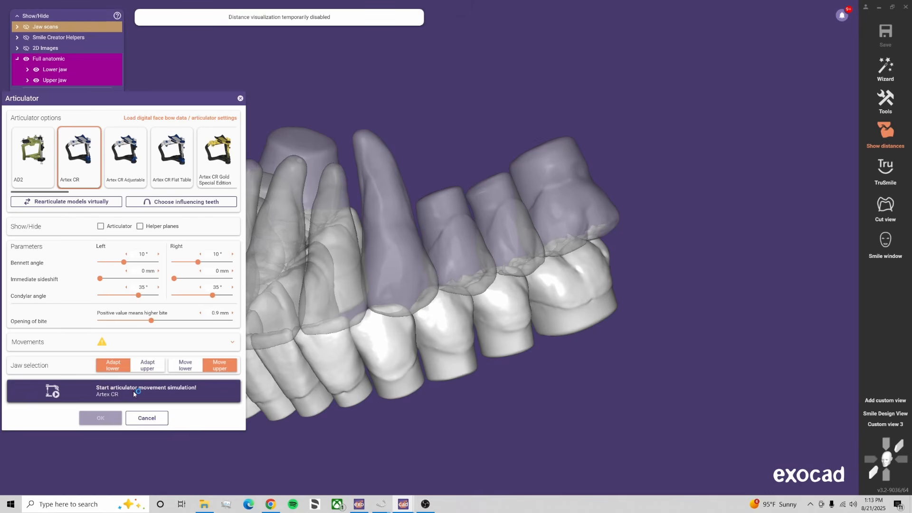
{"action": "left_click", "coordinate": [133, 391]}
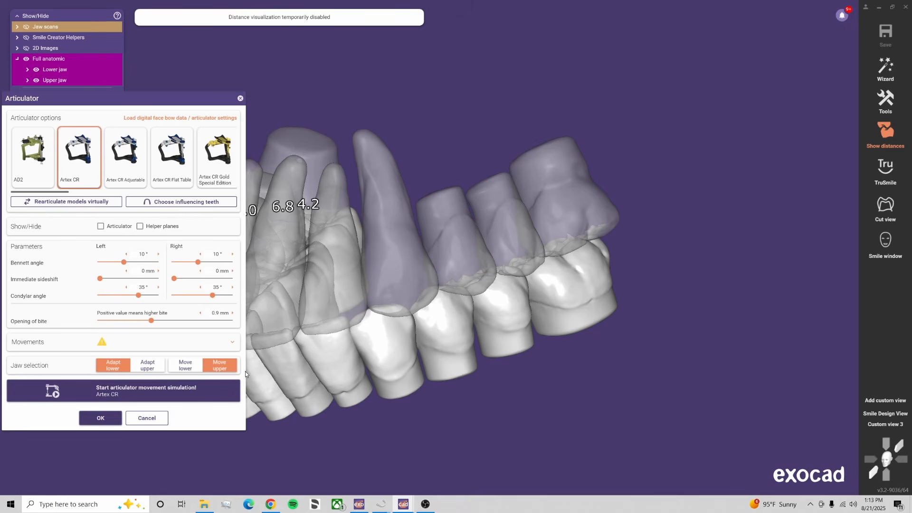
Accept the articulator settings and revert the raised bite so static occlusion uses the original jaw scan position
{"action": "left_click", "coordinate": [106, 418]}
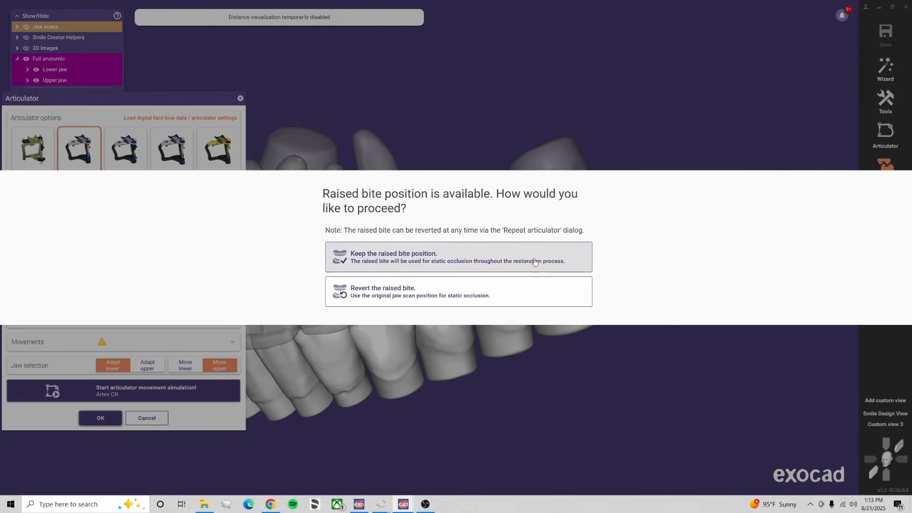
{"action": "left_click", "coordinate": [421, 299]}
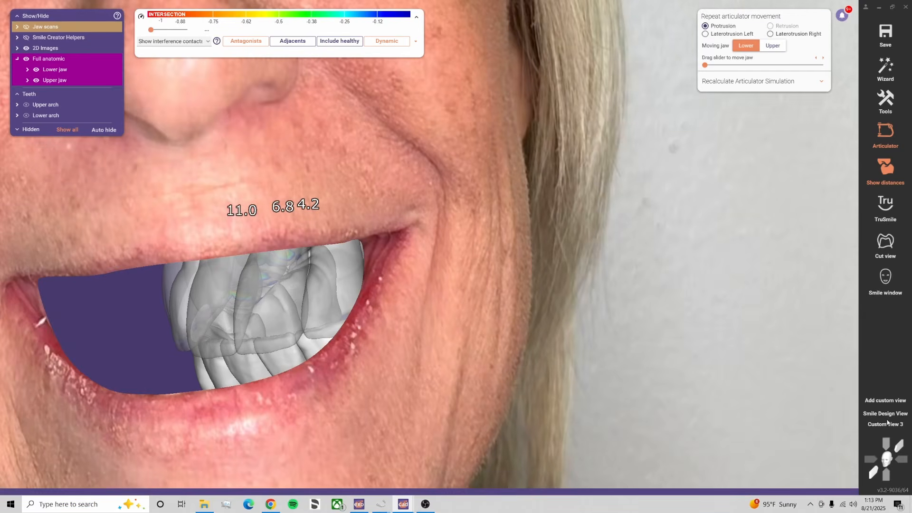
Compare the jaw scans' bite from the front with the articulator on and off, using Custom view 3
{"action": "left_click", "coordinate": [887, 424]}
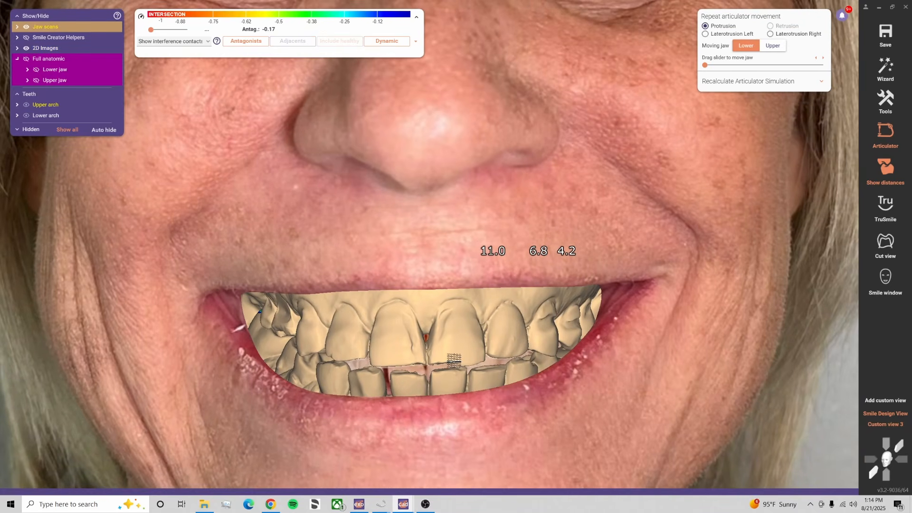
{"action": "left_click", "coordinate": [879, 137]}
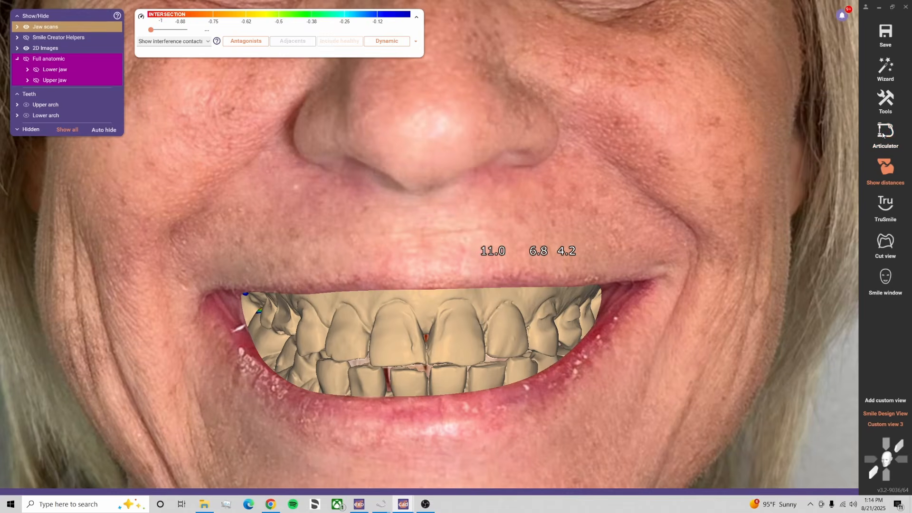
{"action": "left_click", "coordinate": [878, 138]}
{"action": "left_click_drag", "start_coordinate": [410, 339], "coordinate": [473, 350]}
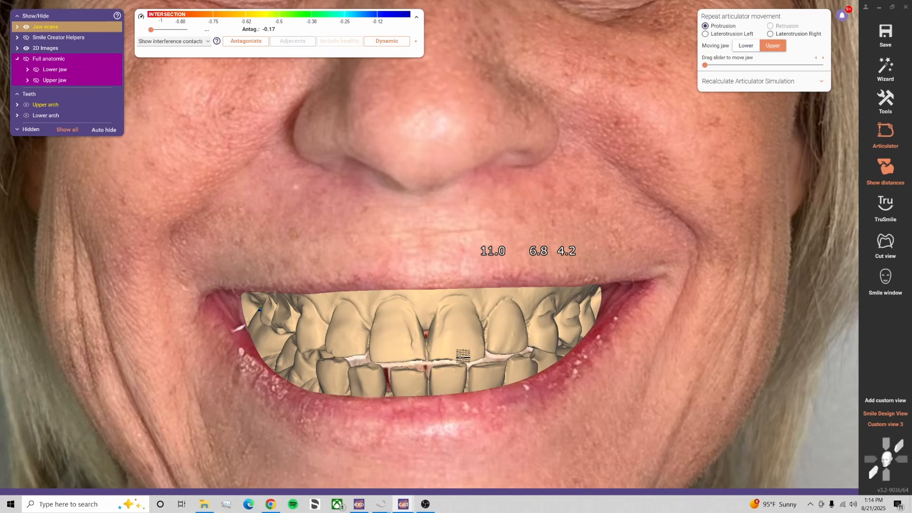
{"action": "left_click", "coordinate": [880, 133]}
{"action": "left_click", "coordinate": [881, 133]}
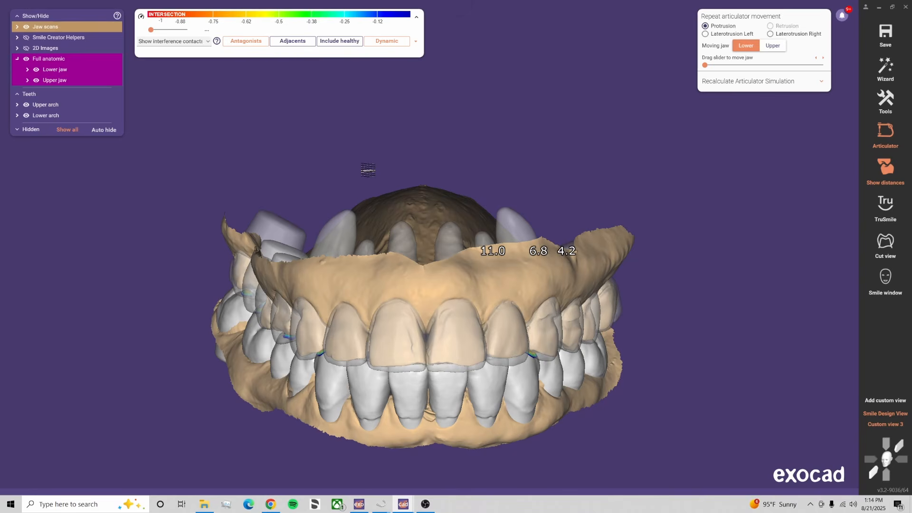
Examine the designed teeth's posterior interferences from the side and the upper jaw's contacts from the occlusal side
{"action": "right_click_drag", "start_coordinate": [466, 440], "coordinate": [497, 371]}
{"action": "scroll", "coordinate": [455, 309], "scroll_direction": "up", "scroll_amount": 2}
{"action": "right_click_drag", "start_coordinate": [529, 195], "coordinate": [574, 286]}
{"action": "key", "text": "ctrl+a"}
{"action": "key", "text": "ctrl+a"}
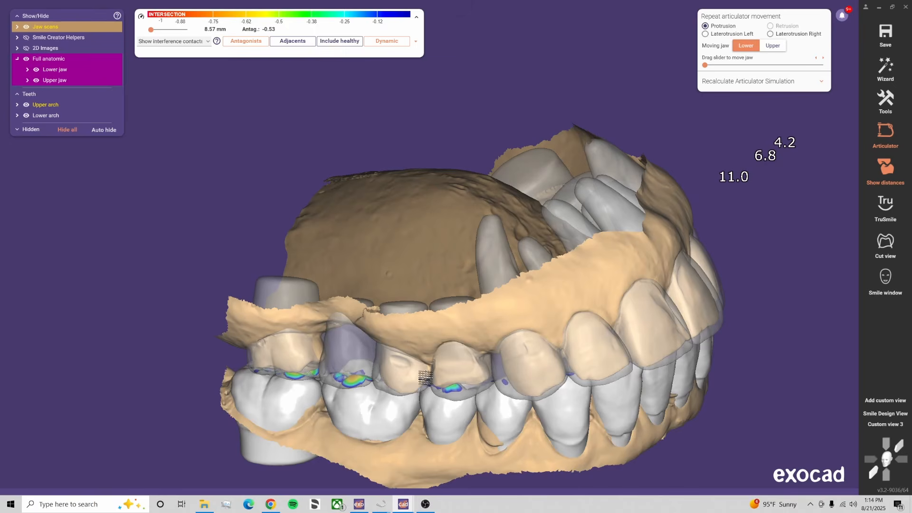
{"action": "key", "text": "ctrl+a"}
{"action": "right_click_drag", "start_coordinate": [436, 372], "coordinate": [409, 296]}
Start Tooth Placement and bring the designed teeth up close in the Smile Design View with the face photo
{"action": "right_click", "coordinate": [410, 295]}
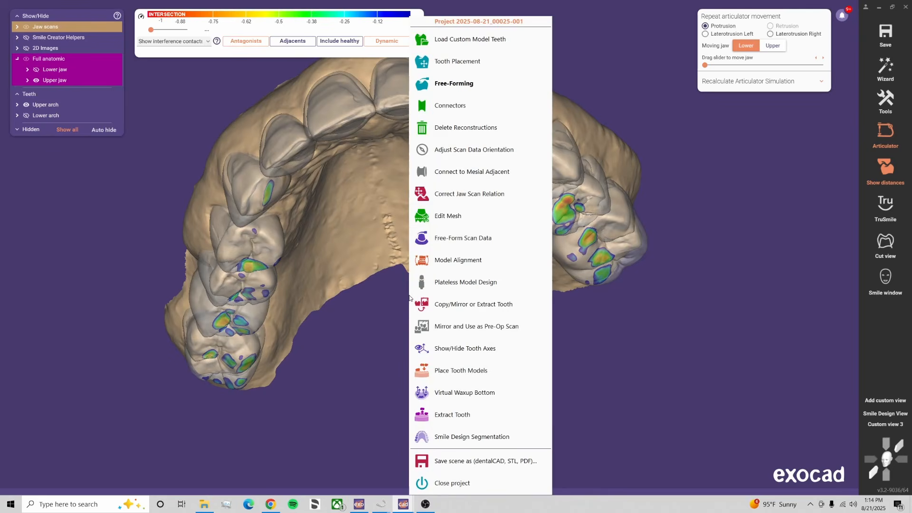
{"action": "left_click", "coordinate": [459, 62]}
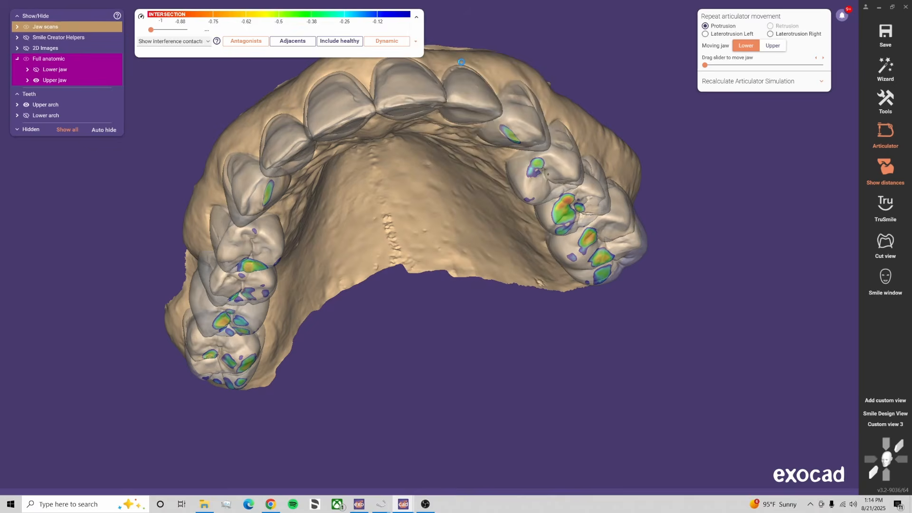
{"action": "left_click", "coordinate": [877, 425]}
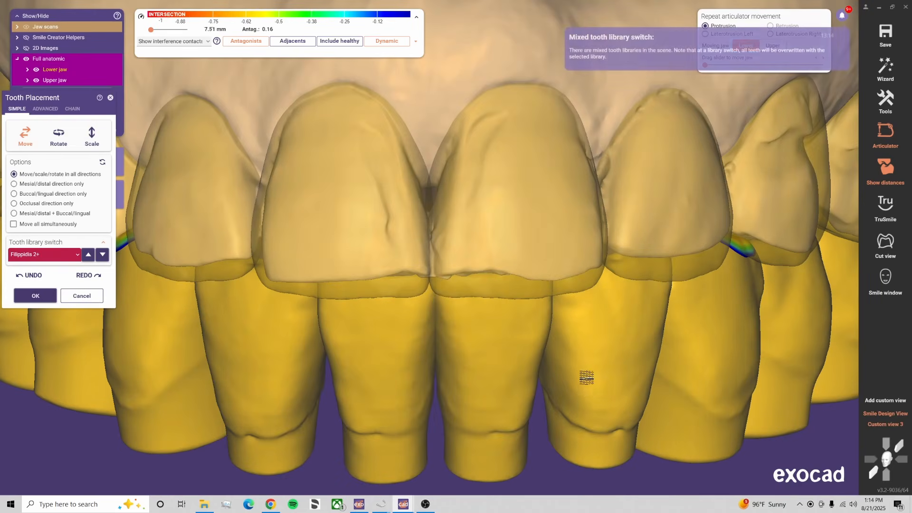
{"action": "left_click", "coordinate": [882, 414]}
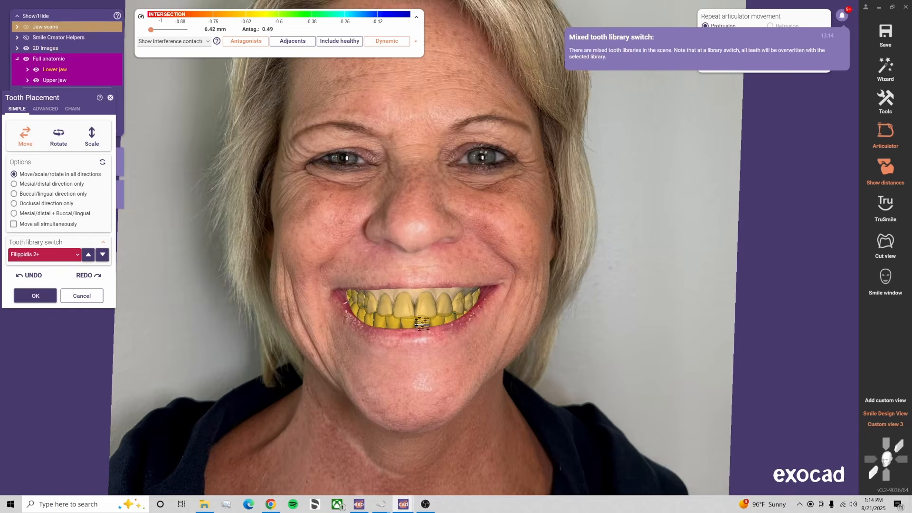
{"action": "scroll", "coordinate": [430, 335], "scroll_direction": "up", "scroll_amount": 6}
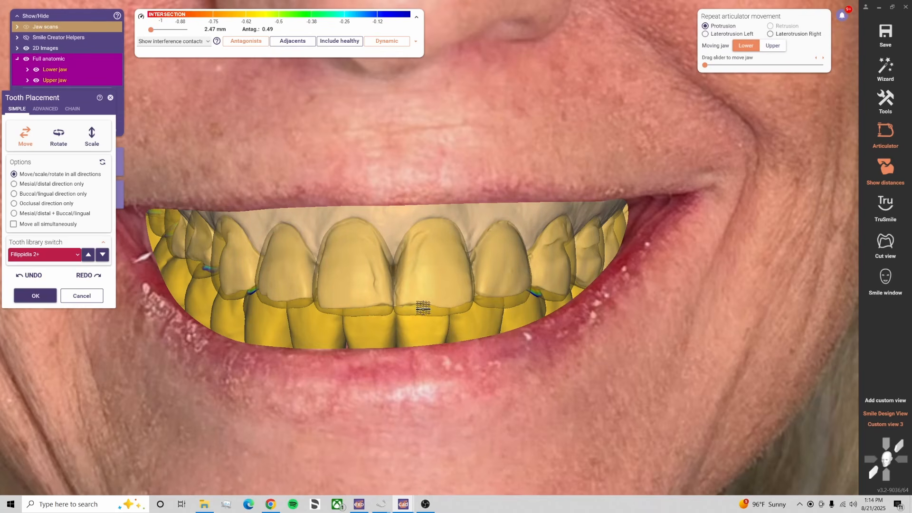
{"action": "scroll", "coordinate": [423, 309], "scroll_direction": "up", "scroll_amount": 2}
Switch tooth placement to advanced morphing and check the upper incisal edges against the grid and the photographed lower teeth
{"action": "left_click", "coordinate": [46, 109]}
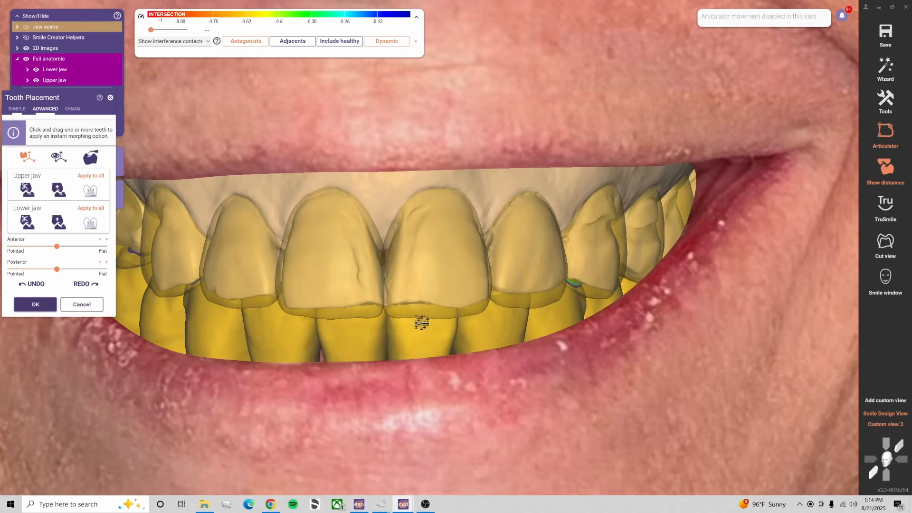
{"action": "scroll", "coordinate": [430, 312], "scroll_direction": "up", "scroll_amount": 2}
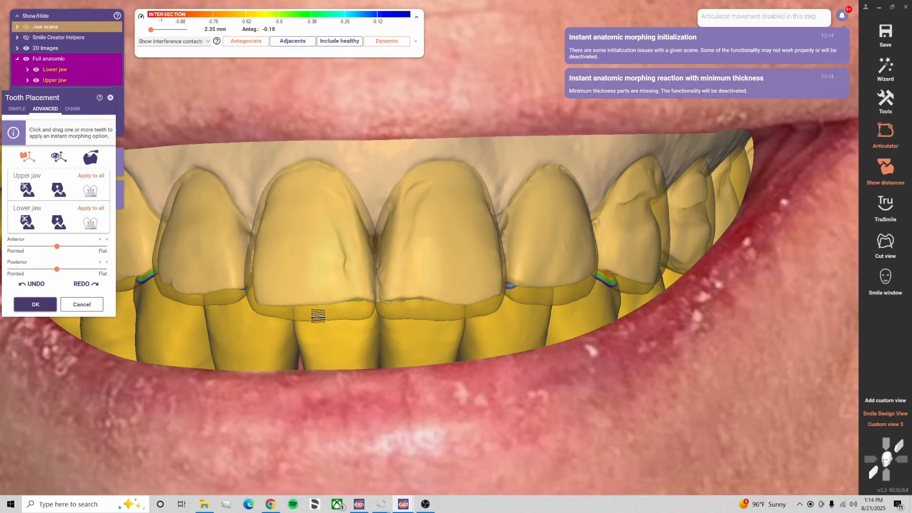
{"action": "middle_click_drag", "start_coordinate": [402, 396], "coordinate": [455, 386]}
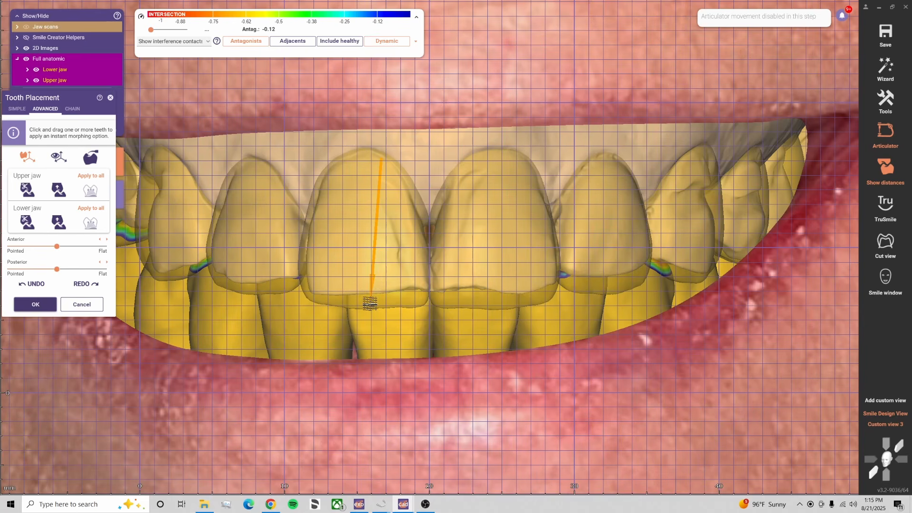
{"action": "left_click", "coordinate": [459, 339]}
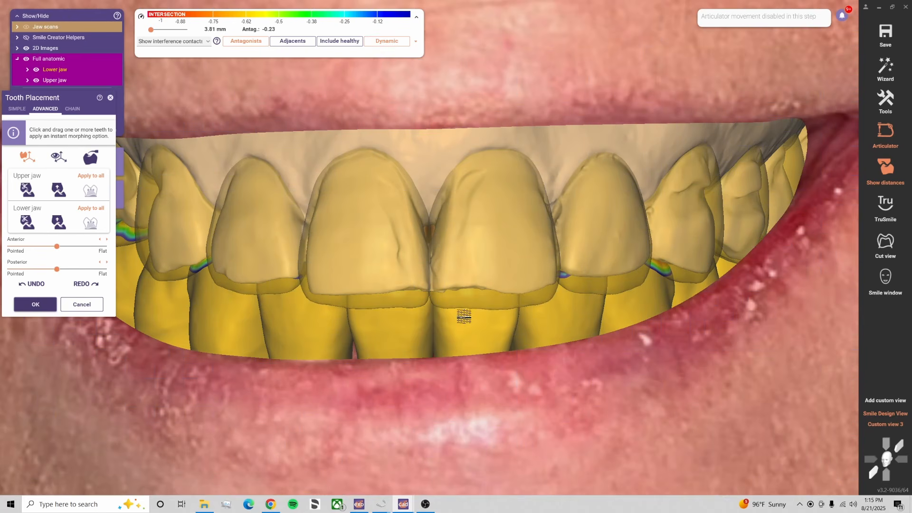
{"action": "key", "text": "l"}
{"action": "key", "text": "l"}
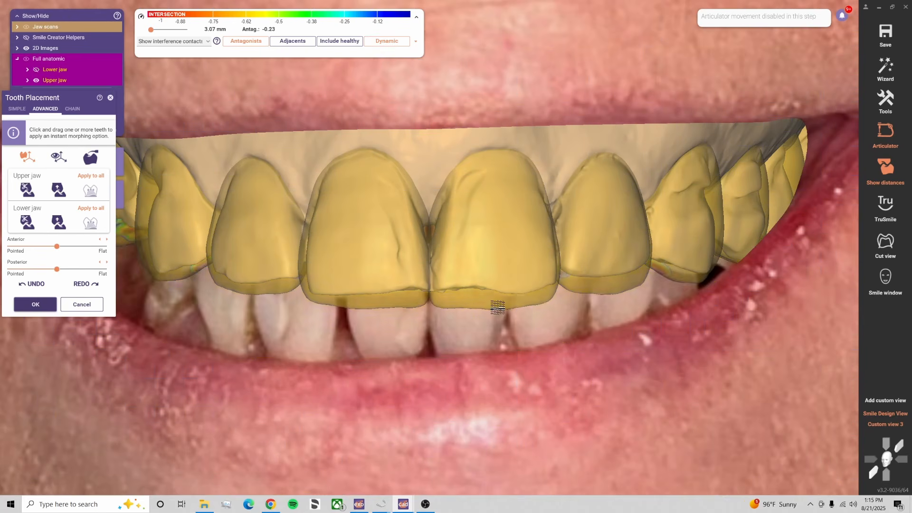
{"action": "key", "text": "i"}
{"action": "key", "text": "l"}
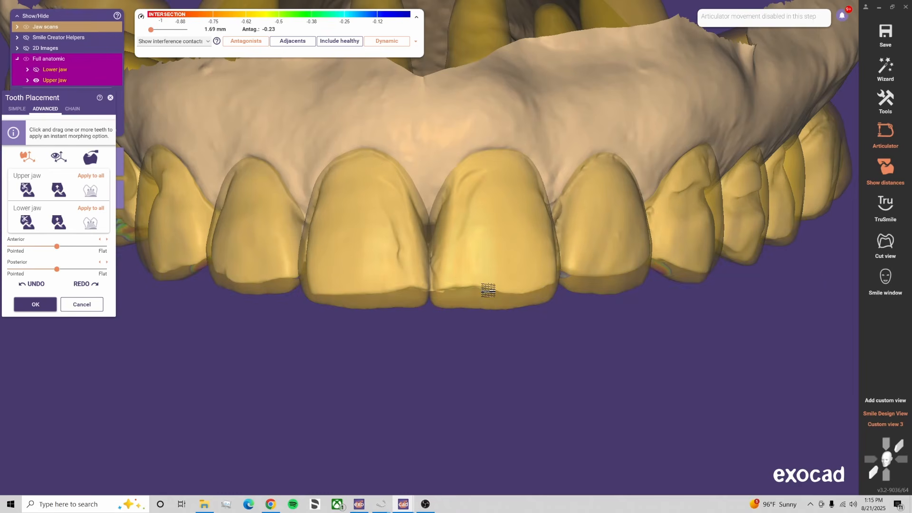
View the upper teeth's occlusal contacts, turn off dynamic contacts and return to simple tooth placement
{"action": "right_click_drag", "start_coordinate": [421, 172], "coordinate": [422, 301]}
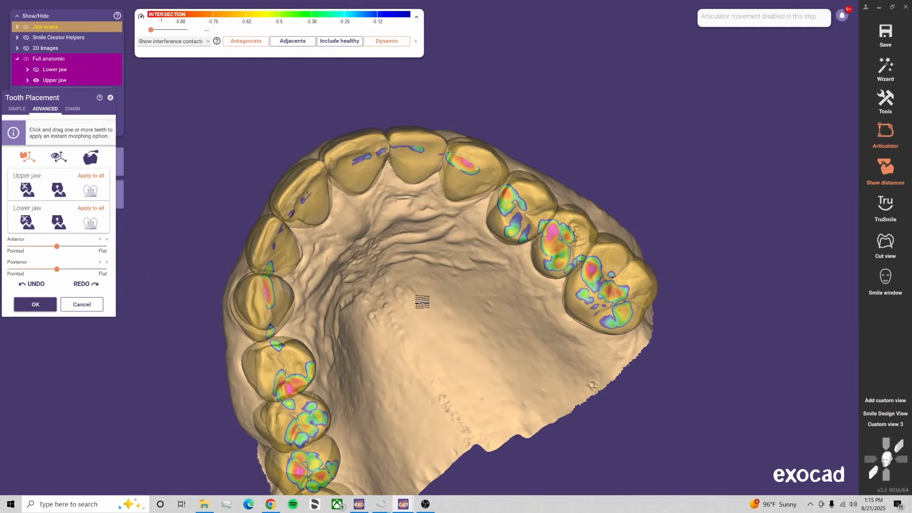
{"action": "left_click", "coordinate": [375, 44]}
{"action": "left_click", "coordinate": [28, 110]}
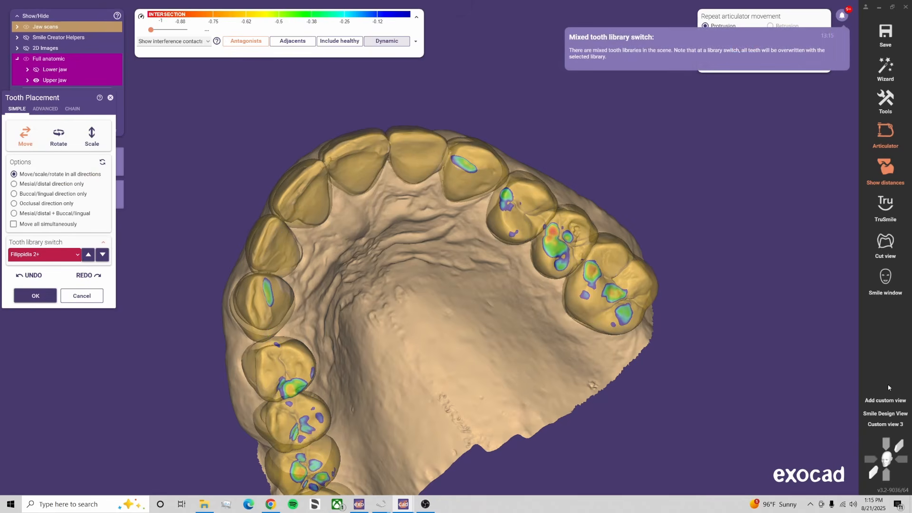
Examine the front overlap and the posterior contacts on both sides with the articulated bite, starting from Custom view 3
{"action": "left_click", "coordinate": [891, 424]}
{"action": "scroll", "coordinate": [445, 350], "scroll_direction": "down", "scroll_amount": 3}
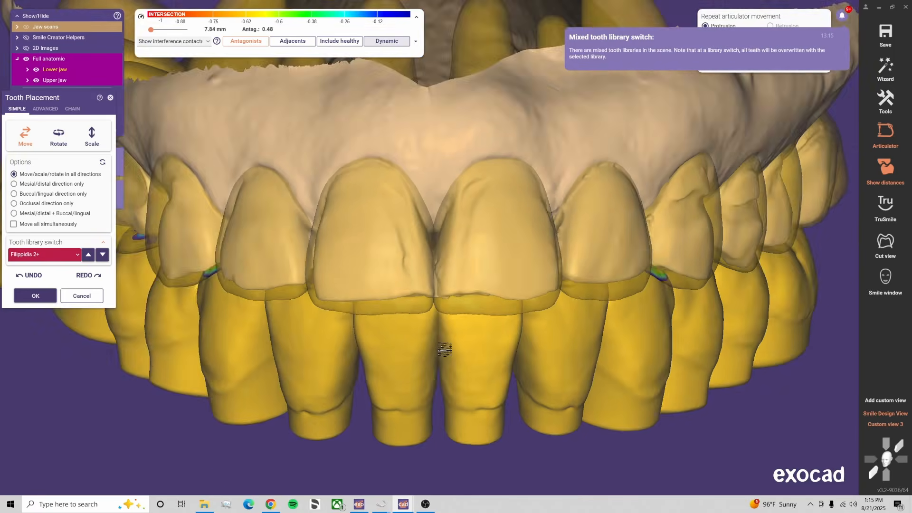
{"action": "right_click_drag", "start_coordinate": [444, 349], "coordinate": [418, 299]}
{"action": "left_click", "coordinate": [885, 424]}
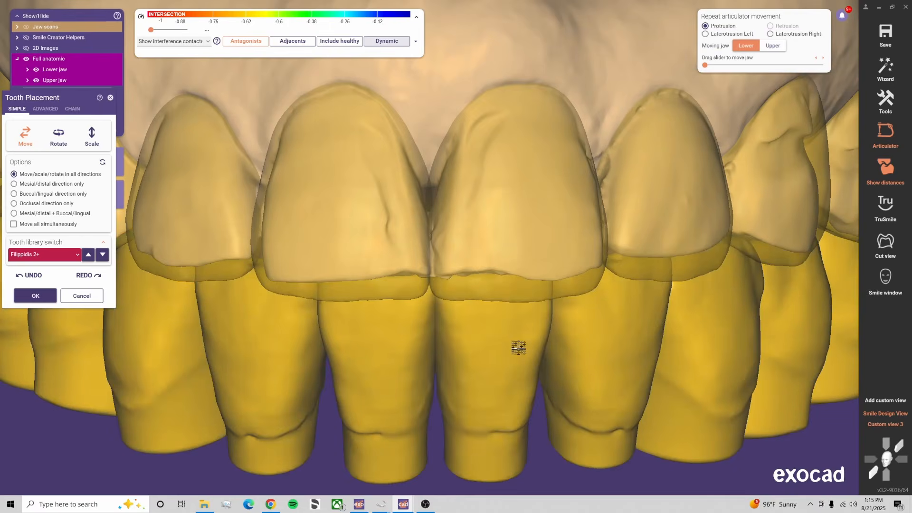
{"action": "scroll", "coordinate": [519, 350], "scroll_direction": "down", "scroll_amount": 2}
{"action": "right_click_drag", "start_coordinate": [519, 349], "coordinate": [309, 281]}
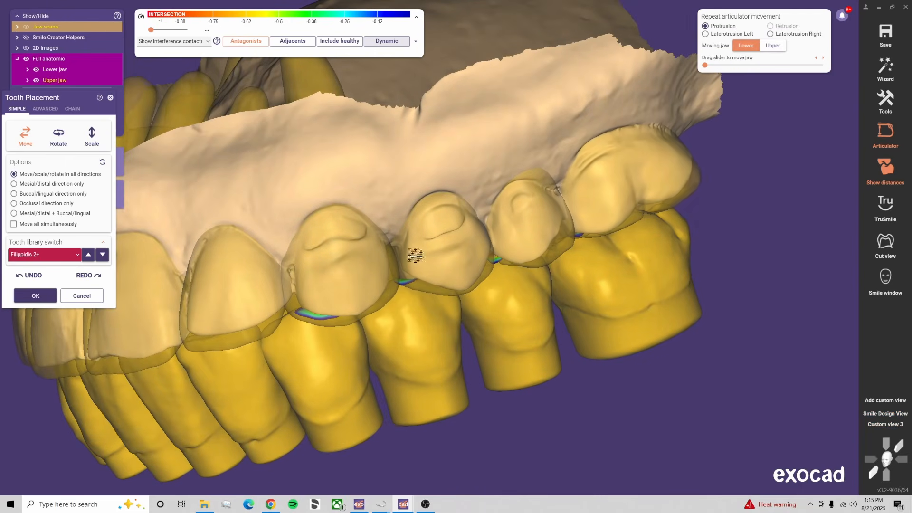
{"action": "right_click_drag", "start_coordinate": [414, 256], "coordinate": [477, 312]}
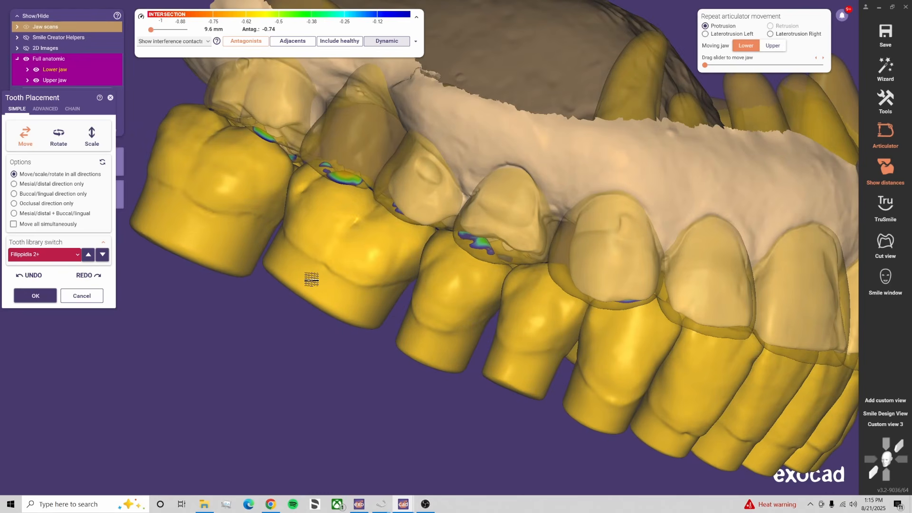
{"action": "left_click", "coordinate": [885, 424]}
{"action": "scroll", "coordinate": [385, 363], "scroll_direction": "down", "scroll_amount": 3}
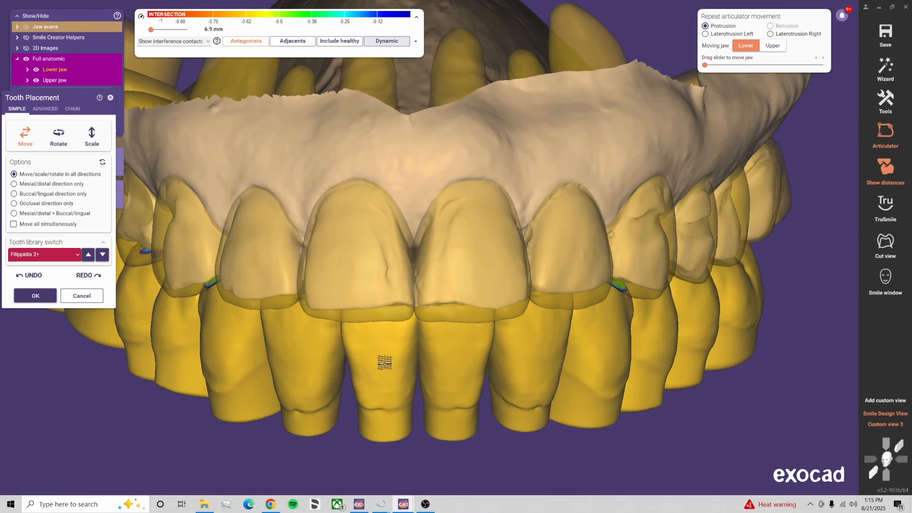
Isolate the lower teeth and lengthen the patient's lower right central incisor toward its incisal edge with instant morphing
{"action": "key", "text": "Tab"}
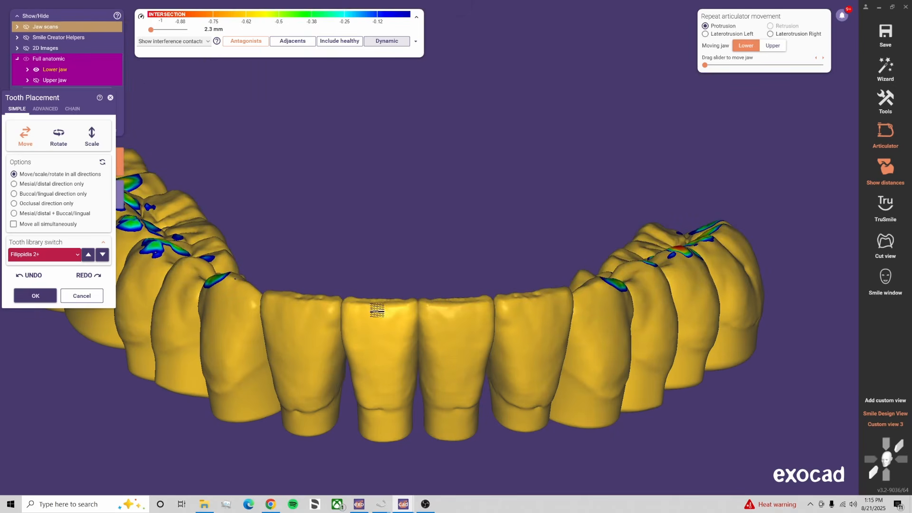
{"action": "left_click", "coordinate": [46, 109]}
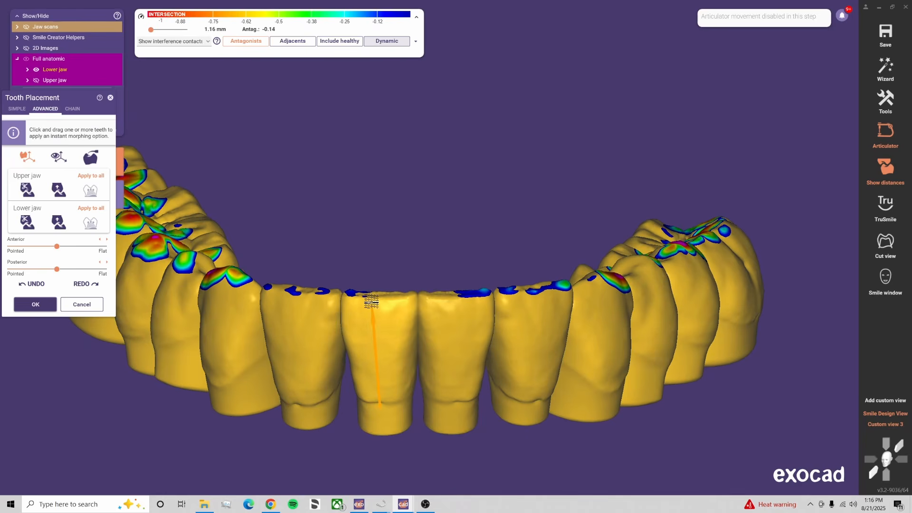
{"action": "left_click_drag", "start_coordinate": [371, 302], "coordinate": [373, 300]}
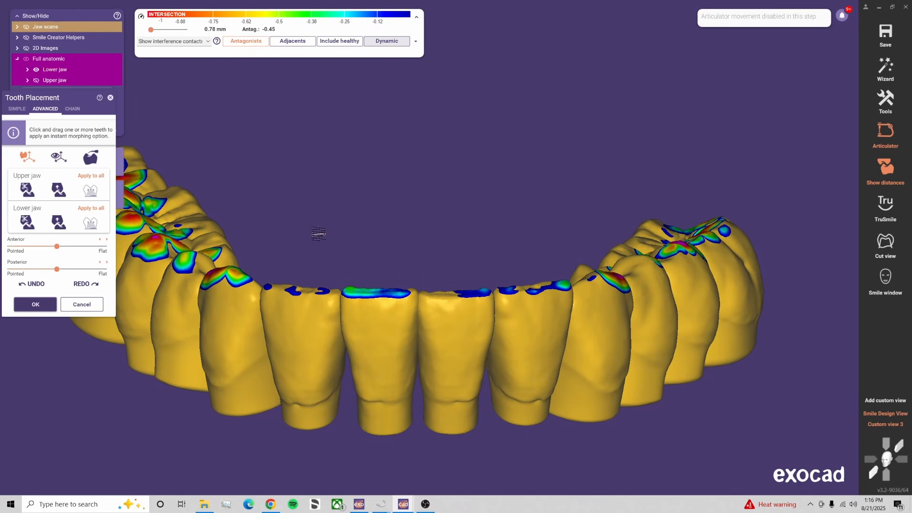
Return to simple tooth placement and check the lower incisors against the upper teeth and jaw scans from below and the front
{"action": "left_click", "coordinate": [17, 109]}
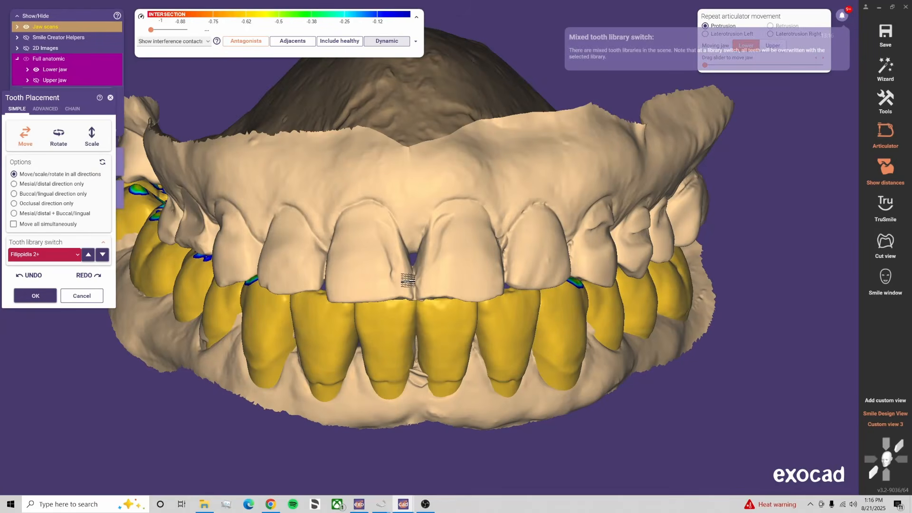
{"action": "right_click_drag", "start_coordinate": [441, 375], "coordinate": [437, 456]}
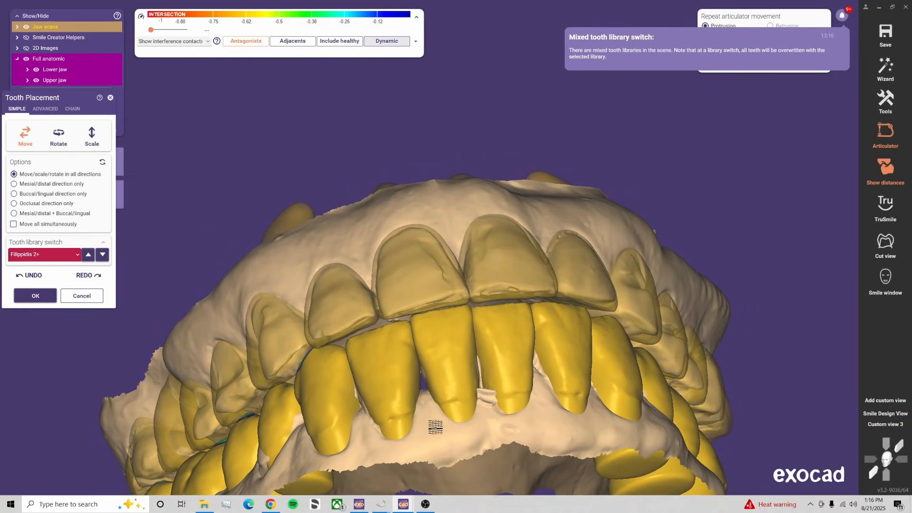
{"action": "left_click", "coordinate": [887, 424]}
{"action": "key", "text": "l"}
{"action": "key", "text": "l"}
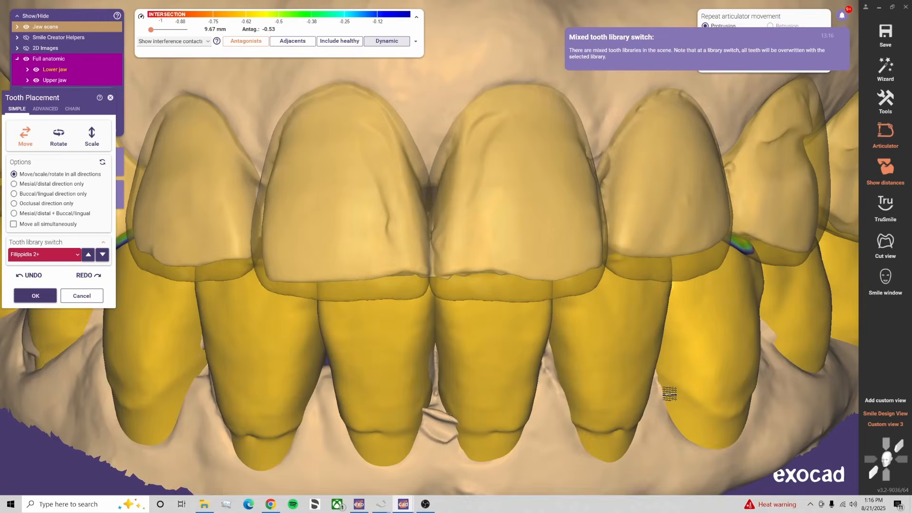
Show the lower teeth without the upper jaw in advanced placement, with antagonist contacts off and the measuring grid on
{"action": "key", "text": "u"}
{"action": "left_click", "coordinate": [45, 107]}
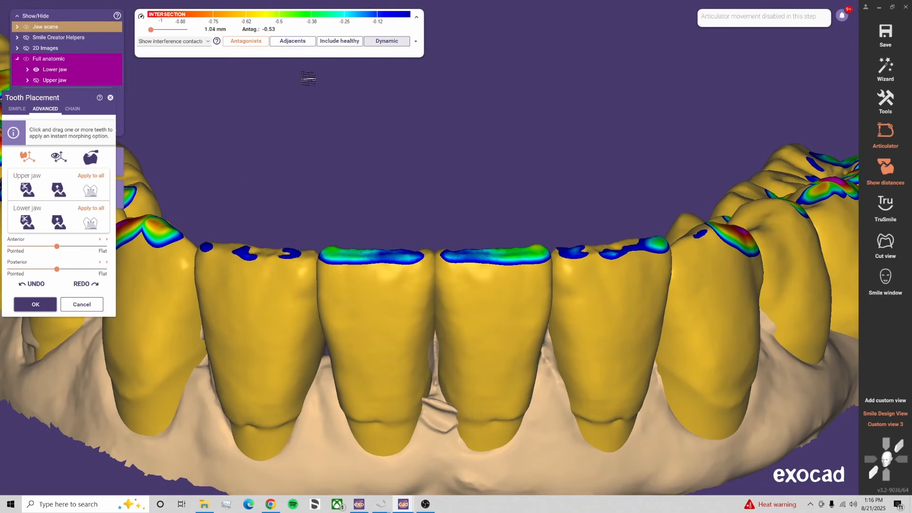
{"action": "left_click", "coordinate": [252, 41]}
{"action": "key", "text": "g"}
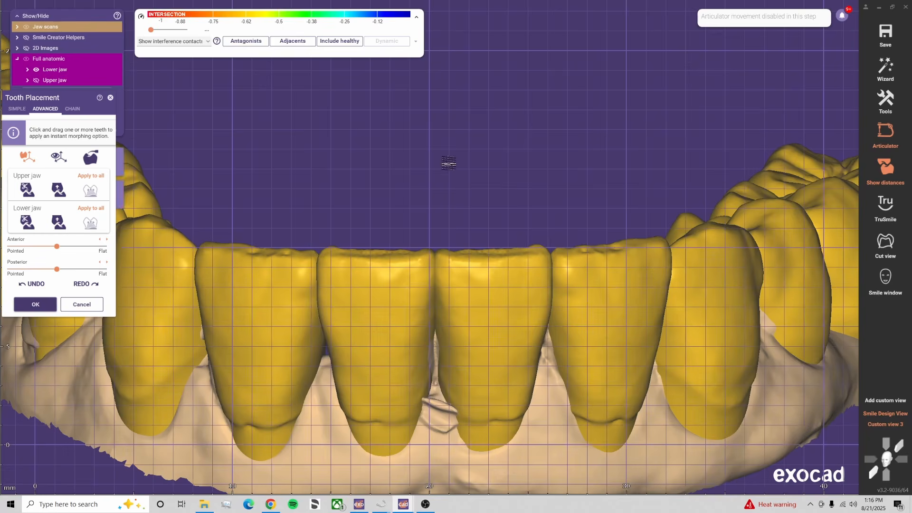
Check the lower incisal edges from the front with and without the measuring grid, and accept the tooth placement
{"action": "middle_click_drag", "start_coordinate": [446, 160], "coordinate": [439, 156]}
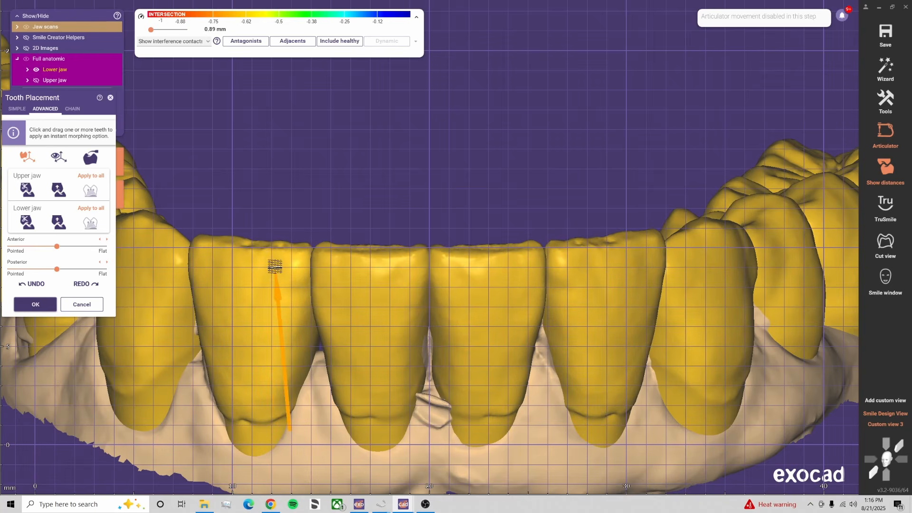
{"action": "left_click", "coordinate": [247, 42]}
{"action": "left_click", "coordinate": [17, 109]}
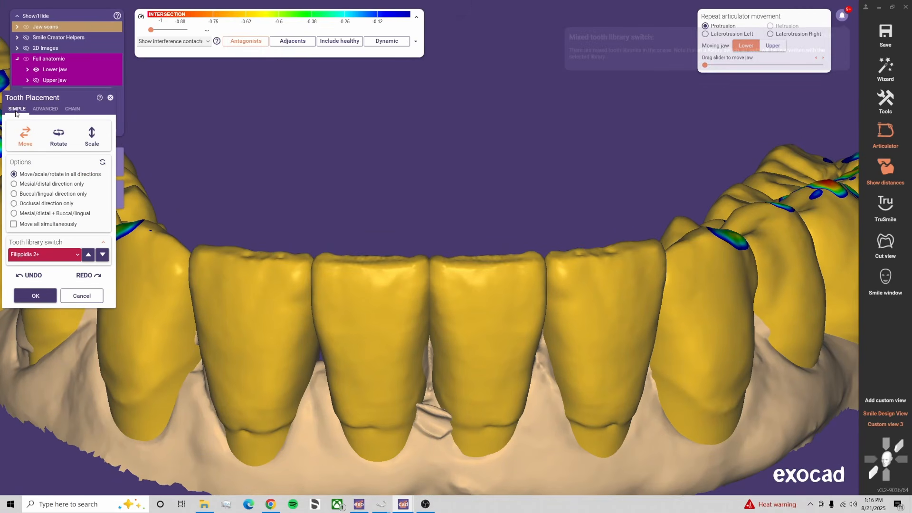
{"action": "left_click", "coordinate": [45, 109]}
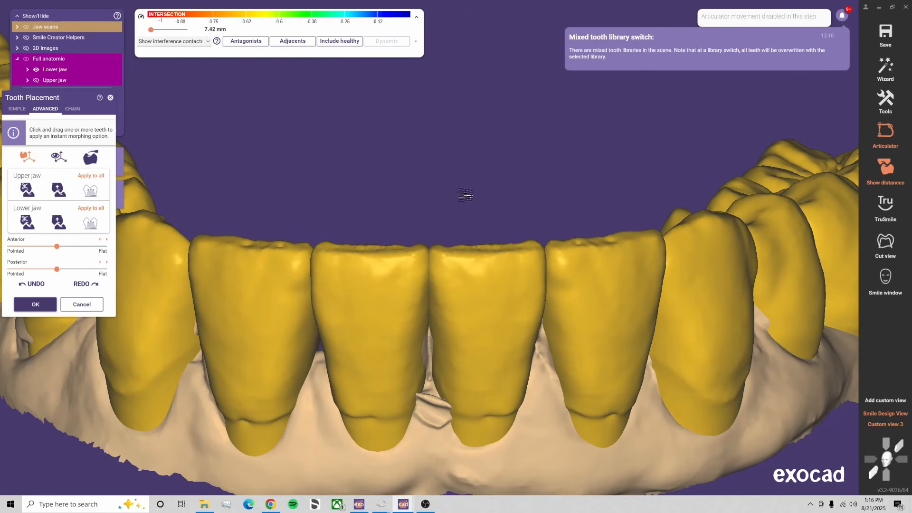
{"action": "right_click_drag", "start_coordinate": [464, 198], "coordinate": [361, 236]}
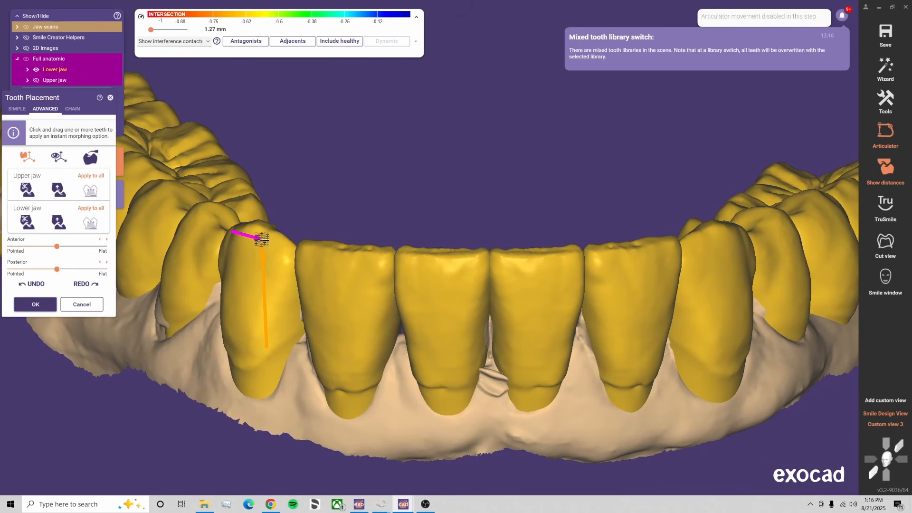
{"action": "scroll", "coordinate": [366, 361], "scroll_direction": "down", "scroll_amount": 5}
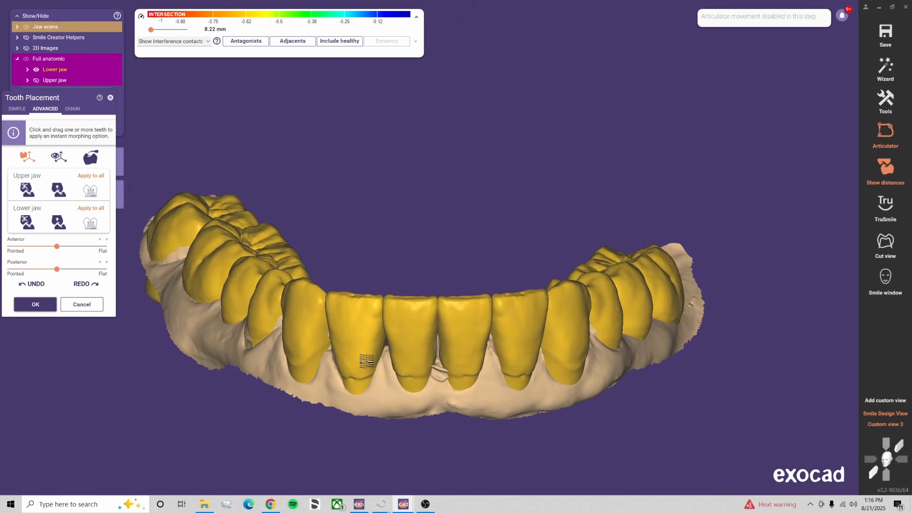
{"action": "scroll", "coordinate": [518, 304], "scroll_direction": "up", "scroll_amount": 4}
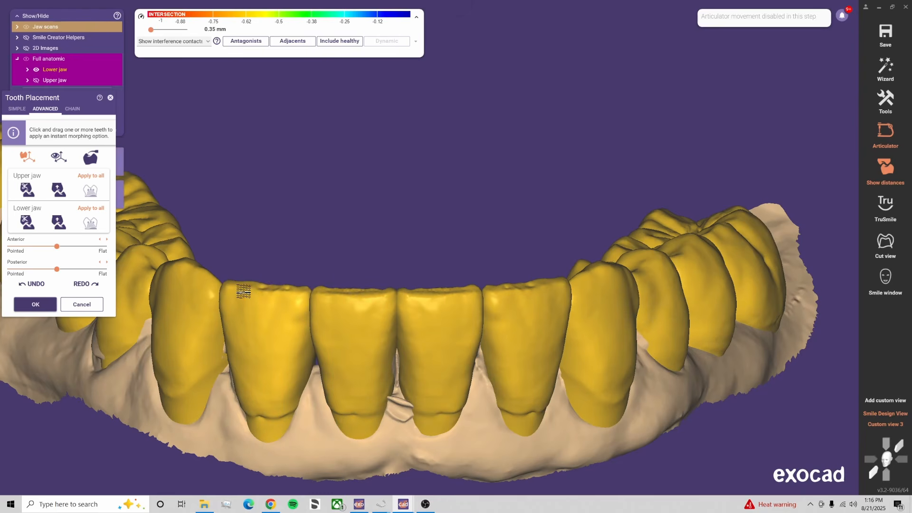
{"action": "scroll", "coordinate": [243, 291], "scroll_direction": "down", "scroll_amount": 5}
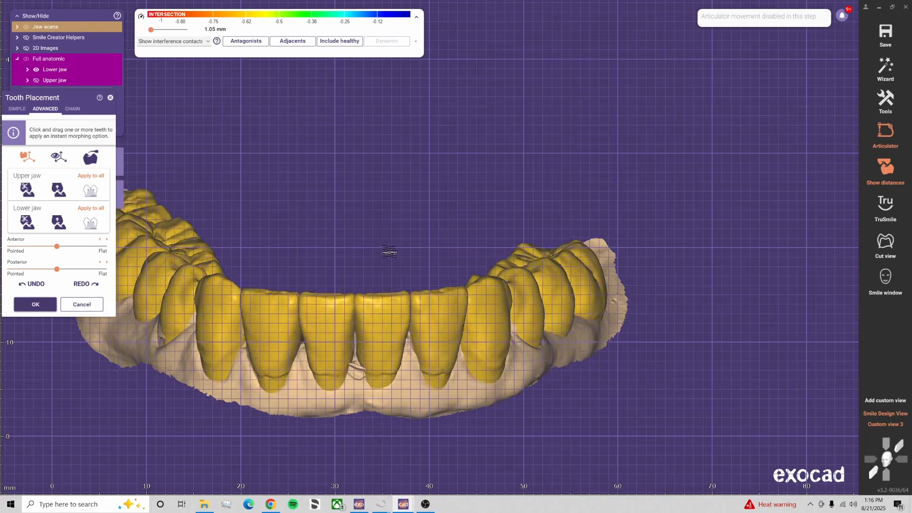
{"action": "middle_click_drag", "start_coordinate": [389, 252], "coordinate": [410, 230]}
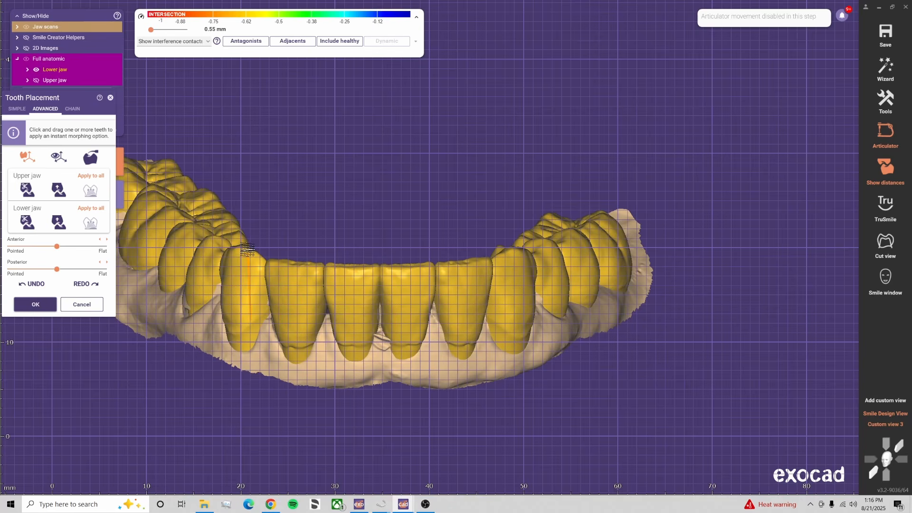
{"action": "key", "text": "g"}
{"action": "scroll", "coordinate": [394, 360], "scroll_direction": "down", "scroll_amount": 4}
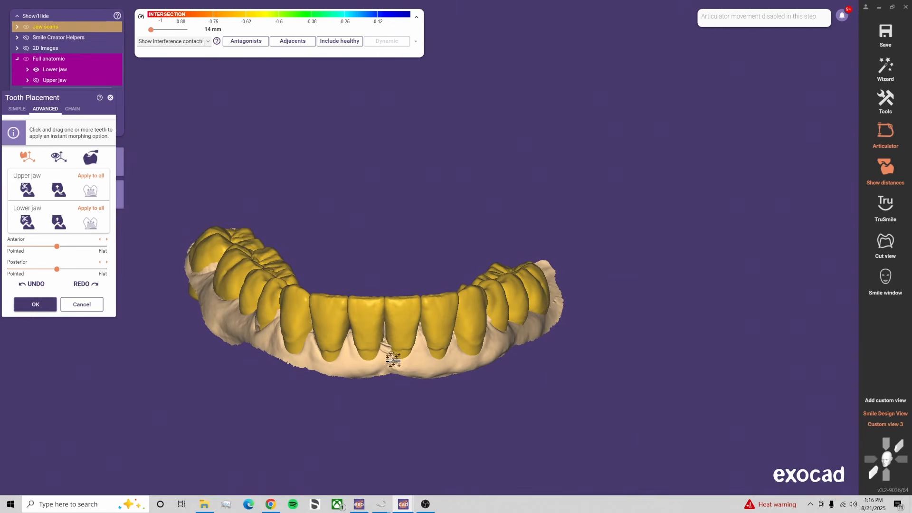
{"action": "left_click", "coordinate": [48, 305]}
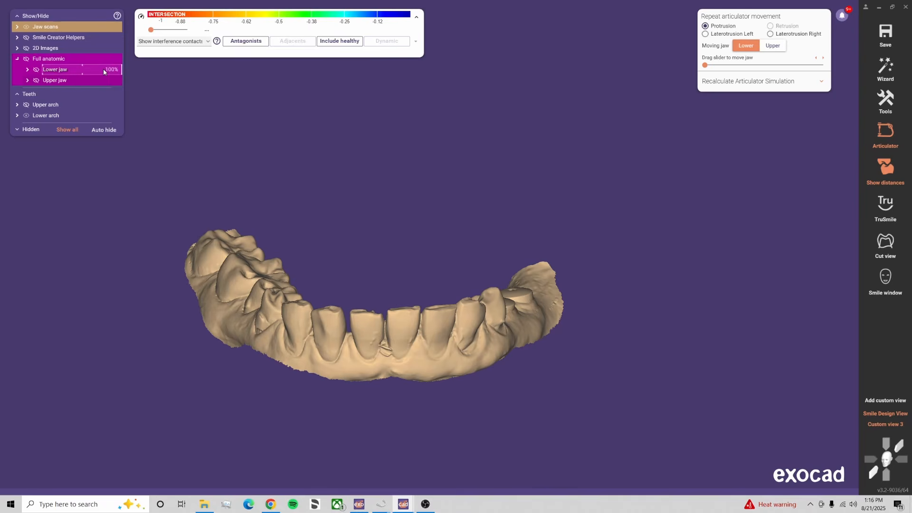
Compare the designed lower teeth with the underlying jaw scan, and their overlap with the semi-transparent upper teeth in Custom view 3
{"action": "left_click_drag", "start_coordinate": [104, 71], "coordinate": [92, 73]}
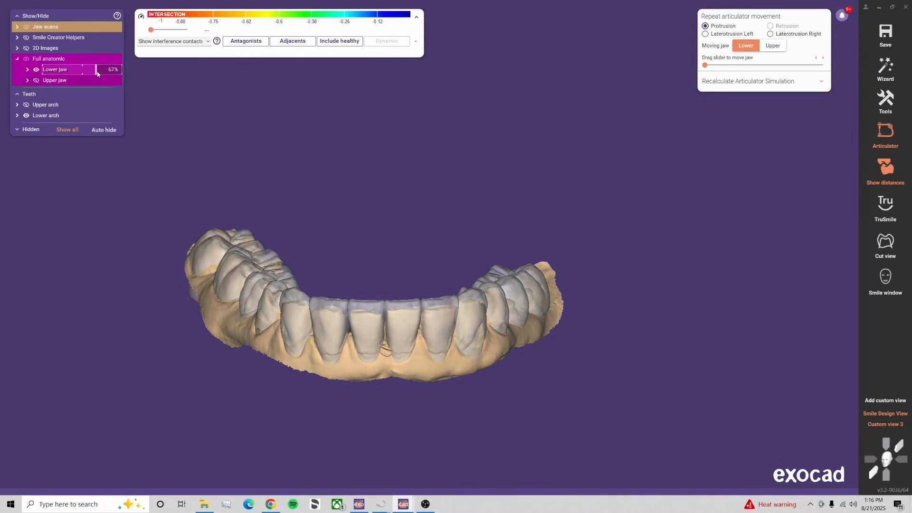
{"action": "left_click_drag", "start_coordinate": [97, 74], "coordinate": [142, 77]}
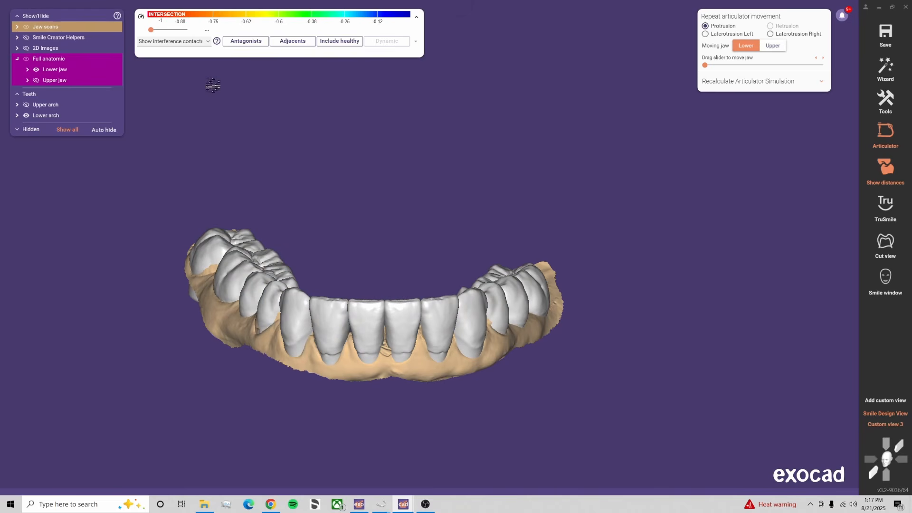
{"action": "right_click_drag", "start_coordinate": [322, 192], "coordinate": [370, 335]}
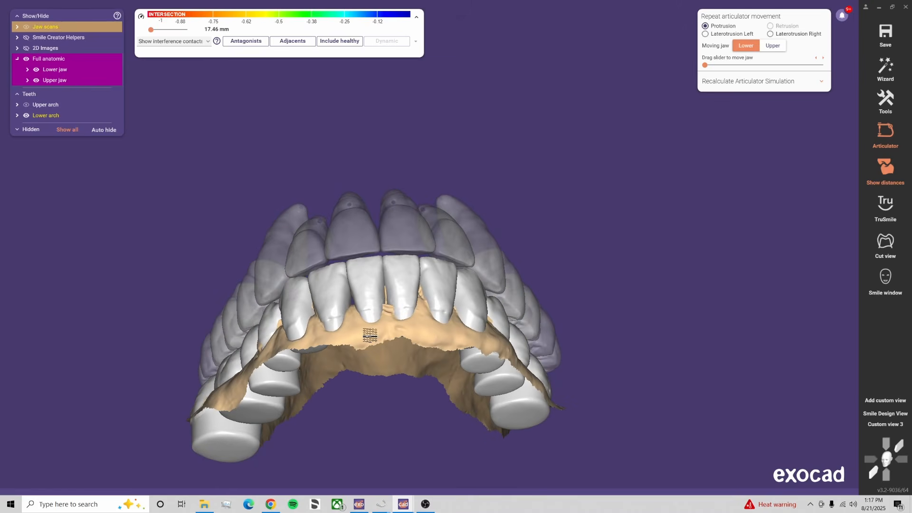
{"action": "left_click", "coordinate": [880, 425]}
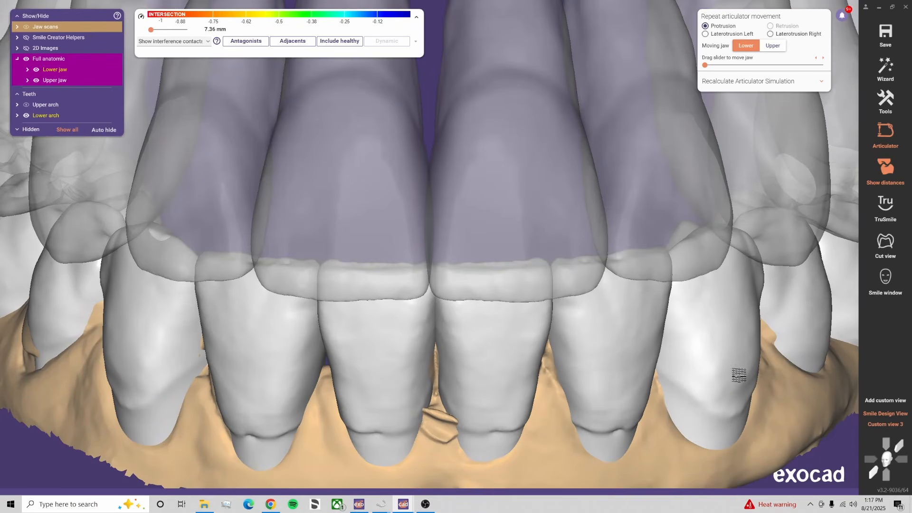
{"action": "key", "text": "l"}
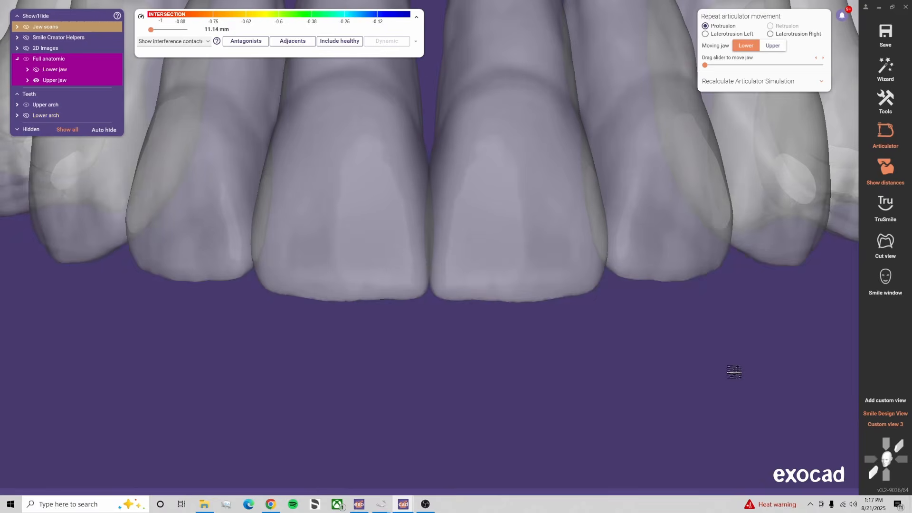
{"action": "key", "text": "l"}
{"action": "key", "text": "u"}
Tilt the four lower incisors slightly outward in tooth placement for the lower jaw, using rotation limited to buccal/lingual tilt
{"action": "left_click", "coordinate": [416, 460]}
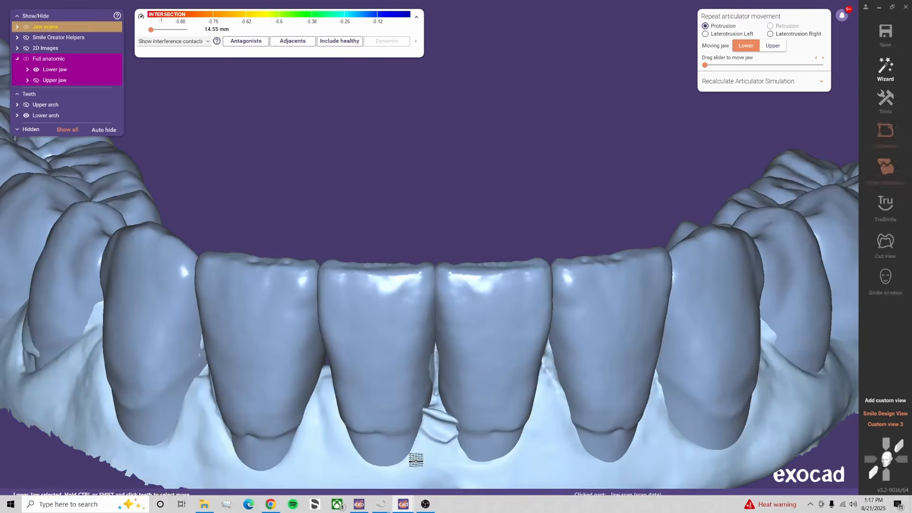
{"action": "left_click", "coordinate": [191, 473]}
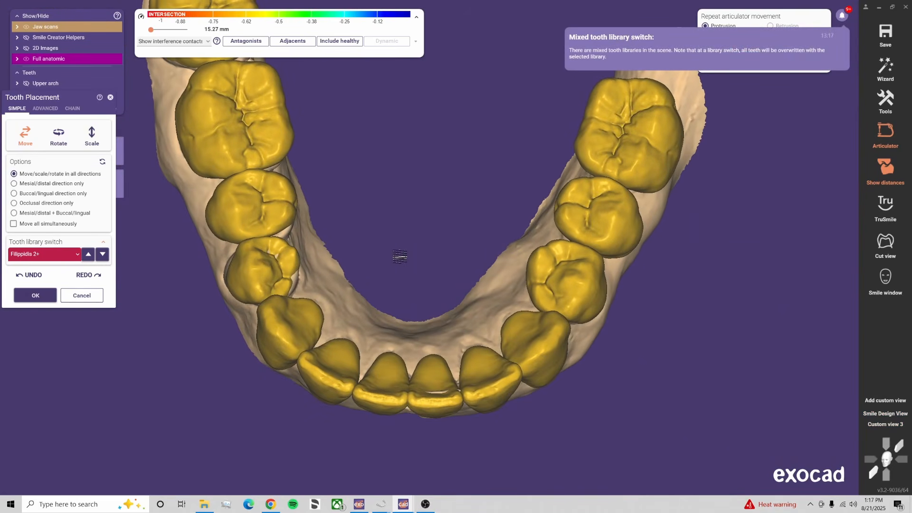
{"action": "left_click", "coordinate": [58, 135]}
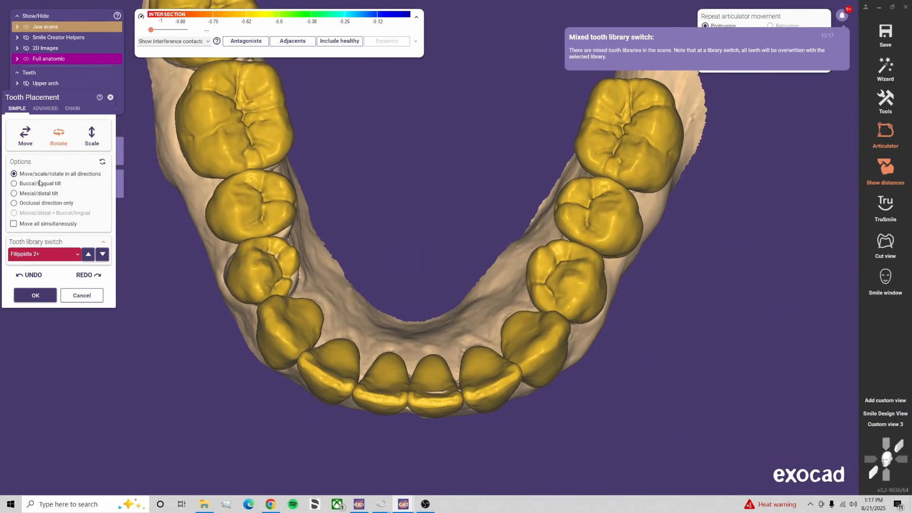
{"action": "middle_click_drag", "start_coordinate": [454, 461], "coordinate": [474, 395]}
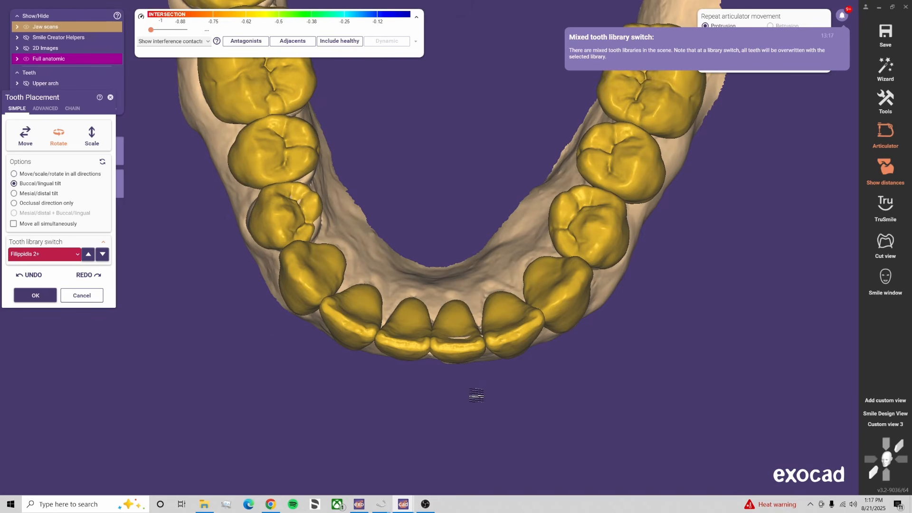
{"action": "scroll", "coordinate": [473, 376], "scroll_direction": "up", "scroll_amount": 5}
{"action": "left_click_drag", "start_coordinate": [443, 322], "coordinate": [445, 328]}
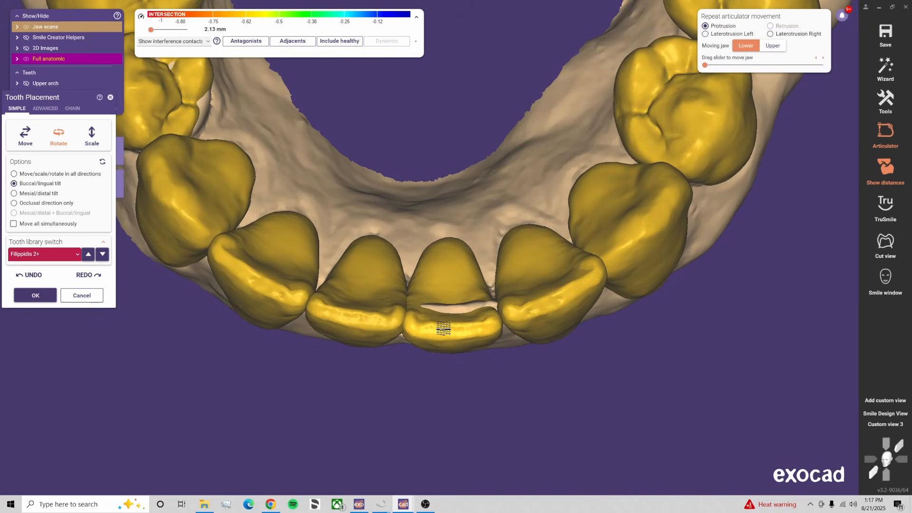
{"action": "left_click_drag", "start_coordinate": [364, 320], "coordinate": [366, 324]}
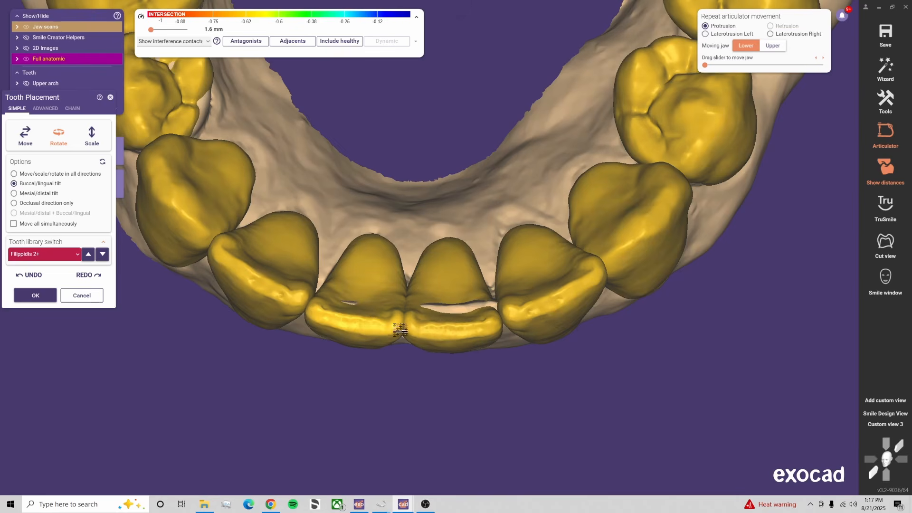
{"action": "left_click_drag", "start_coordinate": [540, 294], "coordinate": [541, 300]}
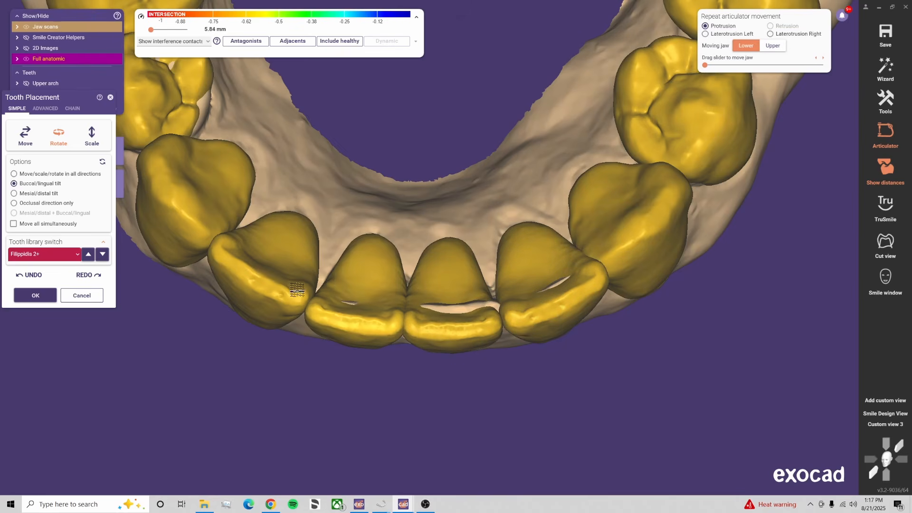
{"action": "left_click_drag", "start_coordinate": [272, 281], "coordinate": [272, 288]}
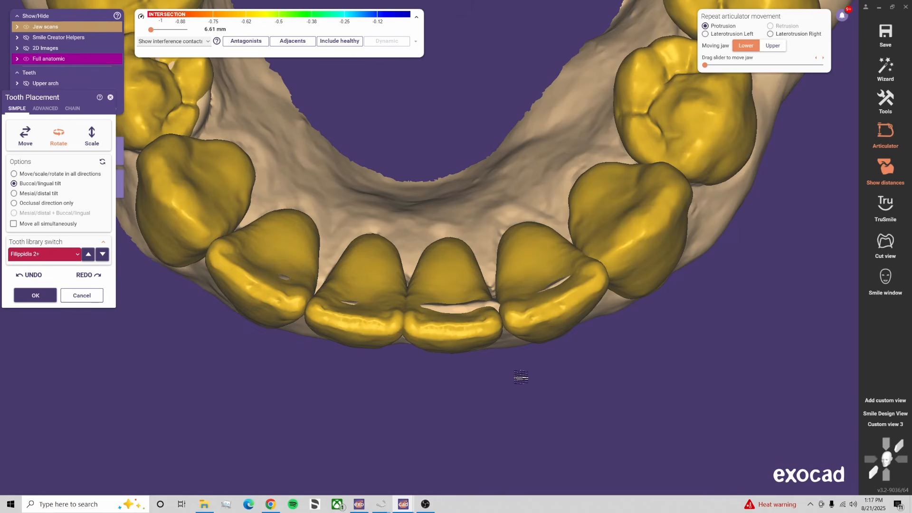
Nudge the patient's lower left lateral incisor slightly toward the central incisor with movement allowed in all directions
{"action": "left_click", "coordinate": [25, 134]}
{"action": "left_click", "coordinate": [14, 174]}
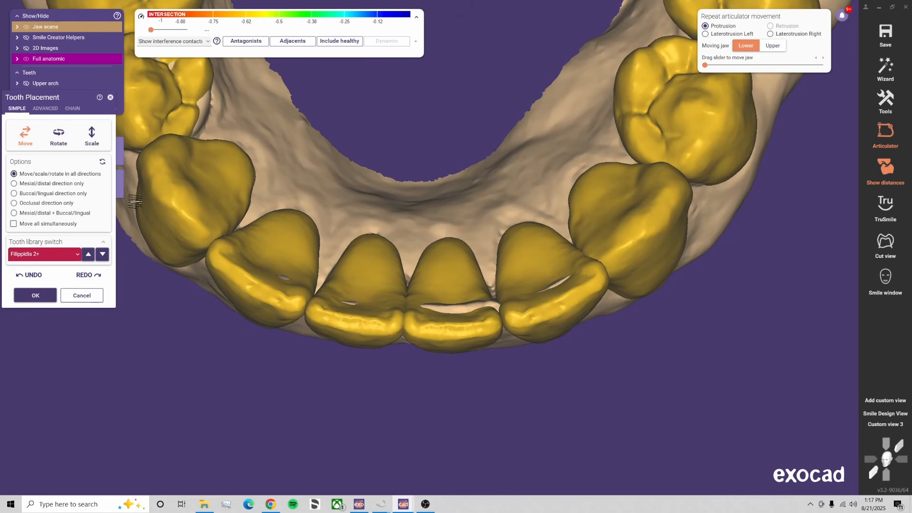
{"action": "left_click_drag", "start_coordinate": [553, 305], "coordinate": [552, 304]}
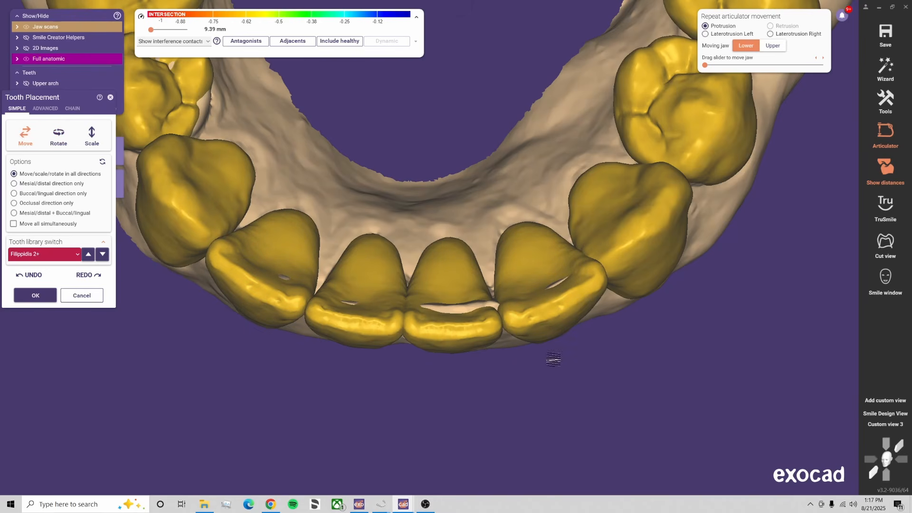
Check the tilted lower incisors against the jaw scan at 75% design opacity and against the upper teeth in Custom view 3
{"action": "left_click", "coordinate": [95, 59]}
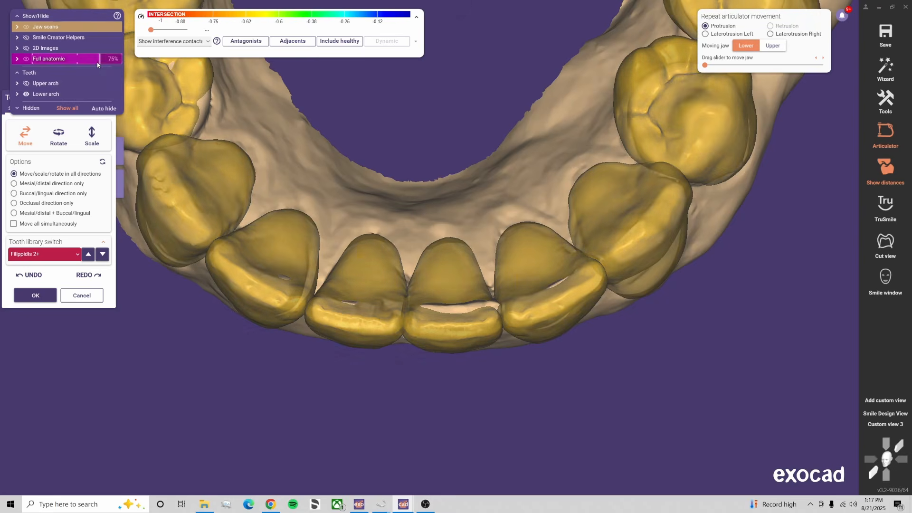
{"action": "right_click_drag", "start_coordinate": [437, 319], "coordinate": [480, 350]}
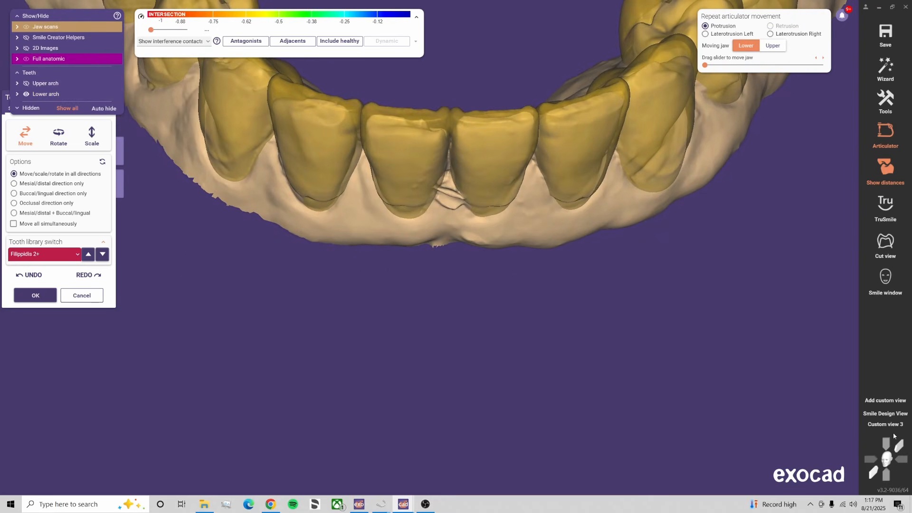
{"action": "left_click", "coordinate": [896, 427]}
{"action": "left_click", "coordinate": [117, 59]}
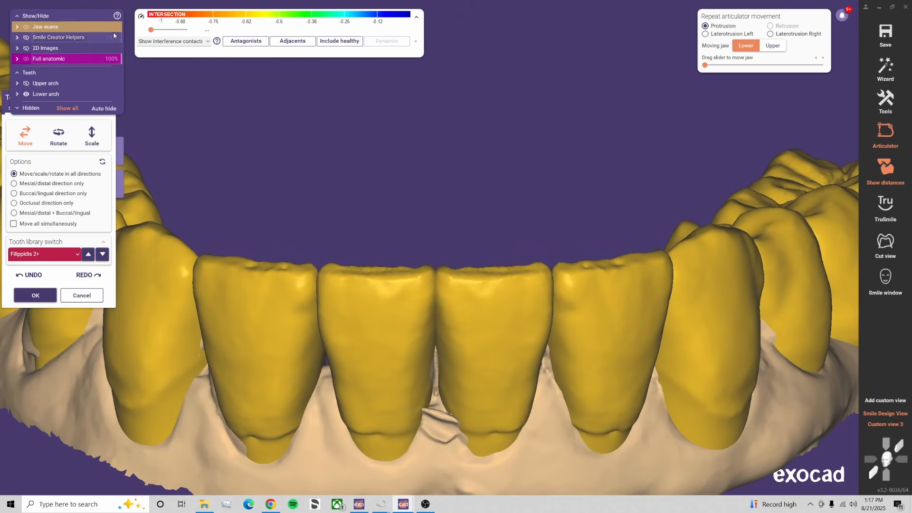
{"action": "right_click_drag", "start_coordinate": [256, 107], "coordinate": [387, 380]}
{"action": "left_click", "coordinate": [886, 425]}
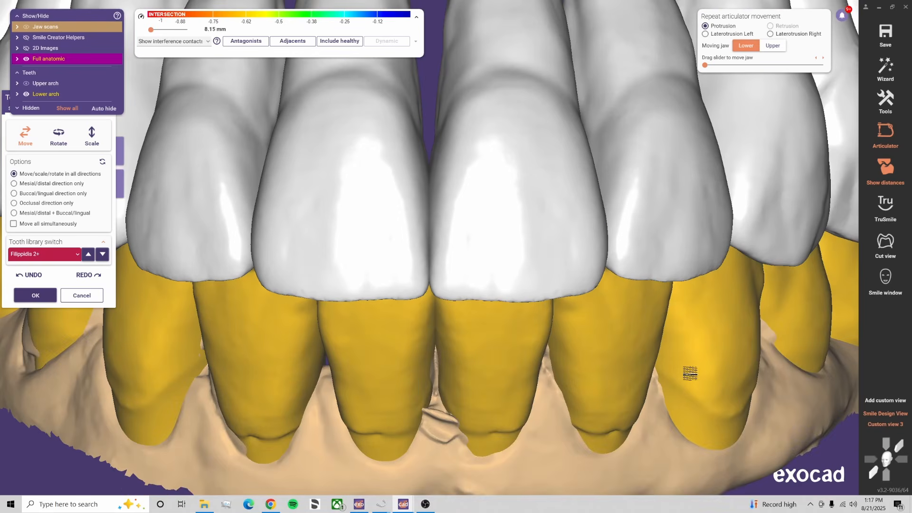
{"action": "key", "text": "ctrl+a"}
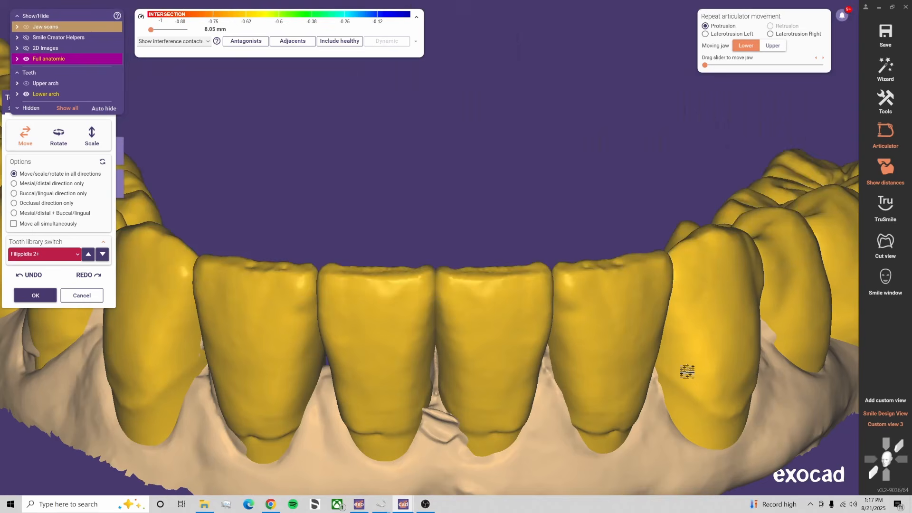
Inspect how the lower teeth cover the jaw scan from the front and side, with the full anatomic design faded to 70%
{"action": "mouse_move", "coordinate": [104, 61]}
{"action": "left_mouse_down"}
{"action": "mouse_move", "coordinate": [94, 60]}
{"action": "mouse_move", "coordinate": [129, 61]}
{"action": "mouse_move", "coordinate": [98, 60]}
{"action": "left_mouse_up"}
{"action": "scroll", "coordinate": [476, 404], "scroll_direction": "down", "scroll_amount": 4}
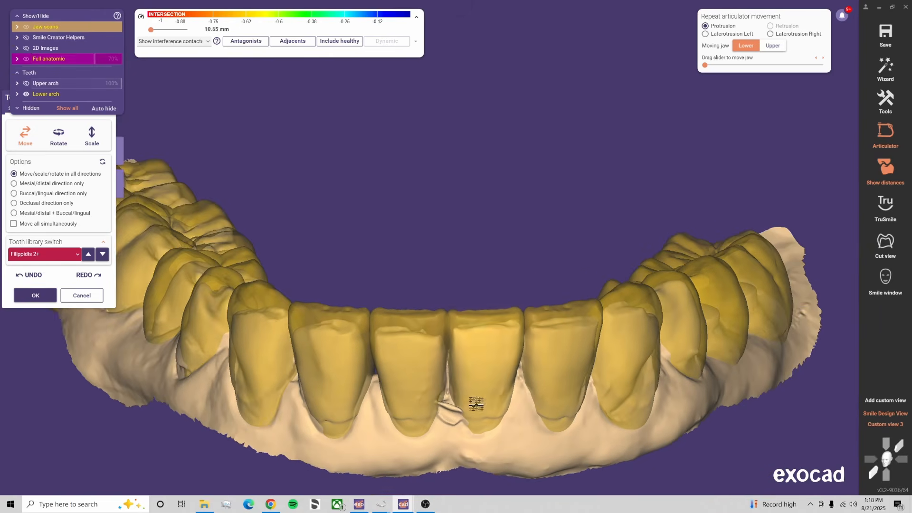
{"action": "middle_click_drag", "start_coordinate": [477, 403], "coordinate": [590, 329]}
{"action": "right_click_drag", "start_coordinate": [591, 330], "coordinate": [562, 340]}
{"action": "scroll", "coordinate": [571, 343], "scroll_direction": "up", "scroll_amount": 5}
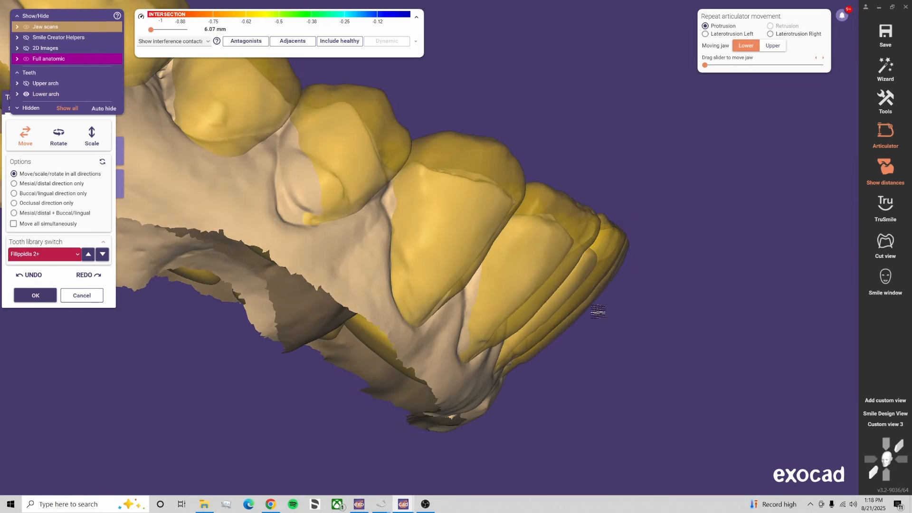
{"action": "left_click", "coordinate": [882, 424]}
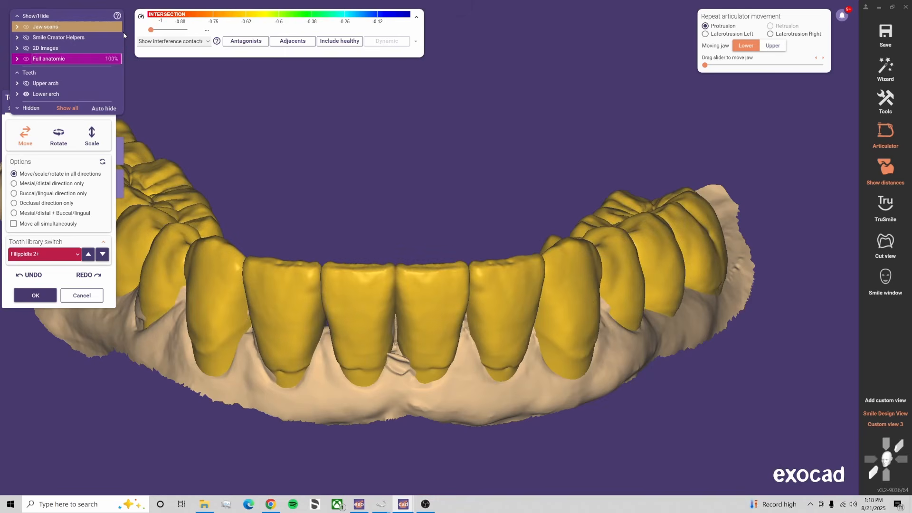
Accept the tooth placement, start Free-Forming and display the antagonist contacts on the designed teeth
{"action": "key", "text": "u"}
{"action": "key", "text": "l"}
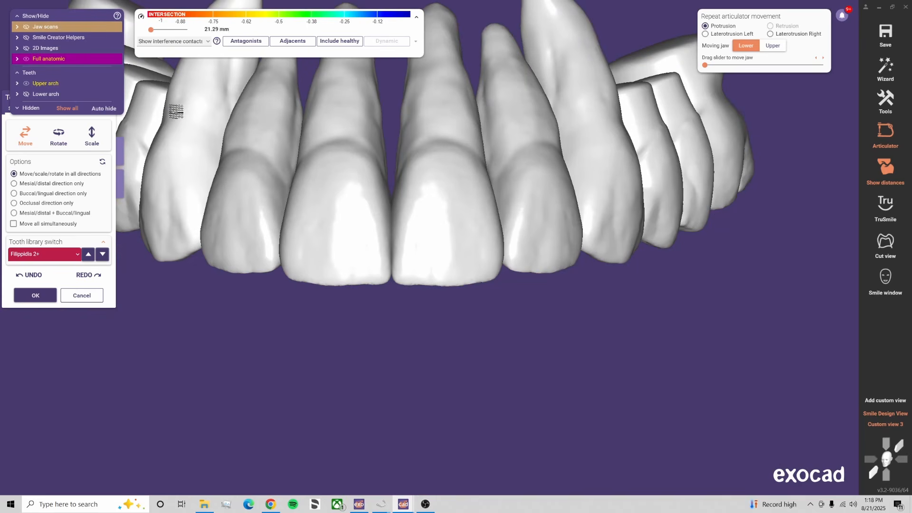
{"action": "key", "text": "Return"}
{"action": "right_click", "coordinate": [354, 320]}
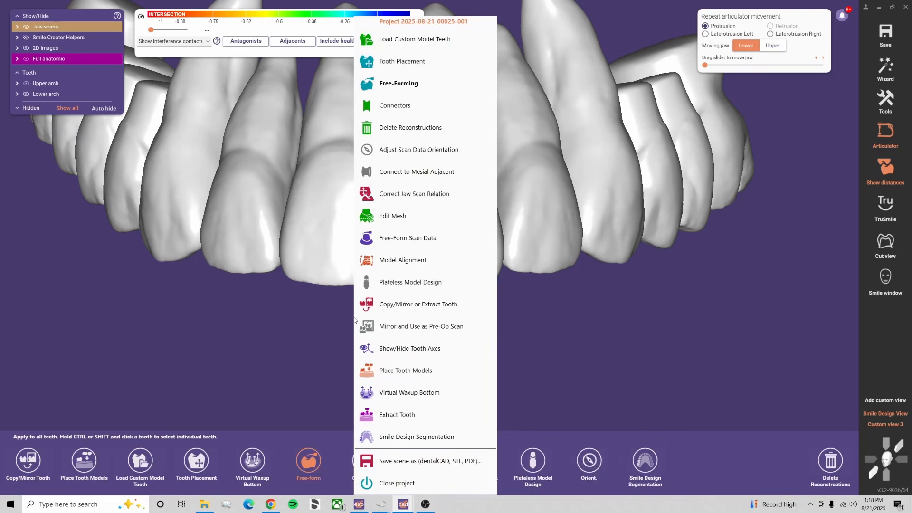
{"action": "left_click", "coordinate": [414, 84]}
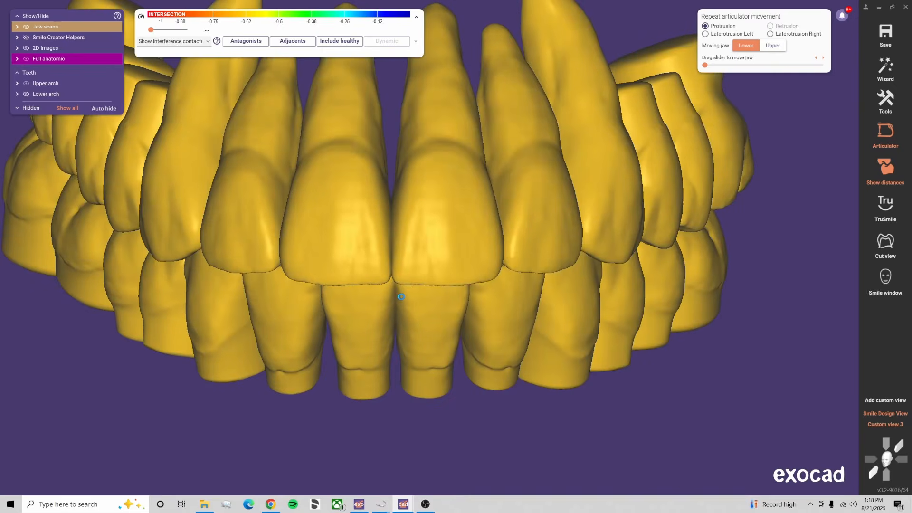
{"action": "right_click_drag", "start_coordinate": [402, 302], "coordinate": [301, 82]}
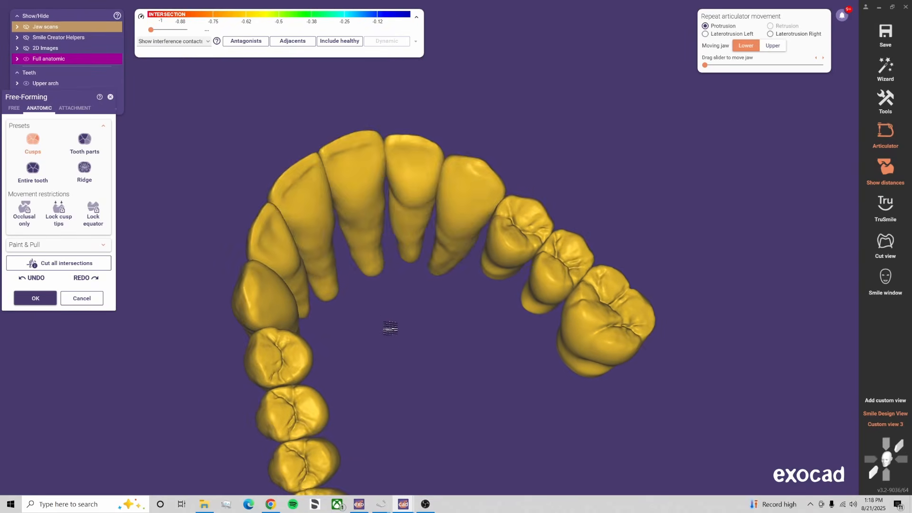
{"action": "left_click", "coordinate": [245, 41]}
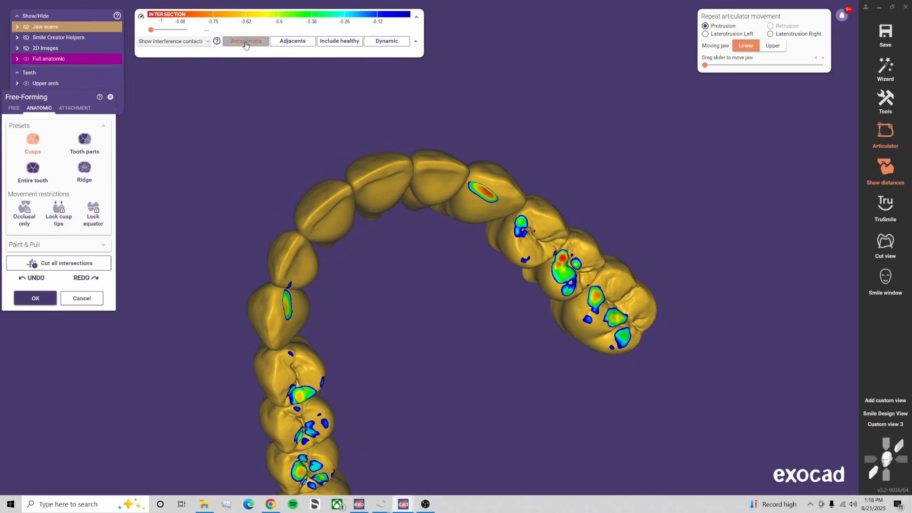
Examine the palatal side of the upper front teeth on the jaw scans alone and against the designed upper arch
{"action": "left_click", "coordinate": [14, 109]}
{"action": "key", "text": "f"}
{"action": "key", "text": "f"}
{"action": "key", "text": "j"}
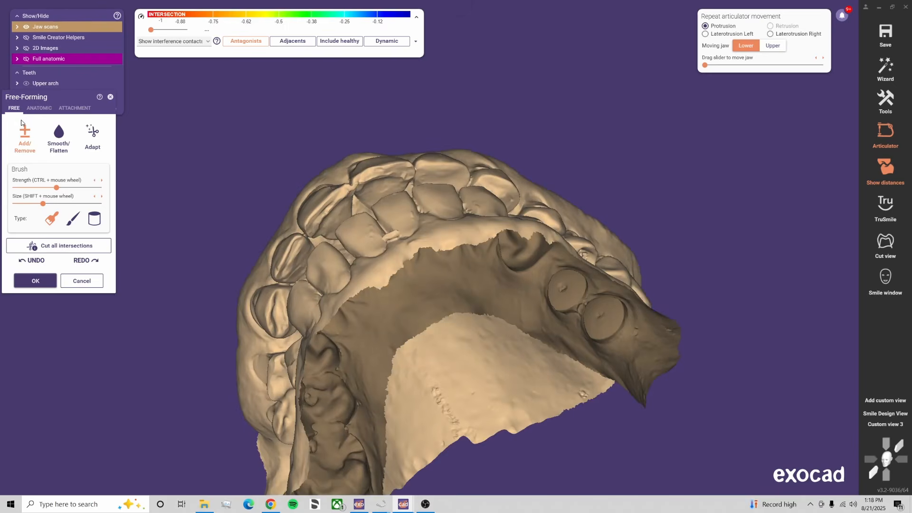
{"action": "mouse_move", "coordinate": [259, 251]}
{"action": "right_mouse_down"}
{"action": "mouse_move", "coordinate": [311, 216]}
{"action": "mouse_move", "coordinate": [358, 219]}
{"action": "mouse_move", "coordinate": [338, 241]}
{"action": "right_mouse_up"}
{"action": "mouse_move", "coordinate": [434, 211]}
{"action": "right_mouse_down"}
{"action": "mouse_move", "coordinate": [433, 224]}
{"action": "mouse_move", "coordinate": [329, 257]}
{"action": "mouse_move", "coordinate": [336, 264]}
{"action": "mouse_move", "coordinate": [362, 234]}
{"action": "mouse_move", "coordinate": [356, 238]}
{"action": "right_mouse_up"}
{"action": "scroll", "coordinate": [335, 264], "scroll_direction": "up", "scroll_amount": 3}
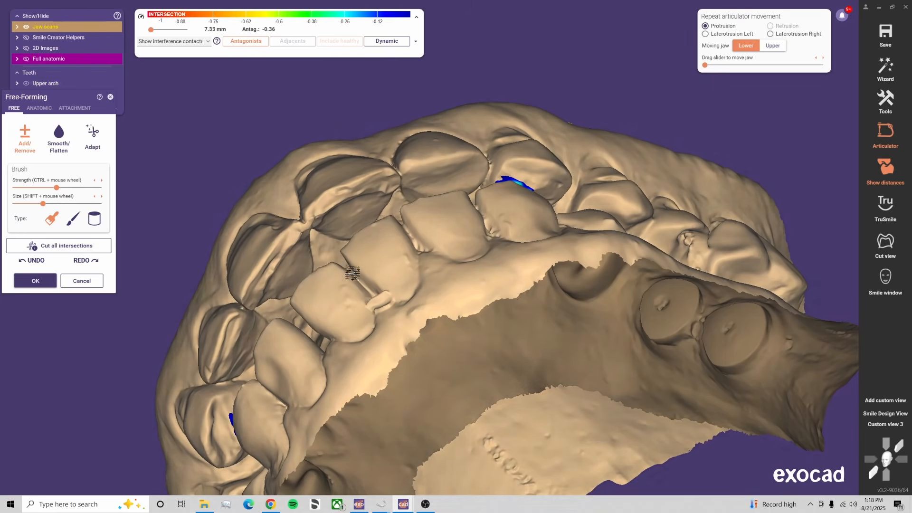
{"action": "right_click_drag", "start_coordinate": [353, 273], "coordinate": [356, 264]}
{"action": "right_click_drag", "start_coordinate": [358, 323], "coordinate": [348, 291]}
{"action": "right_click_drag", "start_coordinate": [244, 165], "coordinate": [315, 182]}
{"action": "key", "text": "ctrl+f"}
{"action": "key", "text": "ctrl+a"}
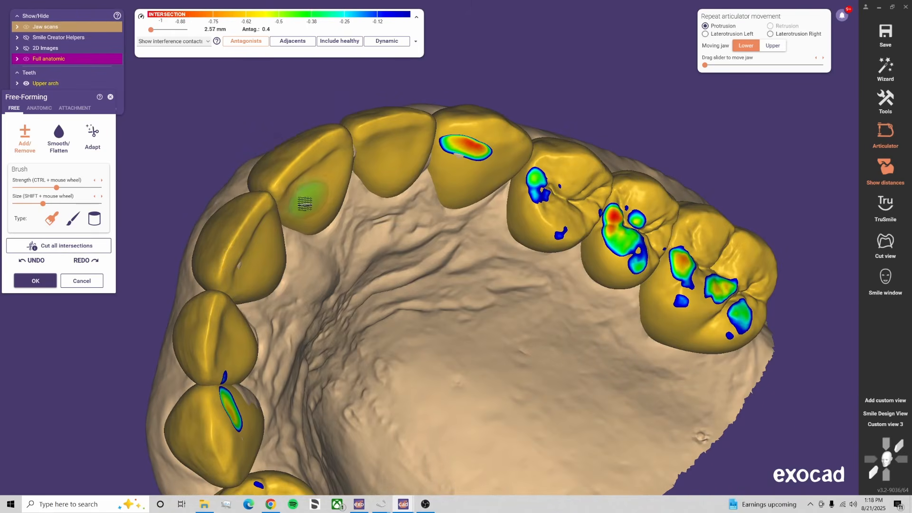
Try reshaping the palatal surface of the patient's upper right central incisor with the anatomic Cusps preset
{"action": "left_click", "coordinate": [41, 109]}
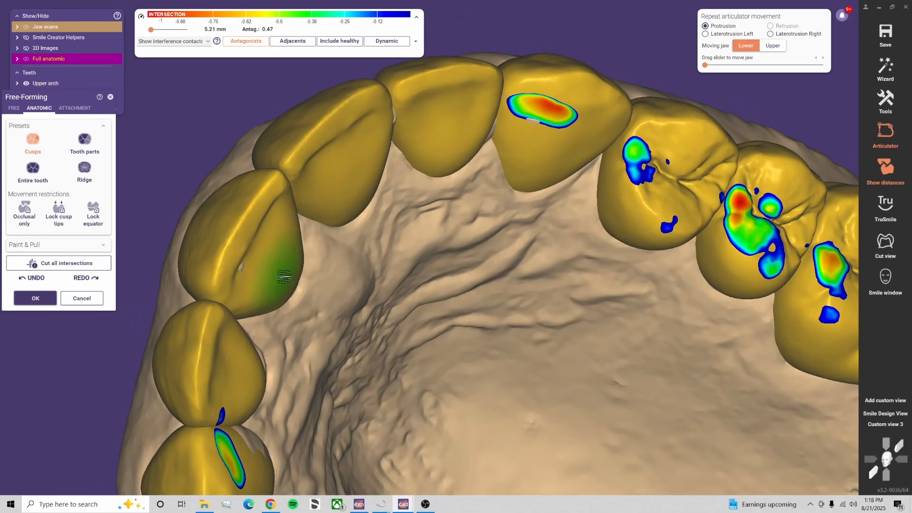
{"action": "scroll", "coordinate": [285, 295], "scroll_direction": "up", "scroll_amount": 2}
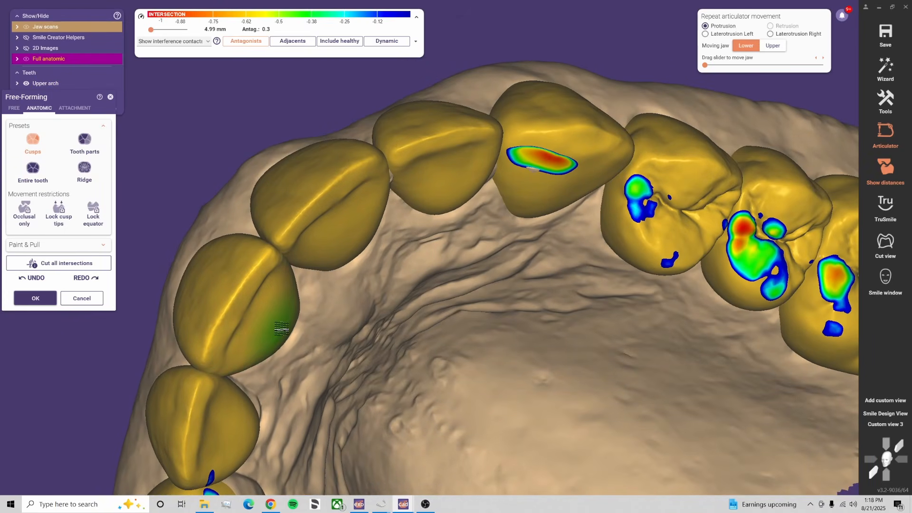
{"action": "right_click_drag", "start_coordinate": [282, 328], "coordinate": [305, 338]}
Try brushing the palatal side of the patient's upper right central incisor with a smaller Add/Remove brush, and undo the stroke
{"action": "left_click", "coordinate": [16, 109]}
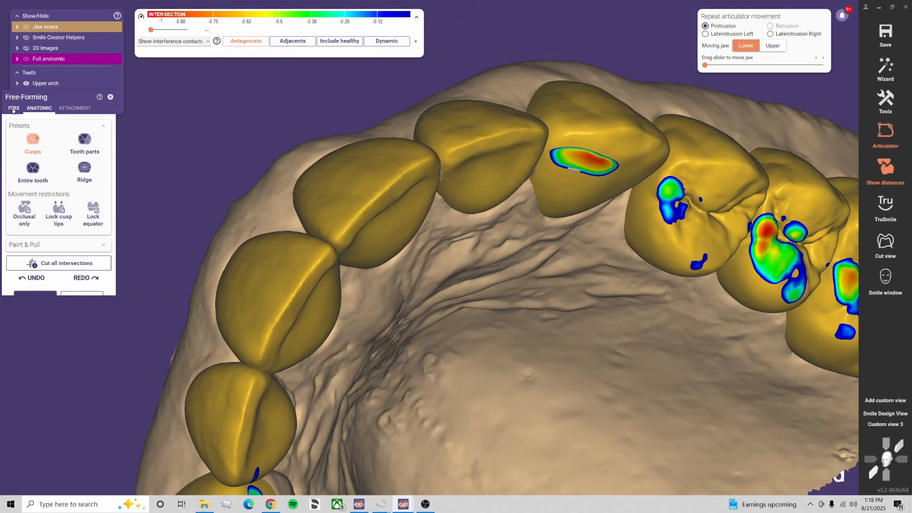
{"action": "right_click_drag", "start_coordinate": [251, 252], "coordinate": [229, 244]}
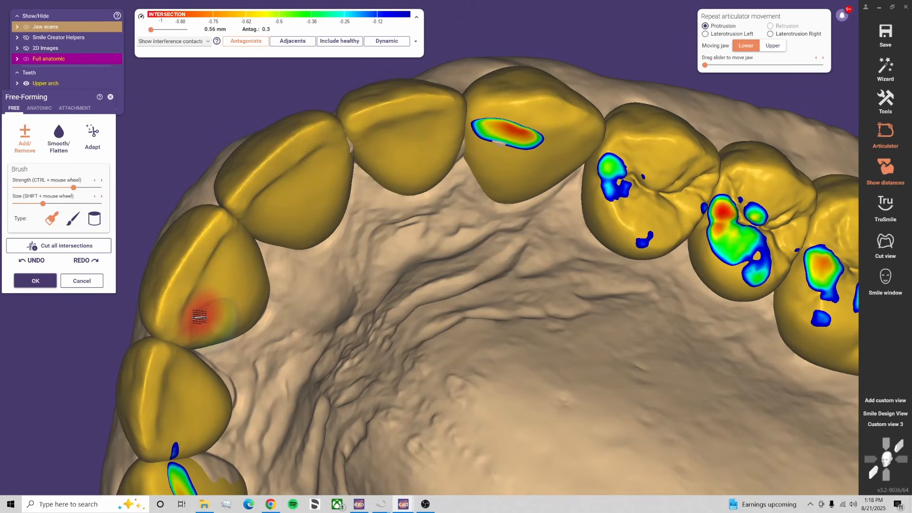
{"action": "scroll", "coordinate": [200, 315], "scroll_direction": "down", "scroll_amount": 3, "text": "shift"}
{"action": "left_click_drag", "start_coordinate": [200, 314], "coordinate": [232, 265]}
{"action": "right_click_drag", "start_coordinate": [232, 265], "coordinate": [410, 223]}
{"action": "middle_click_drag", "start_coordinate": [410, 223], "coordinate": [383, 304]}
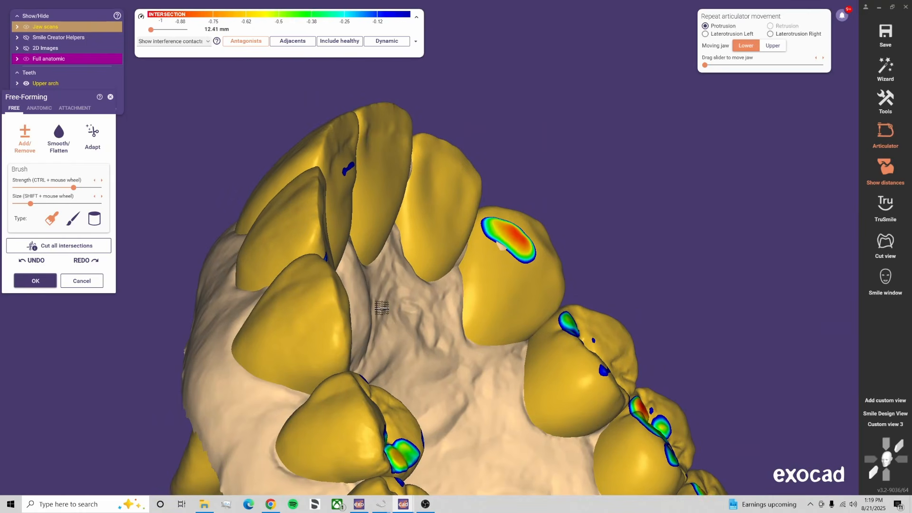
{"action": "left_click", "coordinate": [25, 261]}
{"action": "right_click_drag", "start_coordinate": [396, 256], "coordinate": [402, 323]}
Try bulging the upper right central incisor's palatal surface again with the anatomic Cusps preset, and undo it
{"action": "left_click", "coordinate": [39, 107]}
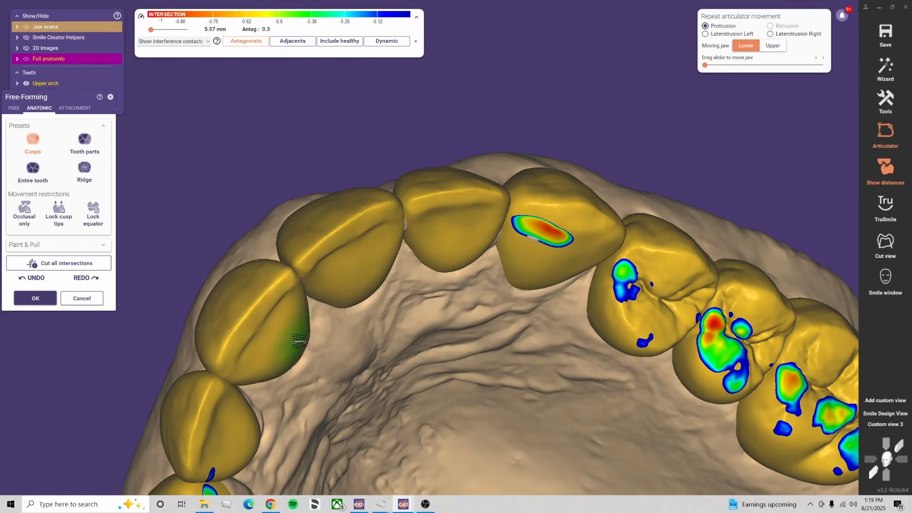
{"action": "scroll", "coordinate": [299, 342], "scroll_direction": "up", "scroll_amount": 2}
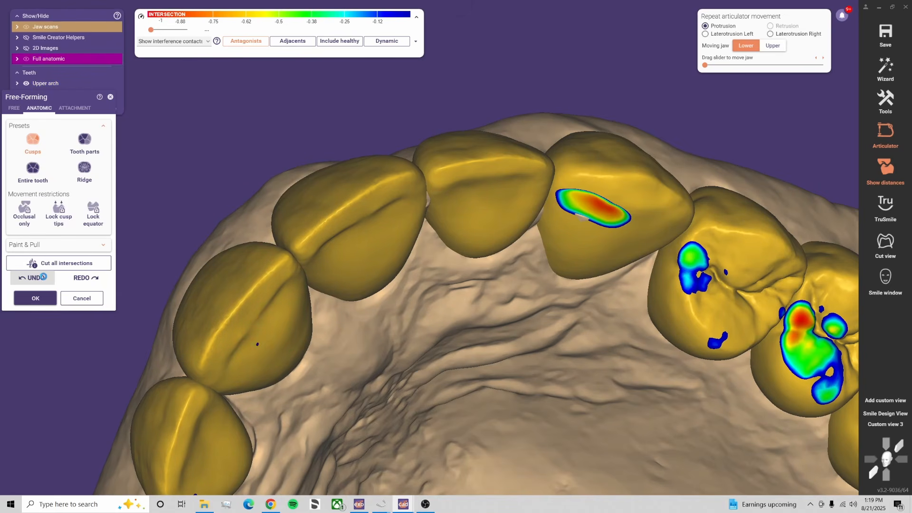
{"action": "left_click", "coordinate": [44, 278]}
{"action": "left_click", "coordinate": [44, 278]}
Check the facial side of the upper front teeth against the lower teeth and the bare jaw scans
{"action": "key", "text": "a"}
{"action": "right_click_drag", "start_coordinate": [525, 403], "coordinate": [319, 153]}
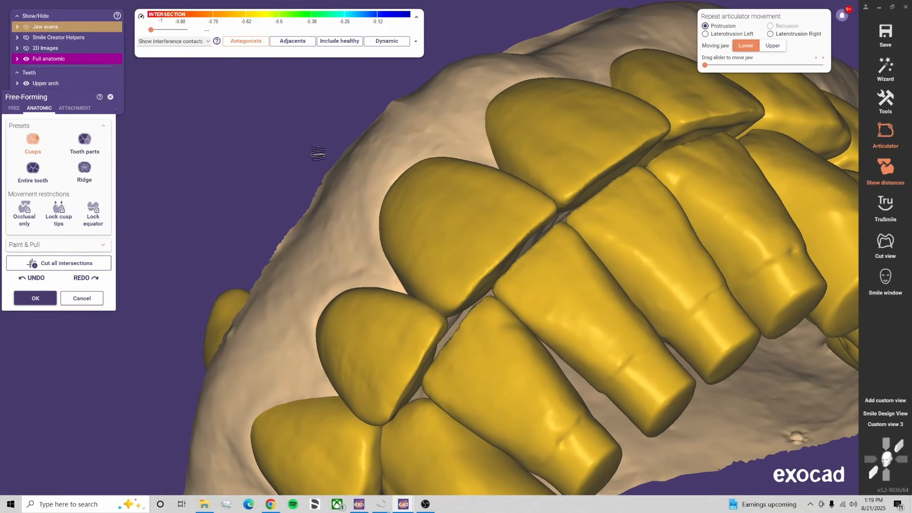
{"action": "key", "text": "f"}
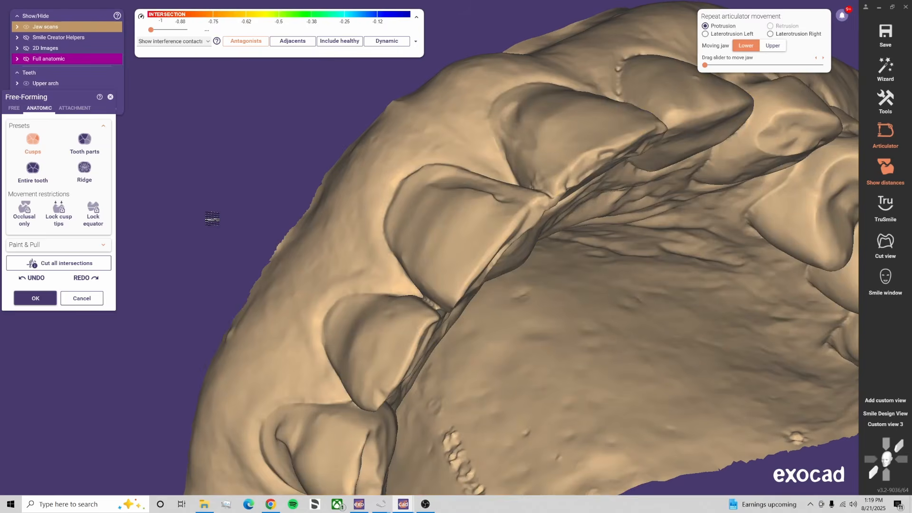
{"action": "key", "text": "f"}
{"action": "key", "text": "l"}
{"action": "right_click_drag", "start_coordinate": [212, 218], "coordinate": [277, 259]}
Compare the upper right central incisor with and without its reshaping, leave the reshaping undone and confirm Free-Forming
{"action": "left_click", "coordinate": [46, 279]}
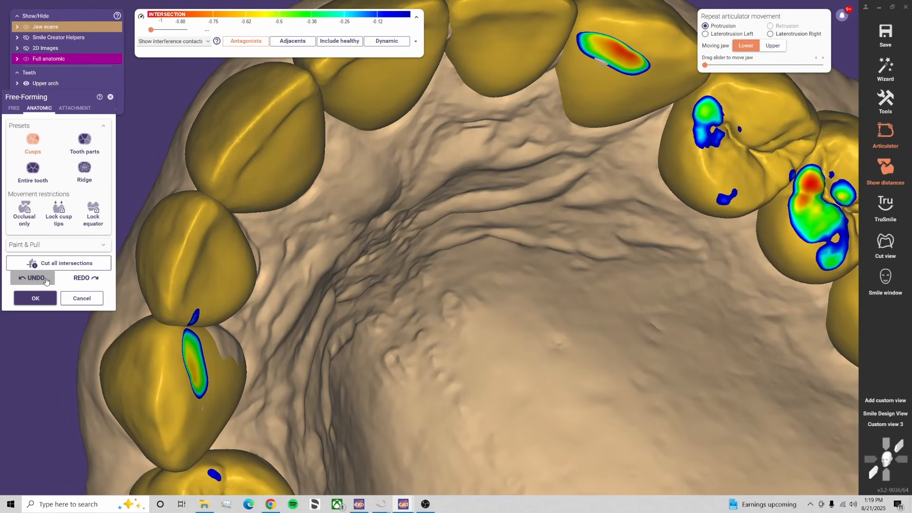
{"action": "left_click", "coordinate": [86, 280]}
{"action": "mouse_move", "coordinate": [347, 190]}
{"action": "right_mouse_down"}
{"action": "mouse_move", "coordinate": [386, 243]}
{"action": "mouse_move", "coordinate": [351, 234]}
{"action": "right_mouse_up"}
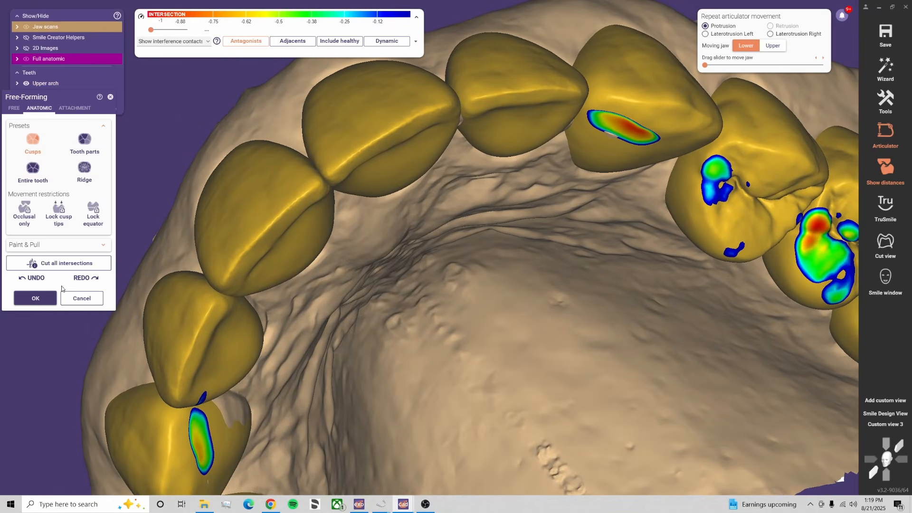
{"action": "left_click", "coordinate": [40, 280]}
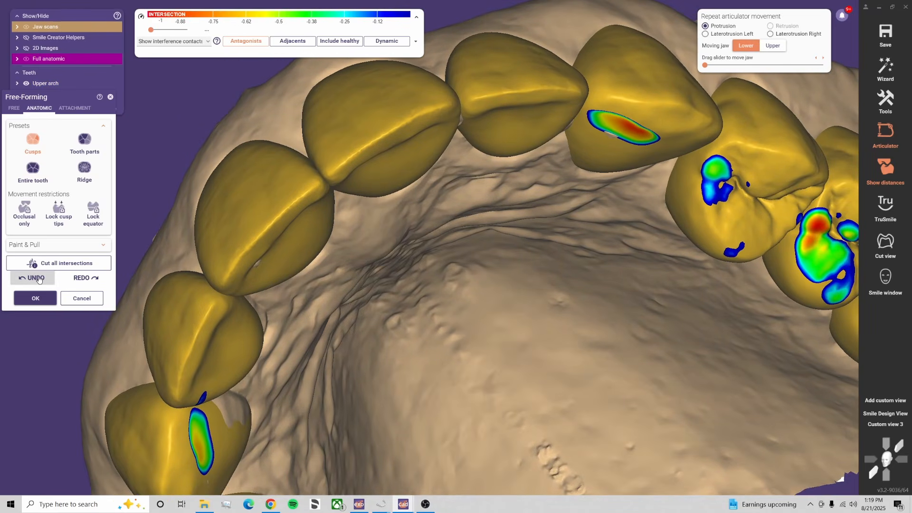
{"action": "left_click", "coordinate": [35, 298]}
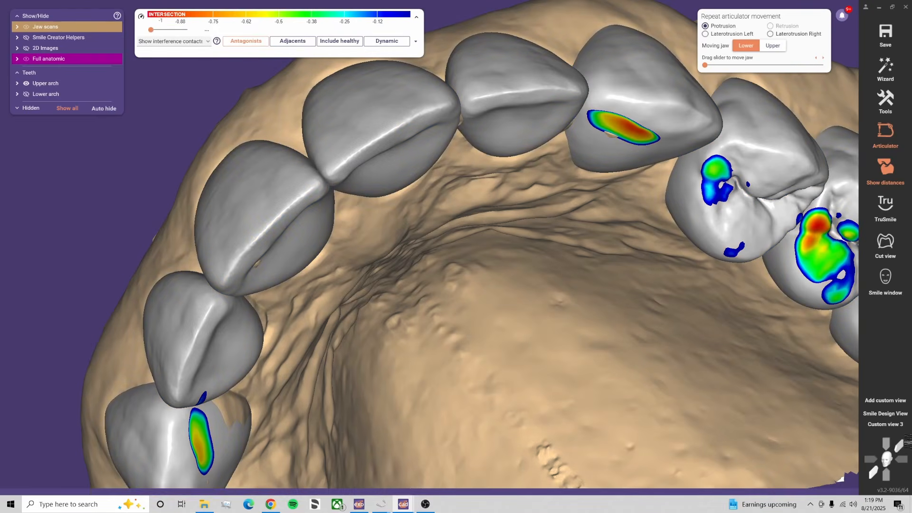
Review the antagonist contacts across the whole upper arch from the occlusal side
{"action": "left_click", "coordinate": [891, 425]}
{"action": "right_click_drag", "start_coordinate": [640, 303], "coordinate": [434, 309]}
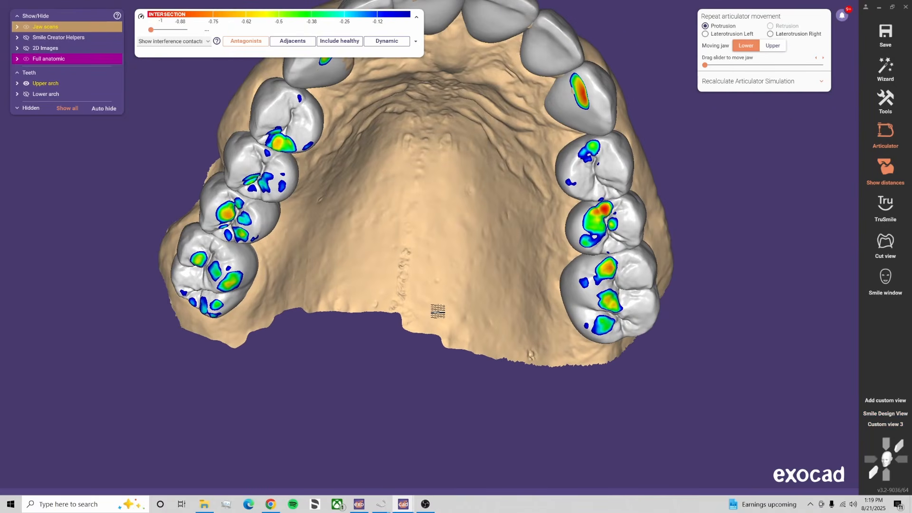
{"action": "right_click_drag", "start_coordinate": [499, 150], "coordinate": [682, 316]}
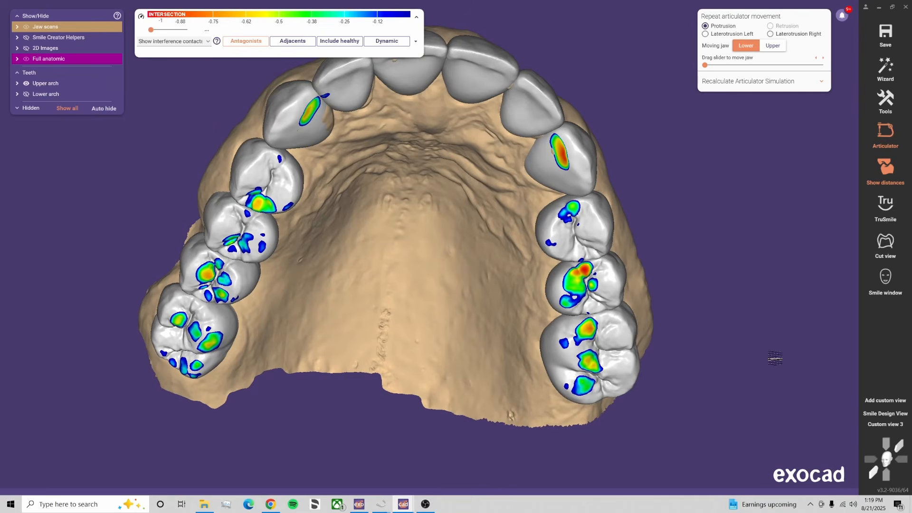
Reopen the articulator from Custom view 3 and leave the gap between the upper and lower jaw
{"action": "left_click", "coordinate": [900, 426]}
{"action": "mouse_move", "coordinate": [885, 136]}
{"action": "left_click", "coordinate": [813, 204]}
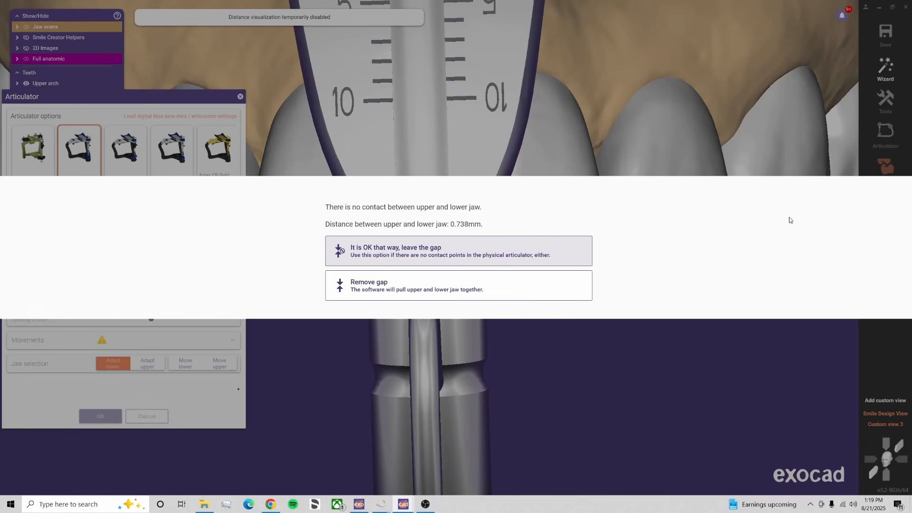
{"action": "left_click", "coordinate": [462, 256]}
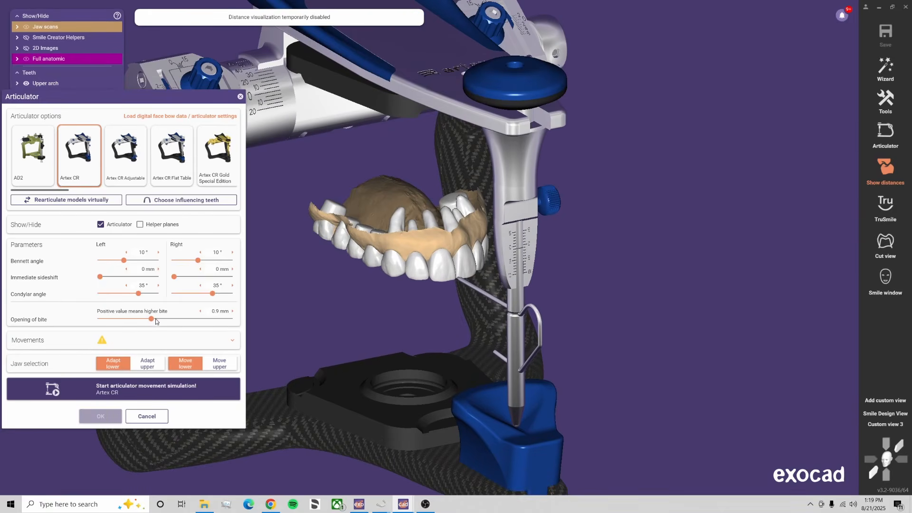
Set the opening of bite to 0.4 mm and show both designed arches without the jaw scans
{"action": "left_click_drag", "start_coordinate": [152, 322], "coordinate": [147, 320]}
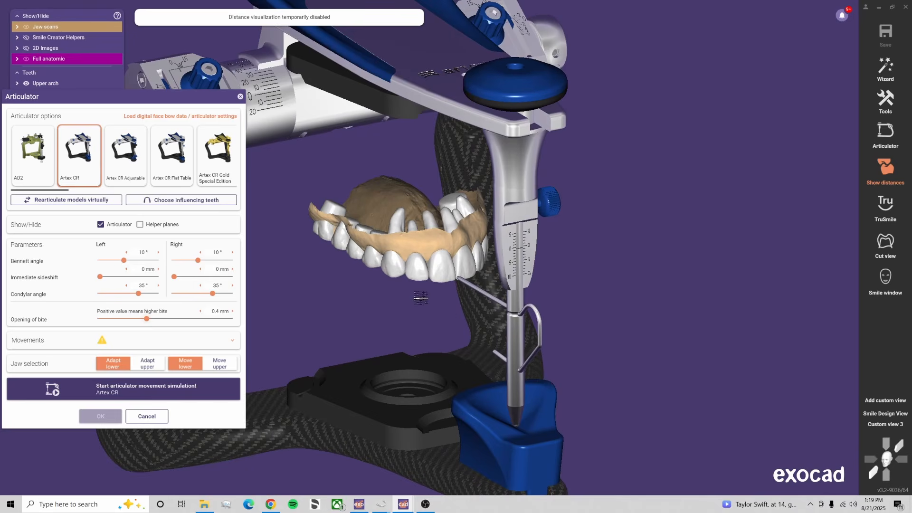
{"action": "scroll", "coordinate": [420, 297], "scroll_direction": "up", "scroll_amount": 3}
{"action": "right_click_drag", "start_coordinate": [421, 297], "coordinate": [449, 368]}
{"action": "key", "text": "l"}
{"action": "key", "text": "j"}
Try an opening of bite of 0 mm and inspect the designed teeth from below
{"action": "left_click_drag", "start_coordinate": [147, 319], "coordinate": [142, 320]}
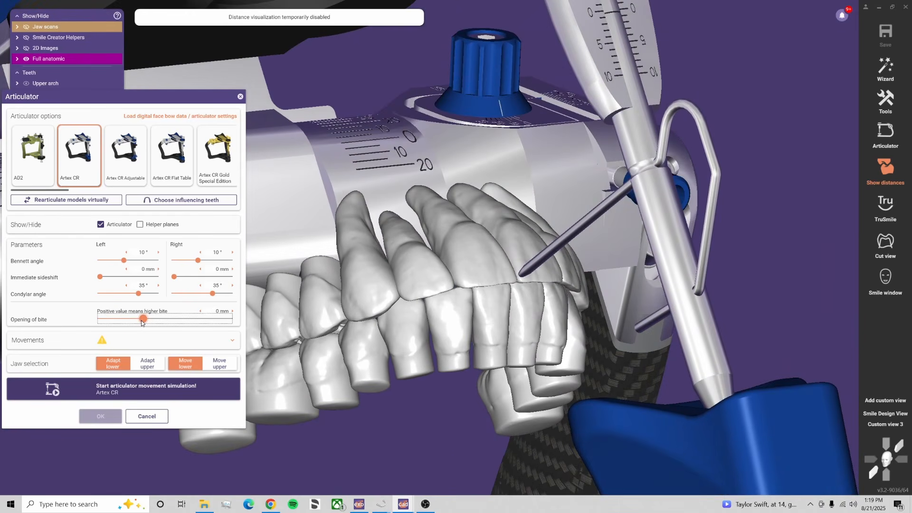
{"action": "right_click_drag", "start_coordinate": [422, 242], "coordinate": [473, 392]}
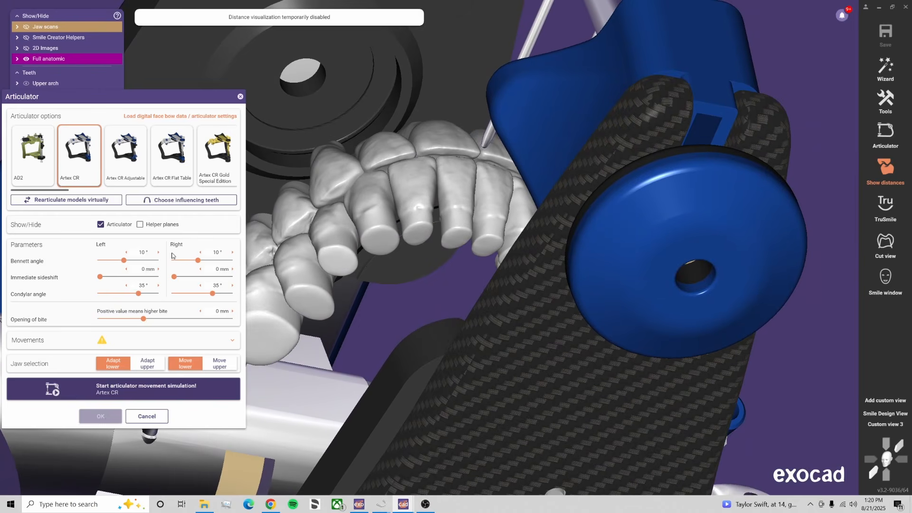
{"action": "mouse_move", "coordinate": [114, 59]}
{"action": "left_mouse_down"}
{"action": "mouse_move", "coordinate": [85, 61]}
{"action": "mouse_move", "coordinate": [122, 59]}
{"action": "left_mouse_up"}
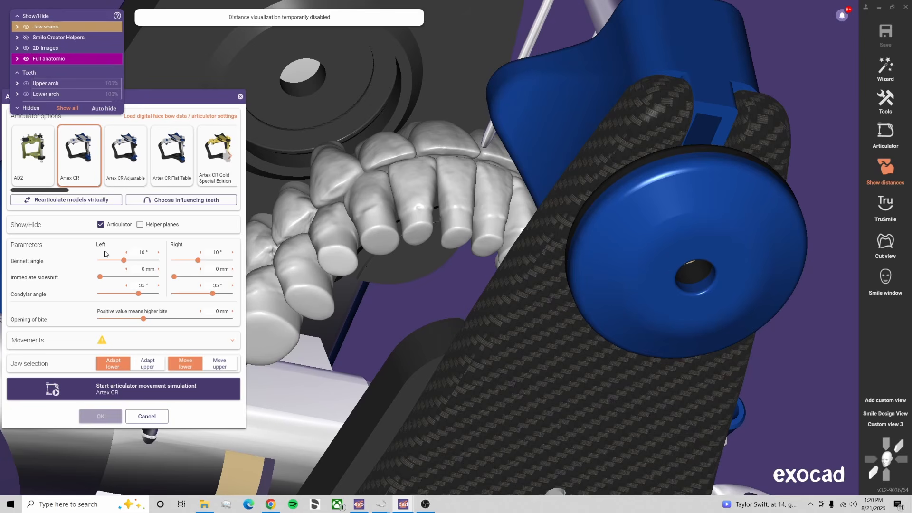
Hide the articulator model and make the full anatomic design translucent to examine how the front teeth overlap
{"action": "left_click", "coordinate": [100, 224]}
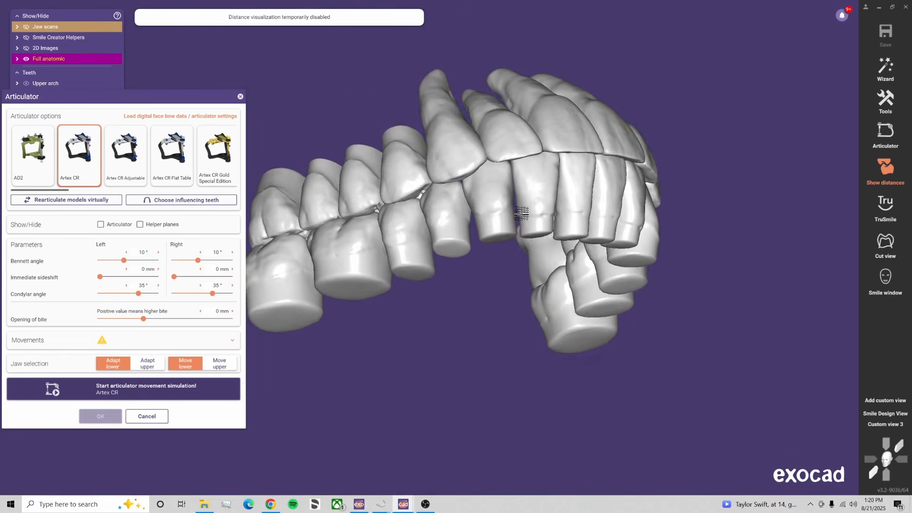
{"action": "left_click", "coordinate": [98, 59]}
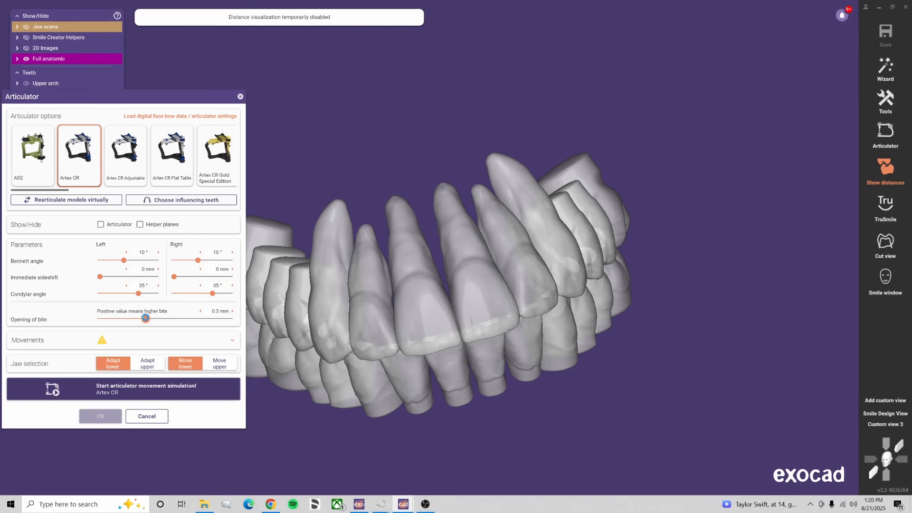
{"action": "scroll", "coordinate": [566, 286], "scroll_direction": "up", "scroll_amount": 4}
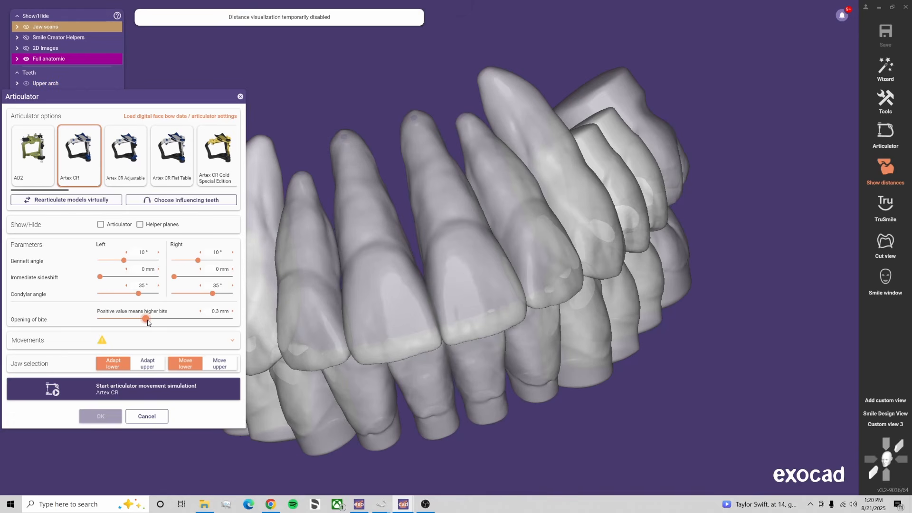
Set the opening of bite to 0.4 mm, run the Artex CR movement simulation, and revert the raised bite on accepting
{"action": "left_click_drag", "start_coordinate": [147, 323], "coordinate": [149, 323]}
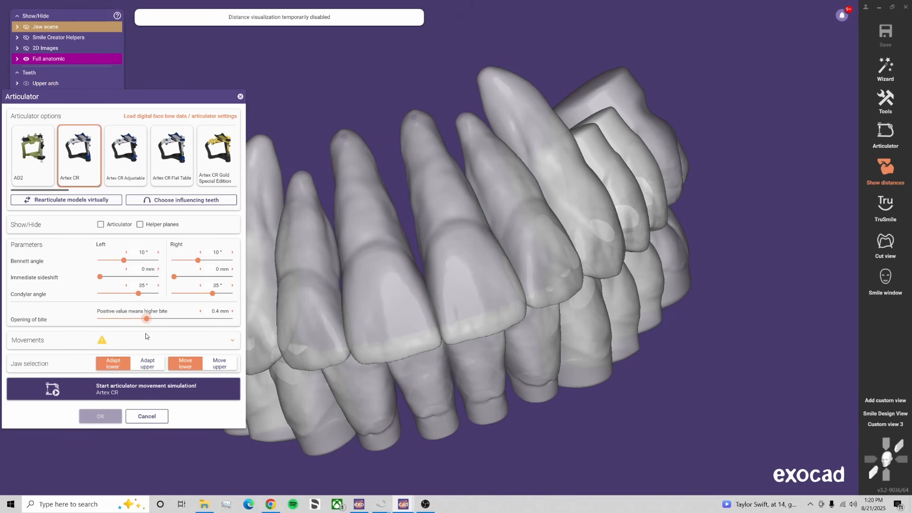
{"action": "left_click", "coordinate": [141, 389]}
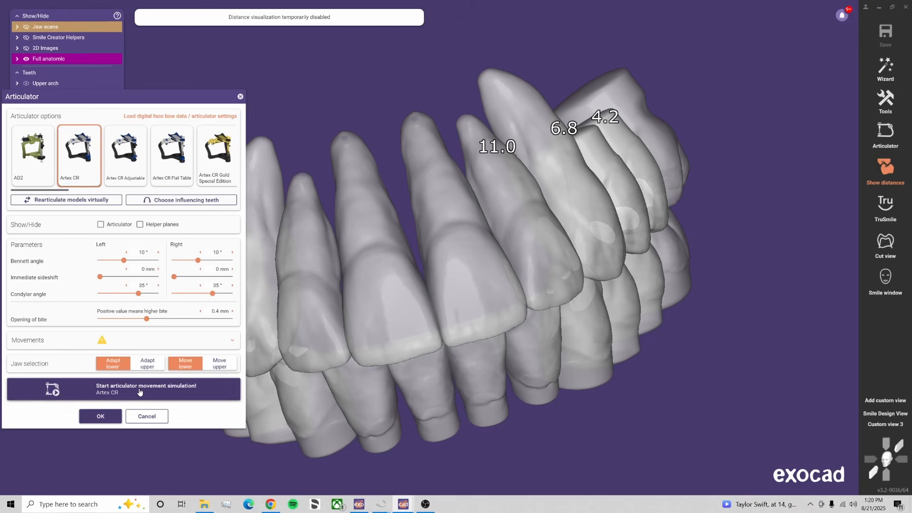
{"action": "left_click", "coordinate": [97, 416]}
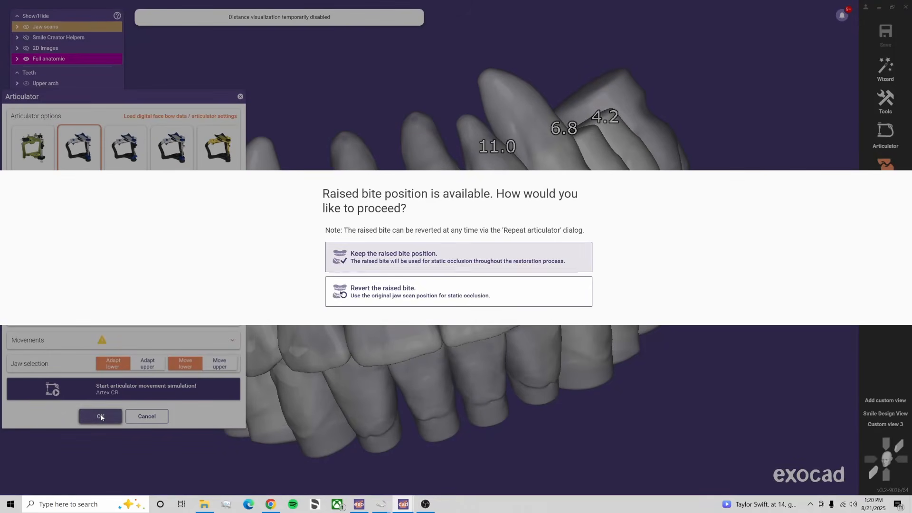
{"action": "left_click", "coordinate": [374, 304]}
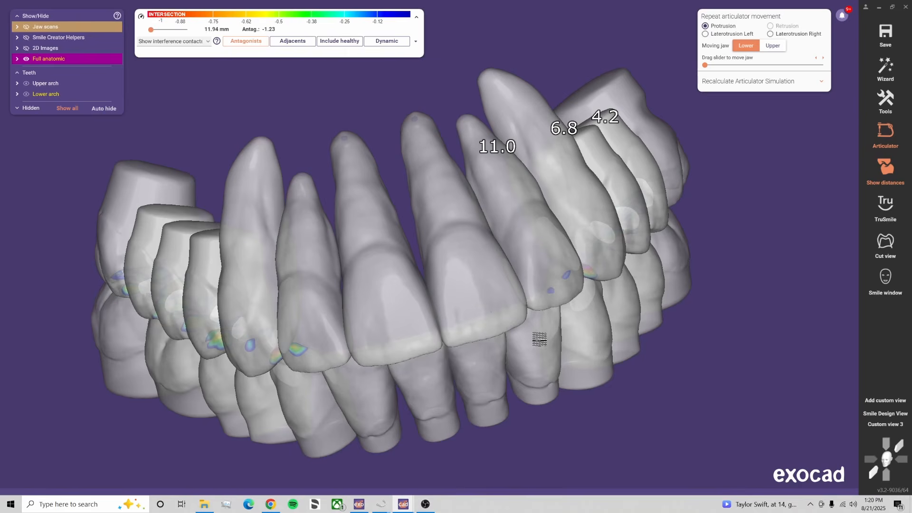
Start Free-Forming on the designed full-arch teeth
{"action": "right_click_drag", "start_coordinate": [460, 252], "coordinate": [456, 221]}
{"action": "right_click", "coordinate": [354, 269]}
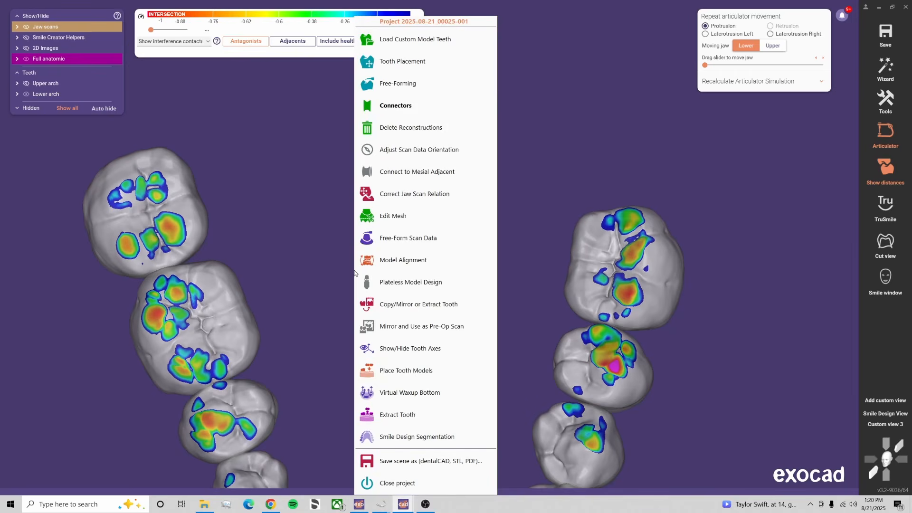
{"action": "left_click", "coordinate": [419, 87]}
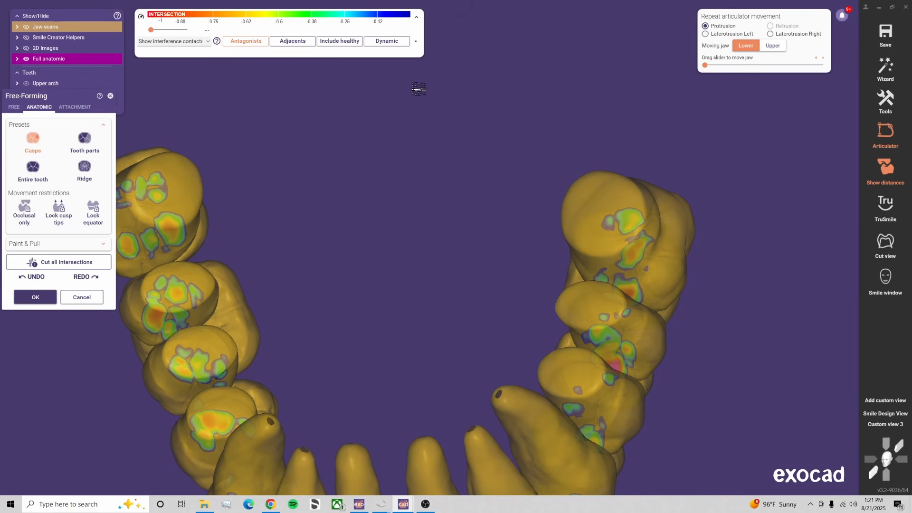
Show the upper arch without the lower arch and examine the antagonist contacts on the chewing surfaces of its posterior teeth
{"action": "left_click", "coordinate": [883, 424]}
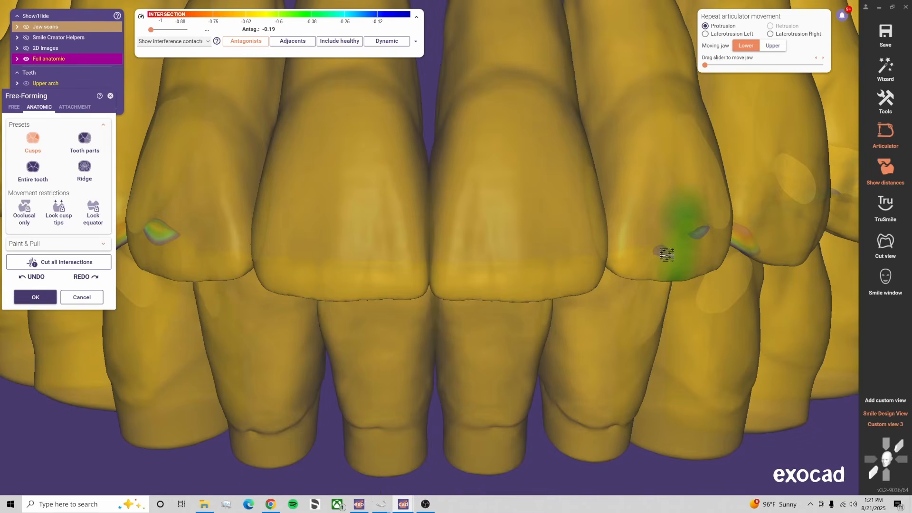
{"action": "scroll", "coordinate": [662, 248], "scroll_direction": "down", "scroll_amount": 3}
{"action": "scroll", "coordinate": [476, 374], "scroll_direction": "down", "scroll_amount": 2}
{"action": "right_click_drag", "start_coordinate": [441, 383], "coordinate": [441, 380]}
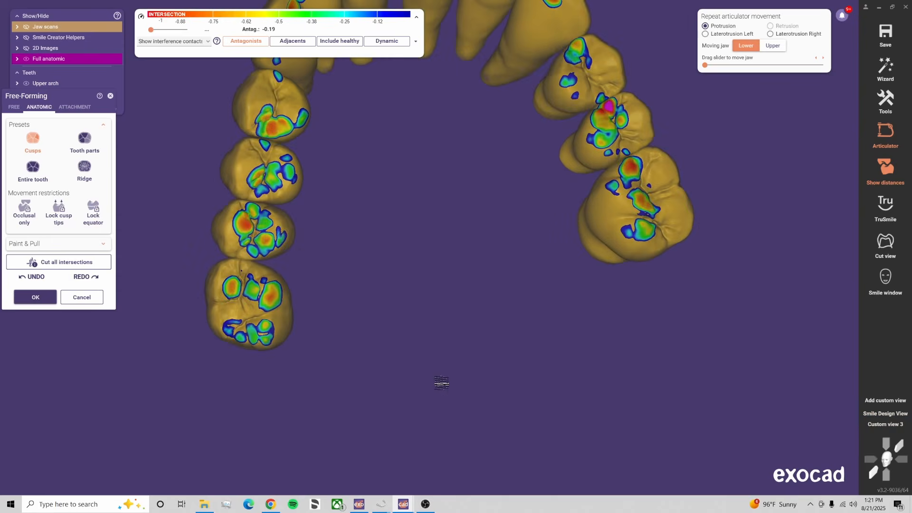
{"action": "middle_click_drag", "start_coordinate": [404, 290], "coordinate": [436, 330]}
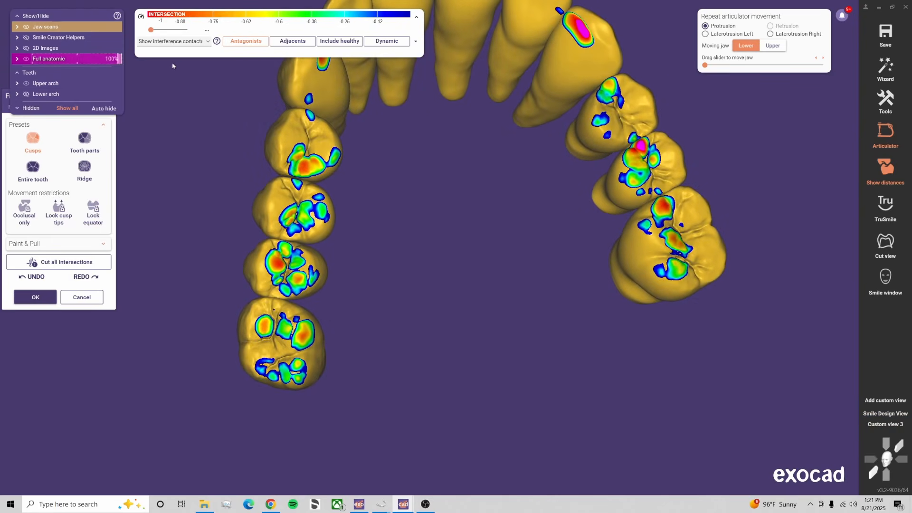
{"action": "scroll", "coordinate": [375, 270], "scroll_direction": "up", "scroll_amount": 5}
{"action": "scroll", "coordinate": [338, 259], "scroll_direction": "up", "scroll_amount": 4}
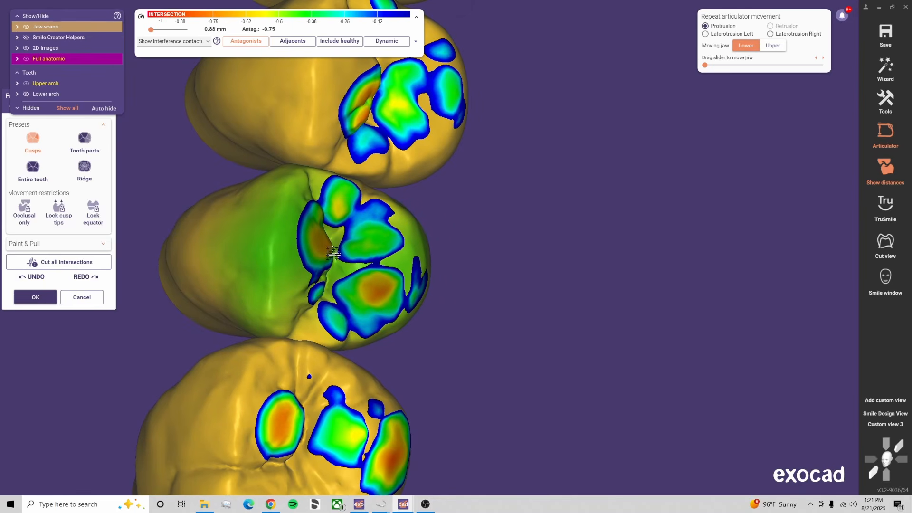
{"action": "scroll", "coordinate": [524, 295], "scroll_direction": "down", "scroll_amount": 1}
{"action": "scroll", "coordinate": [524, 295], "scroll_direction": "down", "scroll_amount": 2}
{"action": "right_click_drag", "start_coordinate": [524, 295], "coordinate": [517, 259]}
{"action": "middle_click_drag", "start_coordinate": [517, 258], "coordinate": [561, 346]}
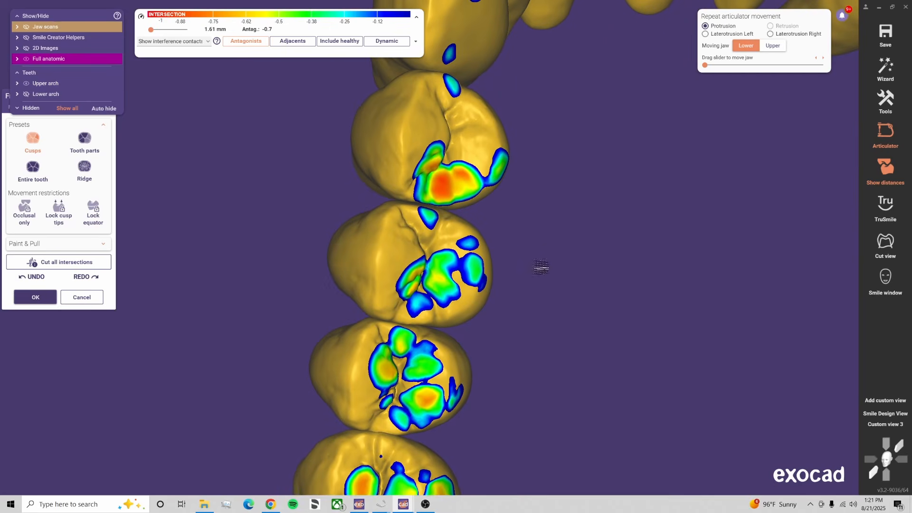
Turn off the antagonist contact colours and view both arches together from the lingual side
{"action": "left_click", "coordinate": [250, 49]}
{"action": "scroll", "coordinate": [545, 247], "scroll_direction": "down", "scroll_amount": 3}
{"action": "right_click_drag", "start_coordinate": [546, 246], "coordinate": [540, 287]}
{"action": "scroll", "coordinate": [542, 286], "scroll_direction": "up", "scroll_amount": 6}
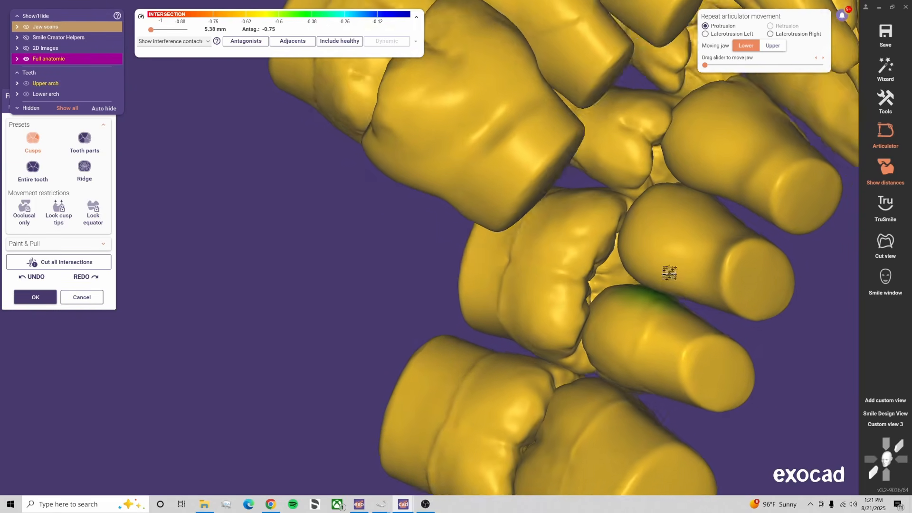
{"action": "right_click_drag", "start_coordinate": [670, 273], "coordinate": [489, 232]}
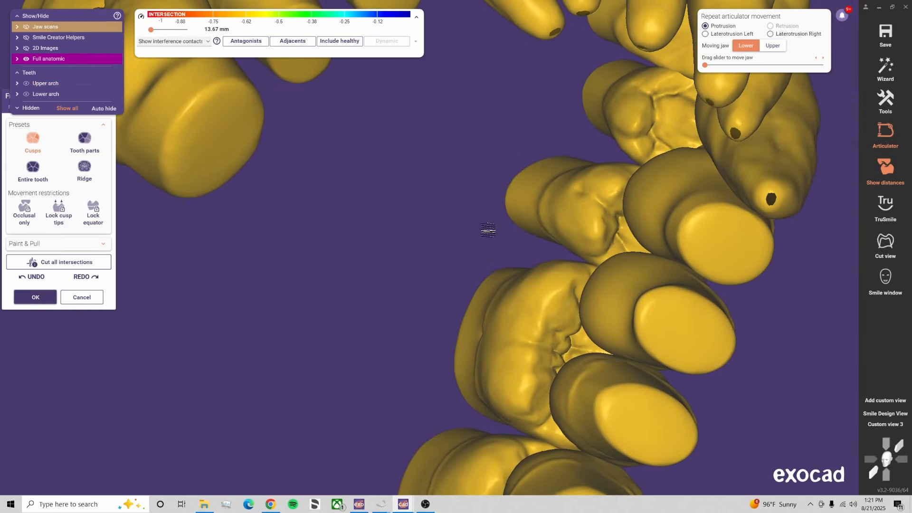
Choose the Tooth parts preset and examine how the upper and lower posterior teeth mesh on the lingual side
{"action": "left_click", "coordinate": [84, 144]}
{"action": "scroll", "coordinate": [620, 187], "scroll_direction": "up", "scroll_amount": 1}
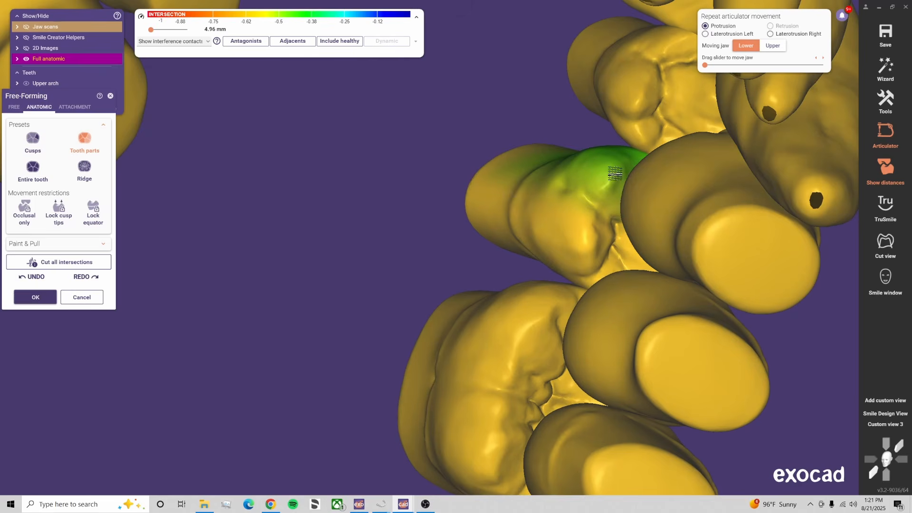
{"action": "right_click_drag", "start_coordinate": [635, 172], "coordinate": [651, 181]}
{"action": "middle_click_drag", "start_coordinate": [633, 140], "coordinate": [631, 194]}
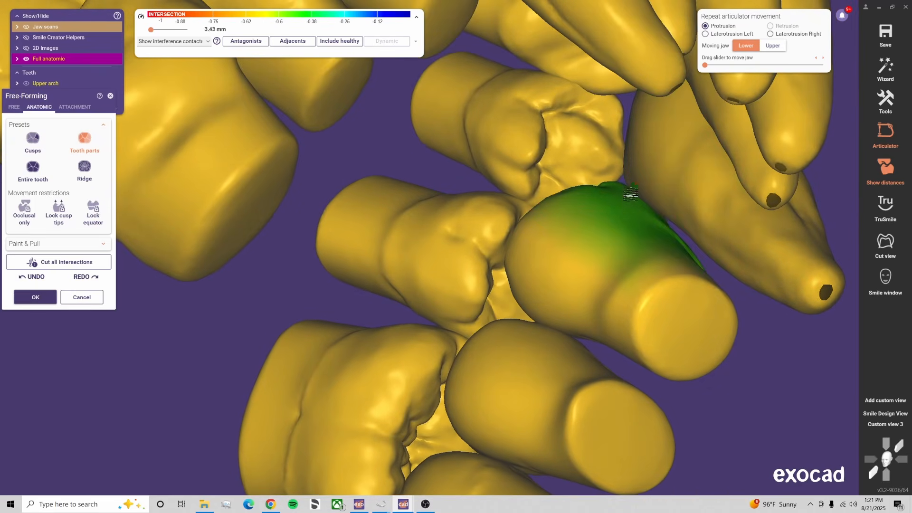
{"action": "right_click_drag", "start_coordinate": [631, 194], "coordinate": [275, 367]}
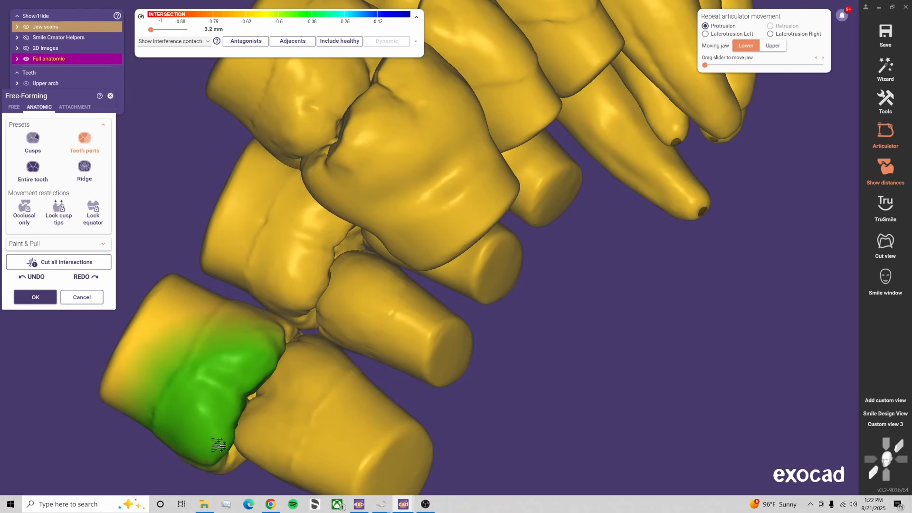
{"action": "right_click_drag", "start_coordinate": [216, 444], "coordinate": [373, 383]}
{"action": "right_click_drag", "start_coordinate": [509, 345], "coordinate": [264, 76]}
Show the antagonist contacts on the upper arch alone and inspect the posterior teeth with the Cusps preset active
{"action": "left_click", "coordinate": [246, 41]}
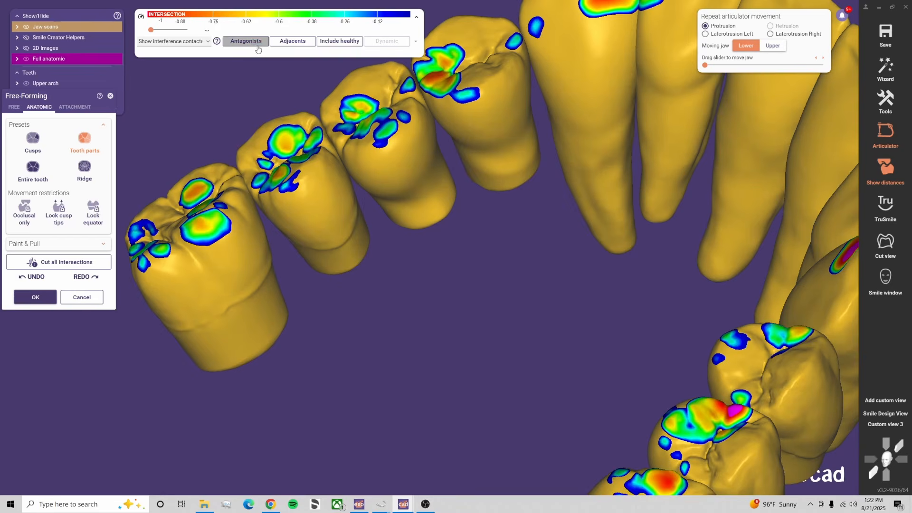
{"action": "scroll", "coordinate": [309, 142], "scroll_direction": "up", "scroll_amount": 2}
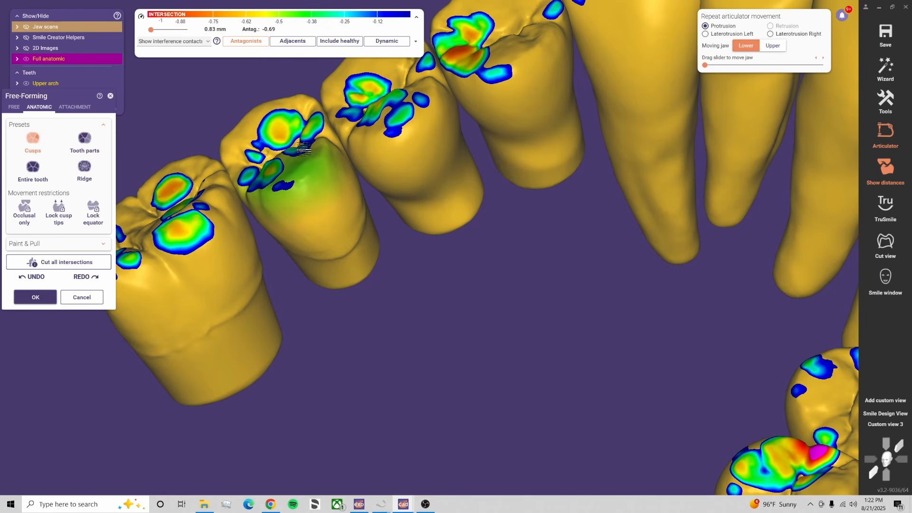
{"action": "middle_click_drag", "start_coordinate": [394, 166], "coordinate": [380, 212]}
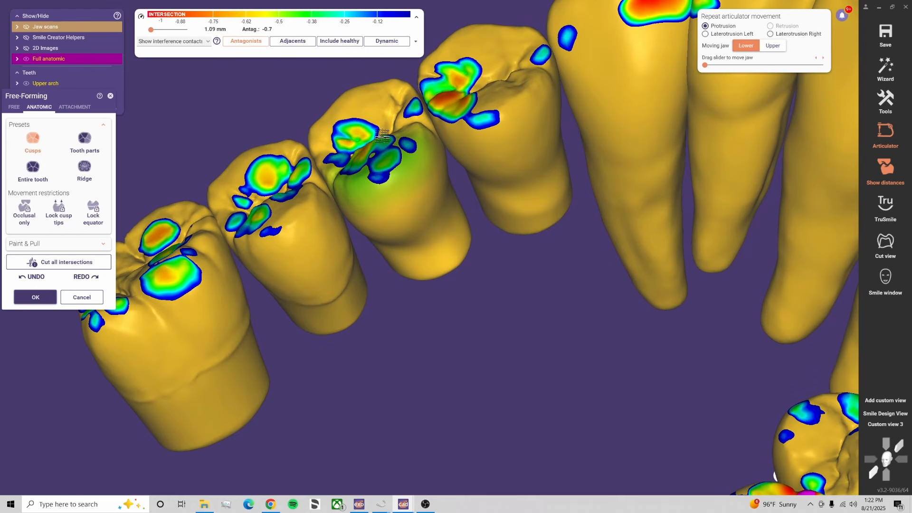
{"action": "middle_click_drag", "start_coordinate": [383, 142], "coordinate": [278, 213]}
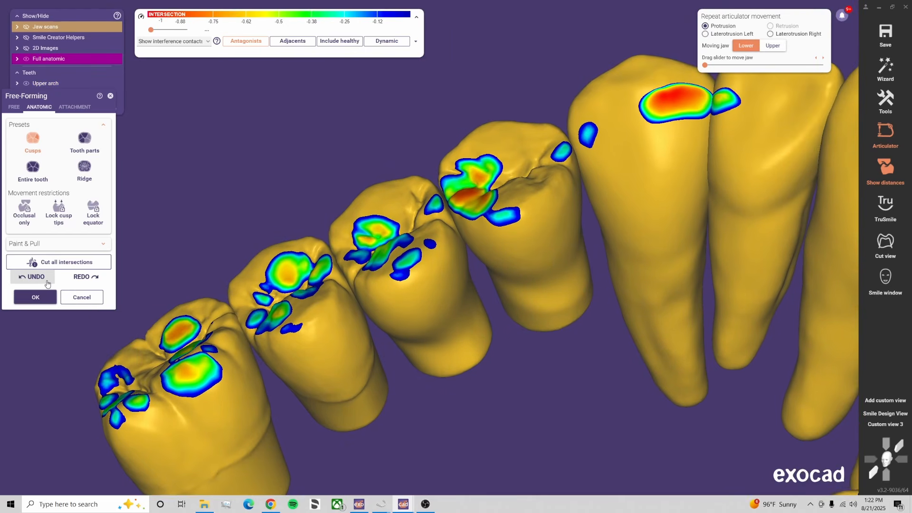
{"action": "scroll", "coordinate": [369, 168], "scroll_direction": "up", "scroll_amount": 5}
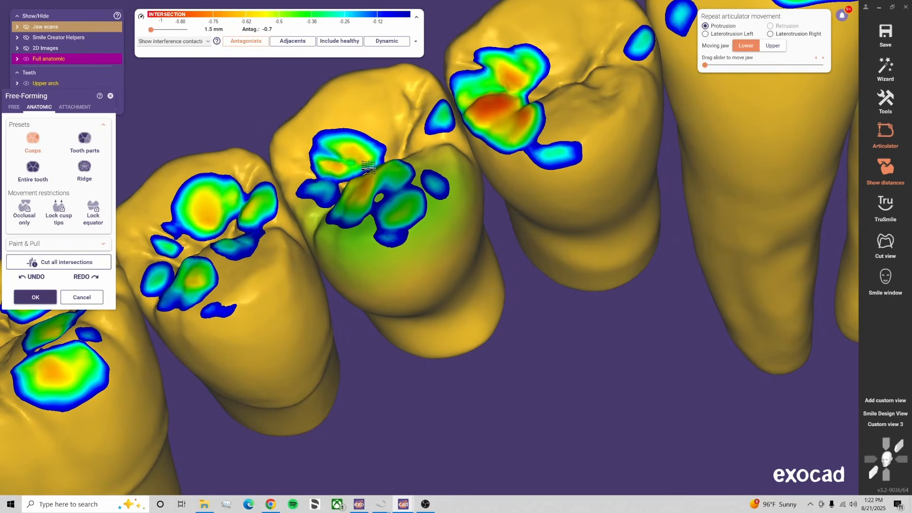
{"action": "right_click_drag", "start_coordinate": [422, 249], "coordinate": [426, 209]}
Hide the contact colours and refine the cusps of the upper posterior teeth with the Cusps preset
{"action": "left_click", "coordinate": [252, 40]}
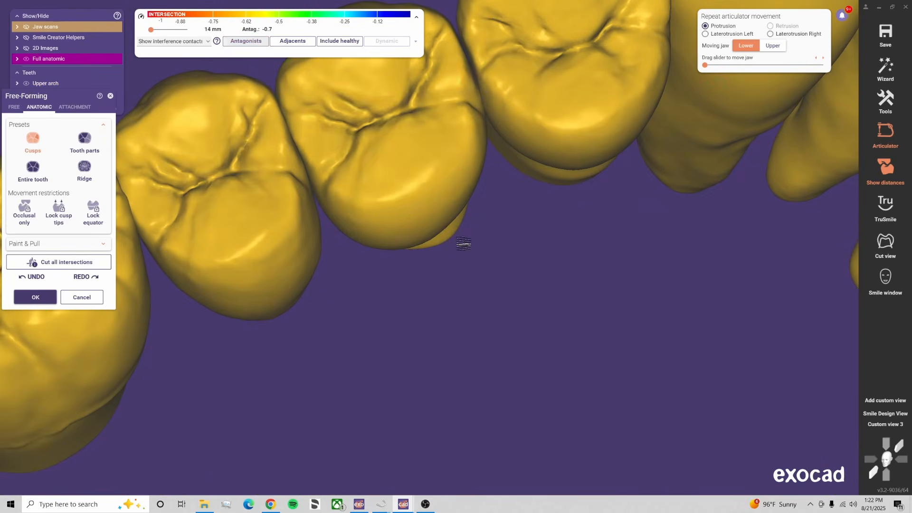
{"action": "right_click_drag", "start_coordinate": [465, 244], "coordinate": [439, 237]}
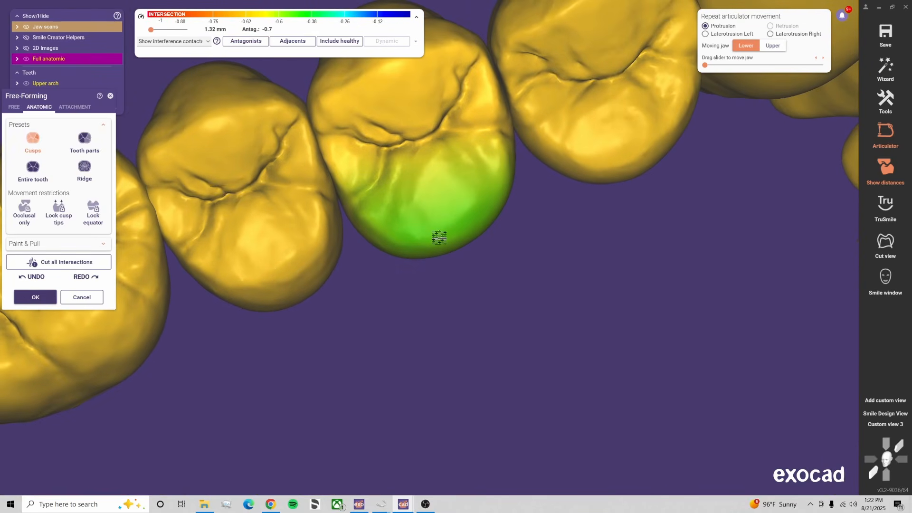
{"action": "right_click_drag", "start_coordinate": [436, 233], "coordinate": [557, 315]}
{"action": "middle_click_drag", "start_coordinate": [555, 313], "coordinate": [504, 287]}
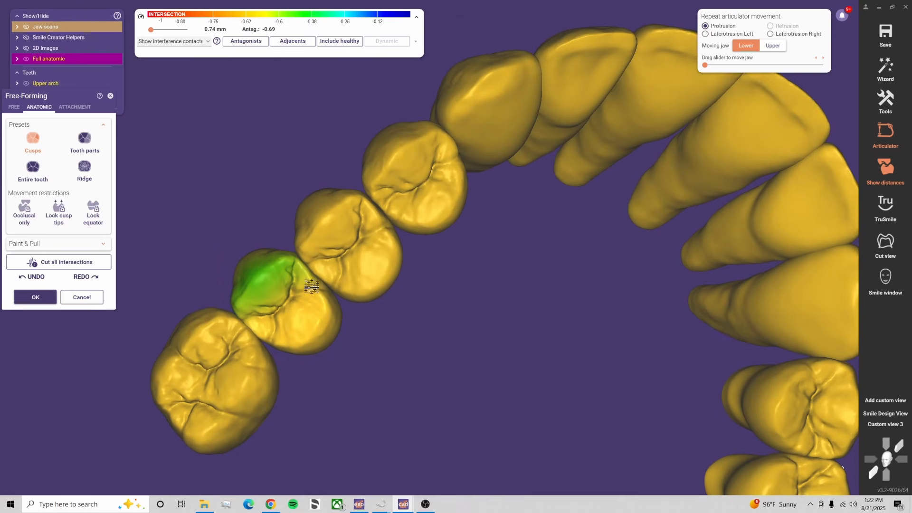
Reshape the upper posterior teeth with the Entire tooth preset while keeping the cusp tips locked
{"action": "scroll", "coordinate": [393, 267], "scroll_direction": "up", "scroll_amount": 3}
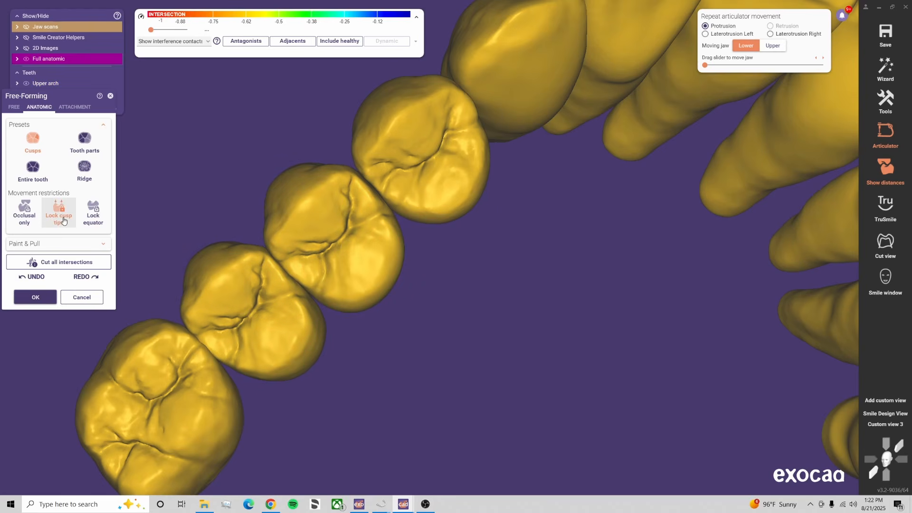
{"action": "left_click", "coordinate": [37, 168]}
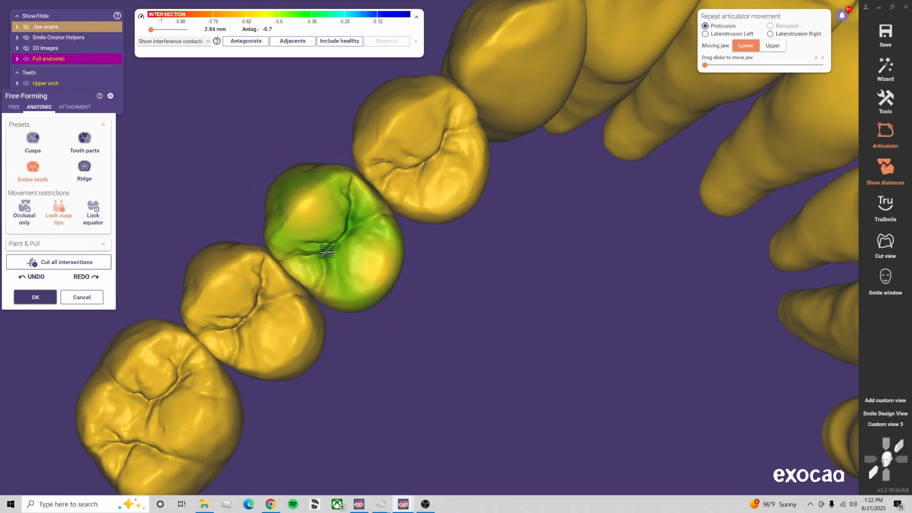
{"action": "scroll", "coordinate": [327, 252], "scroll_direction": "up", "scroll_amount": 2}
{"action": "right_click_drag", "start_coordinate": [344, 260], "coordinate": [351, 240]}
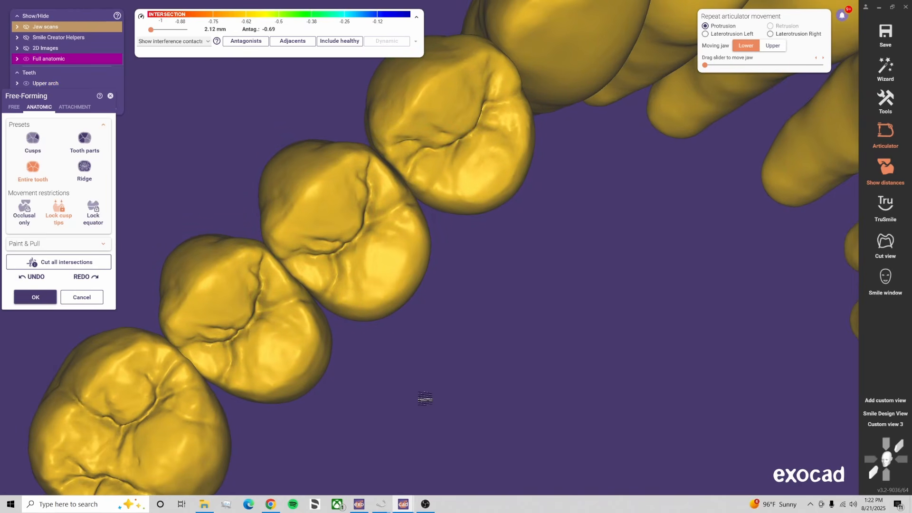
{"action": "scroll", "coordinate": [426, 399], "scroll_direction": "down", "scroll_amount": 2}
{"action": "right_click_drag", "start_coordinate": [426, 399], "coordinate": [398, 294]}
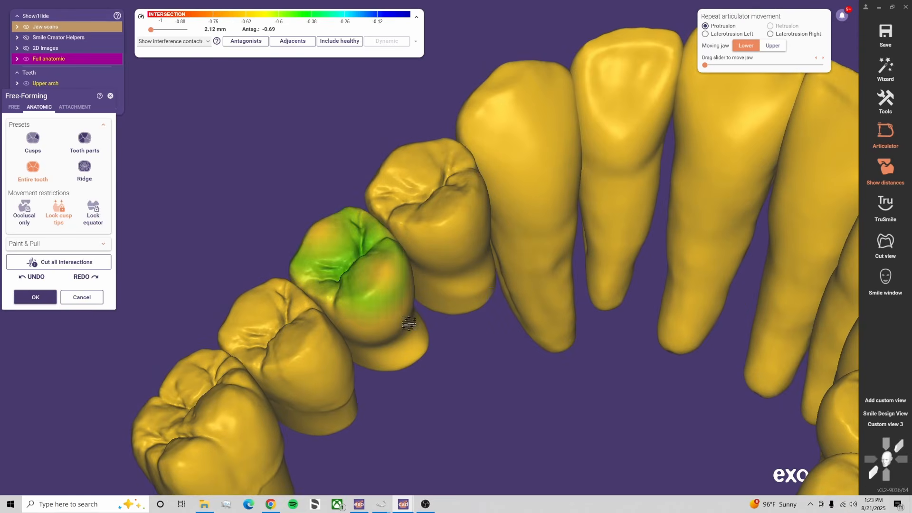
{"action": "scroll", "coordinate": [340, 347], "scroll_direction": "up", "scroll_amount": 2}
{"action": "scroll", "coordinate": [347, 255], "scroll_direction": "up", "scroll_amount": 2}
{"action": "right_click_drag", "start_coordinate": [456, 204], "coordinate": [279, 246]}
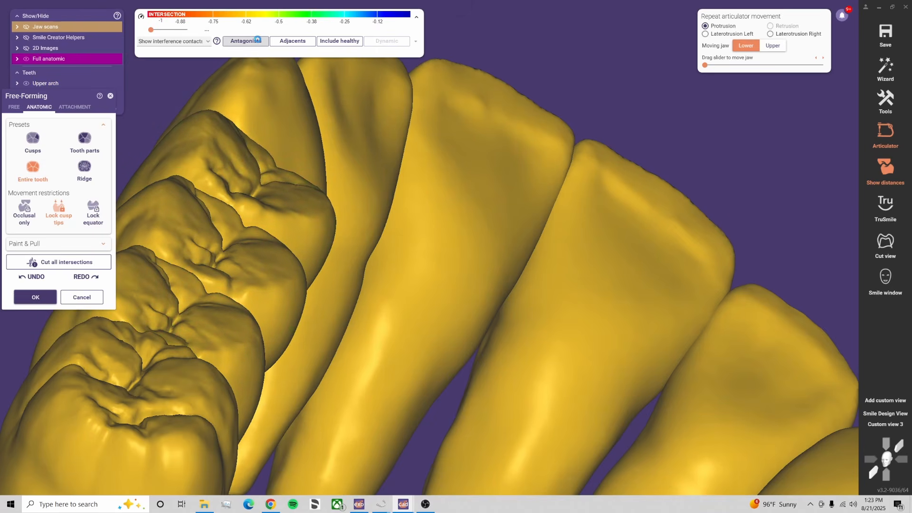
Show the antagonist contacts and relieve the heavy ones on the two middle upper posterior teeth using a larger Add/Remove brush
{"action": "left_click", "coordinate": [257, 40]}
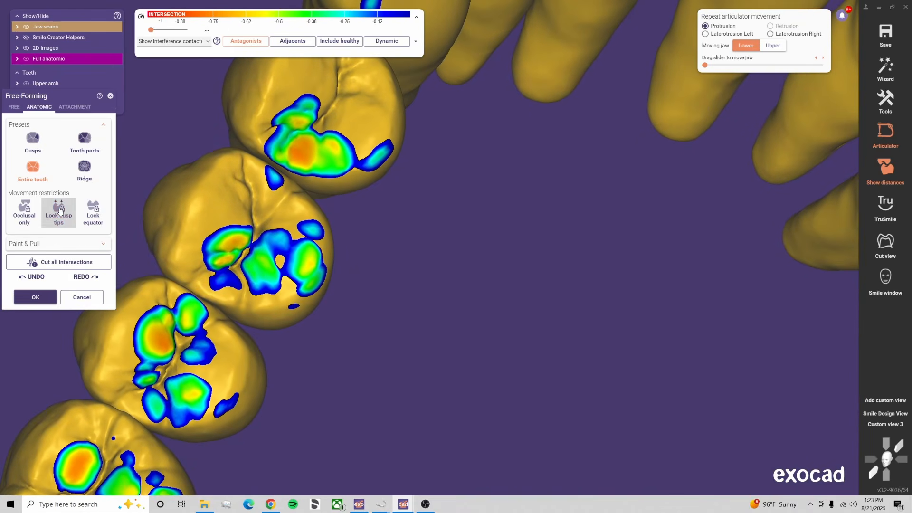
{"action": "left_click", "coordinate": [13, 107]}
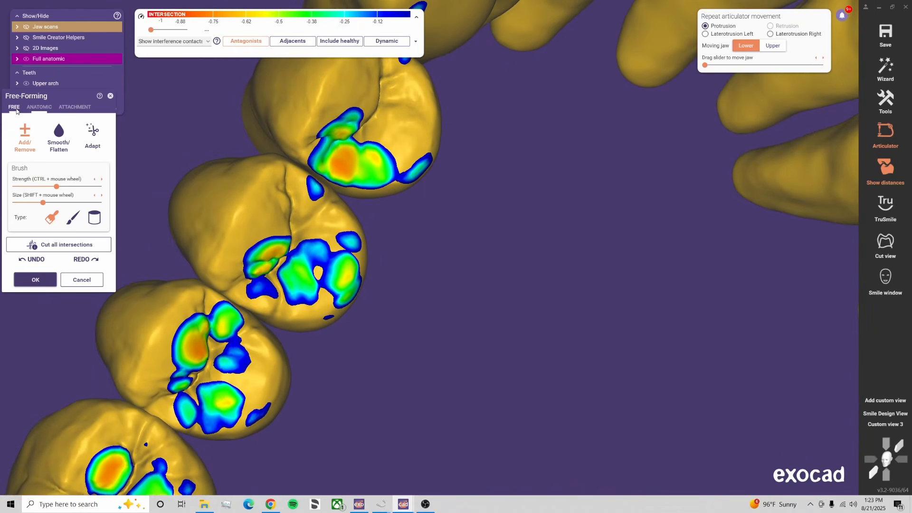
{"action": "mouse_move", "coordinate": [196, 349]}
{"action": "middle_mouse_down"}
{"action": "mouse_move", "coordinate": [208, 306]}
{"action": "mouse_move", "coordinate": [291, 192]}
{"action": "middle_mouse_up"}
{"action": "scroll", "coordinate": [286, 212], "scroll_direction": "up", "scroll_amount": 5, "text": "shift"}
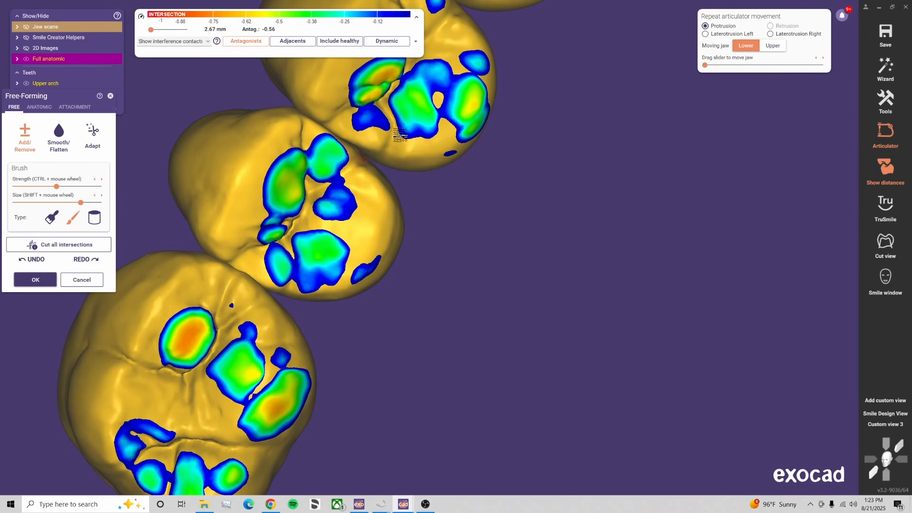
{"action": "middle_click_drag", "start_coordinate": [408, 116], "coordinate": [374, 173]}
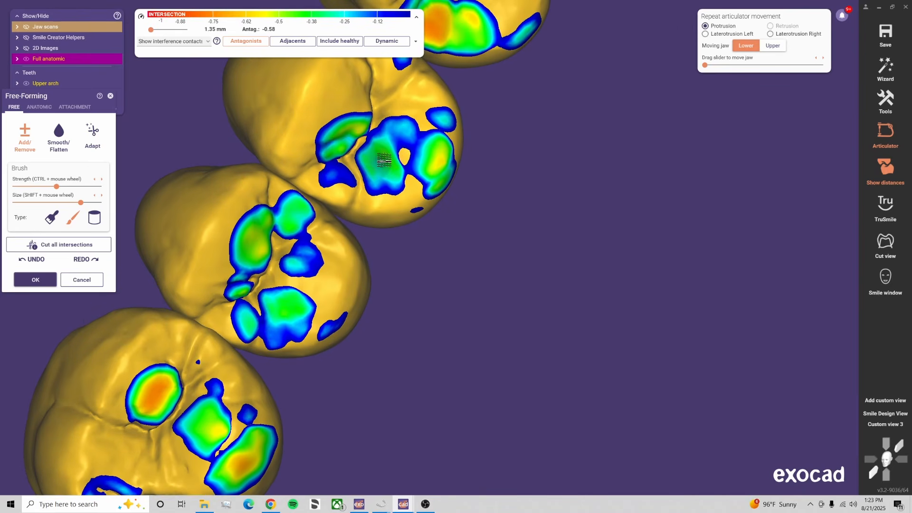
{"action": "middle_click_drag", "start_coordinate": [439, 163], "coordinate": [418, 312]}
{"action": "scroll", "coordinate": [364, 163], "scroll_direction": "up", "scroll_amount": 2, "text": "shift"}
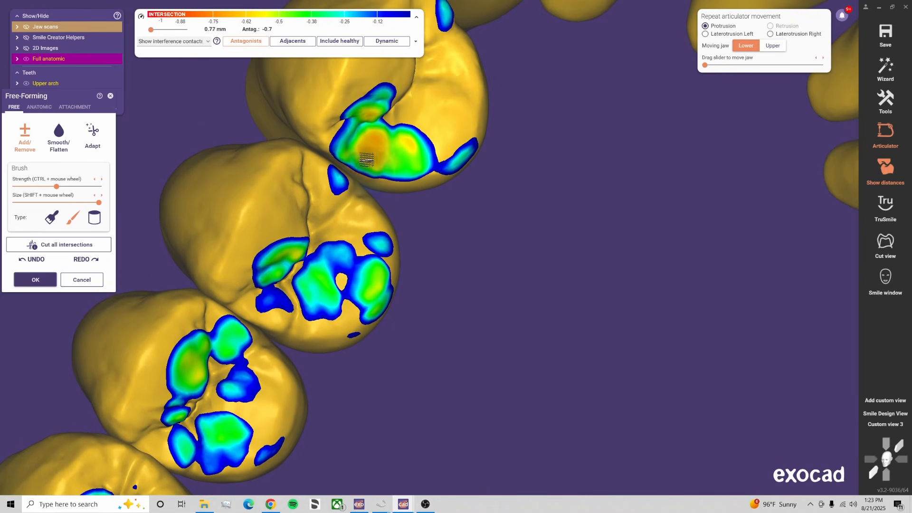
Relieve the heavy antagonist contacts on the upper first premolar and the rearmost upper molar with Add/Remove
{"action": "right_click_drag", "start_coordinate": [427, 185], "coordinate": [428, 190]}
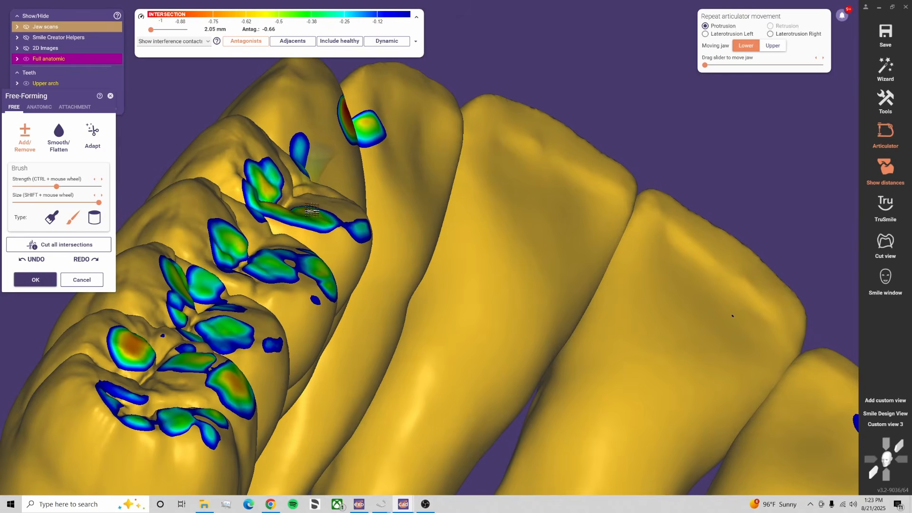
{"action": "right_click_drag", "start_coordinate": [311, 211], "coordinate": [376, 194]}
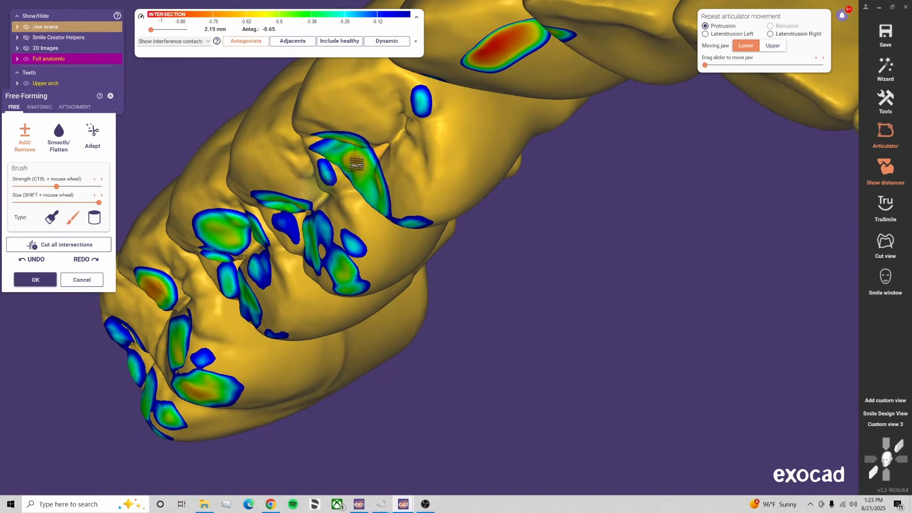
{"action": "right_click_drag", "start_coordinate": [360, 165], "coordinate": [404, 154]}
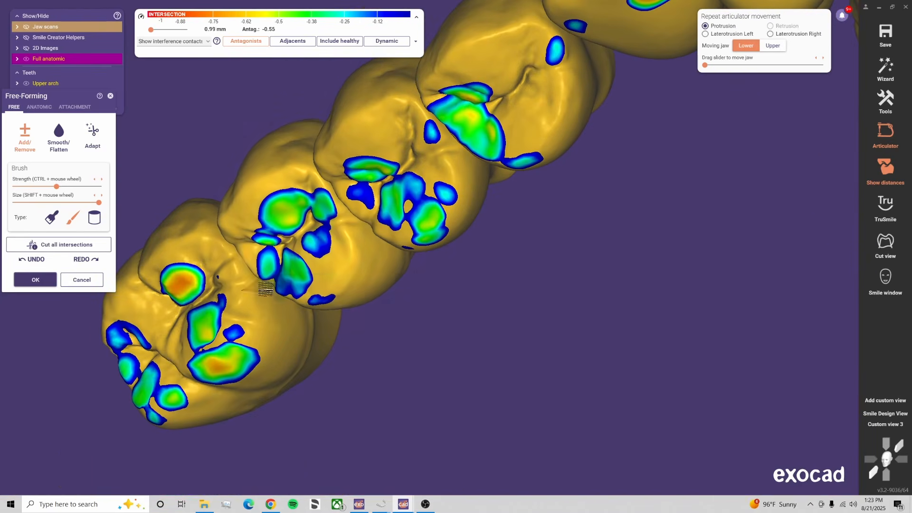
{"action": "right_click_drag", "start_coordinate": [266, 289], "coordinate": [224, 258]}
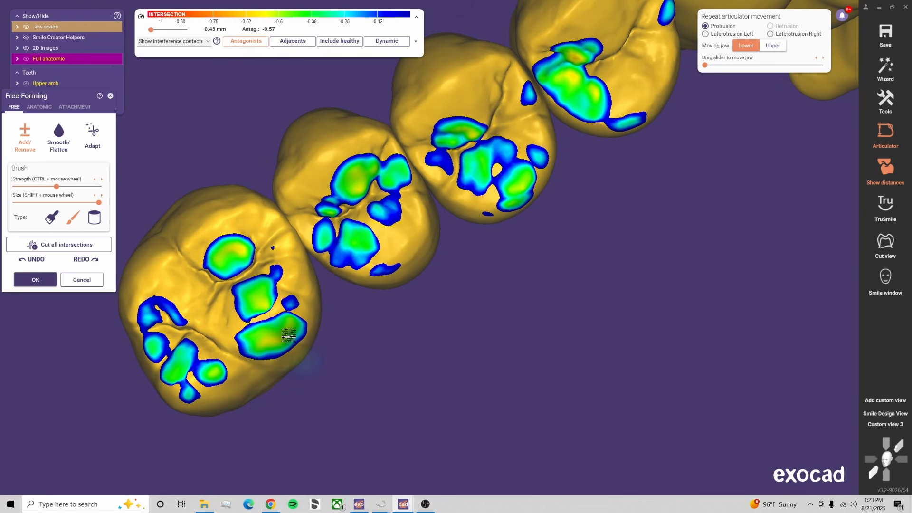
Relieve the antagonist contact on the lingual cusp of the lower second molar with Add/Remove
{"action": "right_click_drag", "start_coordinate": [213, 371], "coordinate": [469, 177]}
{"action": "scroll", "coordinate": [466, 180], "scroll_direction": "up", "scroll_amount": 5}
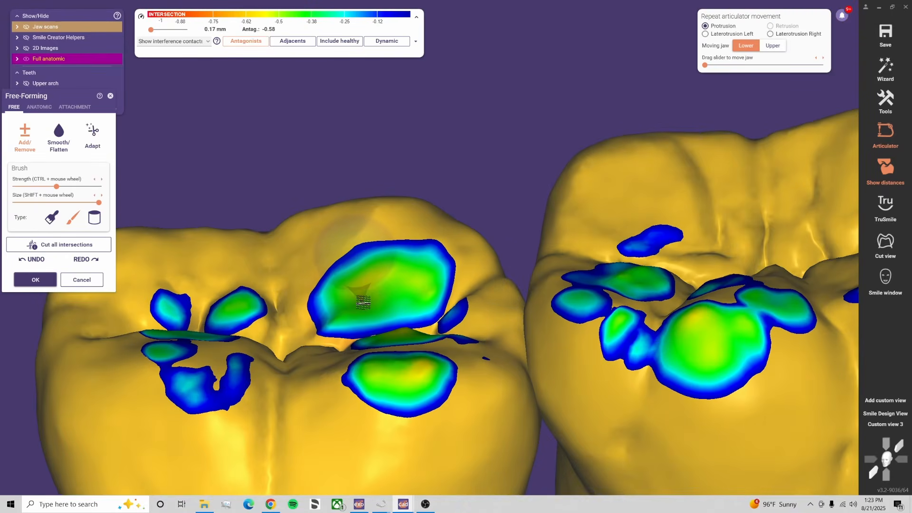
{"action": "left_click_drag", "start_coordinate": [363, 303], "coordinate": [409, 285], "text": "shift"}
Relieve the antagonist contacts on the cusps of the lower first molar with Add/Remove
{"action": "middle_click_drag", "start_coordinate": [718, 334], "coordinate": [576, 257]}
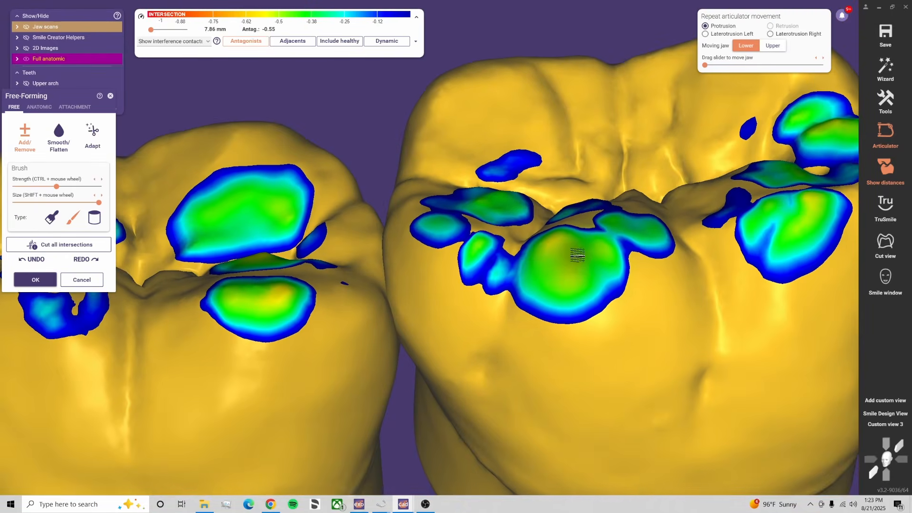
{"action": "mouse_move", "coordinate": [575, 255]}
{"action": "left_mouse_down", "text": "shift"}
{"action": "mouse_move", "coordinate": [560, 239]}
{"action": "mouse_move", "coordinate": [581, 249]}
{"action": "mouse_move", "coordinate": [631, 223]}
{"action": "left_mouse_up", "text": "shift"}
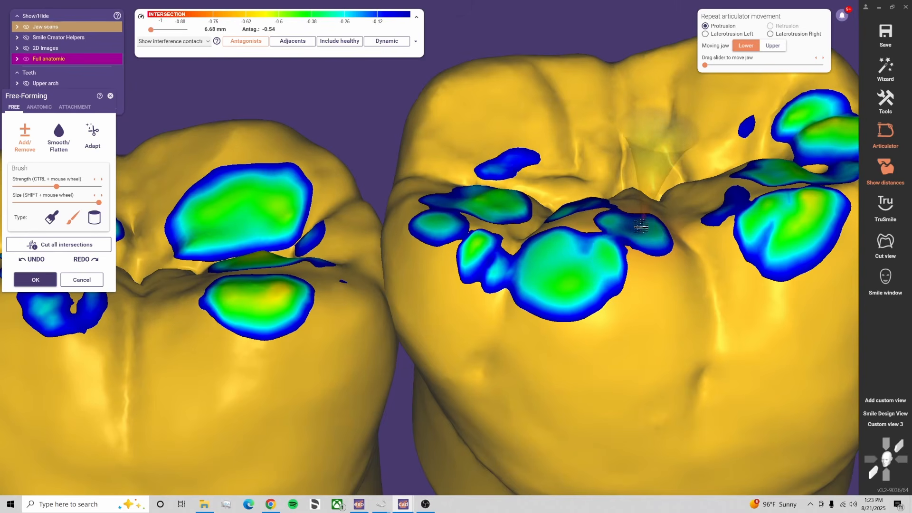
{"action": "right_click_drag", "start_coordinate": [630, 222], "coordinate": [628, 255]}
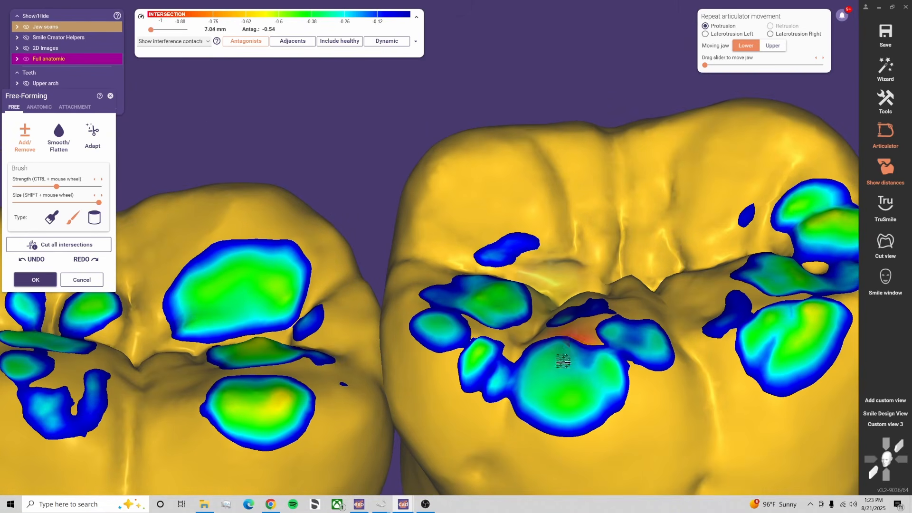
{"action": "mouse_move", "coordinate": [564, 356]}
{"action": "left_mouse_down", "text": "shift"}
{"action": "mouse_move", "coordinate": [584, 381]}
{"action": "mouse_move", "coordinate": [599, 373]}
{"action": "left_mouse_up", "text": "shift"}
{"action": "left_click_drag", "start_coordinate": [642, 331], "coordinate": [655, 339], "text": "shift"}
{"action": "middle_click_drag", "start_coordinate": [684, 338], "coordinate": [574, 280]}
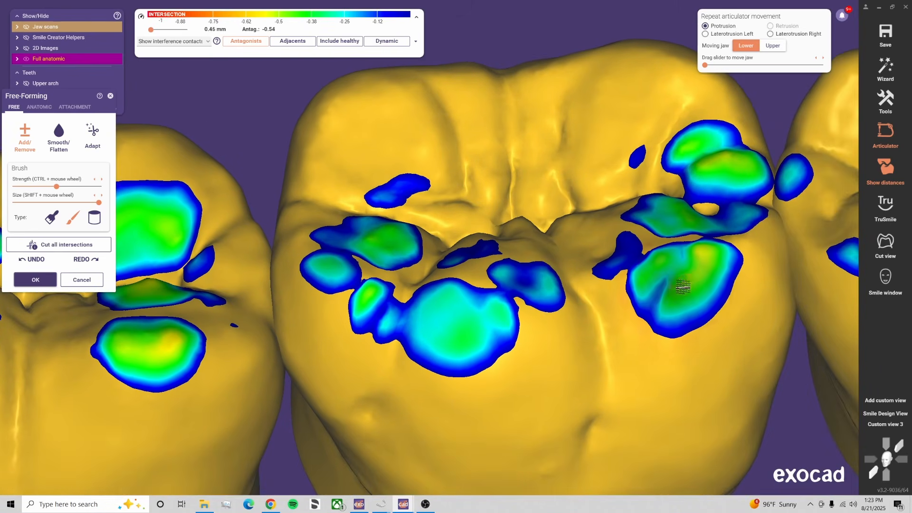
{"action": "mouse_move", "coordinate": [670, 289]}
{"action": "left_mouse_down", "text": "shift"}
{"action": "mouse_move", "coordinate": [713, 252]}
{"action": "mouse_move", "coordinate": [684, 223]}
{"action": "mouse_move", "coordinate": [704, 205]}
{"action": "mouse_move", "coordinate": [710, 157]}
{"action": "mouse_move", "coordinate": [695, 154]}
{"action": "mouse_move", "coordinate": [725, 186]}
{"action": "mouse_move", "coordinate": [730, 150]}
{"action": "left_mouse_up", "text": "shift"}
Undo and redo the last relief strokes on the lower first molar to compare the contacts
{"action": "left_click", "coordinate": [46, 262]}
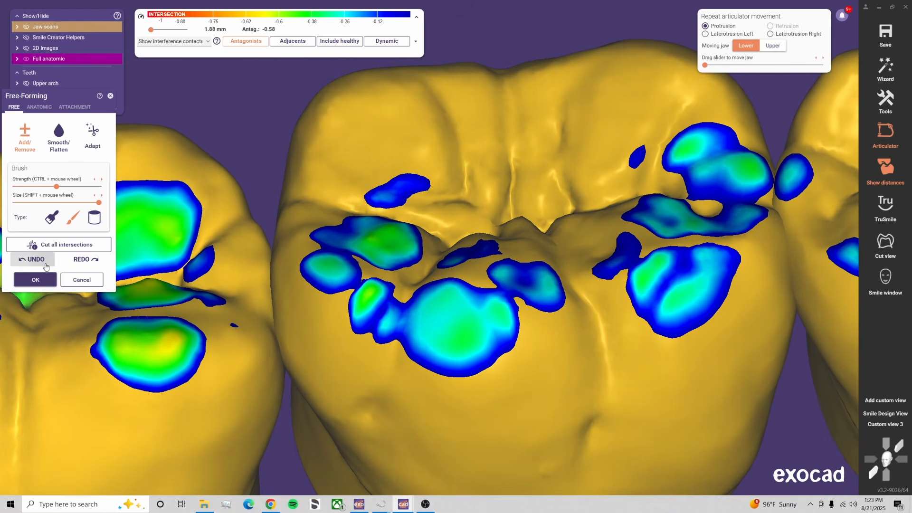
{"action": "left_click", "coordinate": [46, 262]}
{"action": "left_click", "coordinate": [45, 262]}
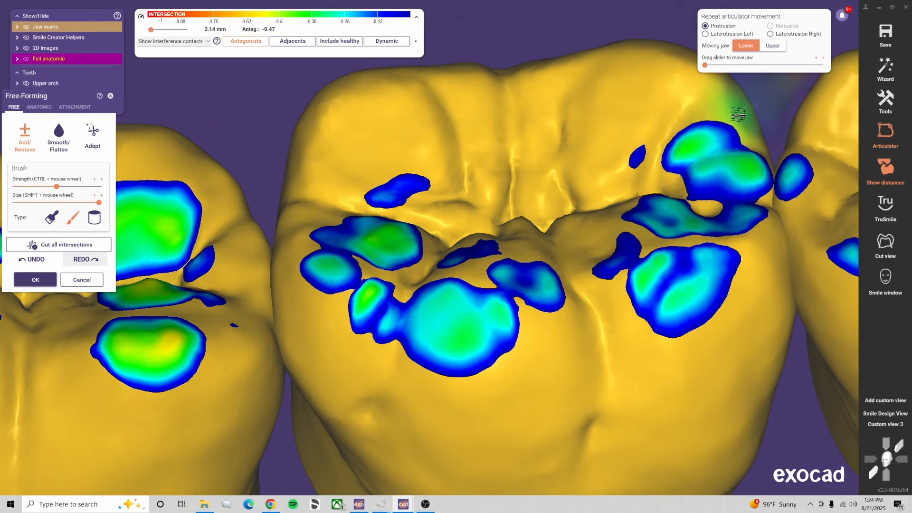
Lighten the remaining contacts on the mesial cusps of the lower first molar with further Add/Remove strokes
{"action": "mouse_move", "coordinate": [702, 154]}
{"action": "left_mouse_down", "text": "shift"}
{"action": "mouse_move", "coordinate": [697, 149]}
{"action": "mouse_move", "coordinate": [737, 161]}
{"action": "mouse_move", "coordinate": [685, 146]}
{"action": "left_mouse_up", "text": "shift"}
{"action": "mouse_move", "coordinate": [665, 288]}
{"action": "left_mouse_down", "text": "shift"}
{"action": "mouse_move", "coordinate": [650, 282]}
{"action": "mouse_move", "coordinate": [458, 332]}
{"action": "mouse_move", "coordinate": [380, 314]}
{"action": "mouse_move", "coordinate": [346, 266]}
{"action": "mouse_move", "coordinate": [398, 238]}
{"action": "mouse_move", "coordinate": [391, 192]}
{"action": "left_mouse_up", "text": "shift"}
{"action": "scroll", "coordinate": [447, 222], "scroll_direction": "down", "scroll_amount": 2}
{"action": "middle_click_drag", "start_coordinate": [551, 305], "coordinate": [345, 269]}
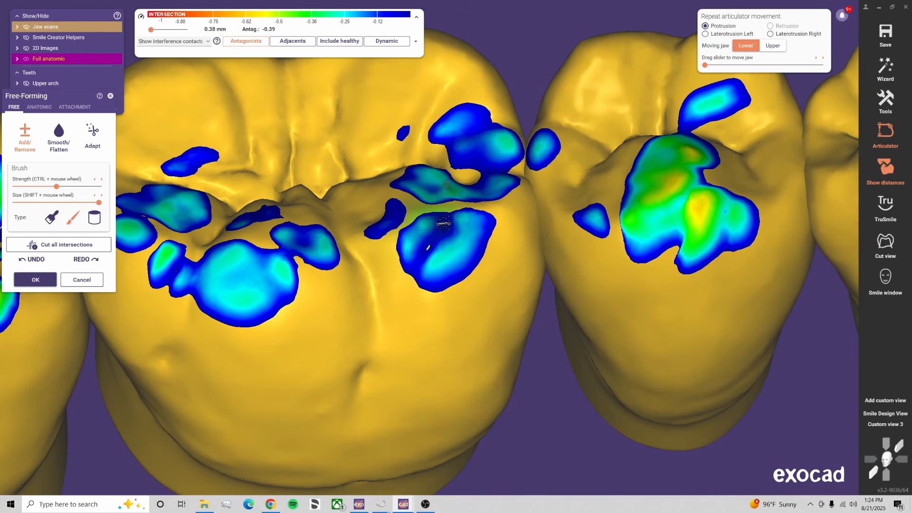
{"action": "scroll", "coordinate": [546, 225], "scroll_direction": "down", "scroll_amount": 2}
{"action": "middle_click_drag", "start_coordinate": [653, 224], "coordinate": [727, 217]}
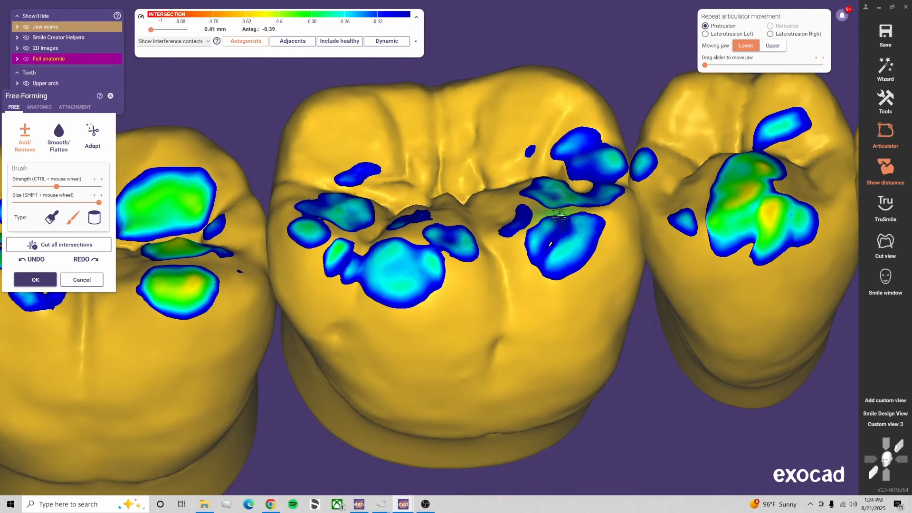
Relieve the contacts across the lower second molar and even out the remaining ones on the first molar
{"action": "scroll", "coordinate": [439, 324], "scroll_direction": "down", "scroll_amount": 2}
{"action": "middle_click_drag", "start_coordinate": [409, 338], "coordinate": [503, 340]}
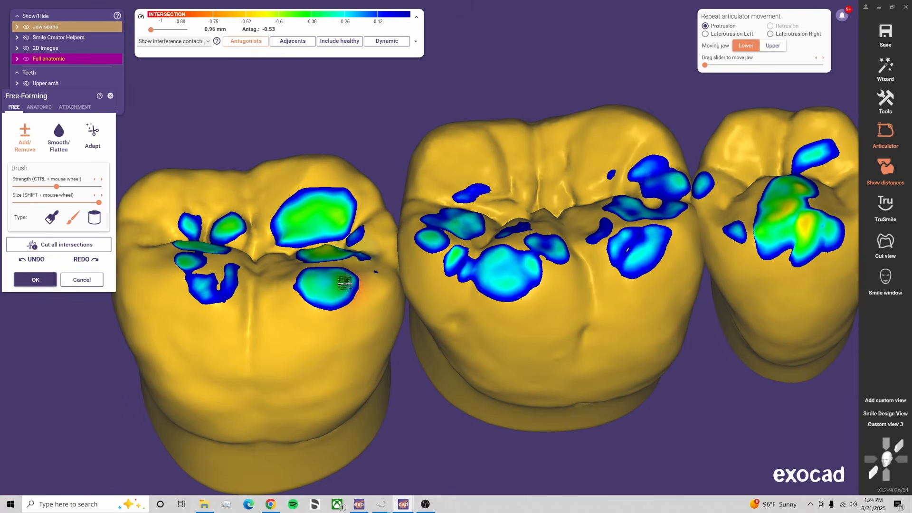
{"action": "right_click_drag", "start_coordinate": [353, 269], "coordinate": [349, 290]}
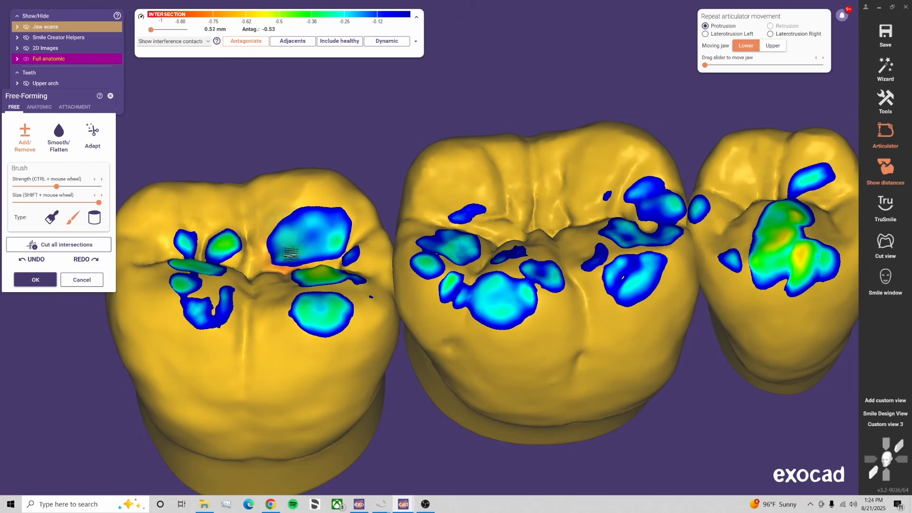
{"action": "right_click_drag", "start_coordinate": [323, 275], "coordinate": [317, 313]}
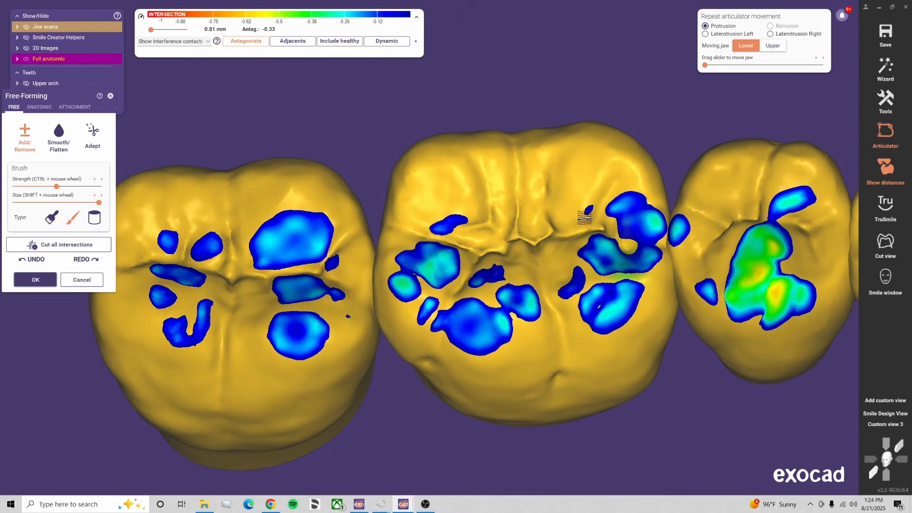
Try an Add/Remove stroke on the lower second molar with the contact colours hidden, and undo it
{"action": "left_click", "coordinate": [248, 44]}
{"action": "scroll", "coordinate": [550, 301], "scroll_direction": "down", "scroll_amount": 5}
{"action": "right_click_drag", "start_coordinate": [550, 301], "coordinate": [574, 312]}
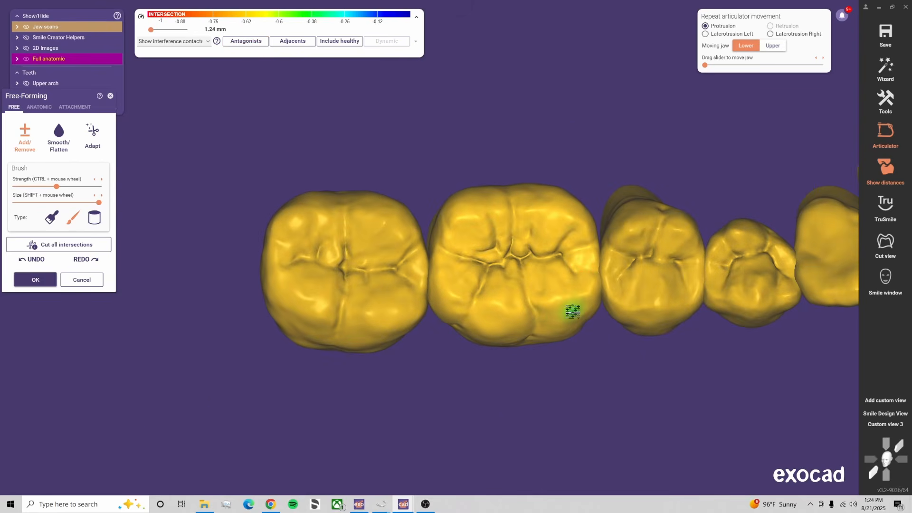
{"action": "scroll", "coordinate": [523, 301], "scroll_direction": "up", "scroll_amount": 4}
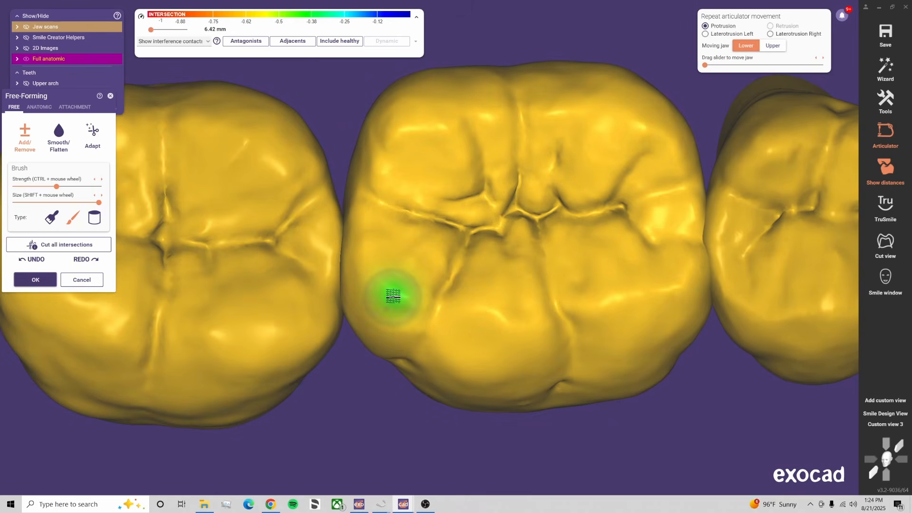
{"action": "scroll", "coordinate": [420, 346], "scroll_direction": "down", "scroll_amount": 2}
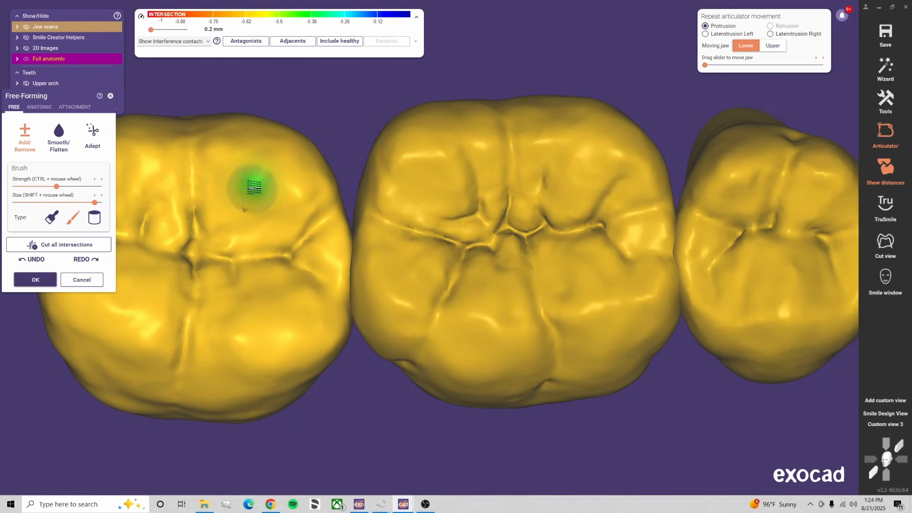
{"action": "left_click_drag", "start_coordinate": [264, 189], "coordinate": [254, 185], "text": "shift"}
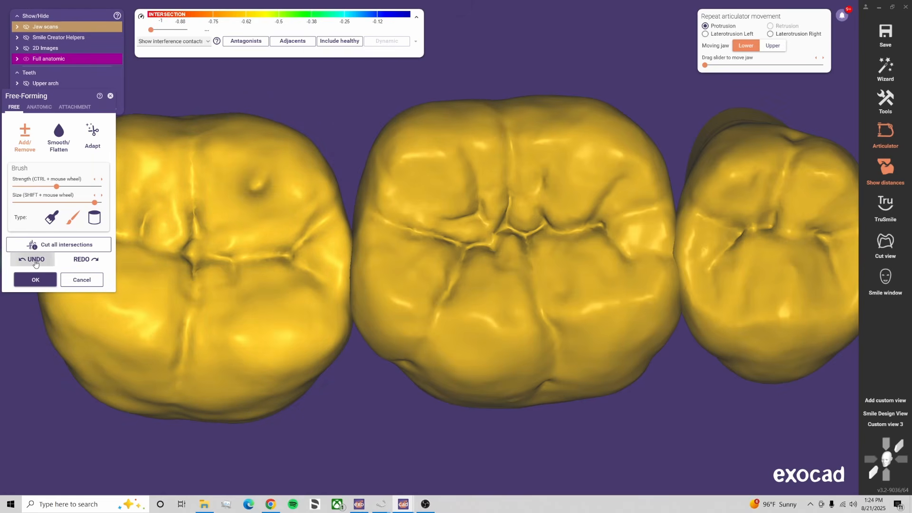
{"action": "left_click", "coordinate": [36, 260]}
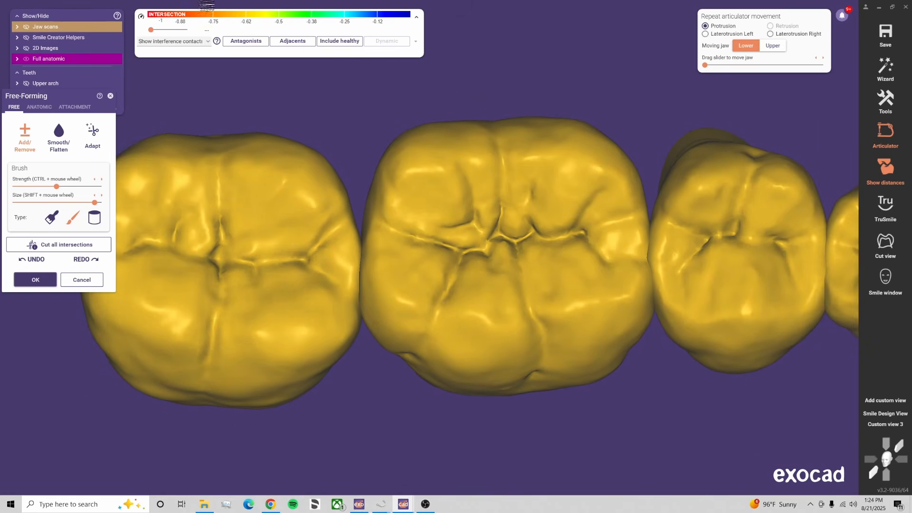
Show the antagonist contacts again and relieve those on the lower second premolar with a larger Add/Remove brush
{"action": "left_click", "coordinate": [246, 41]}
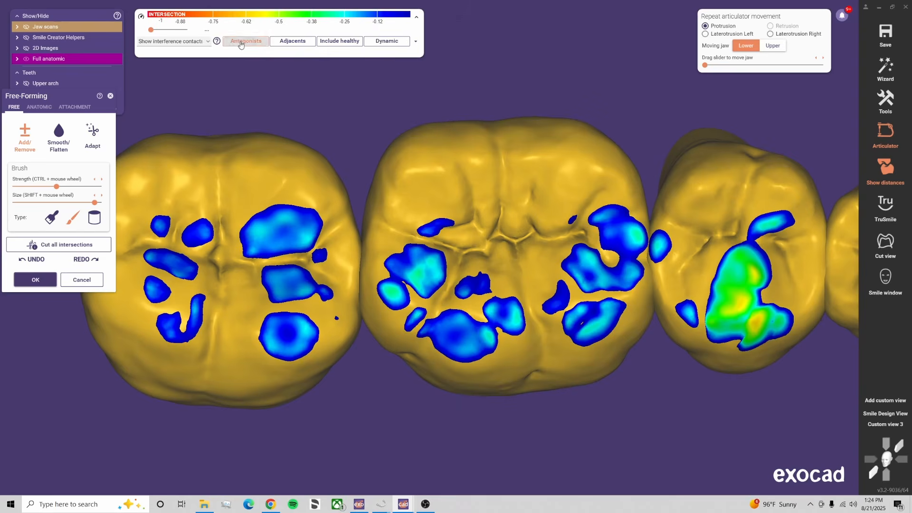
{"action": "right_click_drag", "start_coordinate": [340, 318], "coordinate": [433, 308]}
{"action": "scroll", "coordinate": [432, 308], "scroll_direction": "up", "scroll_amount": 4}
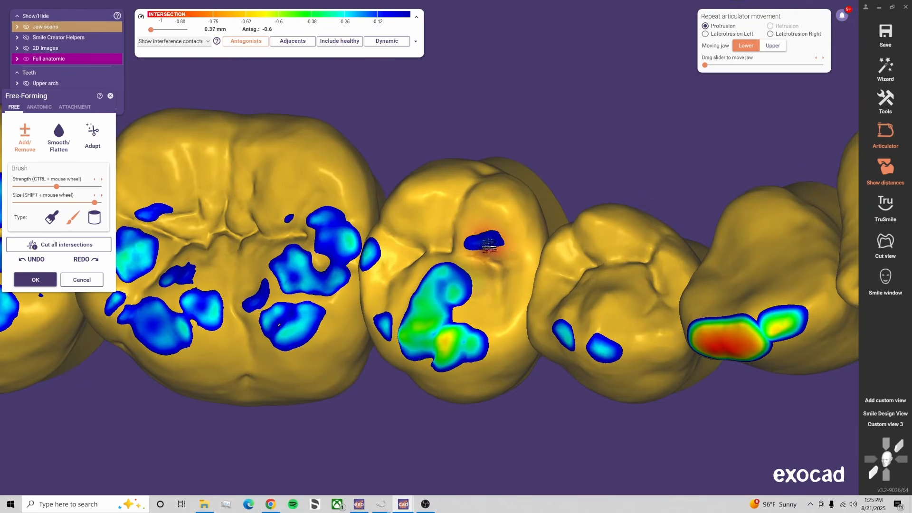
{"action": "right_click_drag", "start_coordinate": [488, 375], "coordinate": [485, 285]}
{"action": "scroll", "coordinate": [483, 248], "scroll_direction": "up", "scroll_amount": 2, "text": "shift"}
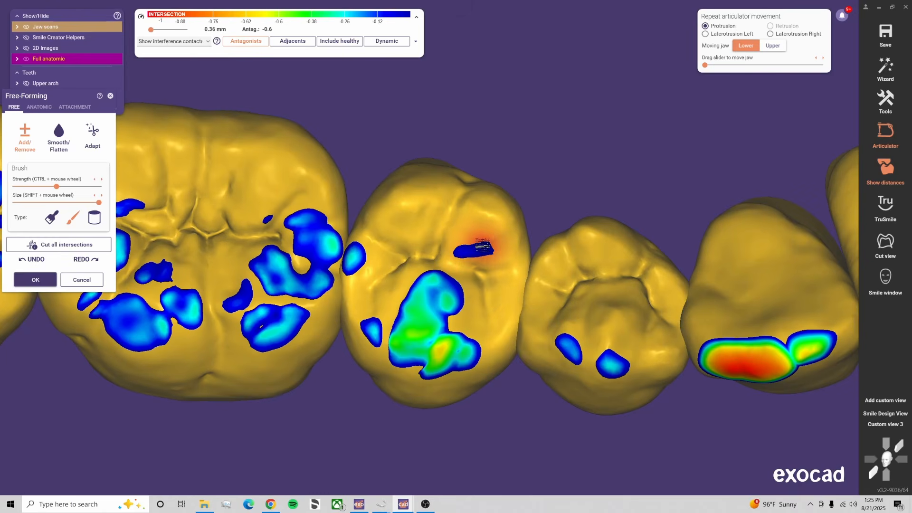
{"action": "mouse_move", "coordinate": [399, 304]}
{"action": "left_mouse_down"}
{"action": "mouse_move", "coordinate": [438, 354]}
{"action": "mouse_move", "coordinate": [412, 343]}
{"action": "mouse_move", "coordinate": [418, 299]}
{"action": "mouse_move", "coordinate": [430, 290]}
{"action": "mouse_move", "coordinate": [359, 247]}
{"action": "mouse_move", "coordinate": [366, 285]}
{"action": "left_mouse_up"}
{"action": "right_click_drag", "start_coordinate": [366, 285], "coordinate": [399, 347]}
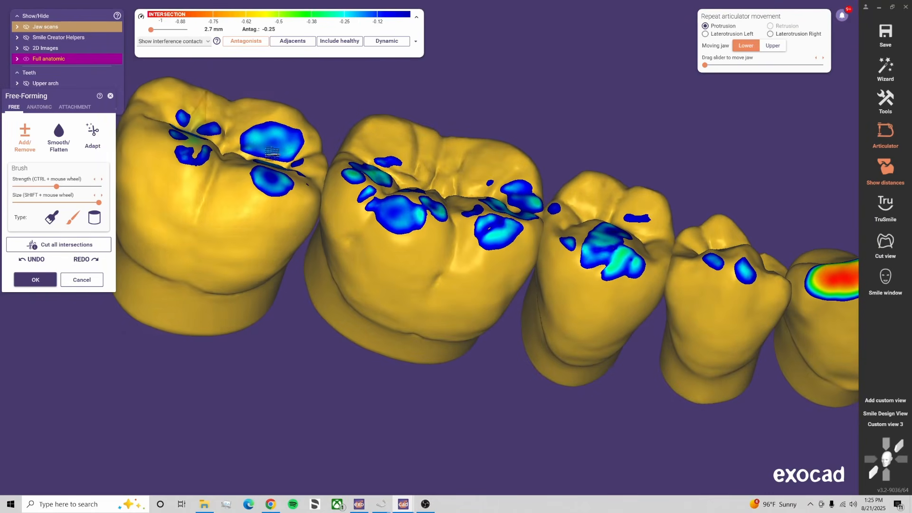
Raise the mesial part of the lower second molar and lower the distal part of the first molar with the Tooth parts preset
{"action": "left_click", "coordinate": [39, 107]}
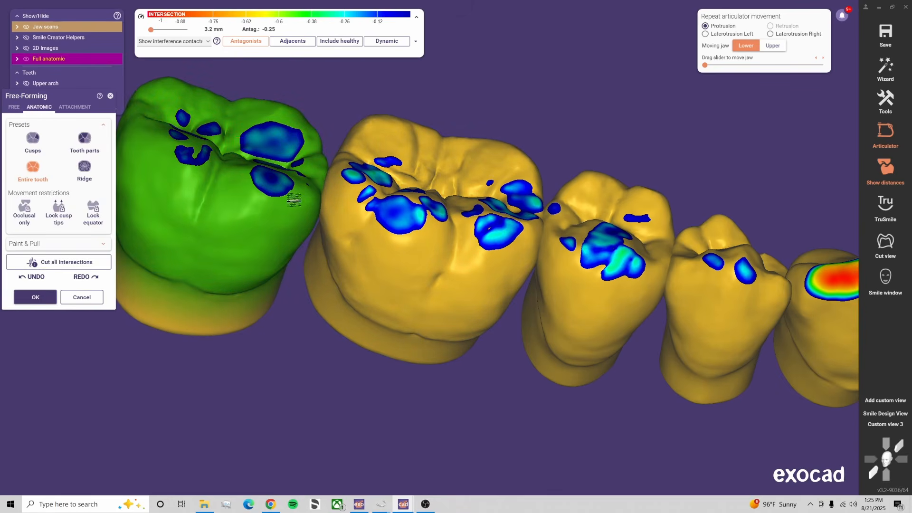
{"action": "left_click", "coordinate": [81, 154]}
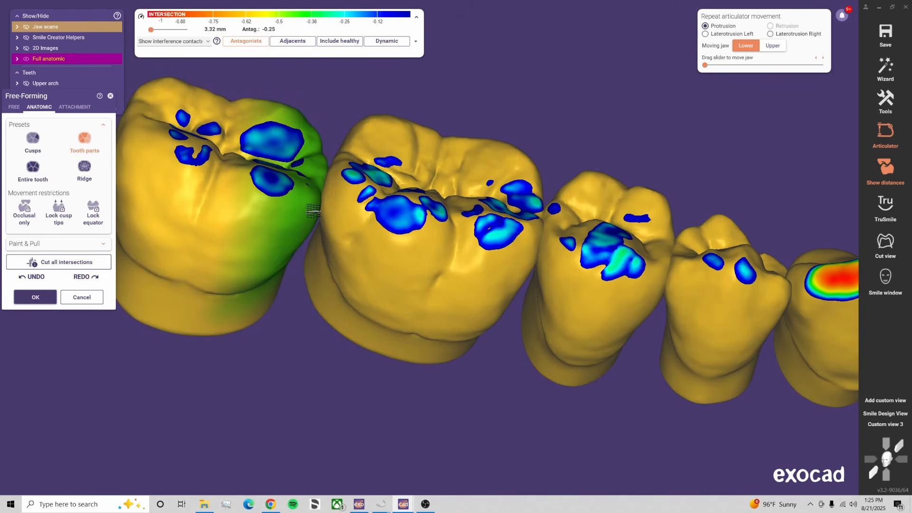
{"action": "right_click_drag", "start_coordinate": [345, 209], "coordinate": [363, 144]}
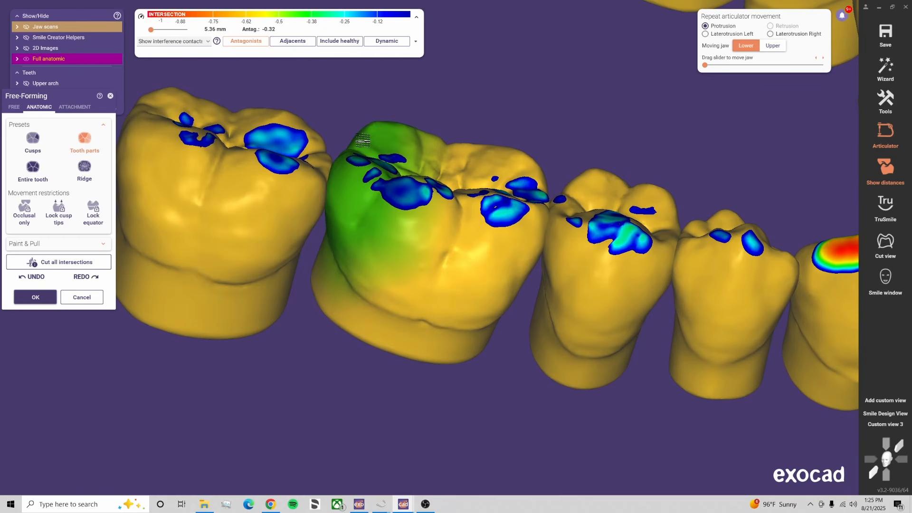
{"action": "left_click_drag", "start_coordinate": [320, 191], "coordinate": [322, 179]}
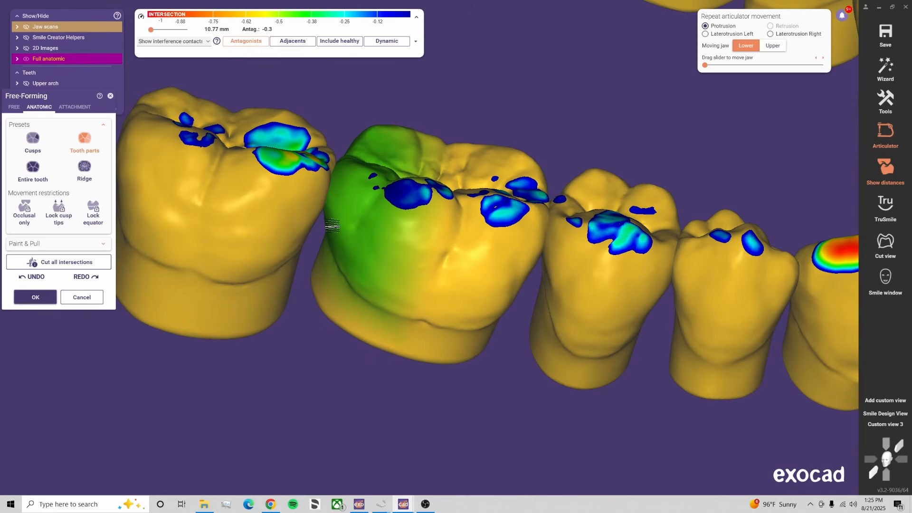
{"action": "right_click_drag", "start_coordinate": [333, 225], "coordinate": [250, 68]}
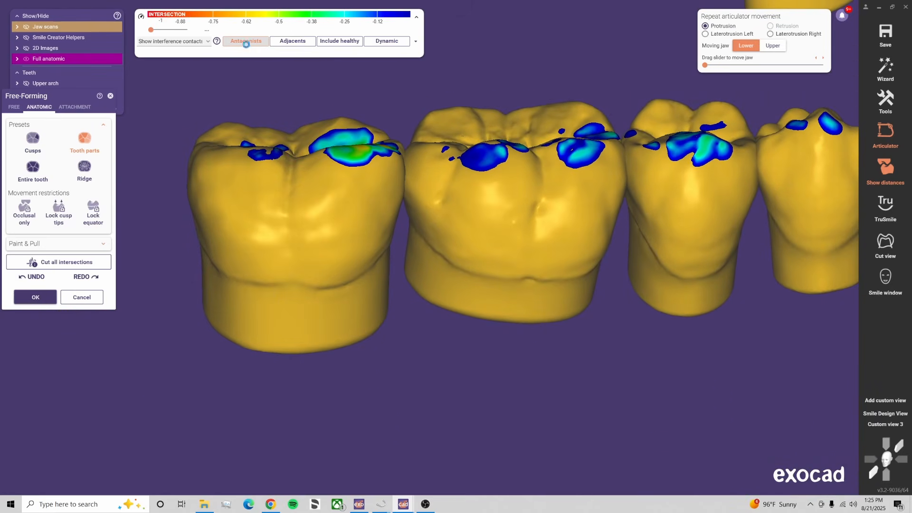
Hide the antagonist contacts and examine the cusp and marginal heights of the lower molars
{"action": "left_click", "coordinate": [246, 43]}
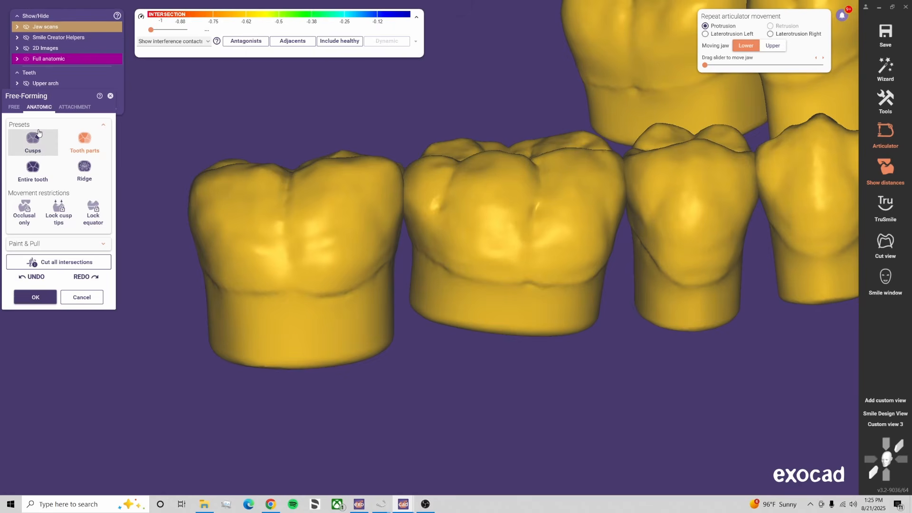
{"action": "left_click", "coordinate": [15, 108]}
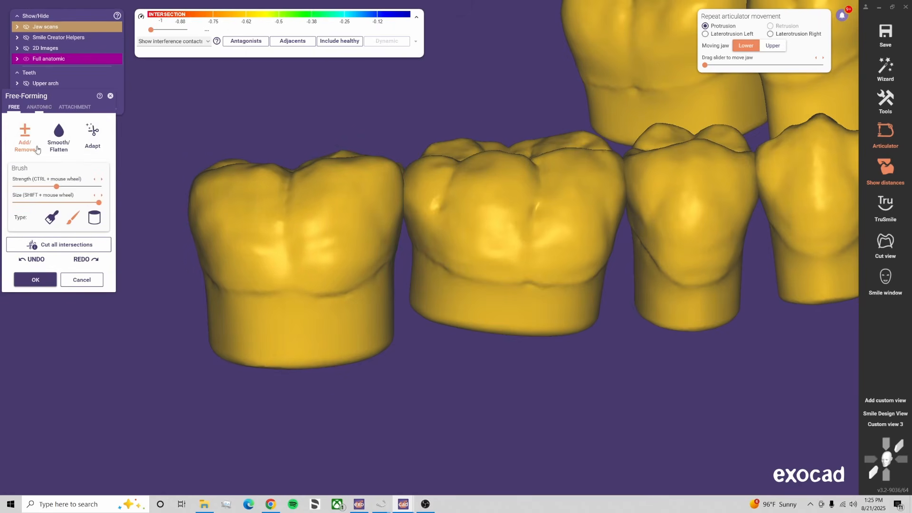
{"action": "mouse_move", "coordinate": [369, 175]}
{"action": "right_mouse_down"}
{"action": "mouse_move", "coordinate": [386, 205]}
{"action": "mouse_move", "coordinate": [434, 216]}
{"action": "mouse_move", "coordinate": [393, 218]}
{"action": "mouse_move", "coordinate": [446, 230]}
{"action": "mouse_move", "coordinate": [422, 291]}
{"action": "mouse_move", "coordinate": [406, 383]}
{"action": "mouse_move", "coordinate": [409, 279]}
{"action": "mouse_move", "coordinate": [385, 324]}
{"action": "mouse_move", "coordinate": [400, 321]}
{"action": "mouse_move", "coordinate": [401, 346]}
{"action": "mouse_move", "coordinate": [434, 251]}
{"action": "mouse_move", "coordinate": [407, 295]}
{"action": "right_mouse_up"}
{"action": "right_click_drag", "start_coordinate": [418, 228], "coordinate": [335, 158]}
{"action": "left_click", "coordinate": [41, 108]}
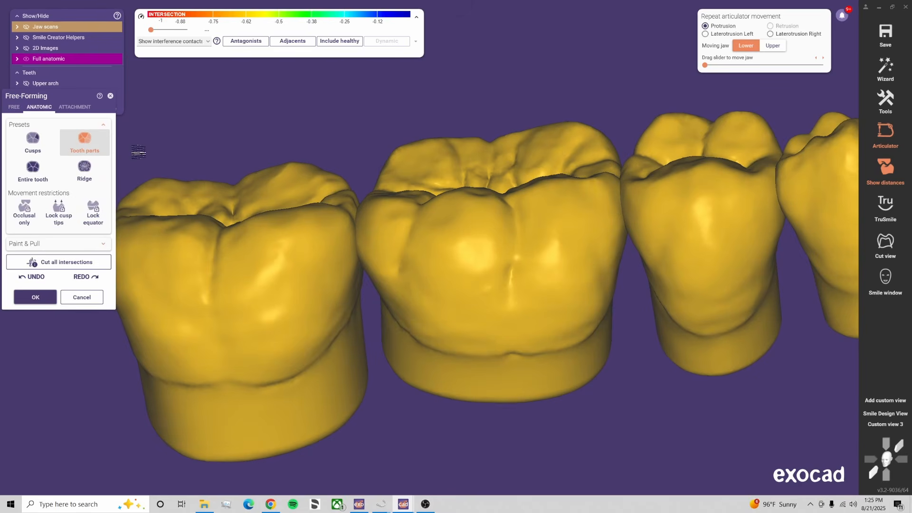
{"action": "right_click_drag", "start_coordinate": [513, 90], "coordinate": [587, 76]}
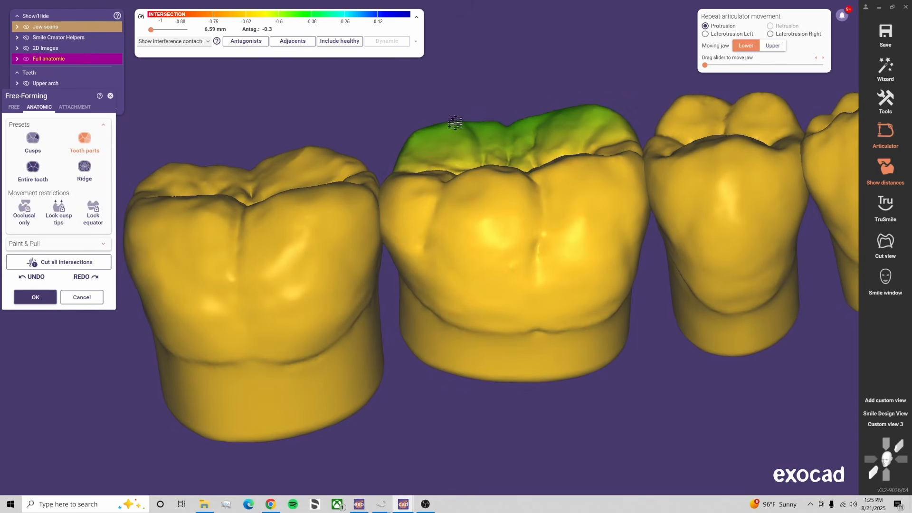
{"action": "right_click_drag", "start_coordinate": [493, 102], "coordinate": [585, 67]}
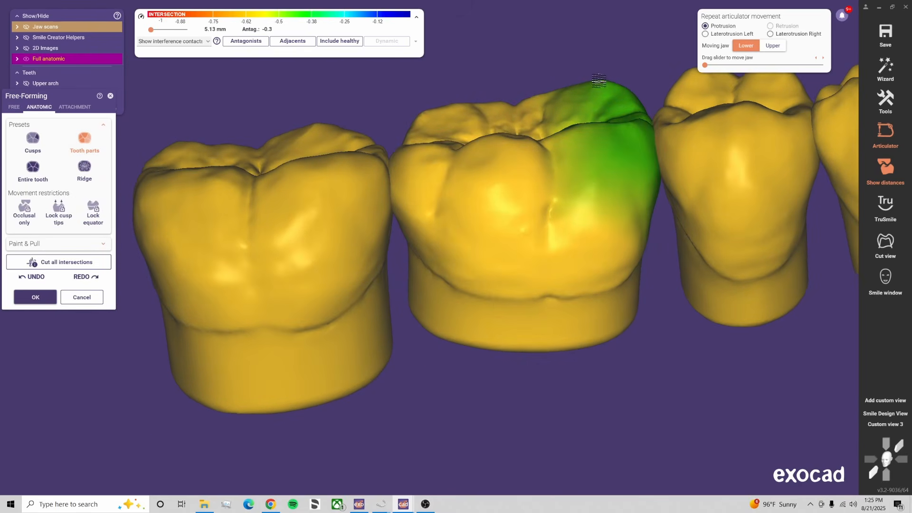
{"action": "middle_click_drag", "start_coordinate": [613, 63], "coordinate": [499, 89]}
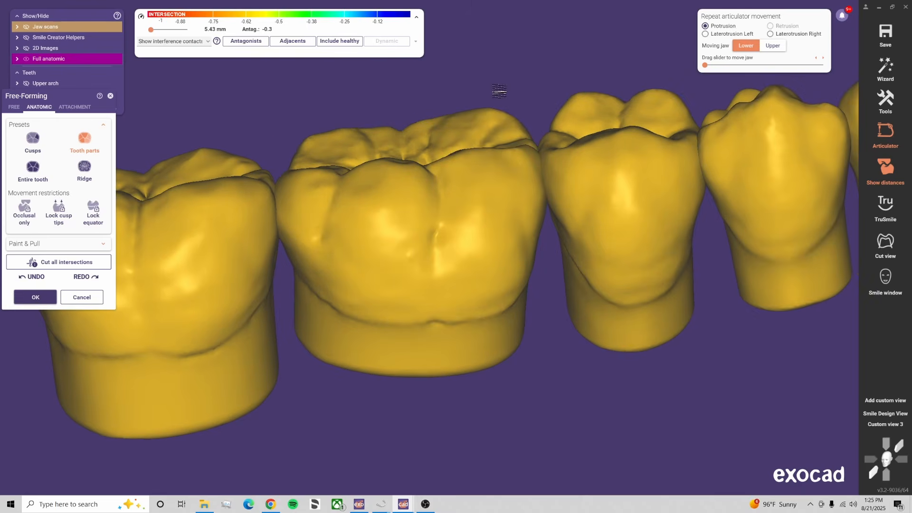
Raise the mesial marginal part of the lower first premolar with the Tooth parts preset
{"action": "right_click_drag", "start_coordinate": [577, 103], "coordinate": [547, 200]}
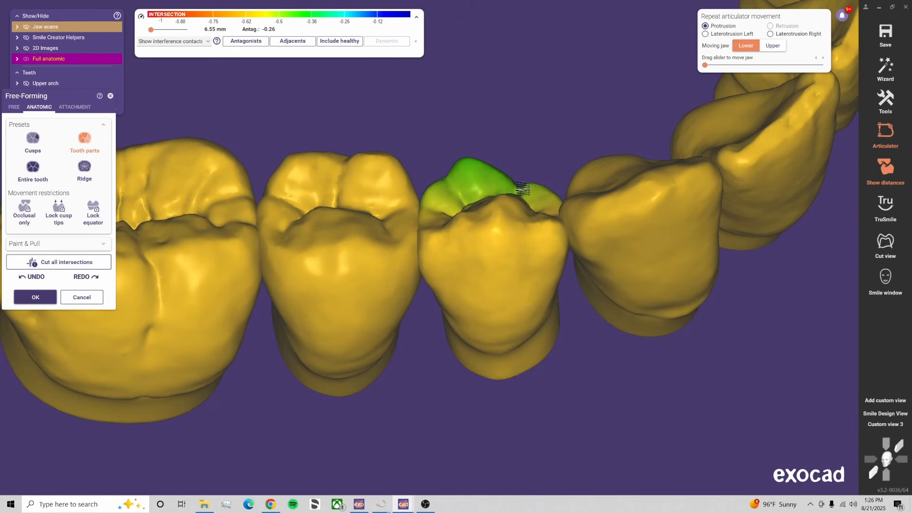
{"action": "right_click_drag", "start_coordinate": [528, 175], "coordinate": [427, 119]}
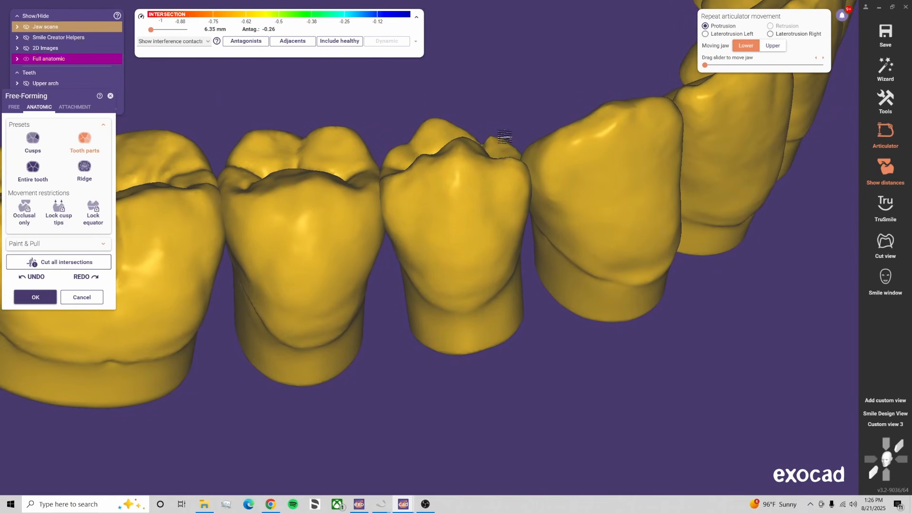
{"action": "right_click_drag", "start_coordinate": [510, 164], "coordinate": [501, 204]}
{"action": "middle_click_drag", "start_coordinate": [437, 370], "coordinate": [424, 205]}
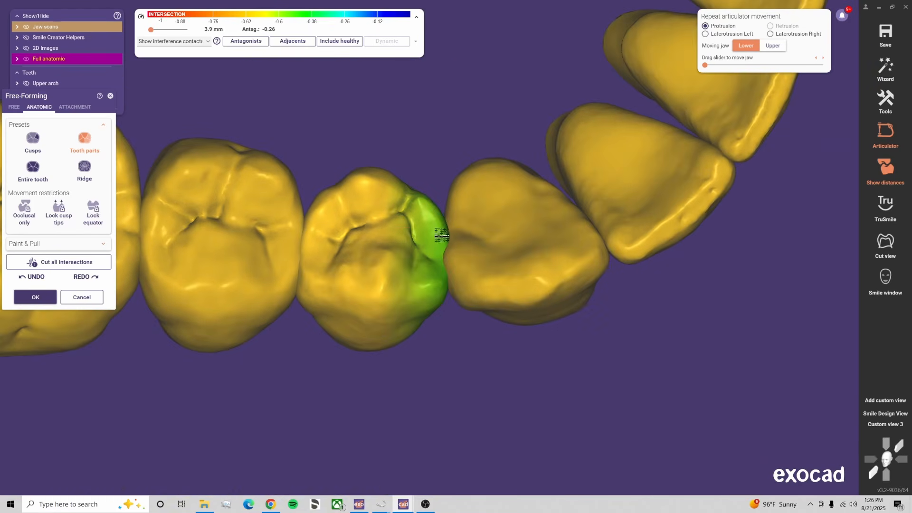
{"action": "right_click_drag", "start_coordinate": [475, 257], "coordinate": [479, 276]}
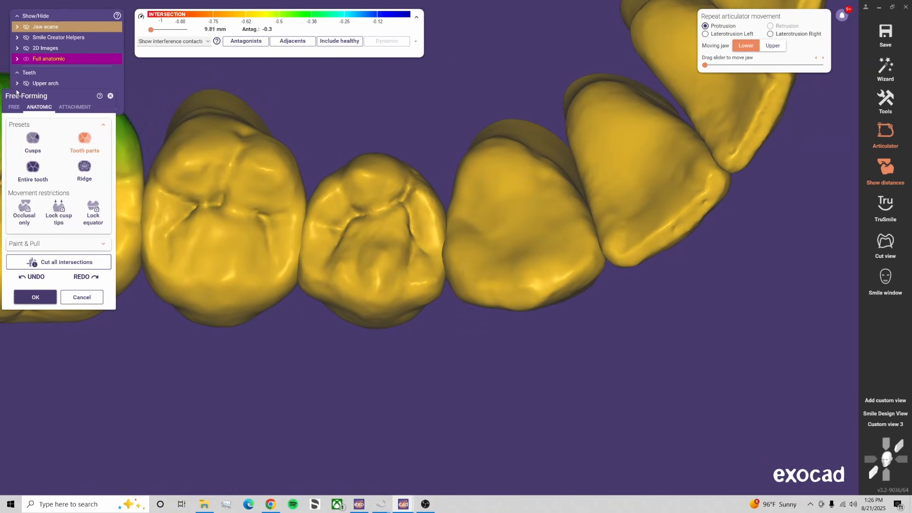
Refine the distal surface of the lower canine beside the first premolar with a smaller Add/Remove brush
{"action": "left_click", "coordinate": [18, 107]}
{"action": "mouse_move", "coordinate": [480, 228]}
{"action": "right_mouse_down"}
{"action": "mouse_move", "coordinate": [387, 218]}
{"action": "mouse_move", "coordinate": [301, 235]}
{"action": "right_mouse_up"}
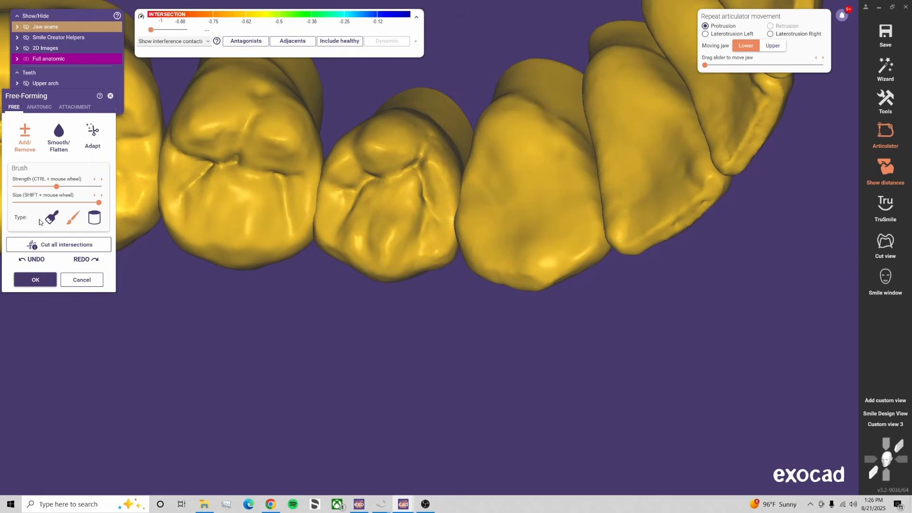
{"action": "scroll", "coordinate": [461, 223], "scroll_direction": "down", "scroll_amount": 5, "text": "shift"}
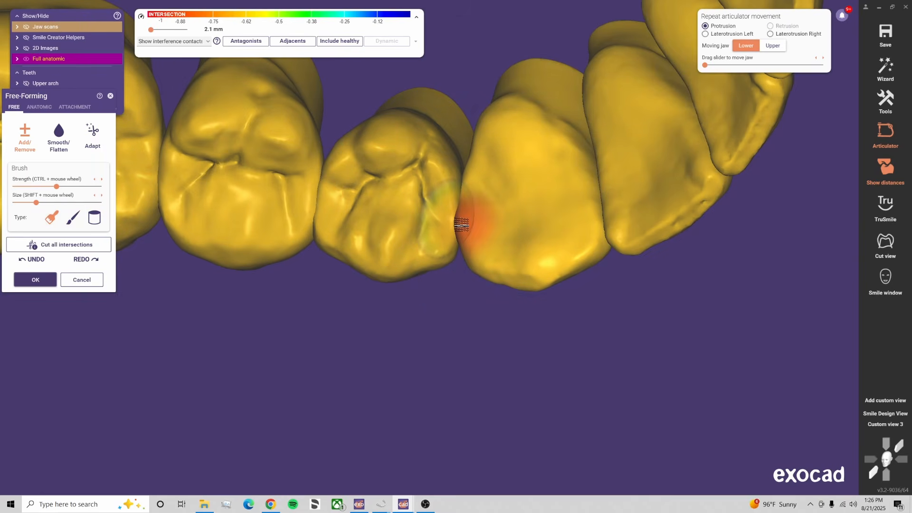
{"action": "right_click_drag", "start_coordinate": [498, 224], "coordinate": [438, 258]}
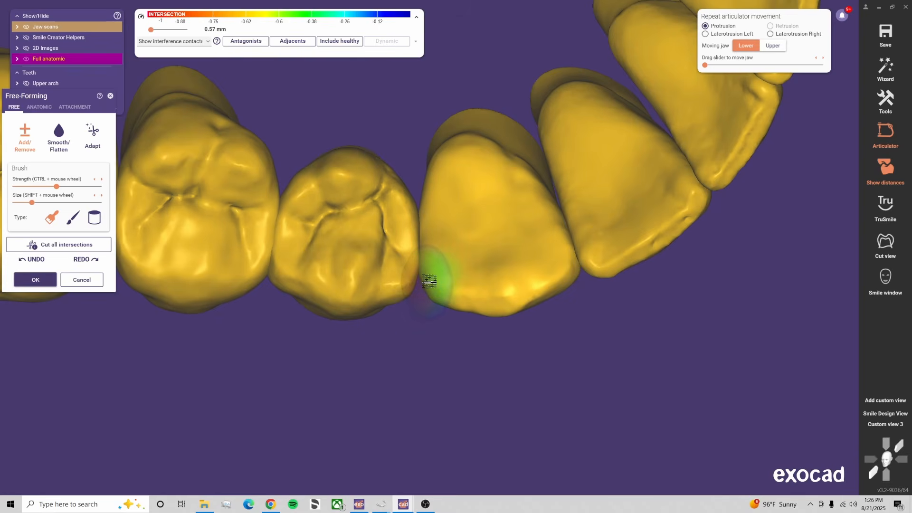
{"action": "right_click_drag", "start_coordinate": [457, 177], "coordinate": [463, 227]}
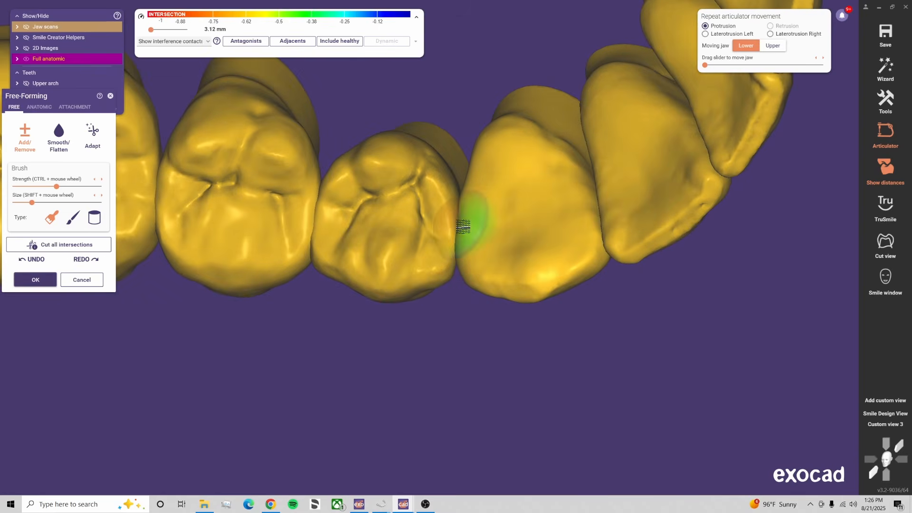
{"action": "right_click_drag", "start_coordinate": [495, 188], "coordinate": [538, 313]}
Show the jaw scans and blunt the lingual cusps of the lower premolars and first molar with Add/Remove brushes
{"action": "key", "text": "j"}
{"action": "key", "text": "j"}
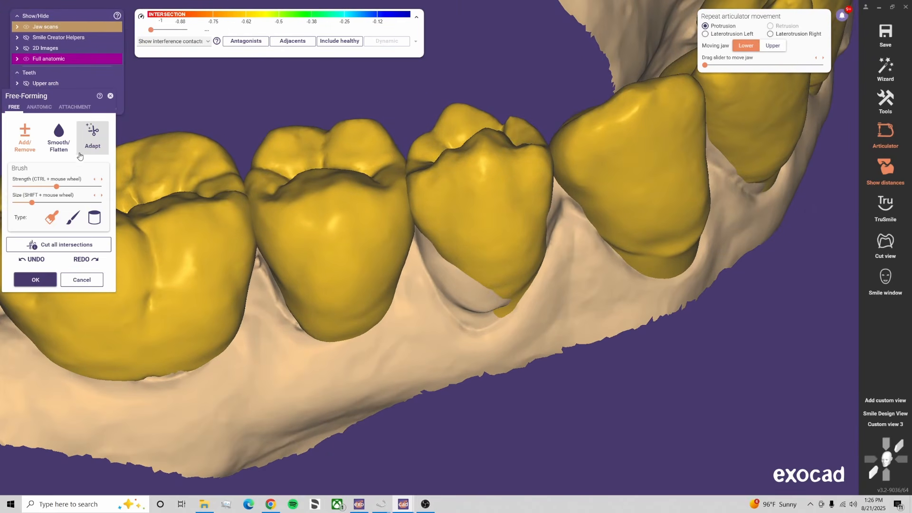
{"action": "left_click", "coordinate": [73, 218]}
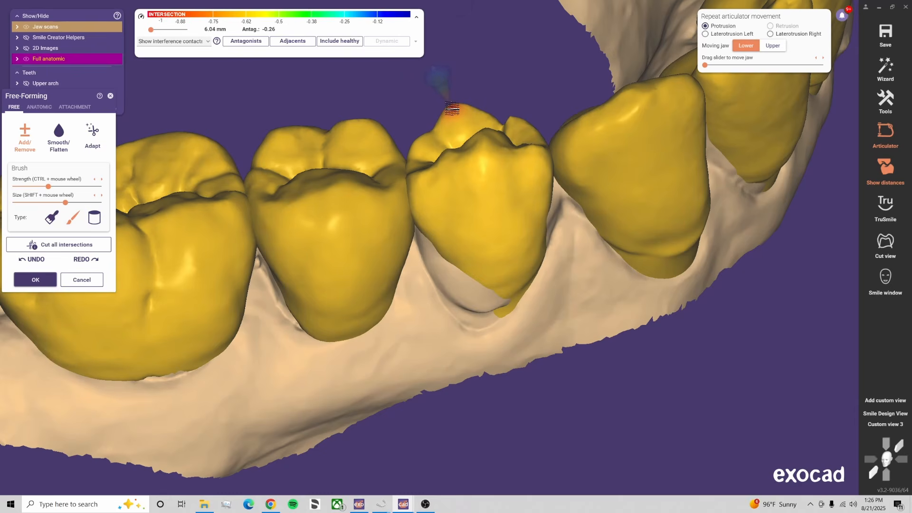
{"action": "mouse_move", "coordinate": [452, 108]}
{"action": "left_mouse_down", "text": "shift"}
{"action": "mouse_move", "coordinate": [476, 101]}
{"action": "mouse_move", "coordinate": [456, 113]}
{"action": "mouse_move", "coordinate": [468, 107]}
{"action": "left_mouse_up", "text": "shift"}
{"action": "left_click", "coordinate": [94, 218]}
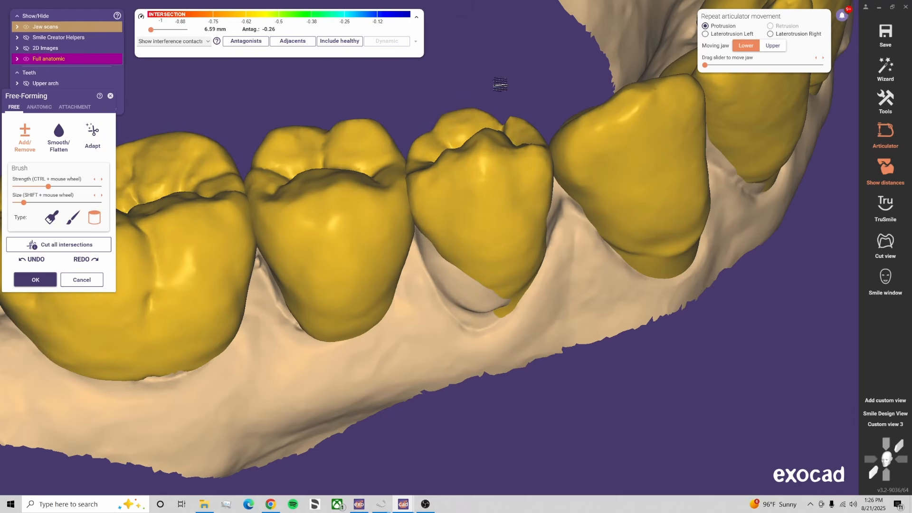
{"action": "left_click_drag", "start_coordinate": [351, 130], "coordinate": [367, 121], "text": "shift"}
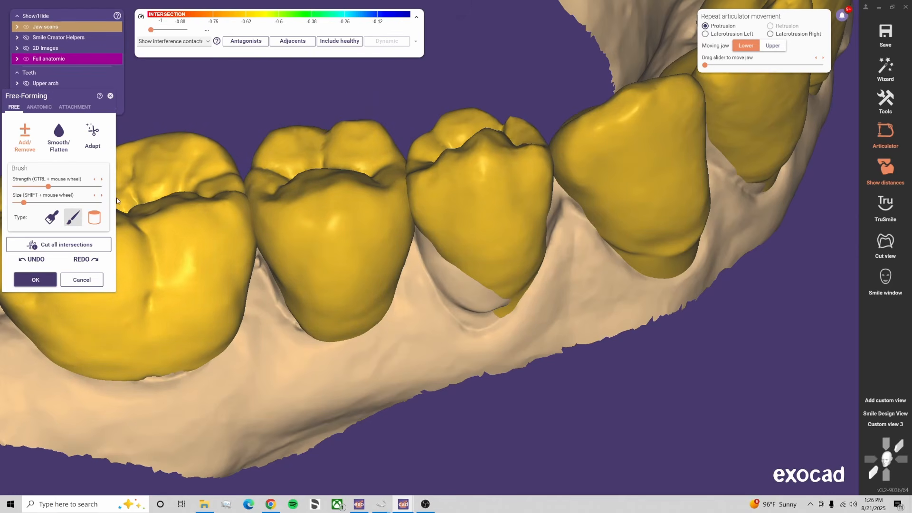
{"action": "left_click", "coordinate": [73, 217]}
{"action": "middle_click_drag", "start_coordinate": [137, 164], "coordinate": [254, 160]}
{"action": "scroll", "coordinate": [318, 158], "scroll_direction": "down", "scroll_amount": 6}
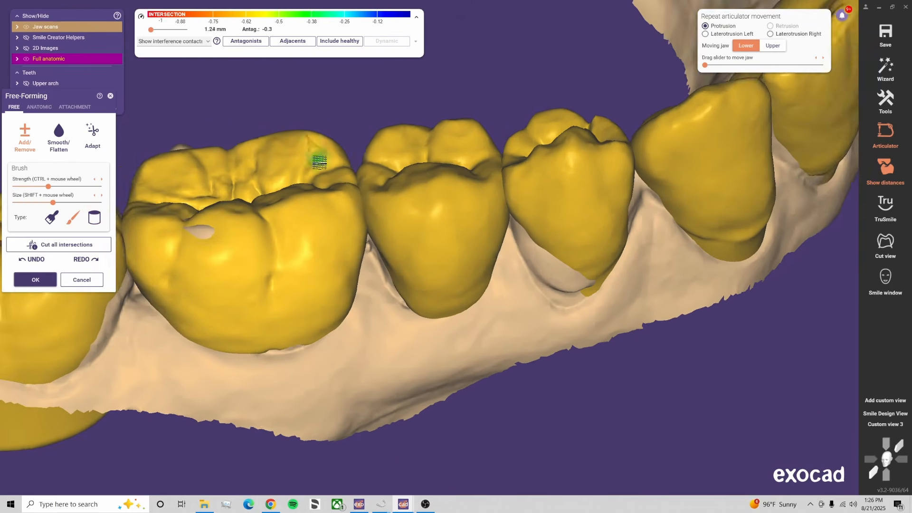
Adjust the lingual and distal parts of the first premolar on the opposite side of the lower arch with the Tooth parts preset
{"action": "right_click_drag", "start_coordinate": [428, 229], "coordinate": [397, 230]}
{"action": "scroll", "coordinate": [276, 193], "scroll_direction": "up", "scroll_amount": 5}
{"action": "right_click_drag", "start_coordinate": [278, 186], "coordinate": [280, 182]}
{"action": "left_click", "coordinate": [40, 107]}
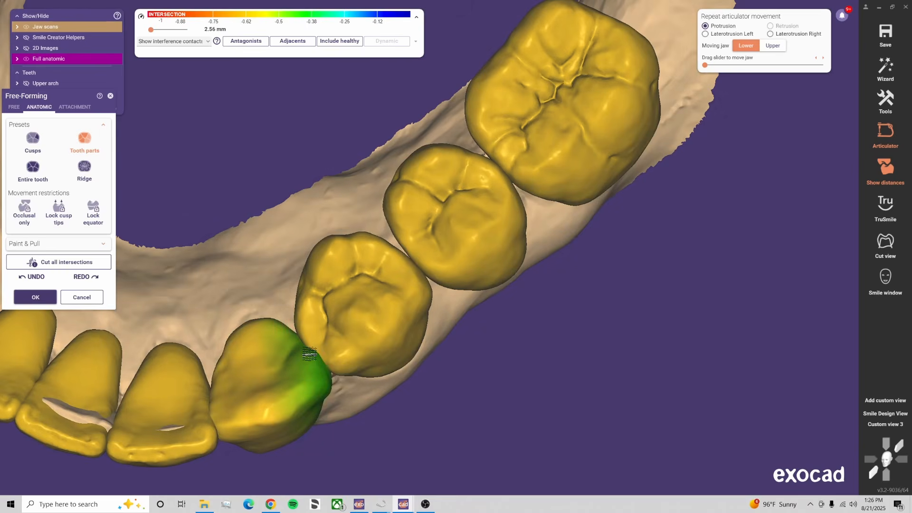
{"action": "right_click_drag", "start_coordinate": [324, 304], "coordinate": [309, 238]}
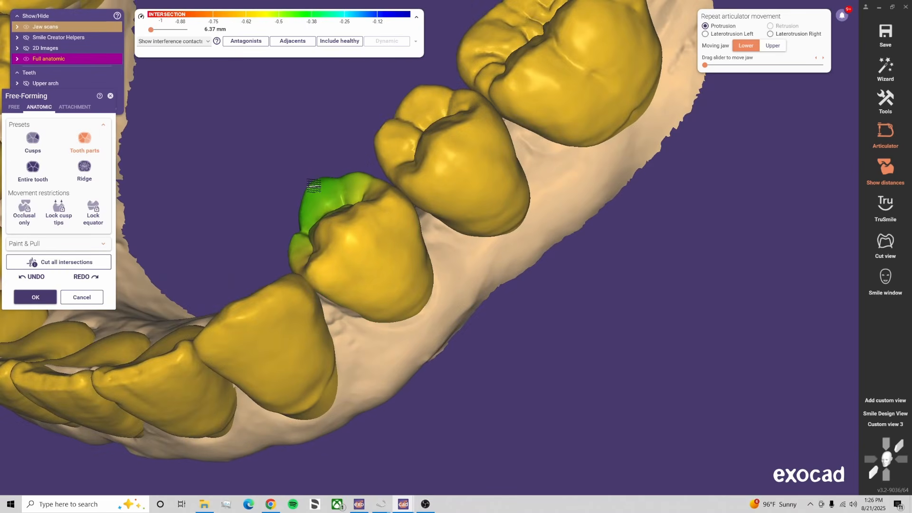
{"action": "right_click_drag", "start_coordinate": [313, 185], "coordinate": [474, 220]}
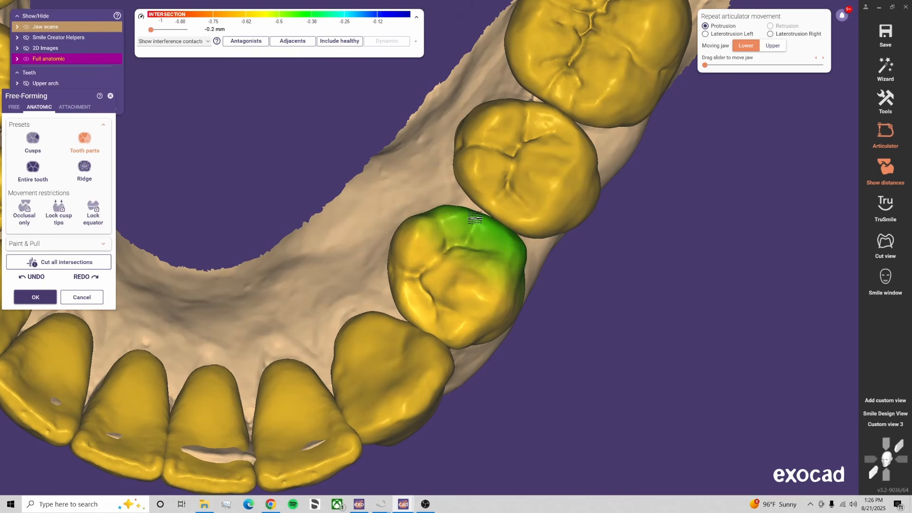
{"action": "mouse_move", "coordinate": [480, 179]}
{"action": "right_mouse_down"}
{"action": "mouse_move", "coordinate": [432, 142]}
{"action": "mouse_move", "coordinate": [372, 249]}
{"action": "mouse_move", "coordinate": [356, 167]}
{"action": "mouse_move", "coordinate": [373, 152]}
{"action": "mouse_move", "coordinate": [357, 230]}
{"action": "mouse_move", "coordinate": [419, 182]}
{"action": "mouse_move", "coordinate": [409, 190]}
{"action": "right_mouse_up"}
Touch up the lingual edge of the lower canine next to that premolar with a different Add/Remove brush type
{"action": "left_click", "coordinate": [14, 107]}
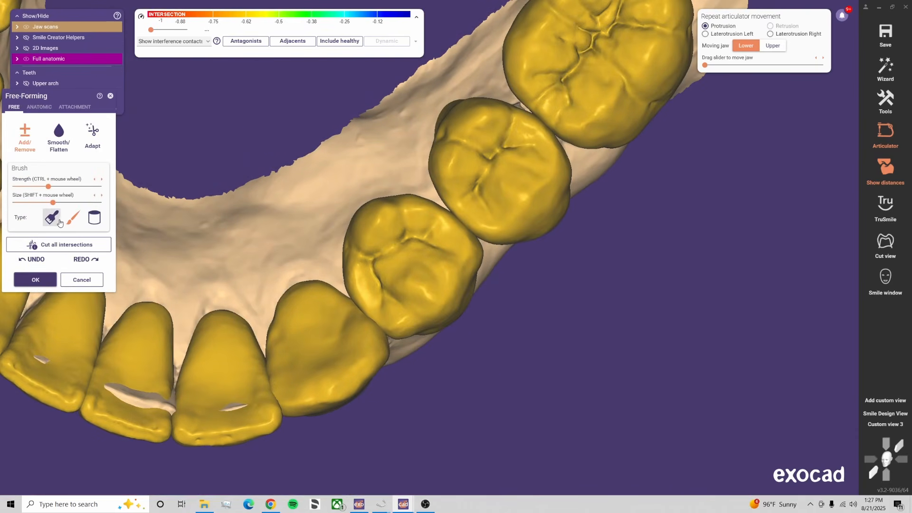
{"action": "left_click", "coordinate": [52, 217]}
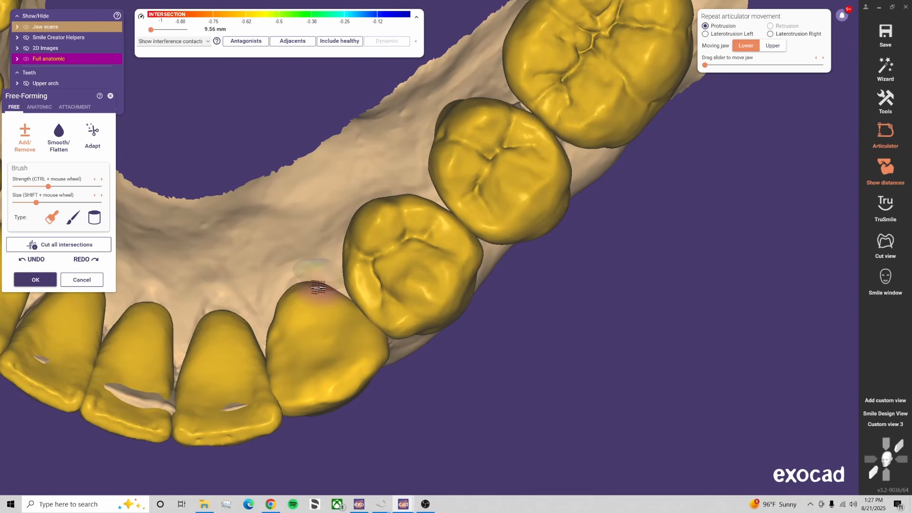
{"action": "right_click_drag", "start_coordinate": [426, 322], "coordinate": [439, 302]}
Examine the buccal contours and alignment of the lower posterior teeth, starting from the saved front view
{"action": "left_click", "coordinate": [898, 413]}
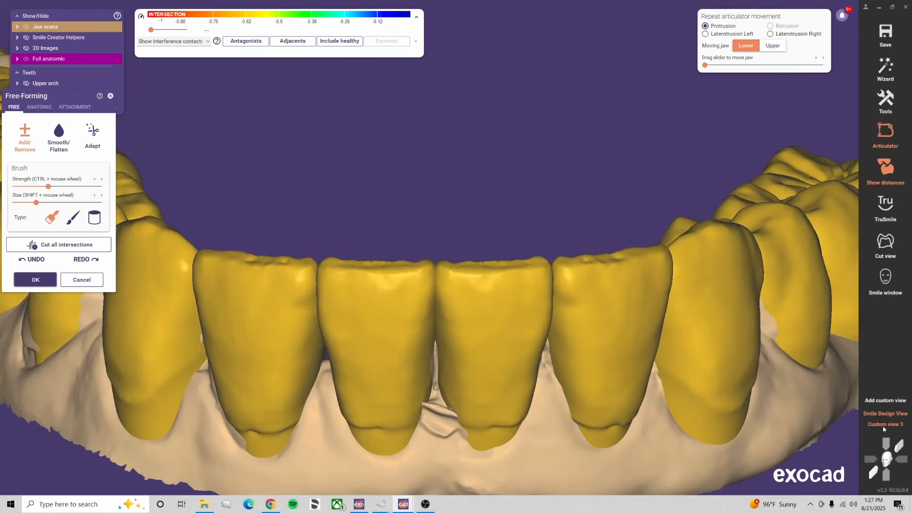
{"action": "scroll", "coordinate": [504, 295], "scroll_direction": "down", "scroll_amount": 3}
{"action": "scroll", "coordinate": [488, 286], "scroll_direction": "down", "scroll_amount": 1}
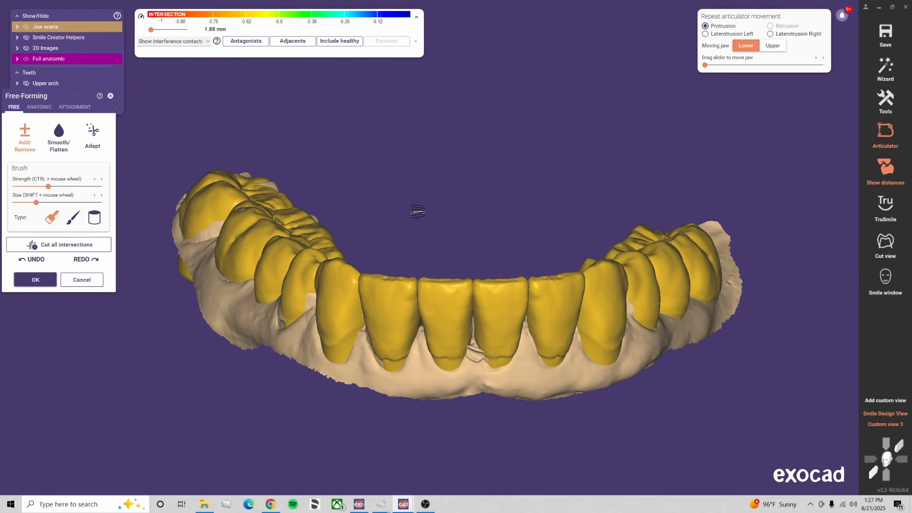
{"action": "right_click_drag", "start_coordinate": [418, 210], "coordinate": [417, 210]}
{"action": "scroll", "coordinate": [209, 272], "scroll_direction": "up", "scroll_amount": 3}
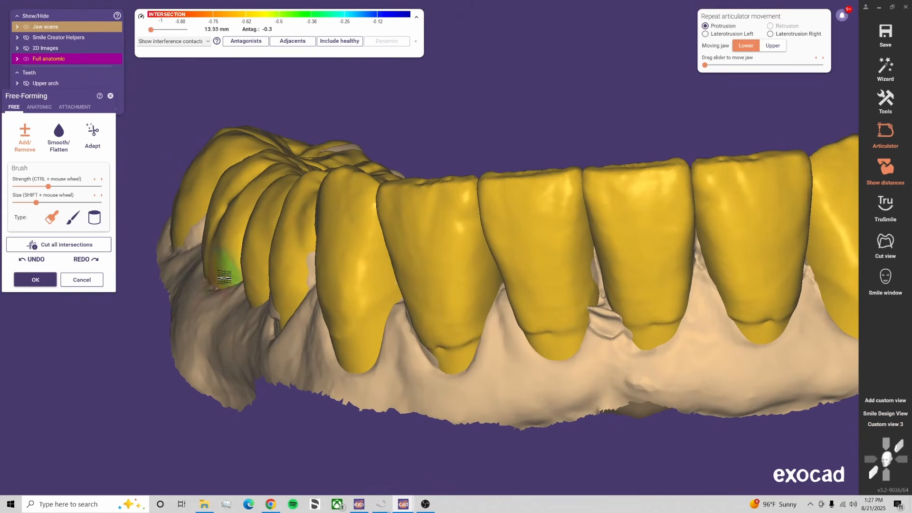
{"action": "right_click_drag", "start_coordinate": [212, 278], "coordinate": [220, 324]}
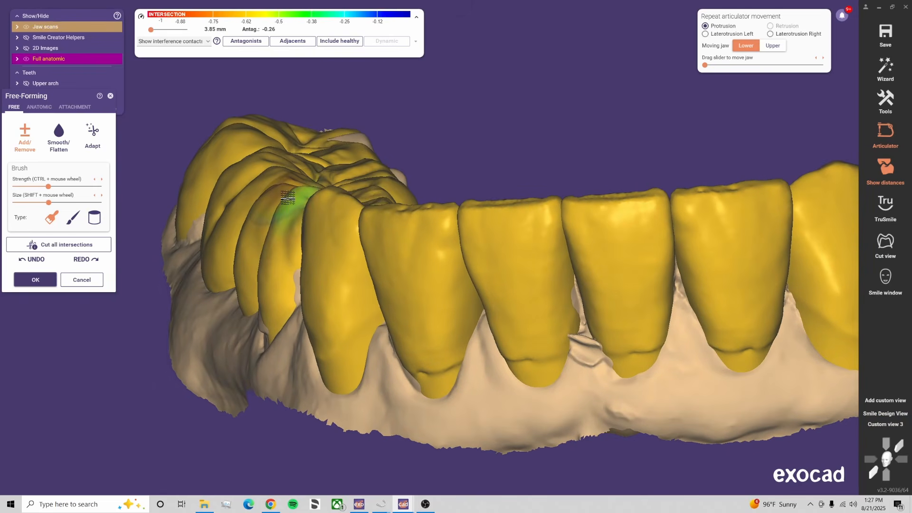
{"action": "right_click_drag", "start_coordinate": [242, 244], "coordinate": [247, 232]}
{"action": "right_click_drag", "start_coordinate": [273, 204], "coordinate": [272, 216]}
Adjust the buccal cusp ridge of the lower first molar with the Ridge preset
{"action": "left_click", "coordinate": [39, 107]}
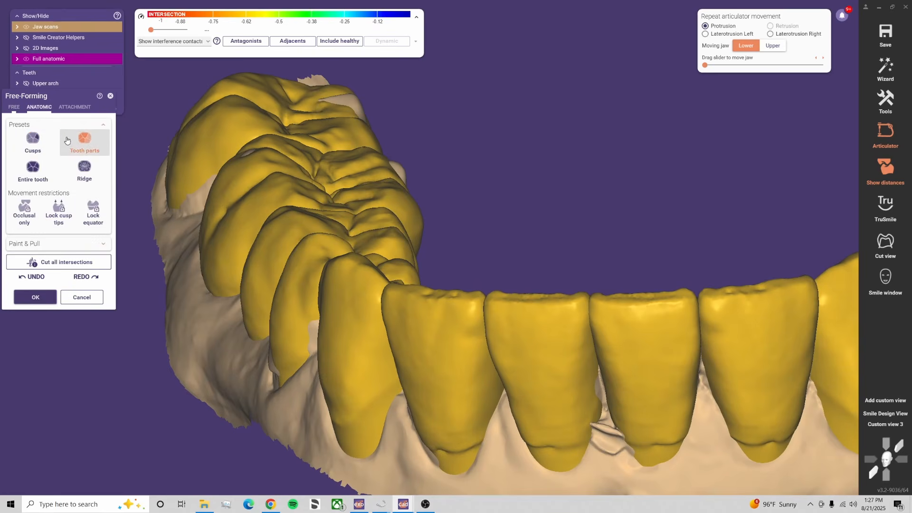
{"action": "left_click", "coordinate": [84, 167]}
{"action": "right_click_drag", "start_coordinate": [366, 173], "coordinate": [348, 177]}
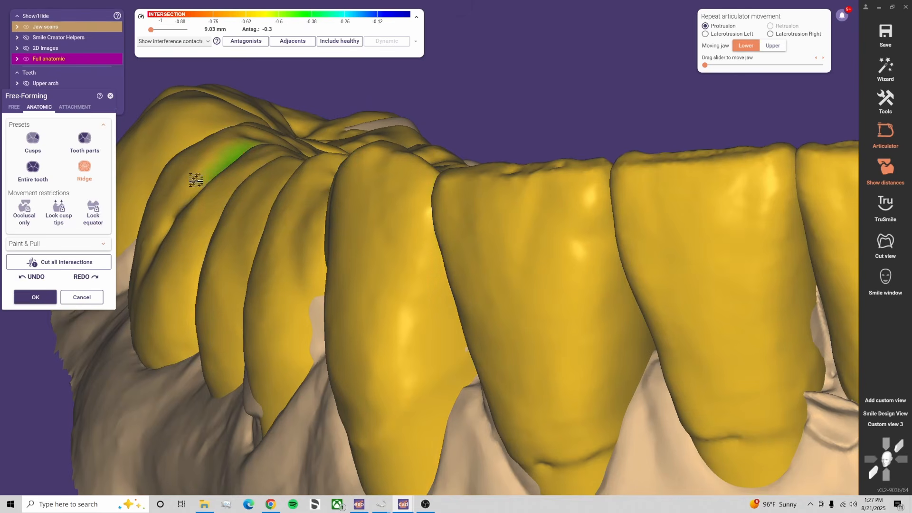
Reshape the buccal surface of the lower first molar with Add/Remove at several brush sizes, and check the arch from the saved front view
{"action": "left_click", "coordinate": [14, 107]}
{"action": "middle_click_drag", "start_coordinate": [165, 178], "coordinate": [244, 196]}
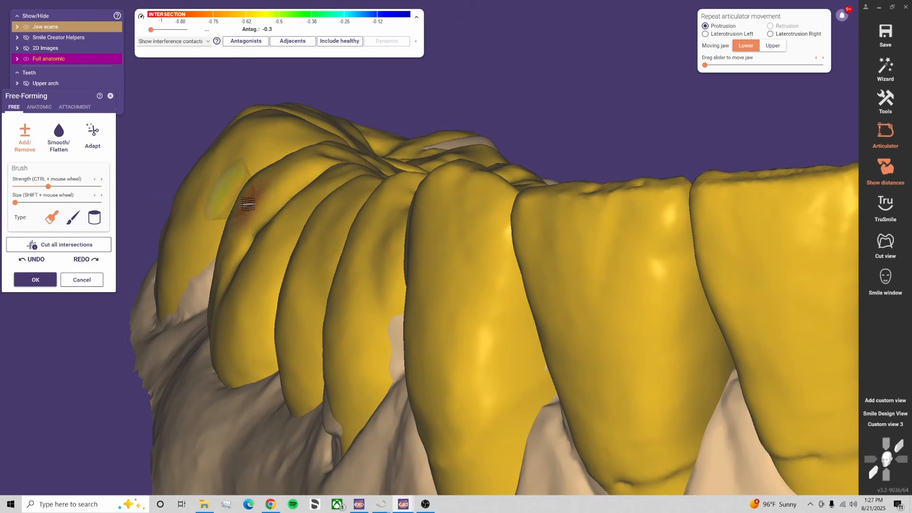
{"action": "mouse_move", "coordinate": [252, 207]}
{"action": "right_mouse_down"}
{"action": "mouse_move", "coordinate": [283, 192]}
{"action": "mouse_move", "coordinate": [228, 190]}
{"action": "right_mouse_up"}
{"action": "scroll", "coordinate": [262, 175], "scroll_direction": "up", "scroll_amount": 3, "text": "shift"}
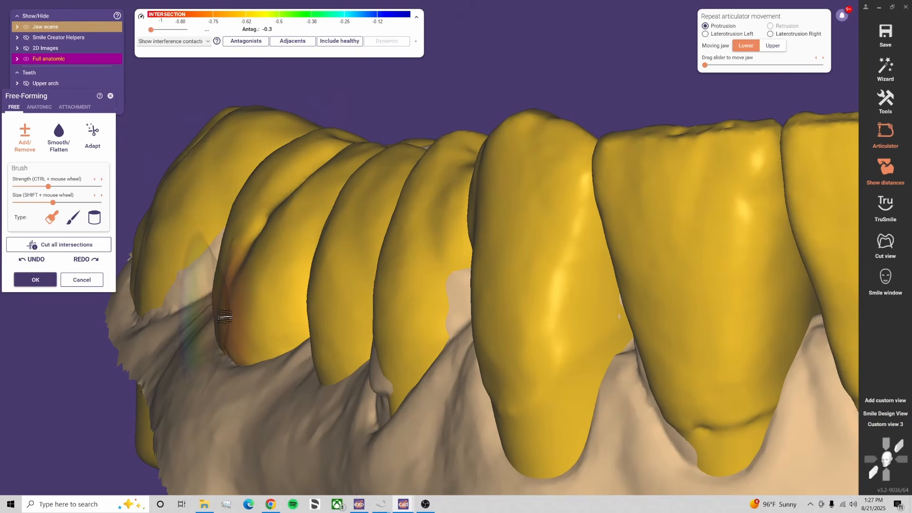
{"action": "right_click_drag", "start_coordinate": [225, 304], "coordinate": [227, 356]}
{"action": "scroll", "coordinate": [212, 233], "scroll_direction": "down", "scroll_amount": 2, "text": "shift"}
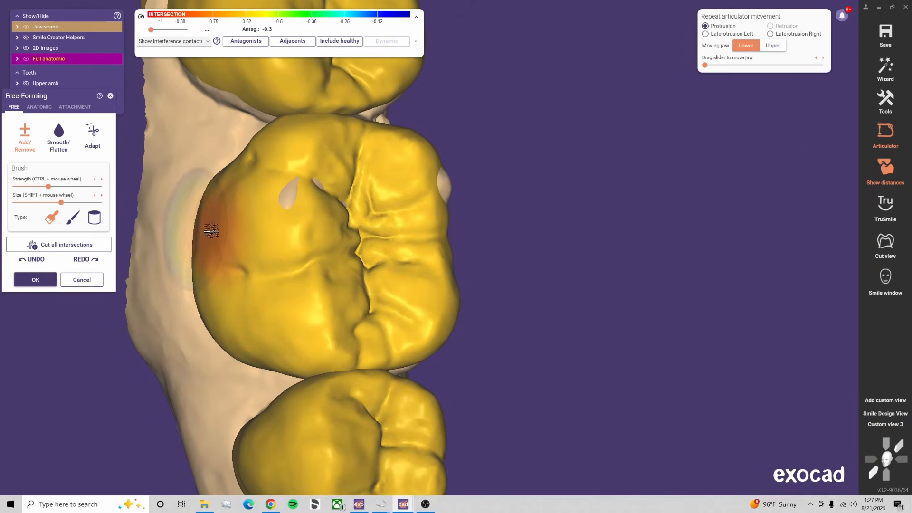
{"action": "mouse_move", "coordinate": [221, 183]}
{"action": "right_mouse_down"}
{"action": "mouse_move", "coordinate": [238, 200]}
{"action": "mouse_move", "coordinate": [304, 202]}
{"action": "right_mouse_up"}
{"action": "scroll", "coordinate": [376, 198], "scroll_direction": "down", "scroll_amount": 1, "text": "shift"}
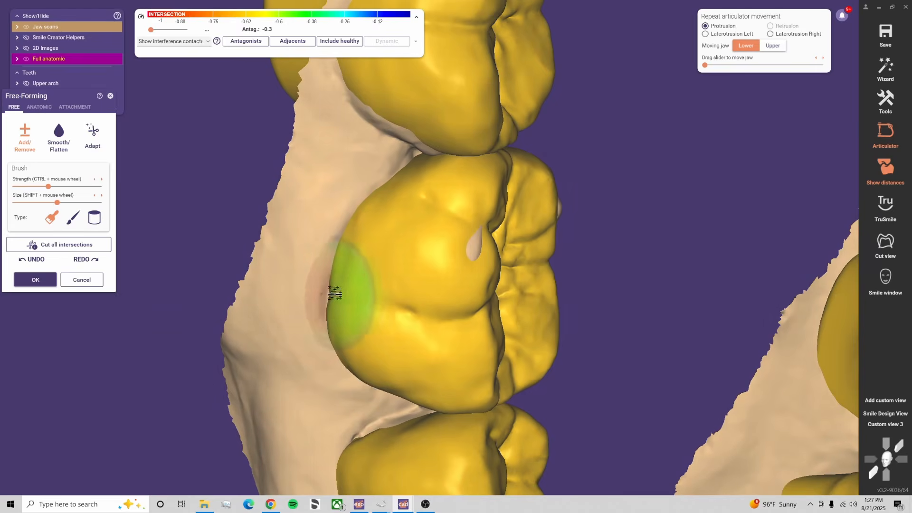
{"action": "left_click", "coordinate": [889, 423]}
{"action": "scroll", "coordinate": [380, 218], "scroll_direction": "down", "scroll_amount": 4}
{"action": "middle_click_drag", "start_coordinate": [372, 218], "coordinate": [493, 230]}
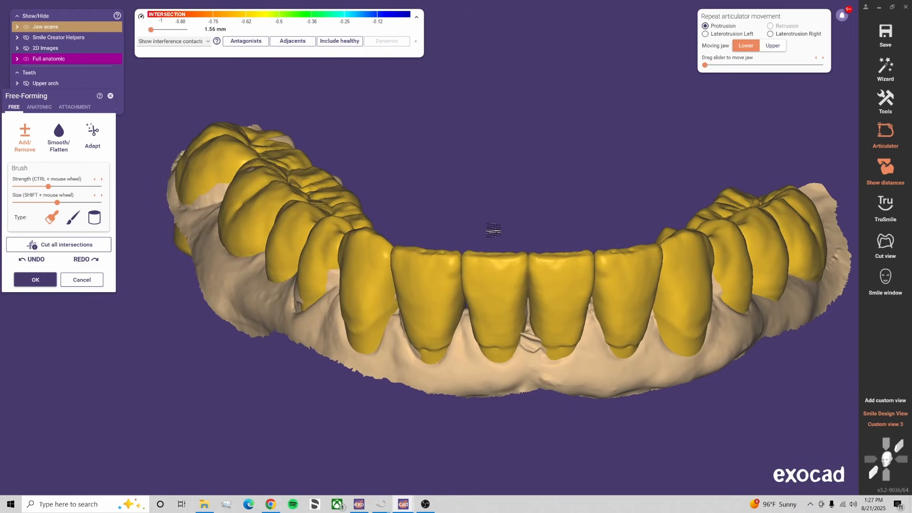
Check the lower arch from several angles, return to the saved front view and show the antagonist contacts
{"action": "right_click_drag", "start_coordinate": [493, 230], "coordinate": [475, 219]}
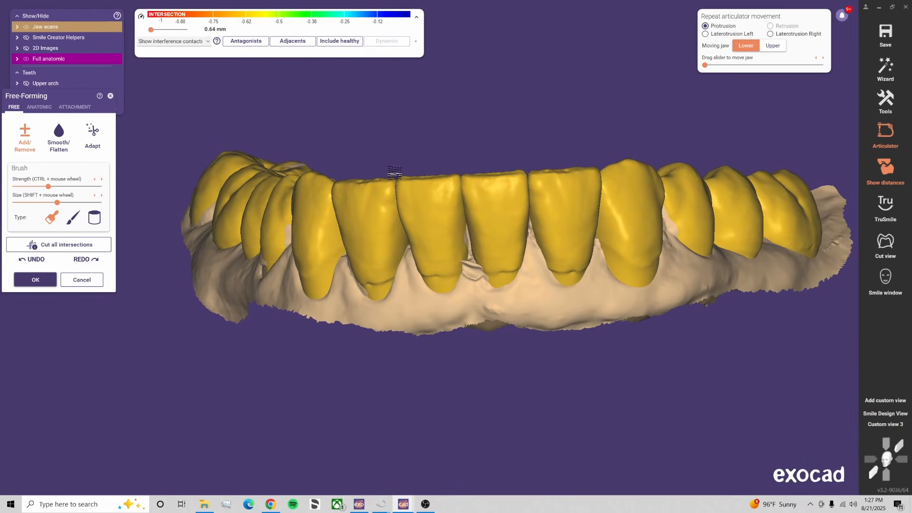
{"action": "right_click_drag", "start_coordinate": [394, 172], "coordinate": [382, 162]}
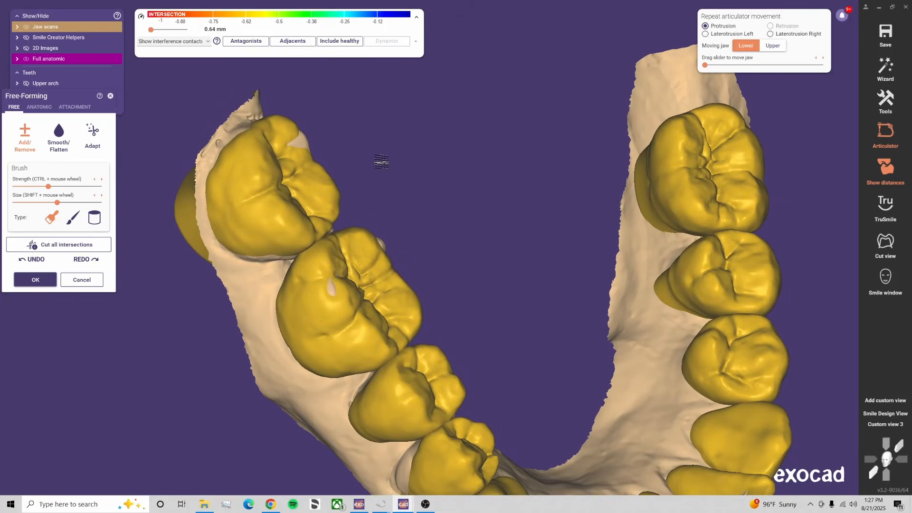
{"action": "right_click_drag", "start_coordinate": [501, 176], "coordinate": [661, 282]}
{"action": "left_click", "coordinate": [882, 424]}
{"action": "left_click", "coordinate": [246, 41]}
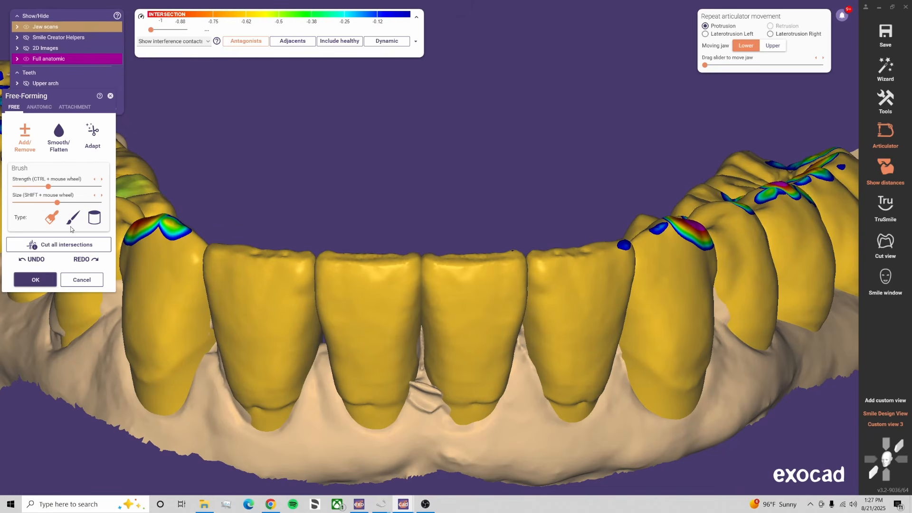
Relieve the small antagonist contacts on the incisal edges of the lower incisors with a different Add/Remove brush type
{"action": "left_click", "coordinate": [39, 107]}
{"action": "left_click", "coordinate": [23, 108]}
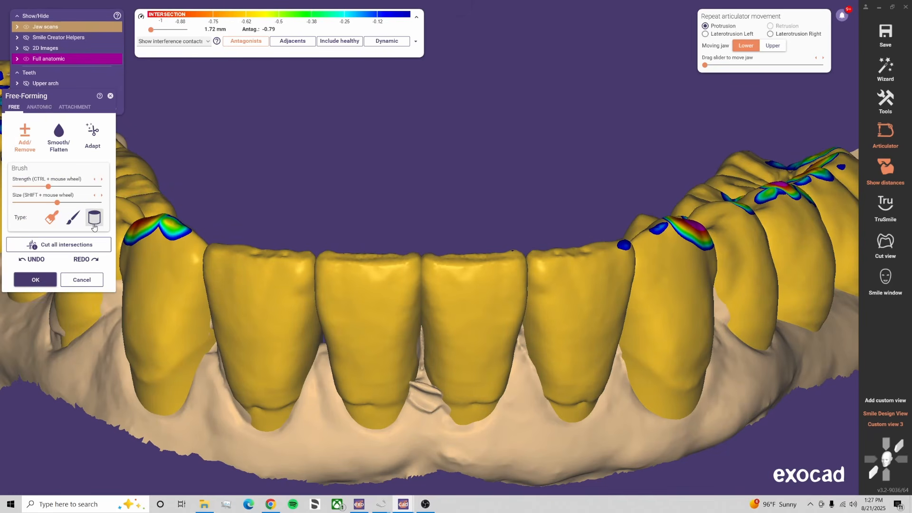
{"action": "scroll", "coordinate": [623, 251], "scroll_direction": "up", "scroll_amount": 3}
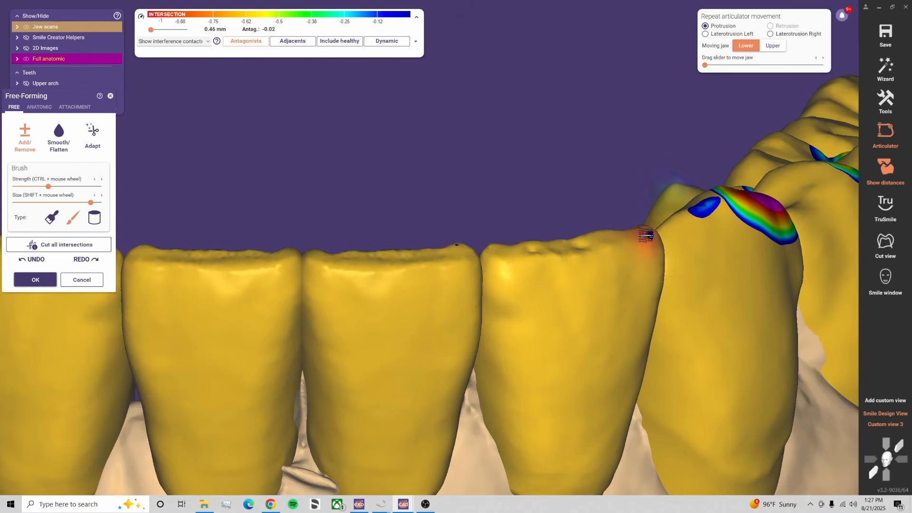
{"action": "scroll", "coordinate": [575, 239], "scroll_direction": "down", "scroll_amount": 2}
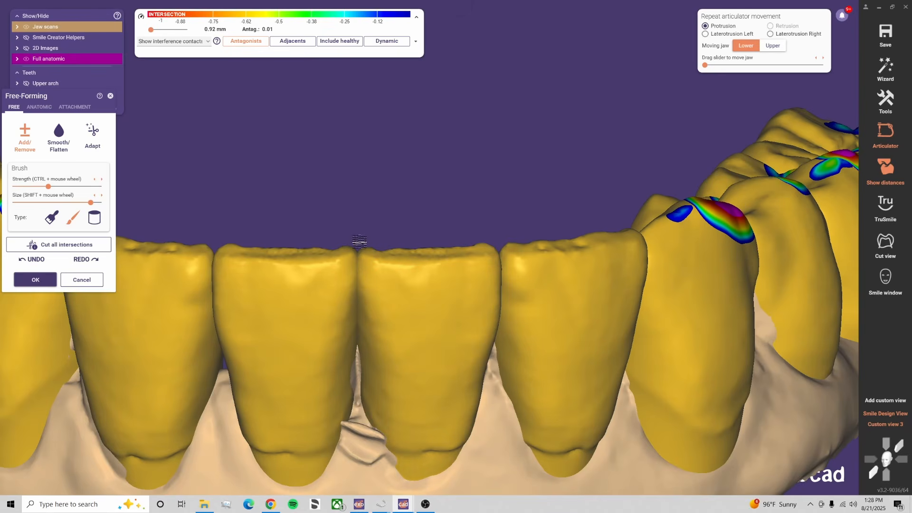
{"action": "middle_click", "coordinate": [234, 269]}
{"action": "scroll", "coordinate": [460, 204], "scroll_direction": "down", "scroll_amount": 5}
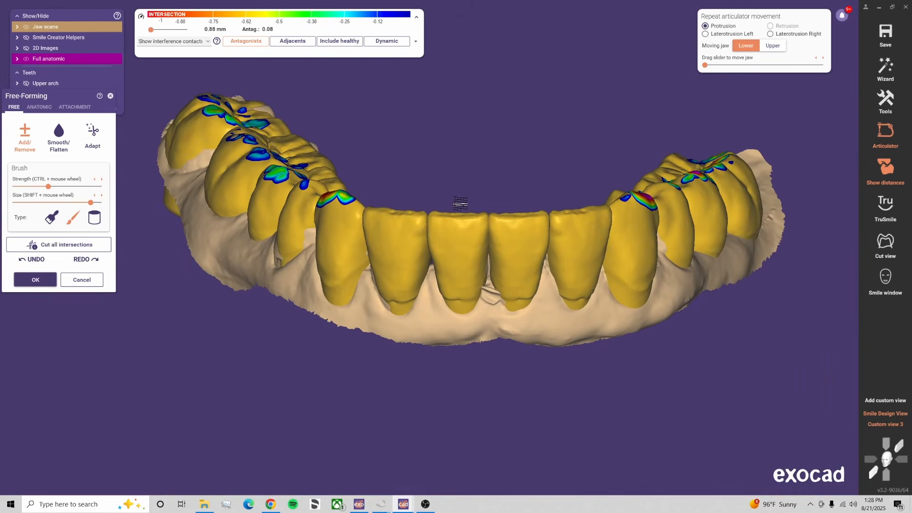
Examine the antagonist contacts on the occlusal surfaces of the lower posterior teeth, and compare them with the opposing upper molars
{"action": "right_click_drag", "start_coordinate": [437, 174], "coordinate": [438, 174]}
{"action": "right_click_drag", "start_coordinate": [308, 138], "coordinate": [308, 137]}
{"action": "scroll", "coordinate": [236, 130], "scroll_direction": "up", "scroll_amount": 5}
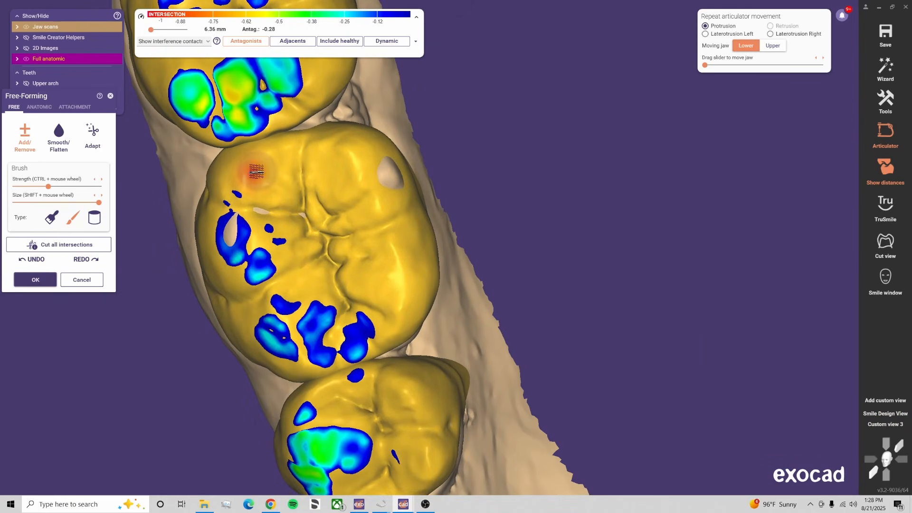
{"action": "right_click_drag", "start_coordinate": [316, 164], "coordinate": [316, 165]}
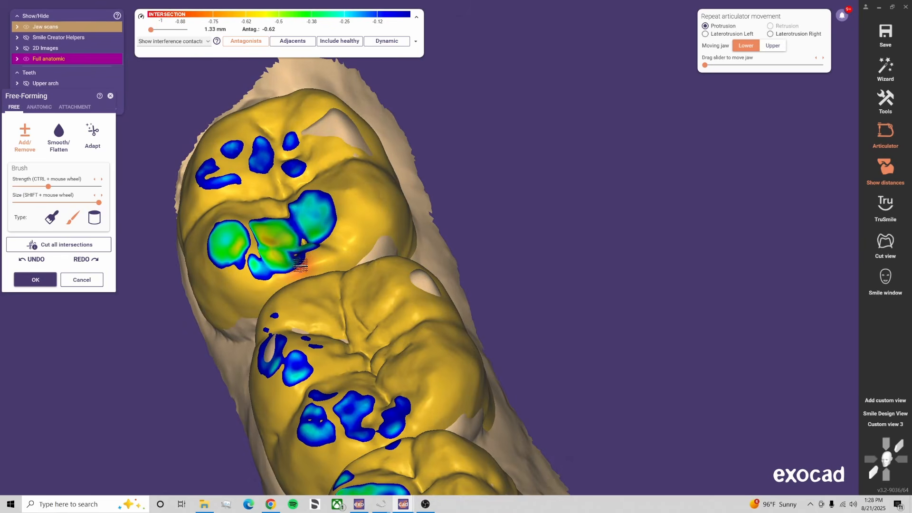
{"action": "right_click_drag", "start_coordinate": [362, 279], "coordinate": [350, 248]}
{"action": "scroll", "coordinate": [350, 248], "scroll_direction": "up", "scroll_amount": 2}
{"action": "scroll", "coordinate": [352, 247], "scroll_direction": "down", "scroll_amount": 2}
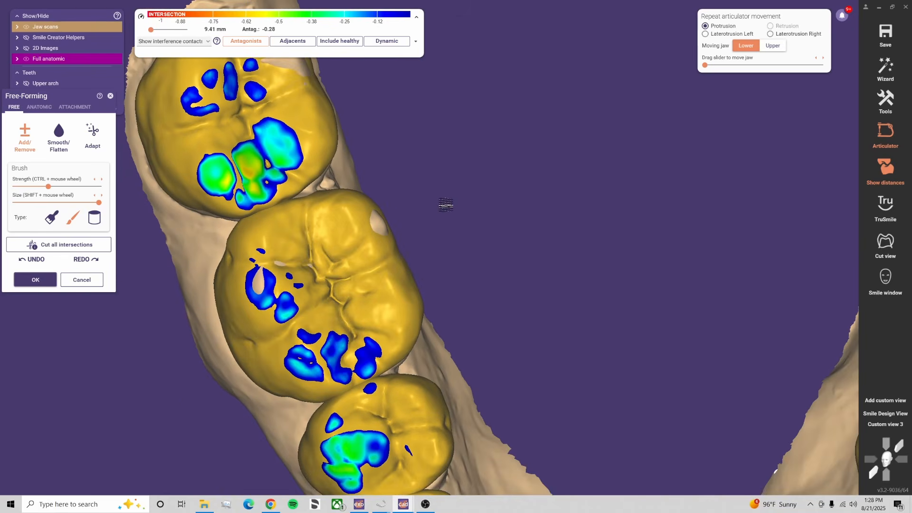
{"action": "scroll", "coordinate": [446, 204], "scroll_direction": "up", "scroll_amount": 5}
{"action": "key", "text": "f"}
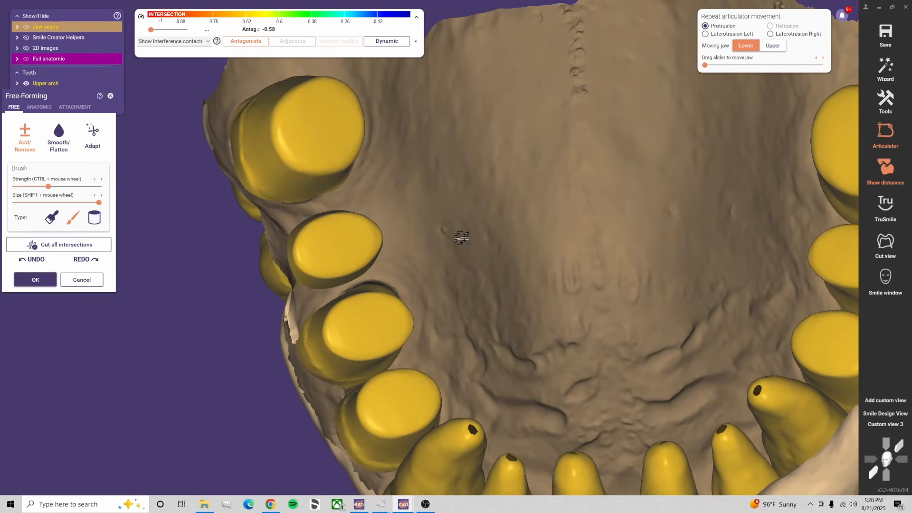
{"action": "right_click_drag", "start_coordinate": [460, 234], "coordinate": [448, 277]}
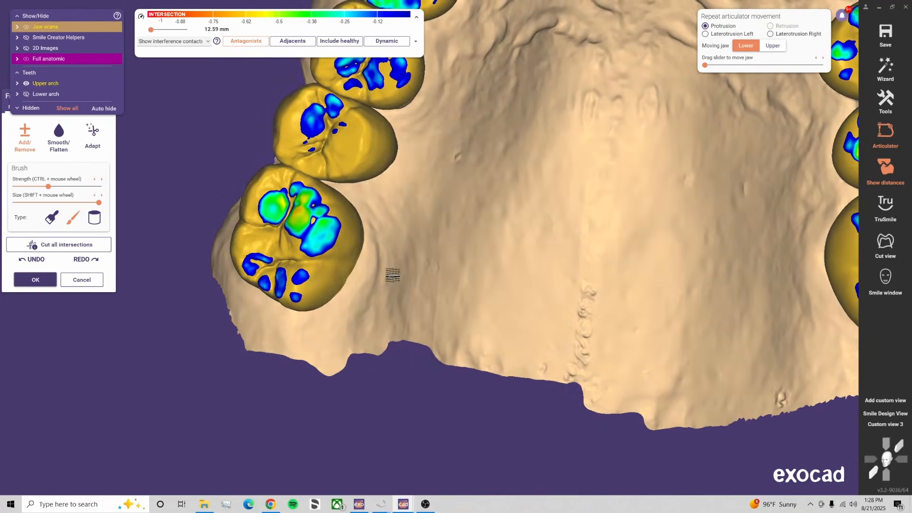
Make the full anatomic teeth about 70% opaque and reshape the distal part of the last upper molar with the Tooth parts preset
{"action": "mouse_move", "coordinate": [110, 59]}
{"action": "left_click_drag", "start_coordinate": [110, 59], "coordinate": [95, 57]}
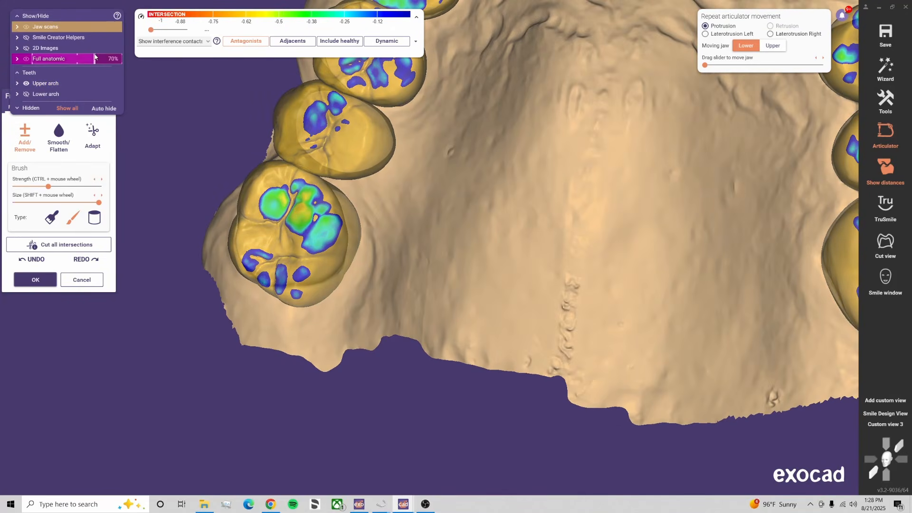
{"action": "left_click", "coordinate": [39, 107]}
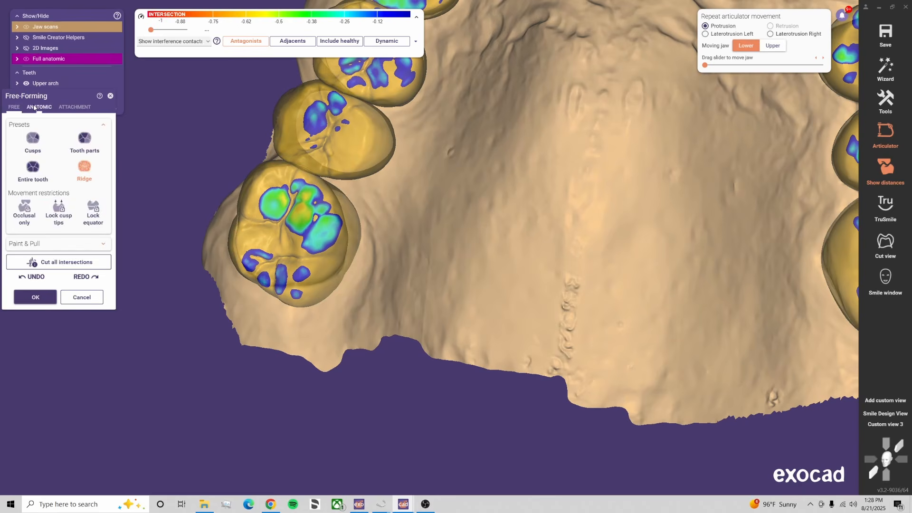
{"action": "left_click", "coordinate": [95, 151]}
{"action": "scroll", "coordinate": [313, 303], "scroll_direction": "up", "scroll_amount": 3}
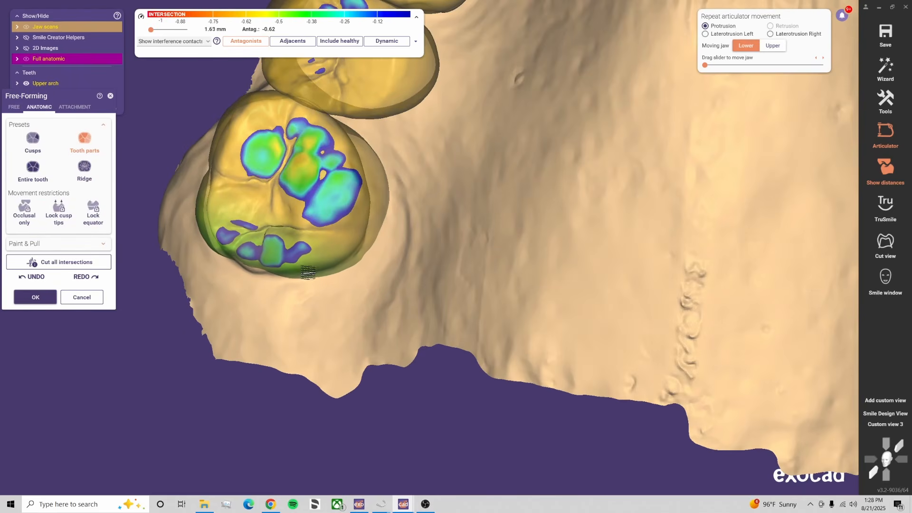
{"action": "right_click_drag", "start_coordinate": [404, 292], "coordinate": [345, 288]}
Restore the full anatomic teeth to full opacity and adjust the last upper molar with the Entire tooth preset and cusp tips locked
{"action": "left_click_drag", "start_coordinate": [95, 59], "coordinate": [224, 84]}
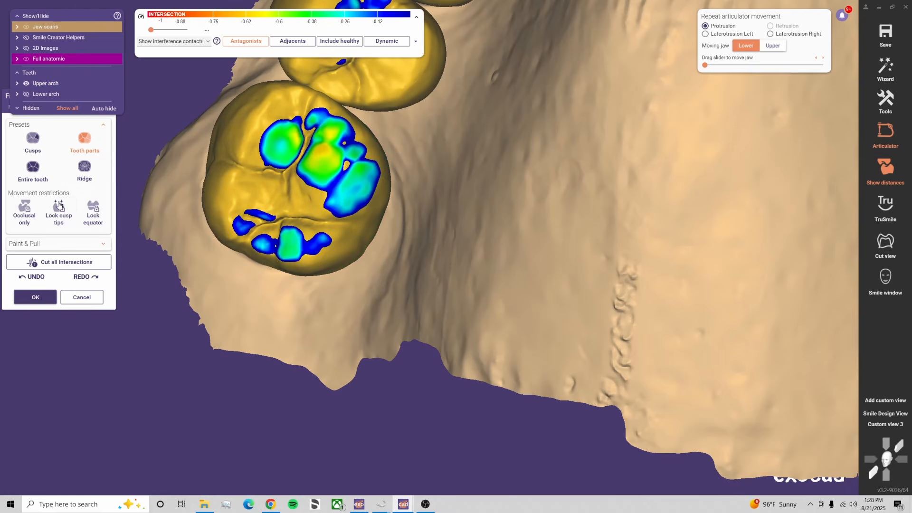
{"action": "left_click", "coordinate": [29, 170]}
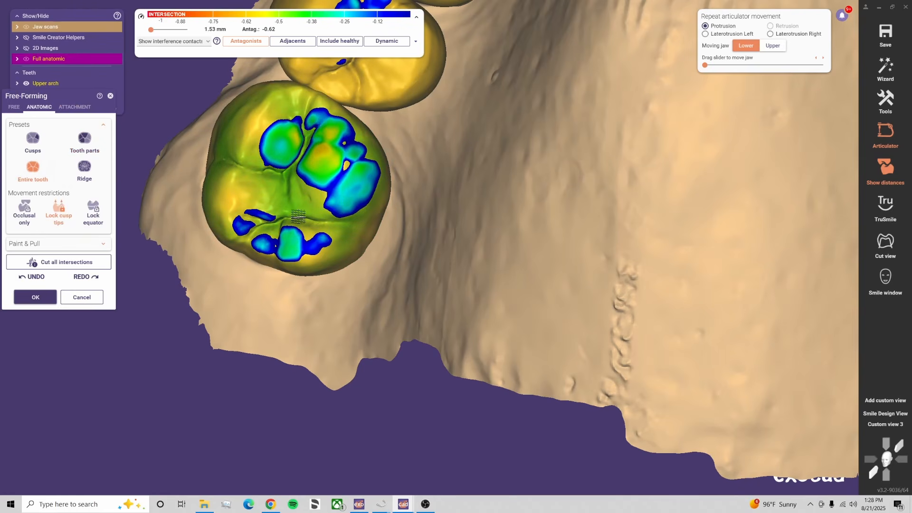
{"action": "mouse_move", "coordinate": [299, 217]}
{"action": "left_mouse_down"}
{"action": "mouse_move", "coordinate": [298, 205]}
{"action": "mouse_move", "coordinate": [329, 214]}
{"action": "left_mouse_up"}
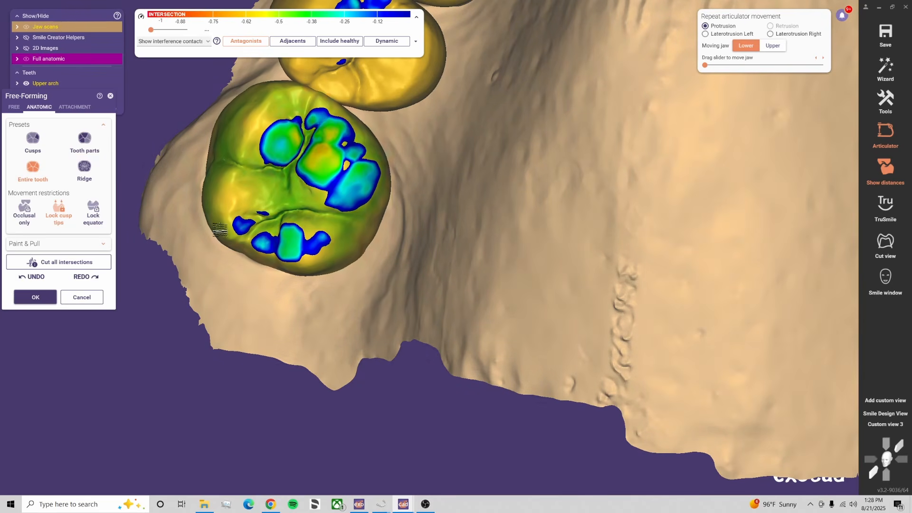
Try to reshape the palatal side of the last upper molar with Tooth parts and unlocked cusp tips, viewing the teeth at 77% opacity
{"action": "left_click", "coordinate": [86, 147]}
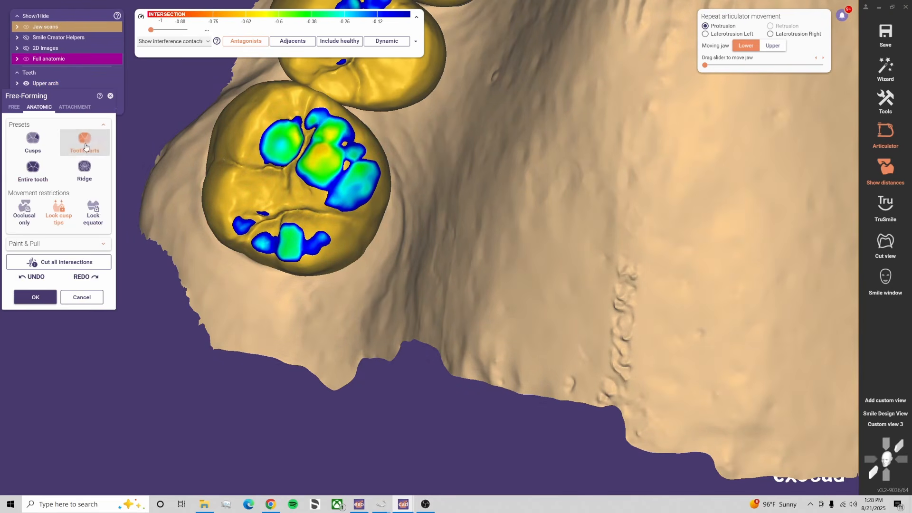
{"action": "left_click", "coordinate": [69, 212]}
{"action": "left_click", "coordinate": [107, 59]}
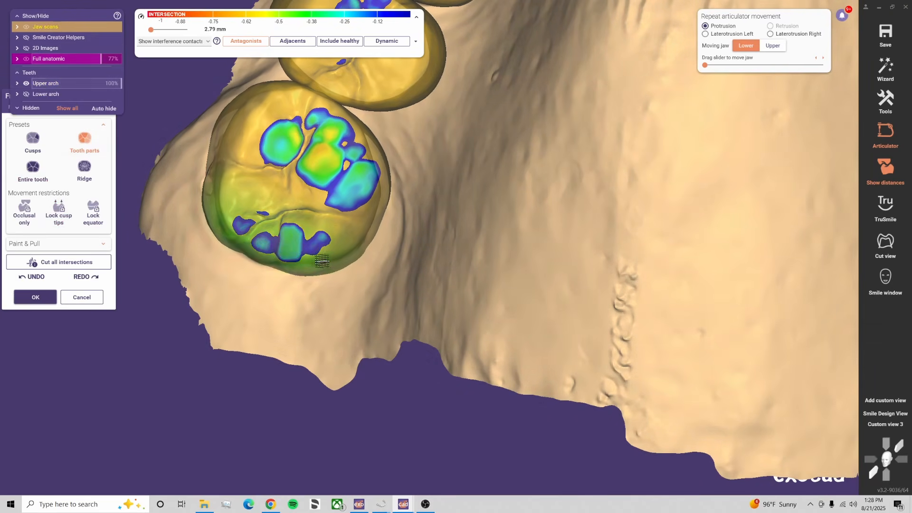
{"action": "right_click_drag", "start_coordinate": [336, 260], "coordinate": [365, 294]}
{"action": "left_click_drag", "start_coordinate": [344, 297], "coordinate": [340, 292]}
{"action": "right_click_drag", "start_coordinate": [441, 211], "coordinate": [470, 197]}
{"action": "left_click_drag", "start_coordinate": [474, 199], "coordinate": [458, 201]}
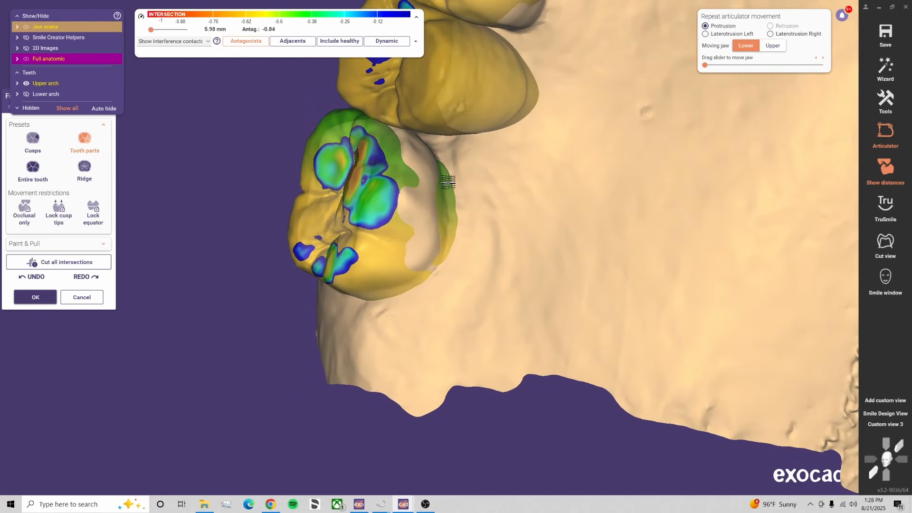
{"action": "left_click", "coordinate": [34, 278]}
{"action": "left_click", "coordinate": [34, 280]}
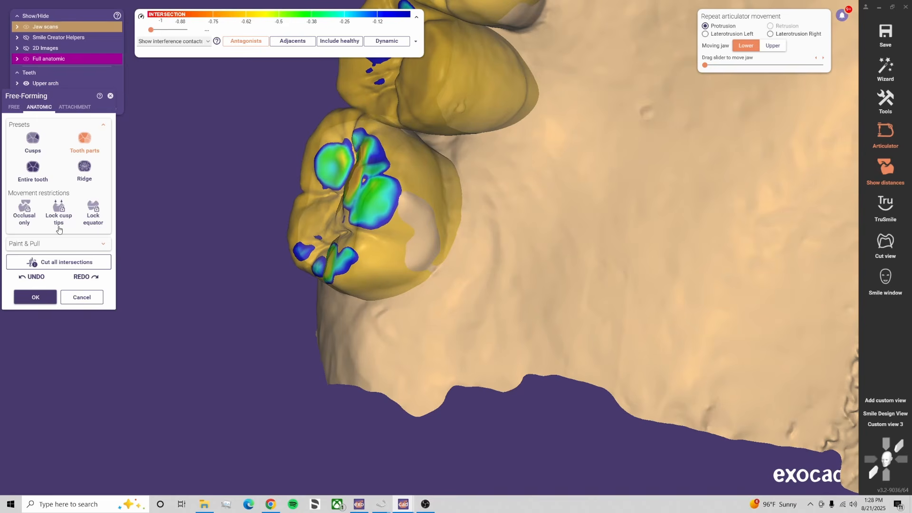
Try to adjust the last upper molar with Tooth parts restricted to occlusal only, and undo it
{"action": "left_click", "coordinate": [25, 213]}
{"action": "scroll", "coordinate": [460, 185], "scroll_direction": "up", "scroll_amount": 2}
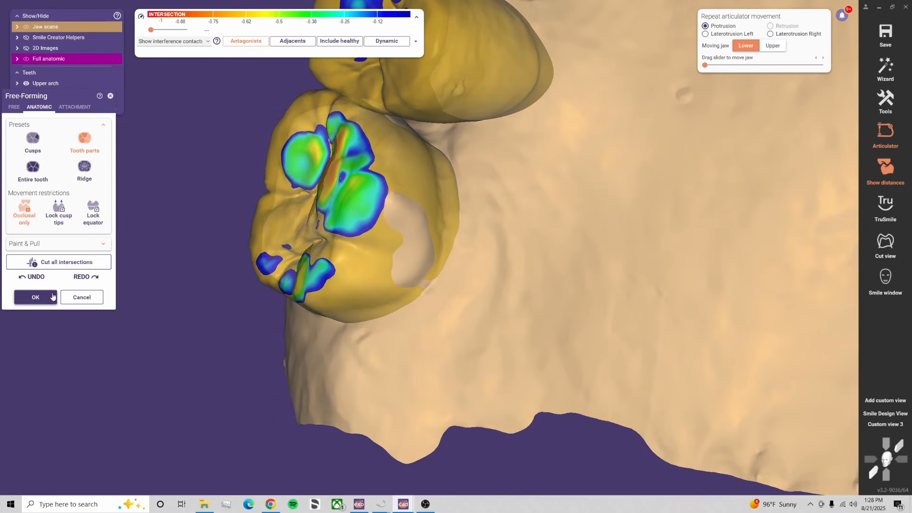
{"action": "left_click", "coordinate": [34, 277]}
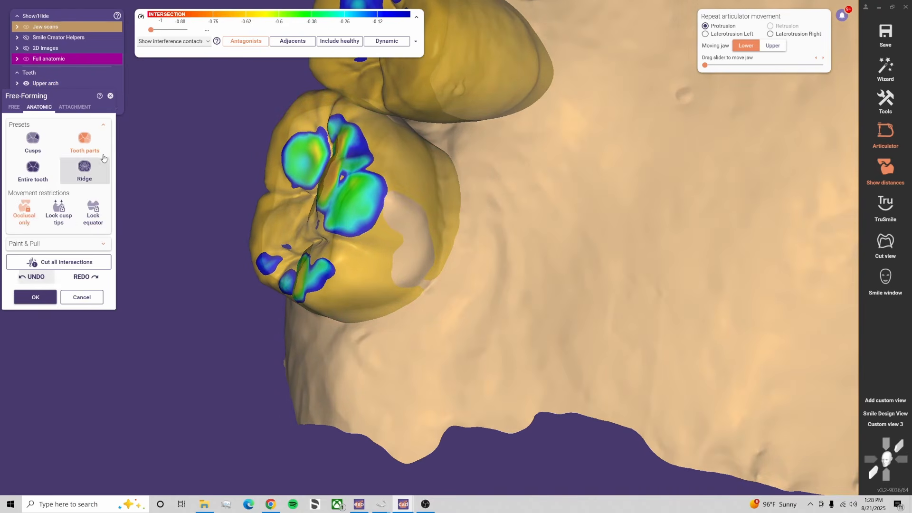
Make the jaw scans translucent and reshape the mesiopalatal surface of the last upper molar with Add/Remove at varied brush size and strength
{"action": "left_click", "coordinate": [94, 26]}
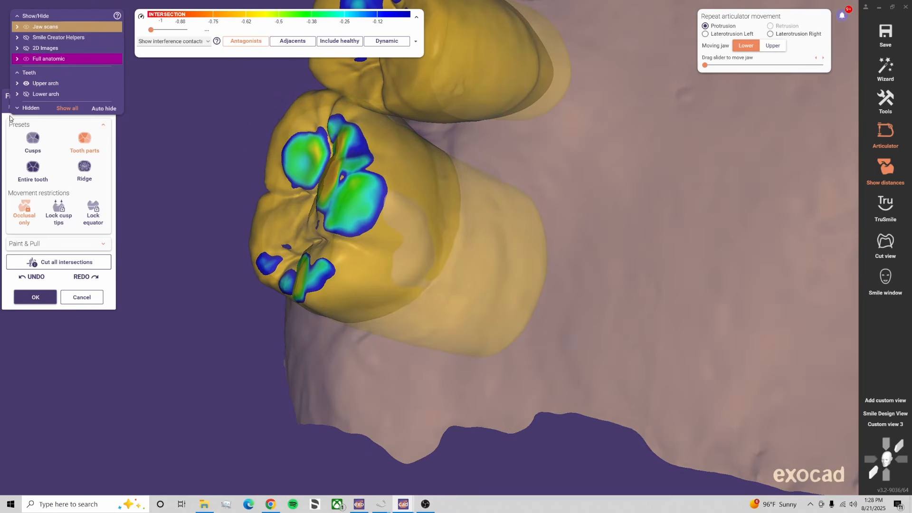
{"action": "left_click", "coordinate": [13, 108]}
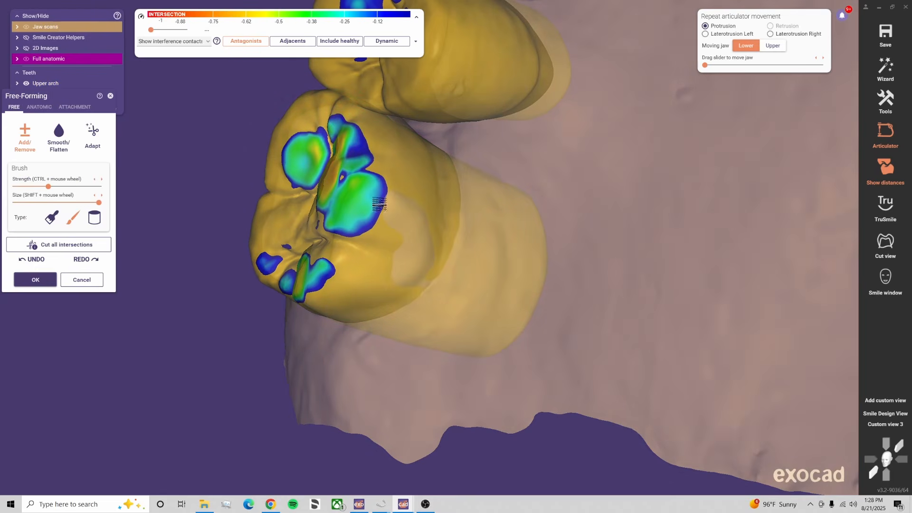
{"action": "left_click", "coordinate": [51, 217]}
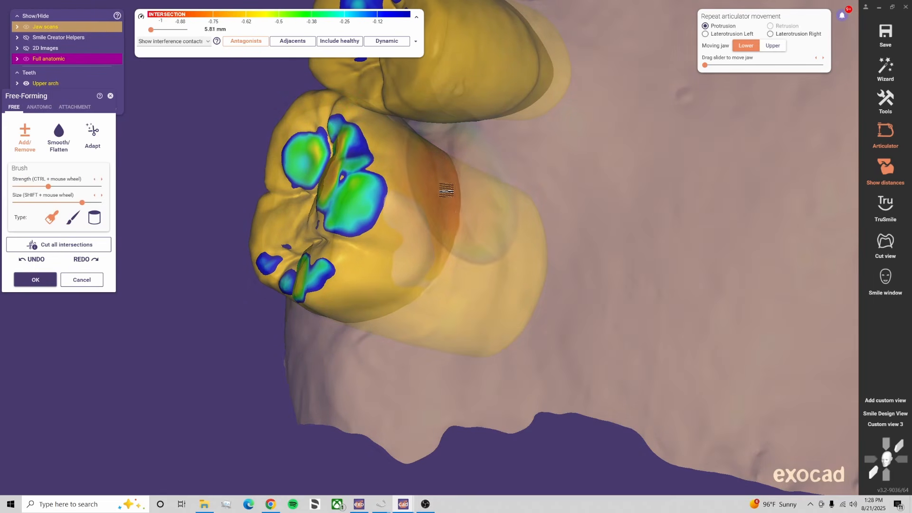
{"action": "scroll", "coordinate": [487, 152], "scroll_direction": "down", "scroll_amount": 5, "text": "shift"}
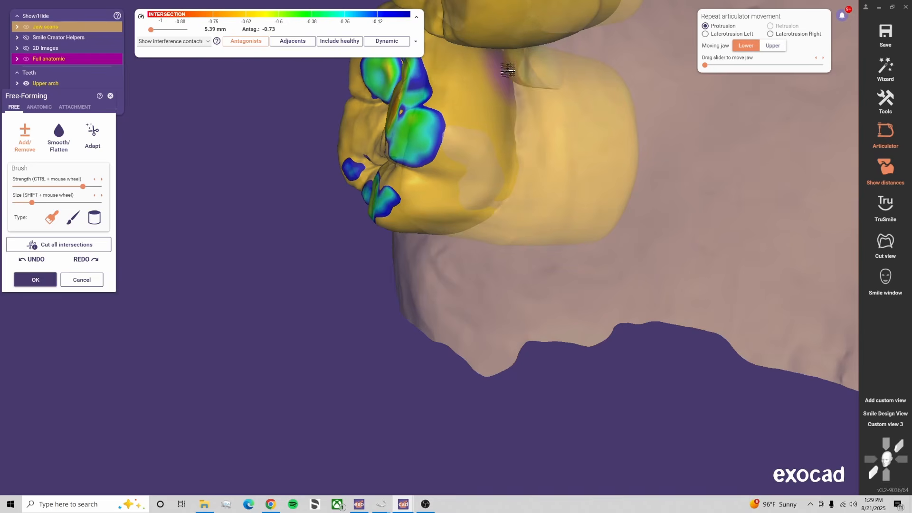
{"action": "left_click", "coordinate": [53, 186]}
{"action": "scroll", "coordinate": [475, 147], "scroll_direction": "up", "scroll_amount": 4, "text": "shift"}
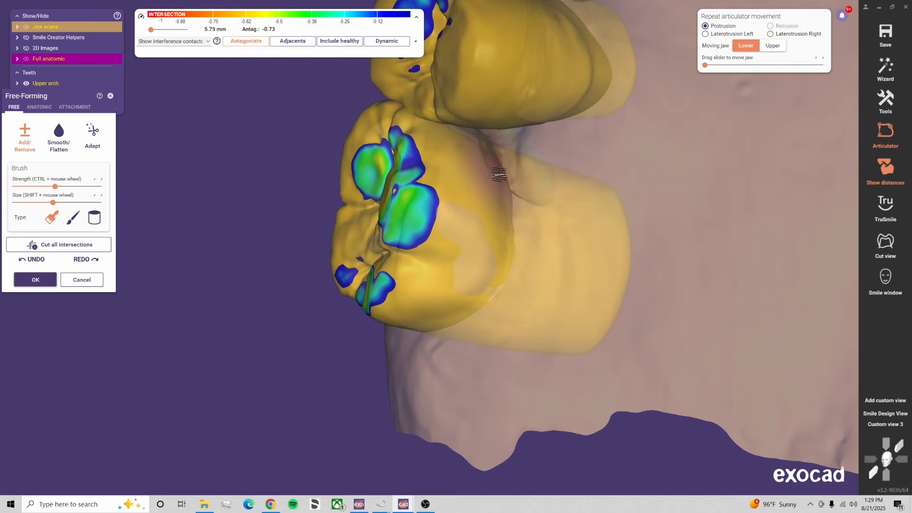
Build up the distopalatal surface of the last upper molar with a larger Add/Remove brush
{"action": "right_click_drag", "start_coordinate": [533, 198], "coordinate": [482, 247]}
{"action": "mouse_move", "coordinate": [471, 323]}
{"action": "right_mouse_down"}
{"action": "mouse_move", "coordinate": [544, 257]}
{"action": "mouse_move", "coordinate": [454, 265]}
{"action": "right_mouse_up"}
{"action": "scroll", "coordinate": [433, 185], "scroll_direction": "up", "scroll_amount": 2, "text": "shift"}
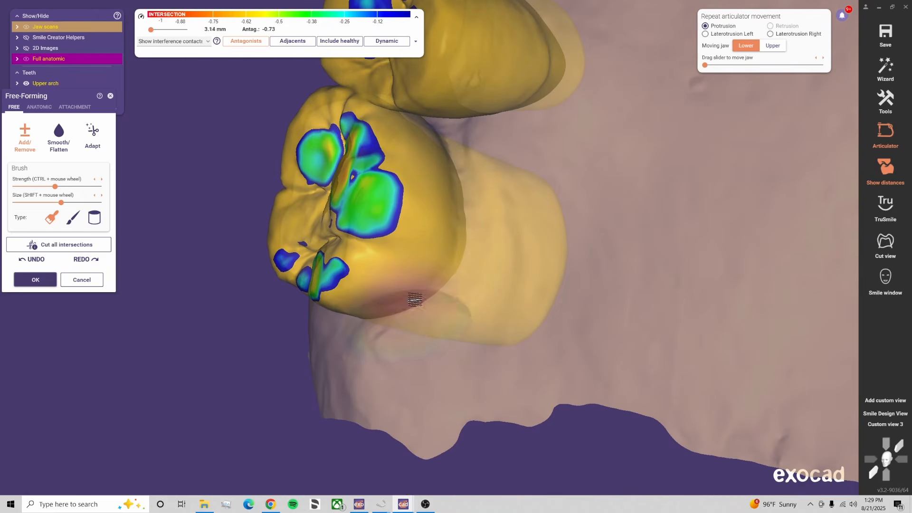
{"action": "right_click_drag", "start_coordinate": [401, 335], "coordinate": [377, 336]}
{"action": "scroll", "coordinate": [290, 352], "scroll_direction": "down", "scroll_amount": 5, "text": "shift"}
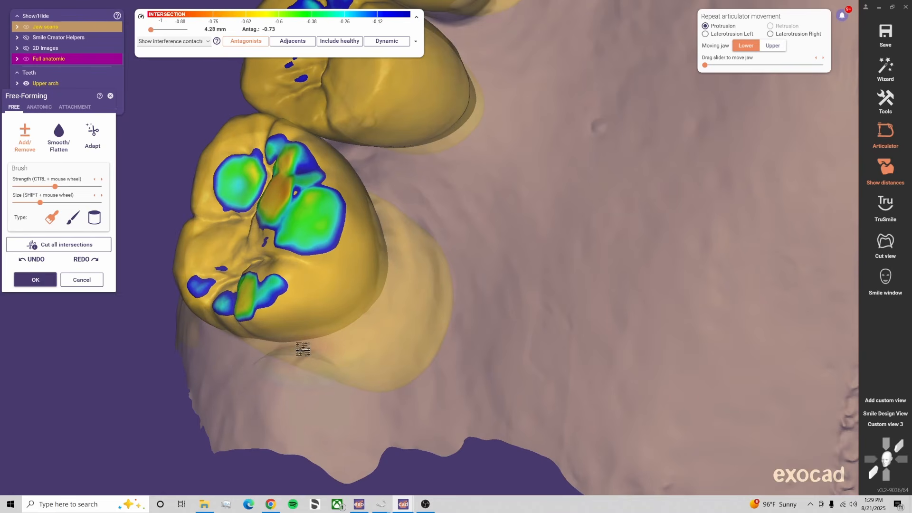
Refine the distal contour of the last upper molar with Add/Remove, and restore the full anatomic teeth to full opacity
{"action": "mouse_move", "coordinate": [302, 349]}
{"action": "right_mouse_down"}
{"action": "mouse_move", "coordinate": [340, 347]}
{"action": "mouse_move", "coordinate": [285, 366]}
{"action": "right_mouse_up"}
{"action": "scroll", "coordinate": [292, 366], "scroll_direction": "up", "scroll_amount": 3, "text": "shift"}
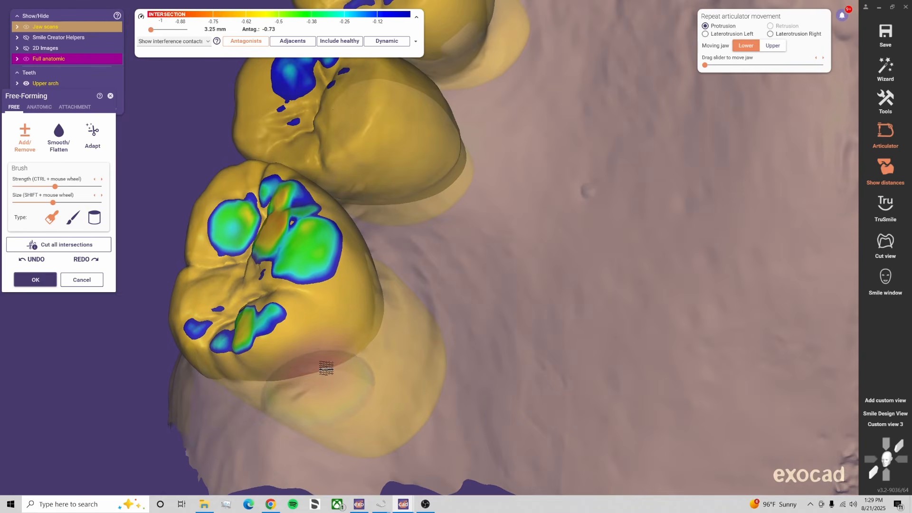
{"action": "right_click_drag", "start_coordinate": [428, 307], "coordinate": [435, 316]}
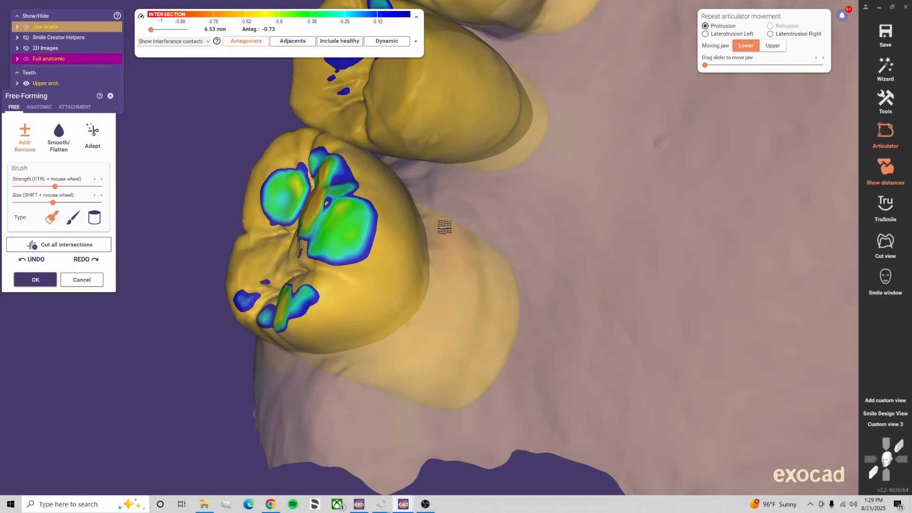
{"action": "right_click_drag", "start_coordinate": [444, 227], "coordinate": [441, 271]}
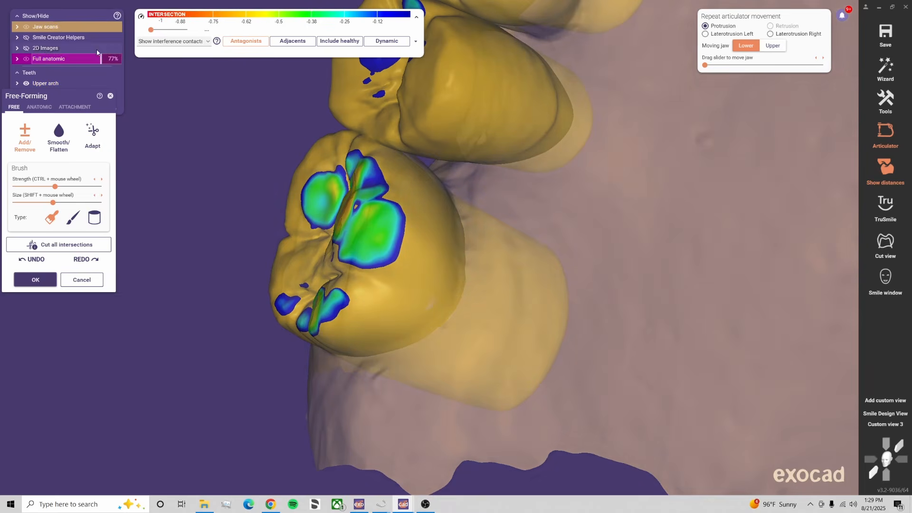
{"action": "left_click_drag", "start_coordinate": [97, 58], "coordinate": [304, 84]}
{"action": "mouse_move", "coordinate": [518, 228]}
{"action": "right_mouse_down"}
{"action": "mouse_move", "coordinate": [554, 283]}
{"action": "mouse_move", "coordinate": [565, 280]}
{"action": "right_mouse_up"}
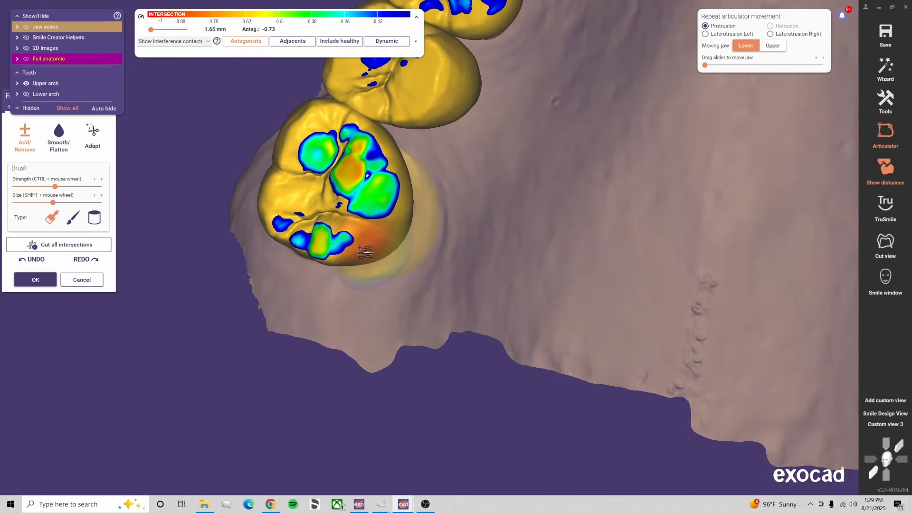
Refine the palatal surface of the last upper molar with Add/Remove at varied brush sizes, and hide the antagonist contacts
{"action": "mouse_move", "coordinate": [380, 238]}
{"action": "right_mouse_down"}
{"action": "mouse_move", "coordinate": [371, 266]}
{"action": "mouse_move", "coordinate": [403, 262]}
{"action": "mouse_move", "coordinate": [388, 242]}
{"action": "mouse_move", "coordinate": [432, 228]}
{"action": "mouse_move", "coordinate": [442, 198]}
{"action": "right_mouse_up"}
{"action": "scroll", "coordinate": [363, 271], "scroll_direction": "down", "scroll_amount": 4, "text": "shift"}
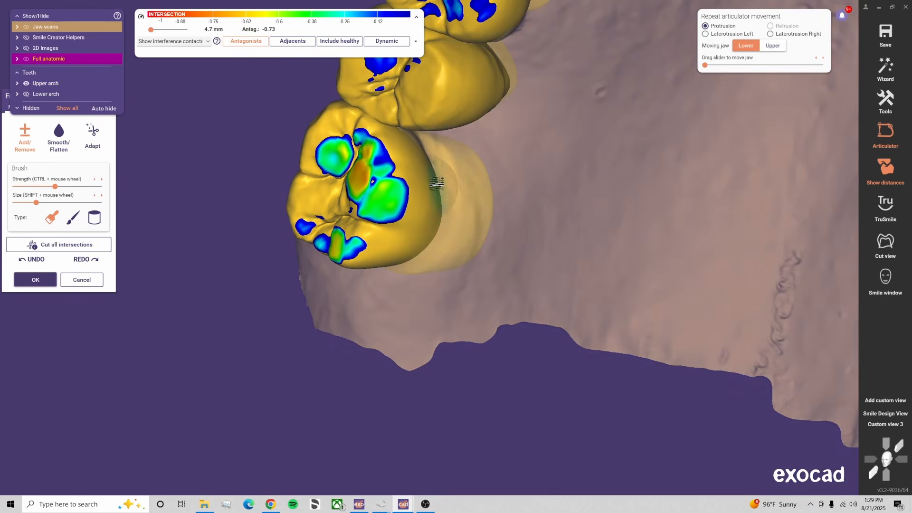
{"action": "right_click_drag", "start_coordinate": [413, 142], "coordinate": [414, 213]}
{"action": "left_click", "coordinate": [251, 42]}
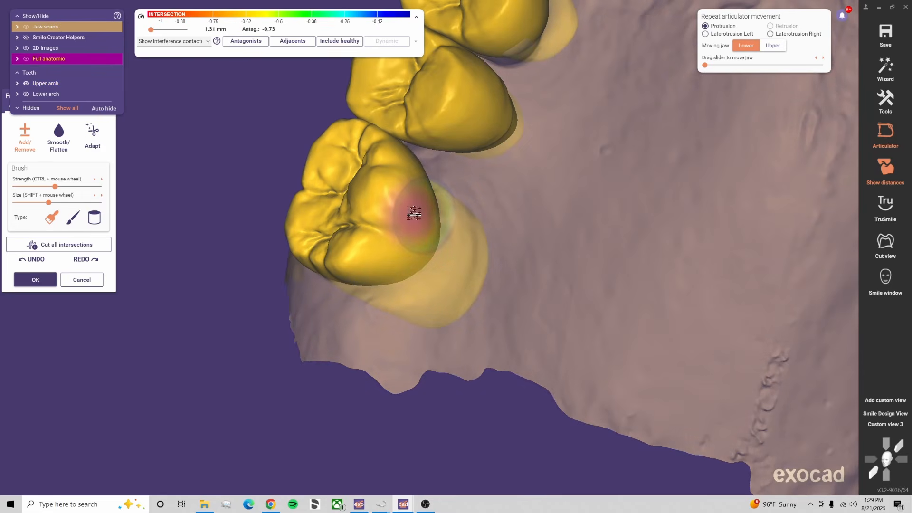
{"action": "right_click_drag", "start_coordinate": [426, 182], "coordinate": [372, 239]}
{"action": "right_click_drag", "start_coordinate": [321, 214], "coordinate": [351, 236]}
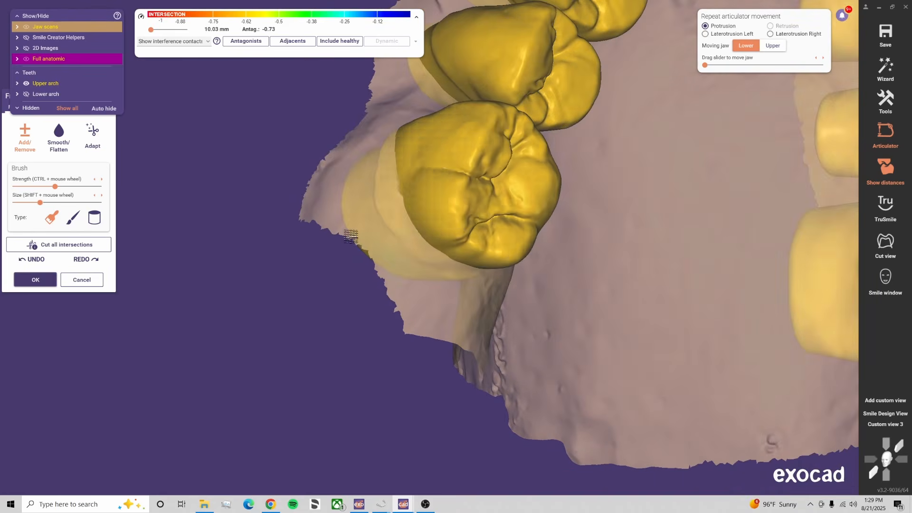
Bring the full anatomic teeth to full opacity and adjust the mesial side of the last upper molar using unrestricted Tooth parts
{"action": "mouse_move", "coordinate": [113, 61]}
{"action": "left_mouse_down"}
{"action": "mouse_move", "coordinate": [67, 62]}
{"action": "mouse_move", "coordinate": [124, 64]}
{"action": "left_mouse_up"}
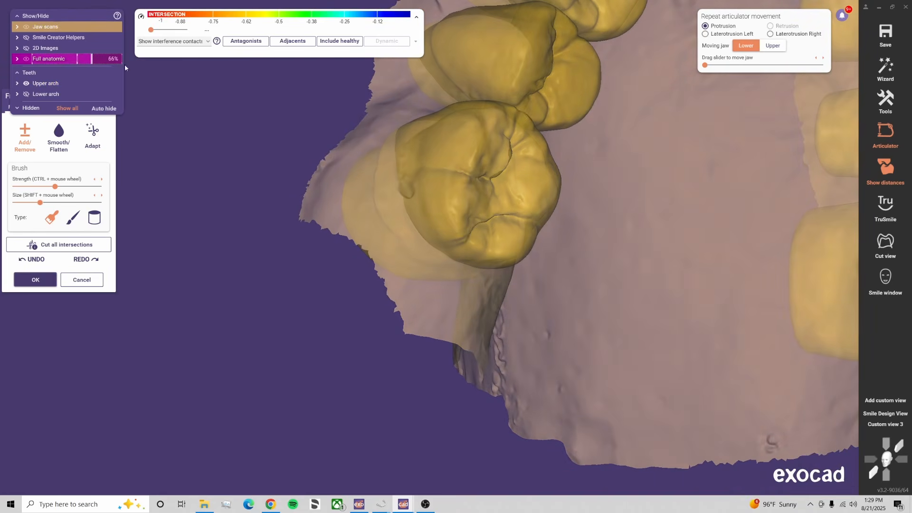
{"action": "left_click", "coordinate": [904, 421]}
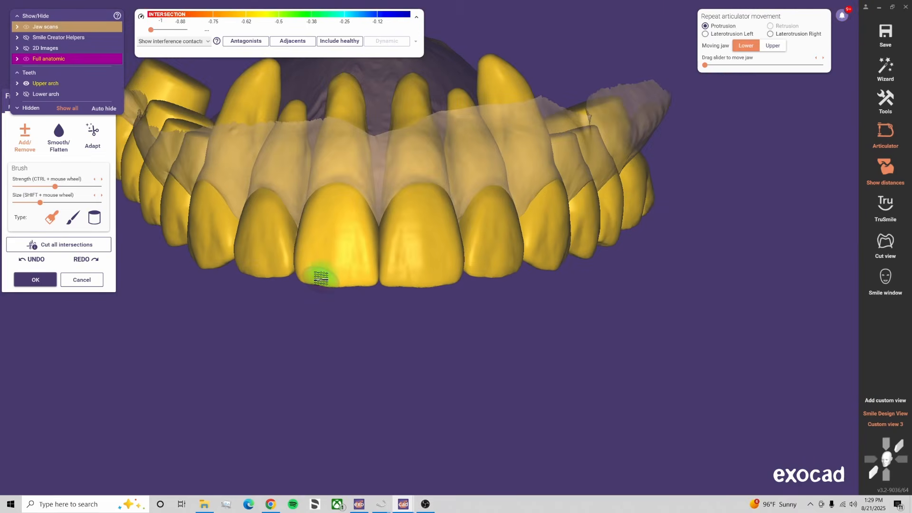
{"action": "right_click_drag", "start_coordinate": [289, 142], "coordinate": [375, 209]}
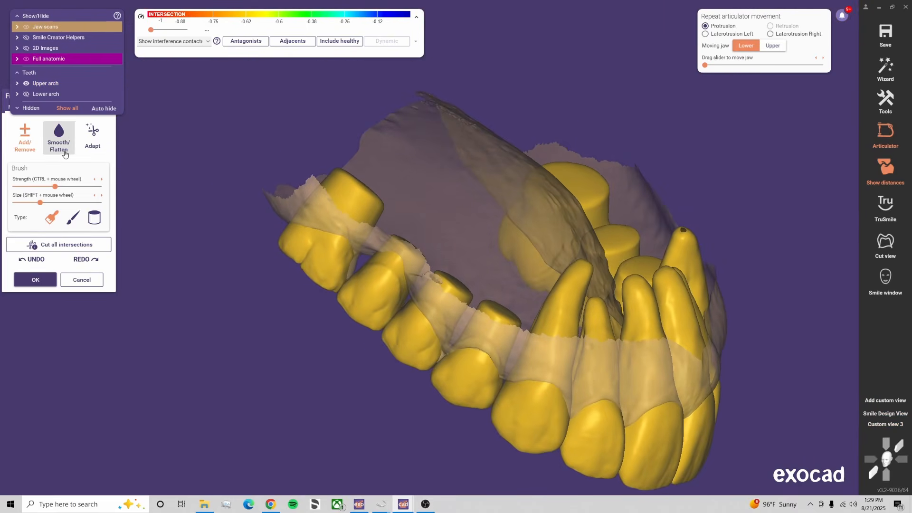
{"action": "left_click", "coordinate": [45, 109]}
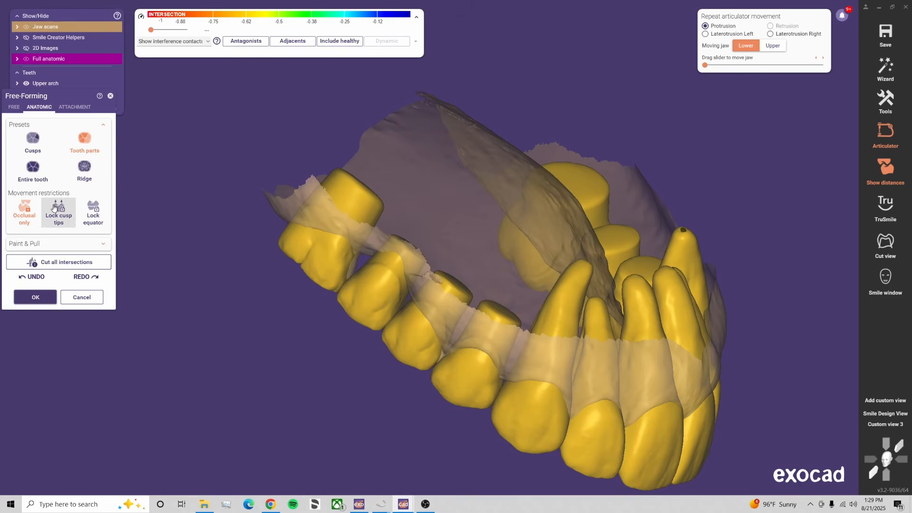
{"action": "scroll", "coordinate": [369, 245], "scroll_direction": "up", "scroll_amount": 5}
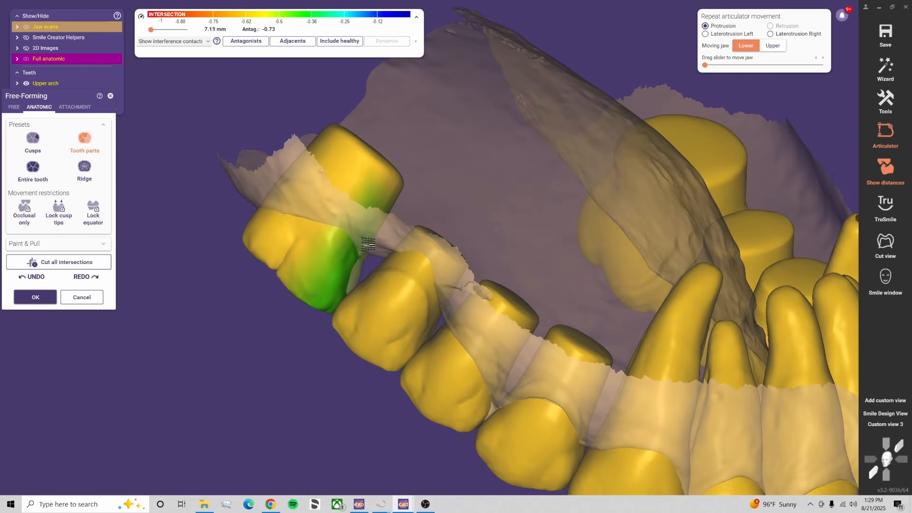
{"action": "right_click_drag", "start_coordinate": [380, 251], "coordinate": [416, 256]}
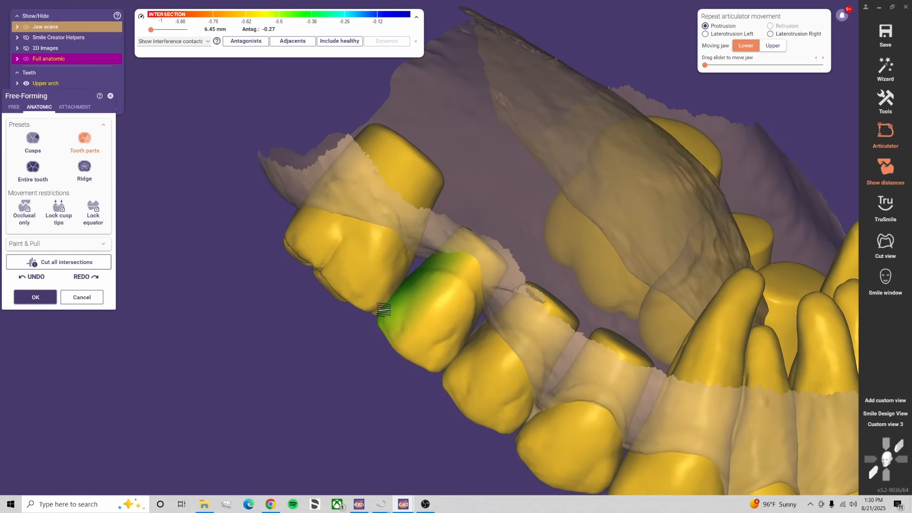
Refine the mesiopalatal contour of the last upper molar, next to its neighbouring tooth, with a slightly smaller Add/Remove brush
{"action": "right_click_drag", "start_coordinate": [384, 310], "coordinate": [392, 205]}
{"action": "scroll", "coordinate": [383, 210], "scroll_direction": "up", "scroll_amount": 4}
{"action": "left_click", "coordinate": [40, 143]}
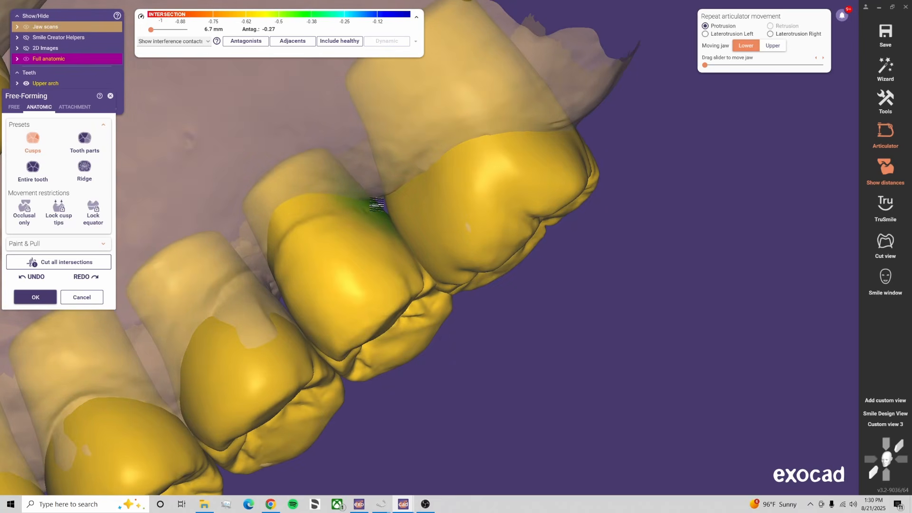
{"action": "scroll", "coordinate": [464, 300], "scroll_direction": "down", "scroll_amount": 3}
{"action": "right_click_drag", "start_coordinate": [464, 302], "coordinate": [444, 287]}
{"action": "left_click", "coordinate": [14, 106]}
{"action": "scroll", "coordinate": [471, 270], "scroll_direction": "up", "scroll_amount": 3}
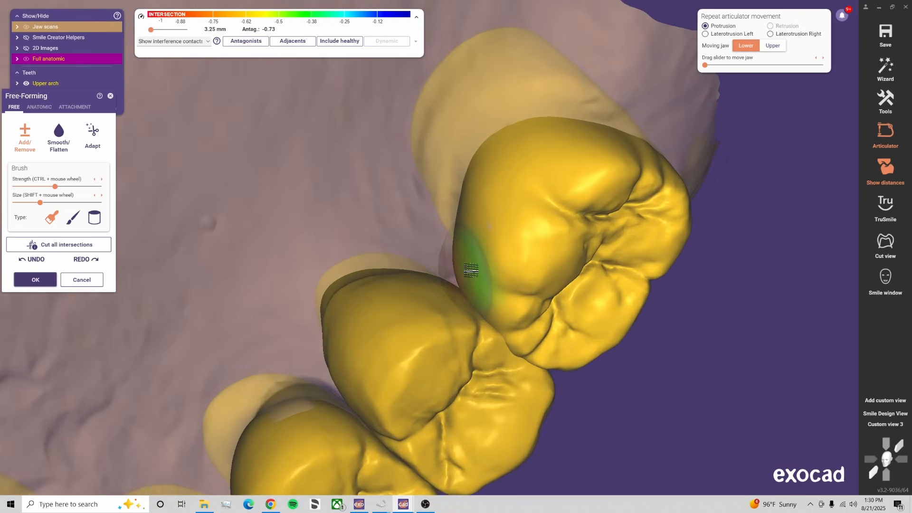
{"action": "right_click_drag", "start_coordinate": [487, 213], "coordinate": [432, 295]}
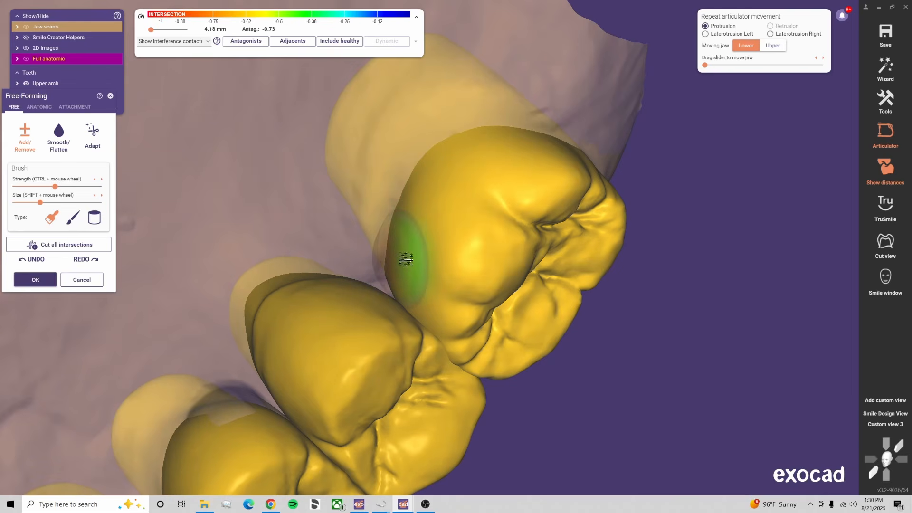
{"action": "mouse_move", "coordinate": [411, 274]}
{"action": "right_mouse_down"}
{"action": "mouse_move", "coordinate": [405, 267]}
{"action": "mouse_move", "coordinate": [417, 277]}
{"action": "right_mouse_up"}
{"action": "scroll", "coordinate": [346, 221], "scroll_direction": "down", "scroll_amount": 1, "text": "shift"}
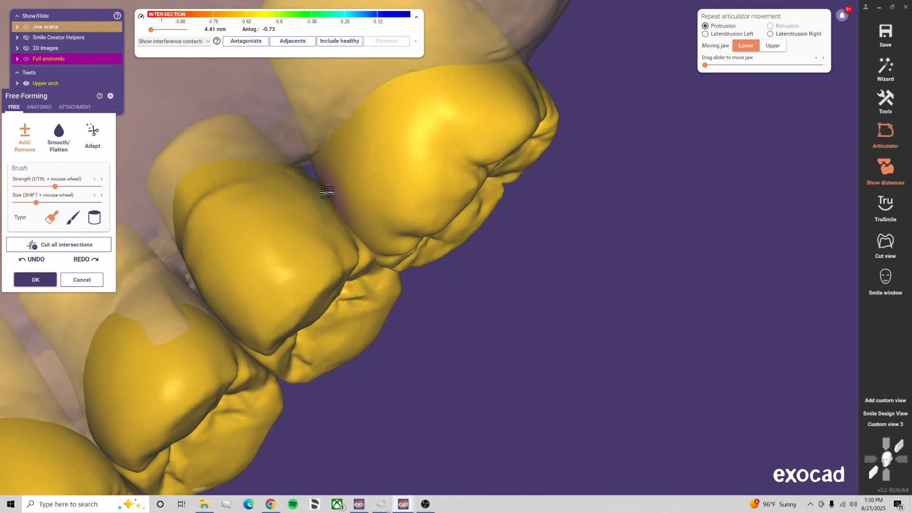
{"action": "scroll", "coordinate": [478, 289], "scroll_direction": "down", "scroll_amount": 2}
{"action": "mouse_move", "coordinate": [478, 288]}
{"action": "right_mouse_down"}
{"action": "mouse_move", "coordinate": [421, 369]}
{"action": "mouse_move", "coordinate": [430, 376]}
{"action": "right_mouse_up"}
Adjust the mesial part and mesiopalatal cusp of the last upper molar with the anatomic Tooth parts and Cusps presets
{"action": "left_click", "coordinate": [38, 107]}
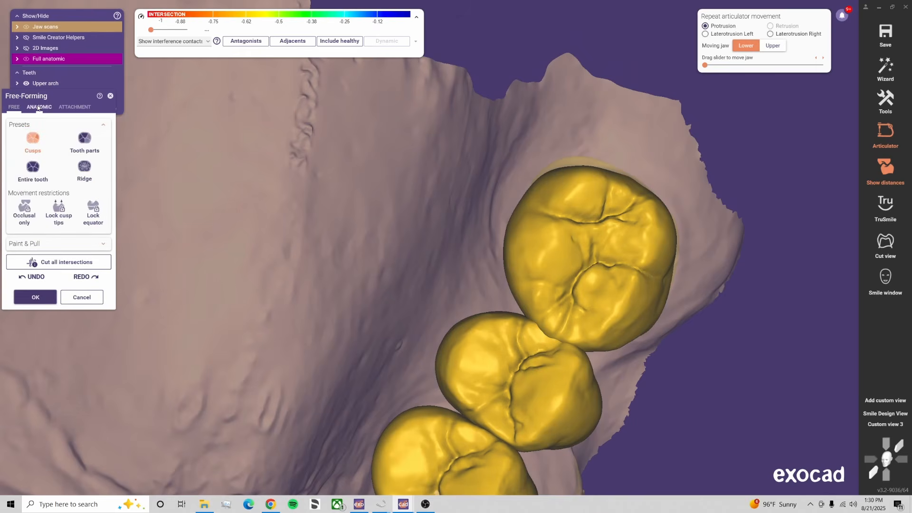
{"action": "right_click_drag", "start_coordinate": [505, 281], "coordinate": [532, 329]}
{"action": "scroll", "coordinate": [562, 366], "scroll_direction": "up", "scroll_amount": 2}
{"action": "left_click", "coordinate": [83, 143]}
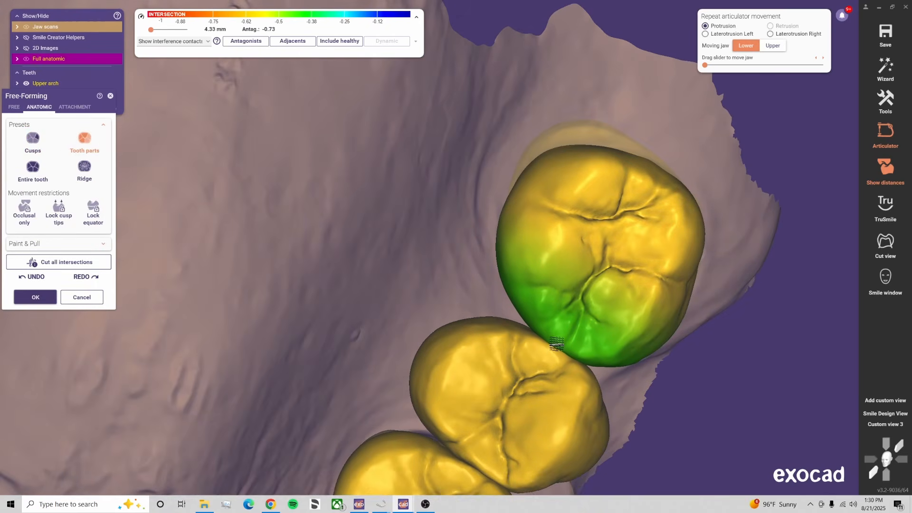
{"action": "left_click", "coordinate": [33, 141]}
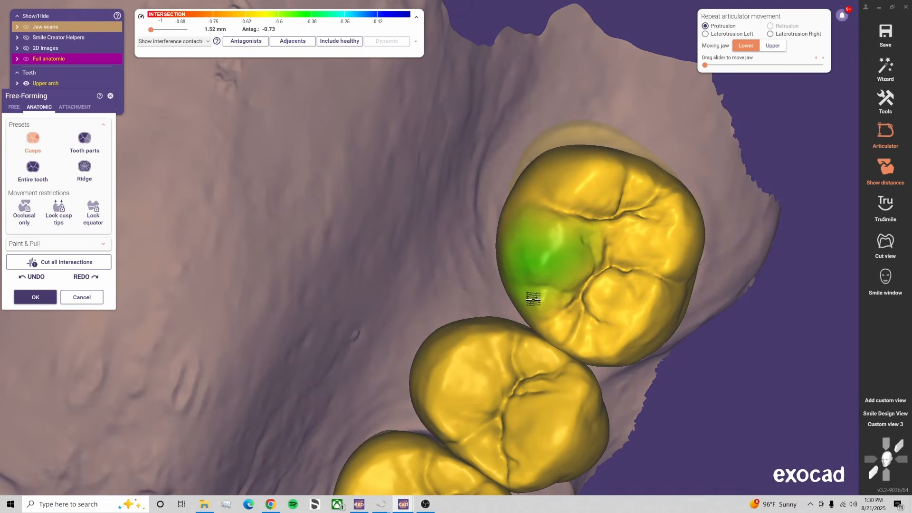
{"action": "mouse_move", "coordinate": [530, 299]}
{"action": "right_mouse_down"}
{"action": "mouse_move", "coordinate": [546, 414]}
{"action": "mouse_move", "coordinate": [599, 272]}
{"action": "right_mouse_up"}
{"action": "left_click", "coordinate": [88, 142]}
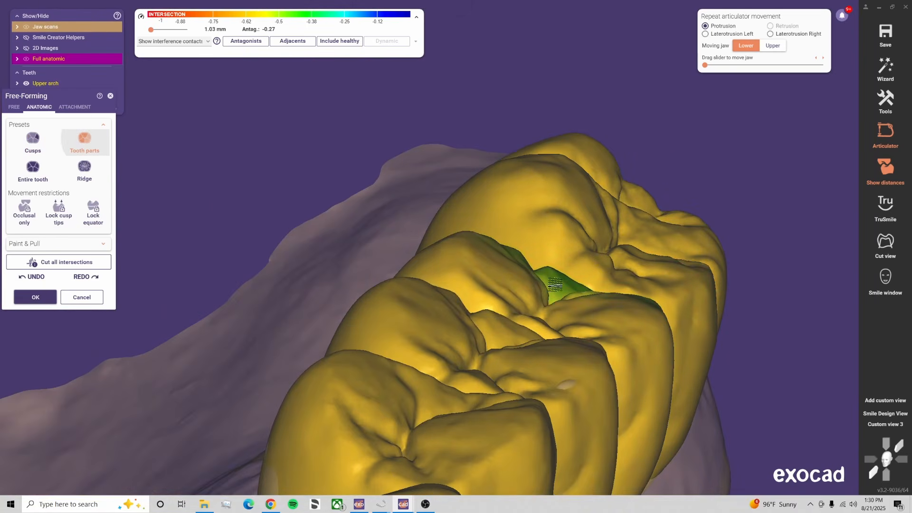
Lower the palatal cusps of the last upper molar with Tooth parts against the displayed antagonist contacts, and hide the contacts
{"action": "right_click_drag", "start_coordinate": [670, 328], "coordinate": [623, 373]}
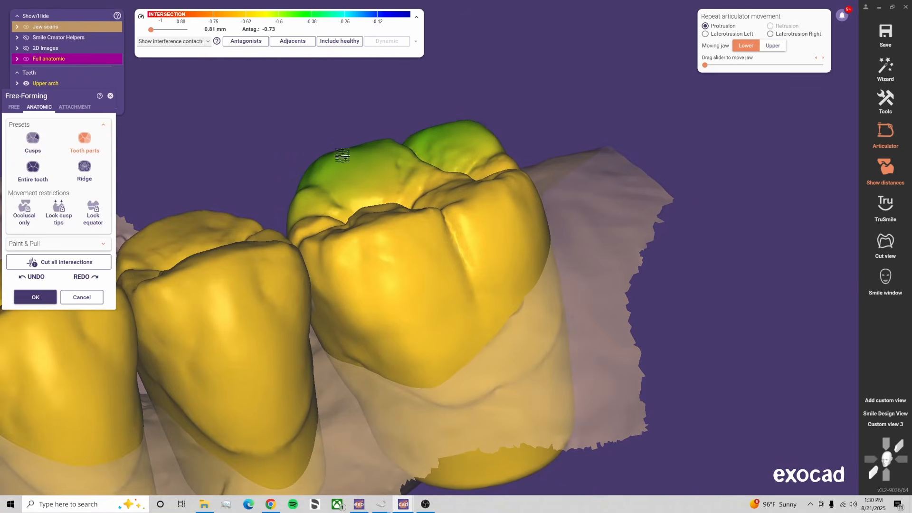
{"action": "left_click", "coordinate": [246, 40]}
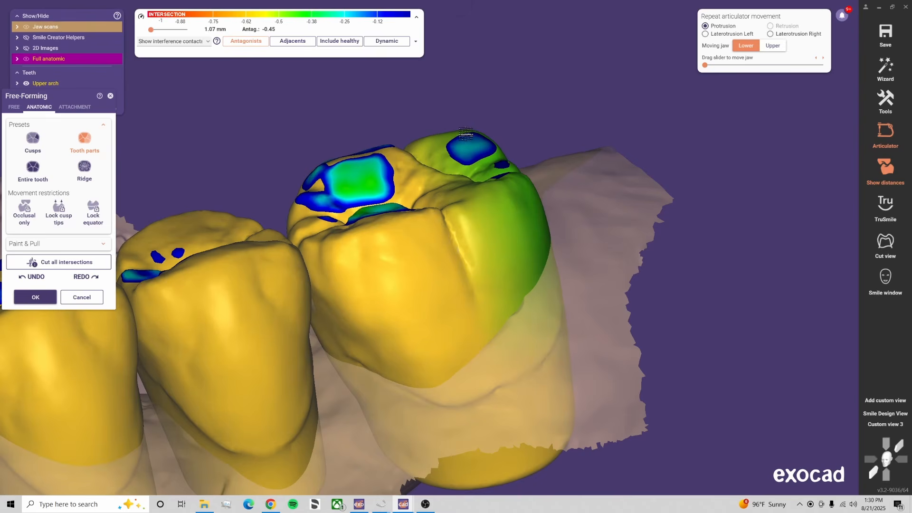
{"action": "left_click_drag", "start_coordinate": [354, 167], "coordinate": [352, 169]}
{"action": "right_click_drag", "start_coordinate": [270, 179], "coordinate": [276, 164]}
{"action": "right_click_drag", "start_coordinate": [299, 209], "coordinate": [408, 180]}
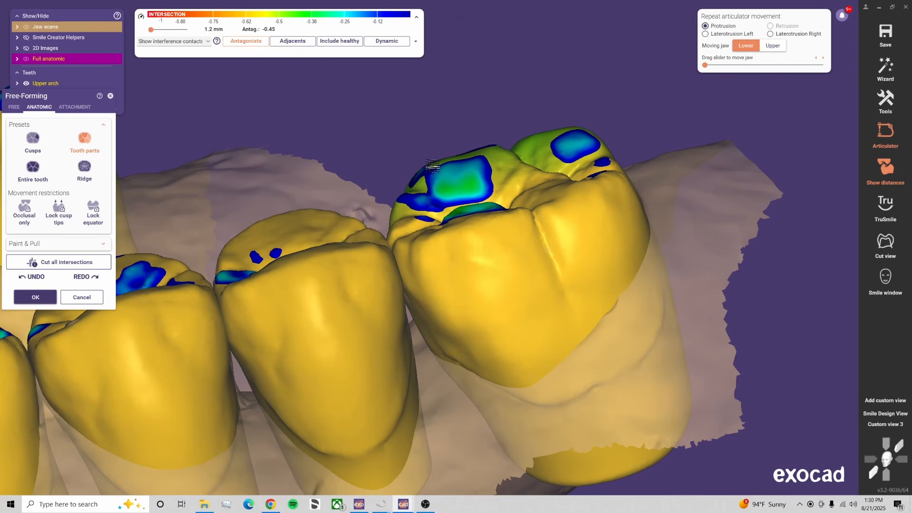
{"action": "right_click_drag", "start_coordinate": [504, 223], "coordinate": [414, 206]}
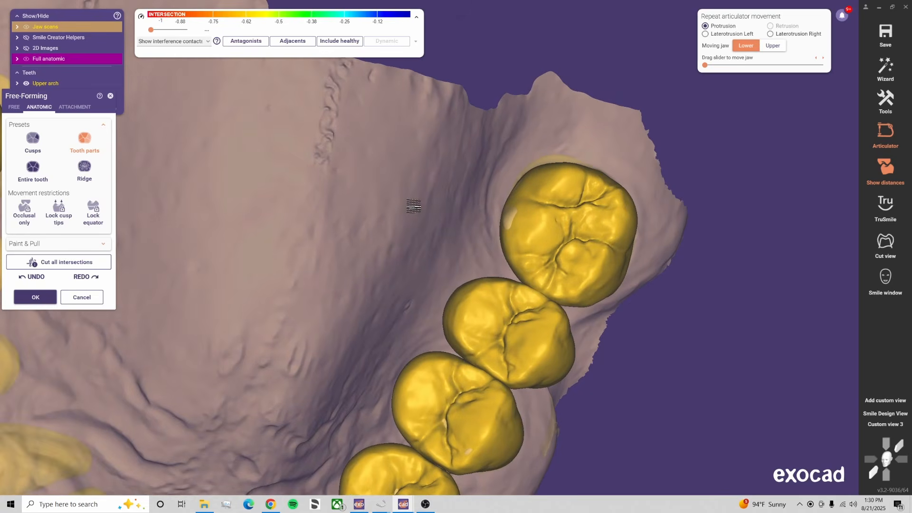
Reshape the mesiopalatal cusp of the last upper molar with the Cusps preset
{"action": "scroll", "coordinate": [559, 238], "scroll_direction": "up", "scroll_amount": 5}
{"action": "left_click", "coordinate": [42, 140]}
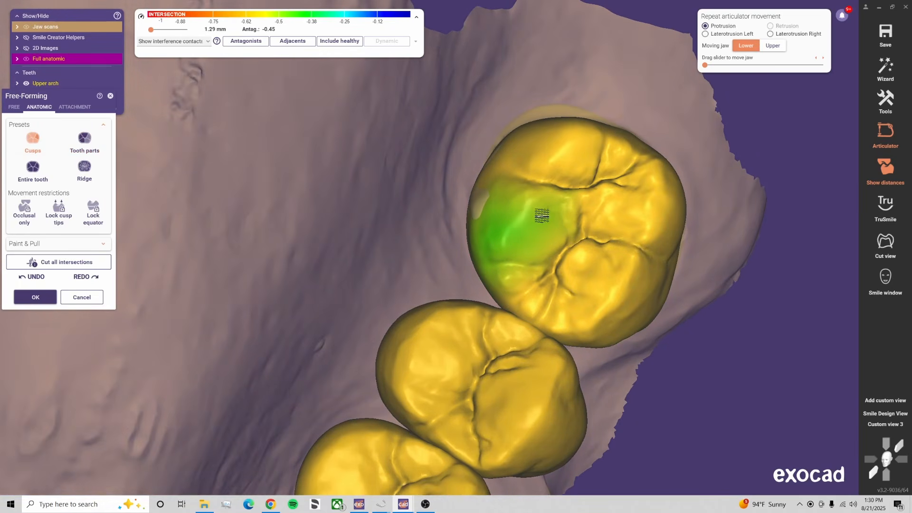
Turn on the antagonist contact display for the upper arch teeth
{"action": "scroll", "coordinate": [589, 299], "scroll_direction": "down", "scroll_amount": 3}
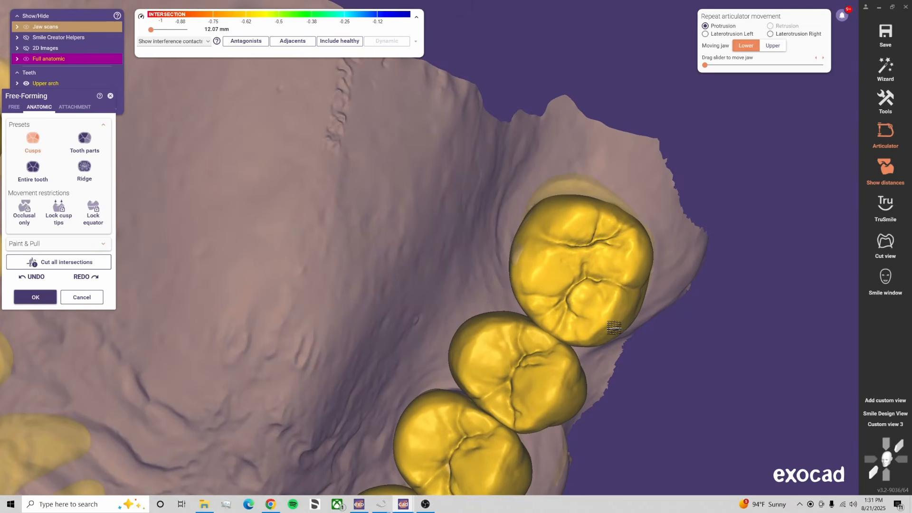
{"action": "scroll", "coordinate": [615, 328], "scroll_direction": "up", "scroll_amount": 3}
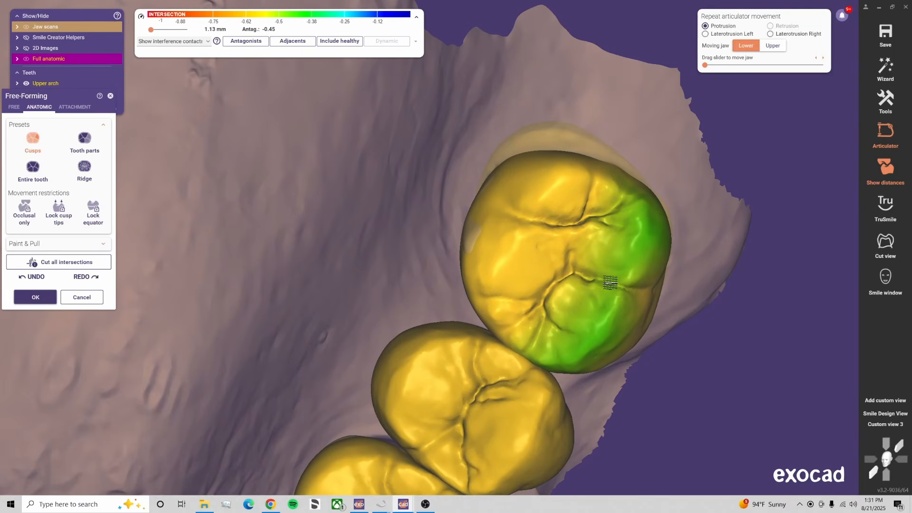
{"action": "scroll", "coordinate": [587, 314], "scroll_direction": "down", "scroll_amount": 5}
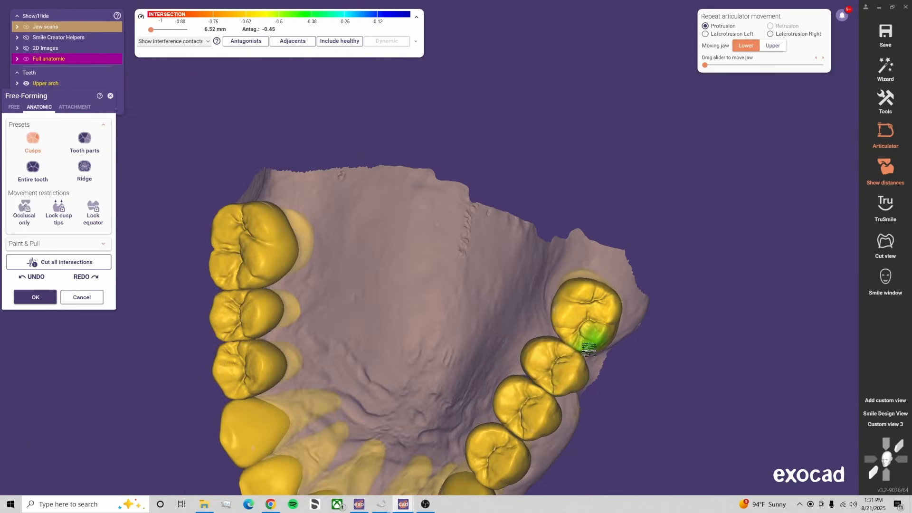
{"action": "right_click_drag", "start_coordinate": [592, 337], "coordinate": [575, 351]}
{"action": "key", "text": "a"}
{"action": "key", "text": "a"}
{"action": "key", "text": "a"}
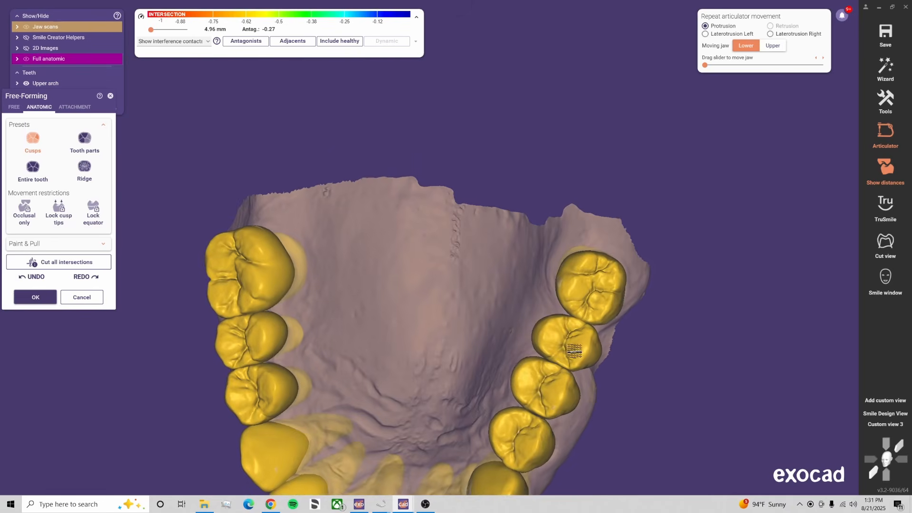
{"action": "right_click_drag", "start_coordinate": [339, 115], "coordinate": [338, 115]}
{"action": "left_click", "coordinate": [248, 42]}
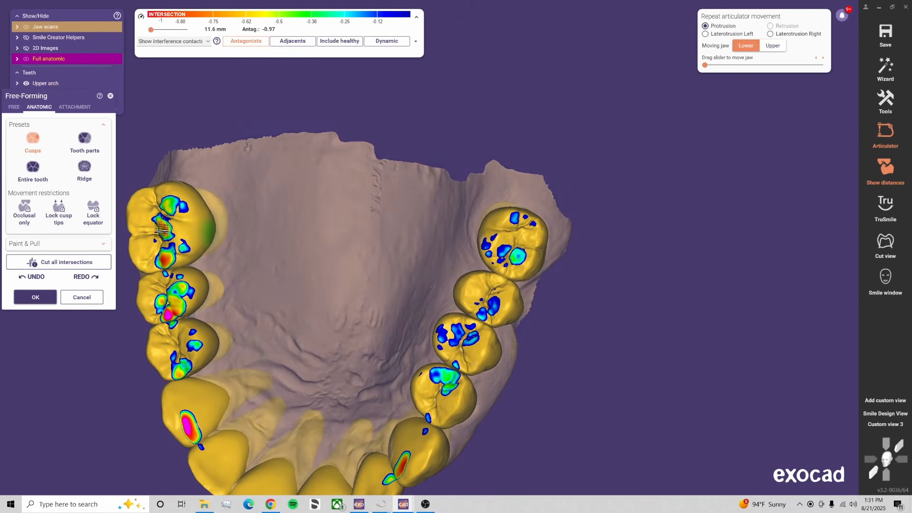
Reduce the antagonist contact areas on the upper rear molar in free mode with an enlarged fine-tipped Add/Remove brush
{"action": "scroll", "coordinate": [512, 239], "scroll_direction": "up", "scroll_amount": 4}
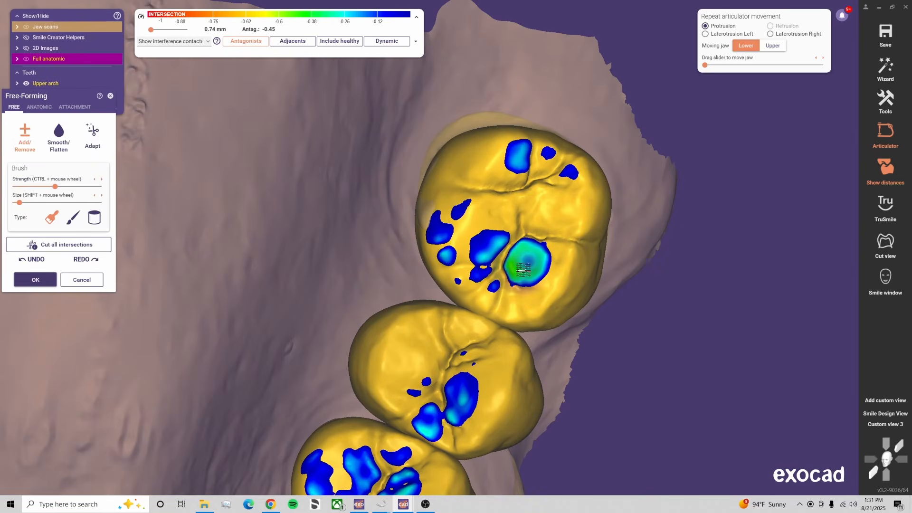
{"action": "left_click", "coordinate": [72, 218]}
{"action": "scroll", "coordinate": [528, 265], "scroll_direction": "up", "scroll_amount": 1}
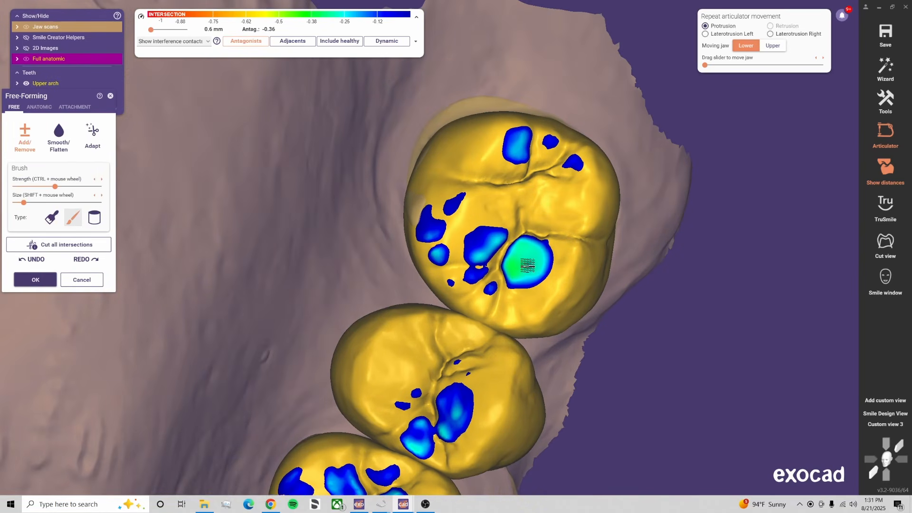
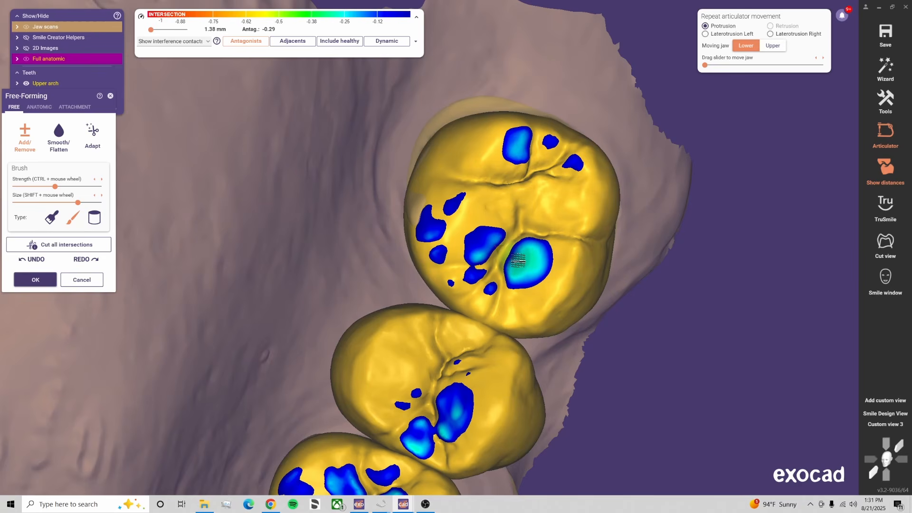
{"action": "scroll", "coordinate": [523, 159], "scroll_direction": "up", "scroll_amount": 1}
{"action": "scroll", "coordinate": [523, 154], "scroll_direction": "up", "scroll_amount": 1, "text": "shift"}
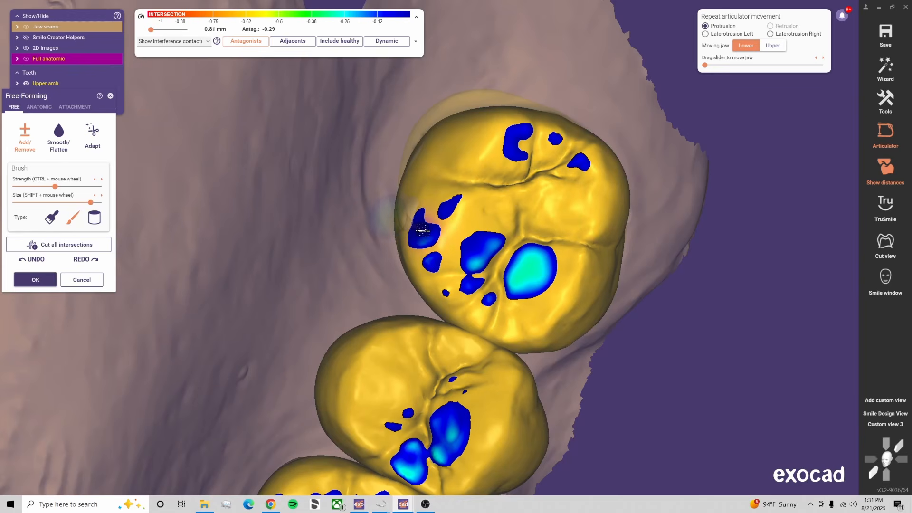
Bring up the lower arch and adjust the rear molar's cusps with the anatomic Cusps preset to lighten its antagonist contacts
{"action": "key", "text": "Tab"}
{"action": "right_click_drag", "start_coordinate": [421, 255], "coordinate": [487, 294]}
{"action": "scroll", "coordinate": [334, 138], "scroll_direction": "up", "scroll_amount": 2}
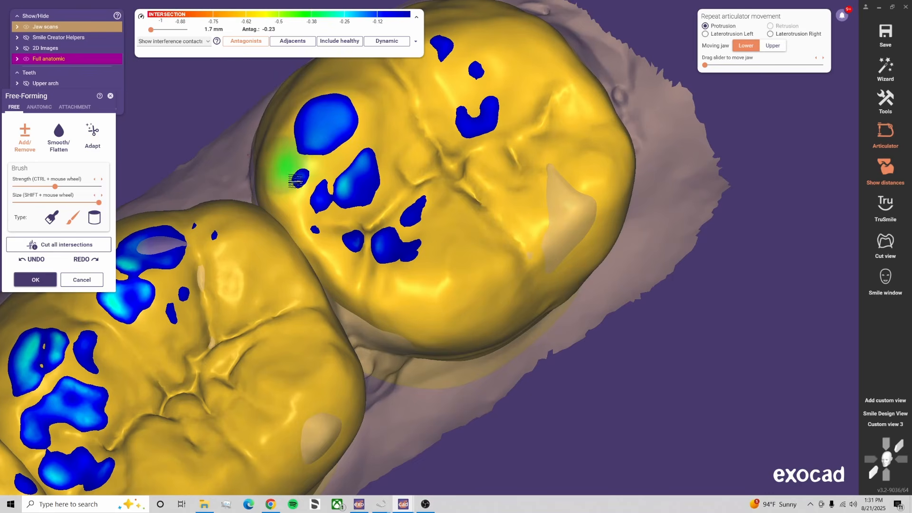
{"action": "scroll", "coordinate": [297, 179], "scroll_direction": "down", "scroll_amount": 5}
{"action": "right_click_drag", "start_coordinate": [297, 180], "coordinate": [356, 202]}
{"action": "scroll", "coordinate": [442, 311], "scroll_direction": "up", "scroll_amount": 3}
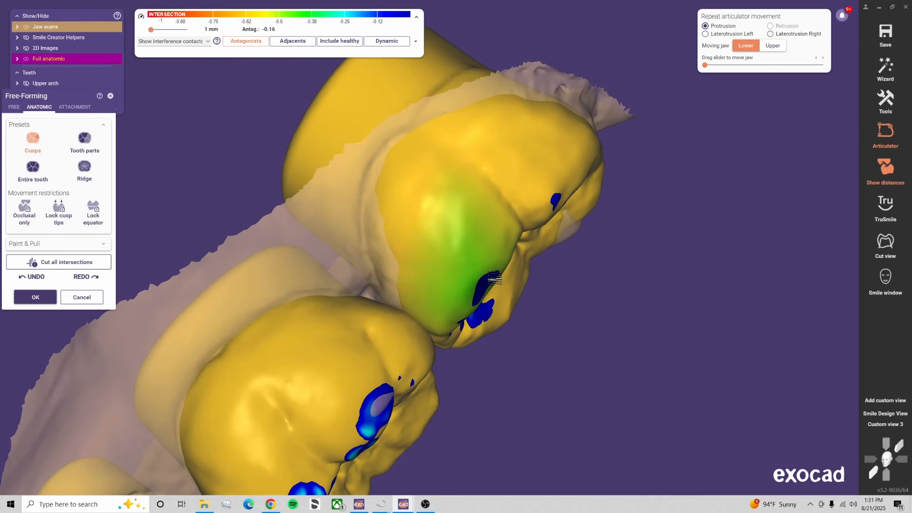
{"action": "right_click_drag", "start_coordinate": [495, 279], "coordinate": [393, 120]}
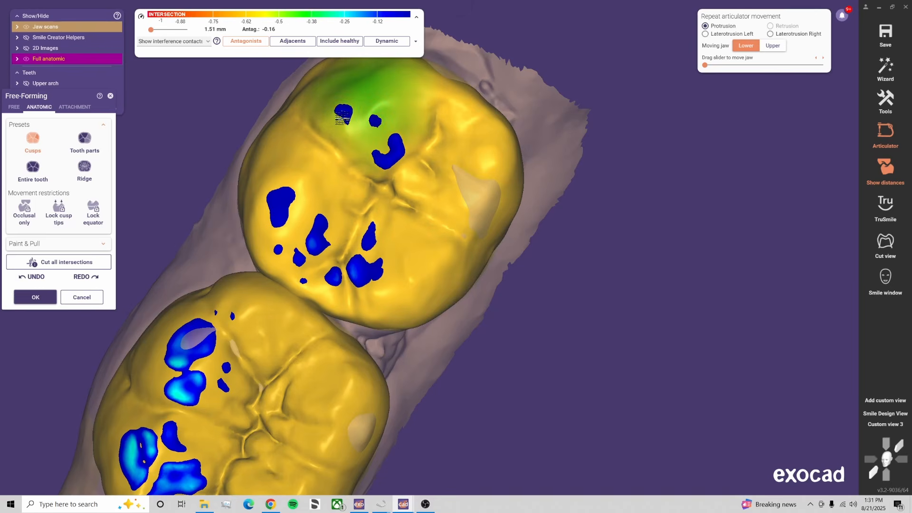
{"action": "right_click_drag", "start_coordinate": [301, 147], "coordinate": [314, 195]}
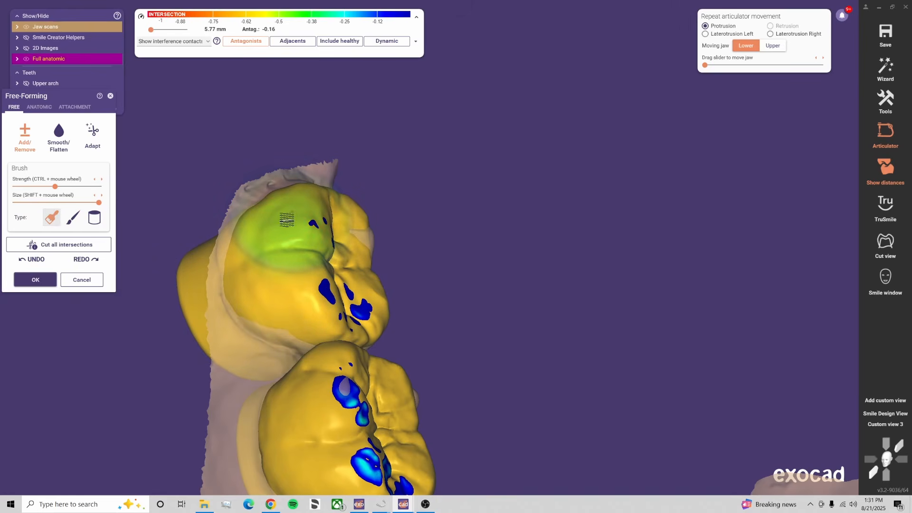
Sculpt the cheek-side surface of the lower rear molar with the free Add/Remove brush, varying the brush size for the area near the gum
{"action": "scroll", "coordinate": [287, 220], "scroll_direction": "down", "scroll_amount": 1, "text": "shift"}
{"action": "right_click_drag", "start_coordinate": [313, 222], "coordinate": [274, 225]}
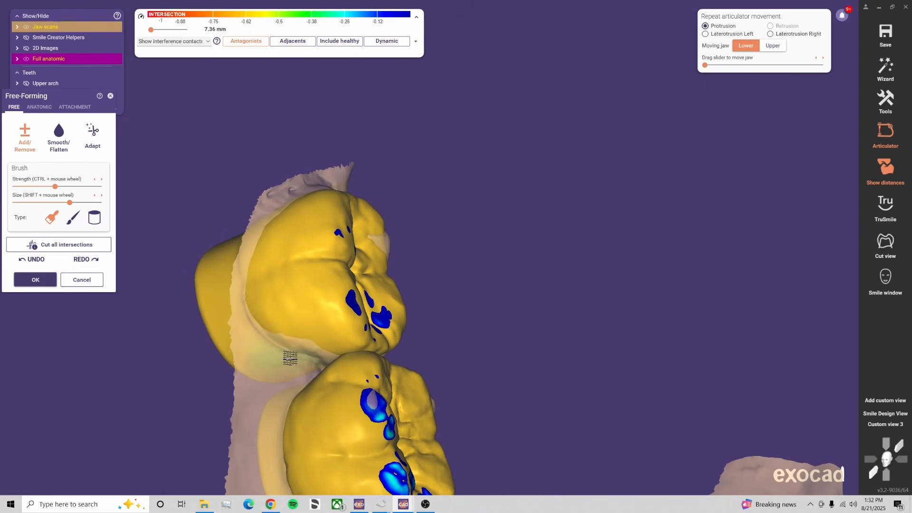
{"action": "mouse_move", "coordinate": [314, 366]}
{"action": "right_mouse_down"}
{"action": "mouse_move", "coordinate": [301, 383]}
{"action": "mouse_move", "coordinate": [342, 374]}
{"action": "right_mouse_up"}
{"action": "middle_click_drag", "start_coordinate": [342, 375], "coordinate": [291, 316]}
{"action": "scroll", "coordinate": [291, 316], "scroll_direction": "up", "scroll_amount": 4}
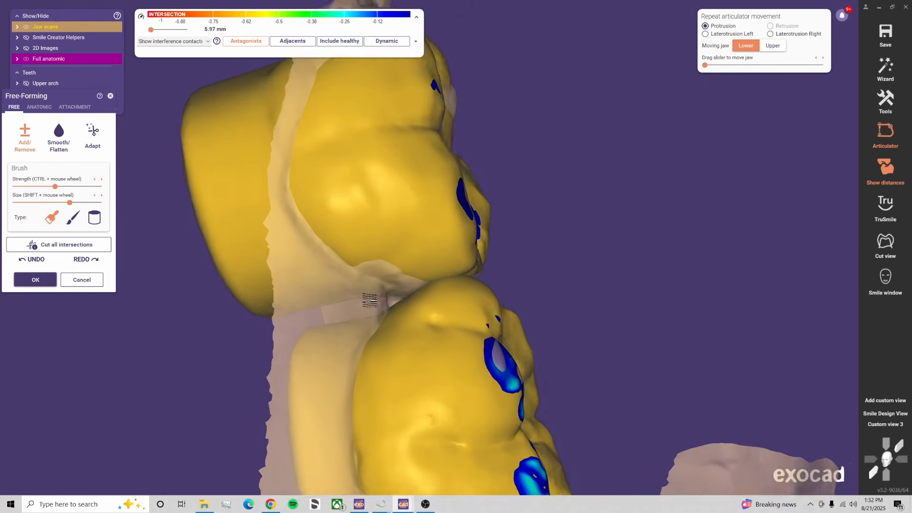
{"action": "scroll", "coordinate": [478, 272], "scroll_direction": "up", "scroll_amount": 1, "text": "shift"}
{"action": "mouse_move", "coordinate": [369, 301]}
{"action": "right_mouse_down"}
{"action": "mouse_move", "coordinate": [477, 272]}
{"action": "mouse_move", "coordinate": [475, 311]}
{"action": "right_mouse_up"}
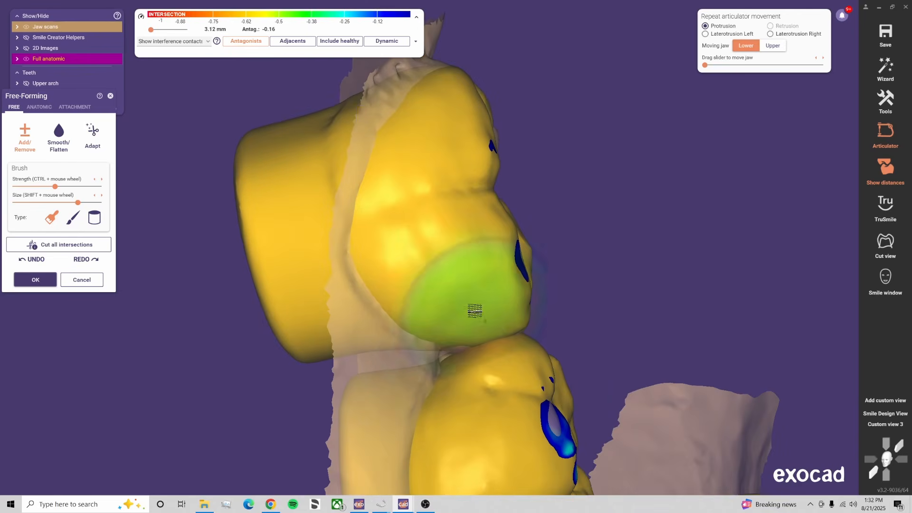
{"action": "scroll", "coordinate": [435, 338], "scroll_direction": "down", "scroll_amount": 2, "text": "shift"}
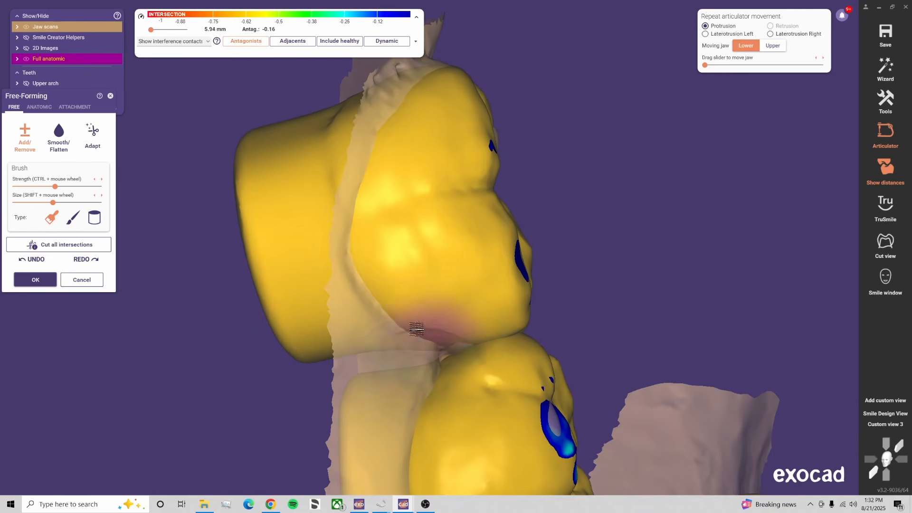
{"action": "right_click_drag", "start_coordinate": [416, 329], "coordinate": [553, 321]}
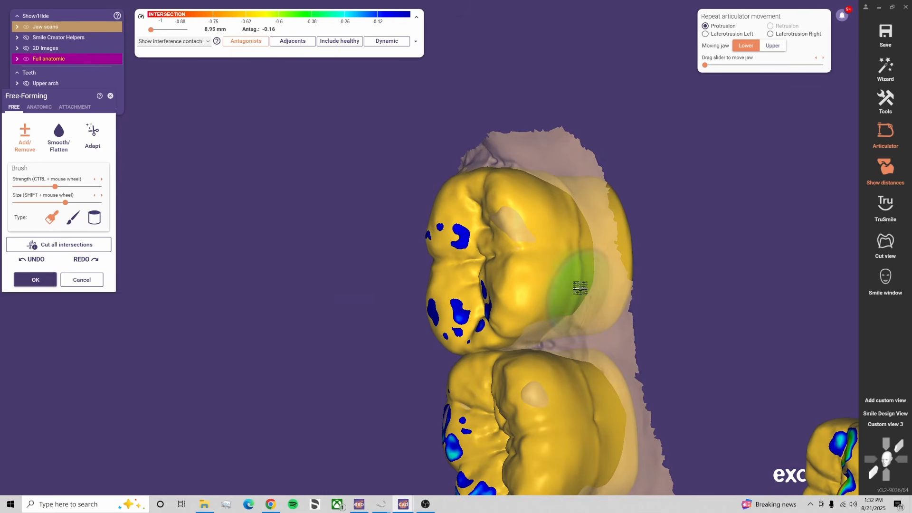
Show the full anatomic teeth at 50% opacity to examine the rear molar against the jaw scan, and restore full opacity
{"action": "left_click", "coordinate": [81, 59]}
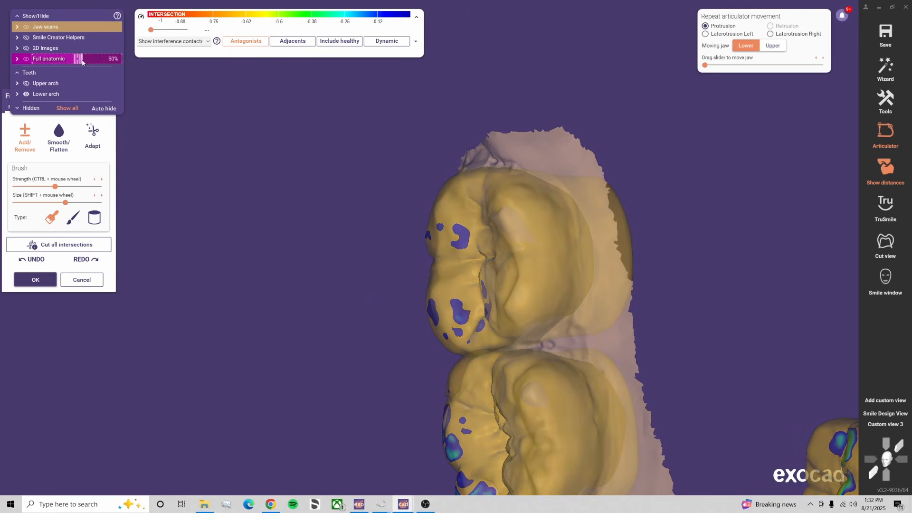
{"action": "scroll", "coordinate": [634, 251], "scroll_direction": "up", "scroll_amount": 3}
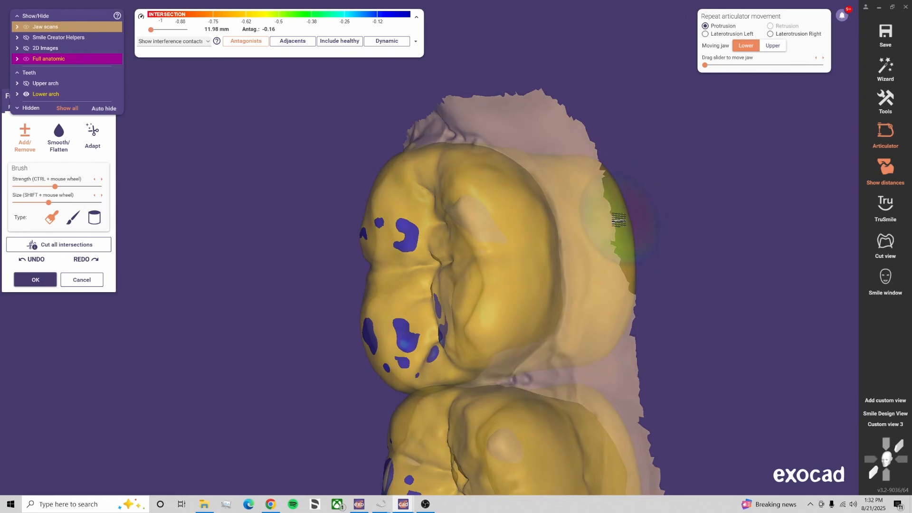
{"action": "left_click", "coordinate": [118, 59]}
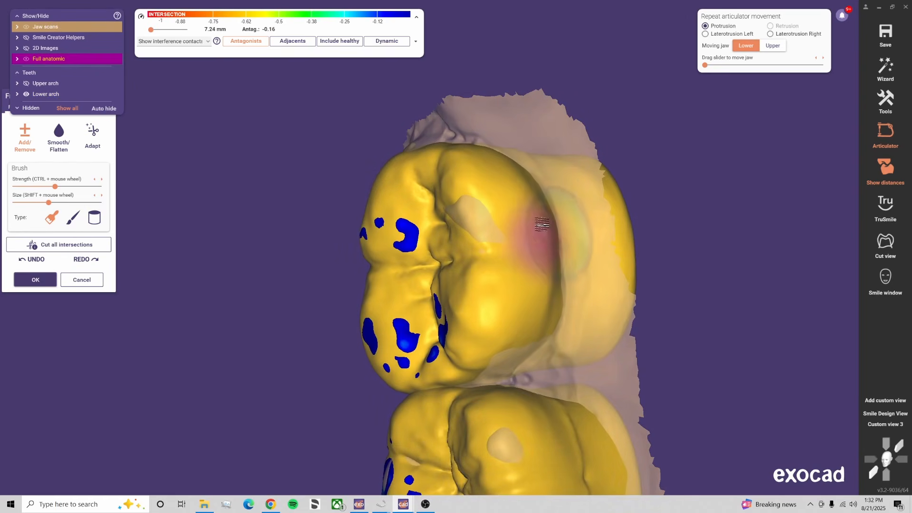
Contour the tongue-side surface of the lower rear molar with the Add/Remove brush, alternating larger and smaller brush sizes
{"action": "mouse_move", "coordinate": [518, 188]}
{"action": "right_mouse_down"}
{"action": "mouse_move", "coordinate": [547, 156]}
{"action": "mouse_move", "coordinate": [479, 142]}
{"action": "mouse_move", "coordinate": [448, 105]}
{"action": "mouse_move", "coordinate": [503, 120]}
{"action": "mouse_move", "coordinate": [423, 118]}
{"action": "mouse_move", "coordinate": [404, 159]}
{"action": "mouse_move", "coordinate": [391, 153]}
{"action": "right_mouse_up"}
{"action": "mouse_move", "coordinate": [251, 112]}
{"action": "right_mouse_down"}
{"action": "mouse_move", "coordinate": [175, 87]}
{"action": "mouse_move", "coordinate": [198, 105]}
{"action": "right_mouse_up"}
{"action": "mouse_move", "coordinate": [138, 126]}
{"action": "right_mouse_down"}
{"action": "mouse_move", "coordinate": [215, 180]}
{"action": "mouse_move", "coordinate": [418, 258]}
{"action": "mouse_move", "coordinate": [572, 344]}
{"action": "mouse_move", "coordinate": [471, 299]}
{"action": "right_mouse_up"}
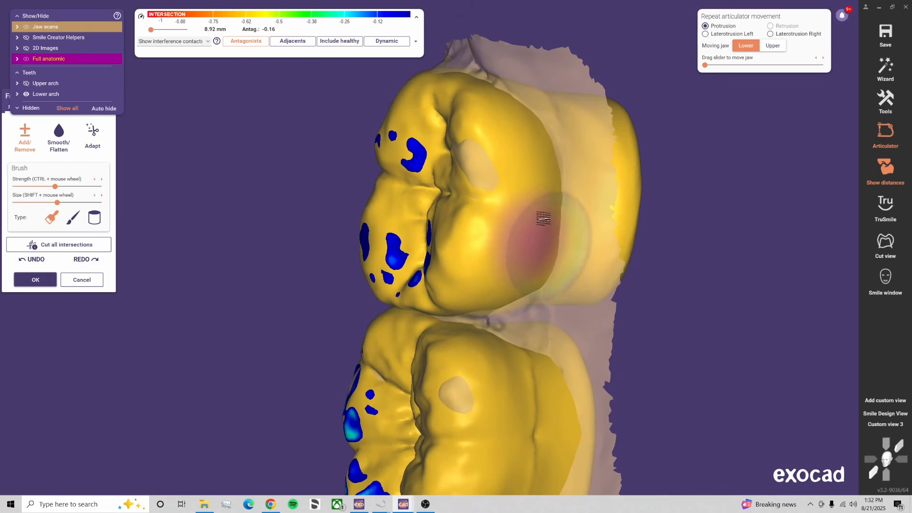
{"action": "scroll", "coordinate": [563, 155], "scroll_direction": "up", "scroll_amount": 2, "text": "shift"}
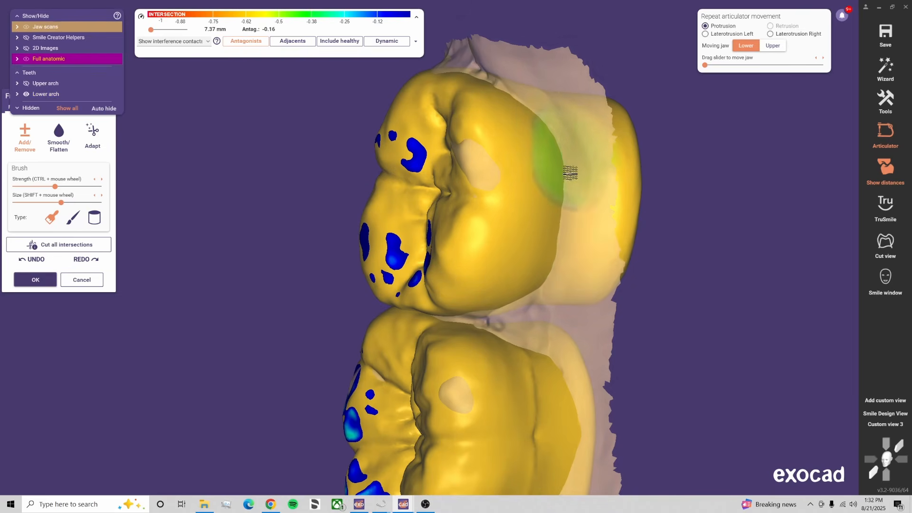
{"action": "right_click_drag", "start_coordinate": [573, 213], "coordinate": [566, 220]}
{"action": "right_click_drag", "start_coordinate": [495, 302], "coordinate": [656, 309]}
{"action": "scroll", "coordinate": [571, 259], "scroll_direction": "down", "scroll_amount": 3, "text": "shift"}
{"action": "right_click_drag", "start_coordinate": [581, 266], "coordinate": [601, 284]}
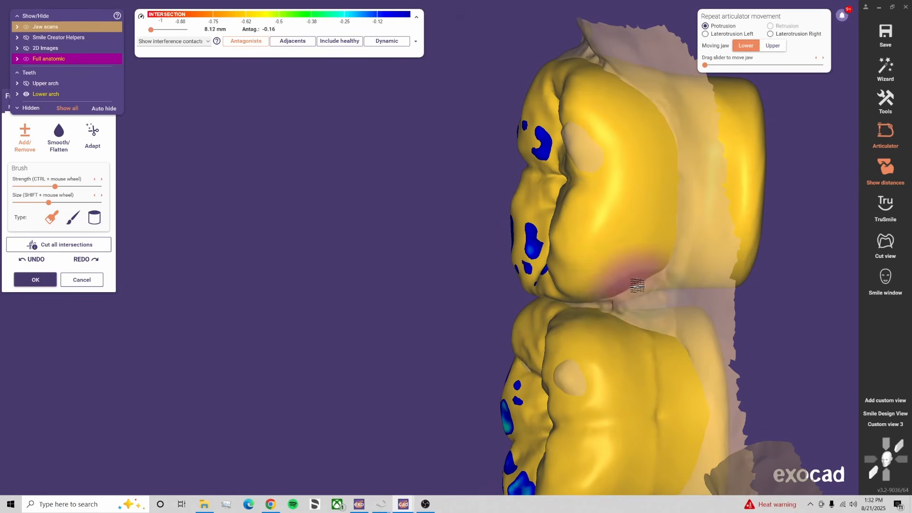
{"action": "scroll", "coordinate": [637, 285], "scroll_direction": "up", "scroll_amount": 3, "text": "shift"}
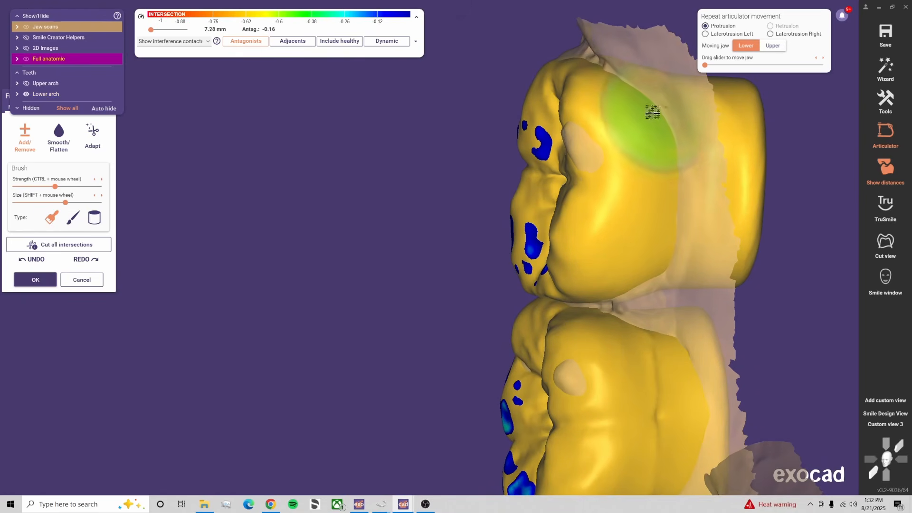
{"action": "right_click_drag", "start_coordinate": [652, 112], "coordinate": [644, 129]}
{"action": "scroll", "coordinate": [520, 85], "scroll_direction": "down", "scroll_amount": 3, "text": "shift"}
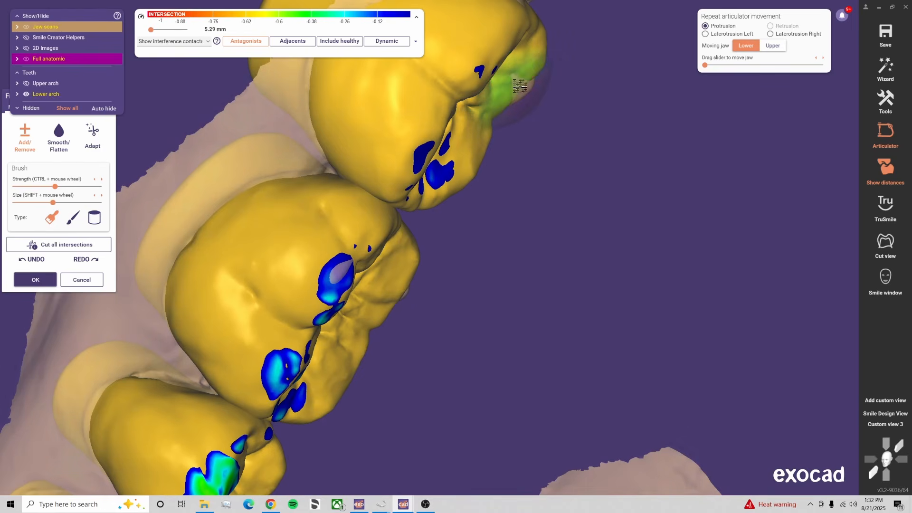
{"action": "scroll", "coordinate": [551, 117], "scroll_direction": "down", "scroll_amount": 4}
{"action": "right_click_drag", "start_coordinate": [553, 187], "coordinate": [521, 196]}
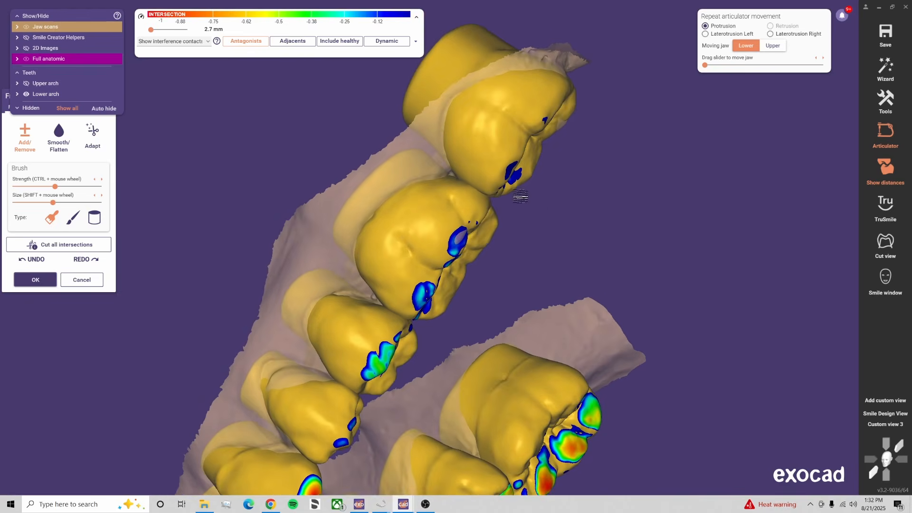
{"action": "scroll", "coordinate": [475, 205], "scroll_direction": "up", "scroll_amount": 3}
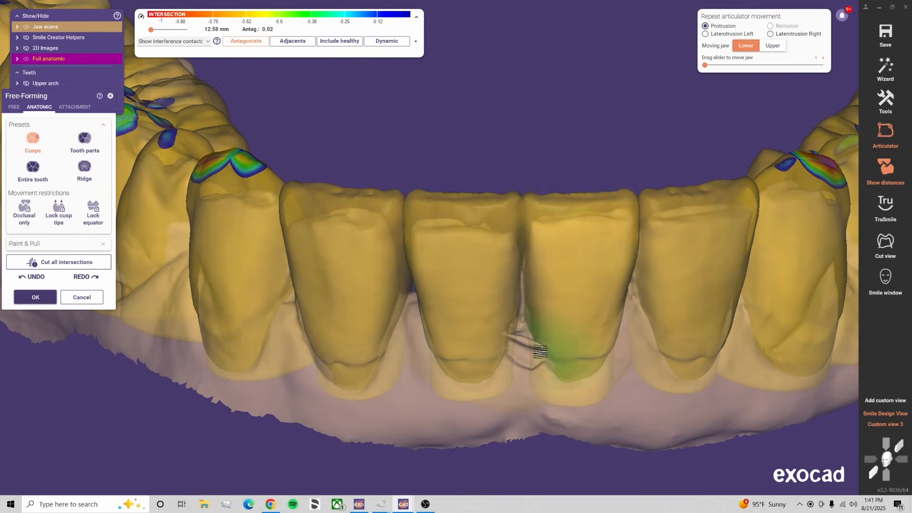
Reshape the lower front teeth with the anatomic Tooth parts preset, working on their tongue-side surfaces
{"action": "right_click_drag", "start_coordinate": [541, 351], "coordinate": [475, 403]}
{"action": "left_click", "coordinate": [85, 143]}
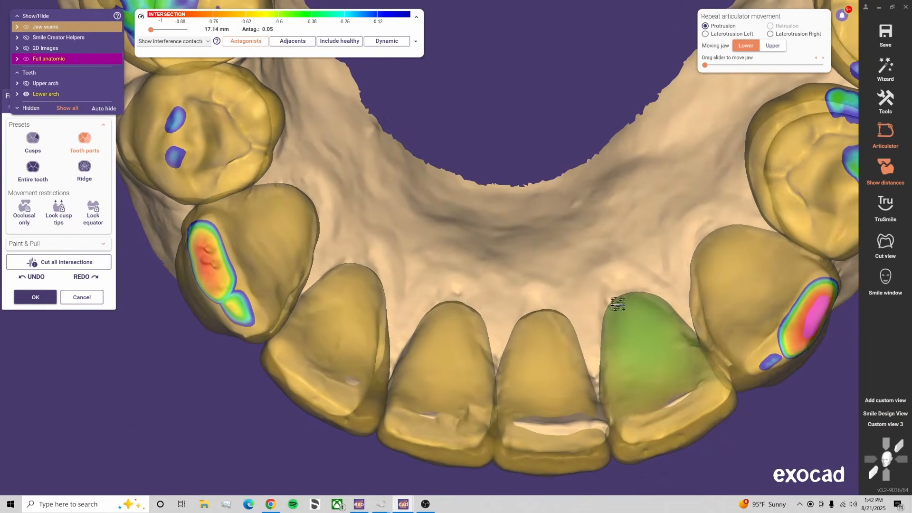
{"action": "right_click_drag", "start_coordinate": [618, 304], "coordinate": [456, 408]}
{"action": "scroll", "coordinate": [315, 191], "scroll_direction": "down", "scroll_amount": 3}
{"action": "right_click_drag", "start_coordinate": [397, 157], "coordinate": [560, 265]}
Adjust the cusps of the lower premolars and molars with the anatomic Cusps preset
{"action": "left_click", "coordinate": [33, 143]}
{"action": "scroll", "coordinate": [315, 158], "scroll_direction": "up", "scroll_amount": 5}
{"action": "middle_click_drag", "start_coordinate": [565, 285], "coordinate": [532, 362]}
{"action": "right_click_drag", "start_coordinate": [532, 362], "coordinate": [473, 114]}
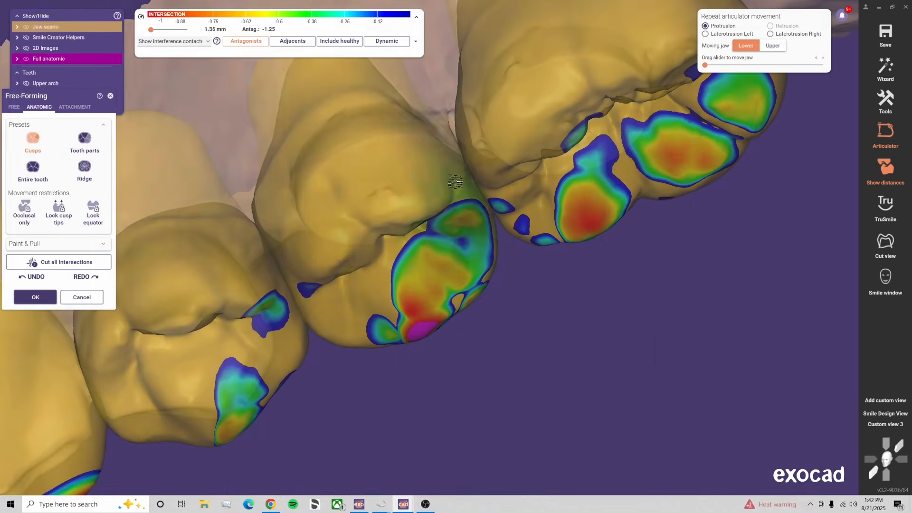
{"action": "middle_click_drag", "start_coordinate": [472, 114], "coordinate": [395, 176]}
{"action": "scroll", "coordinate": [395, 177], "scroll_direction": "down", "scroll_amount": 3}
{"action": "right_click_drag", "start_coordinate": [395, 176], "coordinate": [570, 319]}
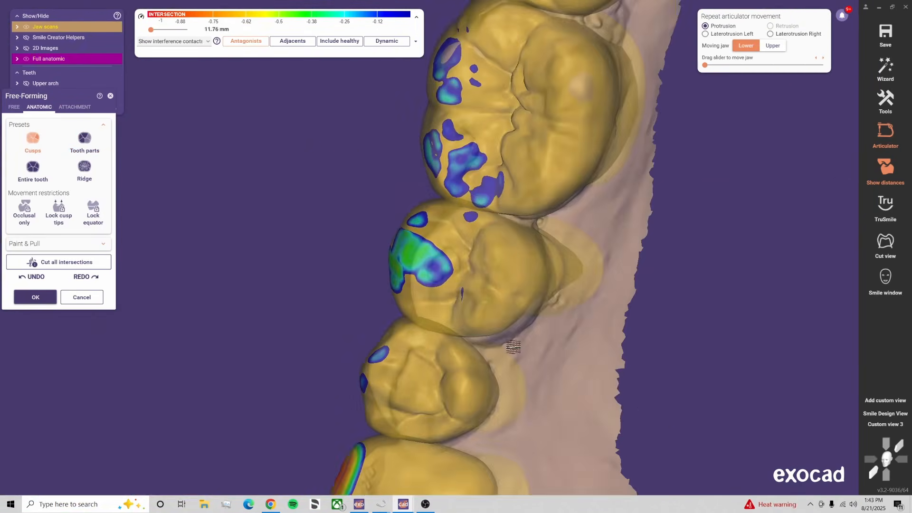
Refine the lower first molar and the adjacent premolar with the anatomic Tooth parts preset
{"action": "left_click", "coordinate": [85, 143]}
{"action": "middle_click_drag", "start_coordinate": [570, 319], "coordinate": [533, 388]}
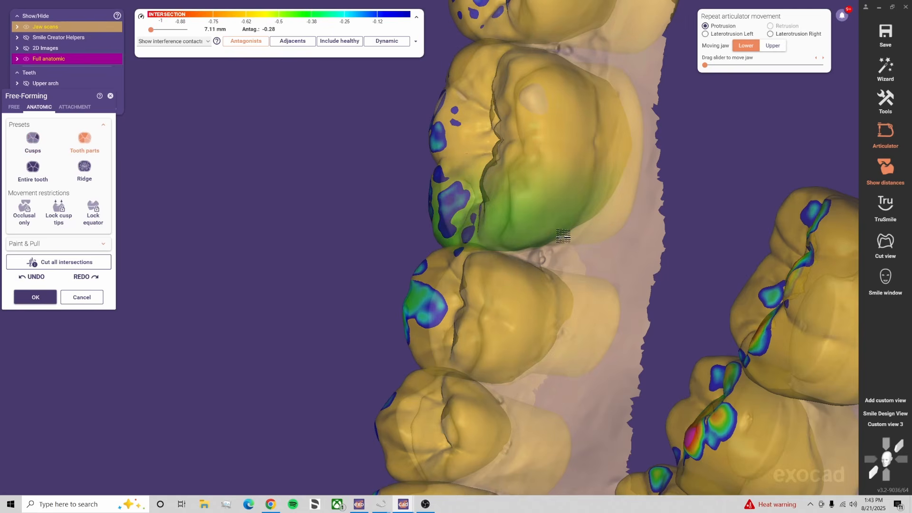
{"action": "right_click_drag", "start_coordinate": [564, 236], "coordinate": [693, 220]}
{"action": "middle_click_drag", "start_coordinate": [692, 220], "coordinate": [660, 306]}
{"action": "right_click_drag", "start_coordinate": [660, 306], "coordinate": [428, 128]}
{"action": "middle_click_drag", "start_coordinate": [427, 129], "coordinate": [437, 66]}
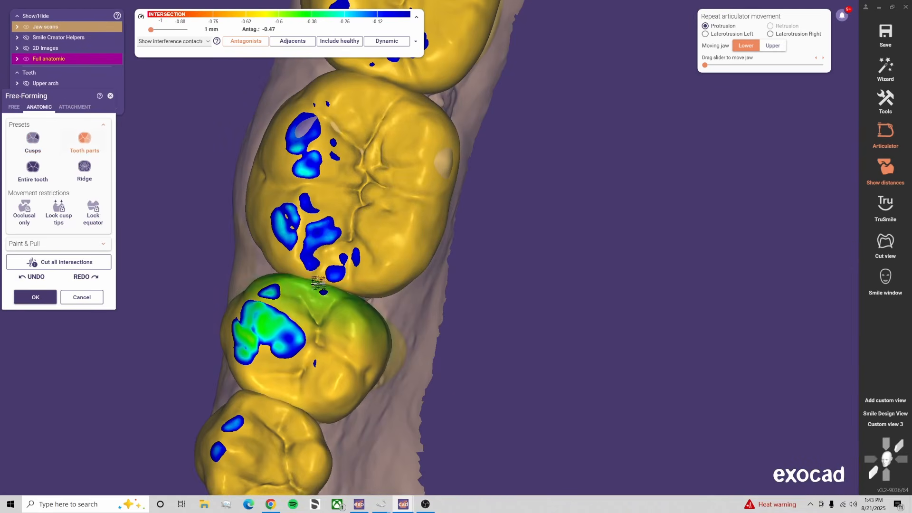
Continue shaping the lower side teeth from several angles, alternating between the anatomic free-forming presets
{"action": "key", "text": "1"}
{"action": "mouse_move", "coordinate": [360, 365]}
{"action": "right_mouse_down"}
{"action": "mouse_move", "coordinate": [409, 357]}
{"action": "mouse_move", "coordinate": [477, 373]}
{"action": "mouse_move", "coordinate": [436, 268]}
{"action": "mouse_move", "coordinate": [584, 285]}
{"action": "mouse_move", "coordinate": [470, 289]}
{"action": "mouse_move", "coordinate": [478, 348]}
{"action": "mouse_move", "coordinate": [495, 292]}
{"action": "mouse_move", "coordinate": [407, 246]}
{"action": "right_mouse_up"}
{"action": "scroll", "coordinate": [477, 373], "scroll_direction": "up", "scroll_amount": 2}
{"action": "key", "text": "2"}
{"action": "right_click_drag", "start_coordinate": [327, 270], "coordinate": [332, 280]}
{"action": "right_click_drag", "start_coordinate": [433, 214], "coordinate": [484, 352]}
{"action": "key", "text": "3"}
Refine the lower teeth from Custom view 3 with free-mode sculpting and the anatomic Tooth parts preset
{"action": "left_click", "coordinate": [899, 426]}
{"action": "right_click_drag", "start_coordinate": [428, 266], "coordinate": [220, 244]}
{"action": "left_click", "coordinate": [14, 107]}
{"action": "right_click_drag", "start_coordinate": [448, 249], "coordinate": [346, 233]}
{"action": "left_click", "coordinate": [39, 107]}
{"action": "left_click", "coordinate": [79, 152]}
{"action": "right_click_drag", "start_coordinate": [418, 256], "coordinate": [655, 342]}
Turn off the antagonist contact display in Custom view 3 and adjust the lower canine with the anatomic Cusps preset
{"action": "left_click", "coordinate": [898, 425]}
{"action": "right_click_drag", "start_coordinate": [304, 259], "coordinate": [423, 273]}
{"action": "scroll", "coordinate": [423, 273], "scroll_direction": "up", "scroll_amount": 3}
{"action": "left_click", "coordinate": [901, 428]}
{"action": "left_click", "coordinate": [246, 41]}
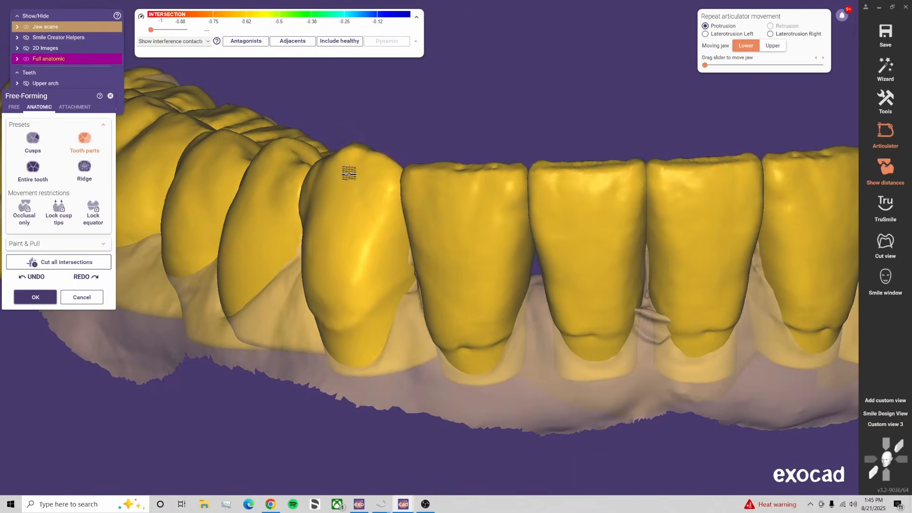
{"action": "left_click", "coordinate": [32, 142]}
{"action": "mouse_move", "coordinate": [350, 214]}
{"action": "right_mouse_down"}
{"action": "mouse_move", "coordinate": [204, 265]}
{"action": "mouse_move", "coordinate": [441, 263]}
{"action": "mouse_move", "coordinate": [397, 309]}
{"action": "mouse_move", "coordinate": [456, 266]}
{"action": "mouse_move", "coordinate": [458, 249]}
{"action": "mouse_move", "coordinate": [523, 266]}
{"action": "right_mouse_up"}
Sculpt the lower canine's outer surface near the gum with a resized Add/Remove brush, and review the arch in Custom view 3
{"action": "left_click", "coordinate": [14, 107]}
{"action": "scroll", "coordinate": [390, 269], "scroll_direction": "up", "scroll_amount": 5}
{"action": "scroll", "coordinate": [398, 309], "scroll_direction": "up", "scroll_amount": 1, "text": "shift"}
{"action": "scroll", "coordinate": [456, 266], "scroll_direction": "up", "scroll_amount": 1, "text": "shift"}
{"action": "scroll", "coordinate": [458, 249], "scroll_direction": "up", "scroll_amount": 5, "text": "shift"}
{"action": "scroll", "coordinate": [780, 405], "scroll_direction": "down", "scroll_amount": 4, "text": "shift"}
{"action": "left_click", "coordinate": [886, 424]}
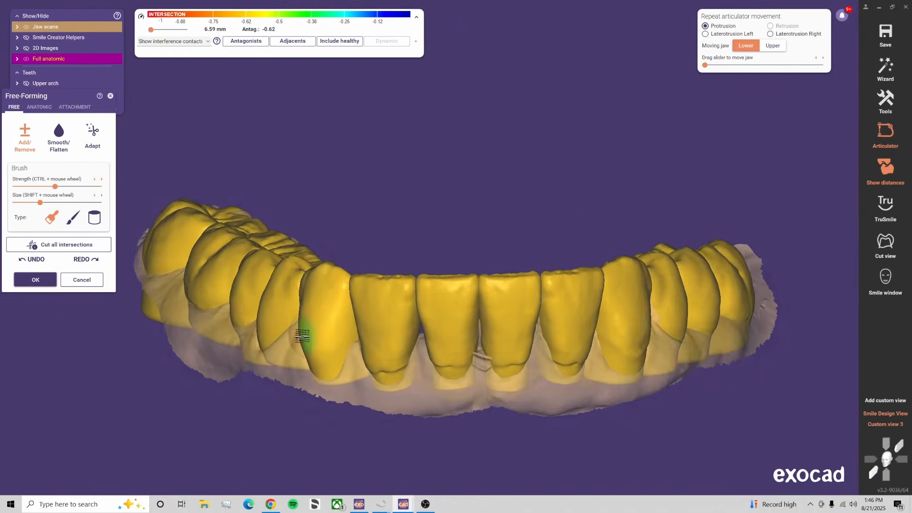
Switch the antagonist contacts back on and adjust the lower canine with the anatomic Cusps preset
{"action": "scroll", "coordinate": [305, 287], "scroll_direction": "up", "scroll_amount": 4}
{"action": "scroll", "coordinate": [305, 287], "scroll_direction": "down", "scroll_amount": 4}
{"action": "mouse_move", "coordinate": [305, 287]}
{"action": "right_mouse_down"}
{"action": "mouse_move", "coordinate": [375, 350]}
{"action": "mouse_move", "coordinate": [288, 302]}
{"action": "right_mouse_up"}
{"action": "scroll", "coordinate": [288, 301], "scroll_direction": "down", "scroll_amount": 4, "text": "shift"}
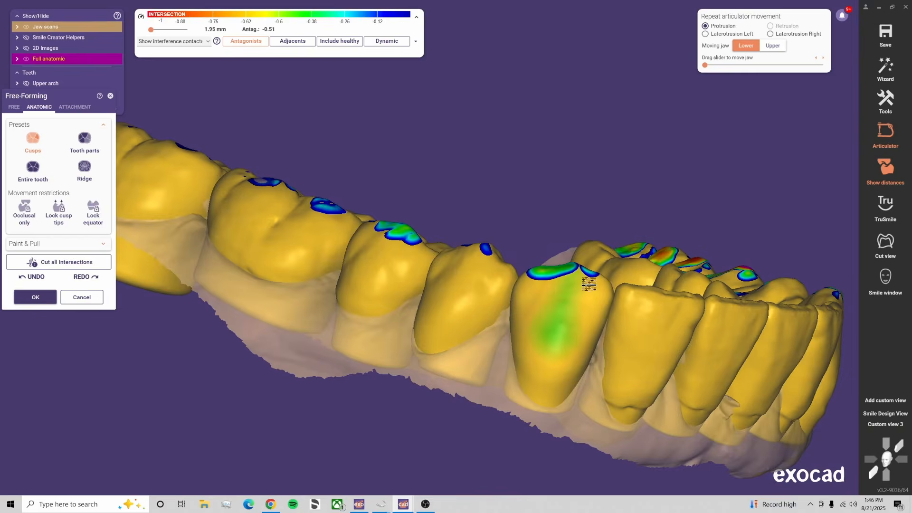
{"action": "right_click_drag", "start_coordinate": [589, 284], "coordinate": [428, 155]}
Sculpt the outer surfaces of the lower premolars in free mode with a resized Add/Remove brush
{"action": "left_click", "coordinate": [13, 107]}
{"action": "scroll", "coordinate": [427, 190], "scroll_direction": "up", "scroll_amount": 3}
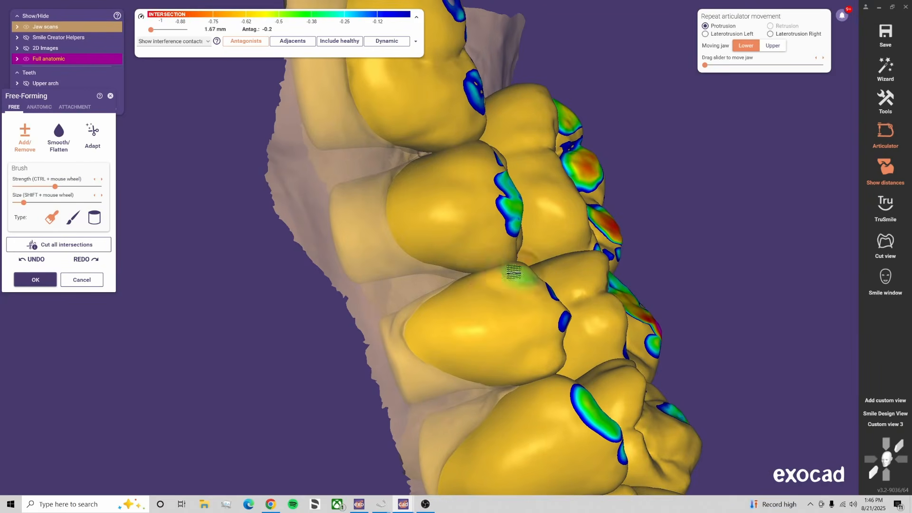
{"action": "scroll", "coordinate": [349, 299], "scroll_direction": "up", "scroll_amount": 4, "text": "shift"}
{"action": "mouse_move", "coordinate": [515, 273]}
{"action": "right_mouse_down"}
{"action": "mouse_move", "coordinate": [348, 299]}
{"action": "mouse_move", "coordinate": [373, 380]}
{"action": "mouse_move", "coordinate": [228, 285]}
{"action": "mouse_move", "coordinate": [281, 286]}
{"action": "right_mouse_up"}
{"action": "scroll", "coordinate": [348, 299], "scroll_direction": "down", "scroll_amount": 4, "text": "shift"}
{"action": "middle_click", "coordinate": [373, 388], "text": "ctrl"}
{"action": "middle_click", "coordinate": [373, 388], "text": "ctrl+shift"}
{"action": "middle_click", "coordinate": [223, 280], "text": "shift"}
Undo the last free-forming change and rework the back teeth's cusps with a resized Add/Remove brush
{"action": "left_click", "coordinate": [23, 262]}
{"action": "middle_click", "coordinate": [248, 266], "text": "ctrl"}
{"action": "scroll", "coordinate": [361, 230], "scroll_direction": "down", "scroll_amount": 3}
{"action": "scroll", "coordinate": [361, 230], "scroll_direction": "down", "scroll_amount": 3, "text": "shift"}
{"action": "middle_click", "coordinate": [305, 285], "text": "ctrl+shift"}
{"action": "scroll", "coordinate": [306, 327], "scroll_direction": "up", "scroll_amount": 4}
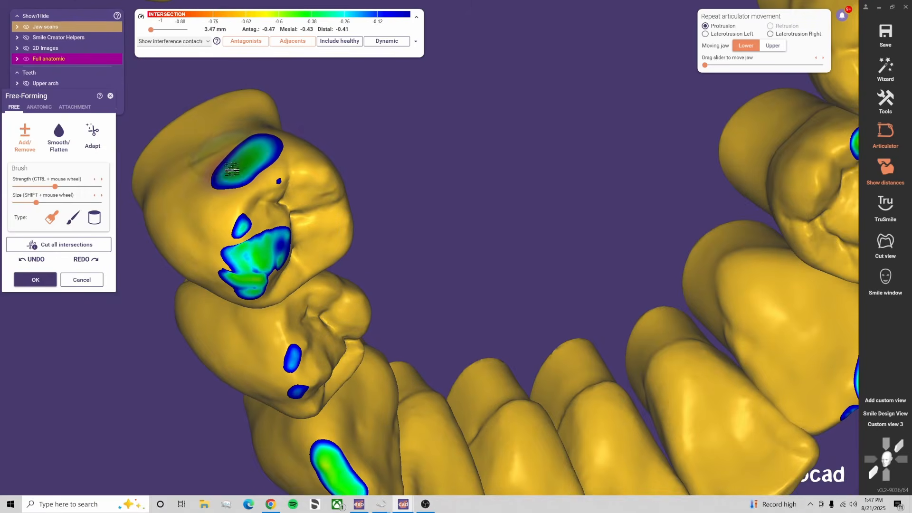
{"action": "right_click_drag", "start_coordinate": [232, 169], "coordinate": [463, 303]}
{"action": "scroll", "coordinate": [463, 302], "scroll_direction": "down", "scroll_amount": 2}
Show the jaw scans and sculpt the inner surfaces of the lower molars with a resized Add/Remove brush
{"action": "left_click", "coordinate": [26, 27]}
{"action": "scroll", "coordinate": [490, 193], "scroll_direction": "down", "scroll_amount": 5}
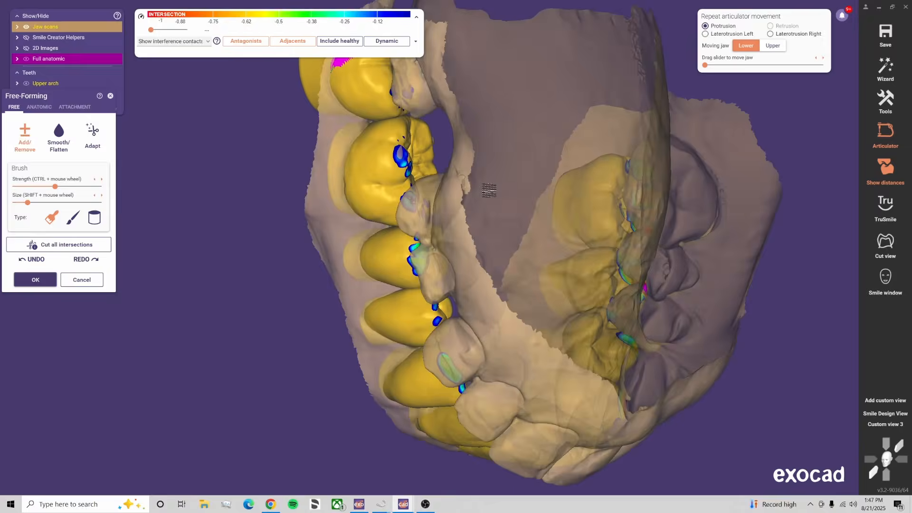
{"action": "scroll", "coordinate": [432, 202], "scroll_direction": "up", "scroll_amount": 3}
{"action": "scroll", "coordinate": [433, 202], "scroll_direction": "up", "scroll_amount": 3, "text": "shift"}
{"action": "mouse_move", "coordinate": [490, 192]}
{"action": "right_mouse_down"}
{"action": "mouse_move", "coordinate": [433, 202]}
{"action": "mouse_move", "coordinate": [473, 78]}
{"action": "mouse_move", "coordinate": [455, 242]}
{"action": "mouse_move", "coordinate": [465, 117]}
{"action": "right_mouse_up"}
{"action": "scroll", "coordinate": [528, 186], "scroll_direction": "up", "scroll_amount": 2, "text": "shift"}
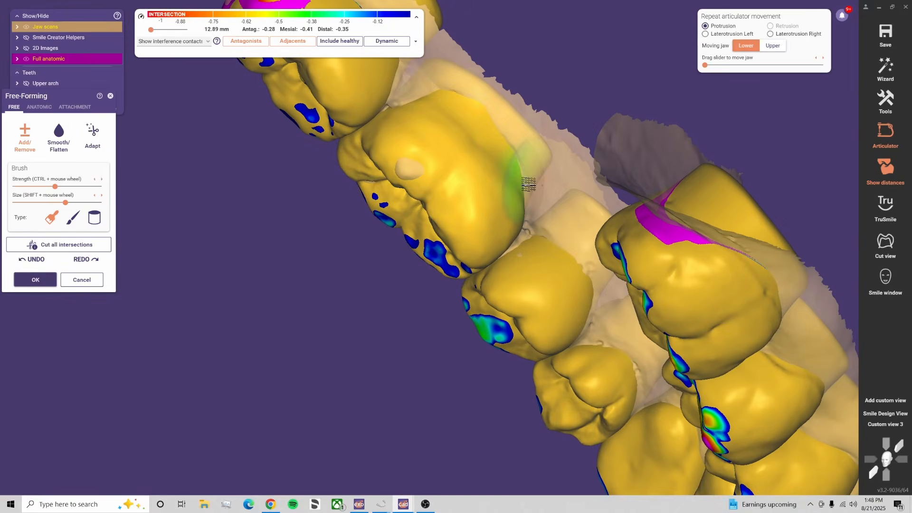
{"action": "right_click_drag", "start_coordinate": [528, 186], "coordinate": [480, 164]}
{"action": "scroll", "coordinate": [418, 116], "scroll_direction": "down", "scroll_amount": 2, "text": "shift"}
{"action": "mouse_move", "coordinate": [418, 116]}
{"action": "right_mouse_down"}
{"action": "mouse_move", "coordinate": [416, 357]}
{"action": "mouse_move", "coordinate": [356, 294]}
{"action": "mouse_move", "coordinate": [375, 234]}
{"action": "mouse_move", "coordinate": [390, 228]}
{"action": "right_mouse_up"}
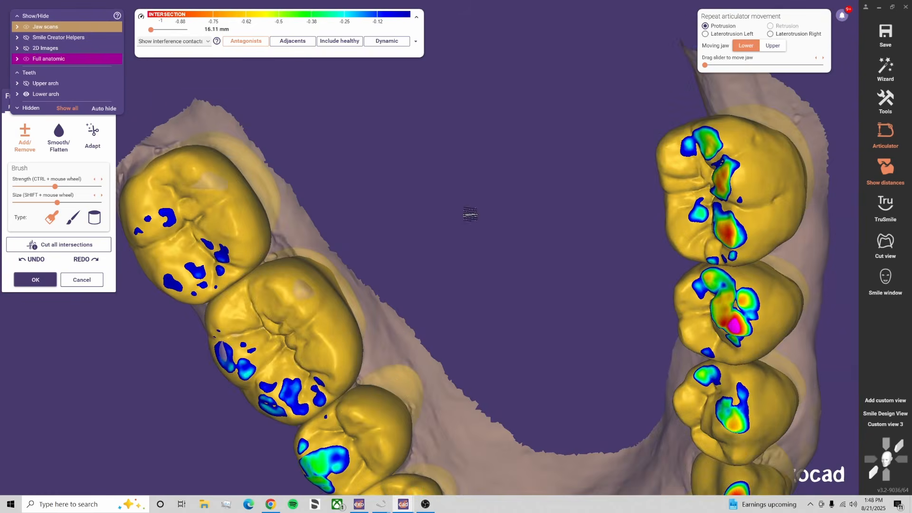
Bring up Custom view 3 and shape the upper canine and its neighbours in anatomic mode
{"action": "right_click_drag", "start_coordinate": [470, 215], "coordinate": [234, 301]}
{"action": "scroll", "coordinate": [235, 301], "scroll_direction": "down", "scroll_amount": 3}
{"action": "left_click", "coordinate": [887, 424]}
{"action": "right_click_drag", "start_coordinate": [578, 234], "coordinate": [500, 248]}
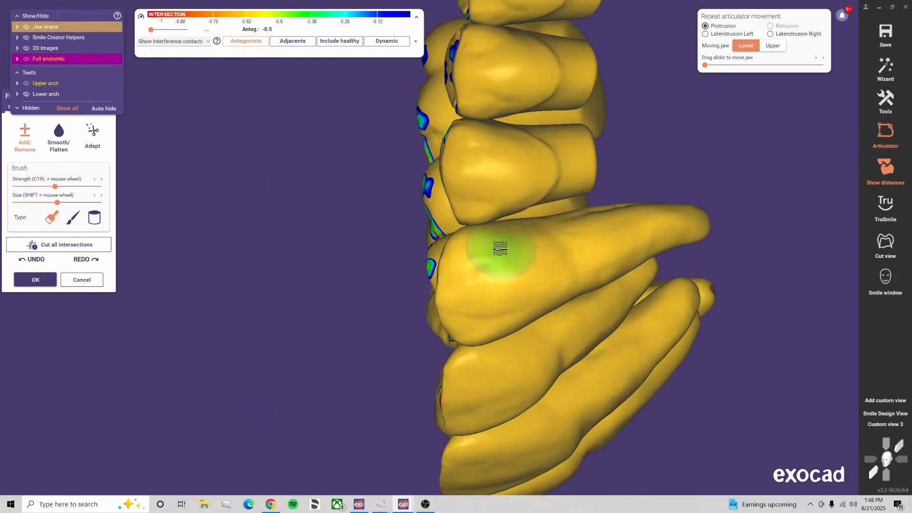
{"action": "left_click", "coordinate": [39, 107]}
{"action": "right_click_drag", "start_coordinate": [463, 223], "coordinate": [428, 332]}
Rework the lower back teeth in free mode with the thin Add/Remove brush type, adjusting its size
{"action": "left_click", "coordinate": [13, 107]}
{"action": "left_click", "coordinate": [72, 217]}
{"action": "scroll", "coordinate": [230, 229], "scroll_direction": "up", "scroll_amount": 3}
{"action": "mouse_move", "coordinate": [230, 228]}
{"action": "right_mouse_down"}
{"action": "mouse_move", "coordinate": [232, 258]}
{"action": "mouse_move", "coordinate": [330, 279]}
{"action": "mouse_move", "coordinate": [702, 316]}
{"action": "mouse_move", "coordinate": [271, 157]}
{"action": "mouse_move", "coordinate": [299, 252]}
{"action": "right_mouse_up"}
{"action": "scroll", "coordinate": [271, 157], "scroll_direction": "down", "scroll_amount": 5}
{"action": "scroll", "coordinate": [300, 252], "scroll_direction": "up", "scroll_amount": 3}
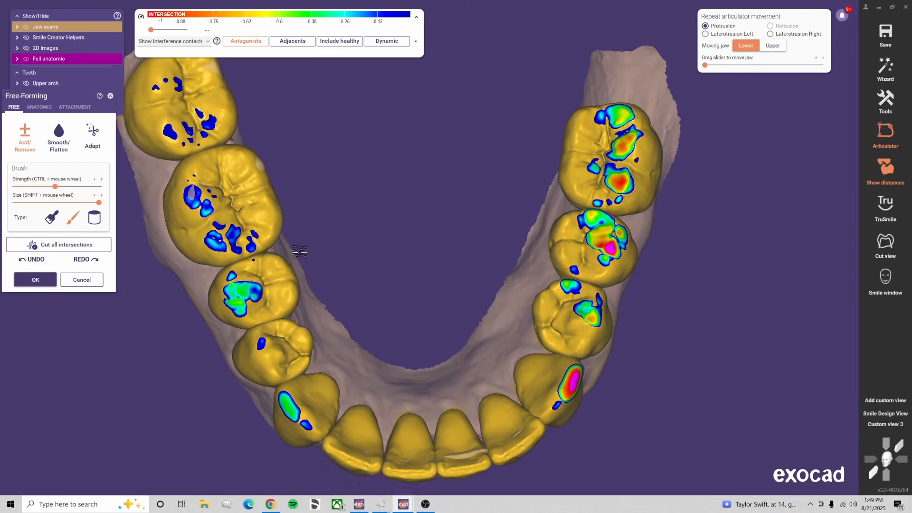
{"action": "scroll", "coordinate": [299, 252], "scroll_direction": "up", "scroll_amount": 2}
{"action": "scroll", "coordinate": [241, 178], "scroll_direction": "down", "scroll_amount": 5, "text": "shift"}
Sculpt the inner surface of the lower first premolar with the broad Add/Remove brush type at a reduced size
{"action": "left_click", "coordinate": [52, 217]}
{"action": "scroll", "coordinate": [405, 237], "scroll_direction": "up", "scroll_amount": 3}
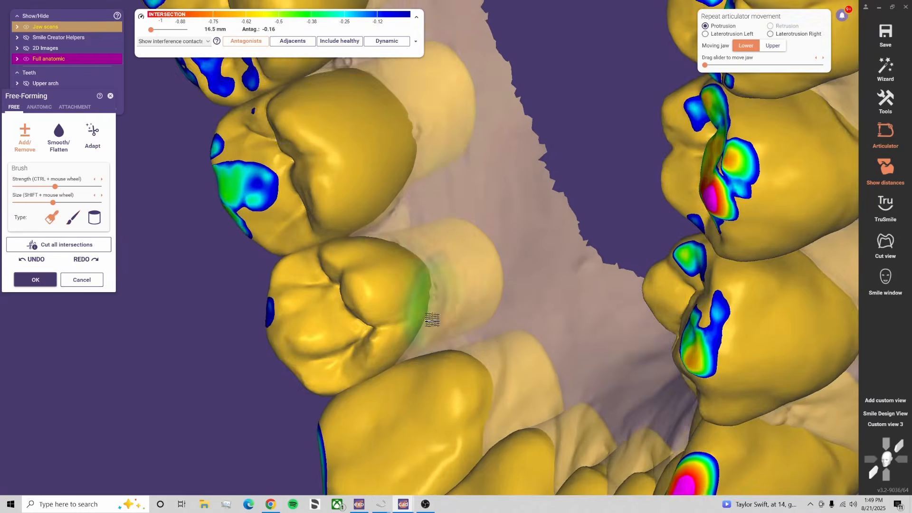
{"action": "right_click_drag", "start_coordinate": [432, 320], "coordinate": [322, 306]}
{"action": "scroll", "coordinate": [322, 306], "scroll_direction": "up", "scroll_amount": 2}
{"action": "scroll", "coordinate": [414, 224], "scroll_direction": "down", "scroll_amount": 3, "text": "shift"}
{"action": "middle_click_drag", "start_coordinate": [413, 224], "coordinate": [501, 128]}
{"action": "scroll", "coordinate": [570, 189], "scroll_direction": "down", "scroll_amount": 5}
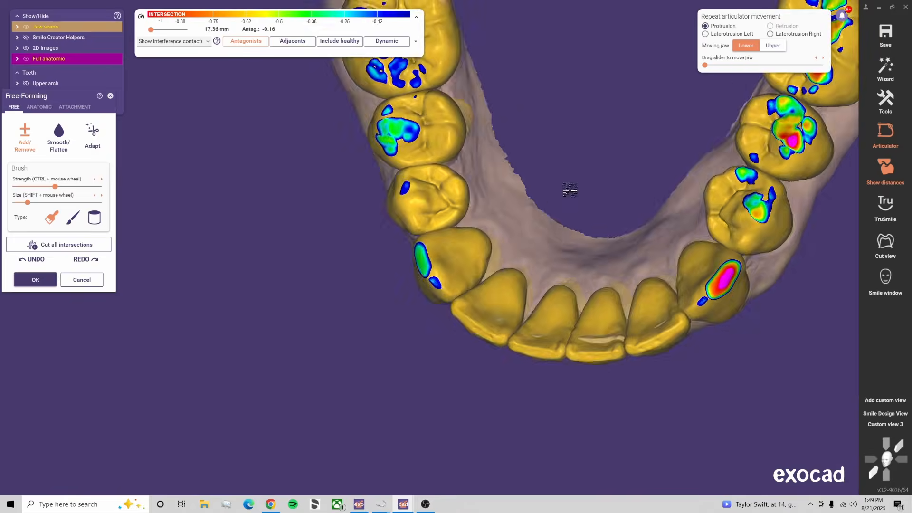
Continue sculpting the lower arch's inner side from the premolars towards the front with a resized Add/Remove brush
{"action": "right_click_drag", "start_coordinate": [570, 189], "coordinate": [605, 230]}
{"action": "scroll", "coordinate": [604, 230], "scroll_direction": "up", "scroll_amount": 3, "text": "shift"}
{"action": "scroll", "coordinate": [489, 336], "scroll_direction": "up", "scroll_amount": 4}
{"action": "mouse_move", "coordinate": [489, 336]}
{"action": "right_mouse_down"}
{"action": "mouse_move", "coordinate": [528, 271]}
{"action": "mouse_move", "coordinate": [499, 285]}
{"action": "mouse_move", "coordinate": [426, 200]}
{"action": "mouse_move", "coordinate": [326, 320]}
{"action": "mouse_move", "coordinate": [469, 208]}
{"action": "mouse_move", "coordinate": [412, 320]}
{"action": "mouse_move", "coordinate": [440, 325]}
{"action": "mouse_move", "coordinate": [495, 238]}
{"action": "mouse_move", "coordinate": [464, 267]}
{"action": "mouse_move", "coordinate": [509, 280]}
{"action": "right_mouse_up"}
{"action": "scroll", "coordinate": [440, 288], "scroll_direction": "down", "scroll_amount": 3, "text": "shift"}
{"action": "scroll", "coordinate": [474, 260], "scroll_direction": "up", "scroll_amount": 2}
Make the jaw scans opaque and sculpt the inner surfaces of the lower incisors with a resized Add/Remove brush
{"action": "left_click", "coordinate": [114, 26]}
{"action": "scroll", "coordinate": [326, 320], "scroll_direction": "down", "scroll_amount": 4}
{"action": "scroll", "coordinate": [448, 408], "scroll_direction": "down", "scroll_amount": 2, "text": "shift"}
{"action": "scroll", "coordinate": [603, 301], "scroll_direction": "down", "scroll_amount": 2, "text": "shift"}
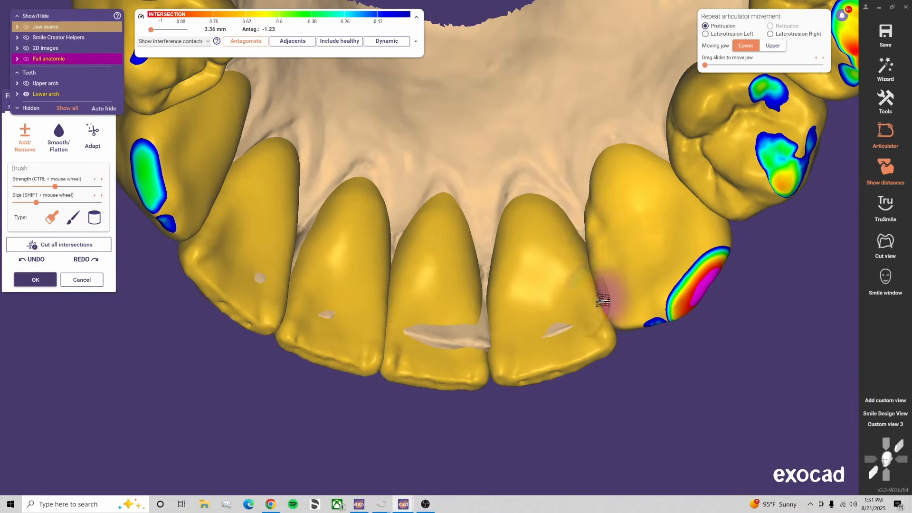
{"action": "mouse_move", "coordinate": [603, 300]}
{"action": "right_mouse_down"}
{"action": "mouse_move", "coordinate": [561, 190]}
{"action": "mouse_move", "coordinate": [680, 315]}
{"action": "mouse_move", "coordinate": [662, 332]}
{"action": "right_mouse_up"}
{"action": "scroll", "coordinate": [680, 316], "scroll_direction": "down", "scroll_amount": 6, "text": "shift"}
{"action": "scroll", "coordinate": [680, 316], "scroll_direction": "up", "scroll_amount": 4, "text": "shift"}
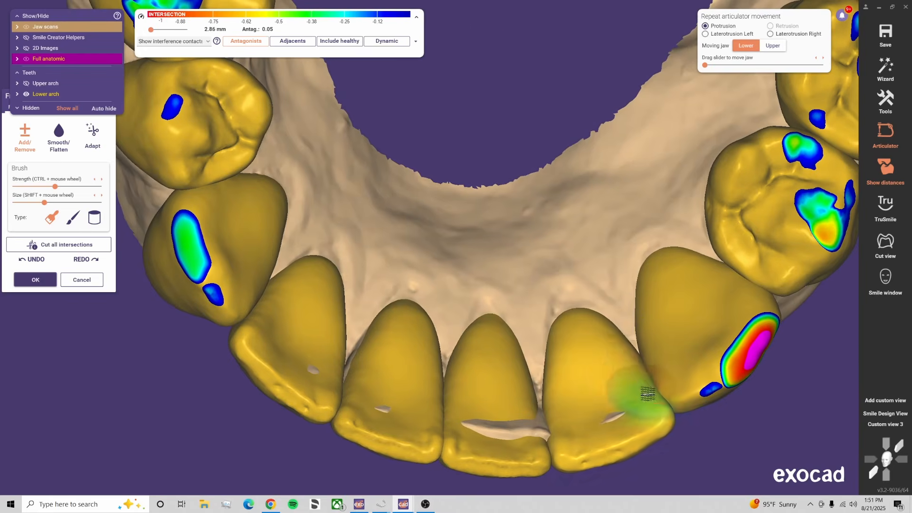
Refine the inner area between the lower lateral incisor and the canine with a smaller Add/Remove brush
{"action": "scroll", "coordinate": [652, 332], "scroll_direction": "down", "scroll_amount": 2, "text": "shift"}
{"action": "mouse_move", "coordinate": [648, 394]}
{"action": "right_mouse_down"}
{"action": "mouse_move", "coordinate": [652, 332]}
{"action": "mouse_move", "coordinate": [740, 312]}
{"action": "mouse_move", "coordinate": [683, 299]}
{"action": "mouse_move", "coordinate": [602, 323]}
{"action": "right_mouse_up"}
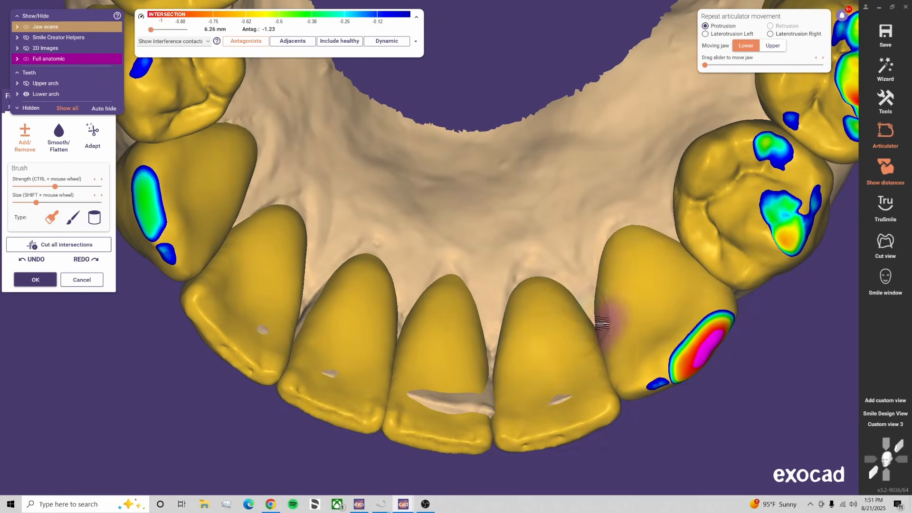
{"action": "mouse_move", "coordinate": [464, 370]}
{"action": "right_mouse_down"}
{"action": "mouse_move", "coordinate": [393, 169]}
{"action": "mouse_move", "coordinate": [485, 373]}
{"action": "mouse_move", "coordinate": [534, 326]}
{"action": "mouse_move", "coordinate": [428, 342]}
{"action": "right_mouse_up"}
{"action": "scroll", "coordinate": [488, 344], "scroll_direction": "down", "scroll_amount": 1, "text": "shift"}
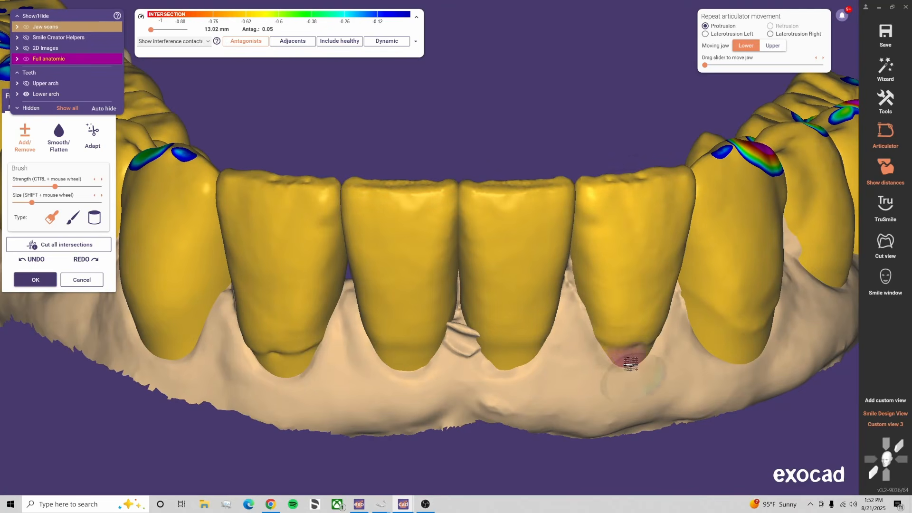
Sculpt the outer gum-side ends of the lower incisors with a resized Add/Remove brush
{"action": "scroll", "coordinate": [313, 352], "scroll_direction": "down", "scroll_amount": 2, "text": "shift"}
{"action": "scroll", "coordinate": [330, 351], "scroll_direction": "down", "scroll_amount": 4}
{"action": "scroll", "coordinate": [485, 370], "scroll_direction": "up", "scroll_amount": 4}
{"action": "scroll", "coordinate": [472, 336], "scroll_direction": "up", "scroll_amount": 1, "text": "shift"}
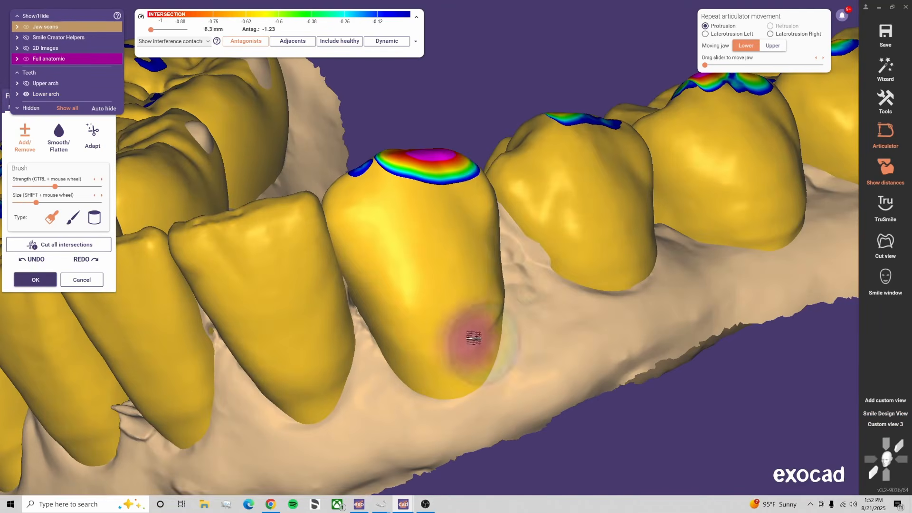
Contour the lower canine's outer surface near the gum with the Add/Remove brush, varying its size
{"action": "mouse_move", "coordinate": [472, 336]}
{"action": "right_mouse_down"}
{"action": "mouse_move", "coordinate": [675, 305]}
{"action": "mouse_move", "coordinate": [655, 285]}
{"action": "mouse_move", "coordinate": [216, 285]}
{"action": "mouse_move", "coordinate": [293, 369]}
{"action": "mouse_move", "coordinate": [808, 351]}
{"action": "mouse_move", "coordinate": [653, 328]}
{"action": "mouse_move", "coordinate": [366, 333]}
{"action": "mouse_move", "coordinate": [414, 356]}
{"action": "right_mouse_up"}
{"action": "scroll", "coordinate": [655, 285], "scroll_direction": "up", "scroll_amount": 3, "text": "shift"}
{"action": "scroll", "coordinate": [109, 29], "scroll_direction": "down", "scroll_amount": 3}
{"action": "scroll", "coordinate": [228, 294], "scroll_direction": "down", "scroll_amount": 3, "text": "shift"}
{"action": "scroll", "coordinate": [653, 328], "scroll_direction": "up", "scroll_amount": 3, "text": "shift"}
{"action": "mouse_move", "coordinate": [544, 294]}
{"action": "right_mouse_down"}
{"action": "mouse_move", "coordinate": [866, 420]}
{"action": "mouse_move", "coordinate": [784, 380]}
{"action": "right_mouse_up"}
{"action": "scroll", "coordinate": [625, 249], "scroll_direction": "down", "scroll_amount": 4}
Sculpt the lower premolars from several angles with the Add/Remove brush, varying its size
{"action": "right_click_drag", "start_coordinate": [625, 249], "coordinate": [523, 371]}
{"action": "scroll", "coordinate": [518, 338], "scroll_direction": "up", "scroll_amount": 4}
{"action": "scroll", "coordinate": [518, 338], "scroll_direction": "down", "scroll_amount": 4, "text": "shift"}
{"action": "right_click_drag", "start_coordinate": [518, 338], "coordinate": [475, 323]}
{"action": "scroll", "coordinate": [414, 273], "scroll_direction": "up", "scroll_amount": 3, "text": "shift"}
{"action": "scroll", "coordinate": [414, 273], "scroll_direction": "down", "scroll_amount": 3, "text": "shift"}
{"action": "mouse_move", "coordinate": [414, 273]}
{"action": "right_mouse_down"}
{"action": "mouse_move", "coordinate": [355, 258]}
{"action": "mouse_move", "coordinate": [306, 336]}
{"action": "mouse_move", "coordinate": [391, 267]}
{"action": "mouse_move", "coordinate": [310, 239]}
{"action": "right_mouse_up"}
{"action": "scroll", "coordinate": [311, 239], "scroll_direction": "up", "scroll_amount": 1, "text": "shift"}
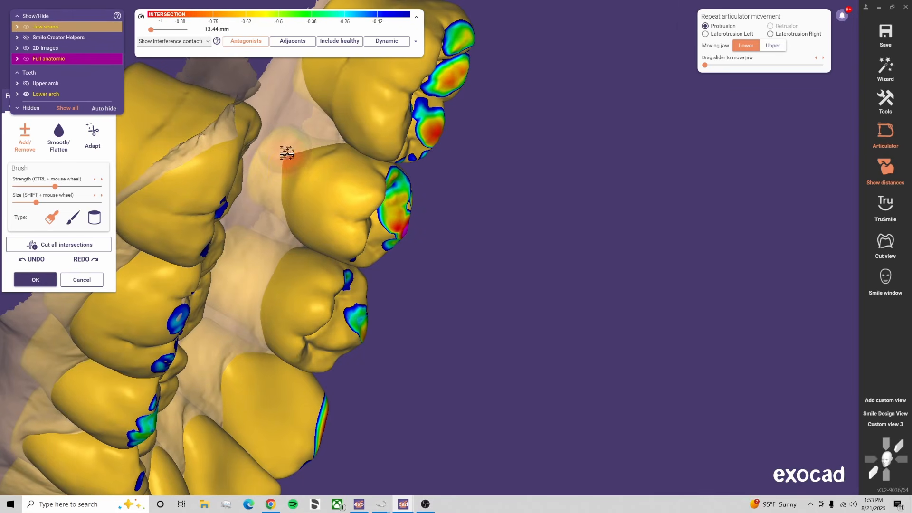
Shape the rear inner and outer sides of the lower molar with a resized Add/Remove brush
{"action": "mouse_move", "coordinate": [327, 154]}
{"action": "right_mouse_down"}
{"action": "mouse_move", "coordinate": [472, 237]}
{"action": "mouse_move", "coordinate": [469, 335]}
{"action": "mouse_move", "coordinate": [462, 247]}
{"action": "mouse_move", "coordinate": [253, 166]}
{"action": "mouse_move", "coordinate": [255, 271]}
{"action": "mouse_move", "coordinate": [387, 267]}
{"action": "mouse_move", "coordinate": [499, 183]}
{"action": "right_mouse_up"}
{"action": "scroll", "coordinate": [469, 334], "scroll_direction": "down", "scroll_amount": 2, "text": "shift"}
{"action": "scroll", "coordinate": [253, 165], "scroll_direction": "down", "scroll_amount": 2, "text": "shift"}
{"action": "scroll", "coordinate": [387, 266], "scroll_direction": "up", "scroll_amount": 2, "text": "shift"}
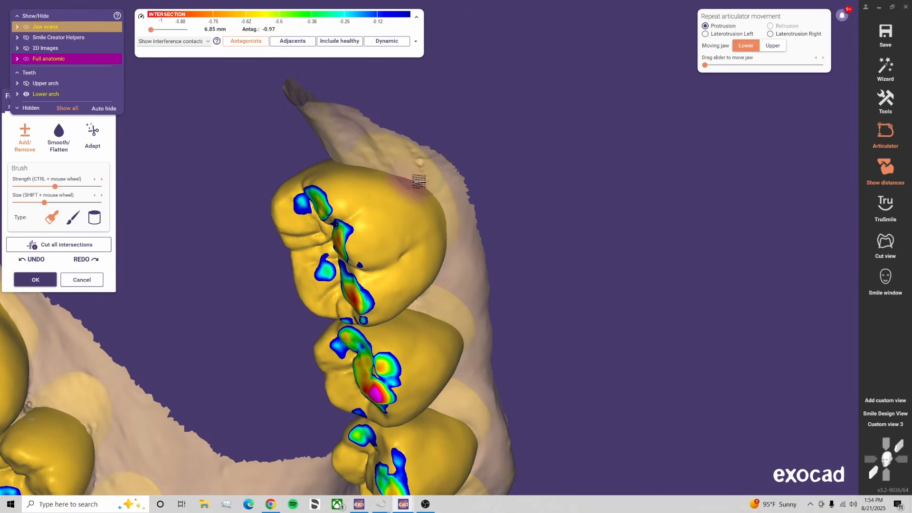
{"action": "mouse_move", "coordinate": [418, 181]}
{"action": "right_mouse_down"}
{"action": "mouse_move", "coordinate": [281, 302]}
{"action": "mouse_move", "coordinate": [281, 342]}
{"action": "mouse_move", "coordinate": [404, 316]}
{"action": "right_mouse_up"}
{"action": "scroll", "coordinate": [403, 316], "scroll_direction": "up", "scroll_amount": 1, "text": "shift"}
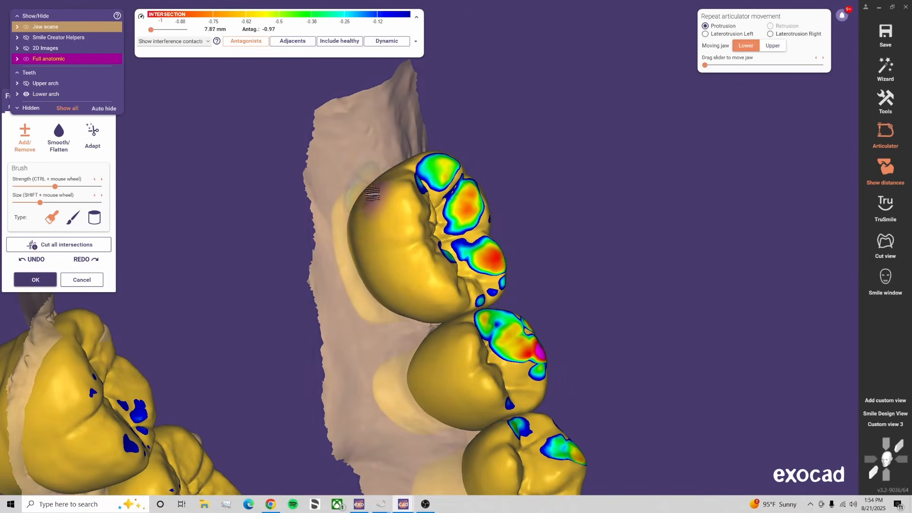
{"action": "mouse_move", "coordinate": [483, 430]}
{"action": "right_mouse_down"}
{"action": "mouse_move", "coordinate": [583, 244]}
{"action": "mouse_move", "coordinate": [377, 270]}
{"action": "mouse_move", "coordinate": [625, 351]}
{"action": "mouse_move", "coordinate": [640, 404]}
{"action": "mouse_move", "coordinate": [594, 340]}
{"action": "mouse_move", "coordinate": [452, 275]}
{"action": "right_mouse_up"}
Return to free mode and refine the lower back teeth with the broad brush type at a larger size
{"action": "left_click", "coordinate": [15, 123]}
{"action": "left_click", "coordinate": [52, 234]}
{"action": "scroll", "coordinate": [640, 404], "scroll_direction": "up", "scroll_amount": 2, "text": "shift"}
{"action": "scroll", "coordinate": [452, 275], "scroll_direction": "down", "scroll_amount": 3}
{"action": "key", "text": "2"}
{"action": "mouse_move", "coordinate": [532, 281]}
{"action": "right_mouse_down"}
{"action": "mouse_move", "coordinate": [455, 274]}
{"action": "mouse_move", "coordinate": [550, 398]}
{"action": "mouse_move", "coordinate": [545, 343]}
{"action": "mouse_move", "coordinate": [511, 304]}
{"action": "right_mouse_up"}
{"action": "scroll", "coordinate": [455, 274], "scroll_direction": "up", "scroll_amount": 3}
{"action": "scroll", "coordinate": [454, 274], "scroll_direction": "down", "scroll_amount": 3}
{"action": "scroll", "coordinate": [550, 397], "scroll_direction": "up", "scroll_amount": 3, "text": "shift"}
Adjust the lower back teeth from several angles in anatomic free-forming mode
{"action": "left_click", "coordinate": [40, 123]}
{"action": "scroll", "coordinate": [544, 342], "scroll_direction": "up", "scroll_amount": 3}
{"action": "scroll", "coordinate": [545, 342], "scroll_direction": "down", "scroll_amount": 4}
{"action": "scroll", "coordinate": [494, 227], "scroll_direction": "down", "scroll_amount": 3}
{"action": "right_click_drag", "start_coordinate": [495, 228], "coordinate": [352, 323]}
{"action": "scroll", "coordinate": [319, 239], "scroll_direction": "up", "scroll_amount": 4}
{"action": "key", "text": "2"}
{"action": "scroll", "coordinate": [320, 236], "scroll_direction": "down", "scroll_amount": 3}
{"action": "scroll", "coordinate": [214, 285], "scroll_direction": "up", "scroll_amount": 4}
Touch up the lower back teeth's biting surfaces in free mode with the thin Add/Remove brush type
{"action": "left_click", "coordinate": [14, 123]}
{"action": "scroll", "coordinate": [224, 147], "scroll_direction": "up", "scroll_amount": 1}
{"action": "scroll", "coordinate": [261, 196], "scroll_direction": "down", "scroll_amount": 3}
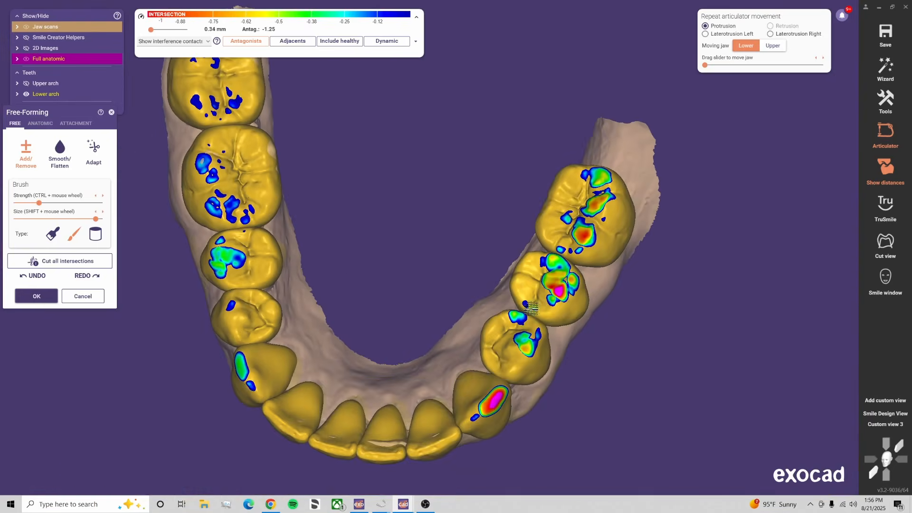
Adjust the lower incisors with the anatomic Cusps preset, working from Custom view 3
{"action": "left_click", "coordinate": [40, 123]}
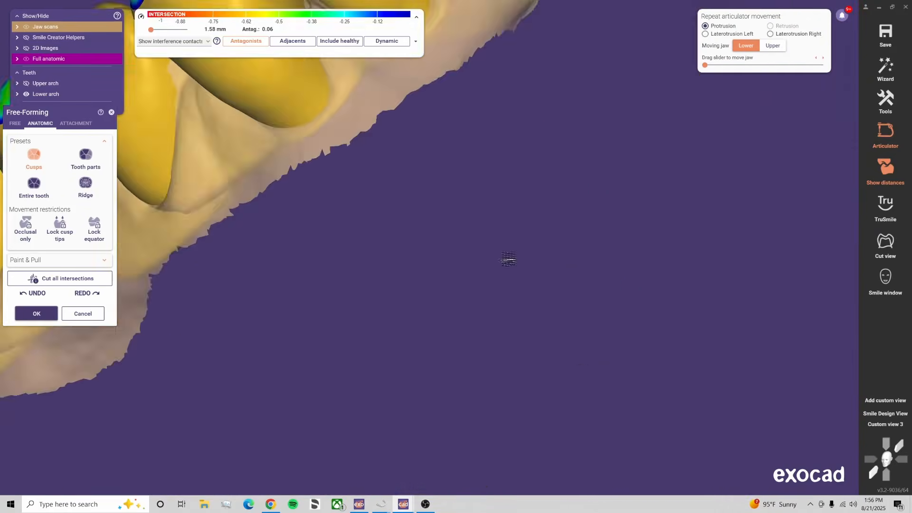
{"action": "left_click", "coordinate": [879, 426]}
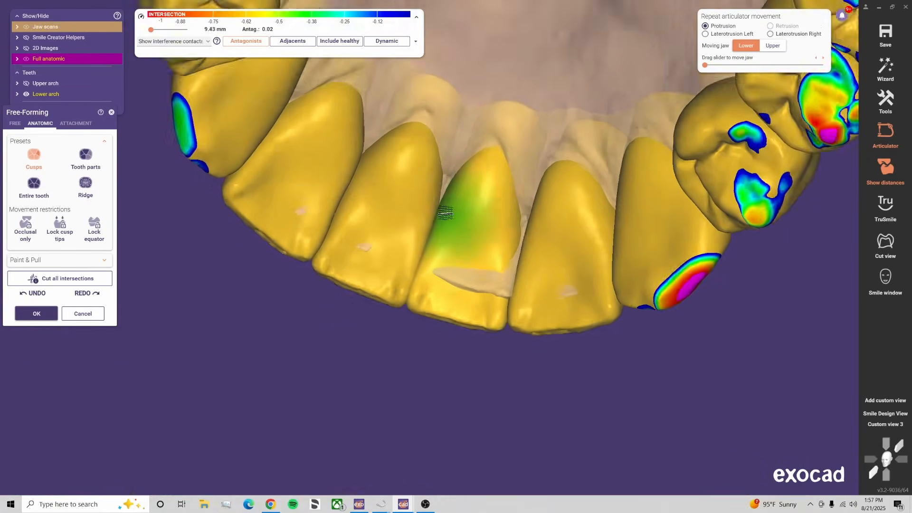
{"action": "right_click_drag", "start_coordinate": [445, 212], "coordinate": [442, 401]}
{"action": "scroll", "coordinate": [475, 333], "scroll_direction": "down", "scroll_amount": 3}
{"action": "right_click_drag", "start_coordinate": [502, 320], "coordinate": [346, 266]}
{"action": "scroll", "coordinate": [346, 266], "scroll_direction": "up", "scroll_amount": 4}
Show the jaw scans and adjust the lower front teeth against the upper scan with the Cusps preset
{"action": "left_click", "coordinate": [26, 27]}
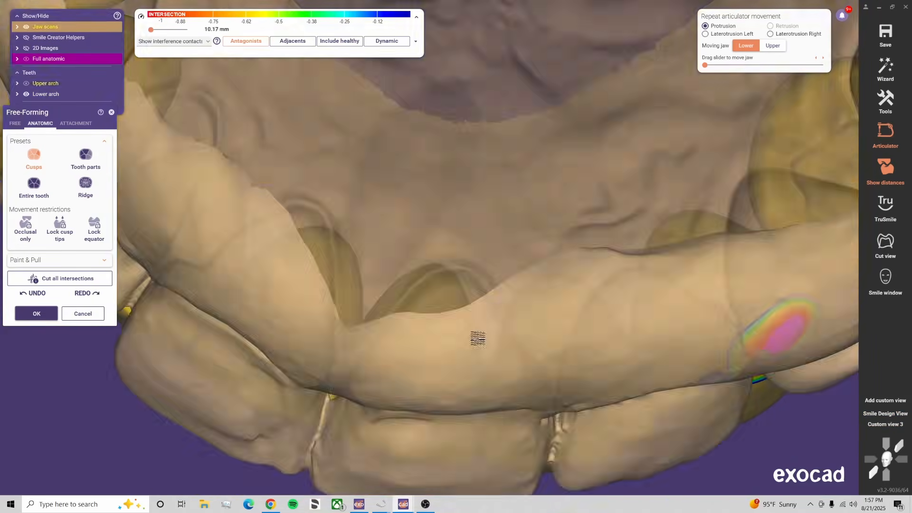
{"action": "key", "text": "ctrl+j"}
{"action": "right_click_drag", "start_coordinate": [478, 340], "coordinate": [312, 292]}
{"action": "right_click_drag", "start_coordinate": [503, 364], "coordinate": [528, 285]}
{"action": "key", "text": "ctrl+j"}
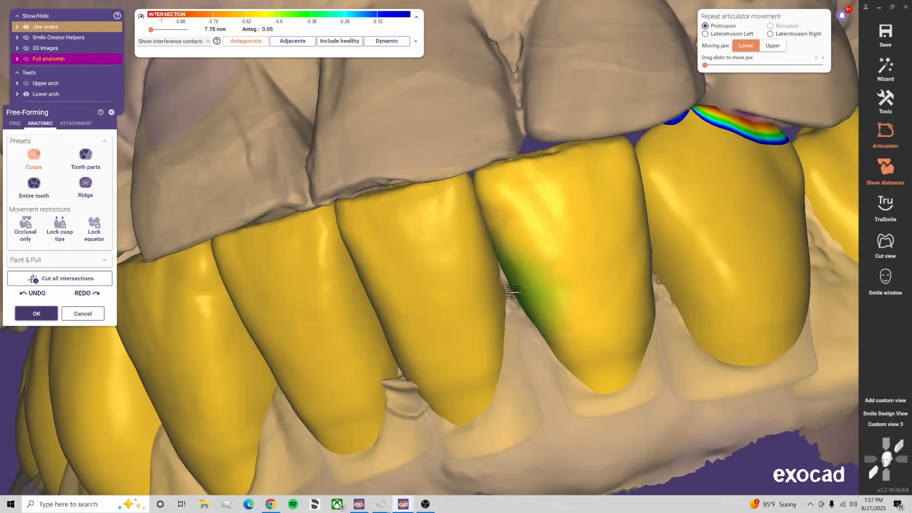
Hide the jaw scans and even out the lower front teeth with the anatomic Cusps preset
{"action": "key", "text": "ctrl+j"}
{"action": "right_click_drag", "start_coordinate": [632, 295], "coordinate": [527, 300]}
{"action": "scroll", "coordinate": [526, 299], "scroll_direction": "down", "scroll_amount": 3}
{"action": "scroll", "coordinate": [330, 175], "scroll_direction": "up", "scroll_amount": 4}
{"action": "scroll", "coordinate": [329, 175], "scroll_direction": "down", "scroll_amount": 3}
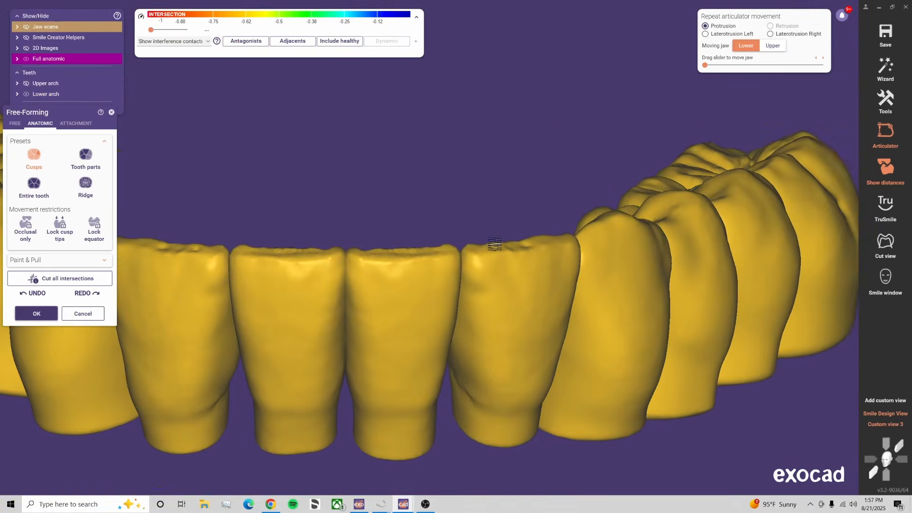
Show the antagonist contact colours again and shape the upper side teeth with the anatomic Tooth parts preset
{"action": "right_click_drag", "start_coordinate": [329, 175], "coordinate": [419, 232]}
{"action": "right_click_drag", "start_coordinate": [417, 267], "coordinate": [326, 211]}
{"action": "scroll", "coordinate": [326, 211], "scroll_direction": "up", "scroll_amount": 4}
{"action": "key", "text": "ctrl+d"}
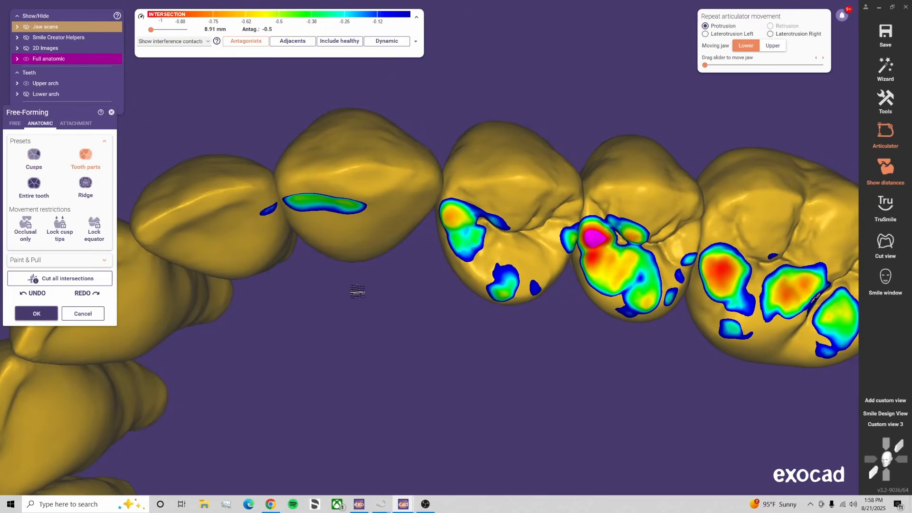
Show the upper jaw scan and sculpt the upper canine's inner surface in free mode with the Add/Remove brush
{"action": "key", "text": "ctrl+j"}
{"action": "left_click", "coordinate": [15, 124]}
{"action": "right_click_drag", "start_coordinate": [266, 214], "coordinate": [312, 223]}
{"action": "scroll", "coordinate": [329, 252], "scroll_direction": "down", "scroll_amount": 3}
{"action": "scroll", "coordinate": [312, 224], "scroll_direction": "up", "scroll_amount": 3}
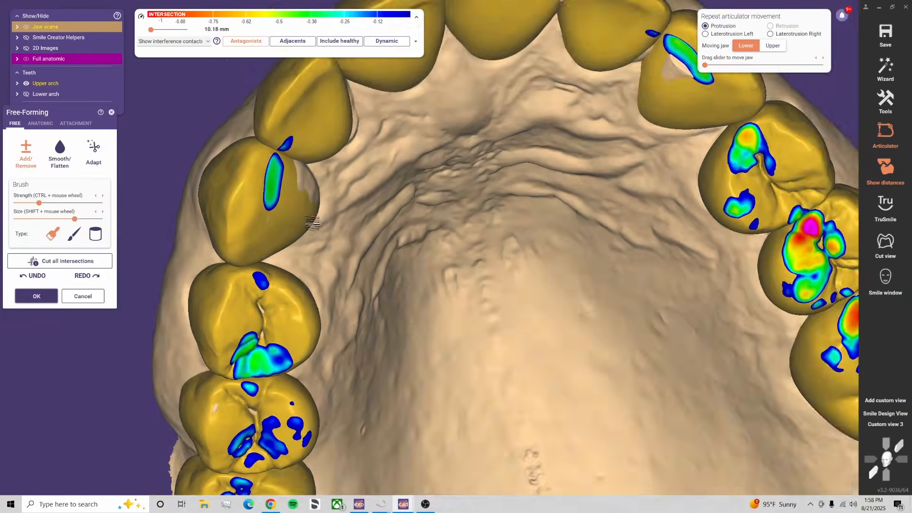
{"action": "scroll", "coordinate": [313, 224], "scroll_direction": "up", "scroll_amount": 2}
Shape the upper canine and front teeth with the anatomic Cusps and Tooth parts presets
{"action": "left_click", "coordinate": [41, 124]}
{"action": "left_click", "coordinate": [33, 159]}
{"action": "right_click_drag", "start_coordinate": [259, 183], "coordinate": [222, 320]}
{"action": "left_click", "coordinate": [85, 159]}
{"action": "scroll", "coordinate": [428, 391], "scroll_direction": "up", "scroll_amount": 2}
{"action": "scroll", "coordinate": [427, 391], "scroll_direction": "down", "scroll_amount": 4}
{"action": "right_click_drag", "start_coordinate": [428, 391], "coordinate": [643, 360]}
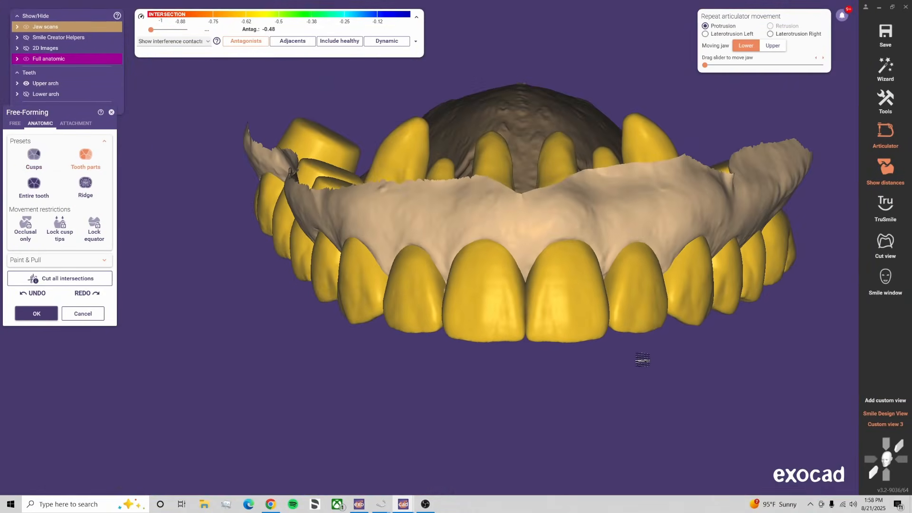
Toggle the jaw scans and build up the opposite upper canine's inner surface with the Add/Remove brush
{"action": "left_click", "coordinate": [15, 124]}
{"action": "scroll", "coordinate": [542, 247], "scroll_direction": "up", "scroll_amount": 4}
{"action": "key", "text": "ctrl+j"}
{"action": "scroll", "coordinate": [532, 214], "scroll_direction": "up", "scroll_amount": 2}
{"action": "key", "text": "ctrl+j"}
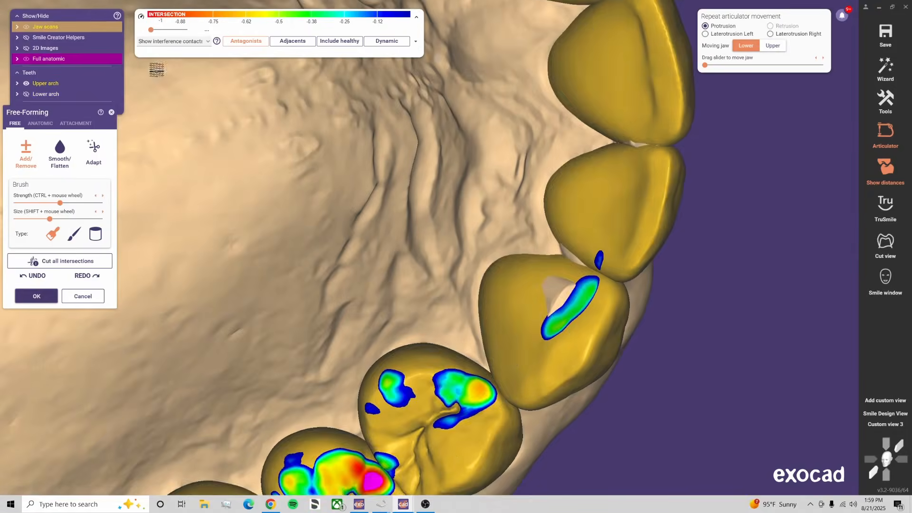
{"action": "middle_click_drag", "start_coordinate": [530, 167], "coordinate": [546, 404]}
Refine the inner sides of the upper front teeth with the anatomic presets, ending in free mode
{"action": "left_click", "coordinate": [41, 123]}
{"action": "left_click", "coordinate": [93, 168]}
{"action": "scroll", "coordinate": [447, 172], "scroll_direction": "up", "scroll_amount": 2}
{"action": "left_click", "coordinate": [33, 159]}
{"action": "left_click", "coordinate": [14, 124]}
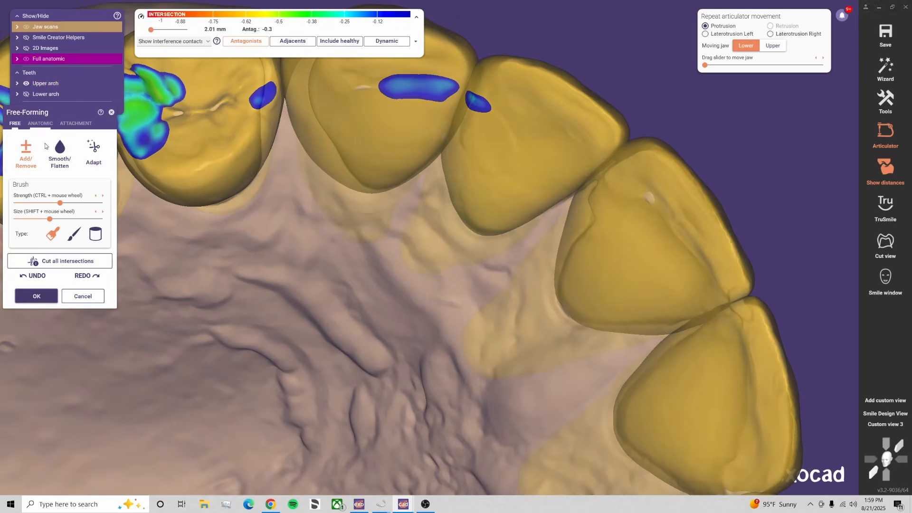
Sculpt the inner surfaces of the upper canine and adjacent teeth with the Add/Remove brush, varying the brush size
{"action": "right_click_drag", "start_coordinate": [527, 188], "coordinate": [528, 165]}
{"action": "mouse_move", "coordinate": [430, 219]}
{"action": "right_mouse_down"}
{"action": "mouse_move", "coordinate": [415, 233]}
{"action": "mouse_move", "coordinate": [352, 197]}
{"action": "right_mouse_up"}
{"action": "scroll", "coordinate": [307, 175], "scroll_direction": "down", "scroll_amount": 3, "text": "shift"}
{"action": "scroll", "coordinate": [307, 176], "scroll_direction": "up", "scroll_amount": 1, "text": "shift"}
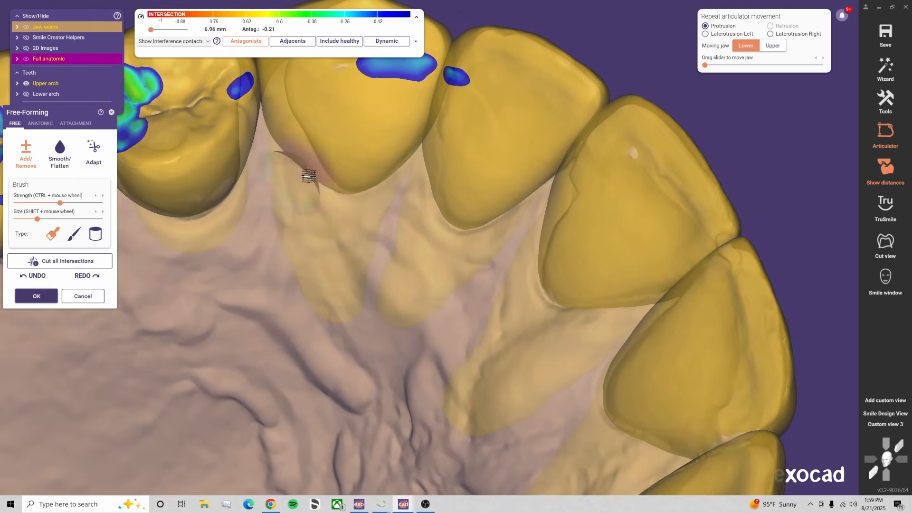
{"action": "right_click_drag", "start_coordinate": [307, 176], "coordinate": [356, 204]}
{"action": "scroll", "coordinate": [357, 204], "scroll_direction": "down", "scroll_amount": 3}
{"action": "scroll", "coordinate": [356, 204], "scroll_direction": "up", "scroll_amount": 2}
{"action": "scroll", "coordinate": [342, 176], "scroll_direction": "up", "scroll_amount": 1, "text": "shift"}
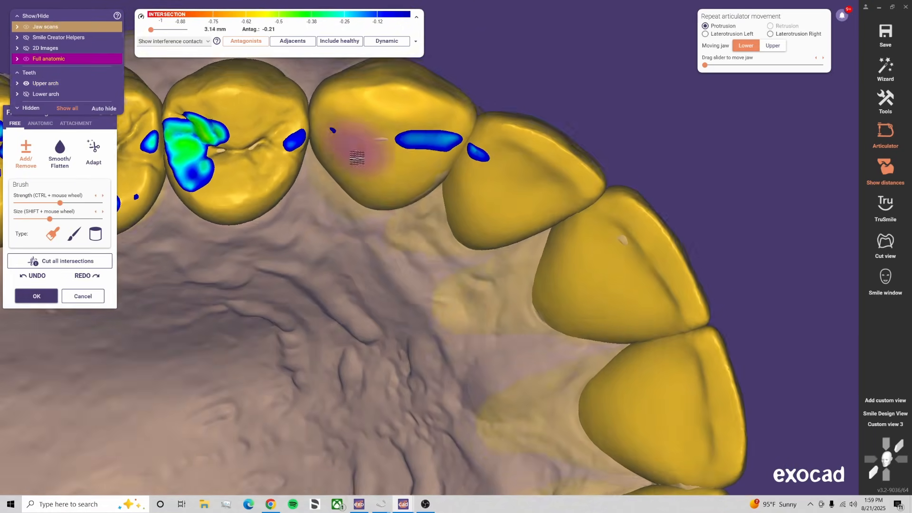
Shape the outer contours of the upper side teeth with the anatomic Tooth parts and Cusps presets
{"action": "right_click_drag", "start_coordinate": [357, 159], "coordinate": [194, 305]}
{"action": "left_click", "coordinate": [41, 123]}
{"action": "middle_click_drag", "start_coordinate": [142, 361], "coordinate": [228, 366]}
{"action": "right_click_drag", "start_coordinate": [228, 367], "coordinate": [405, 311]}
{"action": "scroll", "coordinate": [405, 311], "scroll_direction": "up", "scroll_amount": 2}
{"action": "scroll", "coordinate": [396, 323], "scroll_direction": "down", "scroll_amount": 1}
{"action": "left_click", "coordinate": [86, 158]}
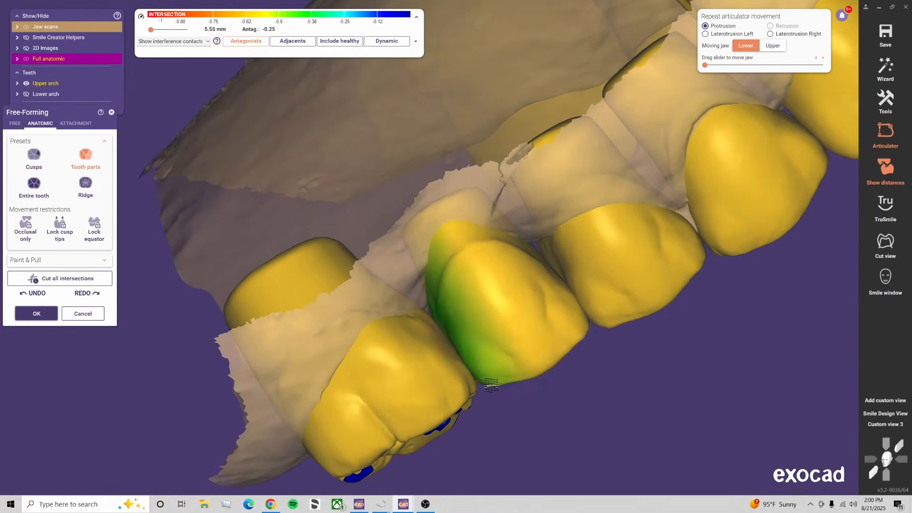
{"action": "left_click", "coordinate": [34, 159]}
{"action": "left_click", "coordinate": [86, 158]}
{"action": "left_click", "coordinate": [34, 159]}
Sculpt the outer and inner surfaces of the upper premolars in free mode with the Add/Remove brush
{"action": "scroll", "coordinate": [525, 251], "scroll_direction": "up", "scroll_amount": 2}
{"action": "scroll", "coordinate": [496, 231], "scroll_direction": "down", "scroll_amount": 5}
{"action": "right_click_drag", "start_coordinate": [496, 230], "coordinate": [519, 306]}
{"action": "scroll", "coordinate": [519, 306], "scroll_direction": "up", "scroll_amount": 5}
{"action": "key", "text": "shift"}
{"action": "scroll", "coordinate": [498, 201], "scroll_direction": "up", "scroll_amount": 2, "text": "shift"}
{"action": "scroll", "coordinate": [476, 223], "scroll_direction": "down", "scroll_amount": 2}
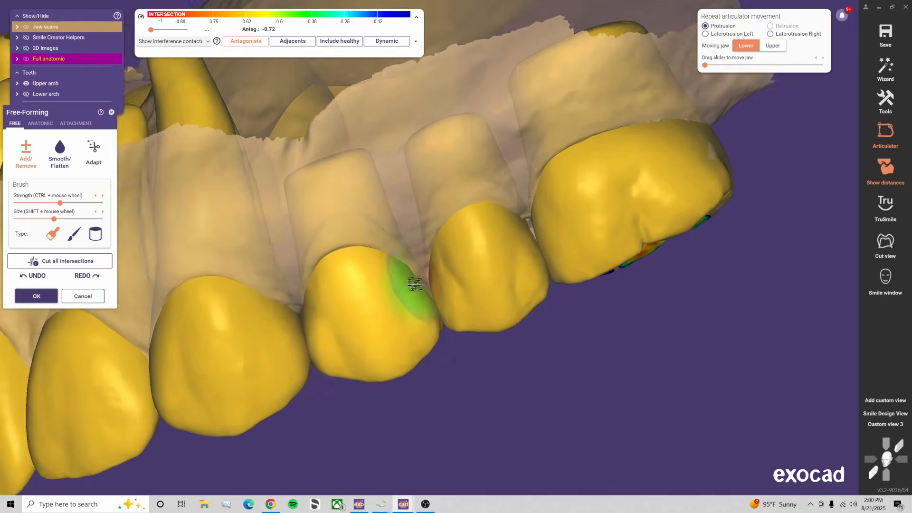
{"action": "scroll", "coordinate": [418, 282], "scroll_direction": "up", "scroll_amount": 3}
{"action": "scroll", "coordinate": [572, 199], "scroll_direction": "down", "scroll_amount": 4}
{"action": "right_click_drag", "start_coordinate": [571, 199], "coordinate": [483, 309]}
{"action": "scroll", "coordinate": [346, 238], "scroll_direction": "up", "scroll_amount": 4}
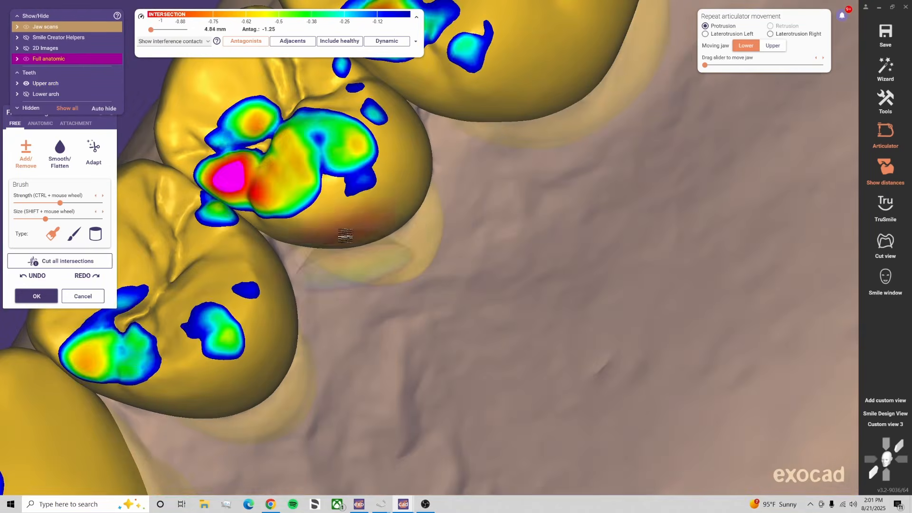
Turn off the antagonist contact display on the upper teeth and bring the whole quadrant into view
{"action": "left_click", "coordinate": [246, 42]}
{"action": "scroll", "coordinate": [422, 169], "scroll_direction": "up", "scroll_amount": 2, "text": "shift"}
{"action": "scroll", "coordinate": [422, 169], "scroll_direction": "down", "scroll_amount": 2}
{"action": "scroll", "coordinate": [112, 61], "scroll_direction": "down", "scroll_amount": 3}
{"action": "scroll", "coordinate": [112, 63], "scroll_direction": "up", "scroll_amount": 2}
{"action": "scroll", "coordinate": [311, 373], "scroll_direction": "down", "scroll_amount": 1}
{"action": "scroll", "coordinate": [518, 309], "scroll_direction": "down", "scroll_amount": 3}
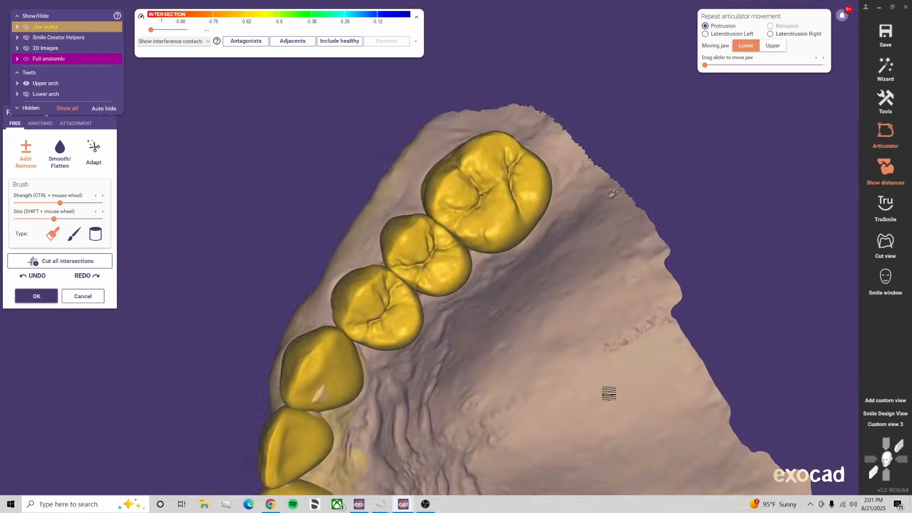
Contour the inner surfaces of the upper premolars near the gumline with the Add/Remove brush, adjusting the brush size
{"action": "middle_click_drag", "start_coordinate": [609, 393], "coordinate": [494, 267]}
{"action": "scroll", "coordinate": [478, 309], "scroll_direction": "up", "scroll_amount": 4}
{"action": "scroll", "coordinate": [478, 309], "scroll_direction": "down", "scroll_amount": 2, "text": "shift"}
{"action": "scroll", "coordinate": [498, 320], "scroll_direction": "up", "scroll_amount": 2}
{"action": "mouse_move", "coordinate": [479, 309]}
{"action": "right_mouse_down"}
{"action": "mouse_move", "coordinate": [498, 319]}
{"action": "mouse_move", "coordinate": [495, 235]}
{"action": "right_mouse_up"}
{"action": "scroll", "coordinate": [495, 234], "scroll_direction": "up", "scroll_amount": 4, "text": "shift"}
{"action": "left_click_drag", "start_coordinate": [485, 209], "coordinate": [495, 234]}
{"action": "right_click_drag", "start_coordinate": [495, 234], "coordinate": [475, 294]}
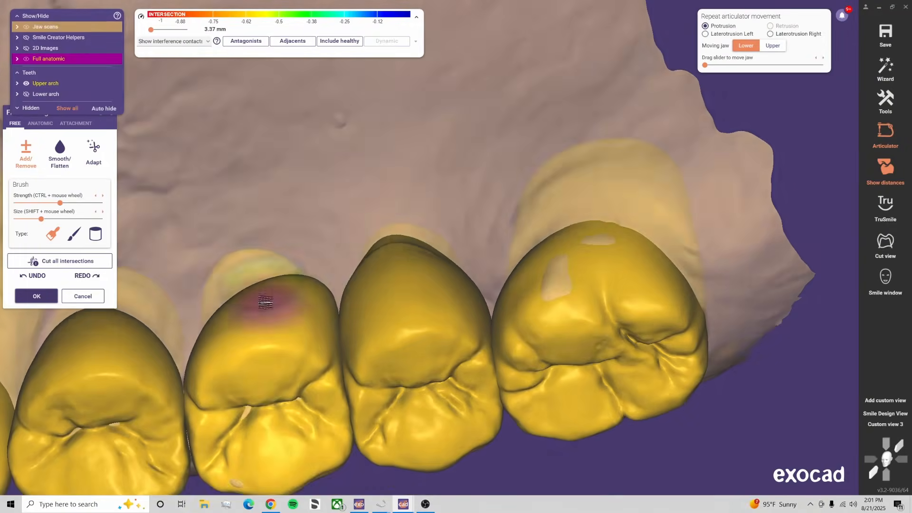
{"action": "right_click_drag", "start_coordinate": [265, 302], "coordinate": [286, 223]}
{"action": "left_click_drag", "start_coordinate": [361, 142], "coordinate": [341, 172]}
{"action": "right_click_drag", "start_coordinate": [342, 172], "coordinate": [304, 247]}
{"action": "scroll", "coordinate": [415, 226], "scroll_direction": "down", "scroll_amount": 1}
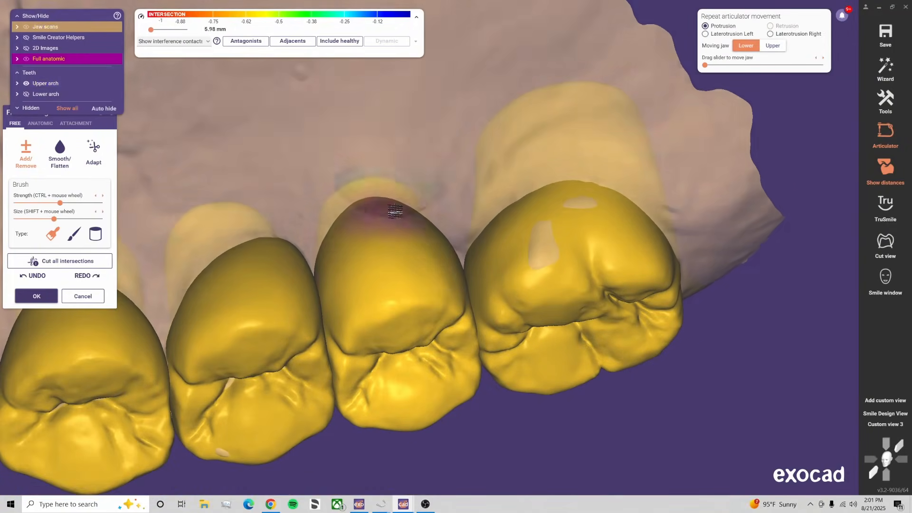
Refine the outer surfaces of the upper back teeth with smaller Add/Remove brush sizes
{"action": "mouse_move", "coordinate": [397, 212]}
{"action": "right_mouse_down"}
{"action": "mouse_move", "coordinate": [346, 179]}
{"action": "mouse_move", "coordinate": [538, 297]}
{"action": "mouse_move", "coordinate": [419, 114]}
{"action": "right_mouse_up"}
{"action": "scroll", "coordinate": [420, 114], "scroll_direction": "up", "scroll_amount": 2}
{"action": "scroll", "coordinate": [420, 114], "scroll_direction": "down", "scroll_amount": 1, "text": "shift"}
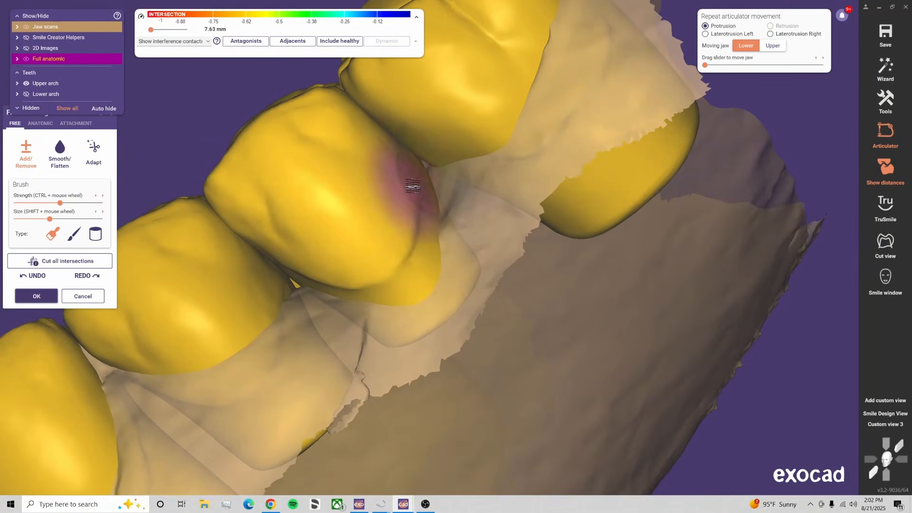
{"action": "right_click_drag", "start_coordinate": [412, 186], "coordinate": [456, 202]}
{"action": "scroll", "coordinate": [310, 258], "scroll_direction": "down", "scroll_amount": 3, "text": "shift"}
{"action": "left_click_drag", "start_coordinate": [309, 258], "coordinate": [297, 280], "text": "shift"}
{"action": "right_click_drag", "start_coordinate": [297, 281], "coordinate": [314, 266]}
{"action": "scroll", "coordinate": [512, 277], "scroll_direction": "down", "scroll_amount": 1}
{"action": "right_click_drag", "start_coordinate": [511, 277], "coordinate": [461, 275]}
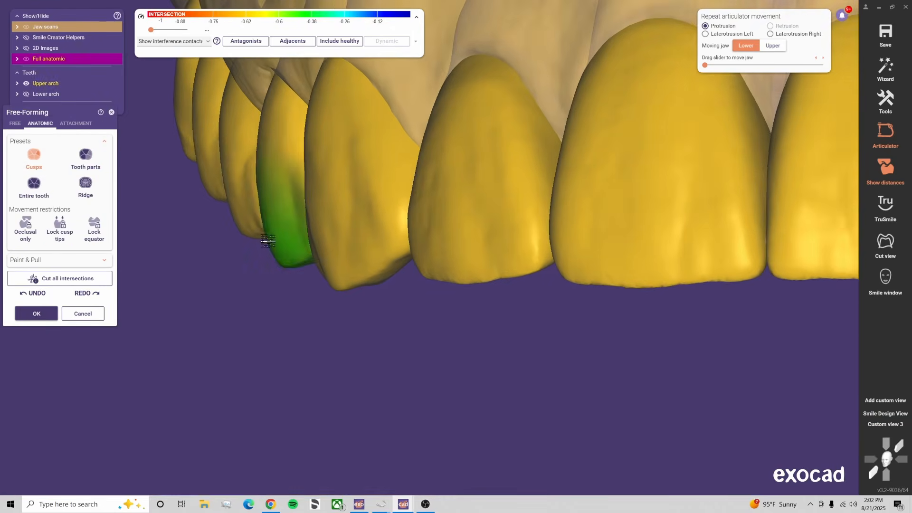
Adjust the upper premolars and neighbouring teeth with the anatomic Cusps and Tooth parts presets and show the arch in occlusal view
{"action": "right_click_drag", "start_coordinate": [425, 347], "coordinate": [367, 342]}
{"action": "scroll", "coordinate": [459, 312], "scroll_direction": "up", "scroll_amount": 5}
{"action": "right_click_drag", "start_coordinate": [483, 280], "coordinate": [554, 395]}
{"action": "key", "text": "2"}
{"action": "scroll", "coordinate": [592, 316], "scroll_direction": "down", "scroll_amount": 5}
{"action": "scroll", "coordinate": [554, 395], "scroll_direction": "up", "scroll_amount": 2}
{"action": "left_click", "coordinate": [886, 474]}
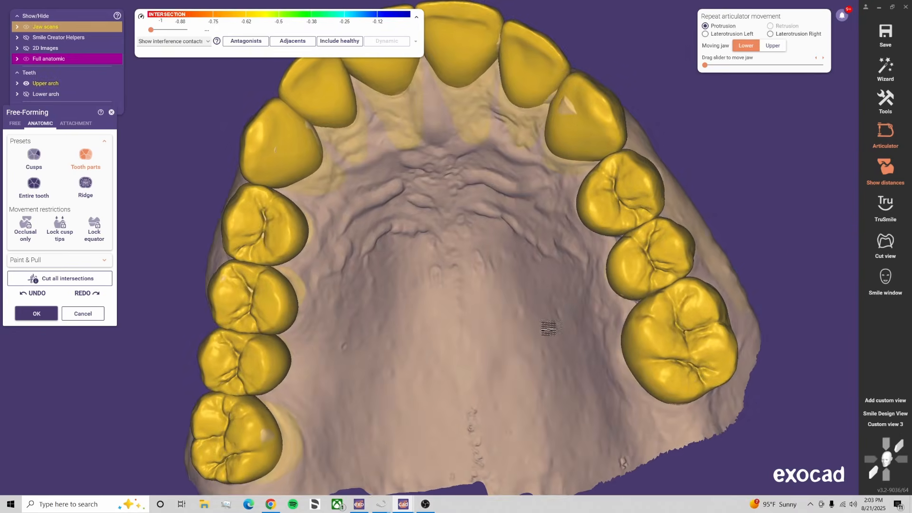
Hide the upper arch and show the lower arch with its jaw scan, starting from Custom view 3
{"action": "scroll", "coordinate": [112, 59], "scroll_direction": "down", "scroll_amount": 3}
{"action": "scroll", "coordinate": [112, 59], "scroll_direction": "up", "scroll_amount": 3}
{"action": "right_click_drag", "start_coordinate": [534, 318], "coordinate": [415, 259]}
{"action": "left_click", "coordinate": [26, 83]}
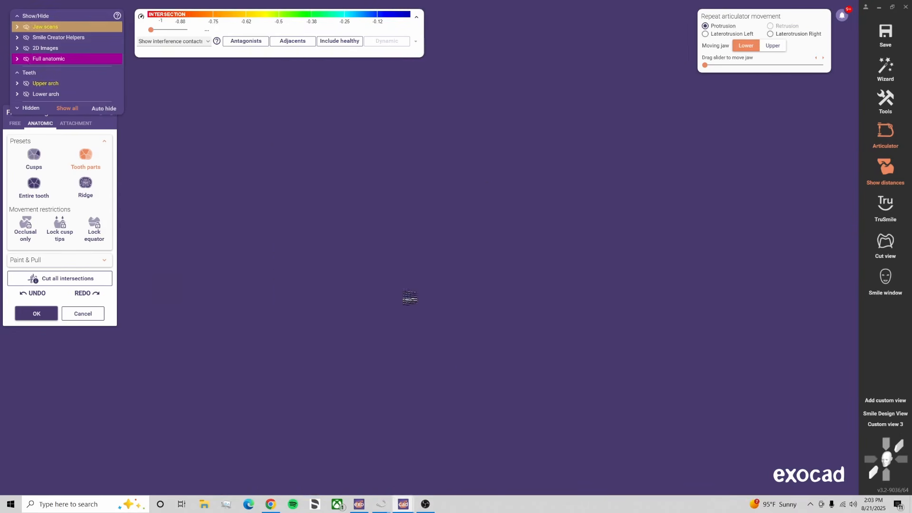
{"action": "right_click_drag", "start_coordinate": [410, 298], "coordinate": [407, 328]}
{"action": "scroll", "coordinate": [112, 59], "scroll_direction": "down", "scroll_amount": 3}
{"action": "right_click_drag", "start_coordinate": [395, 181], "coordinate": [489, 129]}
{"action": "left_click", "coordinate": [885, 425]}
{"action": "scroll", "coordinate": [516, 354], "scroll_direction": "down", "scroll_amount": 4}
{"action": "right_click_drag", "start_coordinate": [516, 354], "coordinate": [529, 379]}
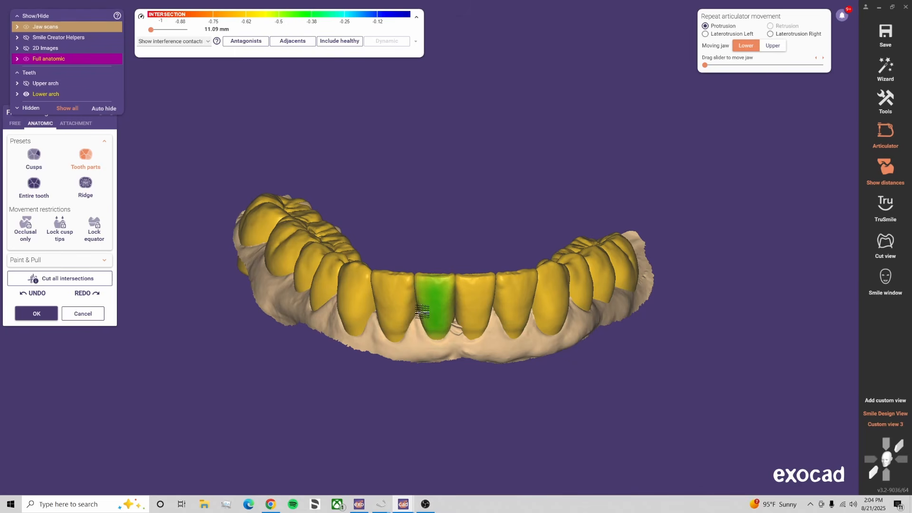
Shape the outer contours of the lower front and side teeth with the anatomic Tooth parts and Cusps presets
{"action": "scroll", "coordinate": [313, 305], "scroll_direction": "up", "scroll_amount": 1}
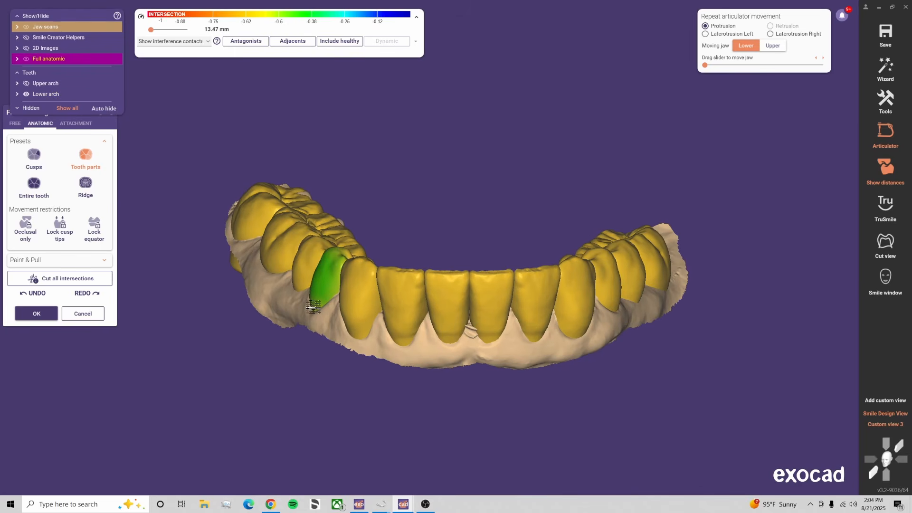
{"action": "left_click", "coordinate": [34, 158]}
{"action": "scroll", "coordinate": [228, 202], "scroll_direction": "up", "scroll_amount": 3}
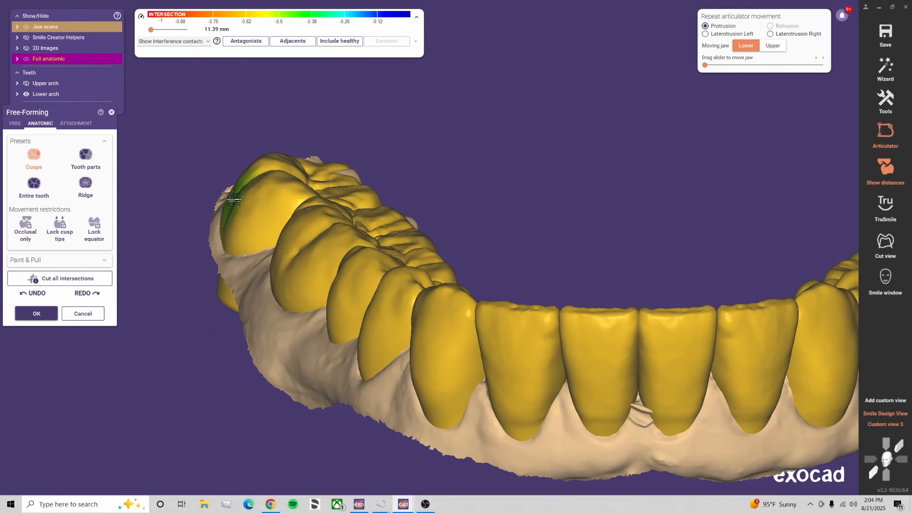
{"action": "left_click", "coordinate": [886, 424]}
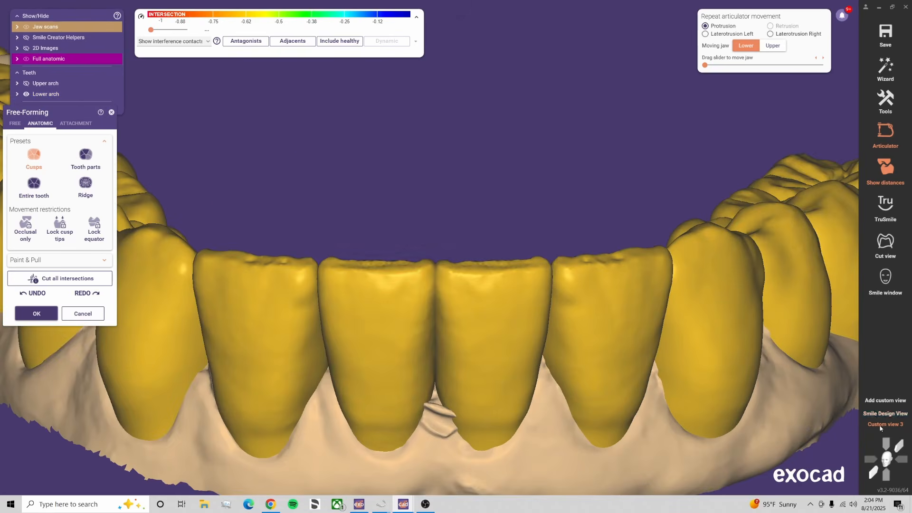
{"action": "middle_click_drag", "start_coordinate": [398, 355], "coordinate": [548, 289]}
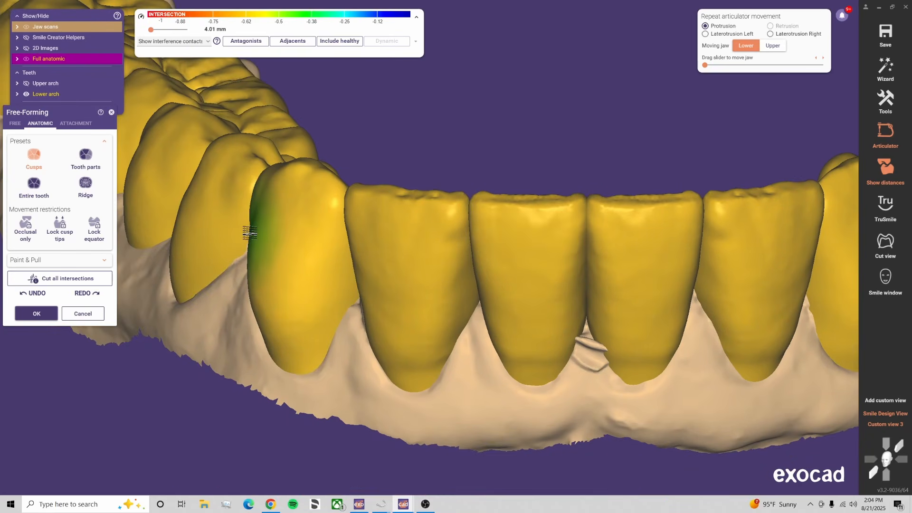
{"action": "scroll", "coordinate": [328, 337], "scroll_direction": "down", "scroll_amount": 10}
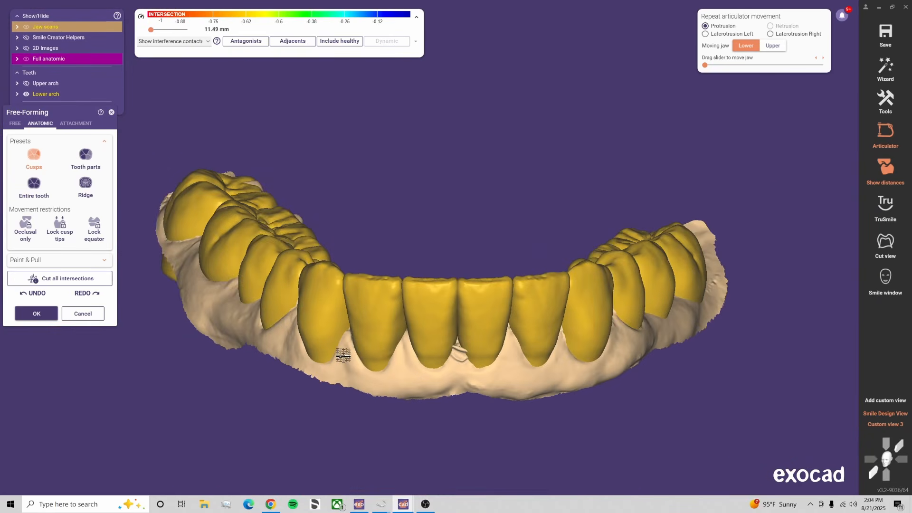
{"action": "scroll", "coordinate": [282, 319], "scroll_direction": "up", "scroll_amount": 6}
{"action": "scroll", "coordinate": [297, 286], "scroll_direction": "up", "scroll_amount": 3}
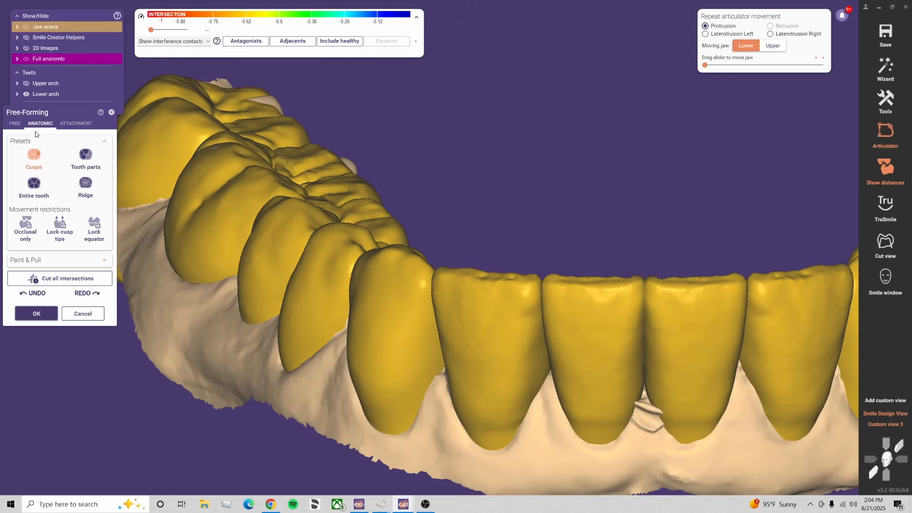
Sculpt the outer surfaces of the lower premolars and molars with the Add/Remove brush and accept the free-forming
{"action": "left_click", "coordinate": [15, 123]}
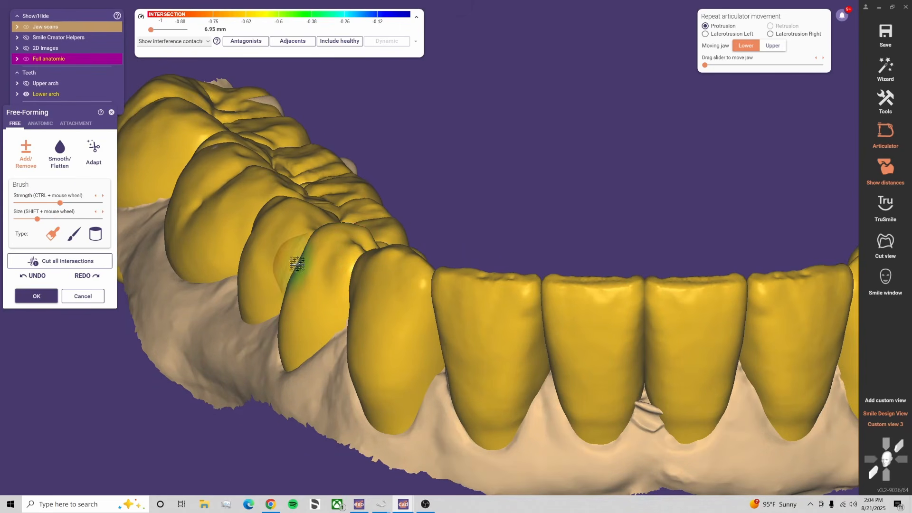
{"action": "right_click_drag", "start_coordinate": [302, 304], "coordinate": [336, 308]}
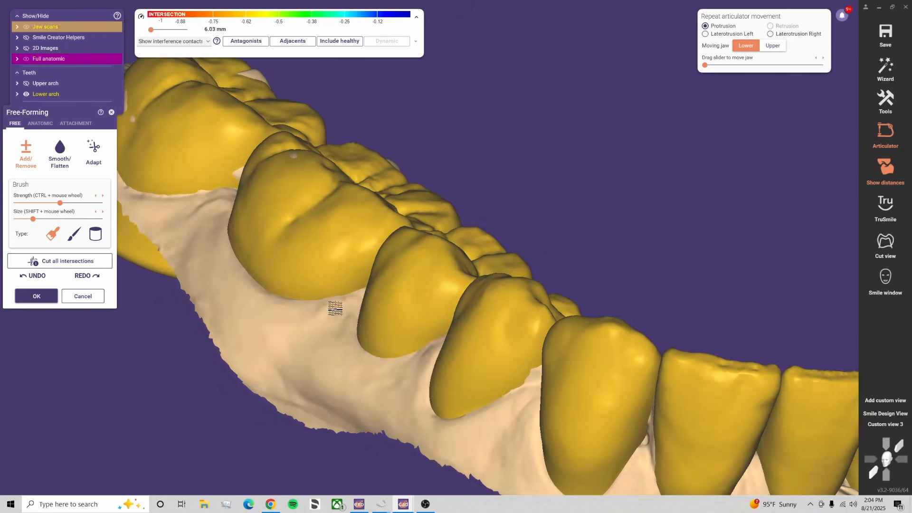
{"action": "scroll", "coordinate": [464, 310], "scroll_direction": "up", "scroll_amount": 3, "text": "shift"}
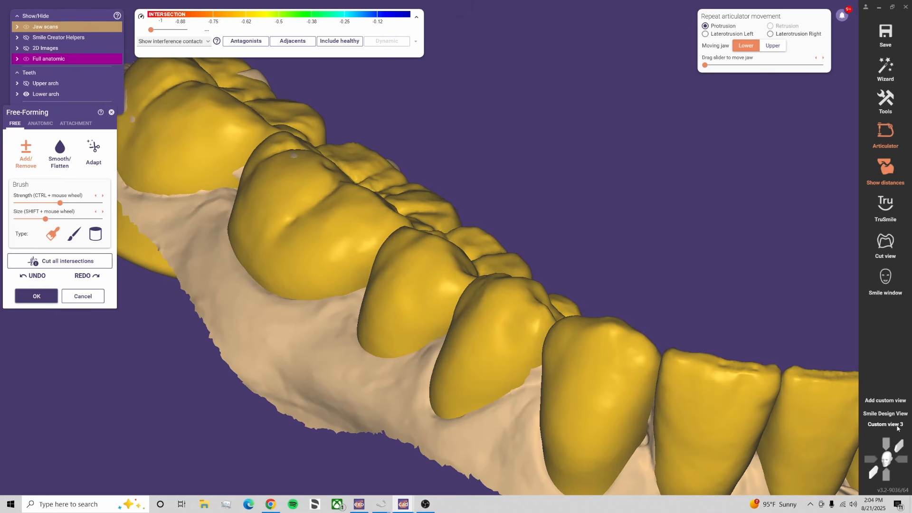
{"action": "left_click", "coordinate": [896, 426]}
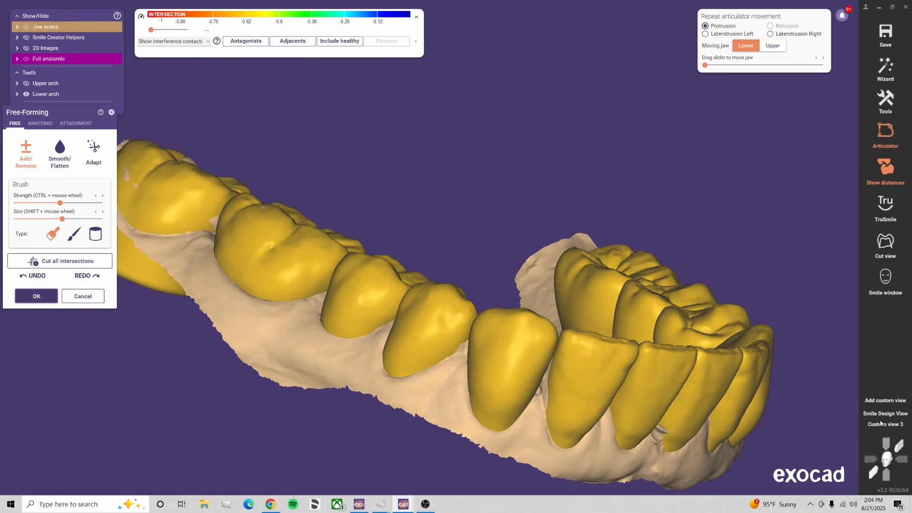
{"action": "left_click", "coordinate": [882, 423]}
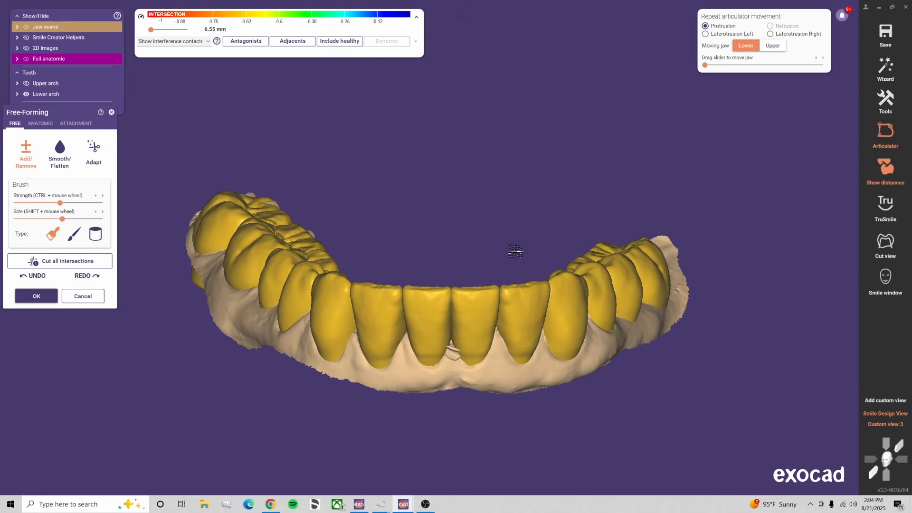
{"action": "right_click_drag", "start_coordinate": [511, 249], "coordinate": [508, 253]}
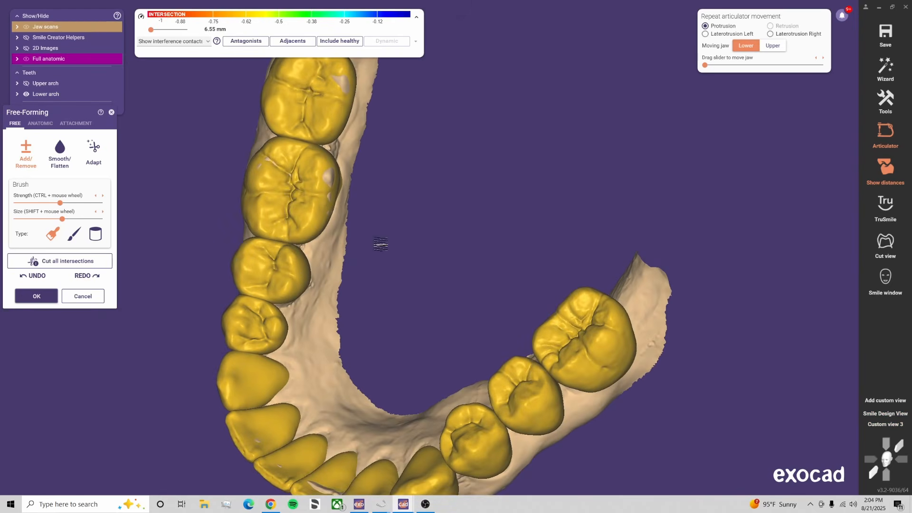
{"action": "left_click", "coordinate": [38, 297]}
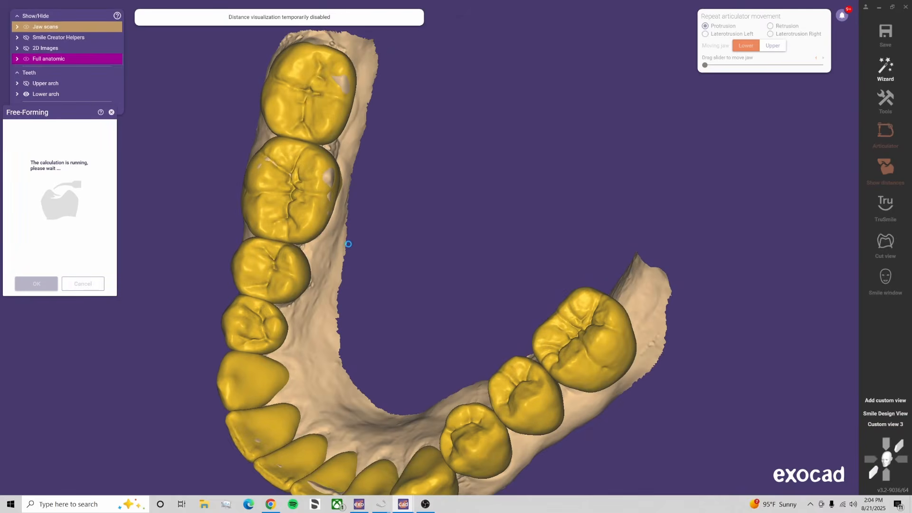
Reopen Free-Forming on the lower arch and refine the inner cusps of the lower premolars with the Cusps preset
{"action": "right_click_drag", "start_coordinate": [373, 236], "coordinate": [367, 233]}
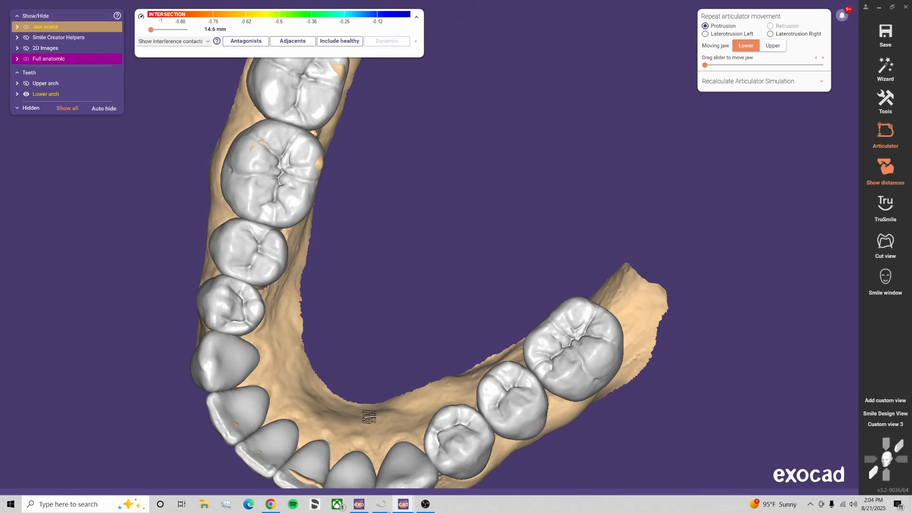
{"action": "left_click_drag", "start_coordinate": [101, 62], "coordinate": [170, 72]}
{"action": "right_click_drag", "start_coordinate": [447, 267], "coordinate": [358, 264]}
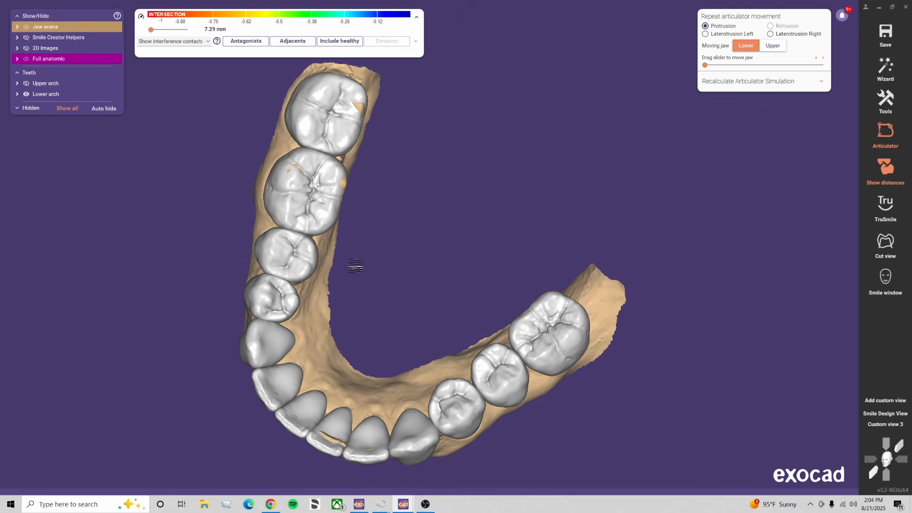
{"action": "right_click_drag", "start_coordinate": [361, 318], "coordinate": [355, 317]}
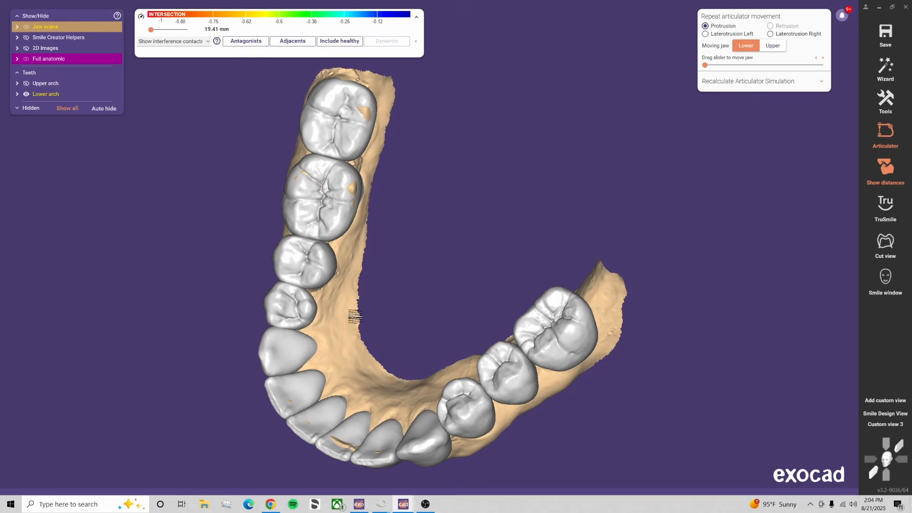
{"action": "right_click", "coordinate": [344, 290]}
{"action": "left_click", "coordinate": [426, 112]}
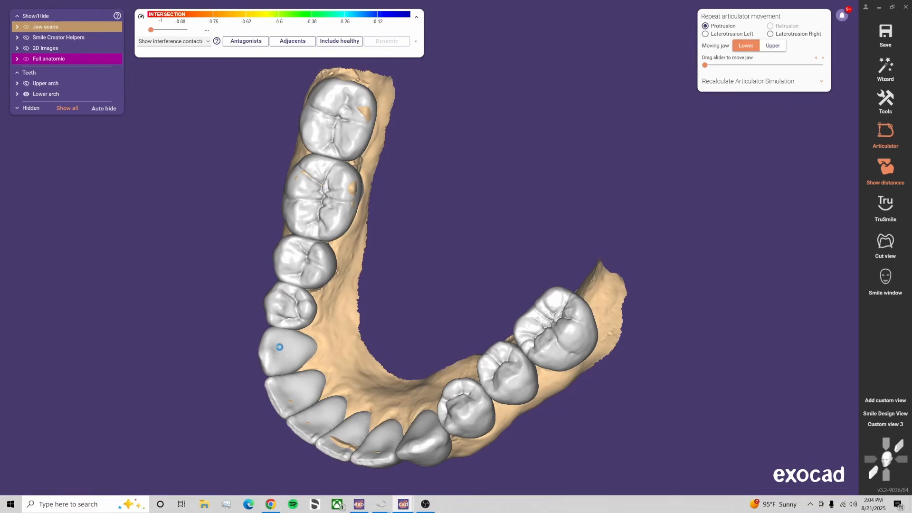
{"action": "scroll", "coordinate": [309, 316], "scroll_direction": "up", "scroll_amount": 5}
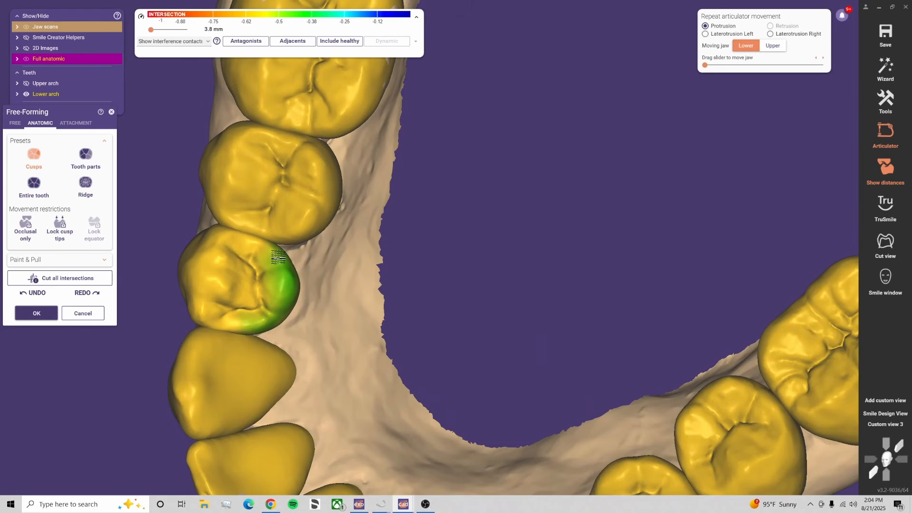
{"action": "right_click_drag", "start_coordinate": [303, 341], "coordinate": [385, 344]}
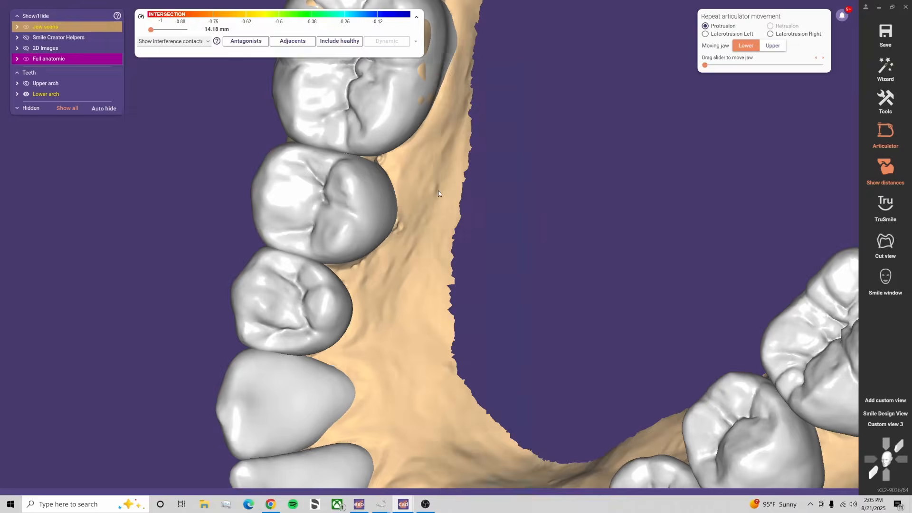
Open Free-Form Scan Data for the lower jaw scan and make the full anatomic teeth semi-transparent
{"action": "right_click", "coordinate": [434, 190]}
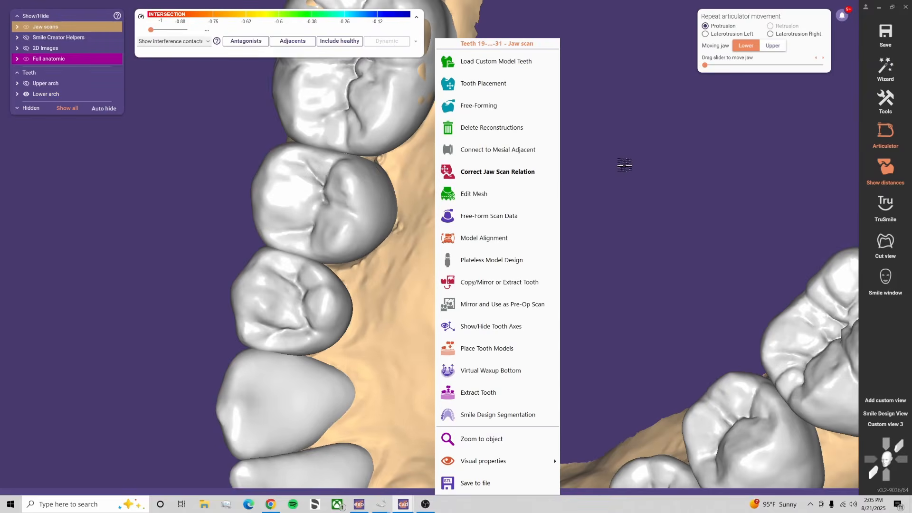
{"action": "right_click", "coordinate": [625, 165]}
{"action": "left_click", "coordinate": [679, 233]}
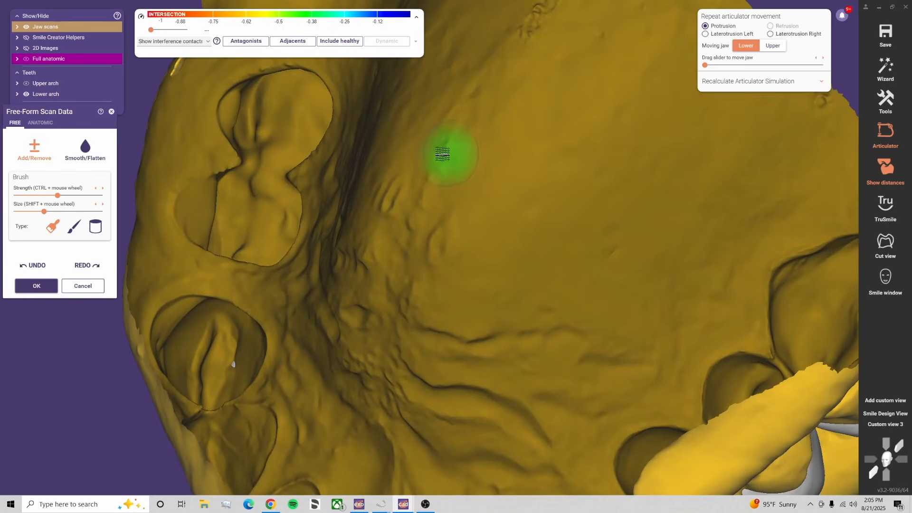
{"action": "scroll", "coordinate": [452, 152], "scroll_direction": "down", "scroll_amount": 5, "text": "ctrl+shift"}
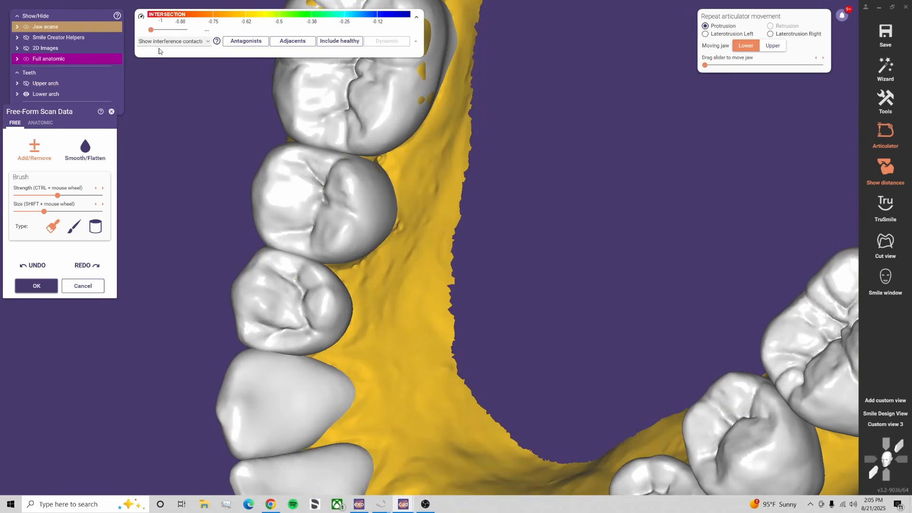
{"action": "left_click", "coordinate": [98, 60]}
Remove the jaw scan areas protruding through the lower molars with the Add/Remove brush at a reduced size
{"action": "right_click_drag", "start_coordinate": [554, 199], "coordinate": [485, 231]}
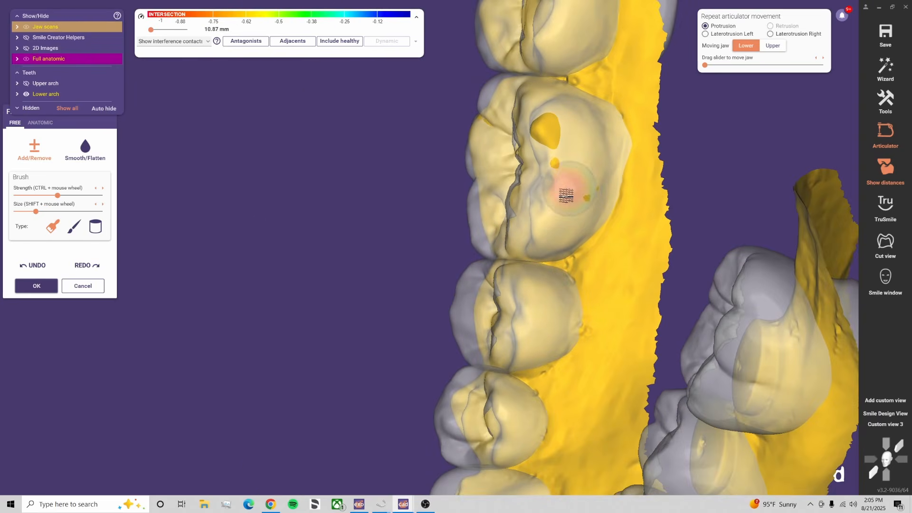
{"action": "mouse_move", "coordinate": [547, 128]}
{"action": "right_mouse_down"}
{"action": "mouse_move", "coordinate": [514, 173]}
{"action": "mouse_move", "coordinate": [500, 292]}
{"action": "right_mouse_up"}
{"action": "left_click_drag", "start_coordinate": [334, 140], "coordinate": [338, 130]}
{"action": "scroll", "coordinate": [470, 192], "scroll_direction": "down", "scroll_amount": 3}
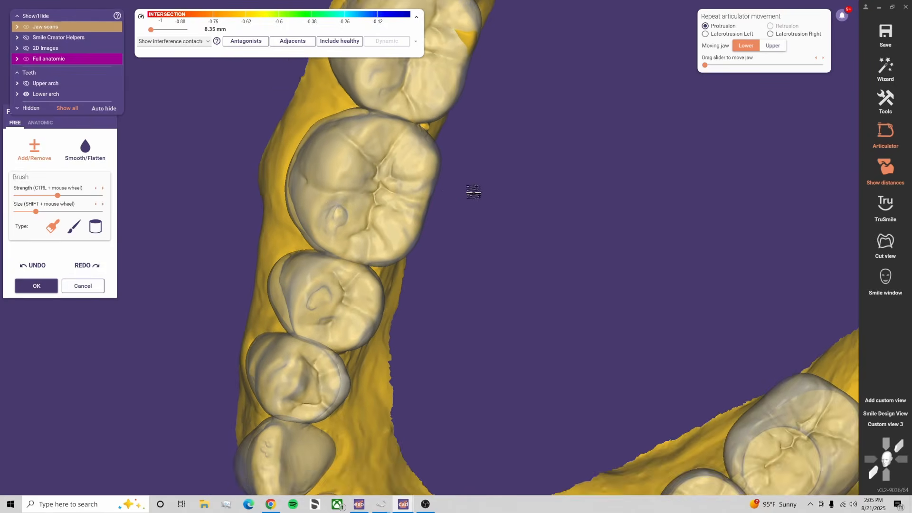
{"action": "middle_click_drag", "start_coordinate": [472, 193], "coordinate": [476, 288]}
{"action": "right_click_drag", "start_coordinate": [428, 181], "coordinate": [433, 112]}
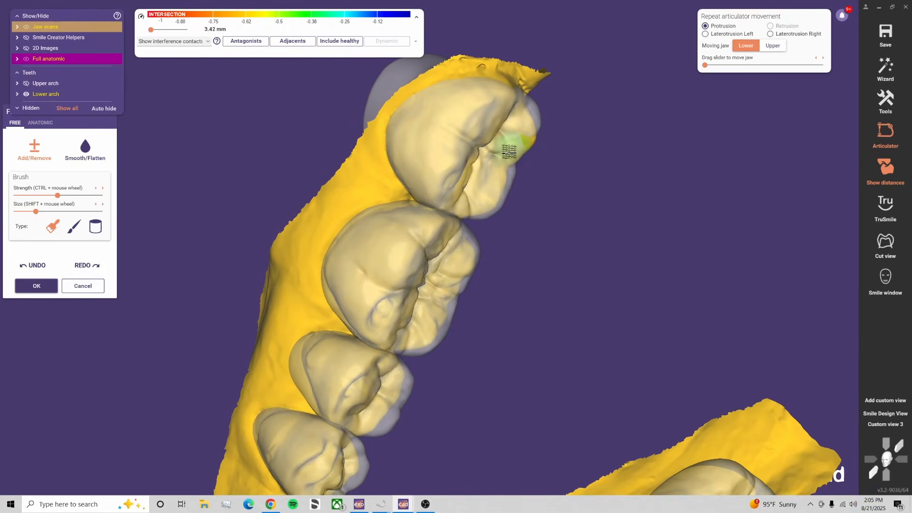
{"action": "right_click_drag", "start_coordinate": [508, 151], "coordinate": [590, 93]}
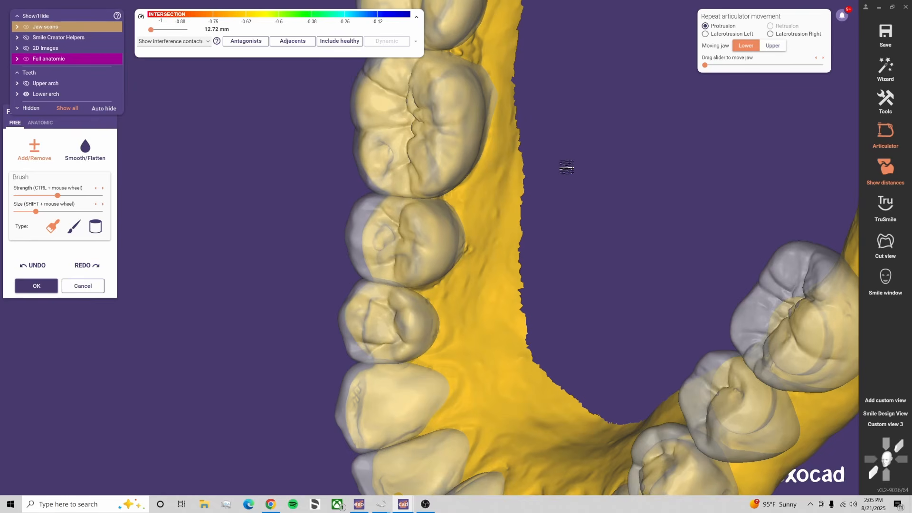
Reduce the brush size and sculpt the scan along the inner side of the lower premolars and molars
{"action": "right_click_drag", "start_coordinate": [568, 297], "coordinate": [564, 304]}
{"action": "scroll", "coordinate": [541, 328], "scroll_direction": "up", "scroll_amount": 3}
{"action": "scroll", "coordinate": [508, 321], "scroll_direction": "down", "scroll_amount": 3, "text": "shift"}
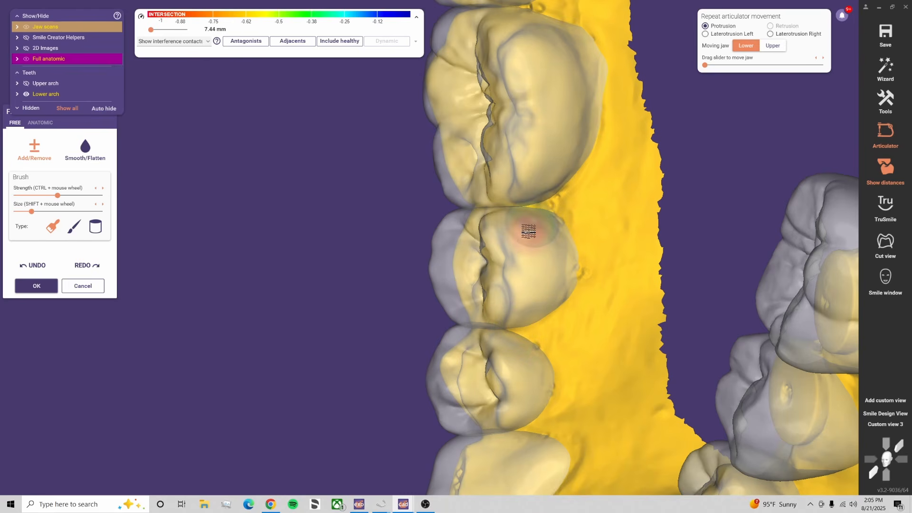
{"action": "right_click_drag", "start_coordinate": [531, 226], "coordinate": [536, 206]}
{"action": "middle_click_drag", "start_coordinate": [536, 206], "coordinate": [591, 406]}
{"action": "scroll", "coordinate": [523, 255], "scroll_direction": "down", "scroll_amount": 3}
{"action": "right_click_drag", "start_coordinate": [523, 255], "coordinate": [534, 265]}
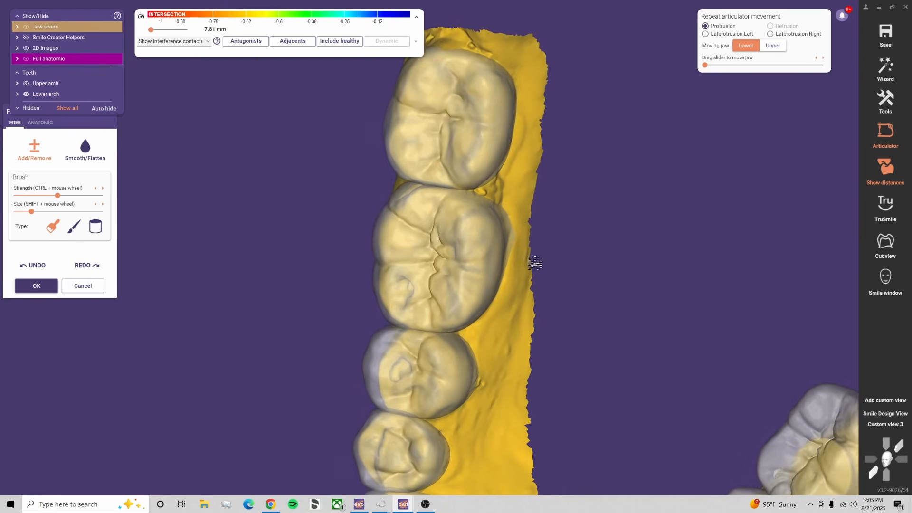
Set the brush to its smallest size and remove scan material between the lower premolars and canine on the outer side
{"action": "scroll", "coordinate": [531, 237], "scroll_direction": "up", "scroll_amount": 3}
{"action": "right_click_drag", "start_coordinate": [525, 219], "coordinate": [535, 264]}
{"action": "scroll", "coordinate": [571, 257], "scroll_direction": "down", "scroll_amount": 3}
{"action": "scroll", "coordinate": [568, 267], "scroll_direction": "up", "scroll_amount": 3}
{"action": "scroll", "coordinate": [568, 267], "scroll_direction": "up", "scroll_amount": 2}
{"action": "scroll", "coordinate": [547, 247], "scroll_direction": "down", "scroll_amount": 2, "text": "shift"}
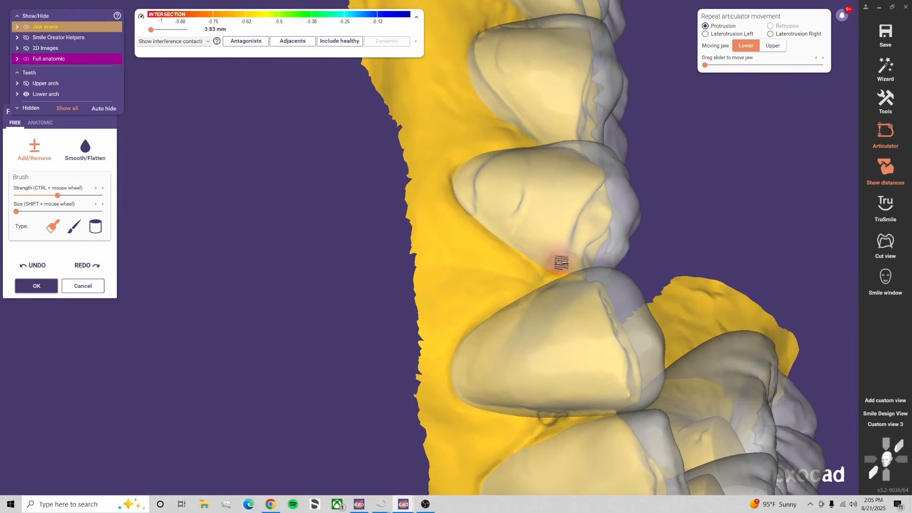
Sculpt the scan gumline between the lower front teeth on the outer side with the smallest Add/Remove brush
{"action": "scroll", "coordinate": [613, 278], "scroll_direction": "down", "scroll_amount": 3}
{"action": "right_click_drag", "start_coordinate": [535, 355], "coordinate": [544, 319]}
{"action": "scroll", "coordinate": [557, 355], "scroll_direction": "up", "scroll_amount": 3}
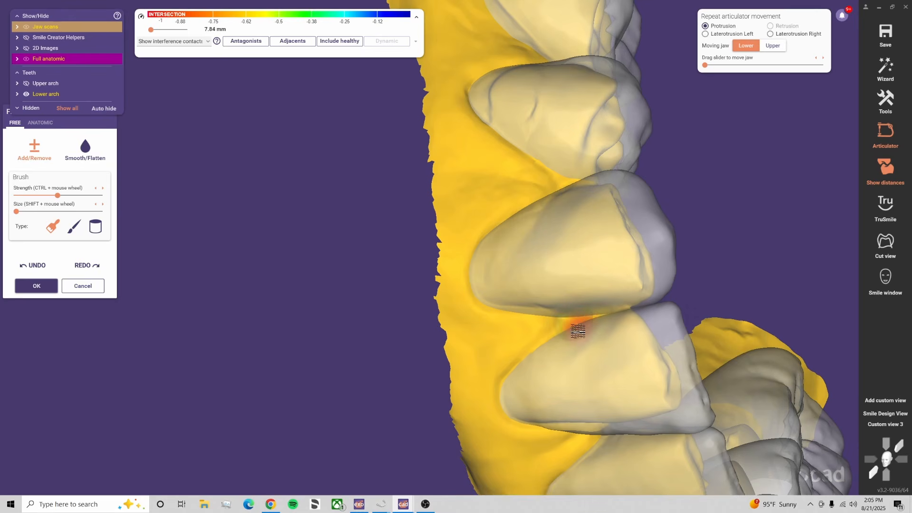
{"action": "scroll", "coordinate": [650, 344], "scroll_direction": "down", "scroll_amount": 1}
{"action": "right_click_drag", "start_coordinate": [650, 344], "coordinate": [658, 354]}
{"action": "right_click_drag", "start_coordinate": [599, 371], "coordinate": [577, 342]}
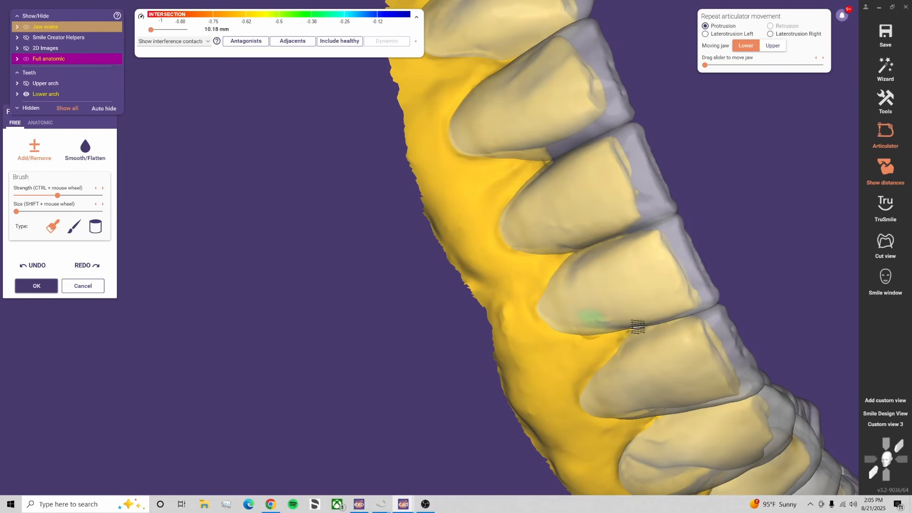
Starting from Custom view 3, remove scan material between the lower lateral incisor and canine on the opposite side
{"action": "left_click", "coordinate": [891, 425]}
{"action": "right_click_drag", "start_coordinate": [488, 368], "coordinate": [408, 300]}
{"action": "right_click_drag", "start_coordinate": [515, 299], "coordinate": [332, 279]}
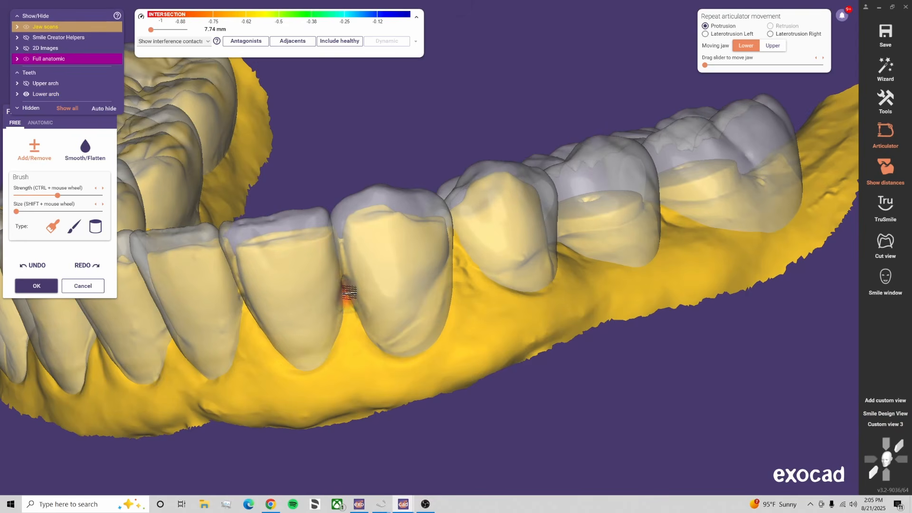
{"action": "right_click_drag", "start_coordinate": [450, 329], "coordinate": [382, 287]}
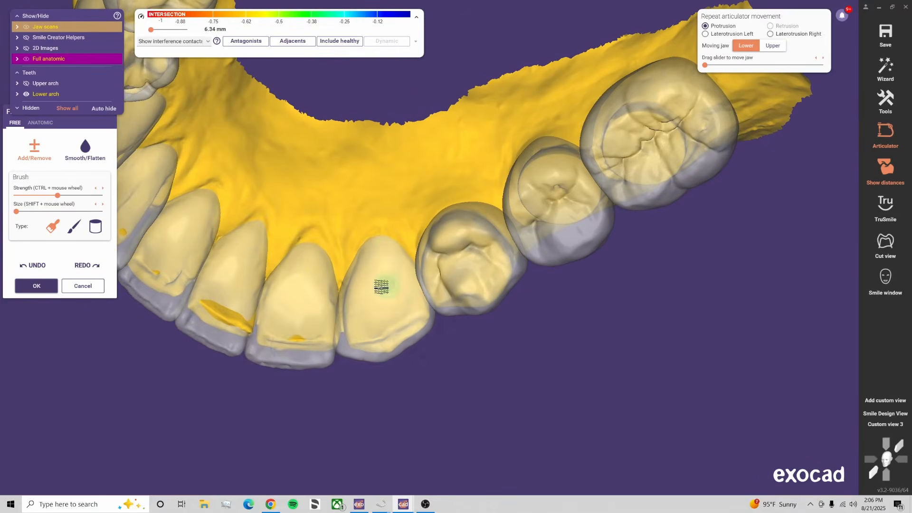
Enlarge the brush and remove the scan spots showing through the inner surfaces of the lower front teeth
{"action": "scroll", "coordinate": [288, 339], "scroll_direction": "up", "scroll_amount": 3, "text": "shift"}
{"action": "mouse_move", "coordinate": [257, 315]}
{"action": "right_mouse_down"}
{"action": "mouse_move", "coordinate": [356, 347]}
{"action": "mouse_move", "coordinate": [272, 295]}
{"action": "right_mouse_up"}
{"action": "right_click_drag", "start_coordinate": [241, 253], "coordinate": [393, 278]}
Restore the full anatomic teeth to full opacity and inspect the lower arch from the front and inner side
{"action": "left_click_drag", "start_coordinate": [83, 59], "coordinate": [235, 61]}
{"action": "scroll", "coordinate": [537, 253], "scroll_direction": "down", "scroll_amount": 4}
{"action": "right_click_drag", "start_coordinate": [539, 255], "coordinate": [512, 250]}
{"action": "left_click", "coordinate": [894, 427]}
{"action": "scroll", "coordinate": [576, 322], "scroll_direction": "down", "scroll_amount": 5}
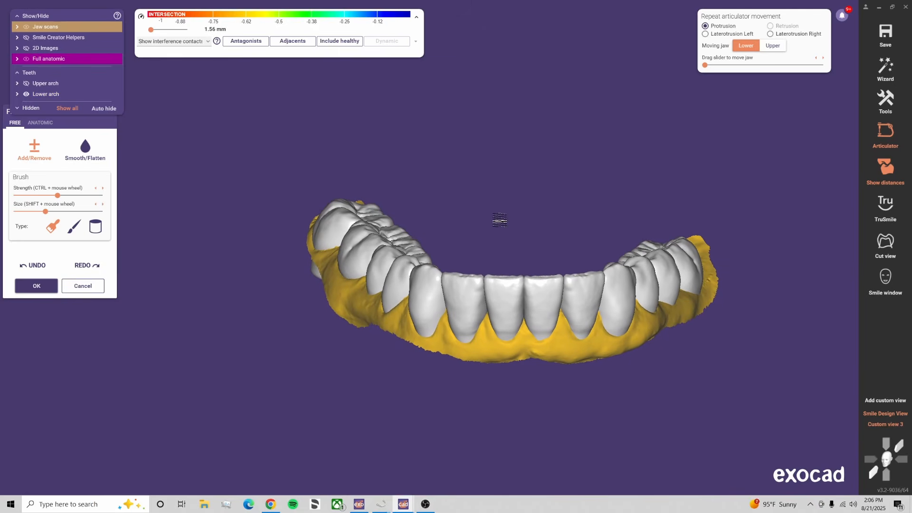
{"action": "right_click_drag", "start_coordinate": [499, 220], "coordinate": [506, 180]}
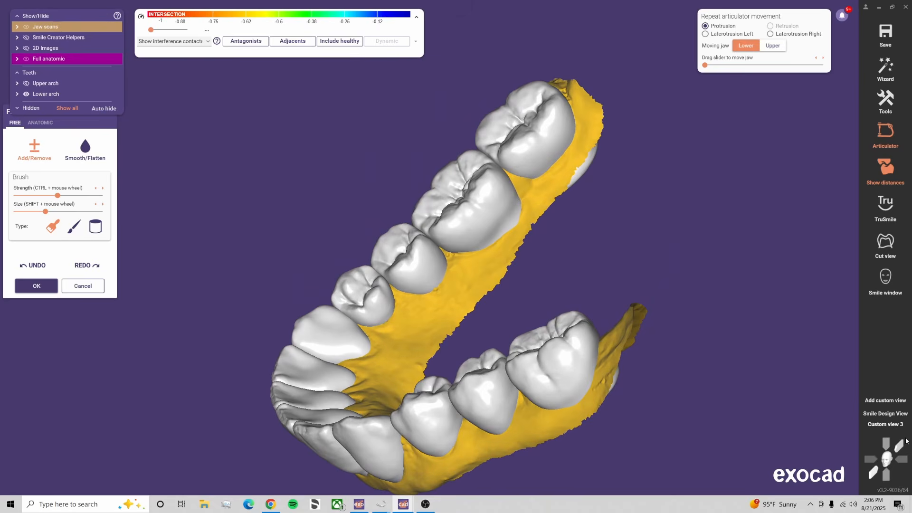
Show the upper arch with its jaw scan instead of the lower, and make the full anatomic teeth semi-transparent
{"action": "left_click", "coordinate": [886, 414]}
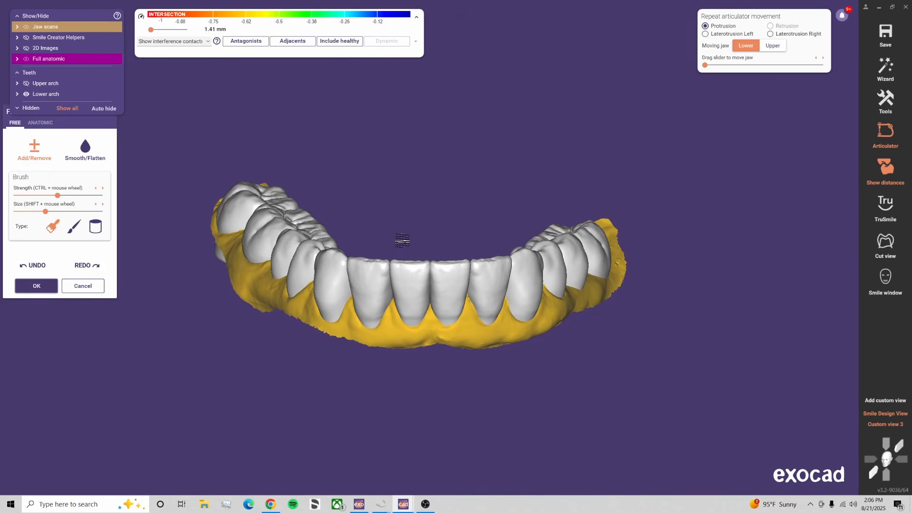
{"action": "key", "text": "u"}
{"action": "key", "text": "l"}
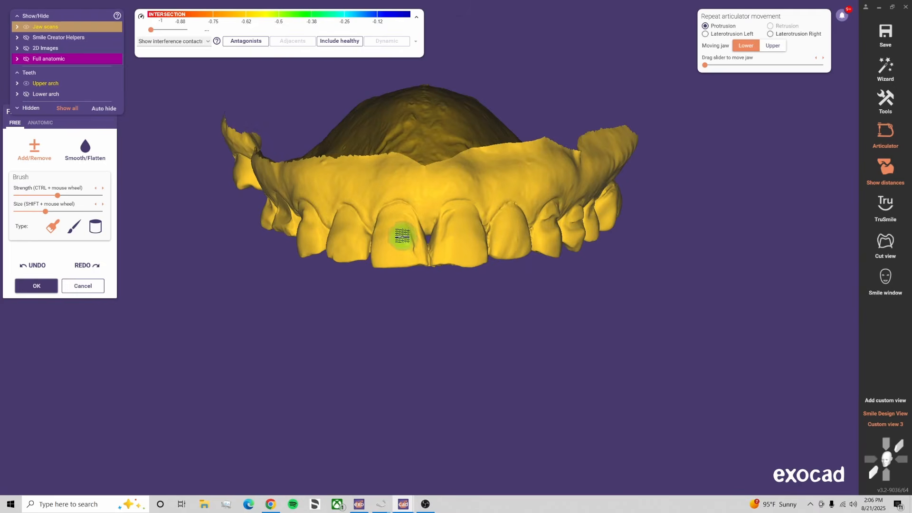
{"action": "key", "text": "f"}
{"action": "key", "text": "l"}
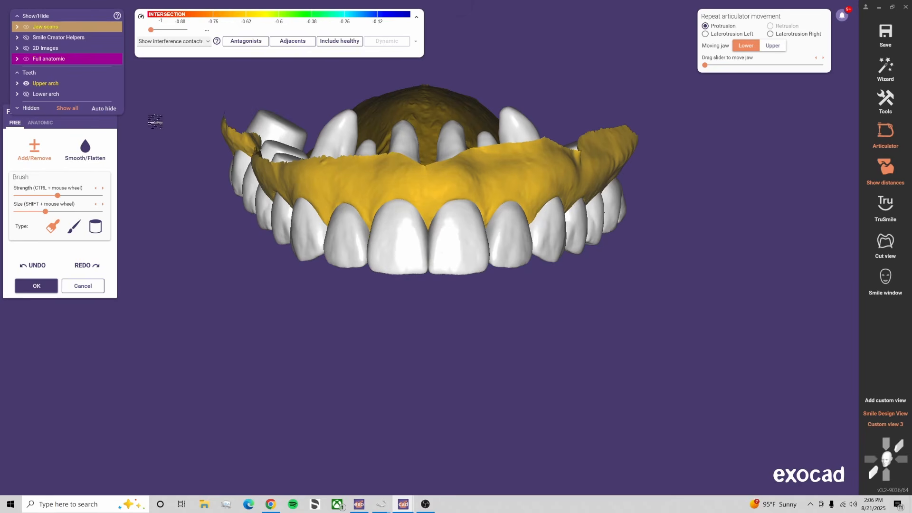
{"action": "right_click_drag", "start_coordinate": [304, 138], "coordinate": [369, 159]}
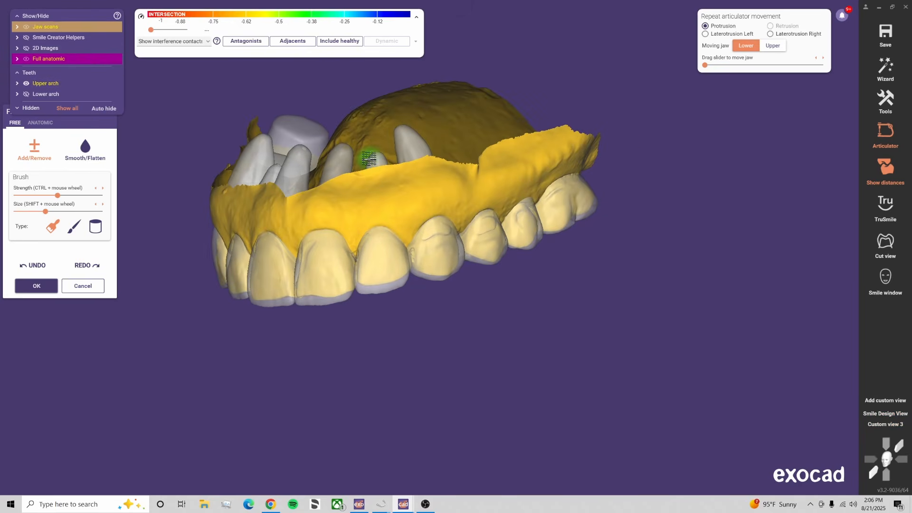
Remove scan material between the upper premolars and molars on the outer side with a smaller Add/Remove brush
{"action": "right_click_drag", "start_coordinate": [343, 111], "coordinate": [459, 298]}
{"action": "scroll", "coordinate": [460, 298], "scroll_direction": "up", "scroll_amount": 5}
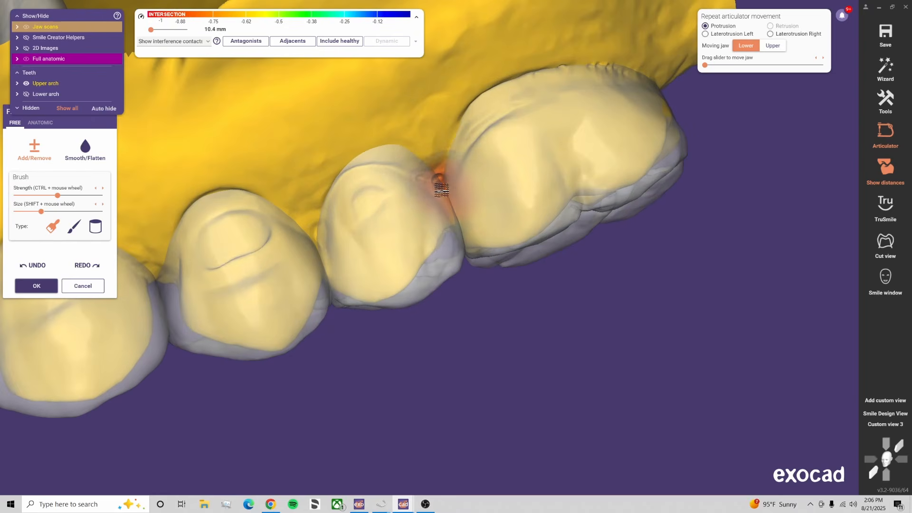
{"action": "scroll", "coordinate": [499, 267], "scroll_direction": "down", "scroll_amount": 2}
{"action": "scroll", "coordinate": [499, 268], "scroll_direction": "down", "scroll_amount": 3}
{"action": "right_click_drag", "start_coordinate": [427, 226], "coordinate": [525, 266]}
{"action": "scroll", "coordinate": [525, 266], "scroll_direction": "up", "scroll_amount": 5}
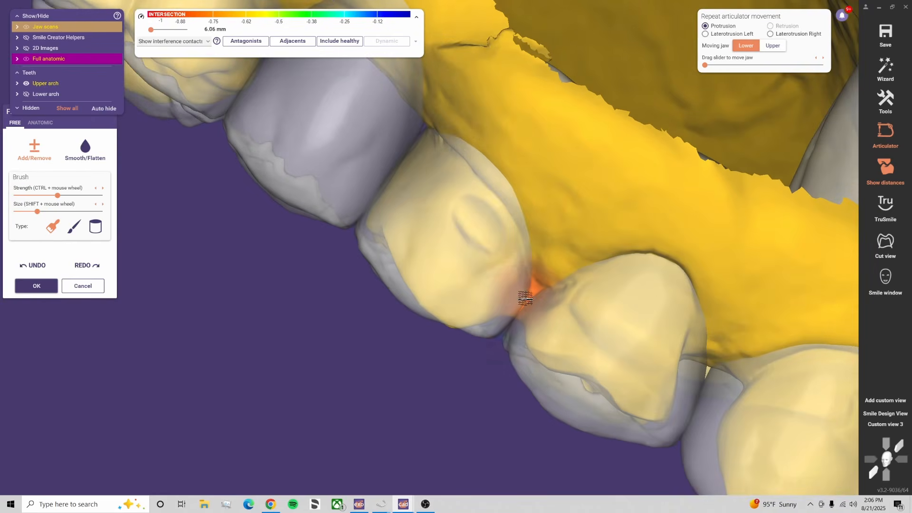
Reduce the brush size and lower the scan where it pokes through the chewing surfaces of the upper premolars and molars
{"action": "right_click_drag", "start_coordinate": [559, 334], "coordinate": [442, 95]}
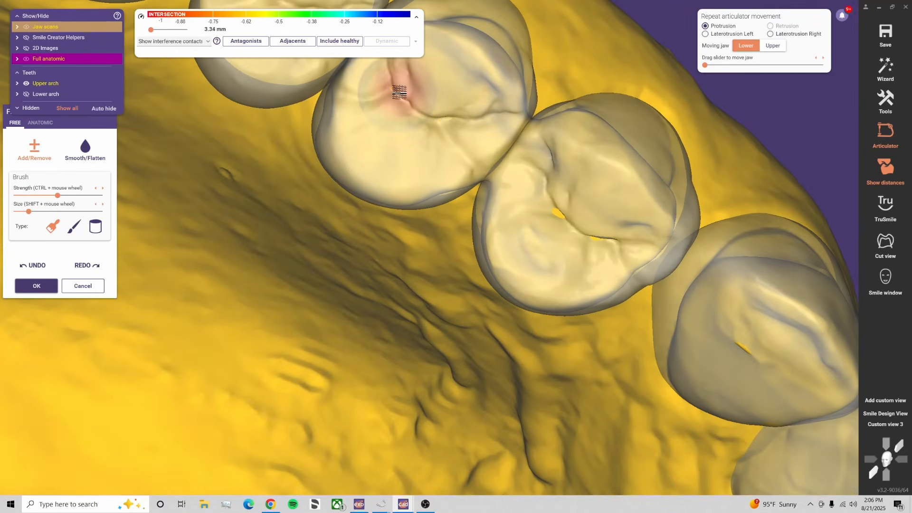
{"action": "scroll", "coordinate": [556, 287], "scroll_direction": "down", "scroll_amount": 4}
{"action": "right_click_drag", "start_coordinate": [556, 287], "coordinate": [584, 328]}
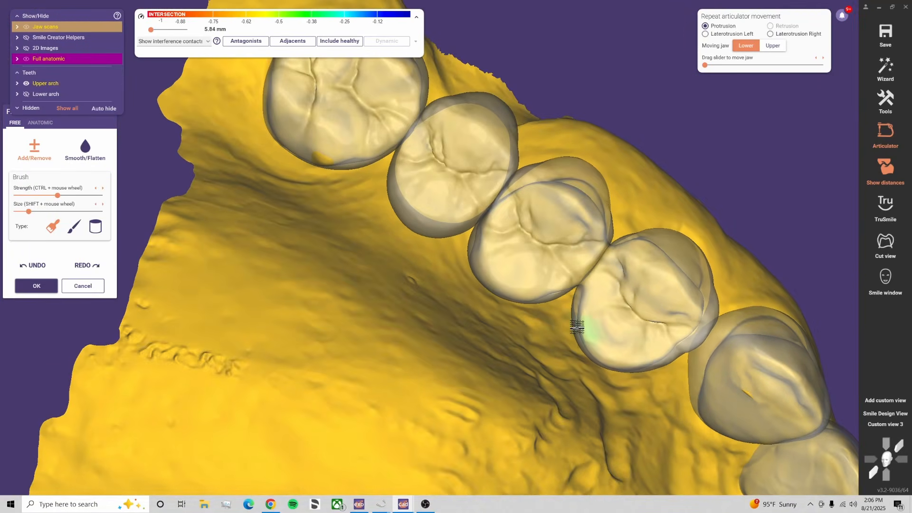
{"action": "right_click_drag", "start_coordinate": [542, 214], "coordinate": [504, 304]}
{"action": "right_click_drag", "start_coordinate": [358, 153], "coordinate": [471, 266]}
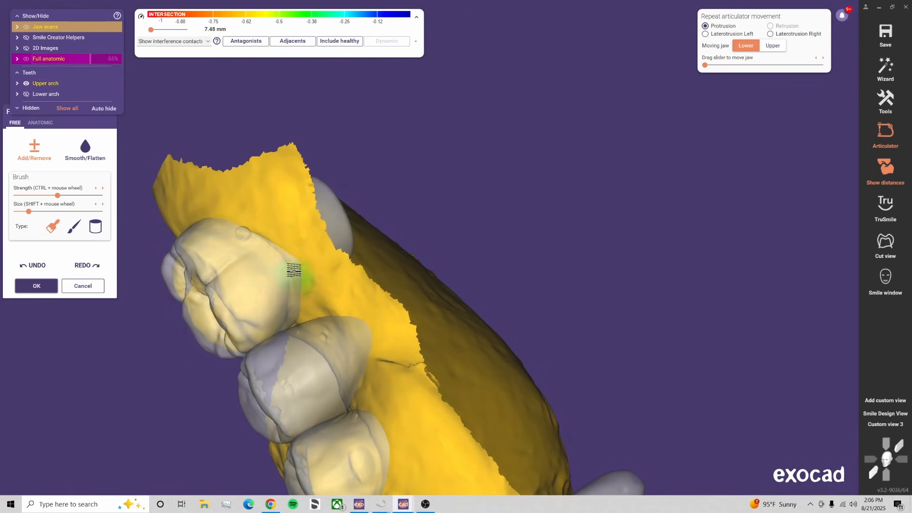
Make the teeth more opaque and sculpt the scan around the inner side of the upper canine and incisors
{"action": "right_click_drag", "start_coordinate": [231, 77], "coordinate": [304, 114]}
{"action": "scroll", "coordinate": [526, 304], "scroll_direction": "up", "scroll_amount": 5}
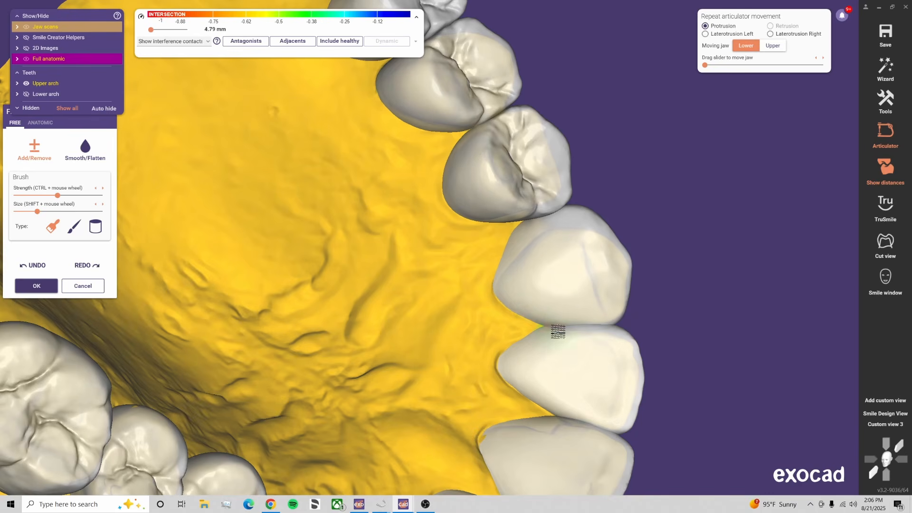
{"action": "scroll", "coordinate": [576, 365], "scroll_direction": "down", "scroll_amount": 4}
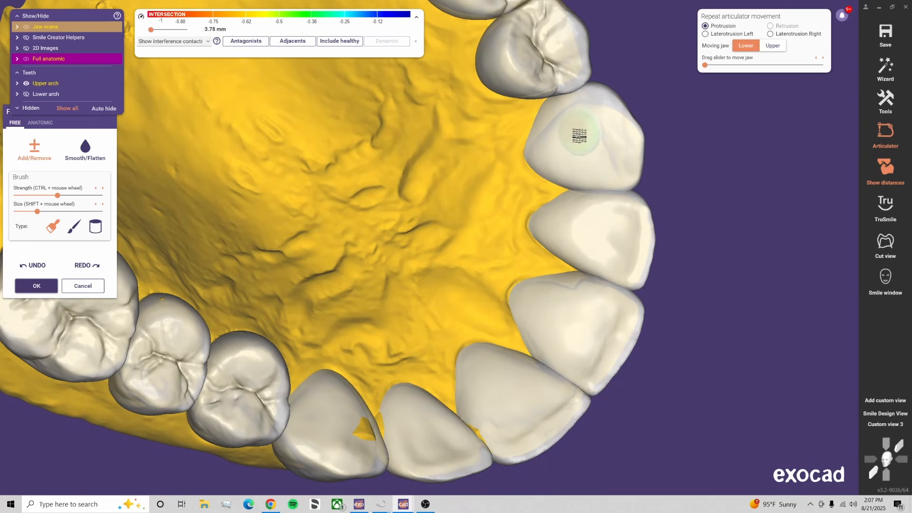
{"action": "right_click_drag", "start_coordinate": [562, 175], "coordinate": [549, 196]}
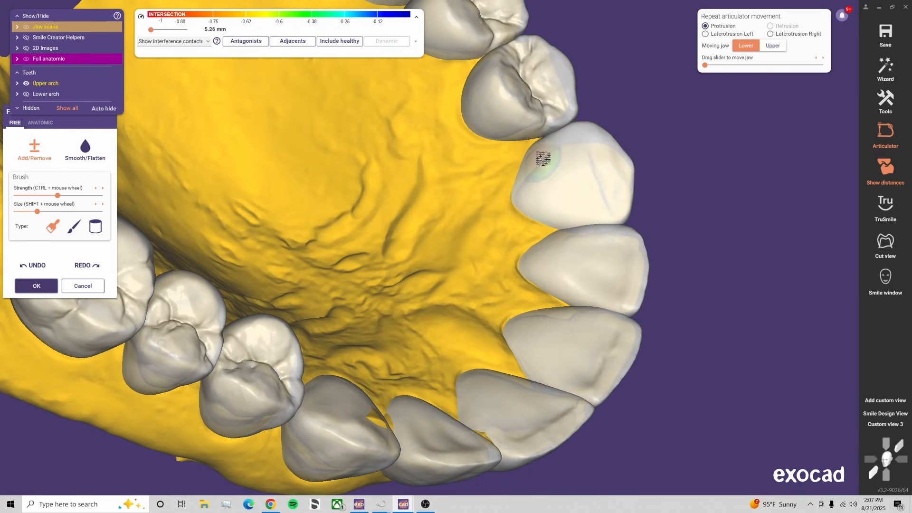
Enlarge the brush and remove the scan protrusion on the inner surface of the opposite upper canine and neighbouring incisors
{"action": "scroll", "coordinate": [532, 257], "scroll_direction": "down", "scroll_amount": 2}
{"action": "mouse_move", "coordinate": [604, 177]}
{"action": "right_mouse_down"}
{"action": "mouse_move", "coordinate": [601, 167]}
{"action": "mouse_move", "coordinate": [527, 199]}
{"action": "mouse_move", "coordinate": [316, 249]}
{"action": "mouse_move", "coordinate": [360, 276]}
{"action": "mouse_move", "coordinate": [377, 261]}
{"action": "right_mouse_up"}
{"action": "scroll", "coordinate": [361, 408], "scroll_direction": "up", "scroll_amount": 4, "text": "shift"}
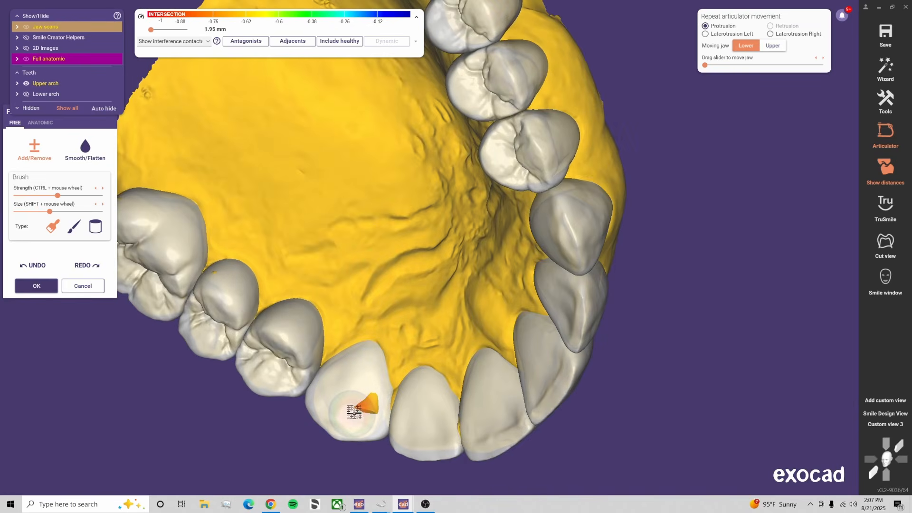
{"action": "scroll", "coordinate": [364, 417], "scroll_direction": "up", "scroll_amount": 1, "text": "shift"}
{"action": "right_click_drag", "start_coordinate": [363, 417], "coordinate": [352, 408]}
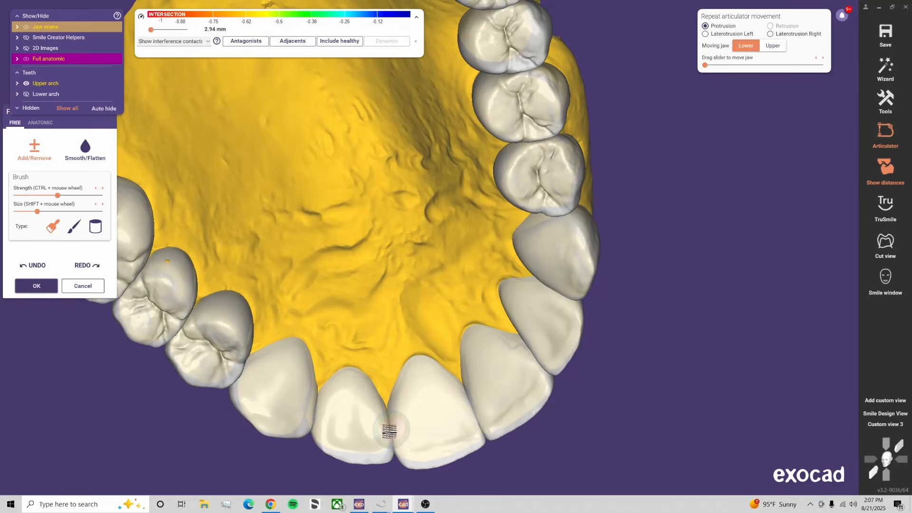
{"action": "right_click_drag", "start_coordinate": [387, 432], "coordinate": [504, 371]}
Clean up the remaining scan spots around the upper molars and palate, and restore the teeth to full opacity
{"action": "scroll", "coordinate": [496, 389], "scroll_direction": "down", "scroll_amount": 5}
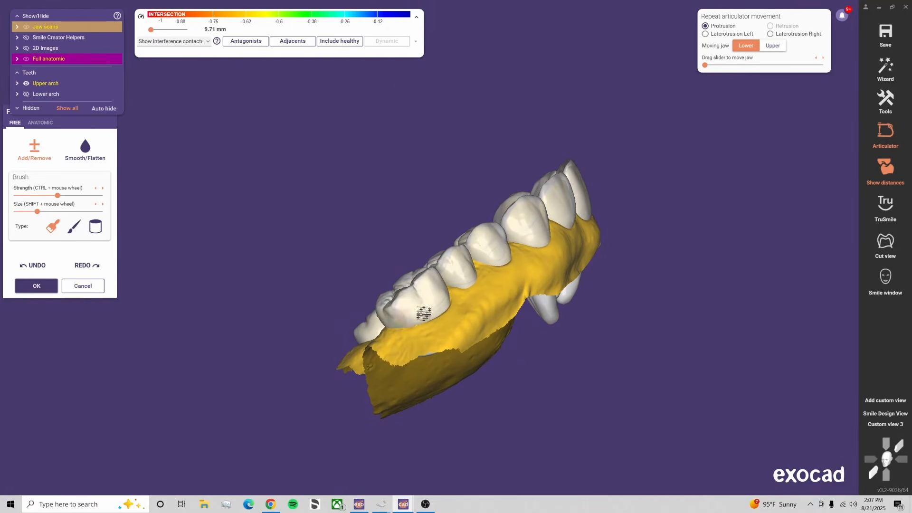
{"action": "mouse_move", "coordinate": [424, 314]}
{"action": "right_mouse_down"}
{"action": "mouse_move", "coordinate": [498, 365]}
{"action": "mouse_move", "coordinate": [479, 277]}
{"action": "mouse_move", "coordinate": [503, 306]}
{"action": "mouse_move", "coordinate": [512, 278]}
{"action": "right_mouse_up"}
{"action": "scroll", "coordinate": [499, 365], "scroll_direction": "up", "scroll_amount": 2, "text": "shift"}
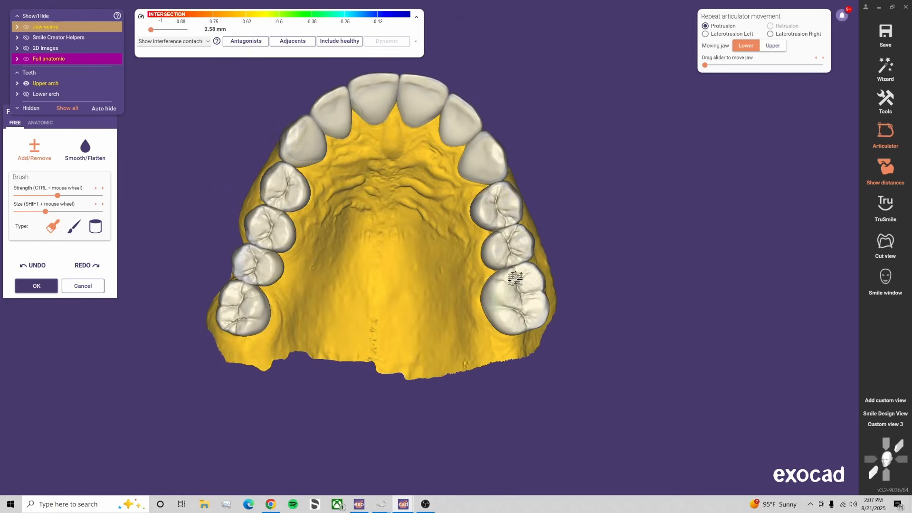
{"action": "scroll", "coordinate": [401, 229], "scroll_direction": "down", "scroll_amount": 2}
{"action": "right_click_drag", "start_coordinate": [403, 229], "coordinate": [544, 283]}
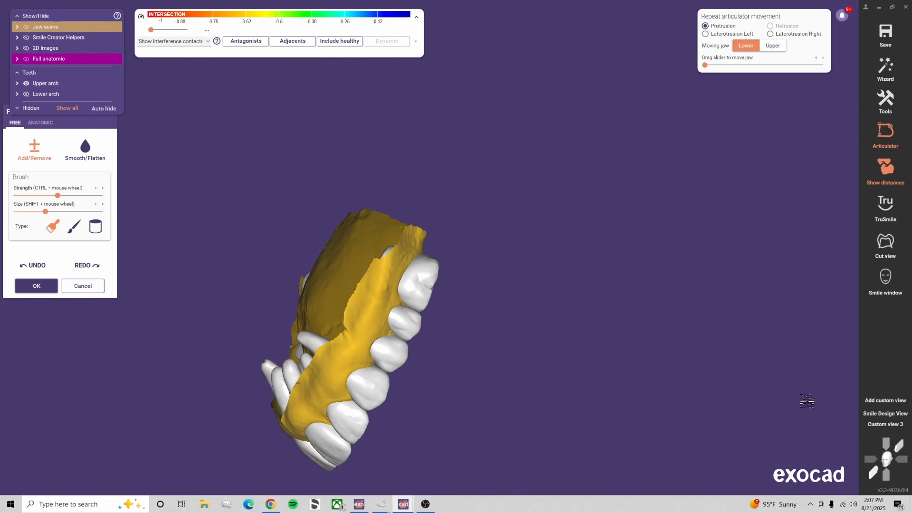
Return to Custom view 3 and show the lower arch together with the upper arch
{"action": "left_click", "coordinate": [887, 425]}
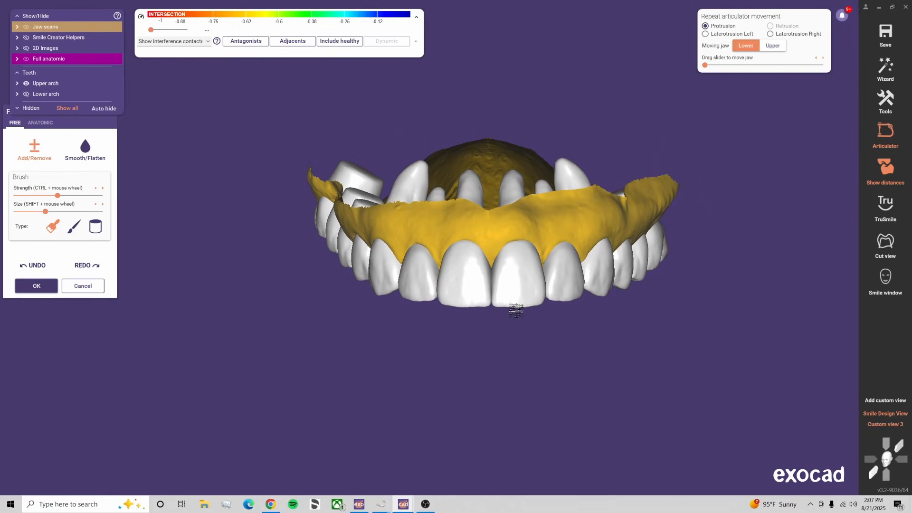
{"action": "right_click_drag", "start_coordinate": [530, 349], "coordinate": [479, 318], "text": "ctrl"}
{"action": "key", "text": "l"}
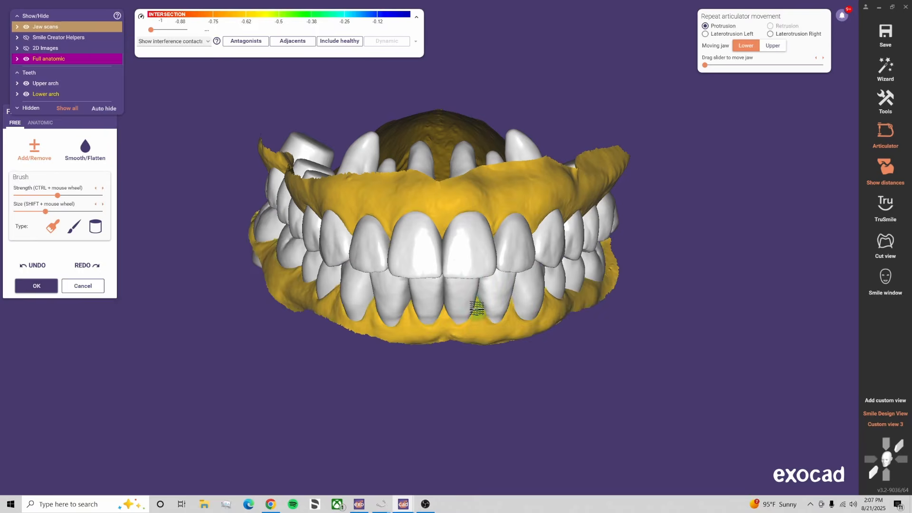
Show the patient photo in Smile Design View and compare the designed teeth with the jaw scans behind the lips
{"action": "key", "text": "i"}
{"action": "left_click", "coordinate": [881, 416]}
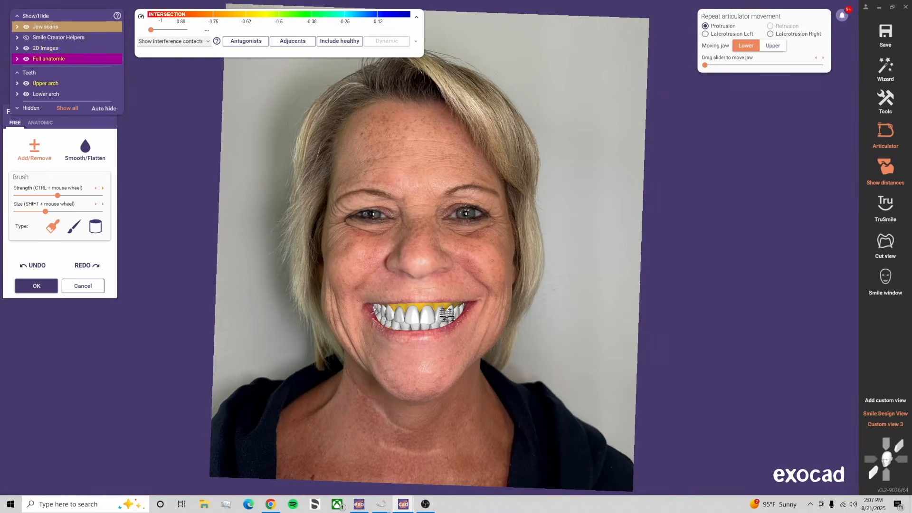
{"action": "scroll", "coordinate": [447, 314], "scroll_direction": "up", "scroll_amount": 2}
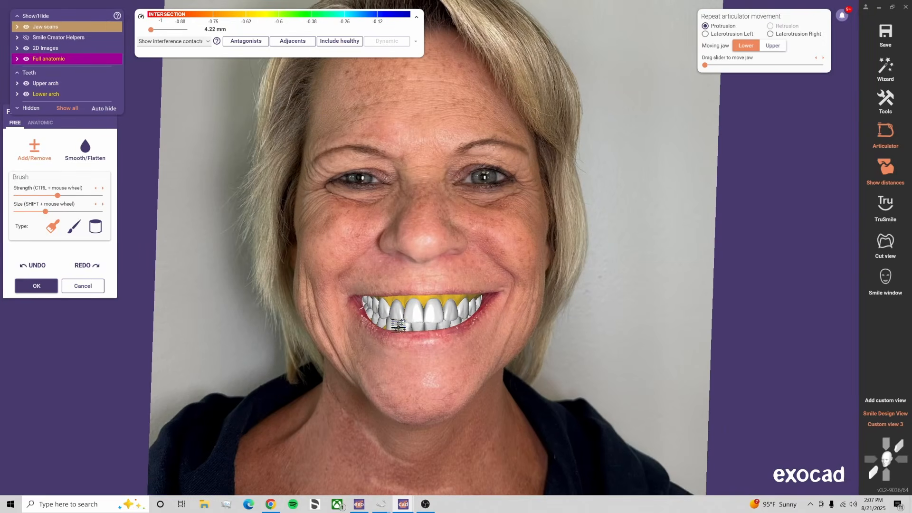
{"action": "key", "text": "l"}
{"action": "key", "text": "f"}
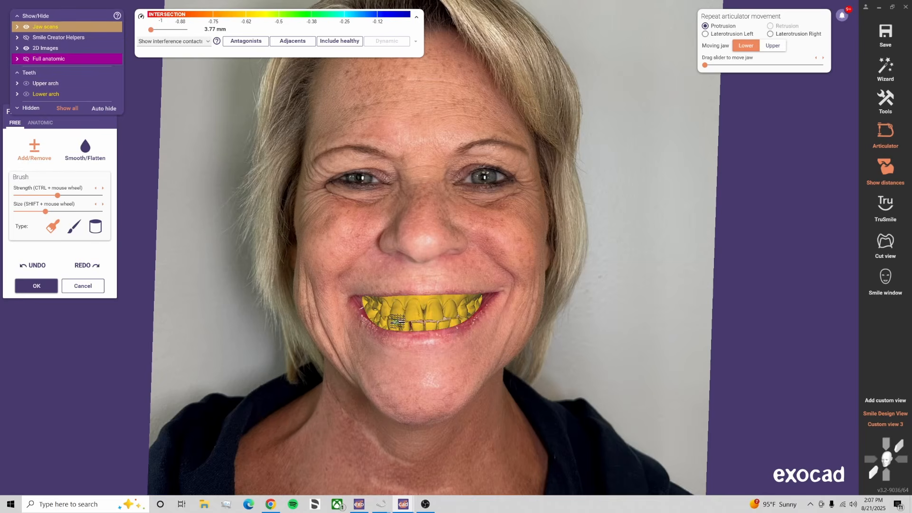
{"action": "scroll", "coordinate": [419, 325], "scroll_direction": "up", "scroll_amount": 5}
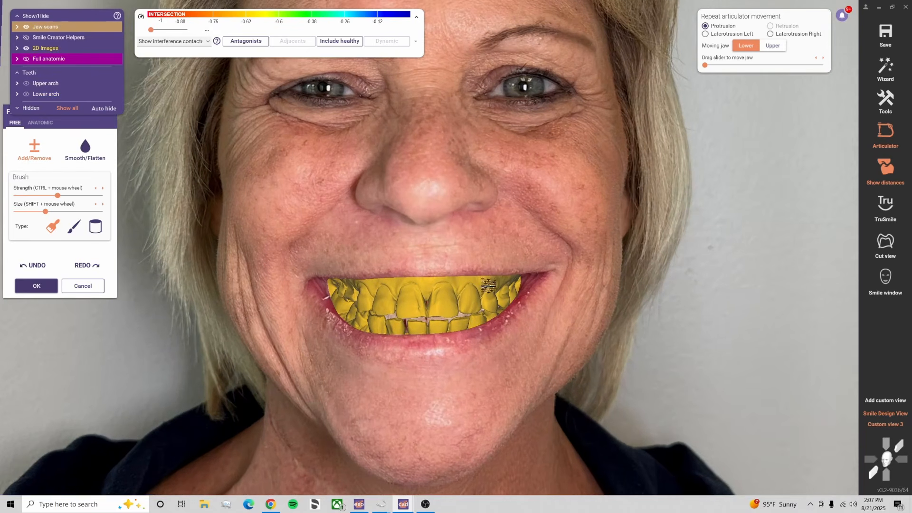
{"action": "key", "text": "f"}
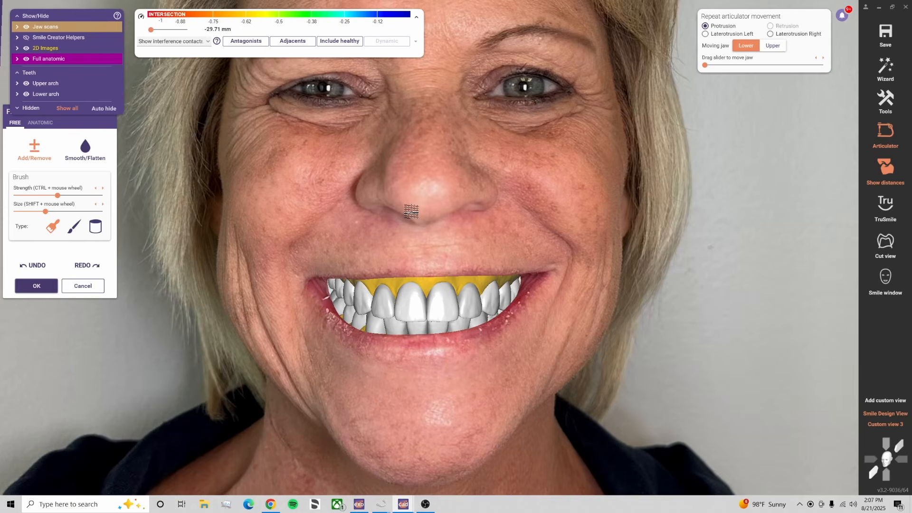
Hide the 2D images and return the two arches to Custom view 3
{"action": "key", "text": "ctrl+i"}
{"action": "key", "text": "ctrl+j"}
{"action": "key", "text": "ctrl+j"}
{"action": "right_click_drag", "start_coordinate": [444, 340], "coordinate": [445, 342]}
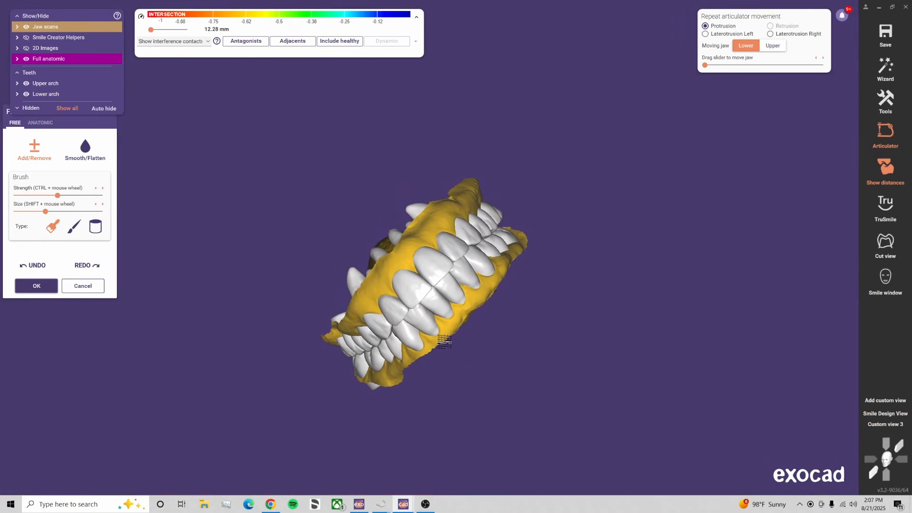
{"action": "left_click", "coordinate": [880, 424]}
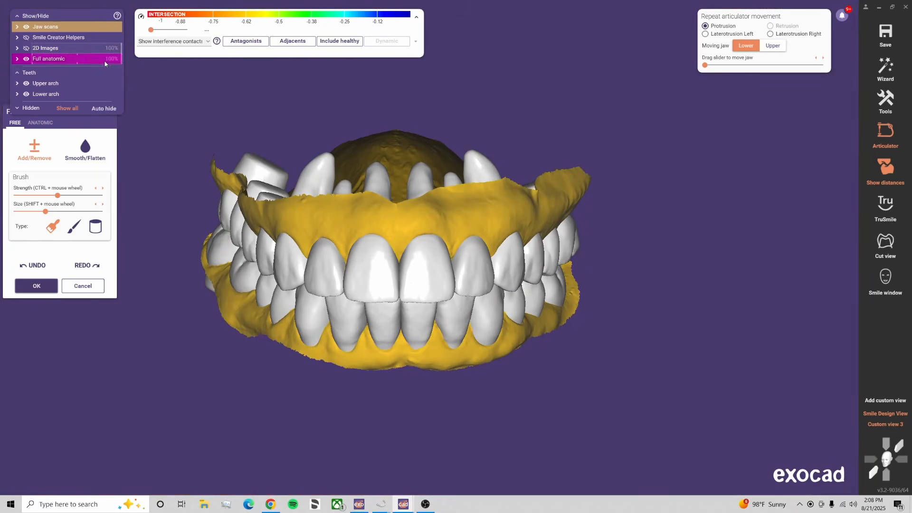
Fade the full anatomic teeth in and out to compare them with the jaw scans from the front and both sides
{"action": "left_click_drag", "start_coordinate": [105, 64], "coordinate": [93, 60]}
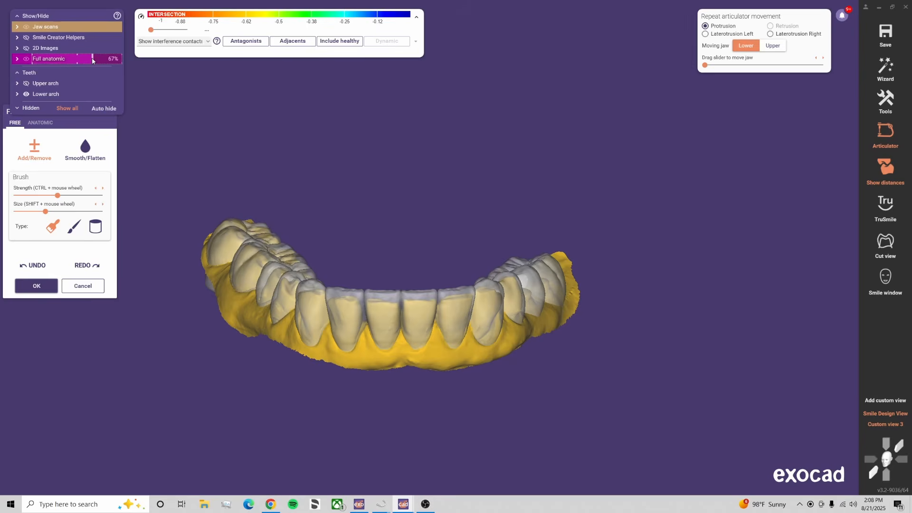
{"action": "key", "text": "u"}
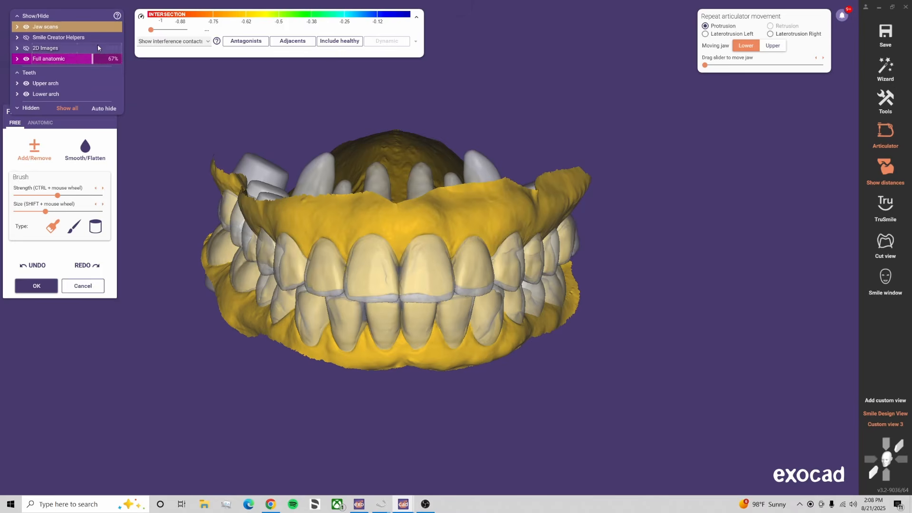
{"action": "left_click_drag", "start_coordinate": [93, 59], "coordinate": [163, 67]}
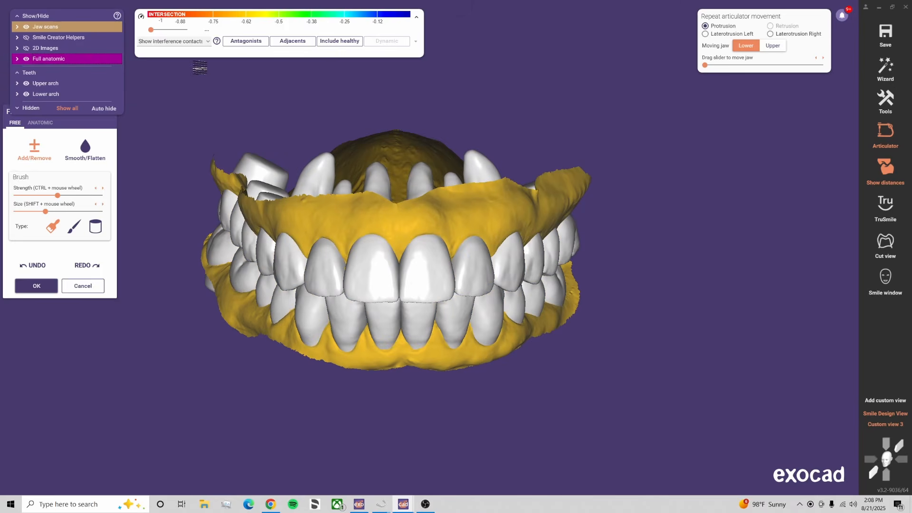
{"action": "right_click_drag", "start_coordinate": [298, 119], "coordinate": [322, 129]}
{"action": "left_click_drag", "start_coordinate": [97, 63], "coordinate": [78, 62]}
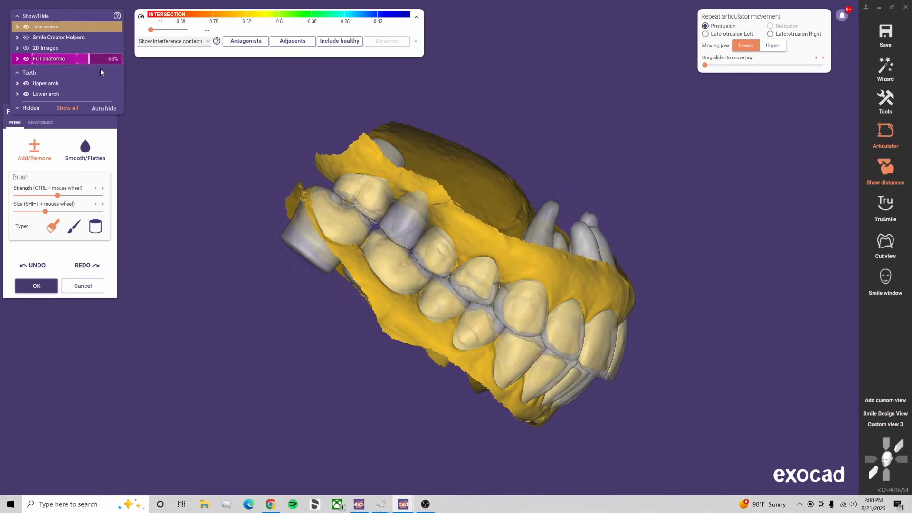
{"action": "scroll", "coordinate": [384, 239], "scroll_direction": "up", "scroll_amount": 5}
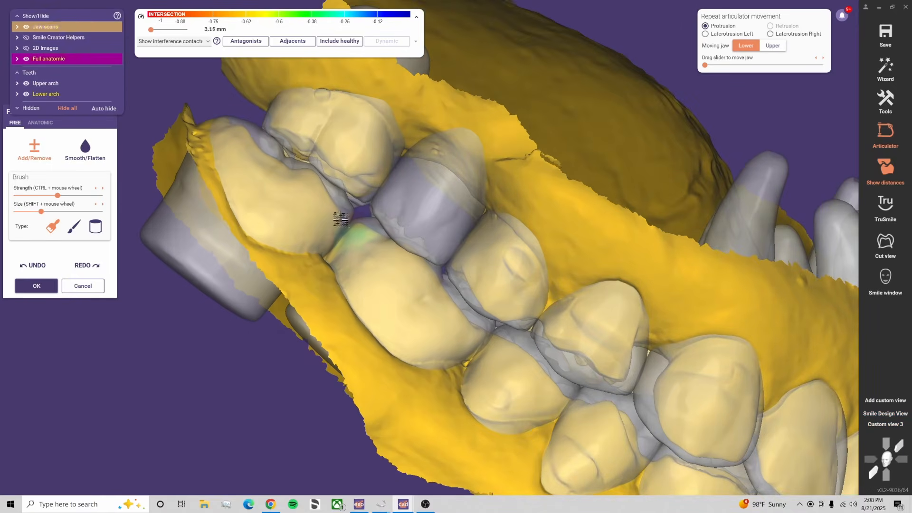
{"action": "left_click_drag", "start_coordinate": [78, 62], "coordinate": [120, 61]}
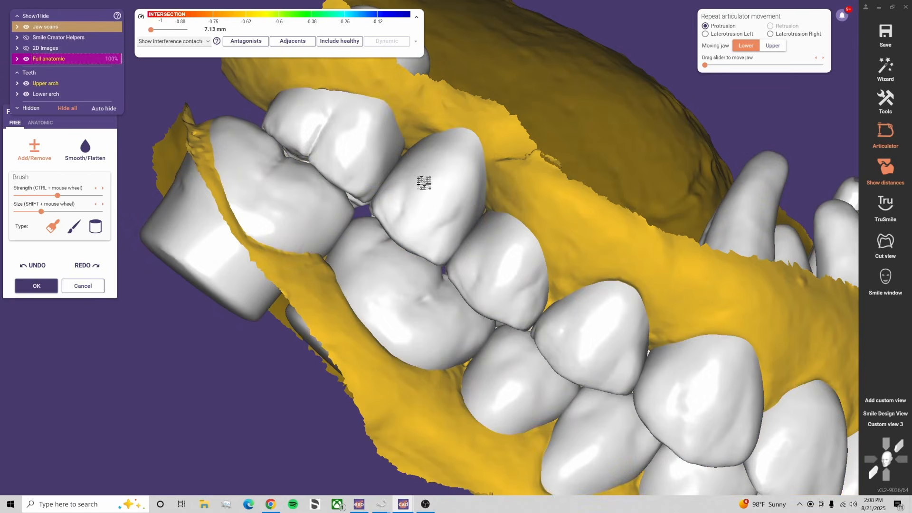
{"action": "scroll", "coordinate": [424, 184], "scroll_direction": "down", "scroll_amount": 6}
{"action": "right_click_drag", "start_coordinate": [496, 194], "coordinate": [552, 177]}
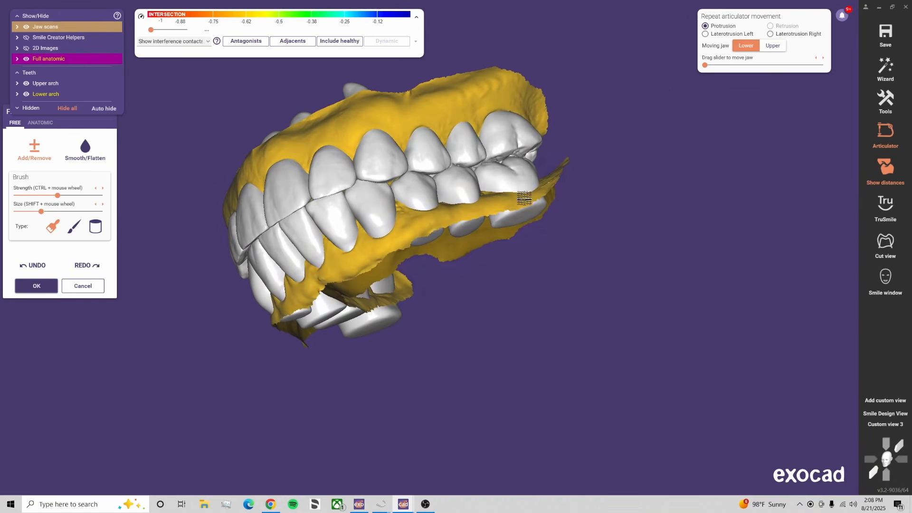
{"action": "left_click_drag", "start_coordinate": [113, 61], "coordinate": [102, 61]}
{"action": "right_click_drag", "start_coordinate": [238, 114], "coordinate": [362, 159]}
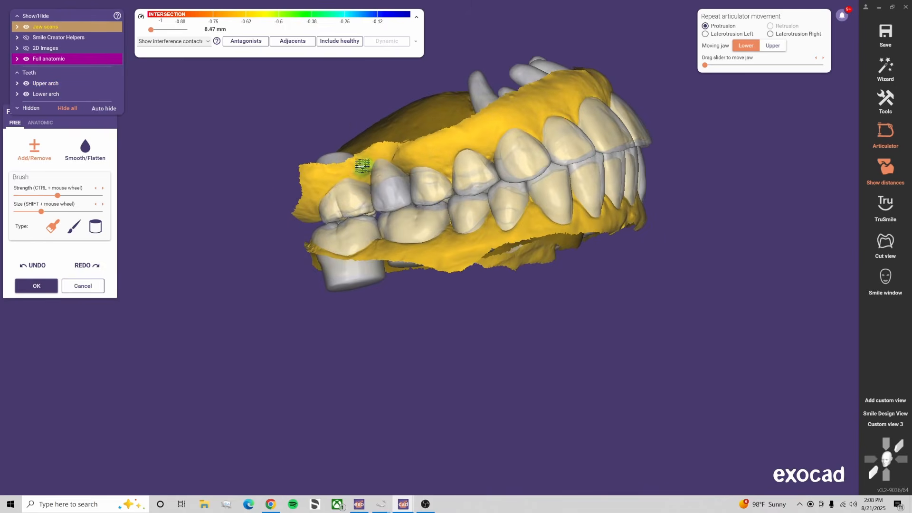
Accept the free-formed scan data and start Free-Forming on the designed teeth
{"action": "left_click", "coordinate": [41, 291]}
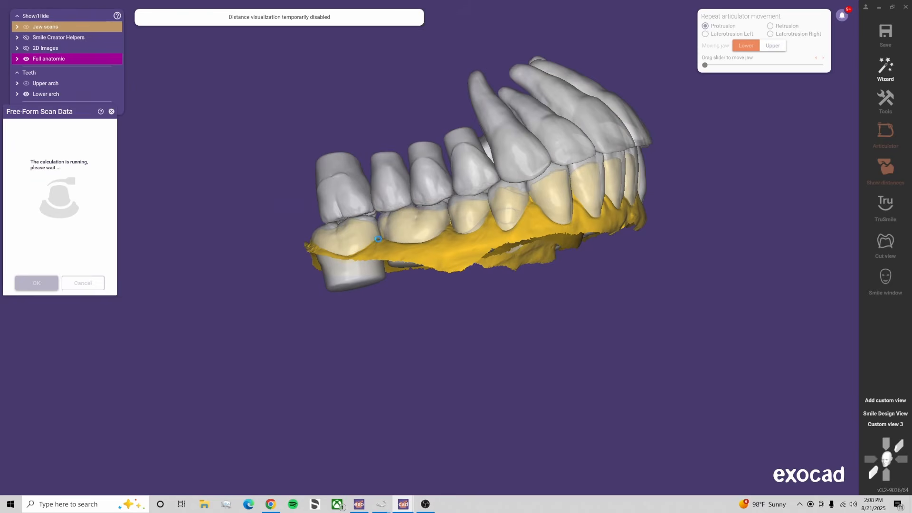
{"action": "right_click", "coordinate": [469, 271]}
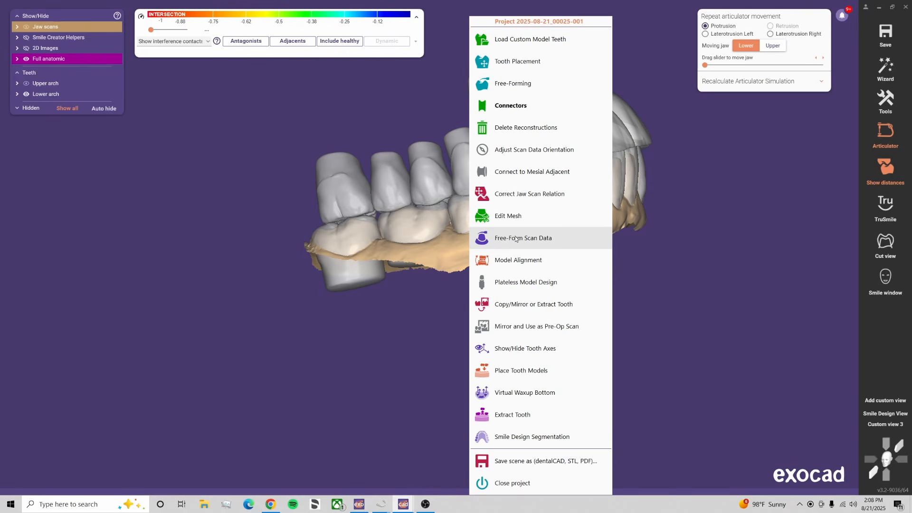
{"action": "left_click", "coordinate": [529, 83]}
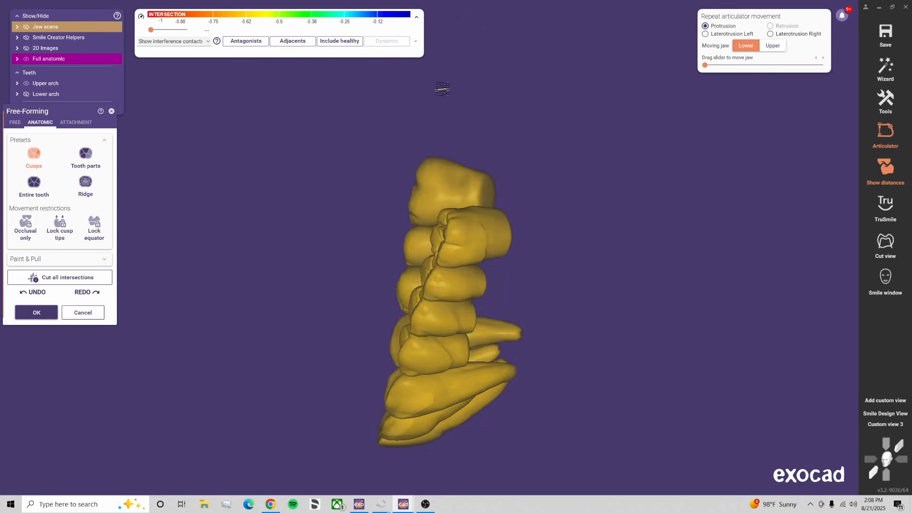
Show the jaw scans, hide the lower jaw scan and make the upper jaw scan translucent
{"action": "left_click", "coordinate": [118, 27]}
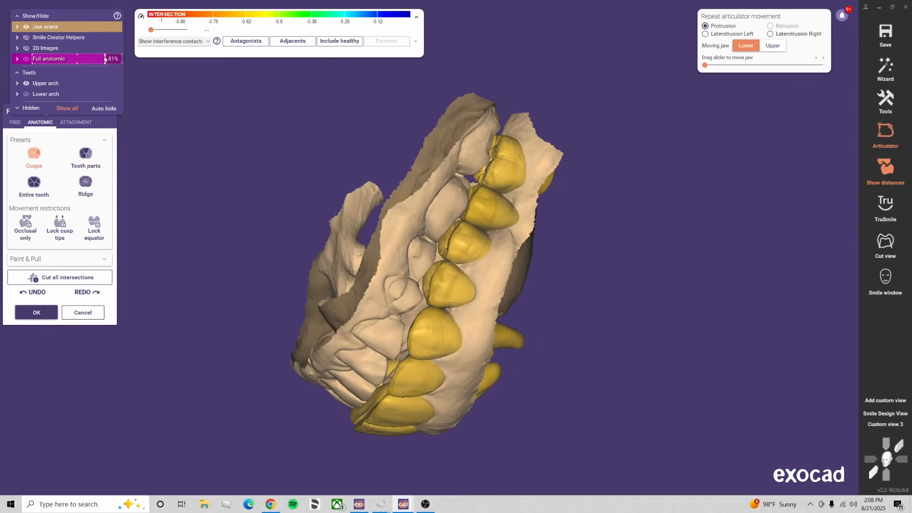
{"action": "left_click_drag", "start_coordinate": [105, 60], "coordinate": [111, 61]}
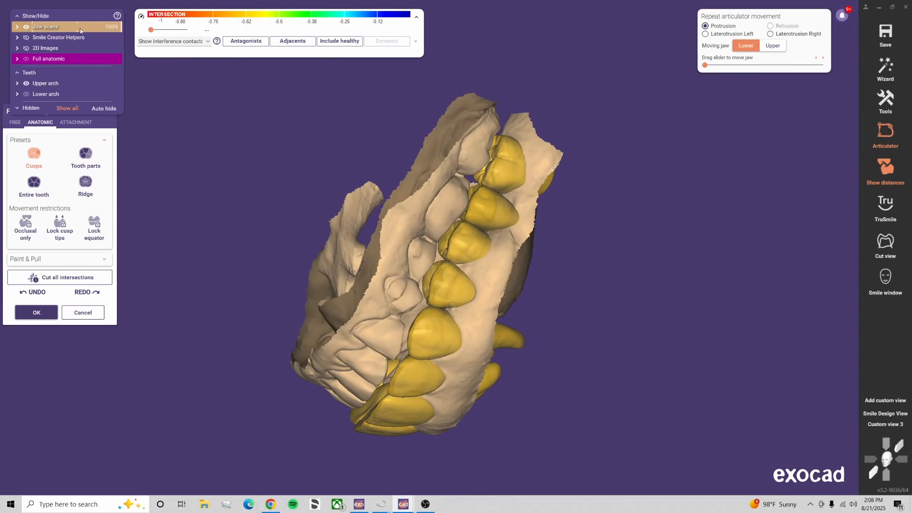
{"action": "left_click", "coordinate": [42, 29]}
{"action": "left_click", "coordinate": [36, 38]}
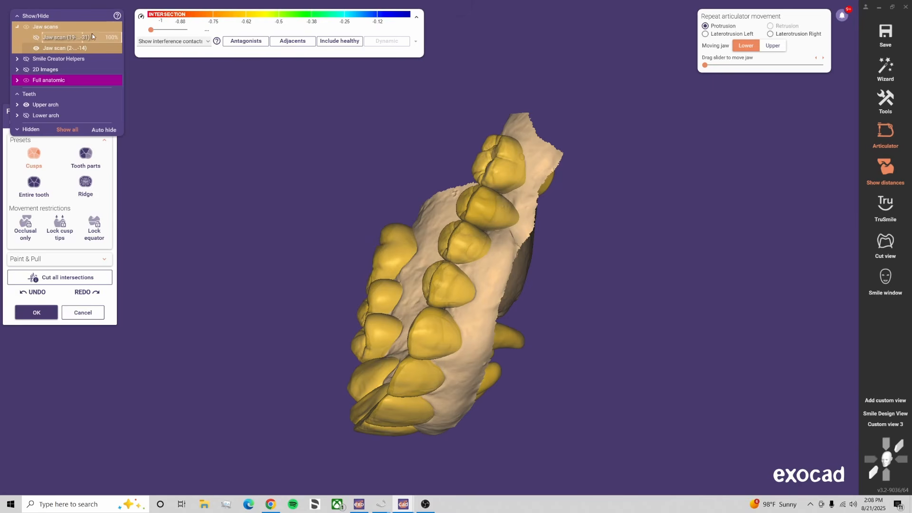
{"action": "left_click_drag", "start_coordinate": [107, 47], "coordinate": [102, 50]}
{"action": "scroll", "coordinate": [162, 163], "scroll_direction": "up", "scroll_amount": 1}
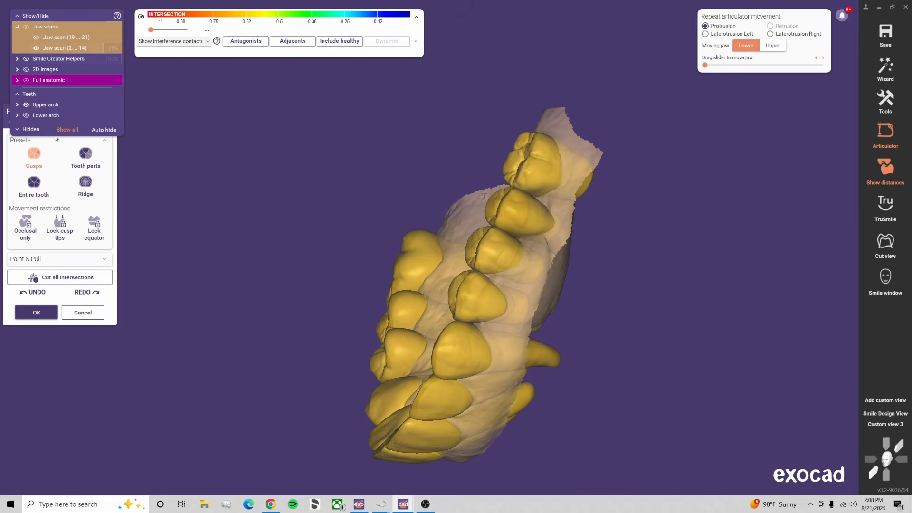
Switch to free Add/Remove forming and enlarge the brush over the rear upper teeth
{"action": "left_click", "coordinate": [14, 122]}
{"action": "scroll", "coordinate": [518, 208], "scroll_direction": "up", "scroll_amount": 5}
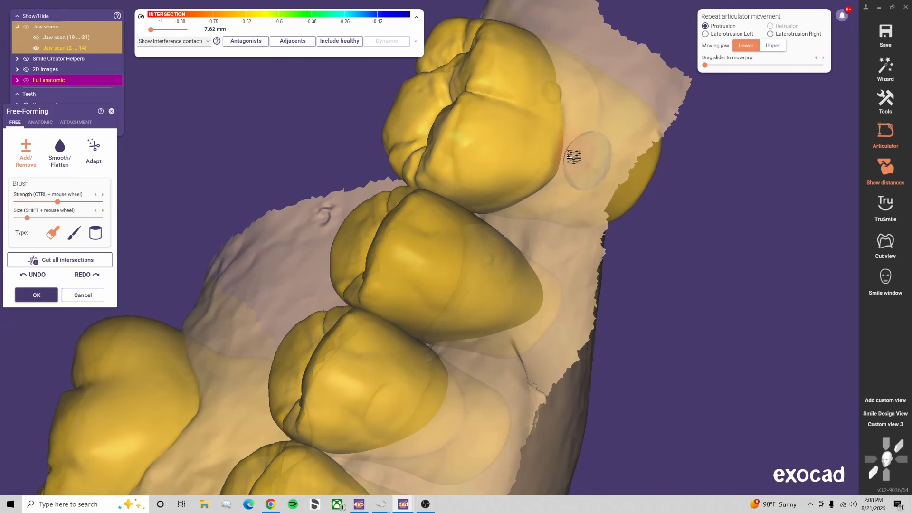
{"action": "right_click_drag", "start_coordinate": [542, 204], "coordinate": [504, 189]}
{"action": "scroll", "coordinate": [499, 186], "scroll_direction": "up", "scroll_amount": 3, "text": "shift"}
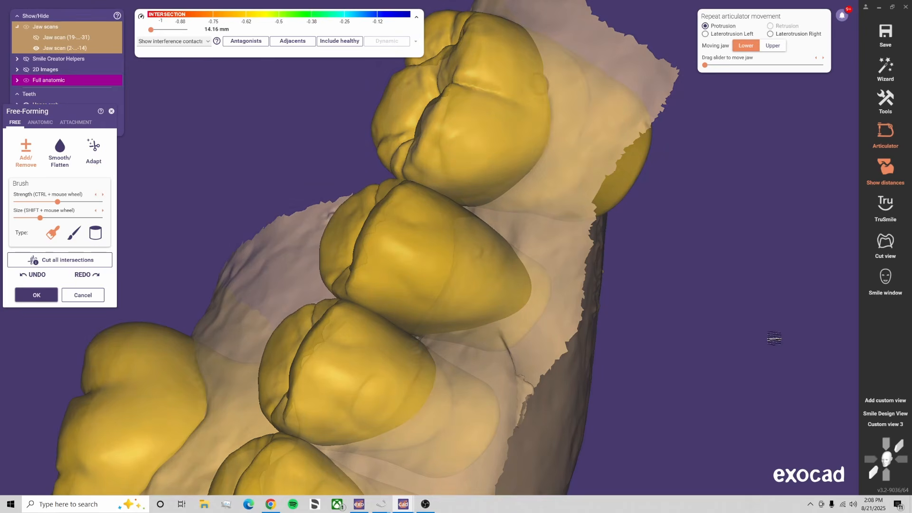
Return to Custom view 3, restore the full anatomic teeth to 100% opacity and inspect the upper arch from the biting side
{"action": "left_click", "coordinate": [883, 427]}
{"action": "scroll", "coordinate": [474, 318], "scroll_direction": "down", "scroll_amount": 3}
{"action": "right_click_drag", "start_coordinate": [352, 252], "coordinate": [416, 212]}
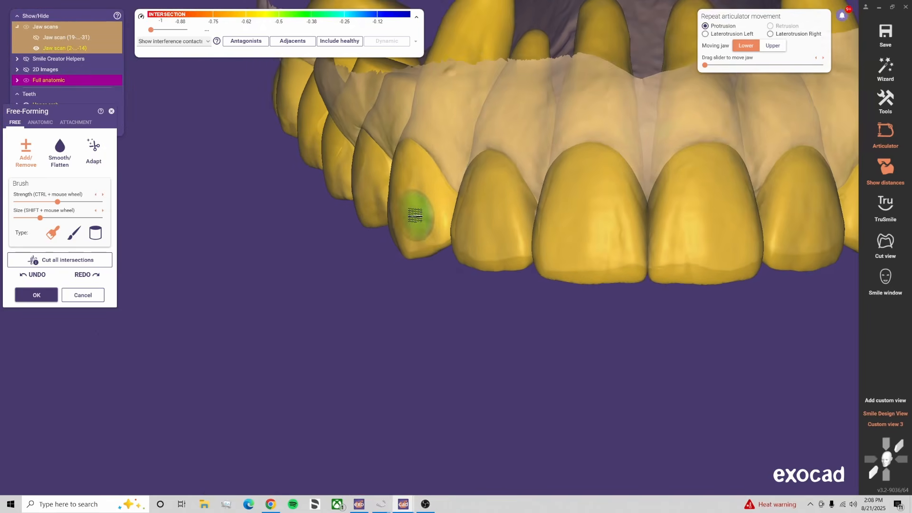
{"action": "middle_click_drag", "start_coordinate": [269, 188], "coordinate": [270, 246]}
{"action": "left_click_drag", "start_coordinate": [113, 80], "coordinate": [181, 90]}
{"action": "scroll", "coordinate": [228, 115], "scroll_direction": "down", "scroll_amount": 6}
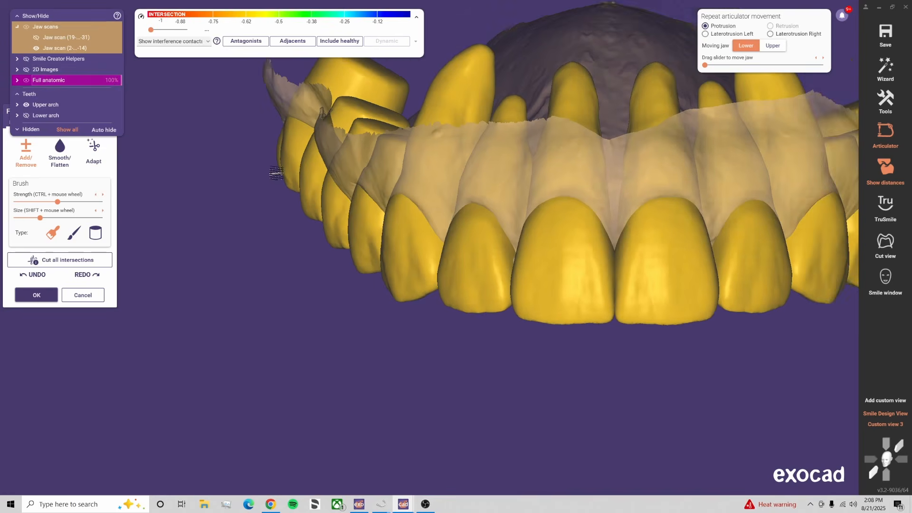
{"action": "right_click_drag", "start_coordinate": [428, 286], "coordinate": [462, 289]}
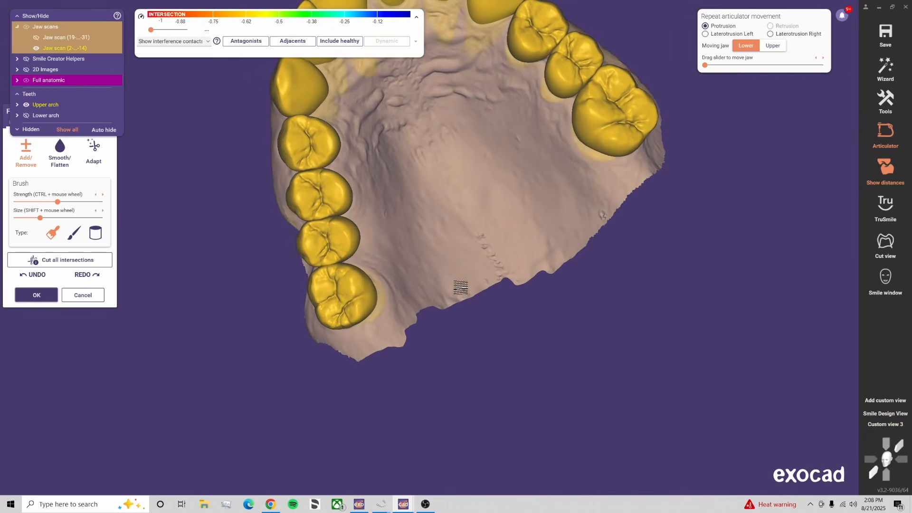
{"action": "right_click_drag", "start_coordinate": [458, 236], "coordinate": [428, 262]}
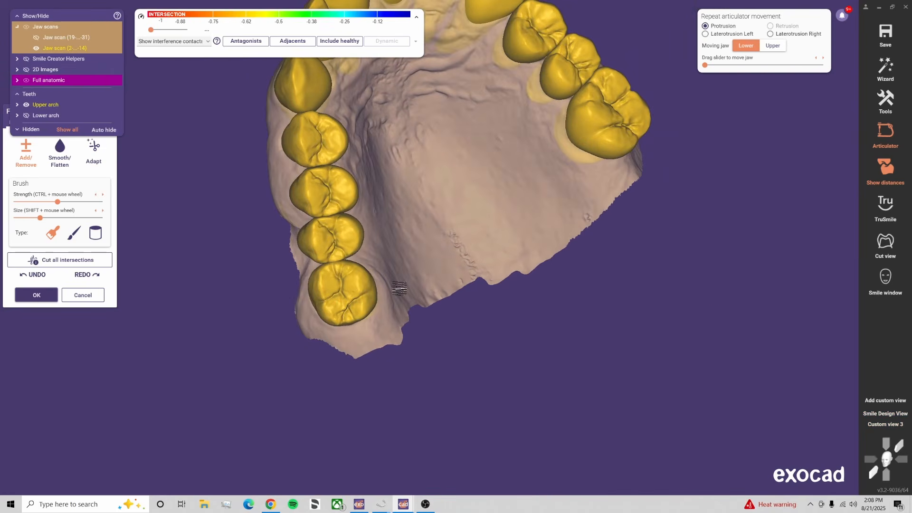
Enlarge the brush further and remove a little material at the last upper molar
{"action": "scroll", "coordinate": [399, 289], "scroll_direction": "up", "scroll_amount": 4}
{"action": "mouse_move", "coordinate": [399, 291]}
{"action": "right_mouse_down"}
{"action": "mouse_move", "coordinate": [378, 329]}
{"action": "mouse_move", "coordinate": [352, 328]}
{"action": "mouse_move", "coordinate": [373, 314]}
{"action": "right_mouse_up"}
{"action": "scroll", "coordinate": [346, 326], "scroll_direction": "up", "scroll_amount": 1}
{"action": "scroll", "coordinate": [344, 326], "scroll_direction": "down", "scroll_amount": 4, "text": "shift"}
{"action": "scroll", "coordinate": [365, 300], "scroll_direction": "up", "scroll_amount": 2, "text": "shift"}
{"action": "left_click_drag", "start_coordinate": [343, 316], "coordinate": [354, 305], "text": "shift"}
{"action": "right_click_drag", "start_coordinate": [373, 305], "coordinate": [389, 308]}
{"action": "scroll", "coordinate": [356, 276], "scroll_direction": "down", "scroll_amount": 2, "text": "shift"}
{"action": "mouse_move", "coordinate": [354, 264]}
{"action": "right_mouse_down"}
{"action": "mouse_move", "coordinate": [347, 242]}
{"action": "mouse_move", "coordinate": [361, 257]}
{"action": "mouse_move", "coordinate": [383, 252]}
{"action": "mouse_move", "coordinate": [470, 210]}
{"action": "mouse_move", "coordinate": [359, 211]}
{"action": "right_mouse_up"}
{"action": "scroll", "coordinate": [349, 257], "scroll_direction": "down", "scroll_amount": 1, "text": "shift"}
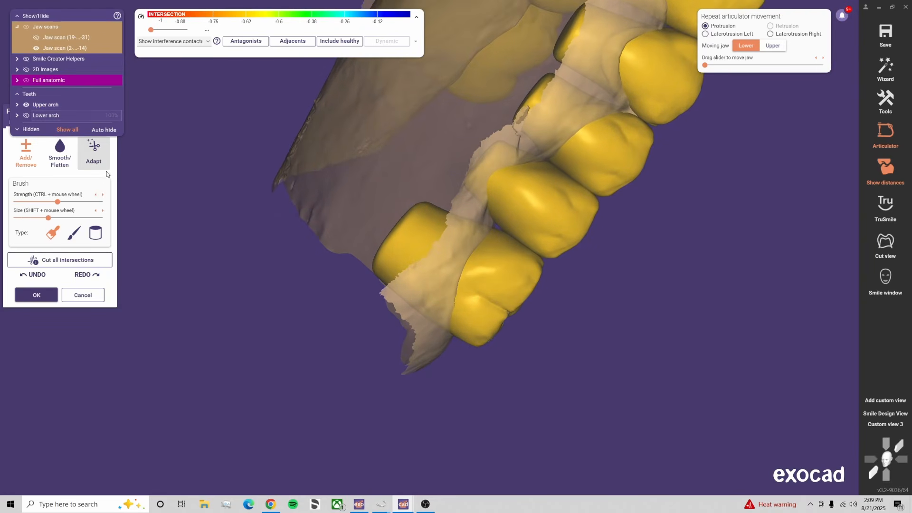
Switch to anatomic forming with the Cusps preset for the last upper molar and its neighbour
{"action": "left_click", "coordinate": [40, 122]}
{"action": "scroll", "coordinate": [519, 203], "scroll_direction": "up", "scroll_amount": 5}
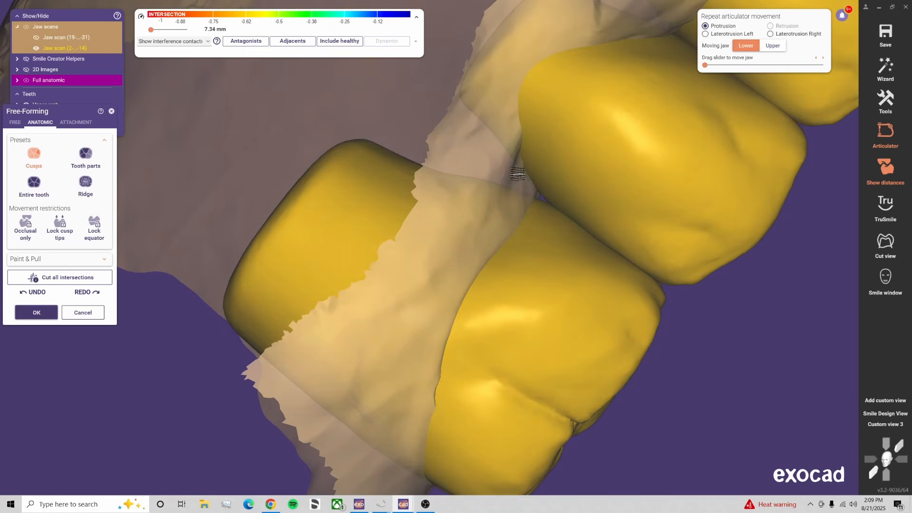
{"action": "right_click_drag", "start_coordinate": [517, 175], "coordinate": [555, 201]}
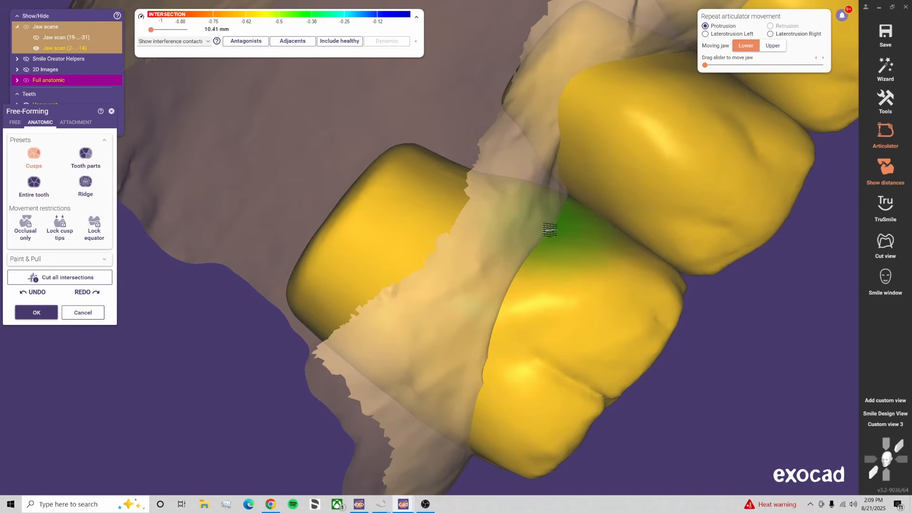
{"action": "scroll", "coordinate": [550, 230], "scroll_direction": "down", "scroll_amount": 3}
{"action": "scroll", "coordinate": [668, 311], "scroll_direction": "up", "scroll_amount": 1}
Examine the cheek-side surfaces of the upper teeth and return to free Add/Remove forming with an enlarged brush
{"action": "left_click", "coordinate": [15, 122]}
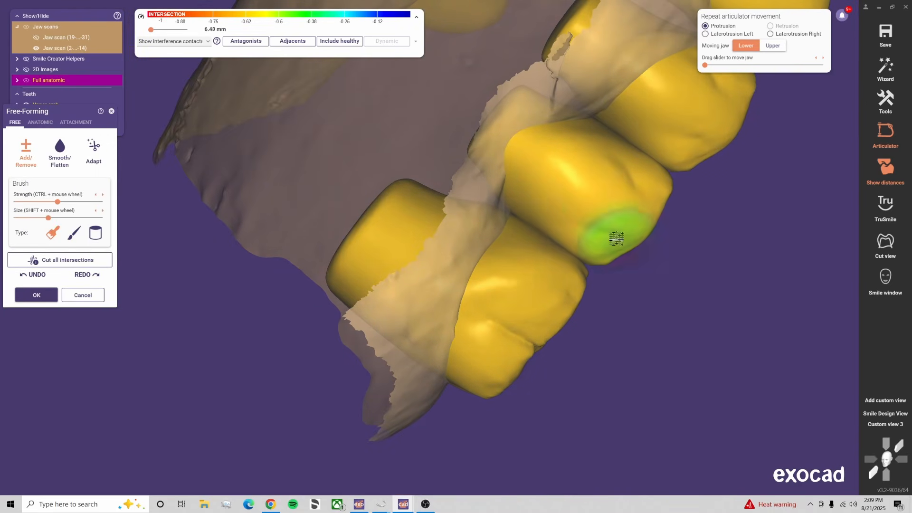
{"action": "mouse_move", "coordinate": [605, 238]}
{"action": "right_mouse_down"}
{"action": "mouse_move", "coordinate": [625, 233]}
{"action": "mouse_move", "coordinate": [562, 230]}
{"action": "right_mouse_up"}
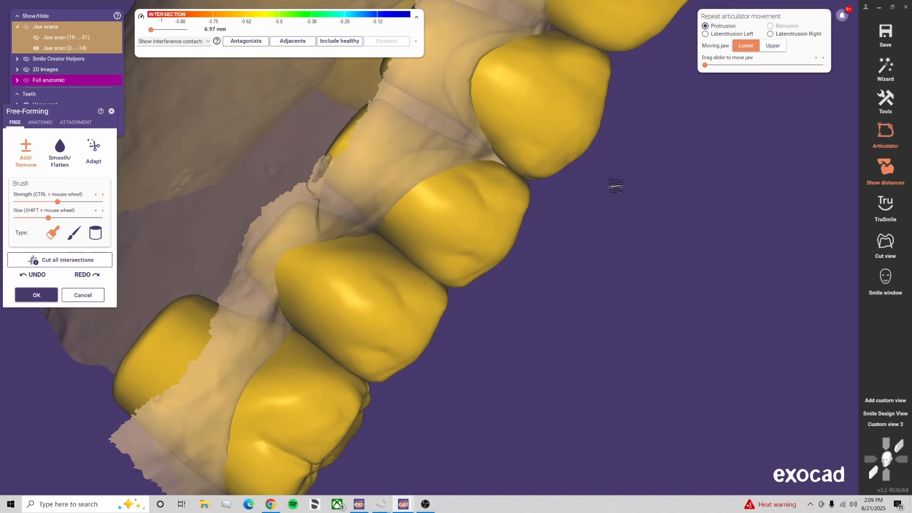
{"action": "right_click_drag", "start_coordinate": [614, 187], "coordinate": [606, 190]}
{"action": "right_click_drag", "start_coordinate": [532, 245], "coordinate": [517, 204]}
{"action": "left_click", "coordinate": [40, 122]}
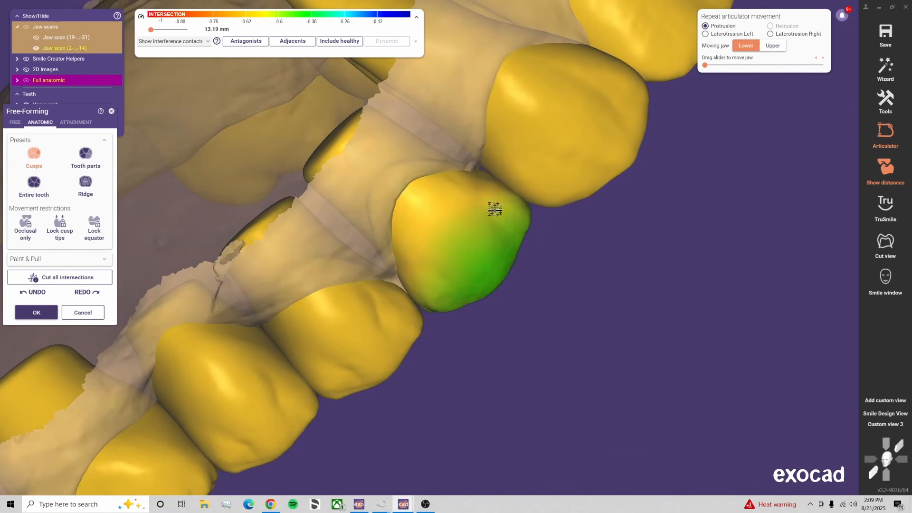
{"action": "scroll", "coordinate": [473, 157], "scroll_direction": "up", "scroll_amount": 2}
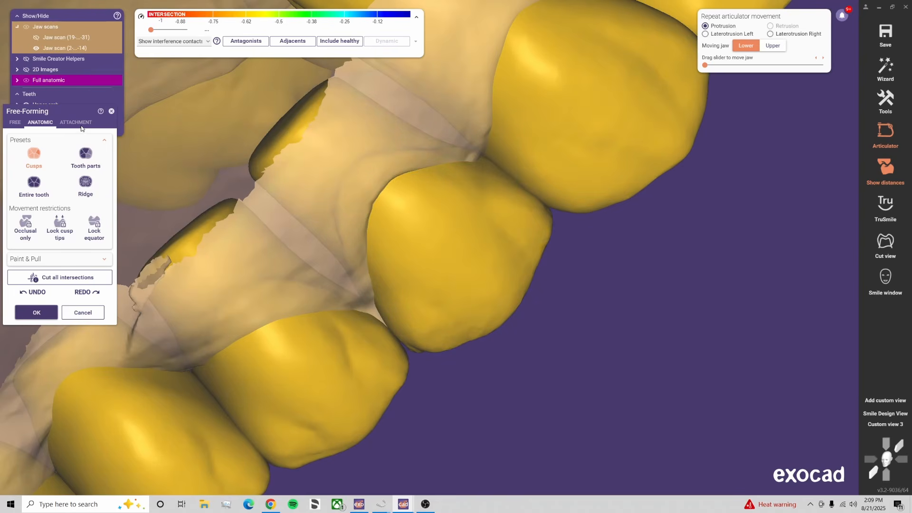
{"action": "left_click", "coordinate": [10, 123]}
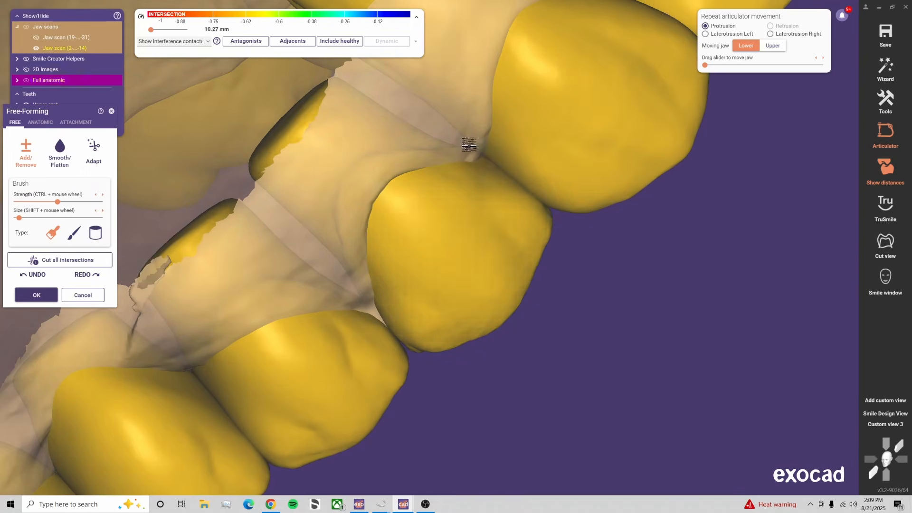
{"action": "scroll", "coordinate": [509, 198], "scroll_direction": "up", "scroll_amount": 3, "text": "shift"}
{"action": "right_click_drag", "start_coordinate": [484, 139], "coordinate": [418, 138]}
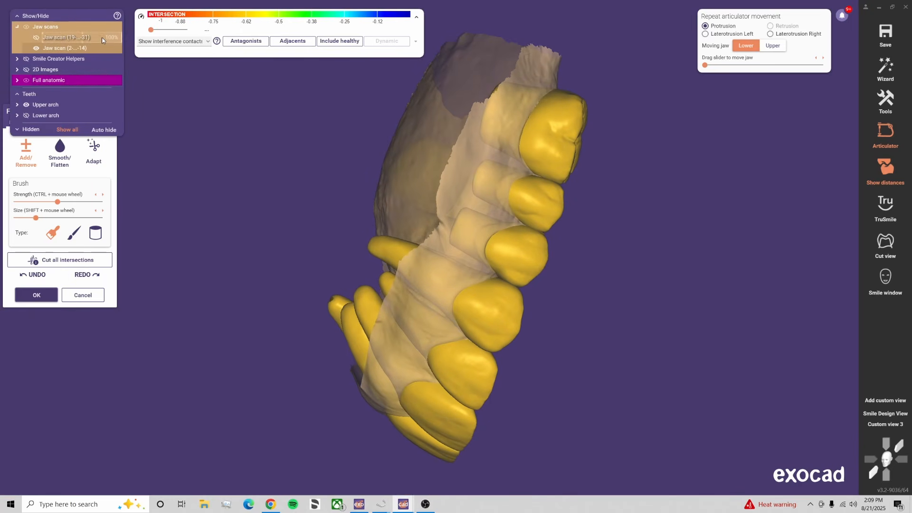
Restore Custom view 3 and inspect the upper arch from the front and the biting side
{"action": "left_click", "coordinate": [892, 425]}
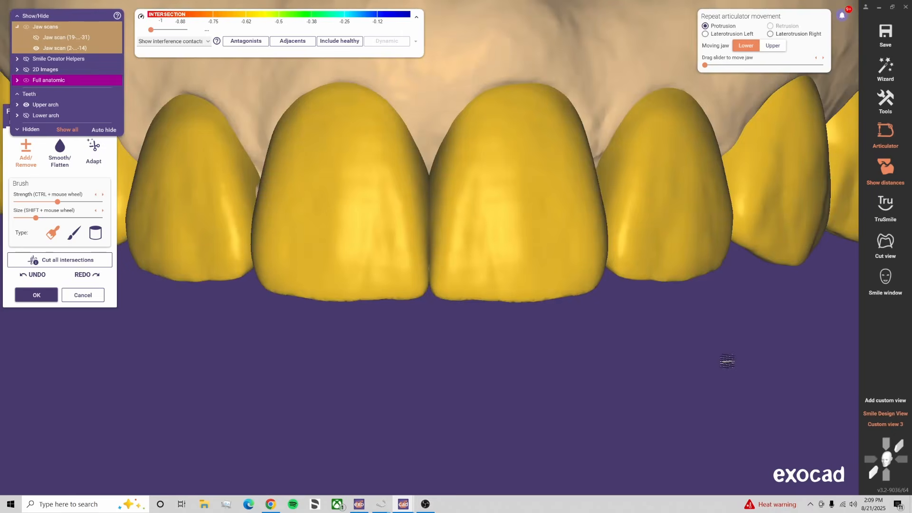
{"action": "scroll", "coordinate": [684, 350], "scroll_direction": "down", "scroll_amount": 5}
{"action": "right_click_drag", "start_coordinate": [653, 338], "coordinate": [656, 337]}
{"action": "right_click_drag", "start_coordinate": [656, 337], "coordinate": [98, 82]}
Set free Add/Remove forming to the fine brush at maximum size and show antagonist contacts on the upper back teeth
{"action": "left_click", "coordinate": [40, 122]}
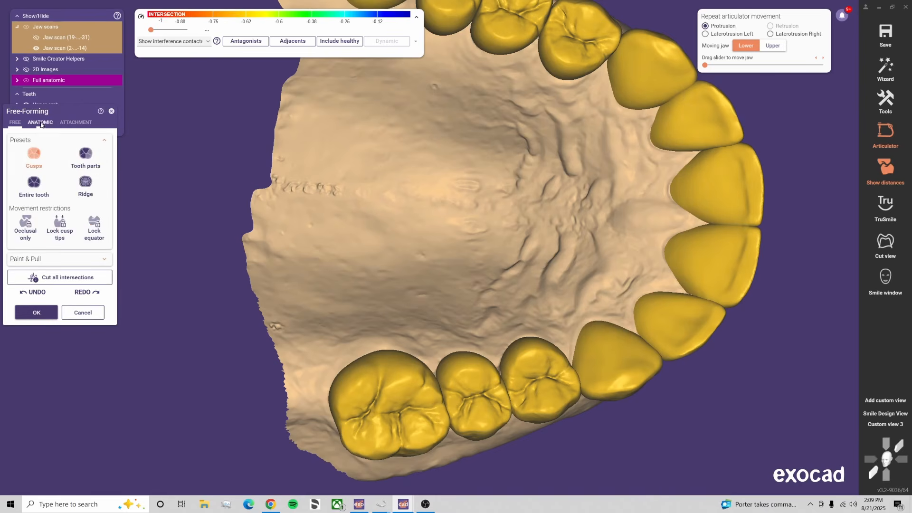
{"action": "left_click", "coordinate": [14, 122]}
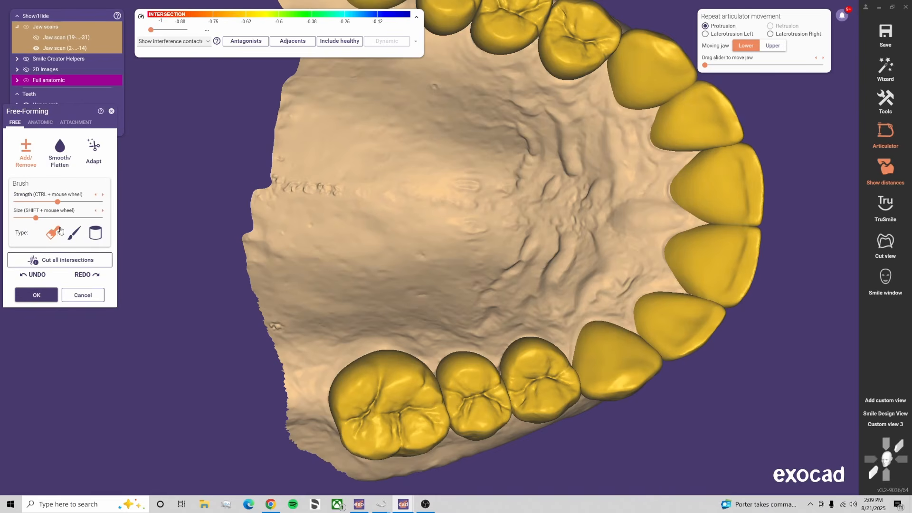
{"action": "left_click", "coordinate": [305, 47]}
{"action": "right_click_drag", "start_coordinate": [361, 166], "coordinate": [448, 301]}
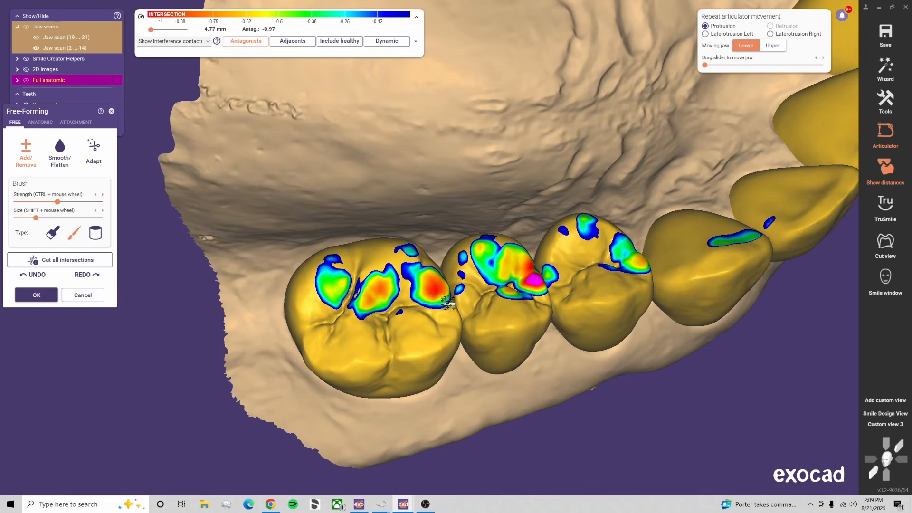
{"action": "scroll", "coordinate": [448, 302], "scroll_direction": "up", "scroll_amount": 2}
{"action": "left_click", "coordinate": [246, 41]}
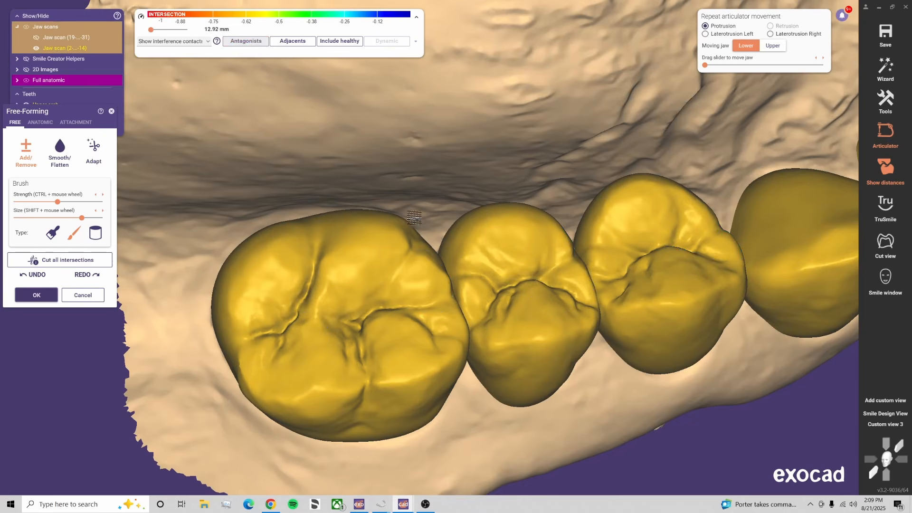
{"action": "scroll", "coordinate": [380, 223], "scroll_direction": "up", "scroll_amount": 1}
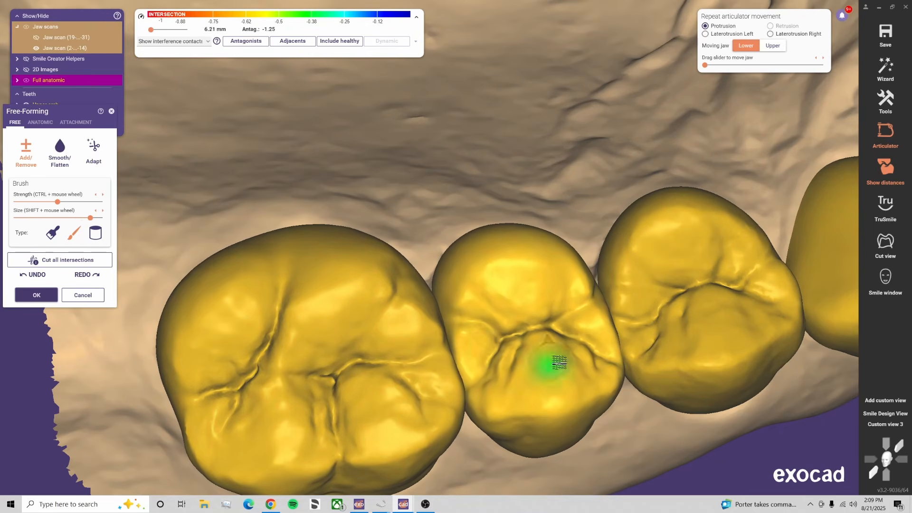
{"action": "left_click", "coordinate": [243, 40]}
{"action": "scroll", "coordinate": [444, 278], "scroll_direction": "up", "scroll_amount": 2, "text": "shift"}
Remove material at the heavy antagonist contacts on the upper molar's biting surface
{"action": "mouse_move", "coordinate": [428, 328]}
{"action": "left_mouse_down"}
{"action": "mouse_move", "coordinate": [404, 342]}
{"action": "mouse_move", "coordinate": [396, 333]}
{"action": "mouse_move", "coordinate": [438, 337]}
{"action": "mouse_move", "coordinate": [408, 329]}
{"action": "mouse_move", "coordinate": [432, 346]}
{"action": "mouse_move", "coordinate": [412, 333]}
{"action": "mouse_move", "coordinate": [416, 346]}
{"action": "left_mouse_up"}
{"action": "mouse_move", "coordinate": [304, 348]}
{"action": "left_mouse_down"}
{"action": "mouse_move", "coordinate": [321, 343]}
{"action": "mouse_move", "coordinate": [297, 364]}
{"action": "left_mouse_up"}
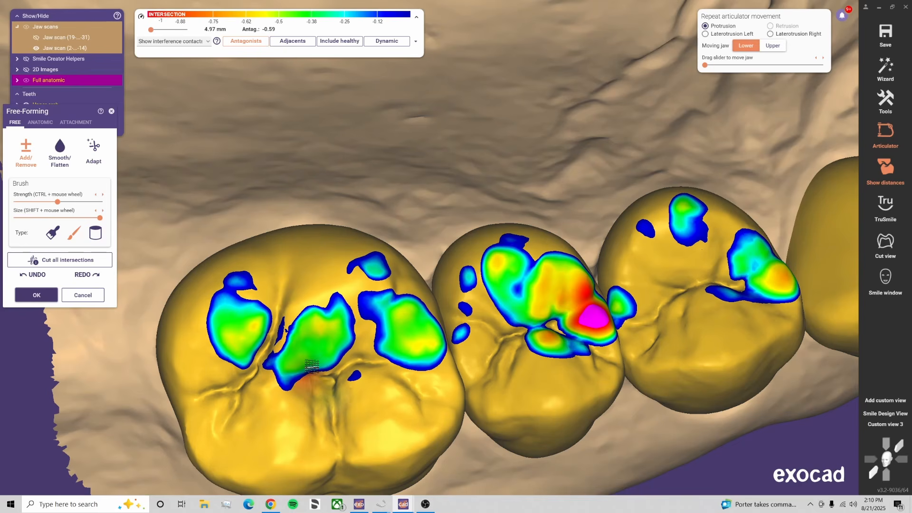
{"action": "left_click_drag", "start_coordinate": [261, 335], "coordinate": [256, 327]}
Reduce the antagonist contacts on the two upper premolars next to the molar
{"action": "mouse_move", "coordinate": [585, 321]}
{"action": "left_mouse_down"}
{"action": "mouse_move", "coordinate": [598, 317]}
{"action": "mouse_move", "coordinate": [584, 304]}
{"action": "mouse_move", "coordinate": [594, 318]}
{"action": "mouse_move", "coordinate": [604, 309]}
{"action": "left_mouse_up"}
{"action": "middle_click_drag", "start_coordinate": [748, 292], "coordinate": [691, 301]}
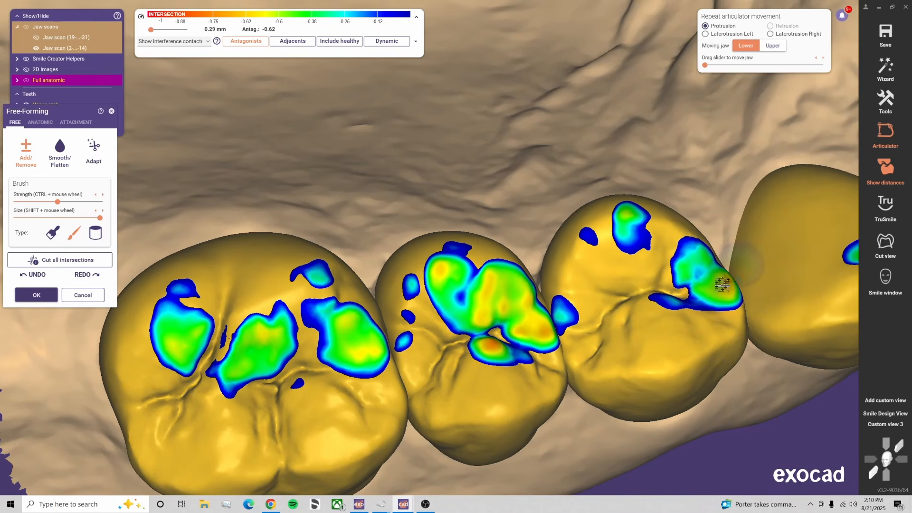
{"action": "left_click_drag", "start_coordinate": [722, 288], "coordinate": [700, 268]}
{"action": "left_click_drag", "start_coordinate": [627, 215], "coordinate": [625, 223]}
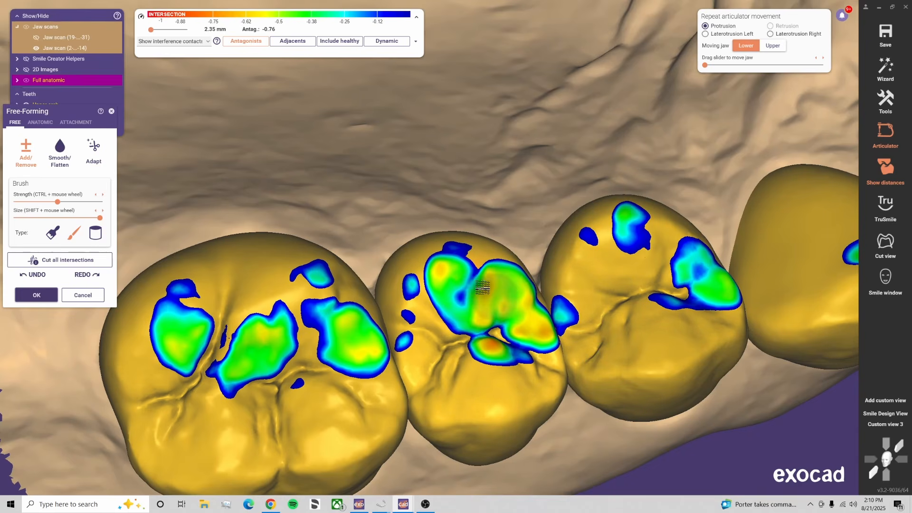
{"action": "left_click_drag", "start_coordinate": [488, 290], "coordinate": [493, 282]}
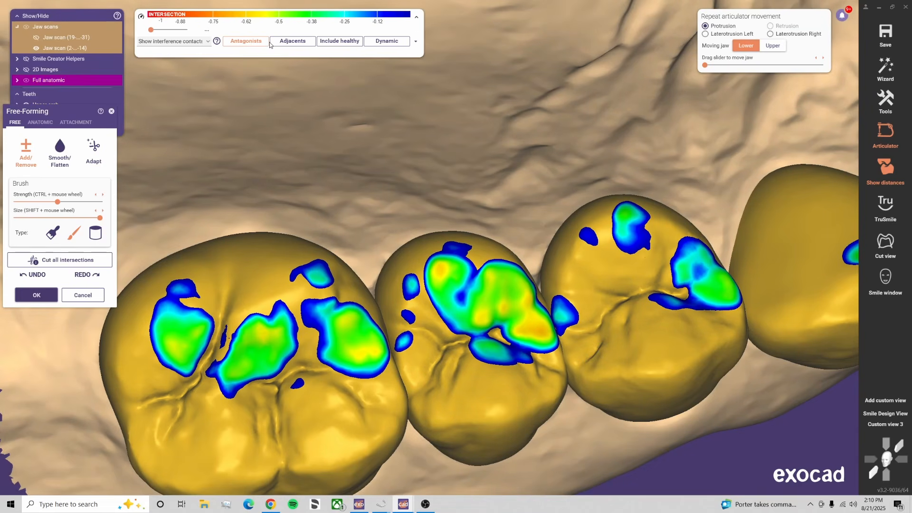
Check the bare tooth surfaces without contact colours and further reduce the contacts on the upper second premolar and molar
{"action": "left_click", "coordinate": [268, 41]}
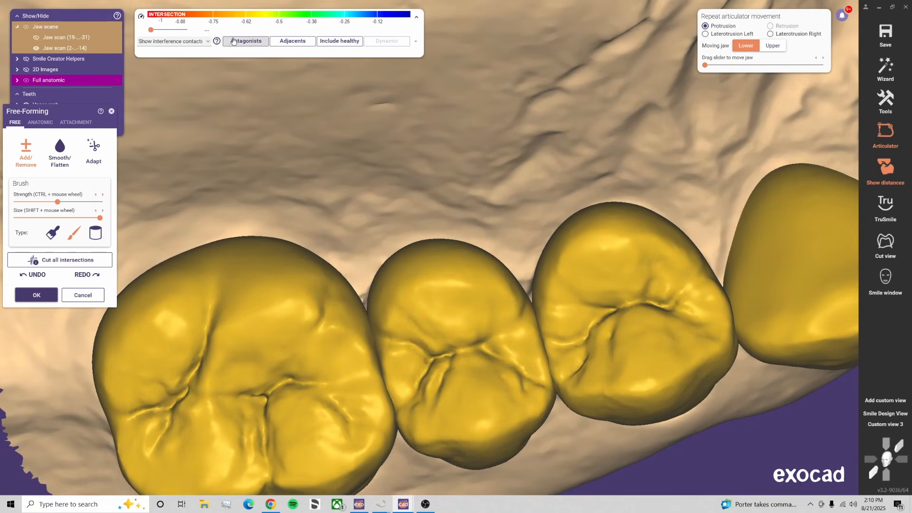
{"action": "left_click", "coordinate": [246, 40]}
{"action": "scroll", "coordinate": [480, 318], "scroll_direction": "up", "scroll_amount": 3}
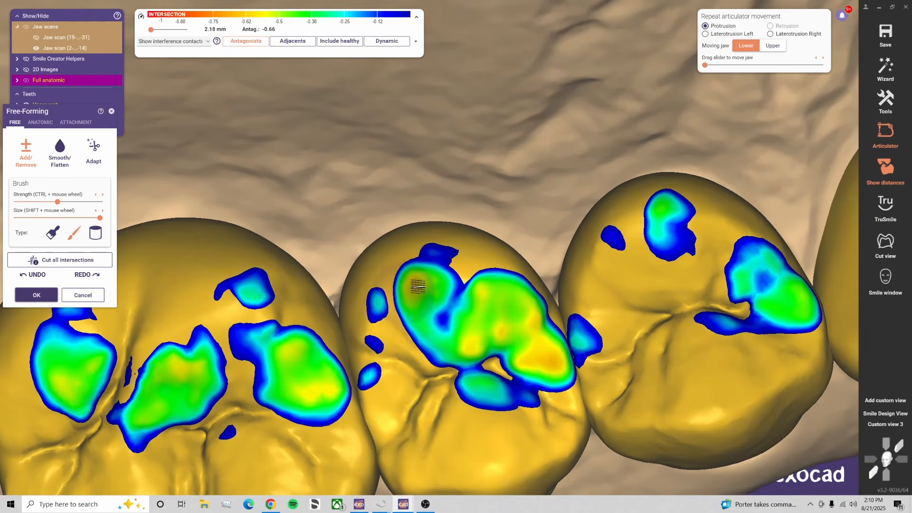
{"action": "mouse_move", "coordinate": [480, 318]}
{"action": "left_mouse_down", "text": "shift"}
{"action": "mouse_move", "coordinate": [488, 304]}
{"action": "mouse_move", "coordinate": [507, 327]}
{"action": "mouse_move", "coordinate": [549, 328]}
{"action": "mouse_move", "coordinate": [538, 363]}
{"action": "mouse_move", "coordinate": [479, 391]}
{"action": "mouse_move", "coordinate": [305, 377]}
{"action": "mouse_move", "coordinate": [308, 385]}
{"action": "mouse_move", "coordinate": [209, 366]}
{"action": "mouse_move", "coordinate": [207, 379]}
{"action": "left_mouse_up", "text": "shift"}
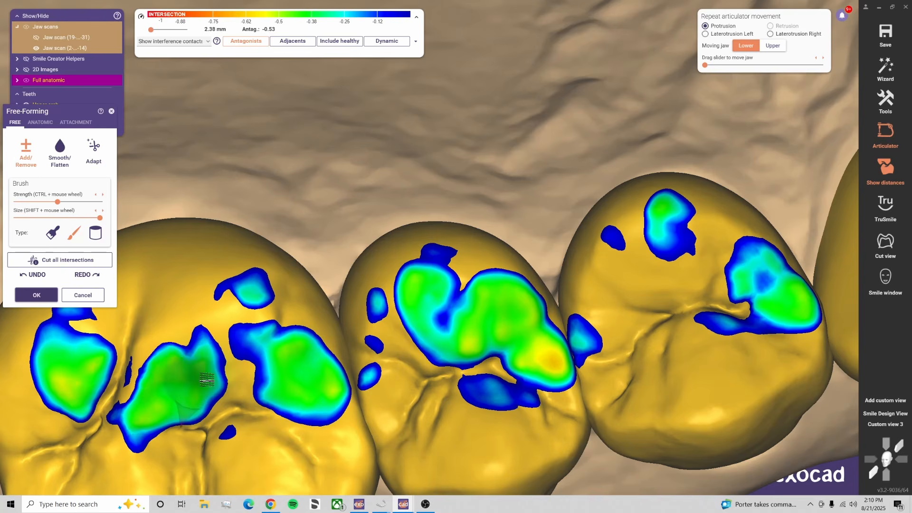
{"action": "middle_click_drag", "start_coordinate": [224, 329], "coordinate": [277, 325]}
Hide the antagonist contacts and inspect the reshaped upper premolars and molar from several angles with full anatomic teeth at 100% opacity
{"action": "left_click", "coordinate": [250, 43]}
{"action": "scroll", "coordinate": [377, 262], "scroll_direction": "down", "scroll_amount": 3}
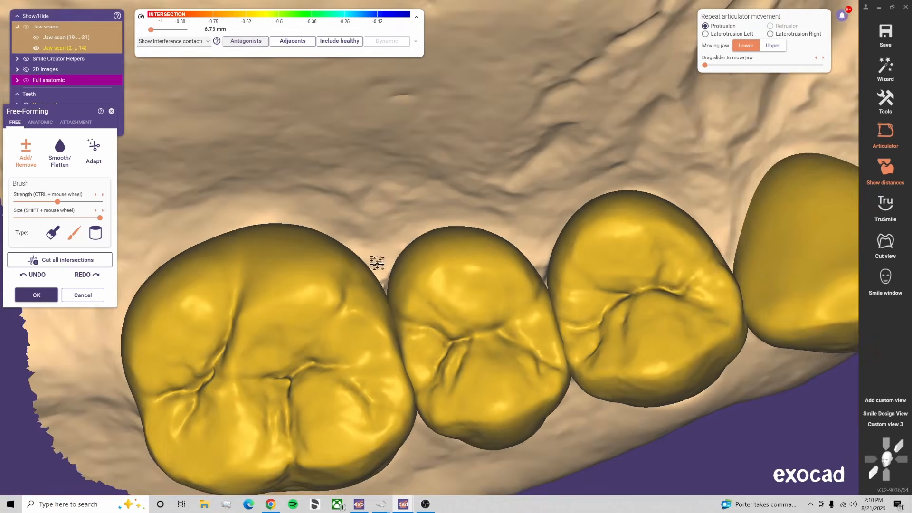
{"action": "scroll", "coordinate": [377, 263], "scroll_direction": "down", "scroll_amount": 3}
{"action": "right_click_drag", "start_coordinate": [403, 267], "coordinate": [400, 270]}
{"action": "scroll", "coordinate": [395, 315], "scroll_direction": "up", "scroll_amount": 2}
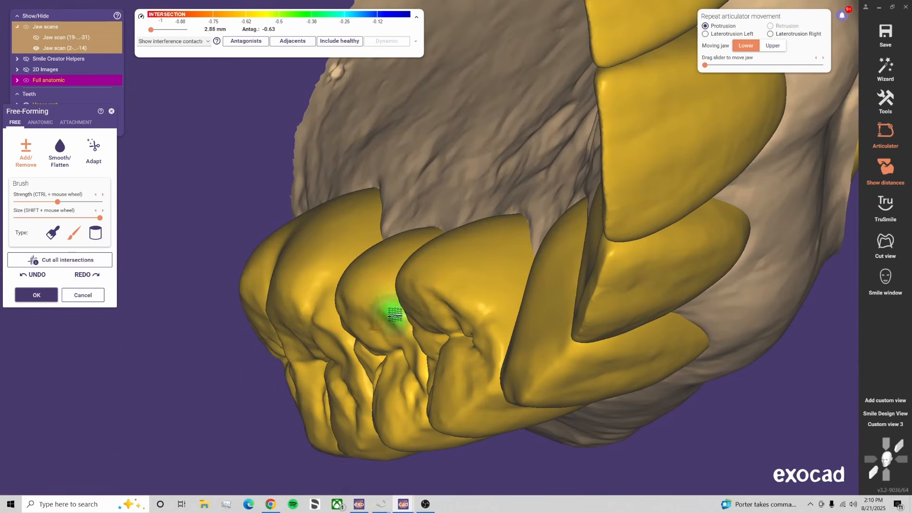
{"action": "mouse_move", "coordinate": [395, 315]}
{"action": "right_mouse_down"}
{"action": "mouse_move", "coordinate": [334, 324]}
{"action": "mouse_move", "coordinate": [491, 306]}
{"action": "mouse_move", "coordinate": [468, 316]}
{"action": "mouse_move", "coordinate": [505, 356]}
{"action": "mouse_move", "coordinate": [477, 354]}
{"action": "mouse_move", "coordinate": [483, 366]}
{"action": "right_mouse_up"}
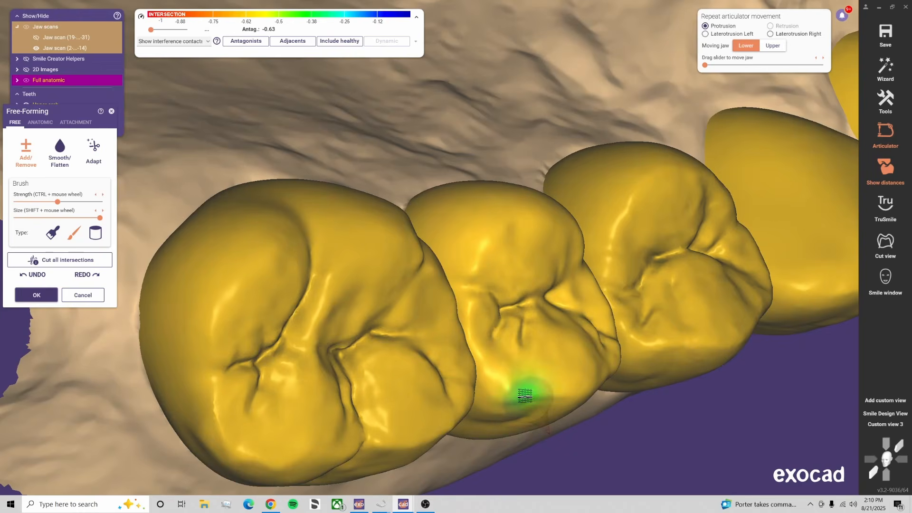
{"action": "scroll", "coordinate": [526, 398], "scroll_direction": "down", "scroll_amount": 3}
{"action": "mouse_move", "coordinate": [526, 398]}
{"action": "right_mouse_down"}
{"action": "mouse_move", "coordinate": [538, 378]}
{"action": "mouse_move", "coordinate": [531, 361]}
{"action": "mouse_move", "coordinate": [499, 332]}
{"action": "right_mouse_up"}
{"action": "mouse_move", "coordinate": [108, 82]}
{"action": "left_mouse_down"}
{"action": "mouse_move", "coordinate": [83, 80]}
{"action": "mouse_move", "coordinate": [121, 79]}
{"action": "left_mouse_up"}
{"action": "scroll", "coordinate": [560, 308], "scroll_direction": "down", "scroll_amount": 3}
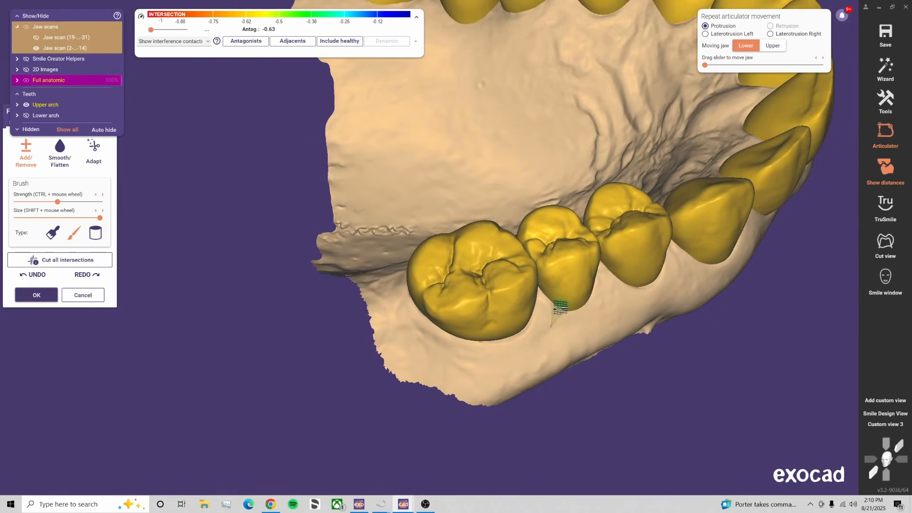
{"action": "right_click_drag", "start_coordinate": [560, 308], "coordinate": [556, 317]}
Isolate the lower arch with its jaw scan and show the antagonist contacts on its biting surfaces
{"action": "key", "text": "u"}
{"action": "key", "text": "l"}
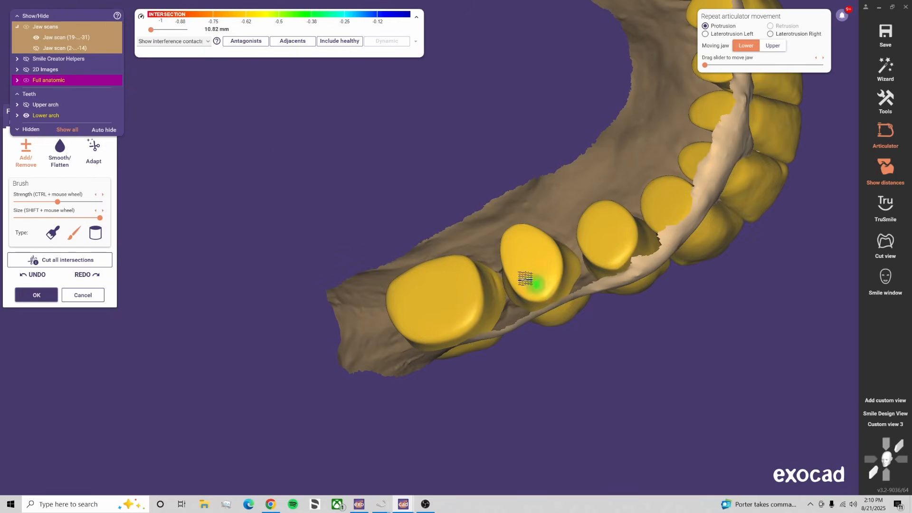
{"action": "right_click_drag", "start_coordinate": [528, 279], "coordinate": [464, 218]}
{"action": "middle_click_drag", "start_coordinate": [464, 218], "coordinate": [518, 379]}
{"action": "left_click", "coordinate": [246, 41]}
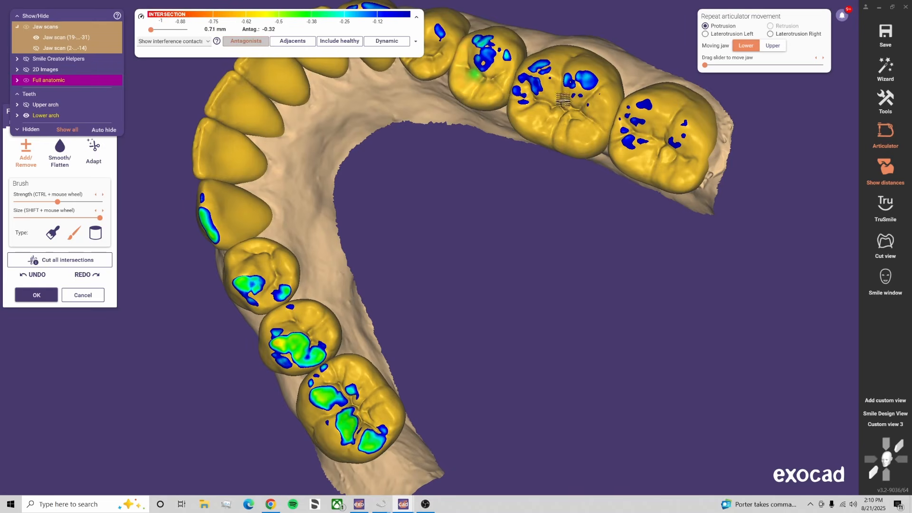
Reduce the antagonist contacts on the lower molar behind the premolars with the large fine brush
{"action": "right_click_drag", "start_coordinate": [494, 286], "coordinate": [370, 353]}
{"action": "scroll", "coordinate": [370, 354], "scroll_direction": "up", "scroll_amount": 4}
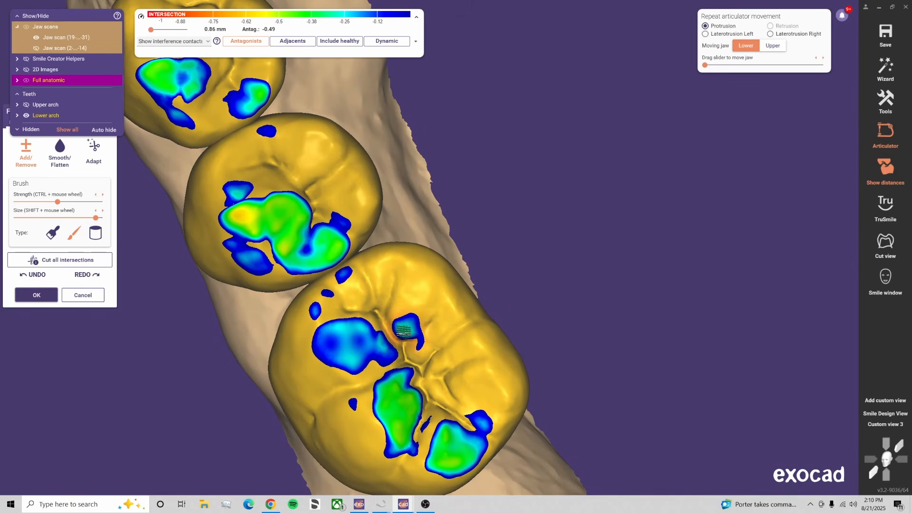
{"action": "left_click_drag", "start_coordinate": [406, 328], "coordinate": [418, 321], "text": "shift"}
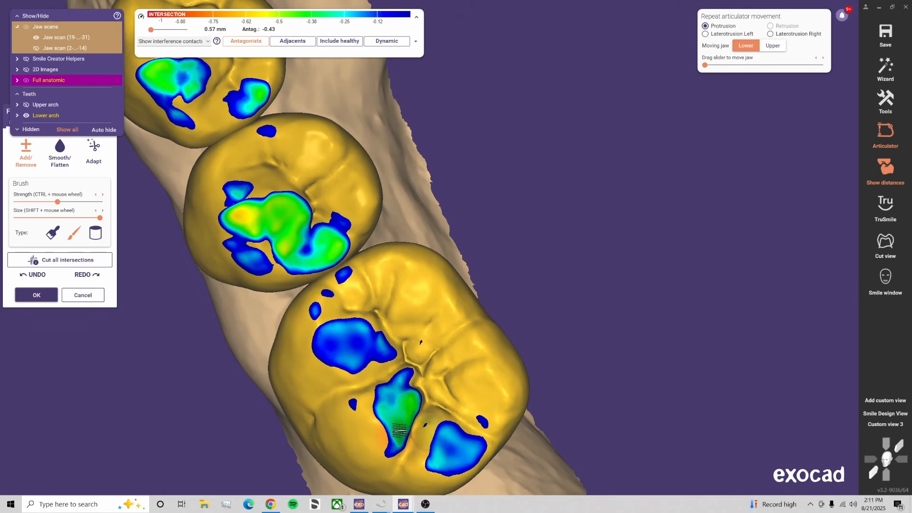
{"action": "left_click_drag", "start_coordinate": [403, 423], "coordinate": [412, 404]}
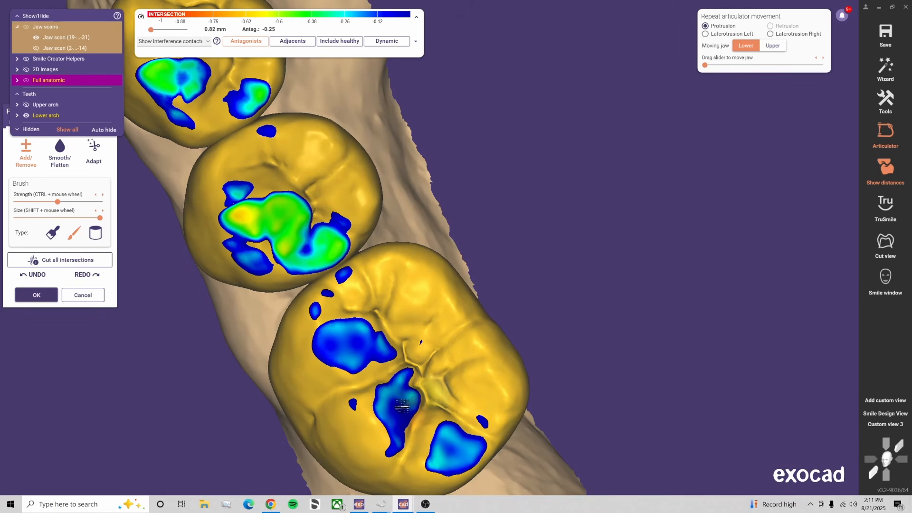
Remove material at the rear contact of the lower second premolar and restore the brush to maximum size
{"action": "middle_click_drag", "start_coordinate": [373, 305], "coordinate": [404, 381]}
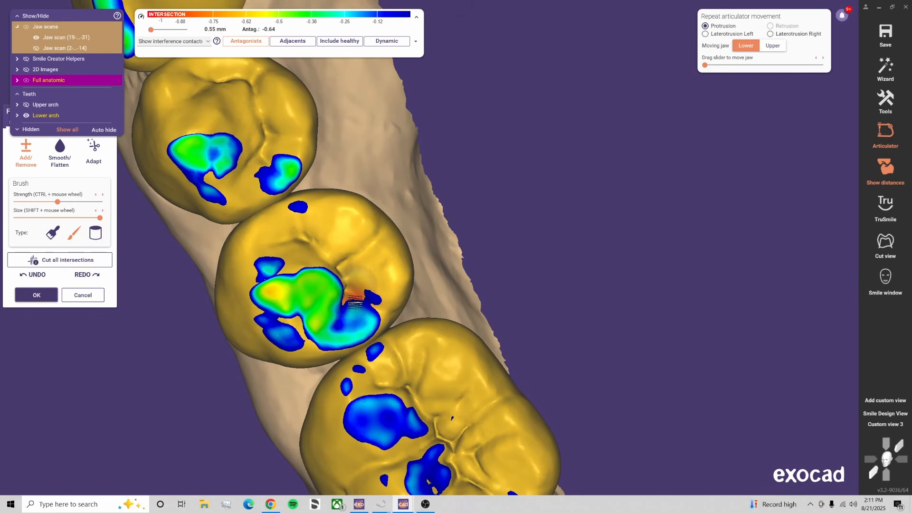
{"action": "left_click_drag", "start_coordinate": [361, 297], "coordinate": [392, 316]}
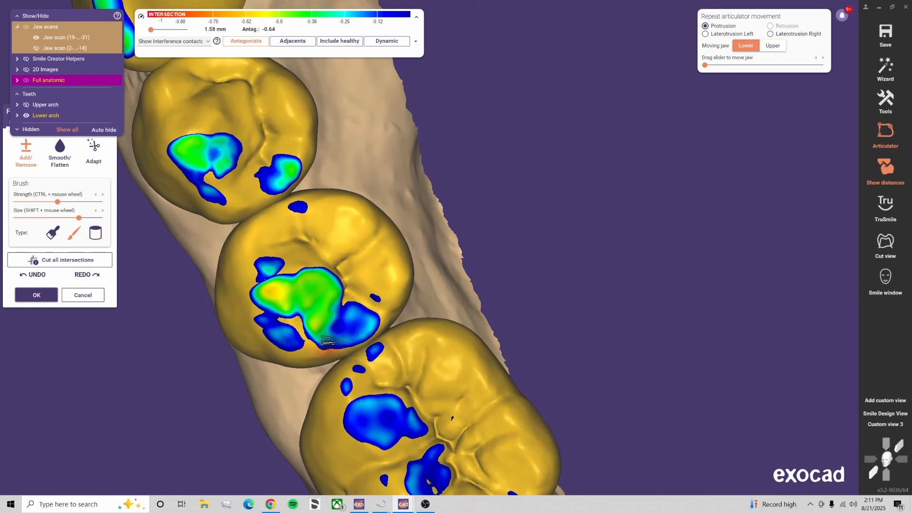
{"action": "scroll", "coordinate": [285, 296], "scroll_direction": "up", "scroll_amount": 2, "text": "shift"}
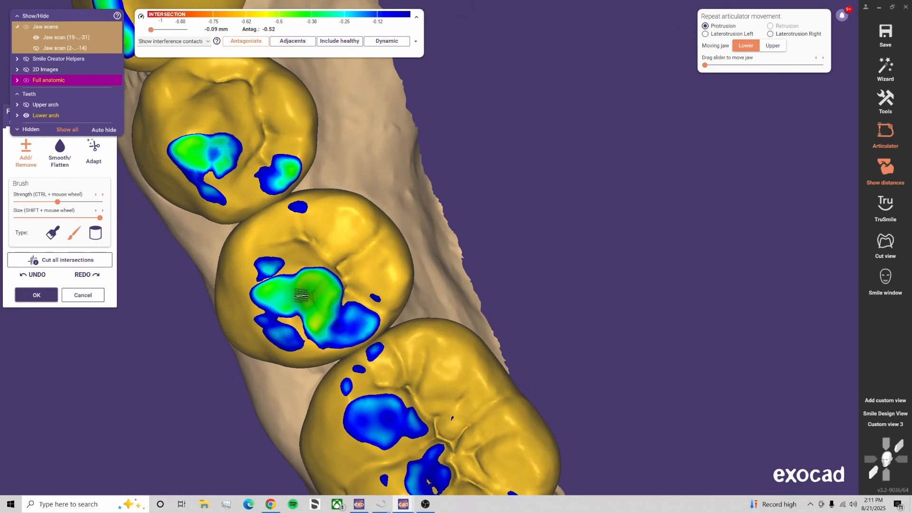
Check the lower back teeth's contacts from the side and further reduce those on the second premolar
{"action": "left_click", "coordinate": [886, 425]}
{"action": "scroll", "coordinate": [656, 275], "scroll_direction": "down", "scroll_amount": 3}
{"action": "middle_click_drag", "start_coordinate": [587, 193], "coordinate": [394, 202]}
{"action": "right_click_drag", "start_coordinate": [532, 166], "coordinate": [516, 224]}
{"action": "scroll", "coordinate": [541, 289], "scroll_direction": "up", "scroll_amount": 5}
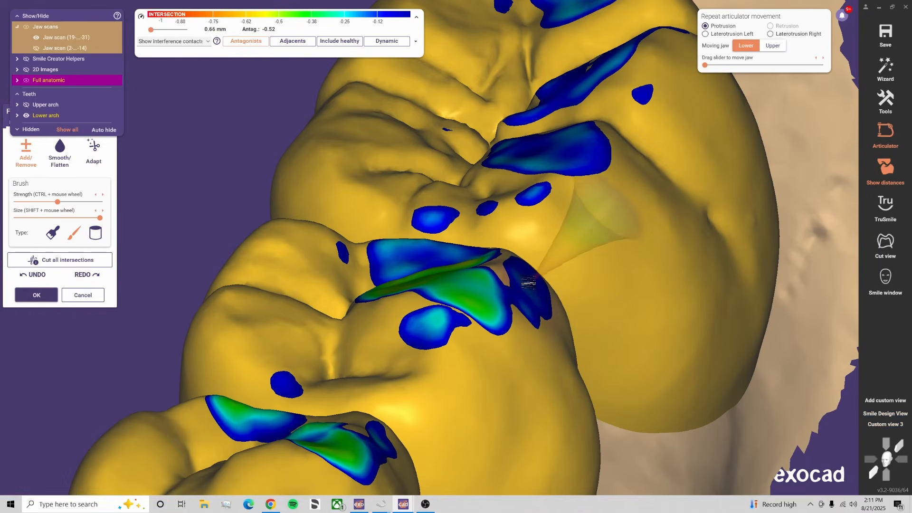
{"action": "scroll", "coordinate": [530, 398], "scroll_direction": "down", "scroll_amount": 3}
{"action": "right_click_drag", "start_coordinate": [532, 397], "coordinate": [512, 400]}
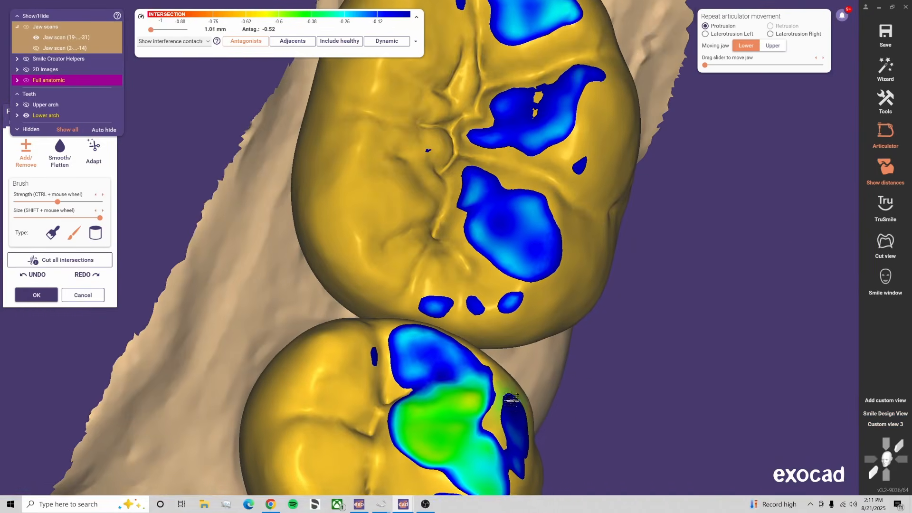
{"action": "middle_click_drag", "start_coordinate": [511, 401], "coordinate": [513, 303]}
{"action": "mouse_move", "coordinate": [423, 330]}
{"action": "left_mouse_down", "text": "shift"}
{"action": "mouse_move", "coordinate": [424, 348]}
{"action": "mouse_move", "coordinate": [421, 310]}
{"action": "mouse_move", "coordinate": [425, 347]}
{"action": "mouse_move", "coordinate": [456, 361]}
{"action": "mouse_move", "coordinate": [464, 301]}
{"action": "mouse_move", "coordinate": [431, 303]}
{"action": "mouse_move", "coordinate": [442, 256]}
{"action": "mouse_move", "coordinate": [427, 251]}
{"action": "mouse_move", "coordinate": [418, 332]}
{"action": "mouse_move", "coordinate": [445, 347]}
{"action": "mouse_move", "coordinate": [428, 328]}
{"action": "mouse_move", "coordinate": [477, 300]}
{"action": "mouse_move", "coordinate": [482, 343]}
{"action": "left_mouse_up", "text": "shift"}
Try to reduce the antagonist contact on the lower left canine with the cylindrical brush at a smaller size
{"action": "left_click", "coordinate": [887, 424]}
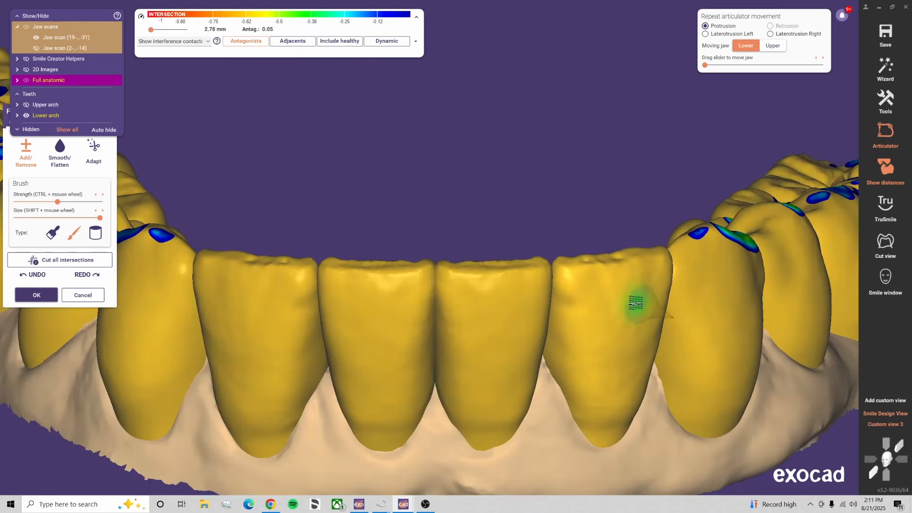
{"action": "right_click_drag", "start_coordinate": [420, 161], "coordinate": [425, 109]}
{"action": "left_click", "coordinate": [246, 41]}
{"action": "scroll", "coordinate": [426, 209], "scroll_direction": "up", "scroll_amount": 5}
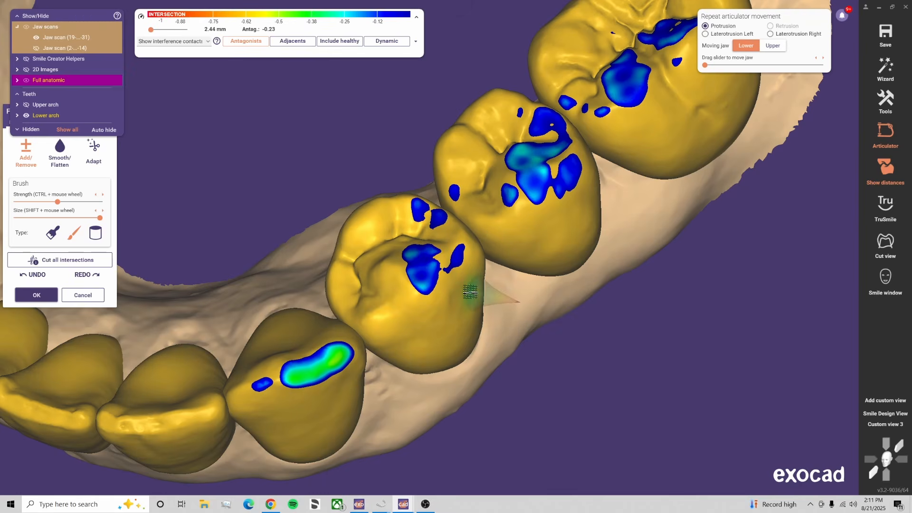
{"action": "middle_click_drag", "start_coordinate": [328, 369], "coordinate": [374, 337]}
{"action": "left_click", "coordinate": [95, 233]}
{"action": "scroll", "coordinate": [333, 348], "scroll_direction": "up", "scroll_amount": 1}
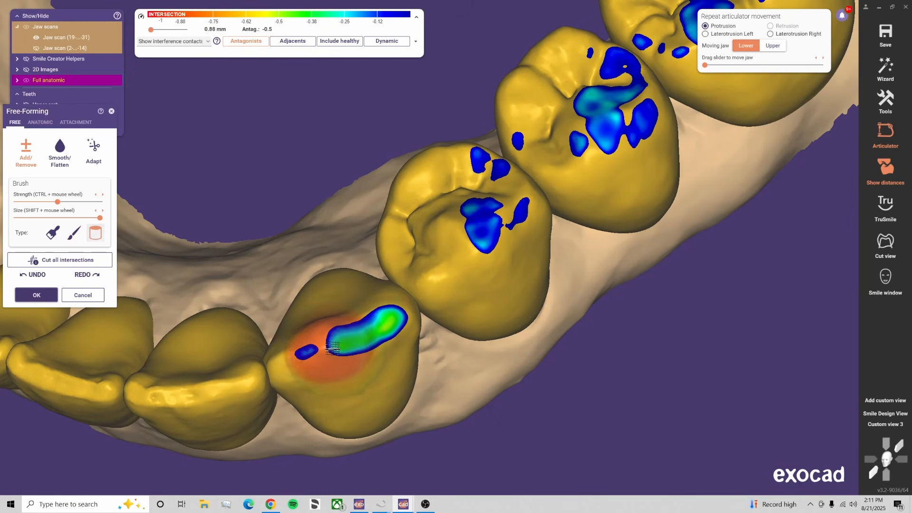
{"action": "scroll", "coordinate": [343, 347], "scroll_direction": "down", "scroll_amount": 4, "text": "shift"}
{"action": "scroll", "coordinate": [348, 339], "scroll_direction": "down", "scroll_amount": 1, "text": "shift"}
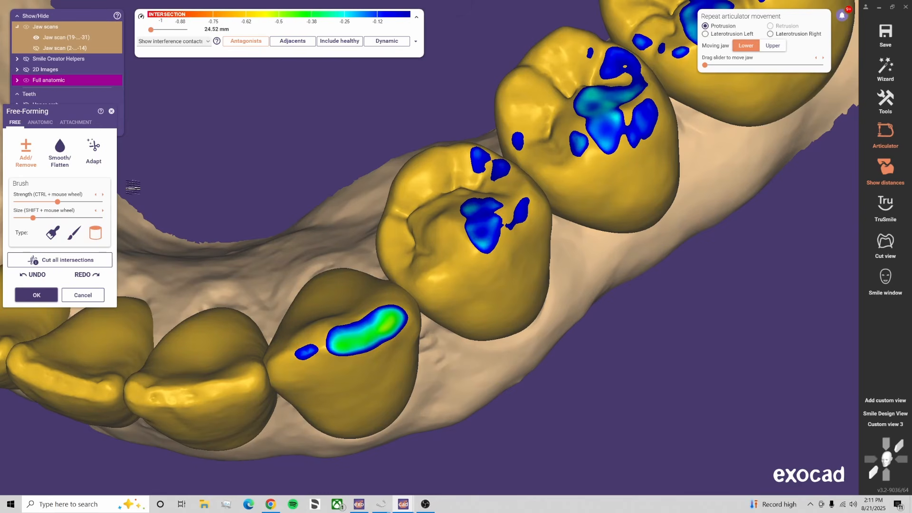
{"action": "right_click_drag", "start_coordinate": [349, 341], "coordinate": [383, 307]}
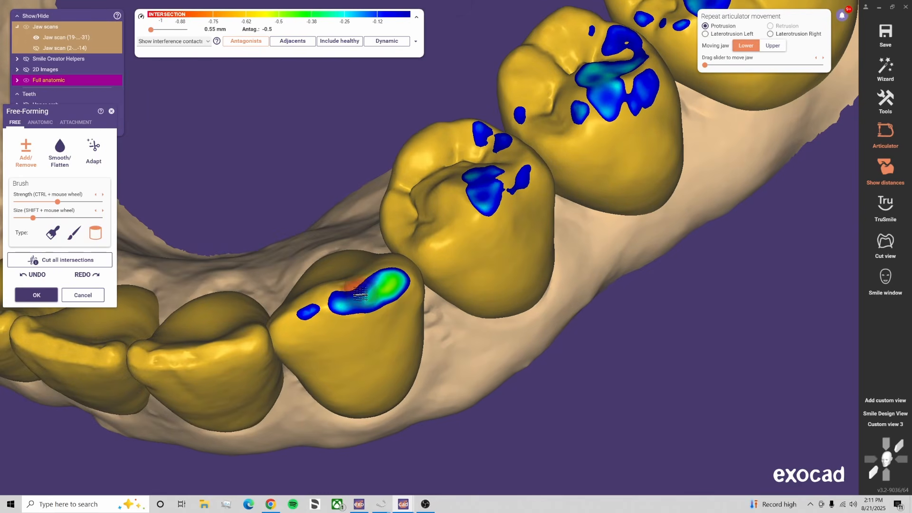
Inspect the lower left canine and the lower front teeth with the antagonist contacts shown and hidden
{"action": "left_click", "coordinate": [882, 422]}
{"action": "right_click_drag", "start_coordinate": [717, 330], "coordinate": [281, 342]}
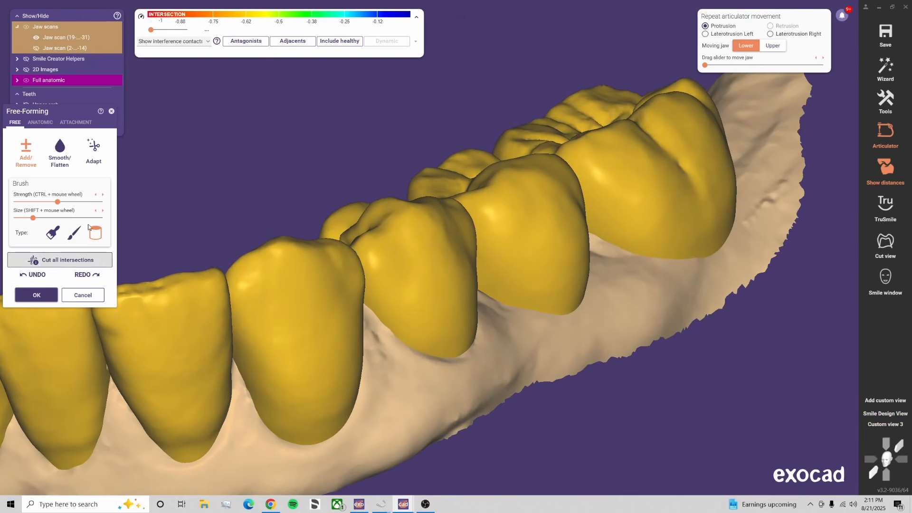
{"action": "left_click", "coordinate": [252, 43]}
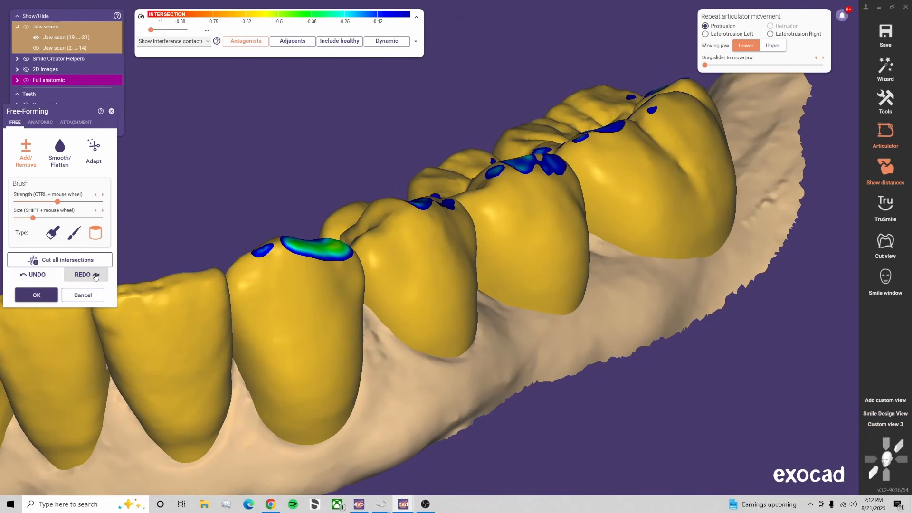
{"action": "left_click", "coordinate": [252, 42]}
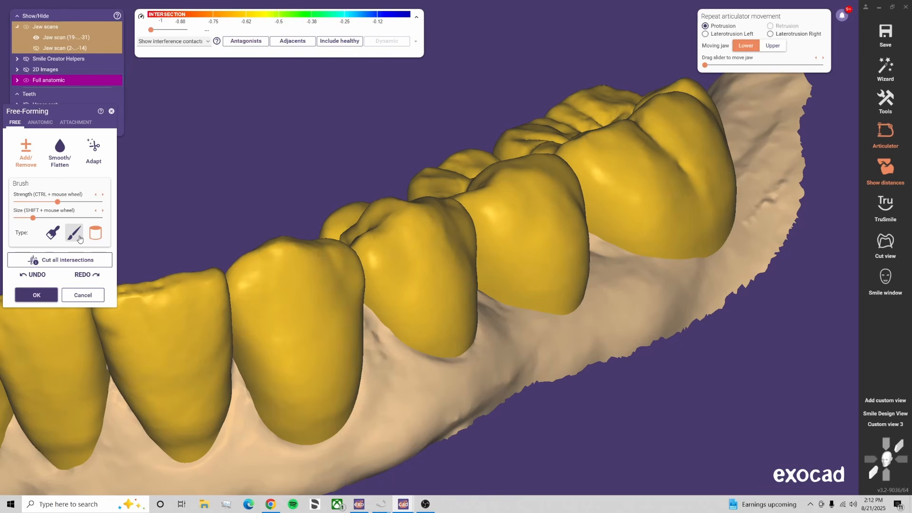
{"action": "scroll", "coordinate": [292, 252], "scroll_direction": "up", "scroll_amount": 2}
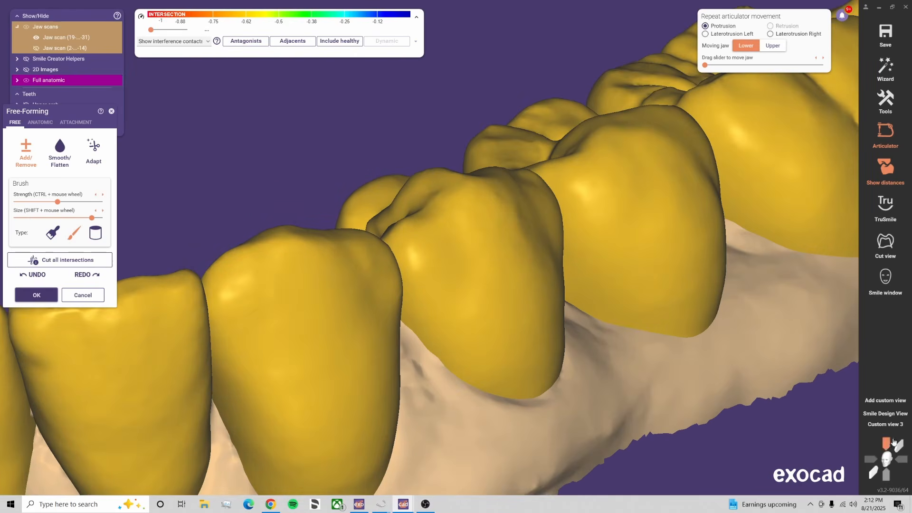
{"action": "left_click", "coordinate": [896, 424]}
{"action": "middle_click_drag", "start_coordinate": [326, 265], "coordinate": [435, 255]}
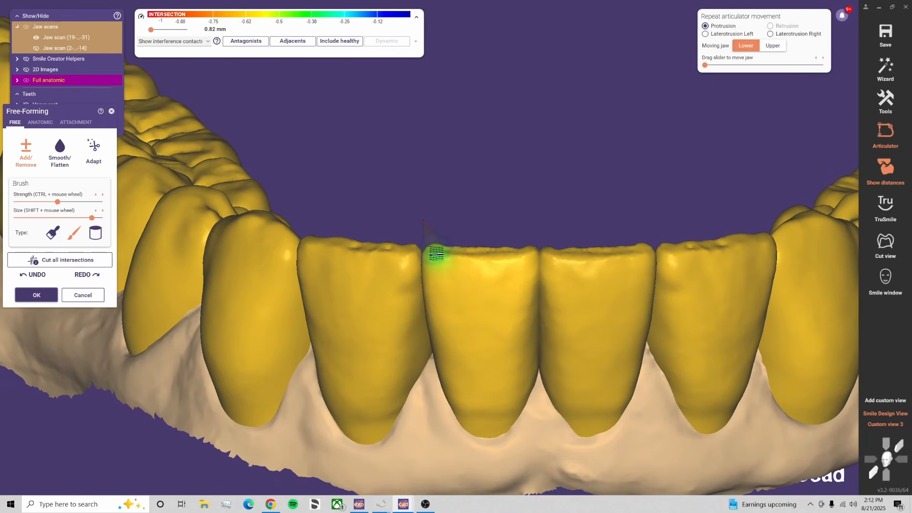
{"action": "scroll", "coordinate": [435, 255], "scroll_direction": "down", "scroll_amount": 2}
Isolate the upper arch with its jaw scan and show the antagonist contacts on its biting surfaces
{"action": "key", "text": "Tab"}
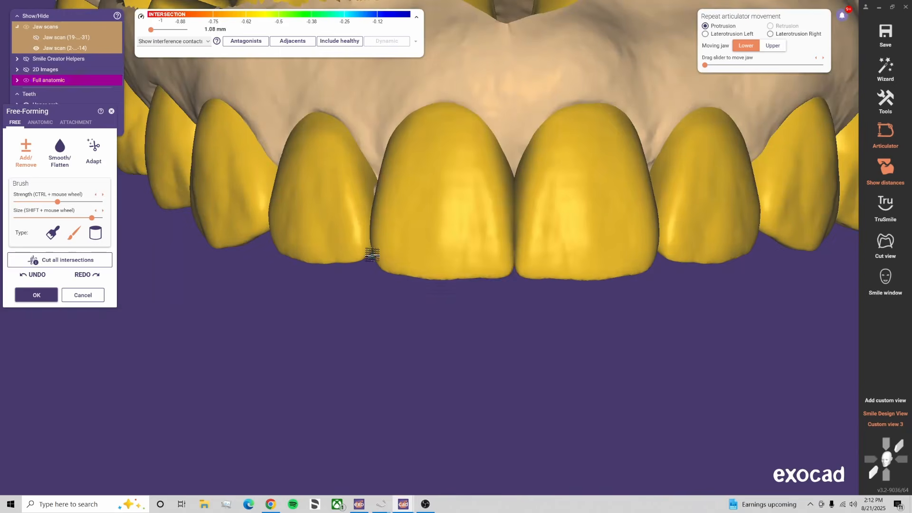
{"action": "scroll", "coordinate": [572, 330], "scroll_direction": "down", "scroll_amount": 2}
{"action": "right_click_drag", "start_coordinate": [572, 330], "coordinate": [572, 165]}
{"action": "middle_click_drag", "start_coordinate": [572, 165], "coordinate": [377, 302]}
{"action": "left_click", "coordinate": [265, 44]}
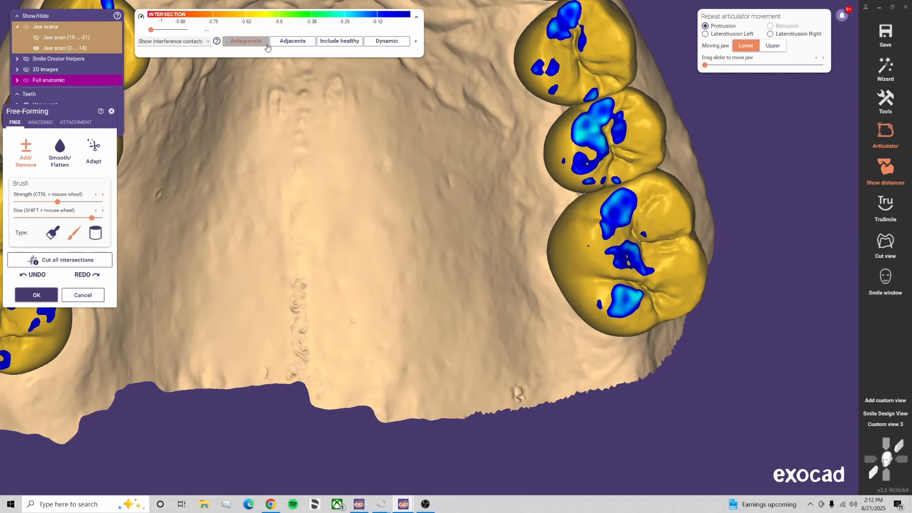
{"action": "middle_click_drag", "start_coordinate": [443, 162], "coordinate": [409, 357]}
{"action": "scroll", "coordinate": [499, 141], "scroll_direction": "up", "scroll_amount": 3}
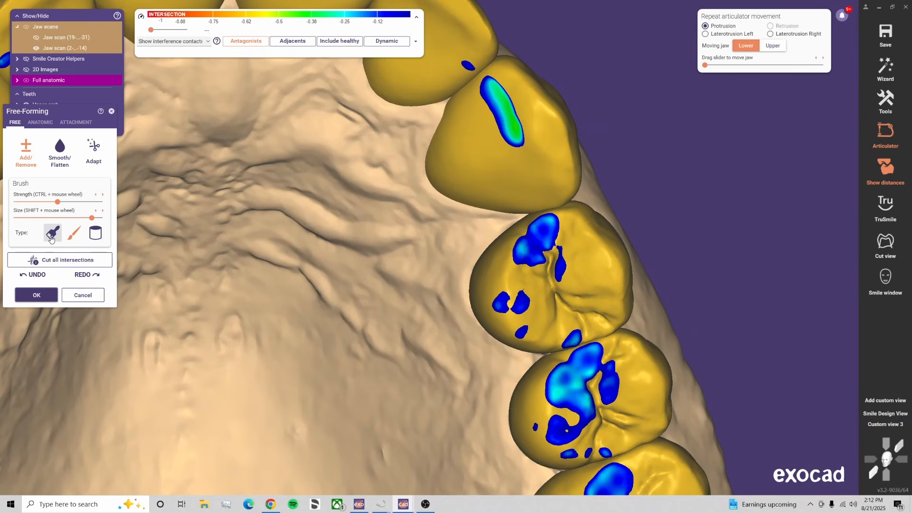
Reduce the antagonist contacts on the upper left canine and adjoining lateral incisor with the broad brush at a smaller size
{"action": "left_click", "coordinate": [52, 233]}
{"action": "scroll", "coordinate": [478, 138], "scroll_direction": "down", "scroll_amount": 5, "text": "shift"}
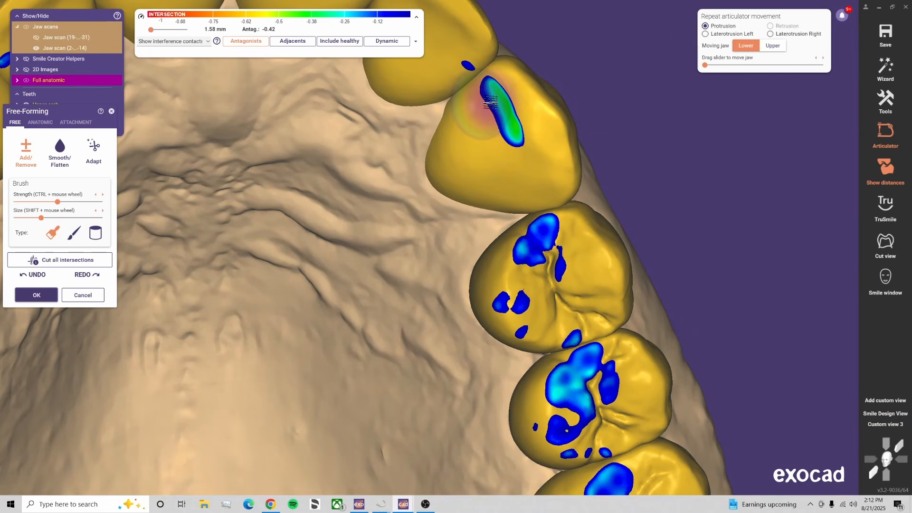
{"action": "mouse_move", "coordinate": [491, 102]}
{"action": "left_mouse_down", "text": "shift"}
{"action": "mouse_move", "coordinate": [484, 98]}
{"action": "mouse_move", "coordinate": [496, 91]}
{"action": "left_mouse_up", "text": "shift"}
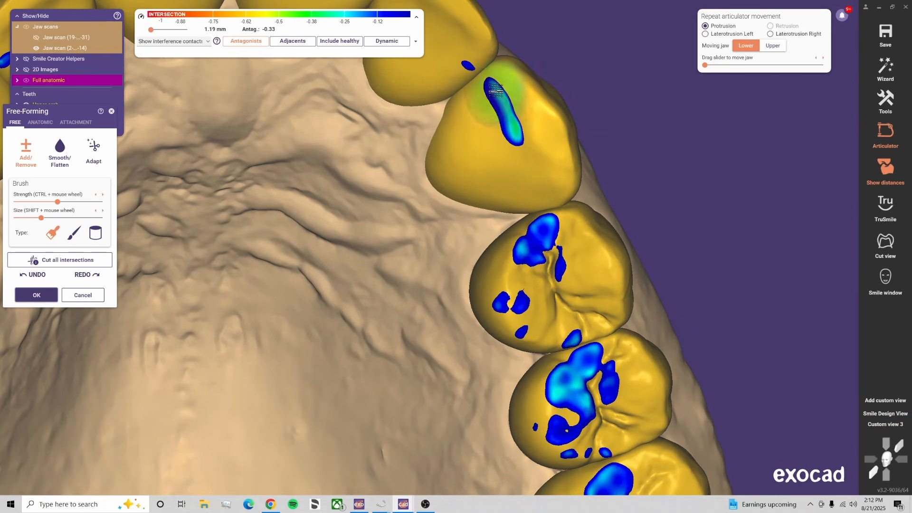
{"action": "mouse_move", "coordinate": [499, 124]}
{"action": "left_mouse_down", "text": "shift"}
{"action": "mouse_move", "coordinate": [492, 96]}
{"action": "mouse_move", "coordinate": [499, 124]}
{"action": "mouse_move", "coordinate": [467, 124]}
{"action": "left_mouse_up", "text": "shift"}
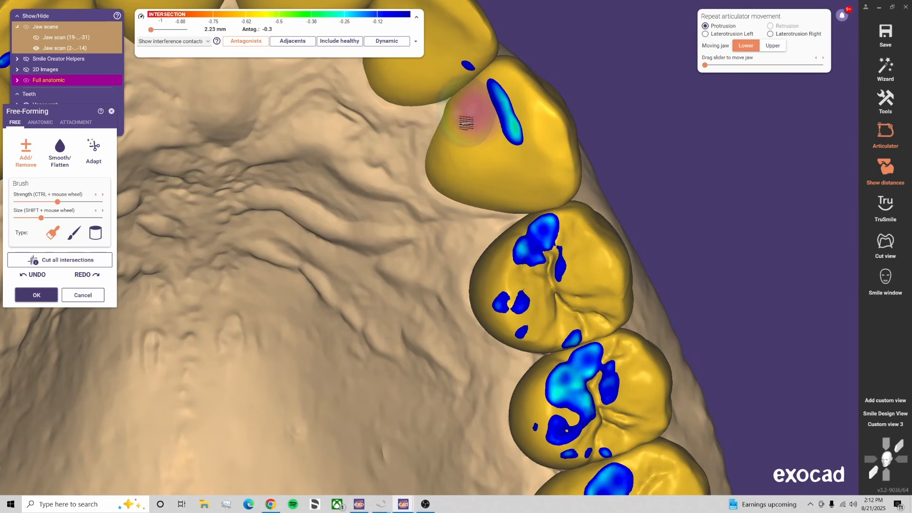
{"action": "mouse_move", "coordinate": [467, 124]}
{"action": "right_mouse_down"}
{"action": "mouse_move", "coordinate": [446, 181]}
{"action": "mouse_move", "coordinate": [425, 183]}
{"action": "right_mouse_up"}
{"action": "scroll", "coordinate": [426, 184], "scroll_direction": "up", "scroll_amount": 1, "text": "shift"}
{"action": "left_click_drag", "start_coordinate": [425, 184], "coordinate": [420, 186]}
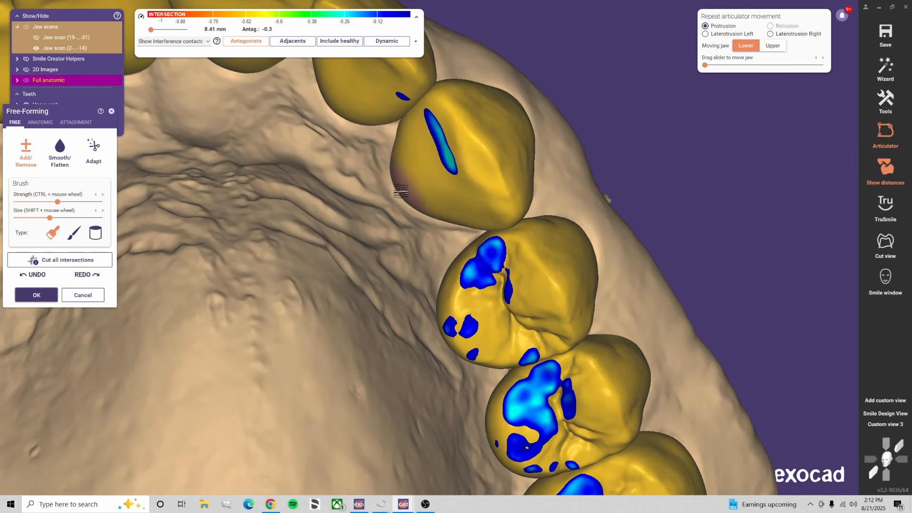
{"action": "scroll", "coordinate": [411, 127], "scroll_direction": "down", "scroll_amount": 1, "text": "shift"}
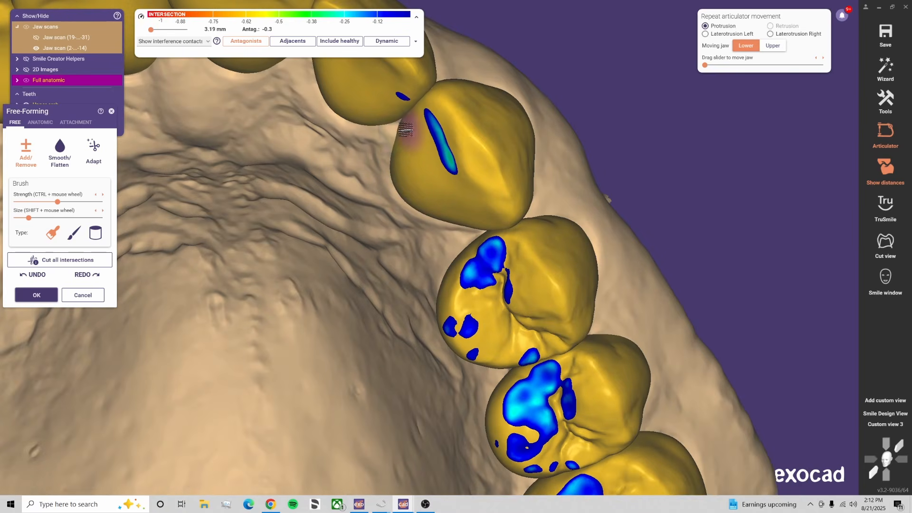
{"action": "scroll", "coordinate": [407, 175], "scroll_direction": "down", "scroll_amount": 1, "text": "shift"}
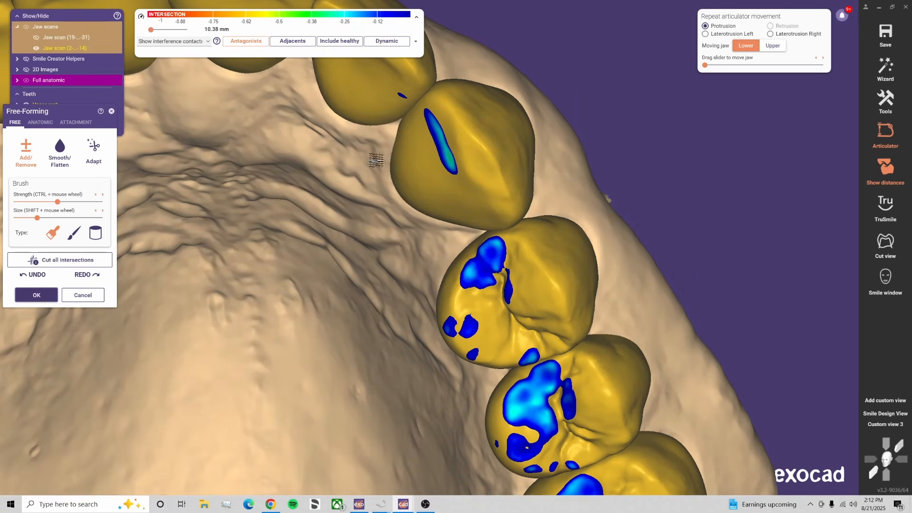
Reduce the antagonist contacts on the upper right canine and adjoining lateral incisor with a slightly larger broad brush
{"action": "scroll", "coordinate": [285, 273], "scroll_direction": "down", "scroll_amount": 3}
{"action": "middle_click_drag", "start_coordinate": [285, 273], "coordinate": [568, 263]}
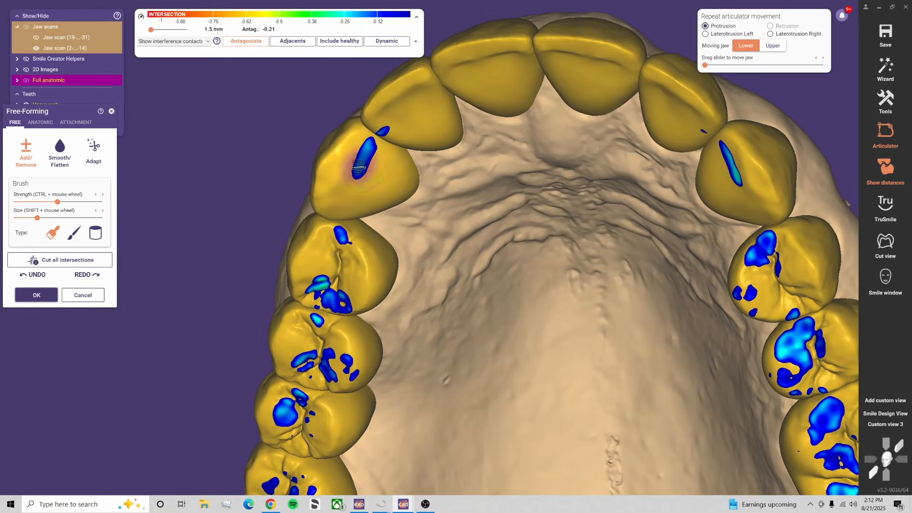
{"action": "mouse_move", "coordinate": [397, 187]}
{"action": "right_mouse_down"}
{"action": "mouse_move", "coordinate": [418, 148]}
{"action": "mouse_move", "coordinate": [409, 119]}
{"action": "mouse_move", "coordinate": [406, 128]}
{"action": "mouse_move", "coordinate": [462, 132]}
{"action": "mouse_move", "coordinate": [482, 149]}
{"action": "mouse_move", "coordinate": [503, 148]}
{"action": "right_mouse_up"}
{"action": "scroll", "coordinate": [473, 101], "scroll_direction": "up", "scroll_amount": 2, "text": "shift"}
{"action": "right_click_drag", "start_coordinate": [444, 278], "coordinate": [448, 268]}
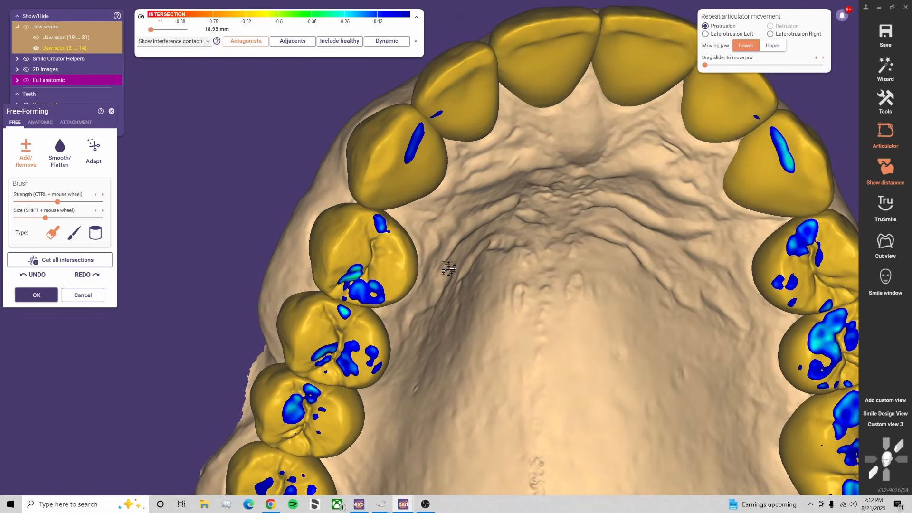
Check the whole upper arch from below and from the front, and isolate the lower arch with its jaw scan
{"action": "scroll", "coordinate": [448, 269], "scroll_direction": "down", "scroll_amount": 5}
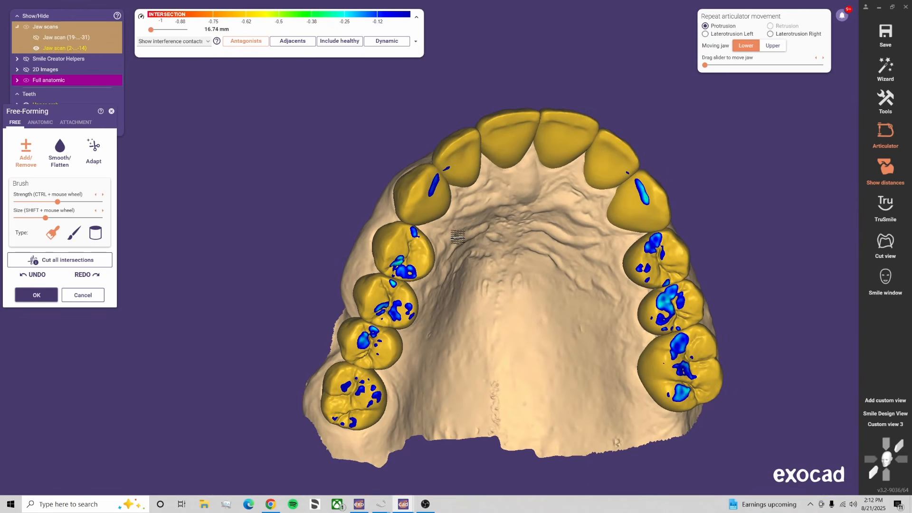
{"action": "right_click_drag", "start_coordinate": [454, 200], "coordinate": [459, 238]}
{"action": "left_click", "coordinate": [879, 425]}
{"action": "scroll", "coordinate": [533, 373], "scroll_direction": "down", "scroll_amount": 5}
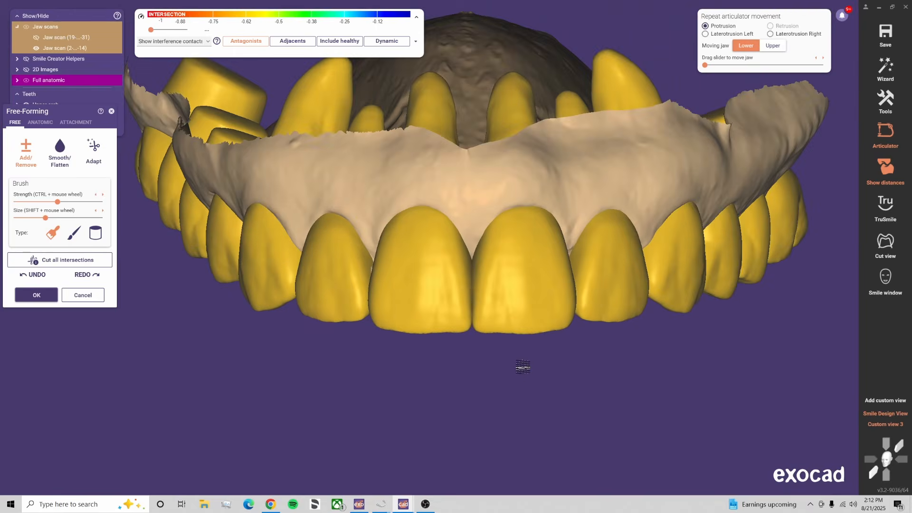
{"action": "scroll", "coordinate": [523, 367], "scroll_direction": "down", "scroll_amount": 4}
{"action": "key", "text": "u"}
{"action": "key", "text": "u"}
{"action": "key", "text": "l"}
{"action": "key", "text": "j"}
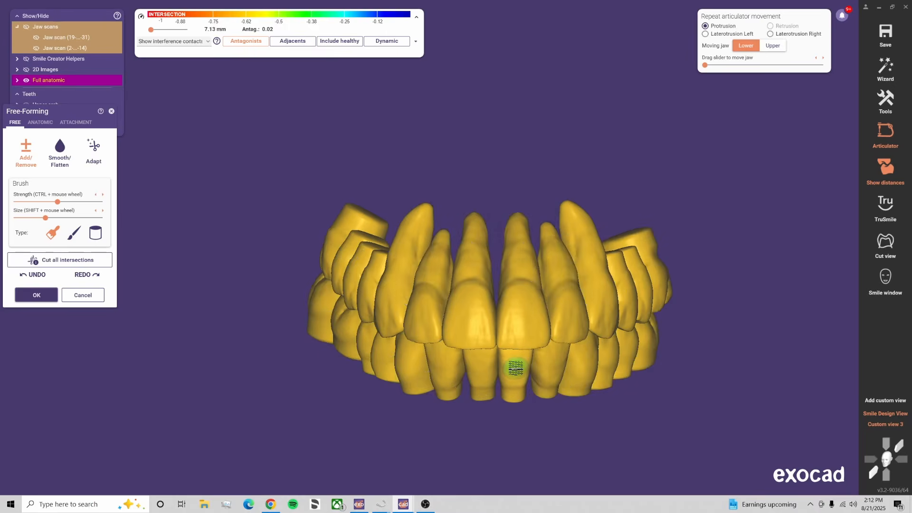
{"action": "key", "text": "j"}
{"action": "key", "text": "u"}
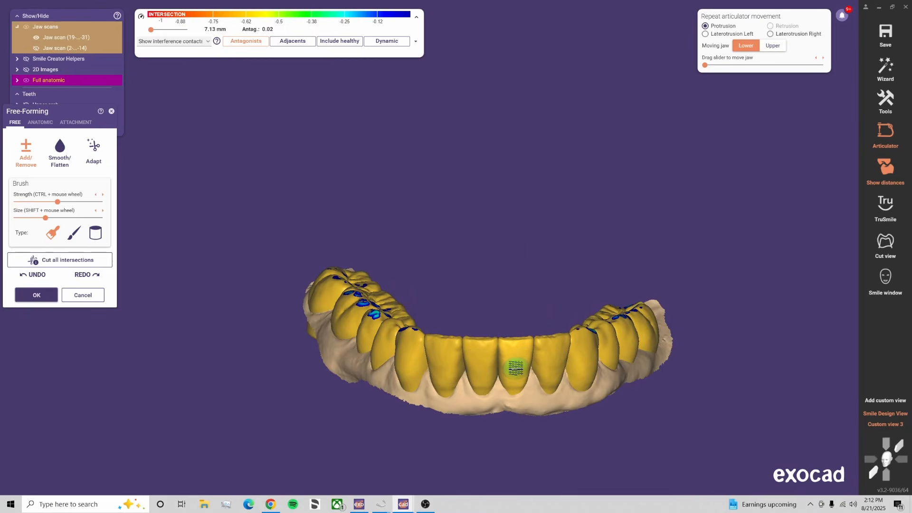
Reshape the lower right canine's cusp with the anatomic Cusps preset to reduce its antagonist contact
{"action": "left_click", "coordinate": [40, 122]}
{"action": "scroll", "coordinate": [591, 366], "scroll_direction": "up", "scroll_amount": 5}
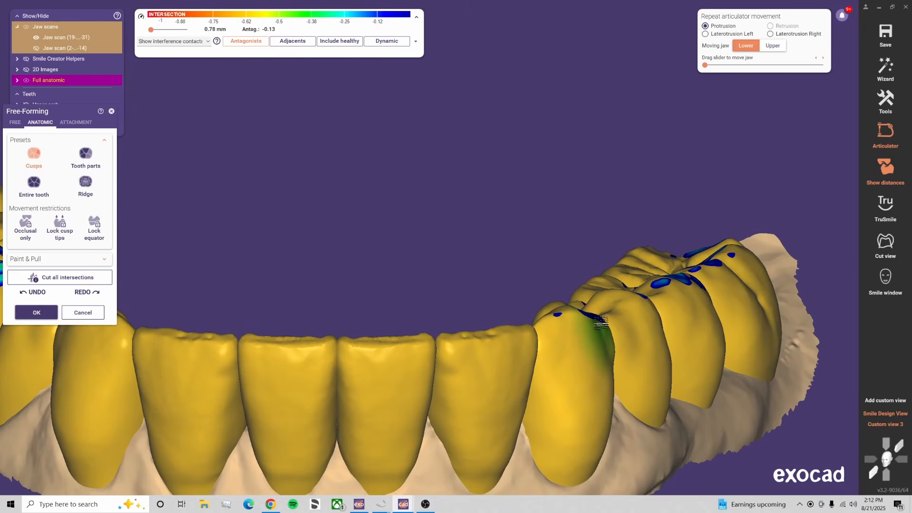
{"action": "right_click_drag", "start_coordinate": [601, 323], "coordinate": [565, 304]}
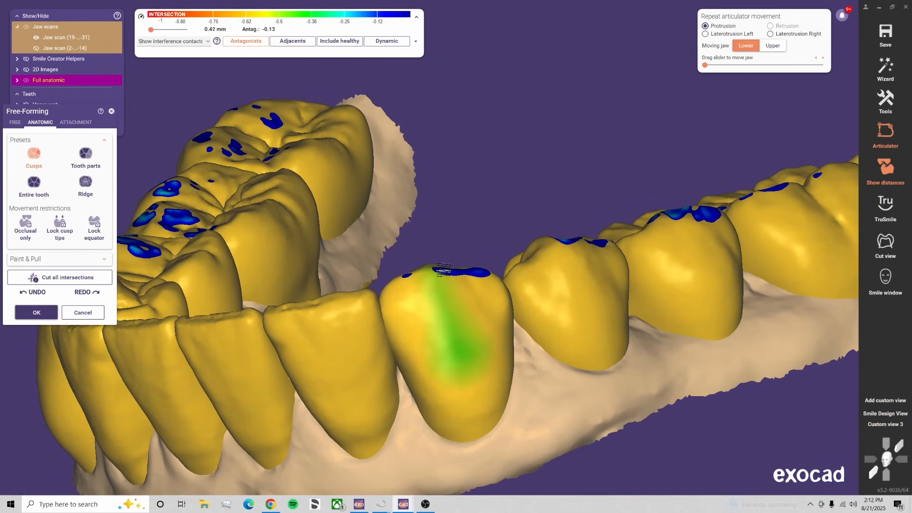
{"action": "right_click_drag", "start_coordinate": [443, 270], "coordinate": [469, 263]}
{"action": "right_click_drag", "start_coordinate": [831, 389], "coordinate": [641, 276]}
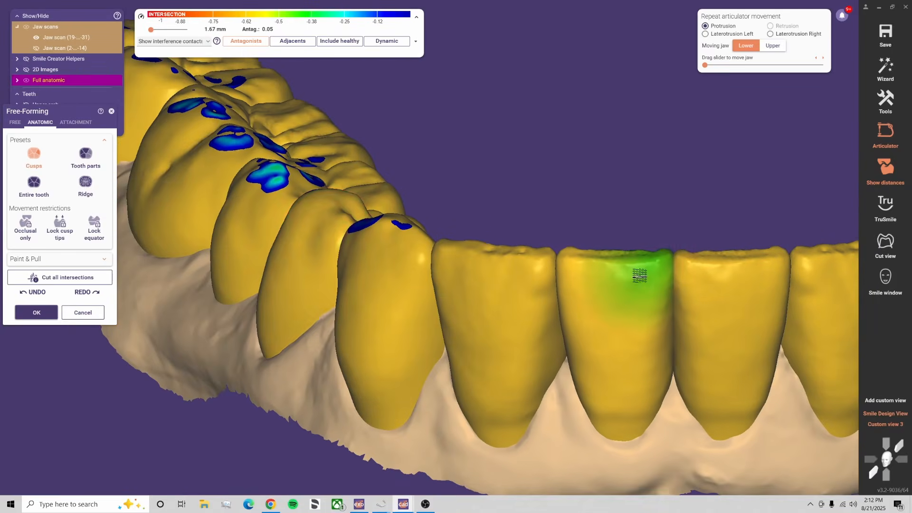
{"action": "scroll", "coordinate": [316, 228], "scroll_direction": "up", "scroll_amount": 2}
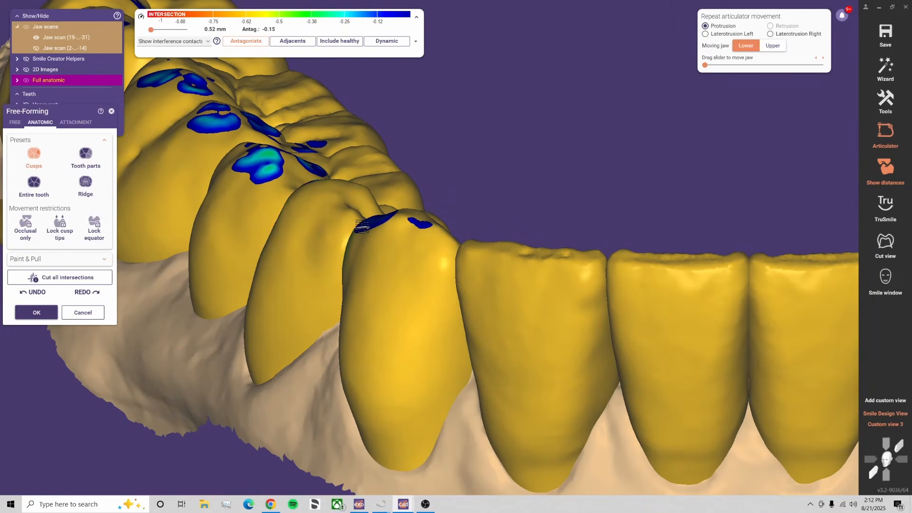
{"action": "left_click_drag", "start_coordinate": [363, 227], "coordinate": [361, 231]}
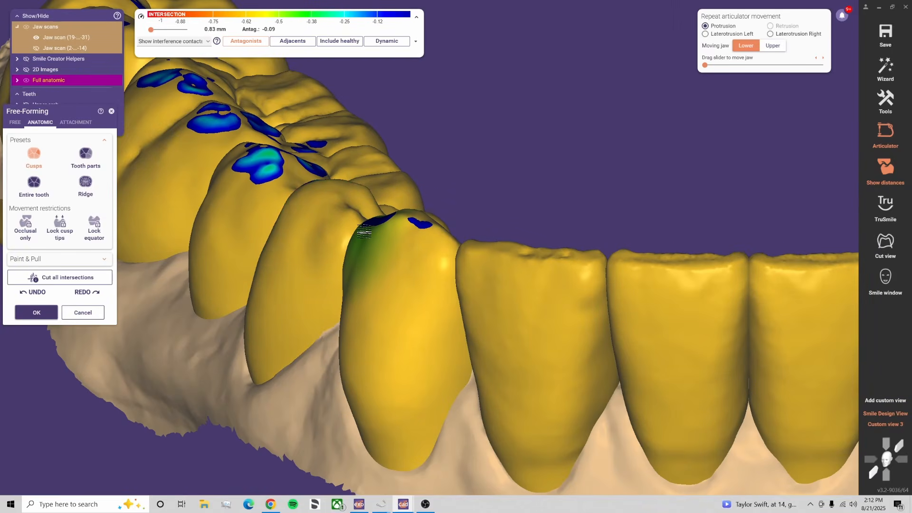
Bring back the upper arch with its jaw scan and examine its antagonist contacts, keeping the anatomic Cusps preset active
{"action": "scroll", "coordinate": [447, 281], "scroll_direction": "down", "scroll_amount": 10}
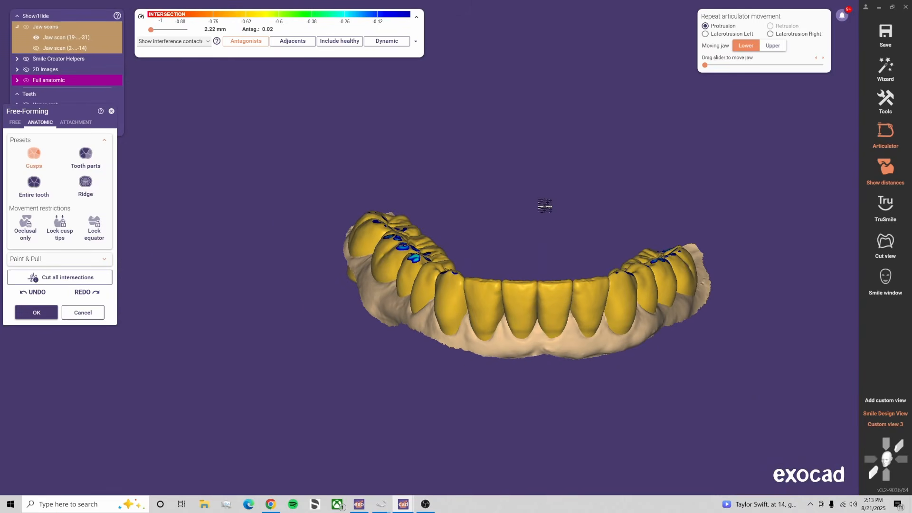
{"action": "right_click_drag", "start_coordinate": [545, 205], "coordinate": [71, 95]}
{"action": "left_click", "coordinate": [19, 121]}
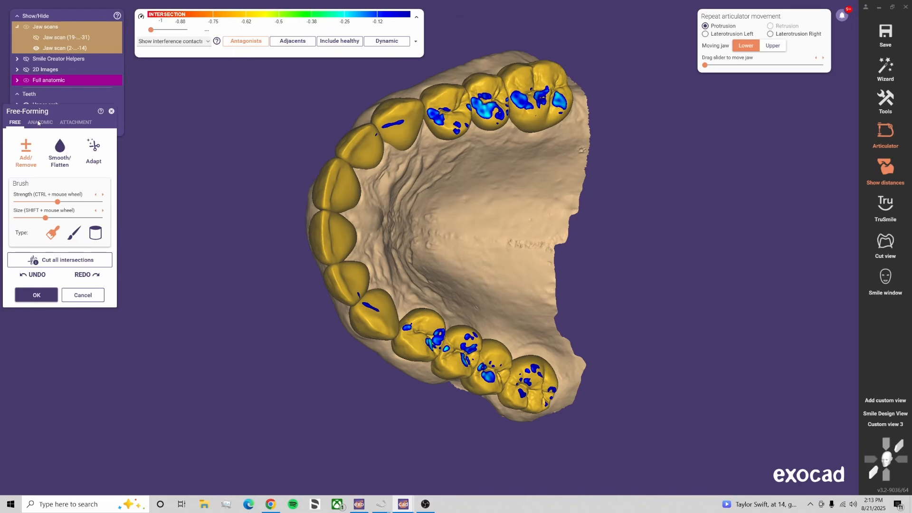
{"action": "left_click", "coordinate": [39, 122]}
{"action": "scroll", "coordinate": [261, 172], "scroll_direction": "up", "scroll_amount": 5}
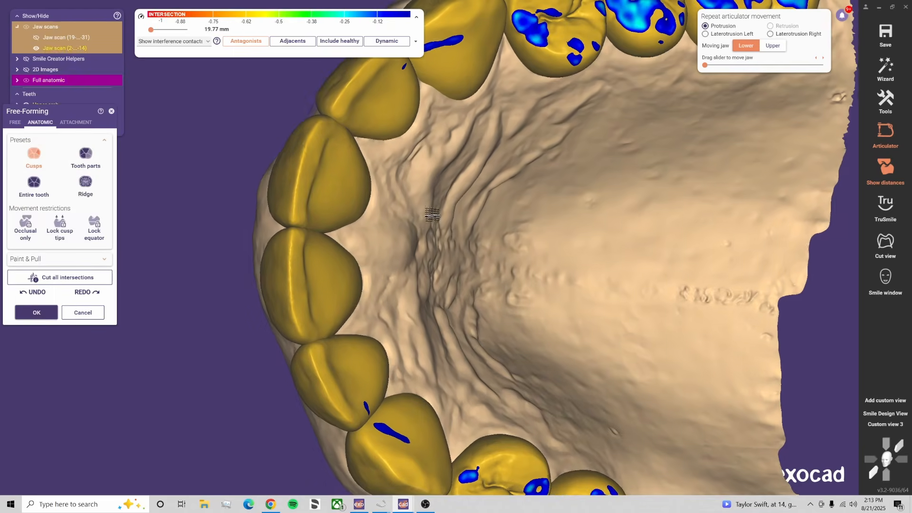
{"action": "scroll", "coordinate": [564, 201], "scroll_direction": "down", "scroll_amount": 3}
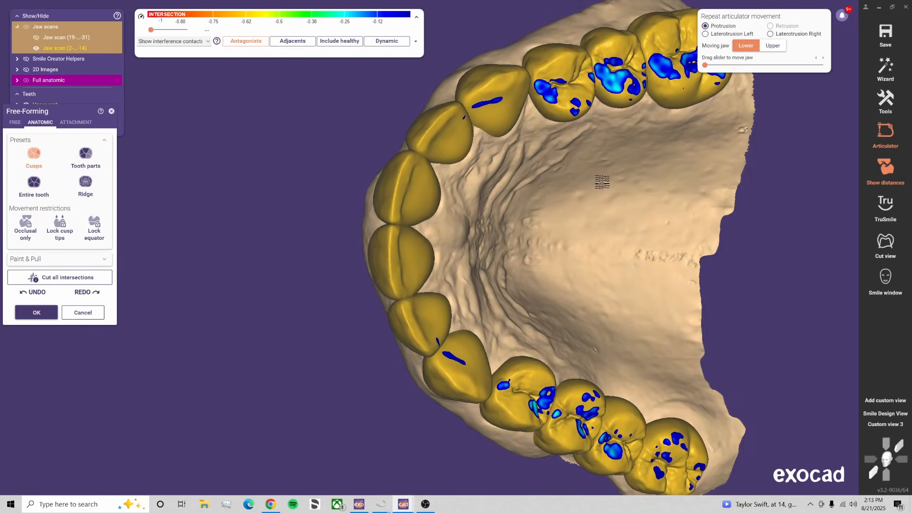
{"action": "scroll", "coordinate": [601, 187], "scroll_direction": "up", "scroll_amount": 2}
{"action": "middle_click_drag", "start_coordinate": [601, 189], "coordinate": [525, 150]}
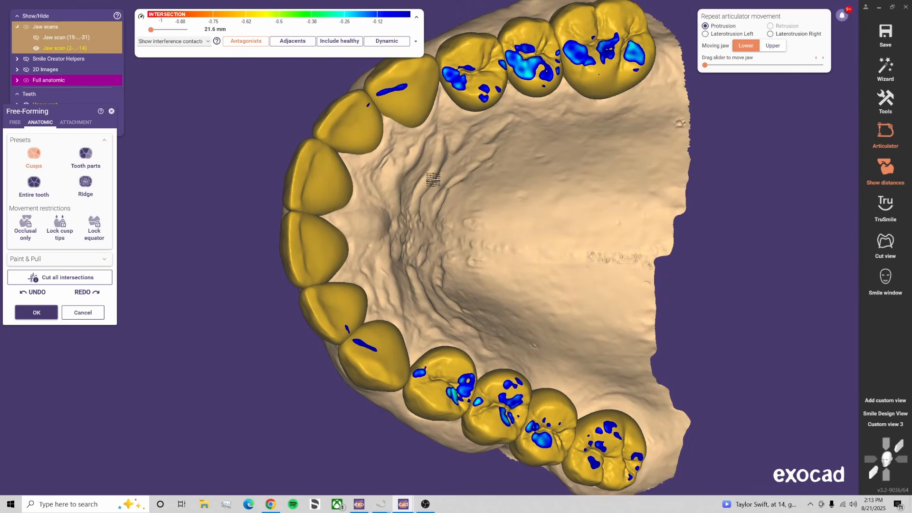
Shape the lingual surfaces of the upper central and lateral incisors into light antagonist contact with the anatomic Cusps preset
{"action": "right_click_drag", "start_coordinate": [433, 180], "coordinate": [444, 174]}
{"action": "scroll", "coordinate": [327, 193], "scroll_direction": "up", "scroll_amount": 4}
{"action": "scroll", "coordinate": [332, 196], "scroll_direction": "down", "scroll_amount": 2}
{"action": "right_click_drag", "start_coordinate": [409, 210], "coordinate": [427, 216]}
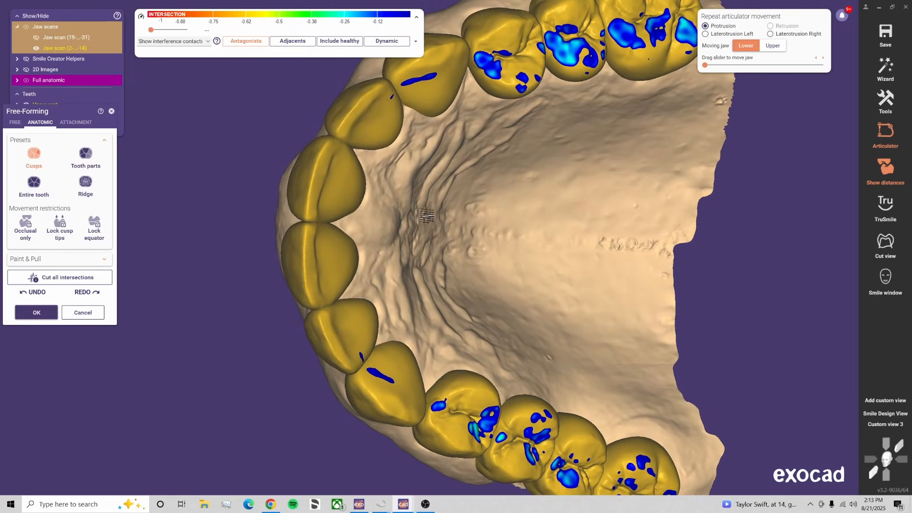
{"action": "scroll", "coordinate": [328, 204], "scroll_direction": "up", "scroll_amount": 2}
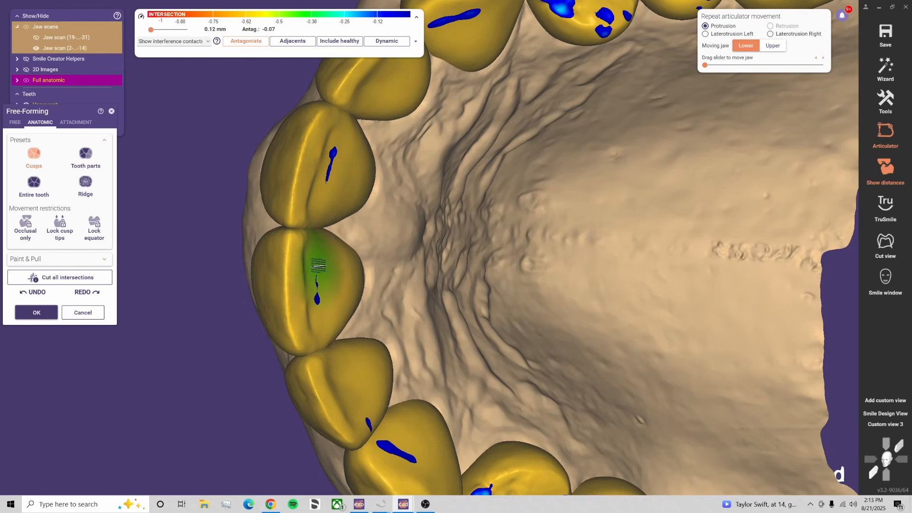
{"action": "right_click_drag", "start_coordinate": [333, 266], "coordinate": [342, 195]}
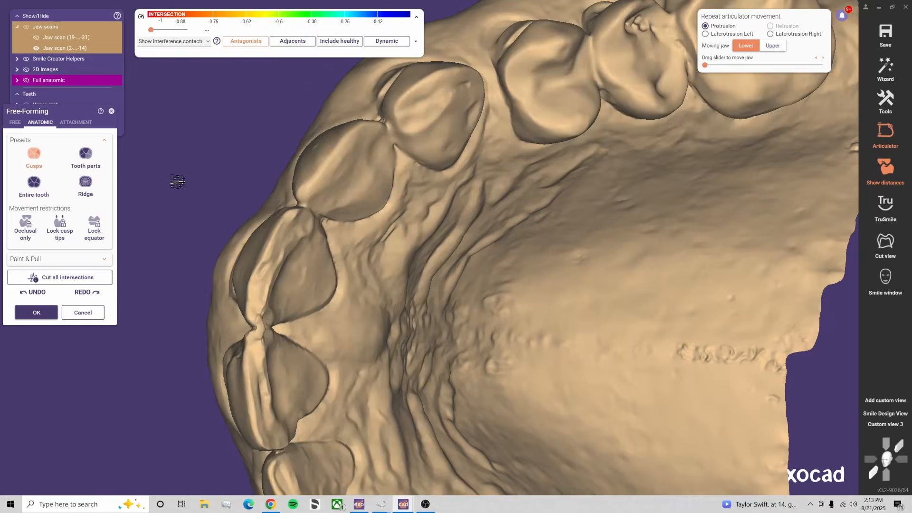
{"action": "right_click_drag", "start_coordinate": [179, 178], "coordinate": [367, 336]}
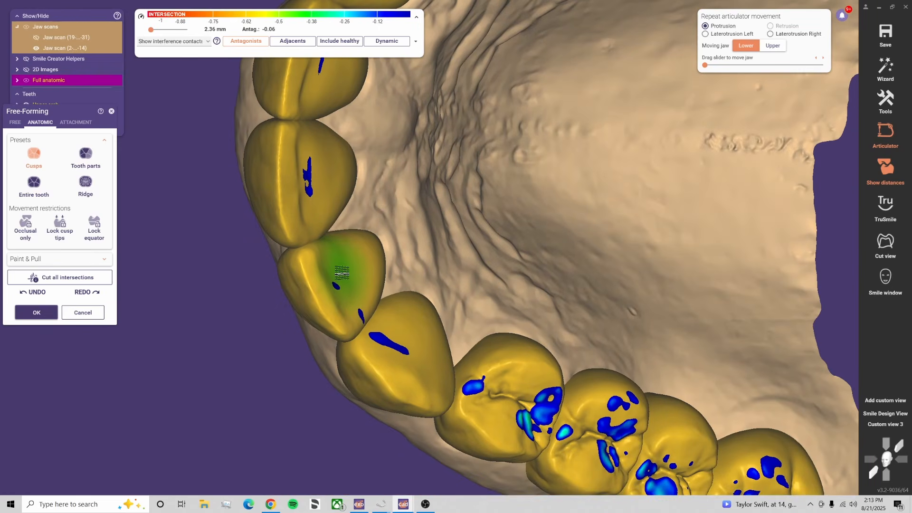
{"action": "right_click_drag", "start_coordinate": [342, 273], "coordinate": [489, 239]}
{"action": "middle_click_drag", "start_coordinate": [479, 224], "coordinate": [465, 272]}
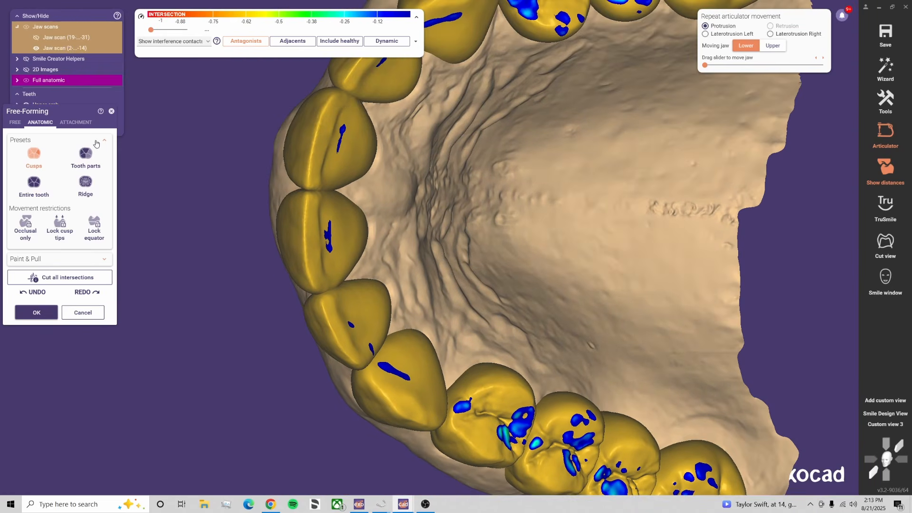
Contour the lingual surface of the upper right central incisor with free Add/Remove, using the broad brush at varying sizes
{"action": "left_click", "coordinate": [15, 123]}
{"action": "scroll", "coordinate": [350, 214], "scroll_direction": "up", "scroll_amount": 4}
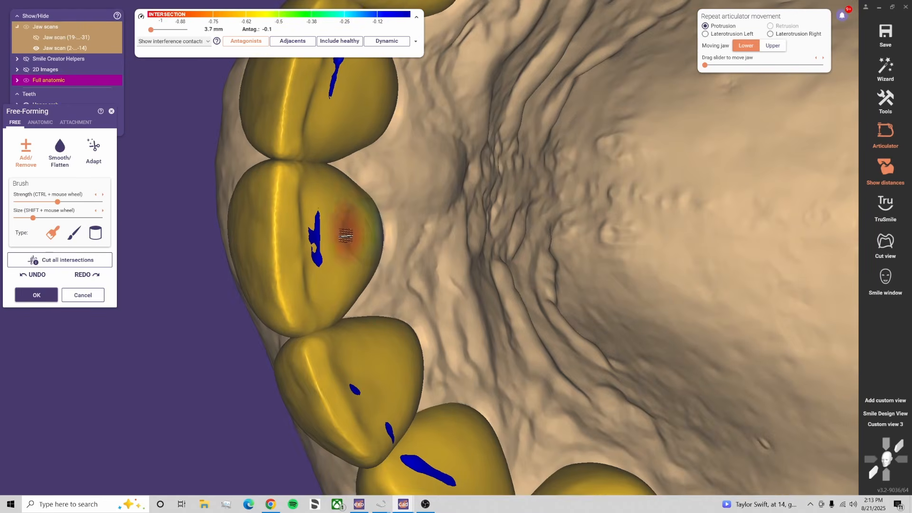
{"action": "mouse_move", "coordinate": [410, 227]}
{"action": "right_mouse_down"}
{"action": "mouse_move", "coordinate": [414, 220]}
{"action": "mouse_move", "coordinate": [389, 217]}
{"action": "right_mouse_up"}
{"action": "scroll", "coordinate": [352, 198], "scroll_direction": "up", "scroll_amount": 2, "text": "shift"}
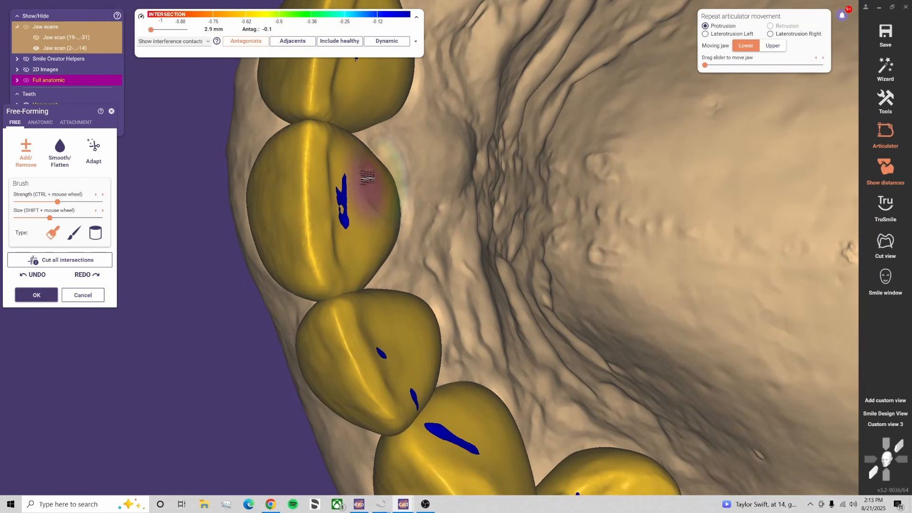
{"action": "mouse_move", "coordinate": [398, 159]}
{"action": "right_mouse_down"}
{"action": "mouse_move", "coordinate": [363, 208]}
{"action": "mouse_move", "coordinate": [405, 220]}
{"action": "right_mouse_up"}
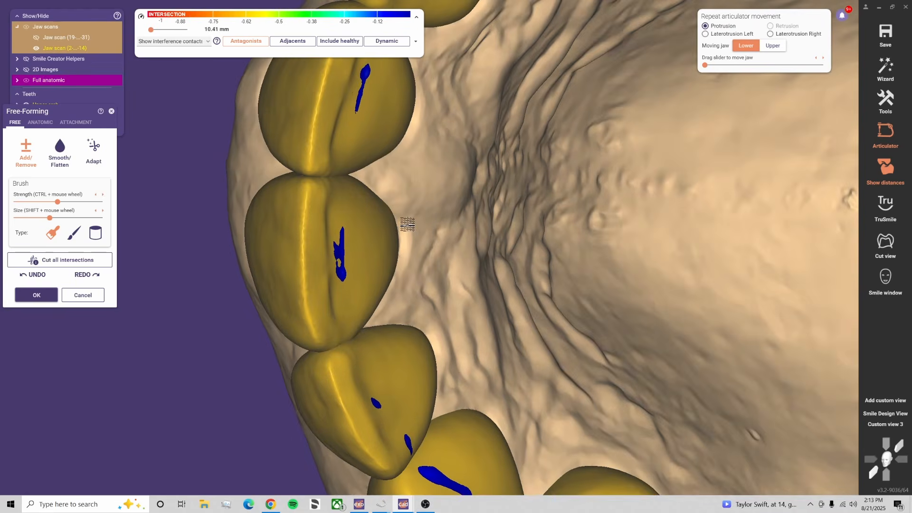
{"action": "right_click_drag", "start_coordinate": [387, 255], "coordinate": [339, 335]}
{"action": "scroll", "coordinate": [320, 354], "scroll_direction": "up", "scroll_amount": 1, "text": "shift"}
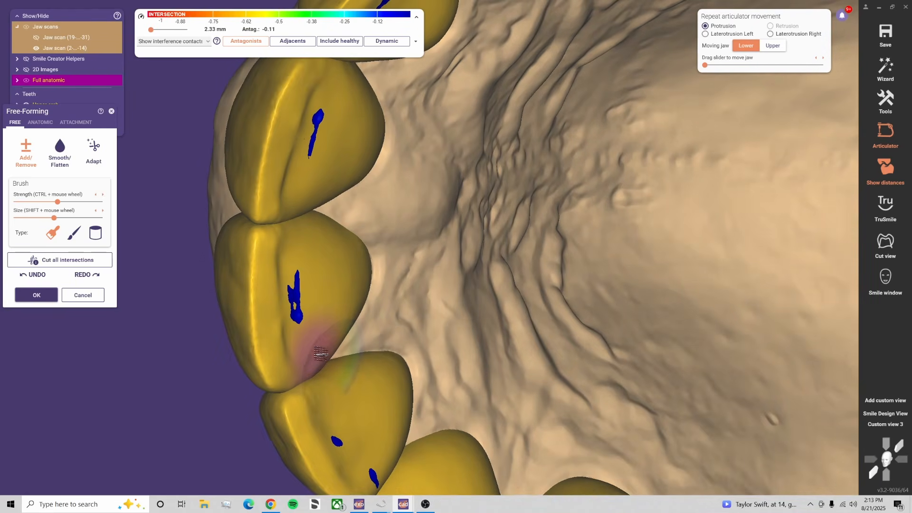
{"action": "scroll", "coordinate": [305, 368], "scroll_direction": "up", "scroll_amount": 2, "text": "shift"}
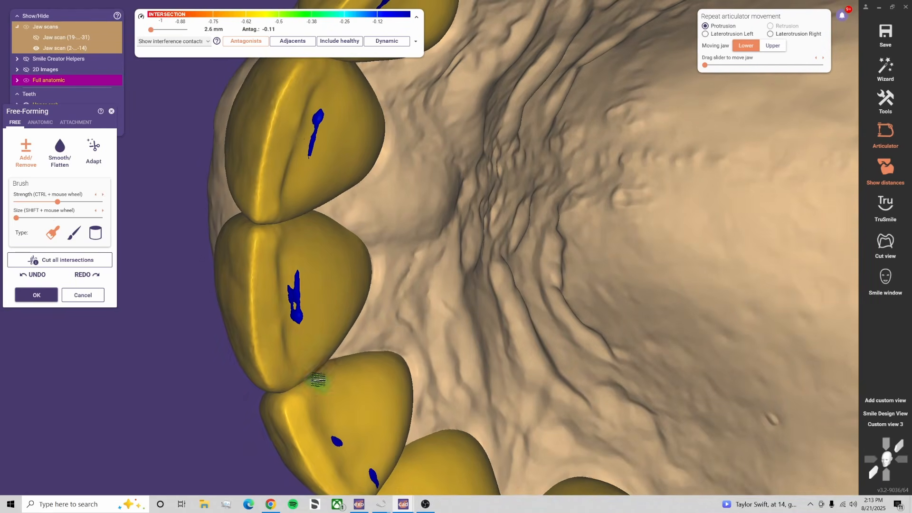
{"action": "mouse_move", "coordinate": [312, 368]}
{"action": "right_mouse_down"}
{"action": "mouse_move", "coordinate": [335, 319]}
{"action": "mouse_move", "coordinate": [326, 387]}
{"action": "mouse_move", "coordinate": [354, 334]}
{"action": "mouse_move", "coordinate": [346, 361]}
{"action": "mouse_move", "coordinate": [300, 405]}
{"action": "right_mouse_up"}
{"action": "scroll", "coordinate": [334, 319], "scroll_direction": "down", "scroll_amount": 1, "text": "shift"}
{"action": "scroll", "coordinate": [335, 326], "scroll_direction": "up", "scroll_amount": 3, "text": "shift"}
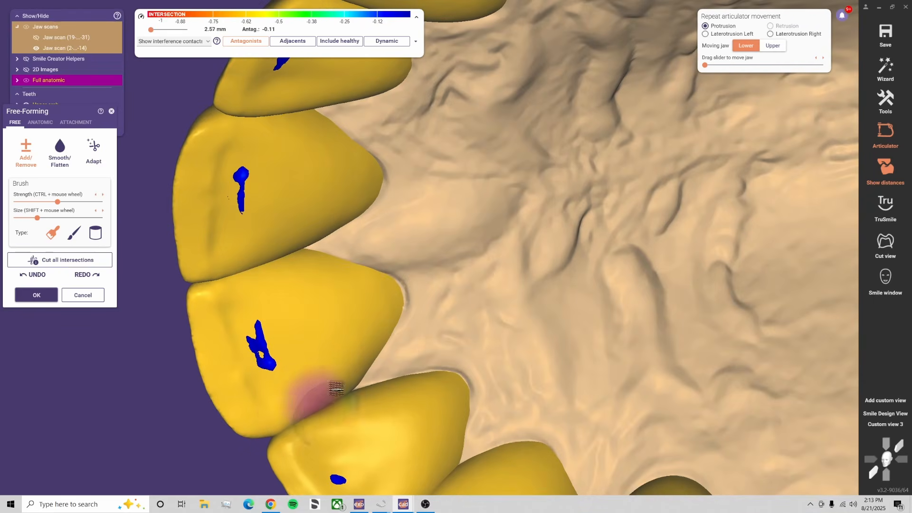
Refine the lingual contour where the upper right central and lateral incisors meet, varying the Add/Remove brush size
{"action": "mouse_move", "coordinate": [356, 374]}
{"action": "right_mouse_down"}
{"action": "mouse_move", "coordinate": [367, 383]}
{"action": "mouse_move", "coordinate": [305, 367]}
{"action": "mouse_move", "coordinate": [322, 351]}
{"action": "mouse_move", "coordinate": [338, 356]}
{"action": "mouse_move", "coordinate": [290, 372]}
{"action": "mouse_move", "coordinate": [332, 372]}
{"action": "right_mouse_up"}
{"action": "scroll", "coordinate": [323, 351], "scroll_direction": "down", "scroll_amount": 2, "text": "shift"}
{"action": "scroll", "coordinate": [322, 350], "scroll_direction": "down", "scroll_amount": 2, "text": "shift"}
{"action": "scroll", "coordinate": [299, 362], "scroll_direction": "up", "scroll_amount": 2, "text": "shift"}
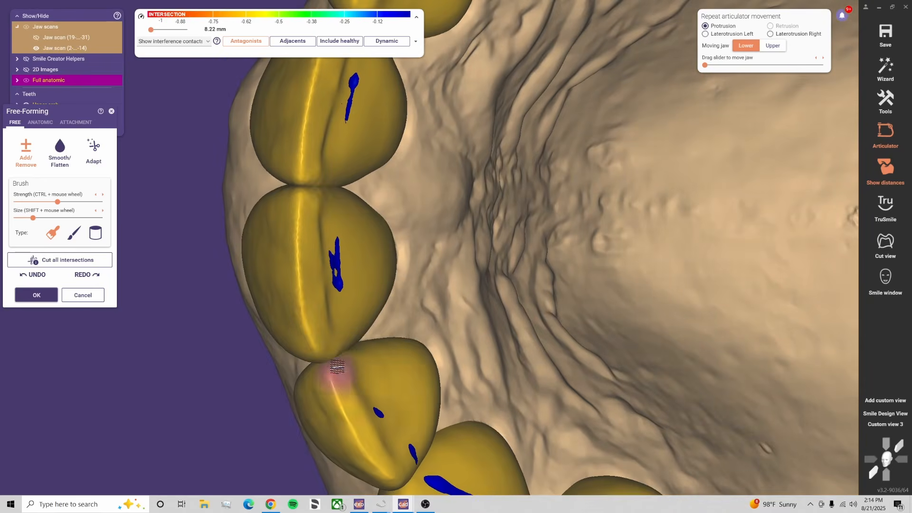
{"action": "scroll", "coordinate": [364, 293], "scroll_direction": "up", "scroll_amount": 2, "text": "shift"}
{"action": "right_click_drag", "start_coordinate": [389, 267], "coordinate": [374, 265]}
{"action": "scroll", "coordinate": [359, 244], "scroll_direction": "down", "scroll_amount": 2, "text": "shift"}
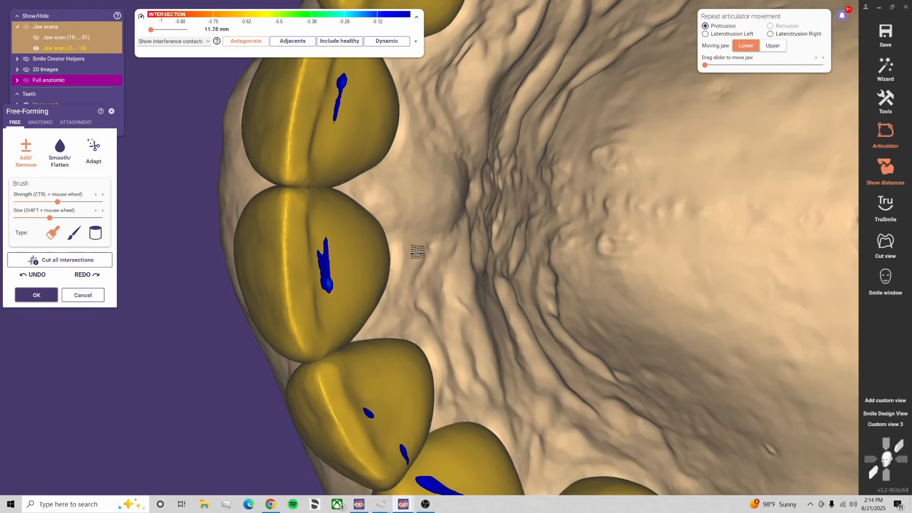
Contour the lingual surface of the upper left central incisor with a smaller Add/Remove brush
{"action": "middle_click_drag", "start_coordinate": [418, 249], "coordinate": [399, 342]}
{"action": "right_click_drag", "start_coordinate": [346, 244], "coordinate": [357, 261]}
{"action": "scroll", "coordinate": [334, 260], "scroll_direction": "down", "scroll_amount": 3, "text": "shift"}
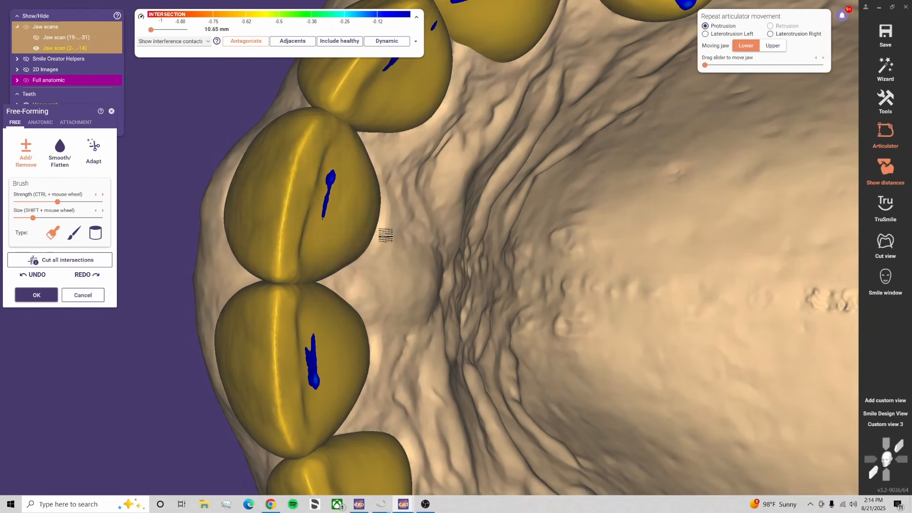
{"action": "right_click_drag", "start_coordinate": [386, 236], "coordinate": [337, 254]}
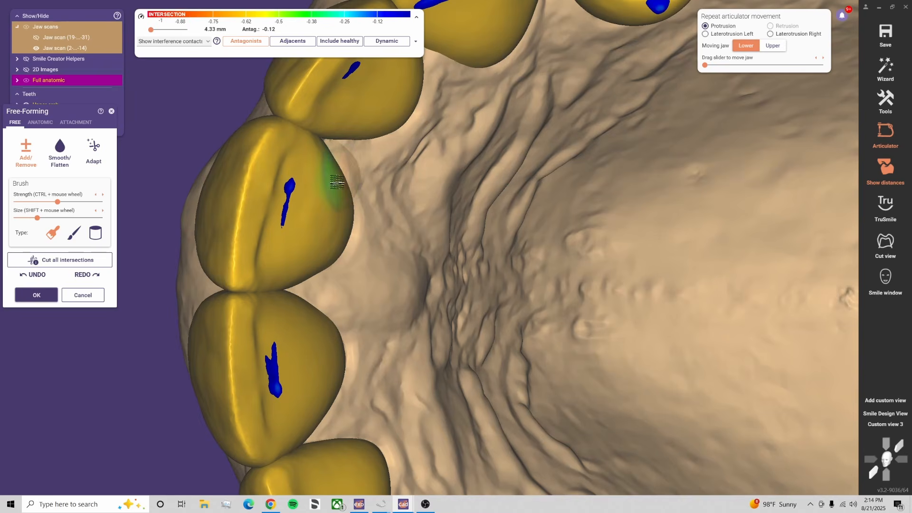
{"action": "right_click_drag", "start_coordinate": [397, 217], "coordinate": [335, 212]}
{"action": "left_click_drag", "start_coordinate": [241, 133], "coordinate": [252, 130], "text": "shift"}
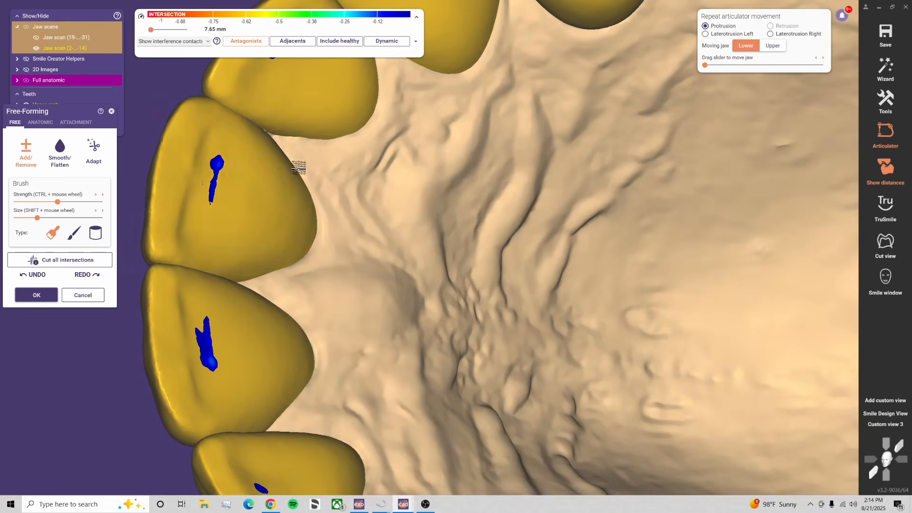
{"action": "right_click_drag", "start_coordinate": [299, 168], "coordinate": [289, 174]}
{"action": "left_click_drag", "start_coordinate": [244, 142], "coordinate": [244, 150], "text": "shift"}
{"action": "right_click_drag", "start_coordinate": [291, 192], "coordinate": [353, 219]}
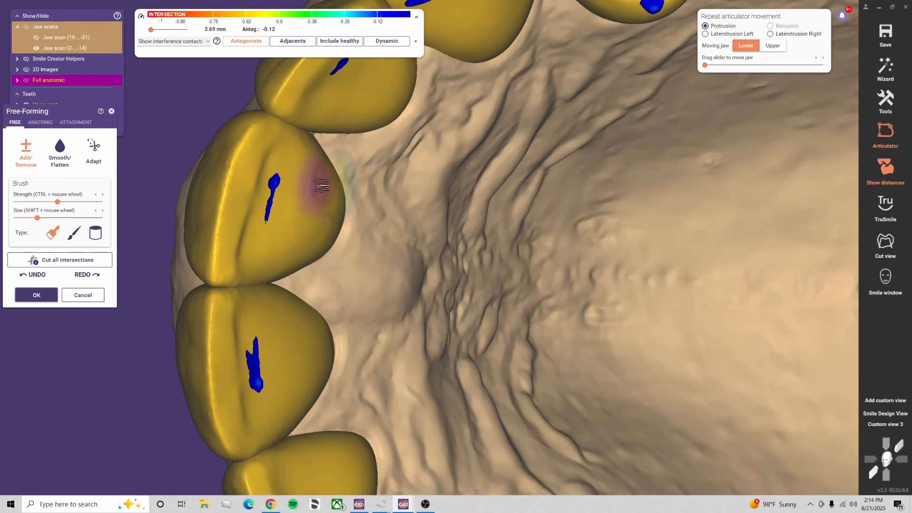
{"action": "mouse_move", "coordinate": [321, 185]}
{"action": "right_mouse_down"}
{"action": "mouse_move", "coordinate": [350, 214]}
{"action": "mouse_move", "coordinate": [330, 241]}
{"action": "mouse_move", "coordinate": [367, 242]}
{"action": "mouse_move", "coordinate": [360, 225]}
{"action": "right_mouse_up"}
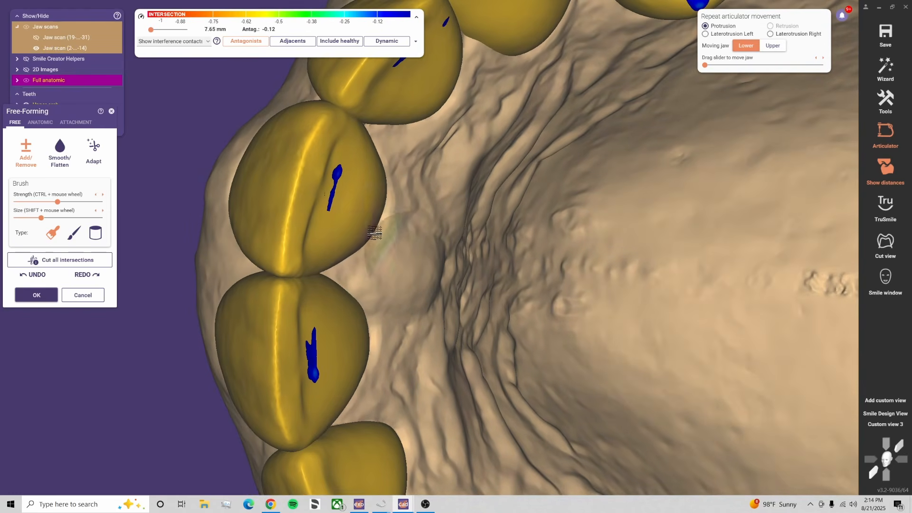
Refine the mesial and distal lingual margins of the upper left central incisor, reducing the brush size for the distal edge
{"action": "right_click_drag", "start_coordinate": [377, 185], "coordinate": [348, 231]}
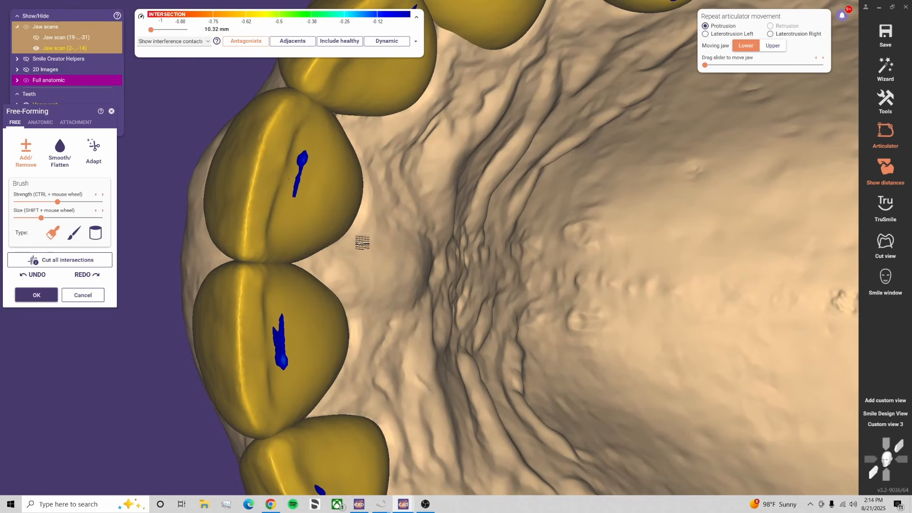
{"action": "right_click", "coordinate": [362, 243]}
{"action": "scroll", "coordinate": [327, 242], "scroll_direction": "down", "scroll_amount": 2, "text": "shift"}
{"action": "left_click", "coordinate": [327, 242], "text": "shift"}
{"action": "left_click_drag", "start_coordinate": [334, 238], "coordinate": [326, 239]}
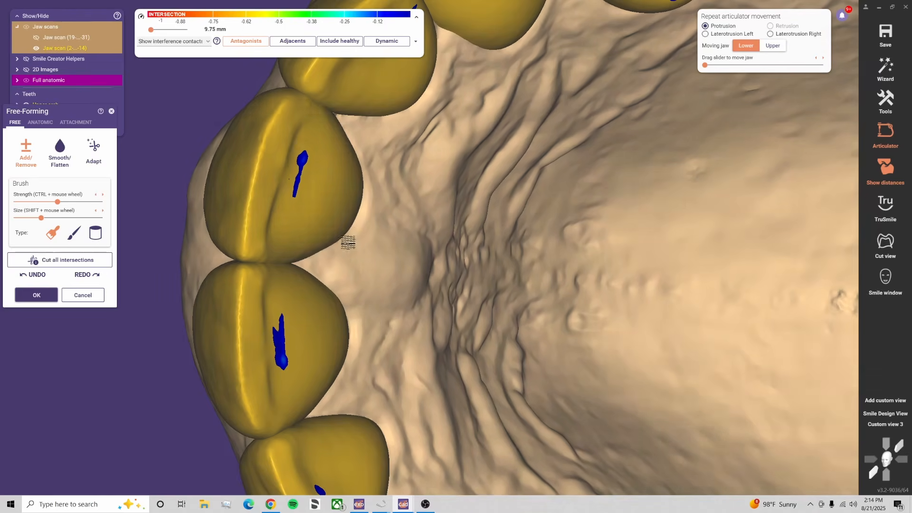
{"action": "mouse_move", "coordinate": [349, 243]}
{"action": "right_mouse_down"}
{"action": "mouse_move", "coordinate": [342, 272]}
{"action": "mouse_move", "coordinate": [384, 238]}
{"action": "right_mouse_up"}
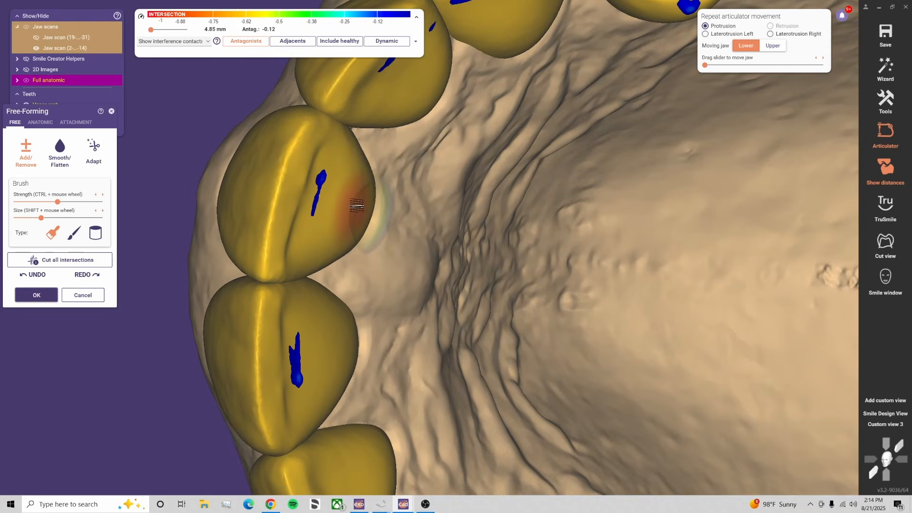
{"action": "scroll", "coordinate": [369, 175], "scroll_direction": "down", "scroll_amount": 4, "text": "shift"}
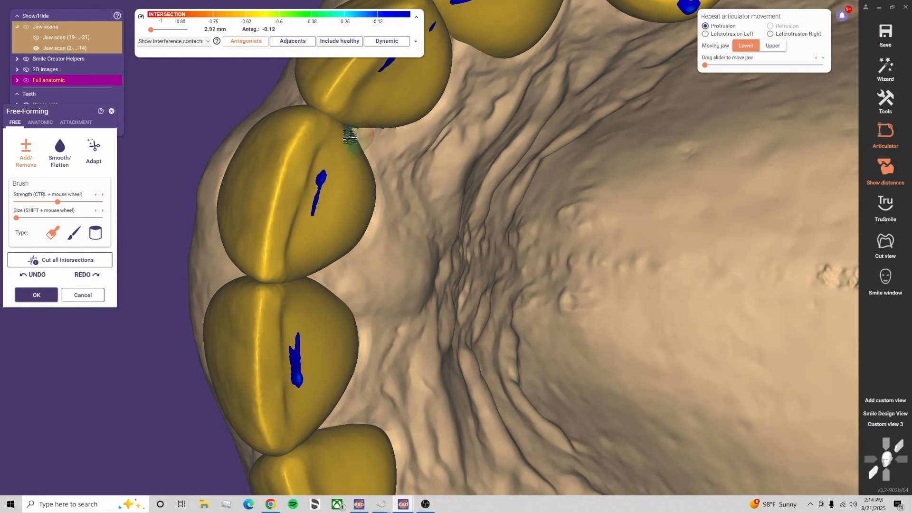
{"action": "scroll", "coordinate": [340, 142], "scroll_direction": "up", "scroll_amount": 3}
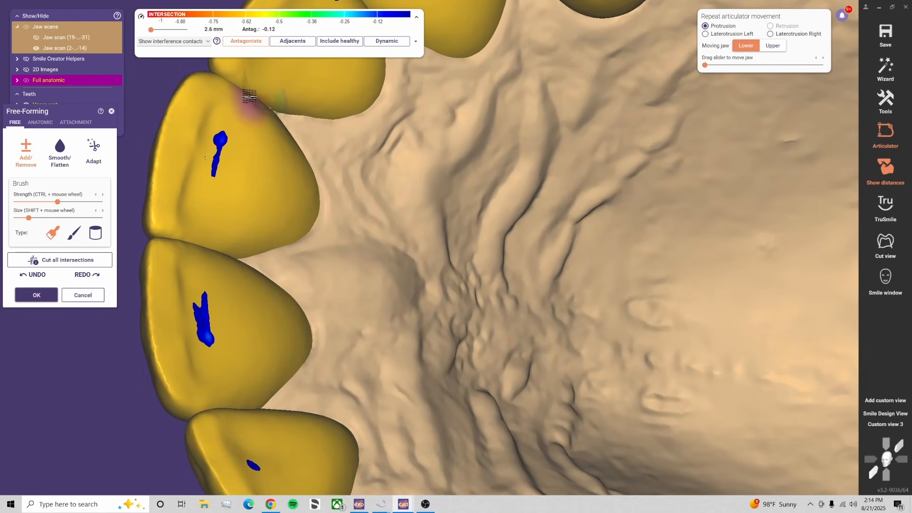
Contour the lingual surface of the upper right lateral incisor with a larger Add/Remove brush
{"action": "right_click_drag", "start_coordinate": [380, 328], "coordinate": [435, 376]}
{"action": "middle_click_drag", "start_coordinate": [435, 375], "coordinate": [497, 206]}
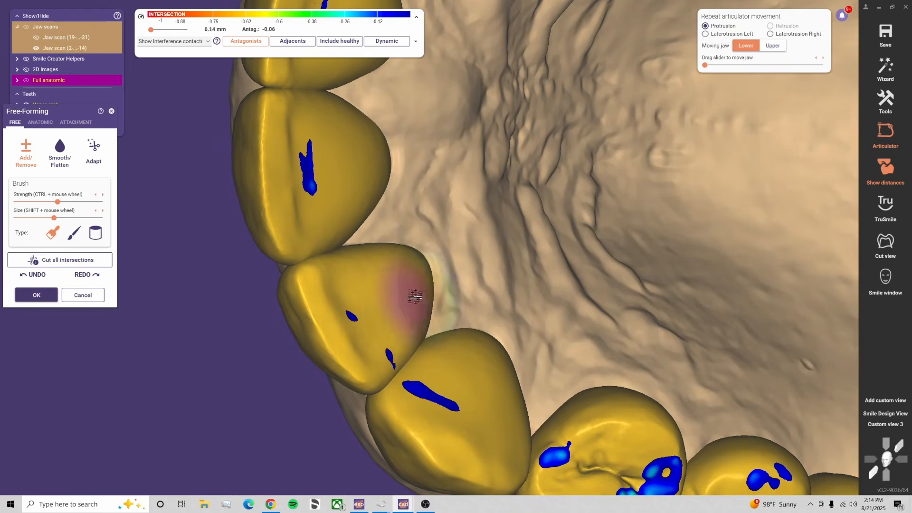
{"action": "right_click_drag", "start_coordinate": [415, 297], "coordinate": [380, 228]}
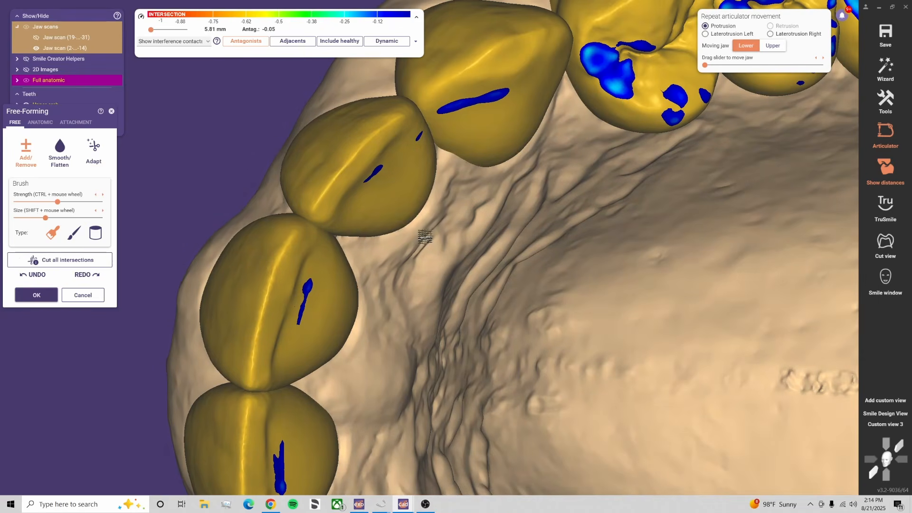
Contour the lingual surface of the upper left lateral incisor with the Add/Remove brush, adjusting its size
{"action": "mouse_move", "coordinate": [423, 238]}
{"action": "right_mouse_down"}
{"action": "mouse_move", "coordinate": [398, 227]}
{"action": "mouse_move", "coordinate": [407, 222]}
{"action": "right_mouse_up"}
{"action": "mouse_move", "coordinate": [383, 341]}
{"action": "right_mouse_down"}
{"action": "mouse_move", "coordinate": [397, 342]}
{"action": "mouse_move", "coordinate": [407, 312]}
{"action": "mouse_move", "coordinate": [425, 332]}
{"action": "mouse_move", "coordinate": [418, 328]}
{"action": "right_mouse_up"}
{"action": "scroll", "coordinate": [405, 222], "scroll_direction": "down", "scroll_amount": 1, "text": "shift"}
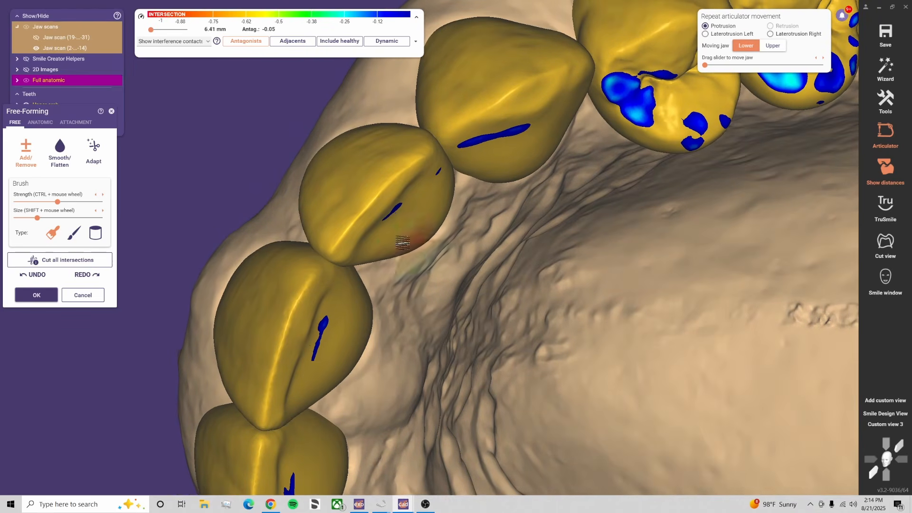
{"action": "right_click_drag", "start_coordinate": [427, 261], "coordinate": [415, 256]}
{"action": "mouse_move", "coordinate": [349, 230]}
{"action": "right_mouse_down"}
{"action": "mouse_move", "coordinate": [318, 207]}
{"action": "mouse_move", "coordinate": [363, 220]}
{"action": "right_mouse_up"}
{"action": "scroll", "coordinate": [285, 199], "scroll_direction": "up", "scroll_amount": 3, "text": "shift"}
{"action": "left_click", "coordinate": [341, 141]}
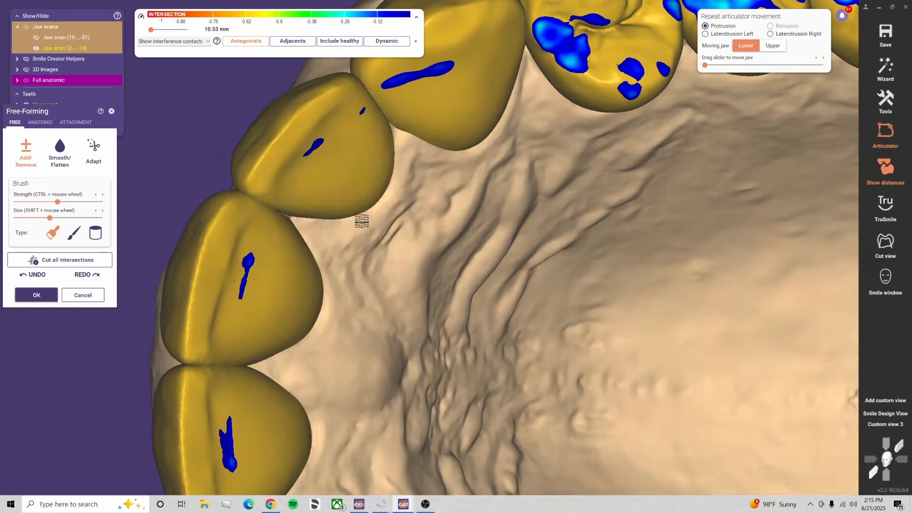
Check the reshaped upper arch as a whole and apply the free-forming changes
{"action": "right_click_drag", "start_coordinate": [456, 281], "coordinate": [467, 272]}
{"action": "scroll", "coordinate": [466, 272], "scroll_direction": "down", "scroll_amount": 2}
{"action": "mouse_move", "coordinate": [447, 301]}
{"action": "right_mouse_down"}
{"action": "mouse_move", "coordinate": [445, 286]}
{"action": "mouse_move", "coordinate": [464, 282]}
{"action": "mouse_move", "coordinate": [434, 295]}
{"action": "mouse_move", "coordinate": [436, 314]}
{"action": "mouse_move", "coordinate": [471, 275]}
{"action": "right_mouse_up"}
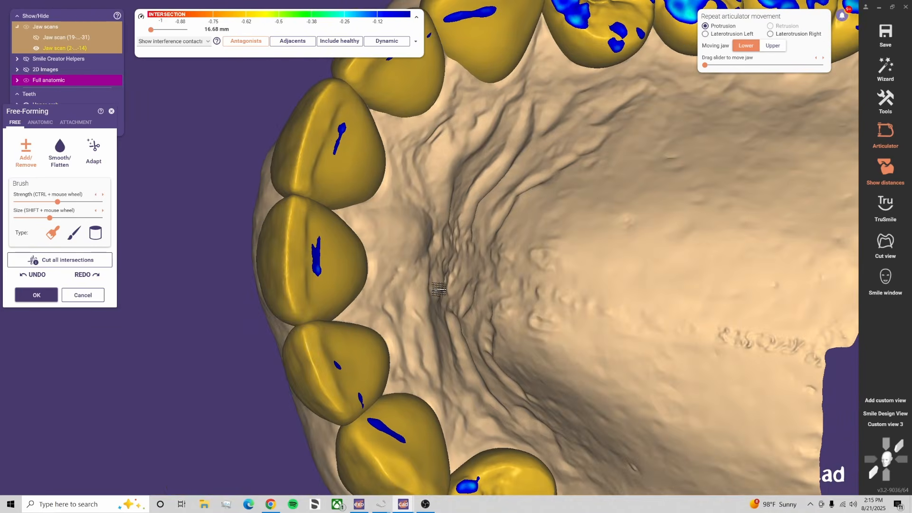
{"action": "scroll", "coordinate": [473, 273], "scroll_direction": "down", "scroll_amount": 3}
{"action": "scroll", "coordinate": [474, 273], "scroll_direction": "down", "scroll_amount": 3}
{"action": "left_click", "coordinate": [36, 295]}
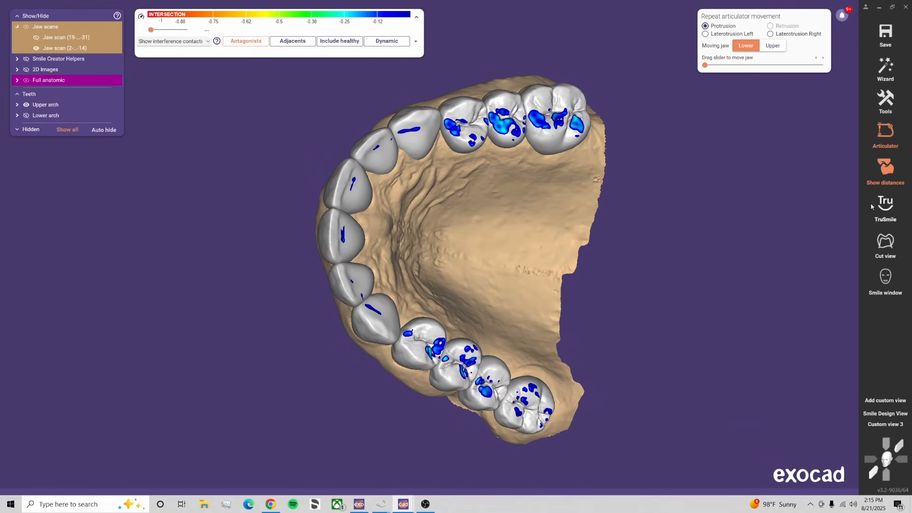
Open the setup of the Artex CR articulator and leave the gap between the upper and lower jaw
{"action": "left_click", "coordinate": [886, 133]}
{"action": "left_click", "coordinate": [812, 208]}
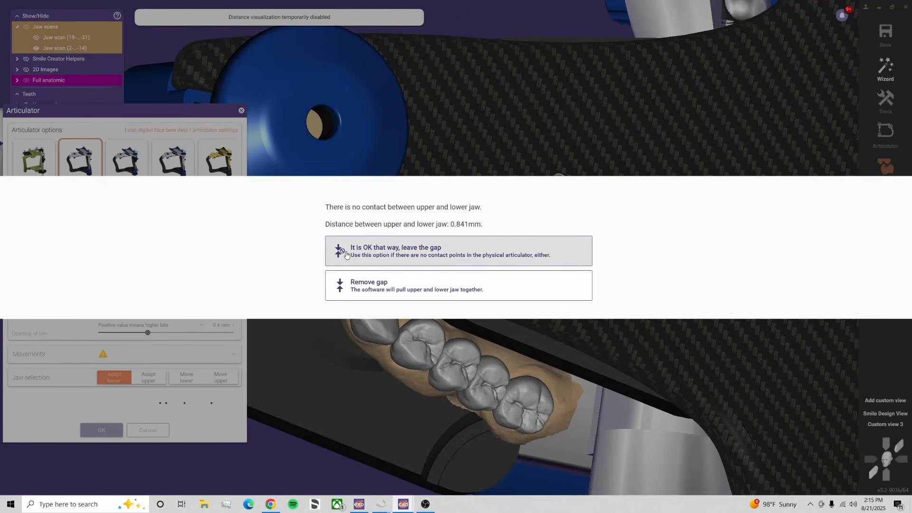
{"action": "left_click", "coordinate": [346, 252]}
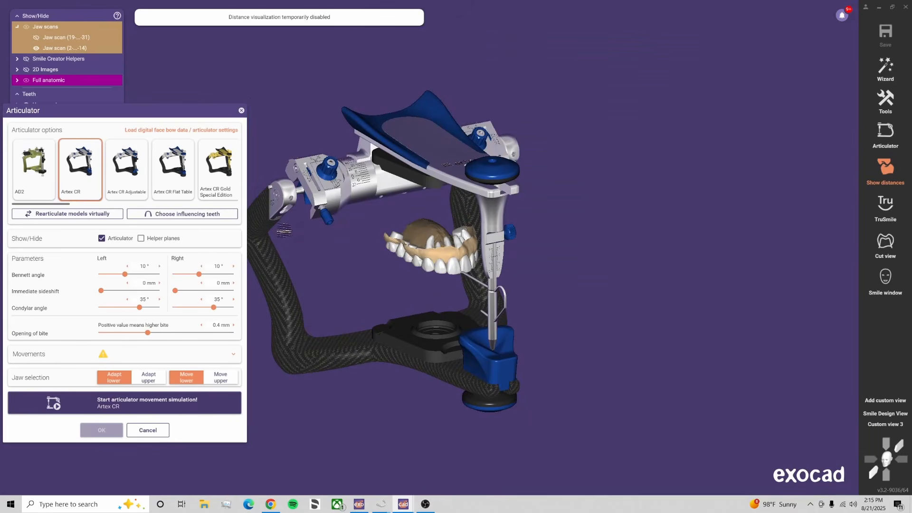
Show only the full anatomic teeth without the articulator or jaw scans, and make the upper jaw's teeth semi-transparent
{"action": "left_click", "coordinate": [101, 238]}
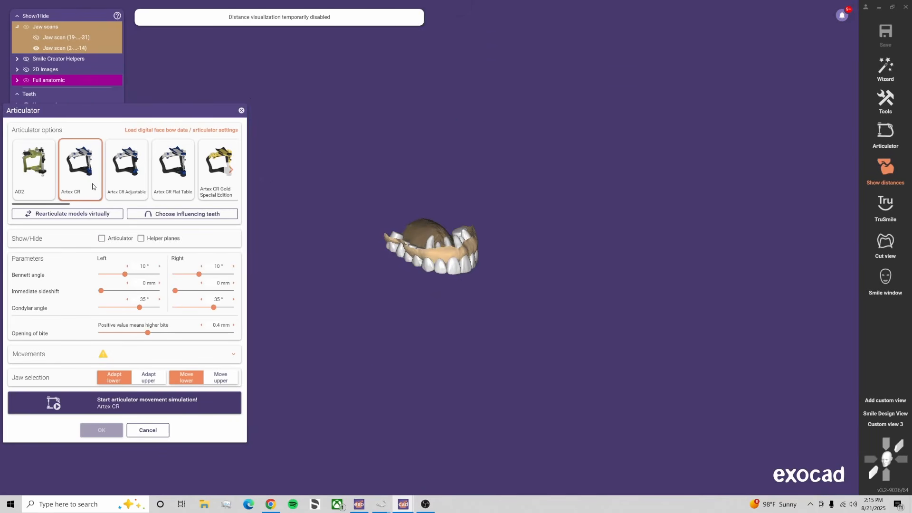
{"action": "key", "text": "j"}
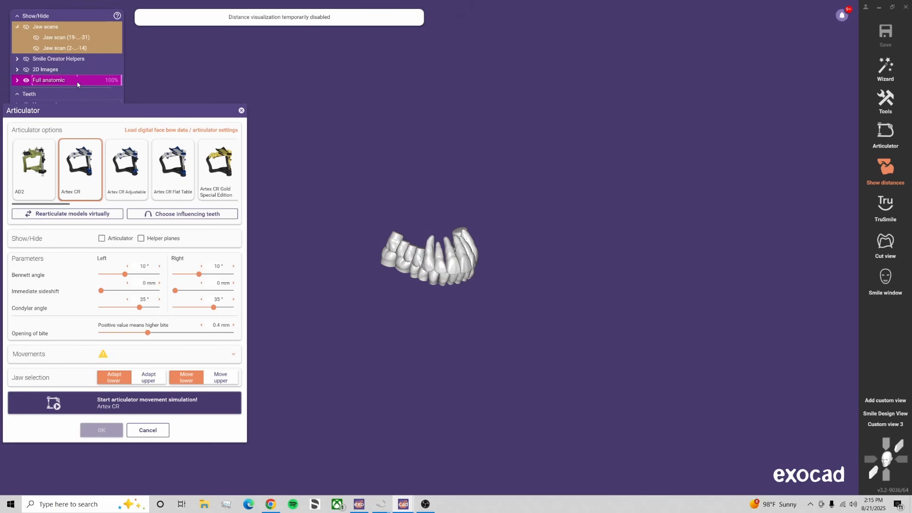
{"action": "left_click", "coordinate": [18, 81]}
{"action": "left_click", "coordinate": [27, 91]}
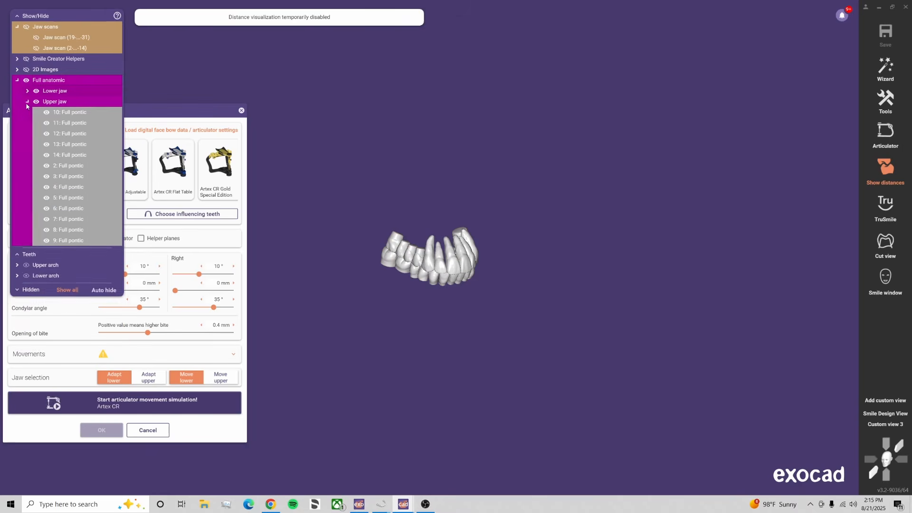
{"action": "left_click", "coordinate": [27, 102]}
{"action": "left_click_drag", "start_coordinate": [114, 102], "coordinate": [78, 104]}
{"action": "scroll", "coordinate": [440, 292], "scroll_direction": "up", "scroll_amount": 10}
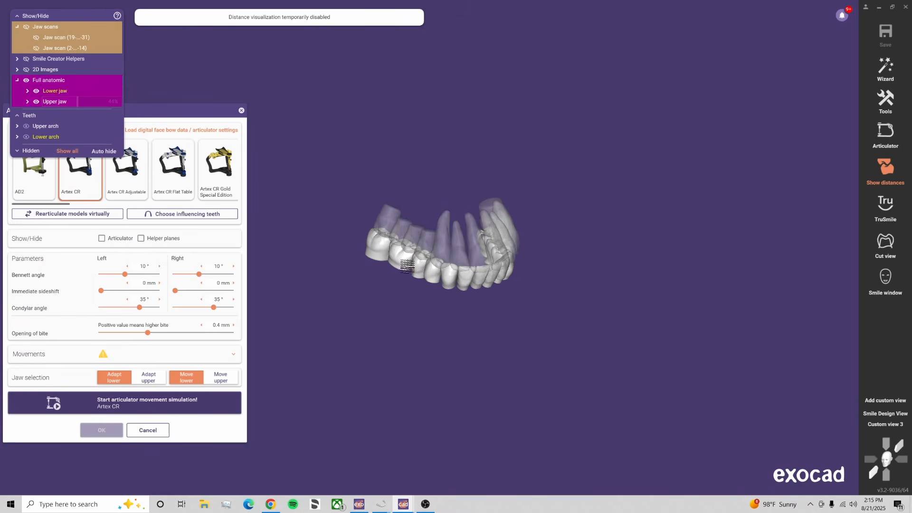
Raise the bite opening to 0.7 mm, accept the articulator settings, and revert the raised bite to the original jaw scan position
{"action": "scroll", "coordinate": [437, 369], "scroll_direction": "up", "scroll_amount": 3}
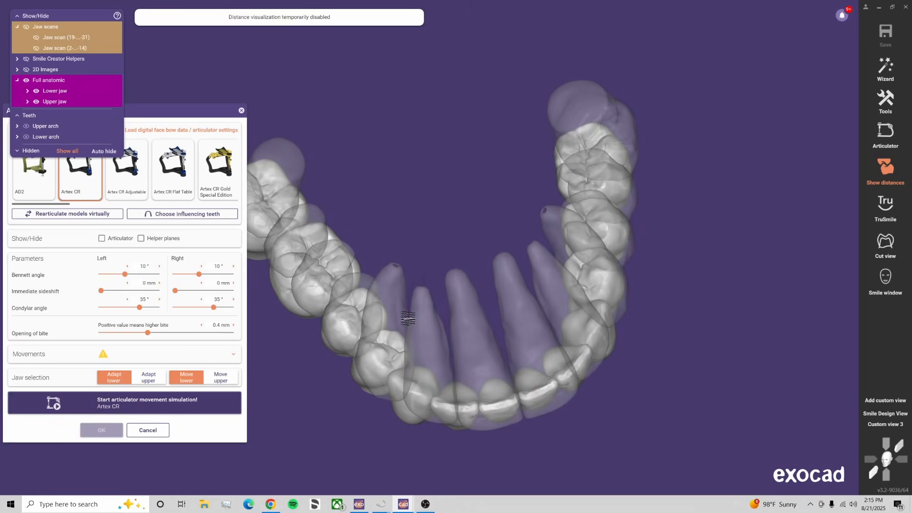
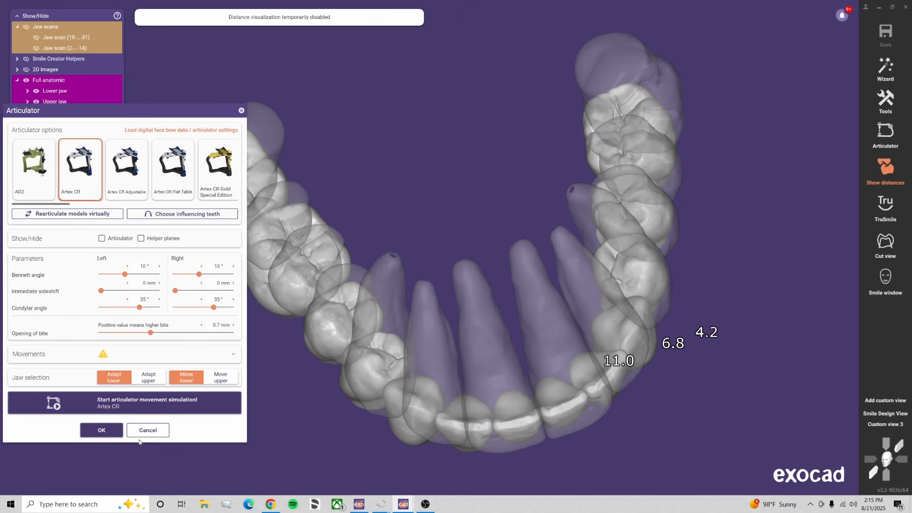
{"action": "left_click", "coordinate": [100, 431]}
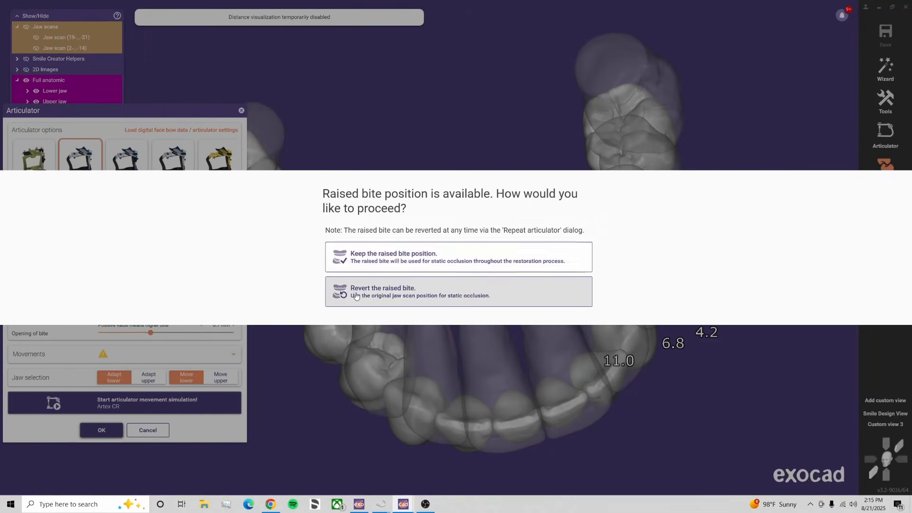
{"action": "left_click", "coordinate": [428, 291]}
Make the full anatomic teeth fully opaque, and open Free-Forming with only the upper teeth displayed
{"action": "left_click", "coordinate": [887, 424]}
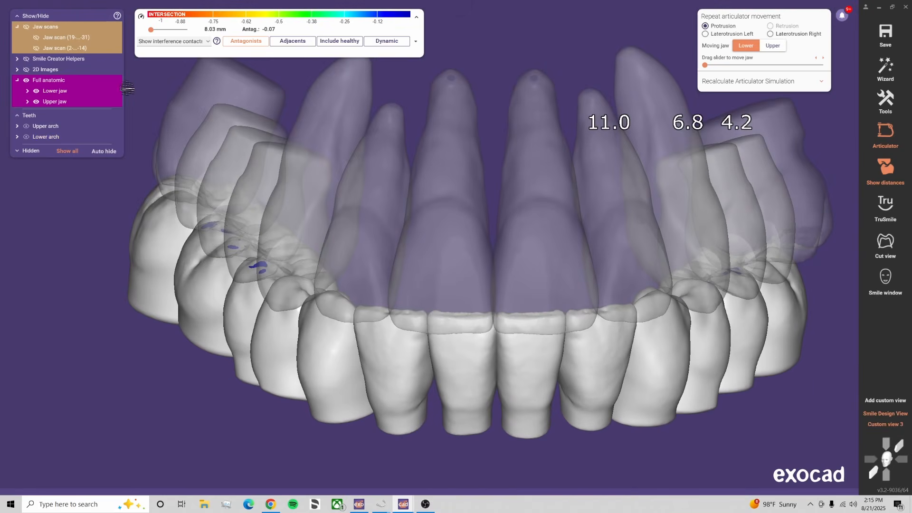
{"action": "left_click_drag", "start_coordinate": [115, 81], "coordinate": [146, 89]}
{"action": "right_click_drag", "start_coordinate": [468, 368], "coordinate": [423, 228]}
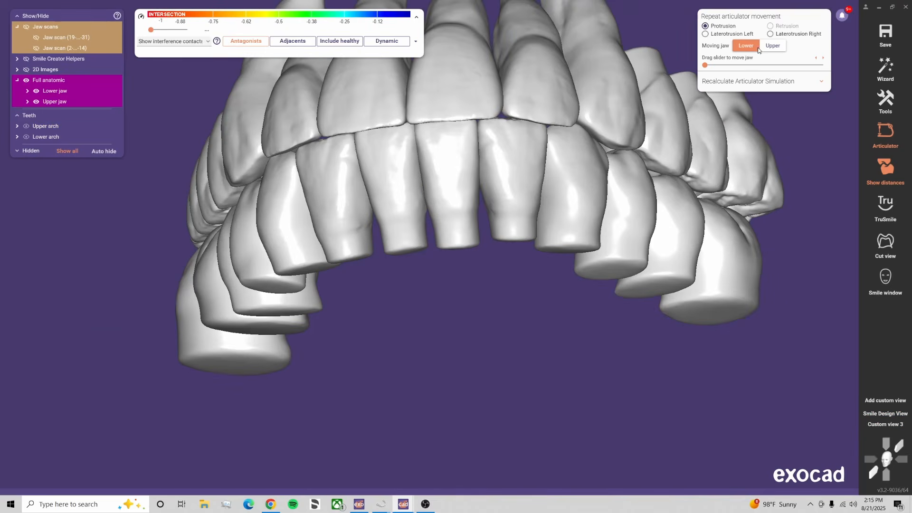
{"action": "right_click_drag", "start_coordinate": [471, 362], "coordinate": [454, 122]}
{"action": "right_click", "coordinate": [455, 122]}
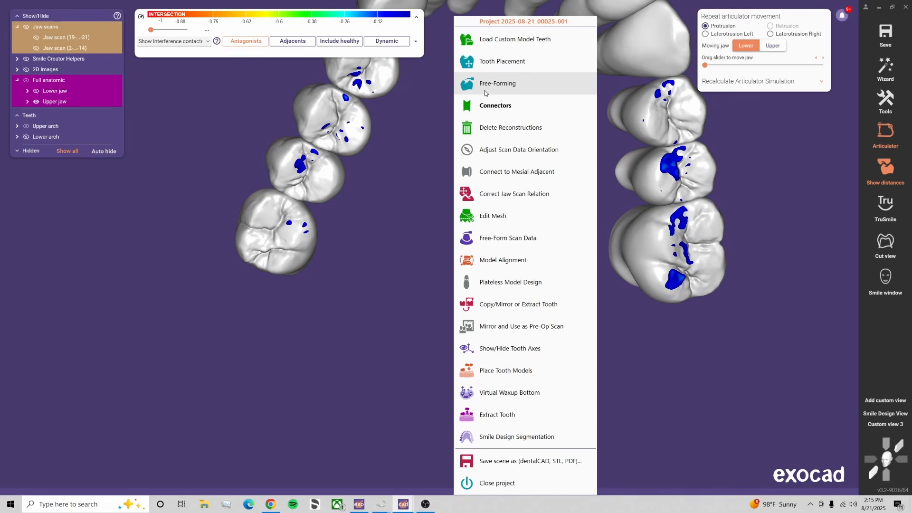
{"action": "left_click", "coordinate": [486, 93]}
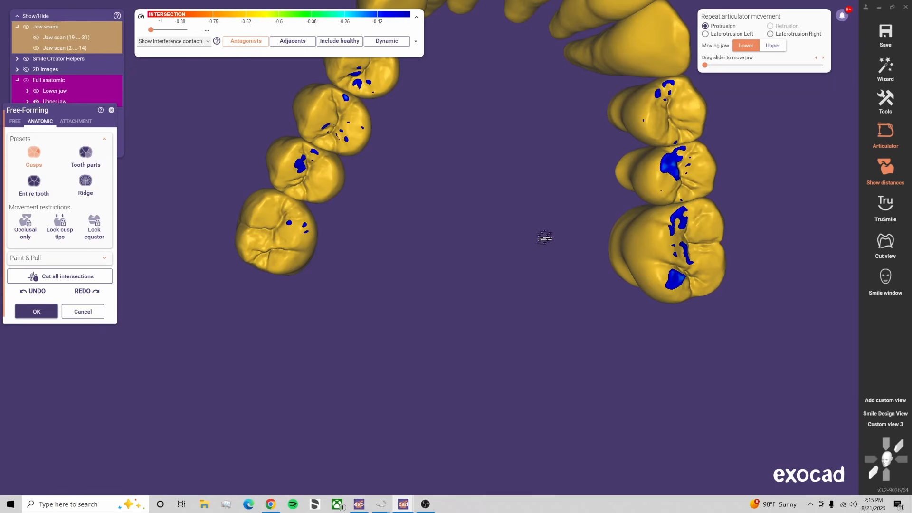
Reduce the antagonist contacts on the upper left premolar and molar with the anatomic Cusps preset
{"action": "middle_click_drag", "start_coordinate": [545, 238], "coordinate": [450, 281]}
{"action": "right_click_drag", "start_coordinate": [450, 281], "coordinate": [459, 282]}
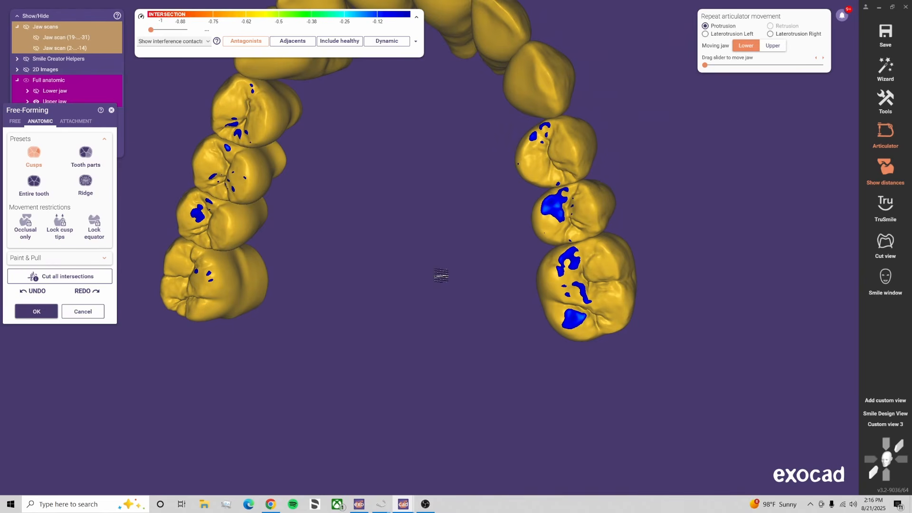
{"action": "left_click", "coordinate": [14, 122]}
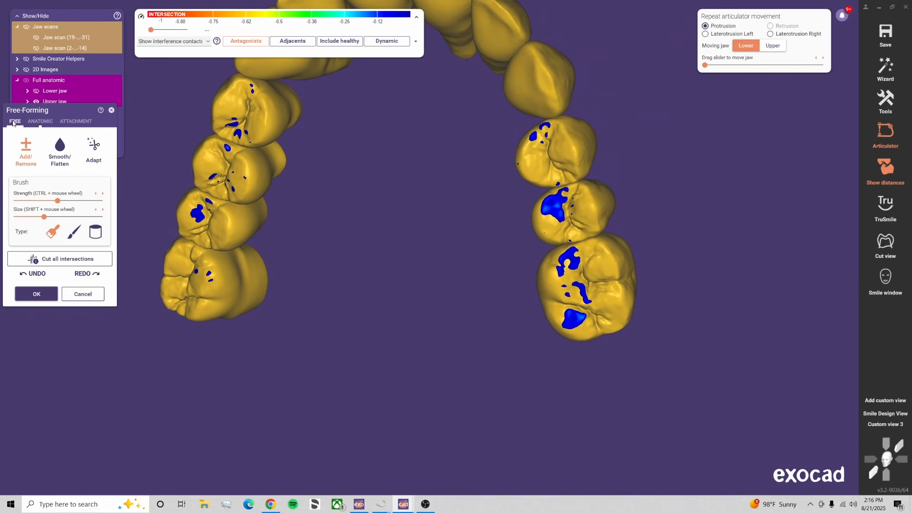
{"action": "left_click", "coordinate": [40, 121]}
{"action": "scroll", "coordinate": [532, 212], "scroll_direction": "up", "scroll_amount": 5}
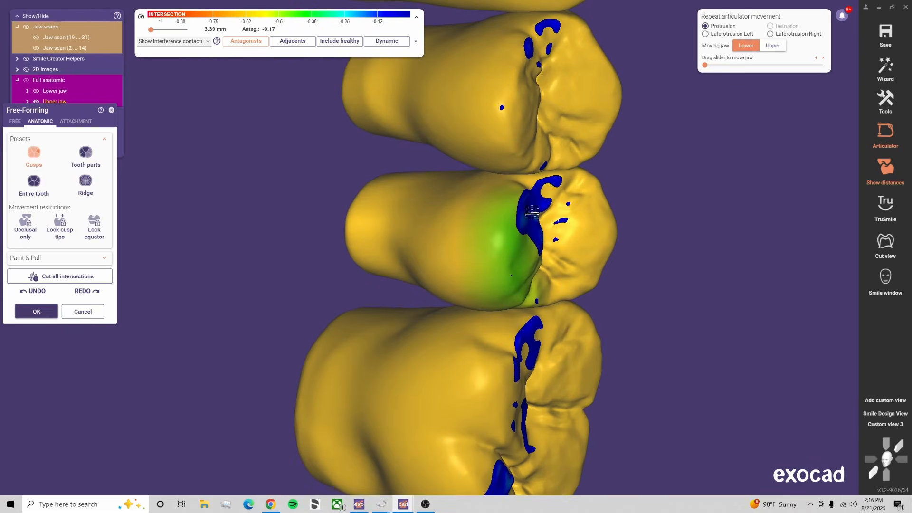
{"action": "mouse_move", "coordinate": [611, 267]}
{"action": "right_mouse_down"}
{"action": "mouse_move", "coordinate": [613, 294]}
{"action": "mouse_move", "coordinate": [601, 251]}
{"action": "right_mouse_up"}
{"action": "right_click_drag", "start_coordinate": [551, 127], "coordinate": [536, 119]}
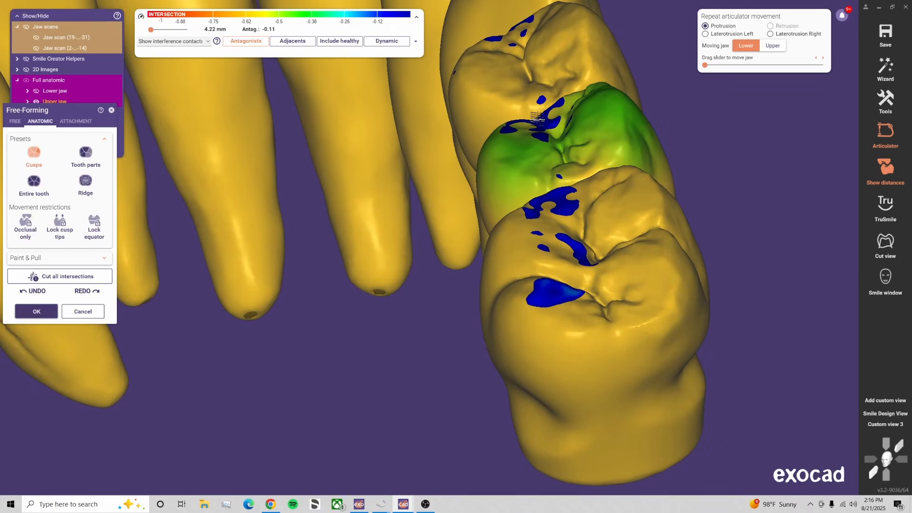
{"action": "scroll", "coordinate": [540, 217], "scroll_direction": "down", "scroll_amount": 2}
{"action": "right_click_drag", "start_coordinate": [546, 244], "coordinate": [477, 218]}
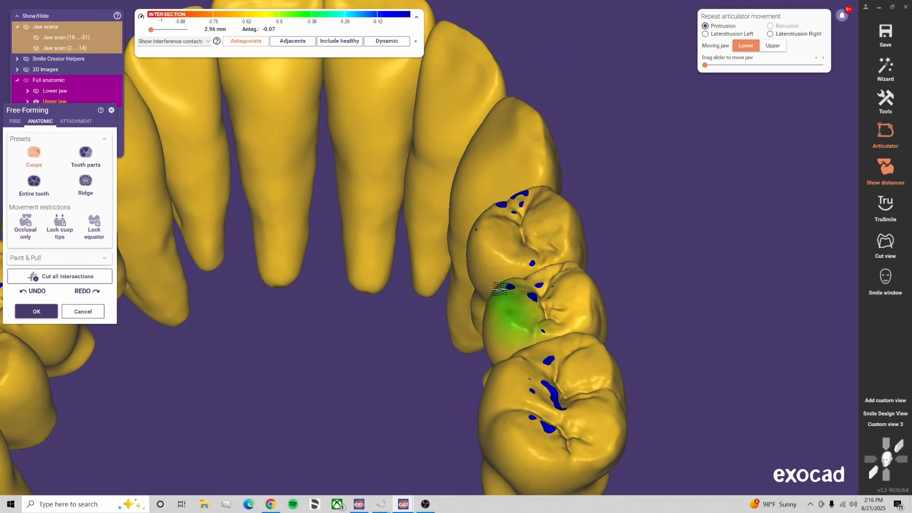
Show the upper jaw scan beneath the teeth and lower the contacting cusp on the upper right tooth in front of the last molar
{"action": "scroll", "coordinate": [525, 326], "scroll_direction": "down", "scroll_amount": 5}
{"action": "middle_click_drag", "start_coordinate": [401, 356], "coordinate": [430, 239]}
{"action": "key", "text": "j"}
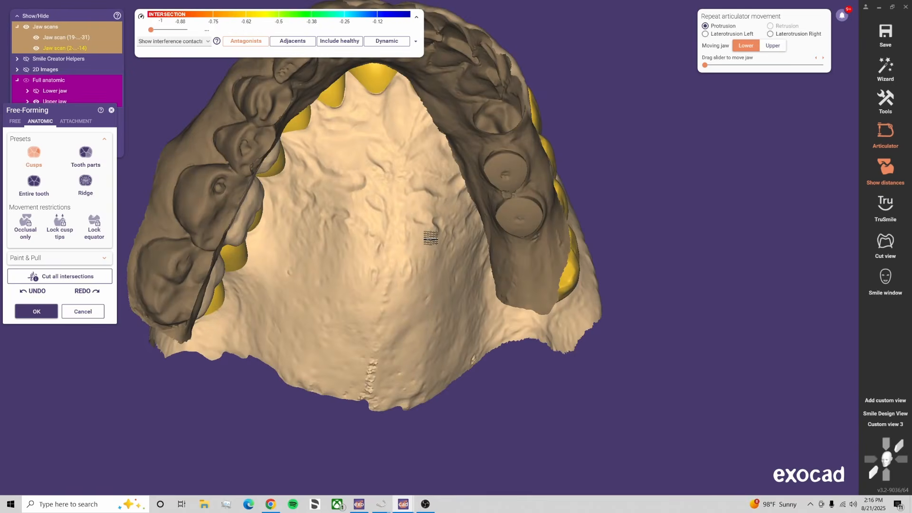
{"action": "key", "text": "a"}
{"action": "key", "text": "a"}
{"action": "key", "text": "a"}
{"action": "key", "text": "a"}
{"action": "right_click_drag", "start_coordinate": [491, 243], "coordinate": [430, 246]}
{"action": "key", "text": "a"}
{"action": "scroll", "coordinate": [336, 199], "scroll_direction": "up", "scroll_amount": 5}
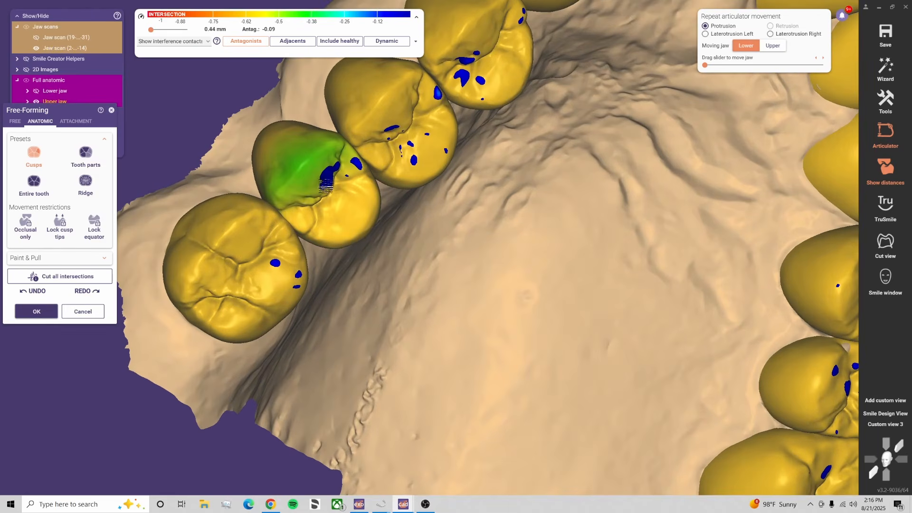
{"action": "left_click_drag", "start_coordinate": [330, 187], "coordinate": [330, 190]}
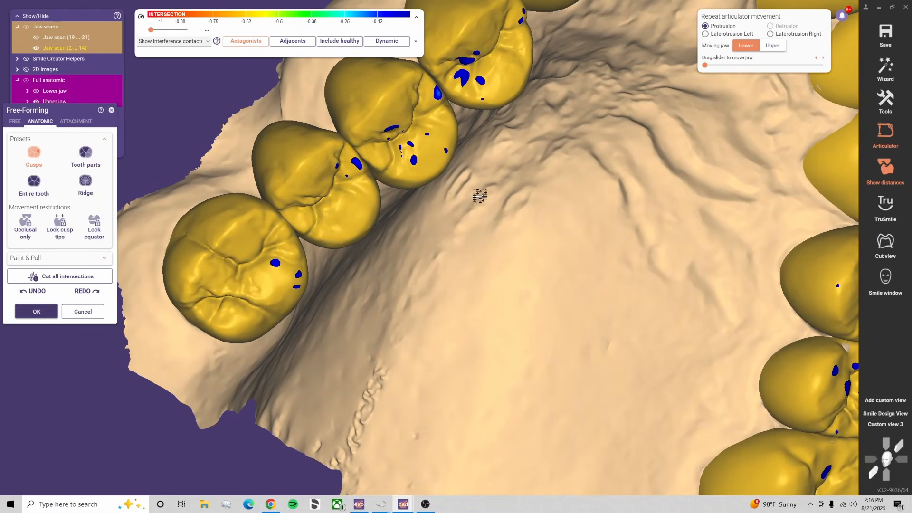
Check the upper front teeth from the saved front view, and switch the display to the lower teeth with their jaw scan
{"action": "middle_click_drag", "start_coordinate": [476, 196], "coordinate": [444, 244]}
{"action": "middle_click_drag", "start_coordinate": [367, 177], "coordinate": [408, 145]}
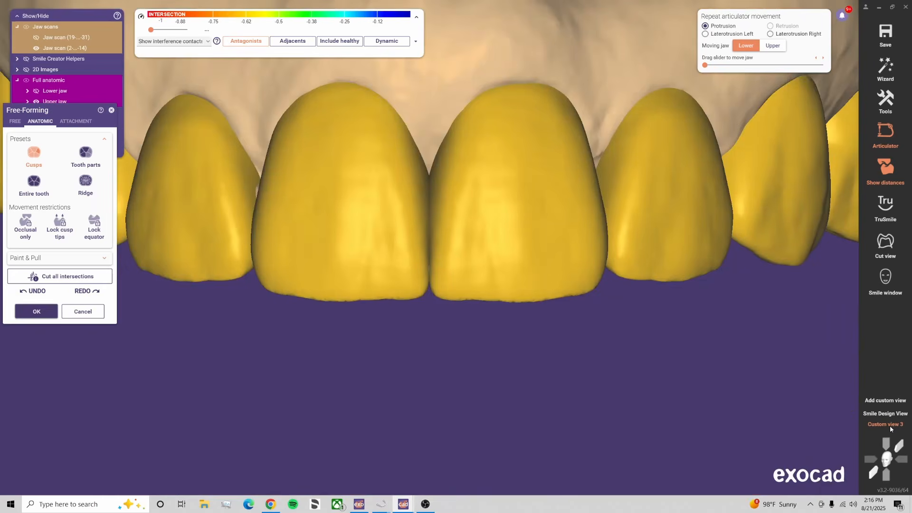
{"action": "right_click_drag", "start_coordinate": [267, 375], "coordinate": [309, 353]}
{"action": "left_click", "coordinate": [873, 424]}
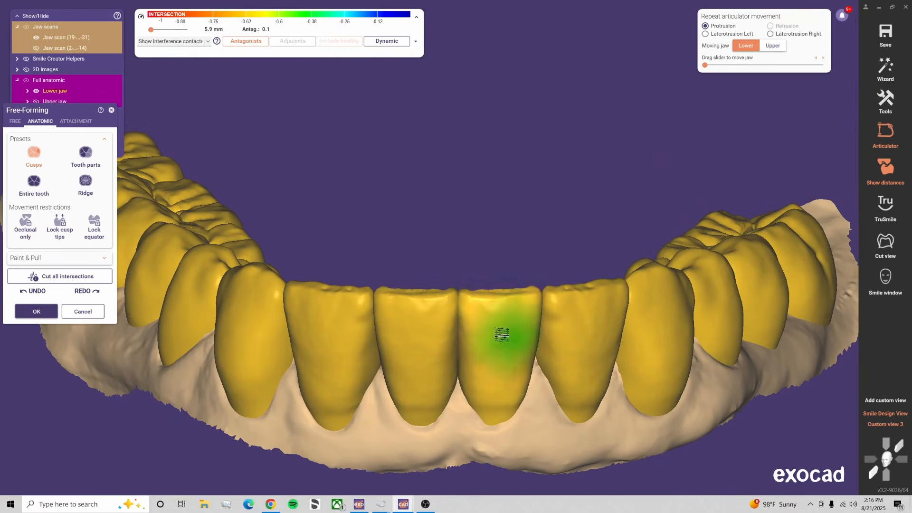
{"action": "right_click_drag", "start_coordinate": [371, 132], "coordinate": [268, 173]}
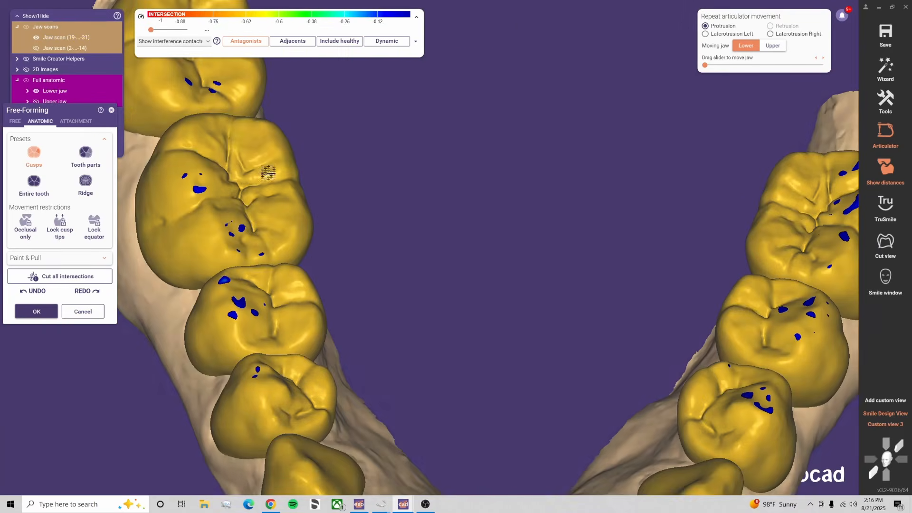
Remove the antagonist contacts on the lower right first molar using the free Add/Remove tool with the fine brush type and an adjusted size
{"action": "left_click", "coordinate": [15, 121]}
{"action": "left_click", "coordinate": [74, 233]}
{"action": "scroll", "coordinate": [273, 184], "scroll_direction": "up", "scroll_amount": 6}
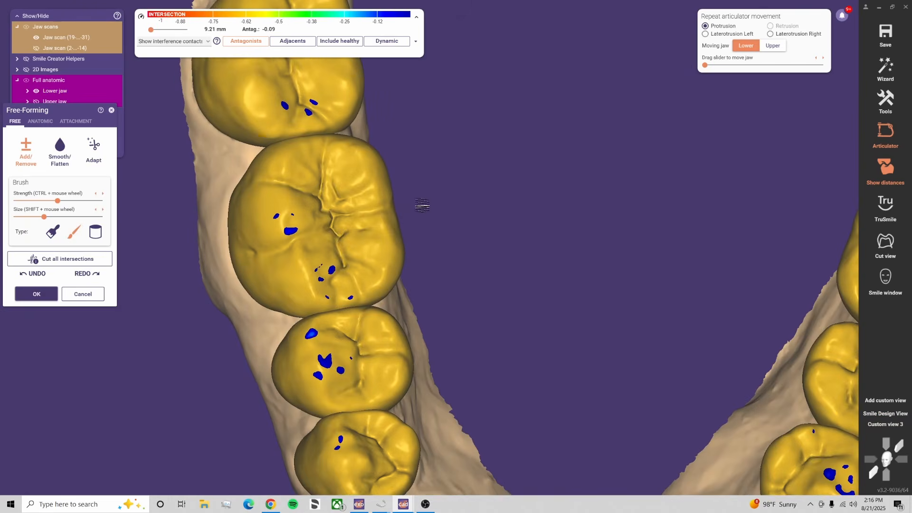
{"action": "scroll", "coordinate": [273, 183], "scroll_direction": "up", "scroll_amount": 2, "text": "shift"}
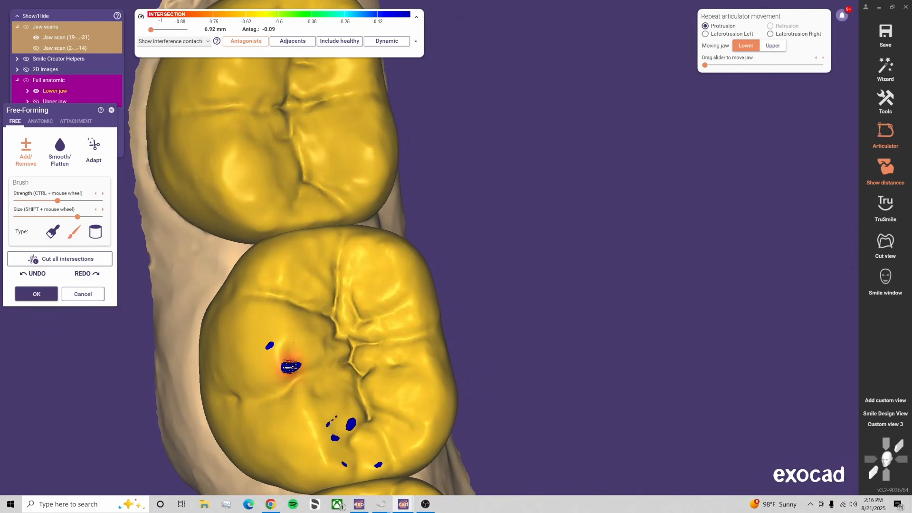
{"action": "right_click_drag", "start_coordinate": [279, 355], "coordinate": [372, 301], "text": "ctrl"}
{"action": "scroll", "coordinate": [344, 338], "scroll_direction": "up", "scroll_amount": 1, "text": "shift"}
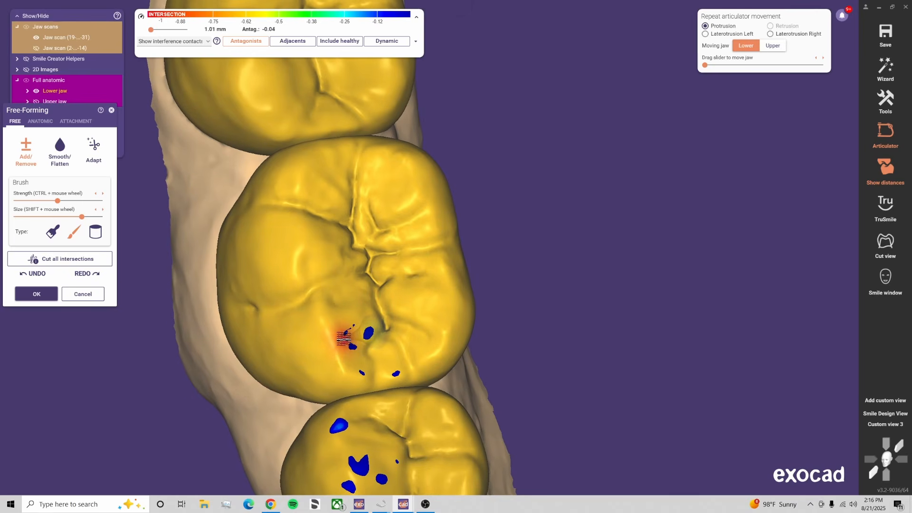
{"action": "left_click", "coordinate": [392, 379], "text": "shift"}
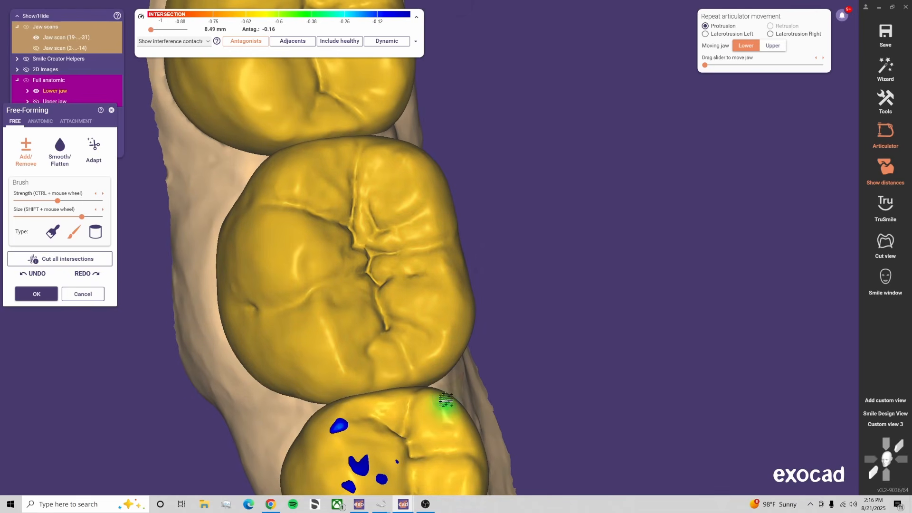
Remove the antagonist contact spots on both lower right premolars with the Add/Remove brush
{"action": "middle_click_drag", "start_coordinate": [443, 405], "coordinate": [462, 306]}
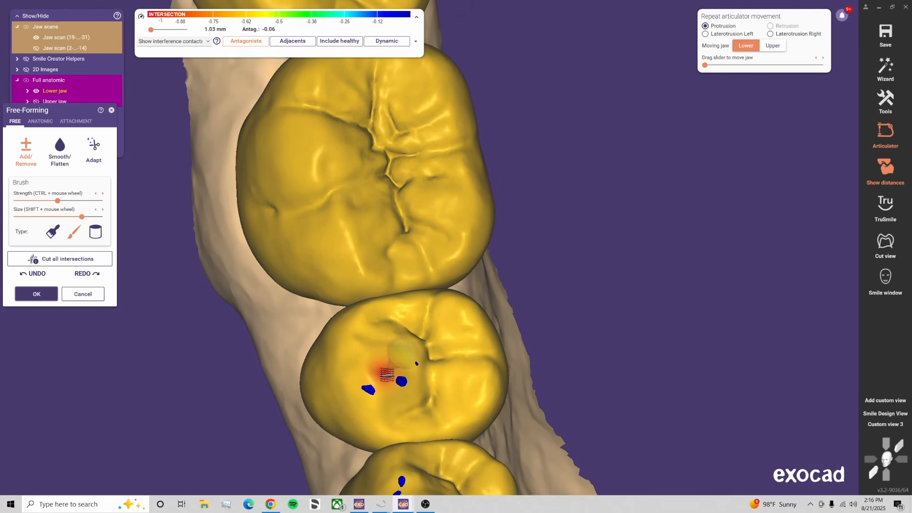
{"action": "left_click", "coordinate": [402, 380], "text": "shift"}
{"action": "middle_click_drag", "start_coordinate": [381, 400], "coordinate": [392, 342]}
{"action": "scroll", "coordinate": [523, 335], "scroll_direction": "down", "scroll_amount": 3}
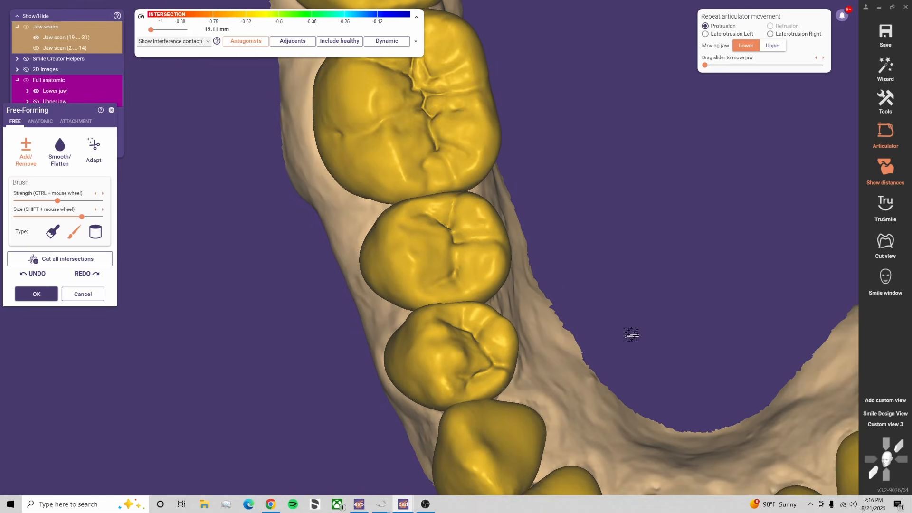
Lower the brush strength and size, and refine the adjoining marginal ridges of the two lower right premolars
{"action": "middle_click_drag", "start_coordinate": [632, 332], "coordinate": [561, 302]}
{"action": "scroll", "coordinate": [389, 270], "scroll_direction": "up", "scroll_amount": 2}
{"action": "left_click", "coordinate": [388, 265], "text": "shift"}
{"action": "scroll", "coordinate": [388, 264], "scroll_direction": "down", "scroll_amount": 2, "text": "shift"}
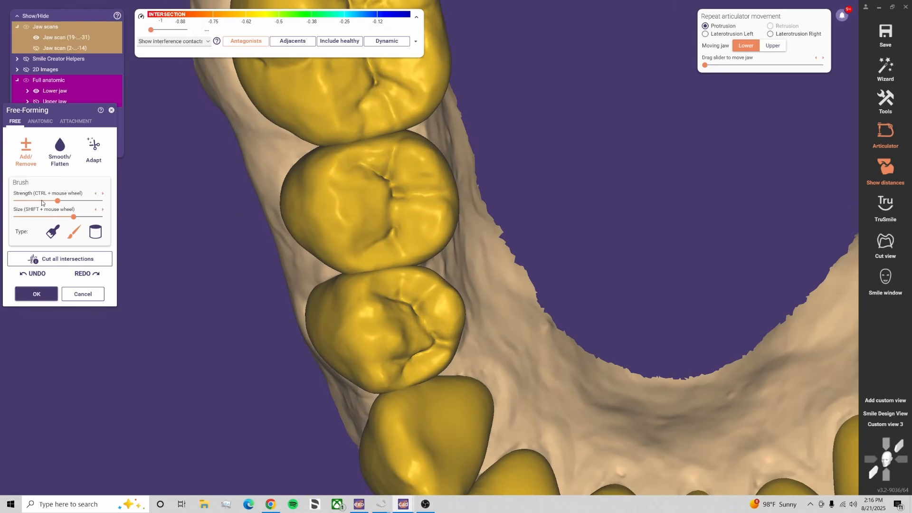
{"action": "left_click", "coordinate": [41, 201]}
{"action": "scroll", "coordinate": [353, 261], "scroll_direction": "up", "scroll_amount": 2}
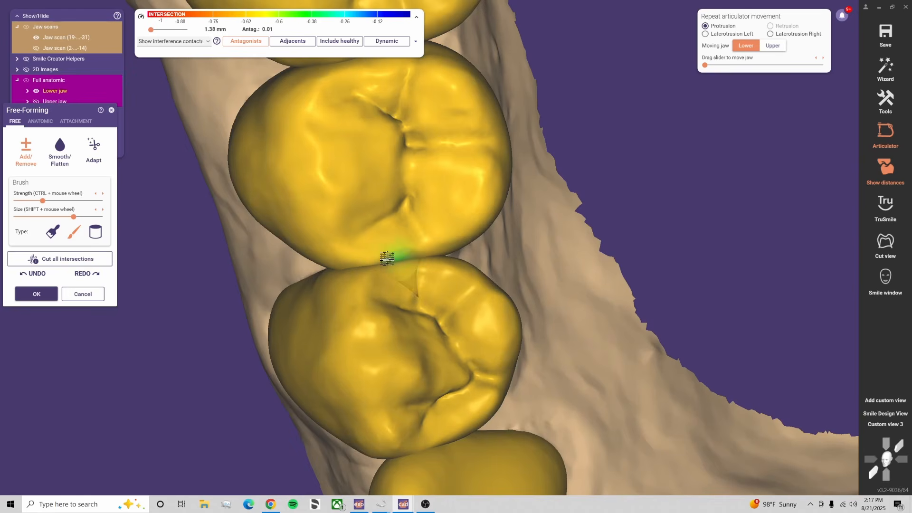
{"action": "middle_click_drag", "start_coordinate": [521, 267], "coordinate": [489, 265]}
{"action": "scroll", "coordinate": [400, 243], "scroll_direction": "down", "scroll_amount": 4, "text": "shift"}
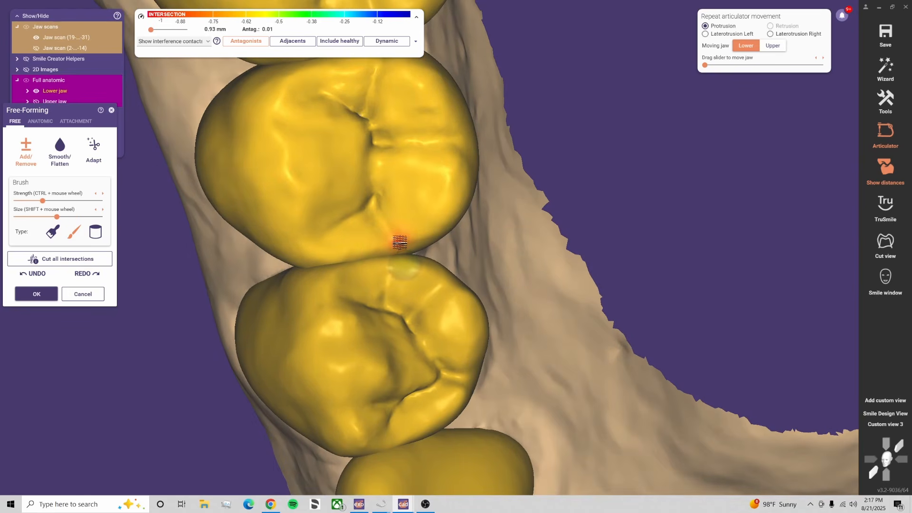
Increase the brush size and refine the ridge between the lower right second premolar and first molar
{"action": "scroll", "coordinate": [594, 300], "scroll_direction": "down", "scroll_amount": 3}
{"action": "middle_click_drag", "start_coordinate": [594, 300], "coordinate": [466, 282]}
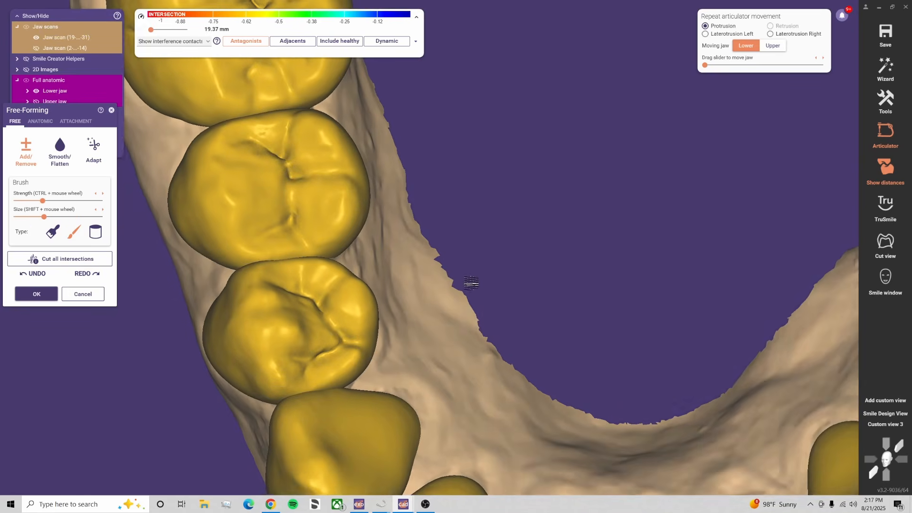
{"action": "scroll", "coordinate": [292, 139], "scroll_direction": "up", "scroll_amount": 2}
{"action": "scroll", "coordinate": [256, 102], "scroll_direction": "up", "scroll_amount": 3, "text": "shift"}
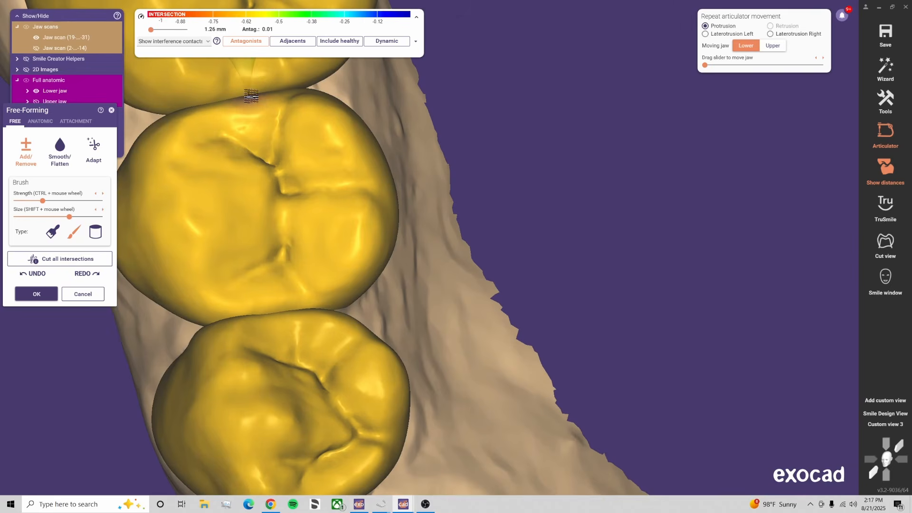
{"action": "scroll", "coordinate": [501, 185], "scroll_direction": "down", "scroll_amount": 3}
Enlarge the brush and remove the antagonist contacts on the lower left first premolar
{"action": "middle_click_drag", "start_coordinate": [579, 326], "coordinate": [518, 163]}
{"action": "right_click_drag", "start_coordinate": [518, 194], "coordinate": [425, 200]}
{"action": "middle_click_drag", "start_coordinate": [425, 199], "coordinate": [316, 238]}
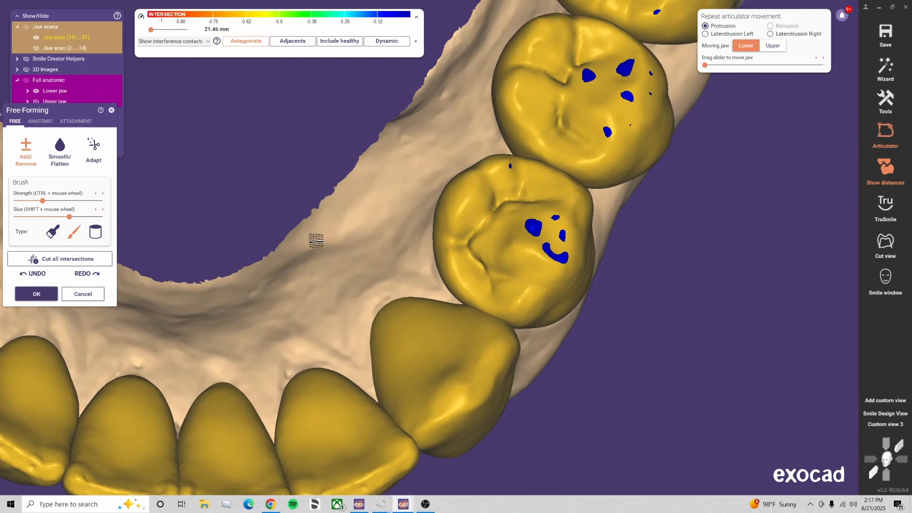
{"action": "scroll", "coordinate": [494, 180], "scroll_direction": "up", "scroll_amount": 2, "text": "shift"}
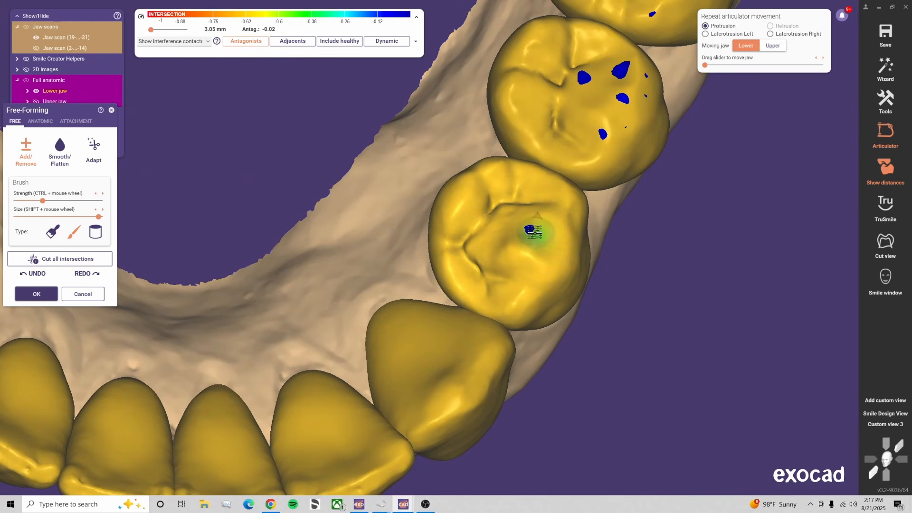
{"action": "right_click_drag", "start_coordinate": [558, 259], "coordinate": [556, 240]}
{"action": "middle_click_drag", "start_coordinate": [556, 240], "coordinate": [532, 328]}
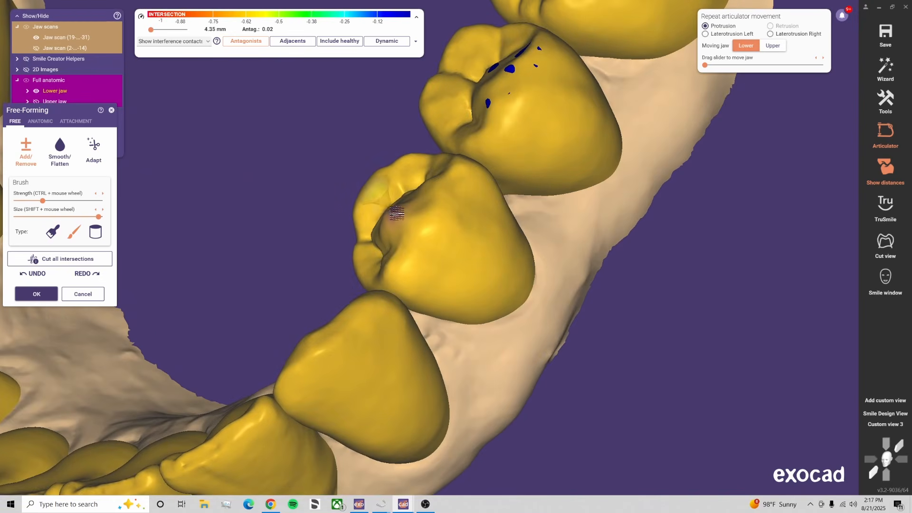
Remove the antagonist contact spots on the lower left second premolar and first molar with the Add/Remove brush
{"action": "right_click_drag", "start_coordinate": [397, 214], "coordinate": [590, 203]}
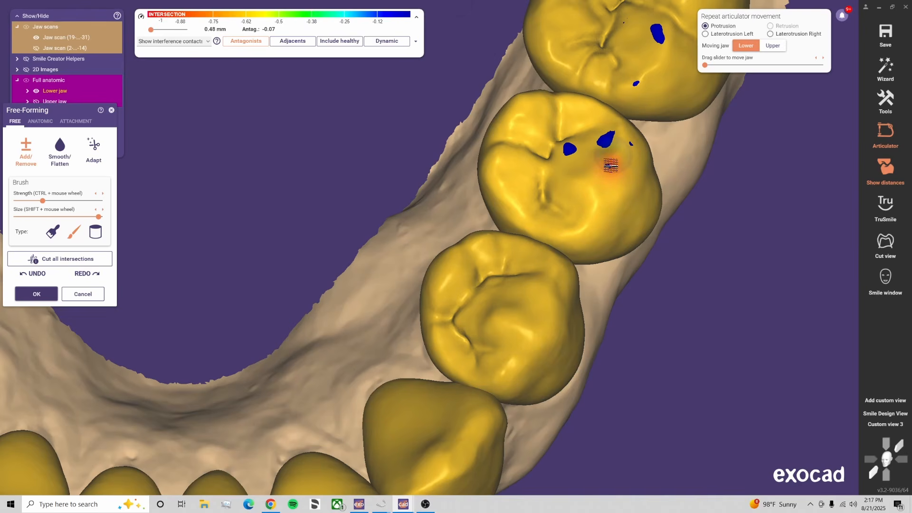
{"action": "middle_click_drag", "start_coordinate": [596, 148], "coordinate": [531, 266]}
{"action": "left_click_drag", "start_coordinate": [559, 205], "coordinate": [569, 202], "text": "shift"}
{"action": "left_click_drag", "start_coordinate": [579, 158], "coordinate": [588, 153], "text": "shift"}
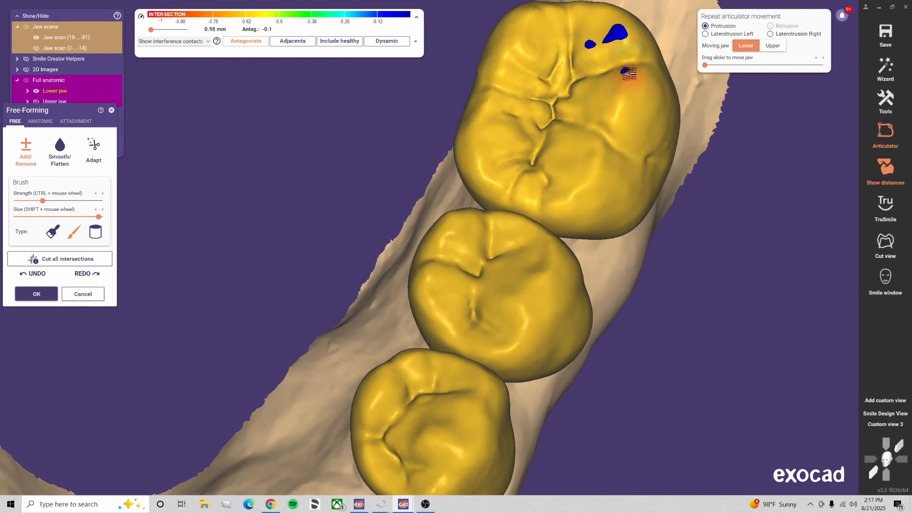
{"action": "mouse_move", "coordinate": [621, 35]}
{"action": "left_mouse_down", "text": "shift"}
{"action": "mouse_move", "coordinate": [591, 41]}
{"action": "mouse_move", "coordinate": [616, 73]}
{"action": "left_mouse_up", "text": "shift"}
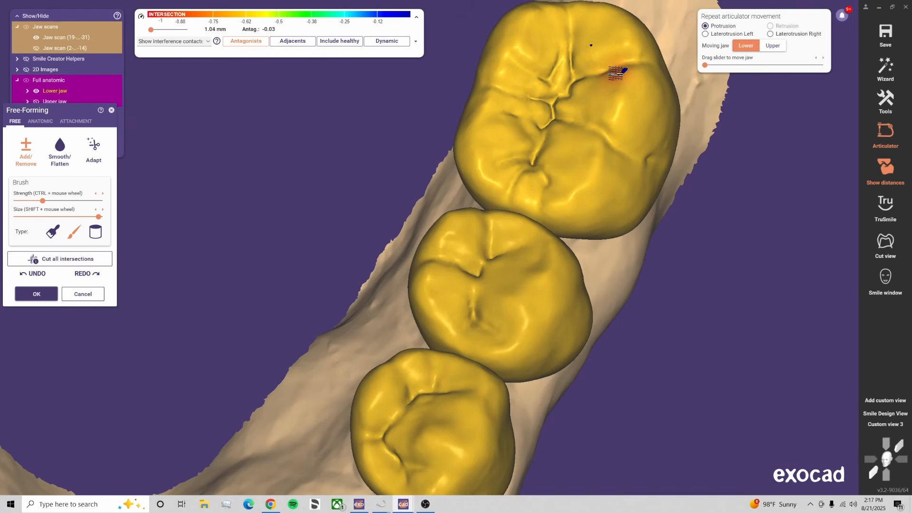
{"action": "scroll", "coordinate": [596, 51], "scroll_direction": "down", "scroll_amount": 10}
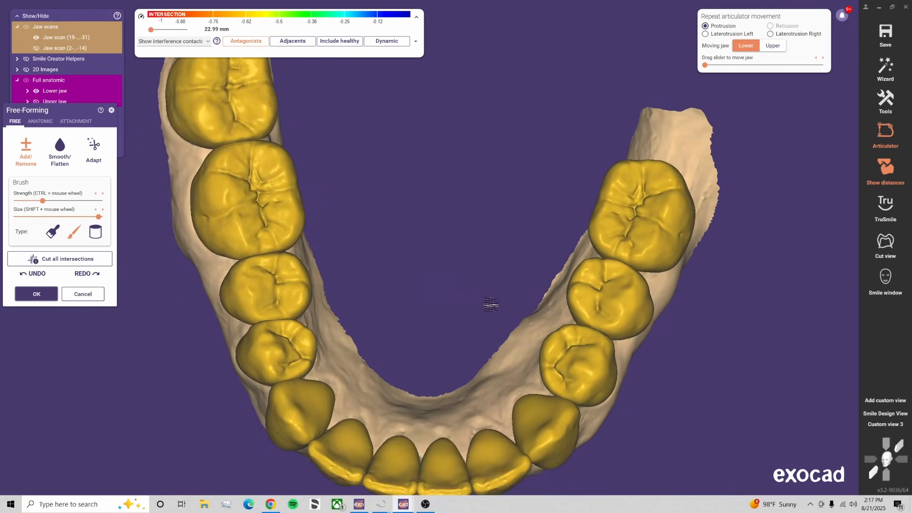
Examine the corrected lower arch from the occlusal side and from the front in Custom view 3
{"action": "scroll", "coordinate": [504, 268], "scroll_direction": "down", "scroll_amount": 3}
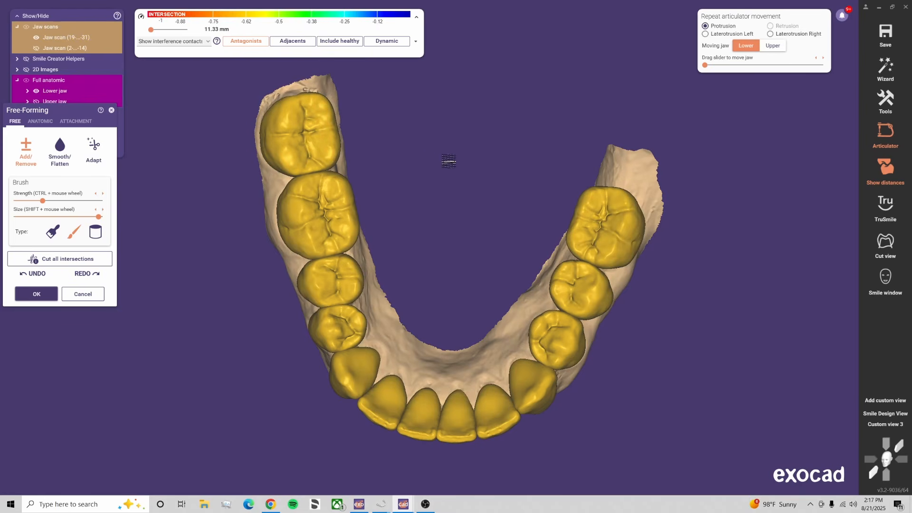
{"action": "right_click_drag", "start_coordinate": [475, 200], "coordinate": [475, 205]}
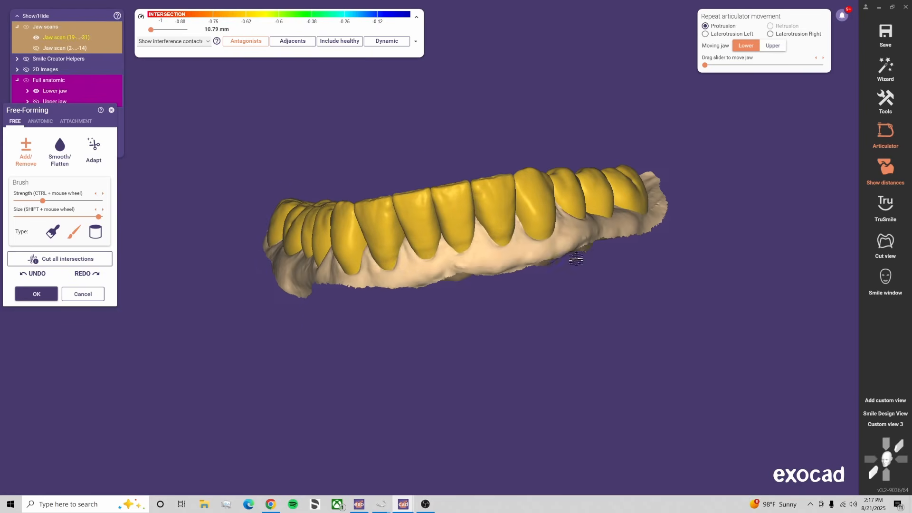
{"action": "left_click", "coordinate": [889, 428]}
{"action": "scroll", "coordinate": [349, 313], "scroll_direction": "down", "scroll_amount": 5}
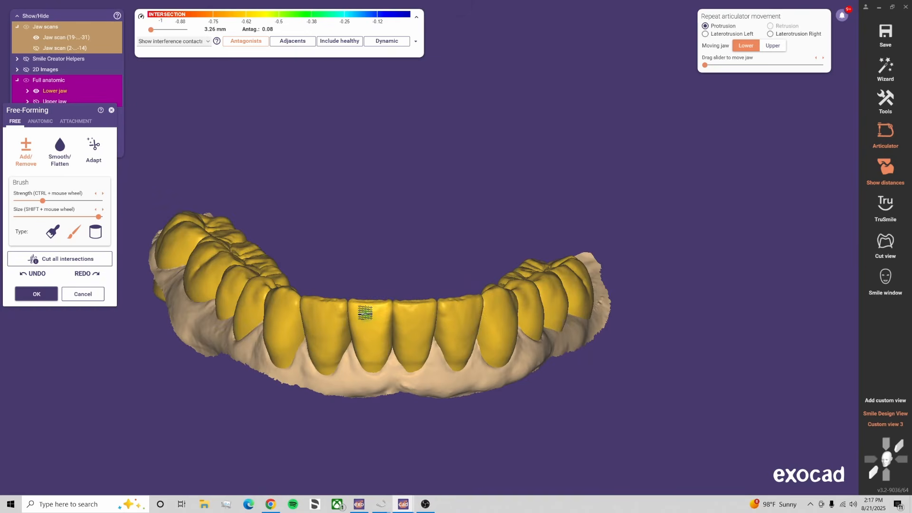
{"action": "right_click_drag", "start_coordinate": [370, 274], "coordinate": [366, 271]}
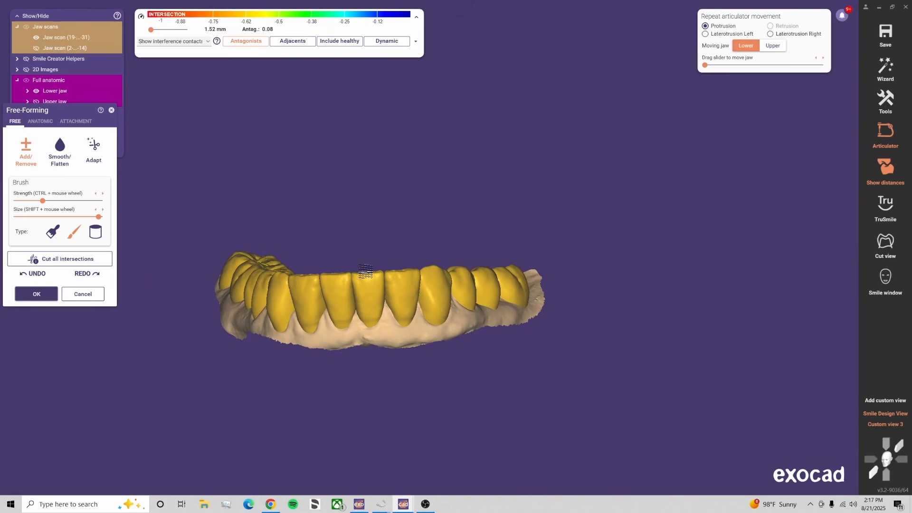
Switch free-forming to the anatomic Cusps preset and examine the height and curve of the lower teeth from the front and right side
{"action": "left_click", "coordinate": [40, 122]}
{"action": "scroll", "coordinate": [254, 238], "scroll_direction": "up", "scroll_amount": 5}
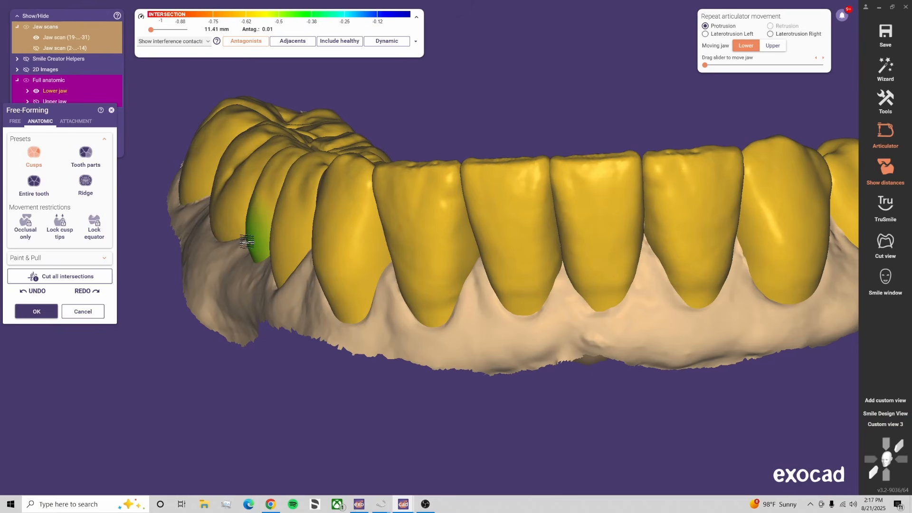
{"action": "right_click_drag", "start_coordinate": [247, 243], "coordinate": [230, 223]}
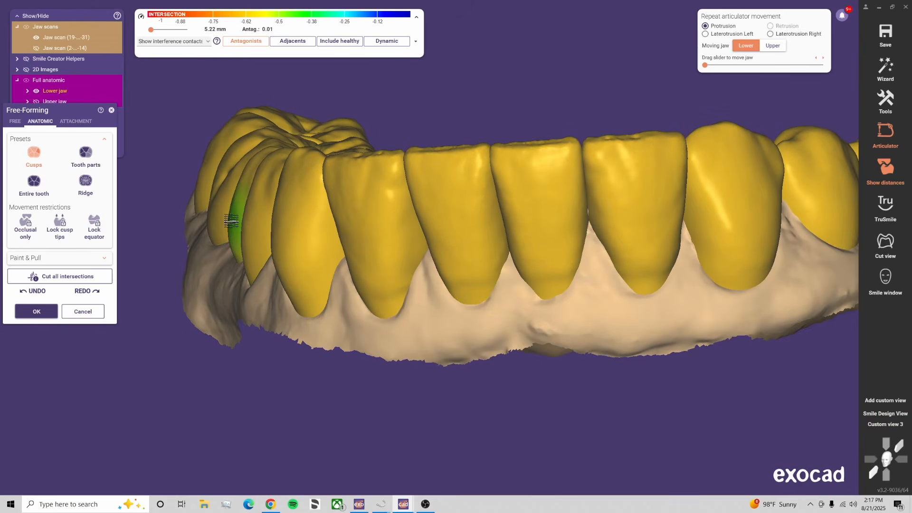
{"action": "left_click", "coordinate": [891, 424]}
{"action": "scroll", "coordinate": [379, 389], "scroll_direction": "down", "scroll_amount": 2}
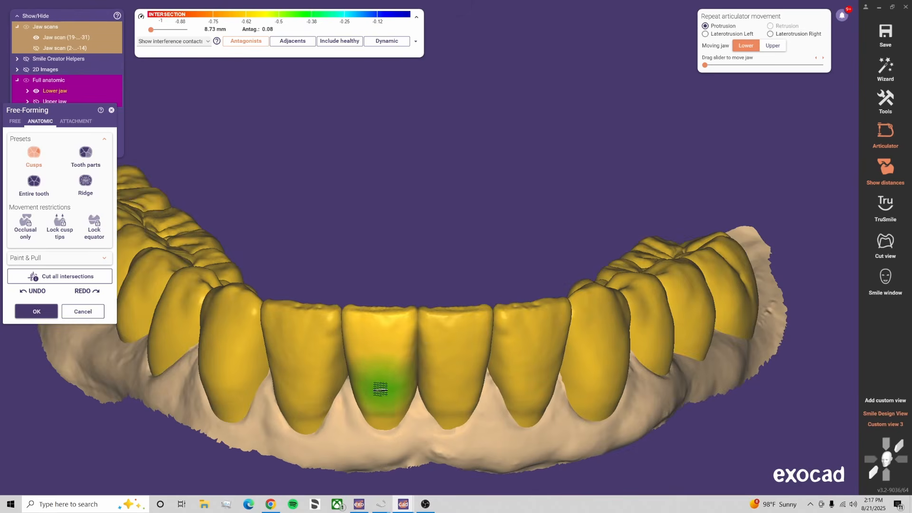
{"action": "middle_click_drag", "start_coordinate": [370, 313], "coordinate": [442, 264]}
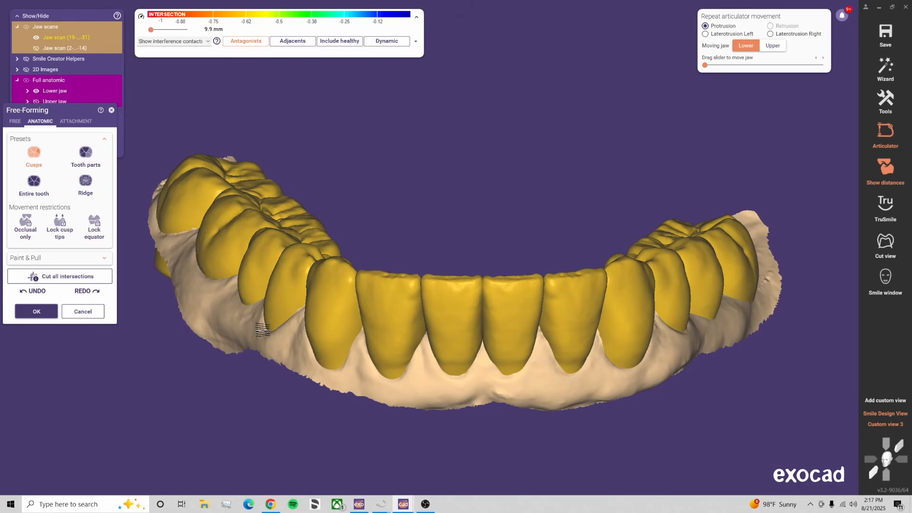
{"action": "scroll", "coordinate": [266, 334], "scroll_direction": "down", "scroll_amount": 2}
{"action": "right_click_drag", "start_coordinate": [265, 333], "coordinate": [195, 289]}
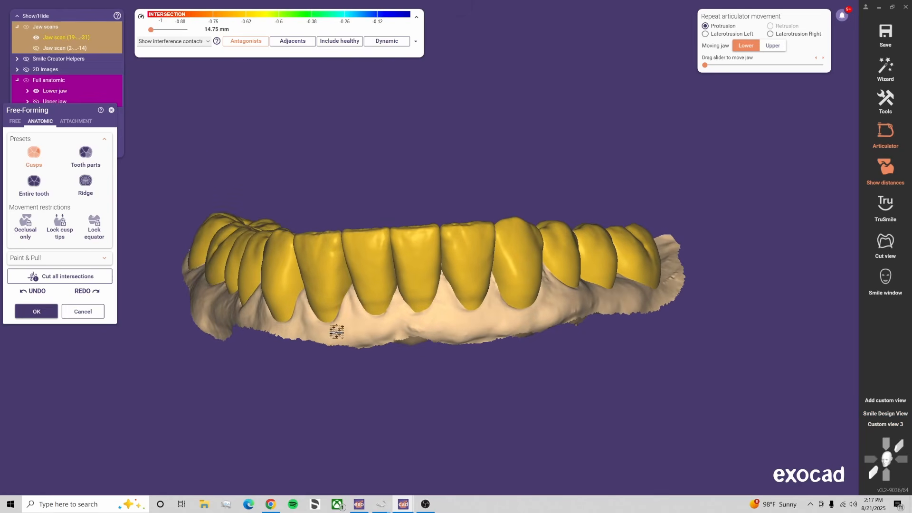
{"action": "left_click", "coordinate": [890, 425]}
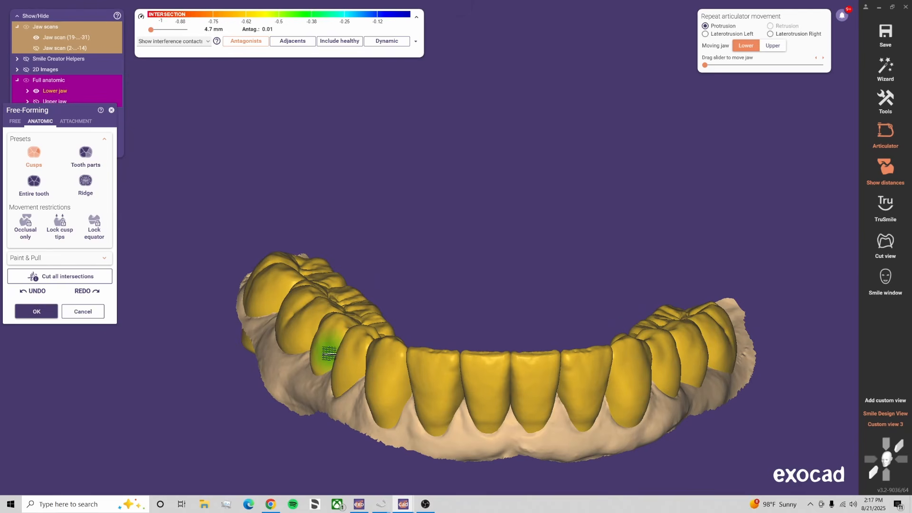
{"action": "right_click_drag", "start_coordinate": [494, 304], "coordinate": [485, 301]}
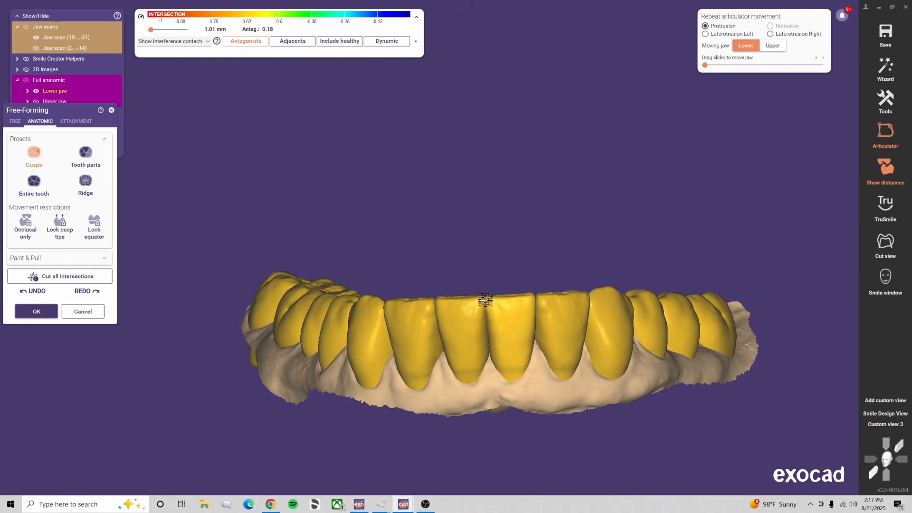
{"action": "scroll", "coordinate": [242, 289], "scroll_direction": "up", "scroll_amount": 3}
{"action": "scroll", "coordinate": [246, 286], "scroll_direction": "up", "scroll_amount": 2}
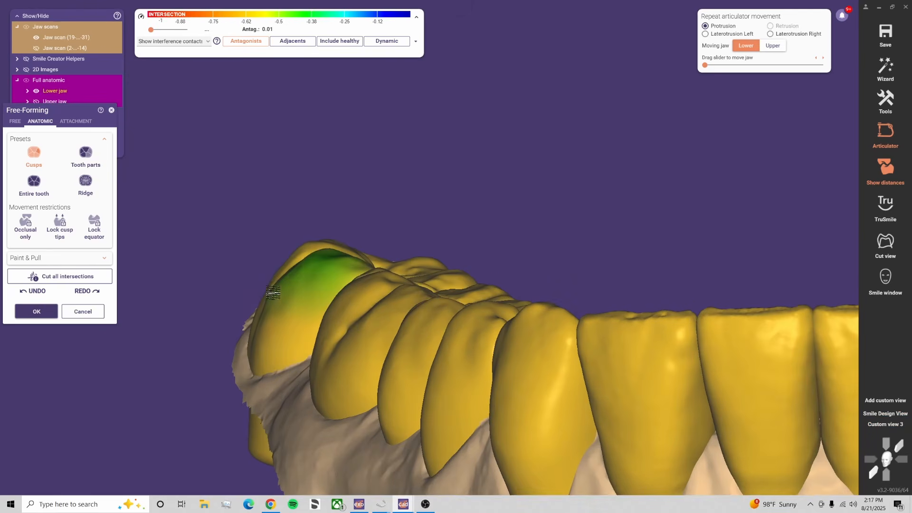
{"action": "scroll", "coordinate": [261, 280], "scroll_direction": "up", "scroll_amount": 2}
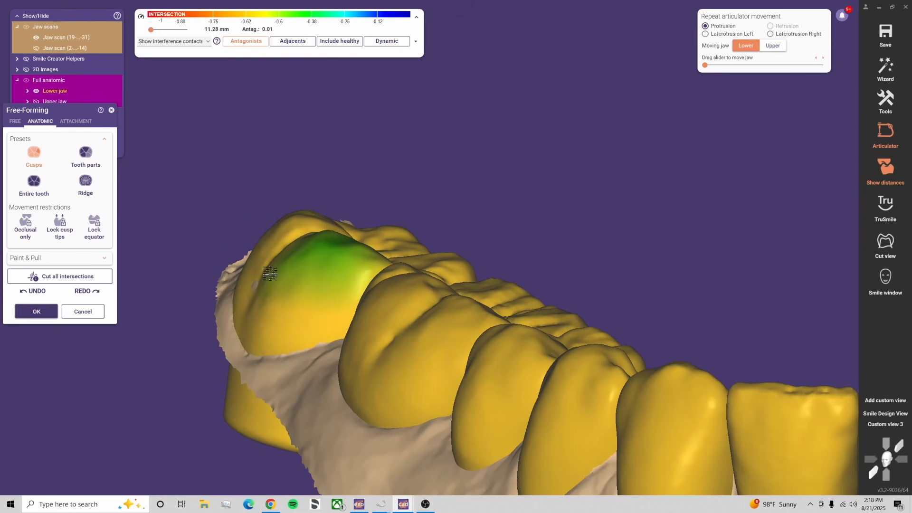
Choose the Tooth parts preset and compare the lower front and back tooth levels, returning to Custom view 3
{"action": "left_click", "coordinate": [92, 156]}
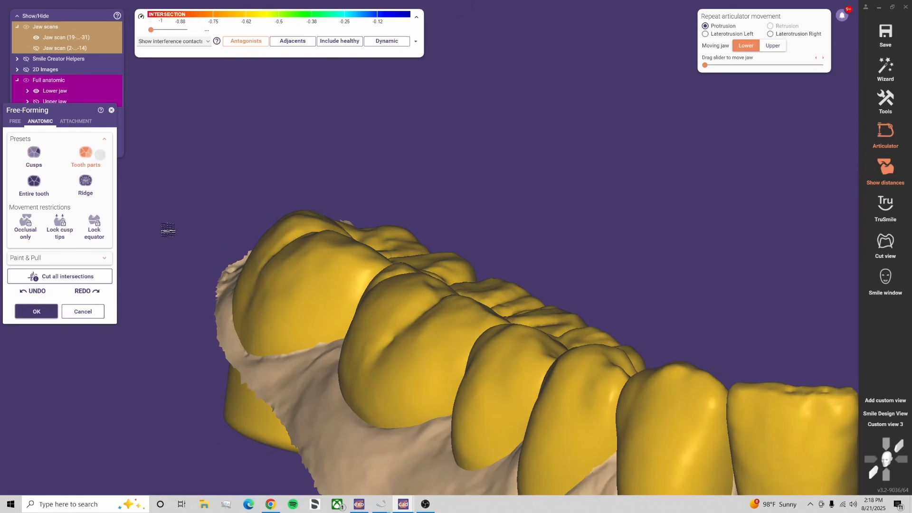
{"action": "left_click", "coordinate": [887, 460]}
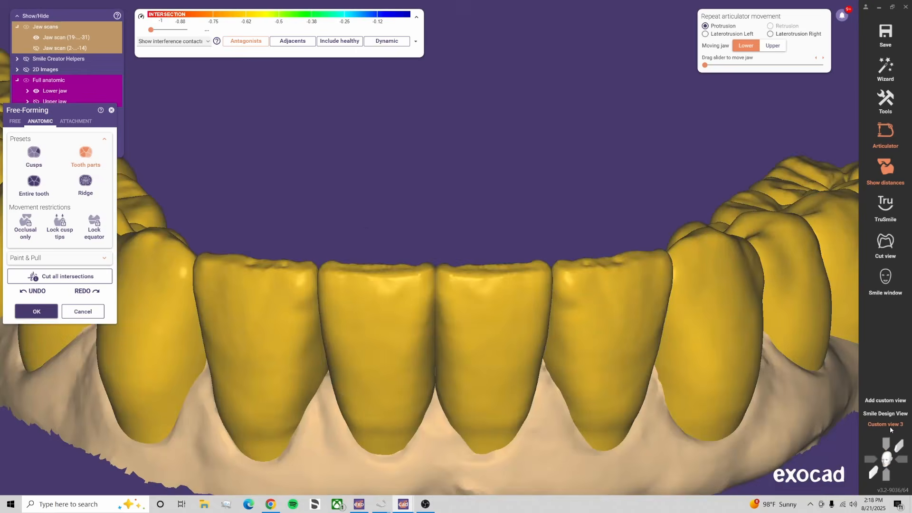
{"action": "scroll", "coordinate": [500, 417], "scroll_direction": "down", "scroll_amount": 5}
{"action": "right_click_drag", "start_coordinate": [398, 451], "coordinate": [346, 447]}
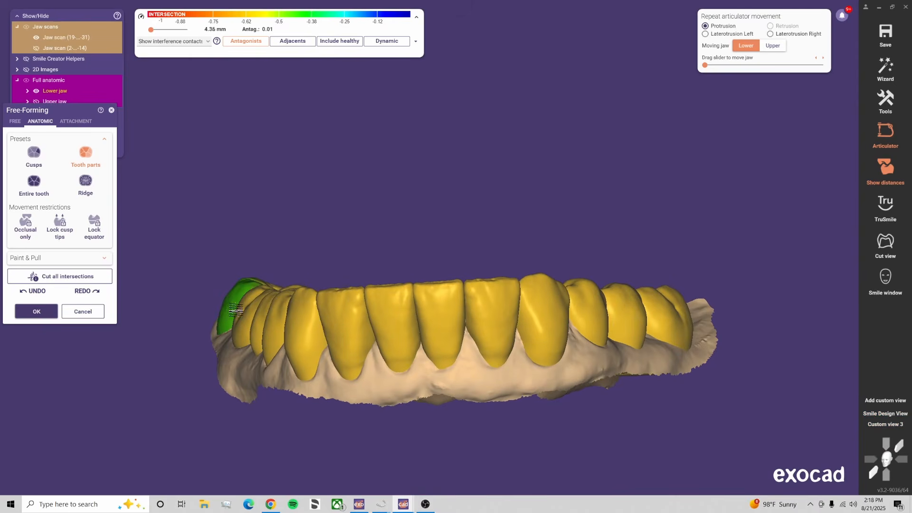
{"action": "right_click_drag", "start_coordinate": [244, 335], "coordinate": [265, 371]}
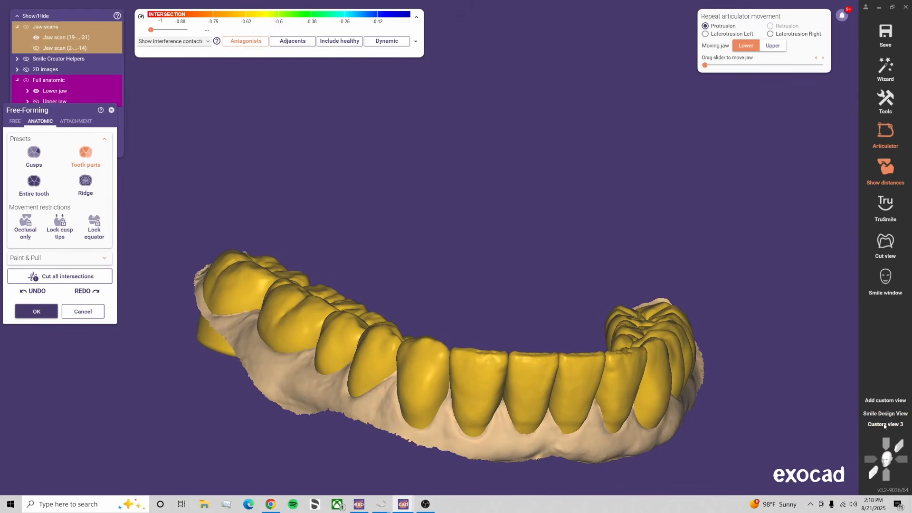
{"action": "left_click", "coordinate": [885, 425]}
{"action": "scroll", "coordinate": [779, 402], "scroll_direction": "down", "scroll_amount": 5}
{"action": "scroll", "coordinate": [687, 395], "scroll_direction": "down", "scroll_amount": 2}
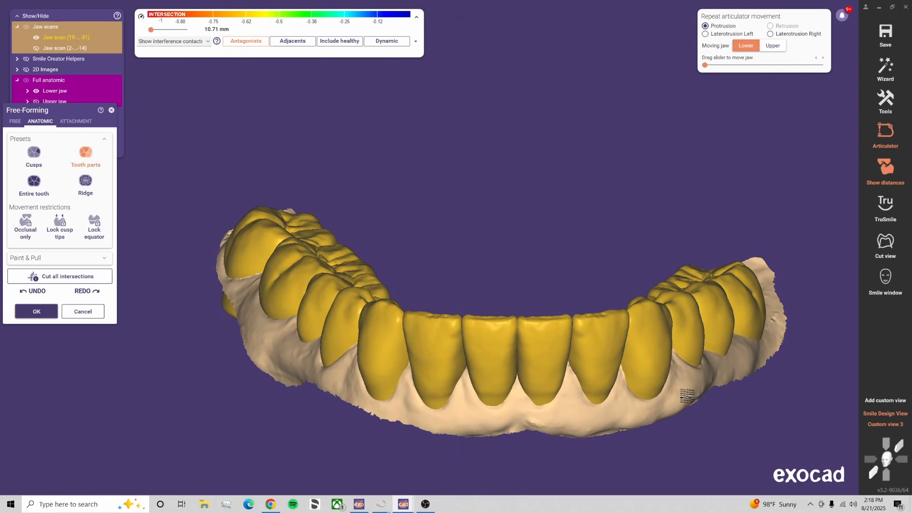
Show the upper jaw scan and upper teeth together with the lower arch and examine the bite
{"action": "key", "text": "a"}
{"action": "key", "text": "s"}
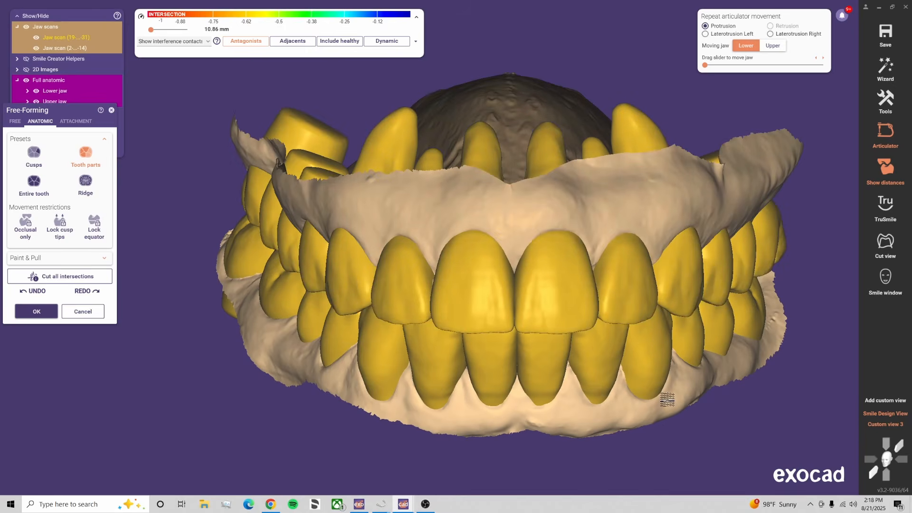
{"action": "right_click_drag", "start_coordinate": [632, 401], "coordinate": [546, 376]}
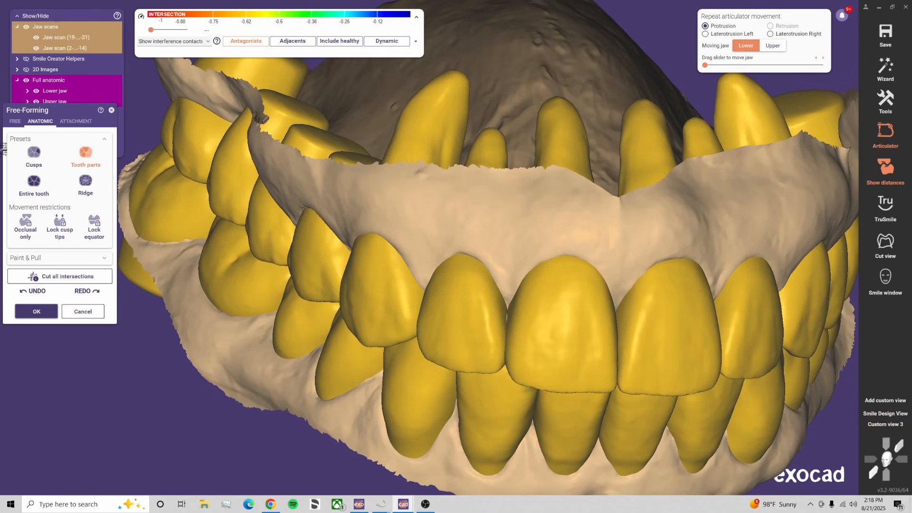
Return to free Add/Remove forming and reduce the brush size at the contact between the upper right lateral and central incisors
{"action": "left_click", "coordinate": [15, 121]}
{"action": "scroll", "coordinate": [505, 320], "scroll_direction": "up", "scroll_amount": 5}
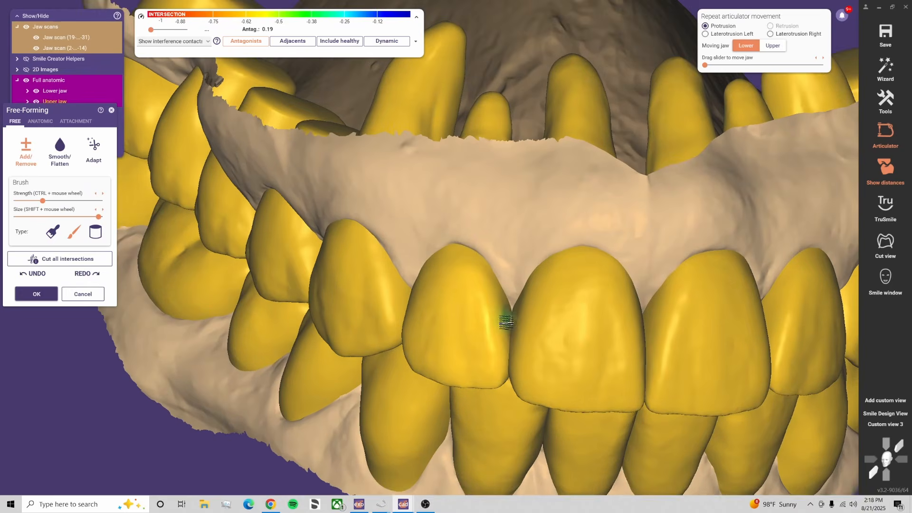
{"action": "scroll", "coordinate": [535, 314], "scroll_direction": "up", "scroll_amount": 2}
{"action": "scroll", "coordinate": [494, 328], "scroll_direction": "down", "scroll_amount": 3, "text": "shift"}
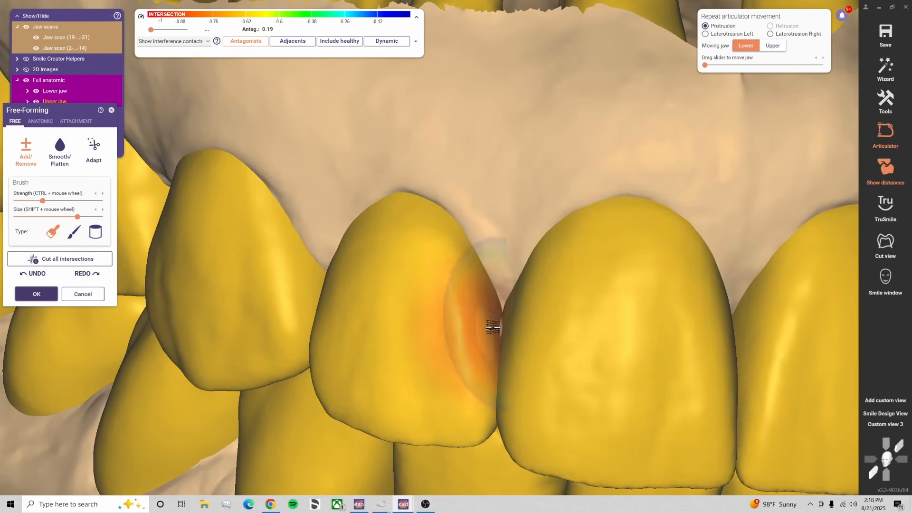
{"action": "scroll", "coordinate": [498, 327], "scroll_direction": "down", "scroll_amount": 1, "text": "shift"}
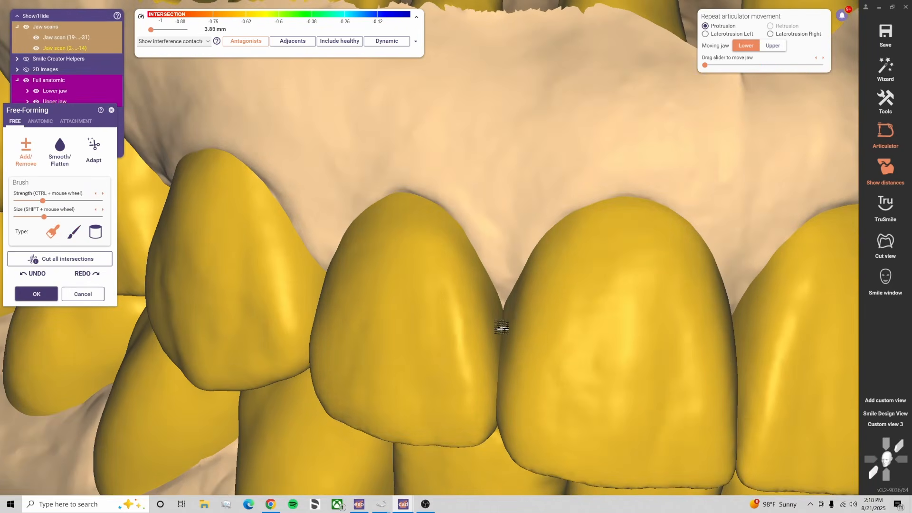
{"action": "scroll", "coordinate": [507, 335], "scroll_direction": "up", "scroll_amount": 1}
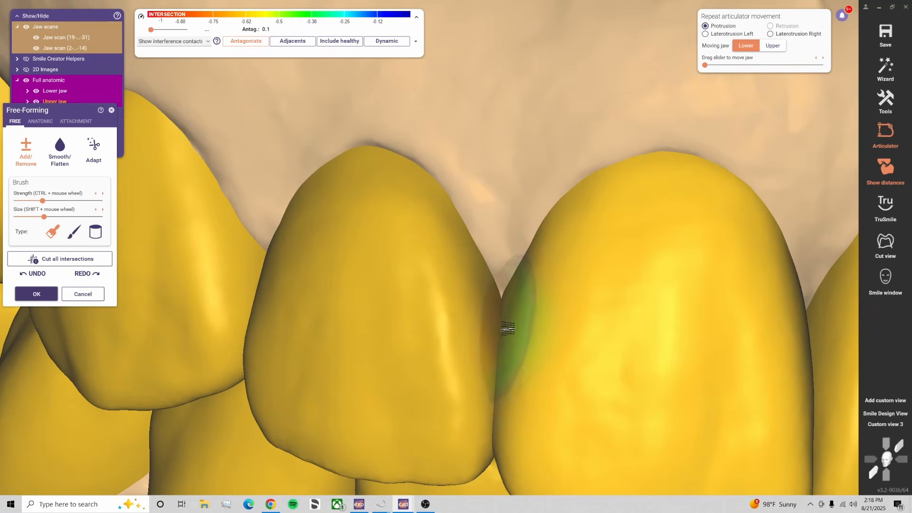
{"action": "scroll", "coordinate": [504, 301], "scroll_direction": "down", "scroll_amount": 2}
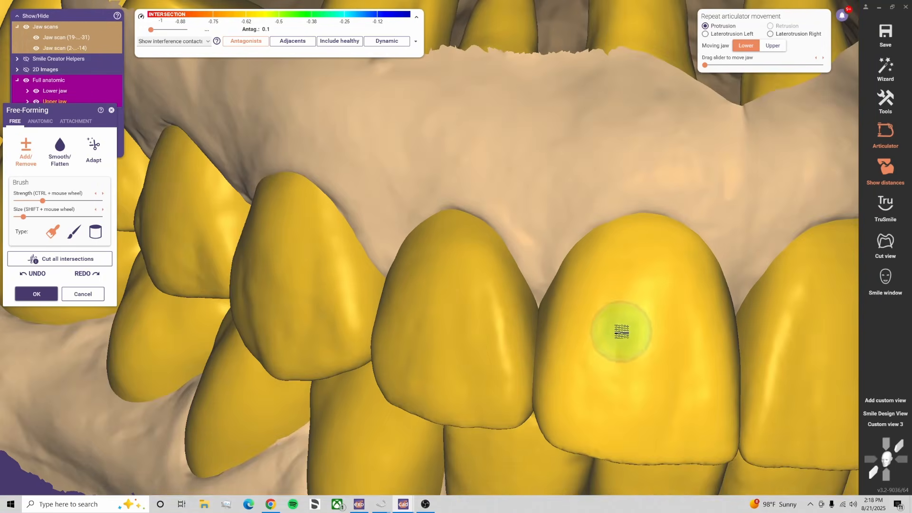
{"action": "scroll", "coordinate": [621, 332], "scroll_direction": "down", "scroll_amount": 3}
Examine the closed bite of both arches from the front, the side and behind
{"action": "left_click", "coordinate": [895, 426]}
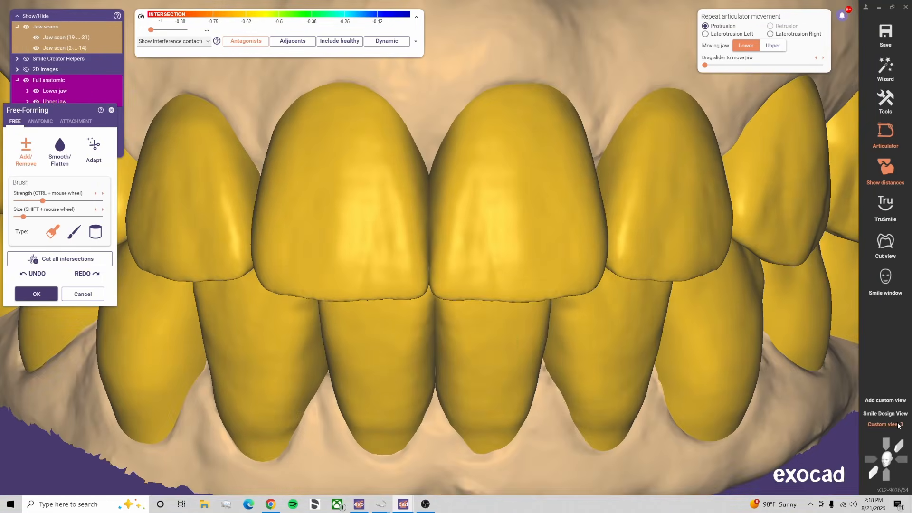
{"action": "scroll", "coordinate": [483, 343], "scroll_direction": "down", "scroll_amount": 5}
{"action": "right_click_drag", "start_coordinate": [536, 354], "coordinate": [521, 351]}
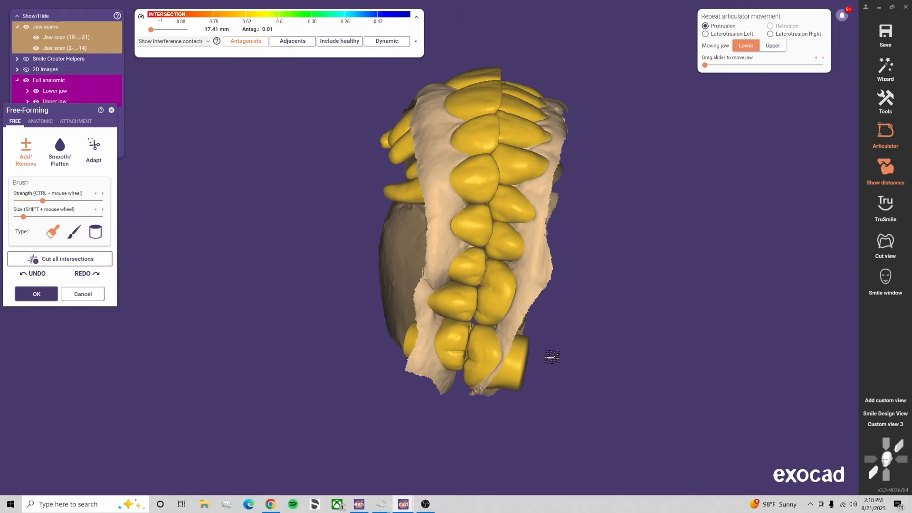
{"action": "right_click_drag", "start_coordinate": [548, 359], "coordinate": [547, 358]}
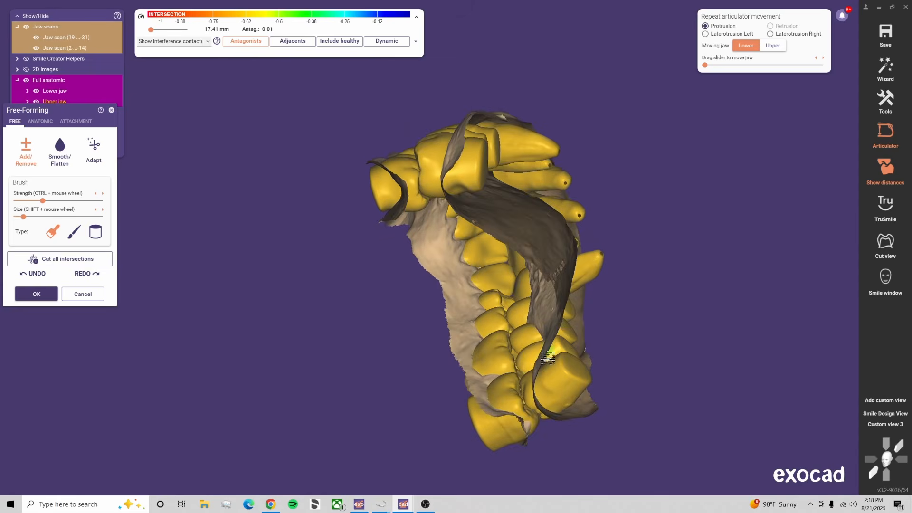
{"action": "right_click_drag", "start_coordinate": [548, 358], "coordinate": [549, 357]}
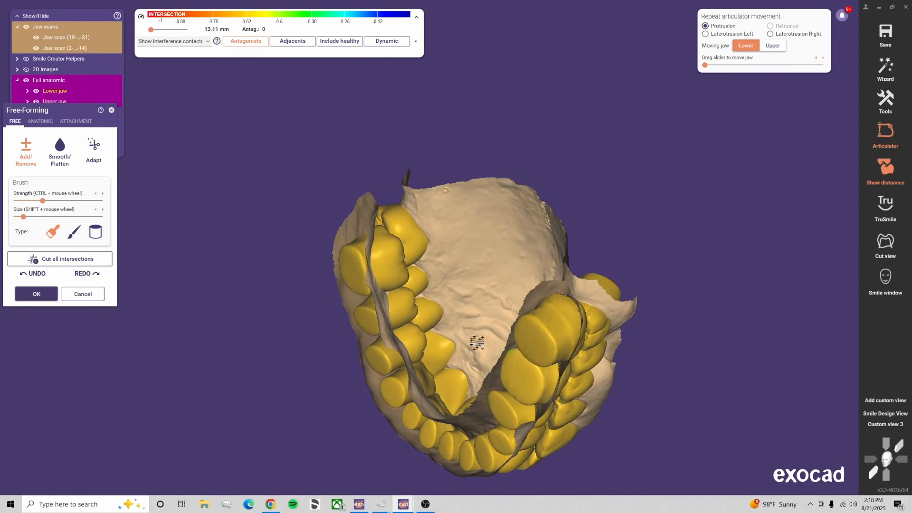
{"action": "scroll", "coordinate": [418, 283], "scroll_direction": "up", "scroll_amount": 6}
{"action": "scroll", "coordinate": [546, 277], "scroll_direction": "down", "scroll_amount": 4}
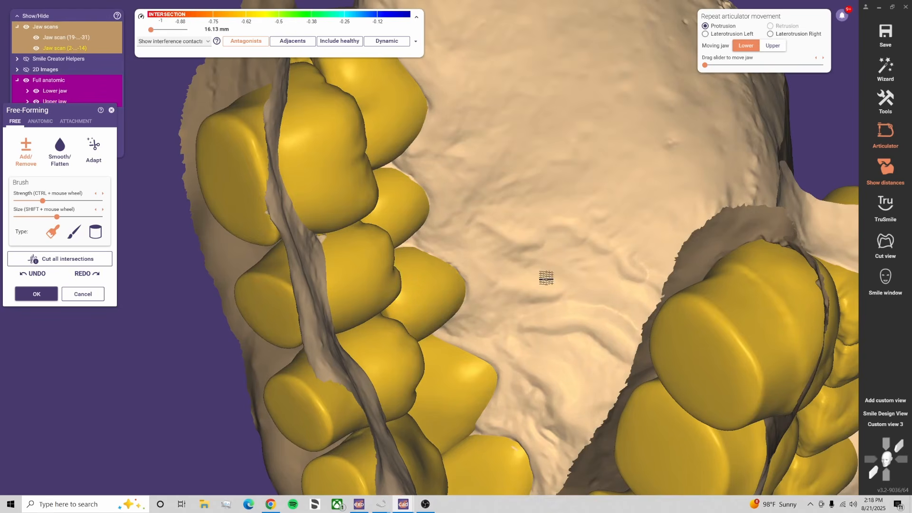
Hide the lower jaw scan and lower teeth so that only the upper arch is shown at the premolars
{"action": "key", "text": "l"}
{"action": "right_click_drag", "start_coordinate": [546, 292], "coordinate": [540, 291]}
{"action": "scroll", "coordinate": [376, 317], "scroll_direction": "up", "scroll_amount": 6}
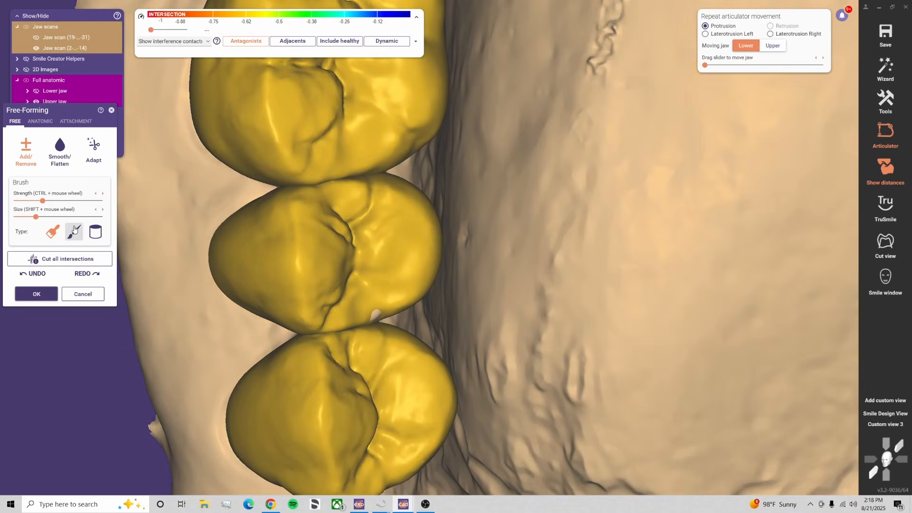
Free-form the upper premolar at the speck beside its contact with the neighbouring tooth, using the fine brush type at a larger size
{"action": "left_click", "coordinate": [74, 232]}
{"action": "scroll", "coordinate": [384, 307], "scroll_direction": "up", "scroll_amount": 8, "text": "shift"}
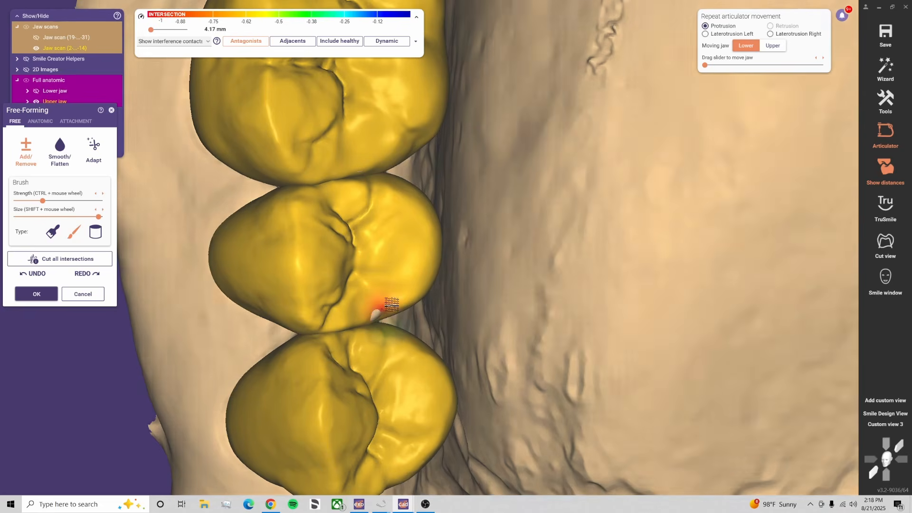
{"action": "mouse_move", "coordinate": [392, 304]}
{"action": "left_mouse_down", "text": "shift"}
{"action": "mouse_move", "coordinate": [368, 314]}
{"action": "mouse_move", "coordinate": [388, 310]}
{"action": "left_mouse_up", "text": "shift"}
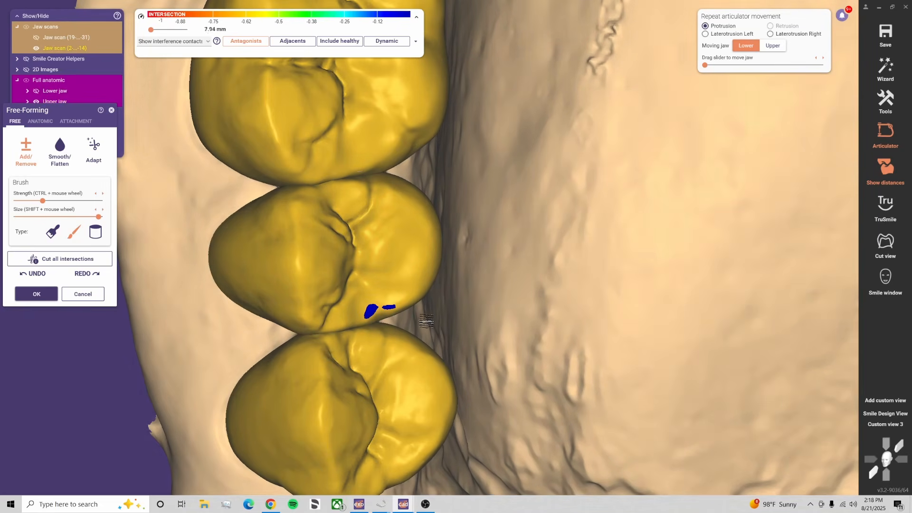
Switch to the lower arch, examine it from several angles and accept the free-forming changes
{"action": "key", "text": "j"}
{"action": "right_click_drag", "start_coordinate": [507, 346], "coordinate": [534, 256]}
{"action": "left_click_drag", "start_coordinate": [535, 256], "coordinate": [585, 220], "text": "shift"}
{"action": "scroll", "coordinate": [432, 315], "scroll_direction": "down", "scroll_amount": 5}
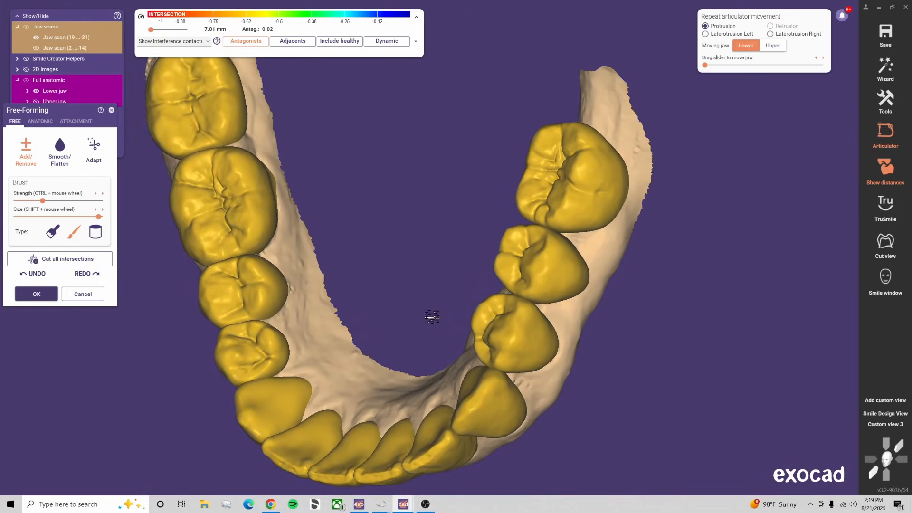
{"action": "right_click_drag", "start_coordinate": [431, 316], "coordinate": [247, 325]}
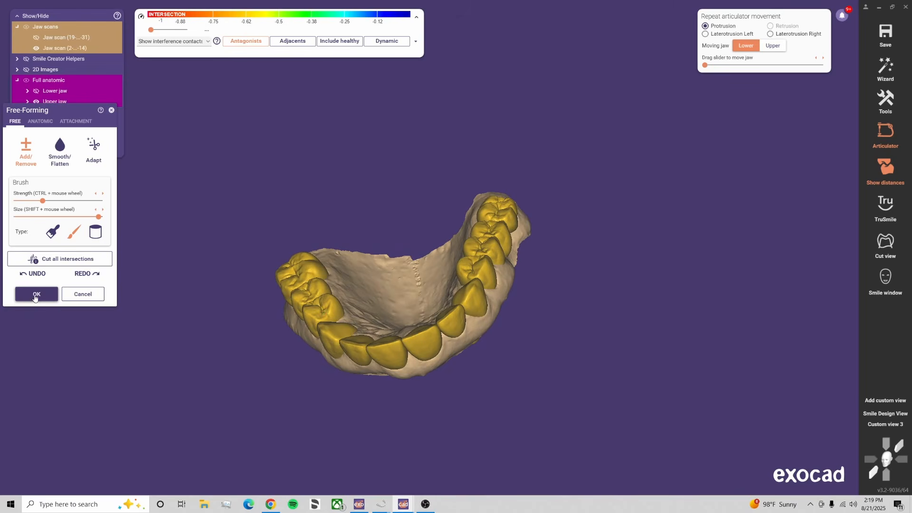
{"action": "left_click", "coordinate": [36, 295]}
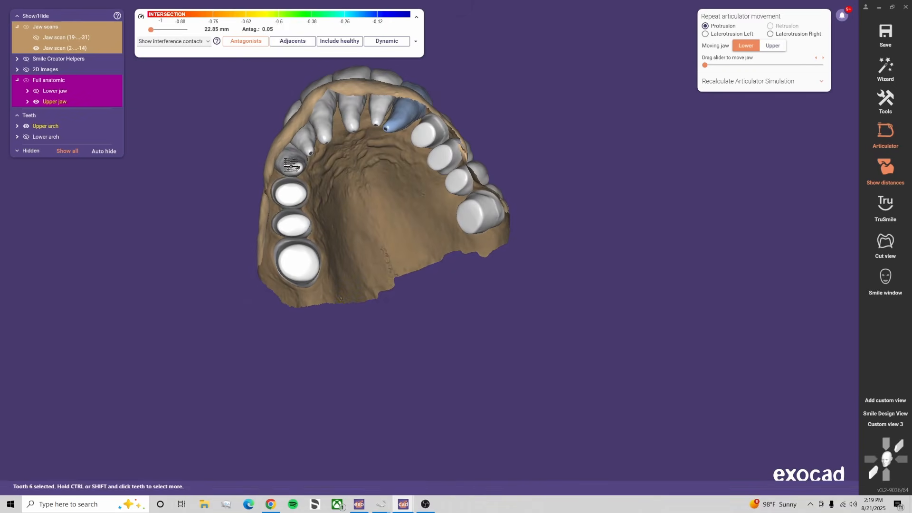
Open the meshes of upper teeth 6 to 11 in Edit Mesh, select their connected surfaces by click and accept
{"action": "left_click", "coordinate": [291, 165]}
{"action": "right_click", "coordinate": [295, 157]}
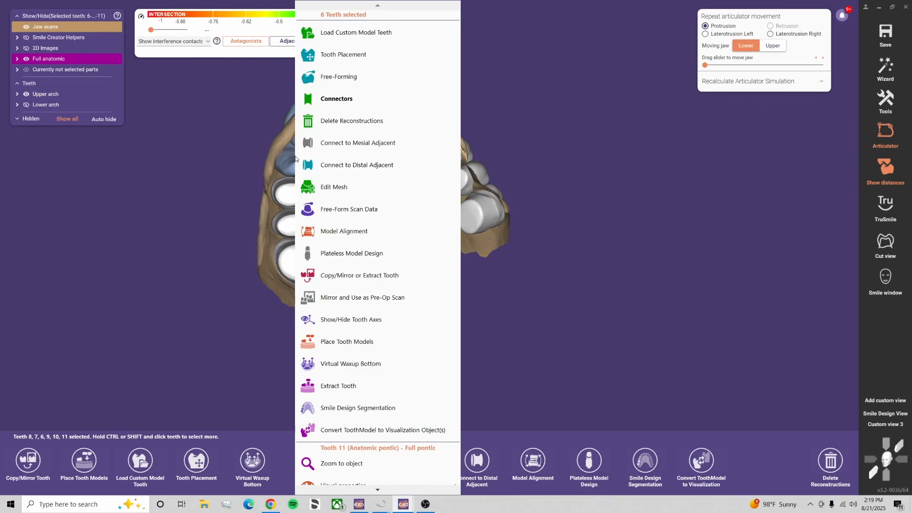
{"action": "left_click", "coordinate": [345, 185]}
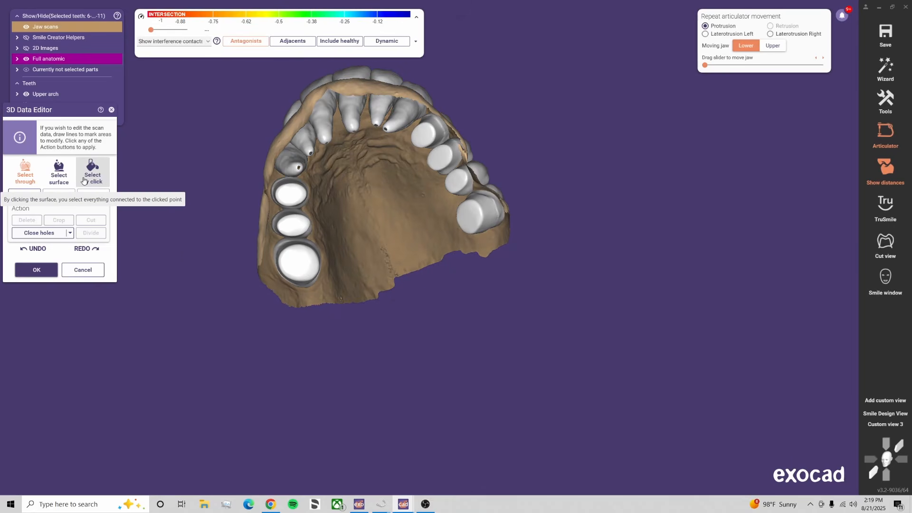
{"action": "left_click", "coordinate": [82, 175]}
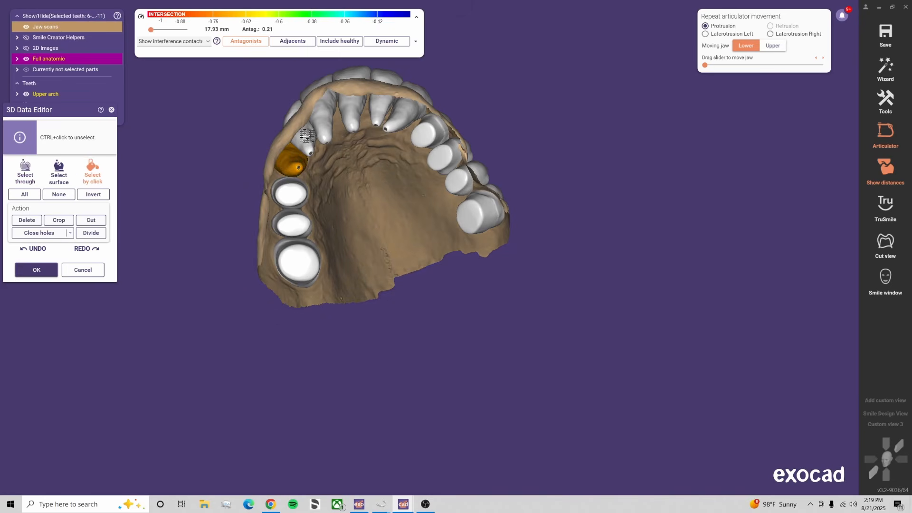
{"action": "left_click_drag", "start_coordinate": [329, 122], "coordinate": [403, 119]}
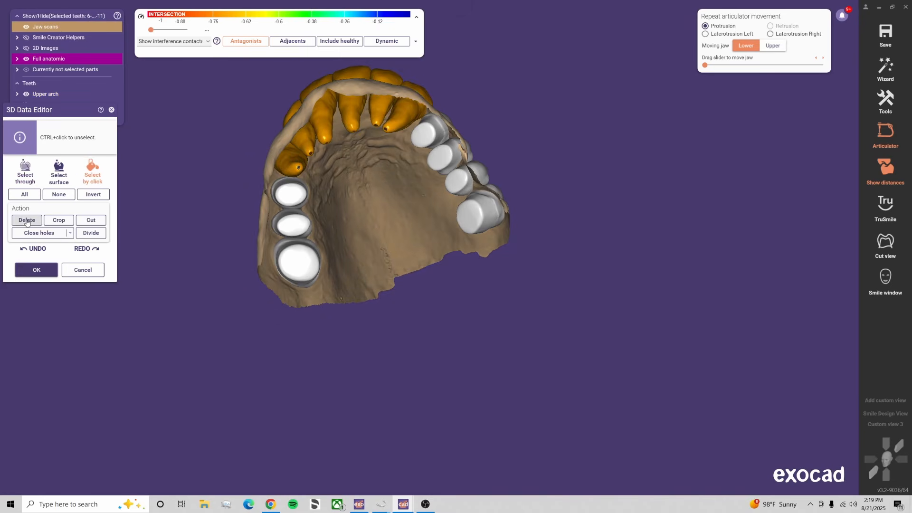
{"action": "left_click", "coordinate": [36, 270]}
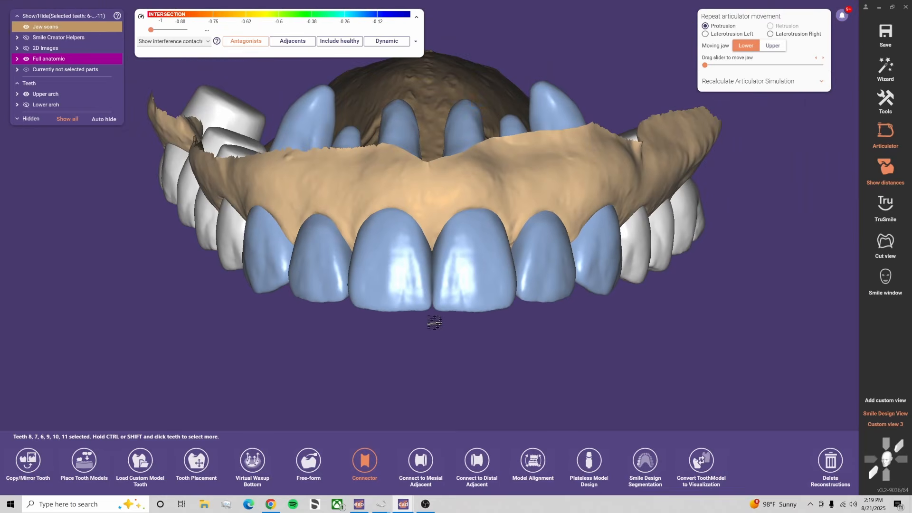
Select upper teeth 3 to 13, adapt their approximal contacts at 0 mm in Free-Forming and accept
{"action": "scroll", "coordinate": [449, 352], "scroll_direction": "down", "scroll_amount": 4}
{"action": "right_click_drag", "start_coordinate": [441, 363], "coordinate": [437, 351]}
{"action": "left_click", "coordinate": [315, 228]}
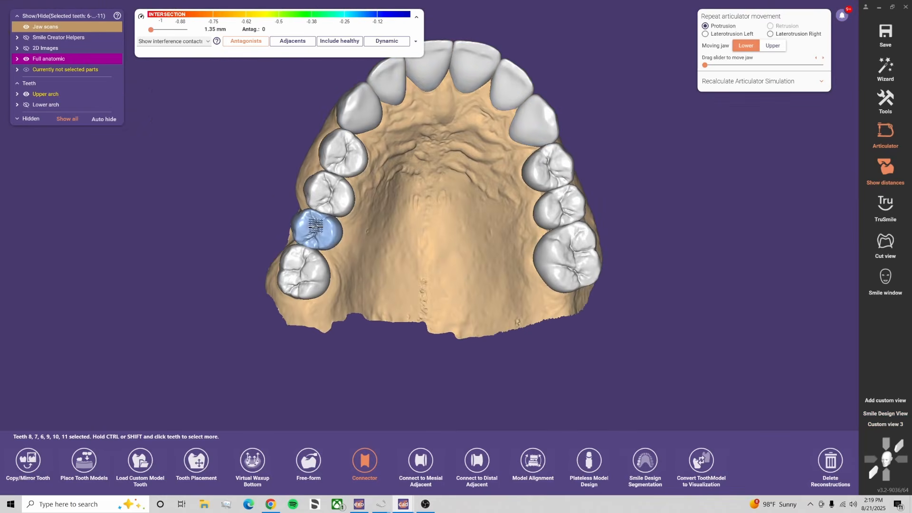
{"action": "left_click", "coordinate": [566, 209], "text": "shift"}
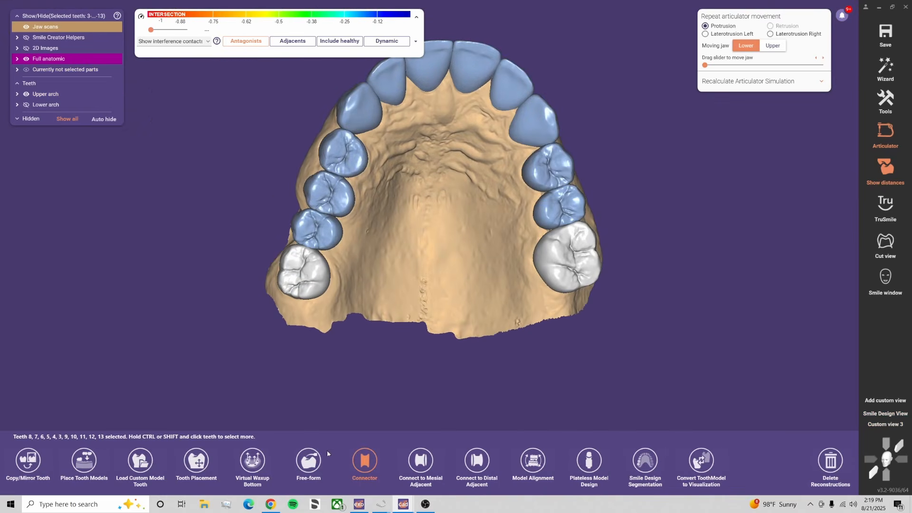
{"action": "left_click", "coordinate": [309, 460]}
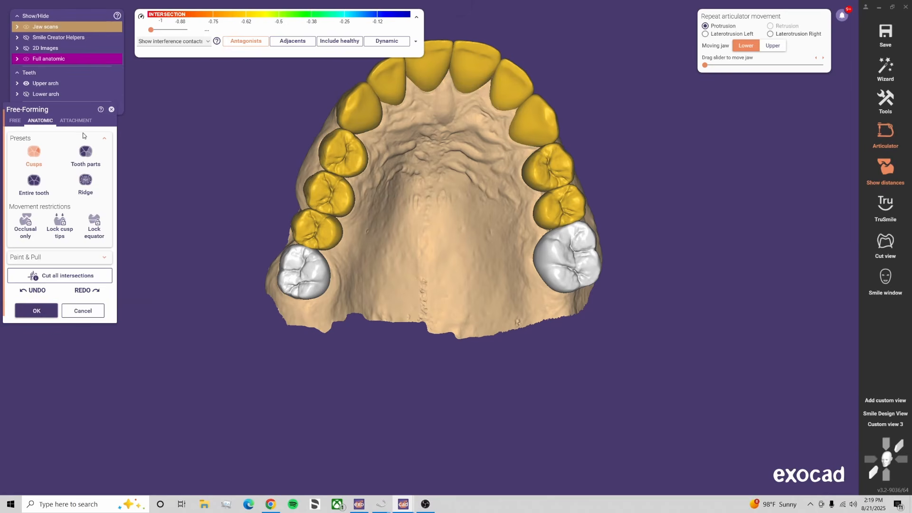
{"action": "left_click", "coordinate": [14, 121]}
{"action": "left_click", "coordinate": [98, 148]}
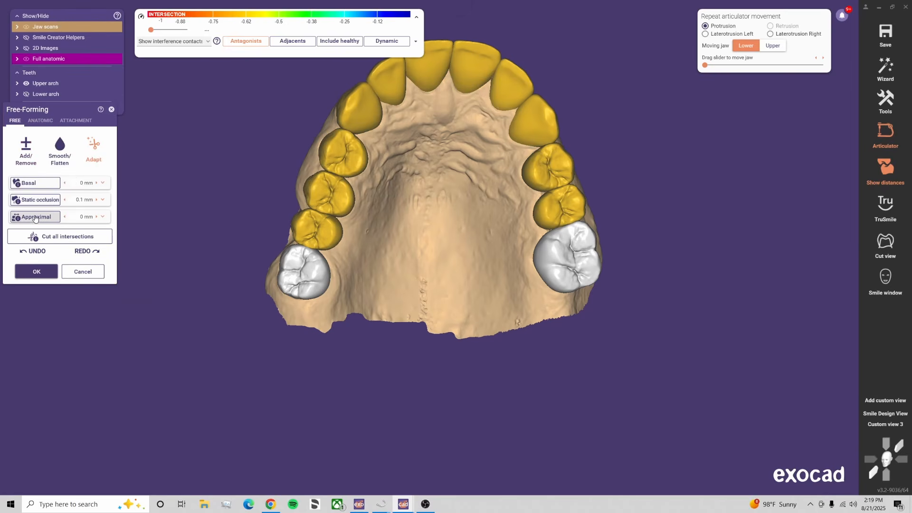
{"action": "left_click", "coordinate": [44, 218]}
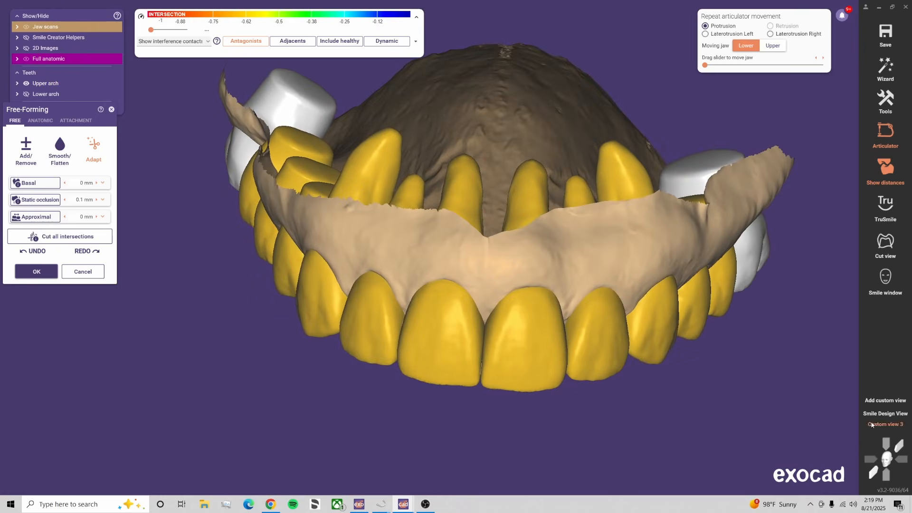
{"action": "left_click", "coordinate": [872, 425]}
{"action": "left_click", "coordinate": [36, 272]}
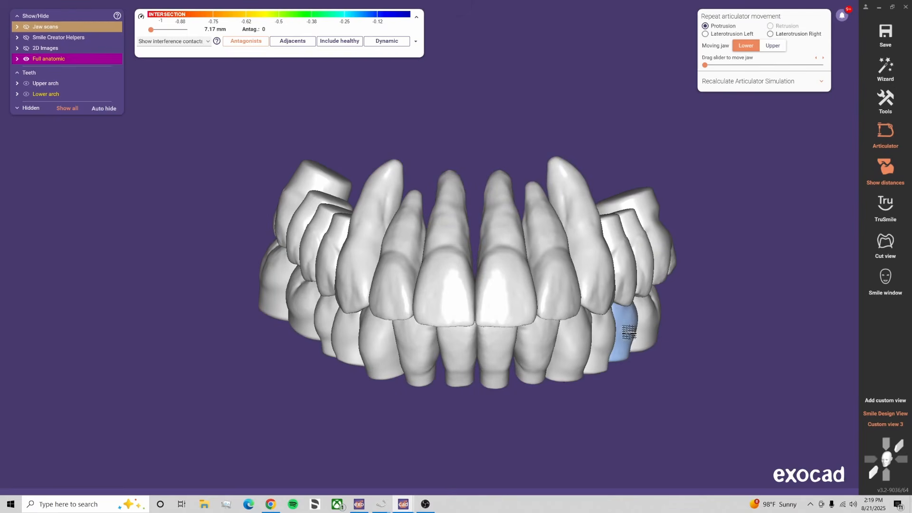
Select lower teeth 20 to 30, adapt their approximal contacts at 0 mm in Free-Forming and accept
{"action": "left_click", "coordinate": [630, 331]}
{"action": "left_click", "coordinate": [299, 304], "text": "shift"}
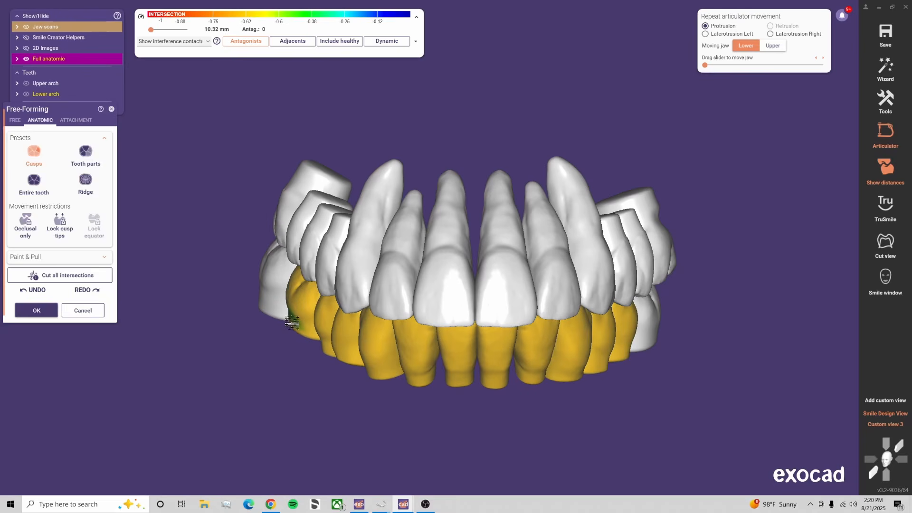
{"action": "left_click", "coordinate": [14, 121]}
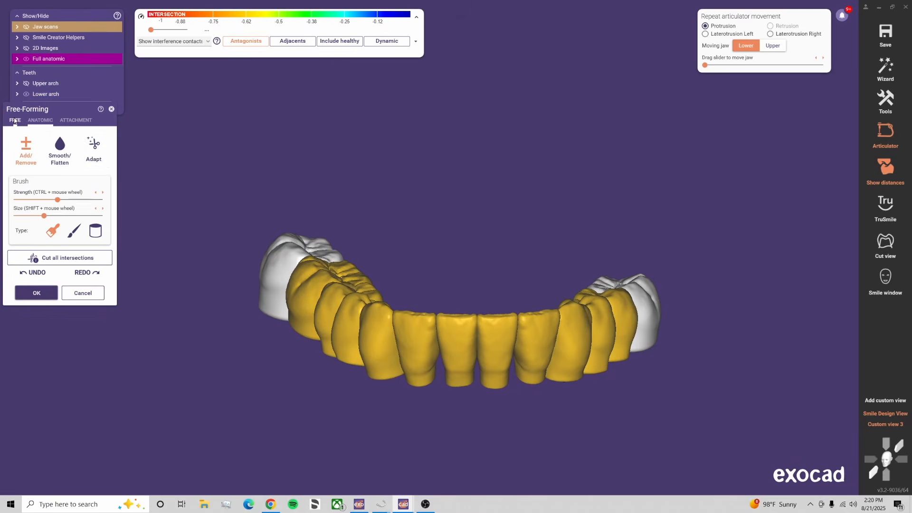
{"action": "left_click", "coordinate": [98, 151]}
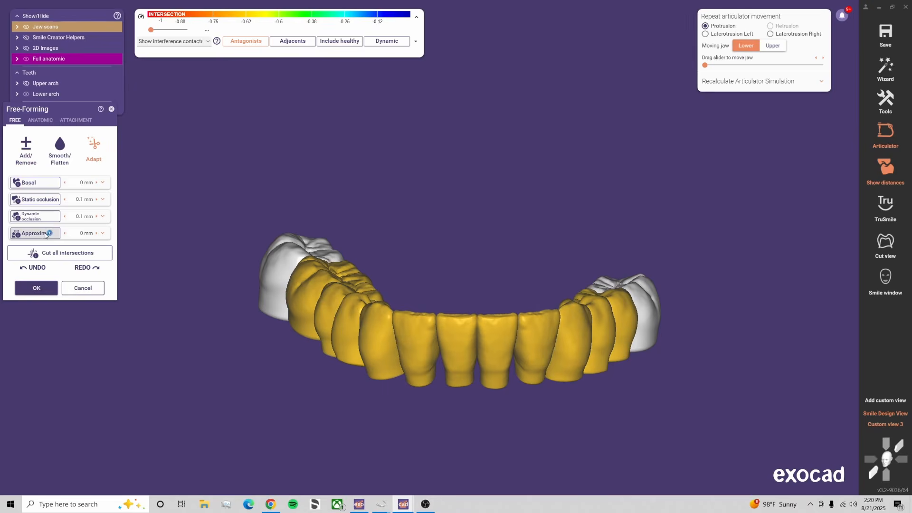
{"action": "left_click", "coordinate": [60, 147]}
{"action": "left_click", "coordinate": [42, 121]}
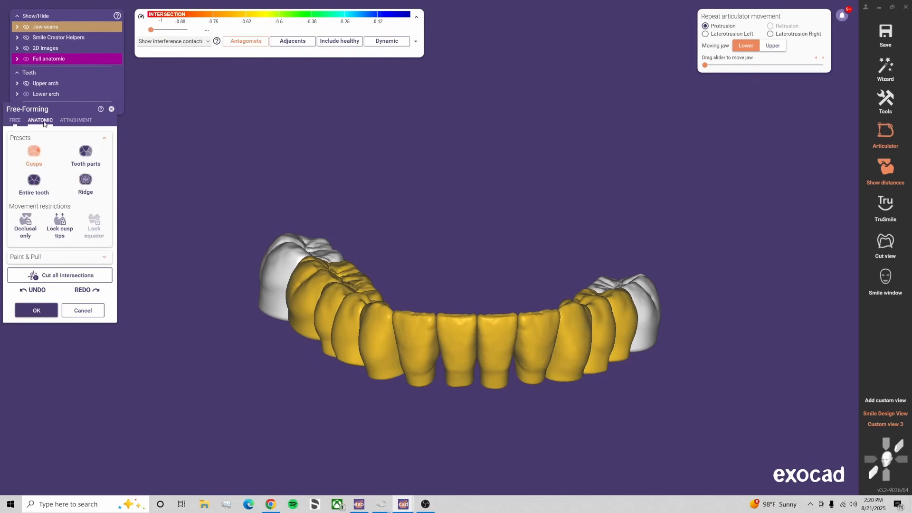
{"action": "left_click", "coordinate": [38, 310]}
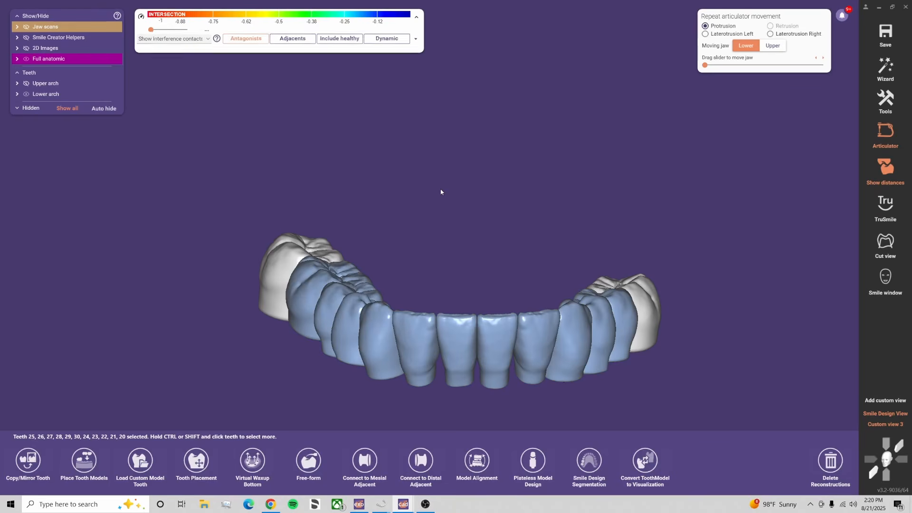
Start Free-Form Scan Data and set the full anatomic teeth to 58% opacity over the upper incisor scan
{"action": "right_click", "coordinate": [440, 169]}
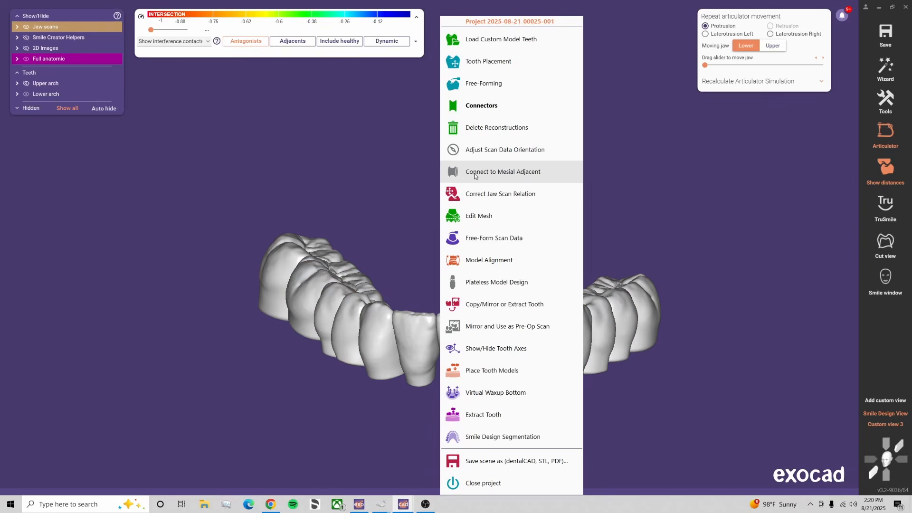
{"action": "left_click", "coordinate": [539, 238]}
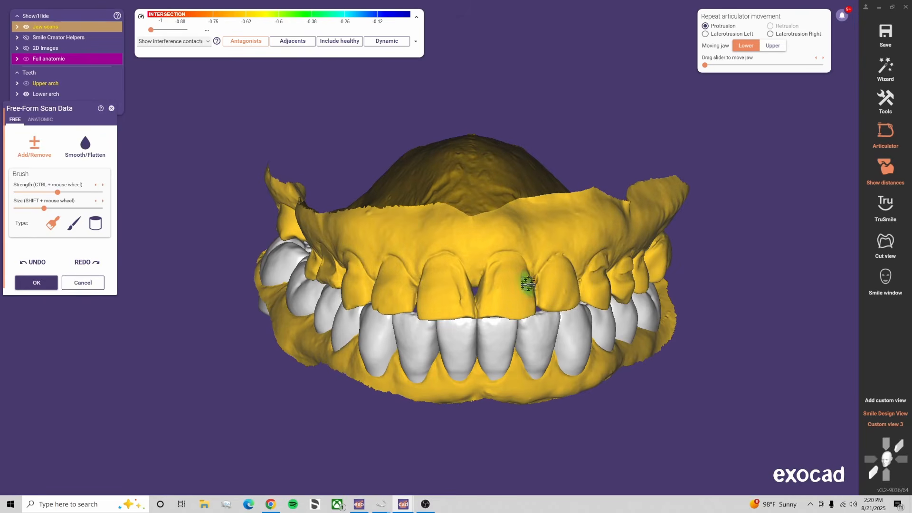
{"action": "left_click", "coordinate": [84, 59]}
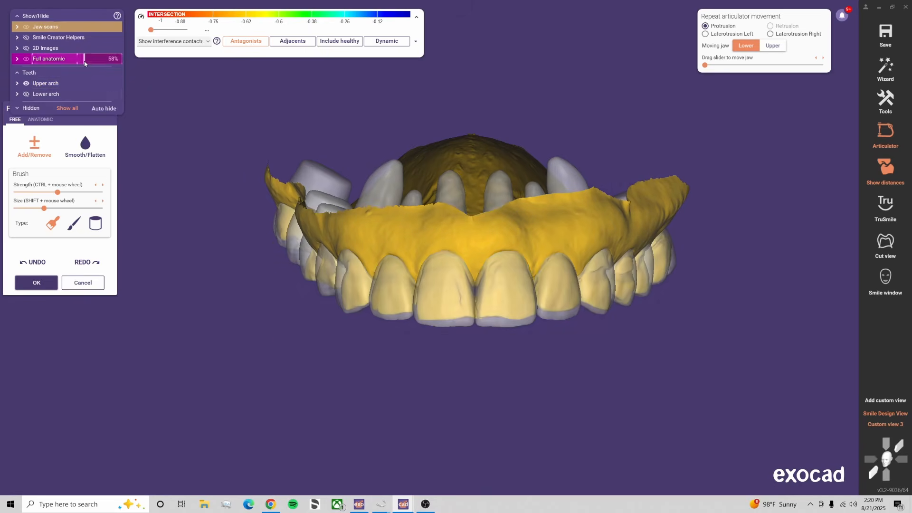
{"action": "scroll", "coordinate": [479, 328], "scroll_direction": "up", "scroll_amount": 1}
{"action": "scroll", "coordinate": [479, 329], "scroll_direction": "up", "scroll_amount": 6}
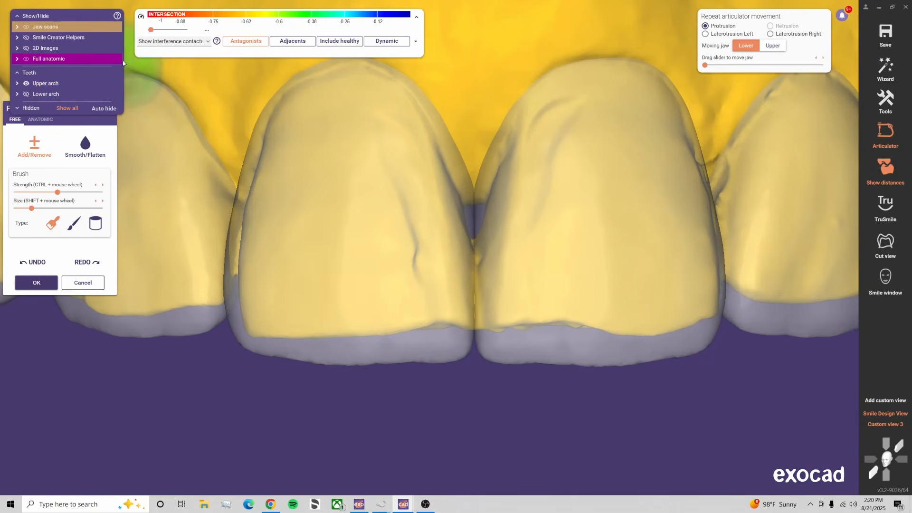
Compare the upper side teeth with the scan beneath them at higher opacity, reduce the brush size and restore the teeth to 100% opacity
{"action": "left_click", "coordinate": [120, 59]}
{"action": "scroll", "coordinate": [491, 319], "scroll_direction": "down", "scroll_amount": 5}
{"action": "mouse_move", "coordinate": [497, 376]}
{"action": "right_mouse_down"}
{"action": "mouse_move", "coordinate": [469, 204]}
{"action": "mouse_move", "coordinate": [428, 320]}
{"action": "mouse_move", "coordinate": [401, 244]}
{"action": "mouse_move", "coordinate": [395, 155]}
{"action": "mouse_move", "coordinate": [124, 97]}
{"action": "right_mouse_up"}
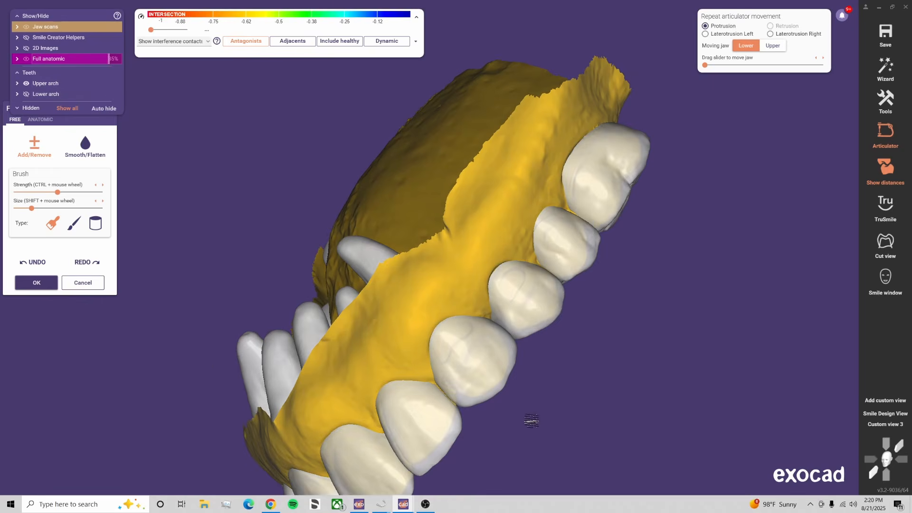
{"action": "scroll", "coordinate": [529, 424], "scroll_direction": "up", "scroll_amount": 5}
{"action": "scroll", "coordinate": [428, 388], "scroll_direction": "down", "scroll_amount": 3, "text": "shift"}
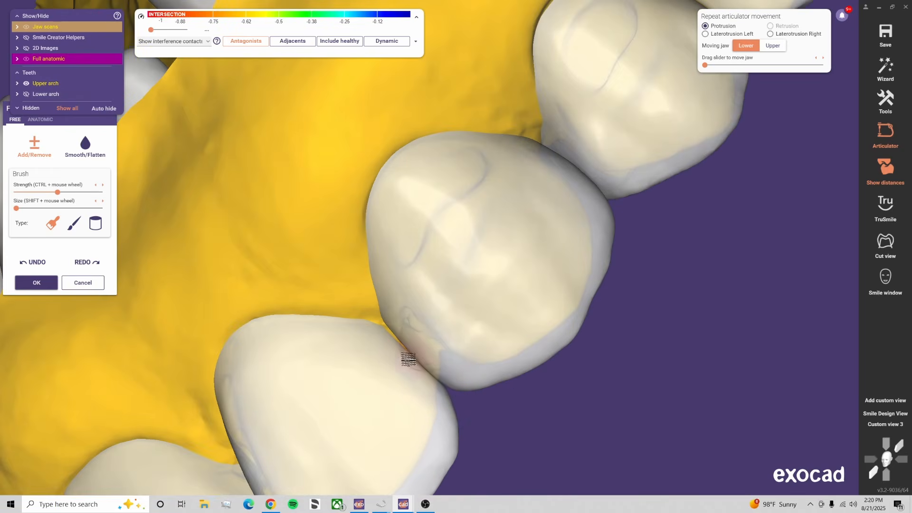
{"action": "scroll", "coordinate": [507, 403], "scroll_direction": "down", "scroll_amount": 4}
{"action": "left_click_drag", "start_coordinate": [112, 59], "coordinate": [279, 63]}
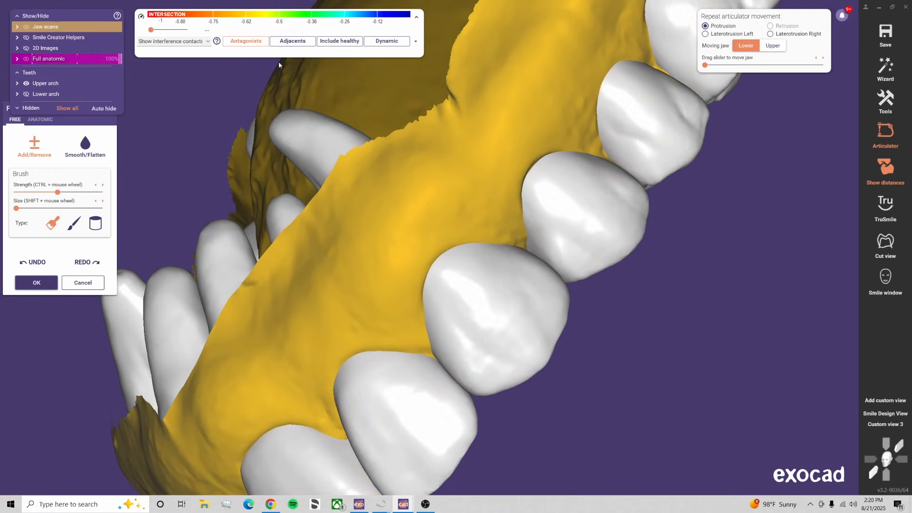
Make the full anatomic teeth semi-transparent on the lower arch and compare them with the scan from the front teeth to the molars
{"action": "scroll", "coordinate": [545, 360], "scroll_direction": "down", "scroll_amount": 3}
{"action": "right_click_drag", "start_coordinate": [545, 360], "coordinate": [490, 323]}
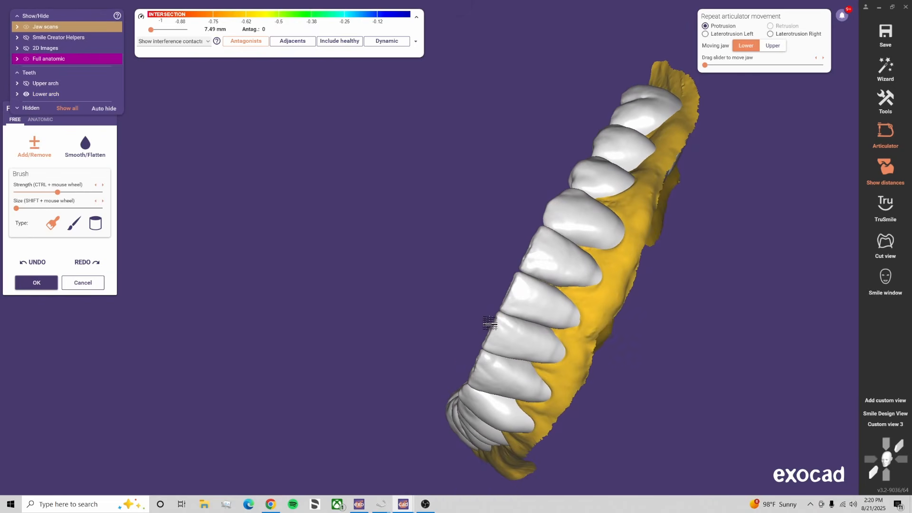
{"action": "left_click", "coordinate": [106, 62]}
{"action": "scroll", "coordinate": [542, 286], "scroll_direction": "up", "scroll_amount": 5}
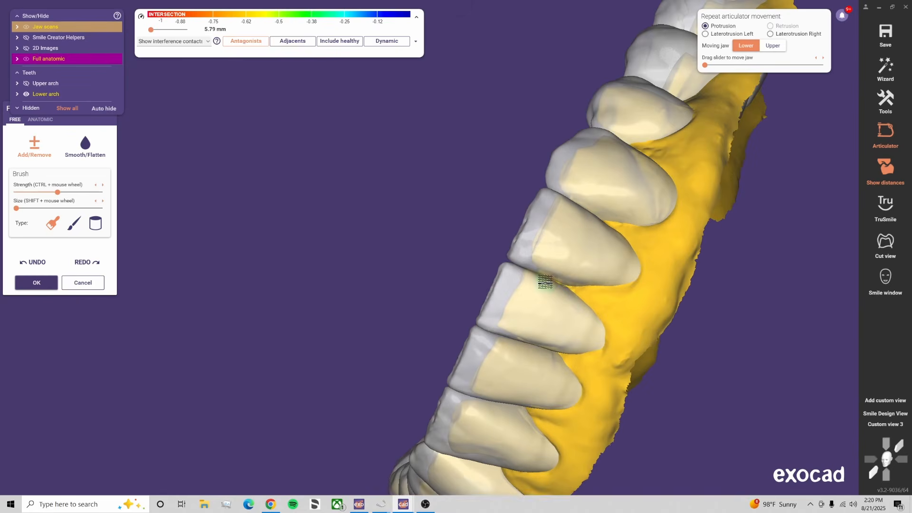
{"action": "middle_click_drag", "start_coordinate": [596, 300], "coordinate": [644, 184]}
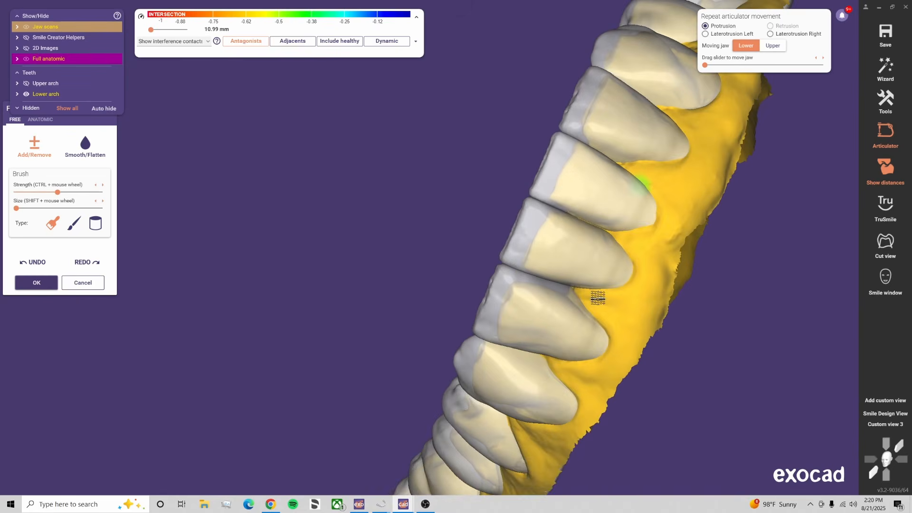
{"action": "right_click_drag", "start_coordinate": [608, 269], "coordinate": [608, 270]}
{"action": "middle_click_drag", "start_coordinate": [627, 237], "coordinate": [547, 297]}
{"action": "right_click_drag", "start_coordinate": [546, 297], "coordinate": [546, 296]}
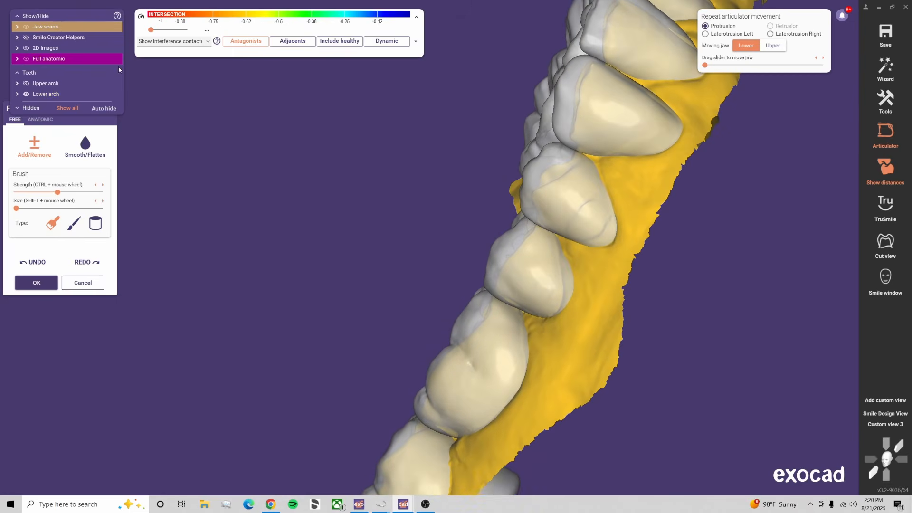
Examine the semi-transparent lower teeth over the scan from the opposite cheek side and accept the scan free-forming
{"action": "left_click", "coordinate": [896, 426]}
{"action": "scroll", "coordinate": [480, 373], "scroll_direction": "down", "scroll_amount": 5}
{"action": "right_click_drag", "start_coordinate": [474, 299], "coordinate": [442, 377]}
{"action": "middle_click_drag", "start_coordinate": [407, 428], "coordinate": [401, 340]}
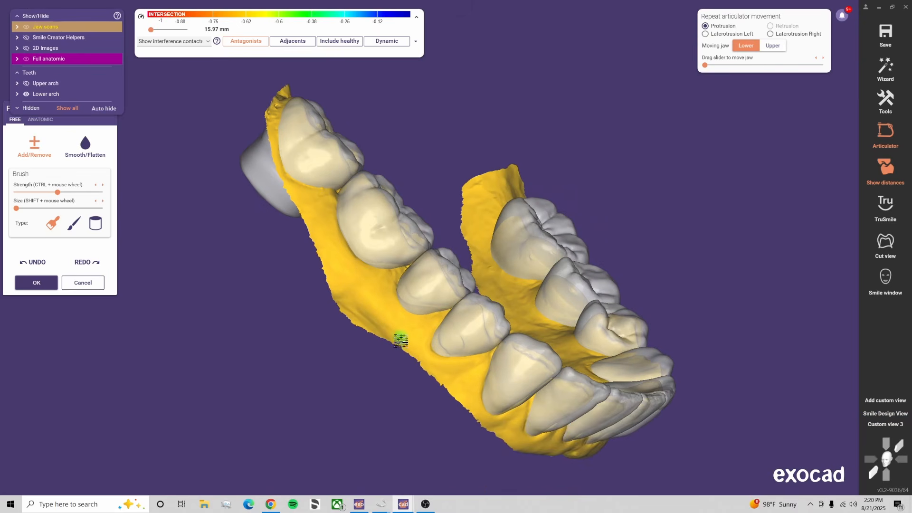
{"action": "left_click", "coordinate": [43, 284]}
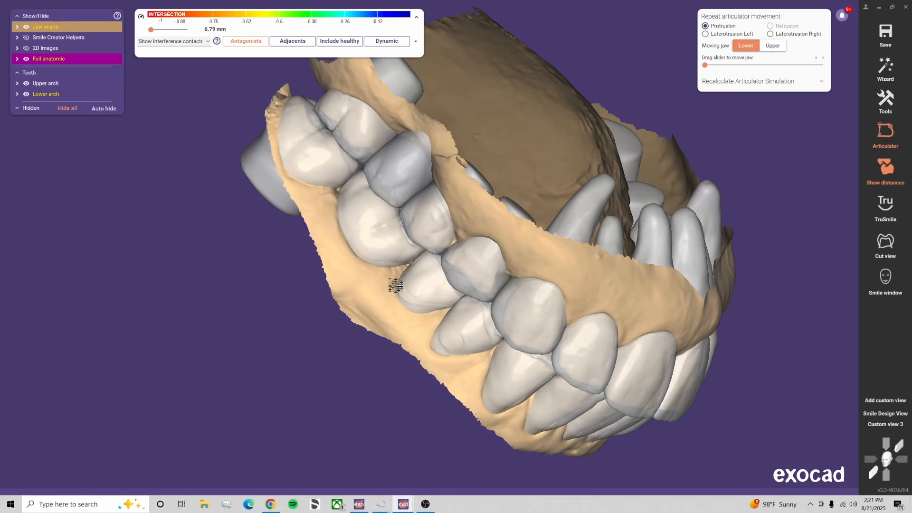
Start Free-Forming on the lower full anatomic teeth and make the jaw scans semi-transparent around the premolars
{"action": "right_click", "coordinate": [369, 300]}
{"action": "left_click", "coordinate": [445, 104]}
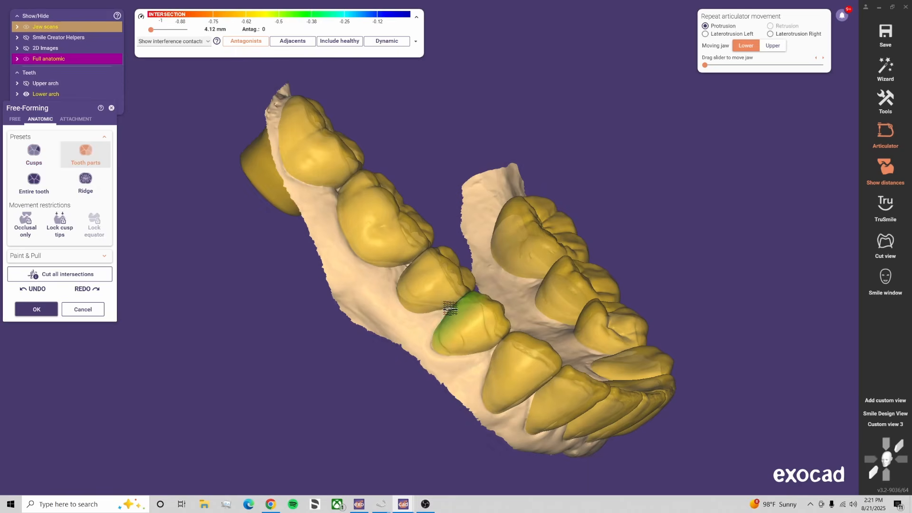
{"action": "scroll", "coordinate": [450, 309], "scroll_direction": "up", "scroll_amount": 2}
{"action": "scroll", "coordinate": [408, 326], "scroll_direction": "up", "scroll_amount": 2}
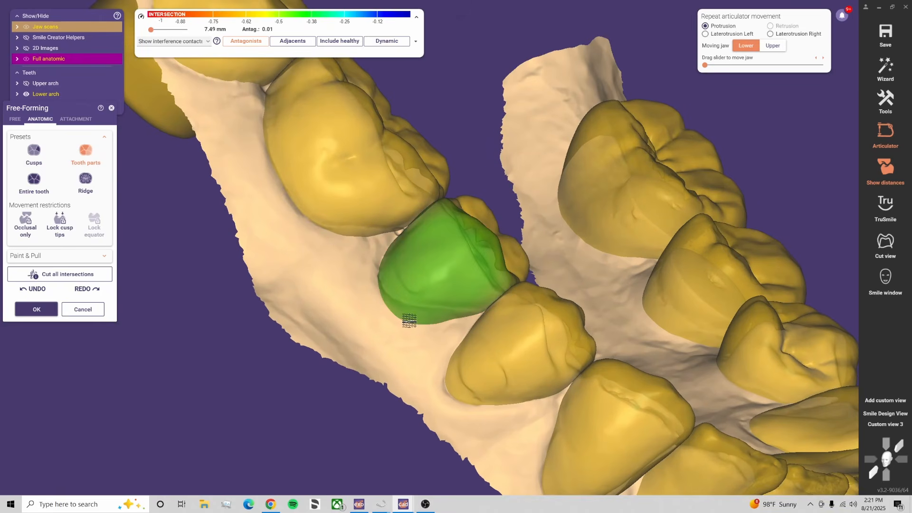
{"action": "left_click_drag", "start_coordinate": [110, 27], "coordinate": [93, 27]}
{"action": "scroll", "coordinate": [391, 336], "scroll_direction": "up", "scroll_amount": 2}
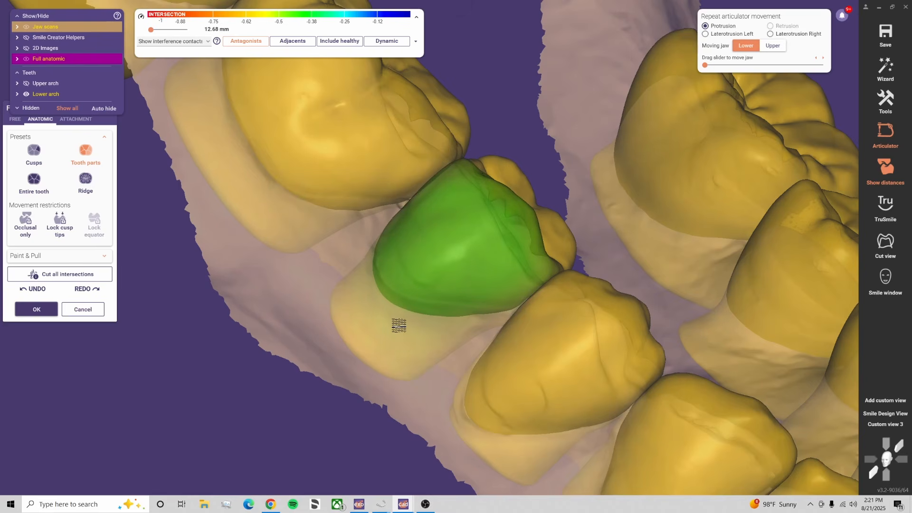
Switch to freehand Add/Remove with a smaller brush and work on the cheek side of the lower premolar near the gum line
{"action": "left_click", "coordinate": [885, 425]}
{"action": "scroll", "coordinate": [294, 428], "scroll_direction": "down", "scroll_amount": 5}
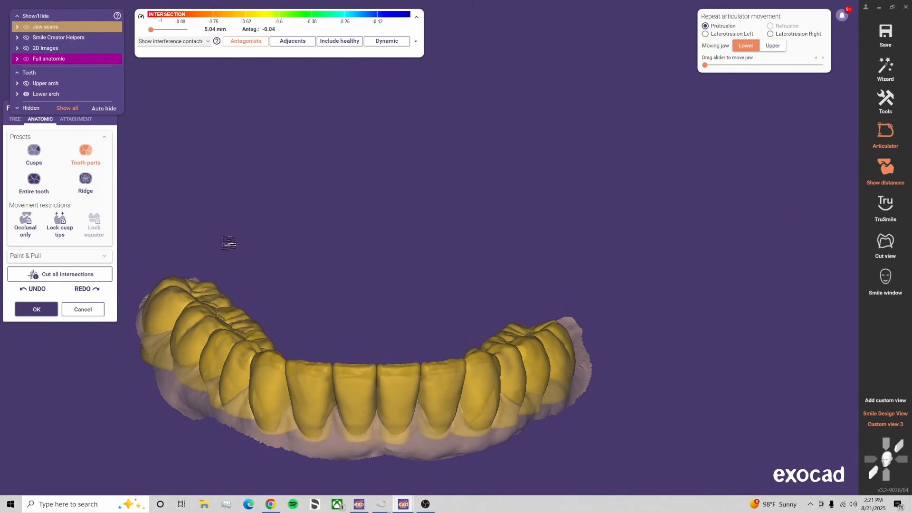
{"action": "right_click_drag", "start_coordinate": [314, 143], "coordinate": [365, 250]}
{"action": "left_click", "coordinate": [15, 120]}
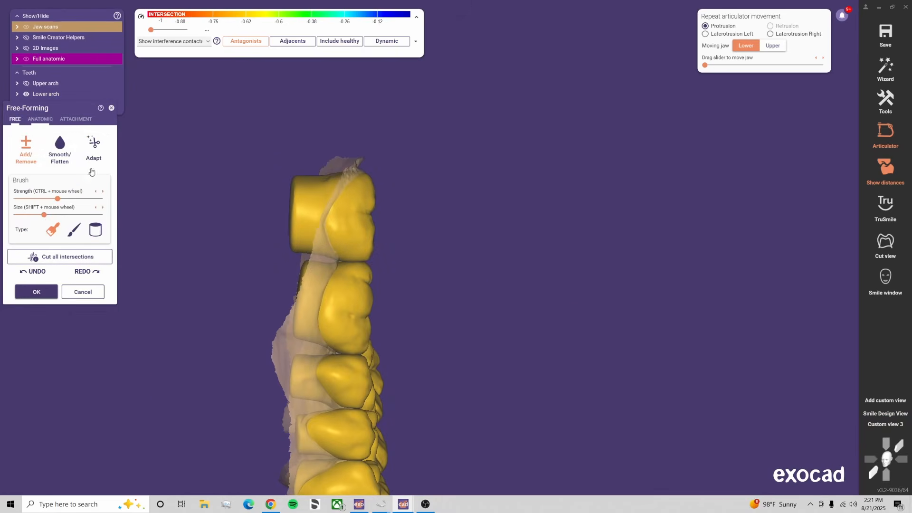
{"action": "scroll", "coordinate": [339, 379], "scroll_direction": "up", "scroll_amount": 3}
{"action": "scroll", "coordinate": [312, 383], "scroll_direction": "up", "scroll_amount": 2}
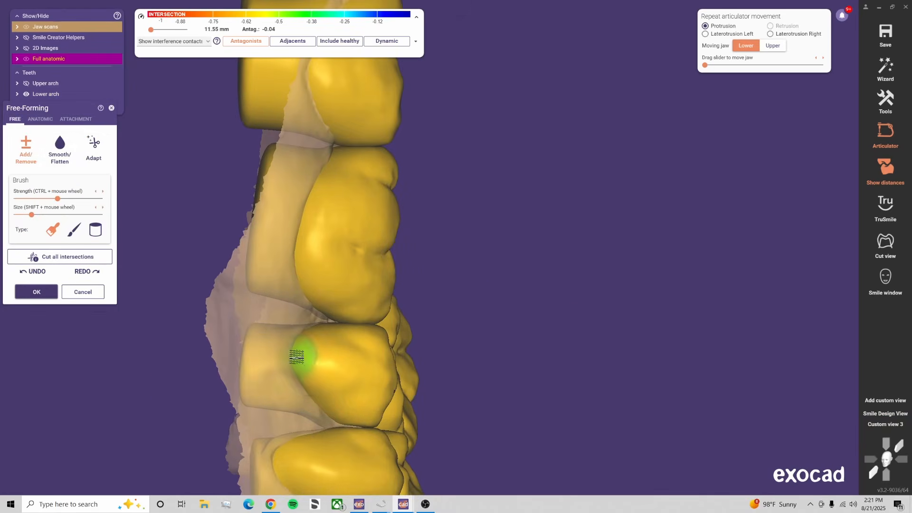
{"action": "left_click_drag", "start_coordinate": [330, 404], "coordinate": [289, 349], "text": "shift"}
Refine the cheek-side gum-line area of the lower premolars with Add/Remove, varying the brush size and type
{"action": "left_click", "coordinate": [879, 424]}
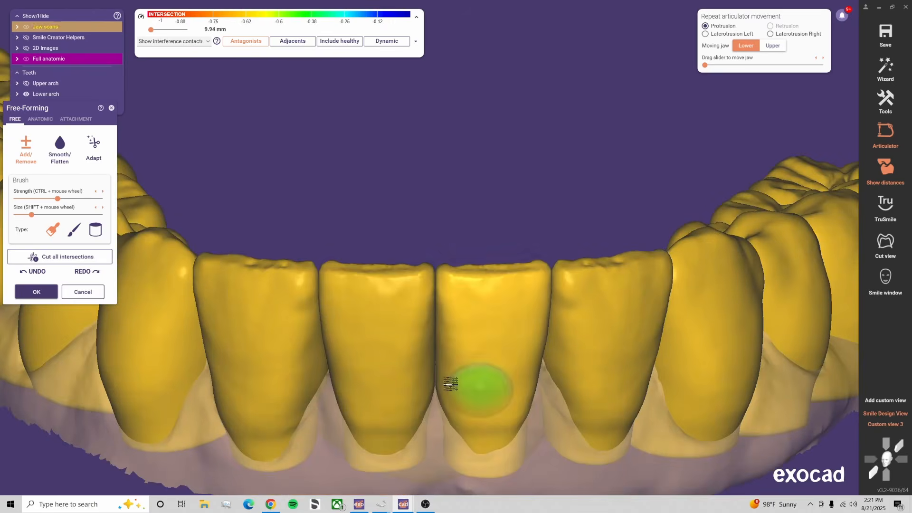
{"action": "right_click_drag", "start_coordinate": [451, 384], "coordinate": [705, 323]}
{"action": "mouse_move", "coordinate": [398, 214]}
{"action": "right_mouse_down"}
{"action": "mouse_move", "coordinate": [409, 263]}
{"action": "mouse_move", "coordinate": [375, 300]}
{"action": "right_mouse_up"}
{"action": "scroll", "coordinate": [371, 301], "scroll_direction": "up", "scroll_amount": 2}
{"action": "scroll", "coordinate": [372, 367], "scroll_direction": "down", "scroll_amount": 3, "text": "shift"}
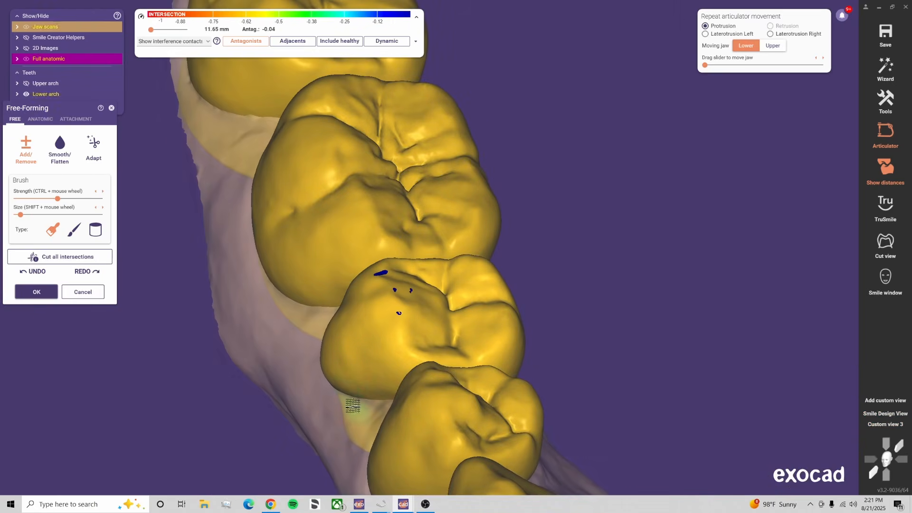
{"action": "scroll", "coordinate": [354, 358], "scroll_direction": "up", "scroll_amount": 3, "text": "shift"}
{"action": "right_click_drag", "start_coordinate": [319, 383], "coordinate": [370, 384]}
{"action": "scroll", "coordinate": [401, 361], "scroll_direction": "down", "scroll_amount": 1, "text": "shift"}
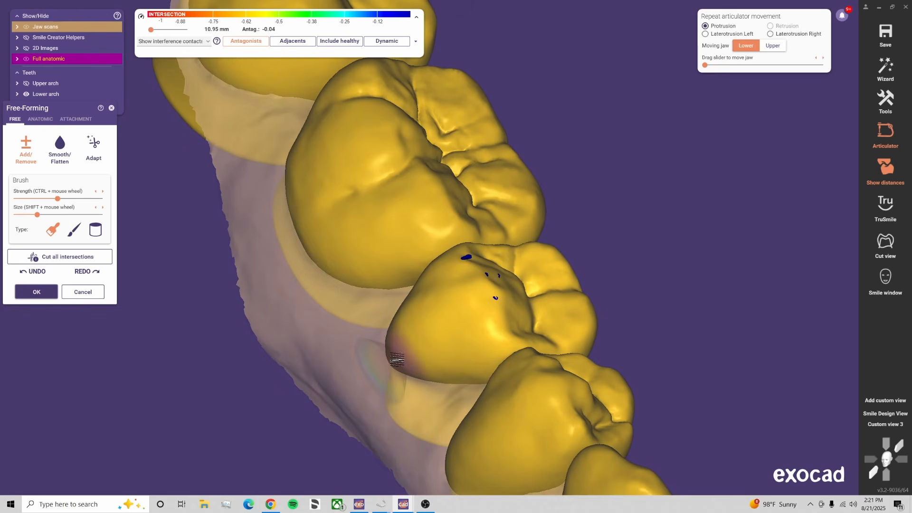
{"action": "mouse_move", "coordinate": [432, 402]}
{"action": "right_mouse_down"}
{"action": "mouse_move", "coordinate": [446, 406]}
{"action": "mouse_move", "coordinate": [418, 334]}
{"action": "right_mouse_up"}
{"action": "left_click", "coordinate": [80, 232]}
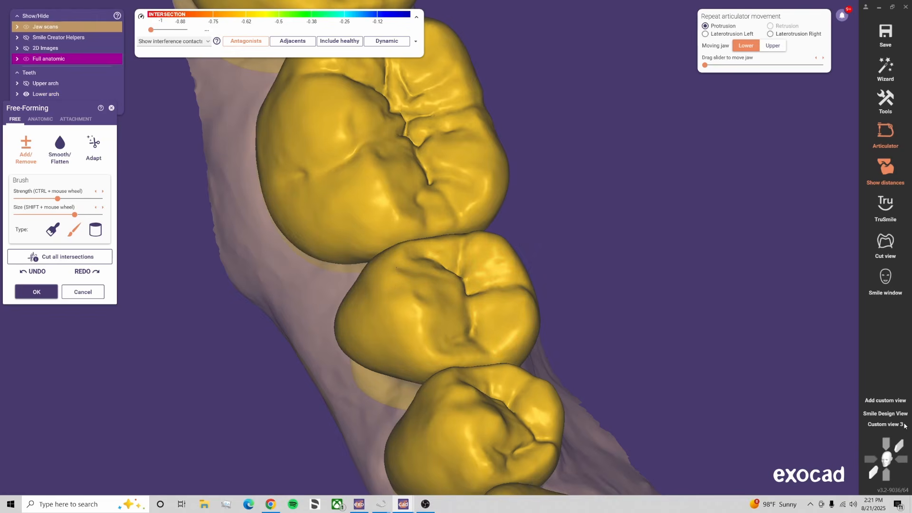
Return to the broad brush type, check the lower teeth from the front and accept the free-forming
{"action": "left_click", "coordinate": [885, 425]}
{"action": "scroll", "coordinate": [427, 312], "scroll_direction": "down", "scroll_amount": 6}
{"action": "right_click_drag", "start_coordinate": [412, 266], "coordinate": [392, 246]}
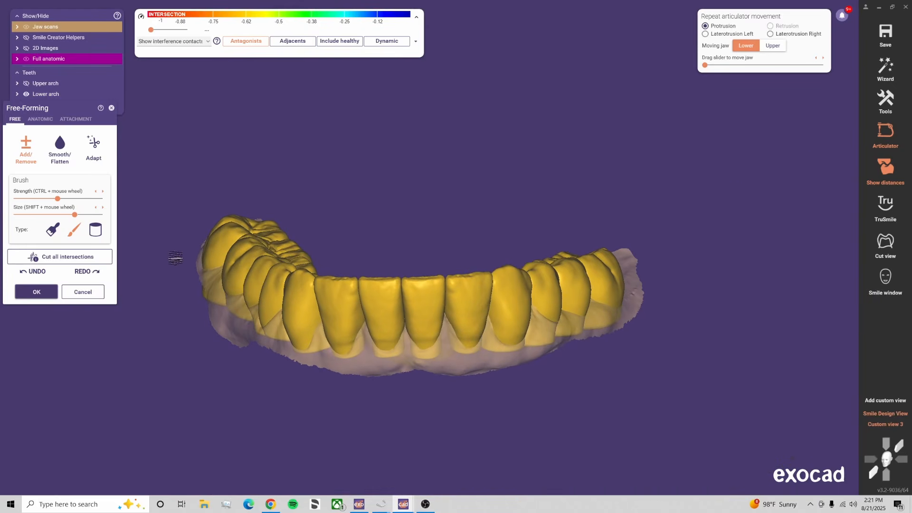
{"action": "left_click", "coordinate": [53, 230]}
{"action": "scroll", "coordinate": [257, 281], "scroll_direction": "up", "scroll_amount": 4}
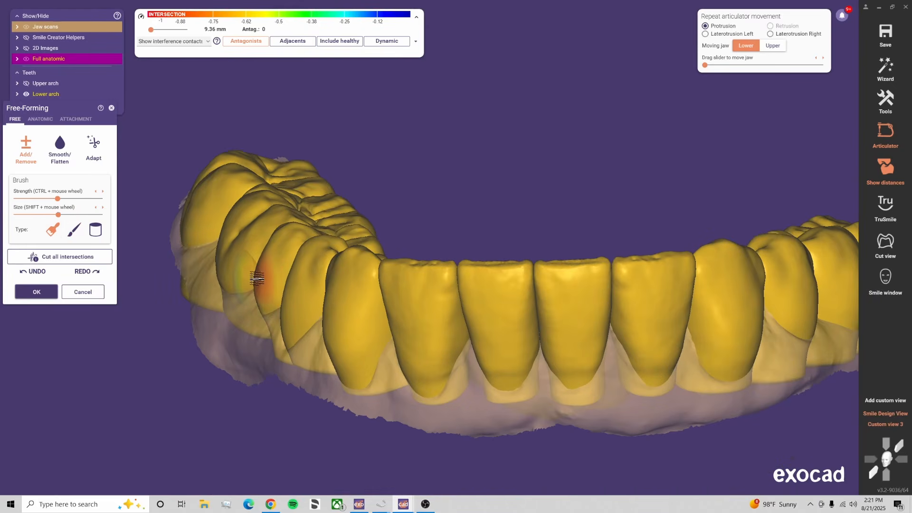
{"action": "scroll", "coordinate": [255, 272], "scroll_direction": "down", "scroll_amount": 5}
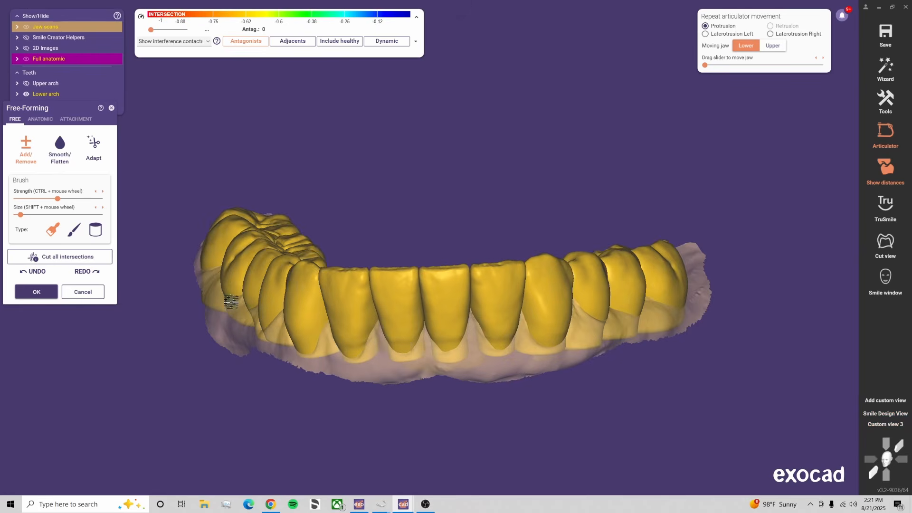
{"action": "left_click", "coordinate": [880, 430]}
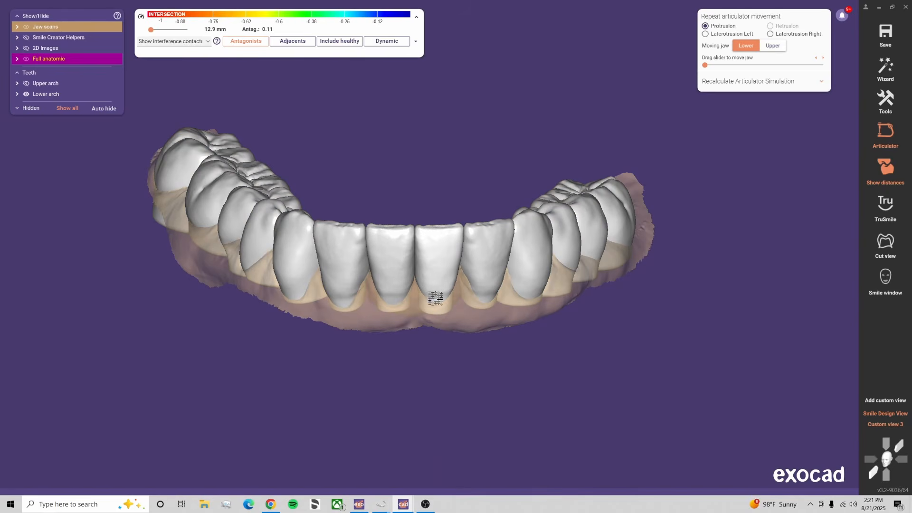
Show the upper teeth and upper jaw scan again and restore the jaw scans to 100% opacity
{"action": "key", "text": "ctrl+f"}
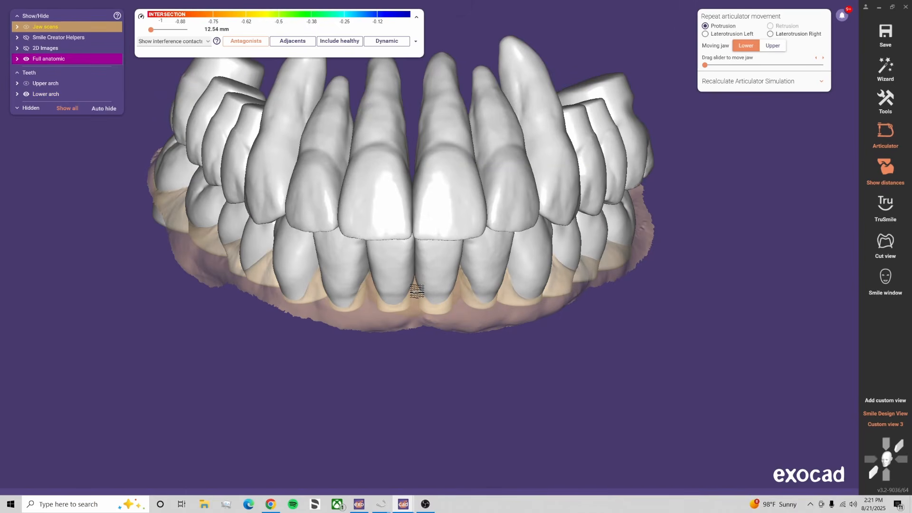
{"action": "key", "text": "ctrl+j"}
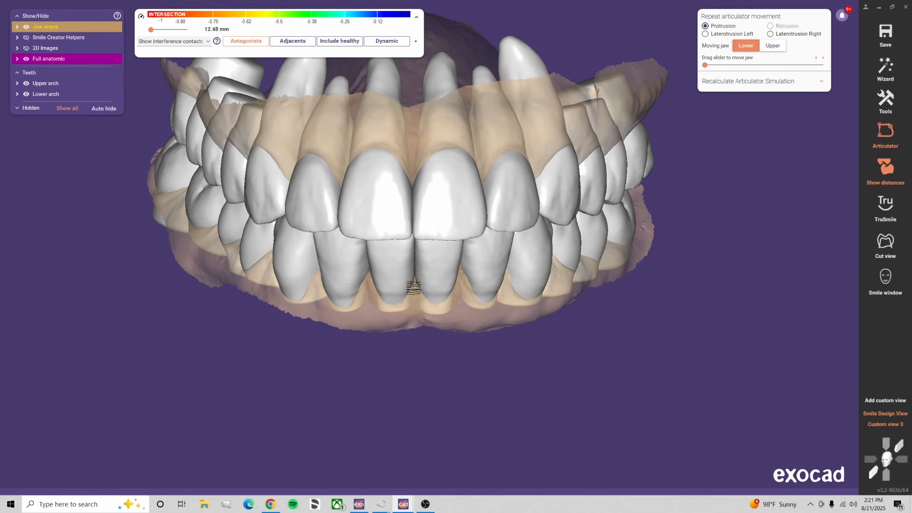
{"action": "left_click_drag", "start_coordinate": [104, 27], "coordinate": [146, 32]}
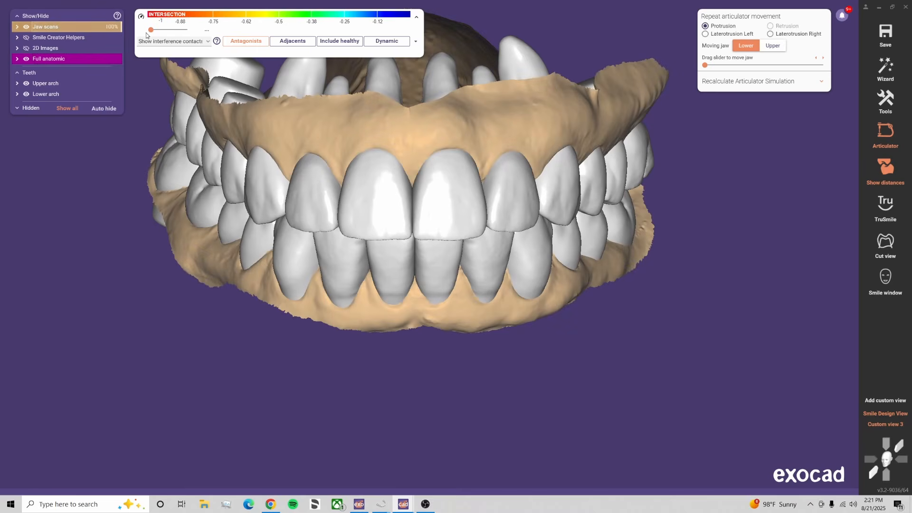
{"action": "scroll", "coordinate": [372, 278], "scroll_direction": "down", "scroll_amount": 2}
Hide the lower arch, select the upper jaw scan and start Model Alignment, viewing it straight from the front
{"action": "key", "text": "ctrl+l"}
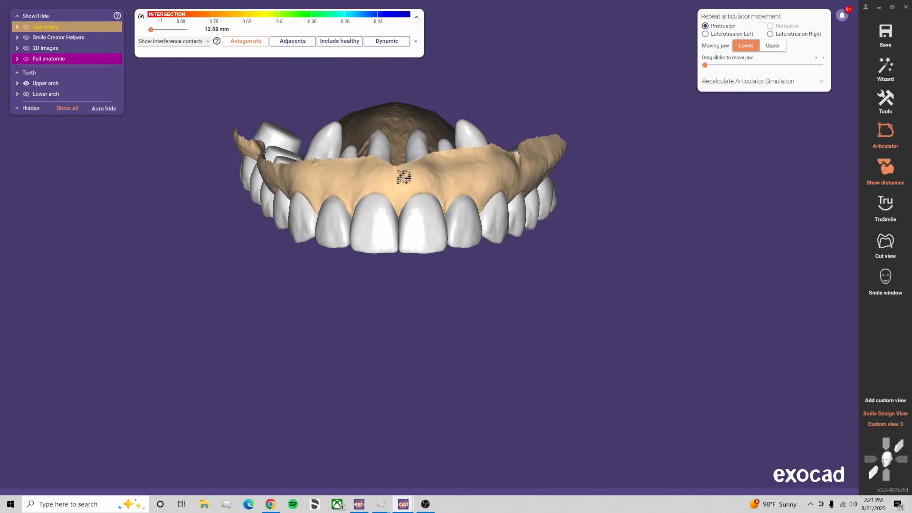
{"action": "left_click", "coordinate": [403, 177]}
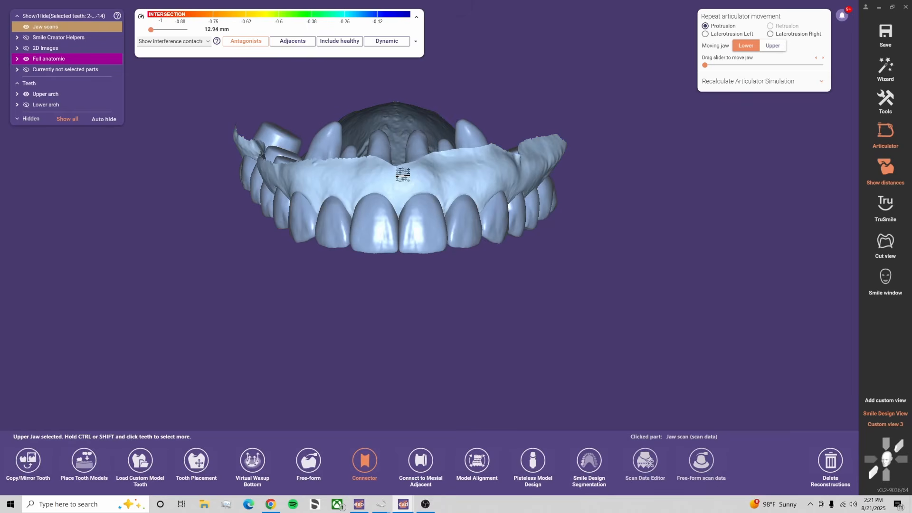
{"action": "left_click", "coordinate": [477, 461]}
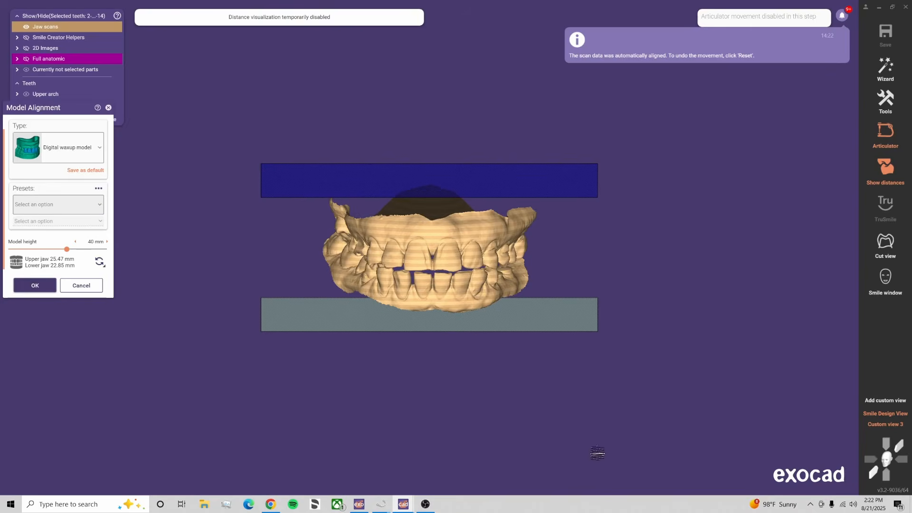
{"action": "left_click", "coordinate": [900, 448]}
{"action": "left_click", "coordinate": [864, 474]}
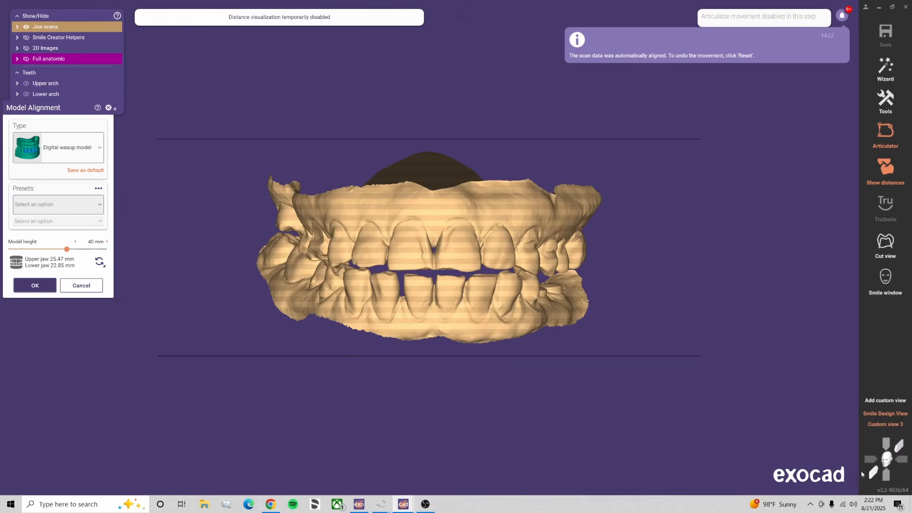
Show the full anatomic teeth, tilt the jaws between the model planes and rotate the upper arch slightly with the lower arch hidden
{"action": "key", "text": "ctrl+f"}
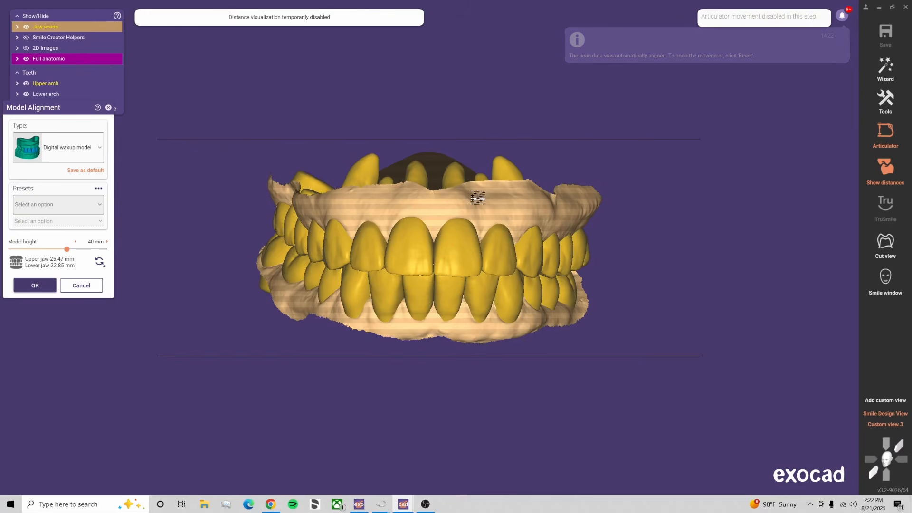
{"action": "left_click_drag", "start_coordinate": [350, 233], "coordinate": [352, 257]}
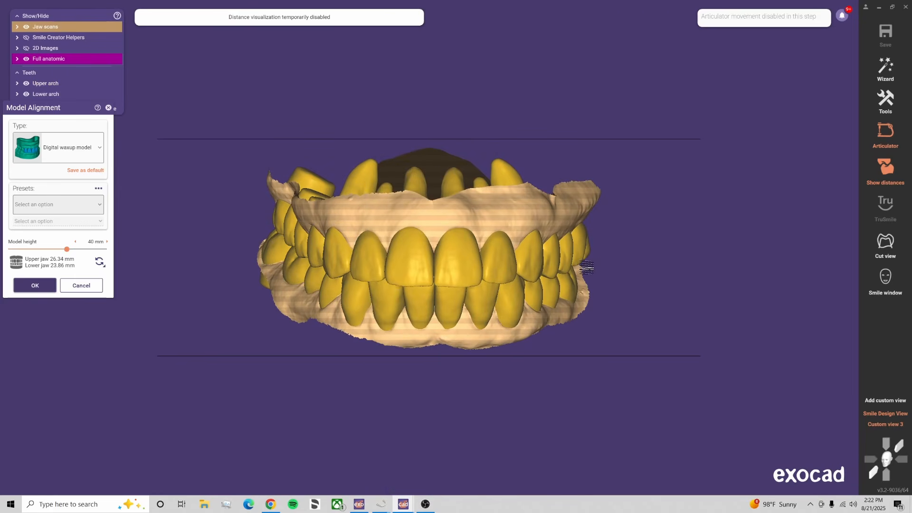
{"action": "key", "text": "ctrl+l"}
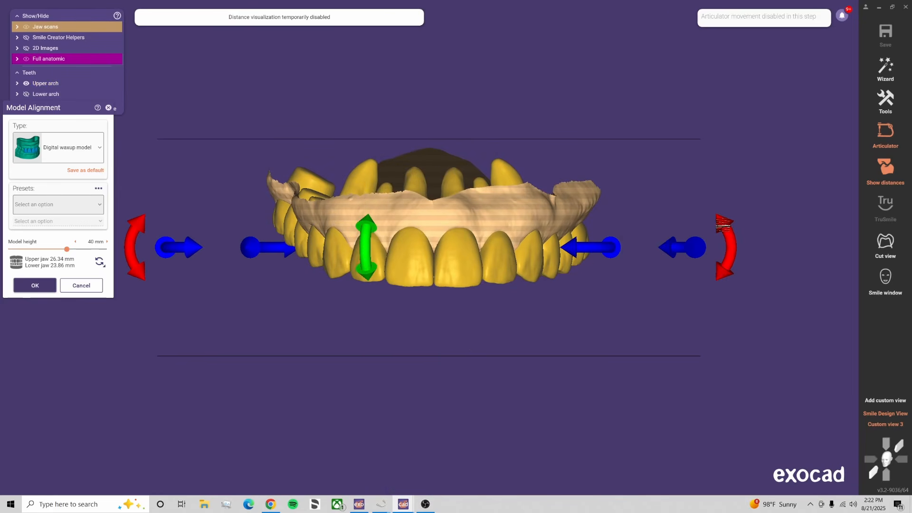
{"action": "left_click_drag", "start_coordinate": [725, 224], "coordinate": [723, 219]}
Fine-tune the upper arch's rotation and tilt against the measuring grid so the teeth sit level
{"action": "key", "text": "g"}
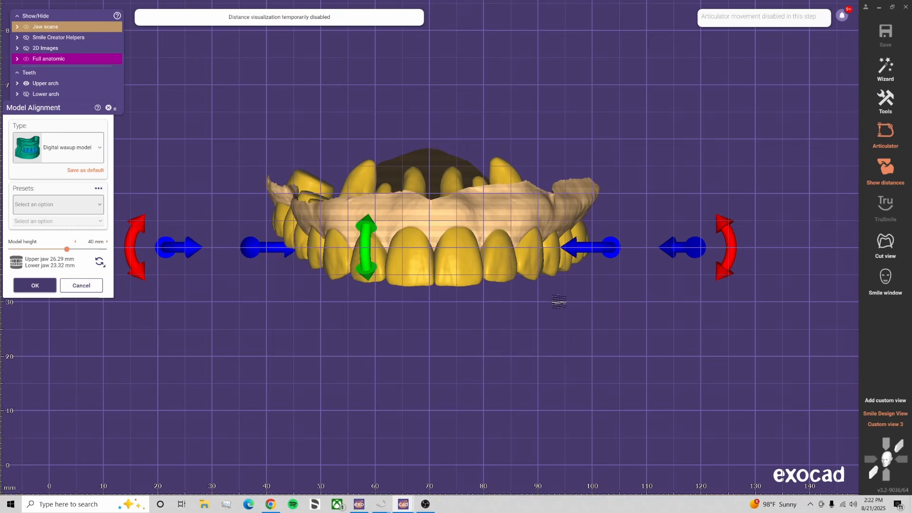
{"action": "left_click_drag", "start_coordinate": [559, 301], "coordinate": [541, 290]}
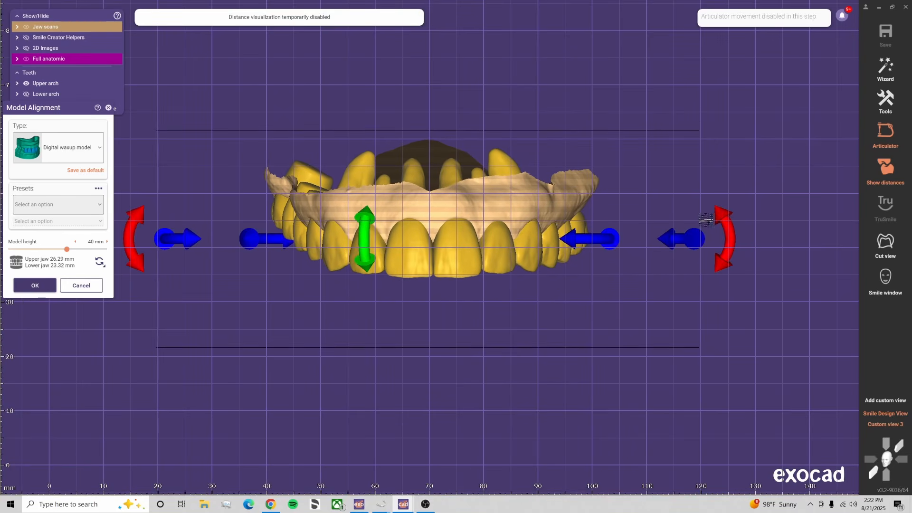
{"action": "left_click_drag", "start_coordinate": [720, 218], "coordinate": [720, 218]}
{"action": "left_click_drag", "start_coordinate": [272, 237], "coordinate": [274, 238]}
{"action": "left_click_drag", "start_coordinate": [160, 241], "coordinate": [183, 241]}
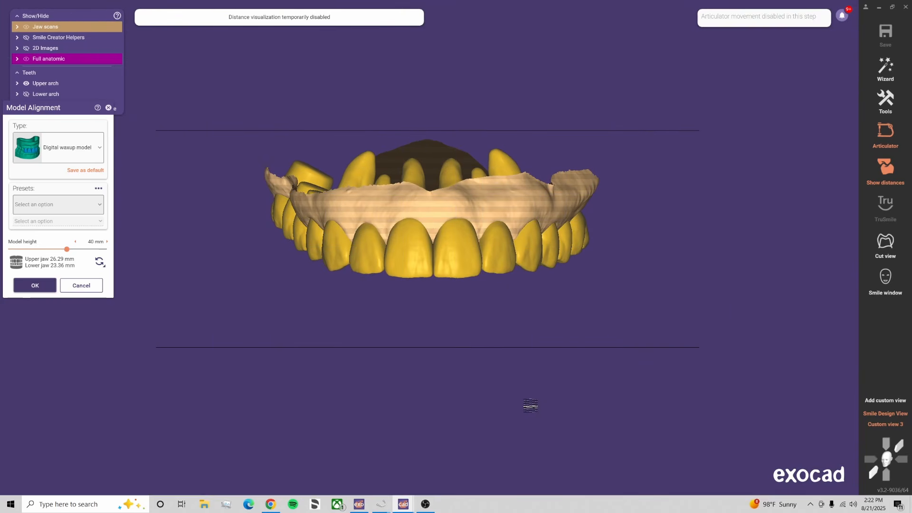
Show the lower arch again, check both jaws between the model planes and accept the digital waxup model alignment
{"action": "key", "text": "ctrl+l"}
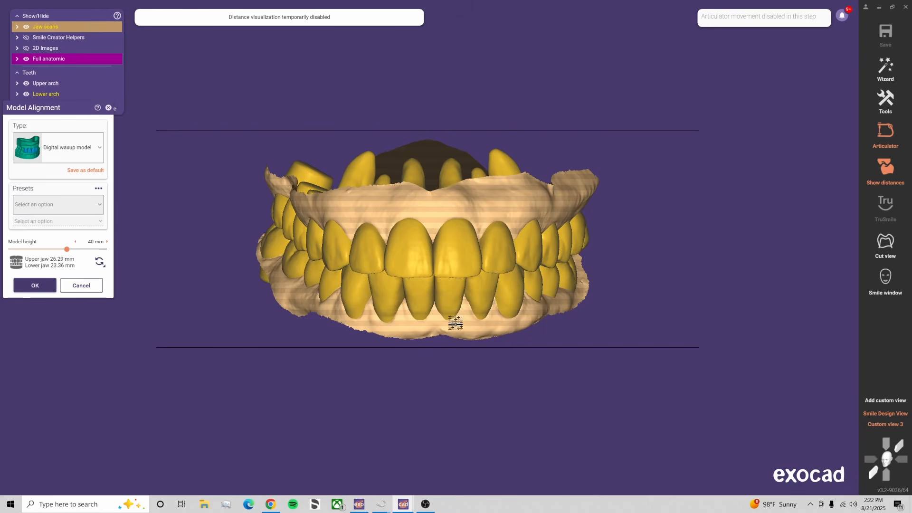
{"action": "left_click_drag", "start_coordinate": [440, 332], "coordinate": [438, 330]}
{"action": "left_click", "coordinate": [36, 286]}
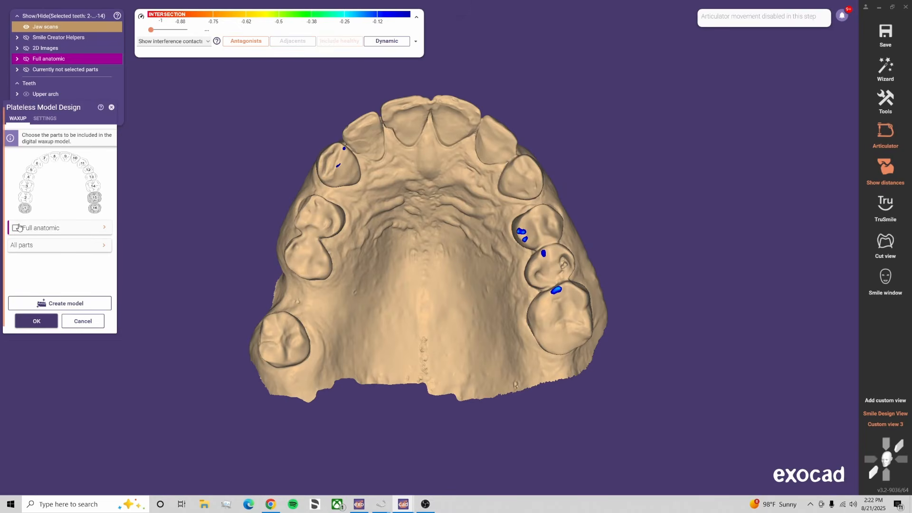
Include all full anatomic parts in the upper plateless waxup model and generate the model
{"action": "left_click", "coordinate": [15, 228]}
{"action": "left_click", "coordinate": [41, 320]}
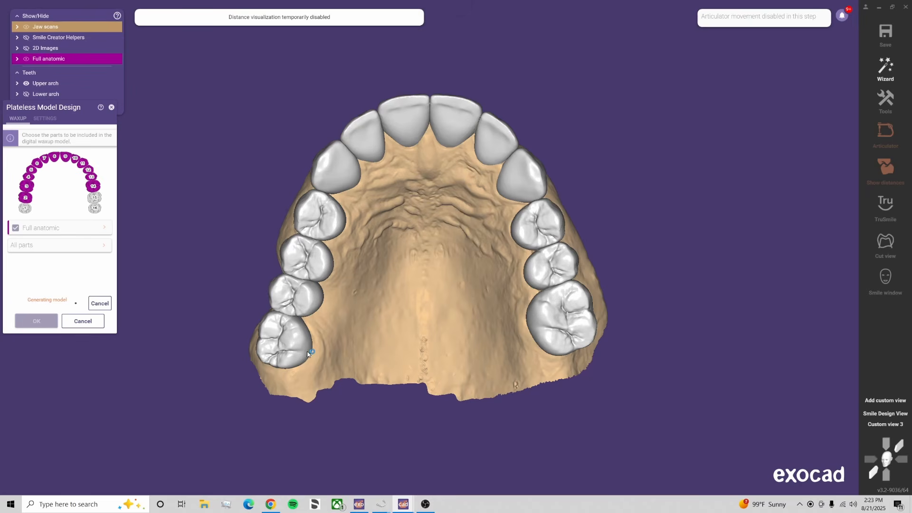
{"action": "right_click_drag", "start_coordinate": [365, 338], "coordinate": [365, 330]}
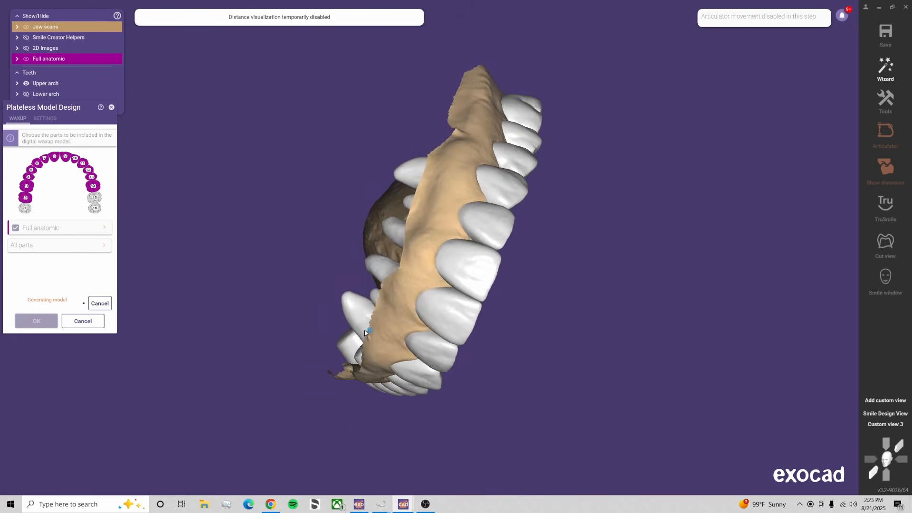